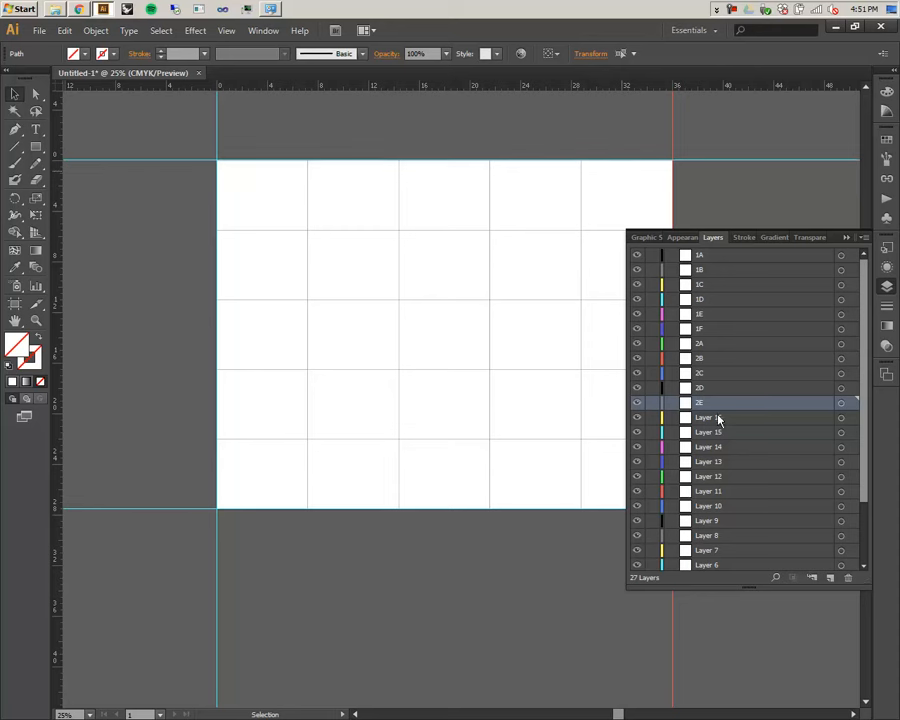
- Rename layer 1F as 3A and move it directly below layer 2E
click(708, 330)
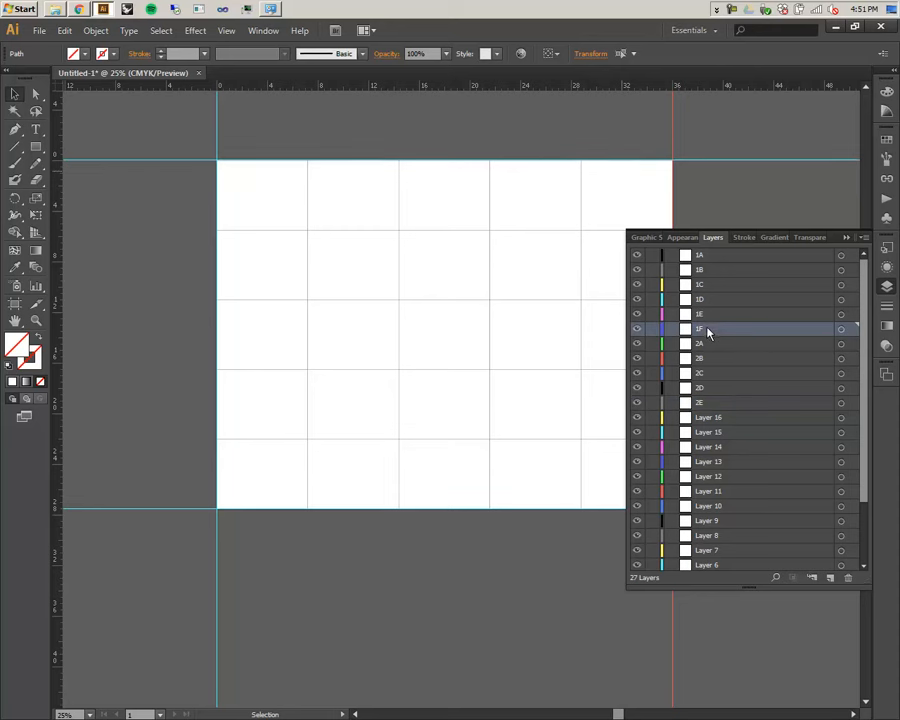
double_click(708, 330)
text(3A)
key(Return)
drag(725, 331, 724, 412)
- Rename Layer 16 as 3B and Layer 15 as 3C
double_click(708, 357)
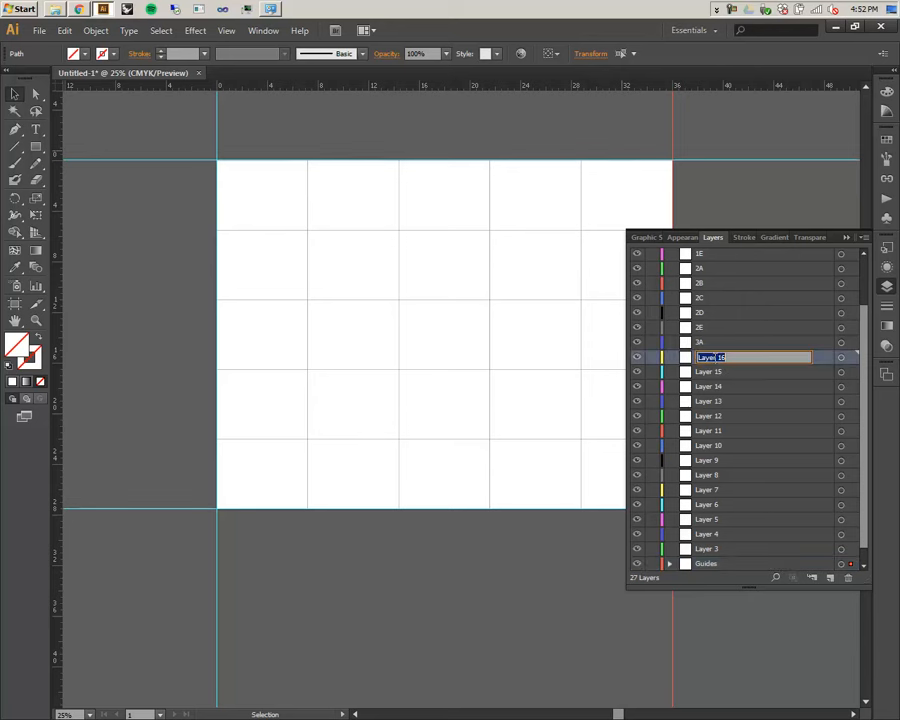
text(3B)
key(Return)
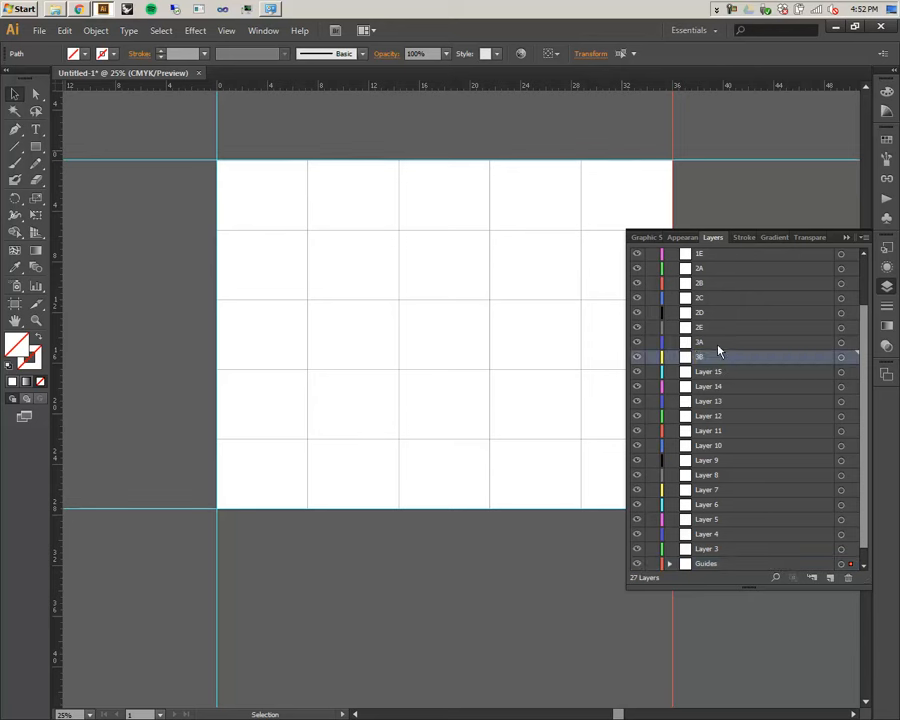
double_click(717, 374)
text(3C)
key(Return)
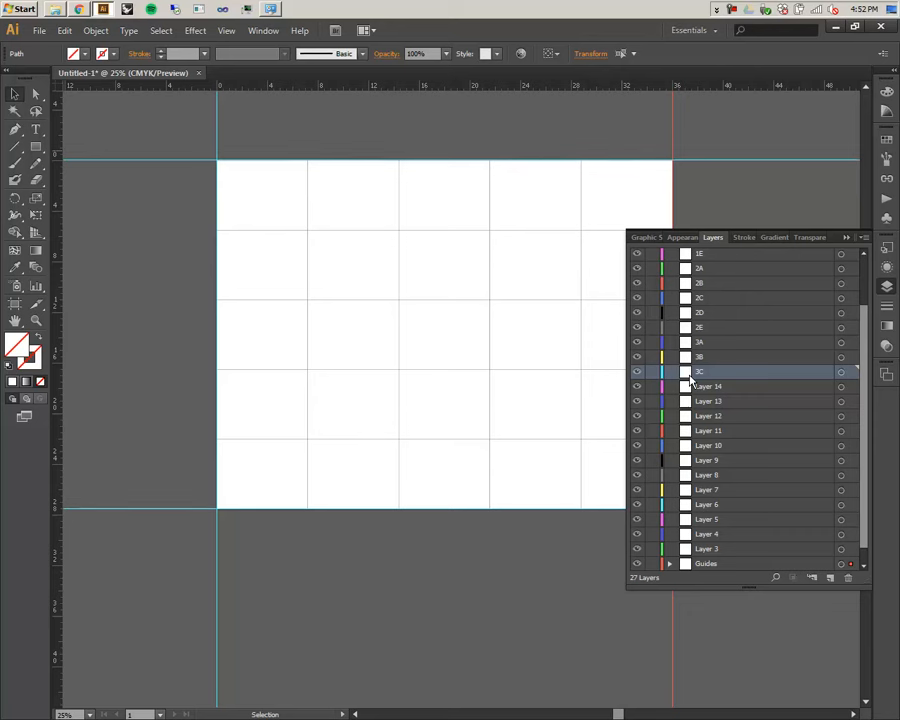
- Select the whole grid of frames and stretch it horizontally past the right-hand guide, to about 7.5 in per frame
click(846, 238)
drag(740, 464, 204, 185)
scroll(185, 105, up, 4)
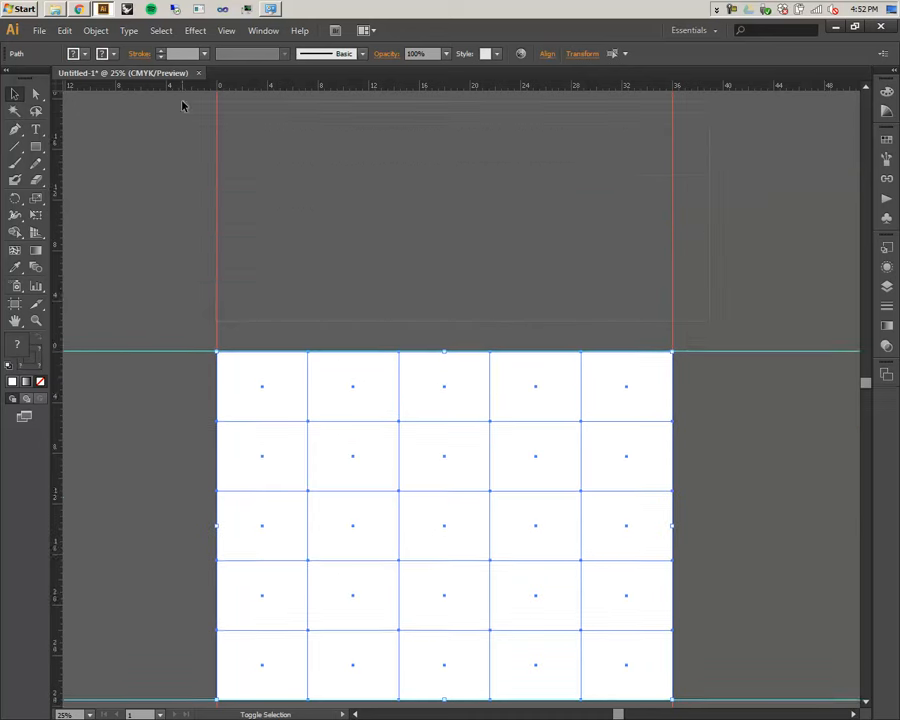
scroll(209, 150, down, 4)
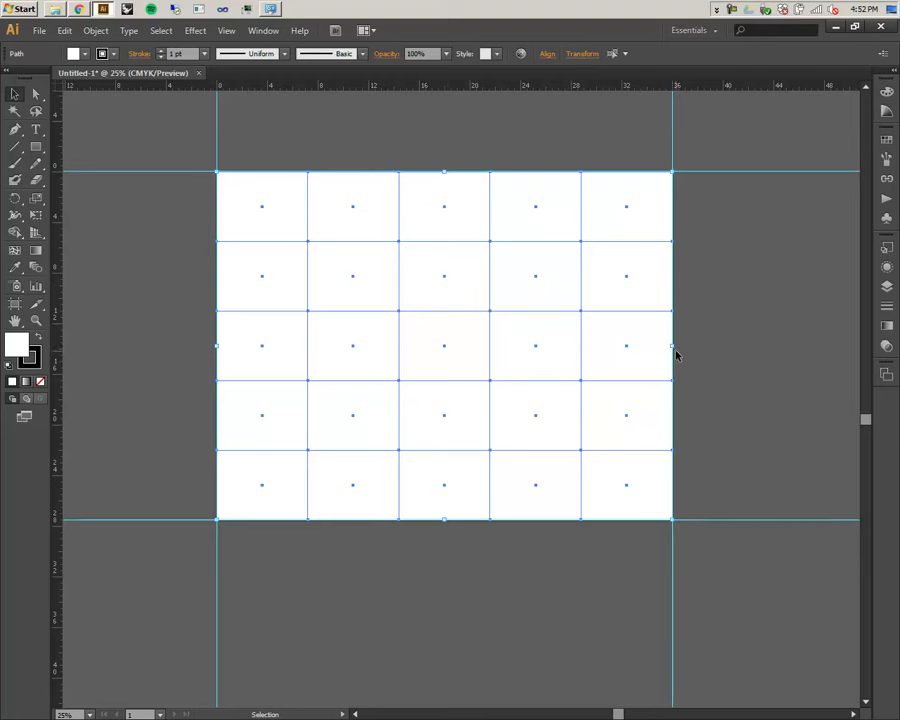
drag(675, 345, 691, 344)
click(727, 323)
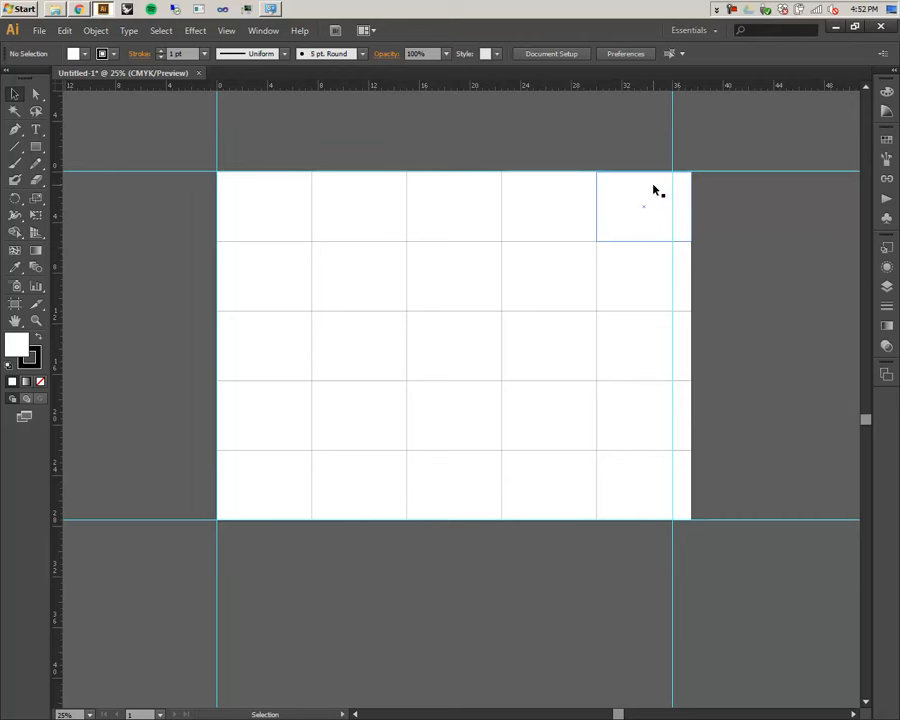
- Check the dimensions of the frame in the grid's top-right corner
click(655, 191)
click(599, 57)
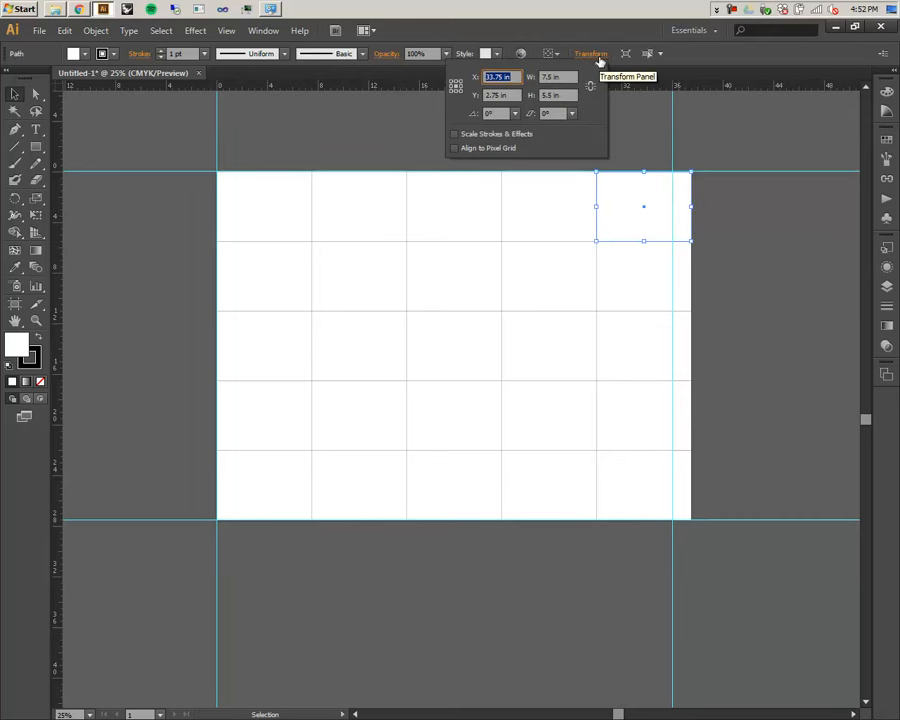
click(778, 252)
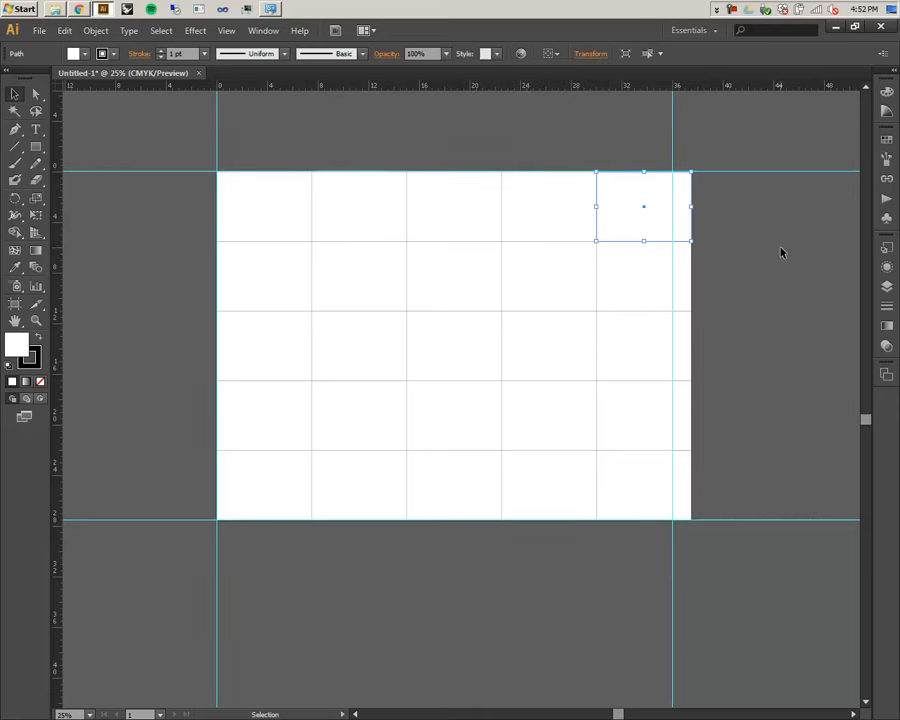
click(887, 286)
click(425, 135)
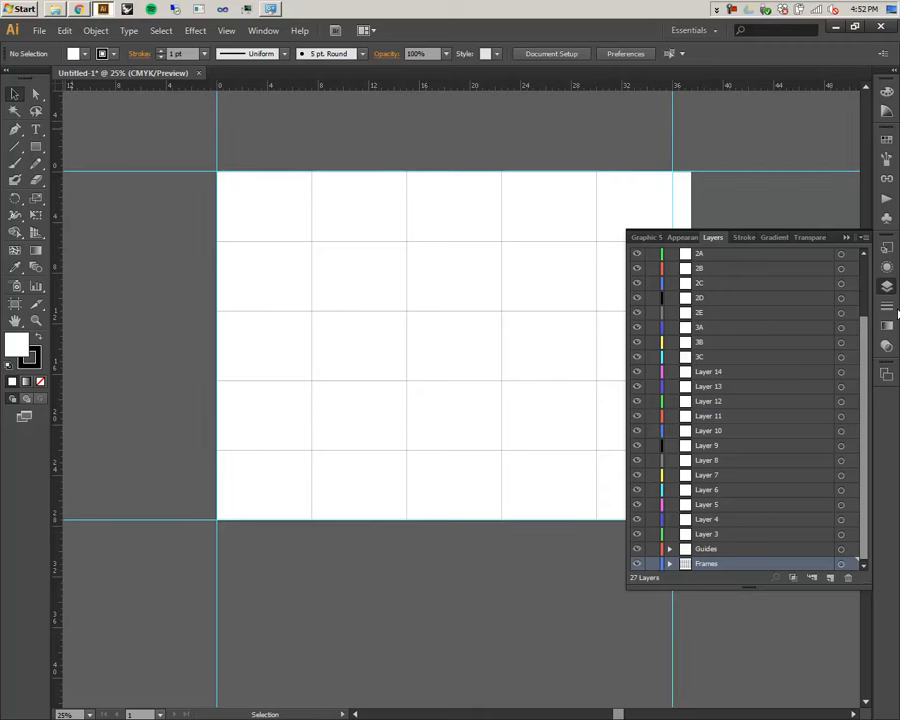
click(847, 238)
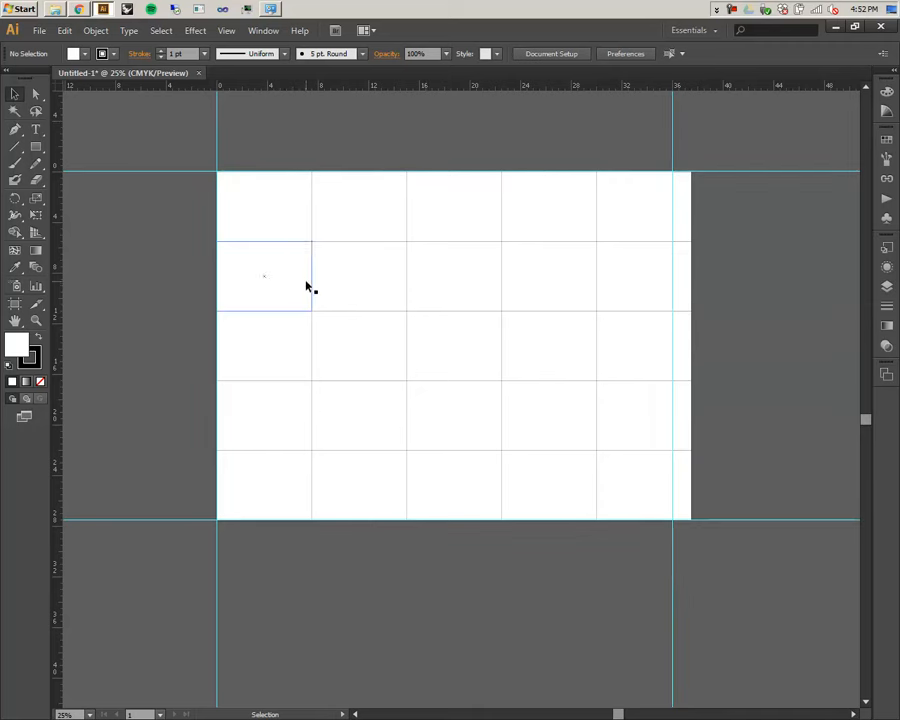
- Rename Layer 14 as 4A, Layer 13 as 4B and Layer 12 as 4C
click(887, 286)
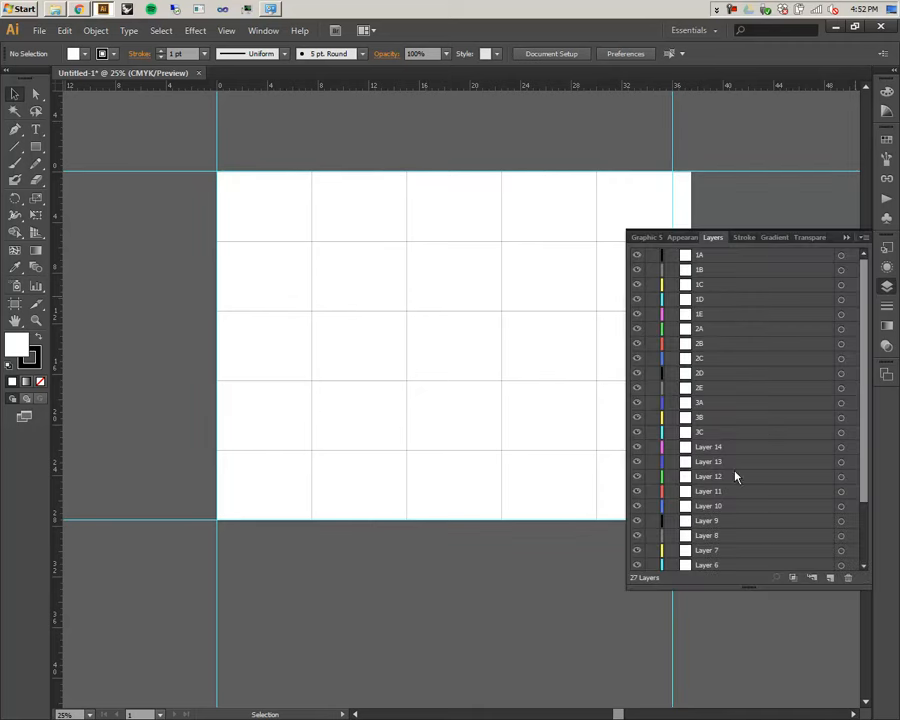
double_click(745, 461)
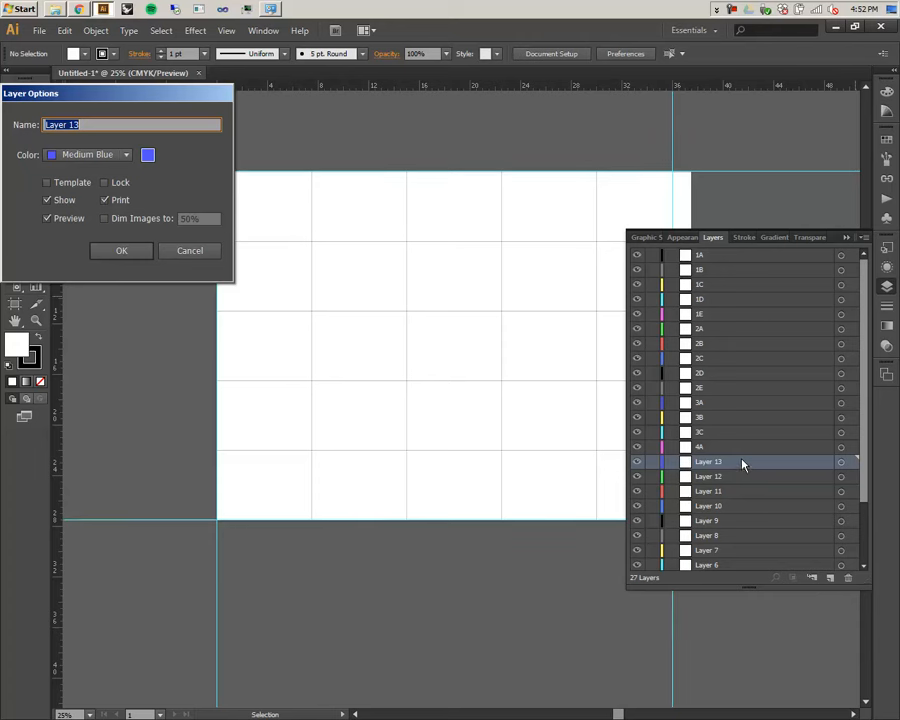
text(4B)
click(121, 251)
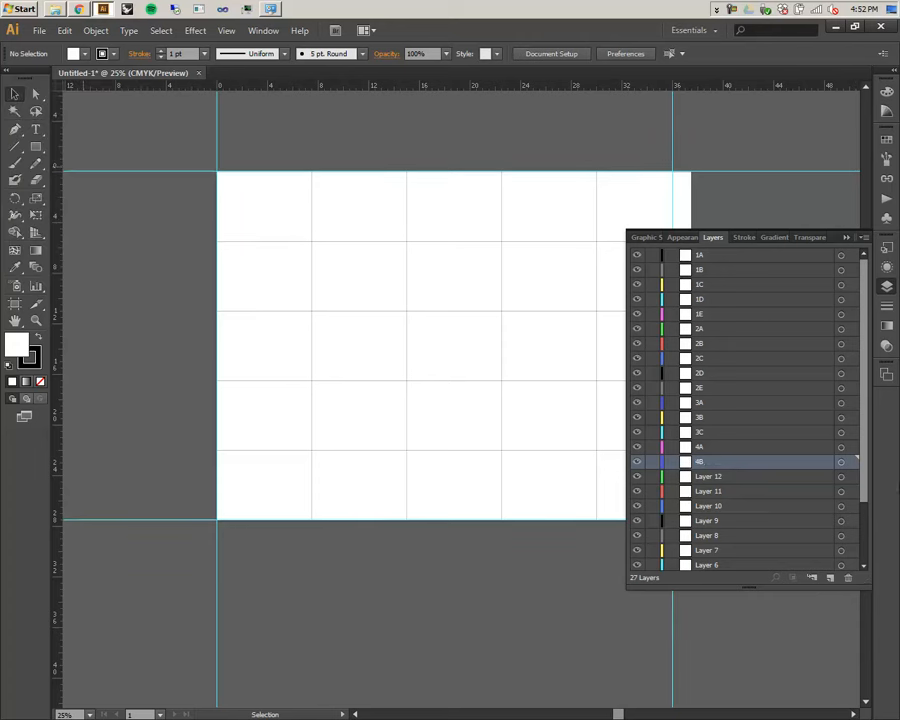
double_click(710, 476)
text(4C)
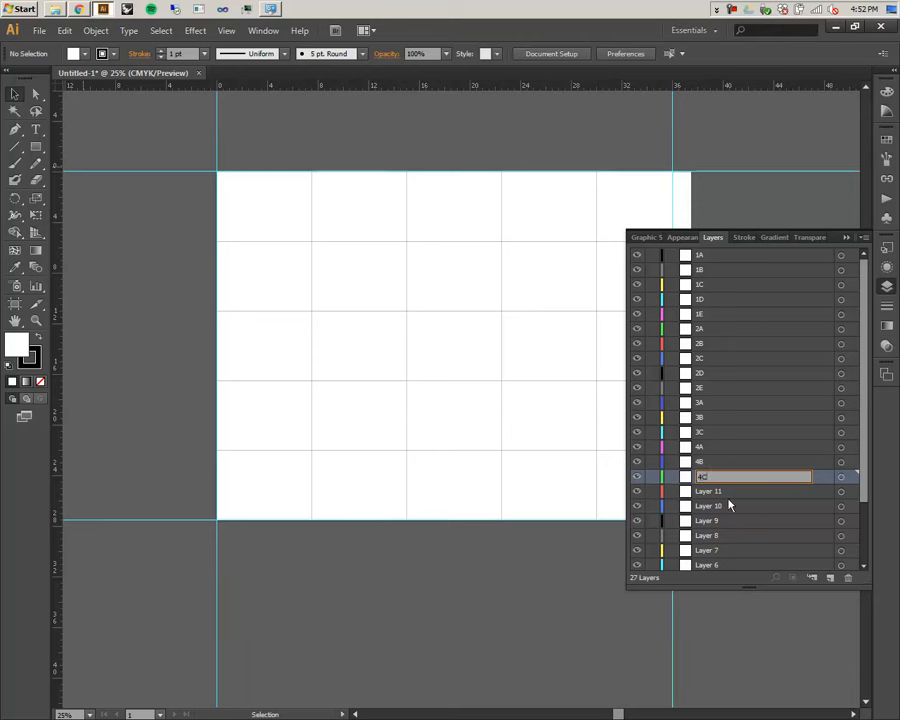
key(Return)
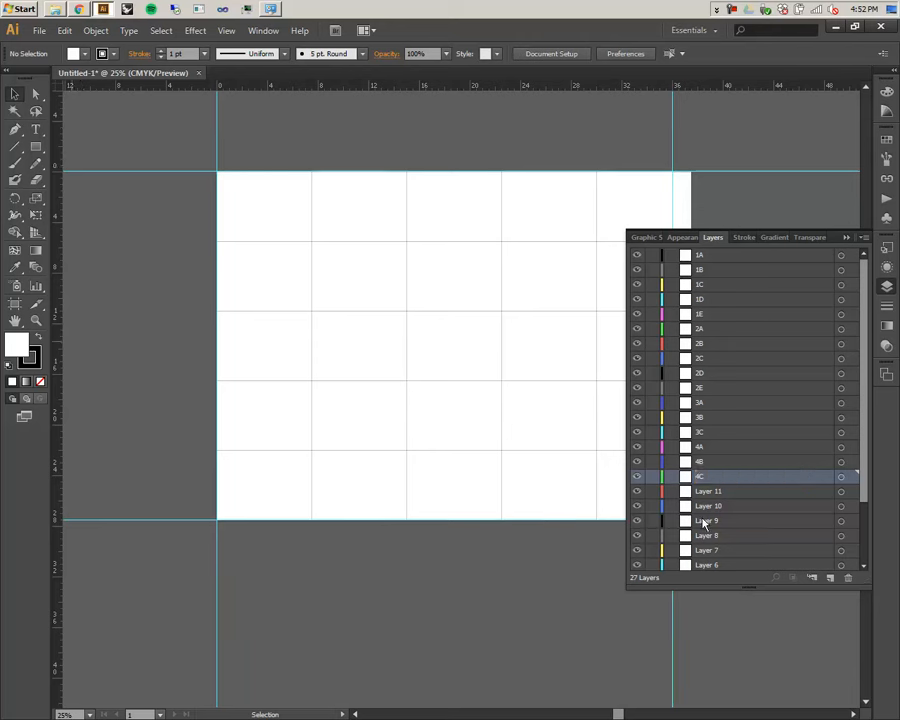
- Rename Layer 11 as 4D and Layer 10 as 4E
double_click(710, 491)
text(4D)
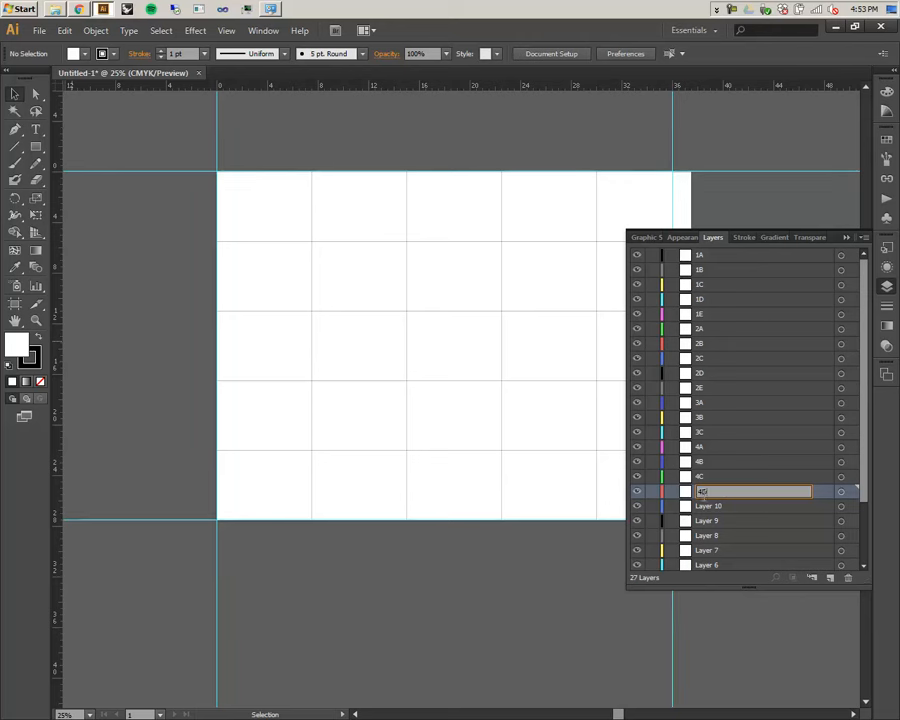
key(Return)
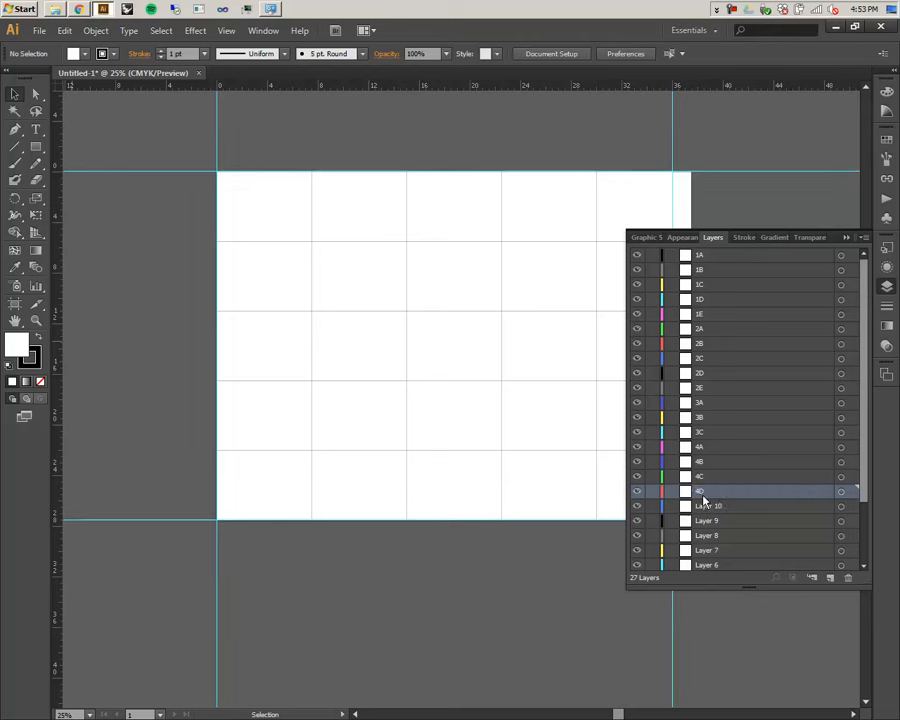
double_click(805, 507)
text(4E)
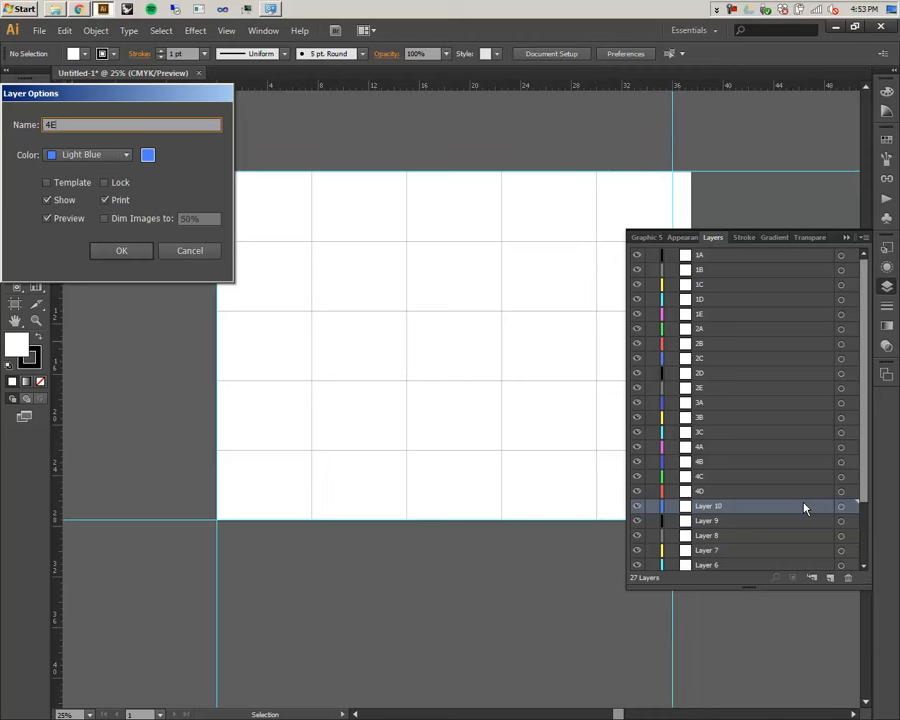
key(Return)
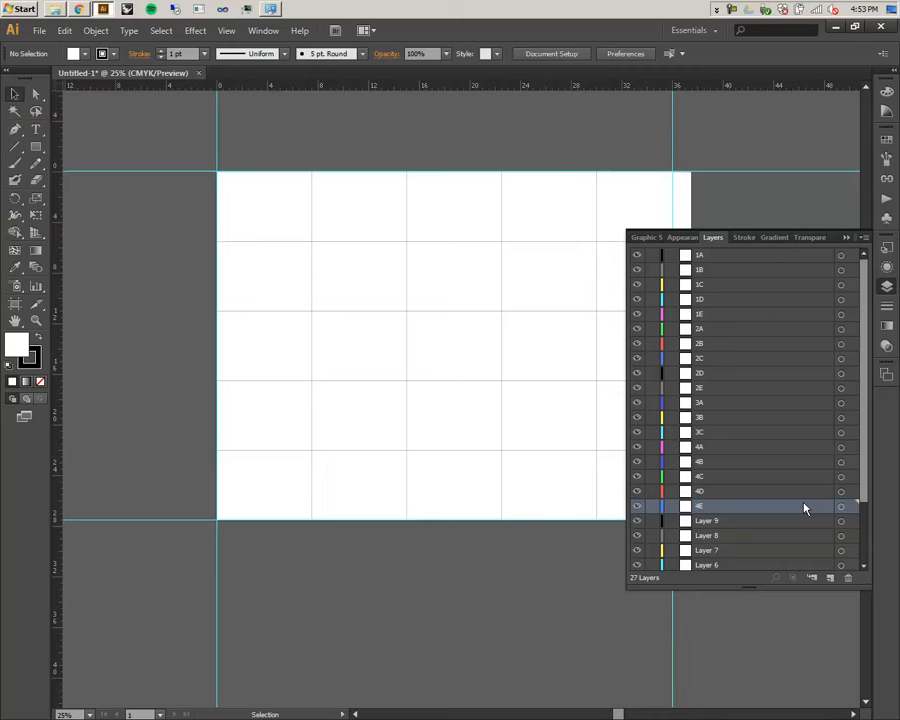
- Rename Layer 9 as 5A and Layer 8 as 5B
double_click(763, 526)
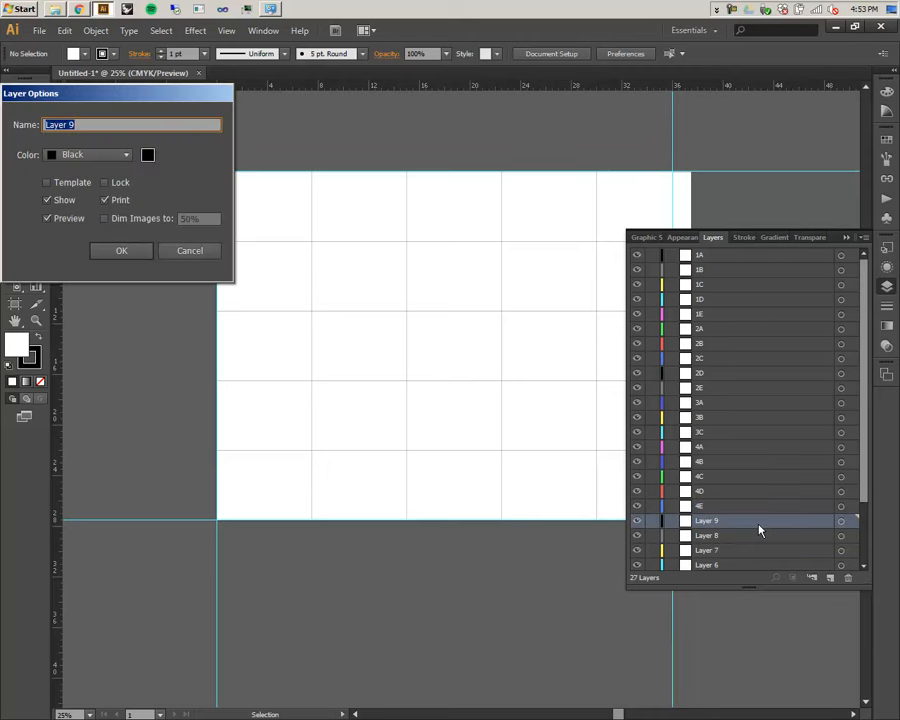
text(5A)
key(Return)
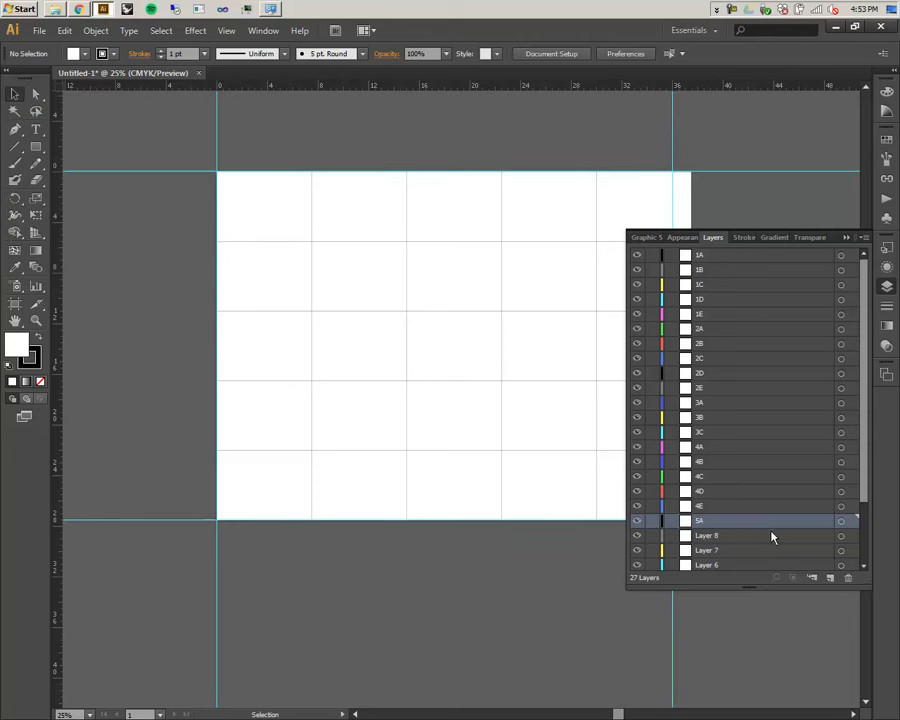
double_click(763, 537)
text(5B)
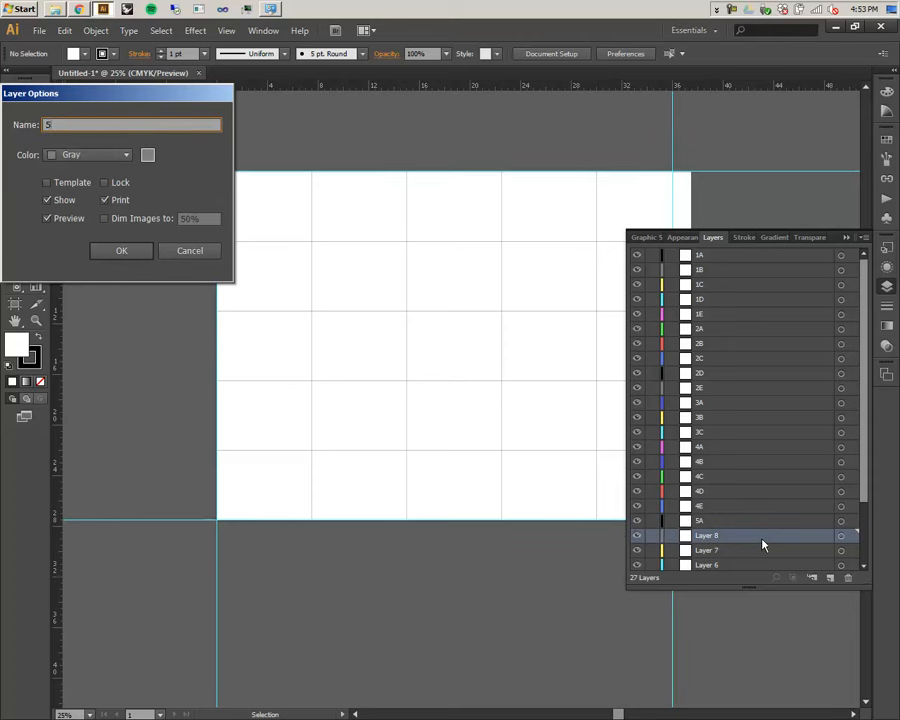
key(Return)
- Rename Layer 7 as 5C, Layer 6 as 5D and Layer 5 as 5E
scroll(765, 540, down, 3)
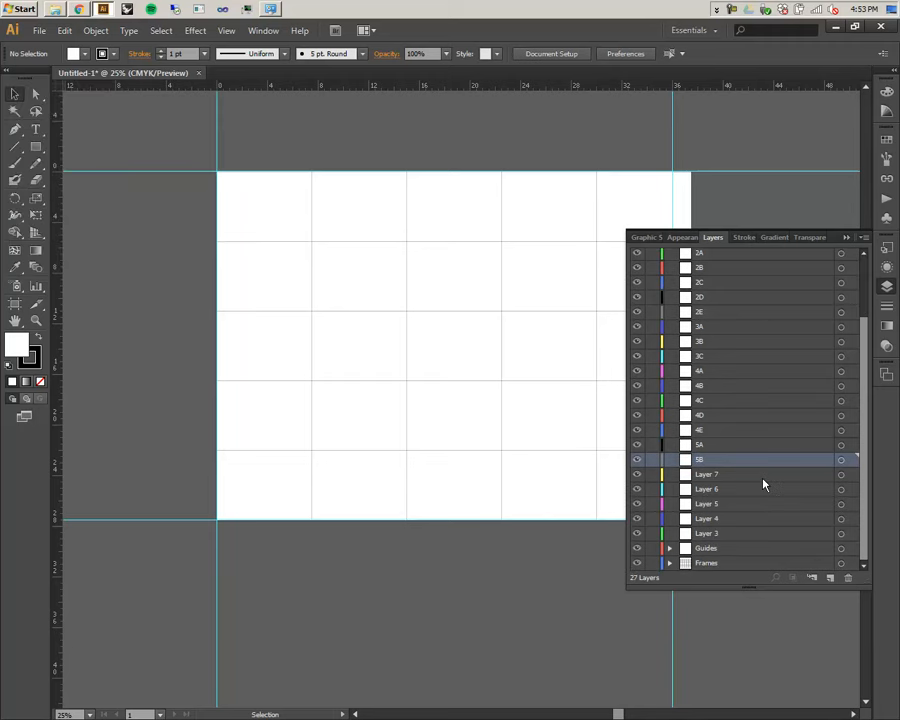
double_click(755, 476)
text(5C)
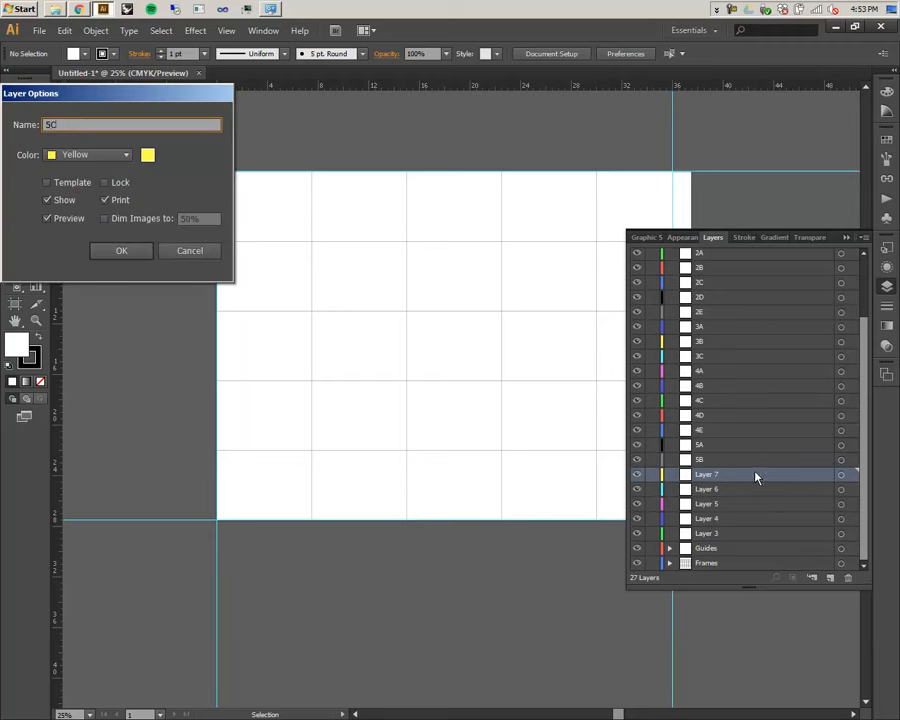
click(121, 250)
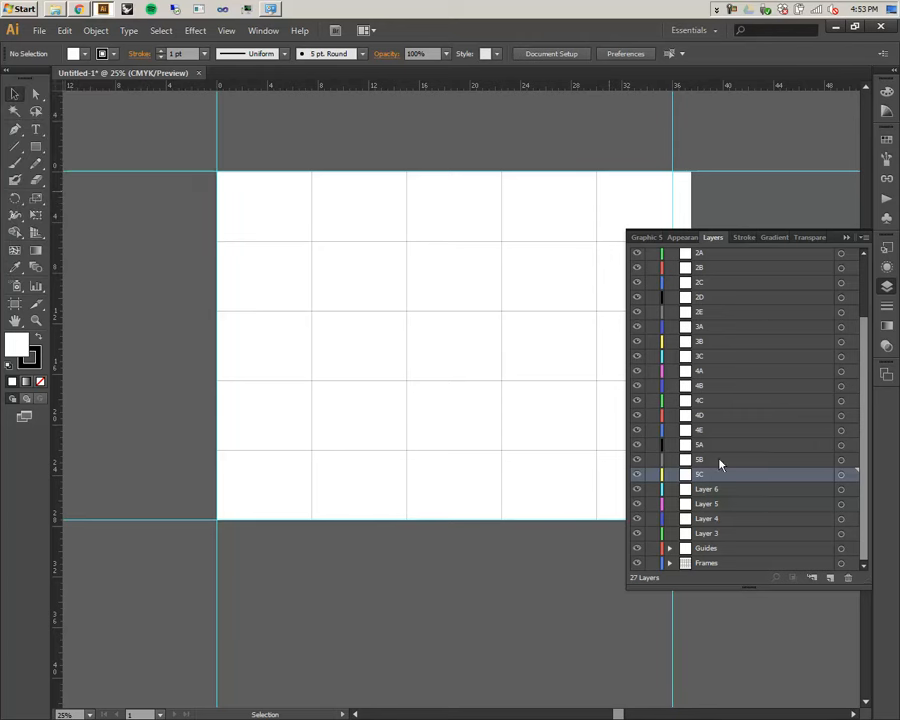
double_click(708, 489)
text(5D)
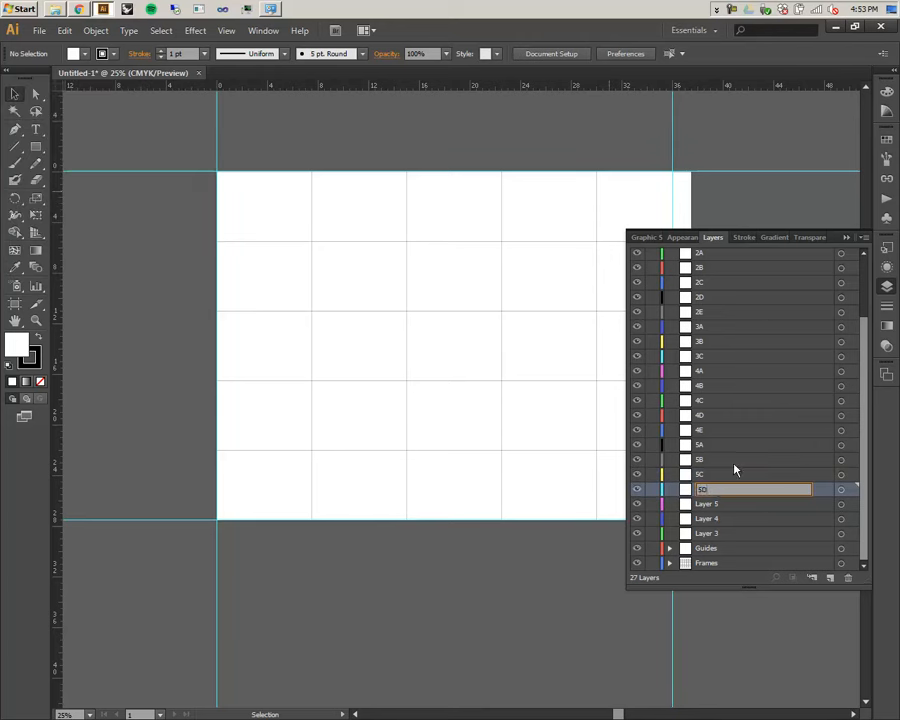
key(Return)
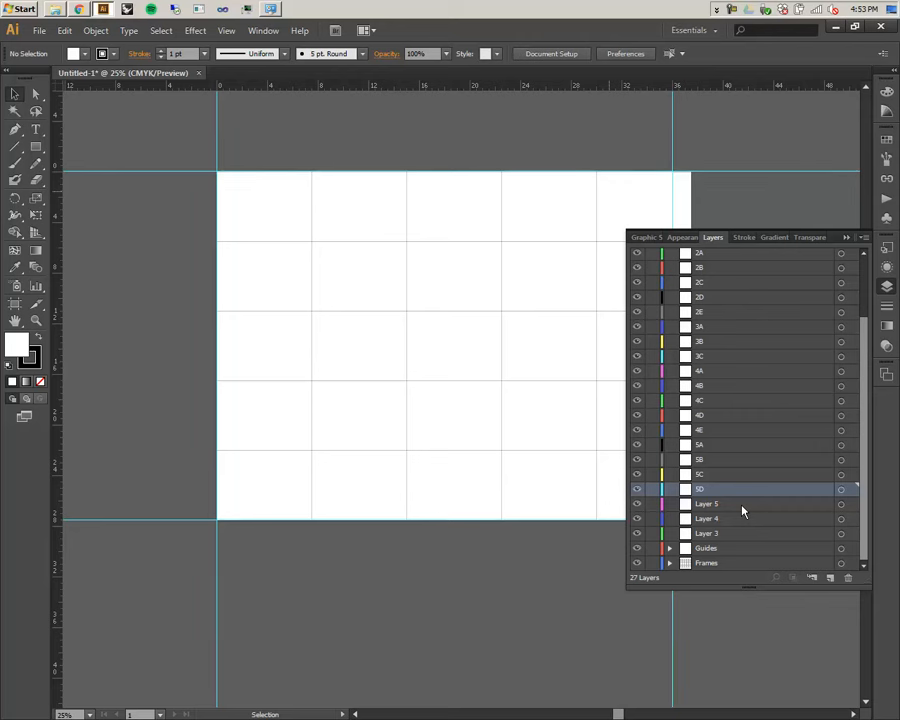
double_click(742, 511)
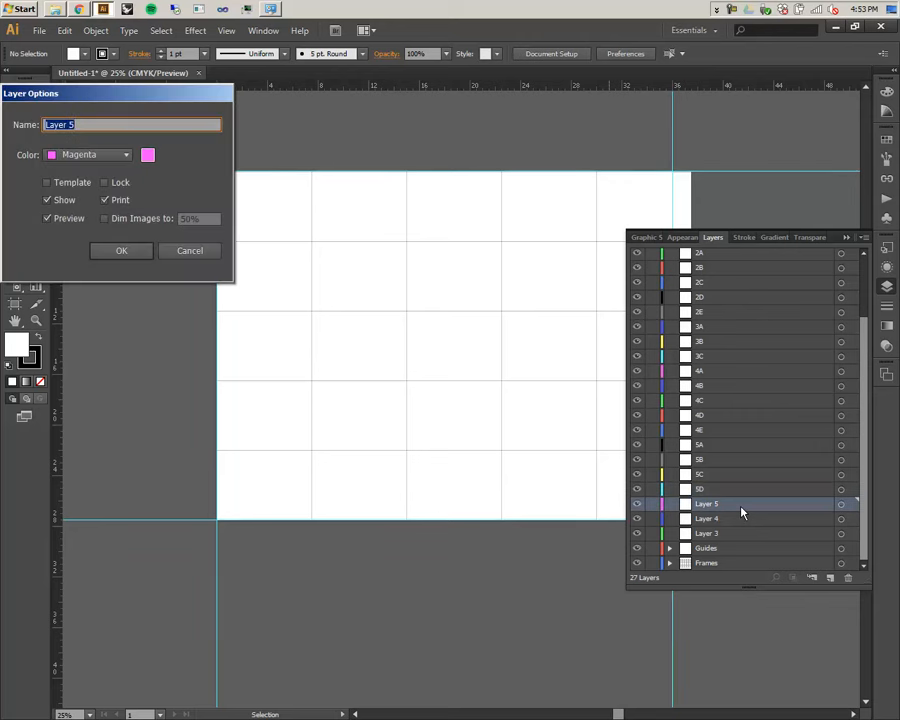
text(5E)
key(Return)
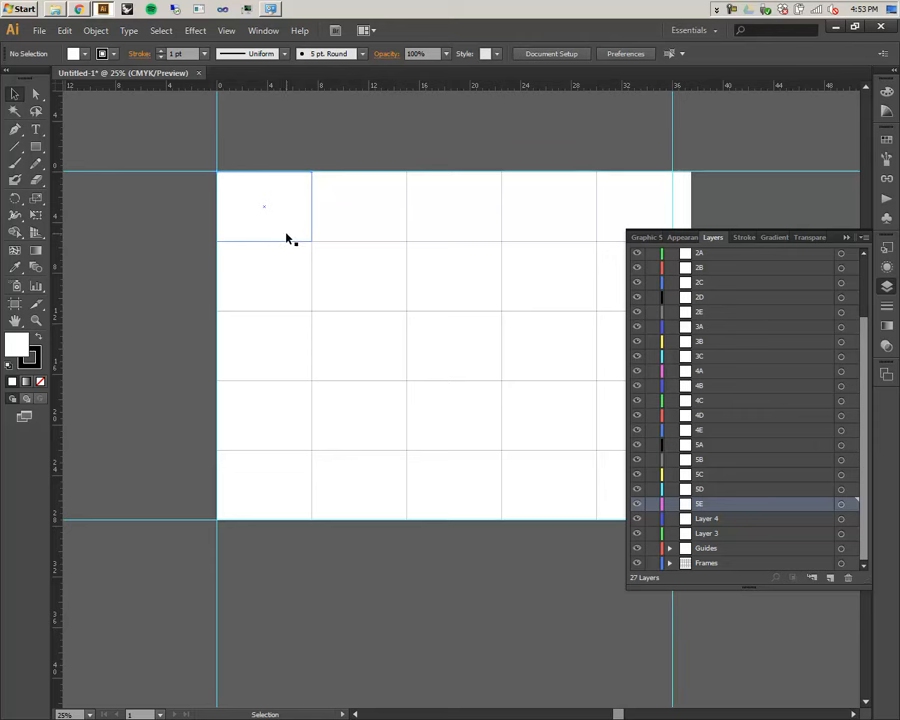
- Select the grid's top-left frame, expand the Frames layer's contents and make layer 1A active
click(290, 237)
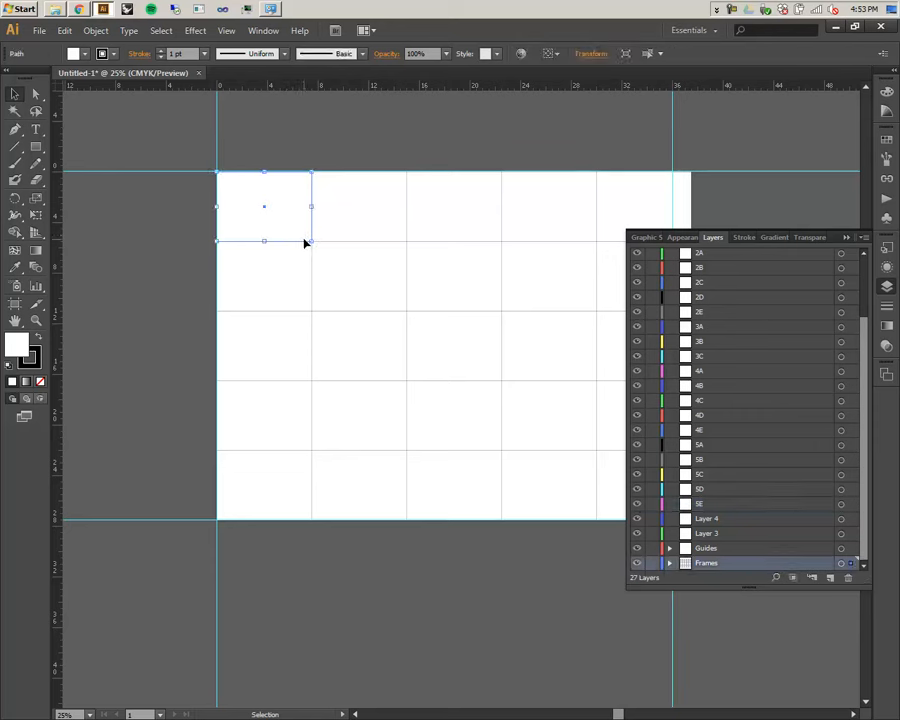
click(671, 563)
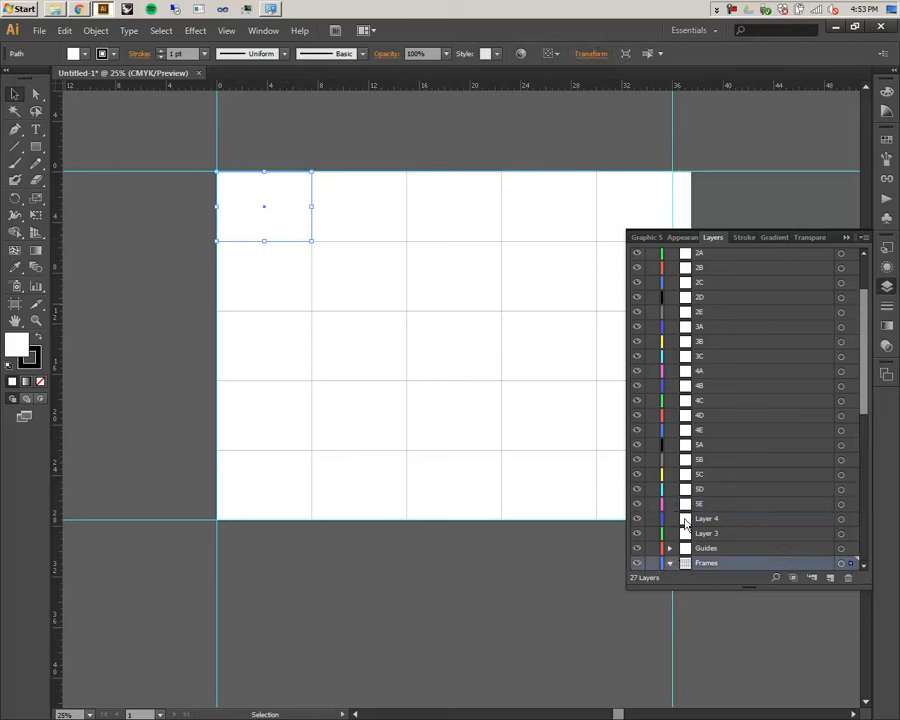
scroll(702, 480, up, 3)
click(708, 259)
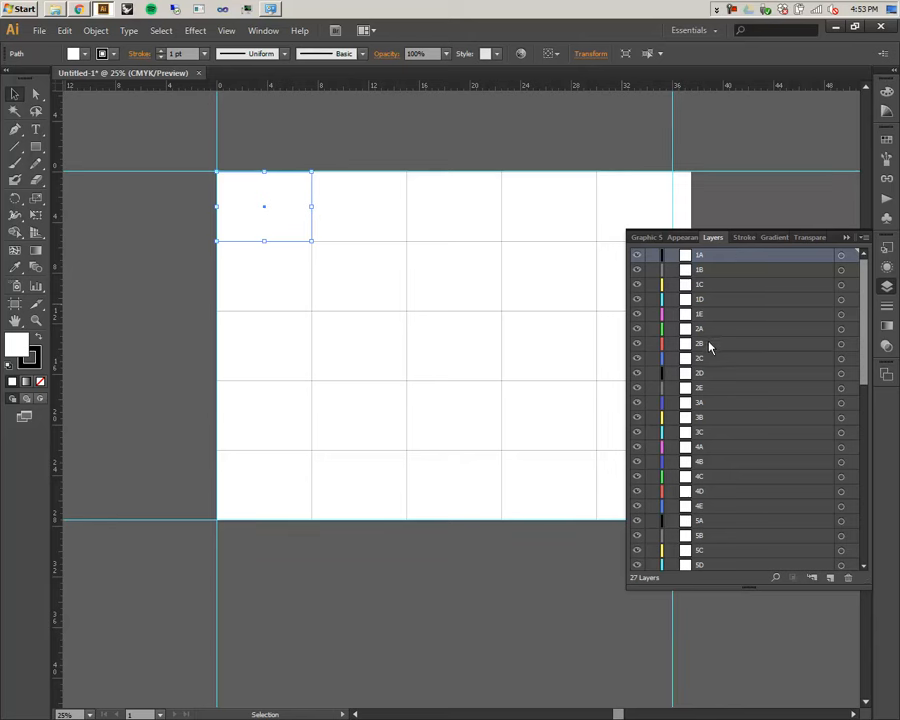
- Rename Layer 4 as 3D and Layer 3 as 3E, and move both between layers 3C and 4A
click(735, 431)
scroll(735, 436, down, 3)
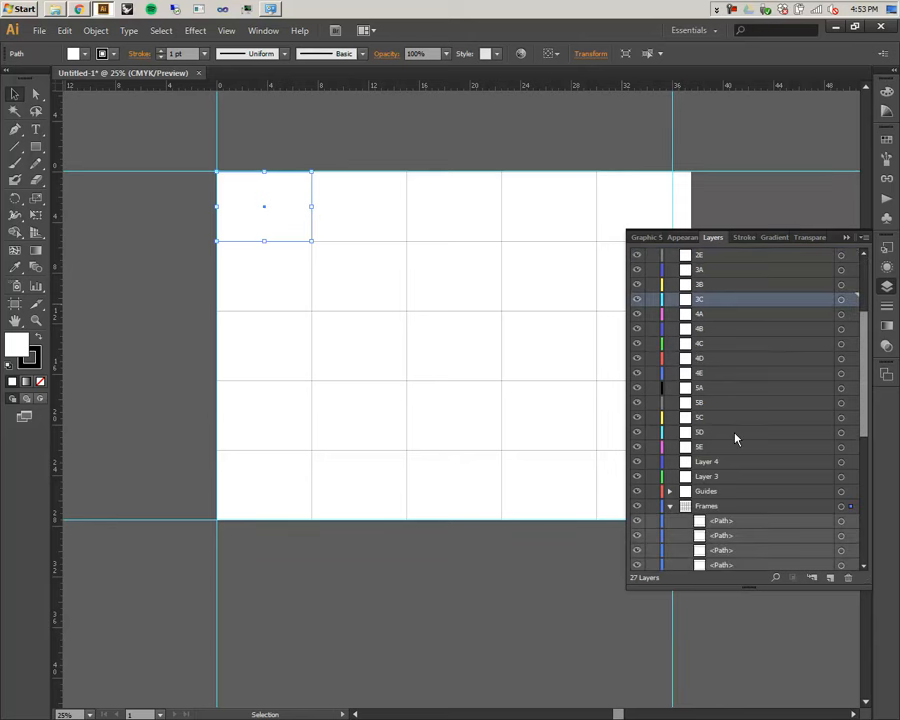
double_click(716, 462)
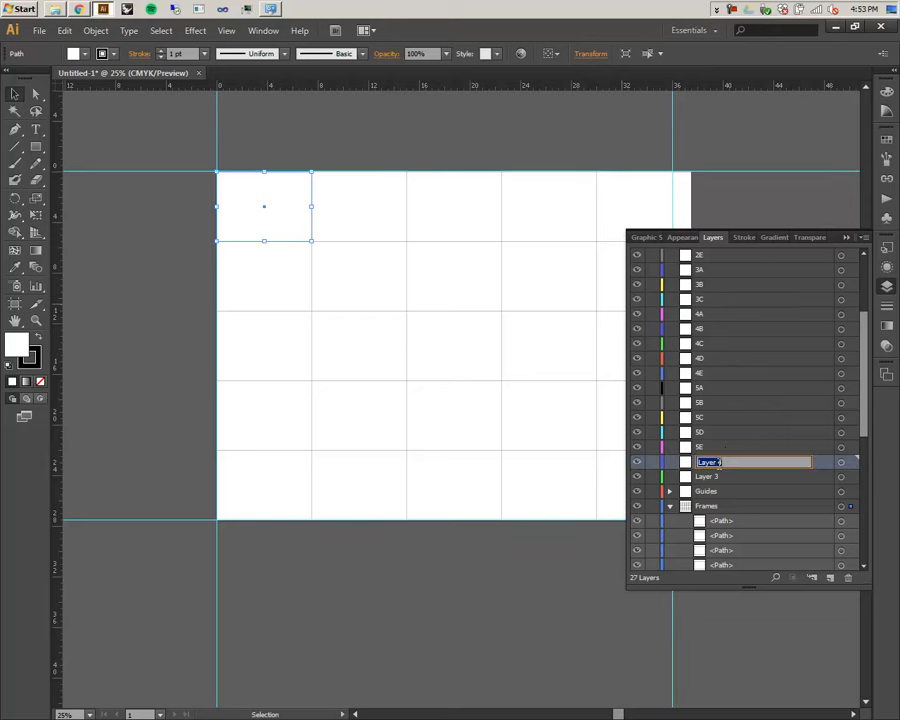
text(3D)
key(Return)
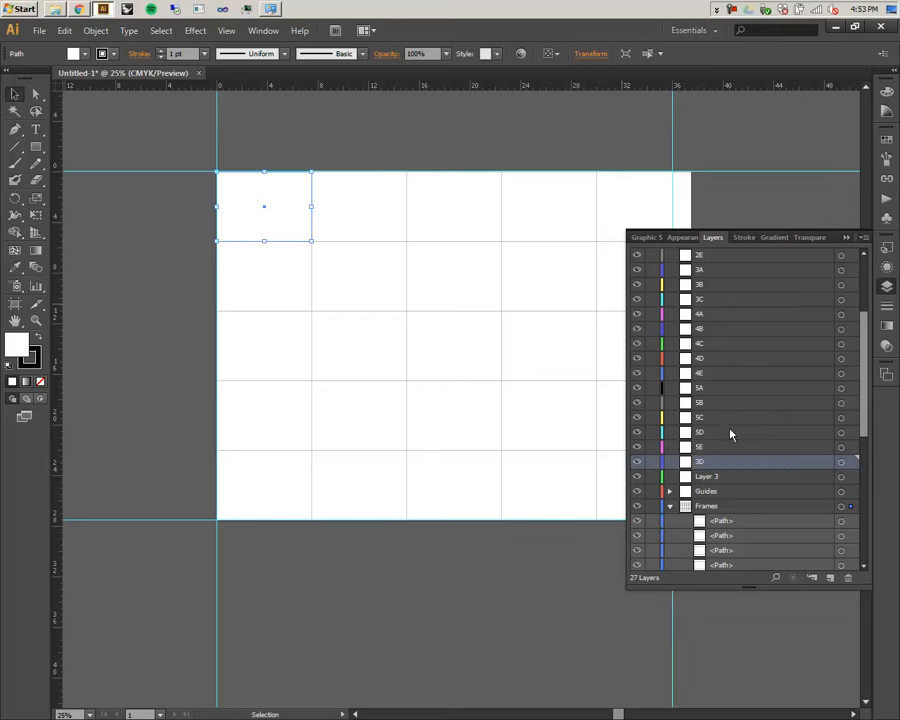
double_click(737, 479)
text(3E)
key(Return)
shift+click(747, 461)
drag(745, 464, 738, 309)
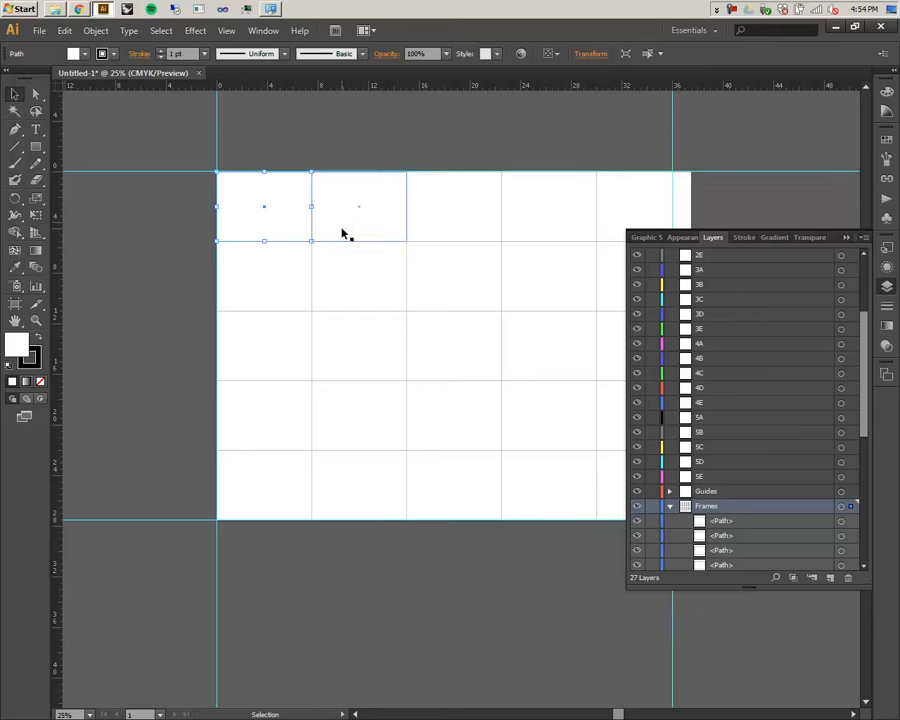
- Lengthen the Layers panel and move the grid's top-left frame path from Frames into layer 1A
scroll(662, 390, up, 3)
drag(749, 588, 759, 700)
scroll(759, 635, down, 7)
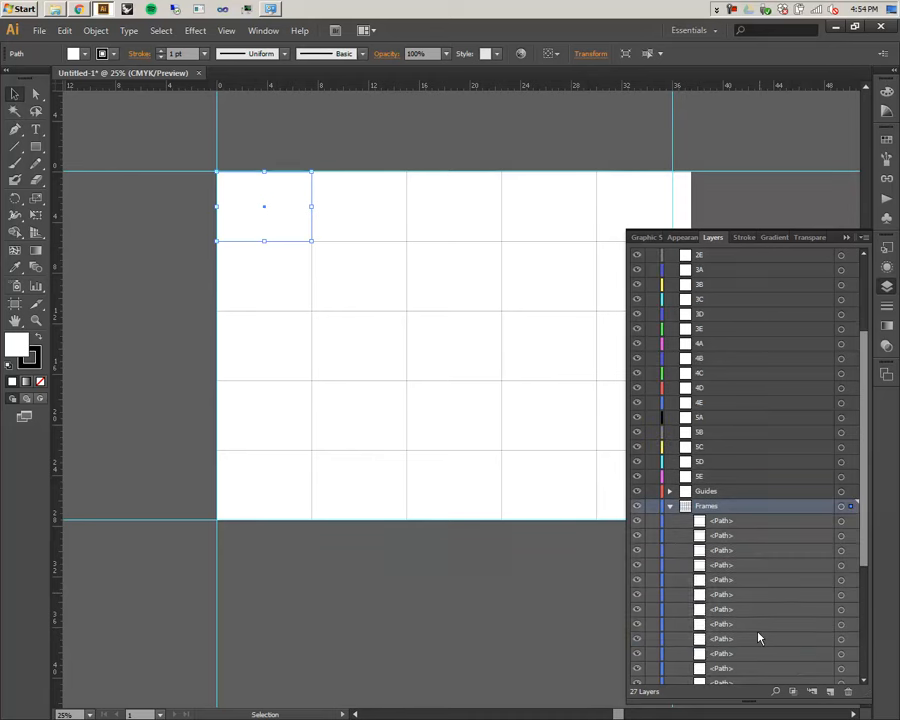
drag(735, 678, 749, 255)
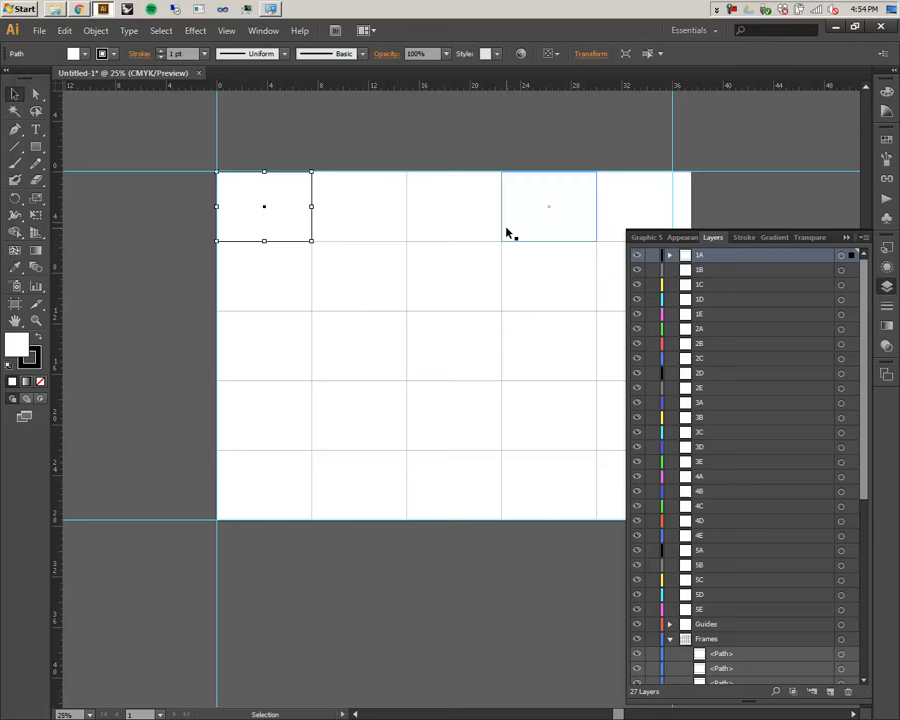
- Select the top row's second frame and move its path from Frames into layer 1B
click(396, 238)
scroll(757, 636, down, 7)
drag(749, 670, 766, 269)
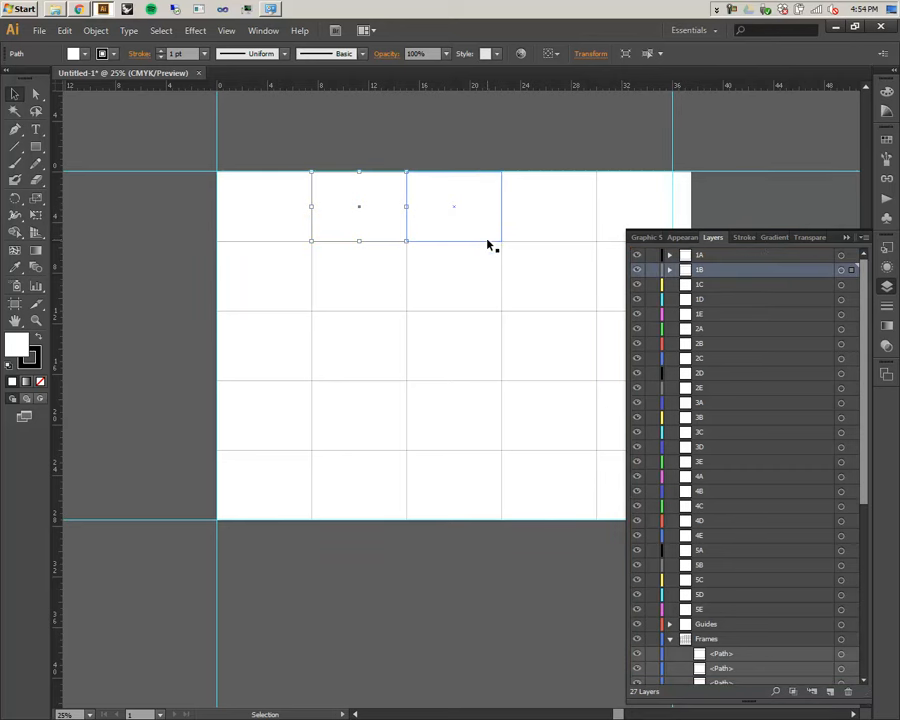
- Select the top row's third frame and move its path from Frames into layer 3C
click(489, 243)
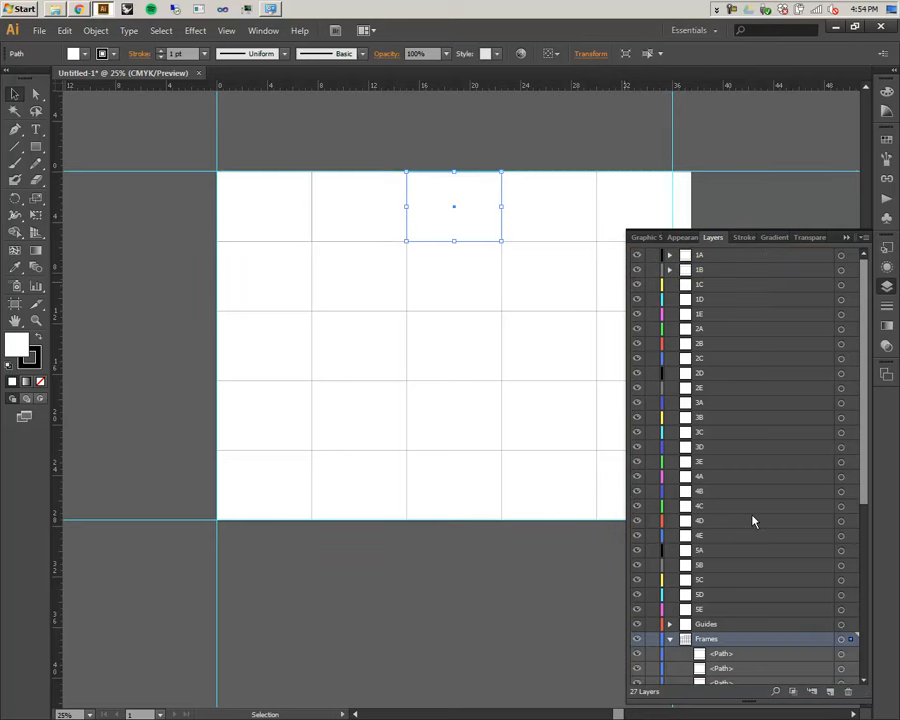
scroll(754, 521, down, 5)
drag(738, 663, 751, 306)
- Select the top row's fourth frame and move its path from Frames into layer 1C
scroll(739, 370, down, 3)
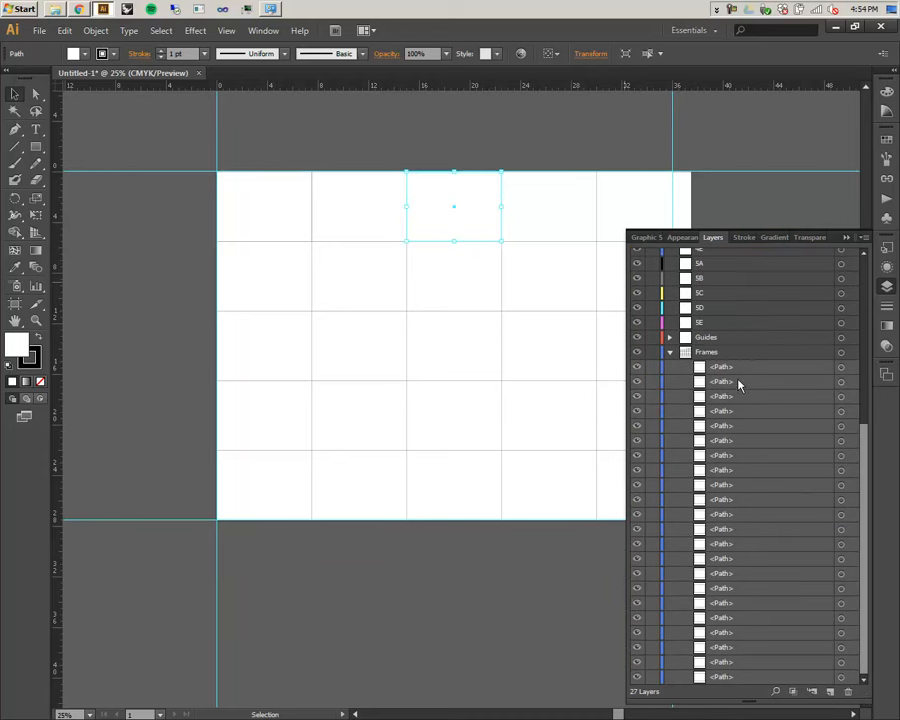
click(583, 242)
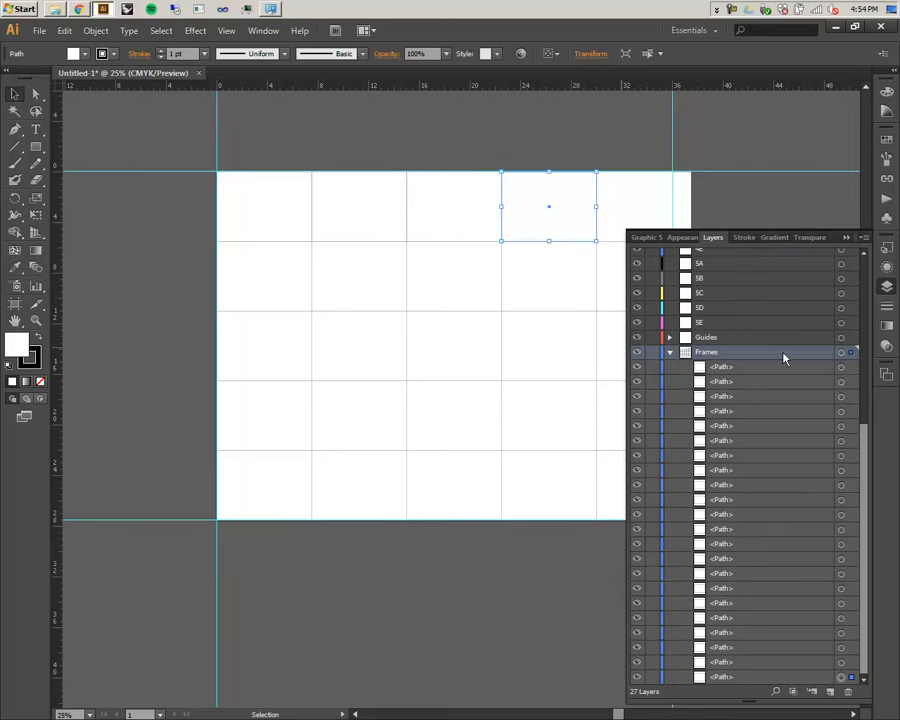
double_click(760, 662)
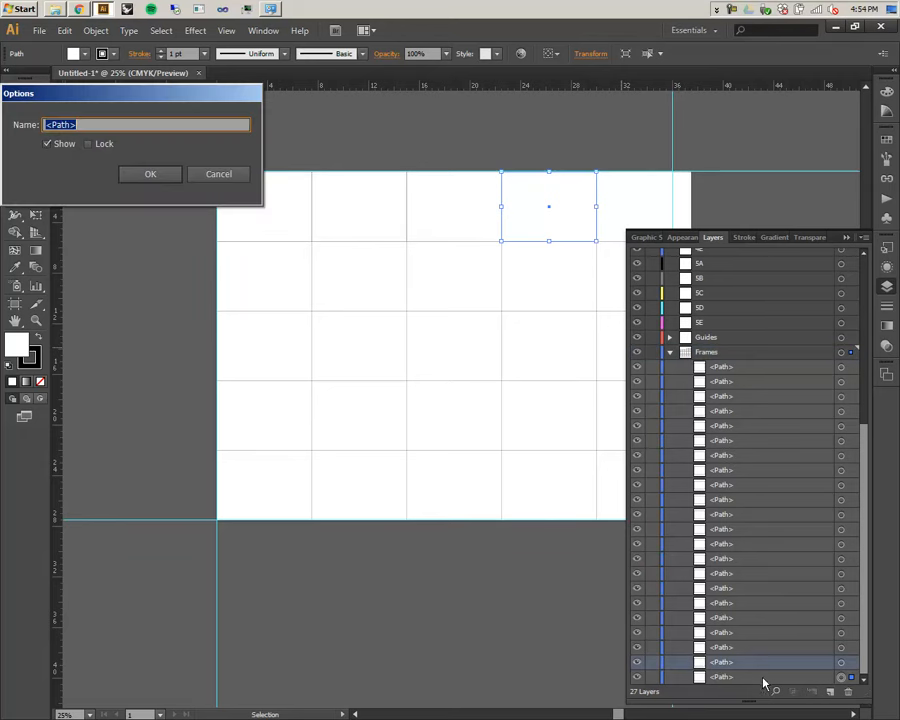
key(Escape)
drag(763, 681, 745, 287)
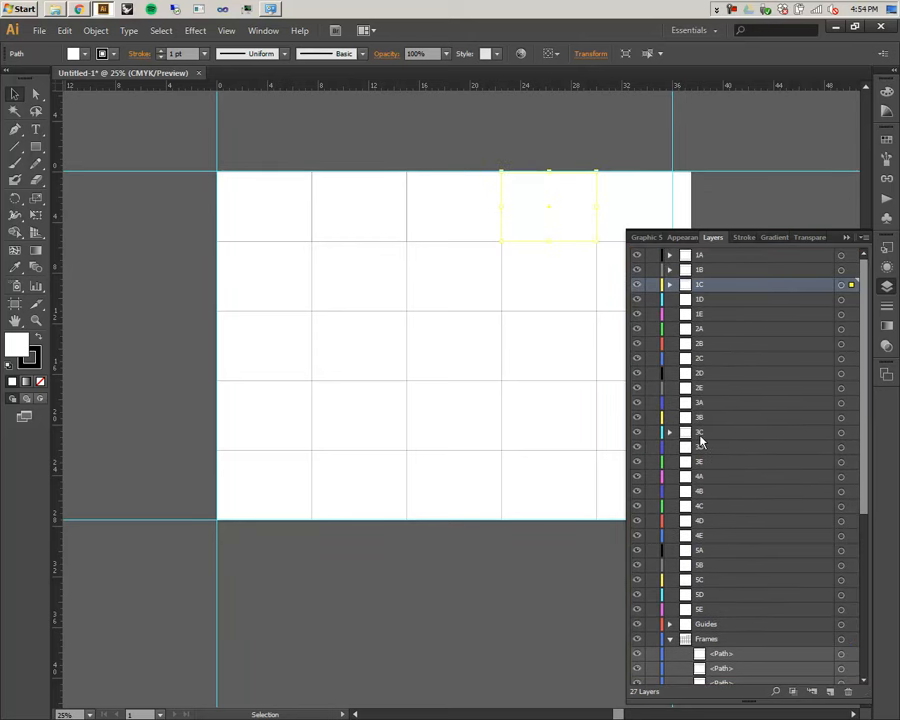
- Expand layer 3C and move its frame path into layer 1C
click(670, 432)
click(734, 451)
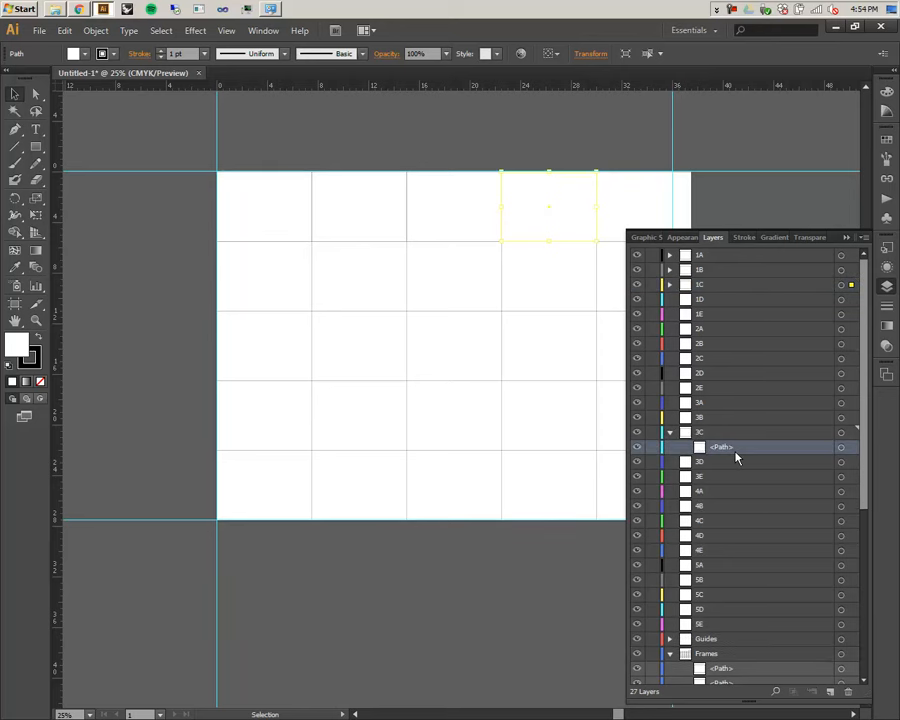
drag(727, 454, 713, 287)
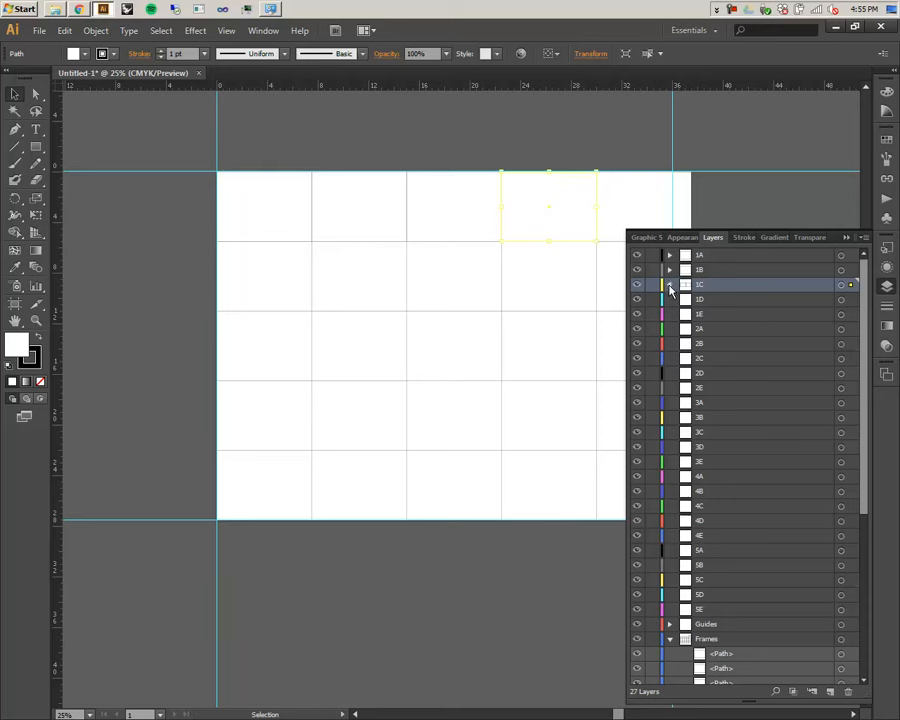
- Check which frame each path in layer 1C belongs to and move the top row's fourth frame into layer 1D
click(670, 285)
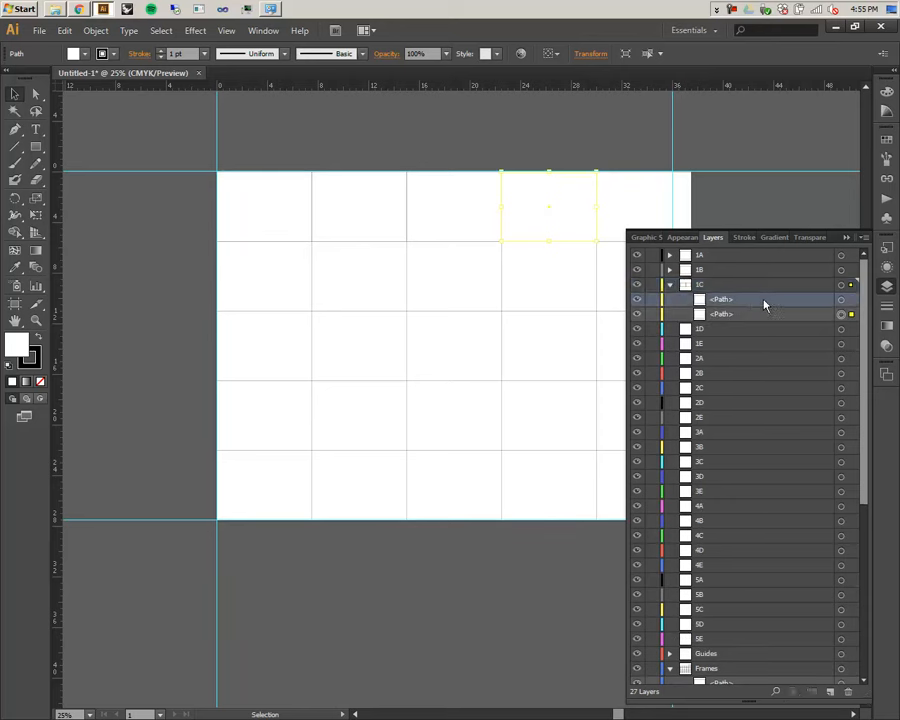
click(841, 299)
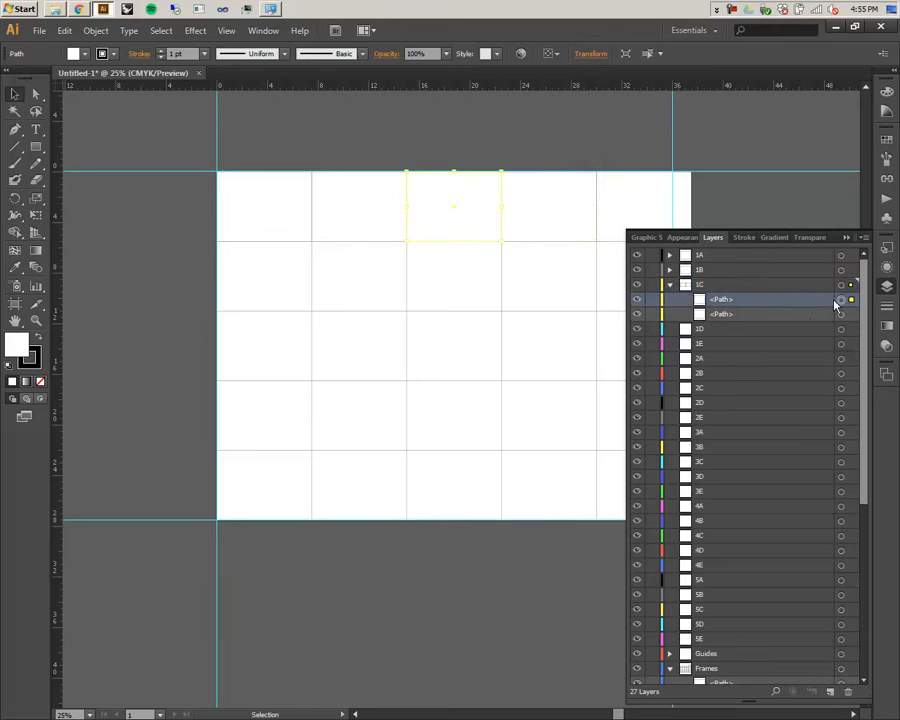
click(841, 314)
drag(757, 322, 737, 330)
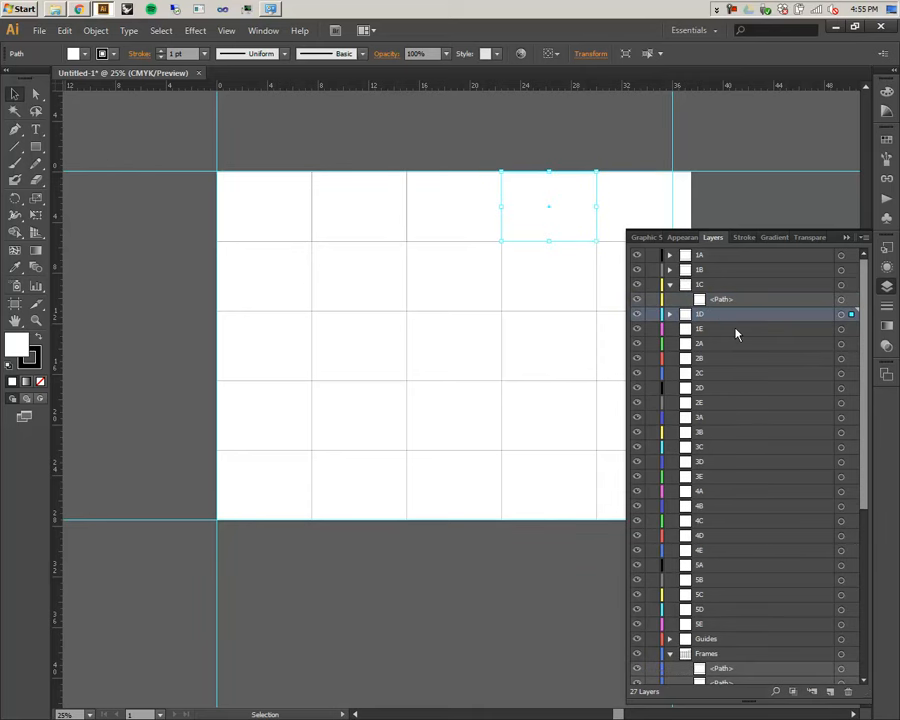
- Move the top-right frame's path from Frames into layer 1E and collapse layer 1C
click(646, 185)
drag(743, 675, 723, 253)
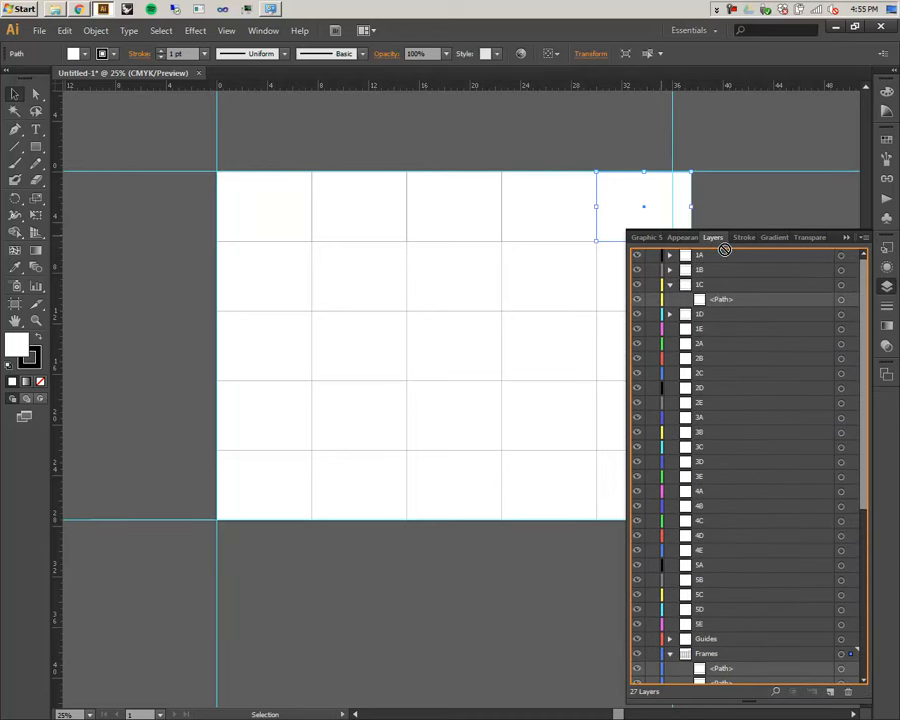
drag(724, 330, 727, 337)
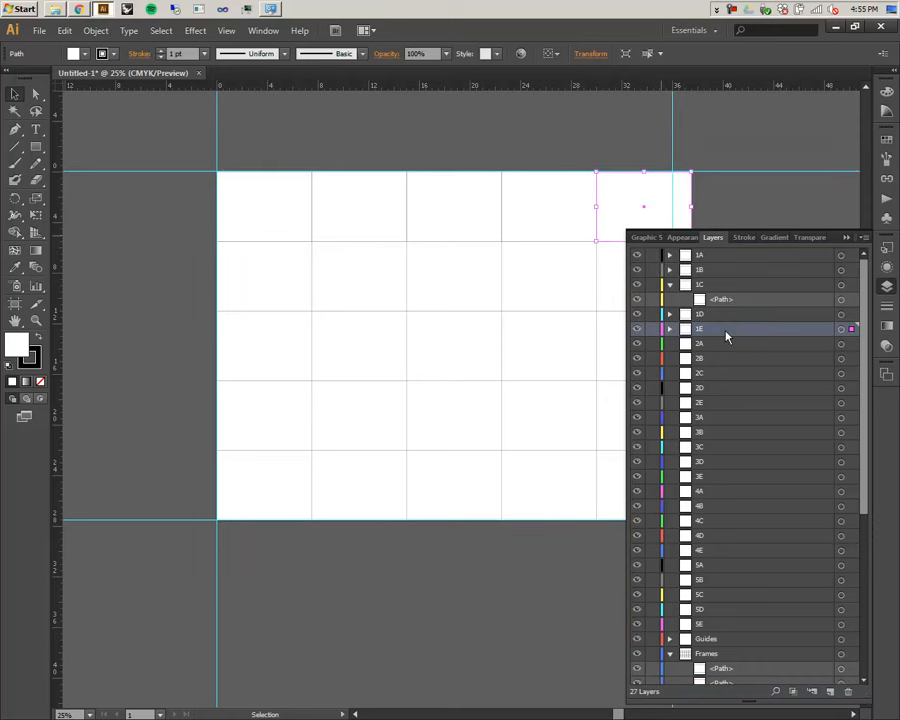
click(670, 285)
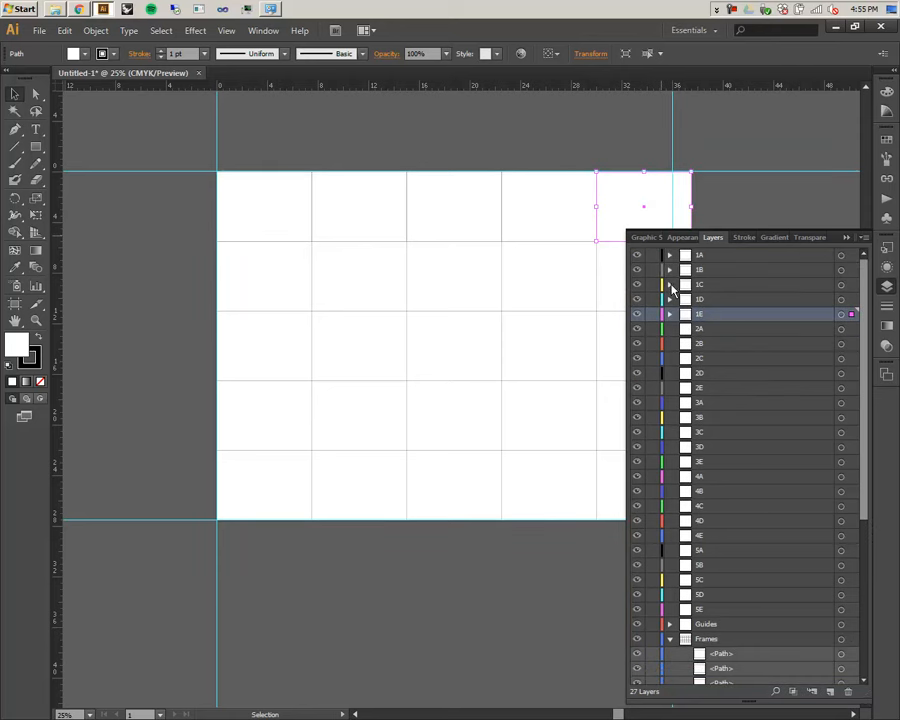
- Create a new layer named LABELS and move it to the top of the layer stack
scroll(679, 388, down, 5)
click(37, 131)
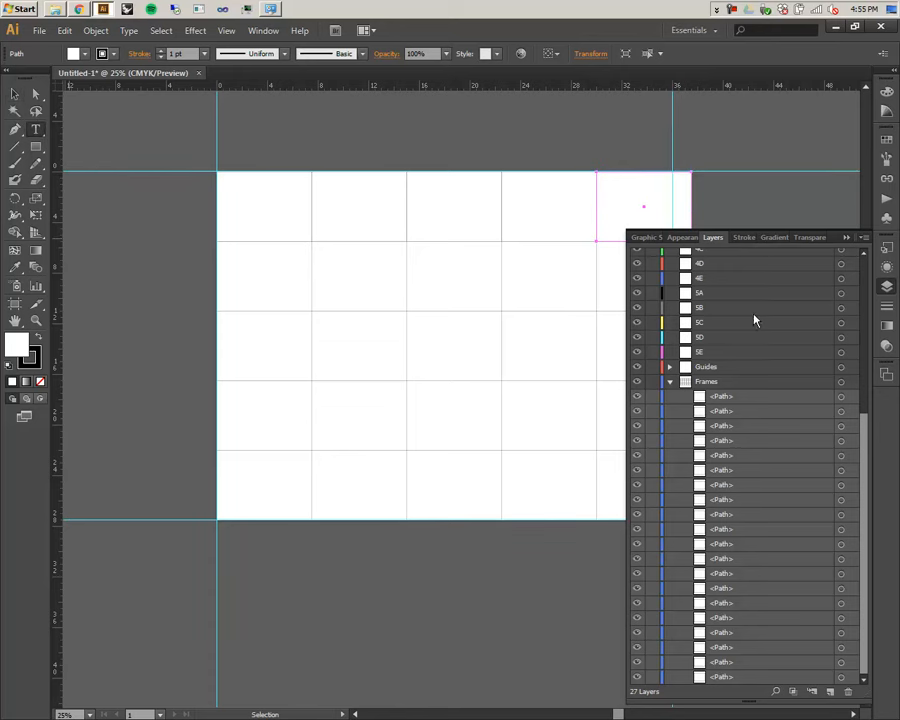
scroll(851, 397, up, 5)
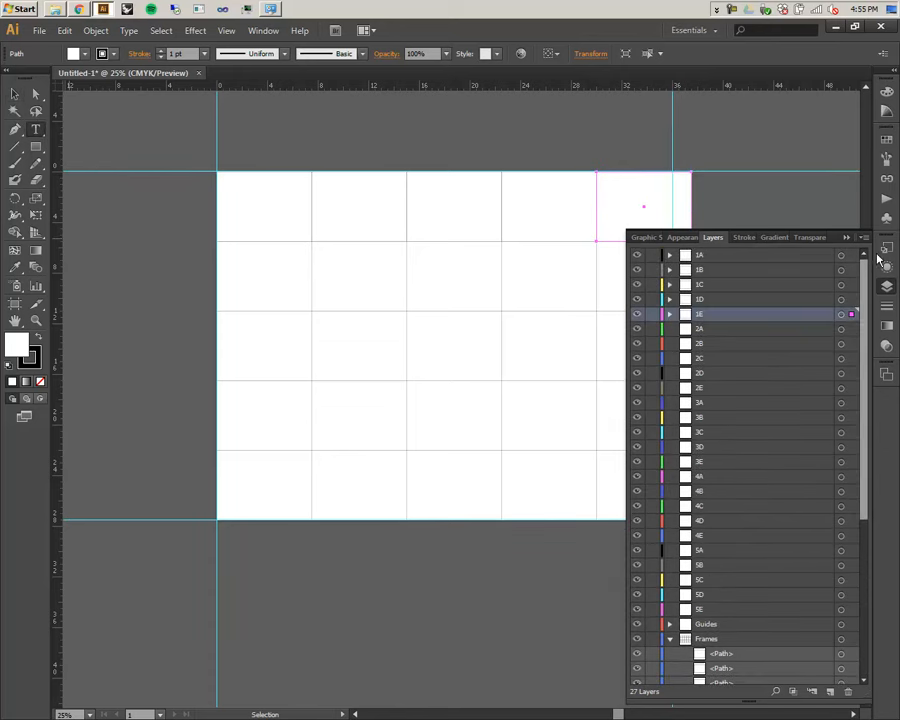
click(830, 693)
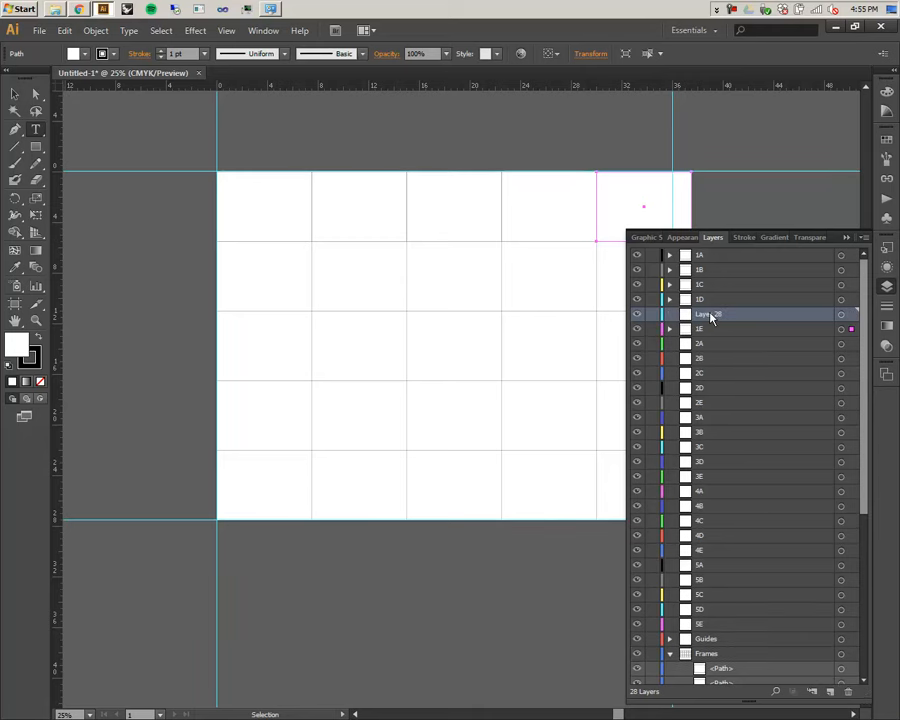
double_click(710, 314)
text(la)
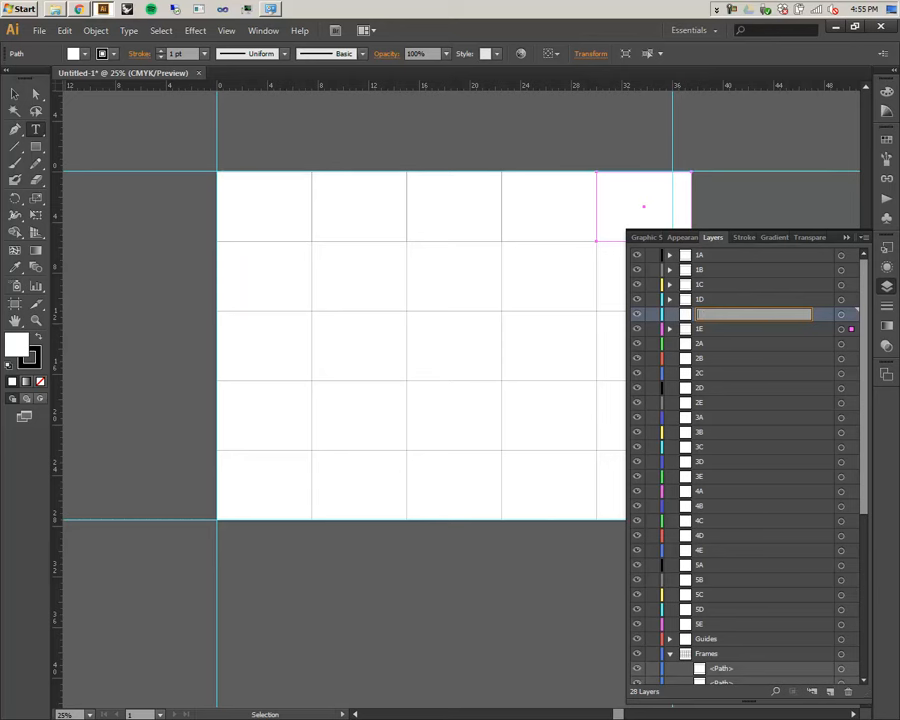
text(BELS)
key(Return)
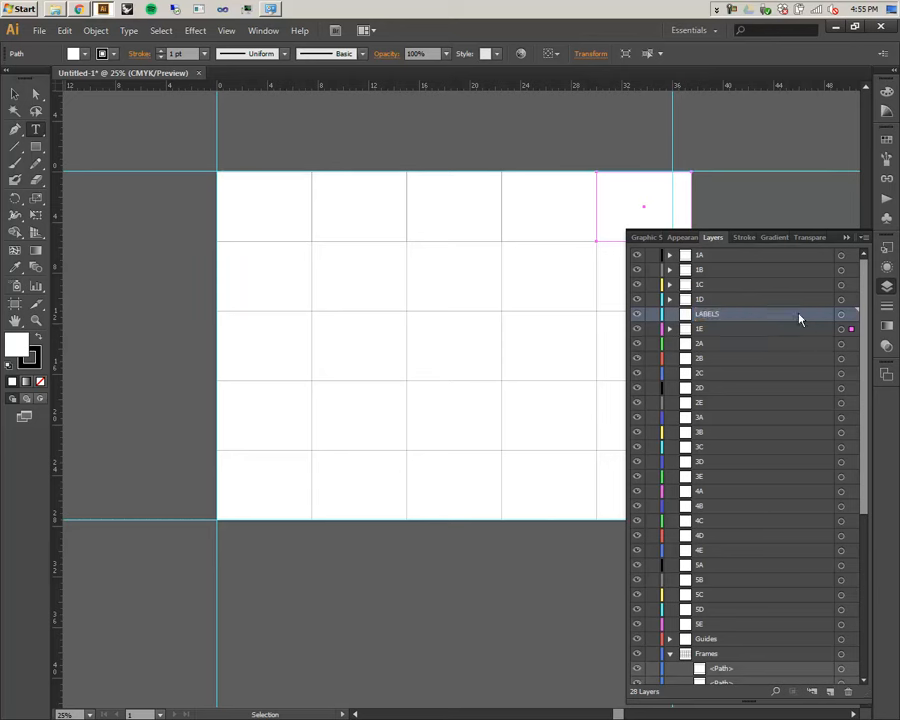
drag(801, 317, 740, 256)
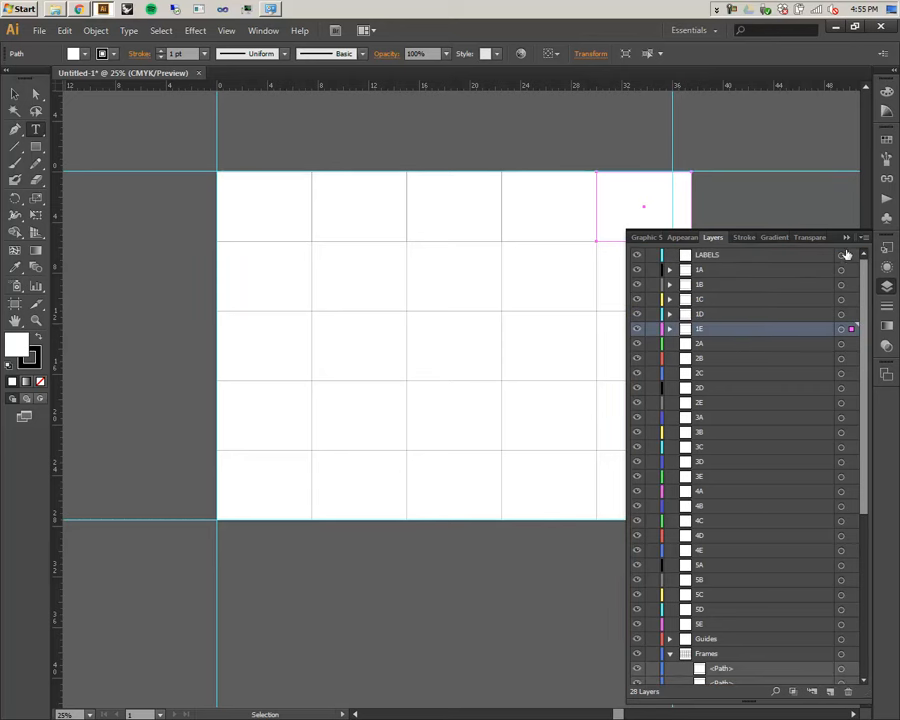
- Target the LABELS layer and add the text "1A" above the grid's first column at 48 pt
click(843, 257)
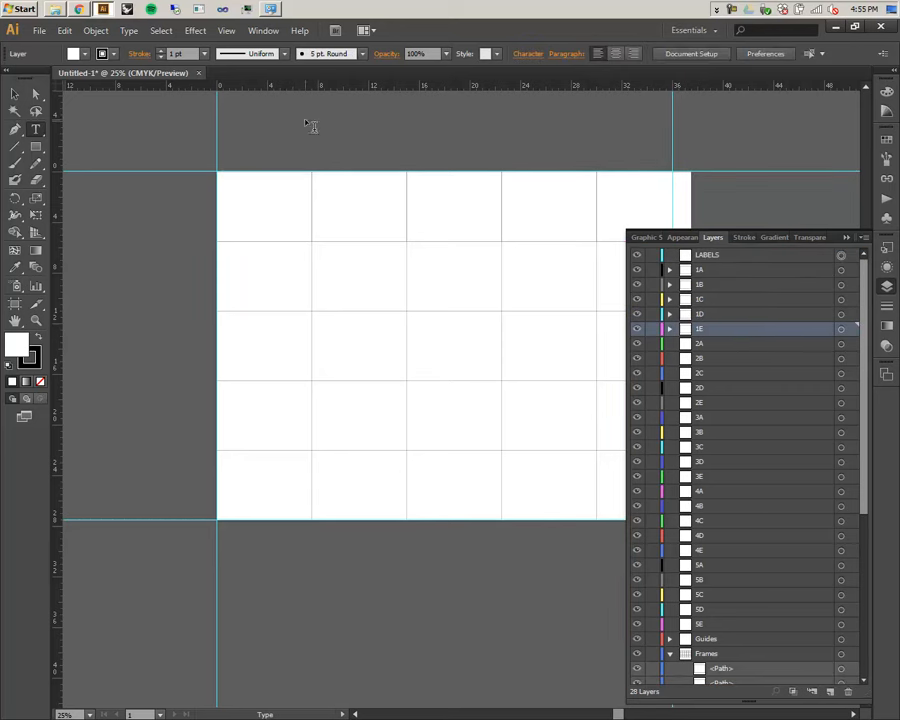
click(246, 121)
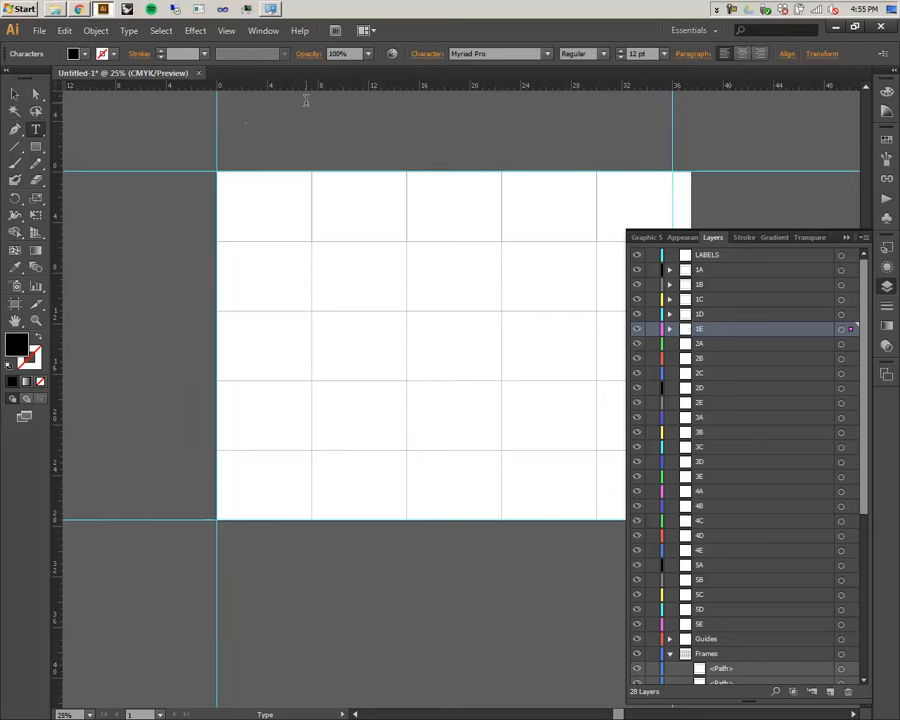
click(663, 53)
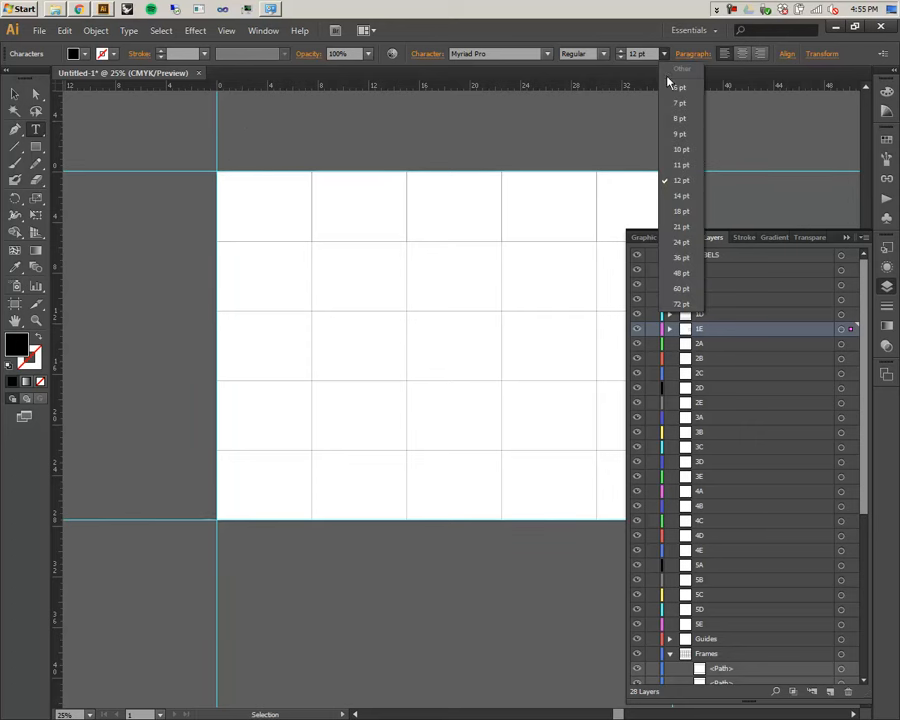
click(668, 266)
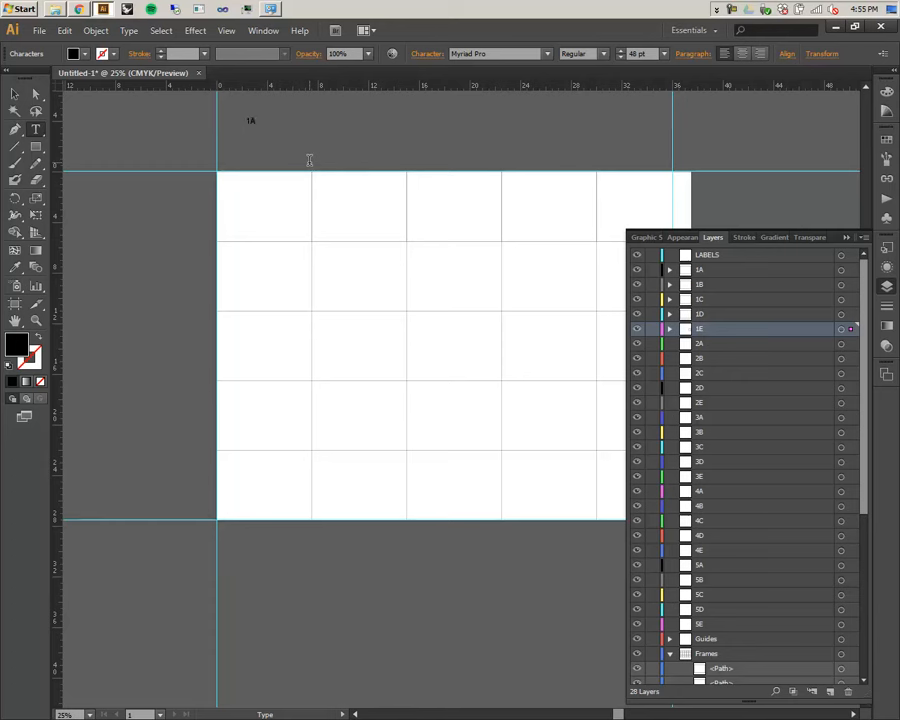
- Set the "1A" text above the first column to 72 pt and fill it with red
double_click(250, 120)
click(663, 53)
click(665, 299)
click(886, 141)
click(710, 146)
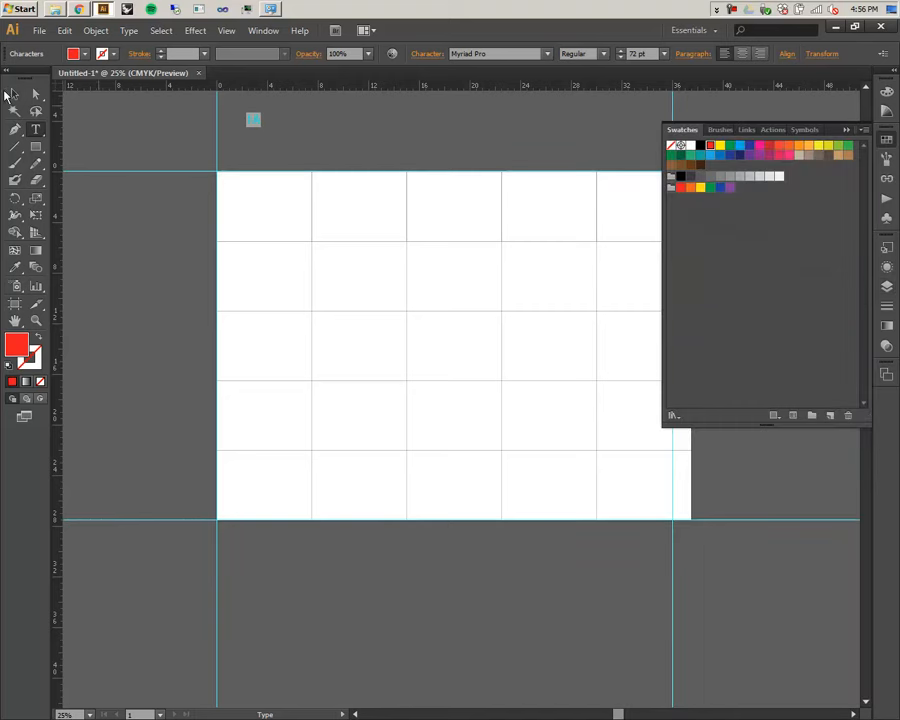
- Scale the red "1A" label up to about 193 pt and place a copy above each of the other four columns
click(15, 93)
drag(262, 127, 460, 136)
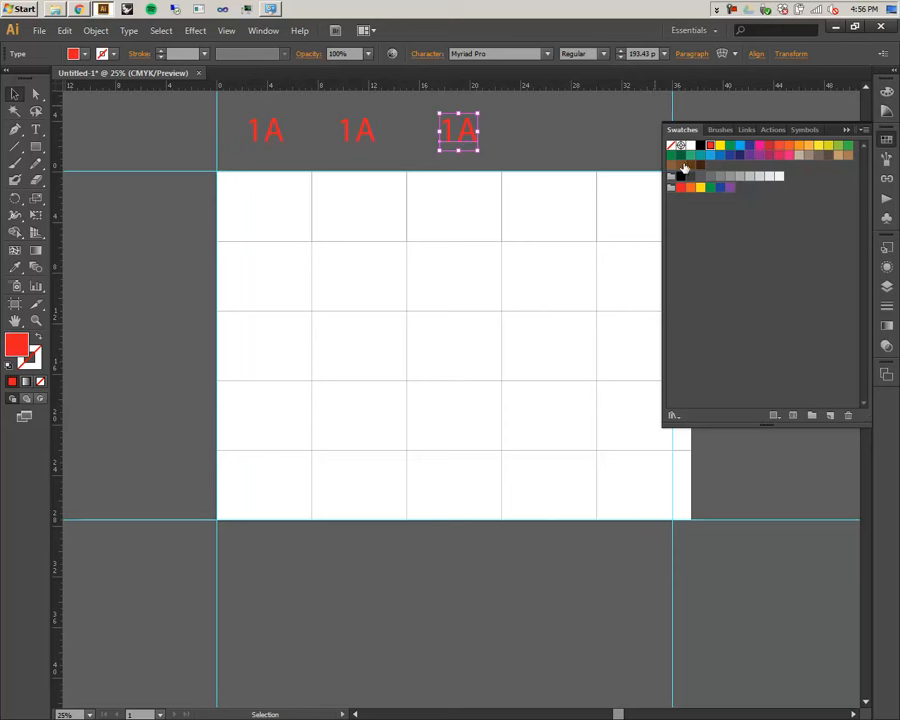
click(852, 133)
drag(469, 147, 655, 151)
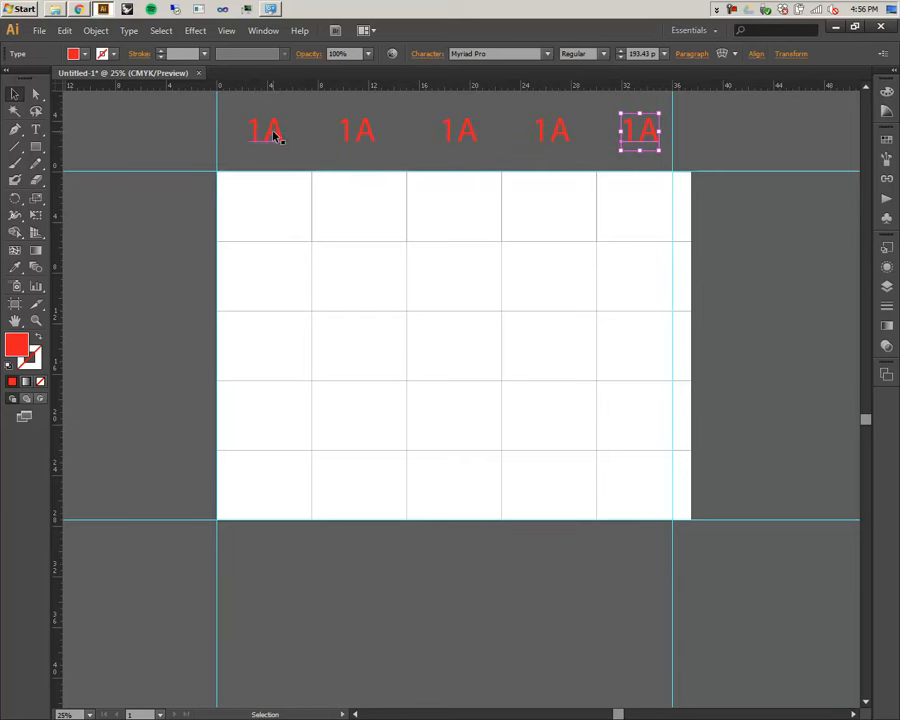
- Change the label above the first column to "1" and the label above the second column to "2"
double_click(275, 133)
double_click(275, 133)
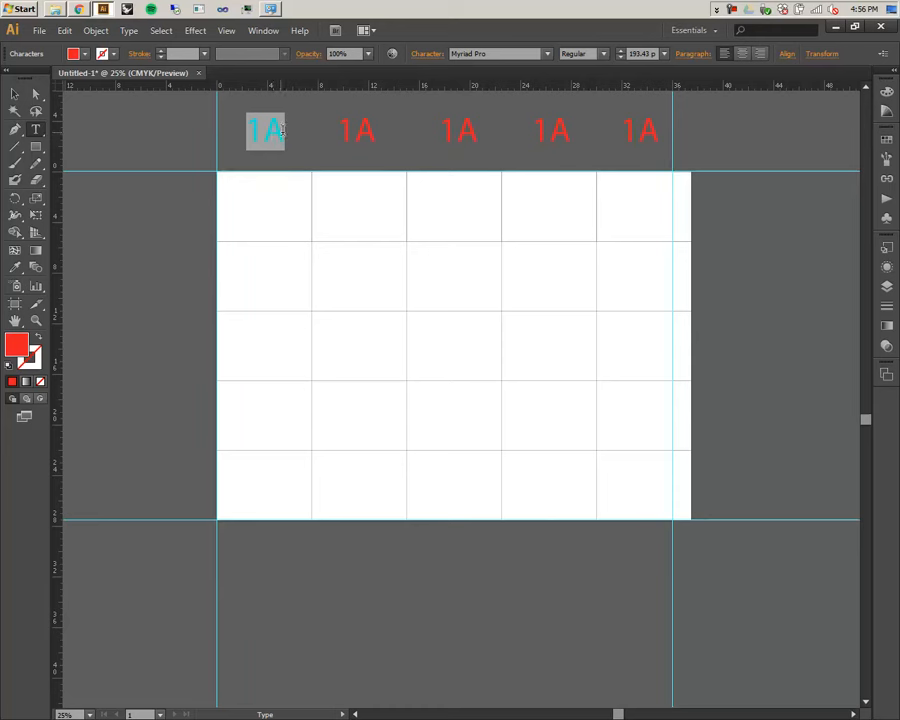
text(1)
double_click(369, 133)
text(2)
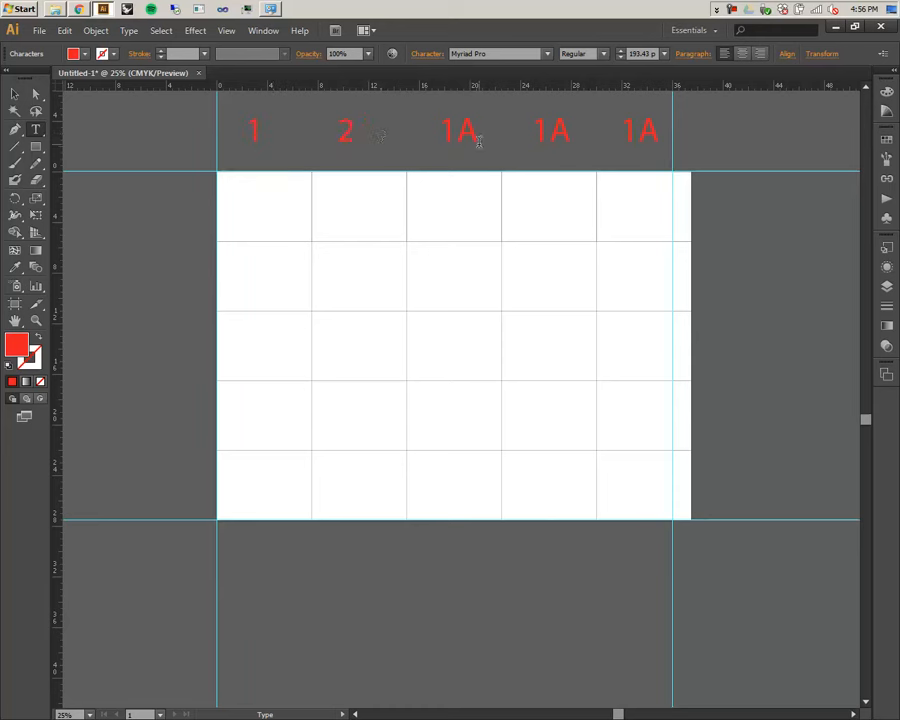
- Change the label above the third column to "3" and the label above the fourth column to "4"
double_click(462, 133)
text(3)
double_click(551, 133)
text(4)
- Center-align the text of each of the five labels above the grid's columns
double_click(652, 135)
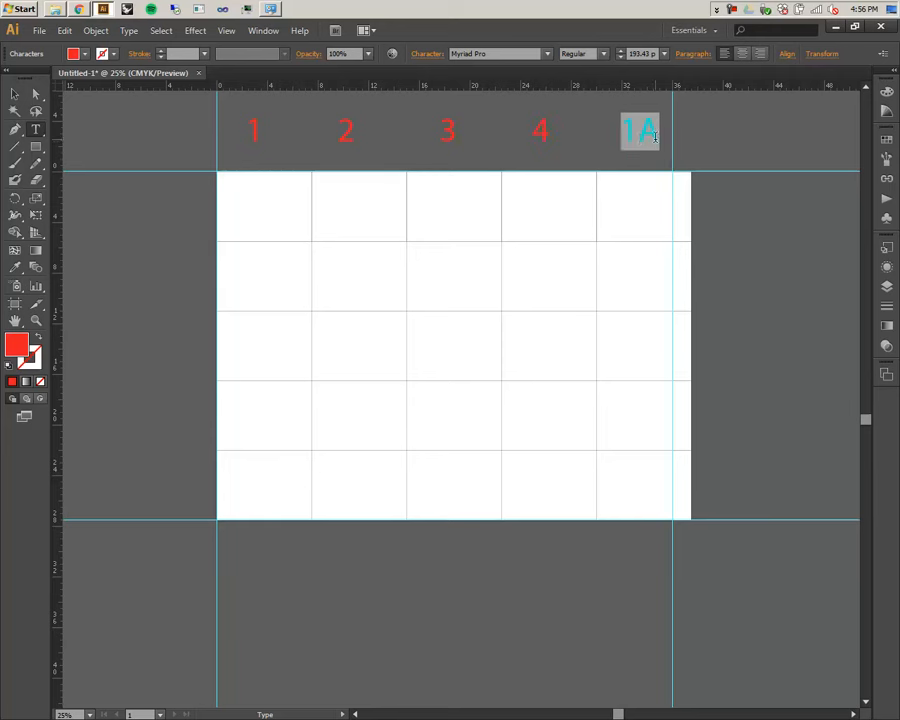
click(742, 53)
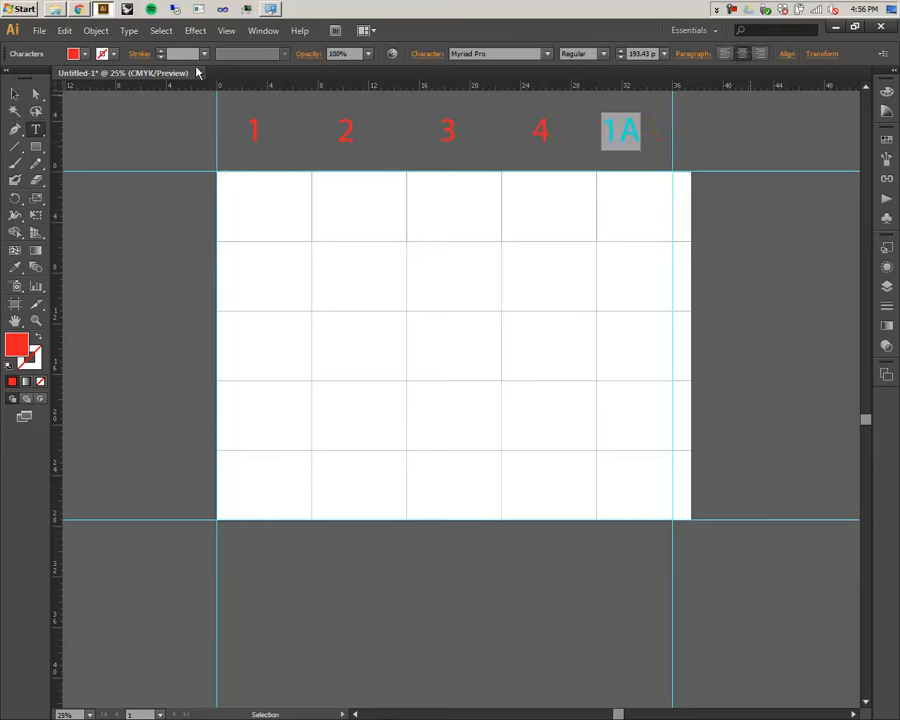
double_click(540, 132)
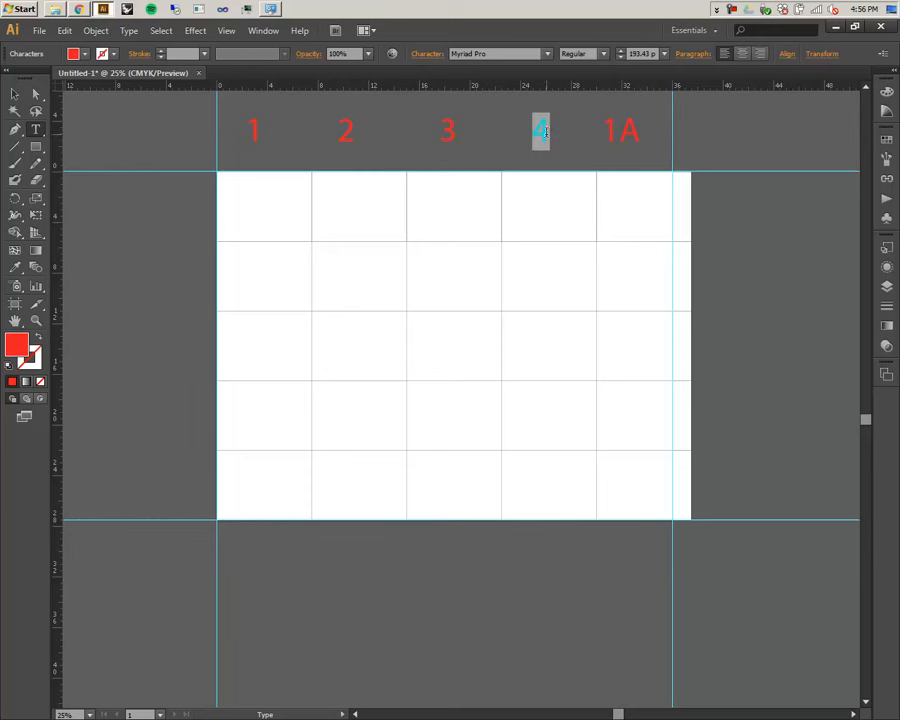
click(742, 55)
double_click(447, 132)
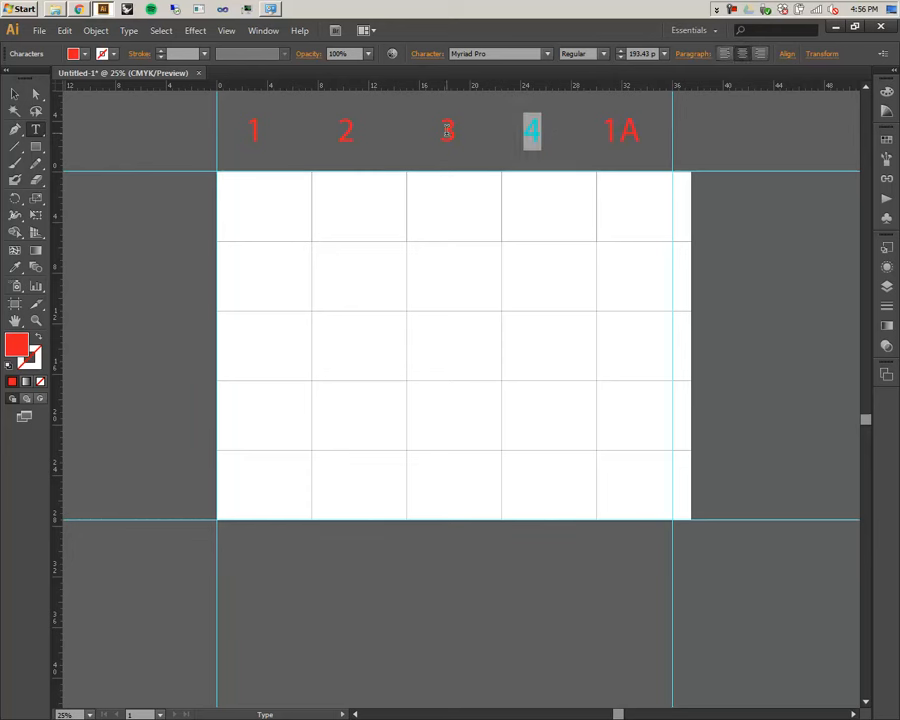
click(740, 54)
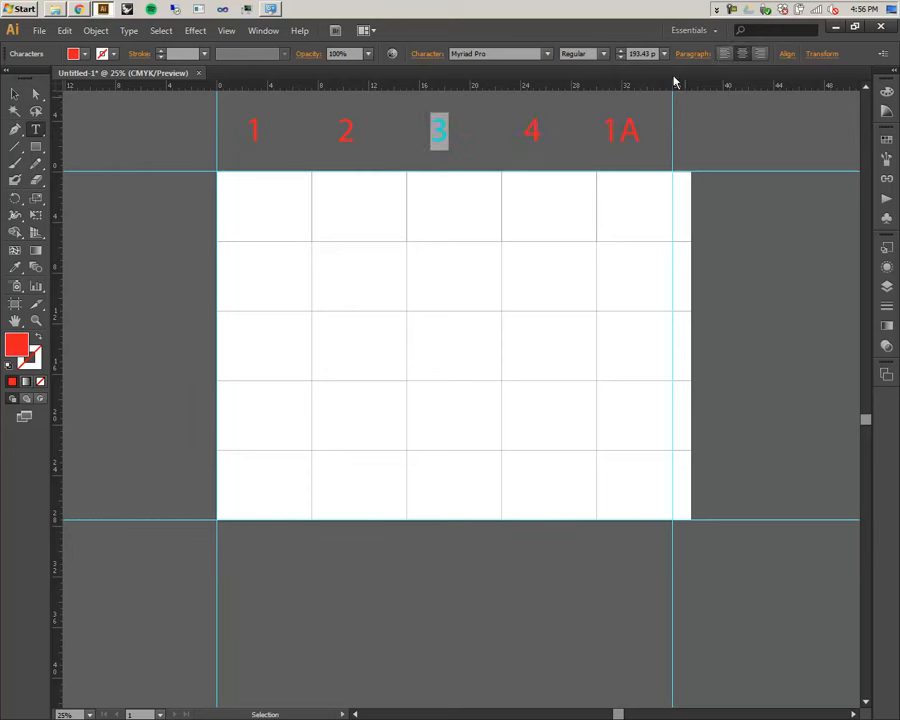
double_click(345, 132)
click(739, 55)
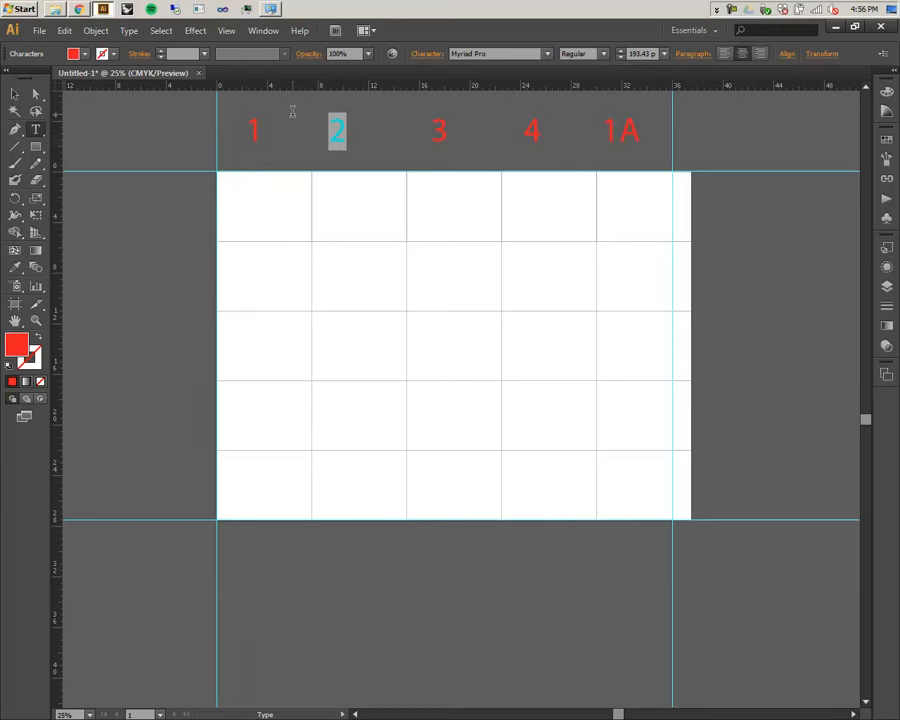
double_click(255, 130)
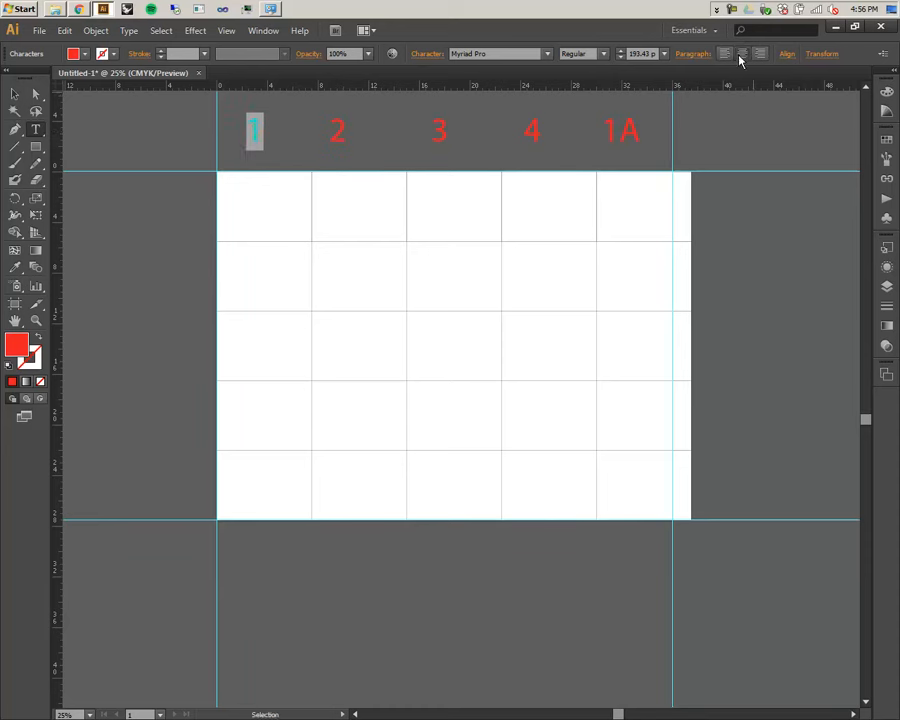
click(740, 55)
- Shift all five column labels together slightly to the right above the grid
click(16, 94)
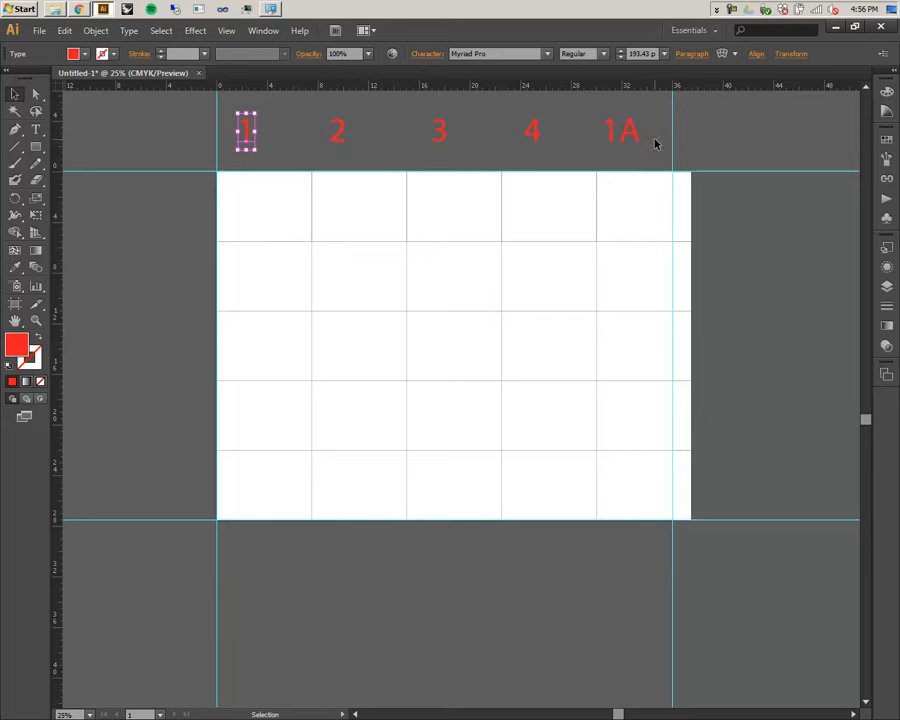
key(ctrl+a)
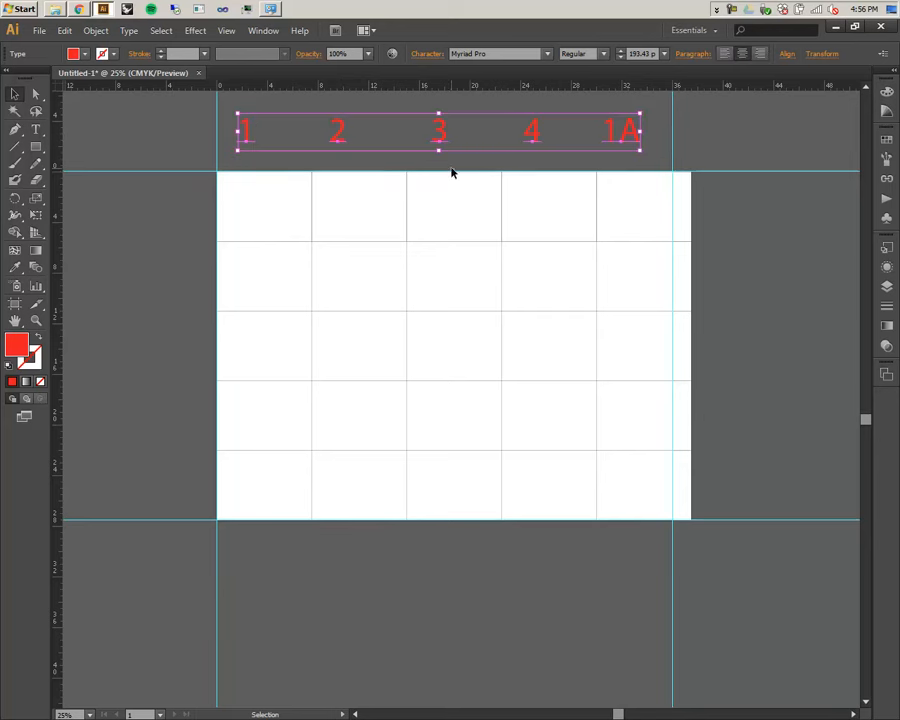
key(Right)
key(Right)
key(Right)
key(Right)
key(Right)
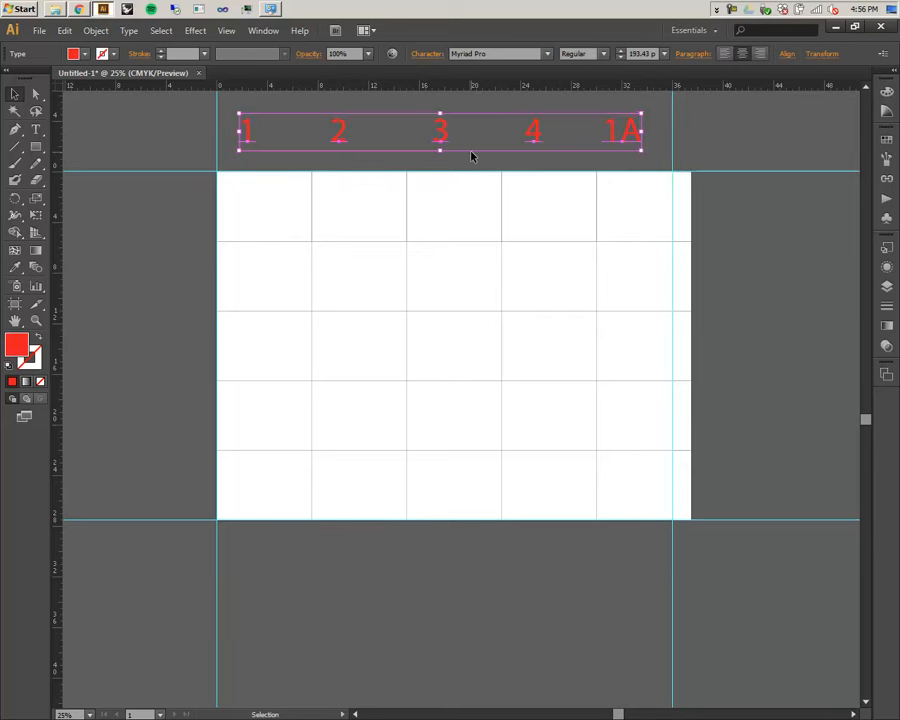
drag(443, 139, 455, 141)
- Change the fifth column's label to "5" and move the "1" and "5" labels right to center them over their columns
key(t)
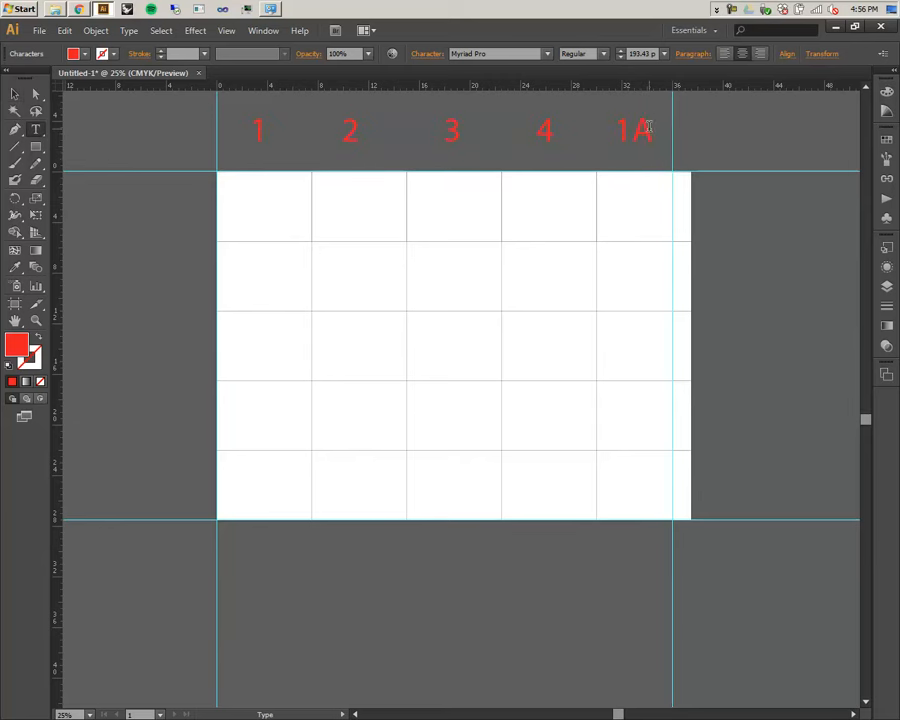
double_click(640, 130)
text(5)
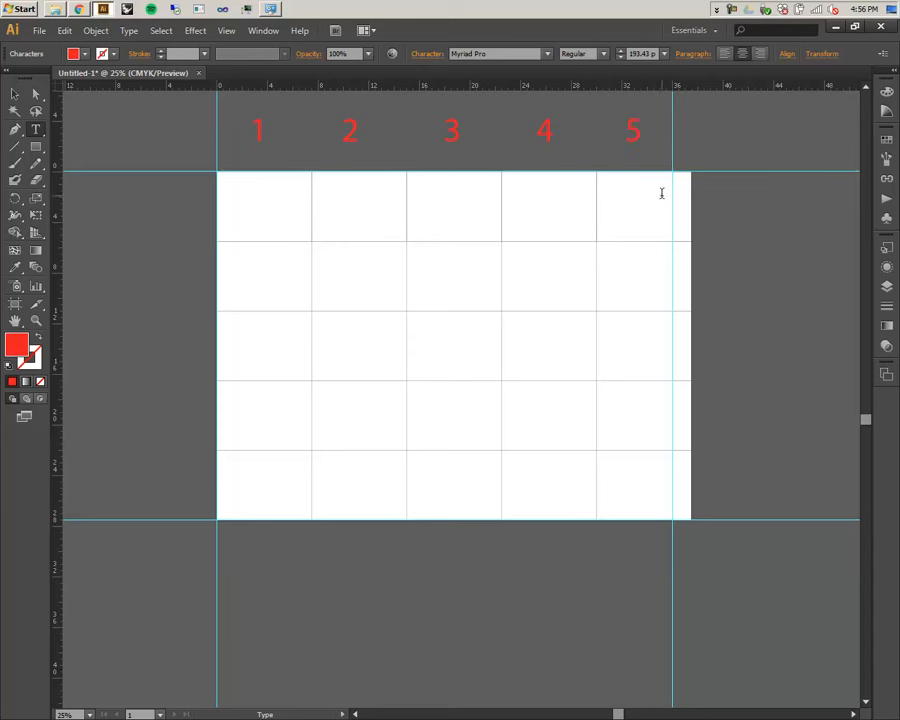
click(14, 94)
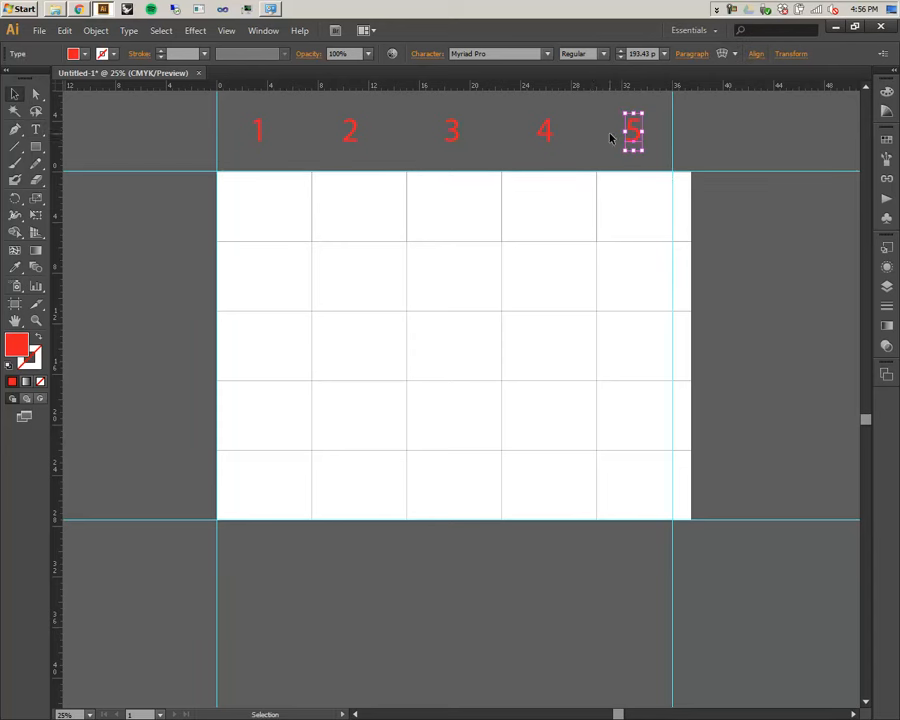
drag(638, 133, 648, 133)
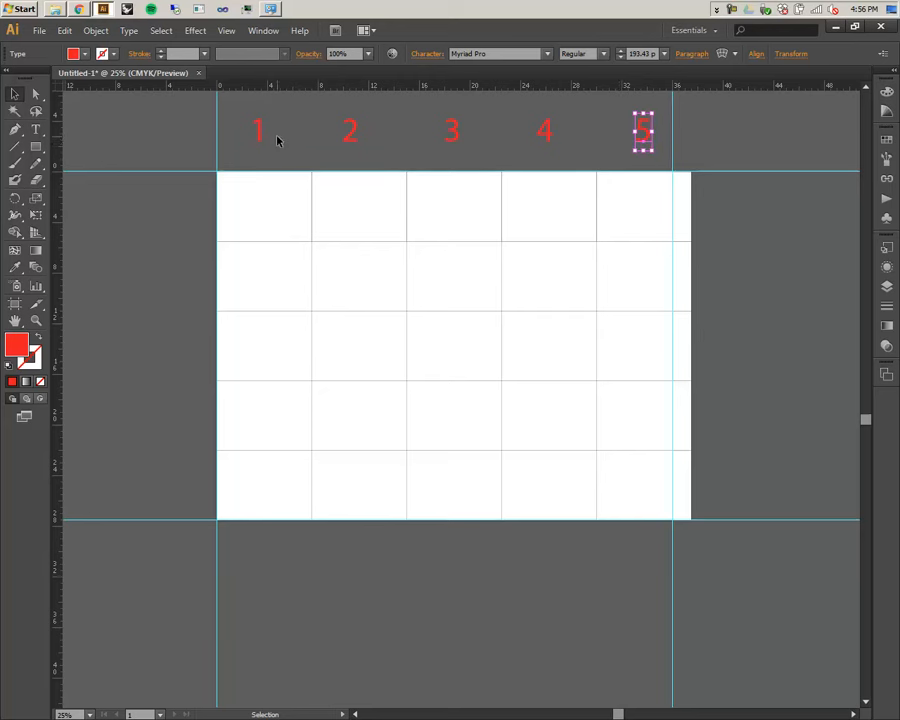
drag(261, 137, 817, 110)
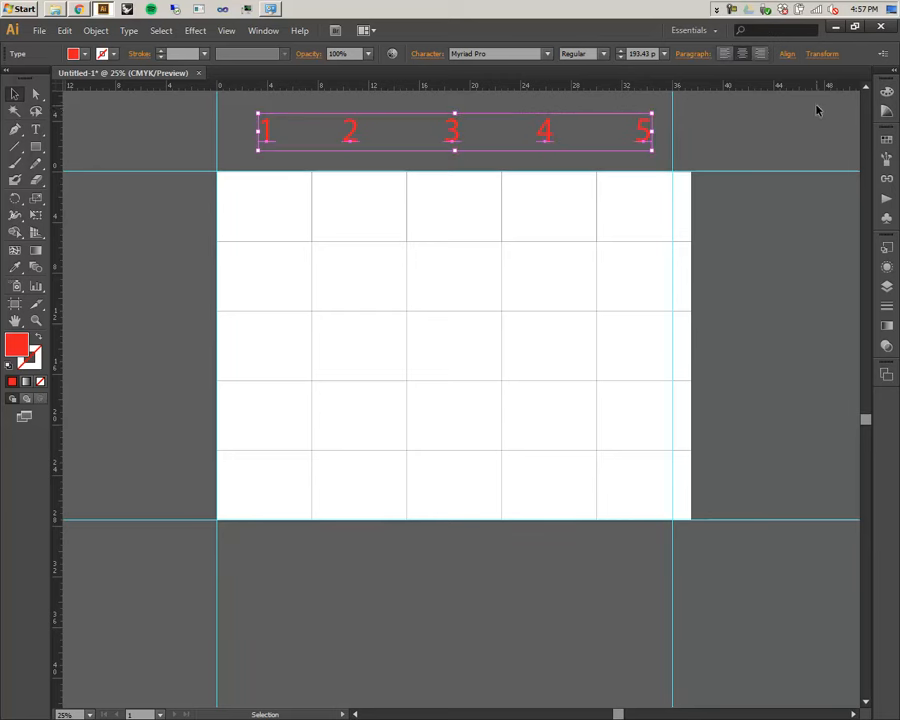
- Try to align the five column labels to one another by their horizontal centers
click(790, 54)
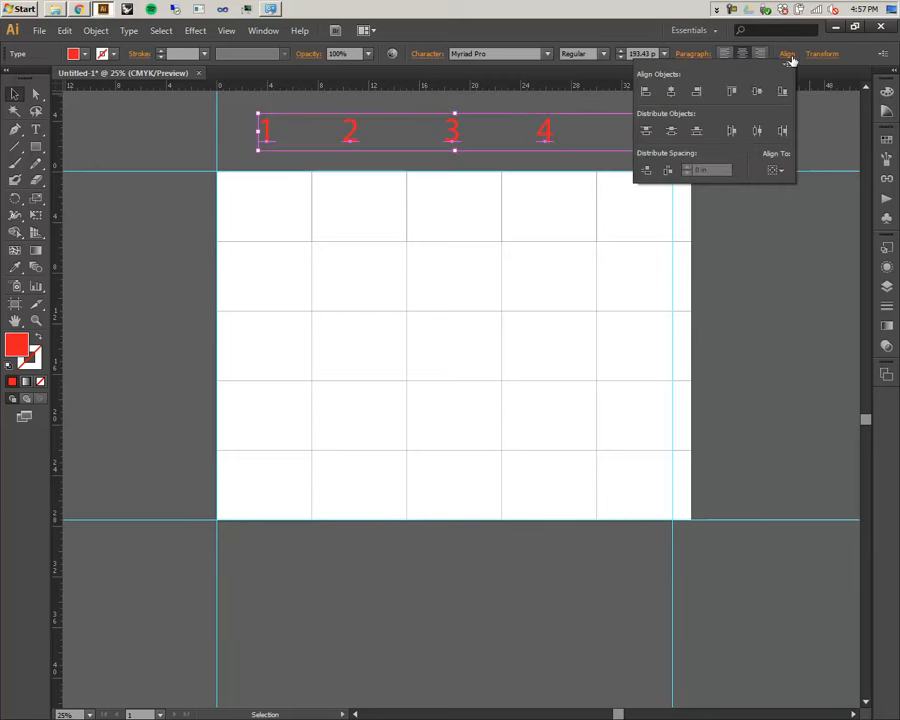
click(672, 92)
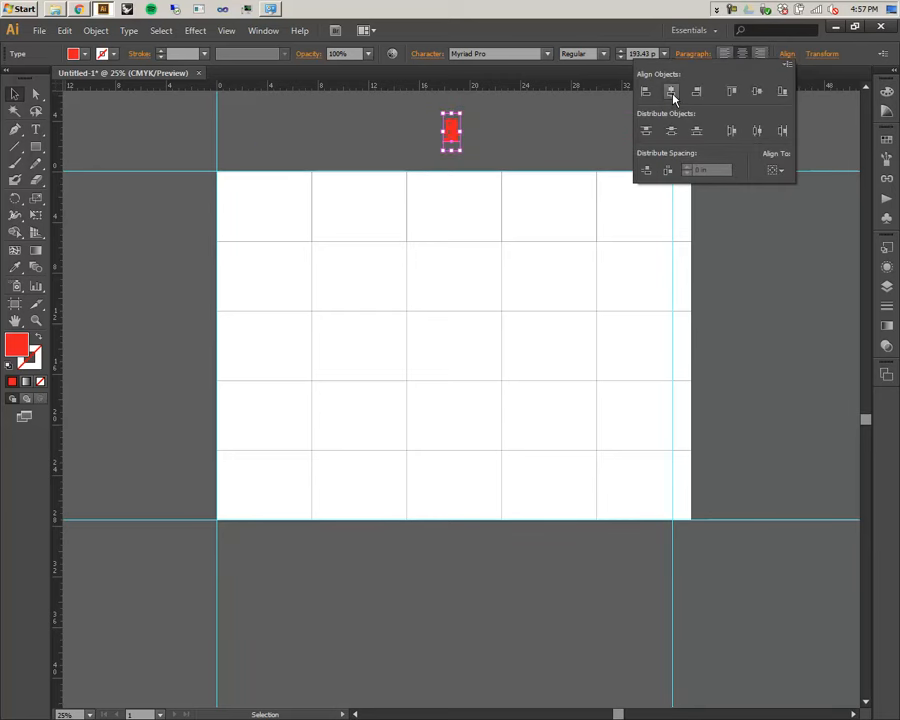
key(Escape)
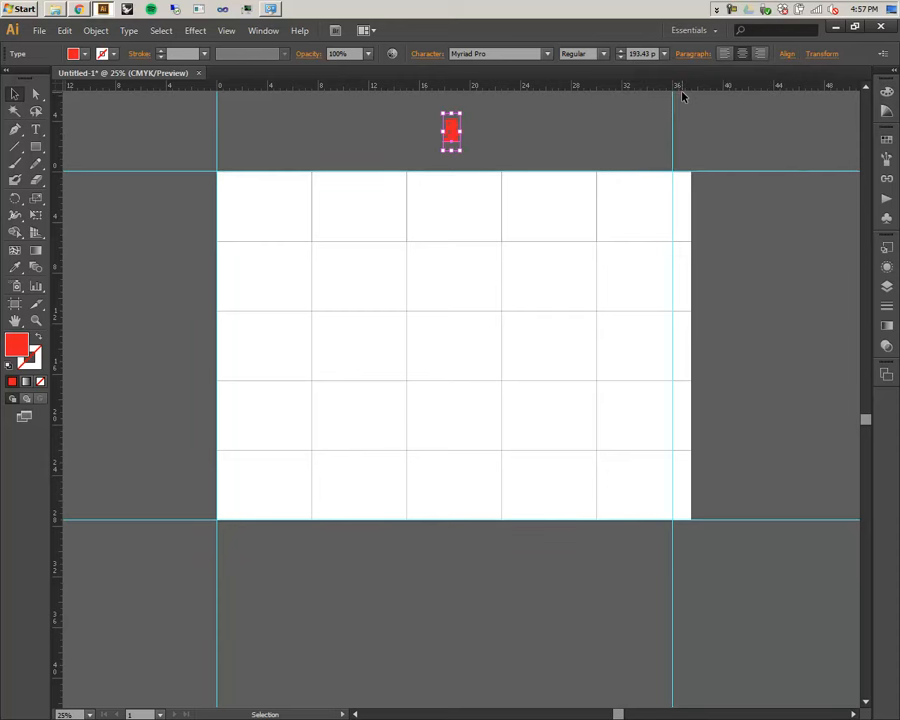
key(ctrl+z)
- Distribute the five column labels evenly by their horizontal centers
click(789, 57)
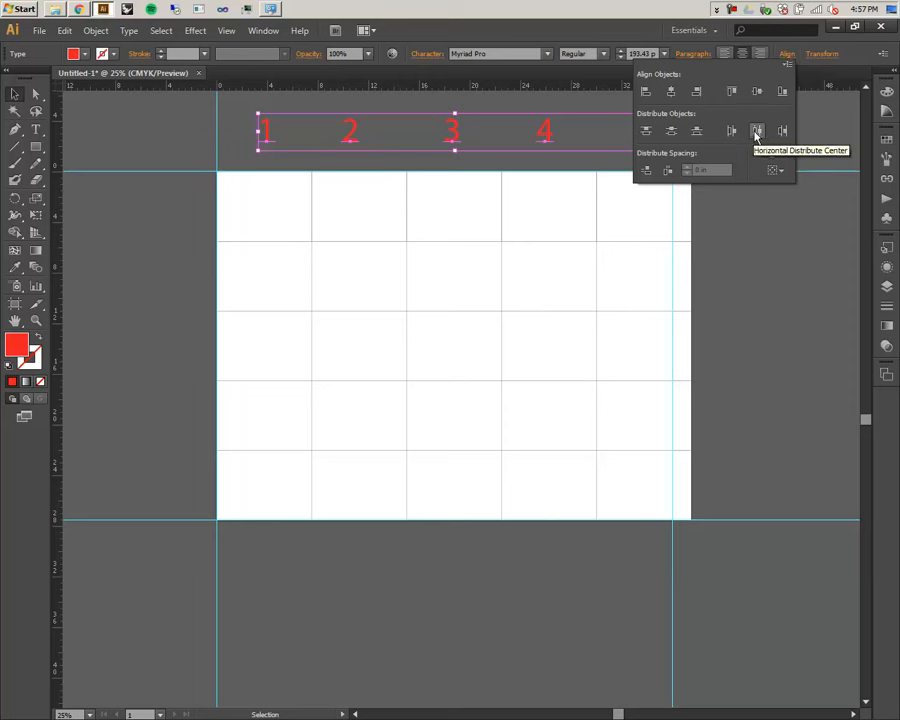
click(755, 131)
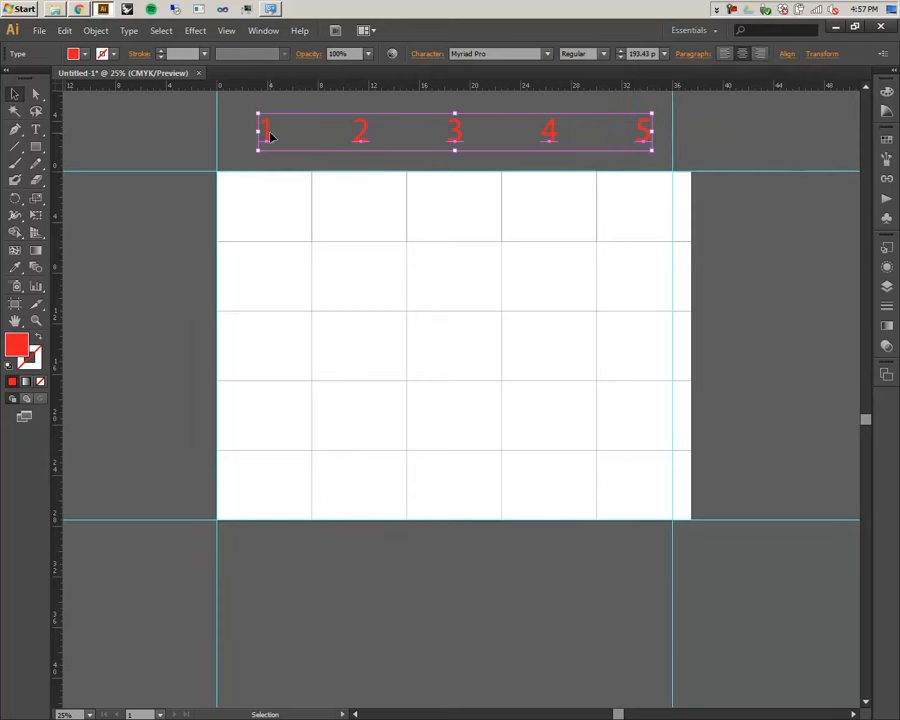
- Add the text "A" beside the grid's first row and try to give it the first column label's style with the Eyedropper
click(175, 209)
key(t)
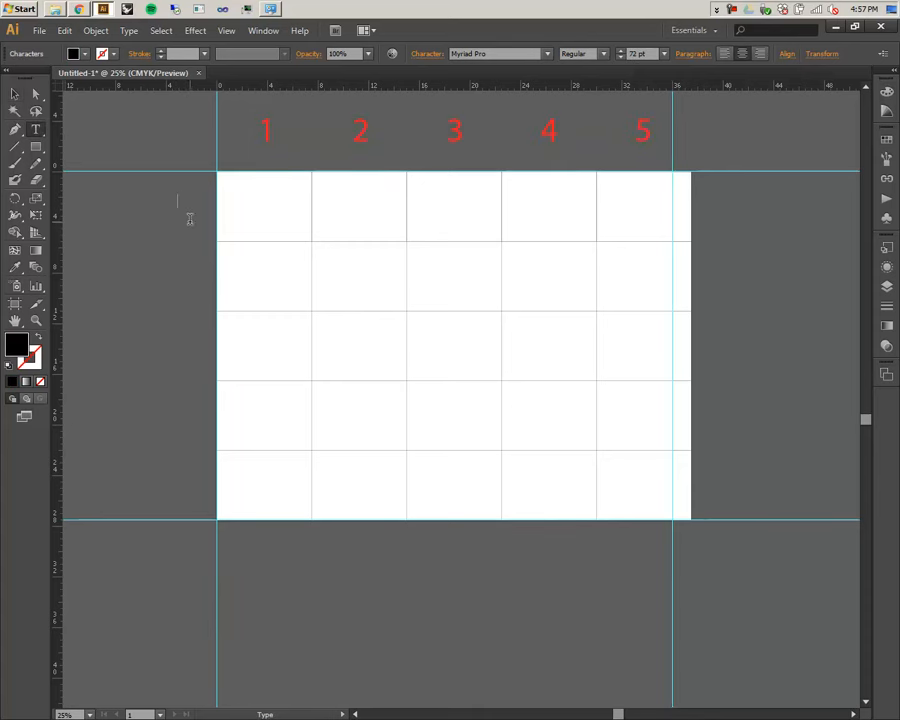
click(16, 267)
click(268, 132)
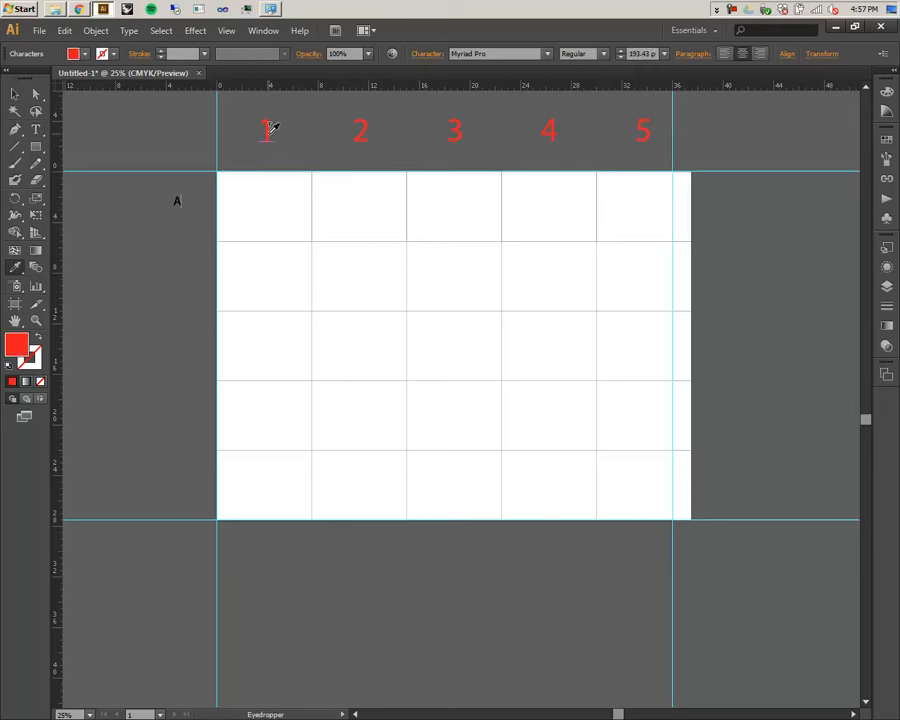
click(17, 96)
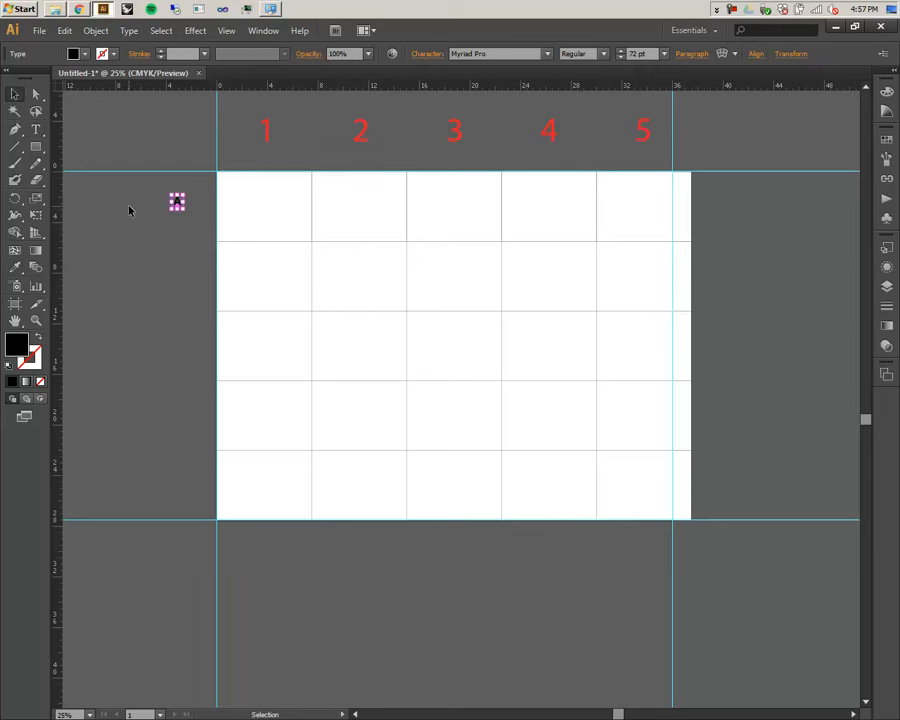
drag(186, 211, 207, 253)
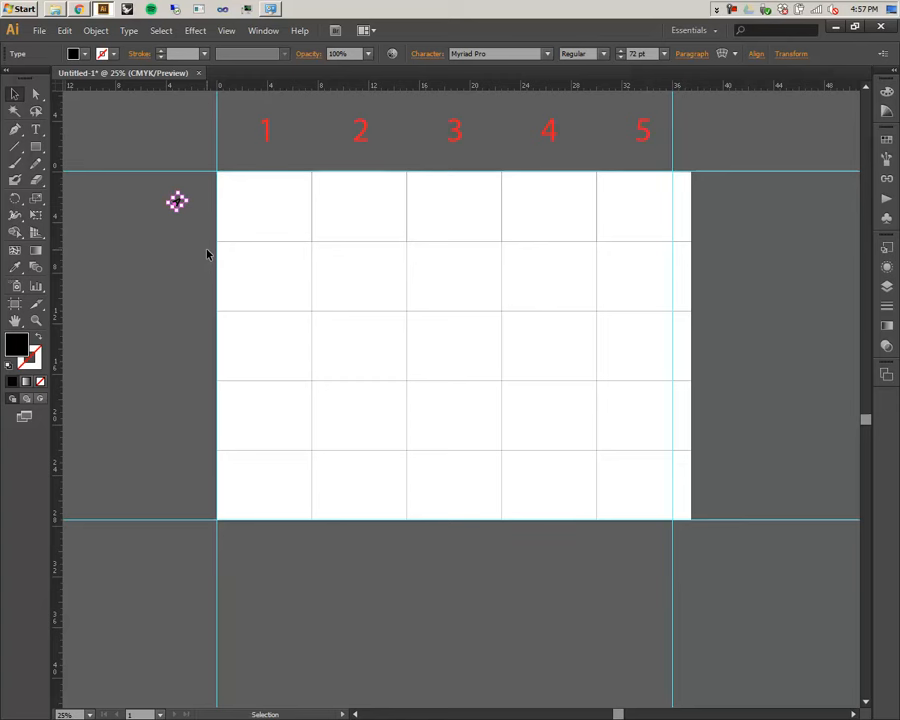
key(ctrl+z)
- Replace the "A" beside the first row with a pasted copy of the red "1" from above the first column
double_click(267, 130)
key(ctrl+c)
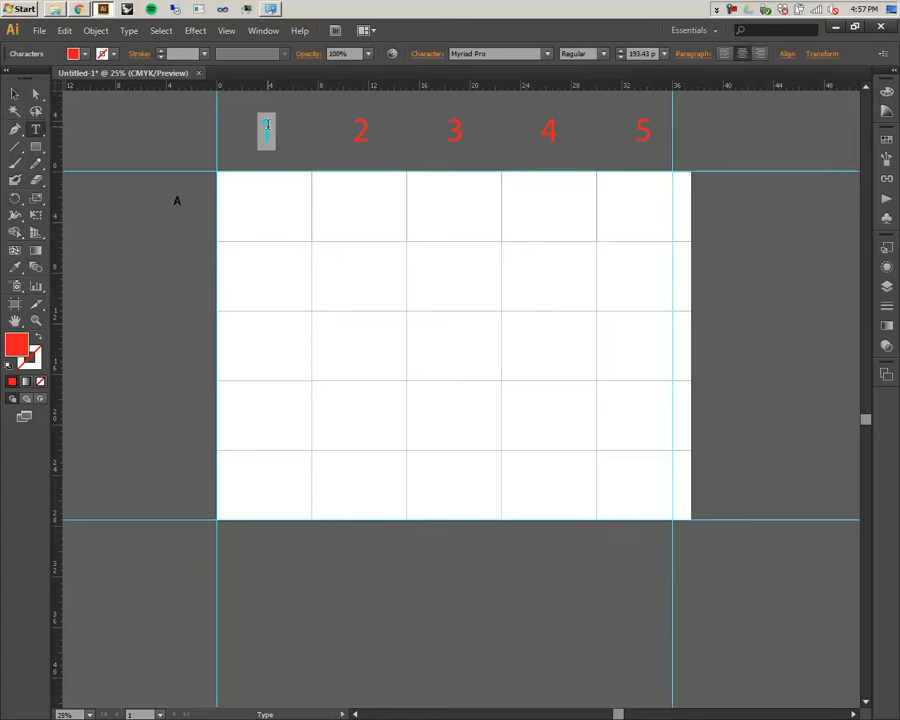
click(178, 200)
key(ctrl+v)
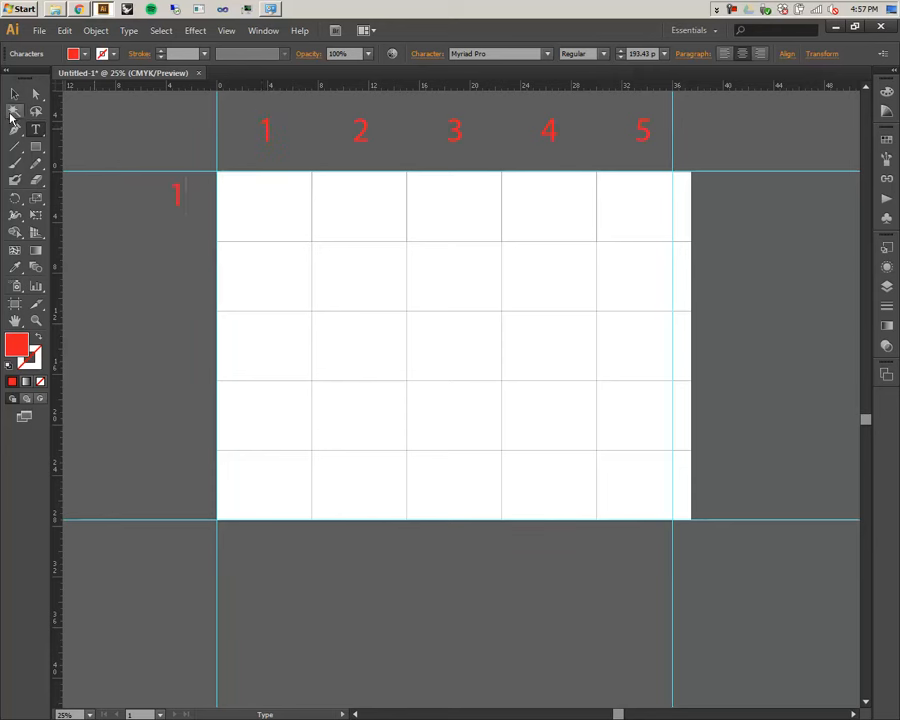
- Place a copy of the row label "1" straight below it beside each of the other four rows
click(14, 93)
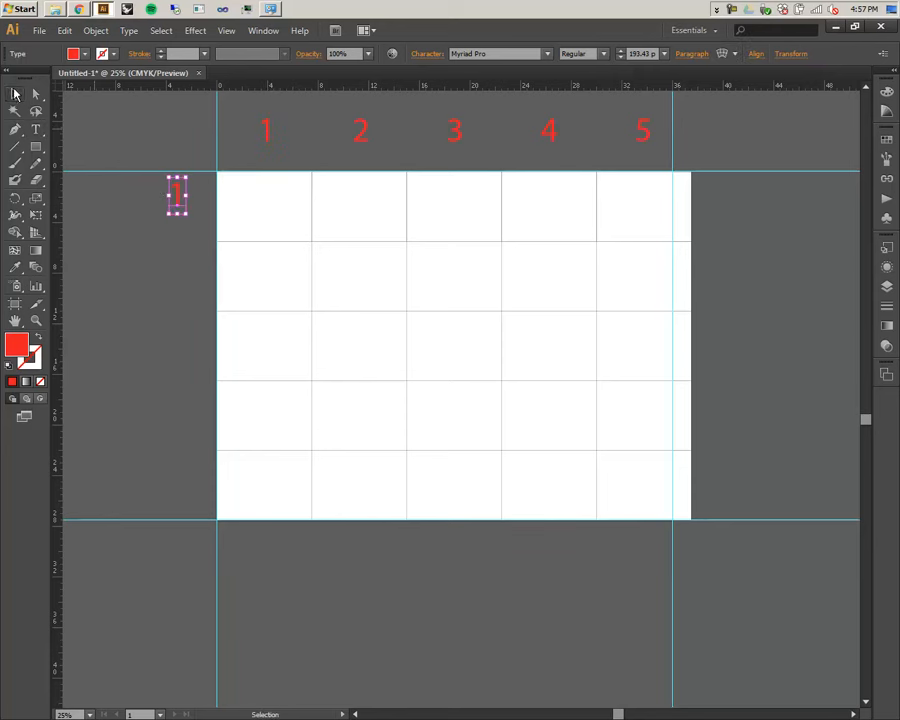
double_click(177, 196)
double_click(176, 193)
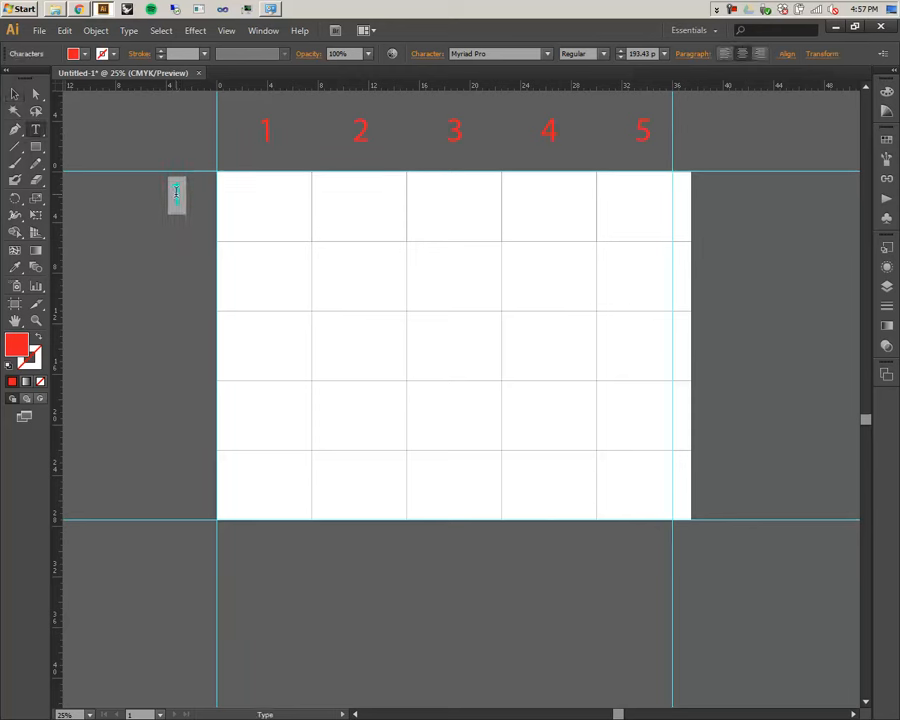
click(14, 93)
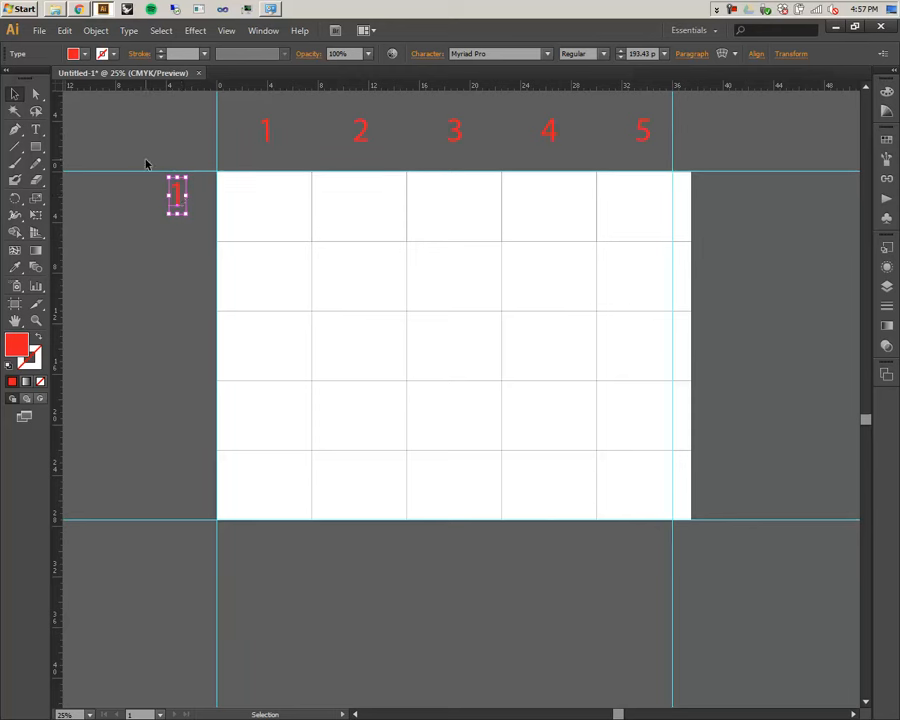
drag(179, 204, 184, 483)
- Distribute the five row labels evenly by their vertical centers
drag(200, 190, 152, 502)
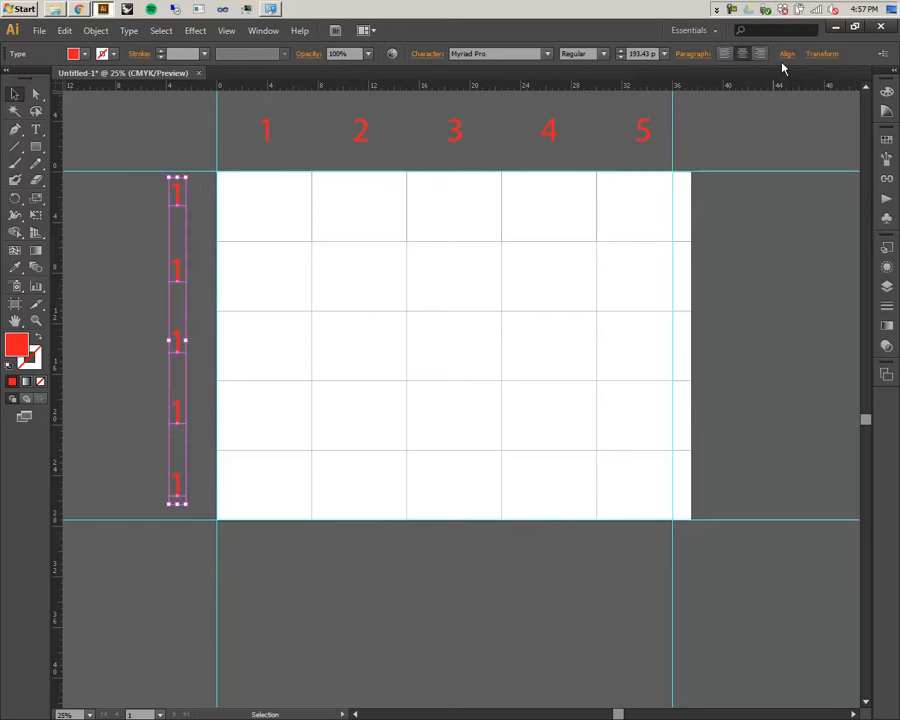
click(786, 55)
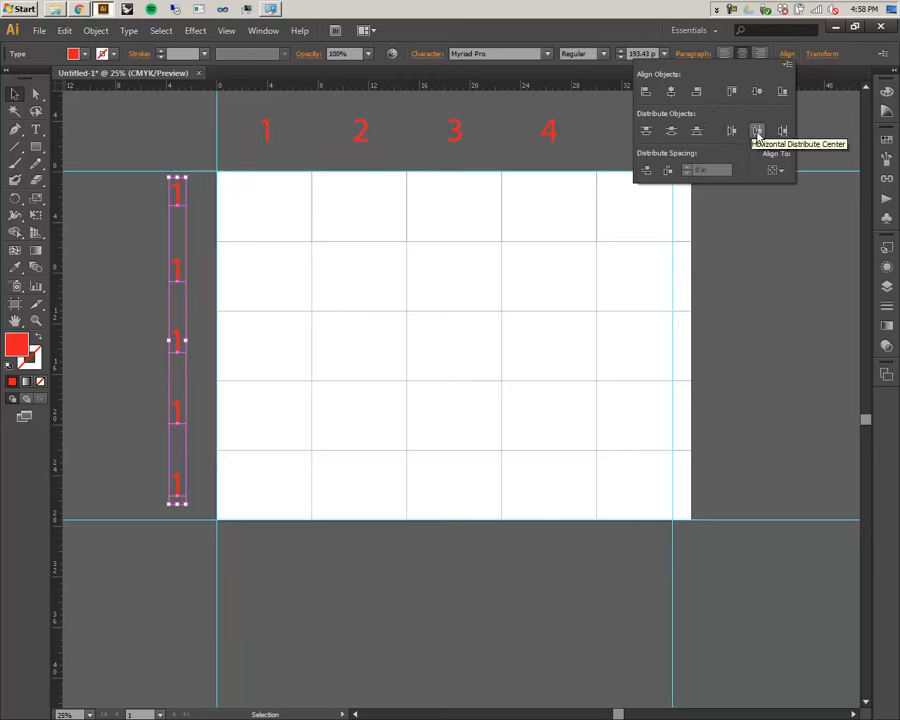
click(674, 132)
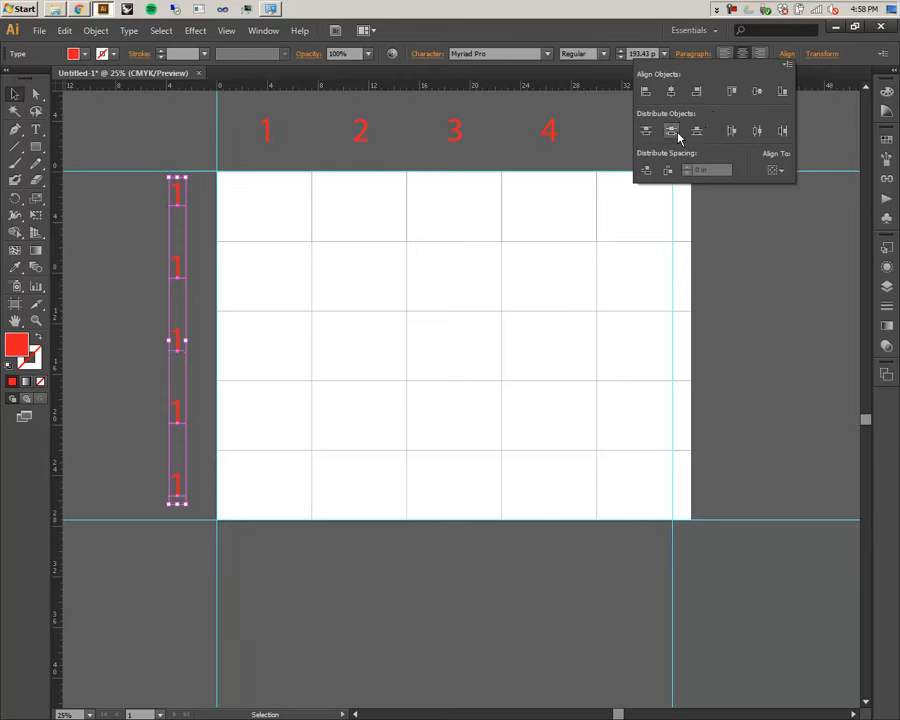
- Change the labels beside the second to fifth rows to "2", "3", "4" and "5"
double_click(176, 266)
text(2)
double_click(176, 340)
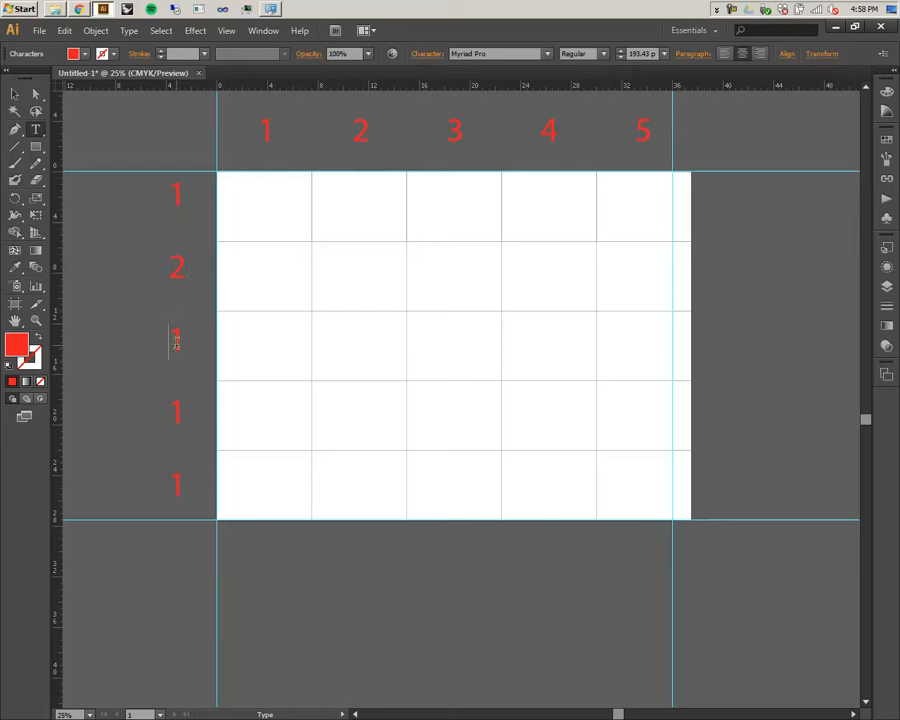
text(3)
double_click(177, 413)
text(4)
double_click(180, 472)
text(5)
- Change the red labels above the five columns to "A", "B", "C", "D" and "E"
double_click(266, 130)
text(a)
double_click(267, 130)
text(A)
double_click(361, 130)
text(B)
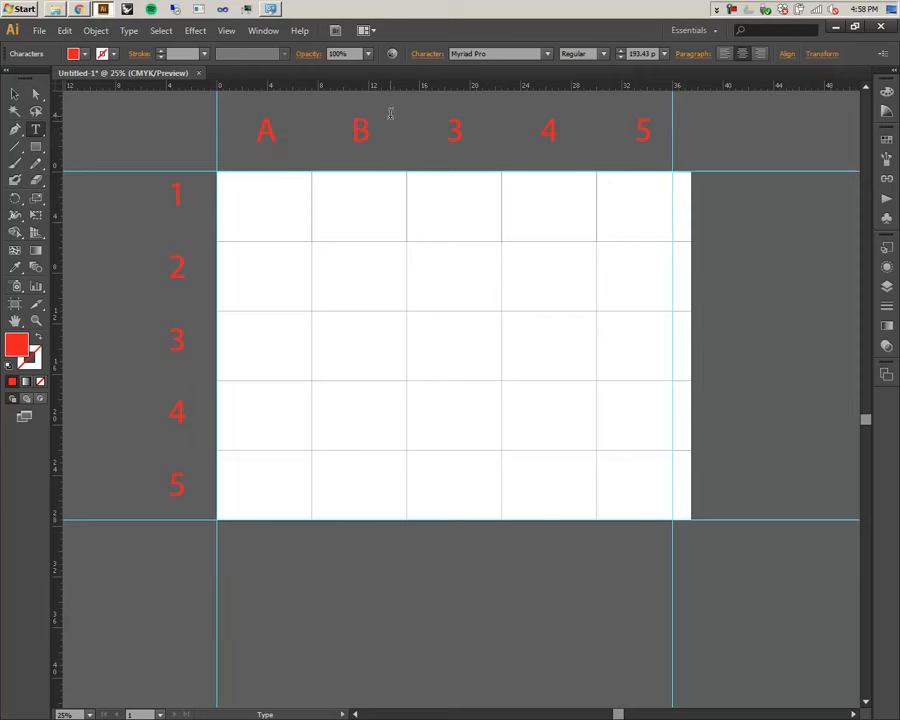
double_click(453, 128)
text(C)
double_click(545, 130)
text(D)
double_click(643, 128)
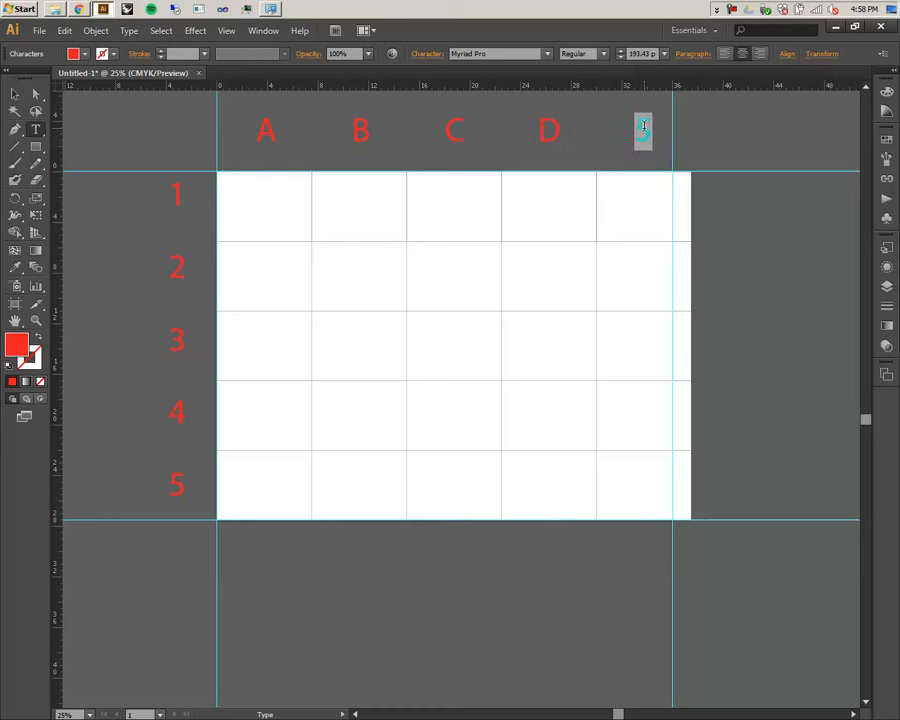
text(E)
key(Escape)
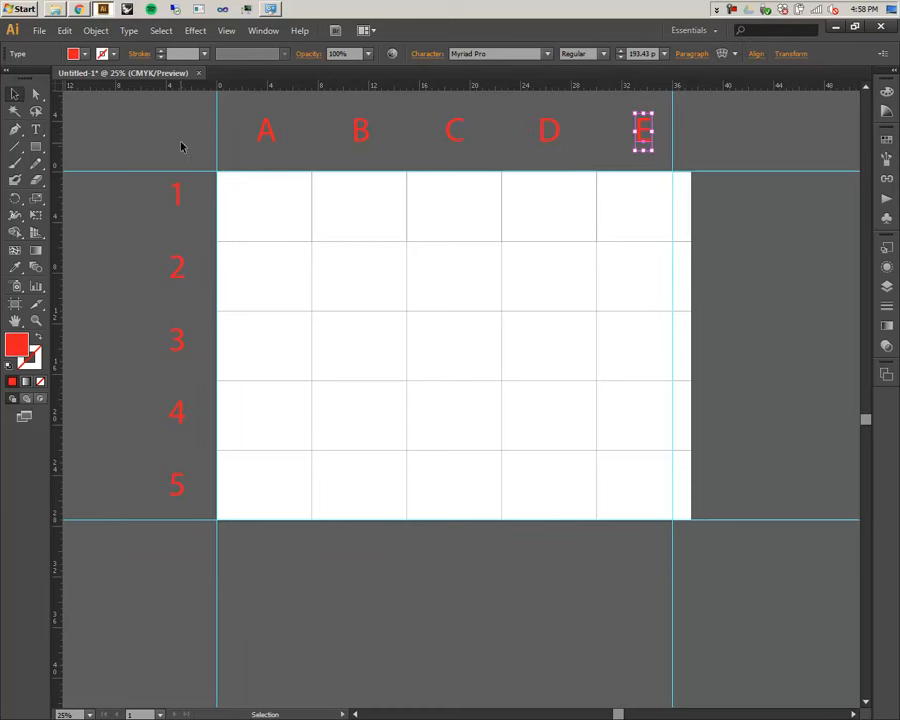
click(170, 141)
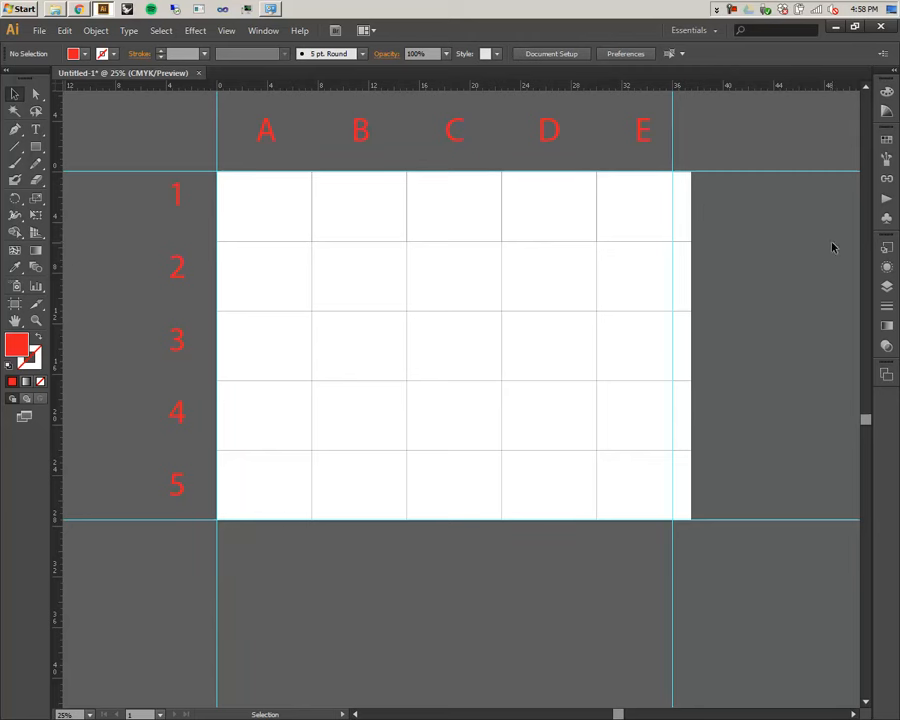
- Move the vertical guide crossing column E to the outer edge of the grid, then deselect it
click(671, 116)
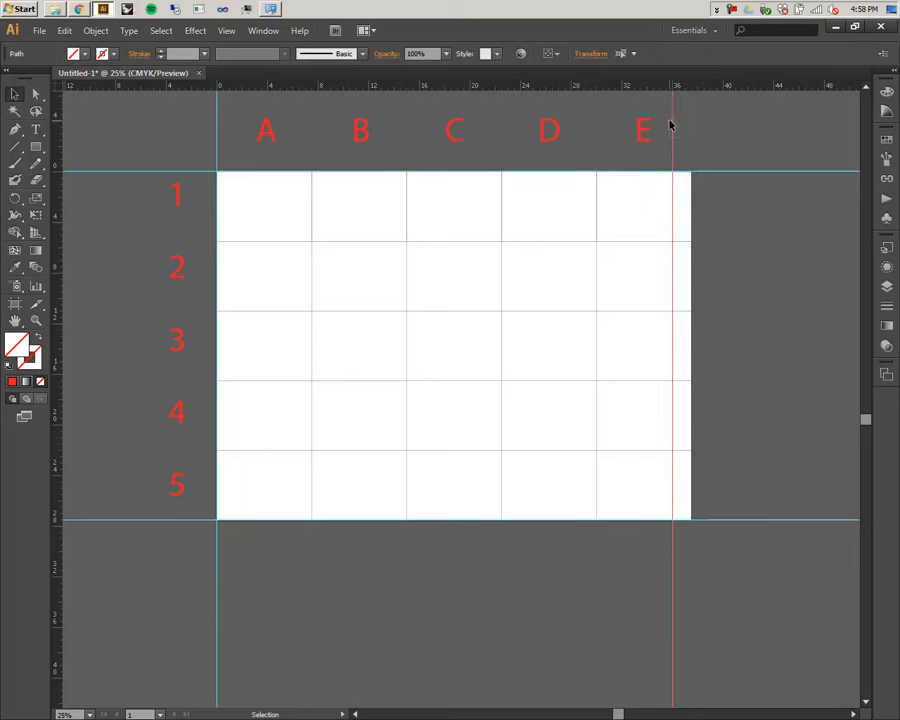
drag(674, 126, 692, 144)
click(887, 286)
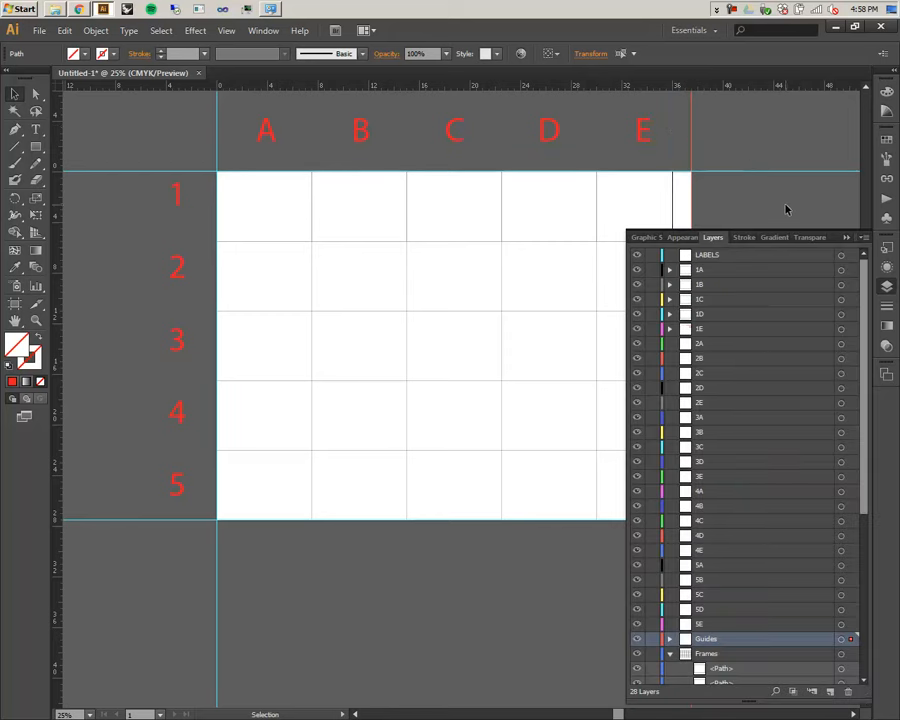
click(772, 217)
click(845, 238)
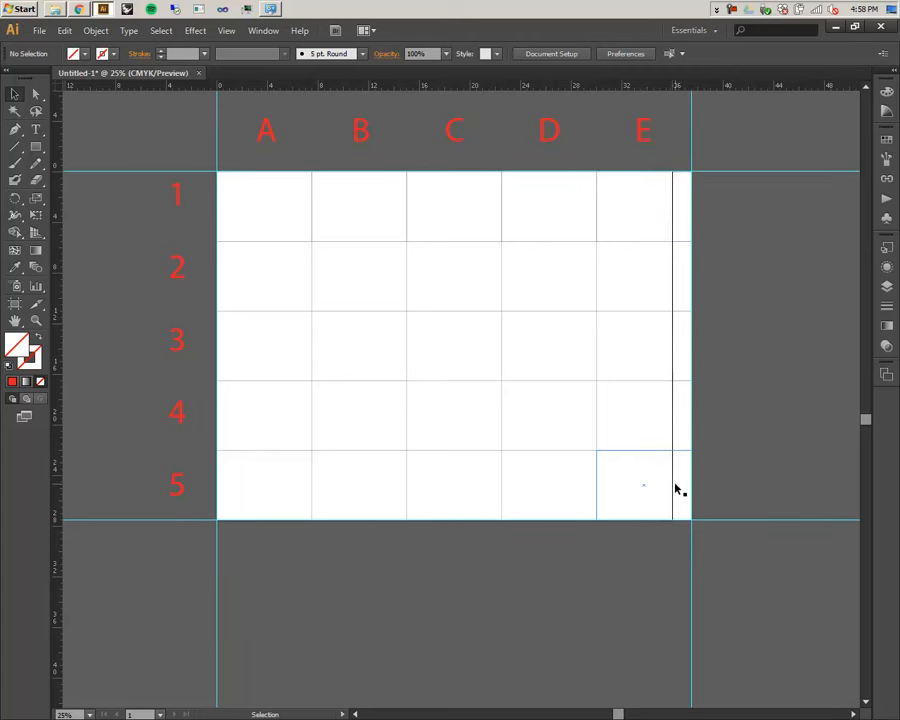
- Widen the artboard to 37.5 in so its edge meets the outer edge of column E
key(shift+o)
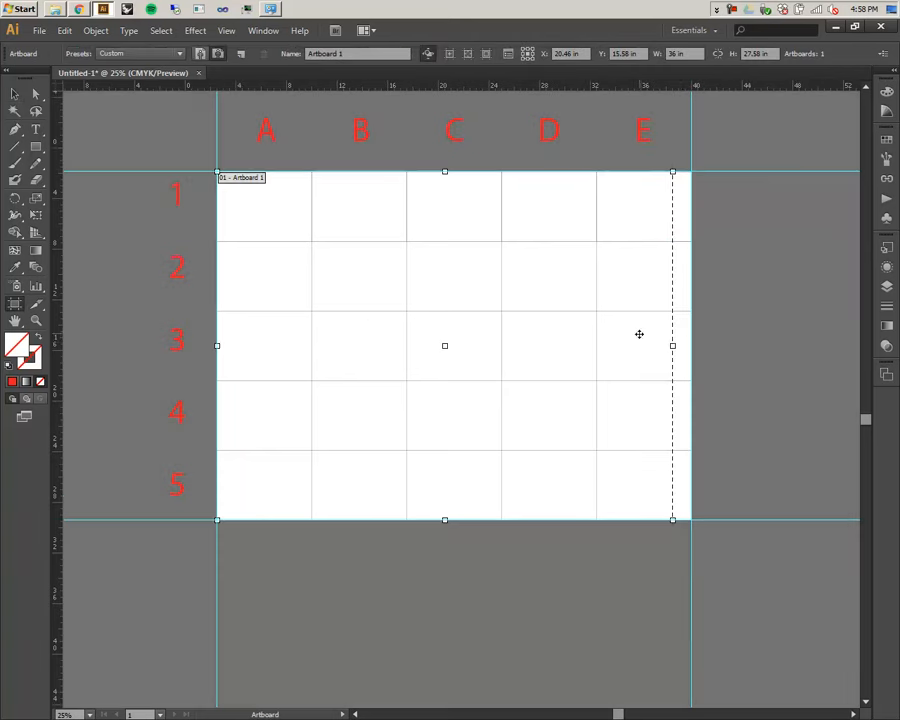
drag(674, 345, 691, 345)
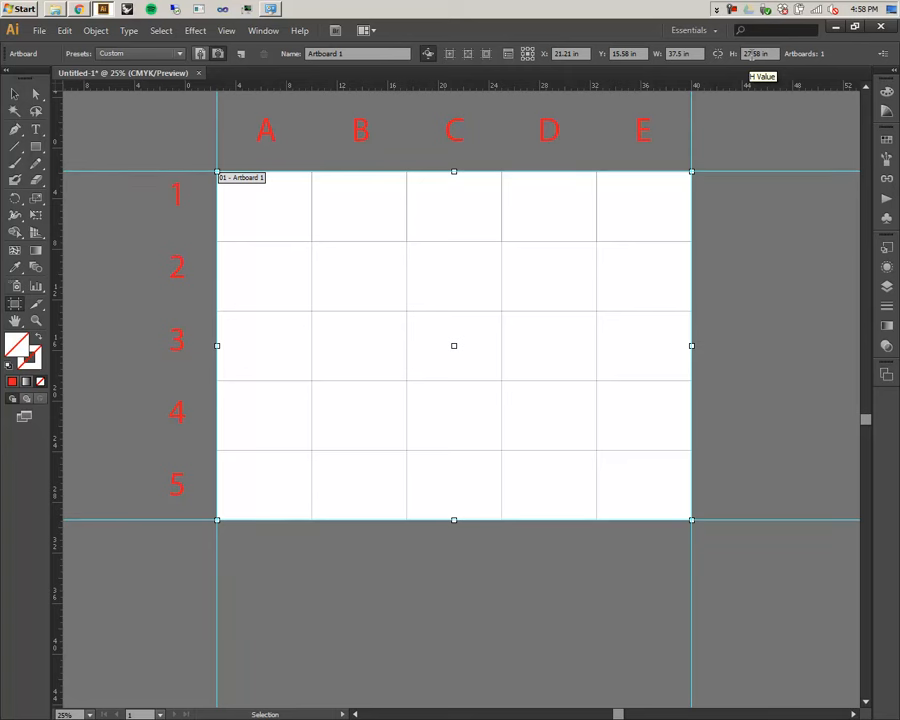
click(15, 93)
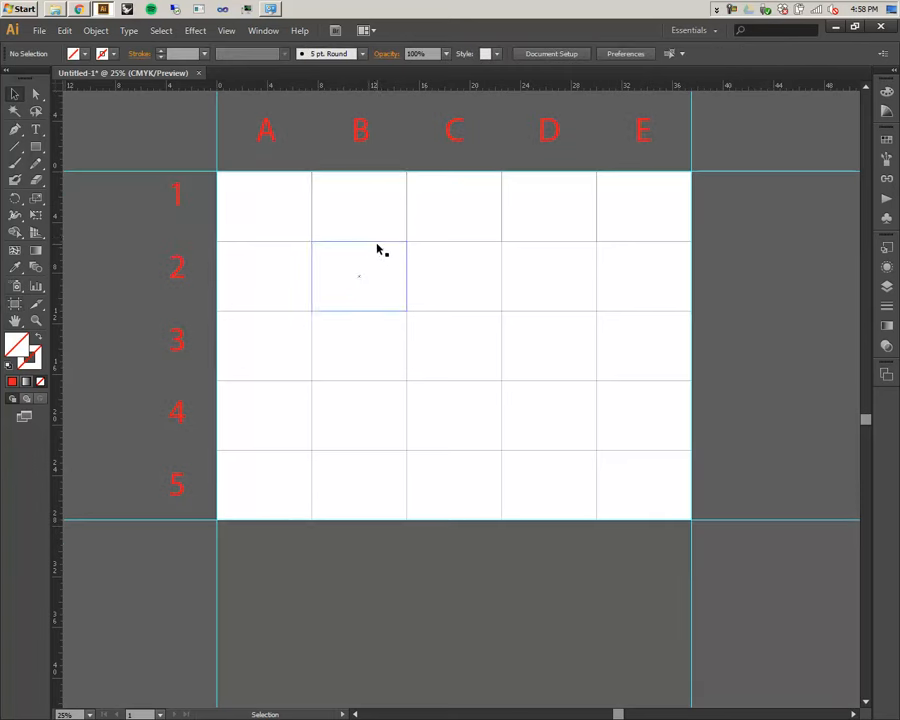
- Check the width and height of the frame in column B, row 1
click(375, 241)
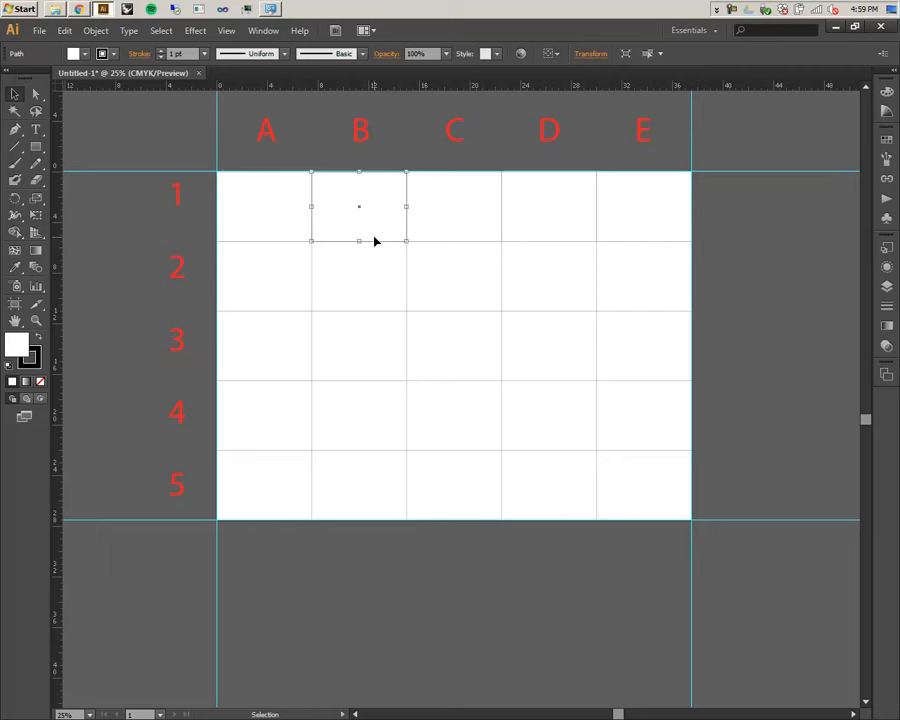
click(591, 54)
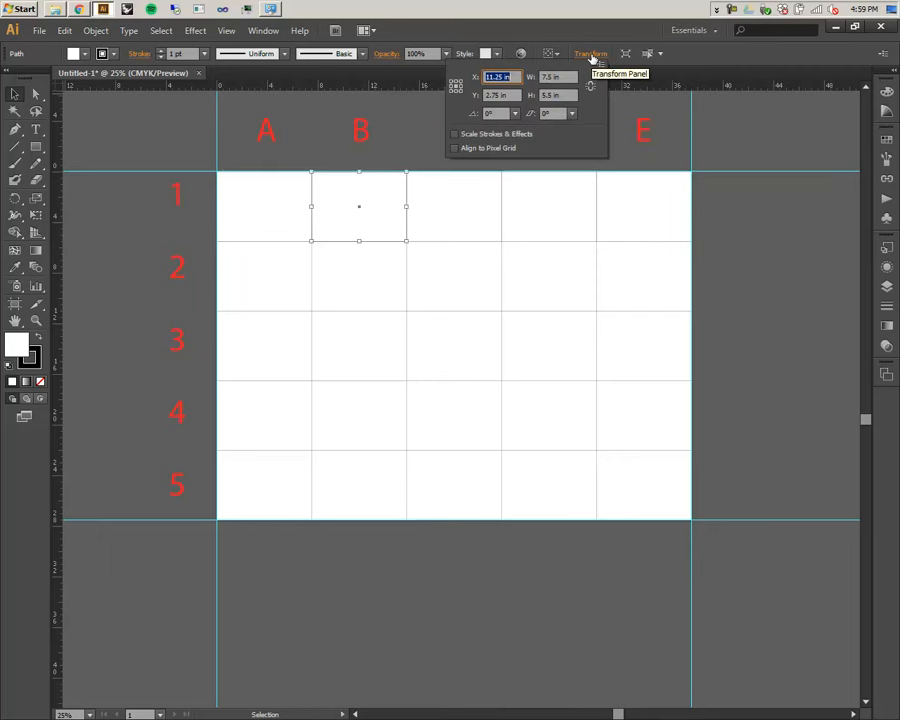
click(14, 94)
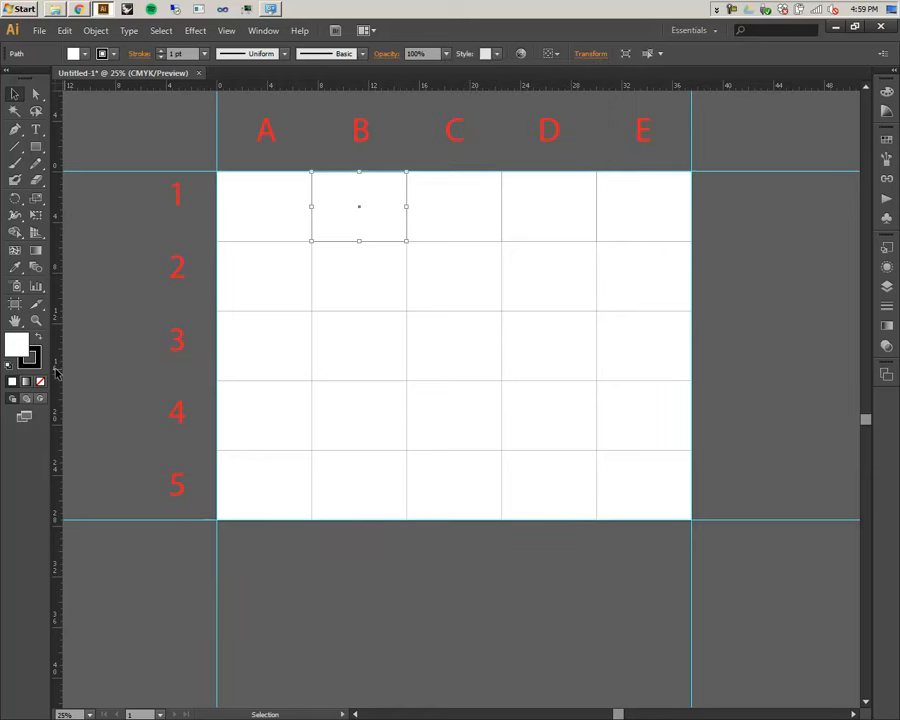
- Set the artboard's height to 28 in
key(shift+o)
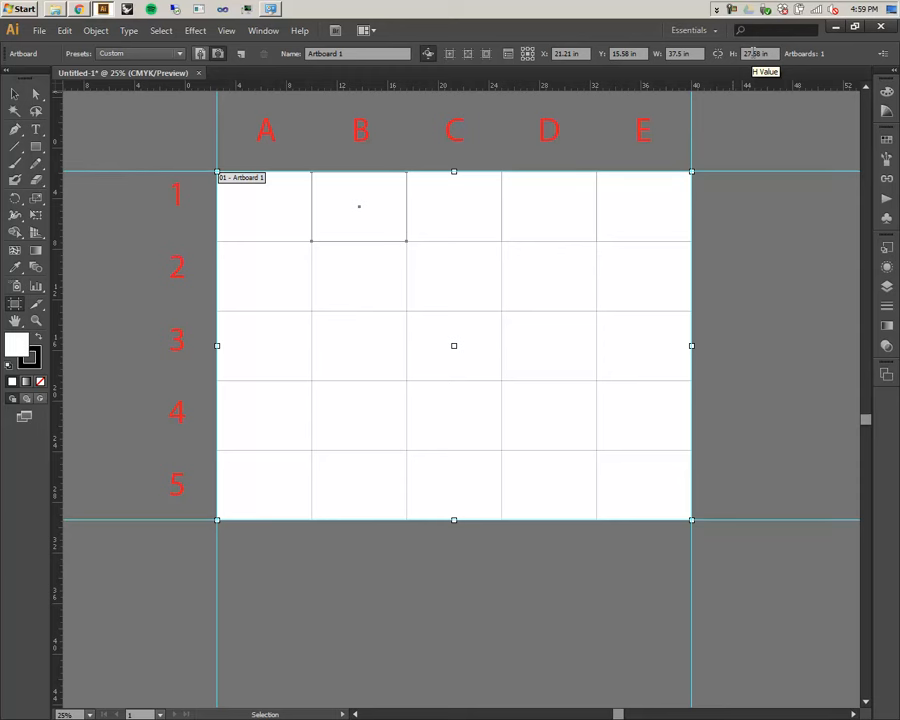
click(755, 54)
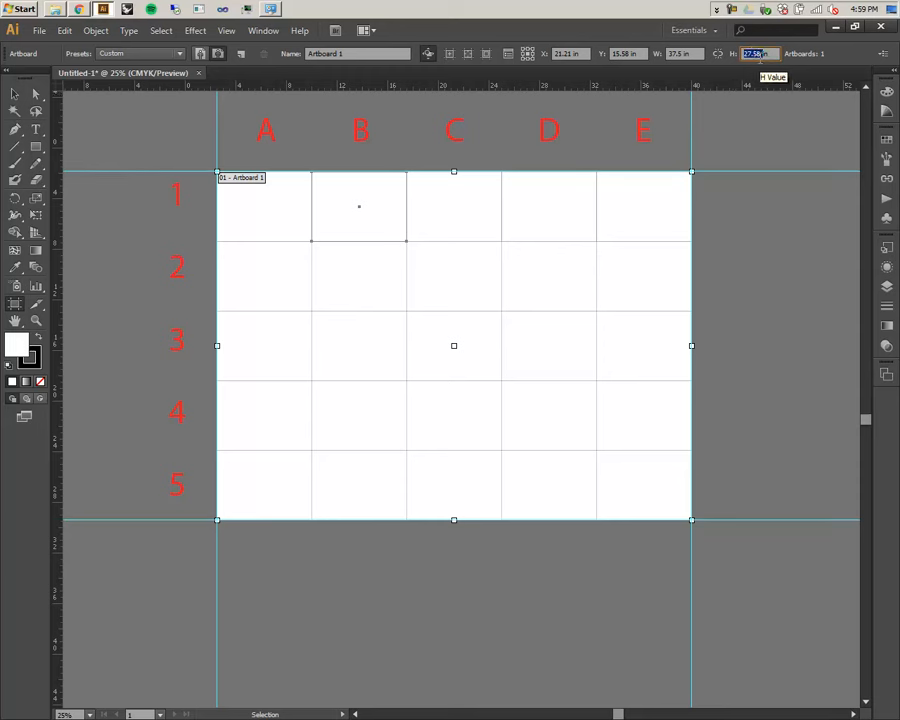
text(2in)
key(Return)
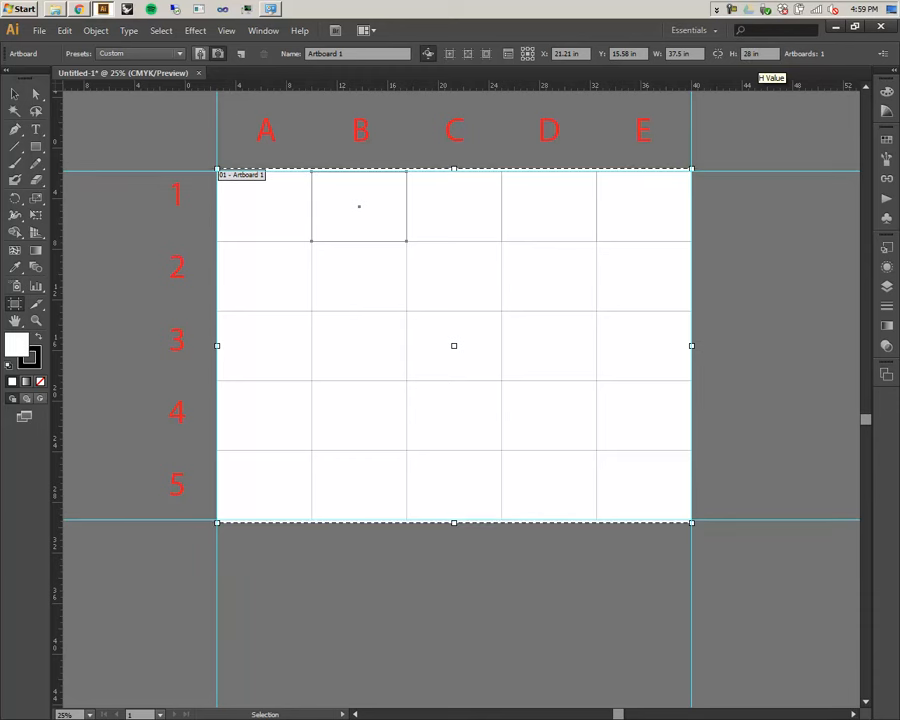
key(Escape)
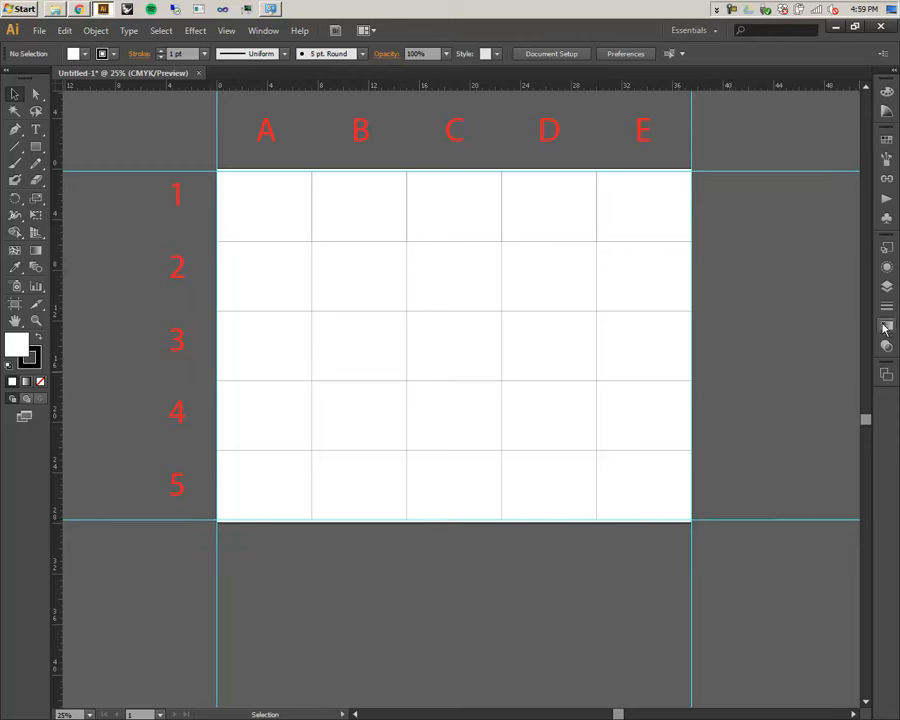
- Place the Guides layer directly above layer 1A and hide it
click(887, 286)
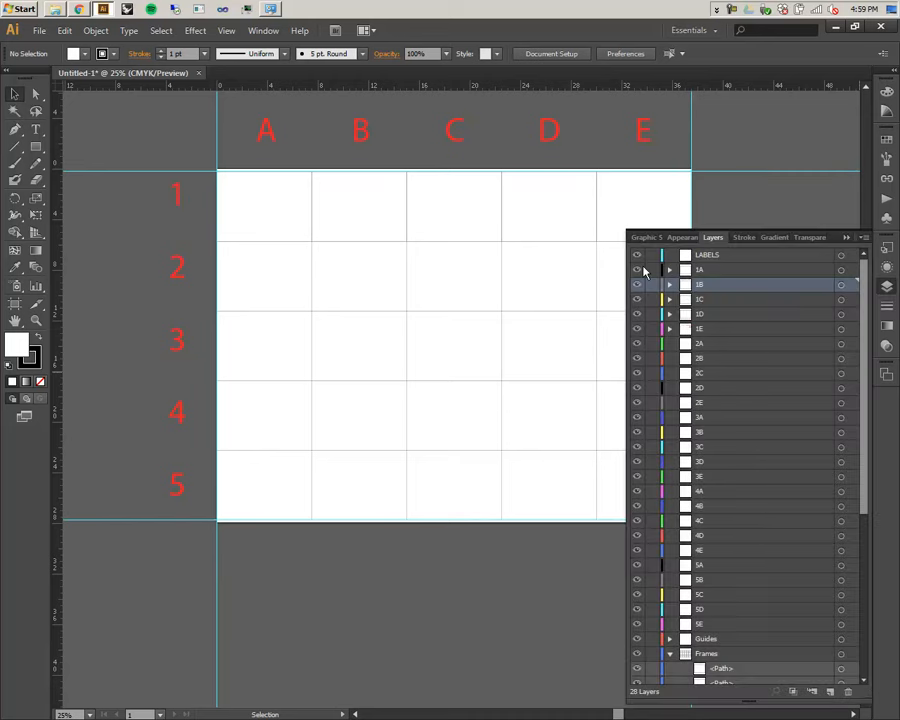
drag(700, 643, 661, 276)
click(637, 270)
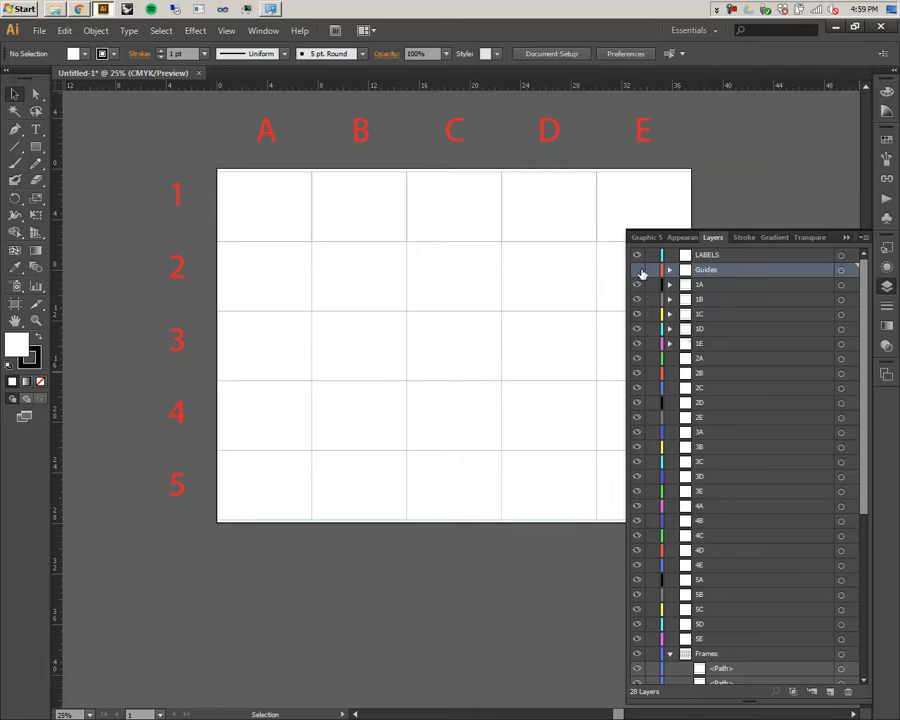
click(848, 240)
- Check the dimensions of the frame in column E, row 5
click(655, 183)
drag(655, 183, 641, 484)
click(588, 55)
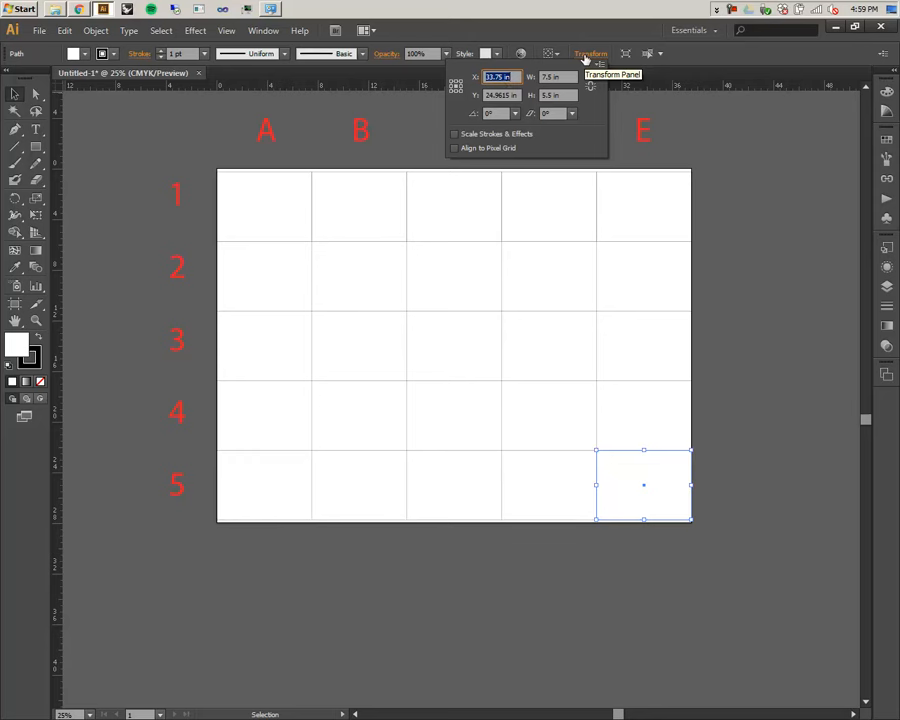
- Measure the combined height of the five frames in column E, then clear the selection
drag(643, 485, 643, 347)
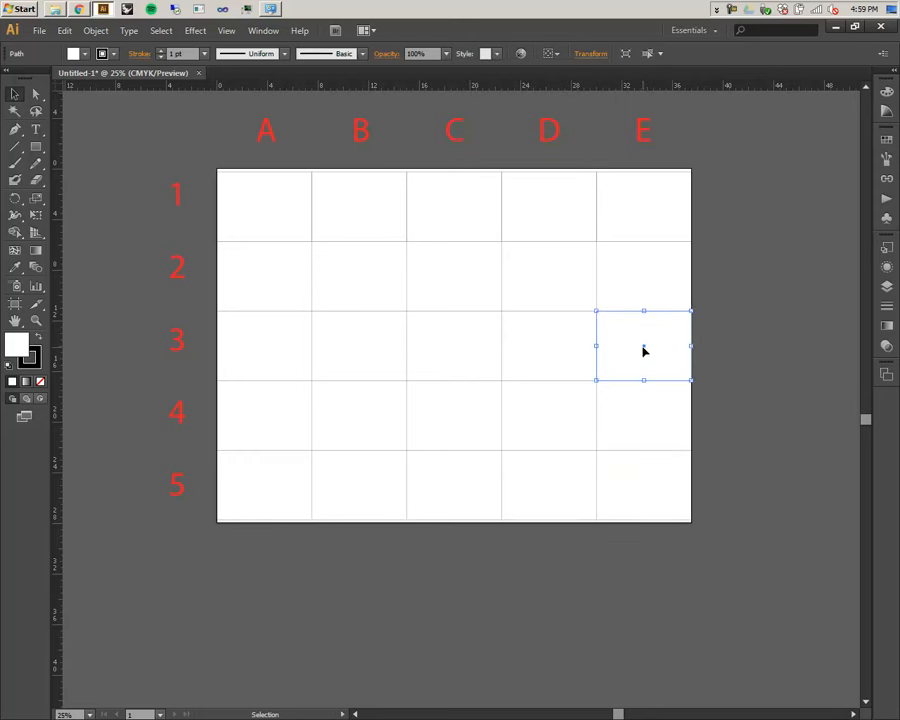
shift+click(660, 230)
shift+click(654, 268)
shift+click(655, 415)
shift+click(655, 470)
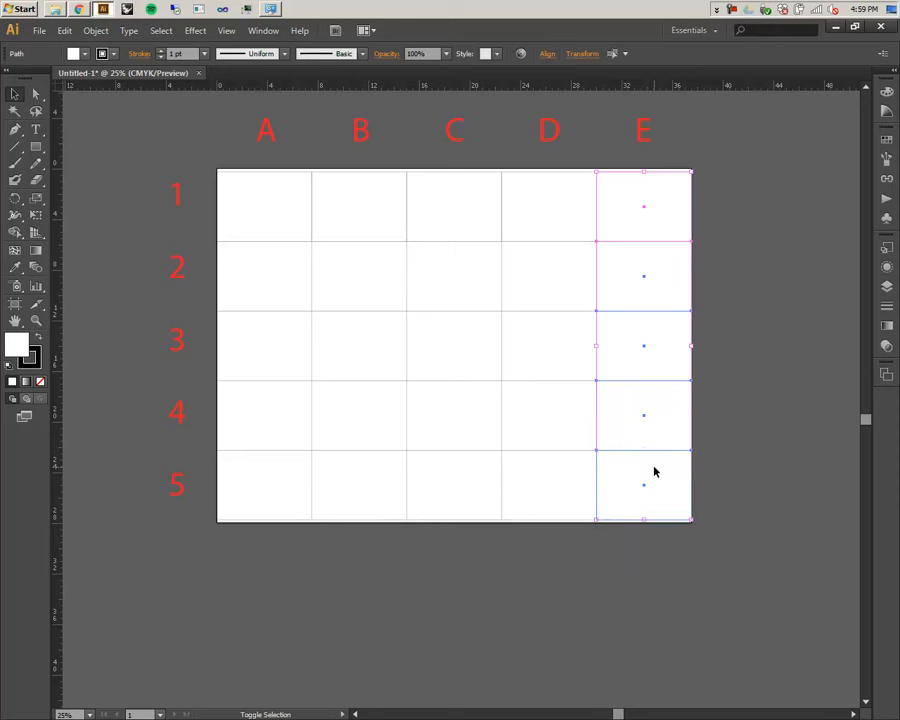
click(549, 55)
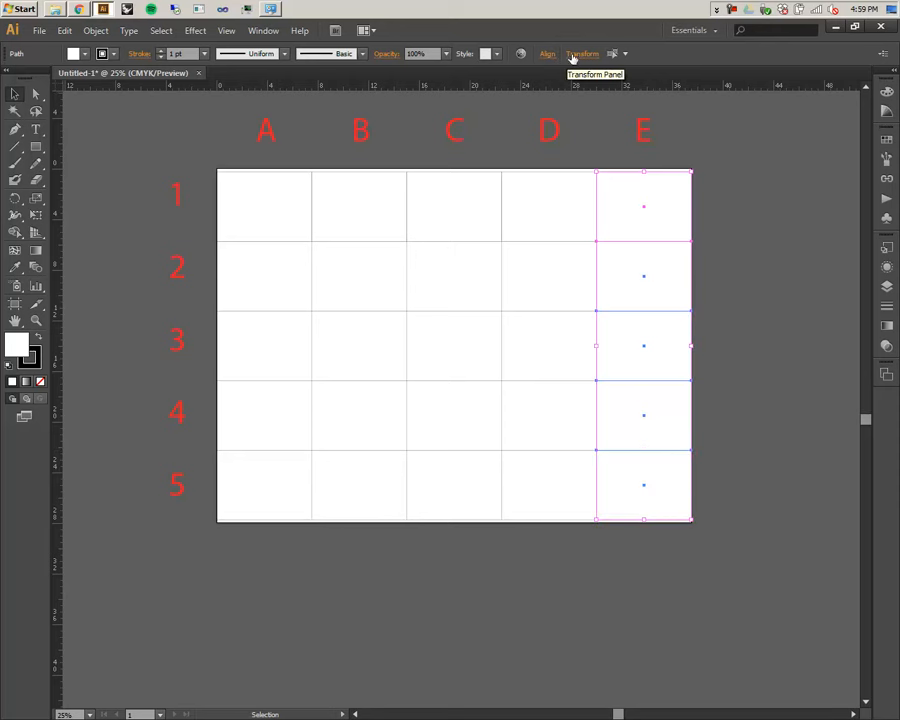
click(582, 55)
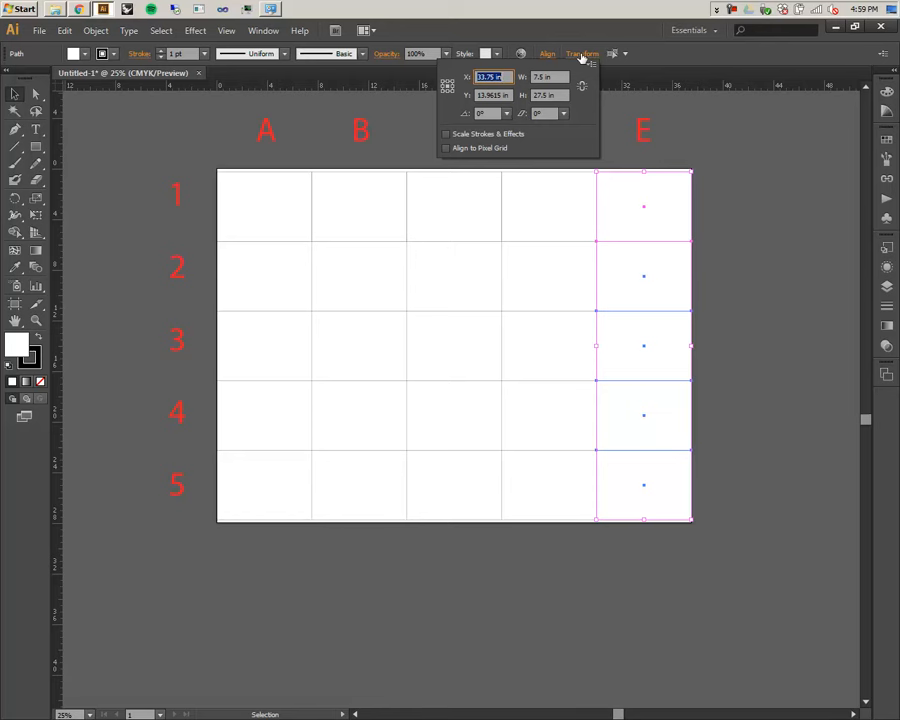
click(766, 189)
click(840, 291)
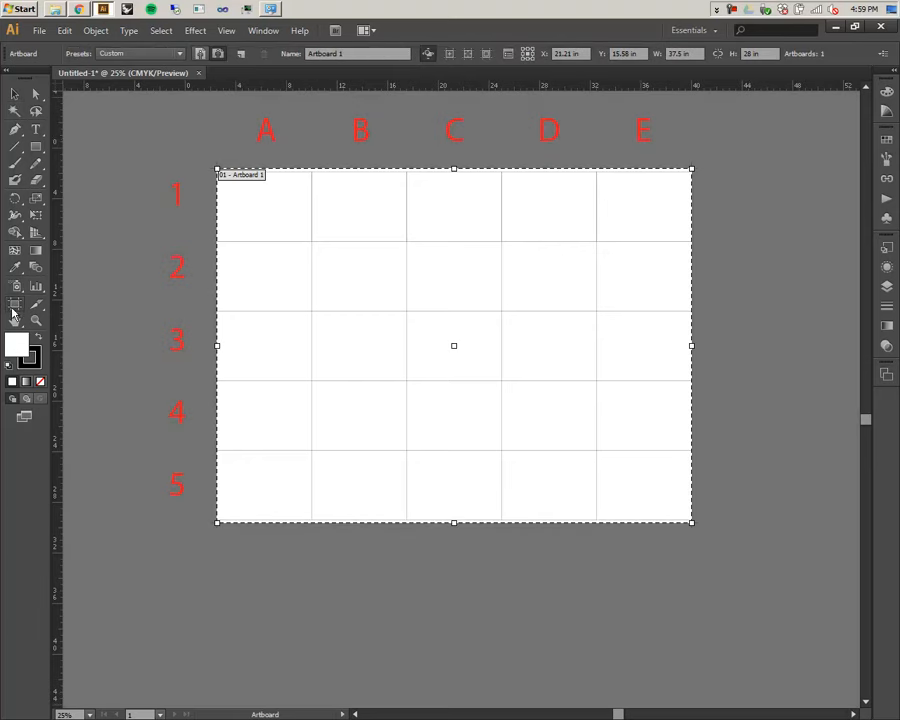
- Set the artboard's height to 27.5 in
click(15, 304)
click(745, 54)
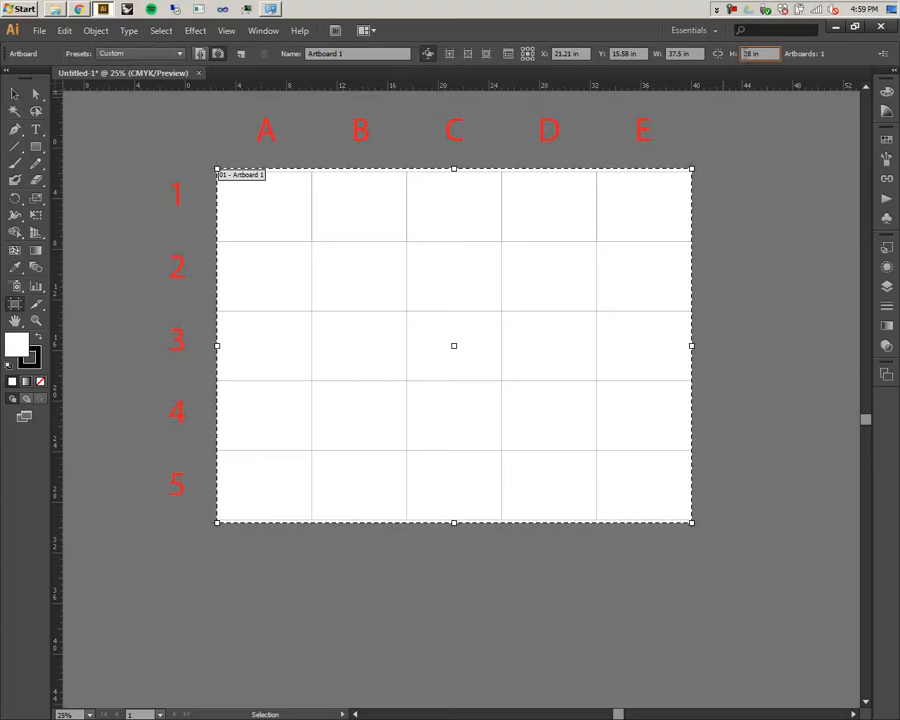
text(2)
key(Return)
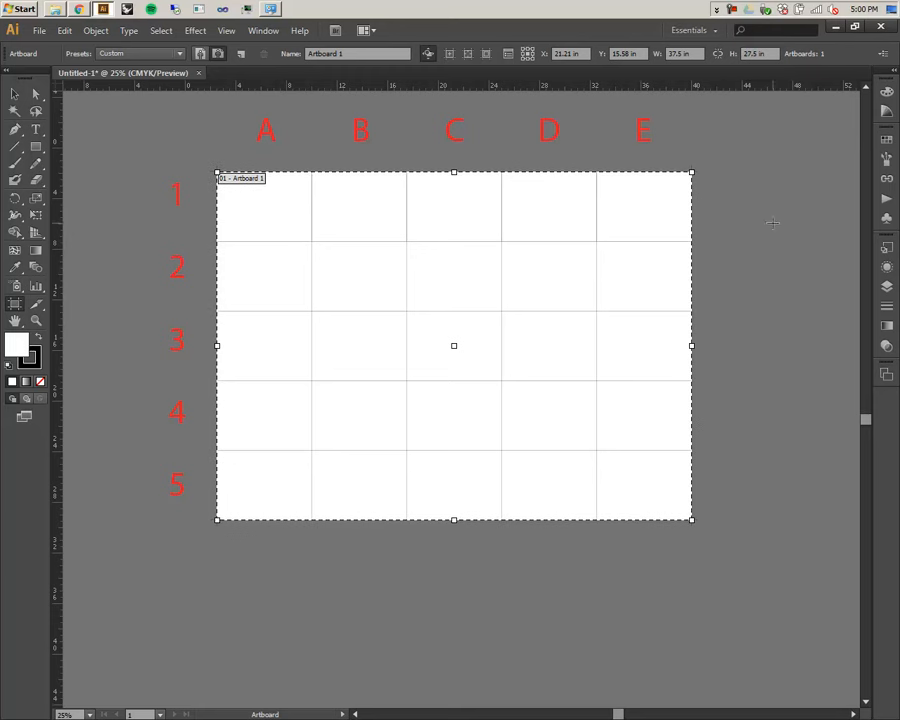
click(15, 93)
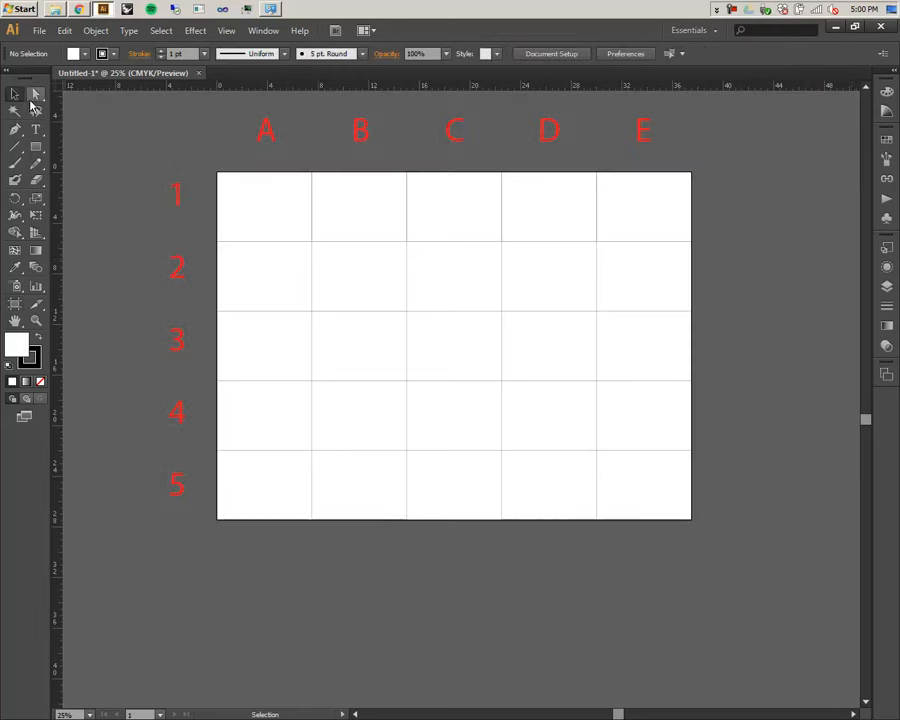
- Bring up the layer list and narrow it until column E of the grid is uncovered
click(887, 287)
scroll(759, 523, down, 5)
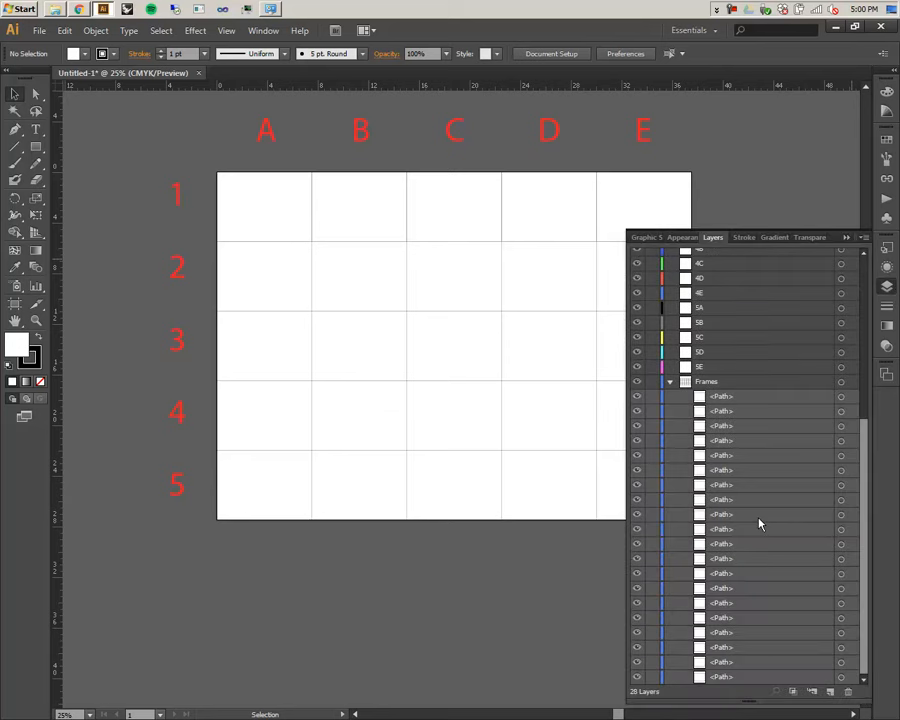
scroll(730, 422, up, 6)
scroll(730, 422, down, 6)
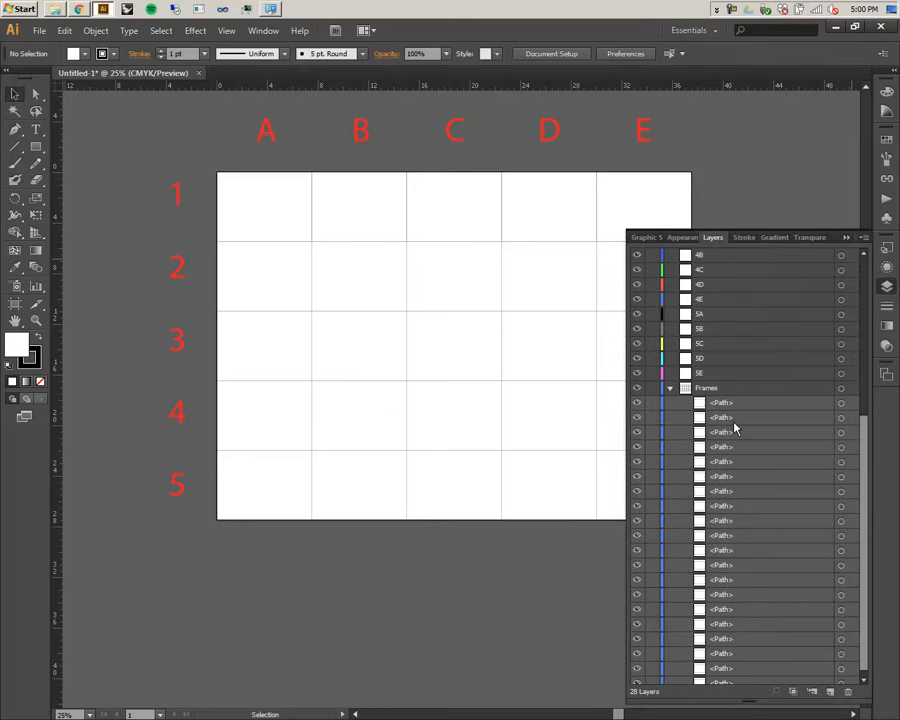
scroll(733, 405, up, 8)
click(587, 279)
drag(626, 266, 724, 286)
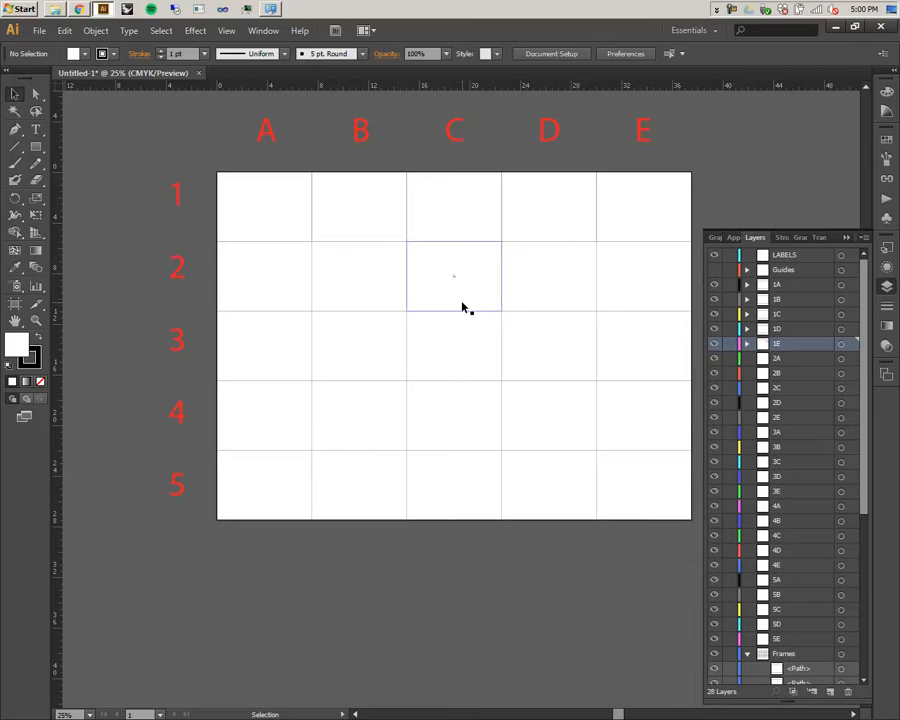
- Move the path of the frame in column A, row 2 from the Frames layer into layer 2A
click(290, 290)
scroll(804, 640, down, 6)
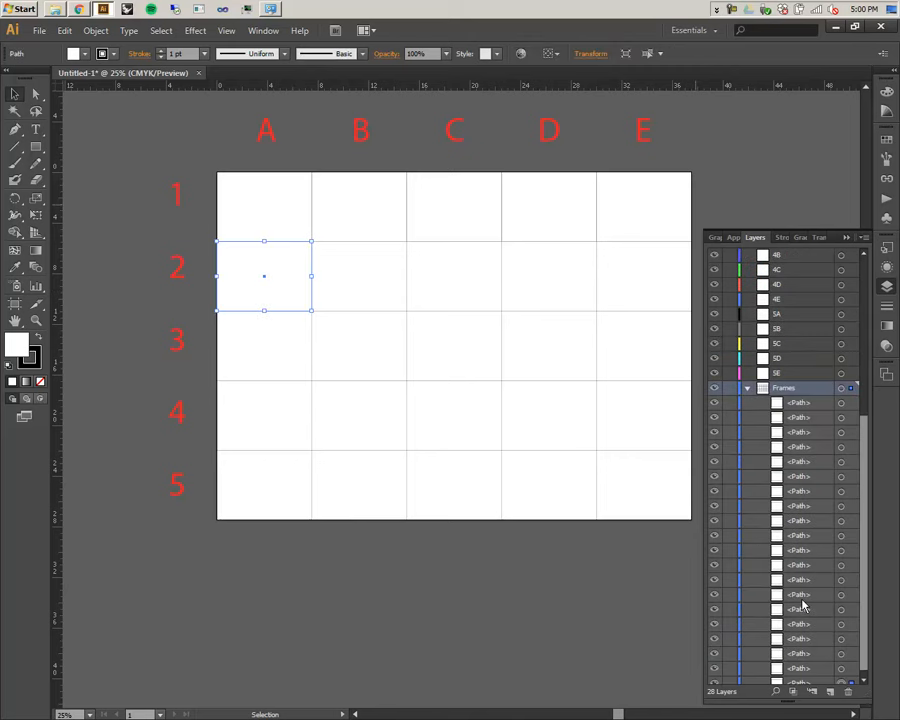
scroll(806, 665, down, 1)
drag(810, 682, 810, 272)
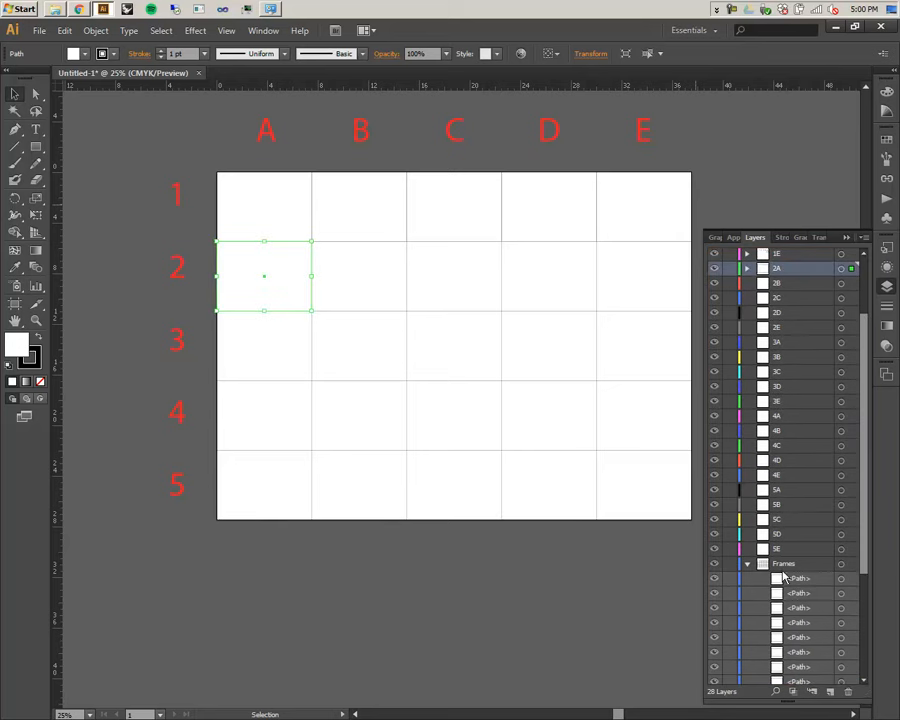
- Move the path of the frame in column B, row 2 from the Frames layer into layer 2B
click(325, 304)
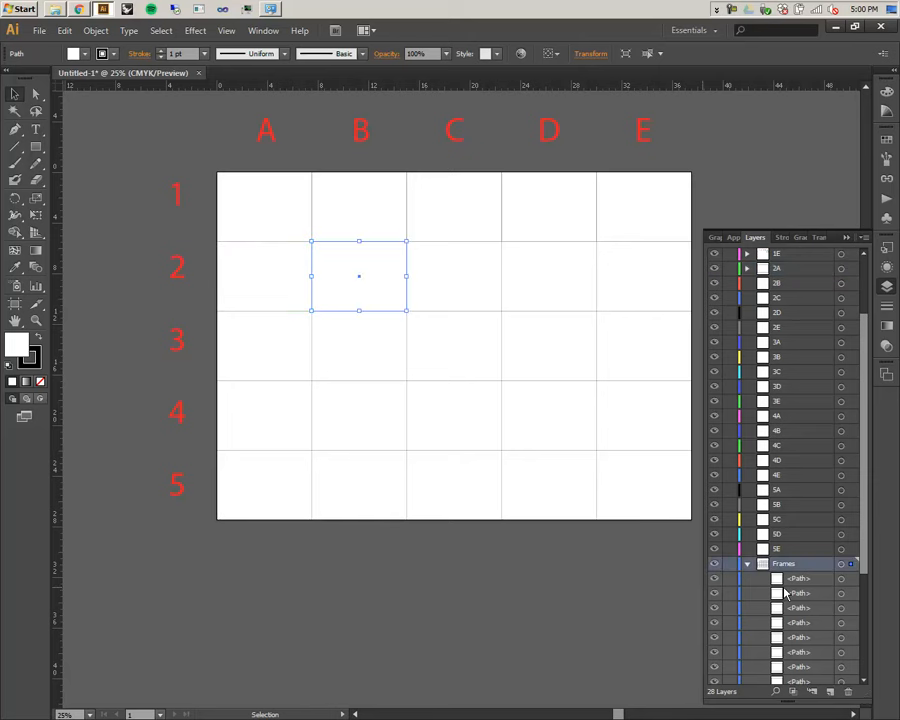
scroll(785, 594, down, 4)
drag(812, 685, 802, 268)
scroll(808, 483, down, 3)
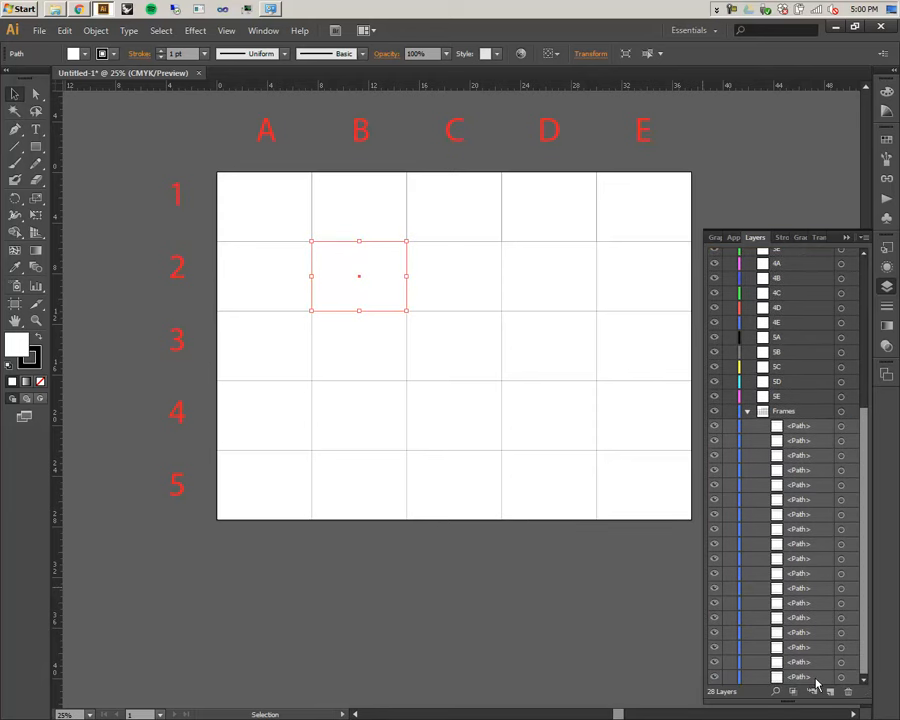
- Try to move the path of the frame in column C, row 2 from the Frames layer into layer 2C
click(420, 268)
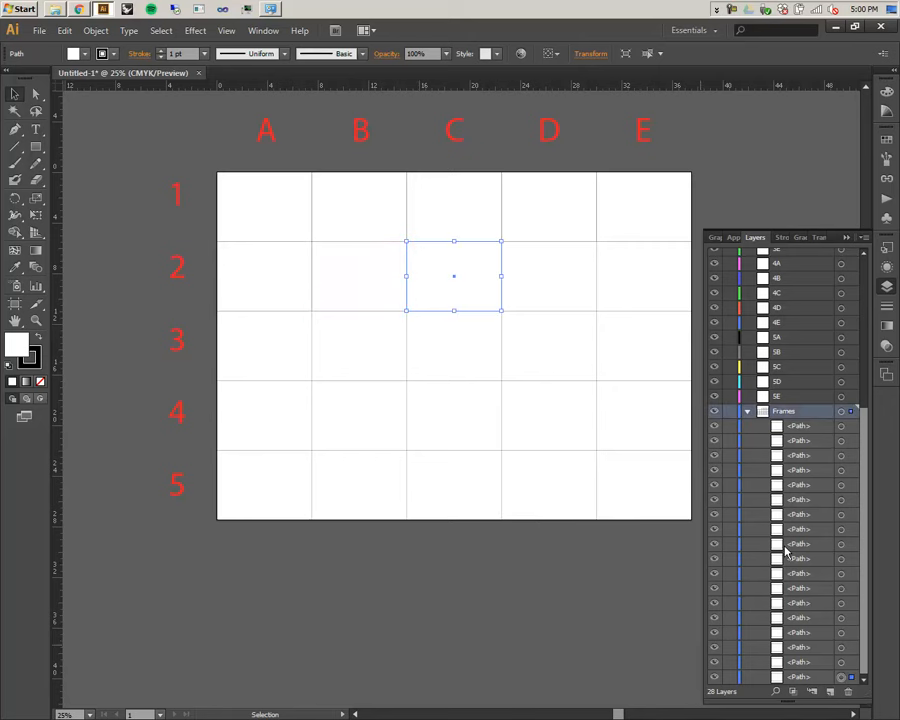
drag(815, 677, 803, 383)
scroll(816, 401, up, 5)
- Move the path of the frame in column D, row 2 out of the nested Frames layer into layer 2C
drag(440, 270, 548, 262)
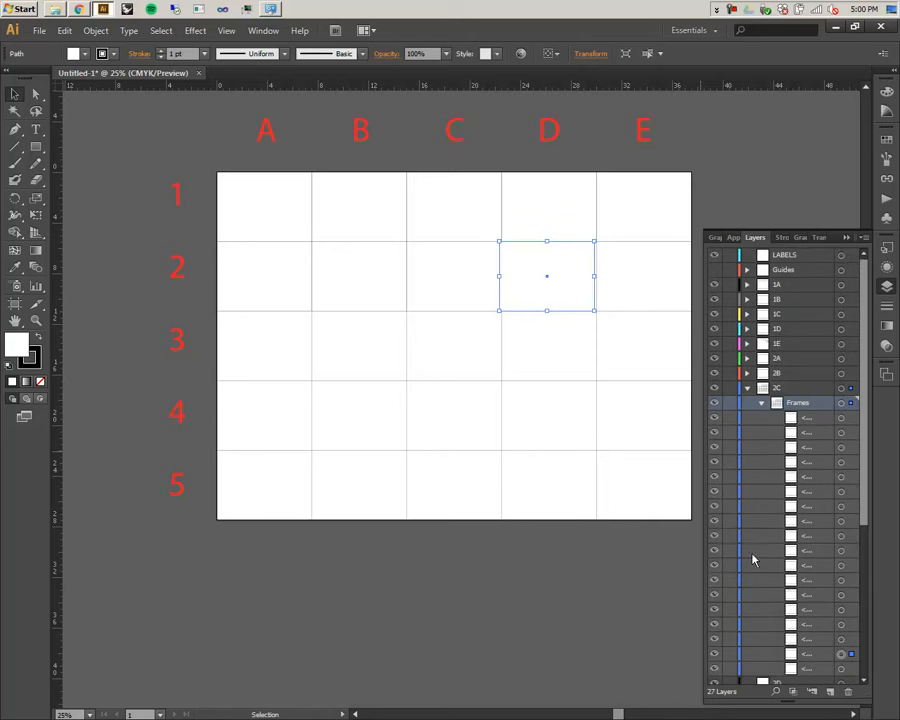
scroll(775, 568, down, 5)
drag(808, 411, 798, 349)
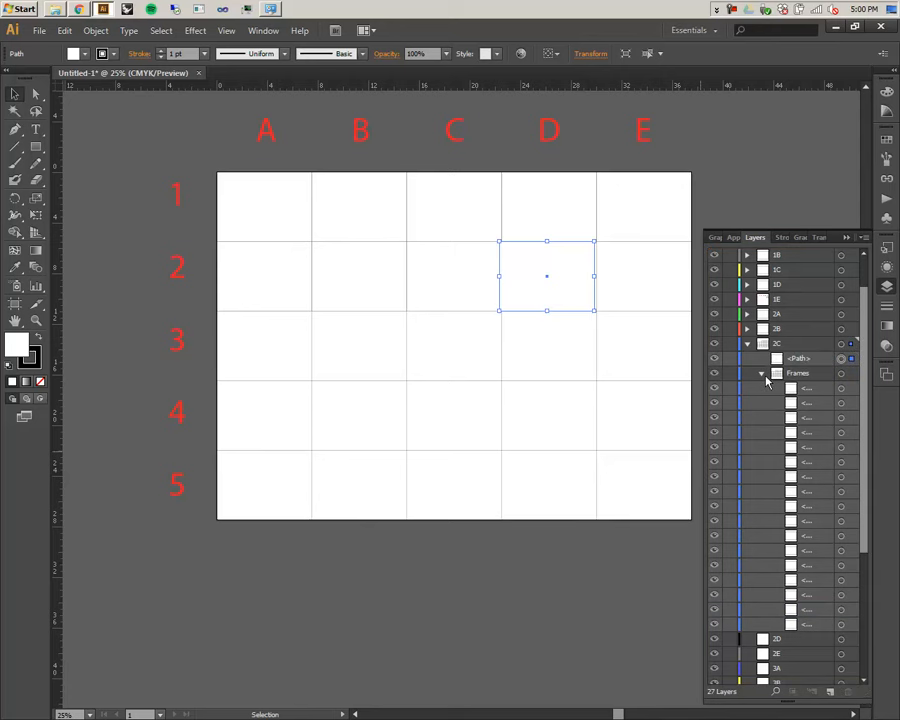
- Take the Frames layer out of layer 2C, place it directly above layer 1A, and collapse layer 2C
click(762, 374)
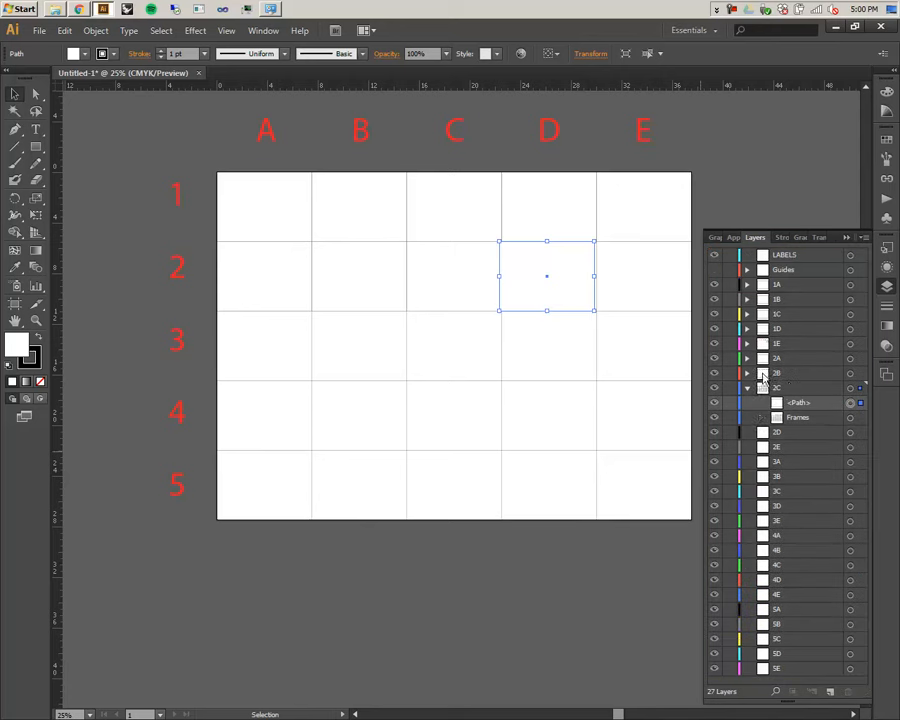
click(800, 419)
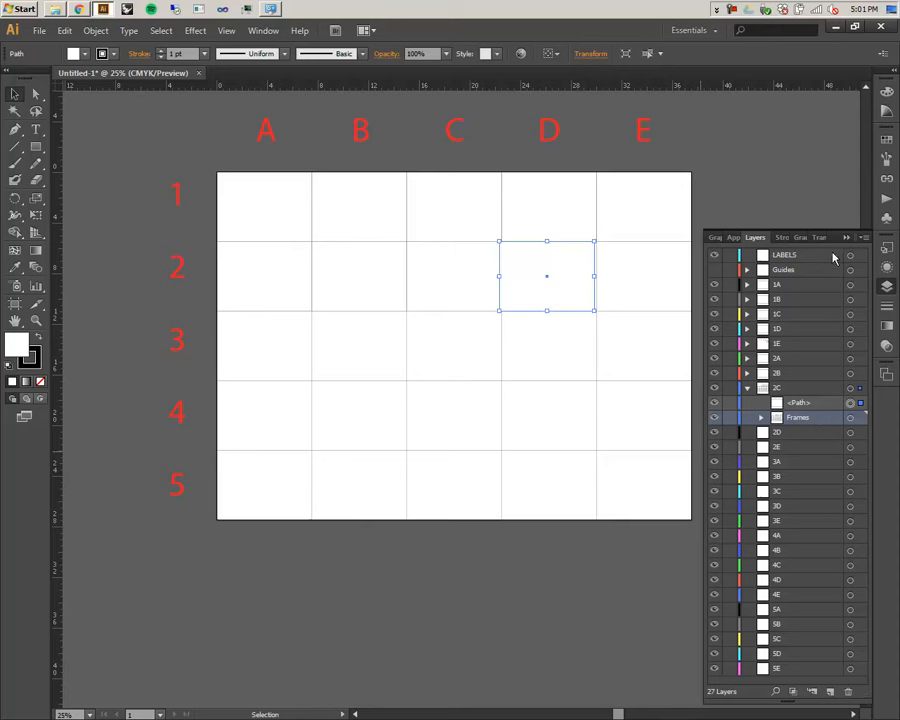
drag(798, 426, 780, 285)
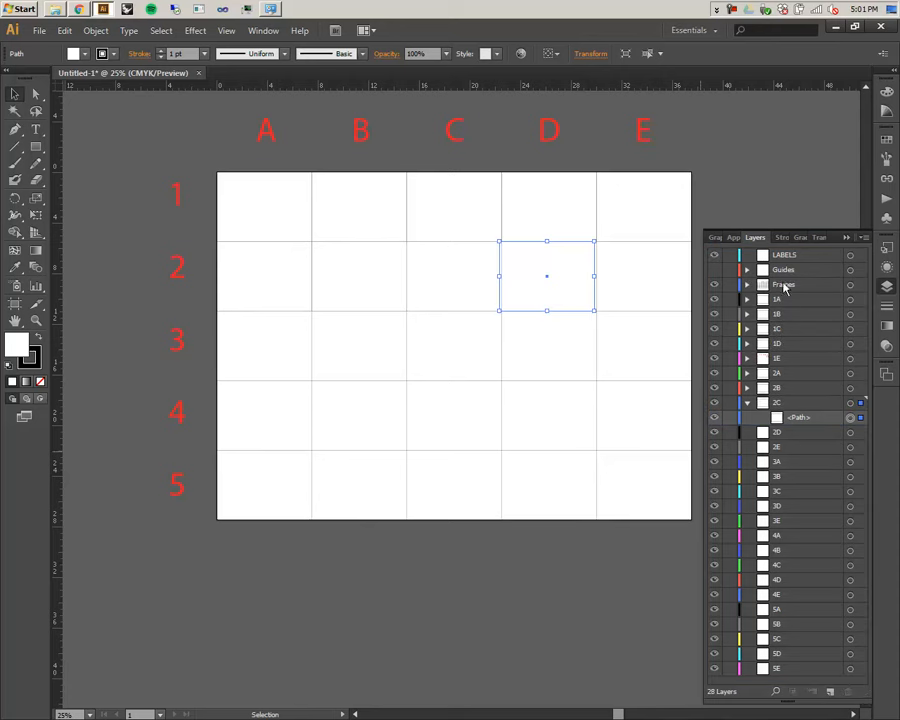
click(747, 403)
click(745, 155)
- Switch to Windows Explorer and look through the 8 AM folder in Photos > Better Photos of the 2012B Photo Shoot
key(super)
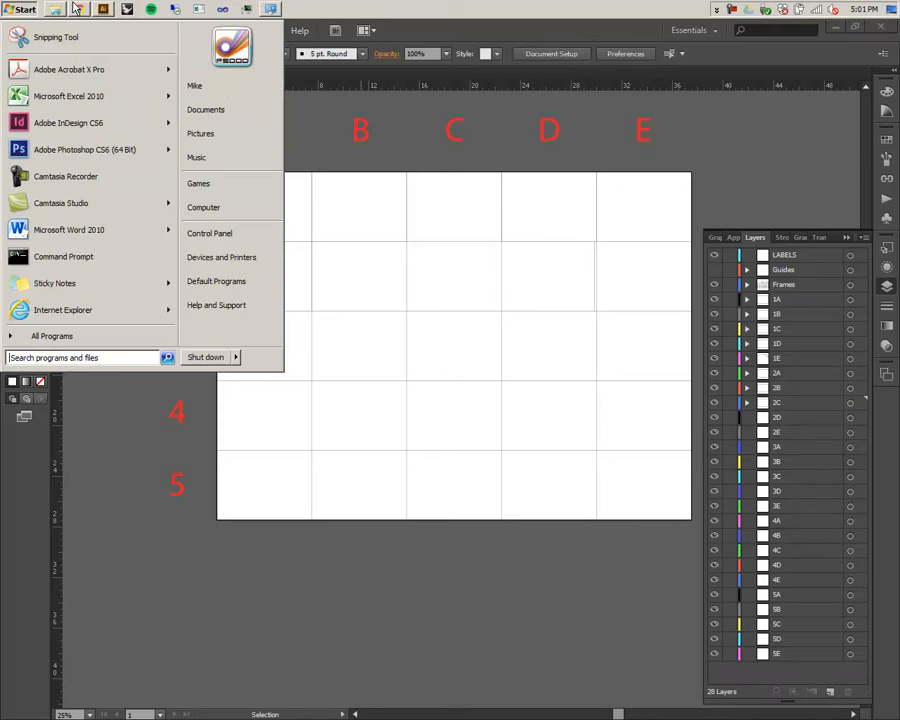
click(55, 9)
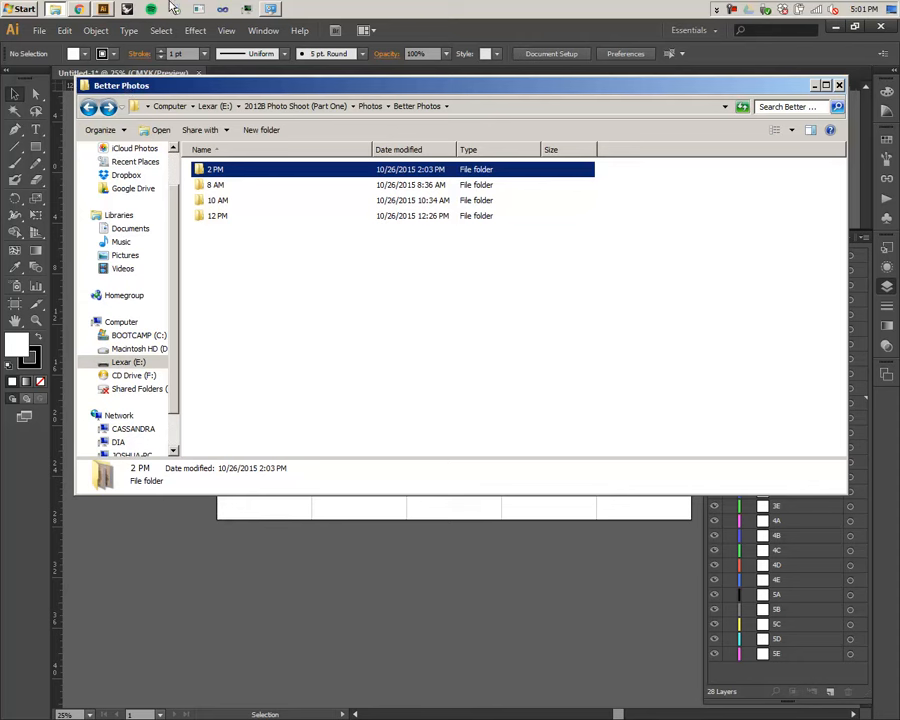
click(368, 106)
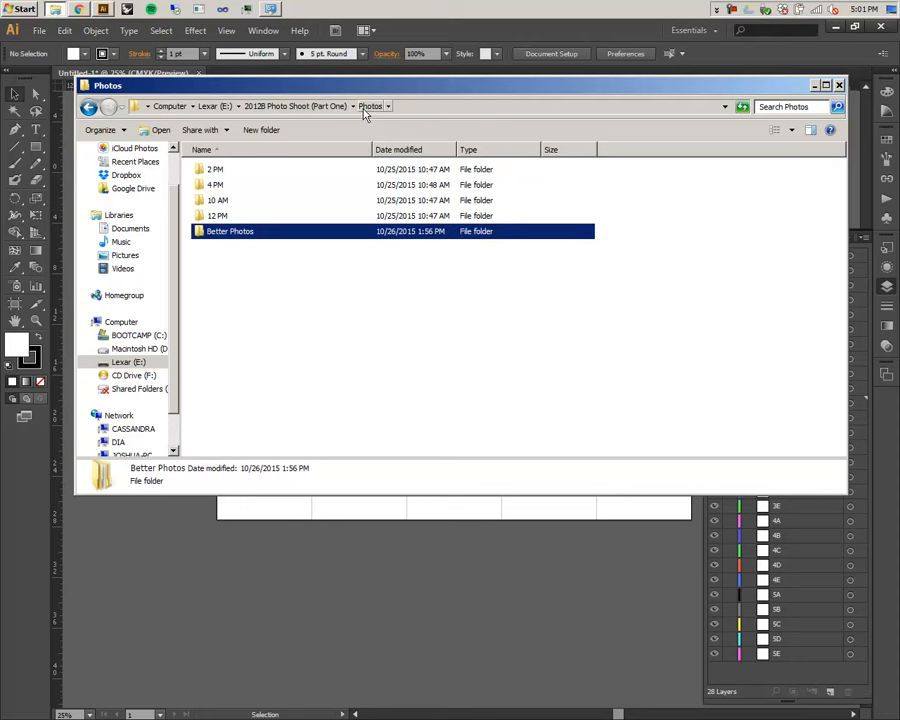
double_click(224, 238)
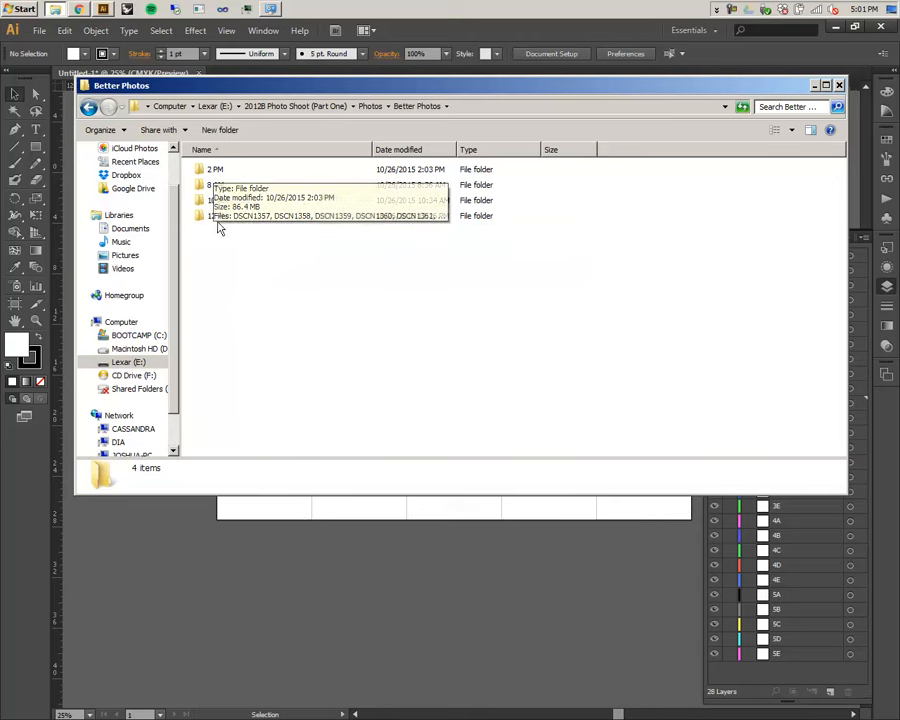
double_click(217, 186)
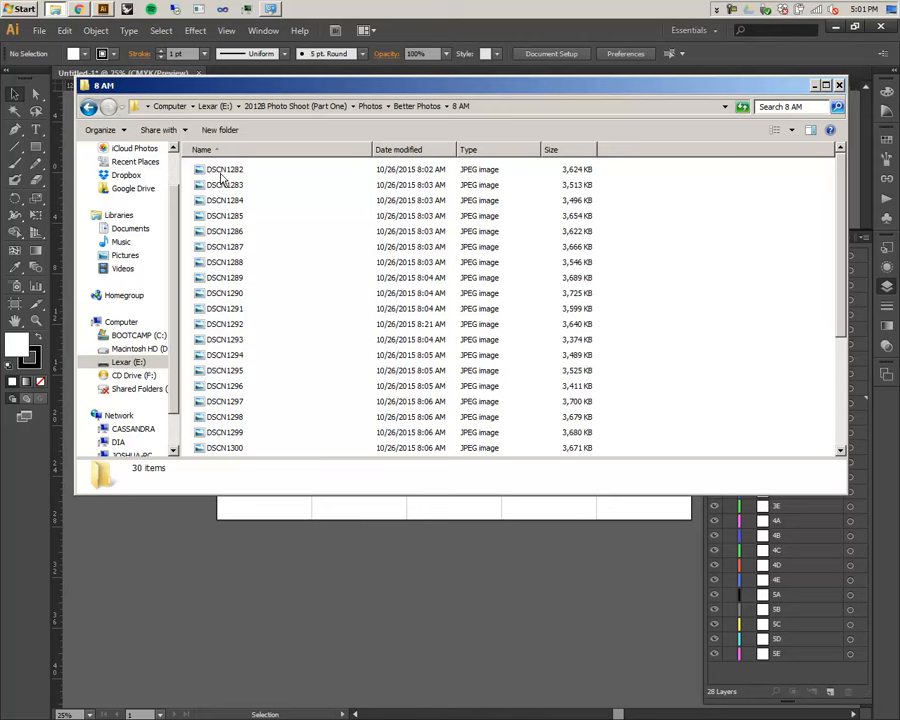
click(89, 108)
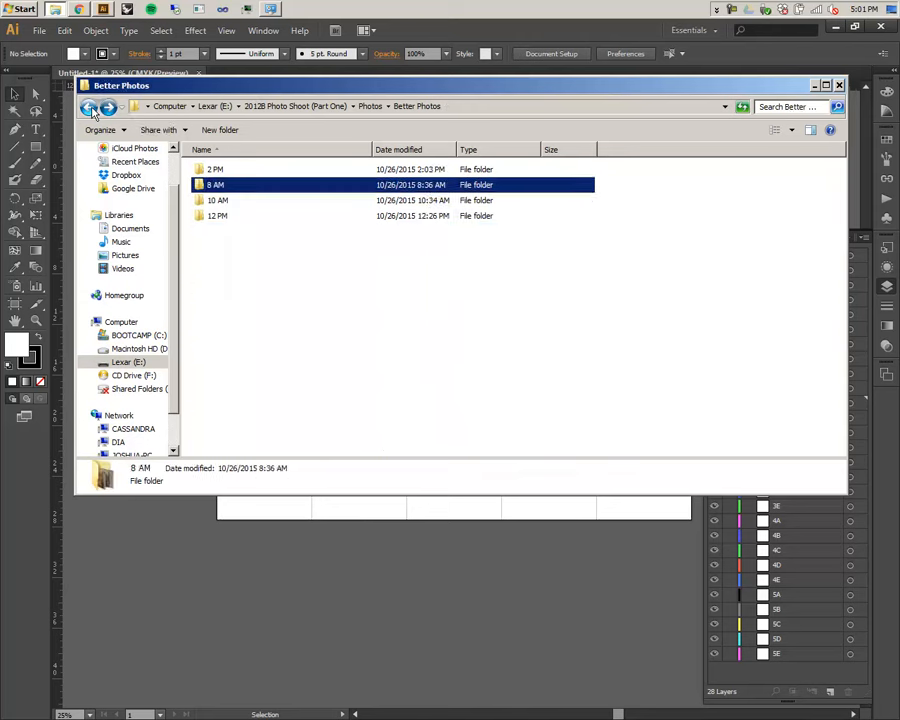
- Open the 8 AM folder in Output > Better Photos of the 2012B Photo Shoot (Part One) folder
click(89, 108)
key(alt+Right)
click(92, 110)
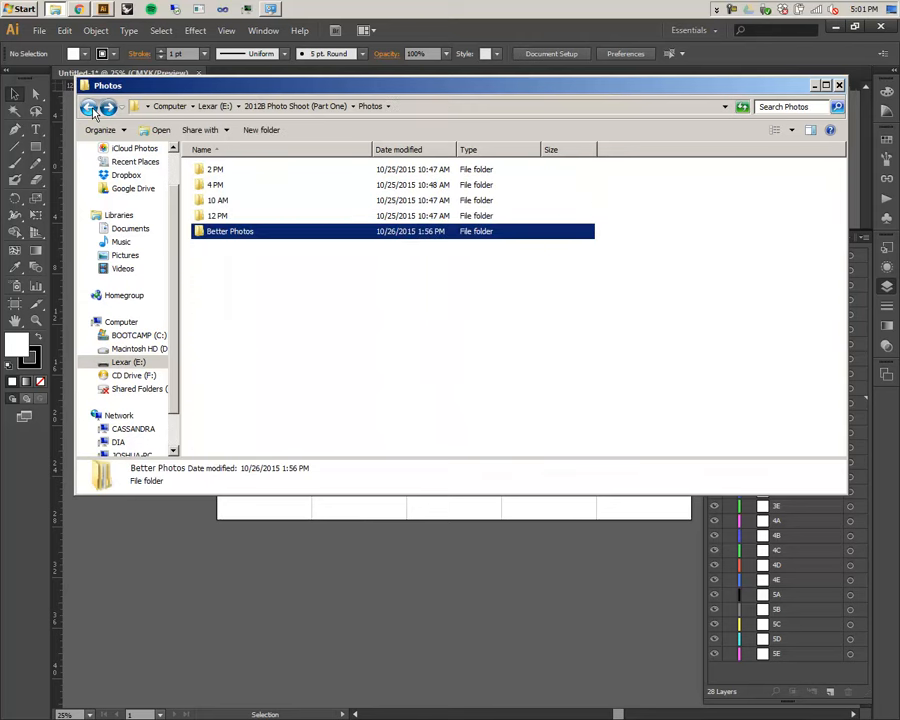
click(92, 110)
double_click(198, 200)
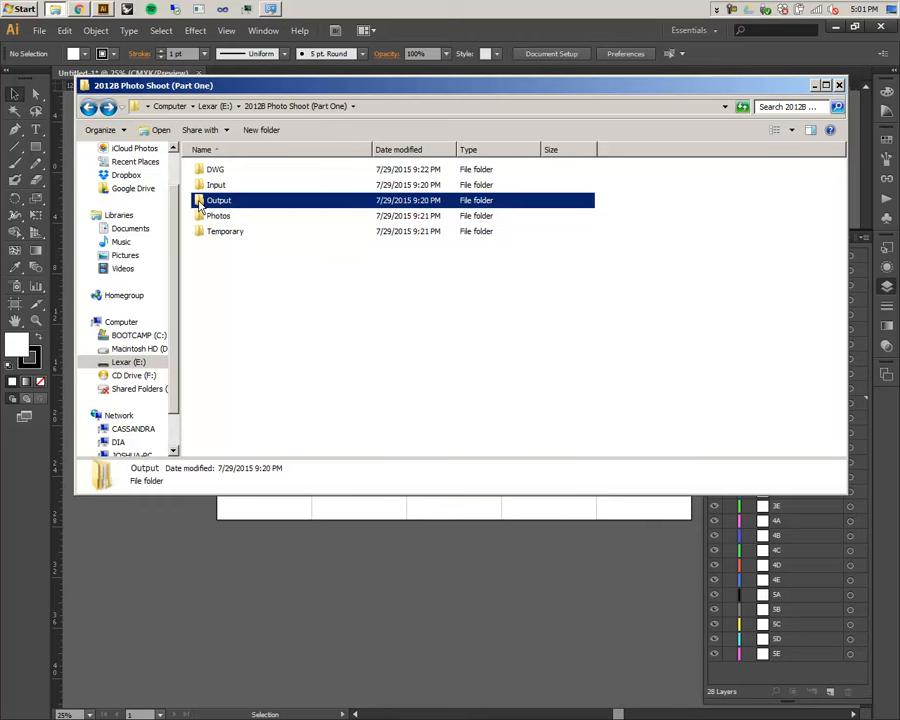
double_click(213, 232)
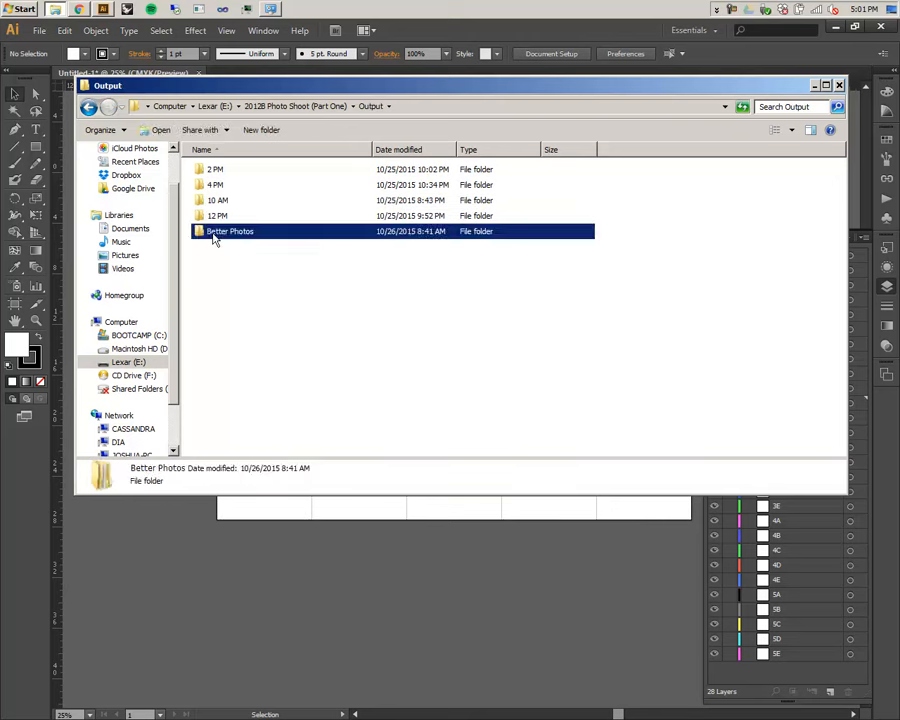
double_click(215, 185)
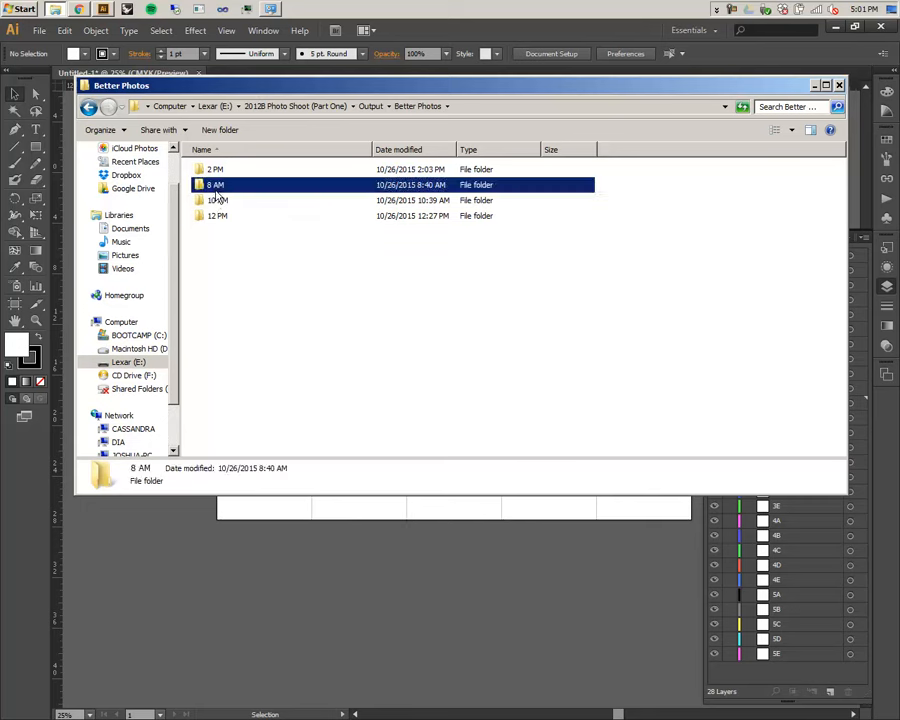
- Open the image DSCN1292 with Adobe Photoshop CS6 and dismiss the 3DxPhotoshop plug-in notice
click(219, 172)
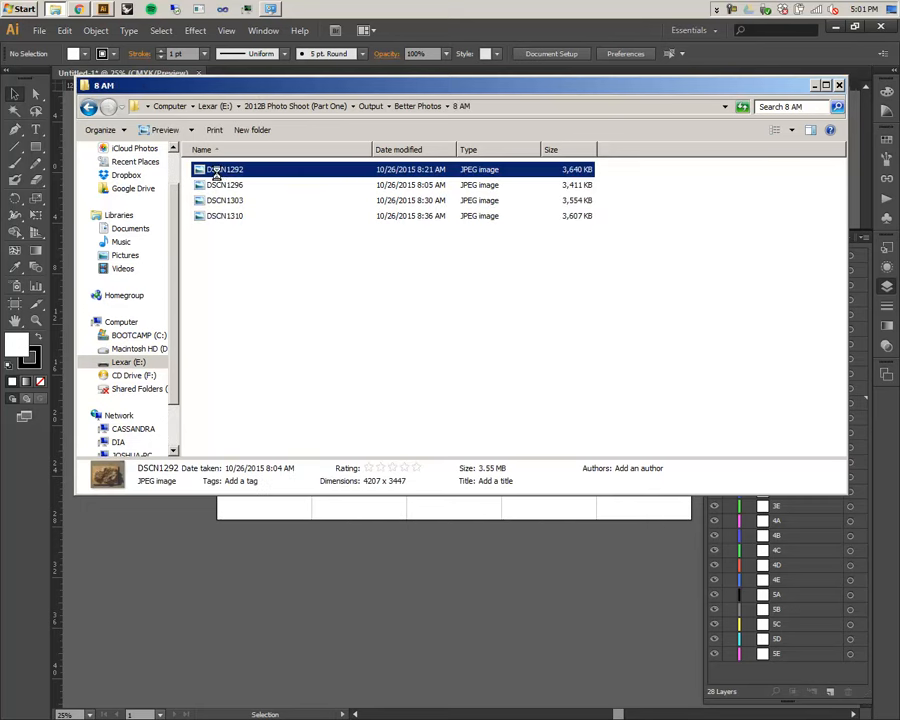
right_click(216, 172)
mouse_move(250, 299)
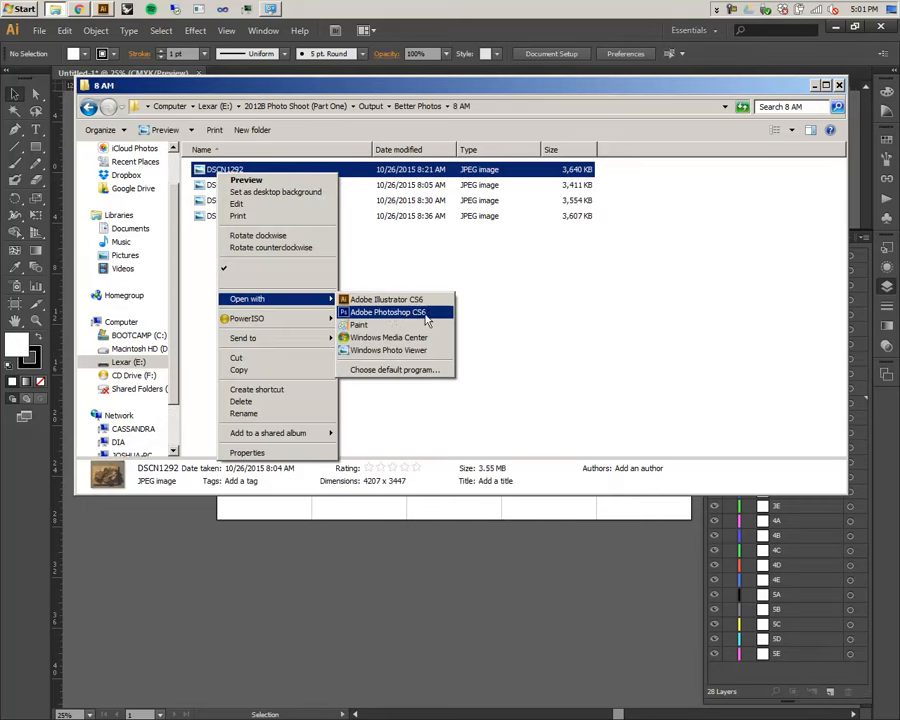
click(427, 315)
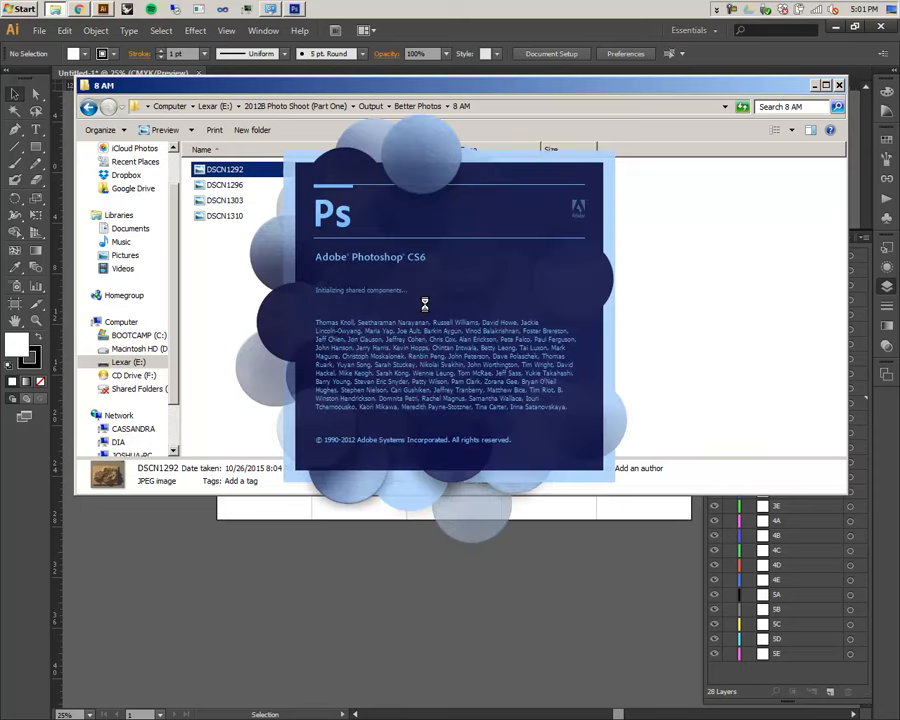
key(alt+Tab)
key(Tab)
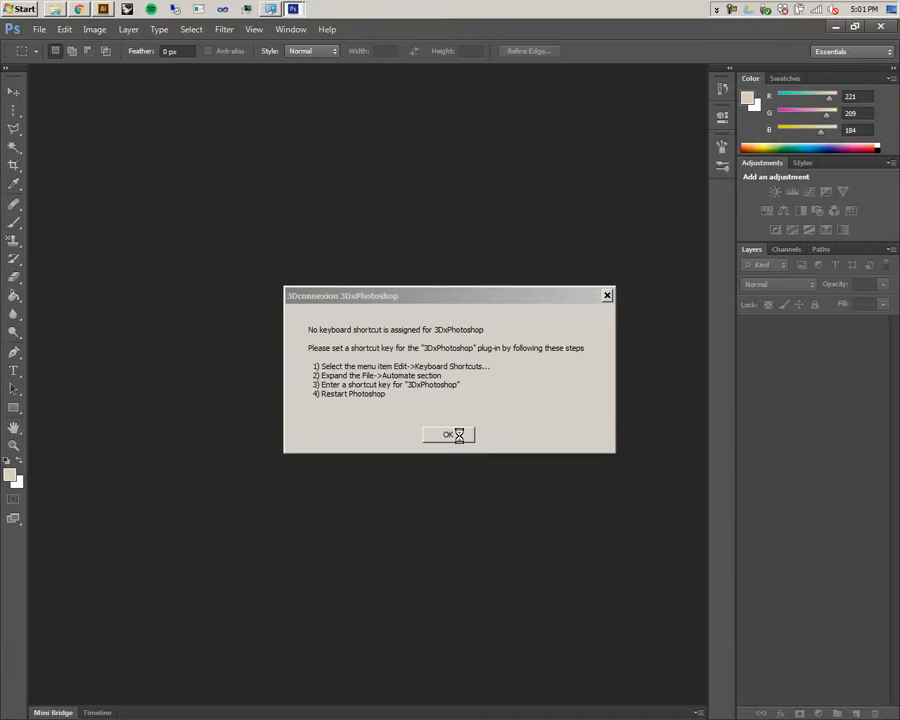
click(461, 435)
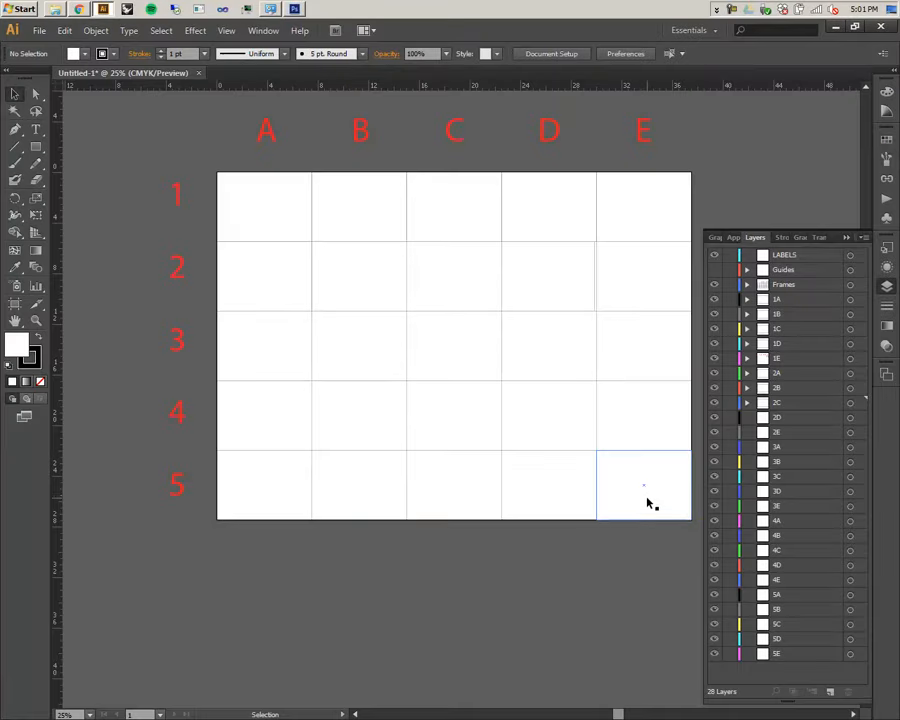
- In Illustrator, shift the displaced frame in column D, row 2 so it lines up with its grid cell
click(645, 302)
click(710, 192)
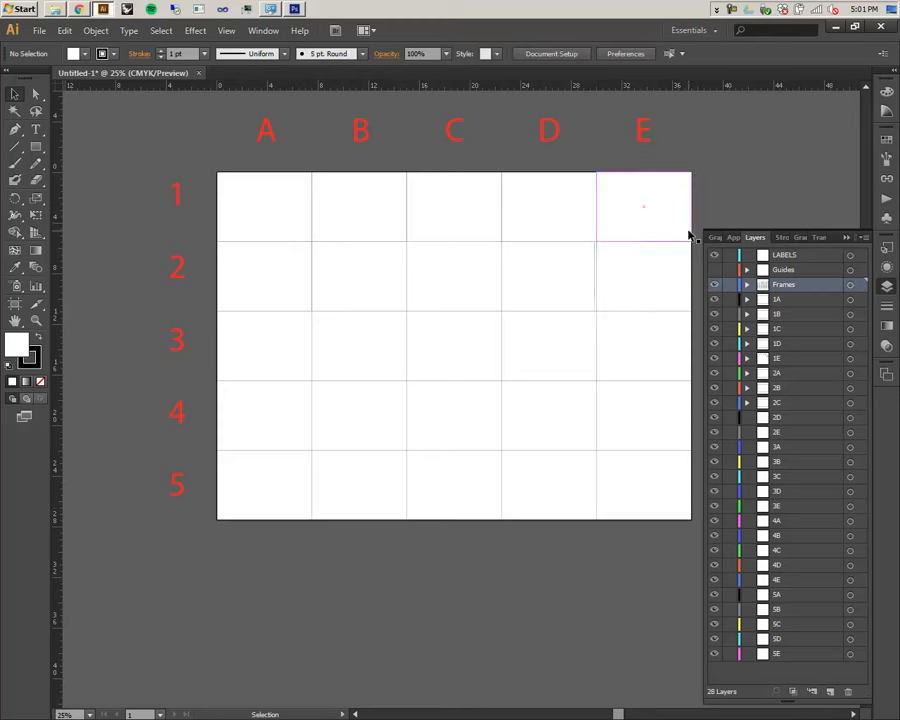
scroll(571, 285, up, 2)
click(563, 278)
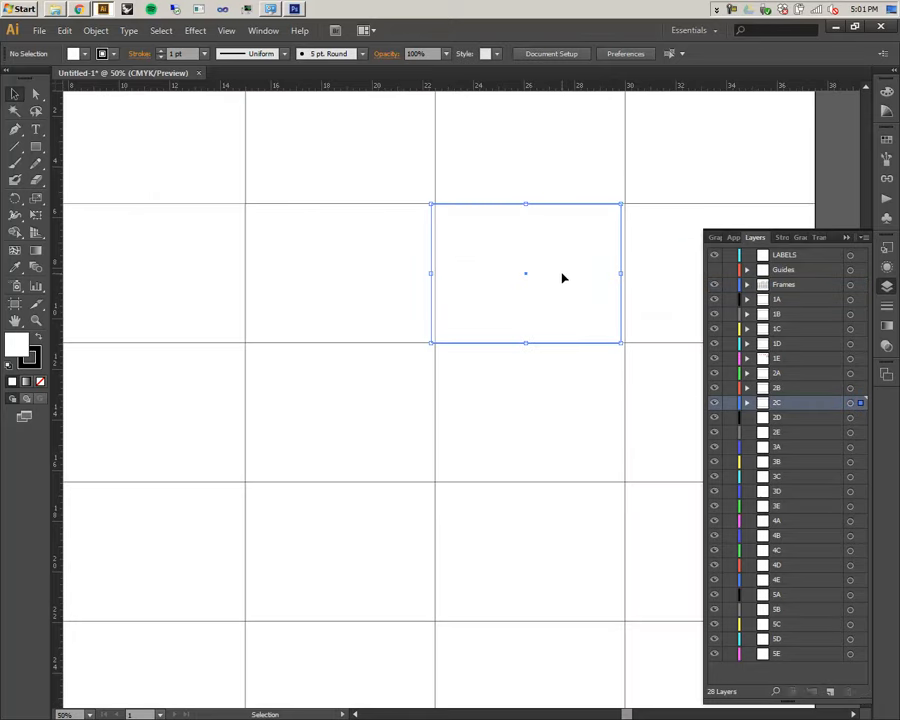
drag(562, 279, 565, 286)
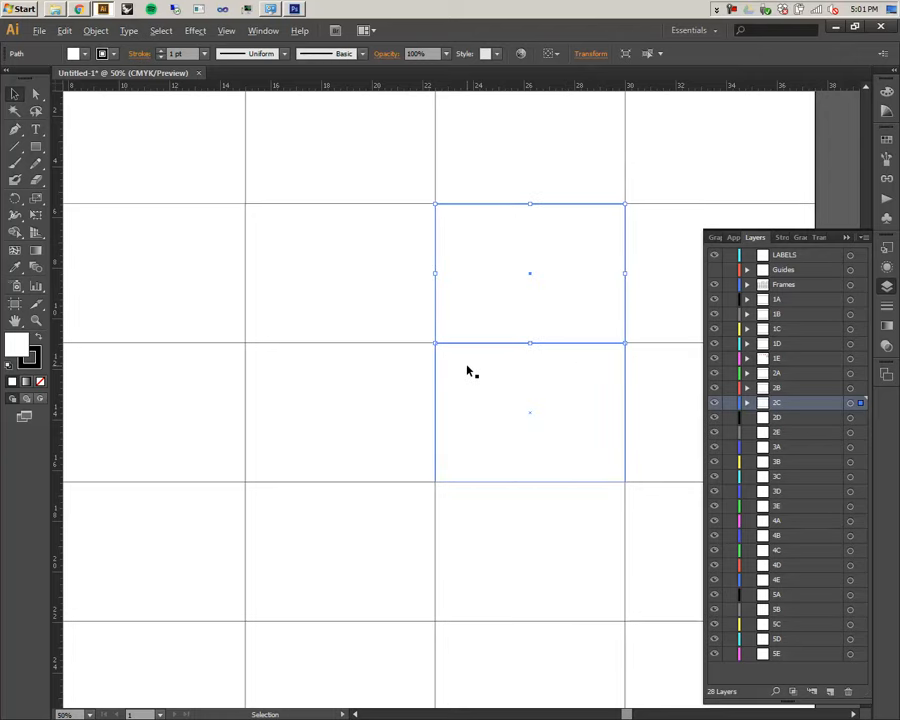
scroll(466, 369, down, 3)
click(592, 278)
scroll(577, 310, up, 2)
scroll(563, 352, down, 3)
scroll(563, 352, up, 1)
scroll(563, 352, down, 1)
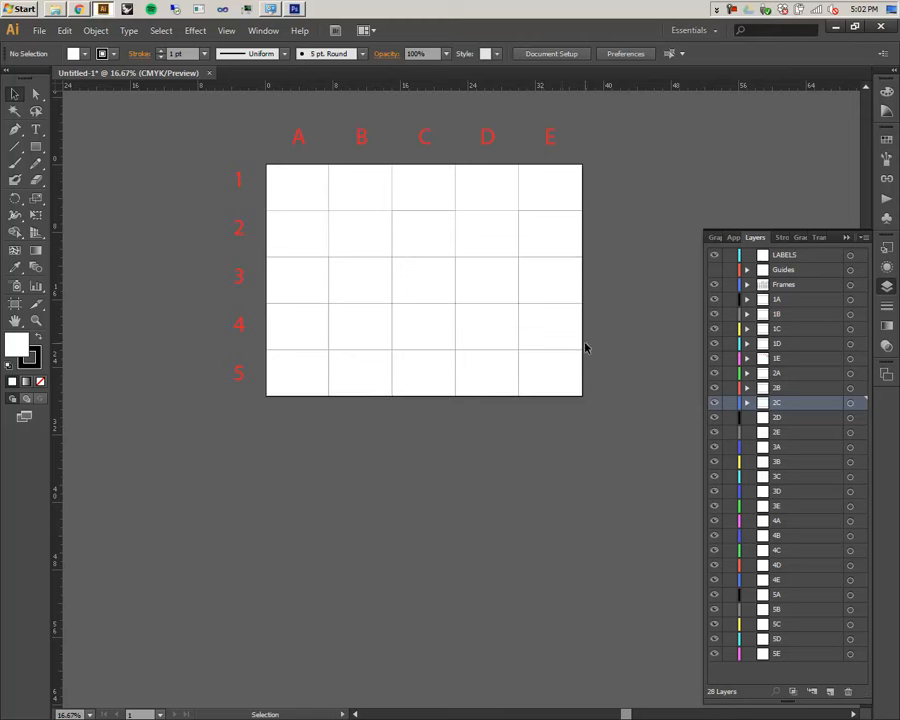
- Move the path of the frame in column D, row 2 from layer 2C into layer 2D
click(542, 243)
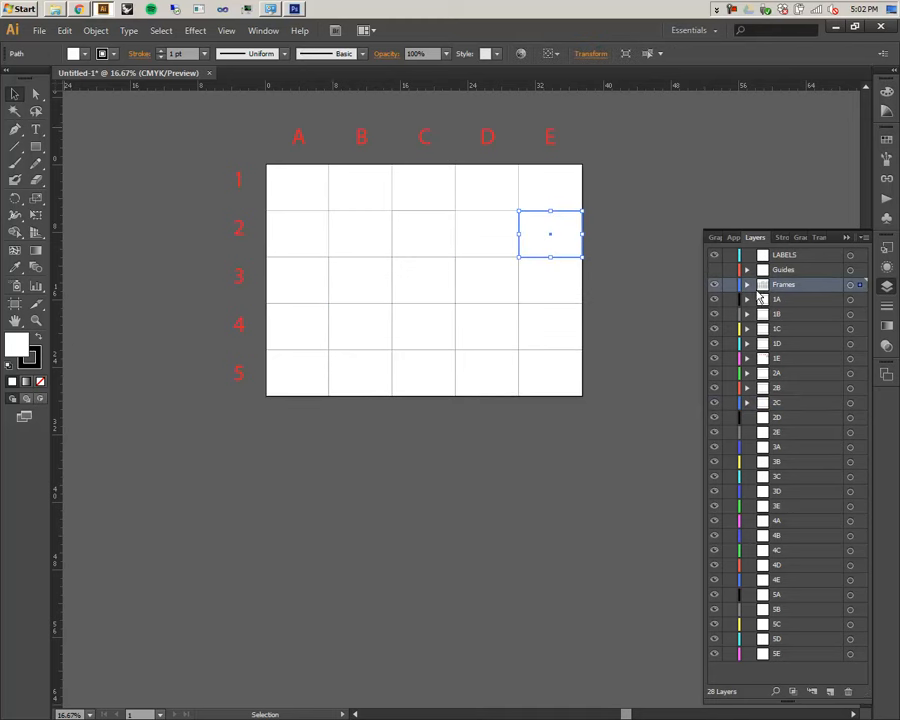
click(508, 249)
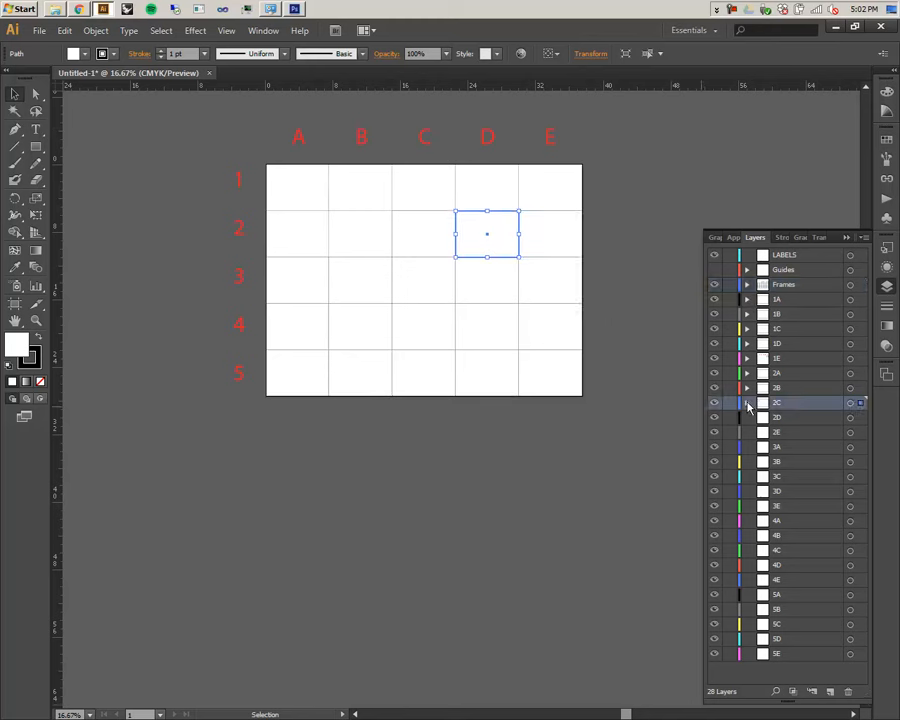
click(747, 403)
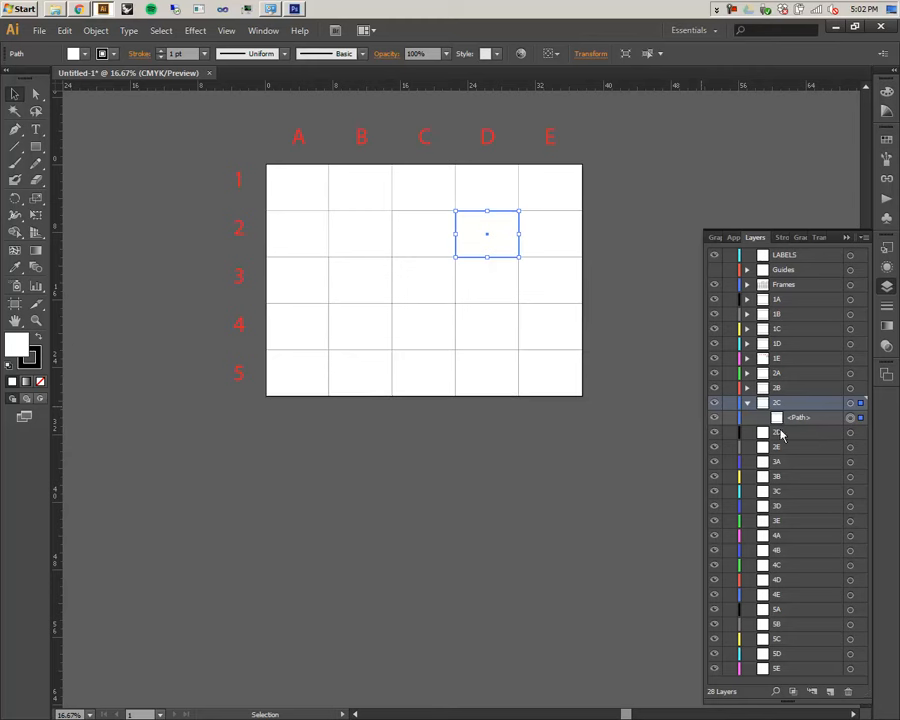
drag(781, 420, 778, 432)
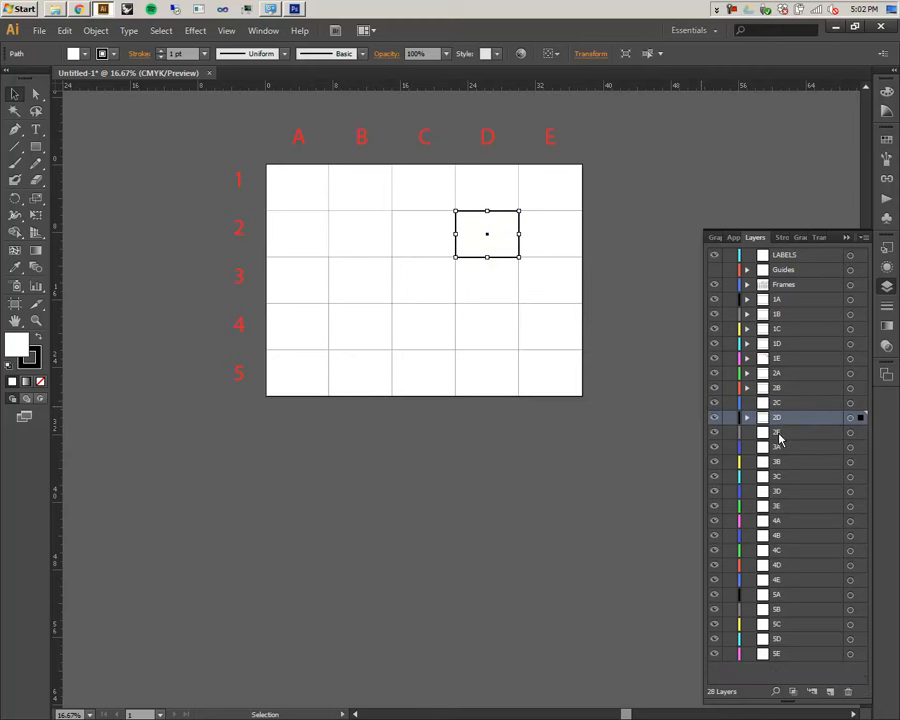
- Move the path of the frame in column C, row 2 from the Frames layer into layer 2C
click(432, 248)
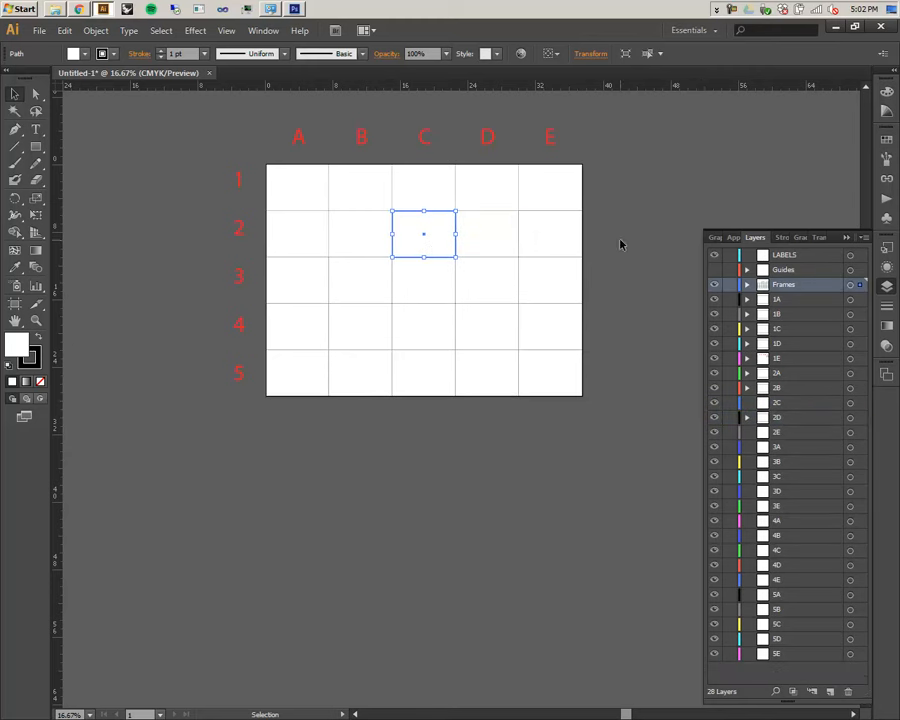
click(747, 285)
drag(800, 536, 776, 652)
- Move the path of the frame in column E, row 2 from the Frames layer into layer 2E
click(383, 240)
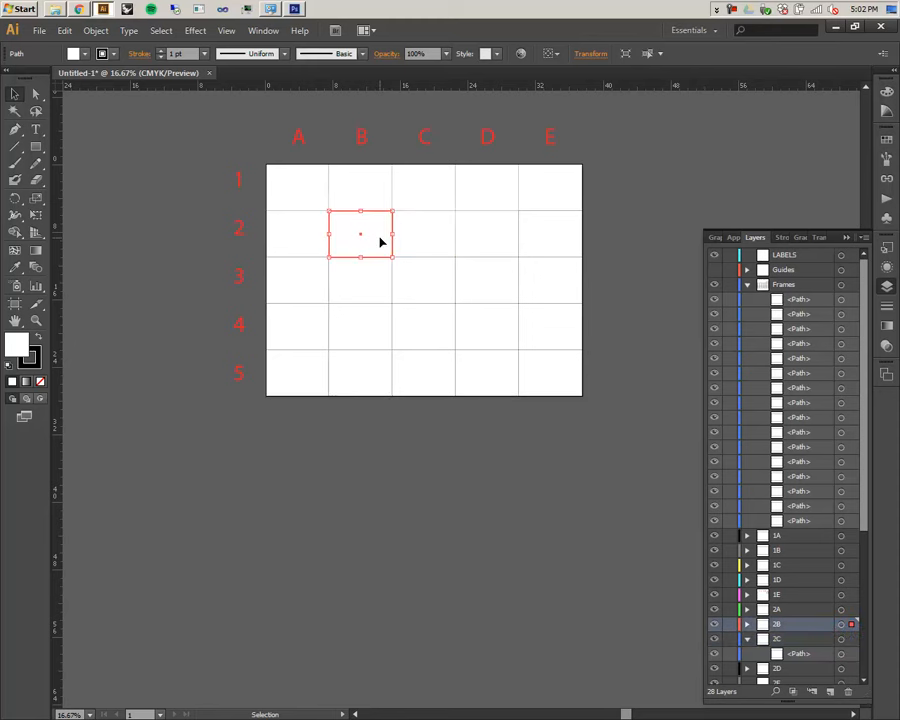
click(560, 249)
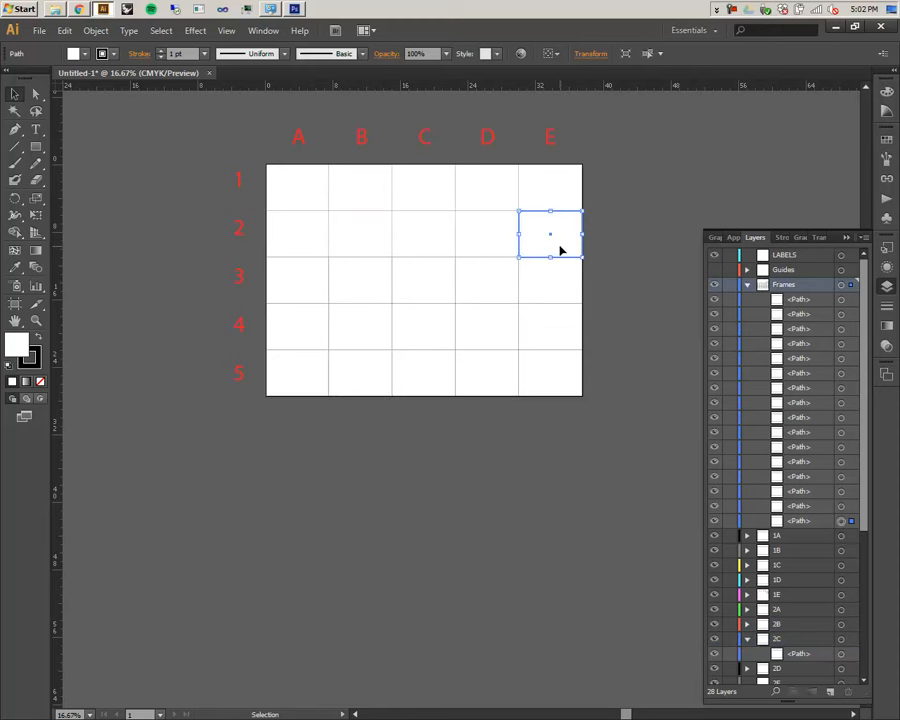
drag(810, 524, 786, 626)
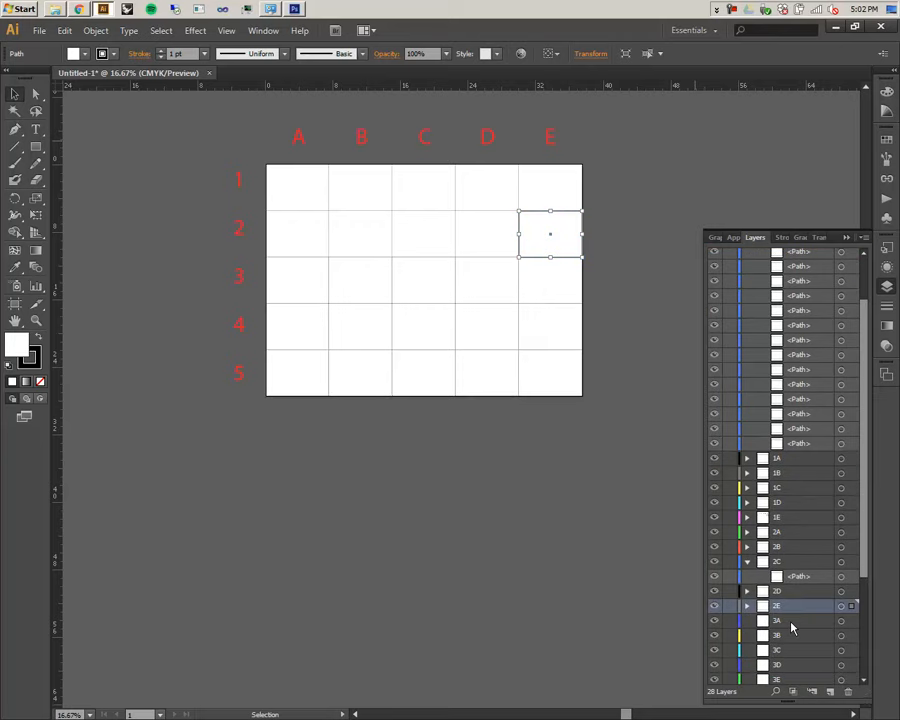
- Switch to Photoshop and enlarge the view of the photo DSCN1292.JPG
key(alt+Tab)
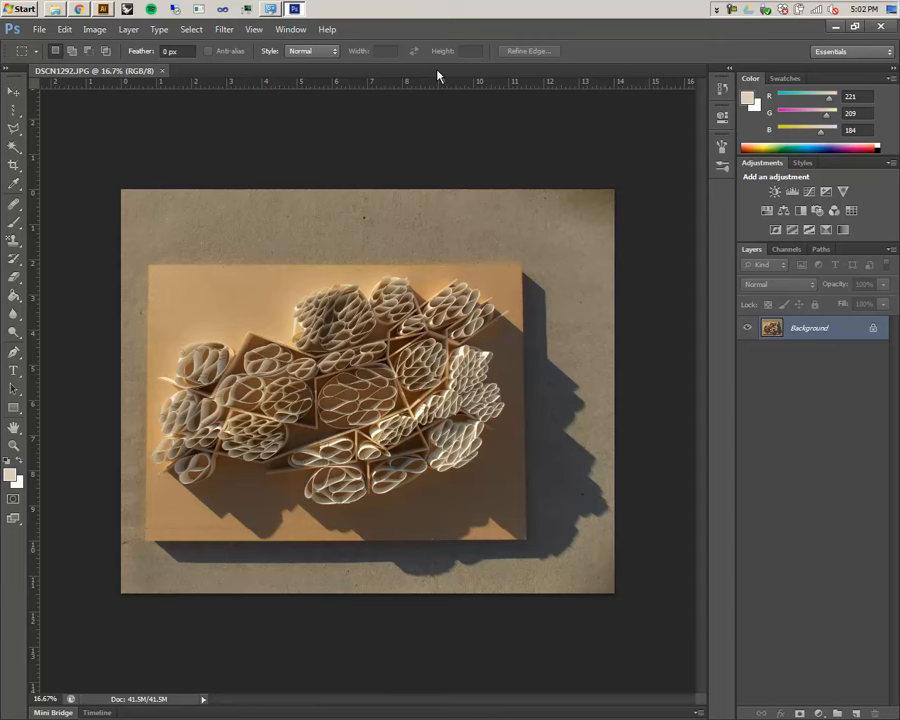
key(ctrl+plus)
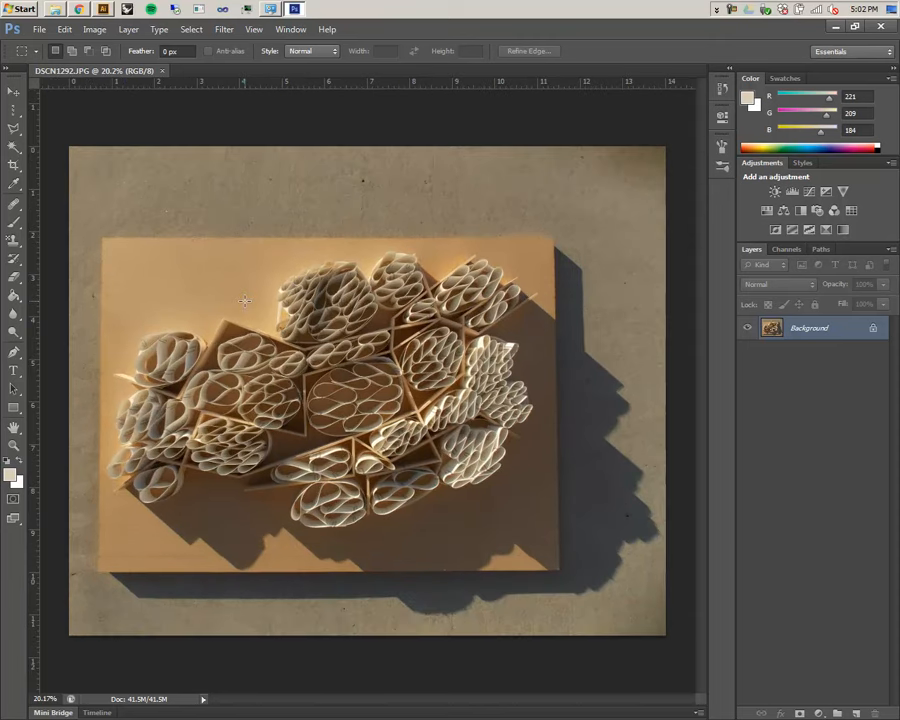
scroll(245, 301, up, 1)
scroll(245, 301, up, 1)
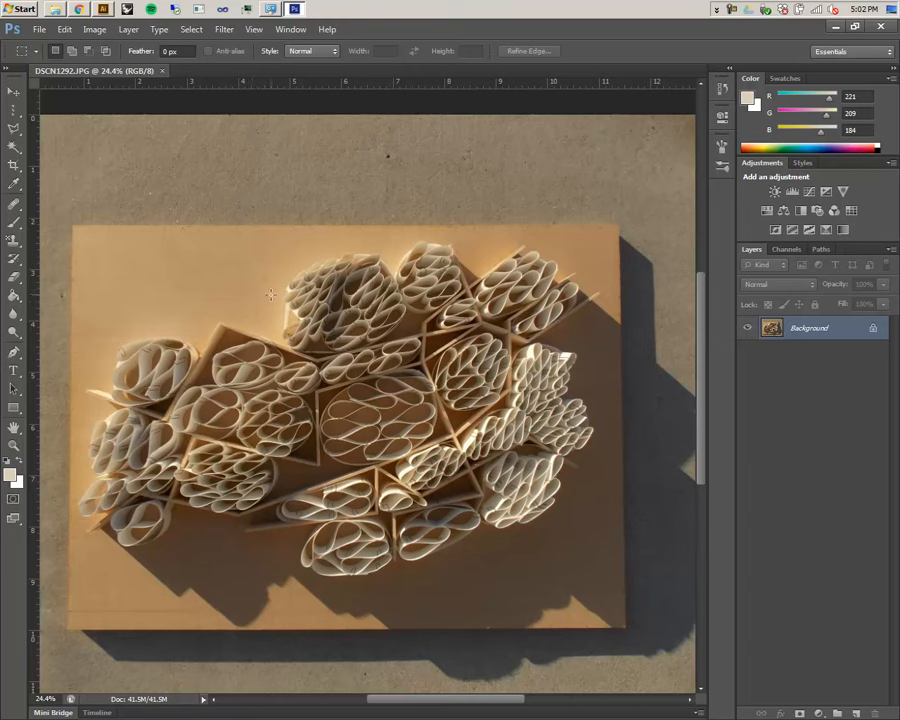
scroll(190, 207, down, 1)
scroll(205, 325, up, 1)
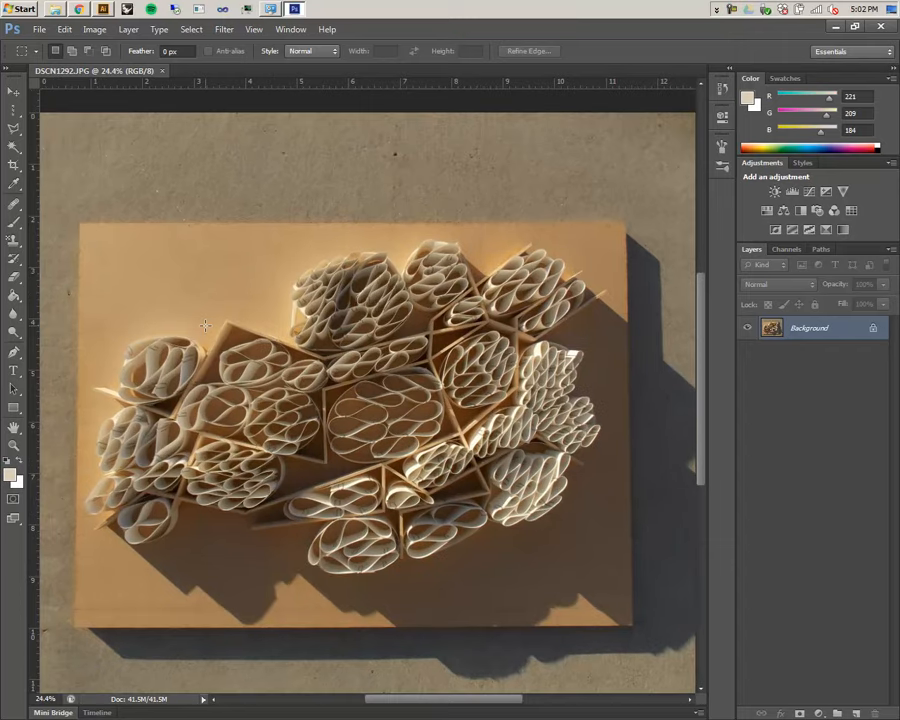
scroll(205, 325, down, 2)
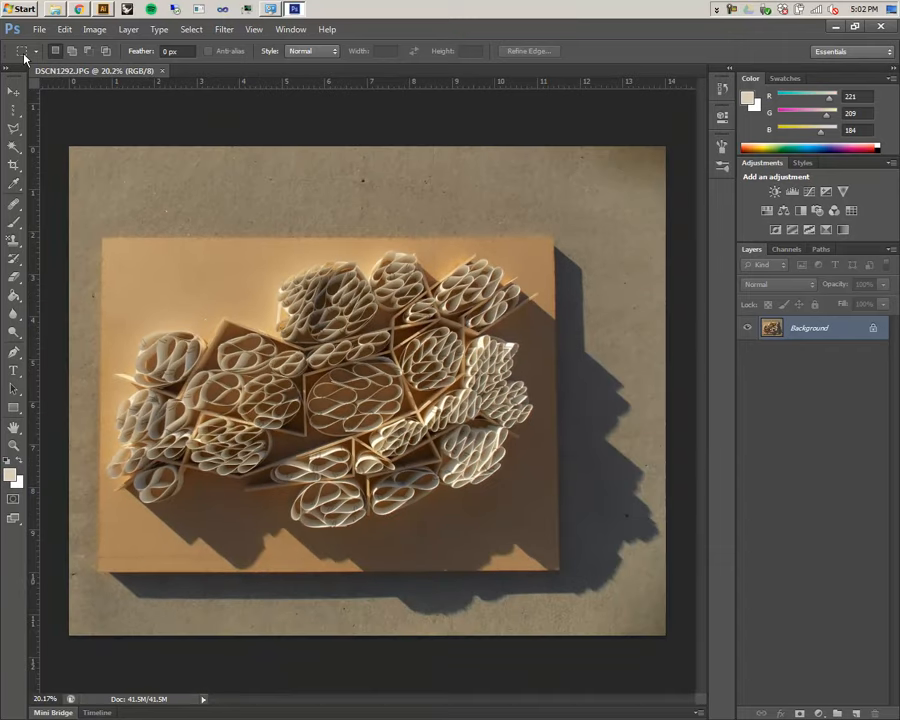
click(28, 55)
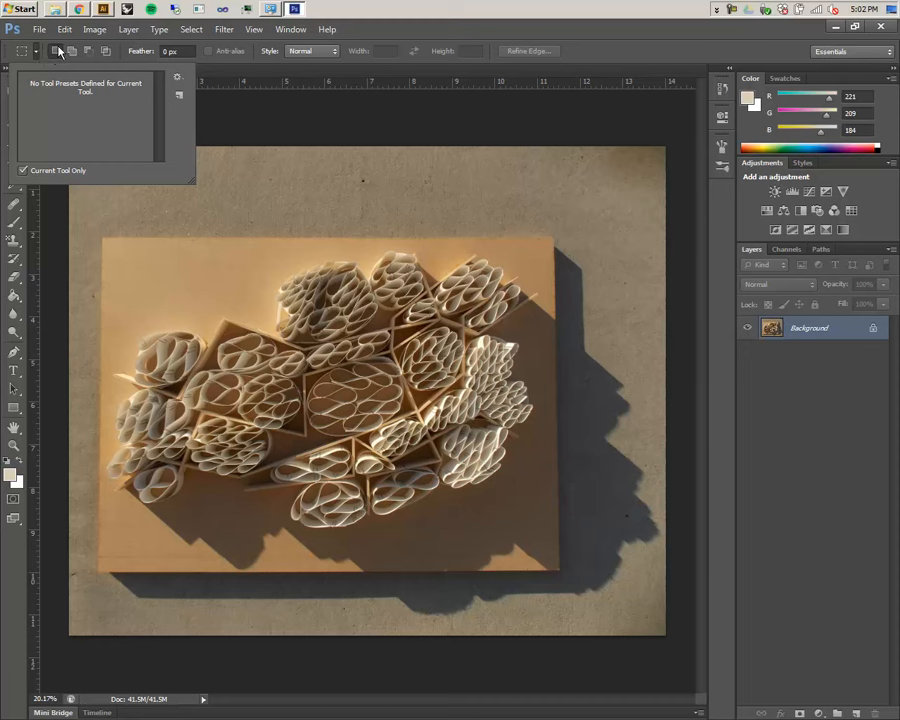
click(55, 48)
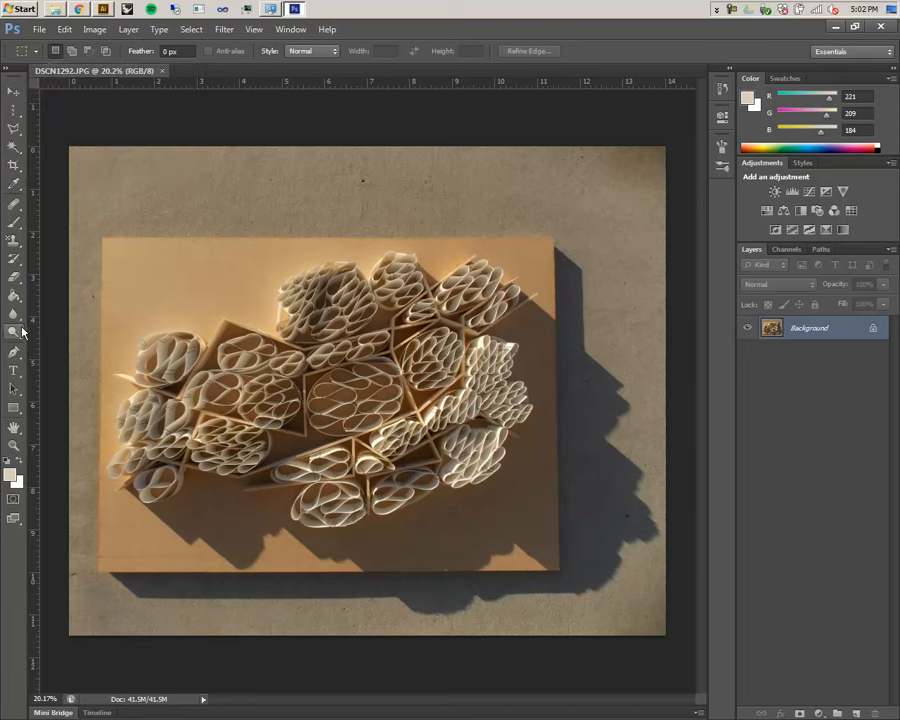
- Start the Crop tool with a custom aspect ratio of 5.5 by 7.5 and rotate the crop box to landscape orientation
key(c)
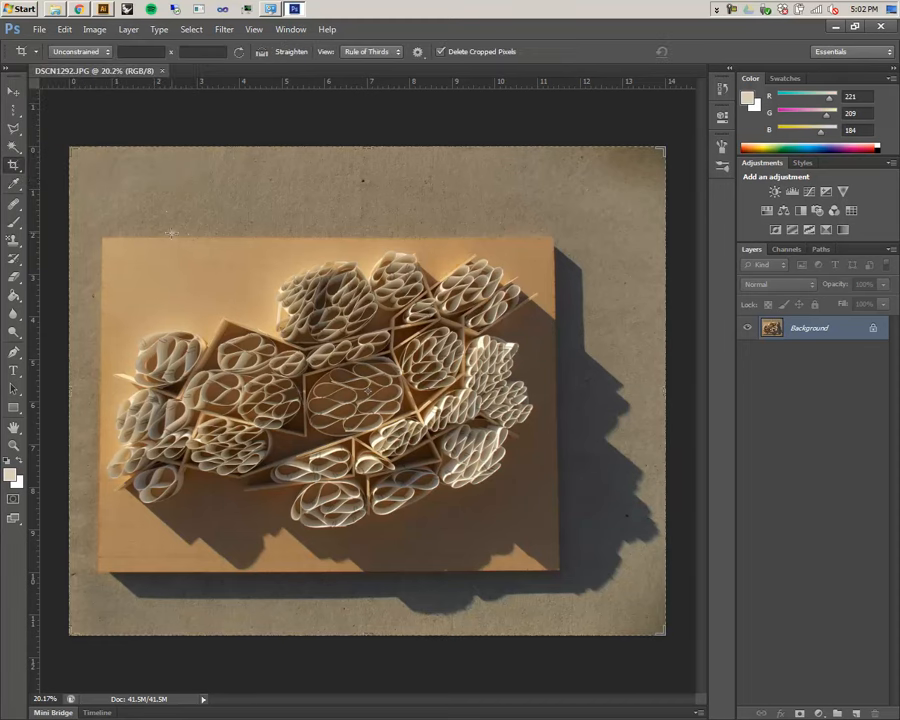
click(121, 51)
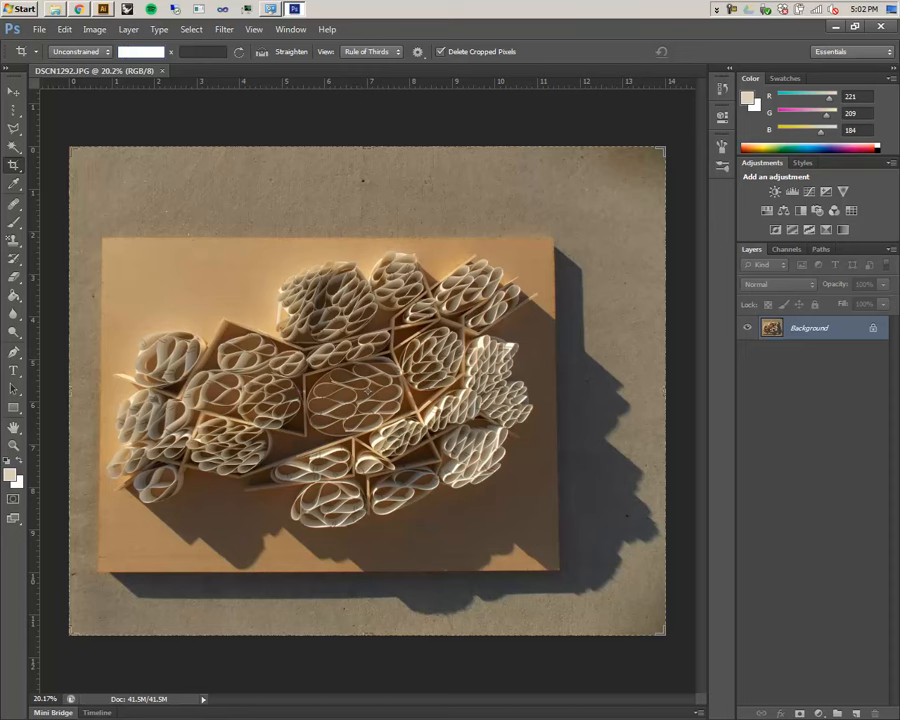
text(5.5)
key(Tab)
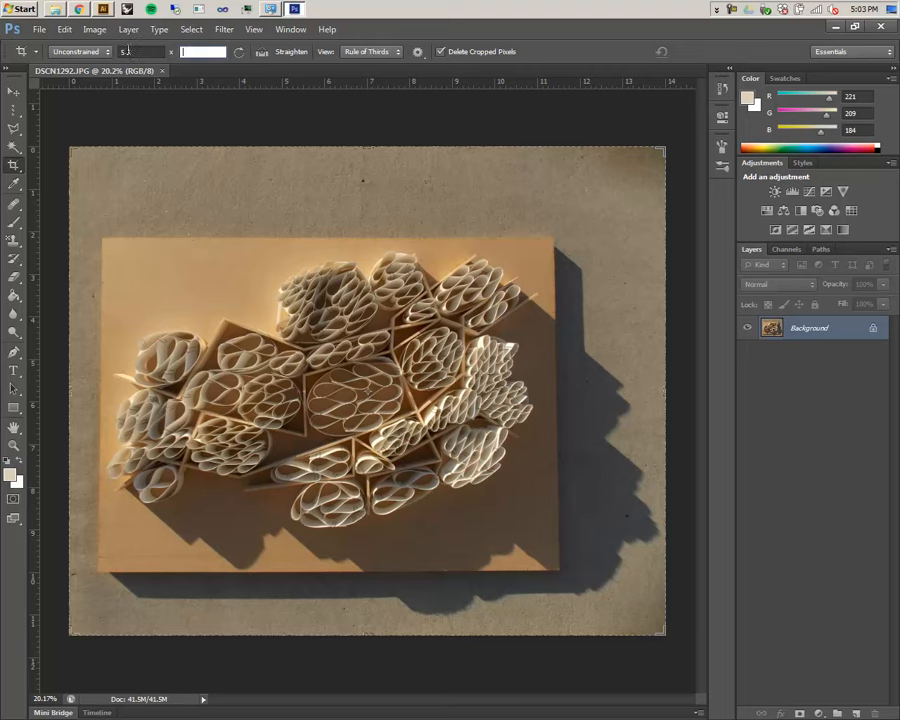
text(7.5)
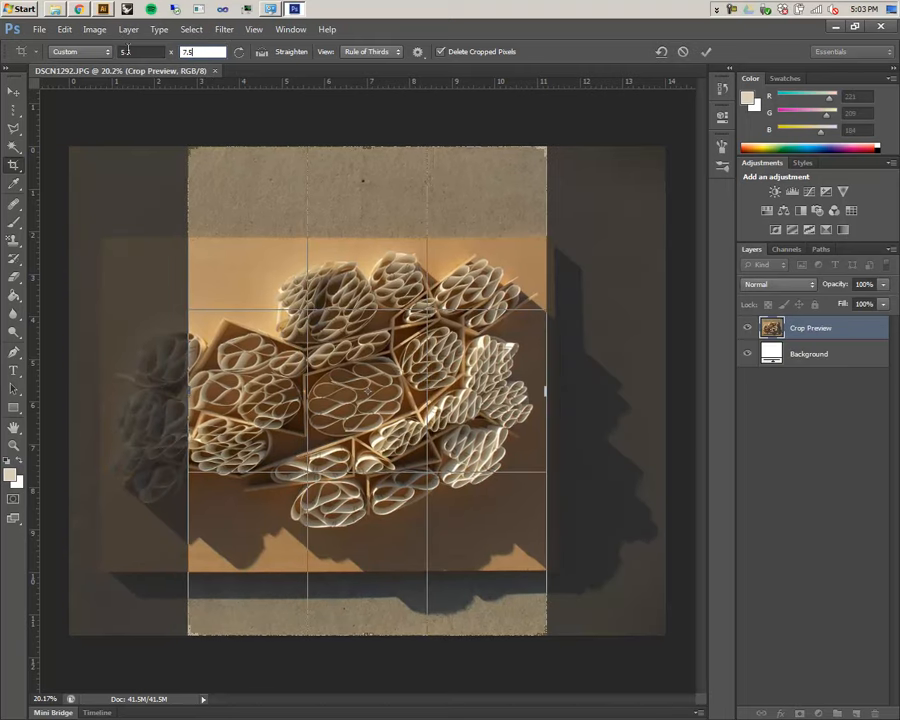
click(237, 57)
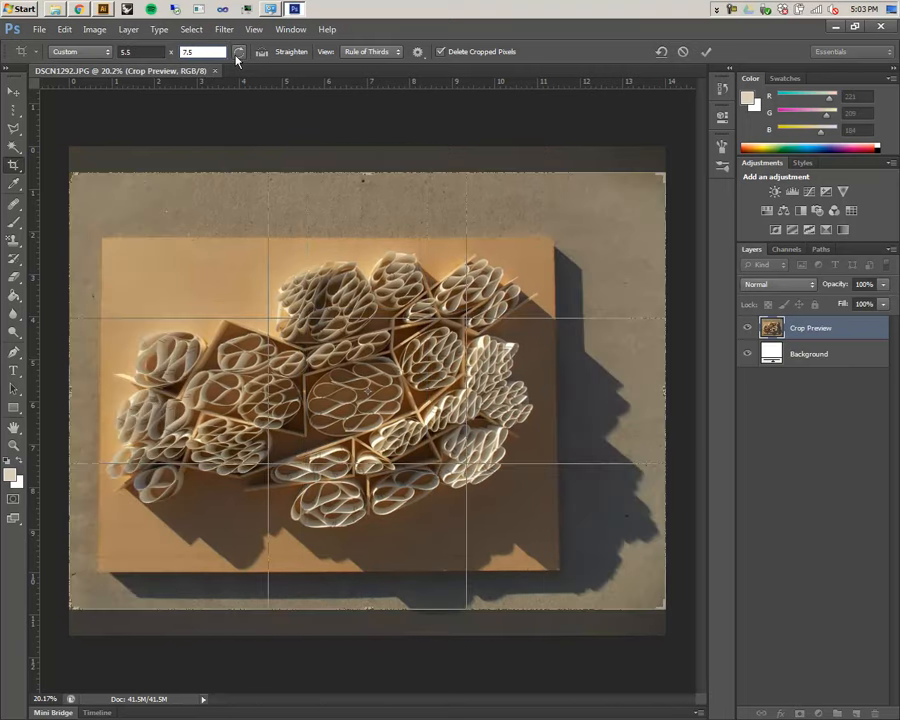
- Set the crop aspect ratio to 7.5 by 5.5 and rotate the crop box back to landscape orientation
click(143, 52)
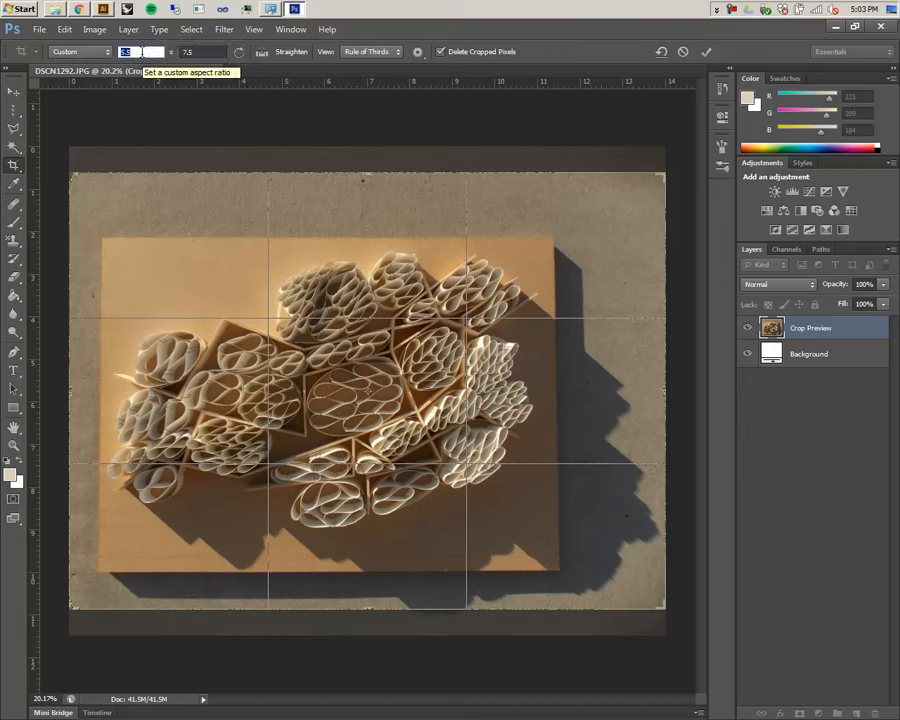
text(7.5)
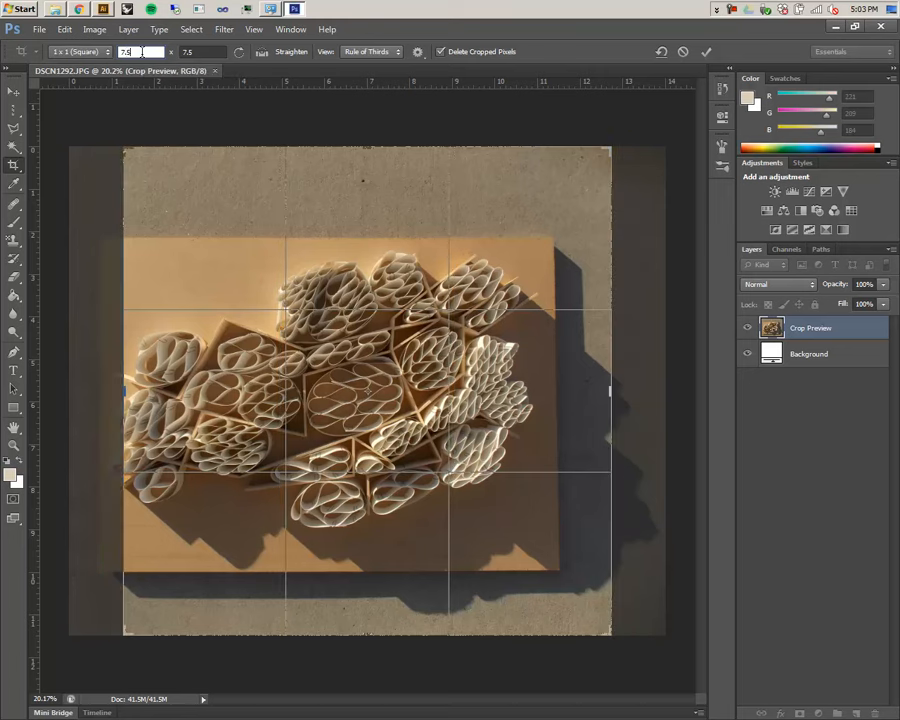
key(Tab)
text(5.5)
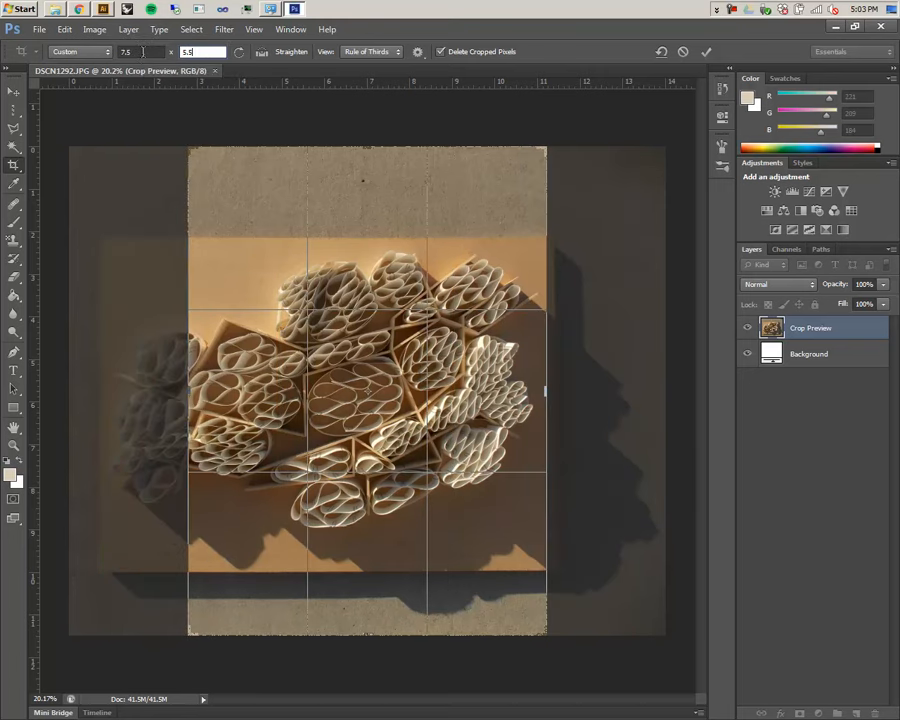
click(237, 55)
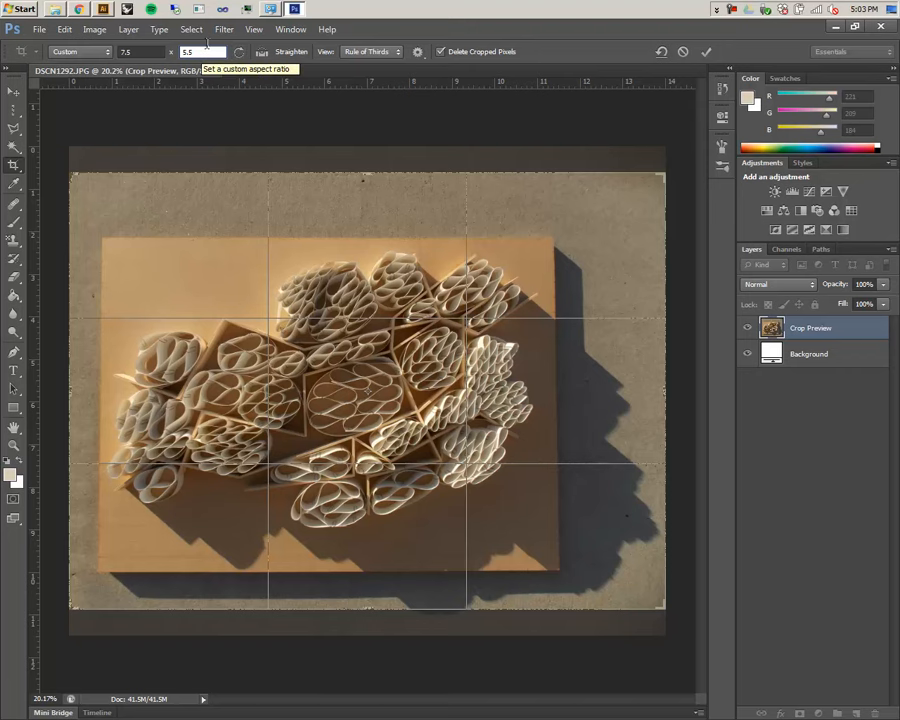
- Shrink the crop box around the wooden board and shift the photo so the whole board lies inside it
drag(70, 173, 86, 183)
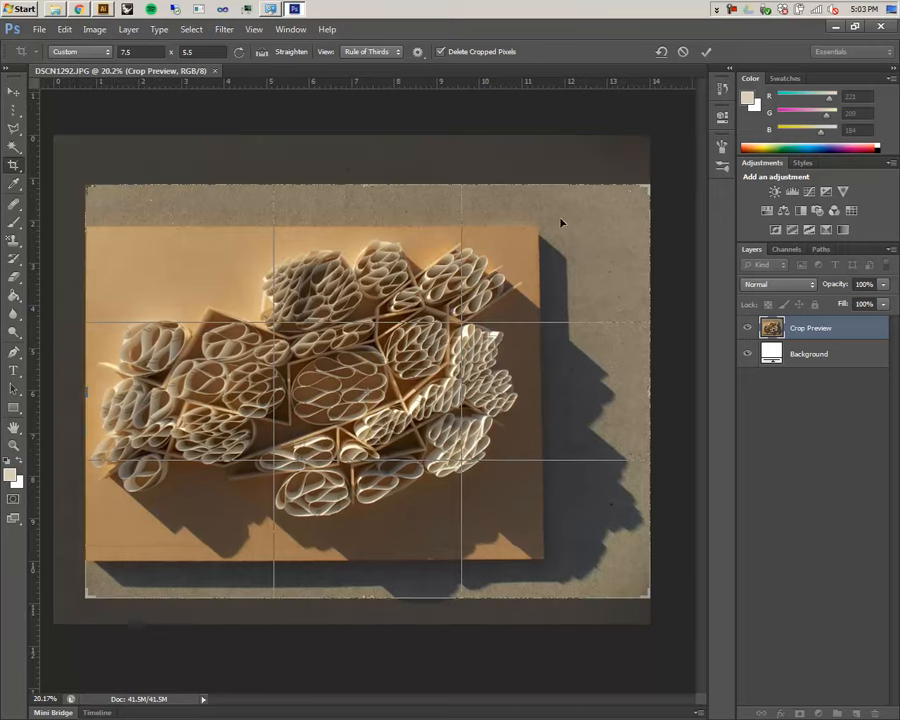
drag(646, 188, 604, 214)
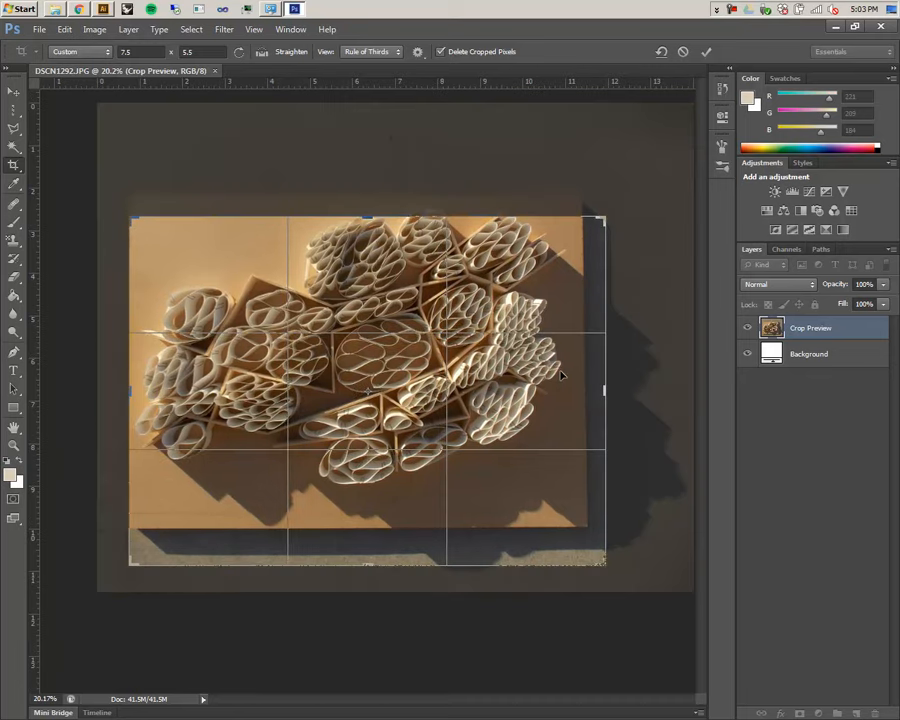
drag(502, 285, 511, 318)
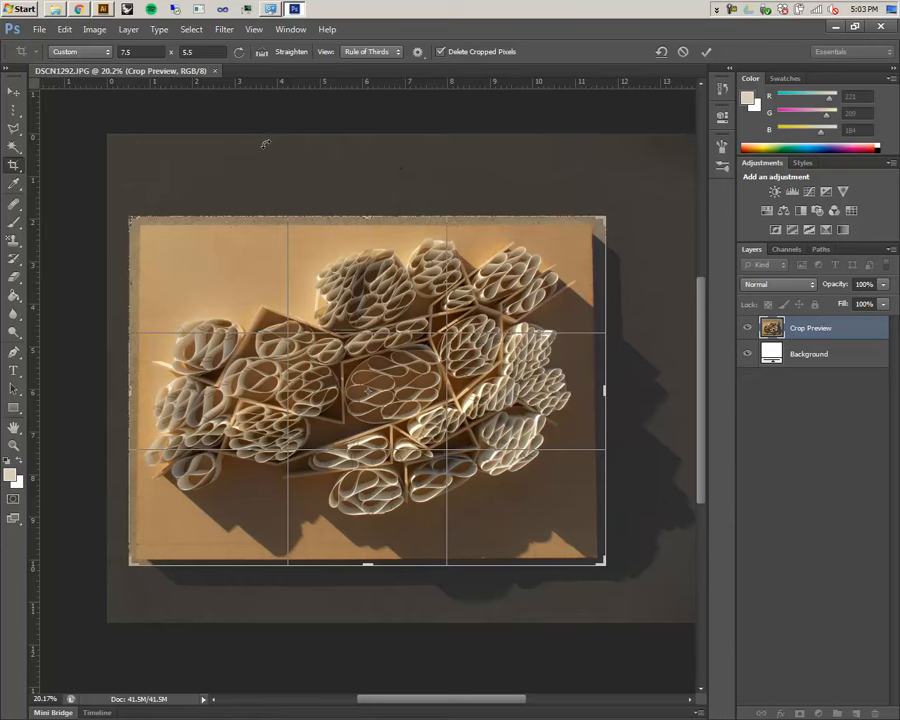
- Switch to Illustrator and deselect the frame in column E, row 2
key(alt+Tab)
key(alt+Tab)
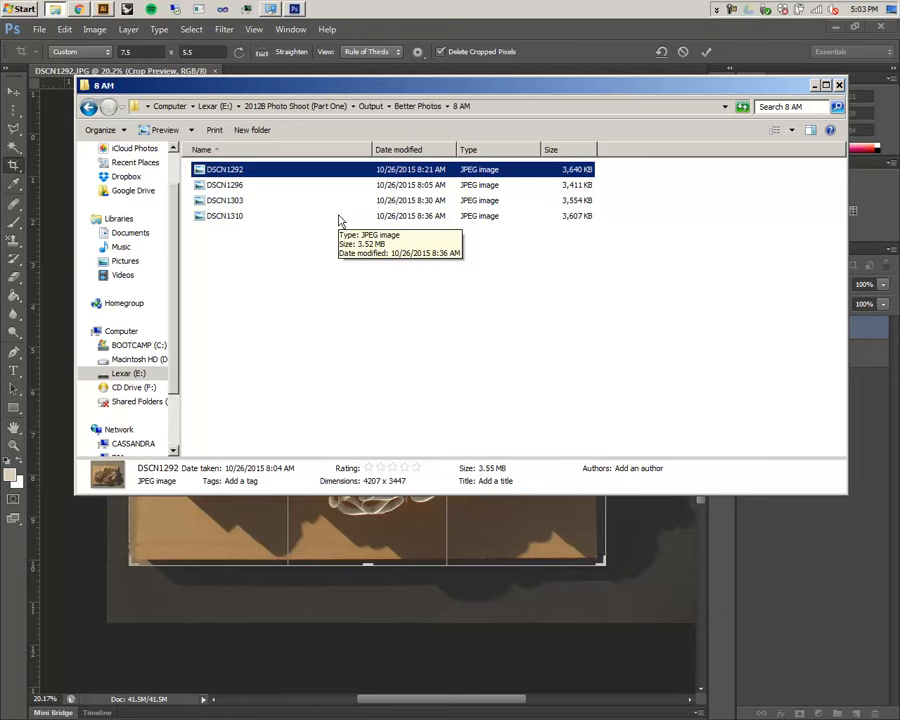
key(alt+Tab)
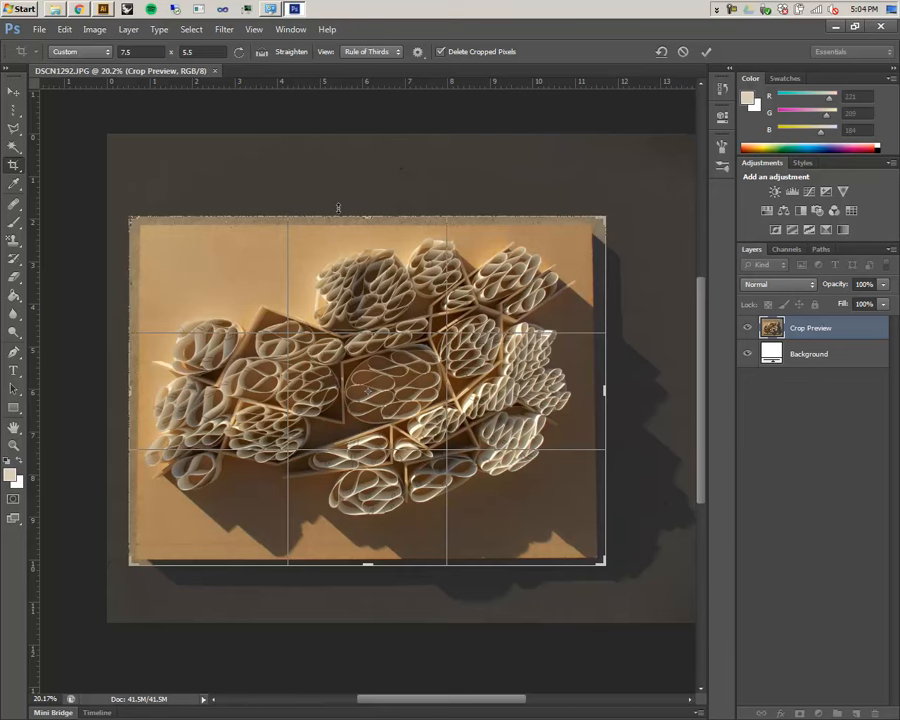
key(alt+Tab)
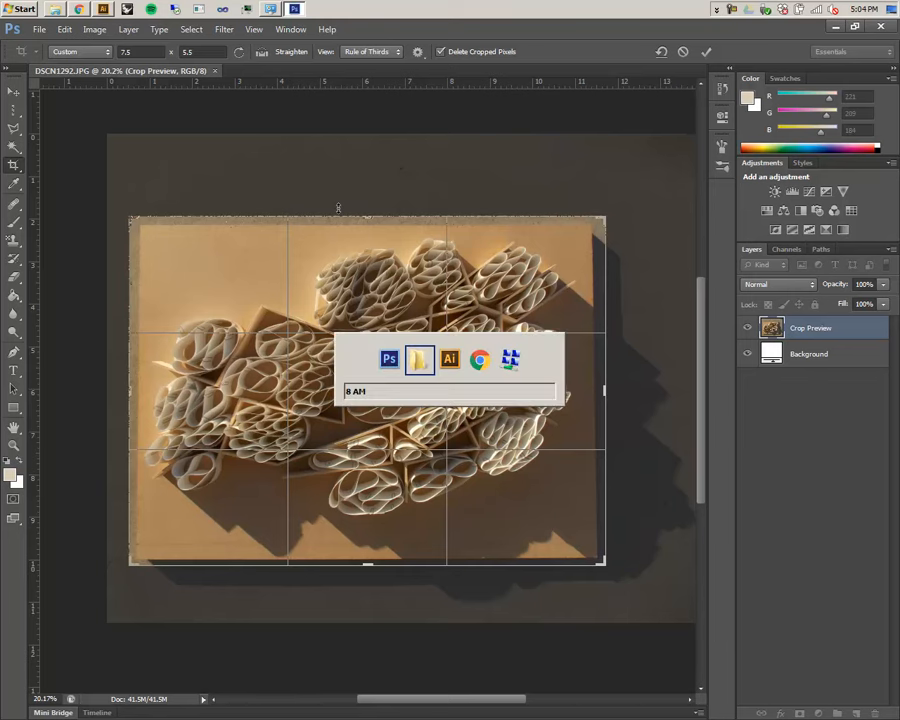
key(alt+Tab)
scroll(440, 330, up, 3)
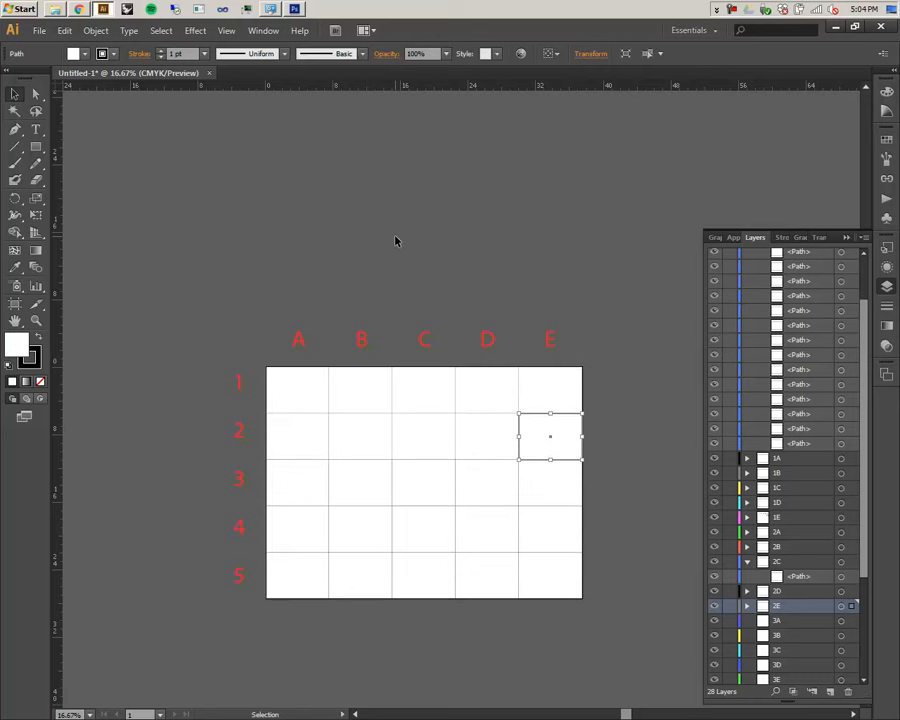
click(396, 240)
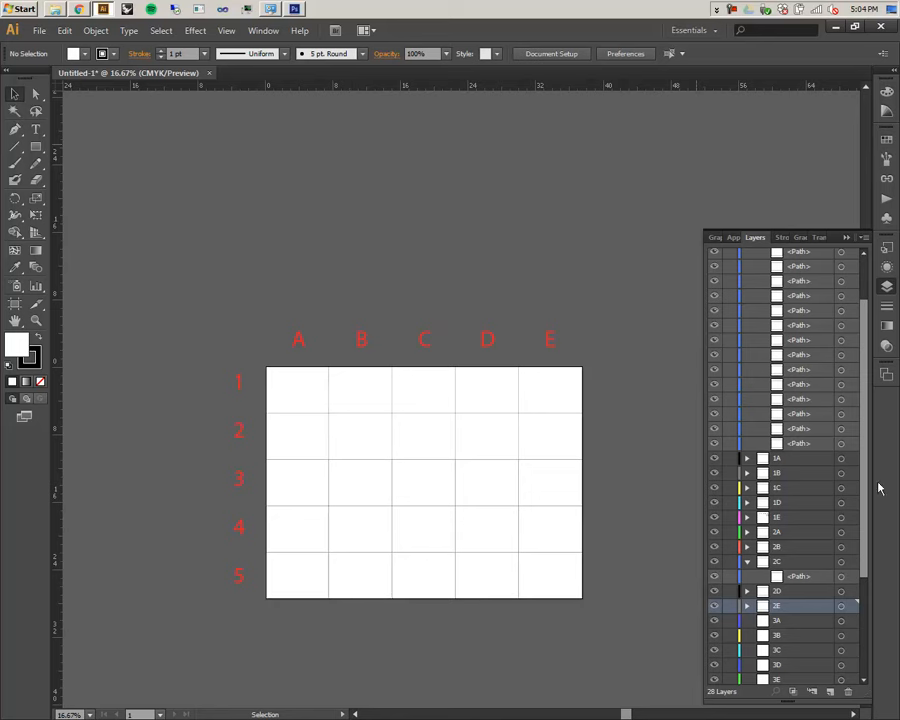
- Make LABELS the active layer and target it, keeping the Selection tool ready
drag(866, 518, 862, 482)
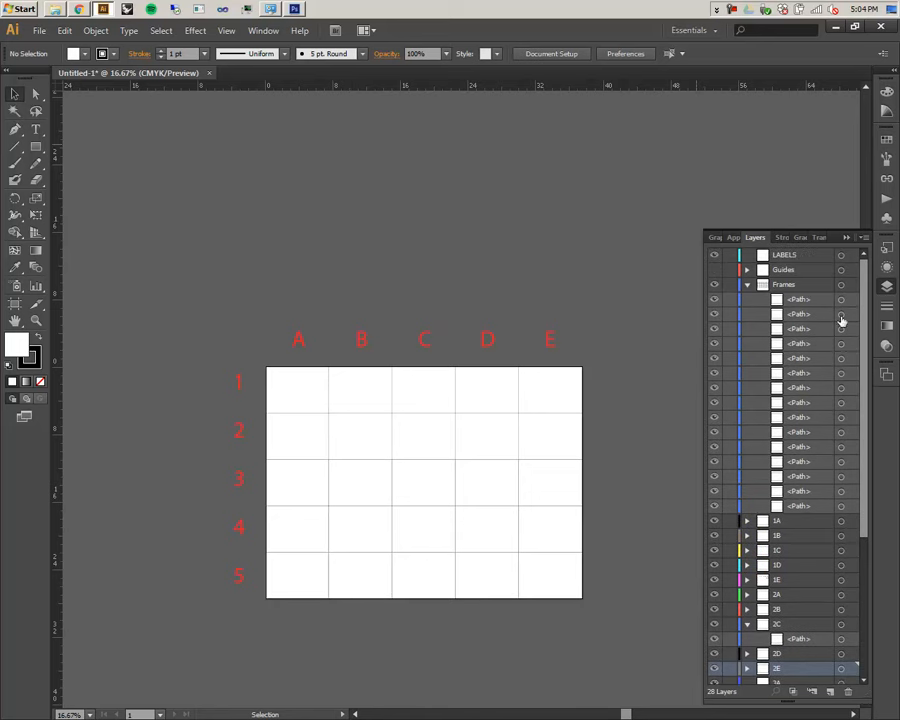
click(800, 257)
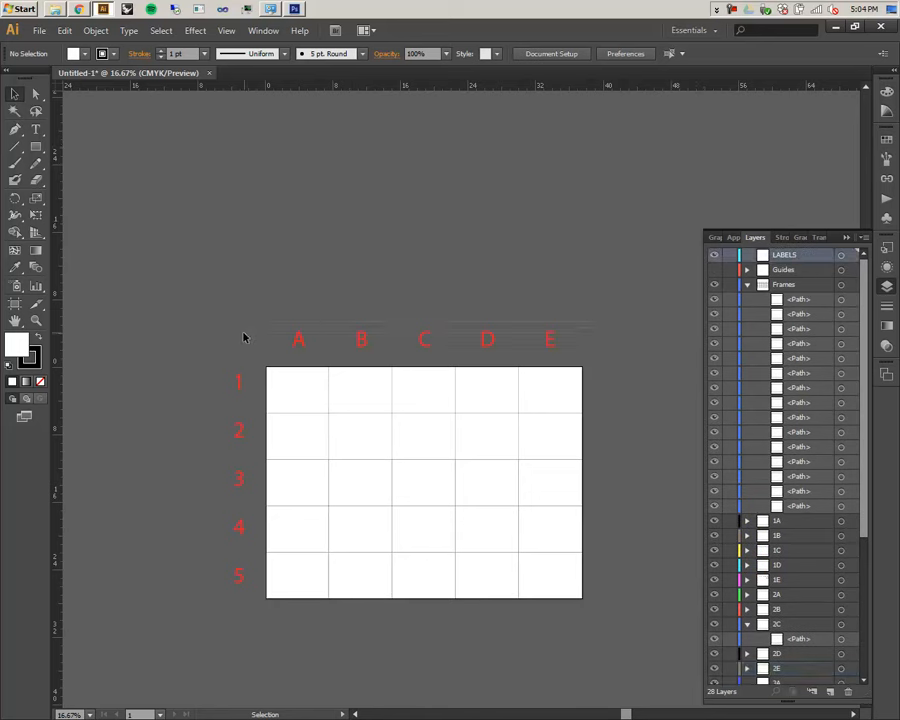
click(841, 256)
key(t)
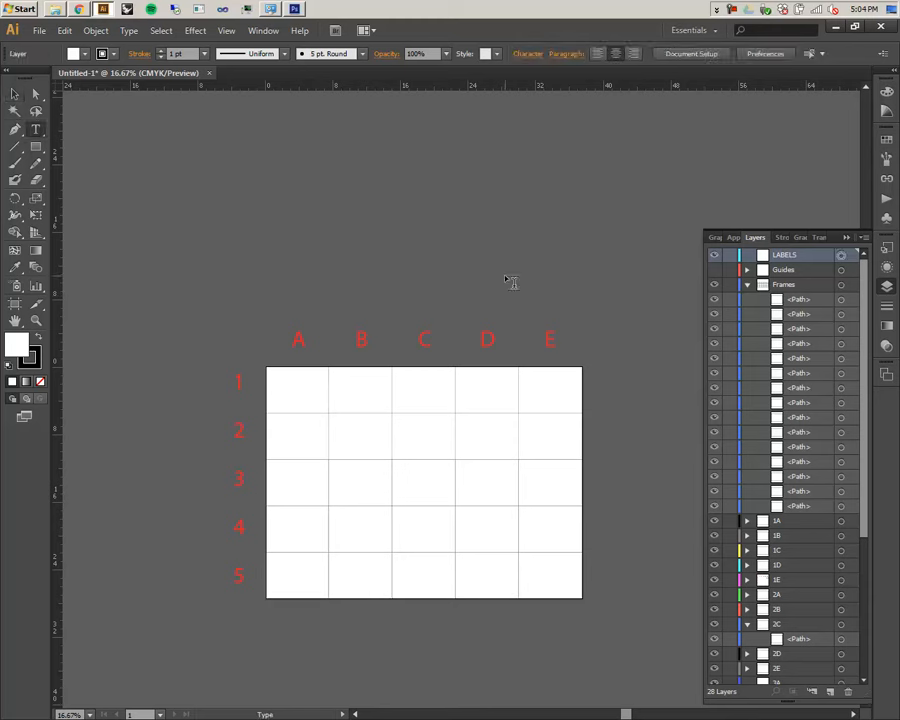
click(15, 94)
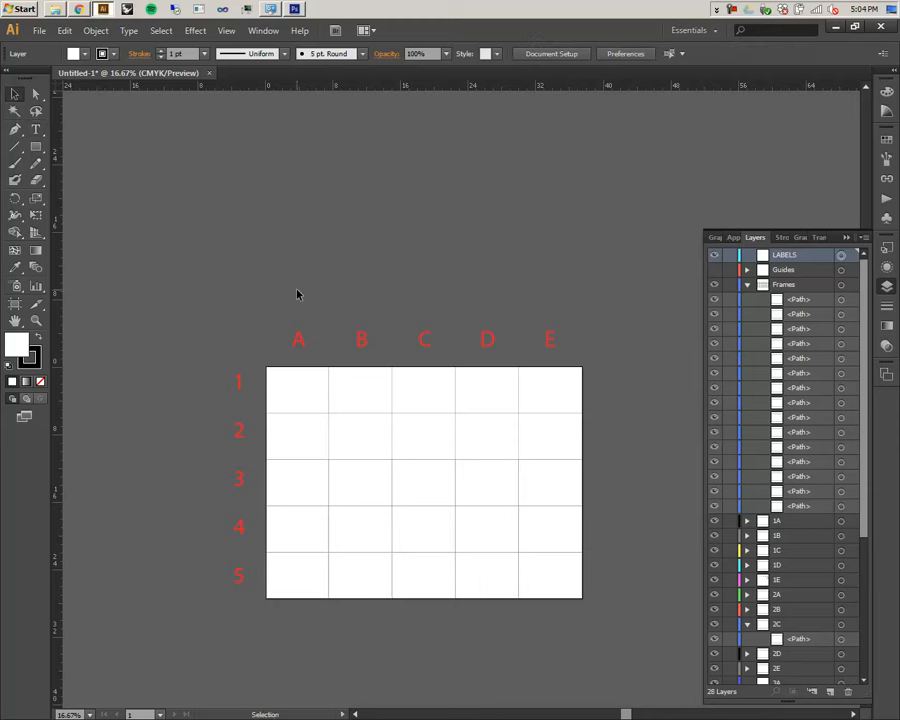
- Duplicate the column label A to a spot above column B and change the copy's text to TIME
drag(298, 340, 352, 294)
double_click(352, 293)
text(Time)
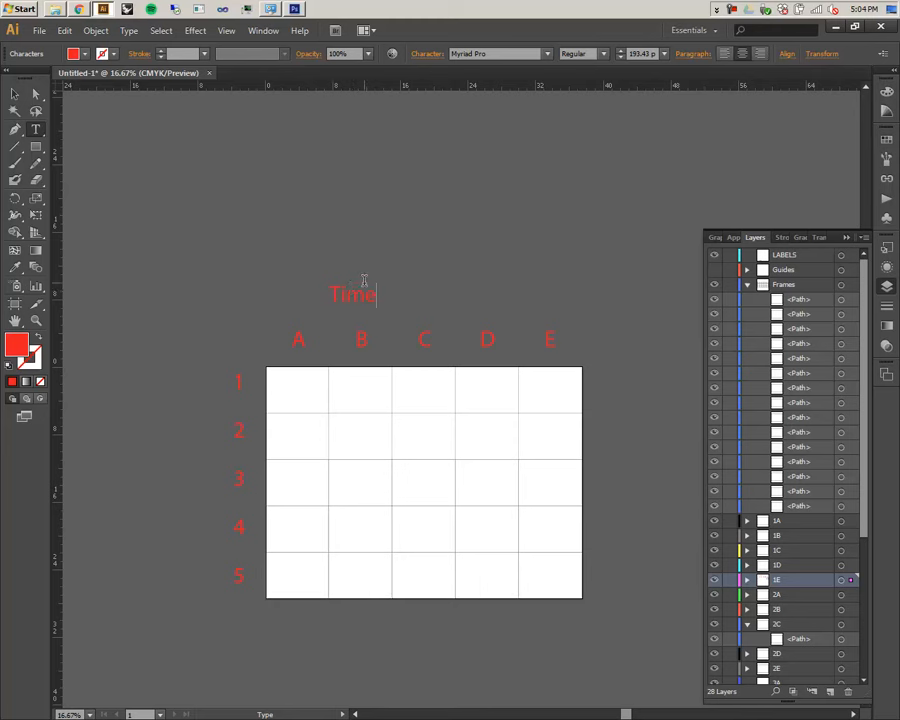
drag(364, 281, 335, 289)
text(n)
click(15, 94)
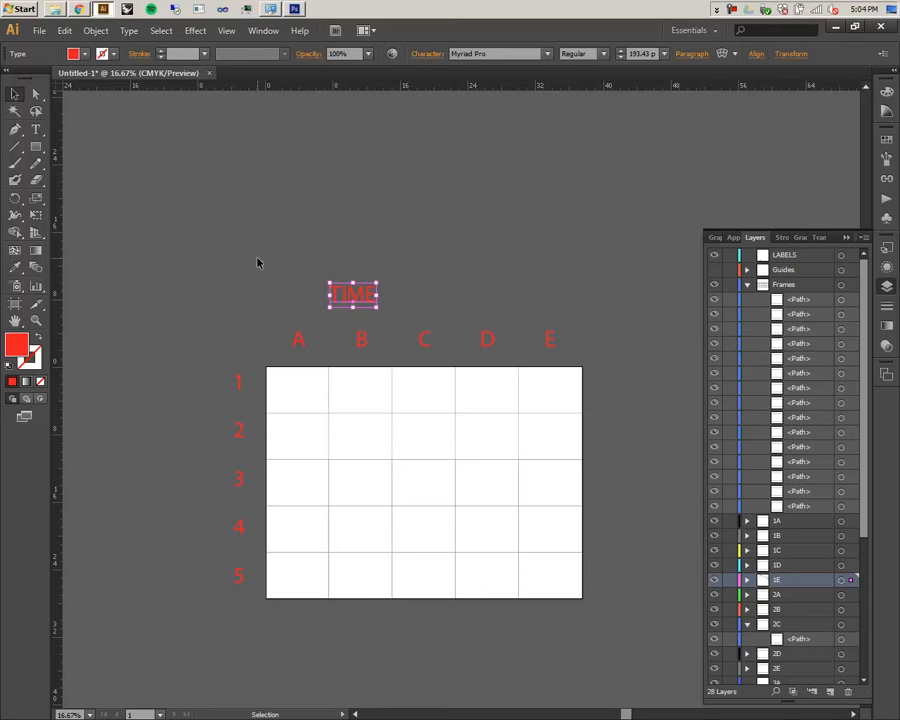
click(492, 311)
- Draw a straight horizontal line about 18.75 in long with the Pen tool, running from the end of TIME to above column E
key(p)
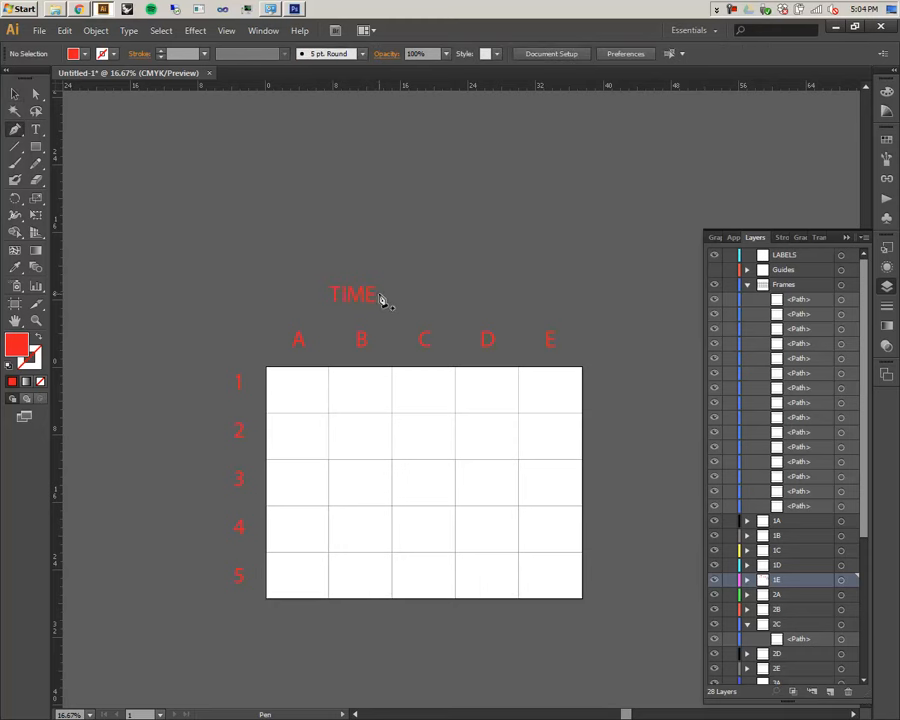
click(386, 297)
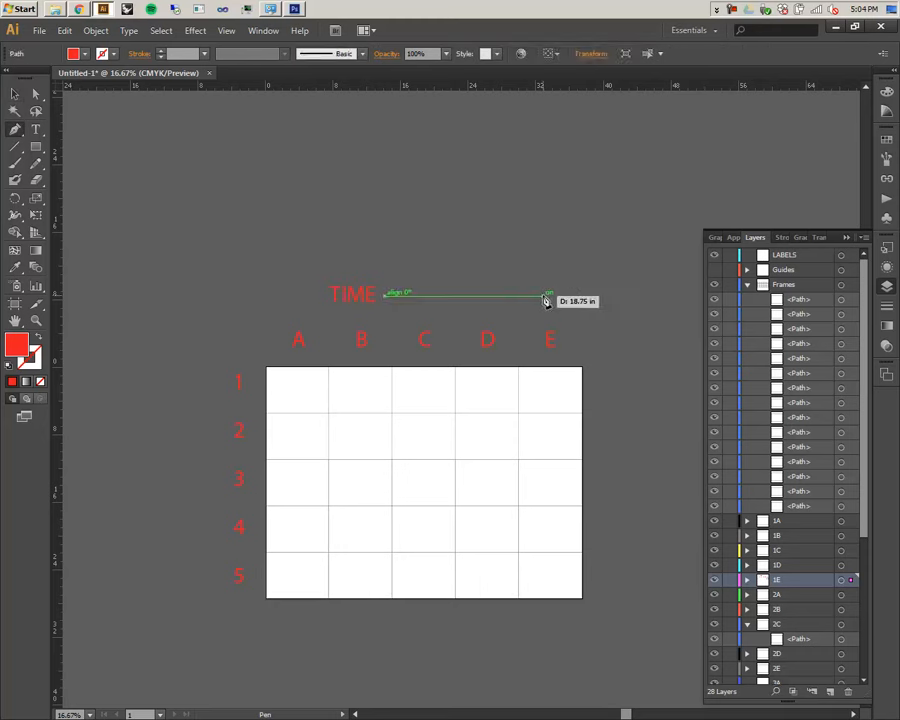
click(544, 297)
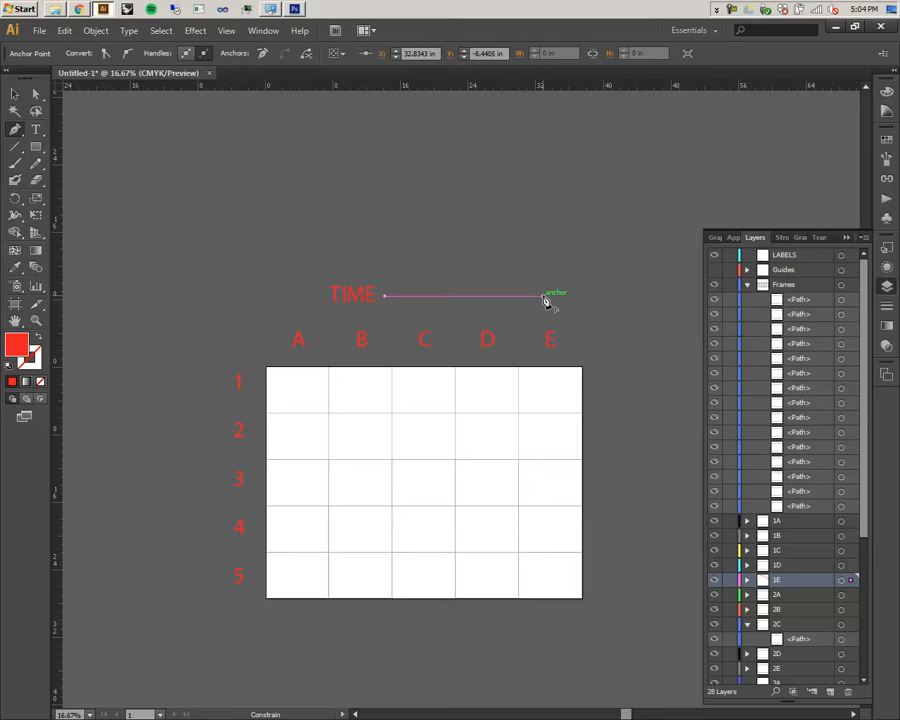
- Give the line beside TIME a 13 pt stroke with an open arrowhead at its start point
click(884, 310)
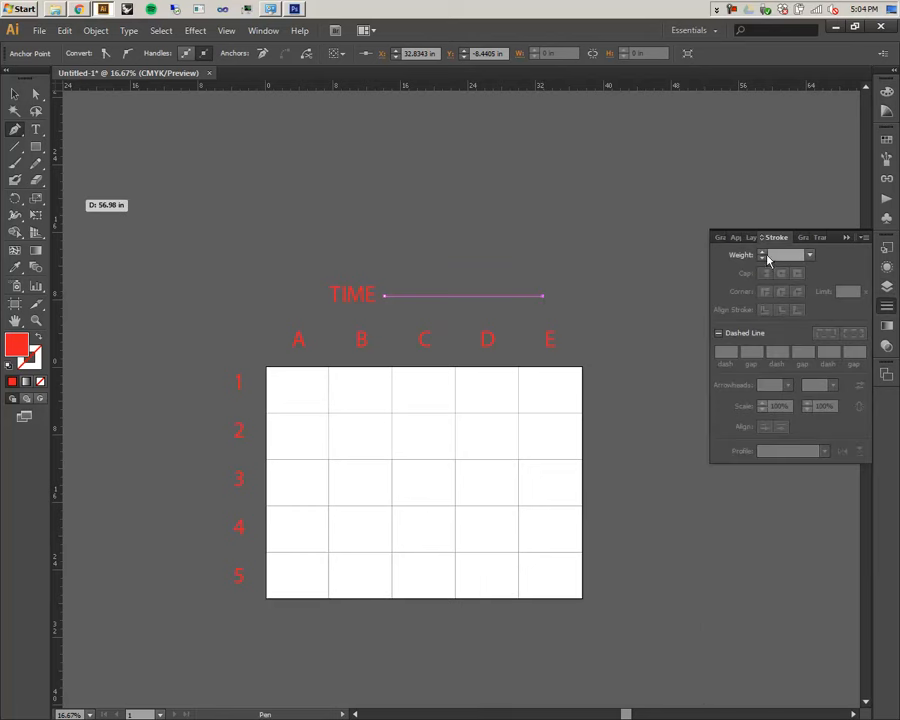
click(765, 255)
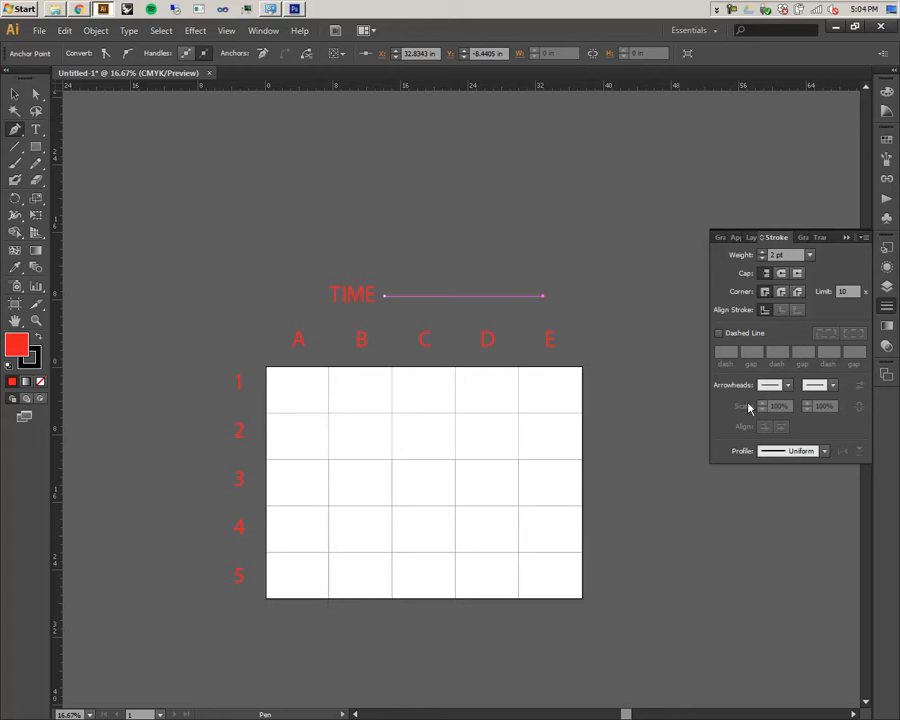
click(788, 386)
scroll(732, 505, down, 7)
scroll(735, 486, up, 5)
click(740, 518)
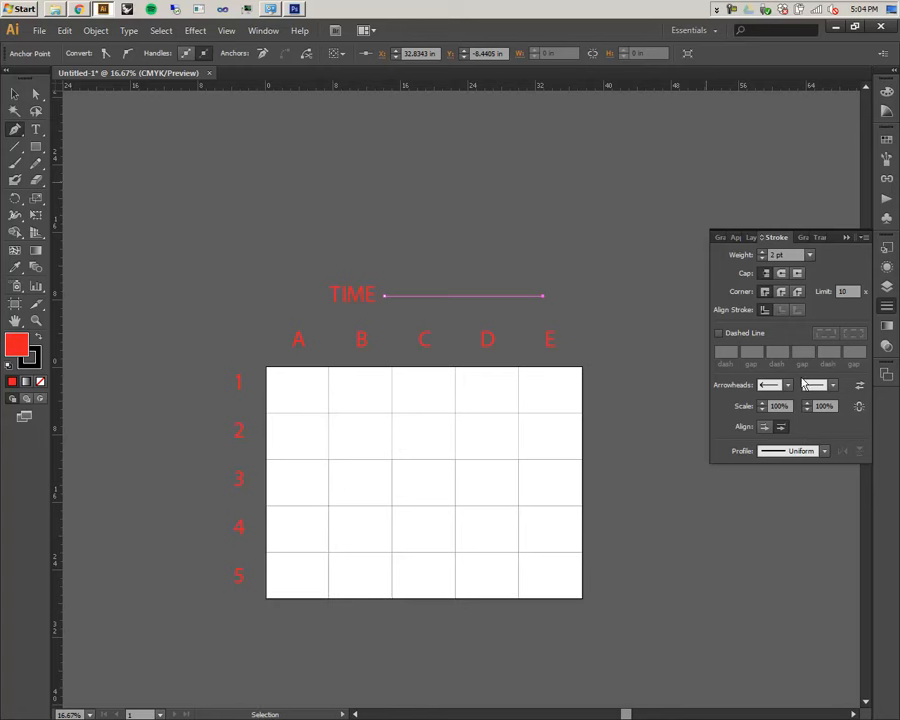
click(761, 257)
click(761, 257)
click(761, 257)
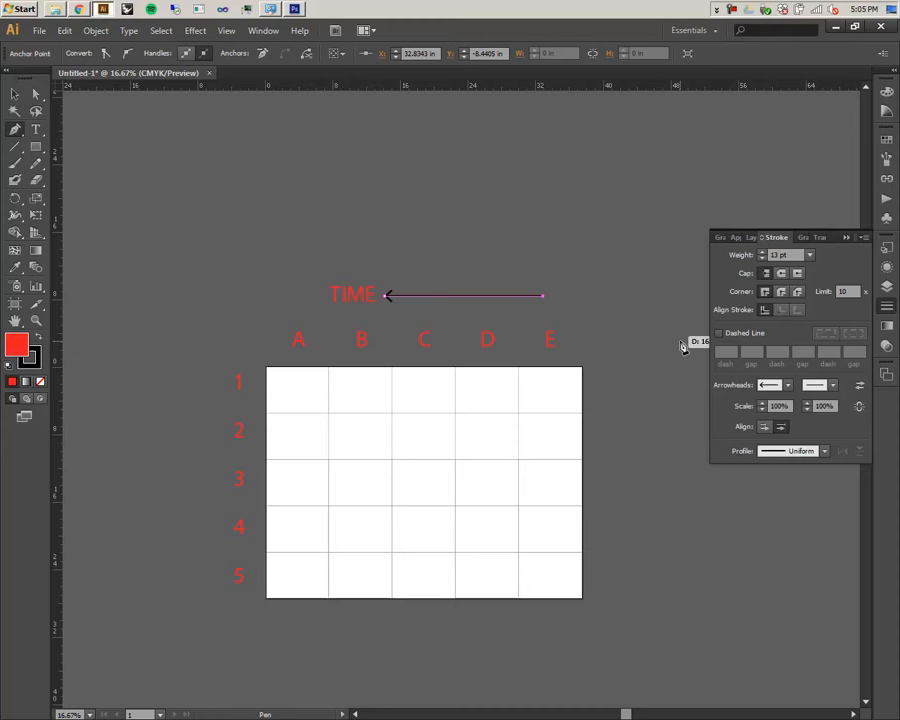
- Flip the TIME line's arrowhead to the column E end, swap its fill and stroke so the arrow is red, and deselect it
click(859, 385)
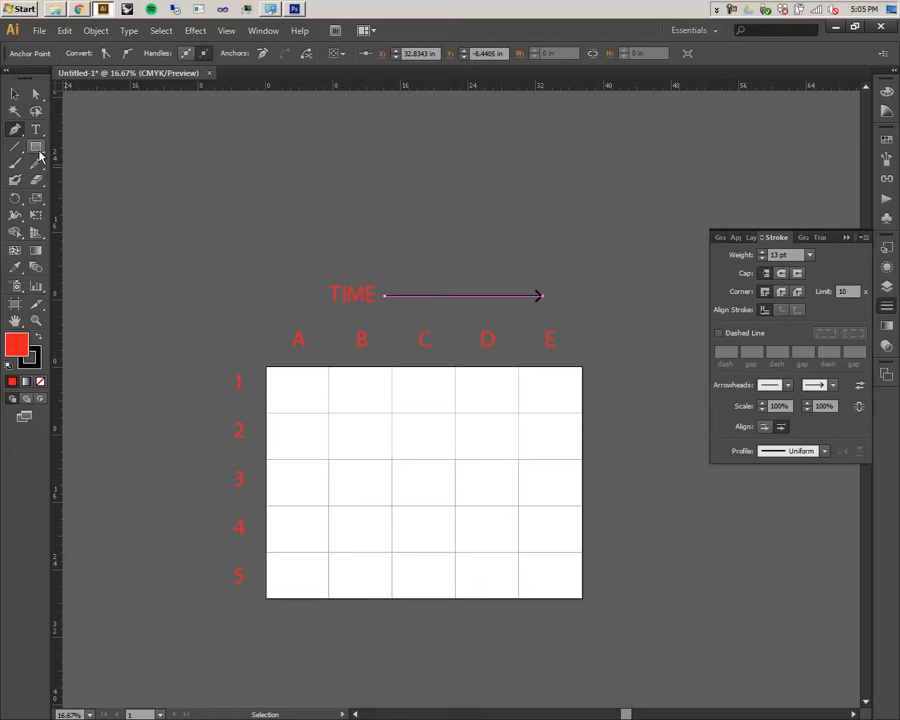
click(38, 337)
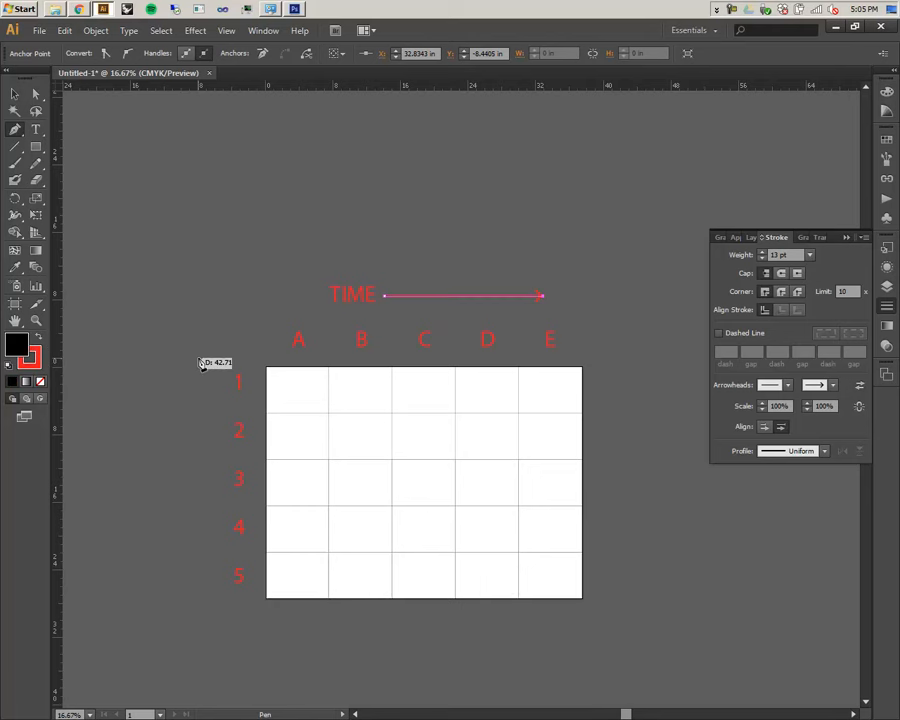
click(15, 93)
click(356, 232)
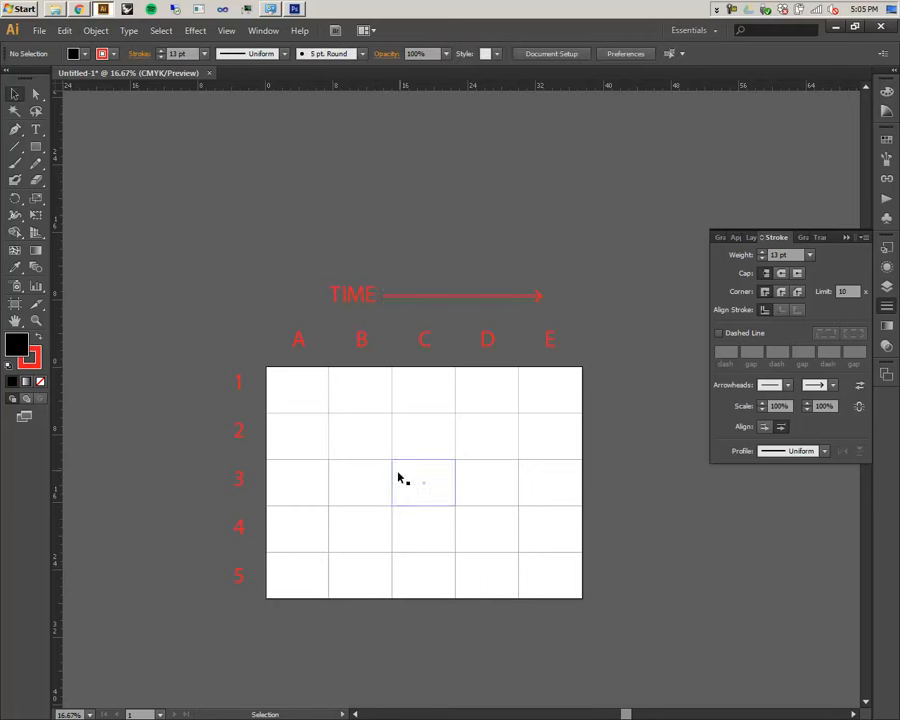
- Add the text POSITION beside the row labels with the Type tool
drag(160, 270, 192, 234)
drag(211, 244, 213, 246)
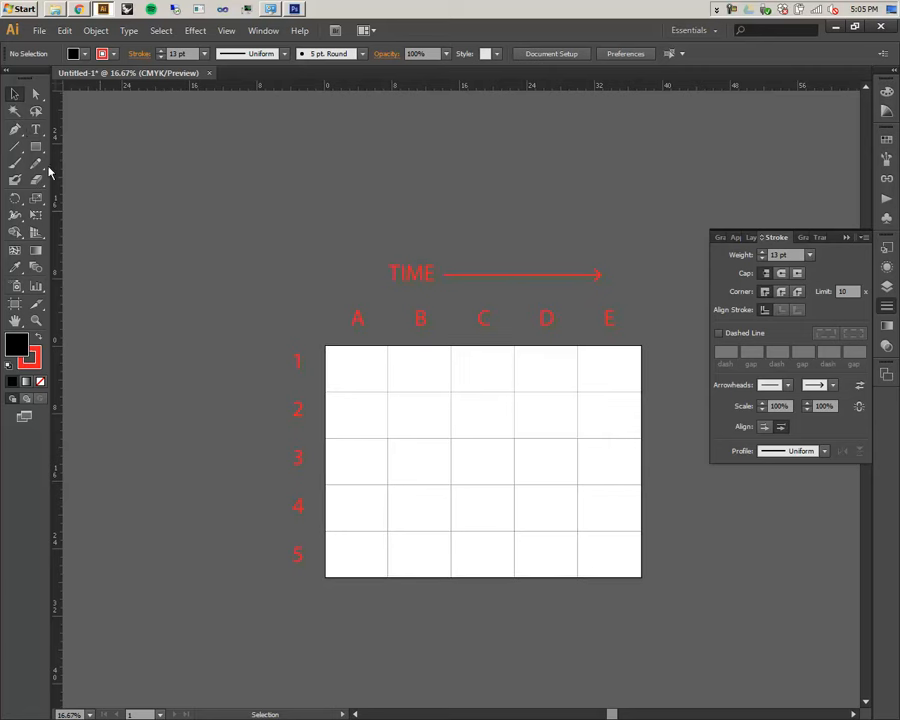
click(36, 129)
click(190, 451)
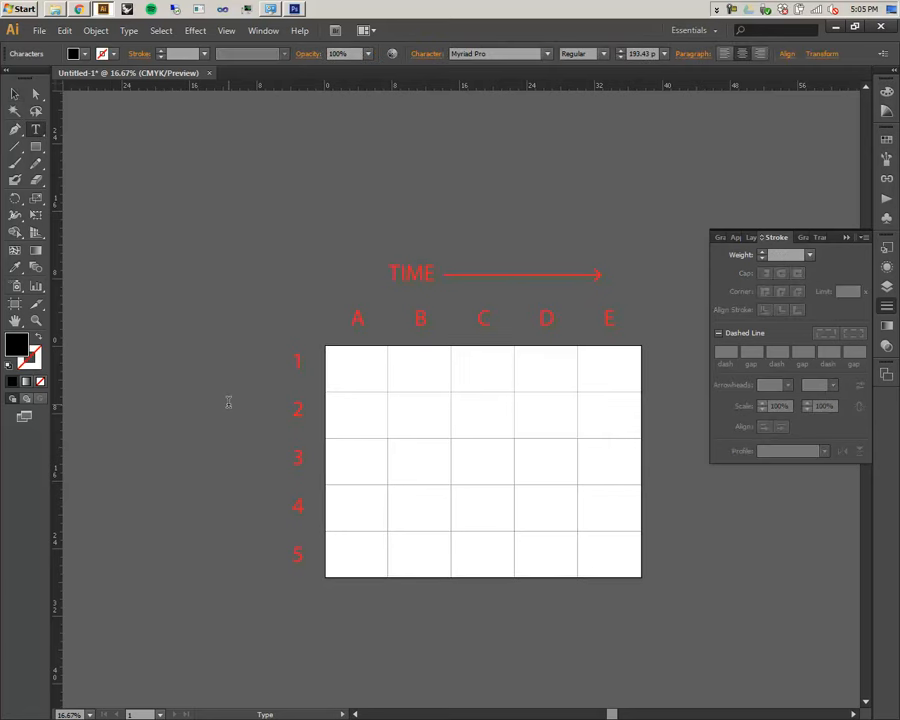
text(POSITION)
key(Escape)
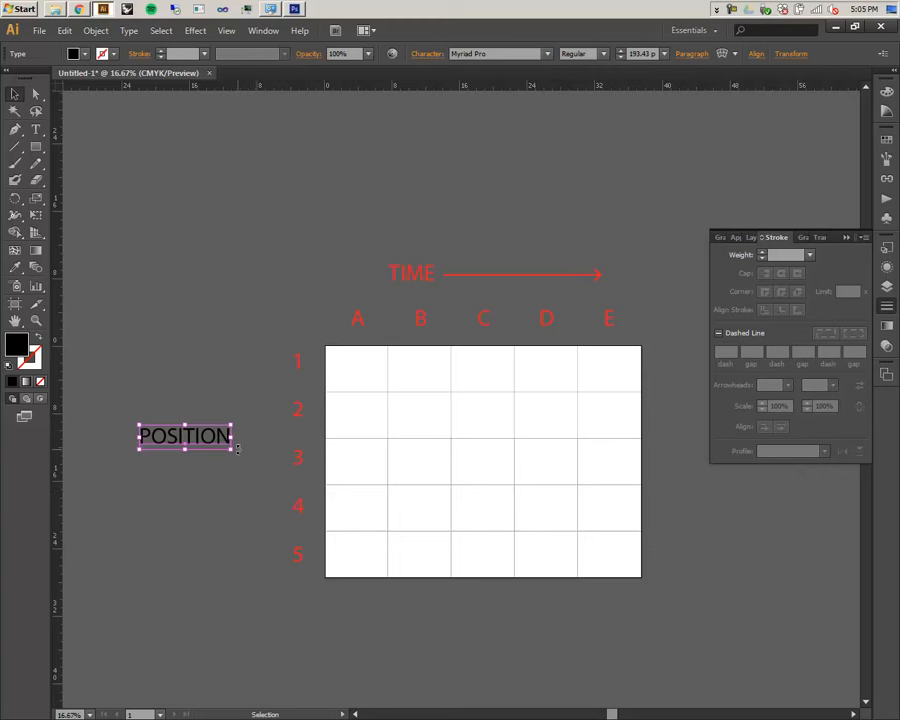
- Match the POSITION label's red color to the TIME label with the Eyedropper and deselect it
click(15, 267)
click(413, 265)
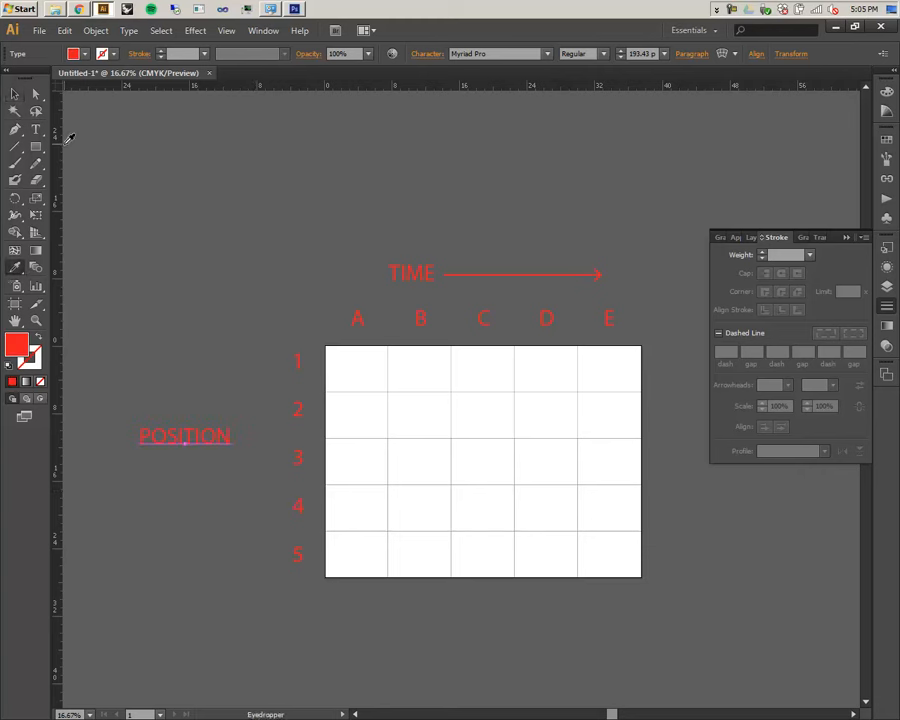
click(15, 93)
click(360, 150)
drag(465, 232, 432, 185)
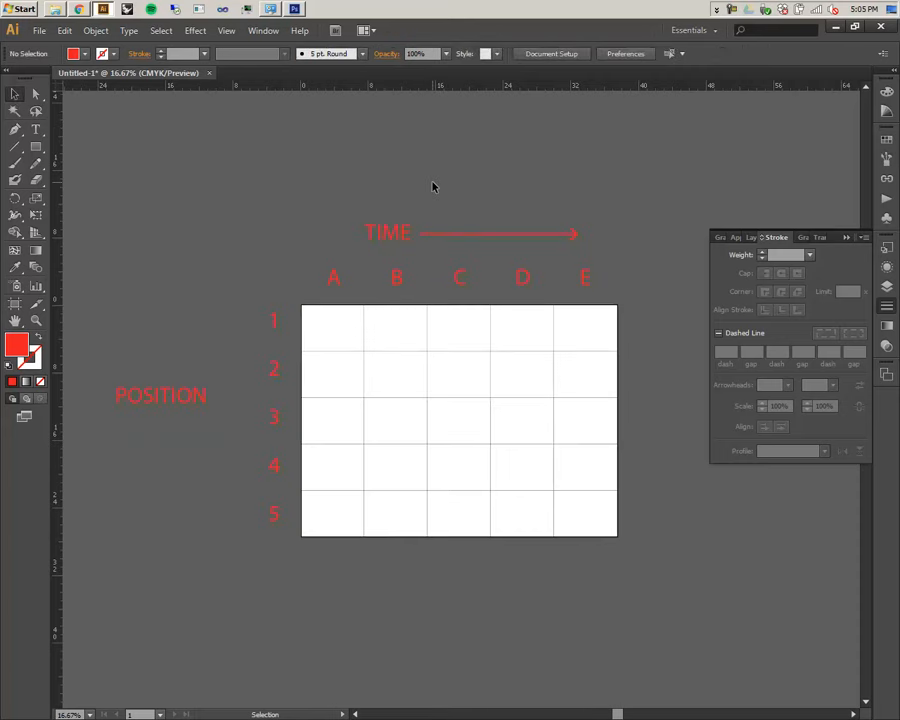
- Switch to Photoshop, discard the pending crop of DSCN1292 and return to the Move tool
key(alt+Tab)
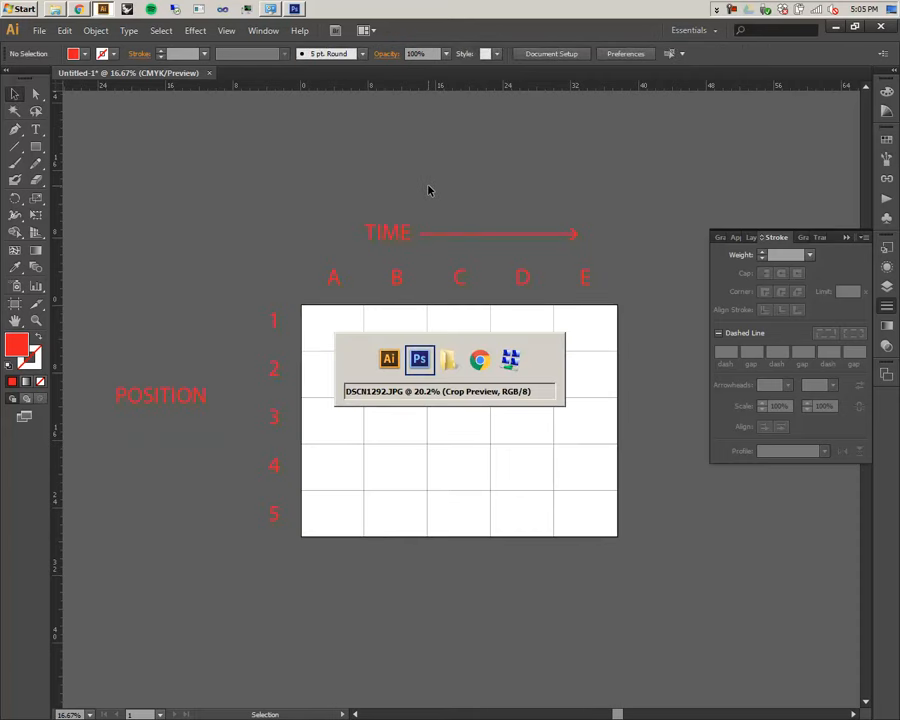
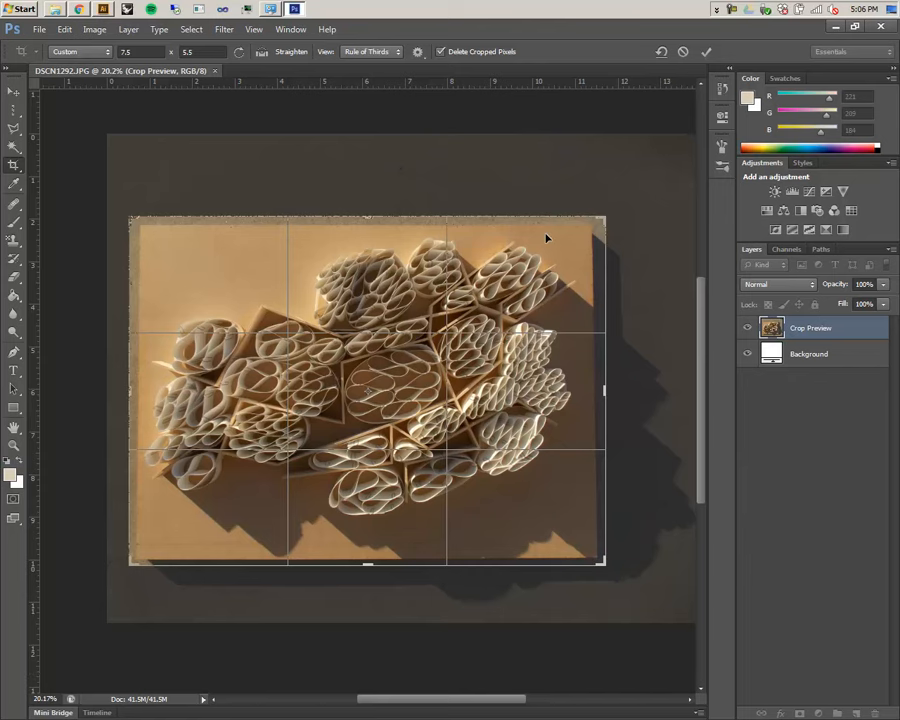
key(Return)
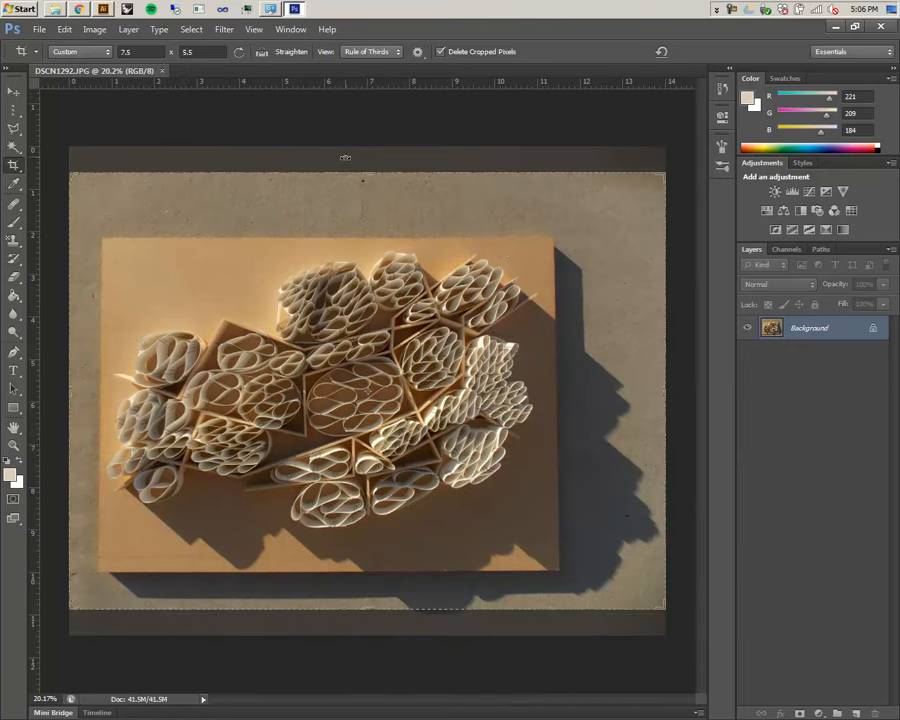
click(13, 91)
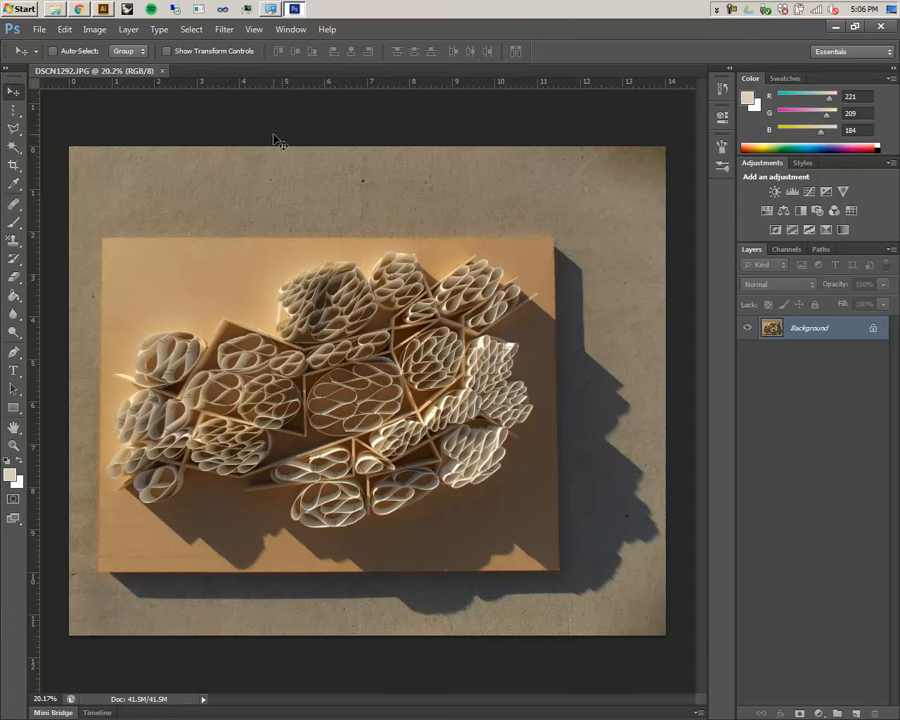
key(ctrl+minus)
key(ctrl+plus)
- Switch to File Explorer, go up to the Output folder and make a copy of the Better Photos folder there
click(56, 10)
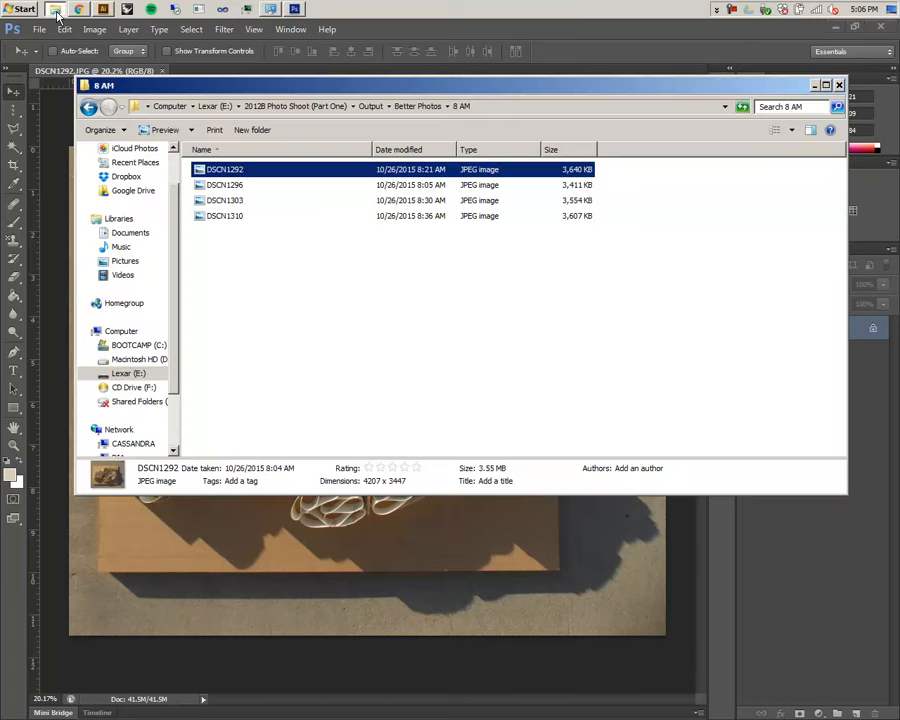
click(417, 106)
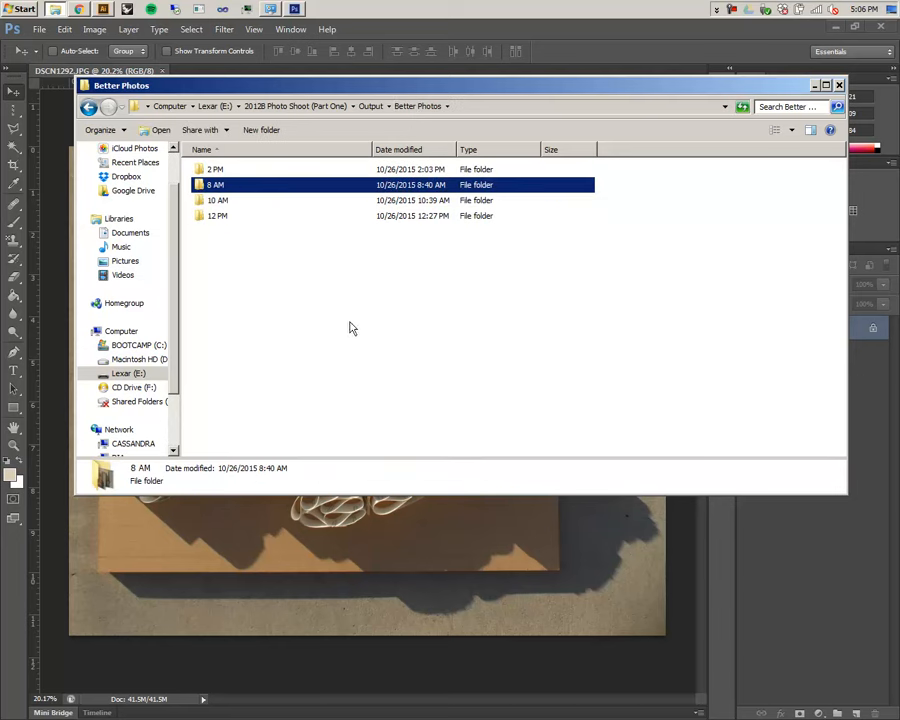
click(370, 106)
right_click(238, 236)
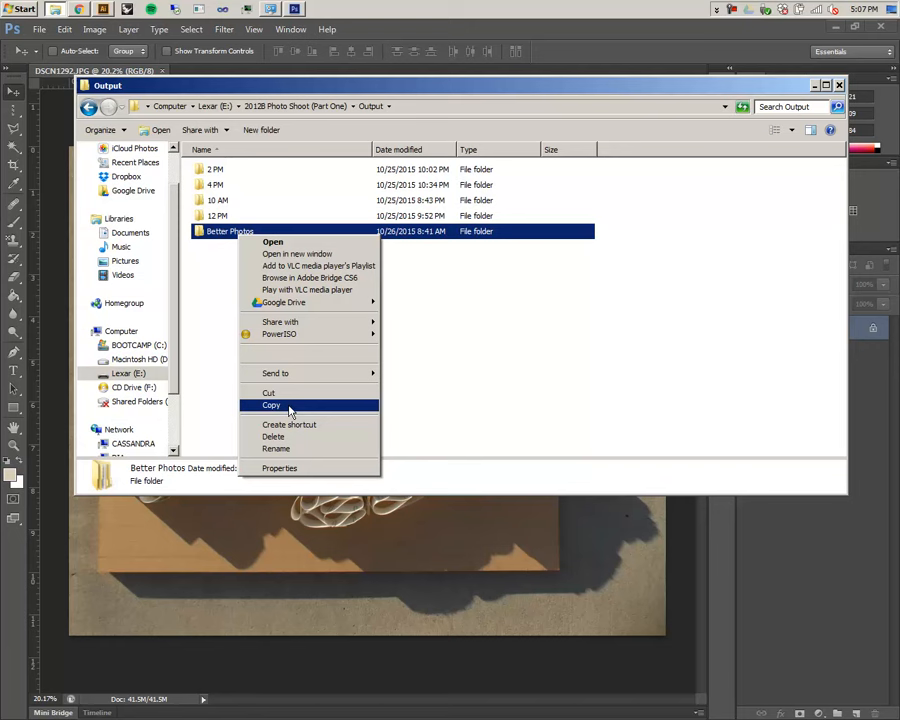
click(290, 406)
right_click(222, 276)
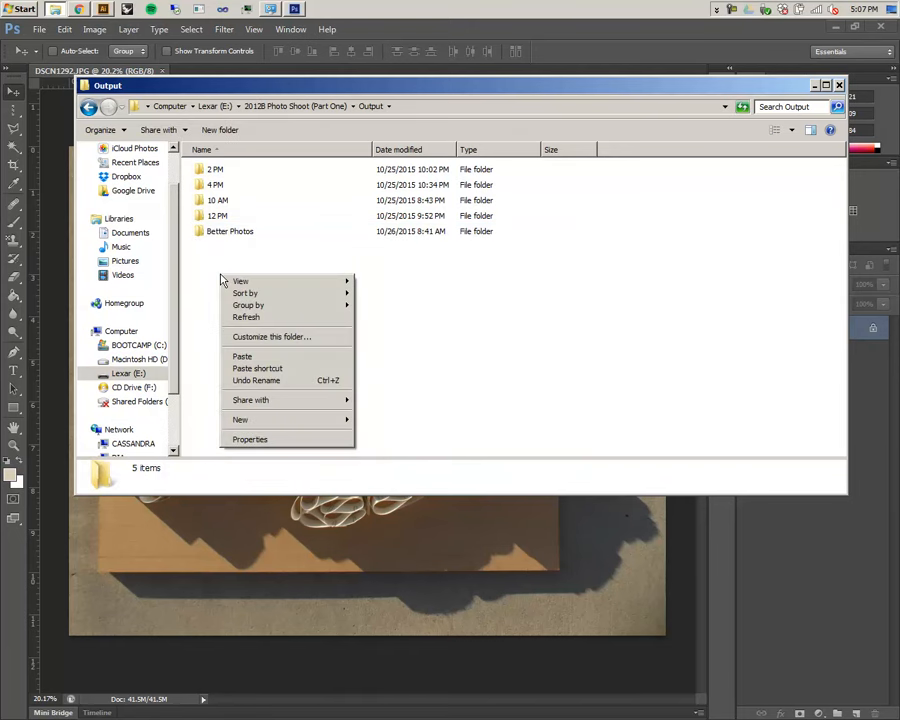
click(256, 356)
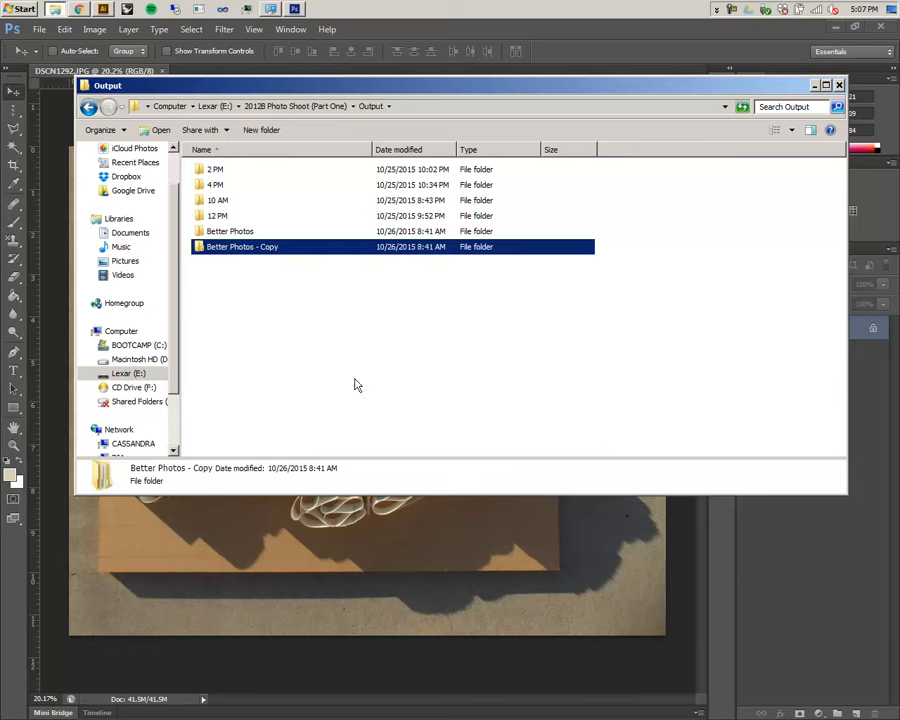
- Rename the copied folder as Better Photos - Black and White
right_click(221, 247)
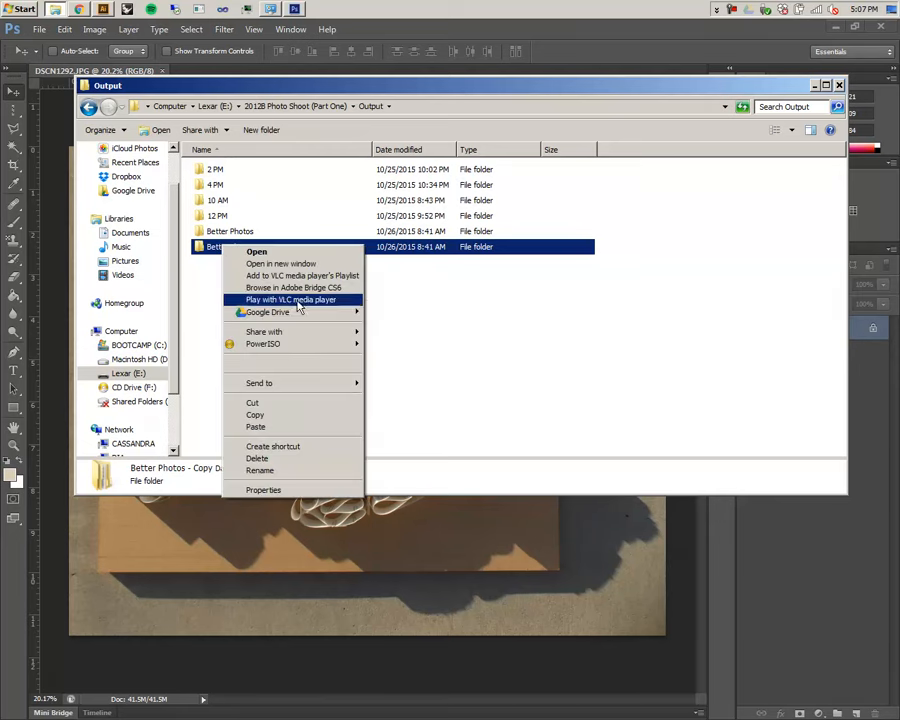
click(296, 470)
key(BackSpace)
key(BackSpace)
key(BackSpace)
key(BackSpace)
text(B)
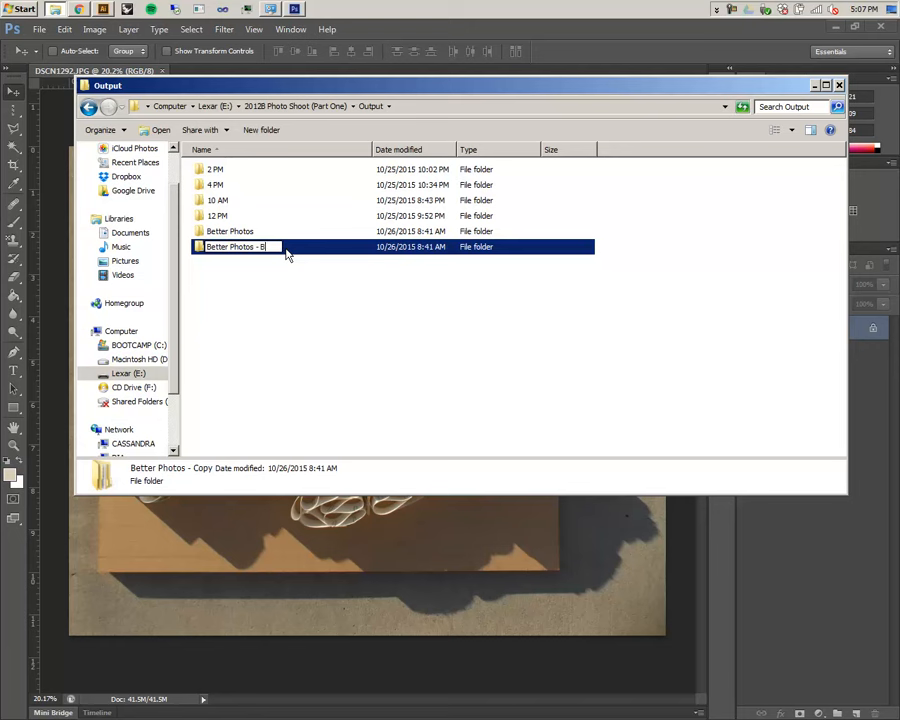
text(lack and White)
key(Return)
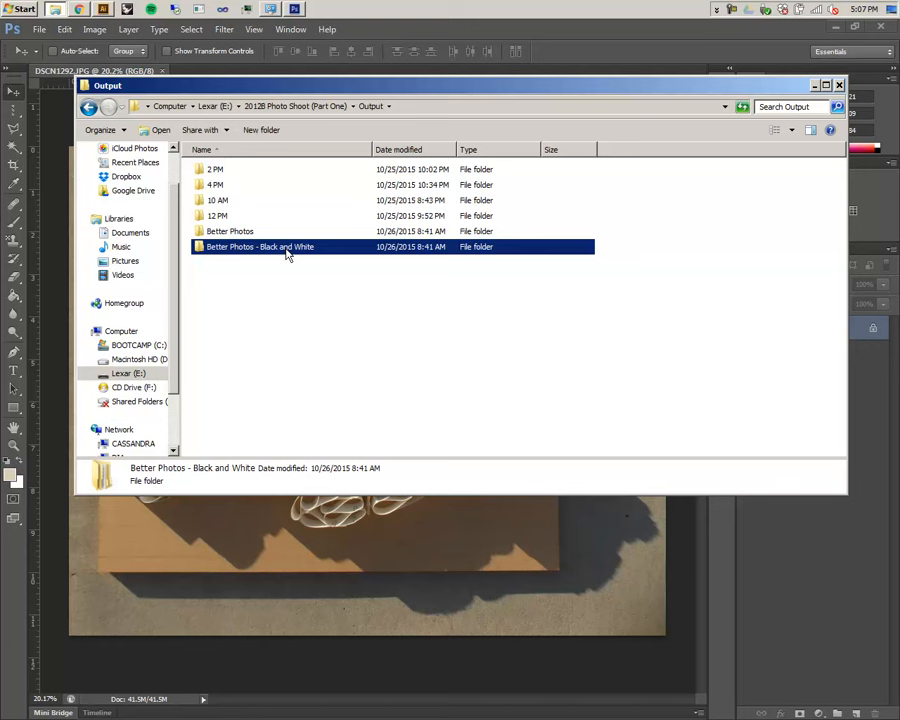
- Return to Photoshop and close the DSCN1292 photo
click(588, 58)
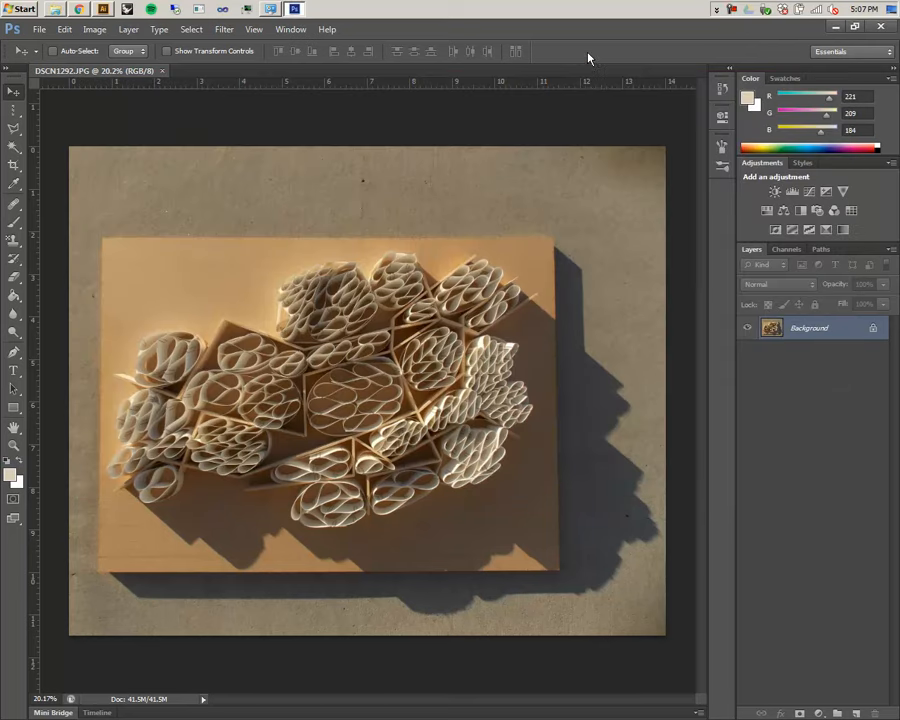
click(162, 72)
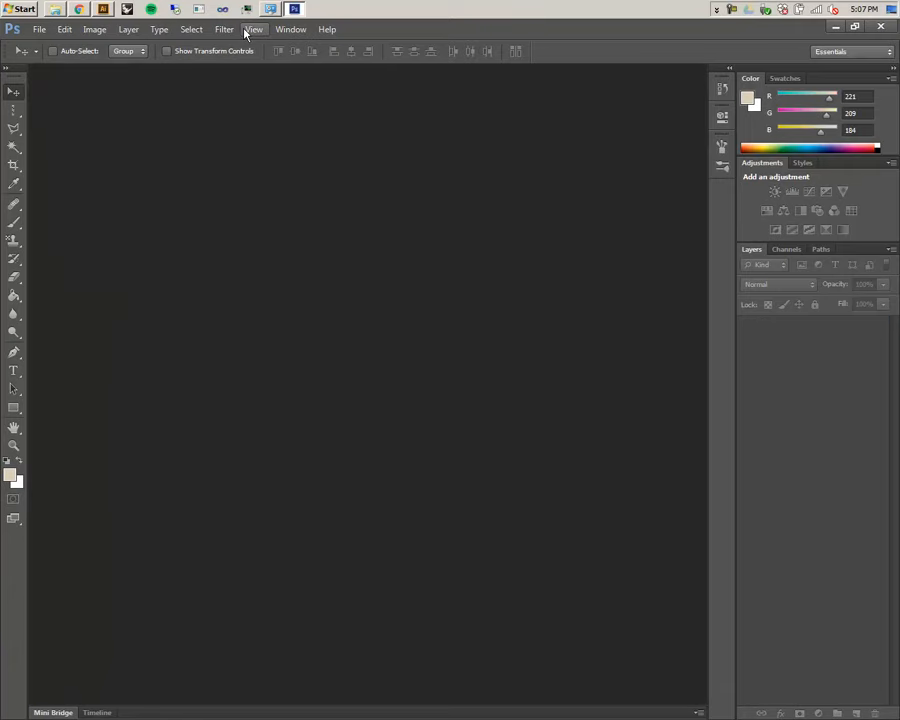
click(40, 30)
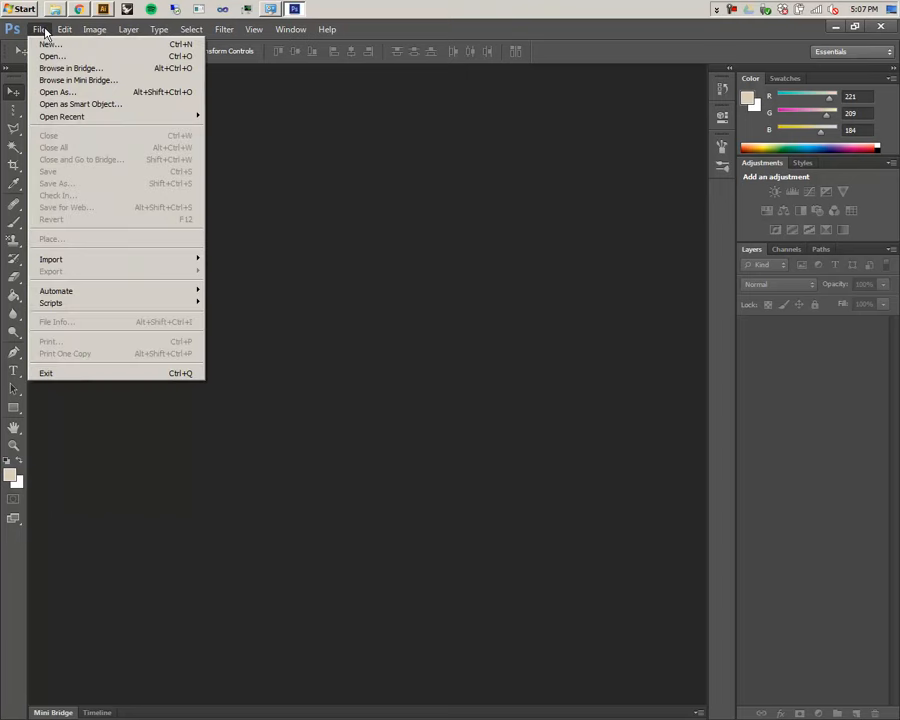
mouse_move(82, 294)
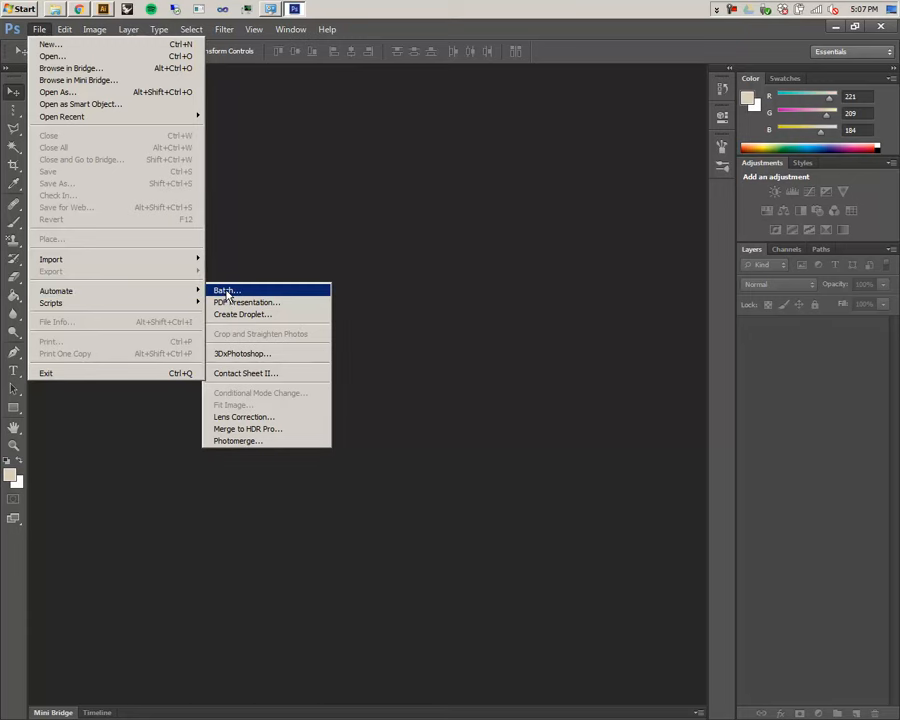
click(226, 291)
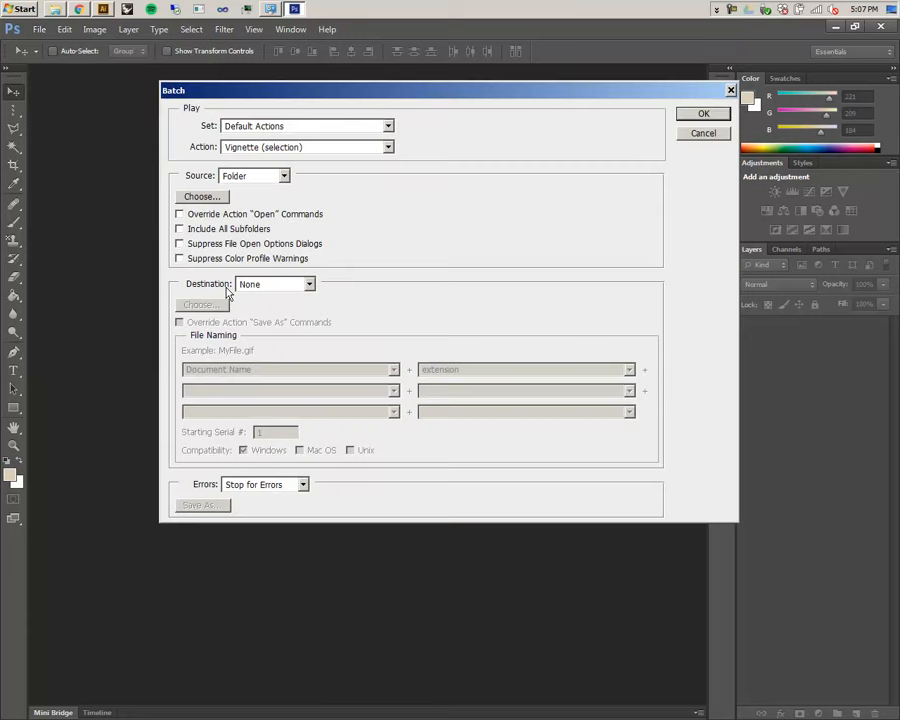
click(389, 147)
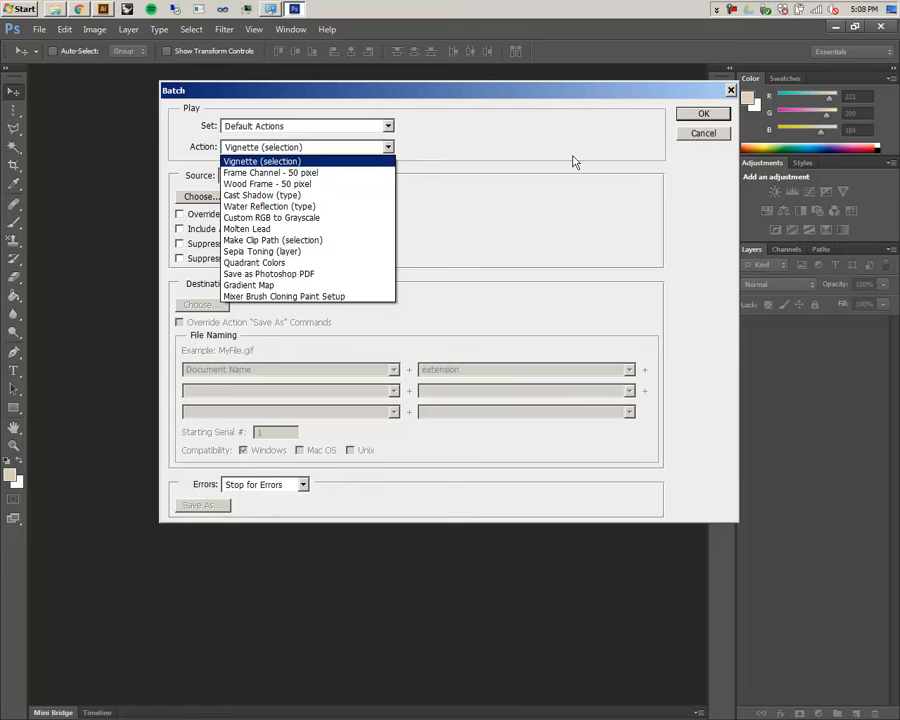
click(613, 210)
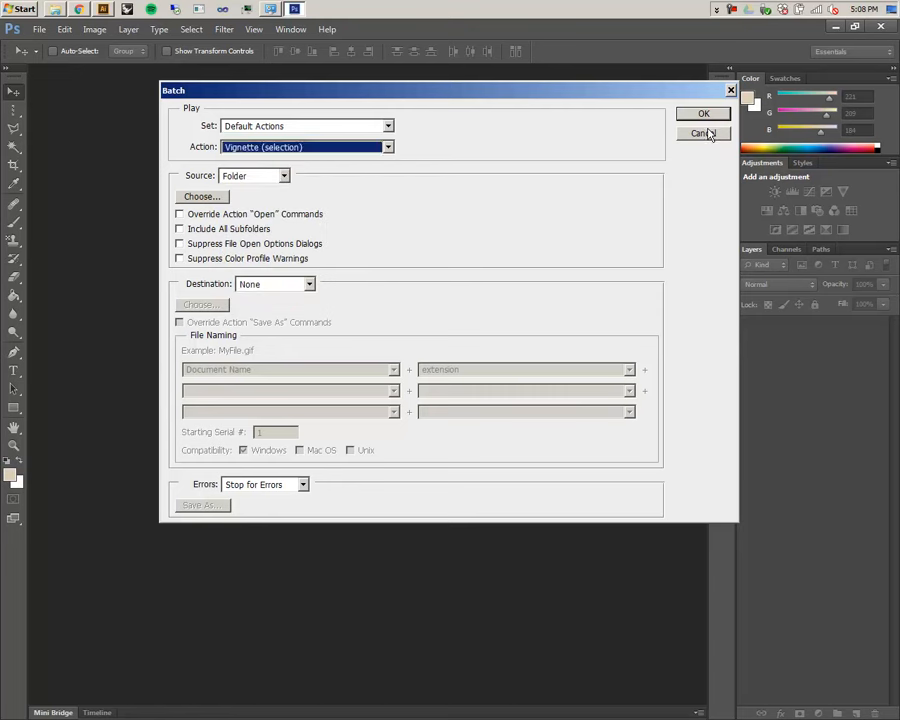
click(701, 132)
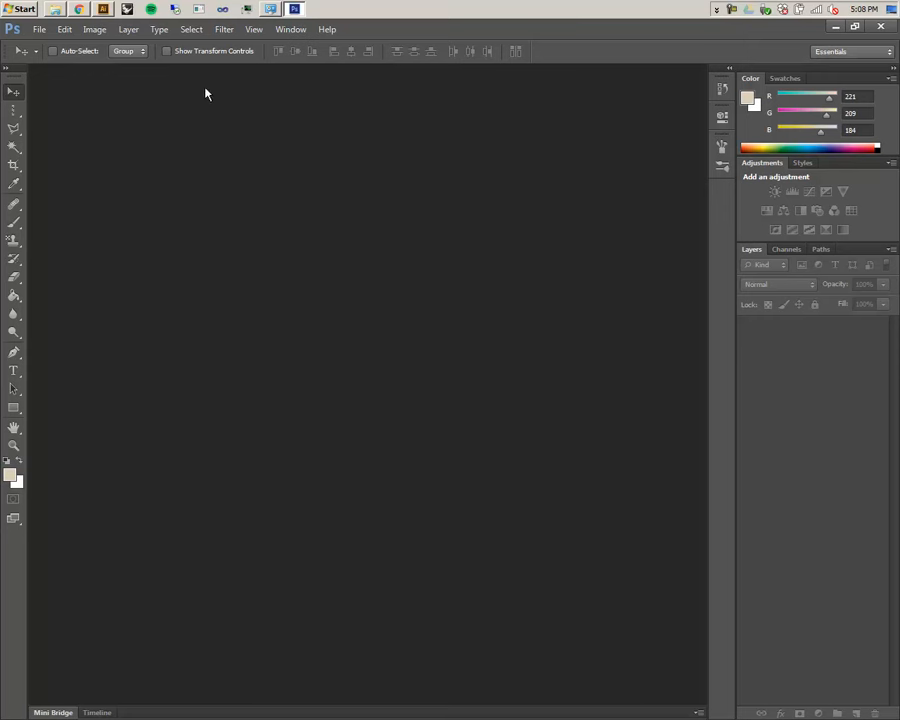
- Start a Batch automation with the Custom RGB to Grayscale action from the Default Actions set
click(40, 31)
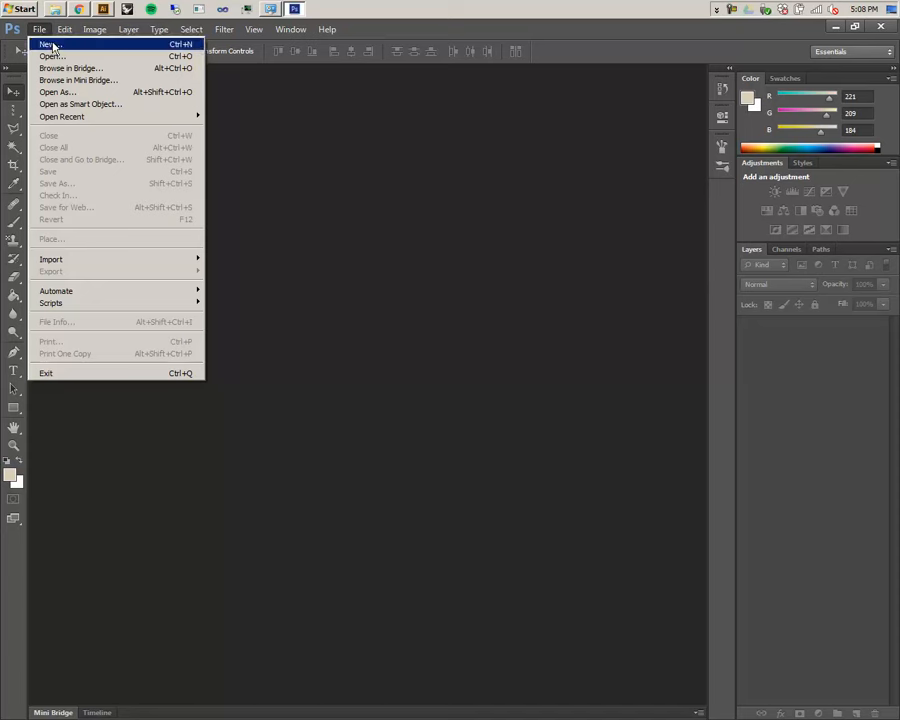
mouse_move(121, 297)
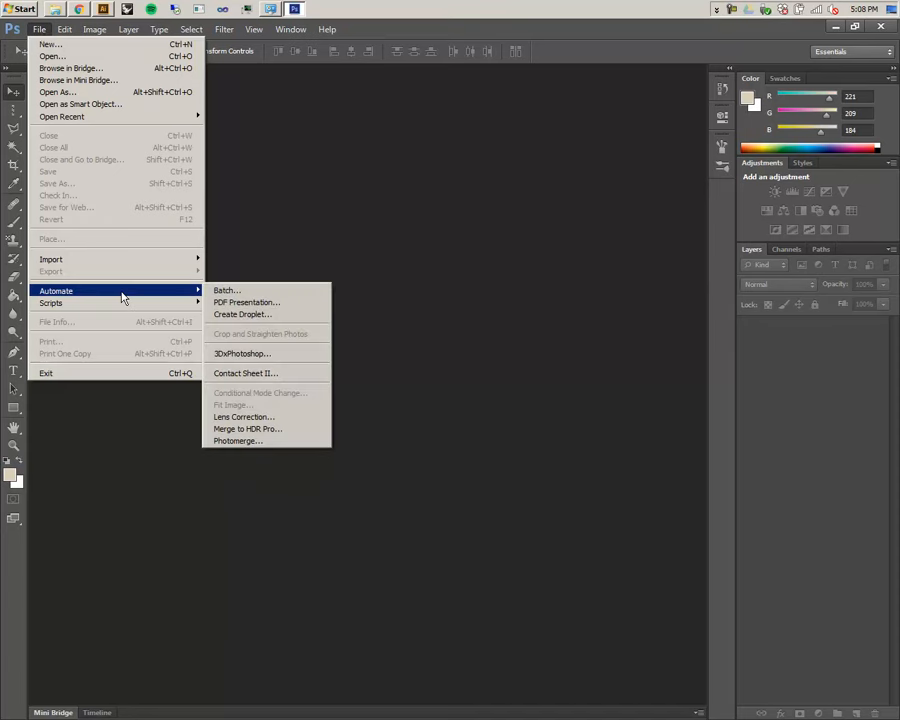
click(279, 292)
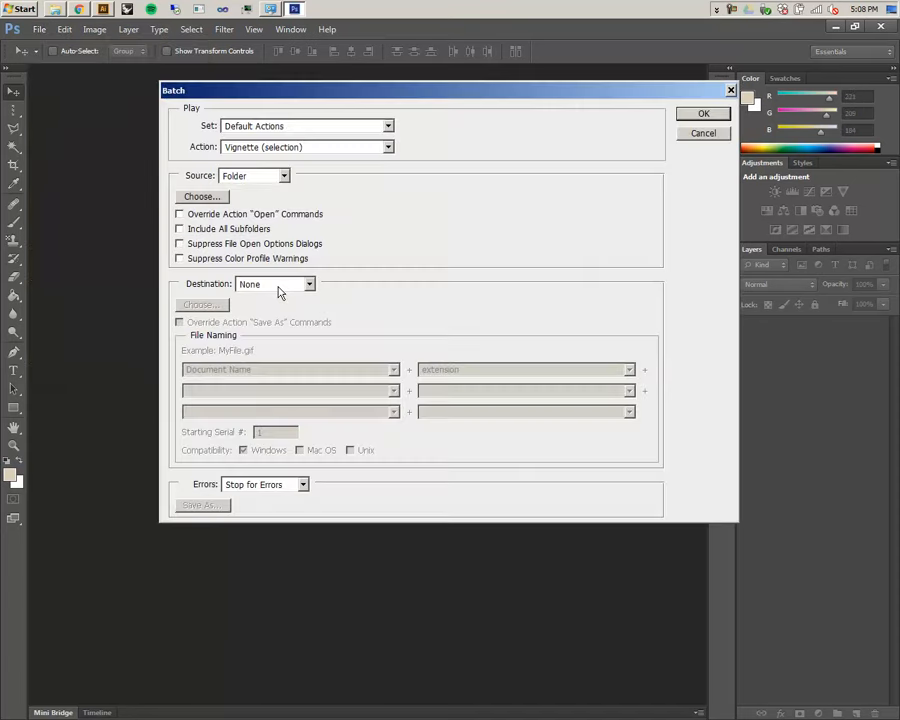
drag(263, 94, 141, 96)
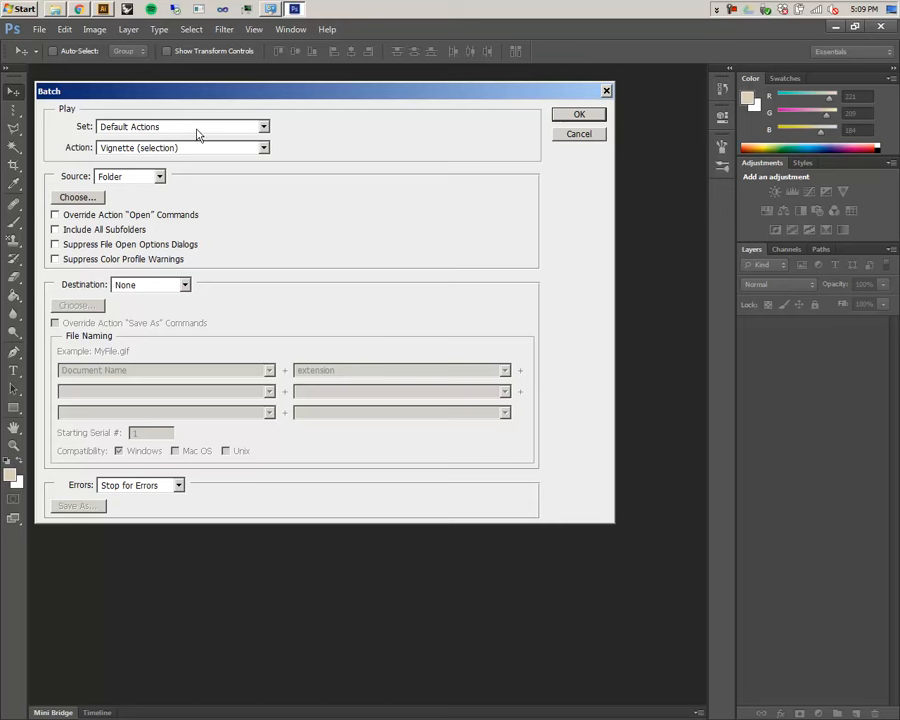
click(264, 148)
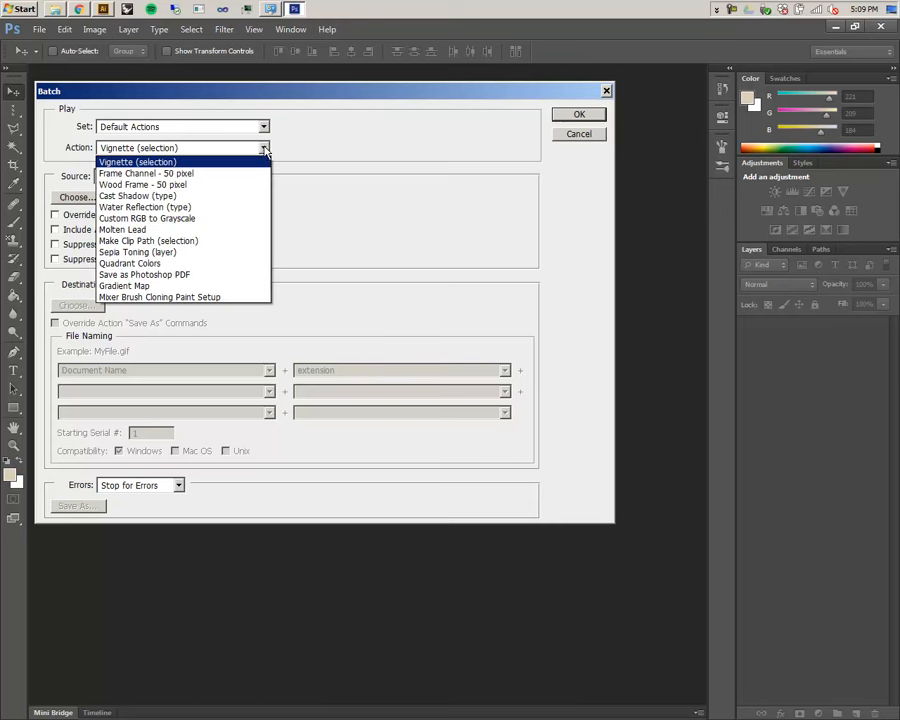
click(226, 225)
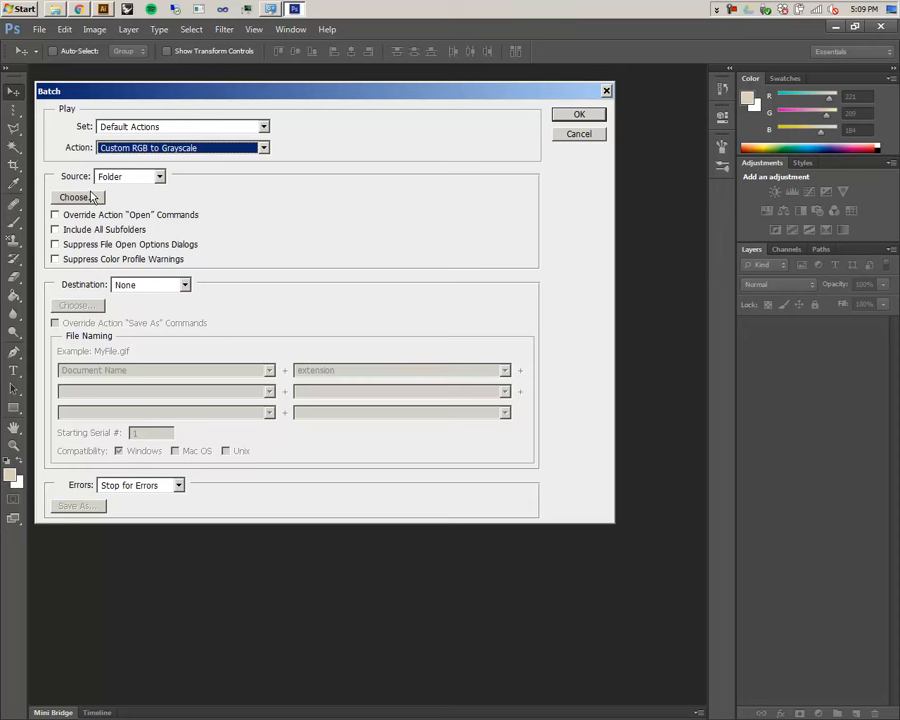
- Keep Folder as the batch source, include all subfolders, and suppress file open options dialogs and color profile warnings
click(159, 177)
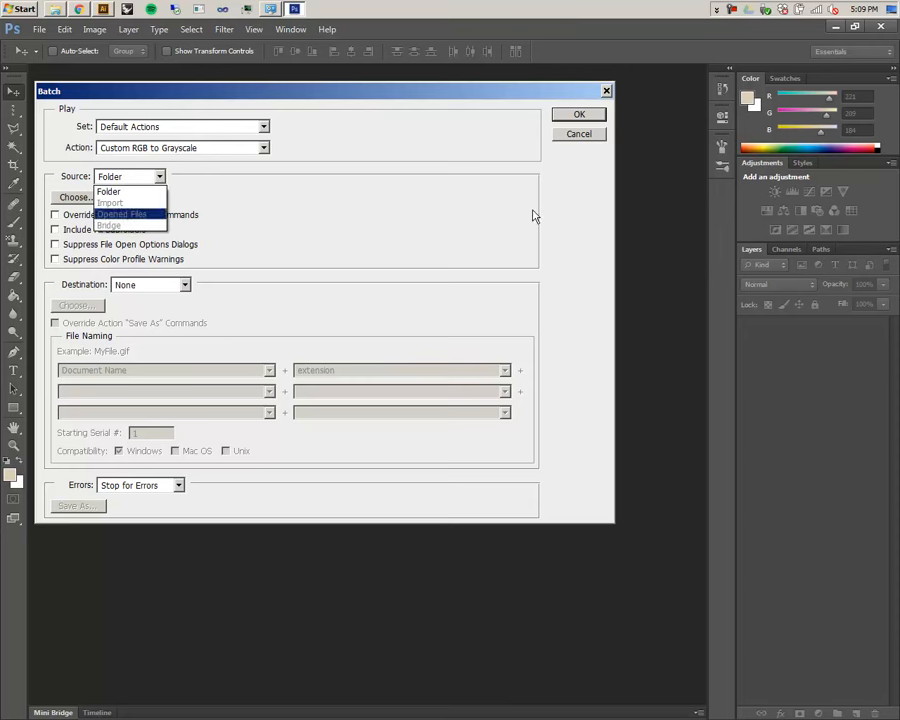
click(280, 193)
click(160, 178)
click(234, 229)
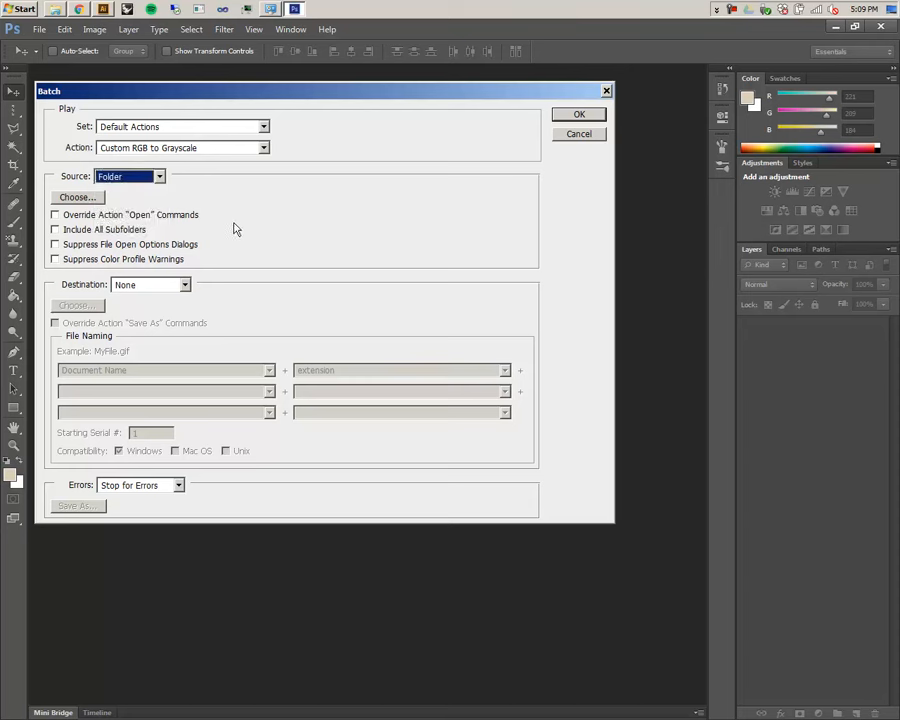
click(56, 232)
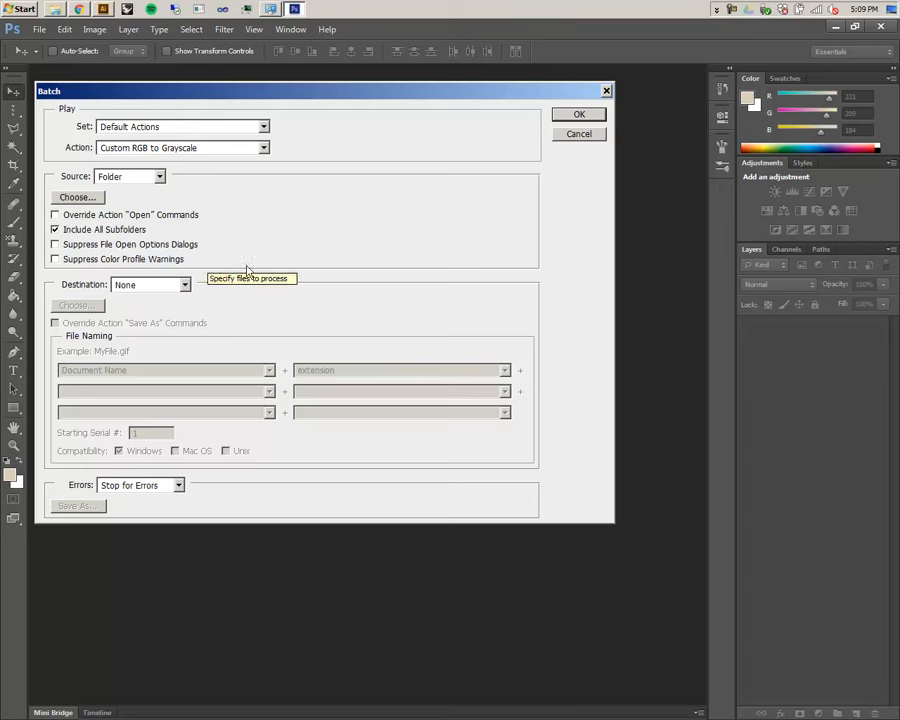
click(55, 244)
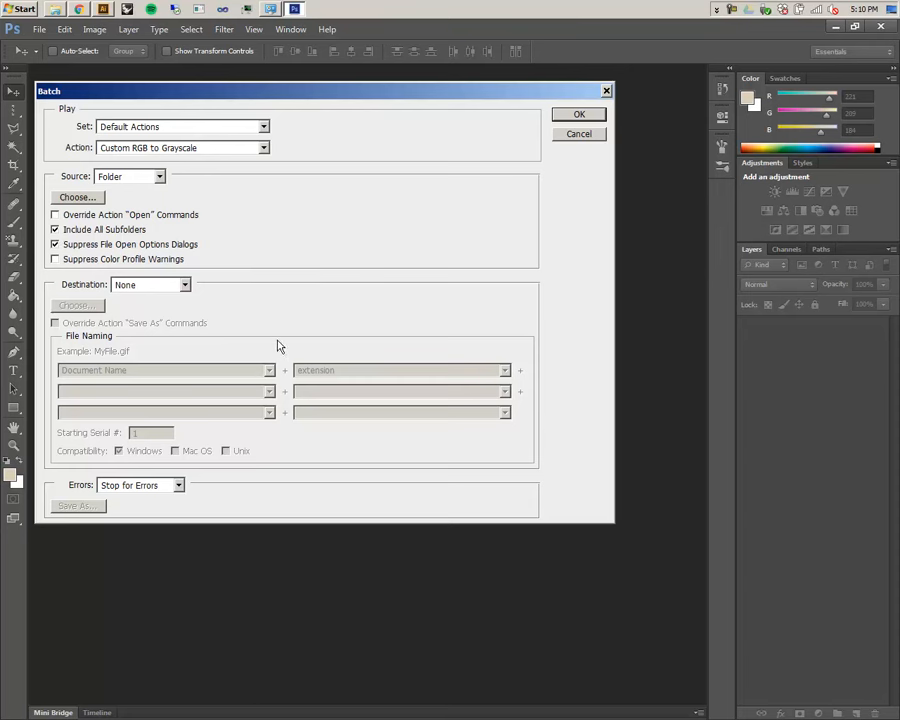
click(56, 259)
- Set the batch destination to Save and Close
click(185, 287)
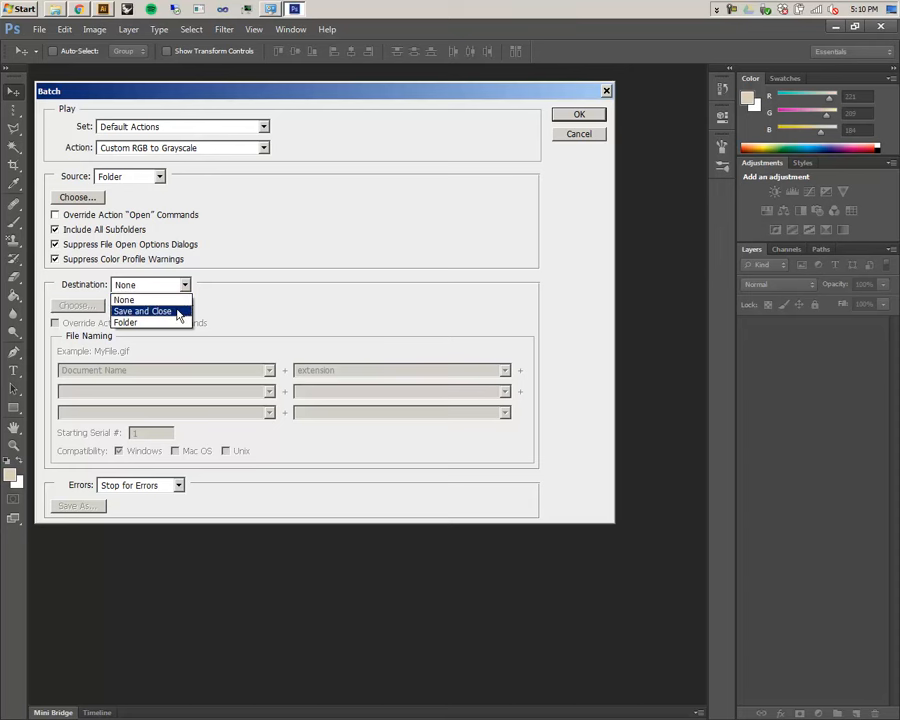
click(230, 272)
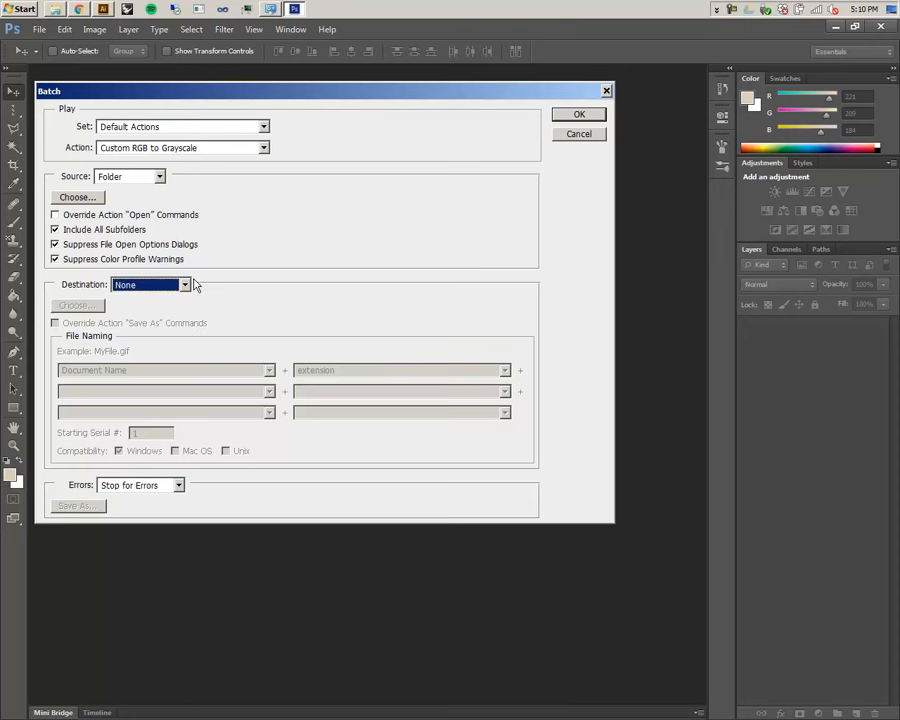
click(185, 285)
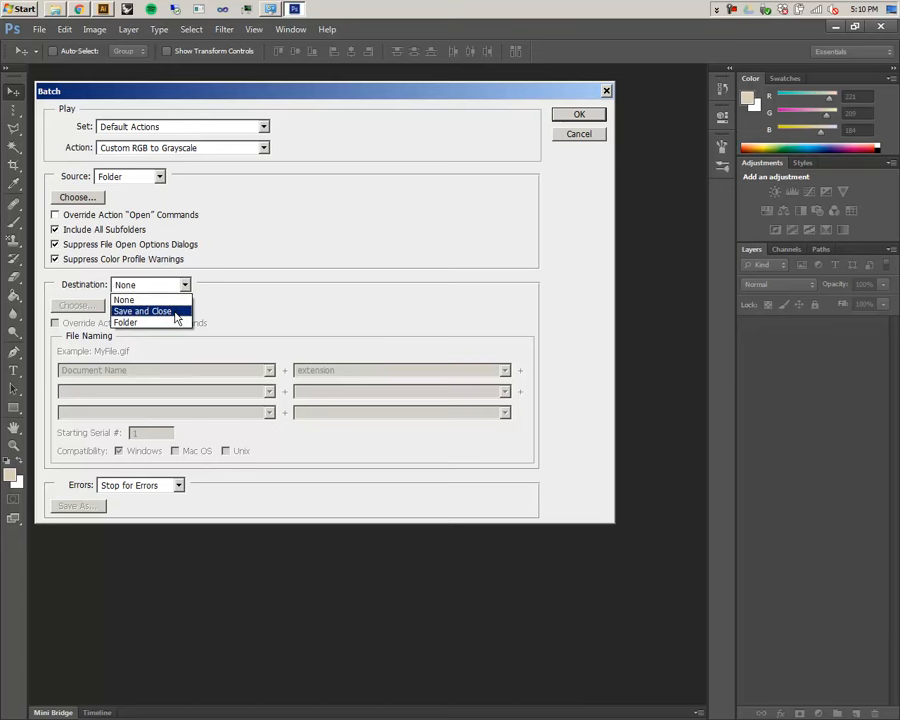
click(176, 312)
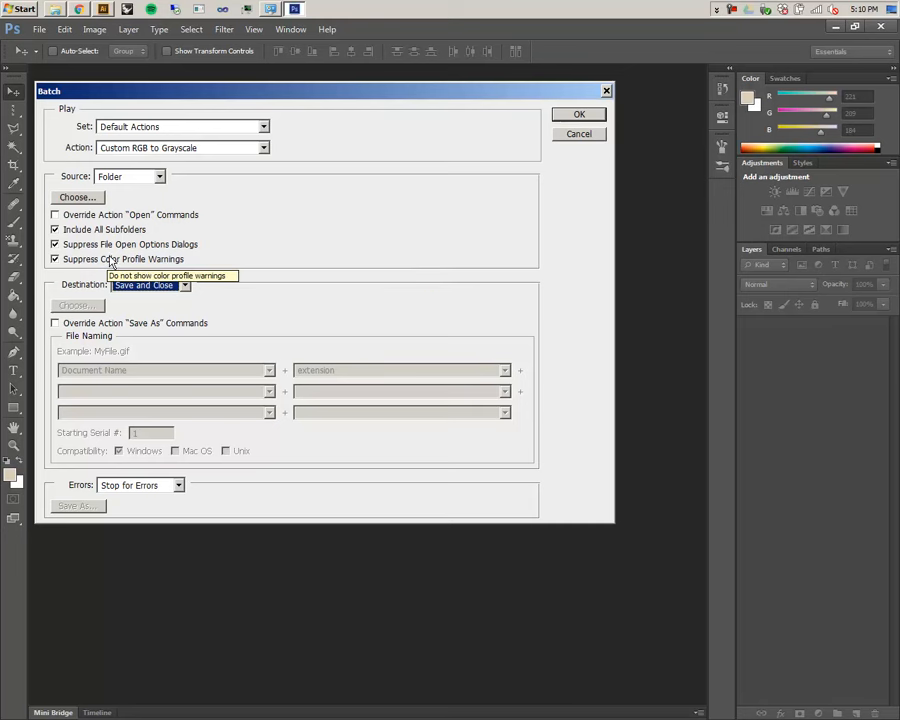
- Choose the Better Photos - Black and White folder in 2012B Photo Shoot (Part One)\Output on the Lexar drive as the batch source
click(75, 198)
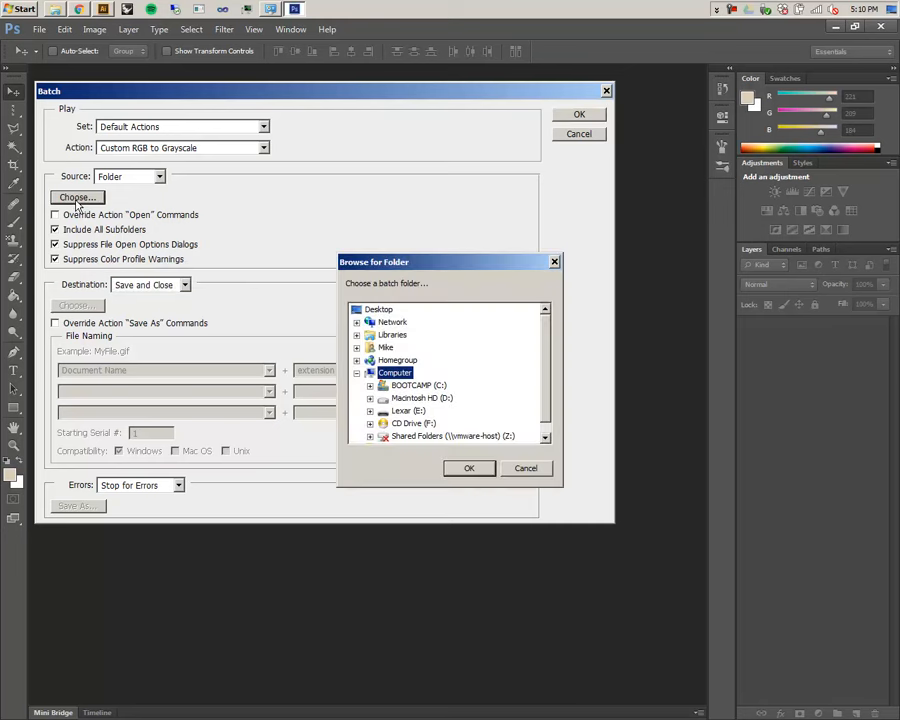
scroll(542, 385, down, 1)
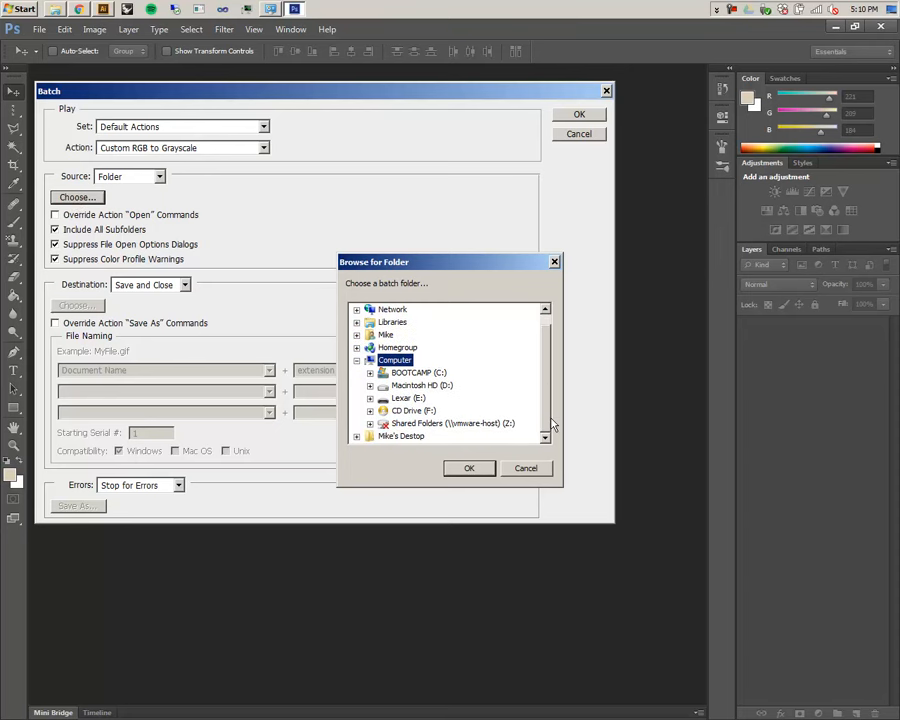
key(Down)
key(Down)
key(Down)
key(Right)
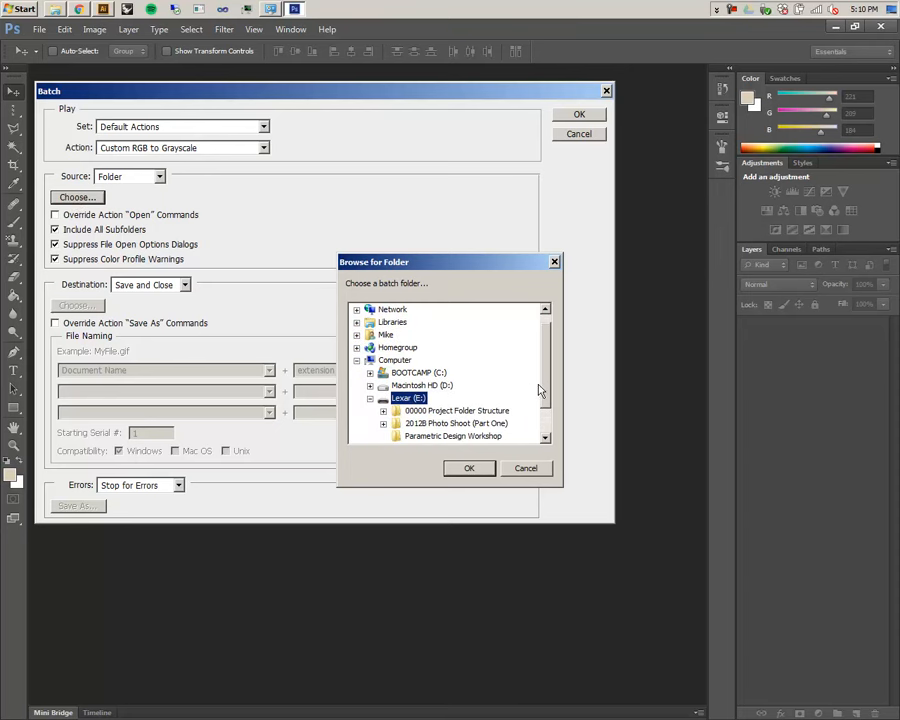
scroll(540, 390, down, 1)
click(383, 385)
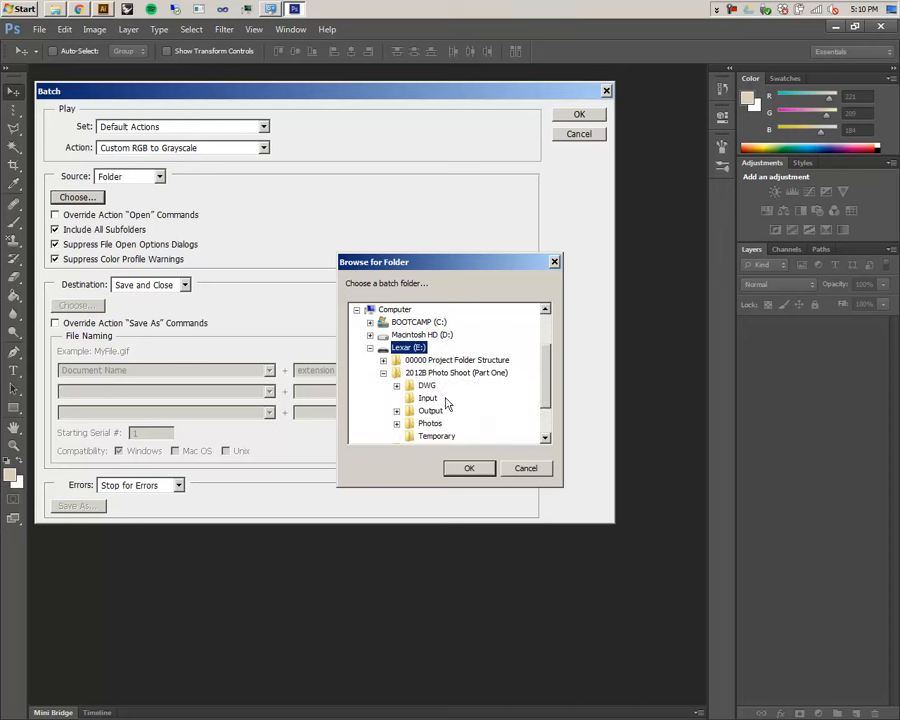
scroll(408, 385, down, 2)
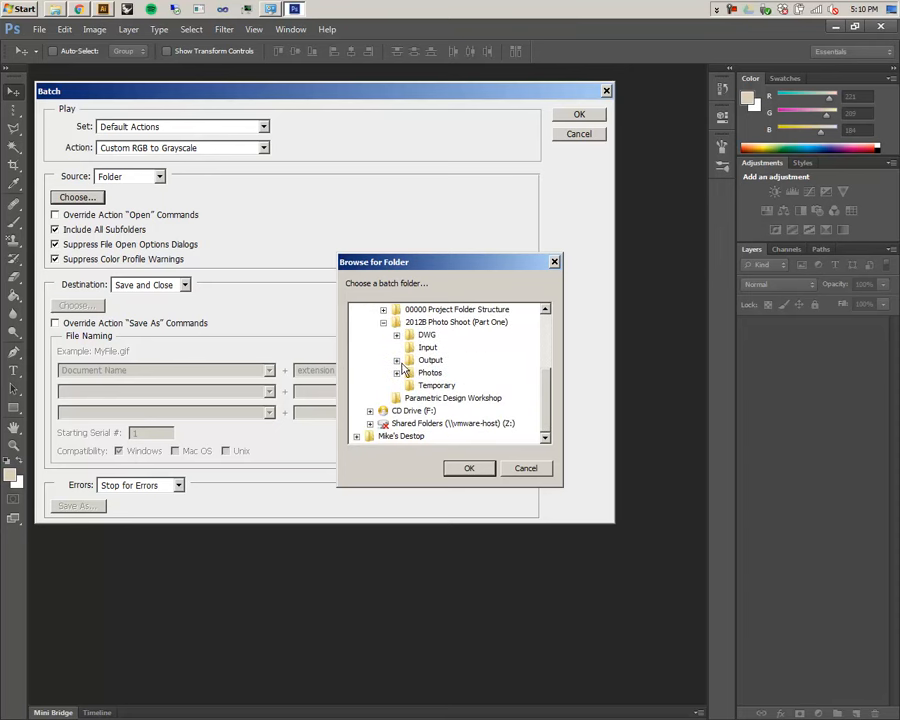
click(398, 361)
scroll(408, 372, down, 2)
click(492, 350)
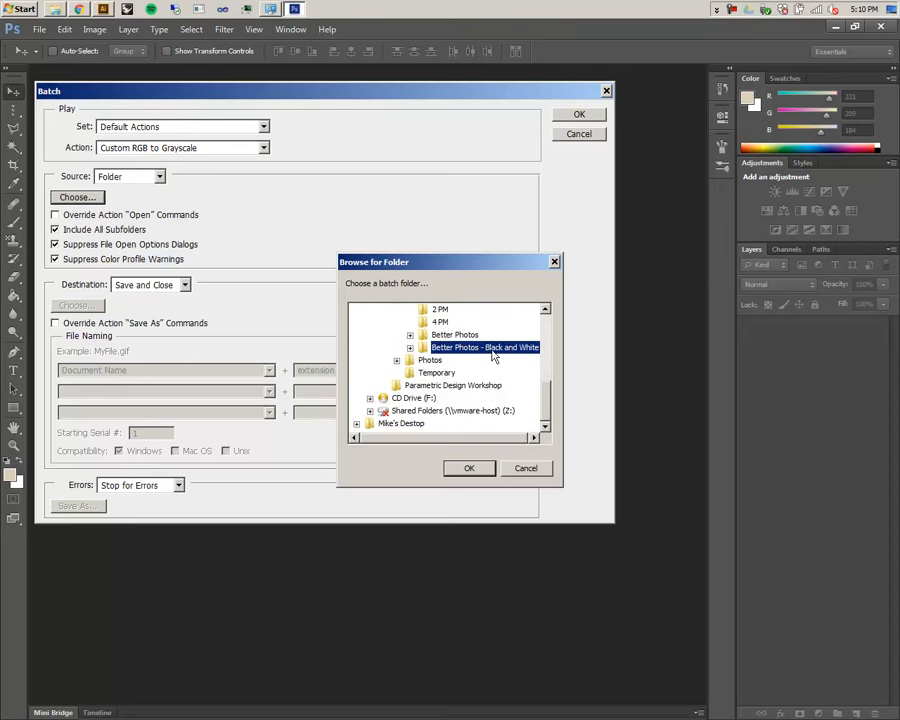
click(476, 469)
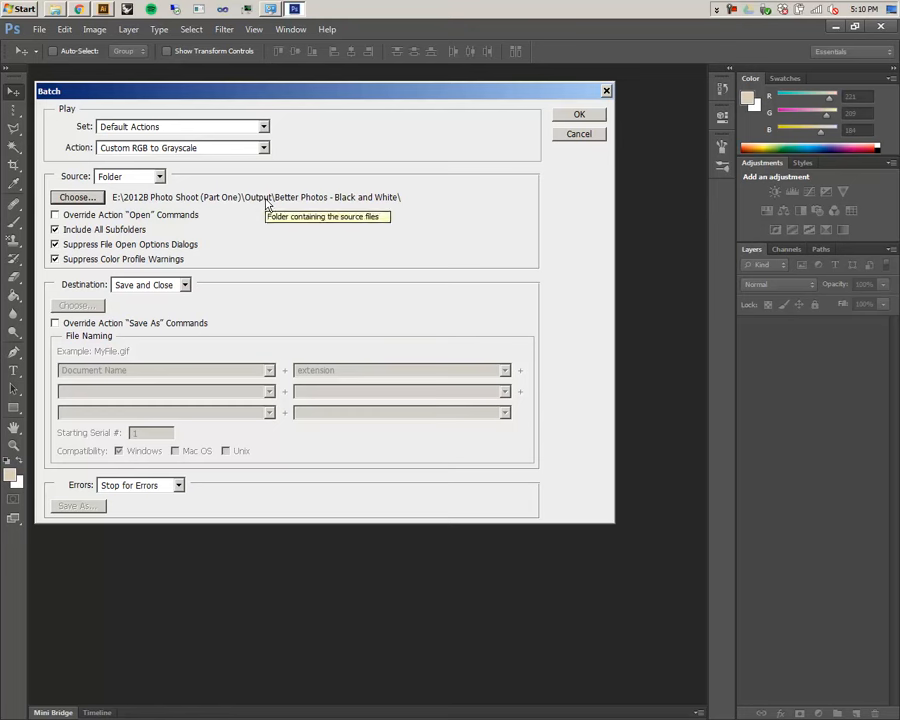
- Run the batch, accepting the monochrome Channel Mixer settings and saving DSCN1316, DSCN1320 and DSCN1329 as JPEGs at quality 12
click(591, 117)
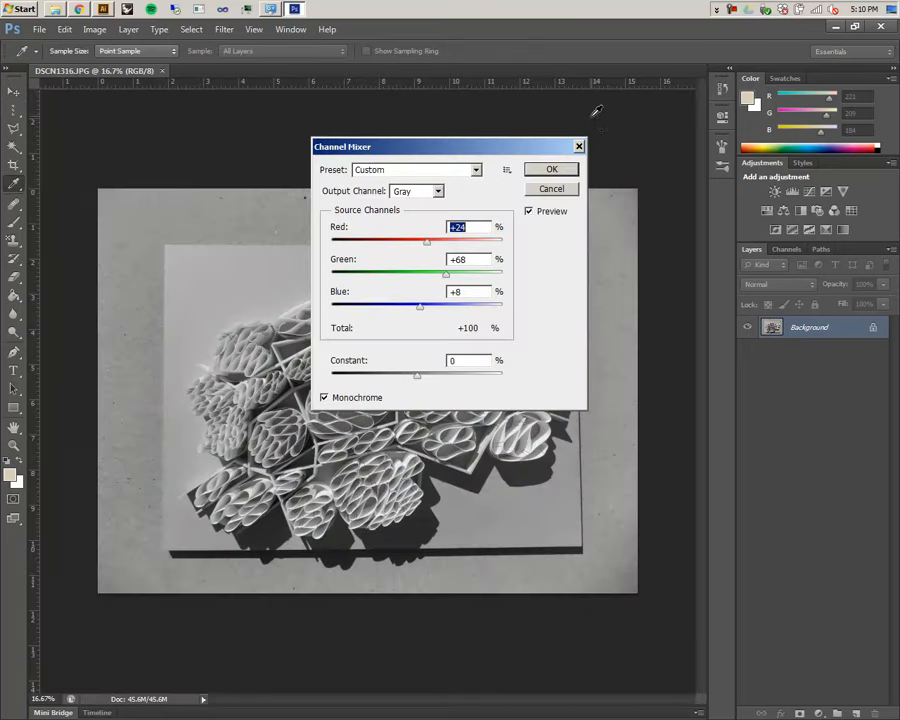
click(571, 170)
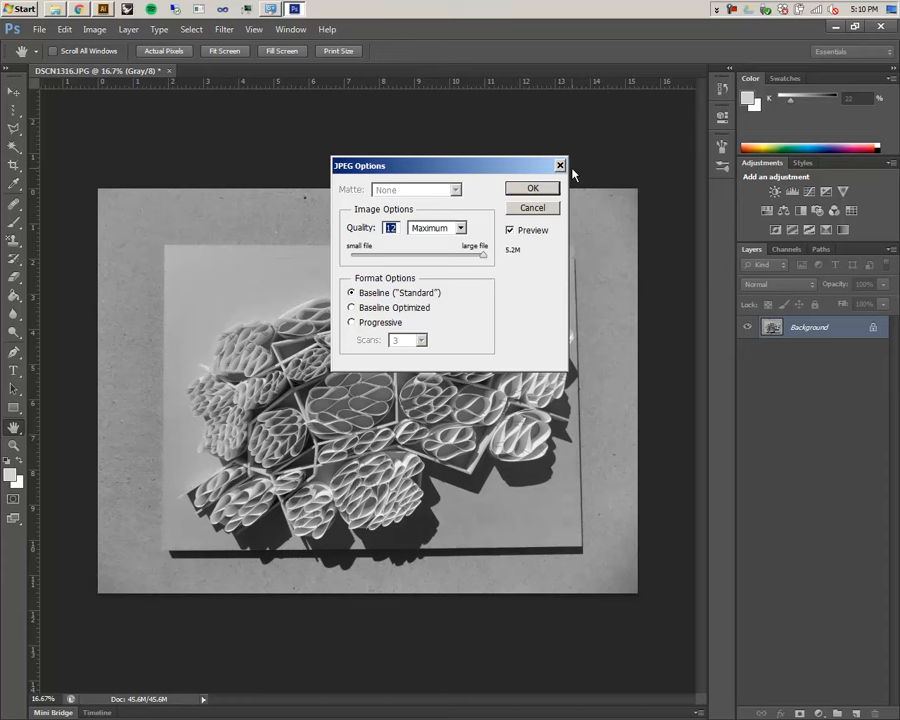
click(531, 188)
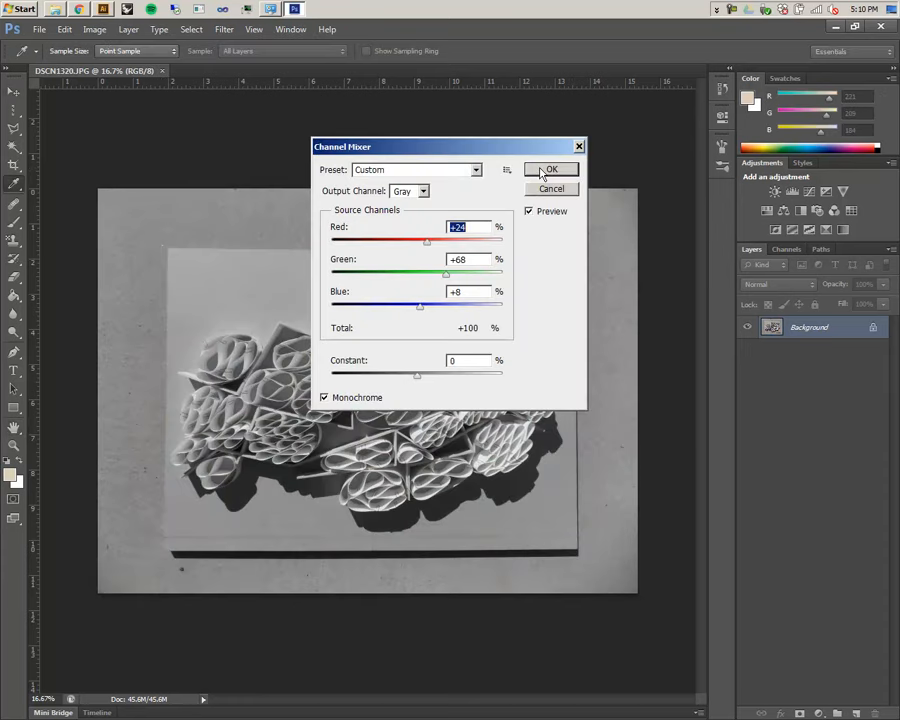
click(541, 172)
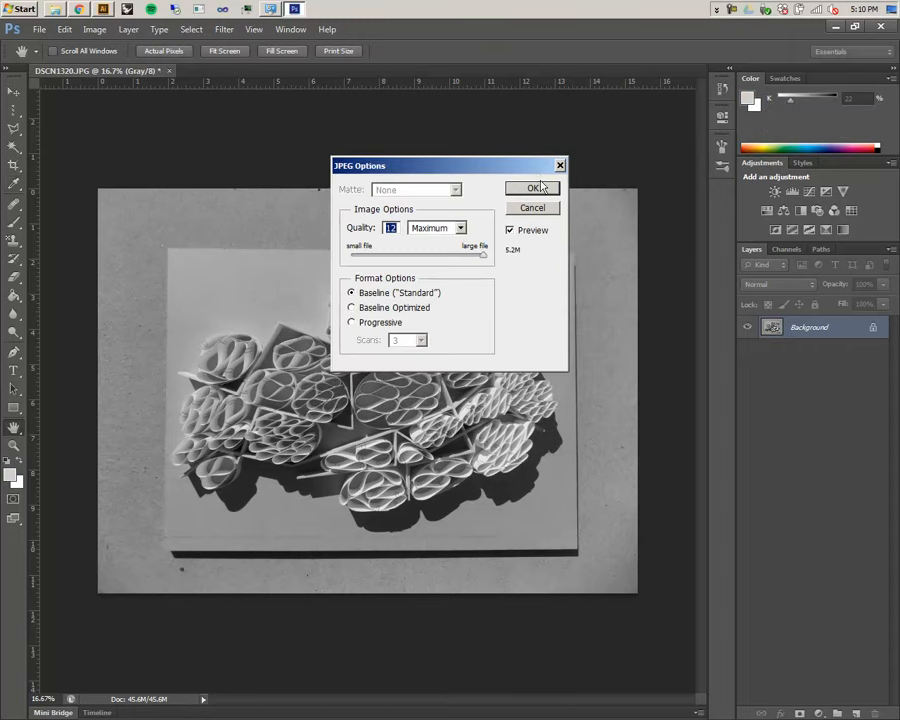
click(540, 191)
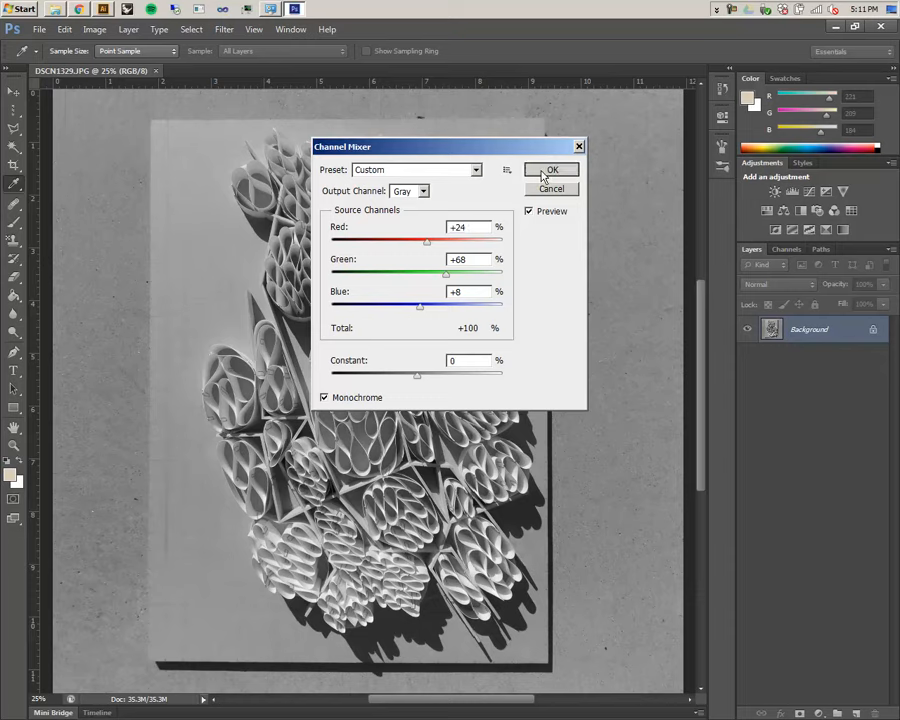
click(542, 174)
click(541, 190)
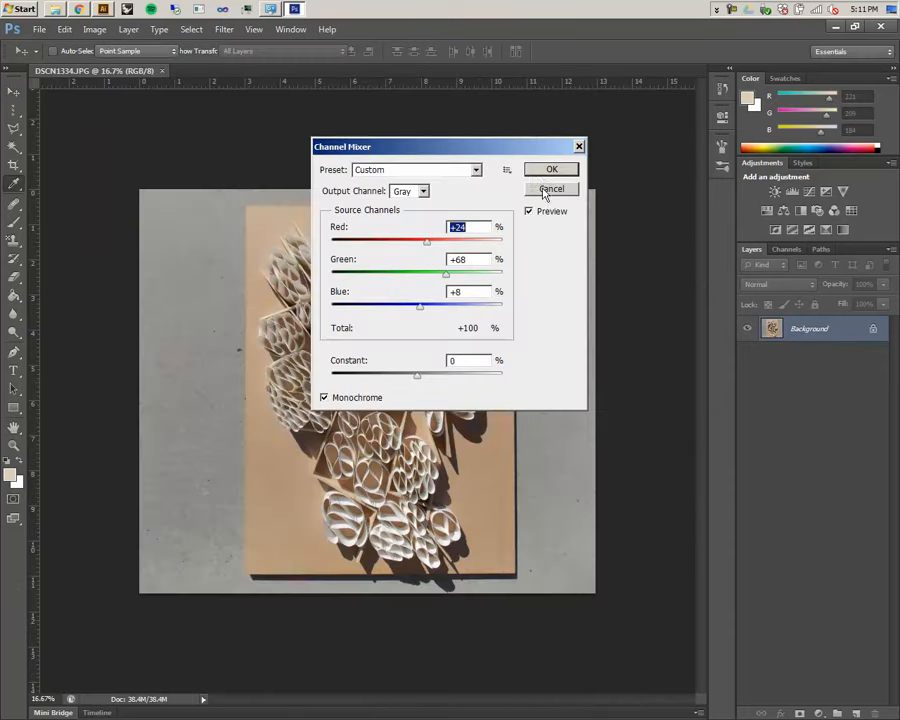
- Continue the batch through DSCN1334, DSCN1341, DSCN1345 and DSCN1351, accepting the Channel Mixer settings and saving each JPEG at quality 12
click(545, 171)
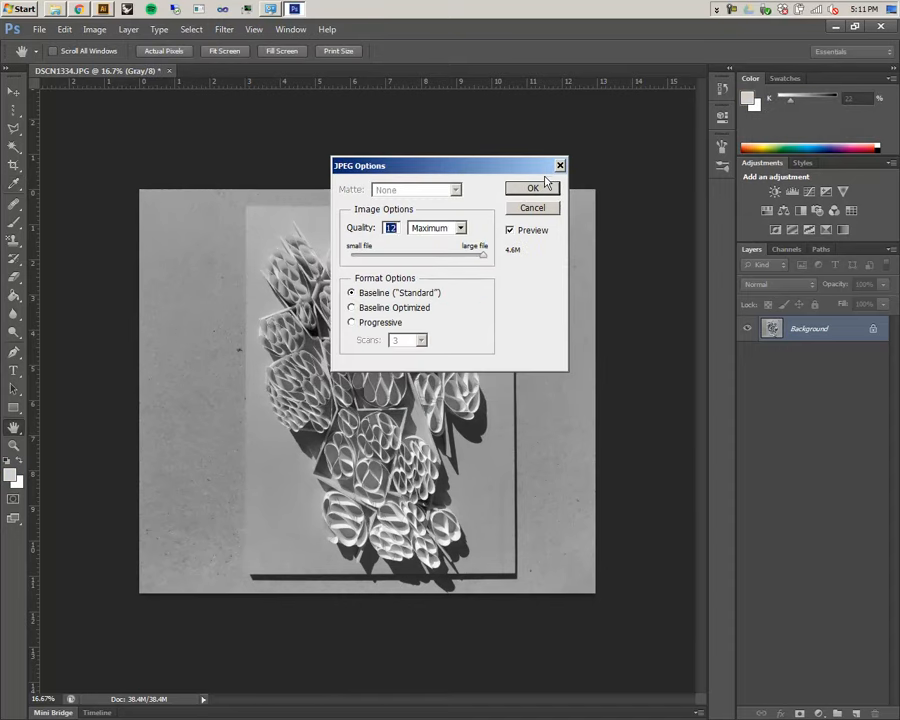
click(545, 190)
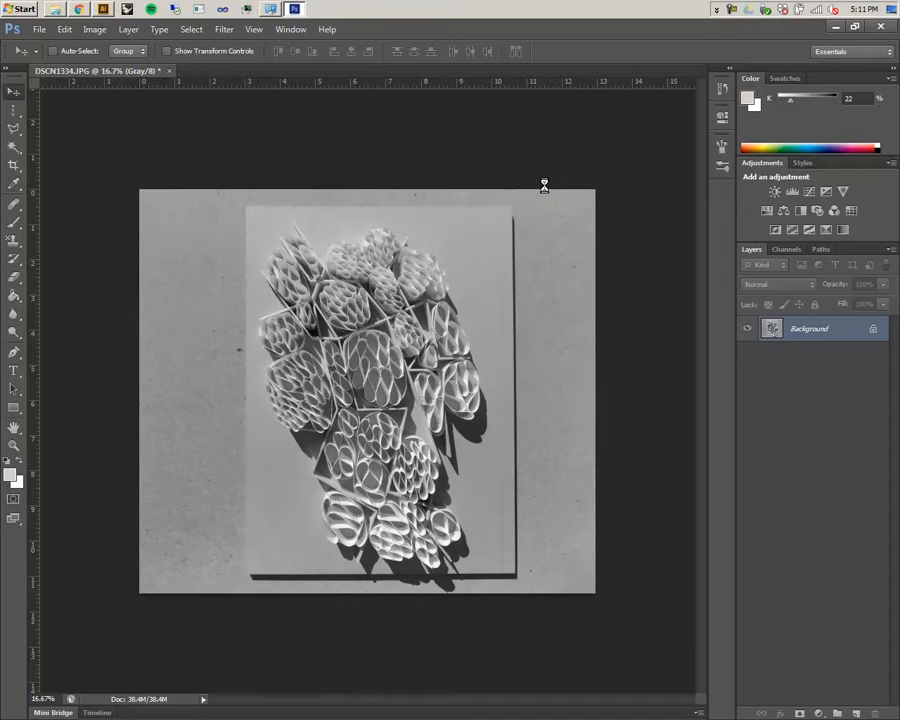
click(544, 171)
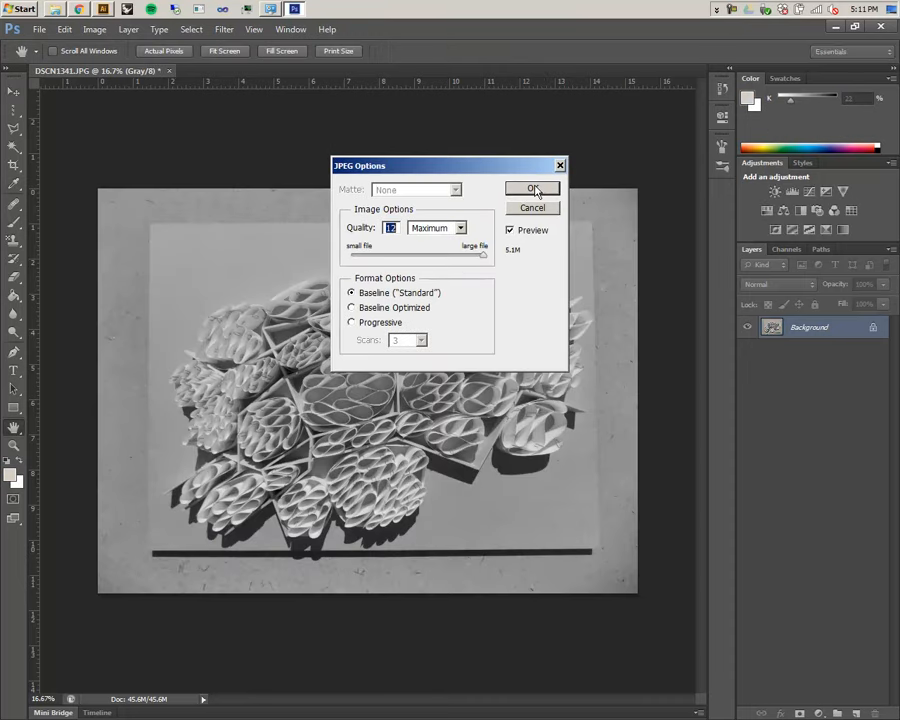
click(536, 188)
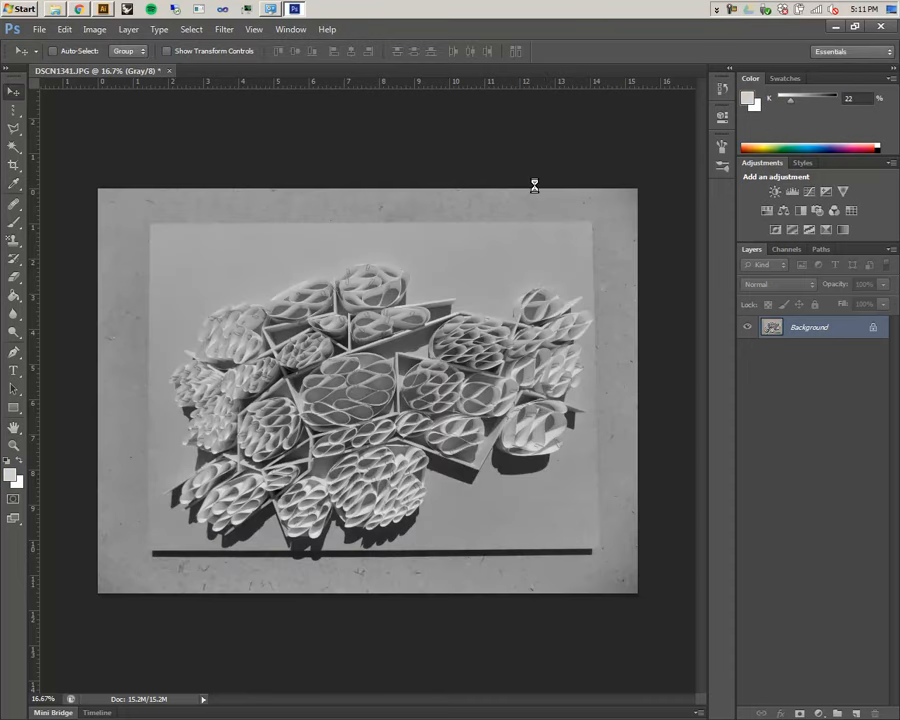
click(536, 176)
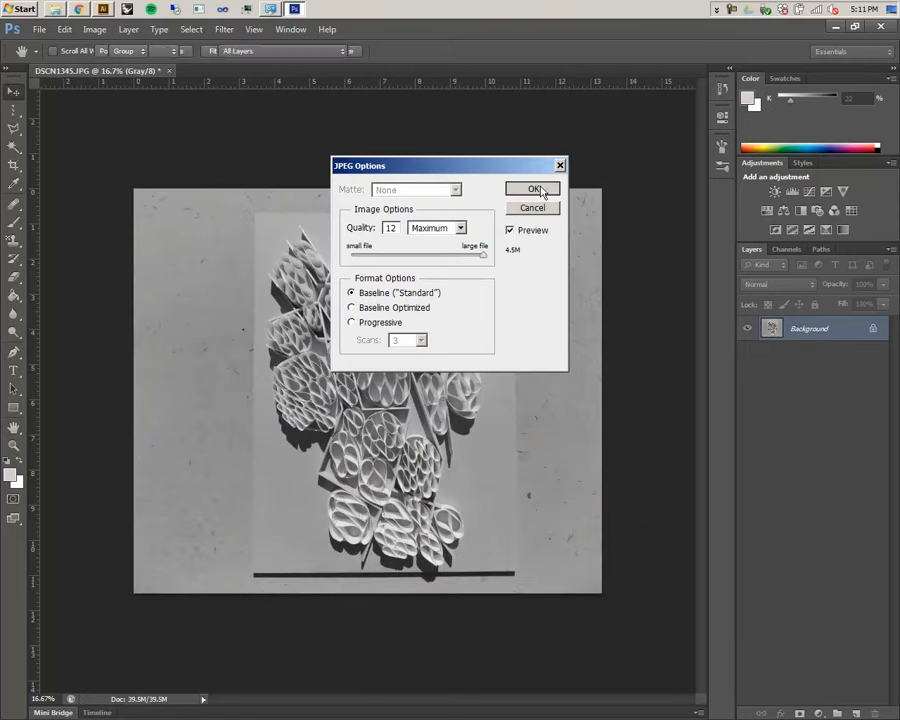
click(540, 186)
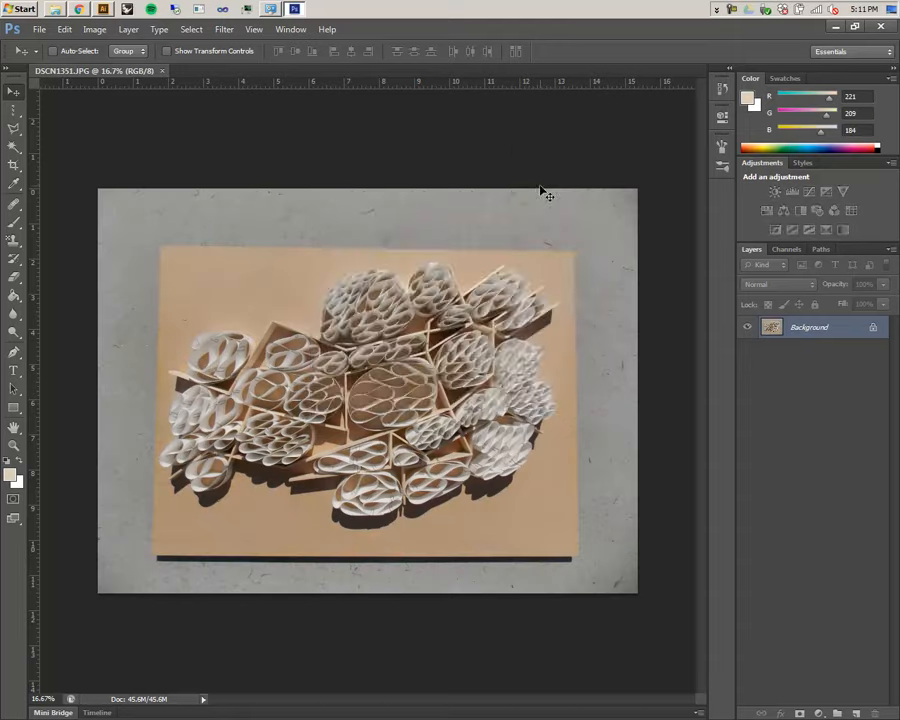
click(535, 170)
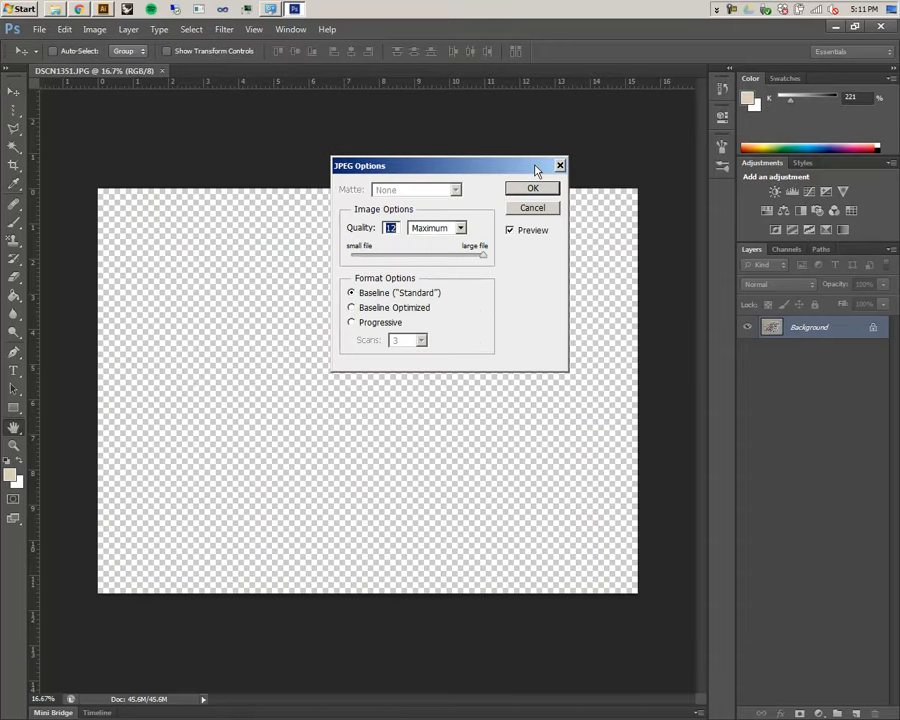
click(540, 188)
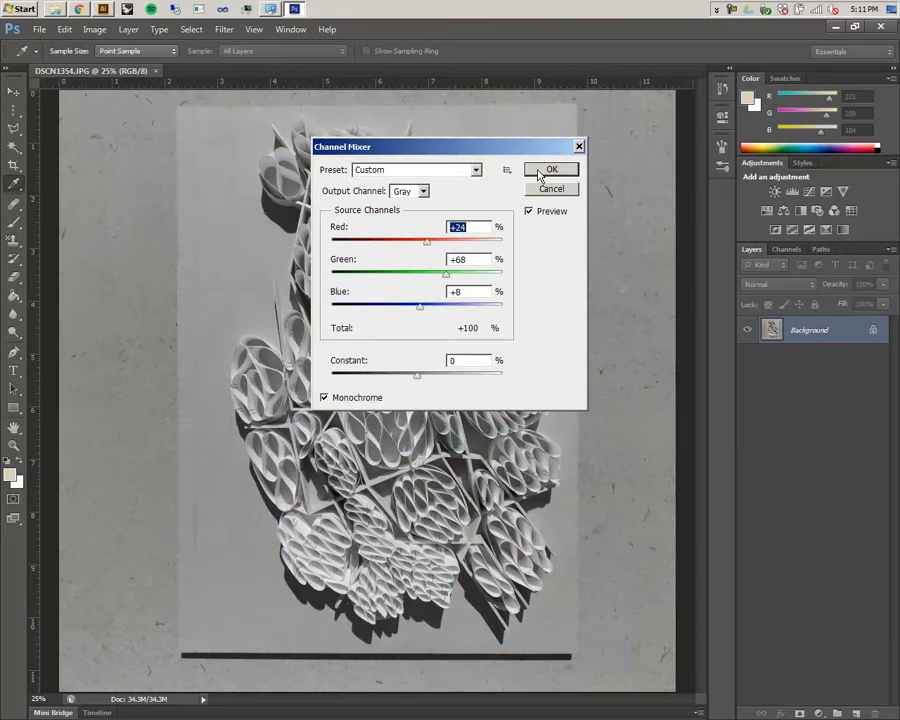
- Continue the batch through DSCN1354, DSCN1360, DSCN1361, DSCN1372 and DSCN1379, accepting the monochrome Channel Mixer settings and saving each JPEG at quality 12
click(540, 176)
click(539, 186)
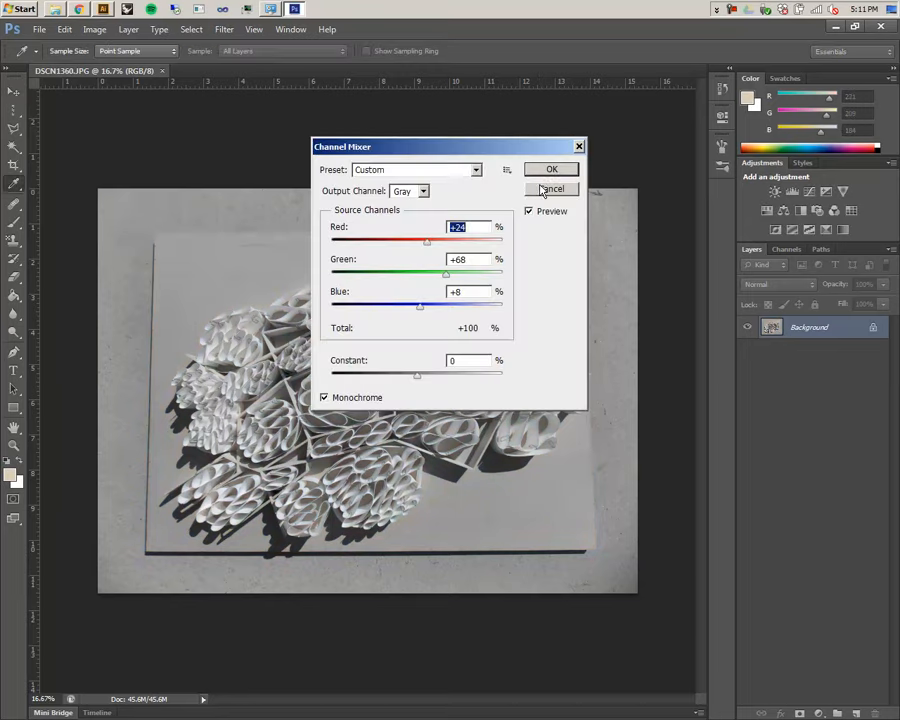
click(540, 176)
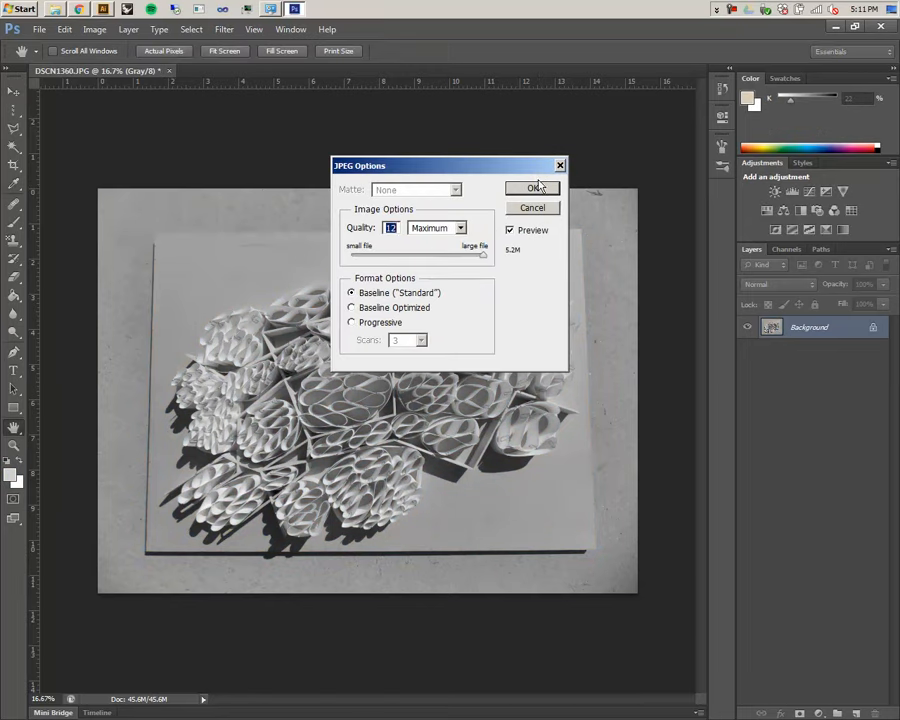
click(540, 186)
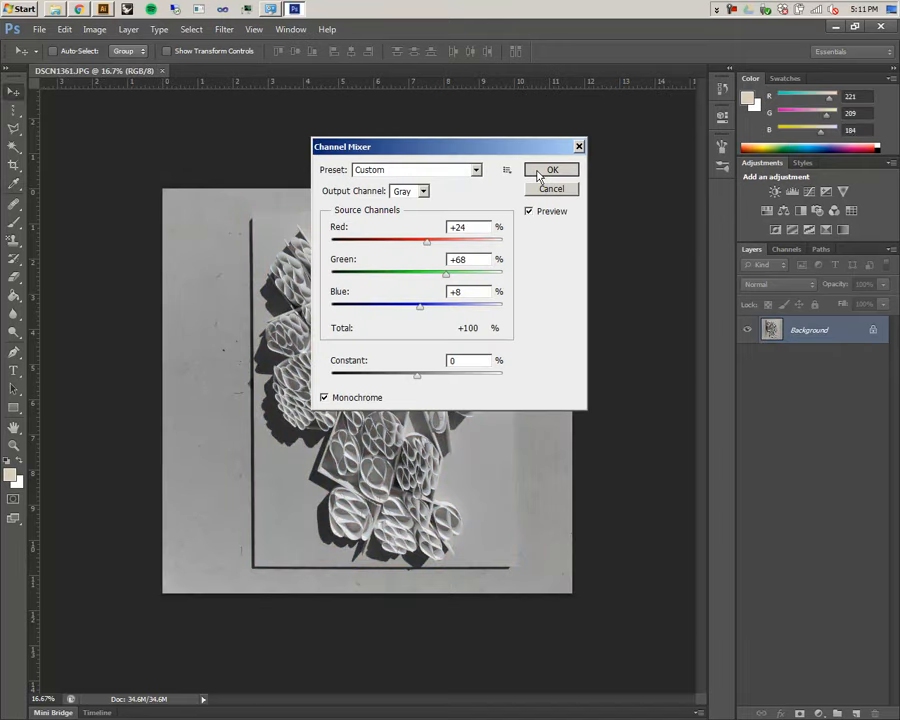
click(538, 176)
click(540, 186)
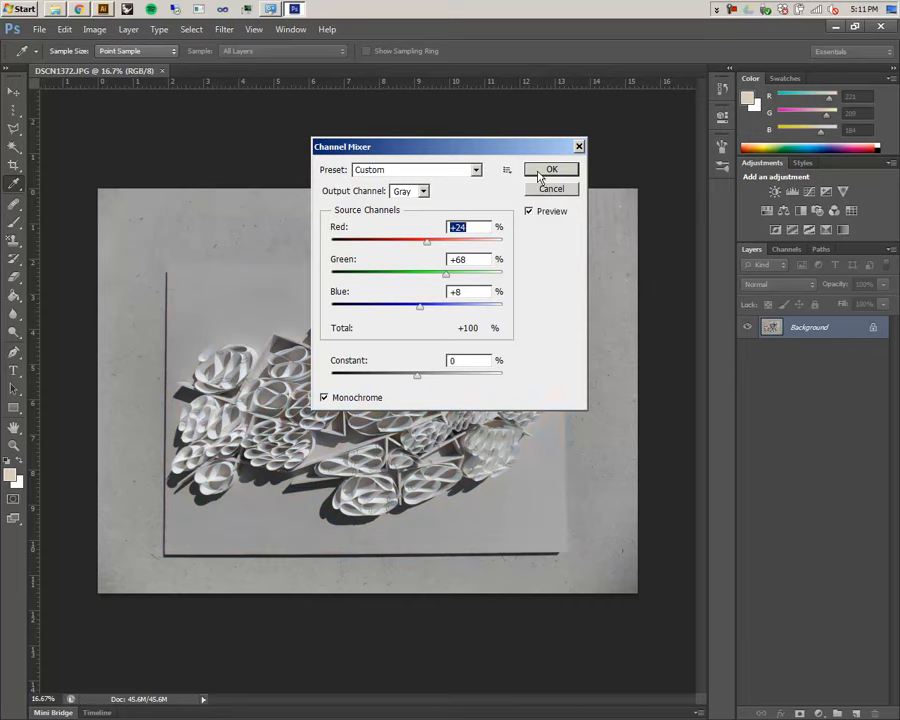
click(540, 178)
click(540, 186)
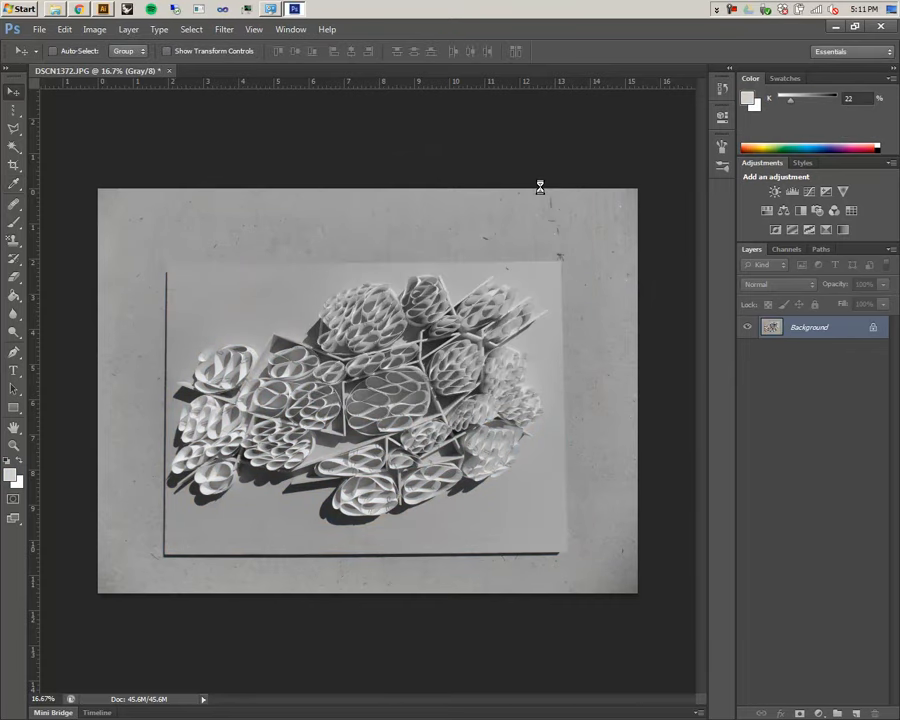
click(540, 175)
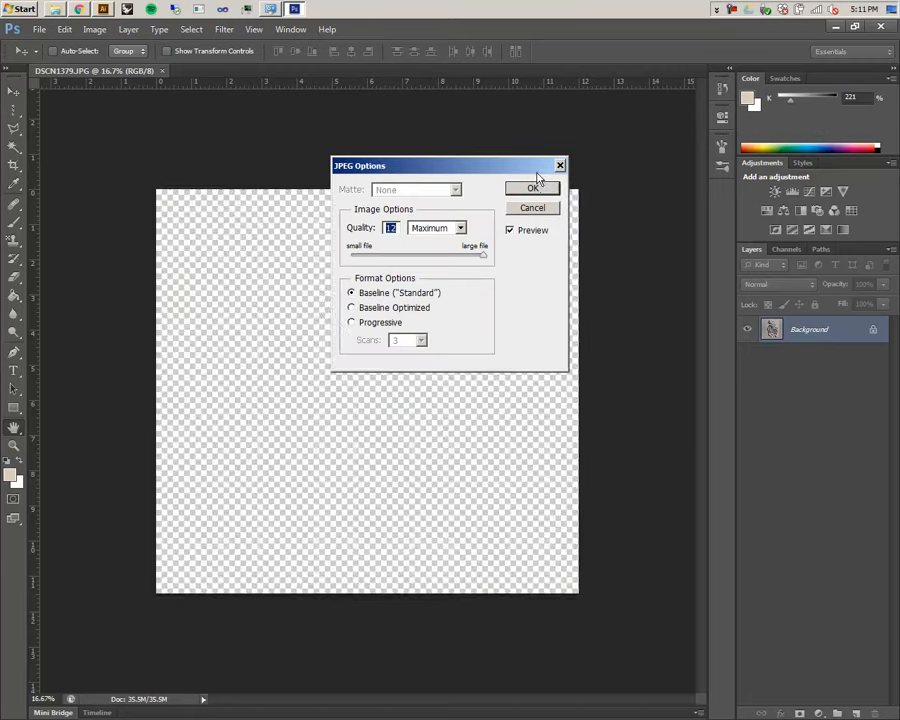
click(540, 186)
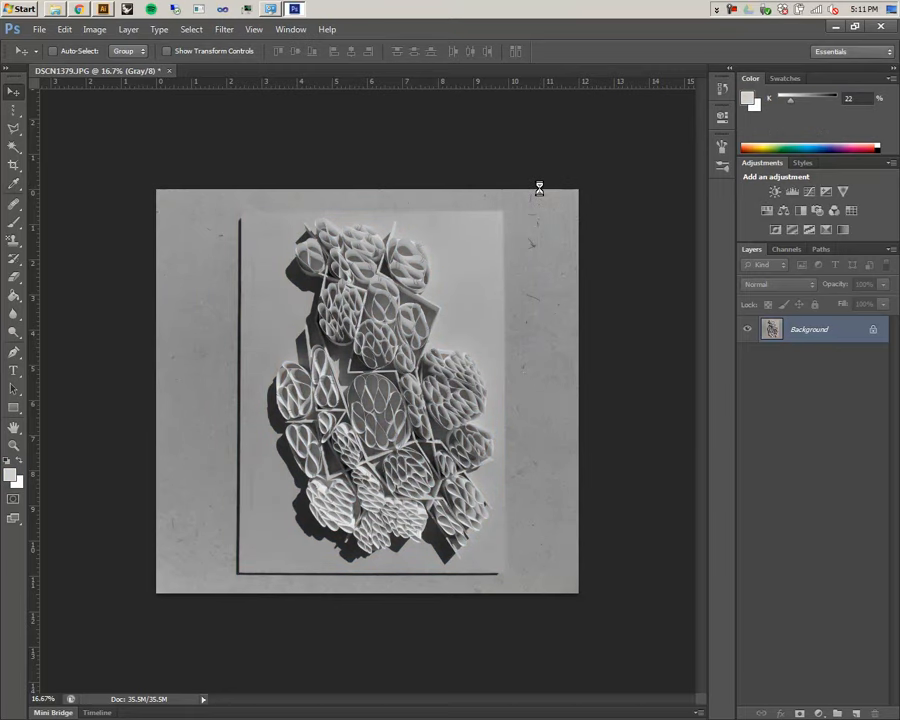
- Finish the batch with DSCN1292, DSCN1296, DSCN1303 and DSCN1310, accepting the Channel Mixer settings and saving each JPEG at quality 12
click(540, 172)
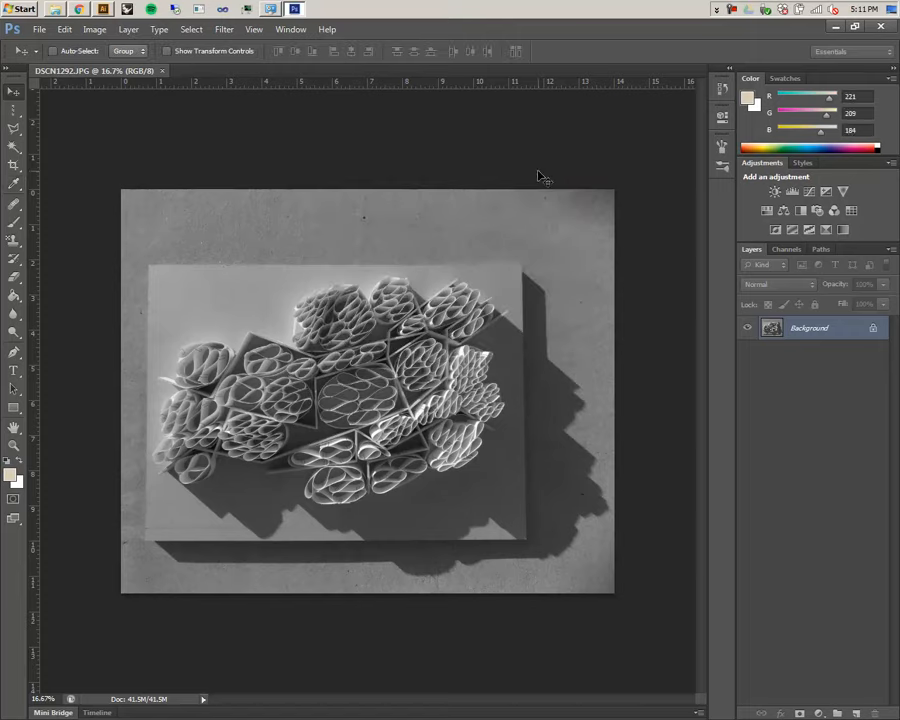
click(537, 189)
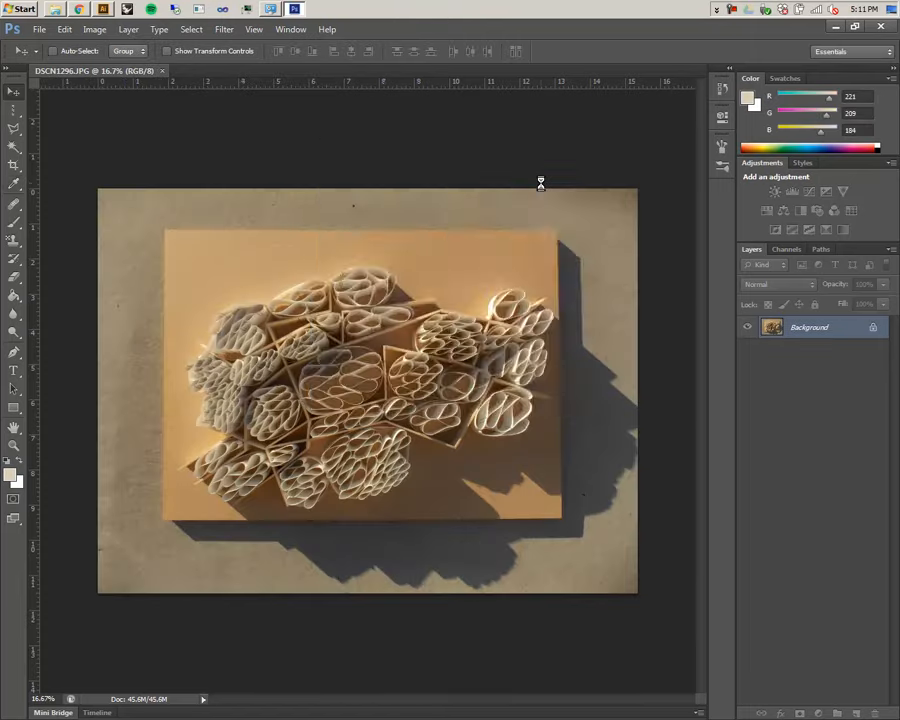
click(540, 175)
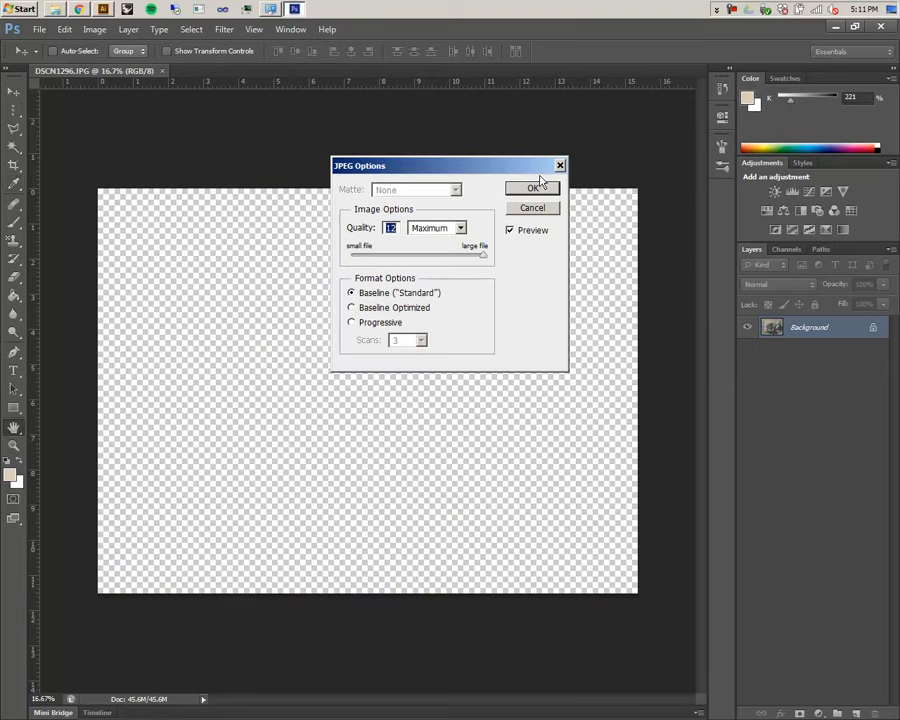
click(539, 185)
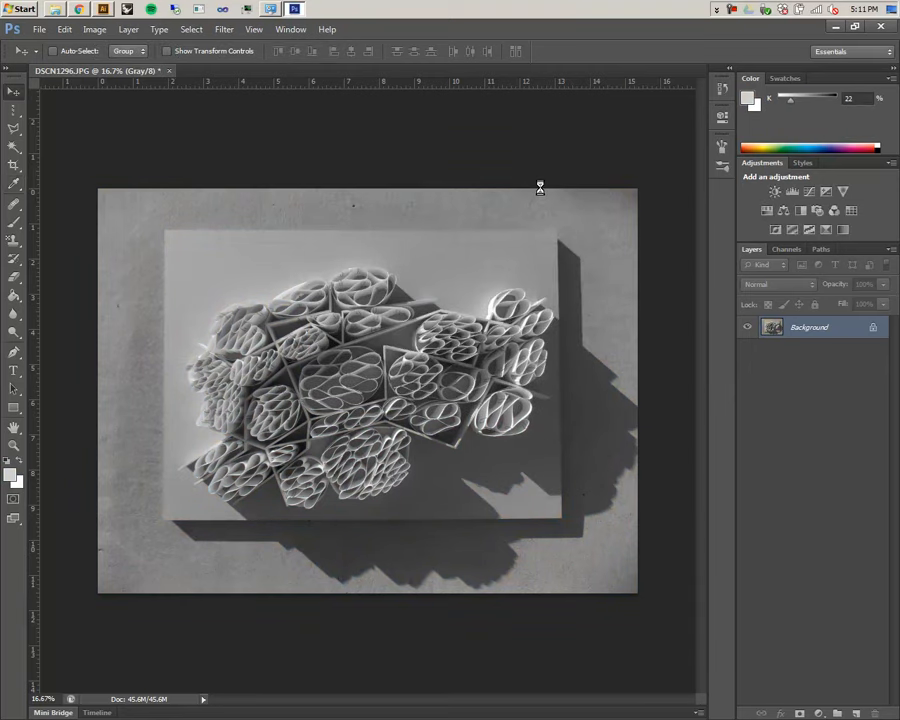
click(541, 172)
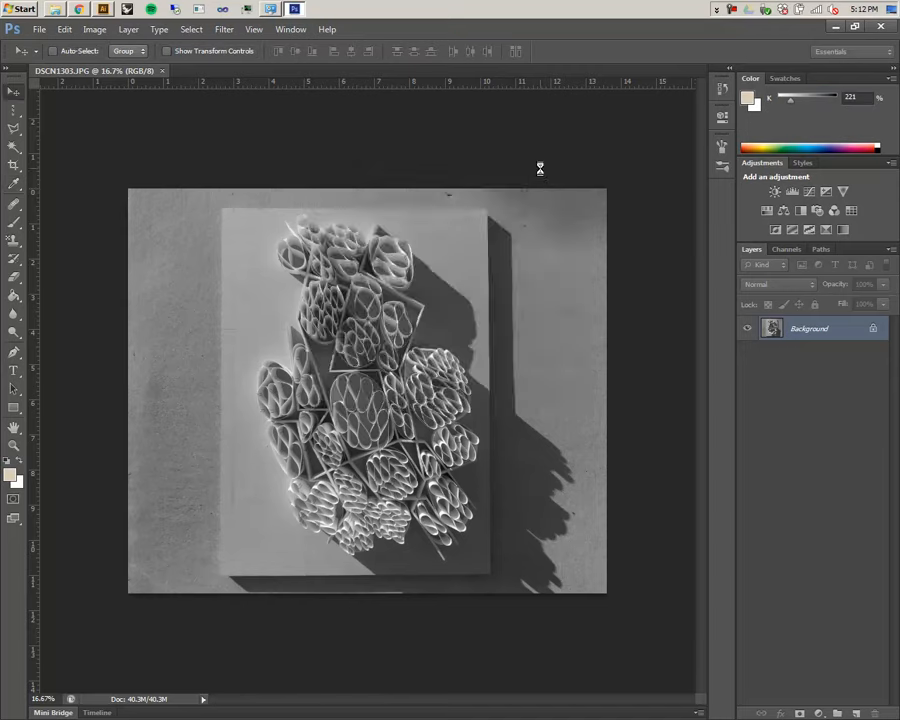
click(543, 190)
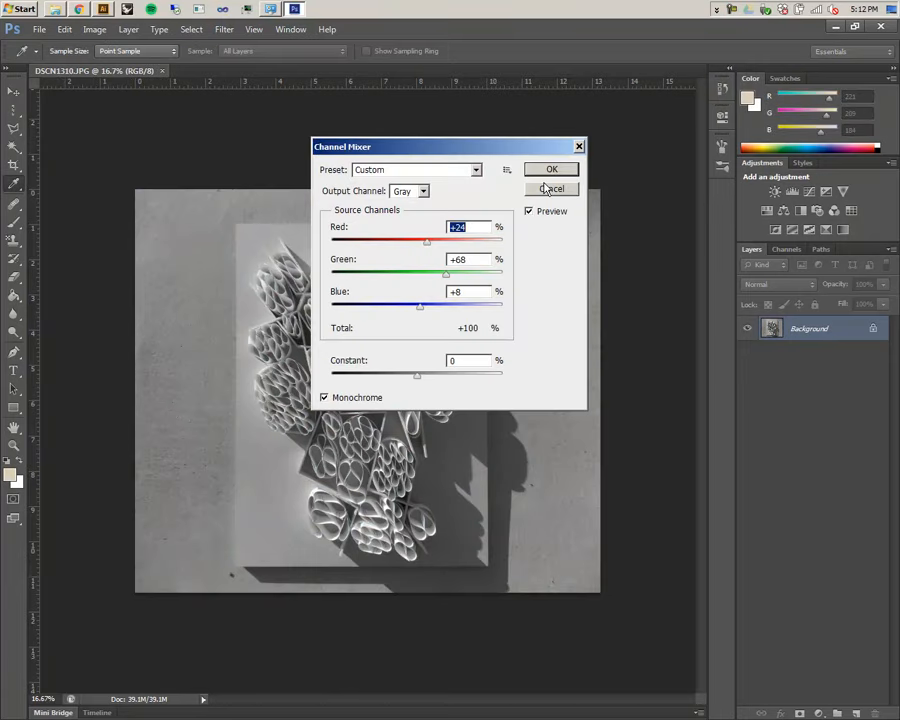
click(560, 169)
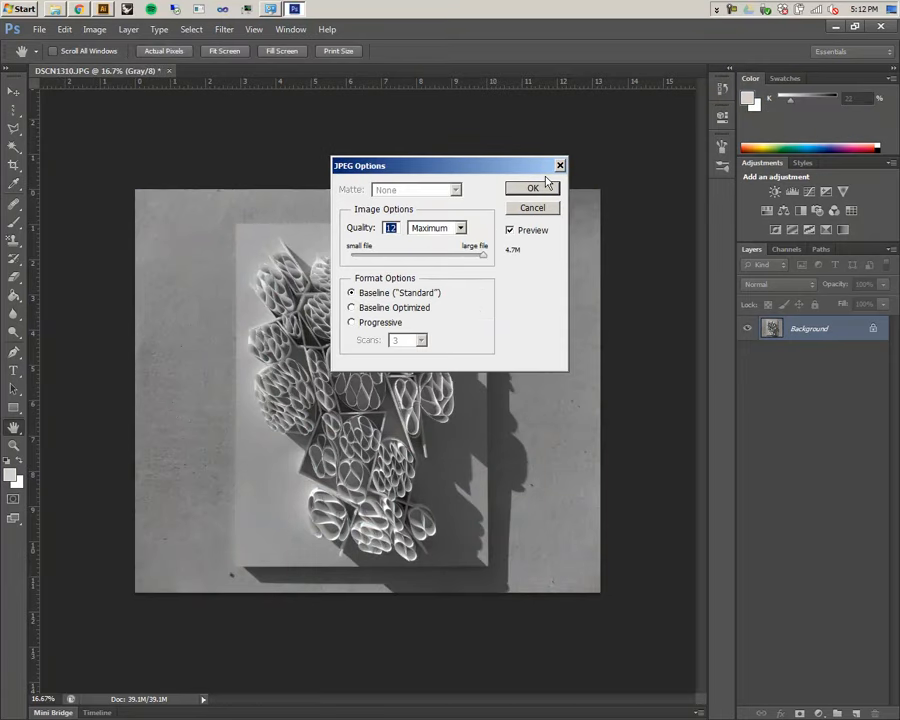
click(545, 190)
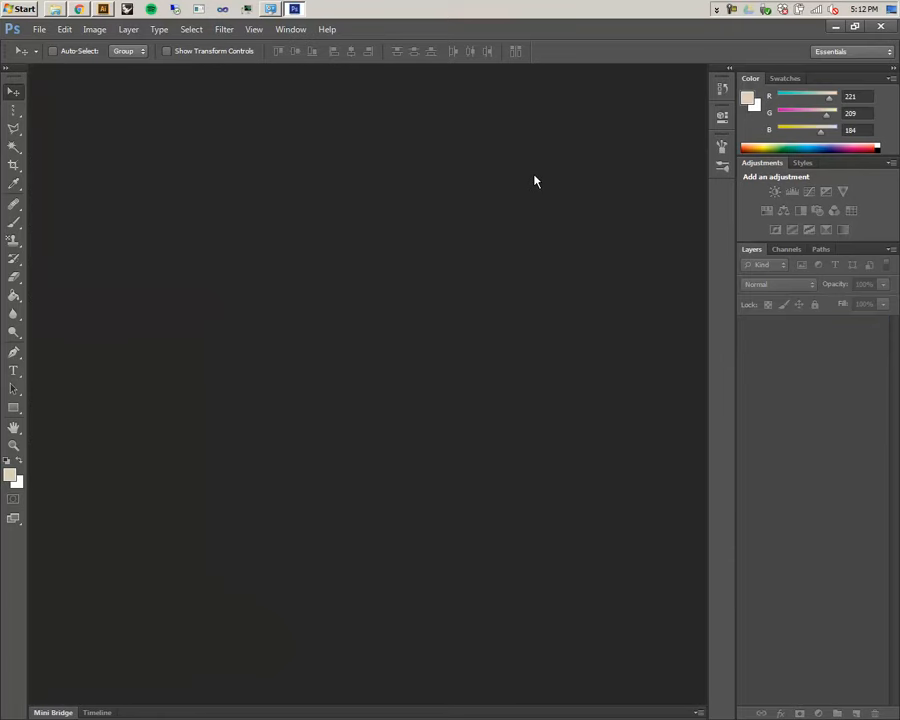
- Switch to Windows Explorer and preview DSCN1360 from the 2 PM folder inside Better Photos - Black and White
click(55, 9)
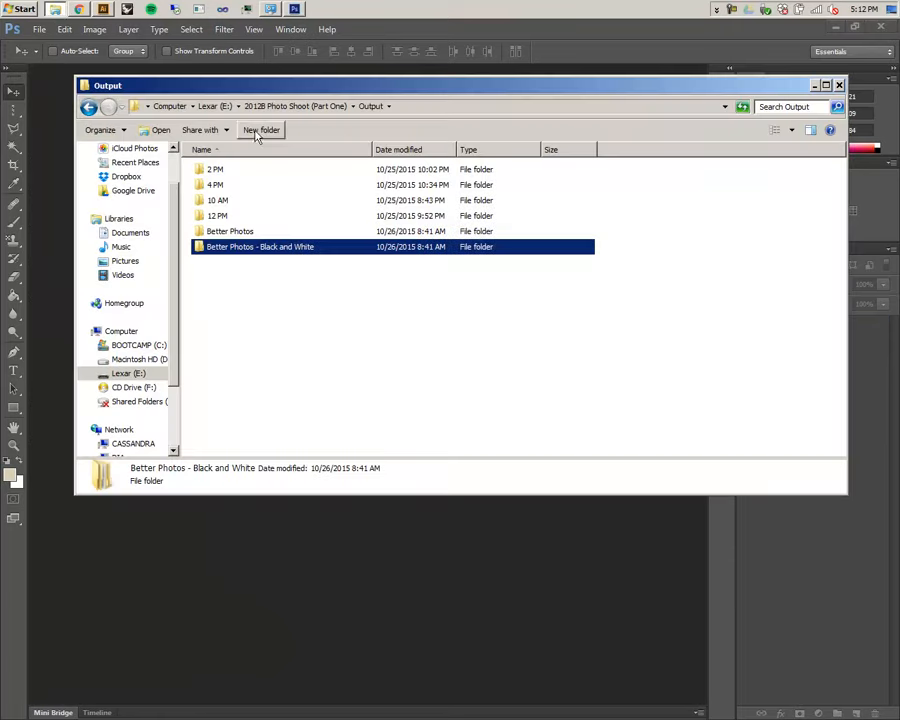
double_click(284, 250)
double_click(241, 171)
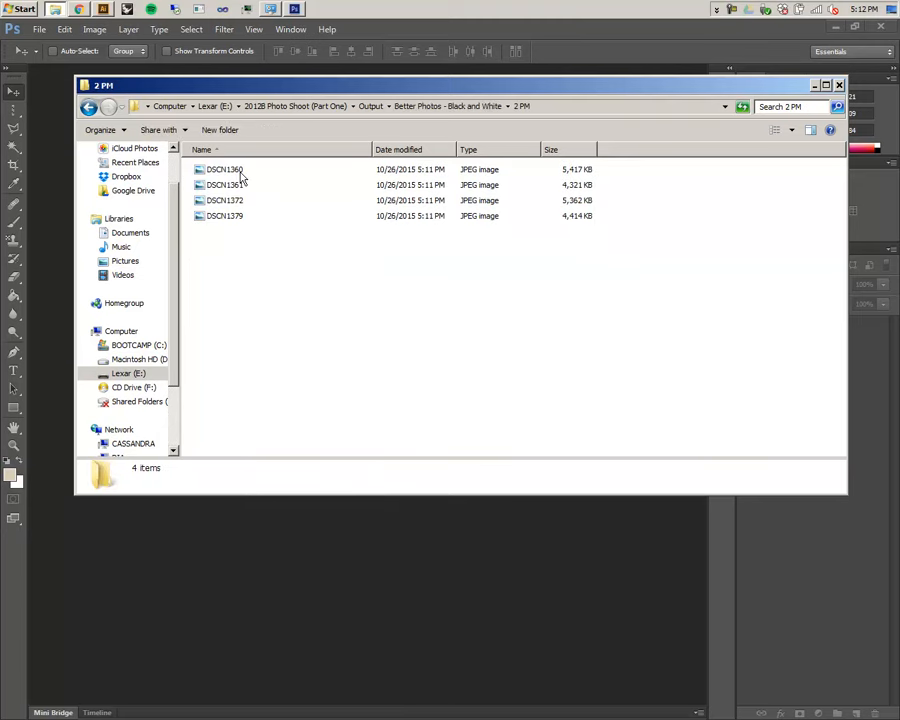
click(240, 175)
right_click(240, 176)
click(250, 182)
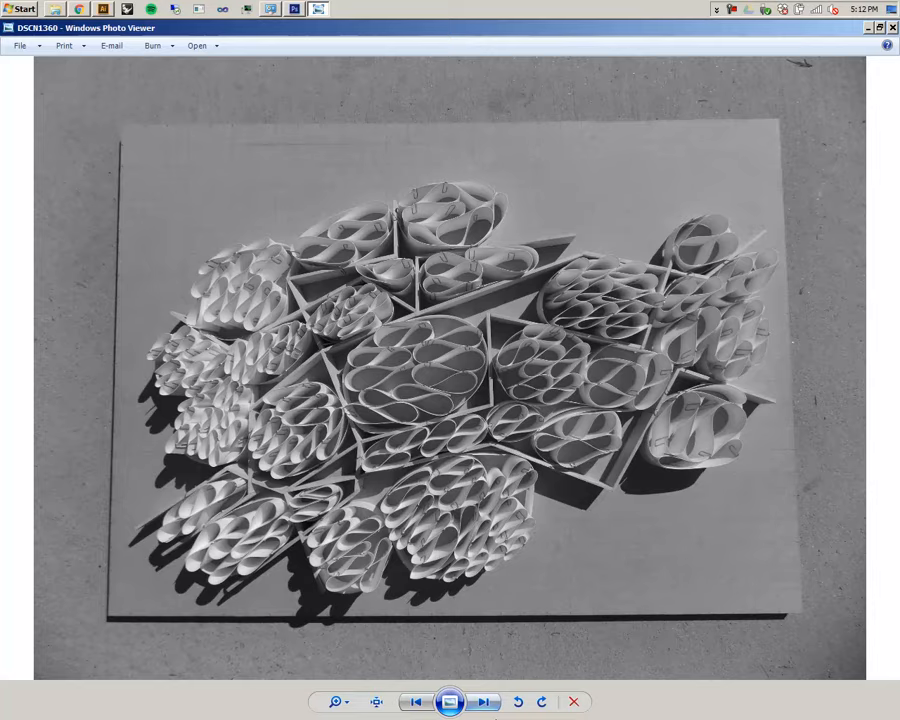
- Page through the converted 2 PM photos in Windows Photo Viewer, close the viewer and return to Photoshop
click(483, 702)
click(483, 702)
click(485, 702)
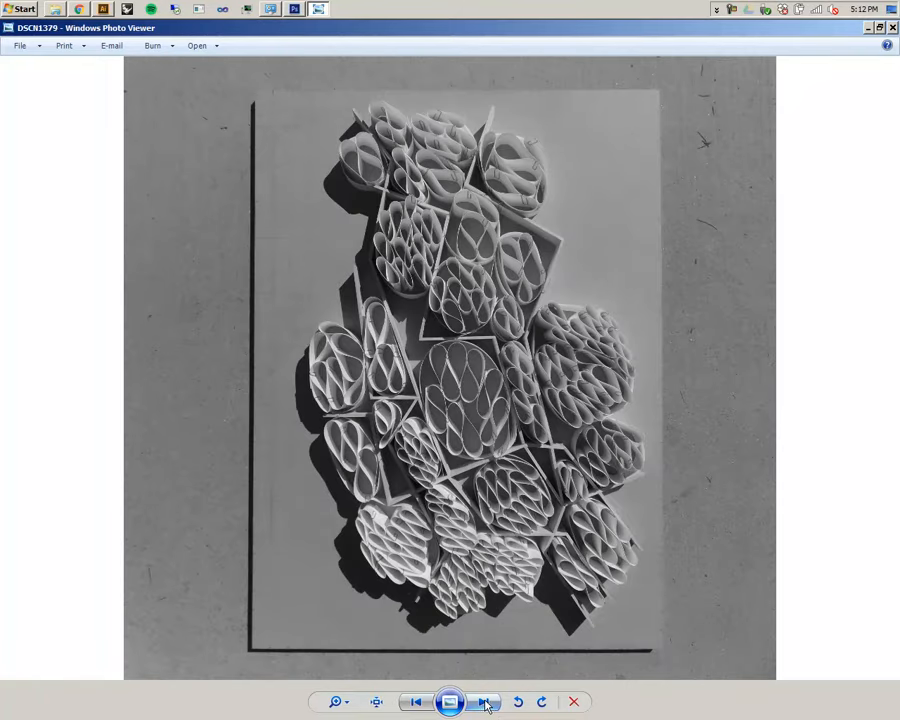
click(487, 702)
click(490, 703)
click(490, 703)
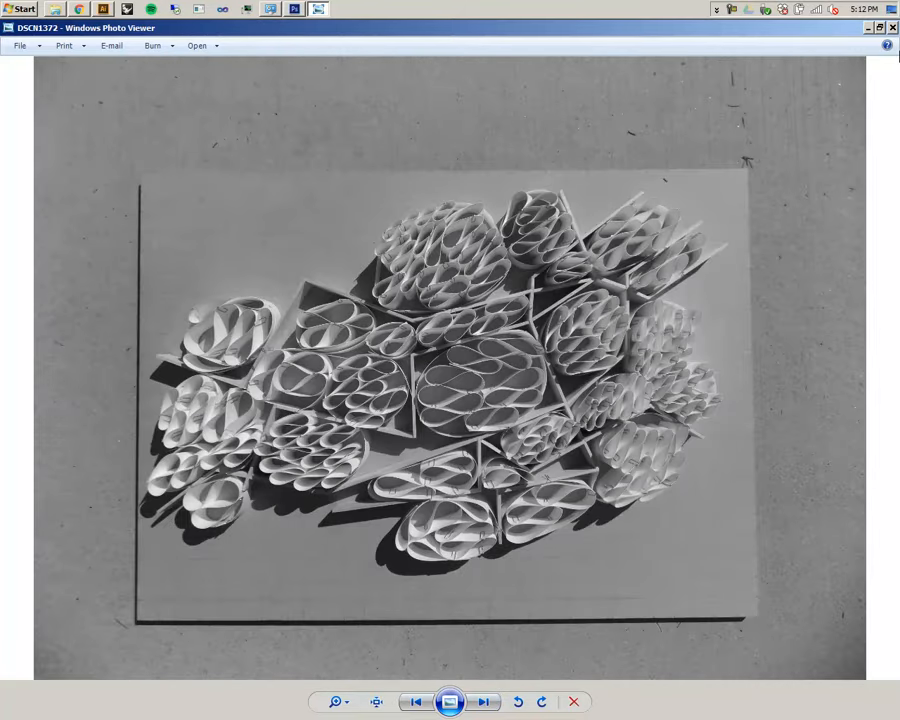
key(alt+F4)
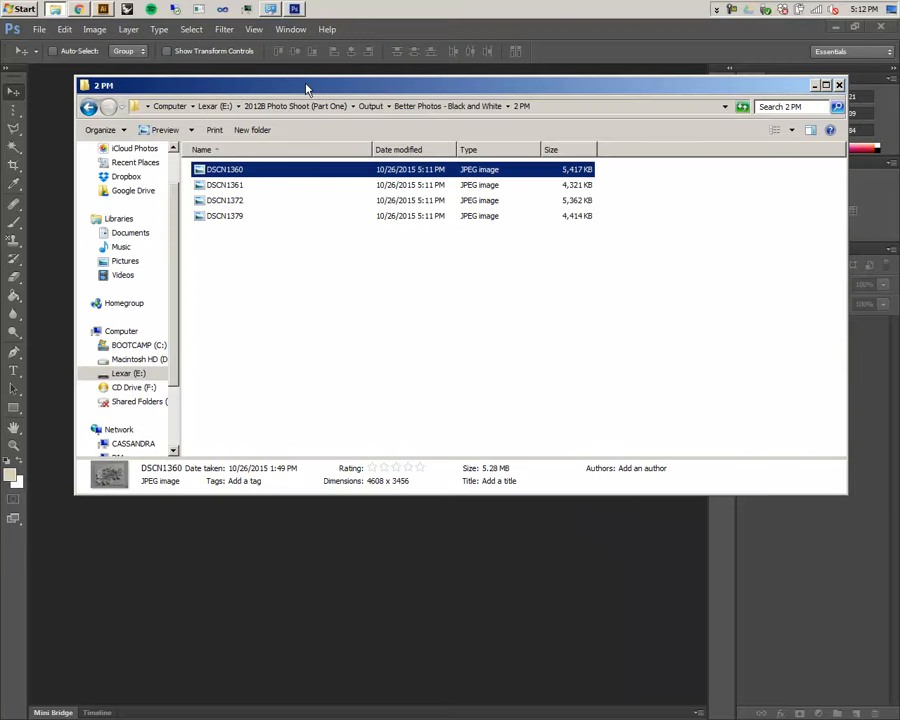
drag(307, 88, 268, 110)
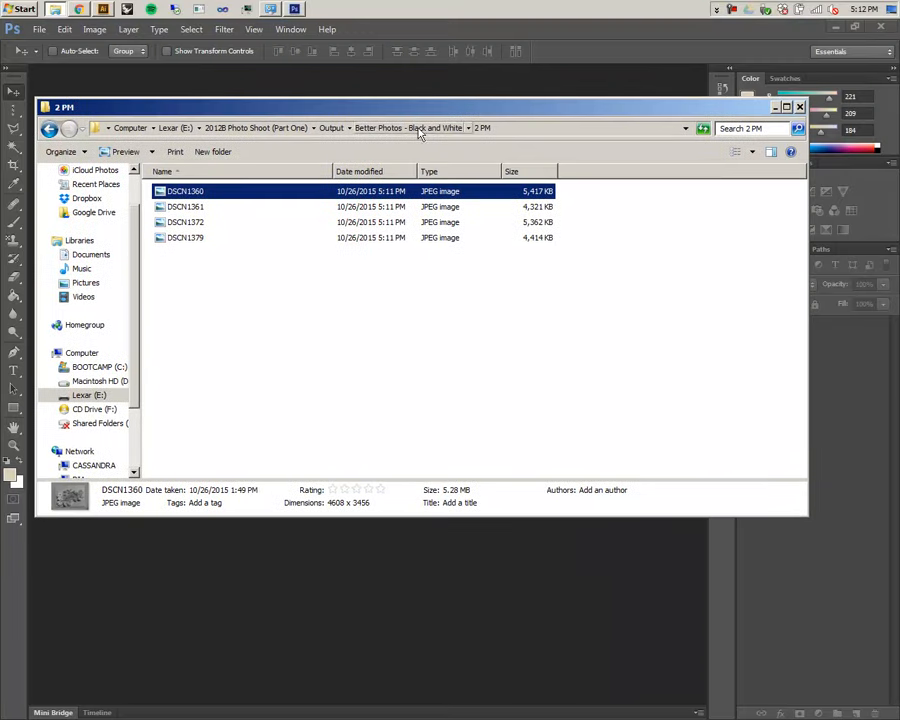
click(395, 32)
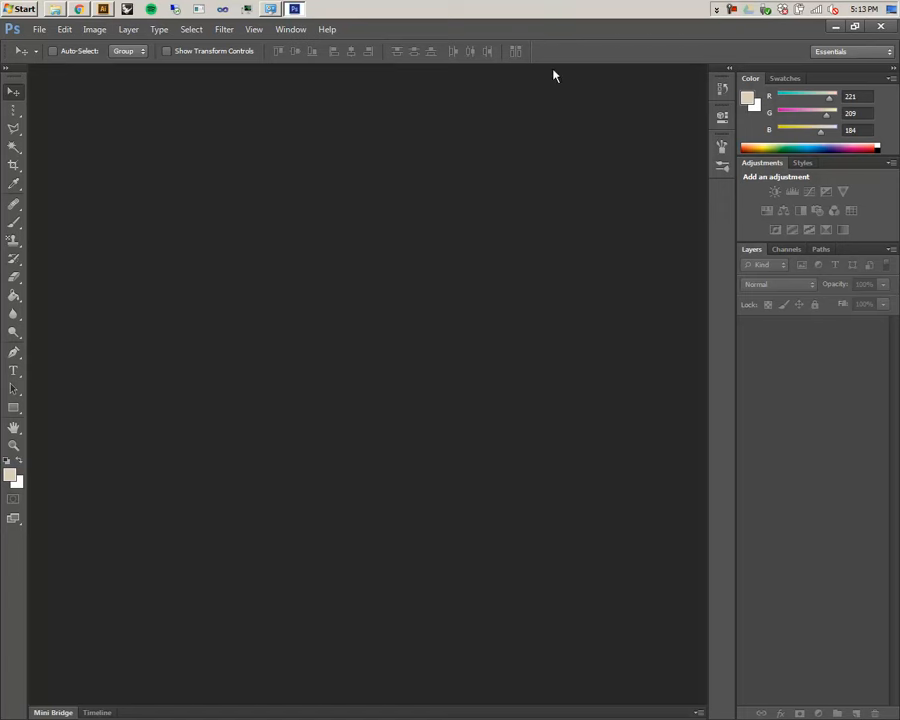
- Switch to Illustrator and collapse the stroke settings that cover the frame grid
click(103, 9)
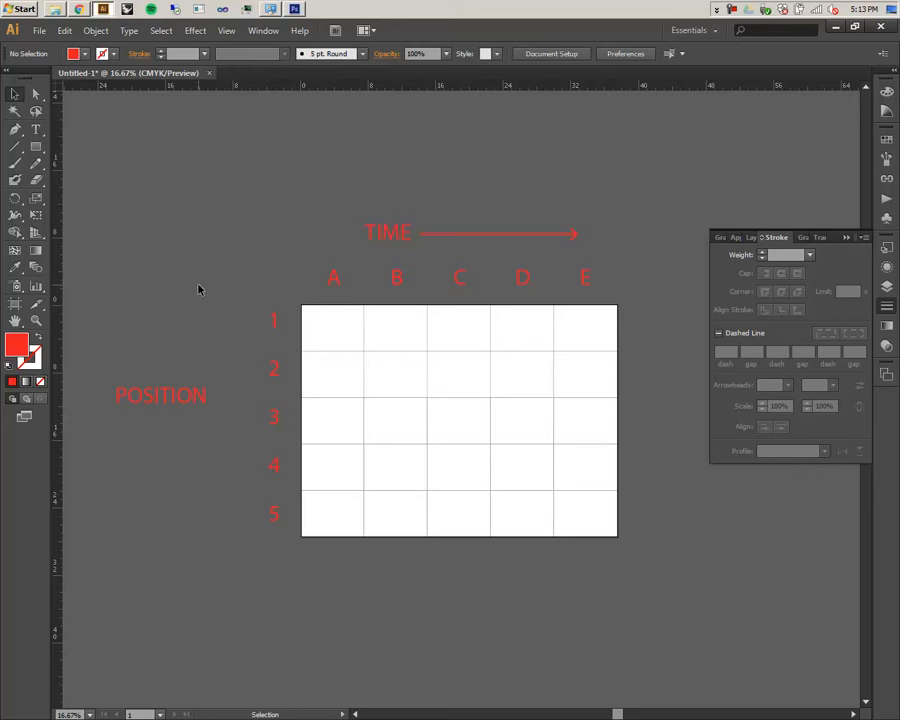
key(space)
drag(205, 312, 48, 206)
scroll(197, 219, up, 2)
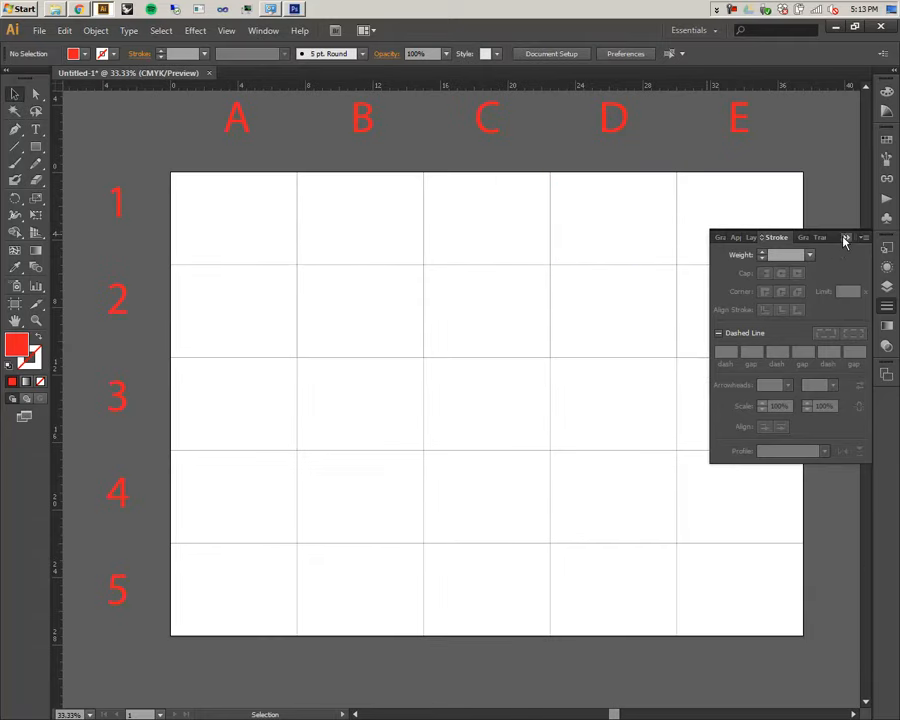
click(845, 237)
- Select the row 1 frames one after another from column A to column E to check that each is a separate object
click(261, 251)
click(342, 241)
click(458, 238)
click(657, 239)
click(757, 237)
click(259, 231)
click(370, 231)
click(462, 227)
click(666, 227)
click(741, 225)
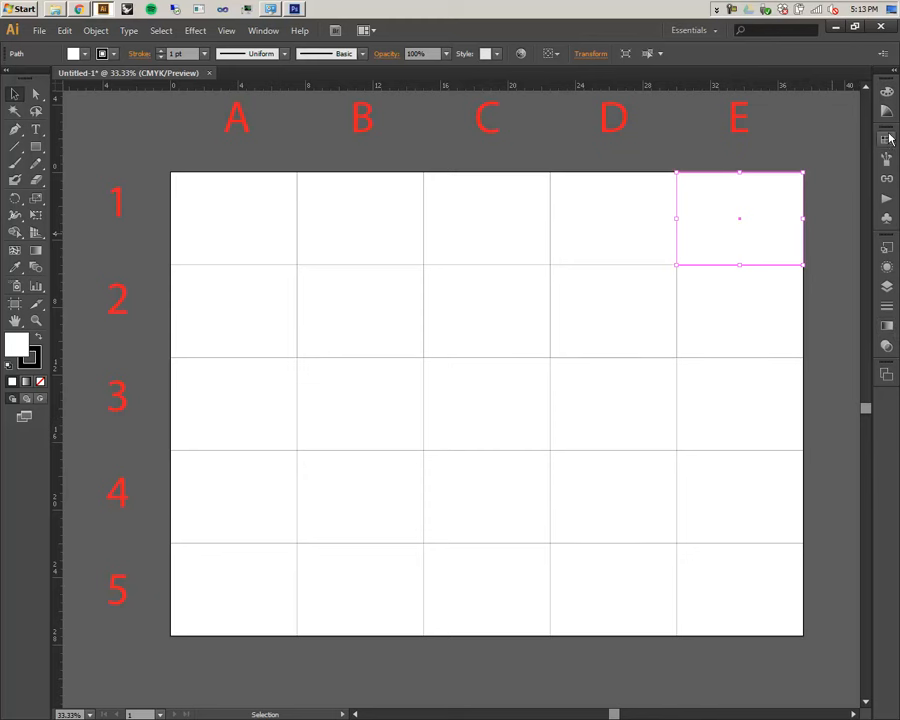
- Display the layer list with the Frames layer collapsed, and examine which layer holds each of the frames 1A to 1D
click(886, 286)
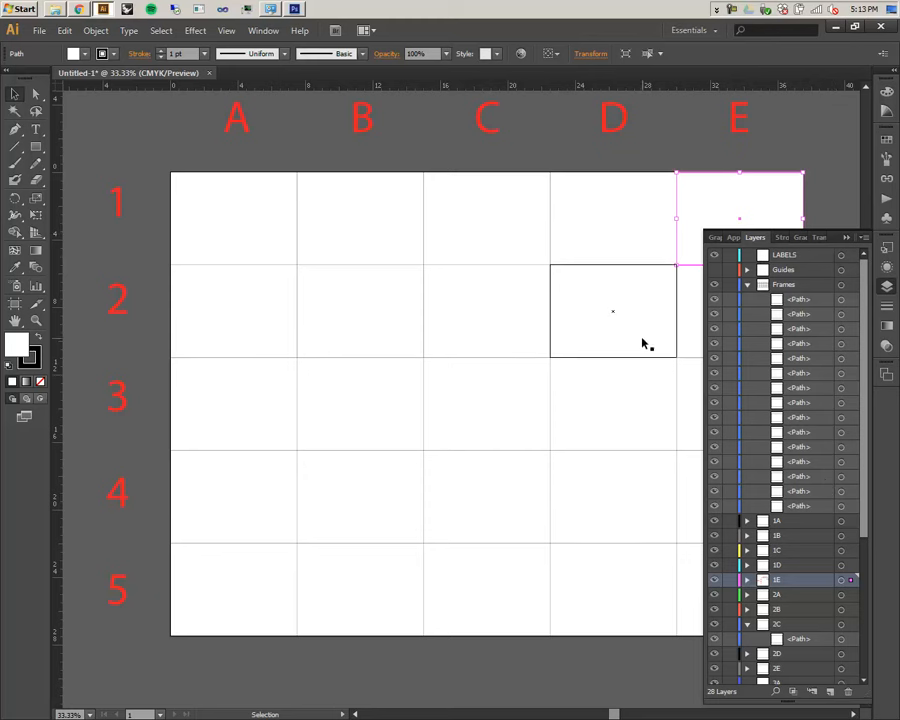
click(748, 286)
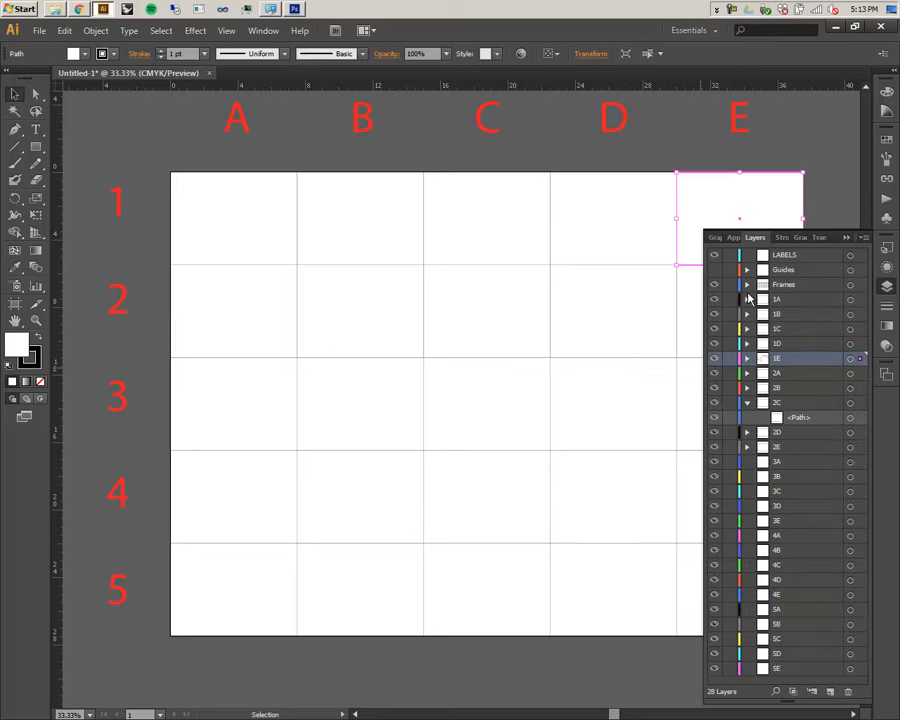
click(218, 222)
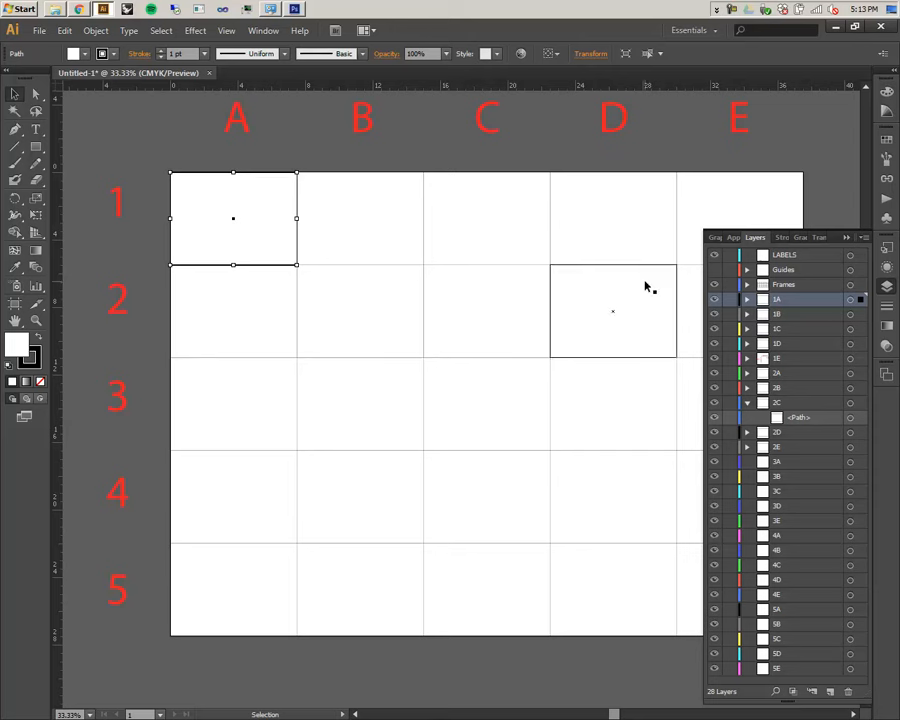
click(340, 250)
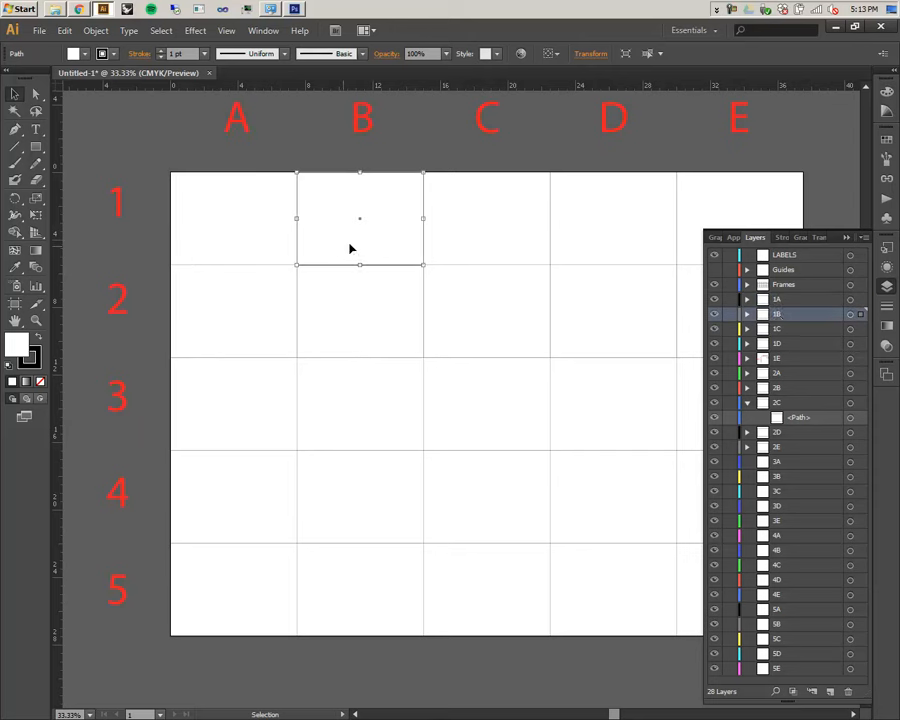
click(520, 226)
click(632, 235)
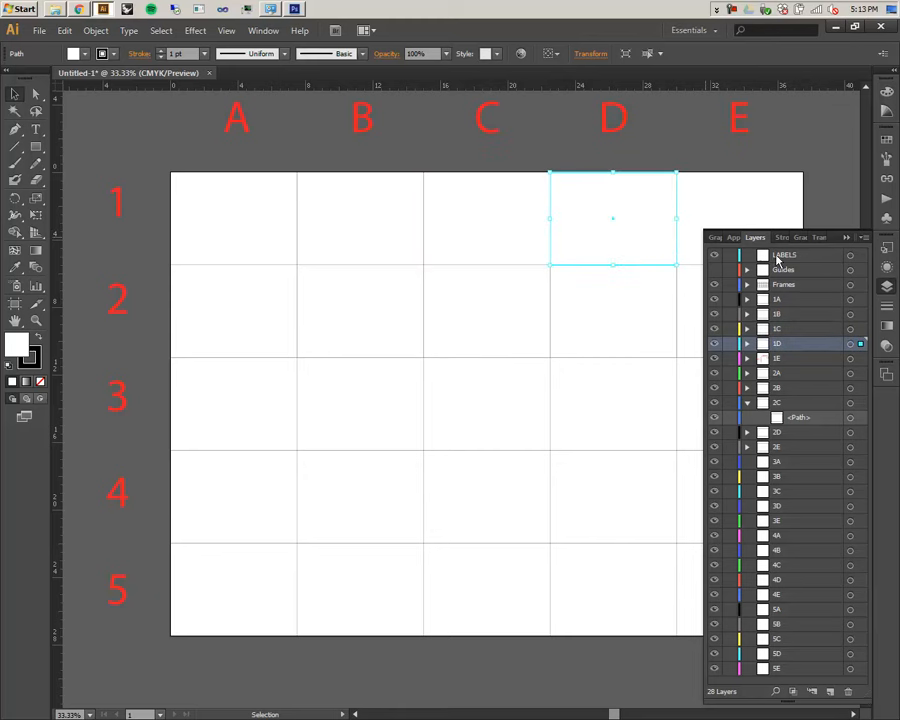
click(747, 300)
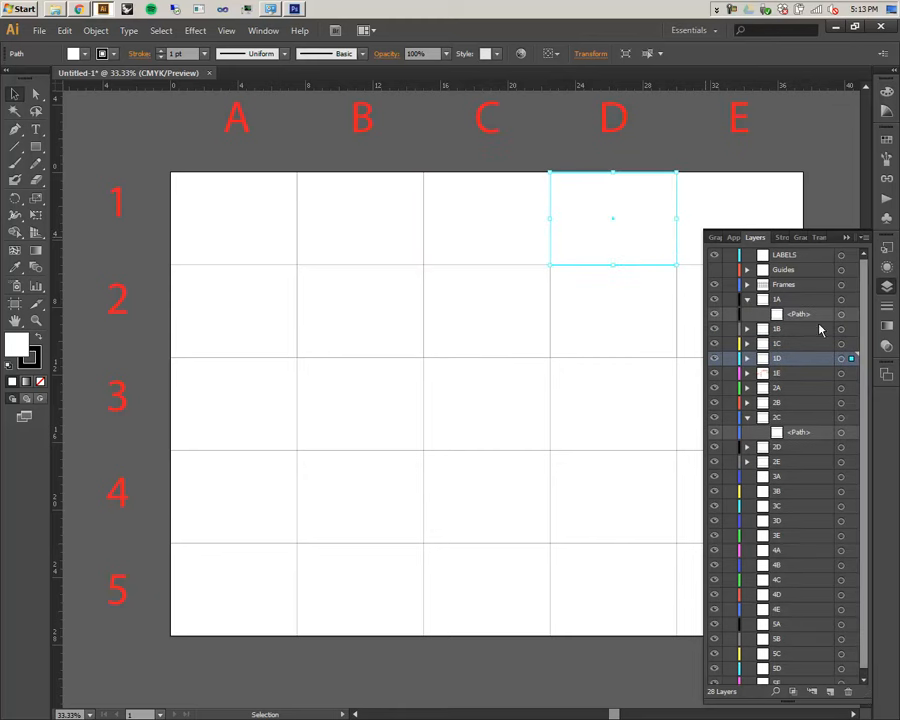
click(746, 300)
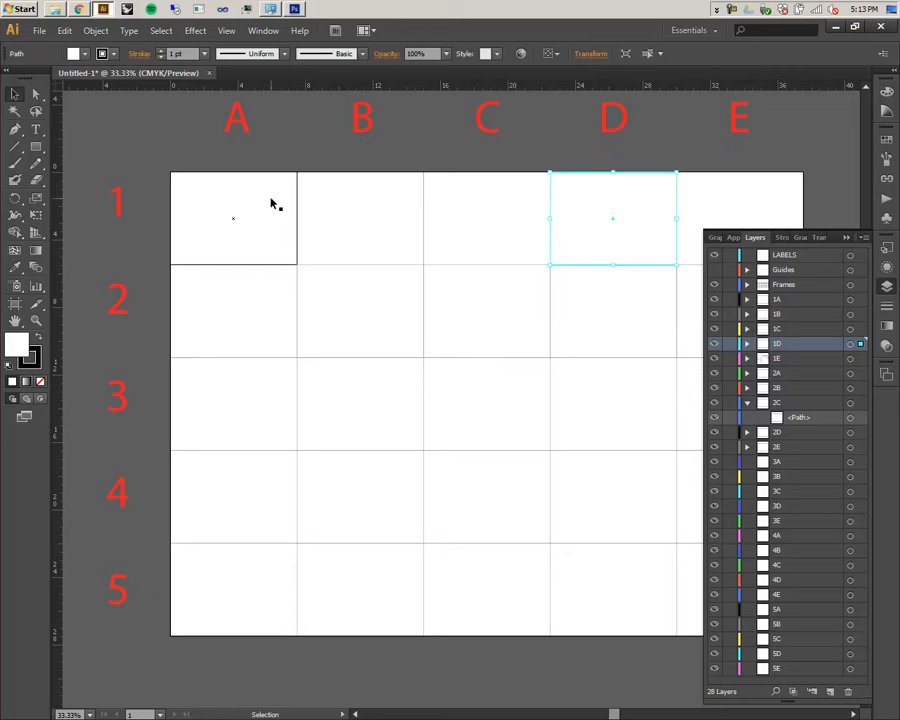
- Select frame 1A on the artboard and highlight its path inside layer 1A
click(233, 216)
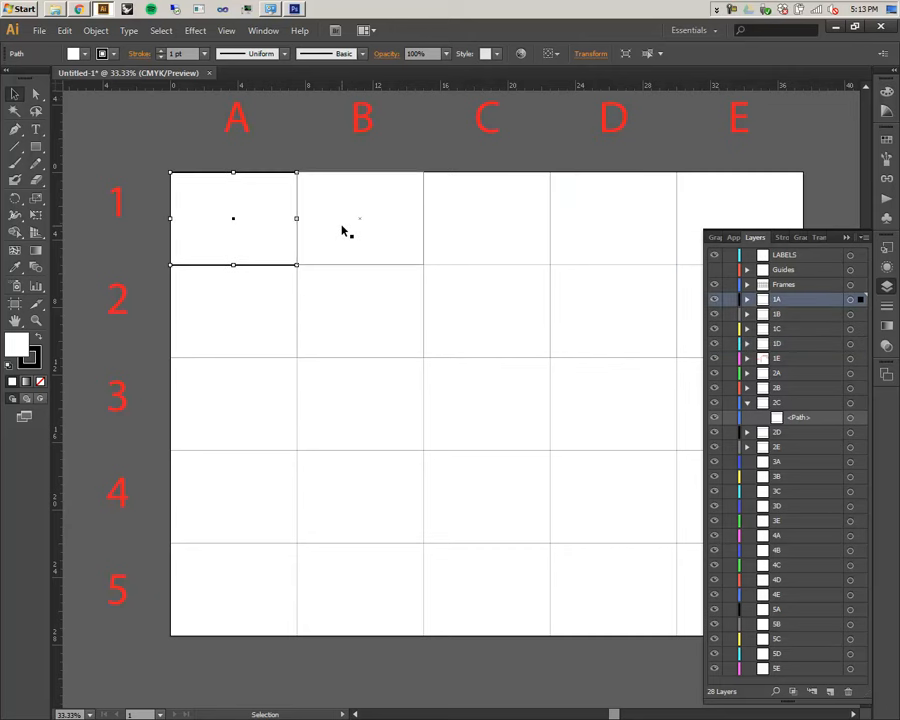
click(748, 300)
click(808, 315)
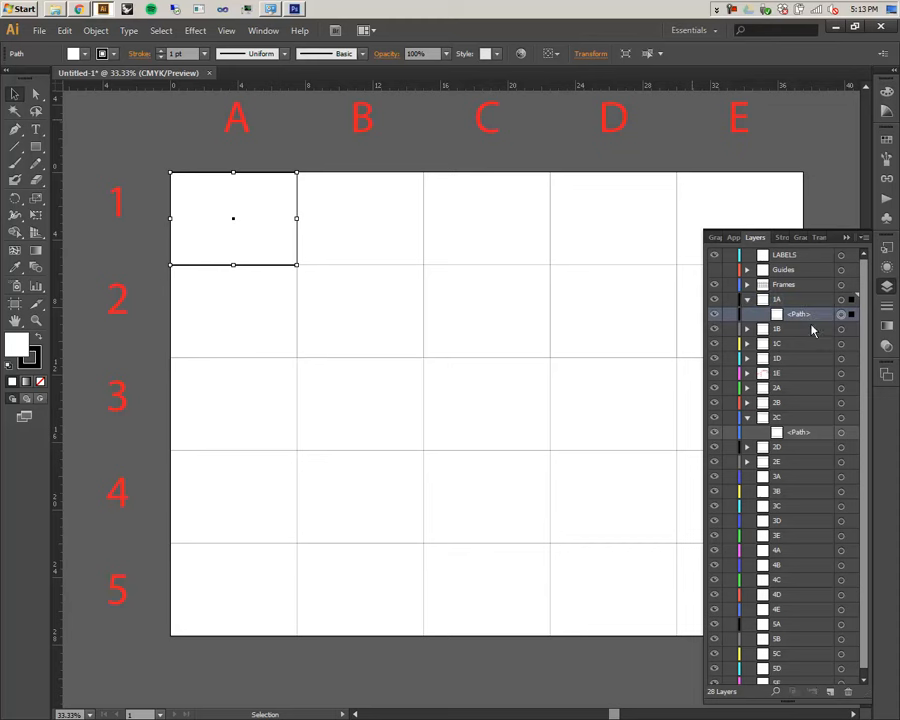
- Make layer 1A active, switch to Windows Explorer and open the 8 AM folder inside Better Photos - Black and White
click(767, 298)
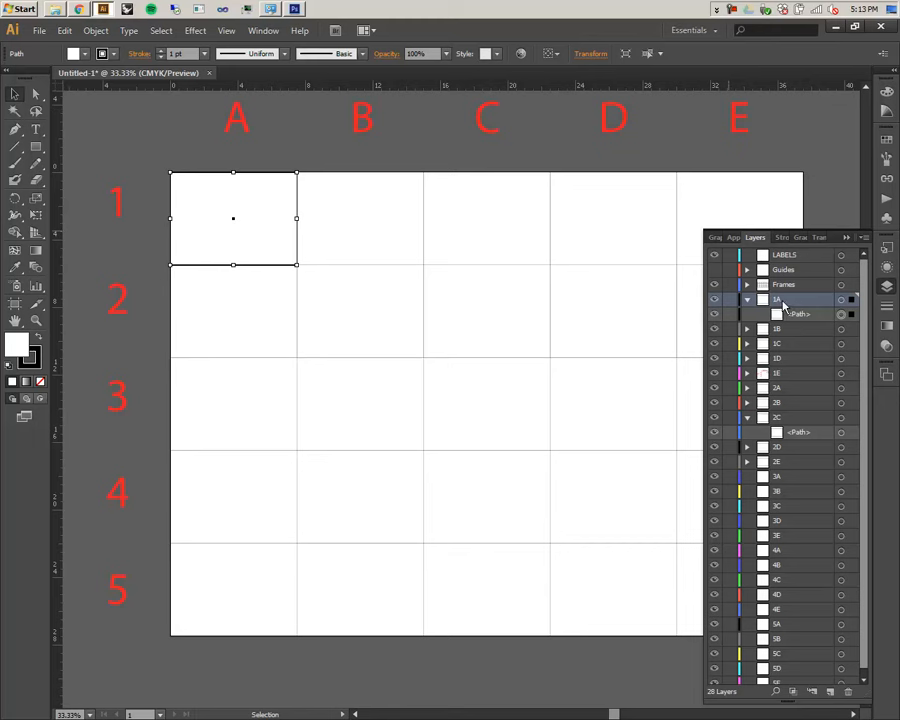
key(alt+Tab)
key(alt+Tab)
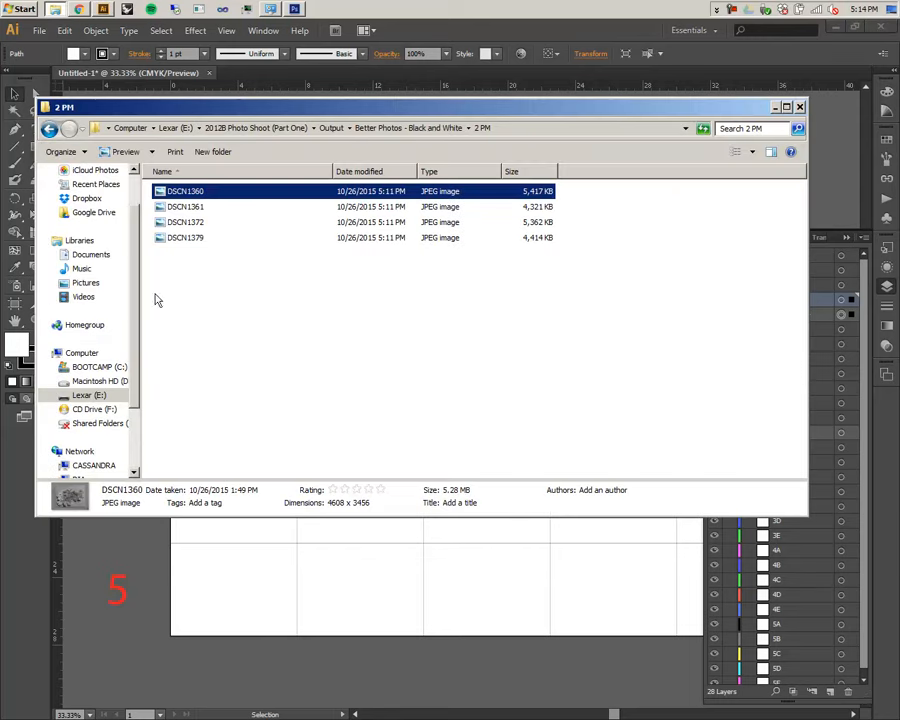
click(410, 128)
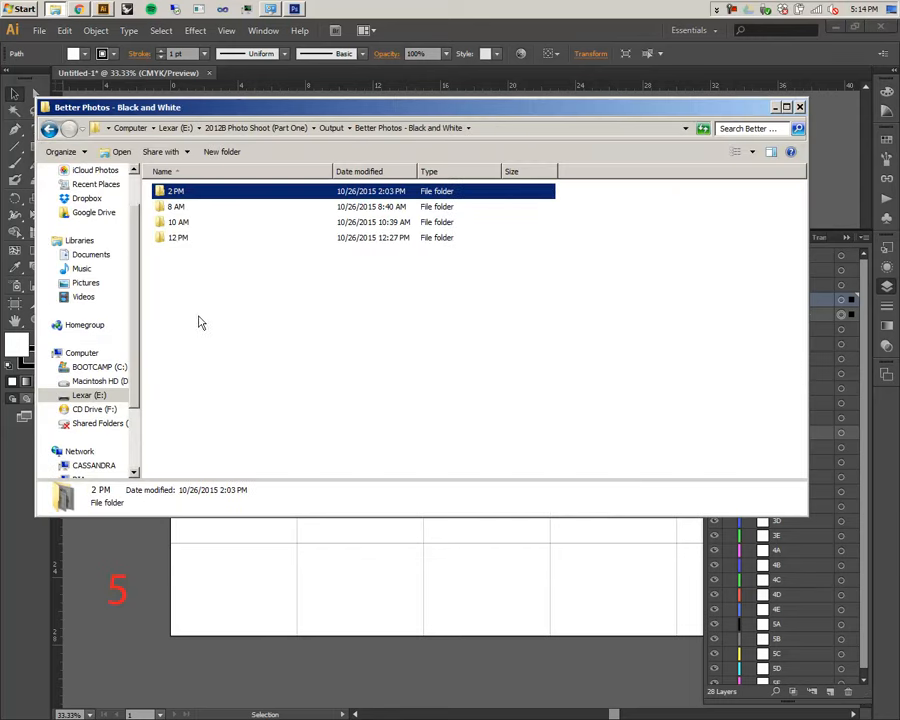
double_click(176, 207)
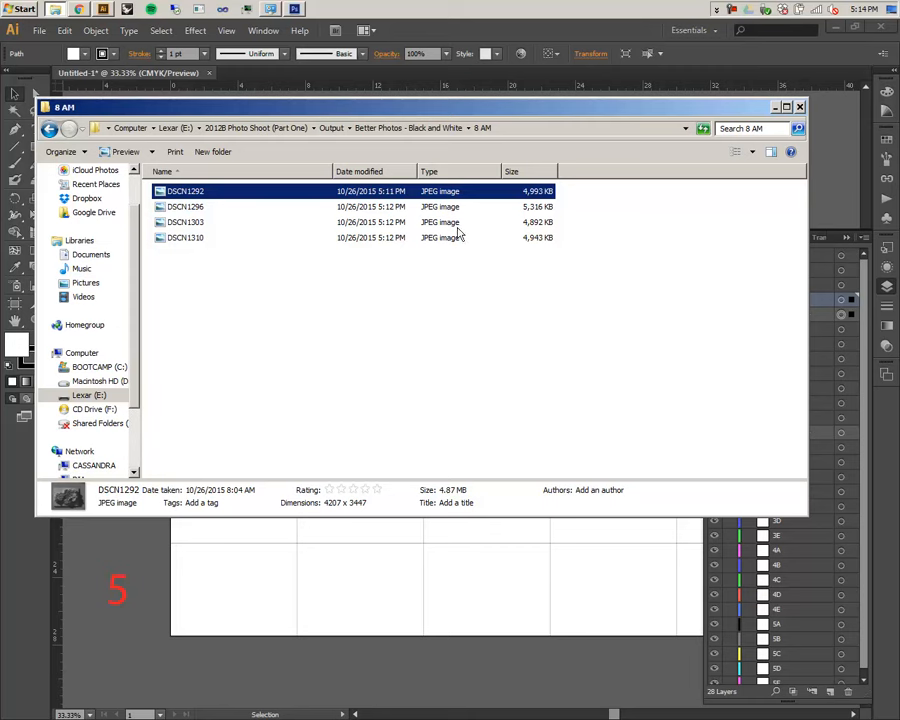
- Preview the 8 AM photos one after another from DSCN1292 to DSCN1310 in Windows Photo Viewer, and return to Illustrator
click(128, 152)
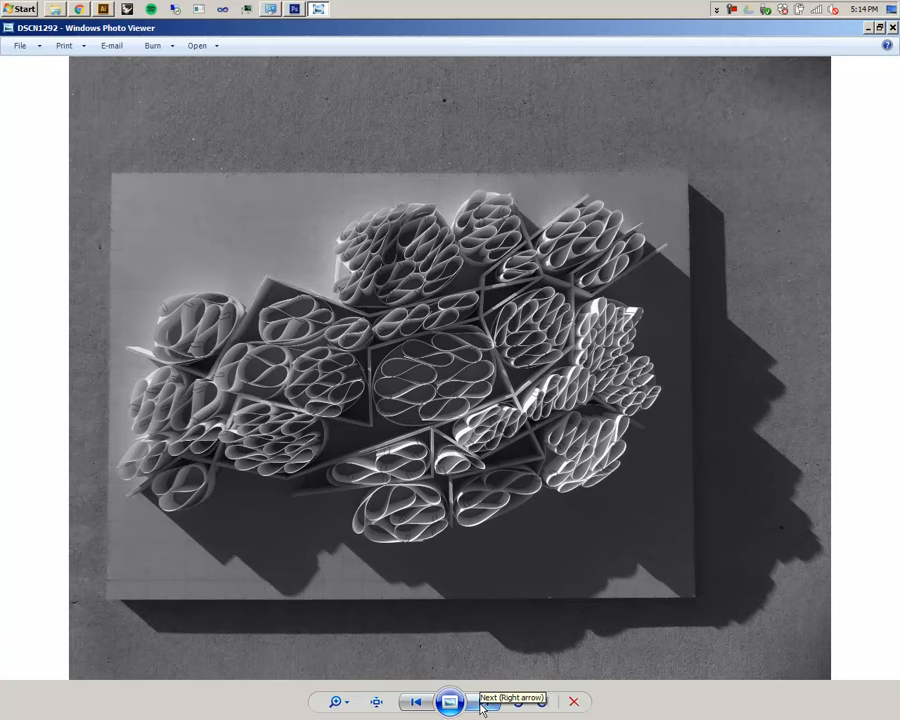
click(483, 705)
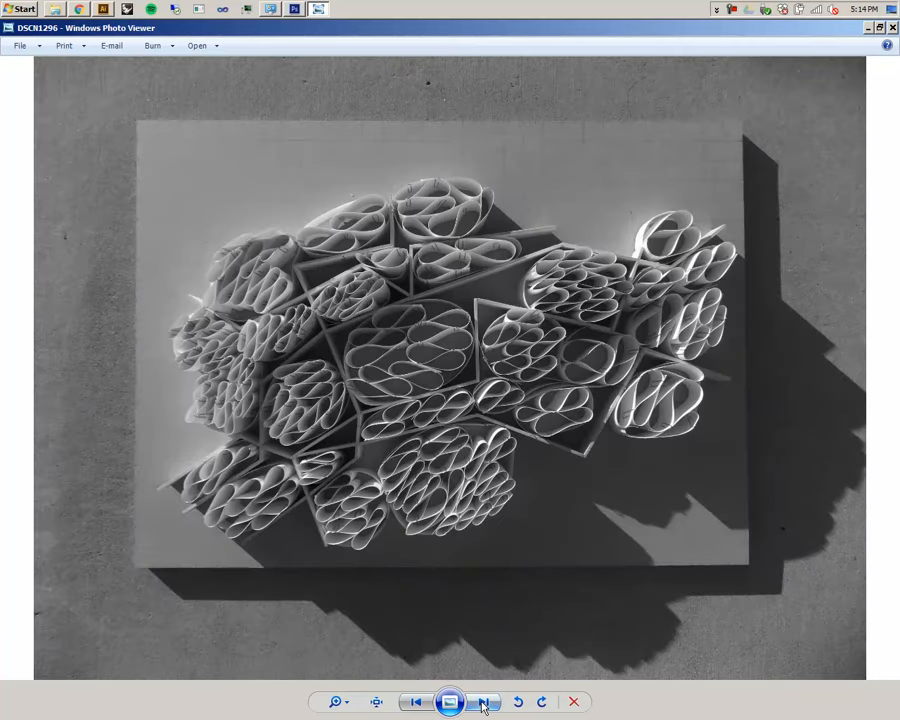
click(483, 705)
click(483, 705)
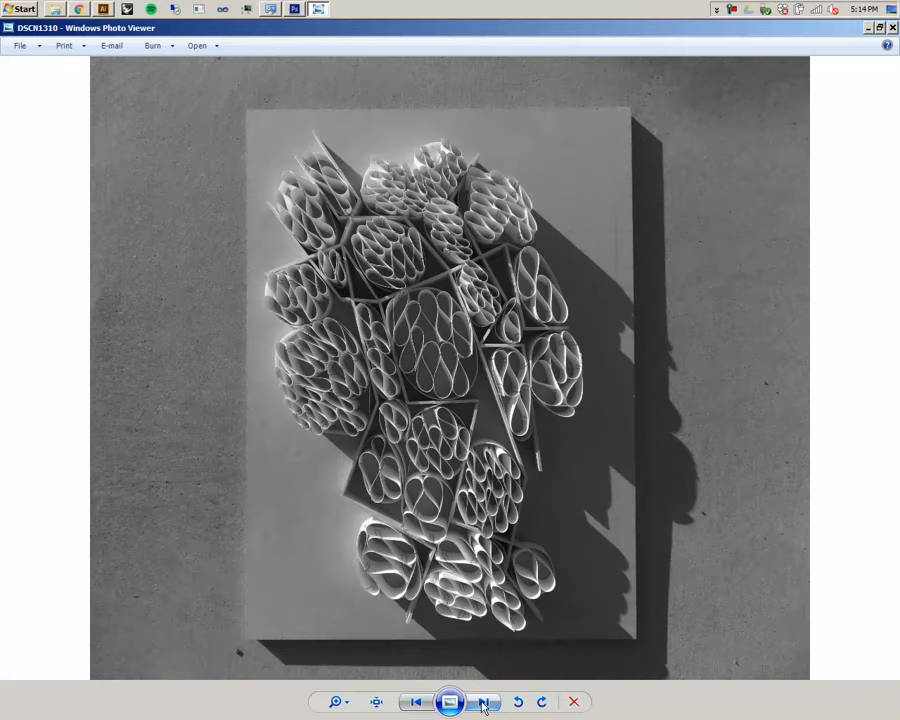
click(483, 705)
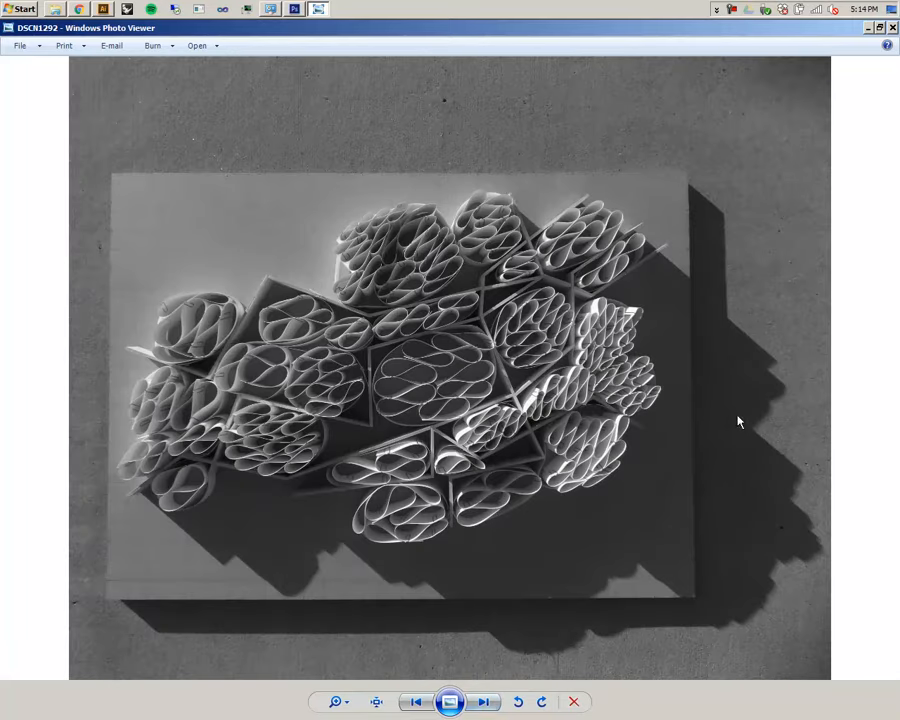
click(867, 29)
click(123, 666)
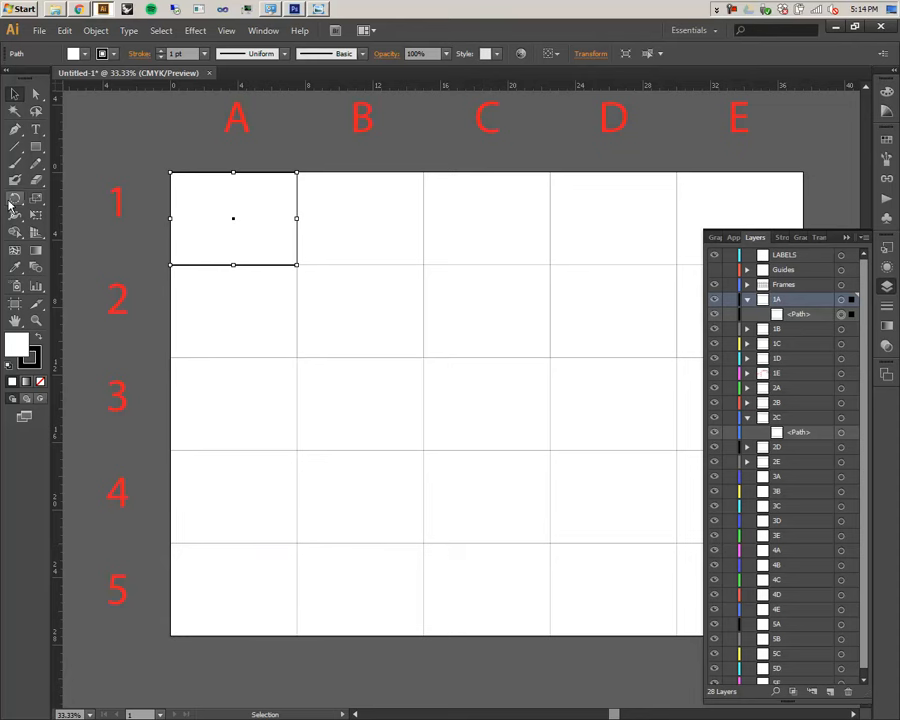
- Try shrinking the artboard to four columns by four rows of frames, about 30 by 22.09 in
click(15, 302)
drag(572, 424, 413, 386)
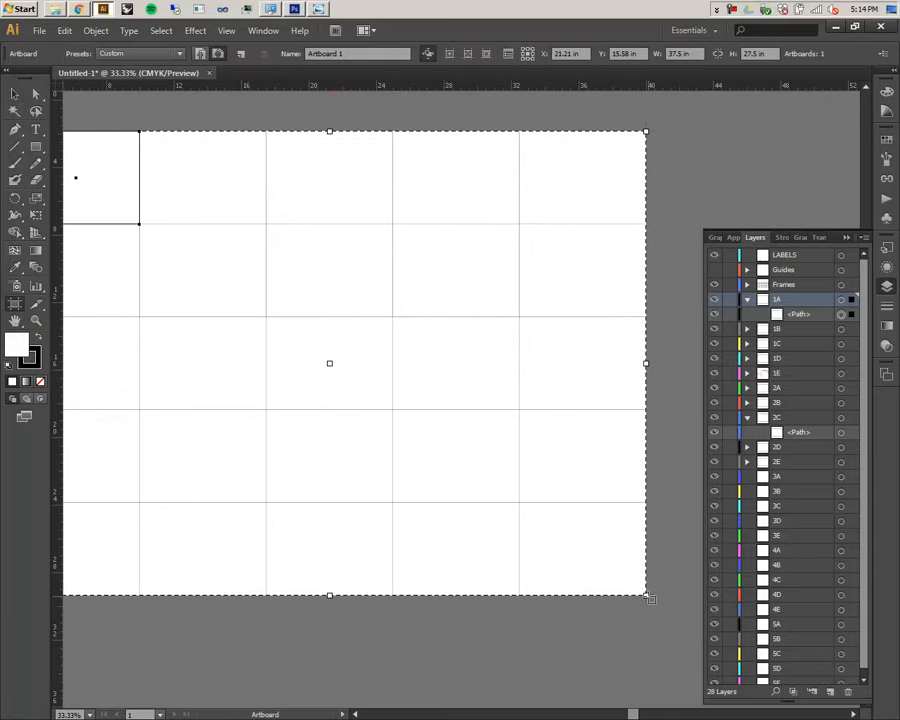
drag(646, 596, 518, 502)
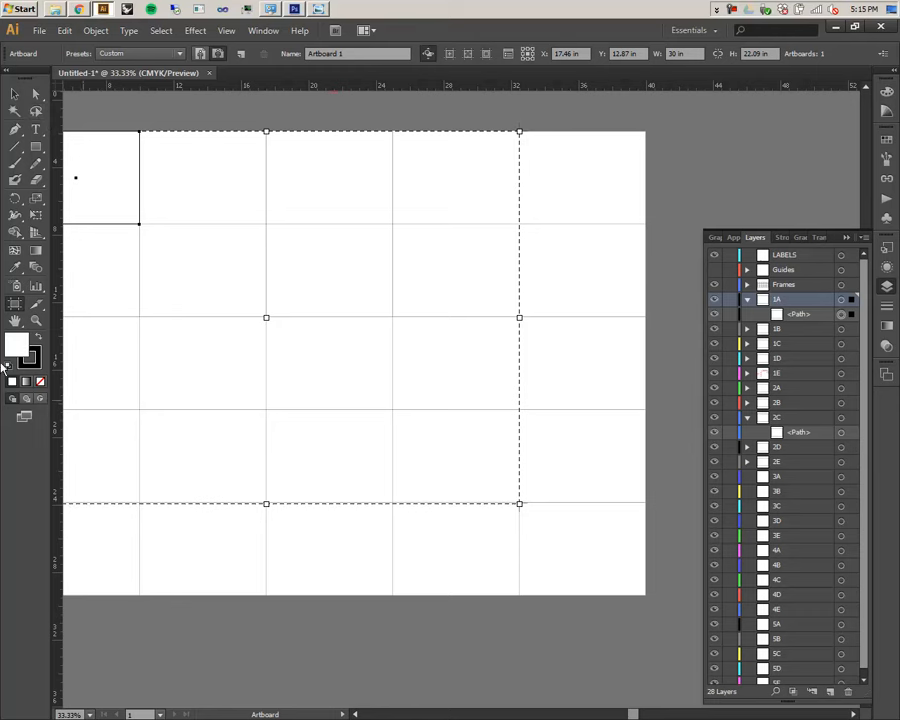
click(15, 93)
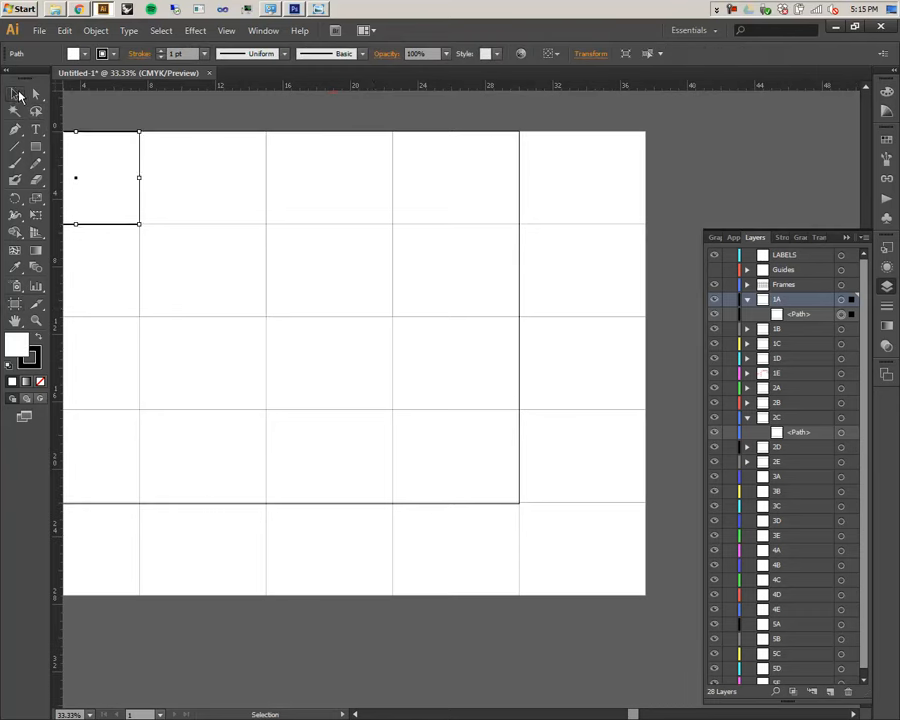
drag(368, 328, 441, 370)
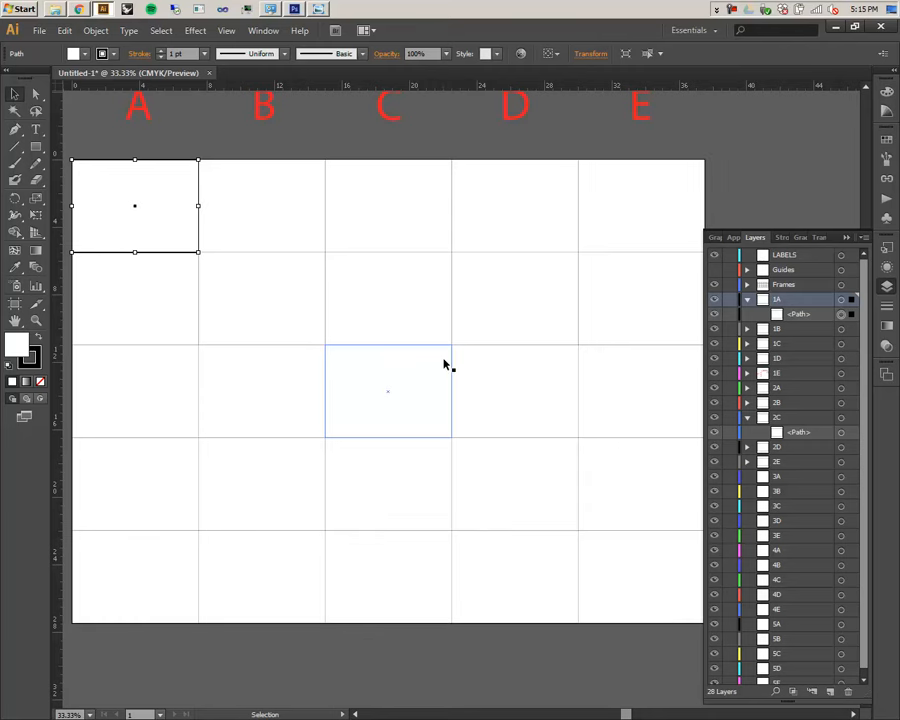
- Select frame 1A on the artboard and target layer 1A as the destination for the photo
click(182, 101)
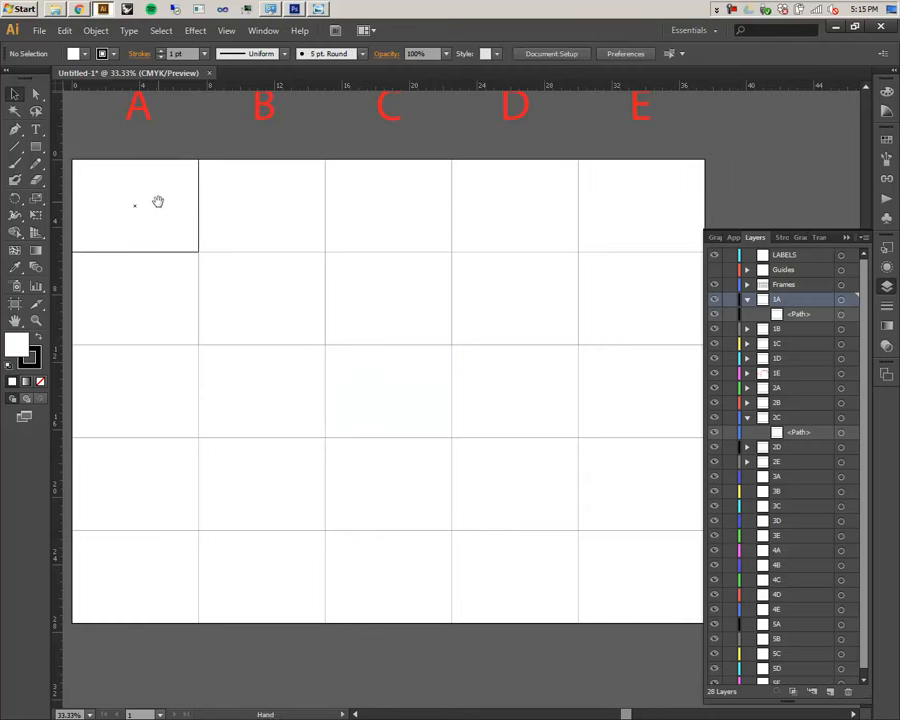
click(273, 217)
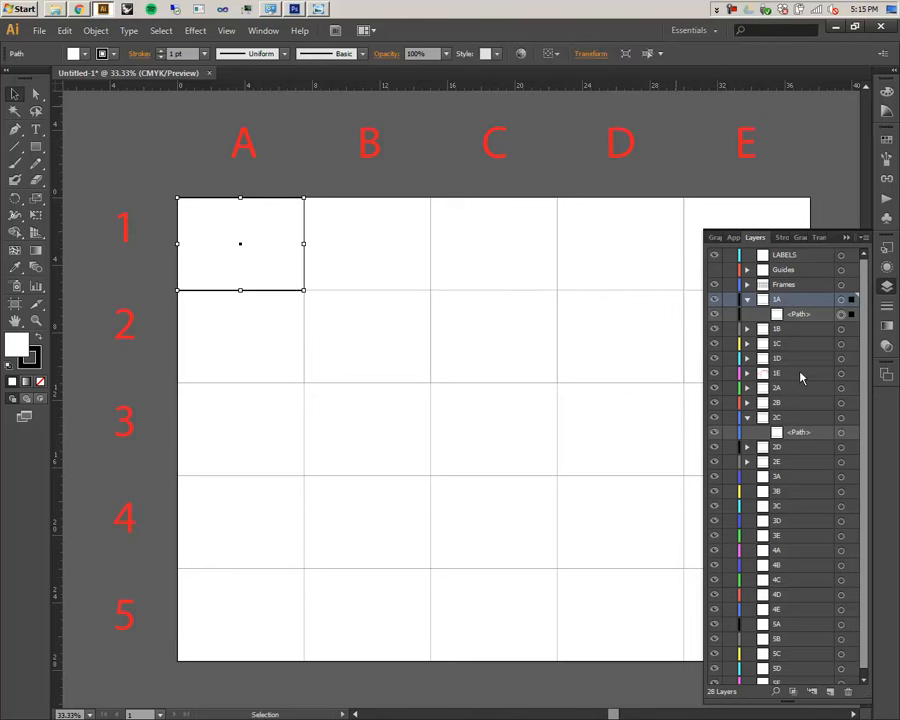
click(840, 300)
- Start placing an image and browse to the Output folder of 2012B Photo Shoot (Part One) on the Lexar drive
click(39, 30)
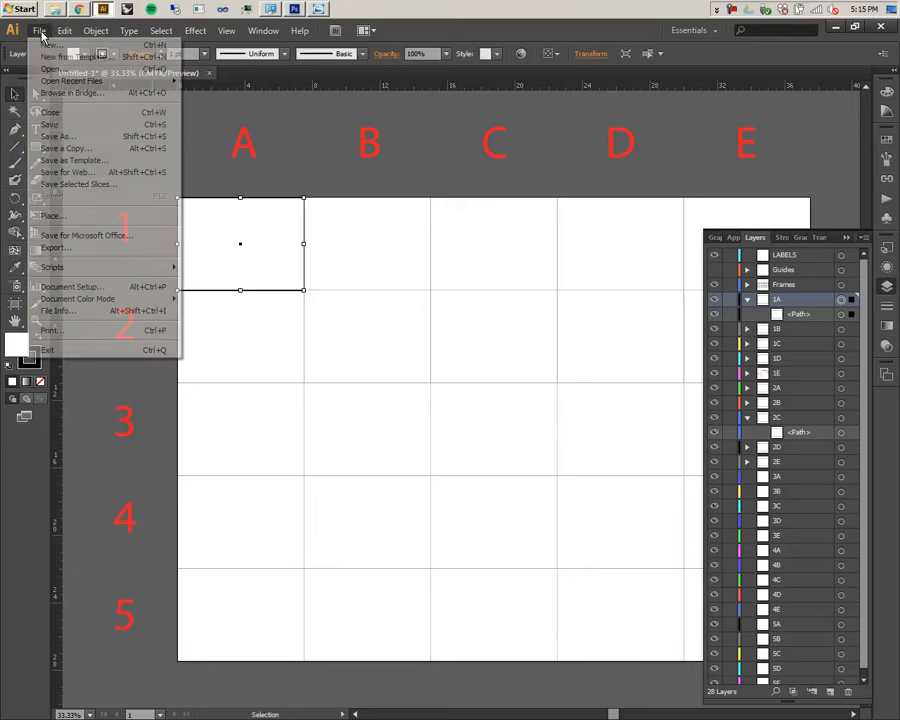
click(67, 216)
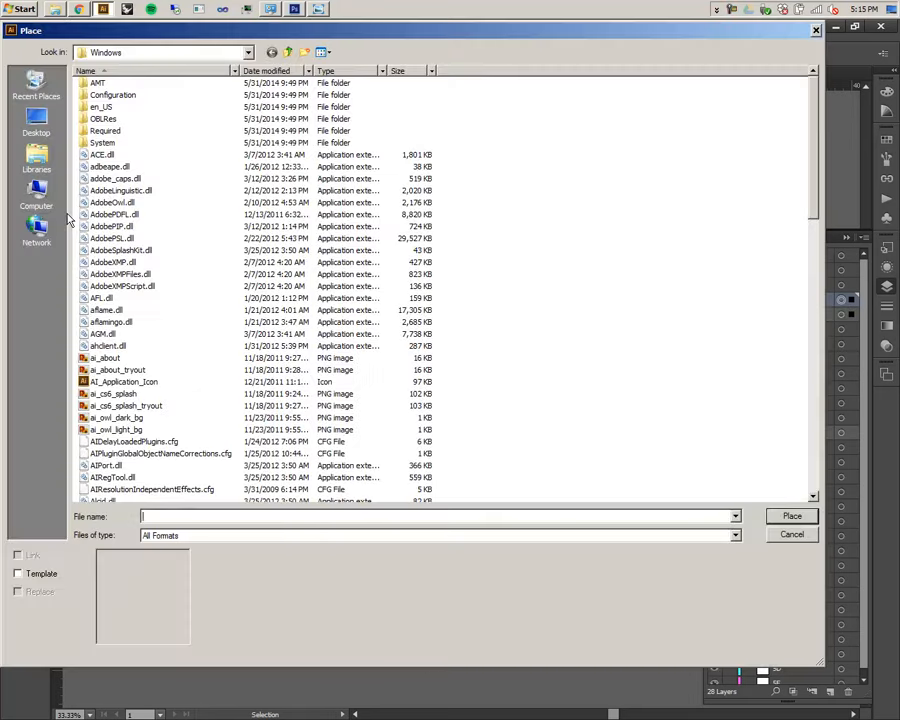
click(248, 53)
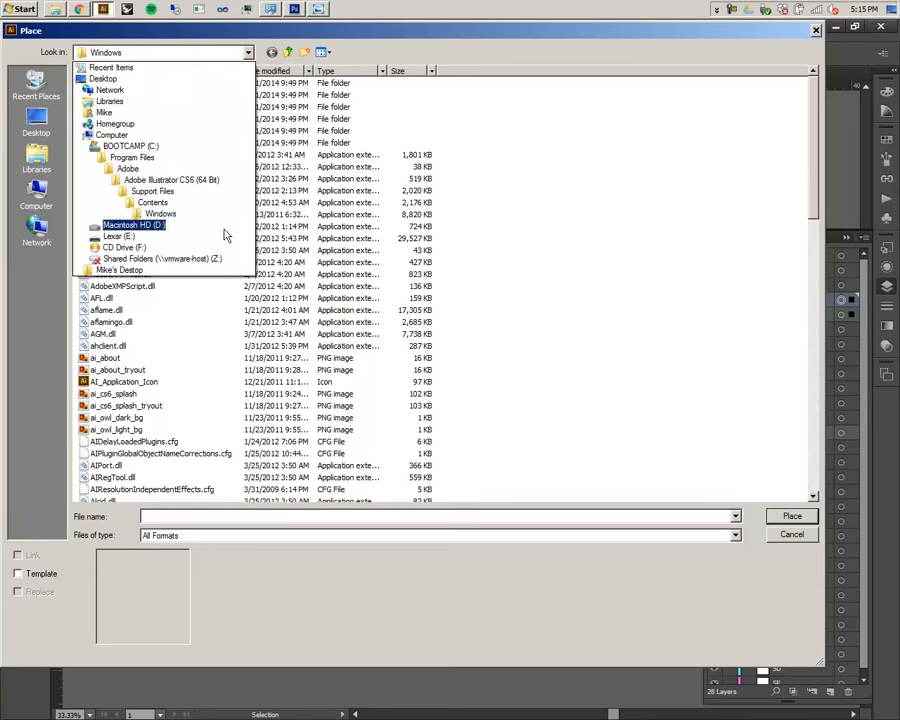
click(48, 246)
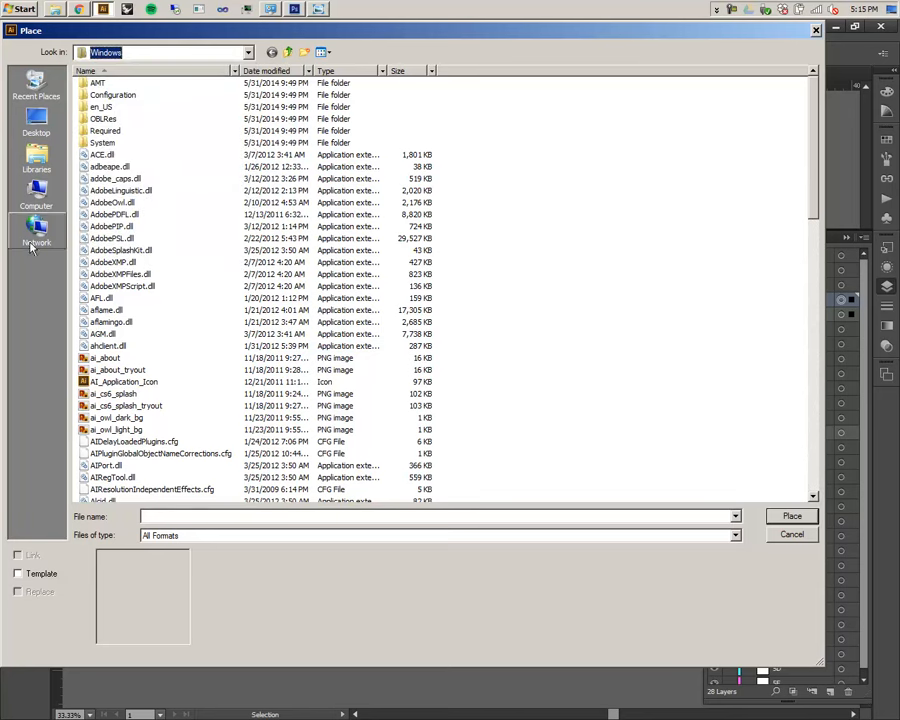
click(38, 193)
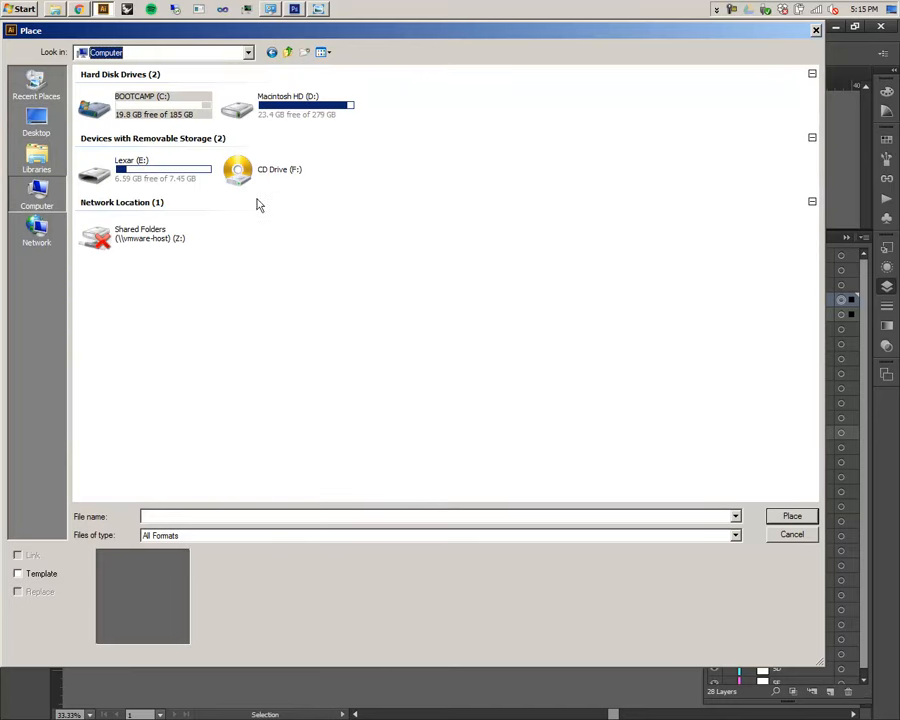
double_click(181, 168)
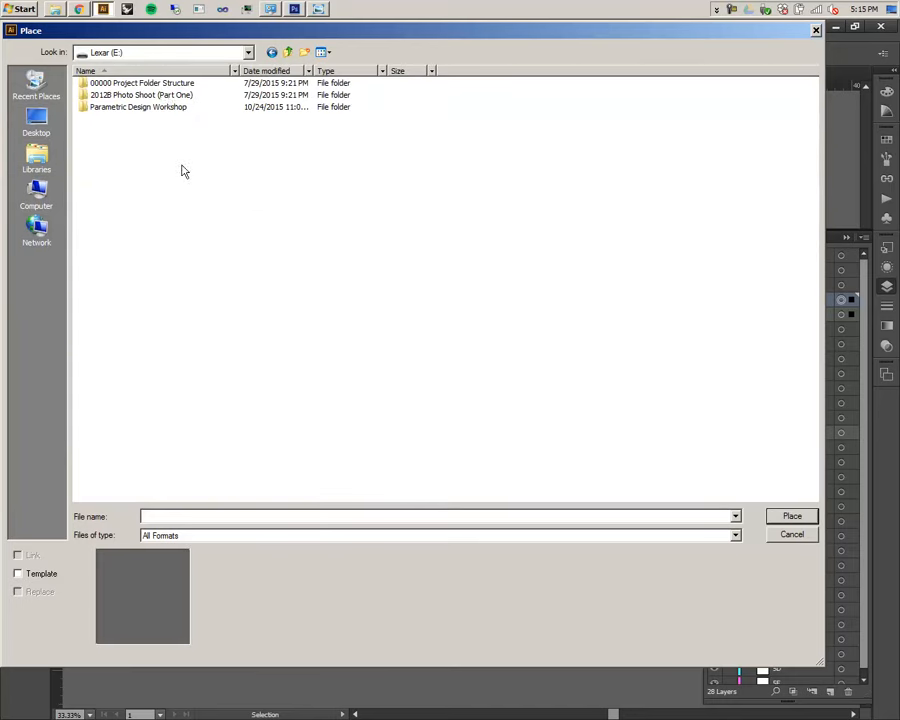
double_click(145, 96)
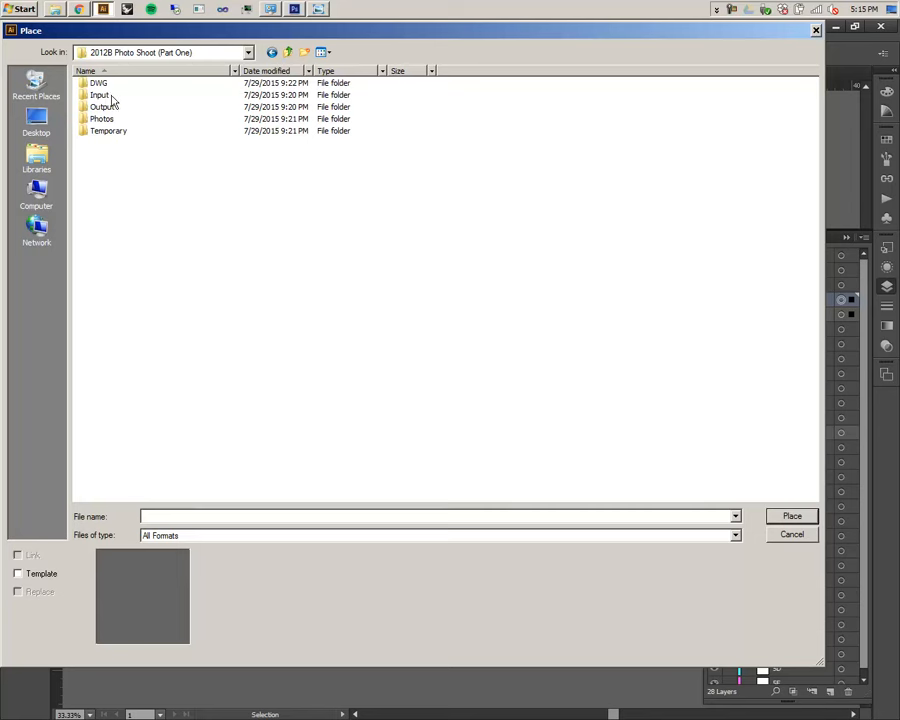
double_click(108, 107)
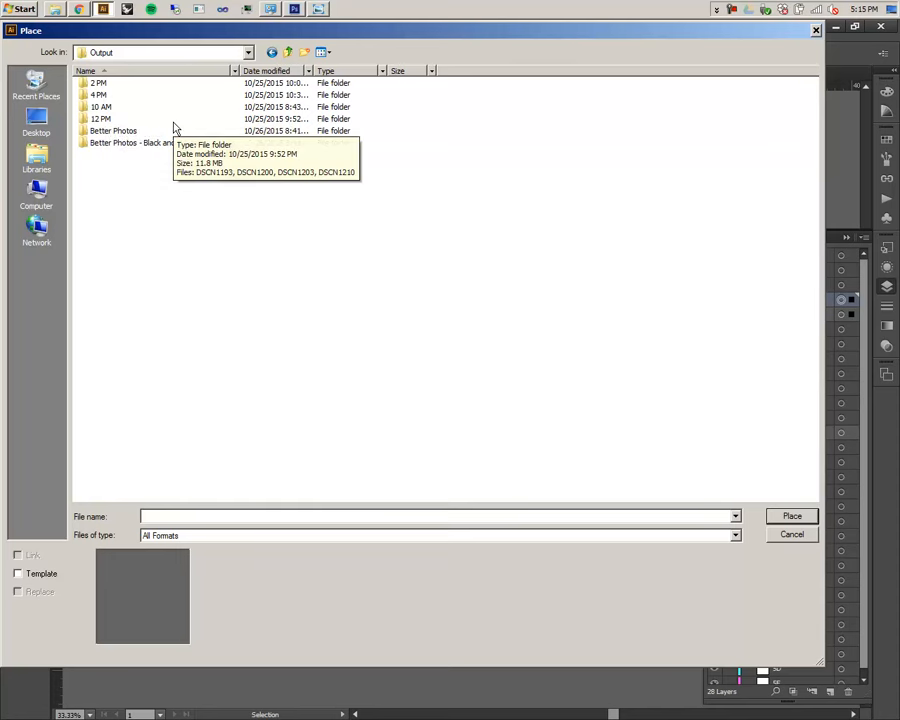
- Place DSCN1292 from the 8 AM folder in Better Photos - Black and White and move it over frame 1A
click(116, 146)
double_click(116, 146)
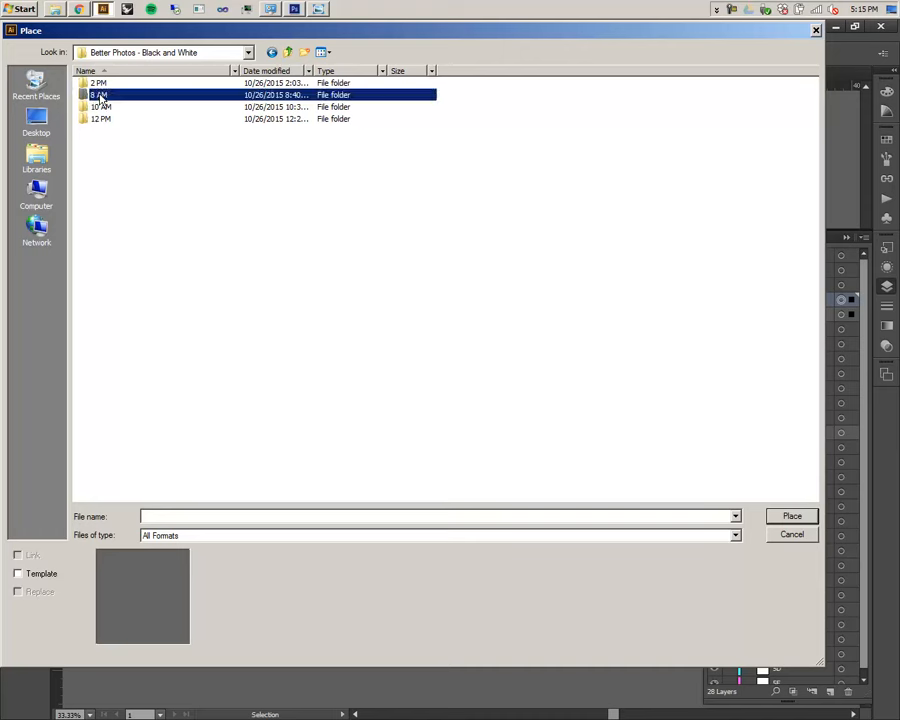
double_click(98, 94)
click(108, 82)
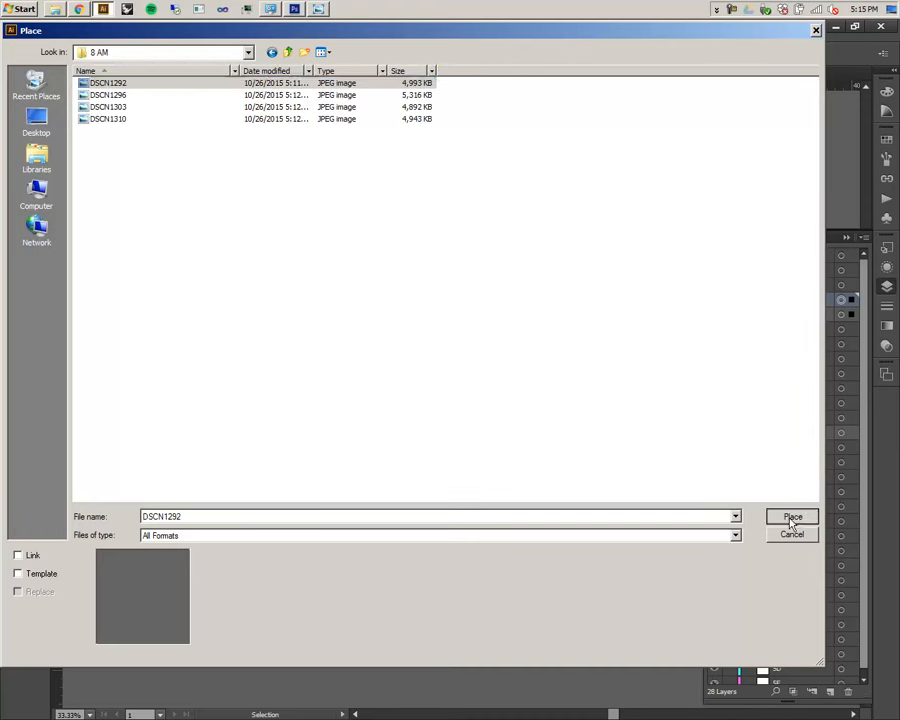
click(800, 516)
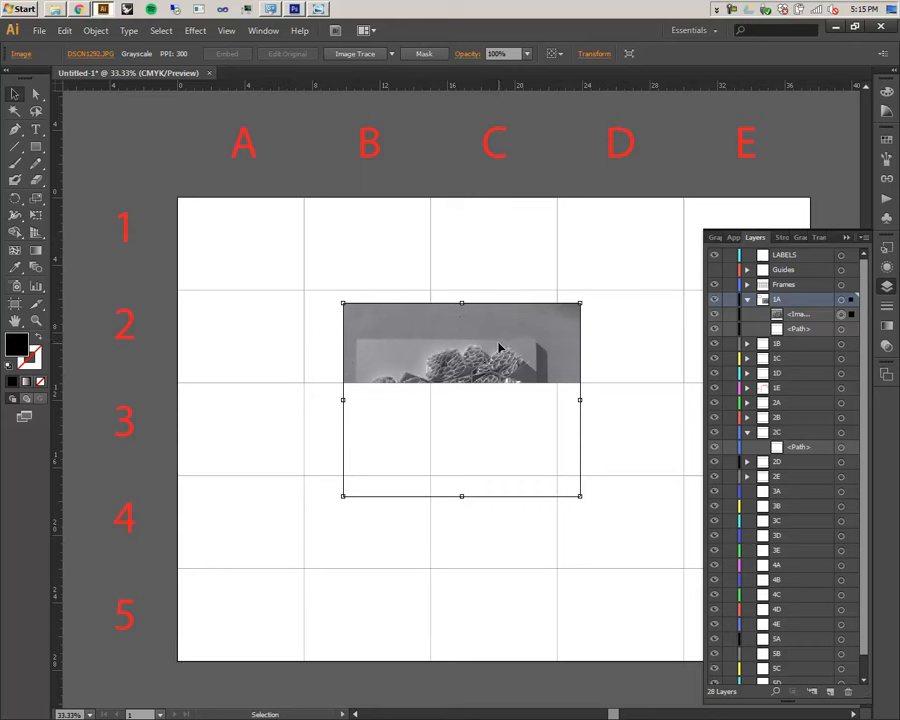
drag(500, 347, 289, 225)
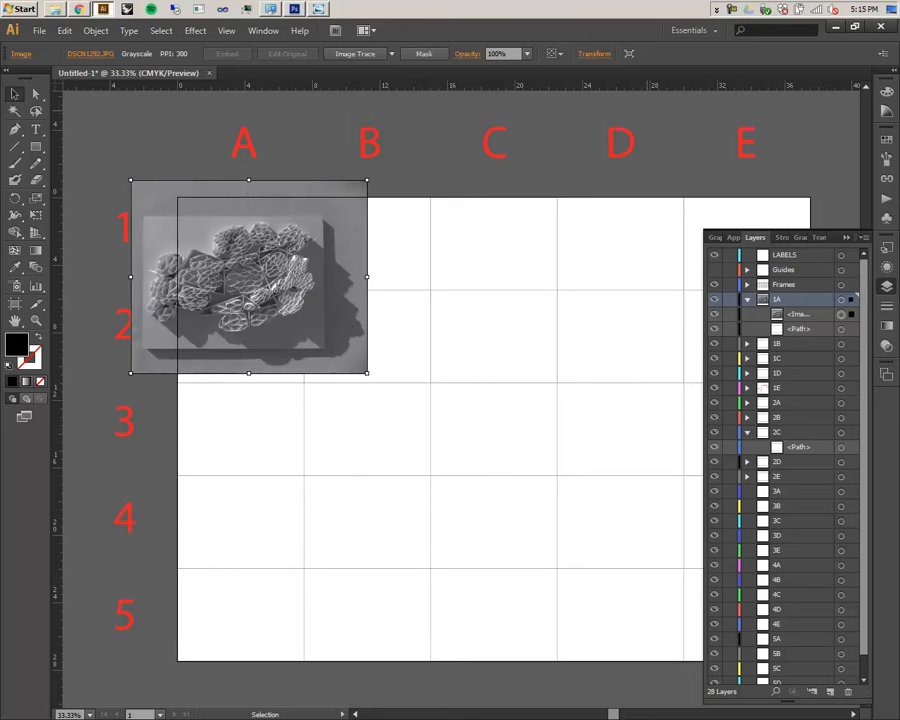
- Widen the layer list and examine the stacking order of the image and the path inside layer 1A
click(813, 317)
double_click(797, 314)
drag(702, 296, 624, 296)
click(737, 329)
click(739, 315)
click(751, 328)
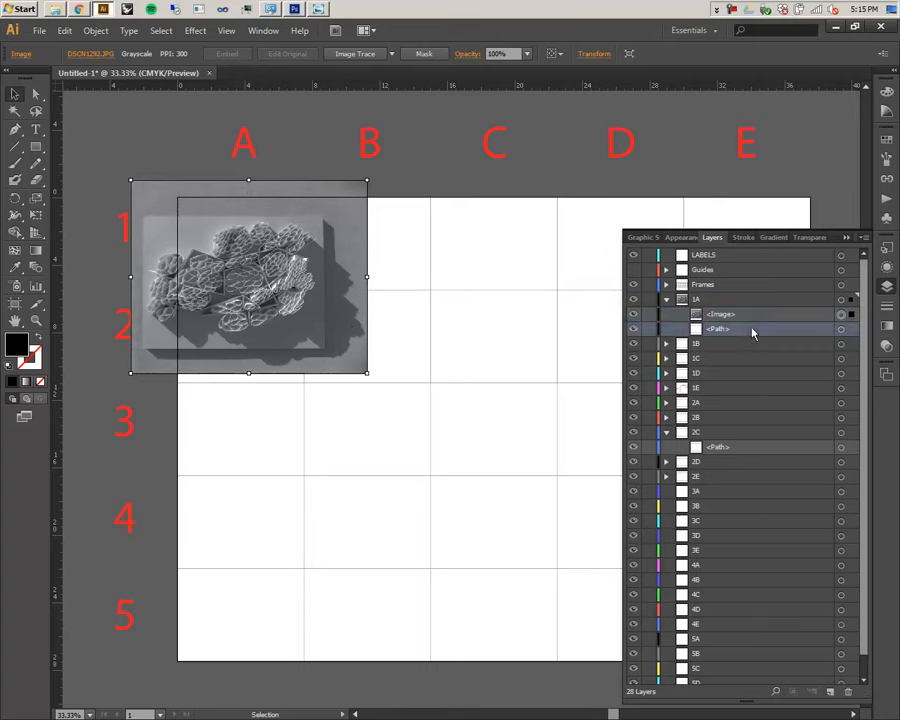
click(753, 317)
click(754, 329)
scroll(751, 430, down, 1)
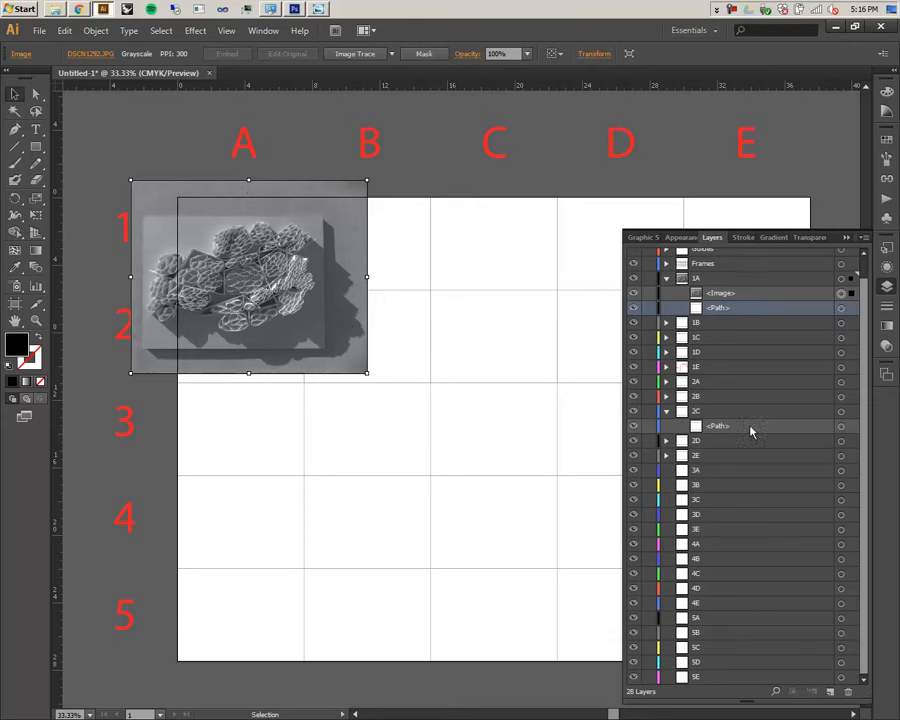
- Move the frame path above the placed image inside layer 1A
click(710, 679)
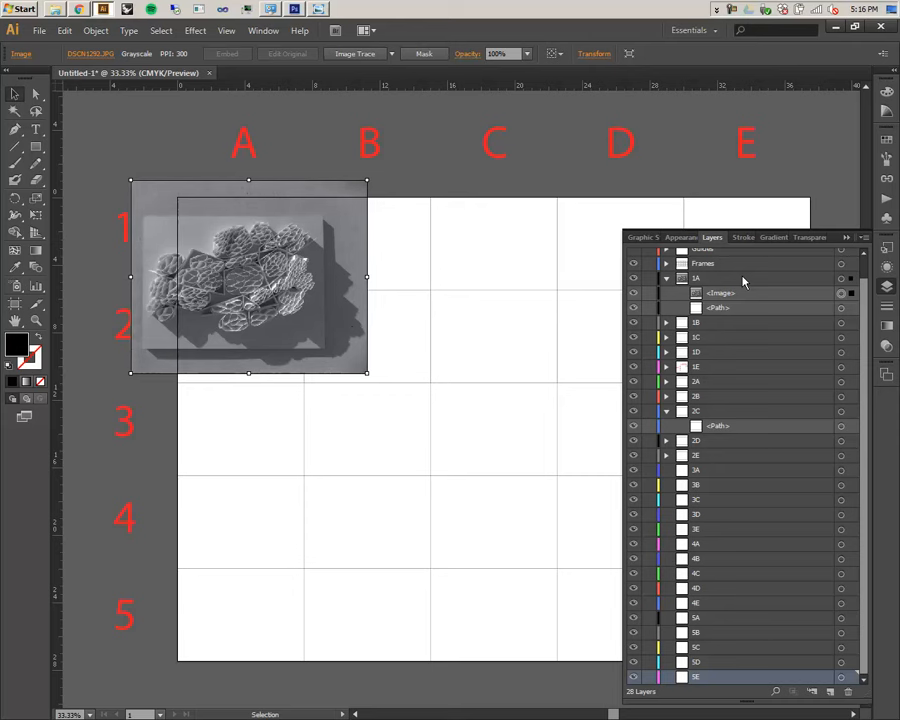
click(737, 309)
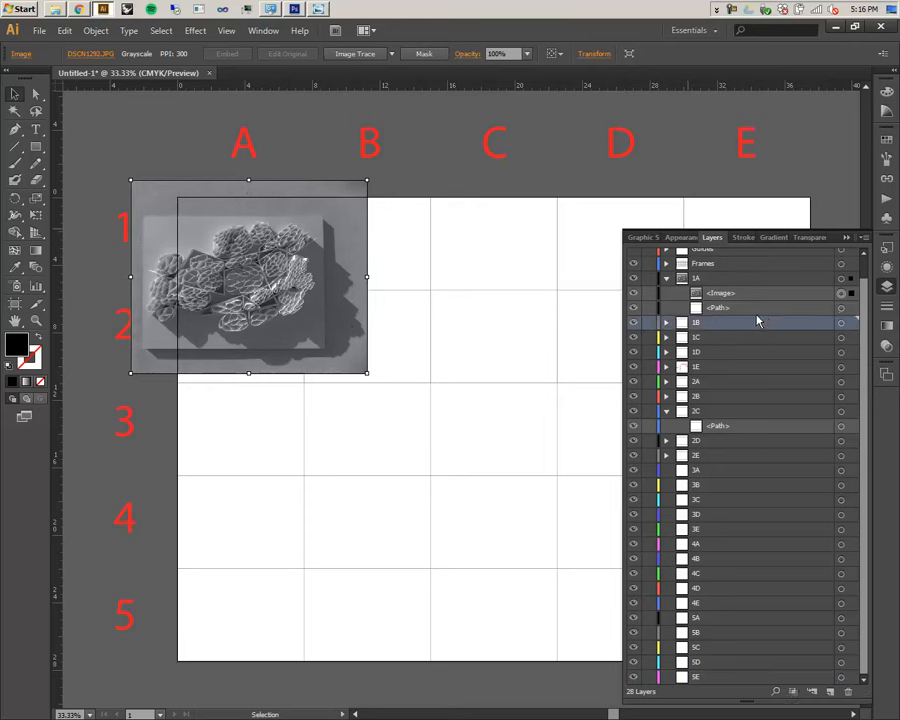
drag(737, 314, 722, 290)
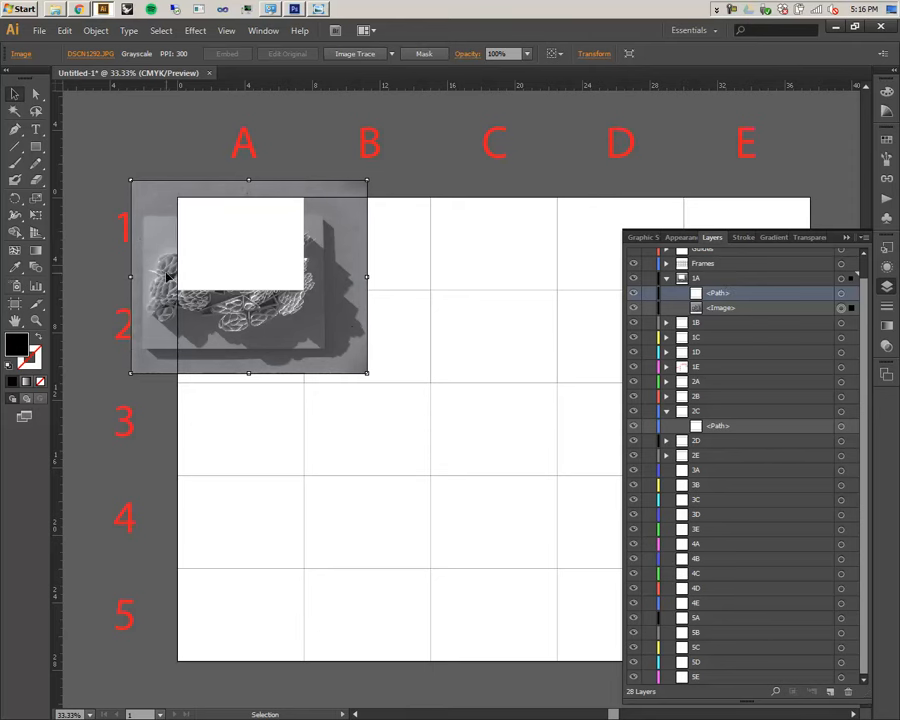
- Detach the Layers panel and make a clipping mask on layer 1A so the frame path clips the placed image
click(287, 258)
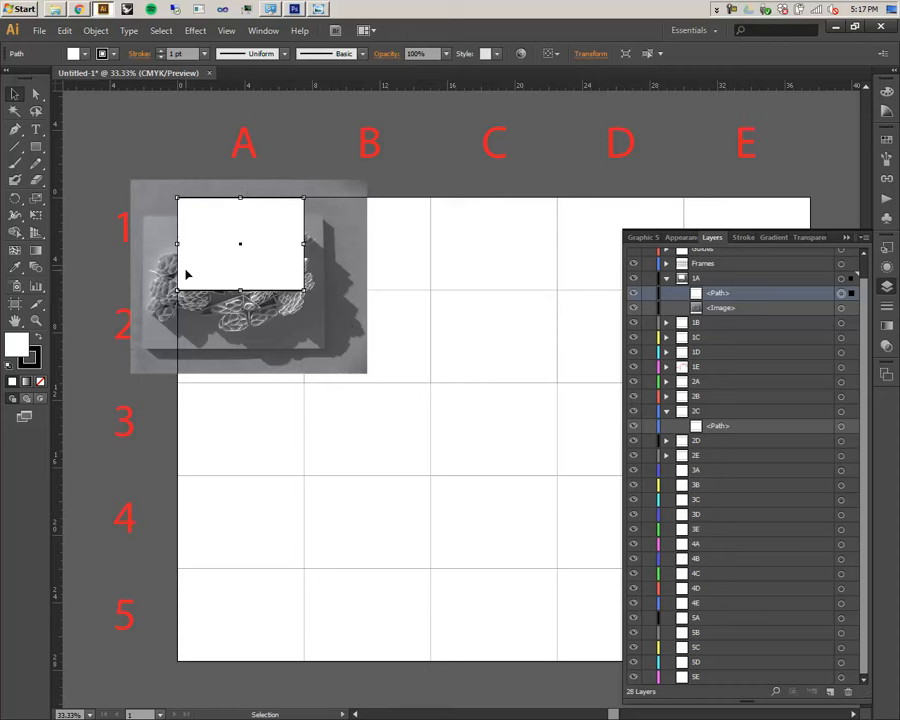
click(741, 280)
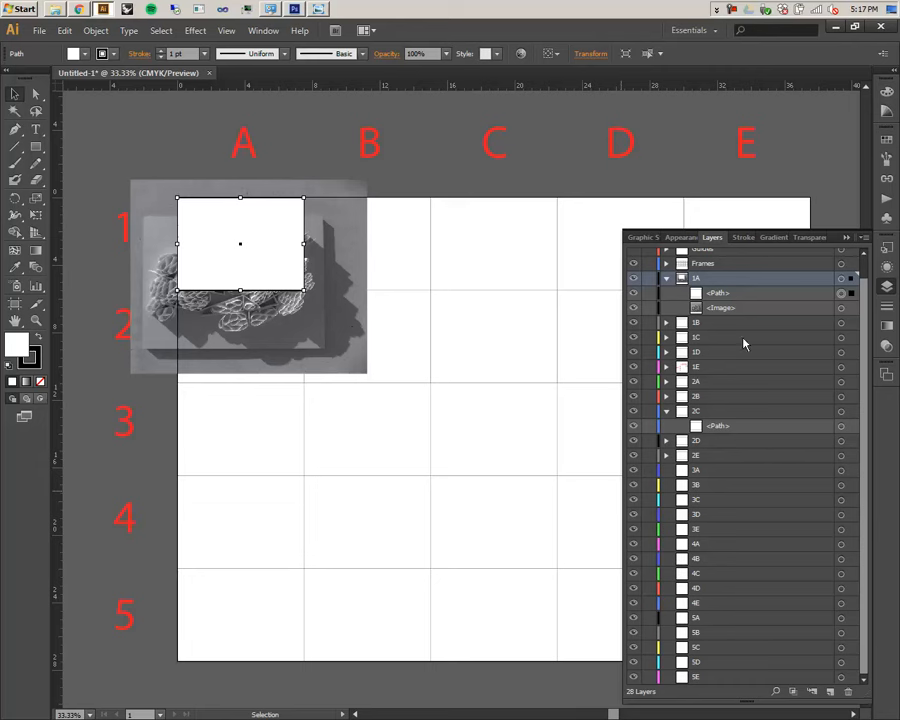
click(760, 300)
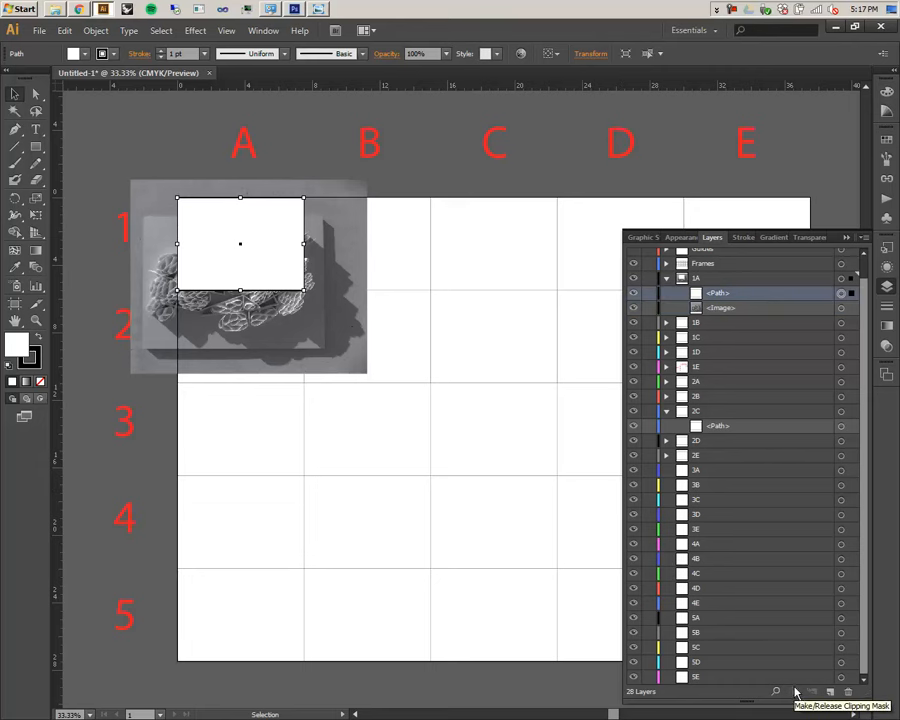
key(ctrl)
key(ctrl)
key(ctrl)
key(ctrl)
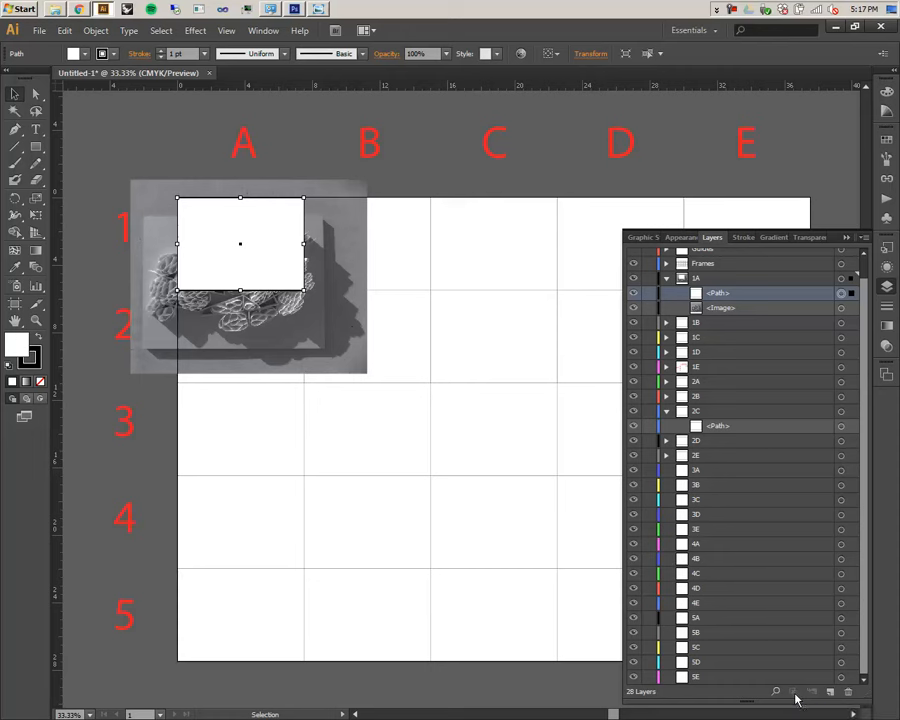
click(728, 280)
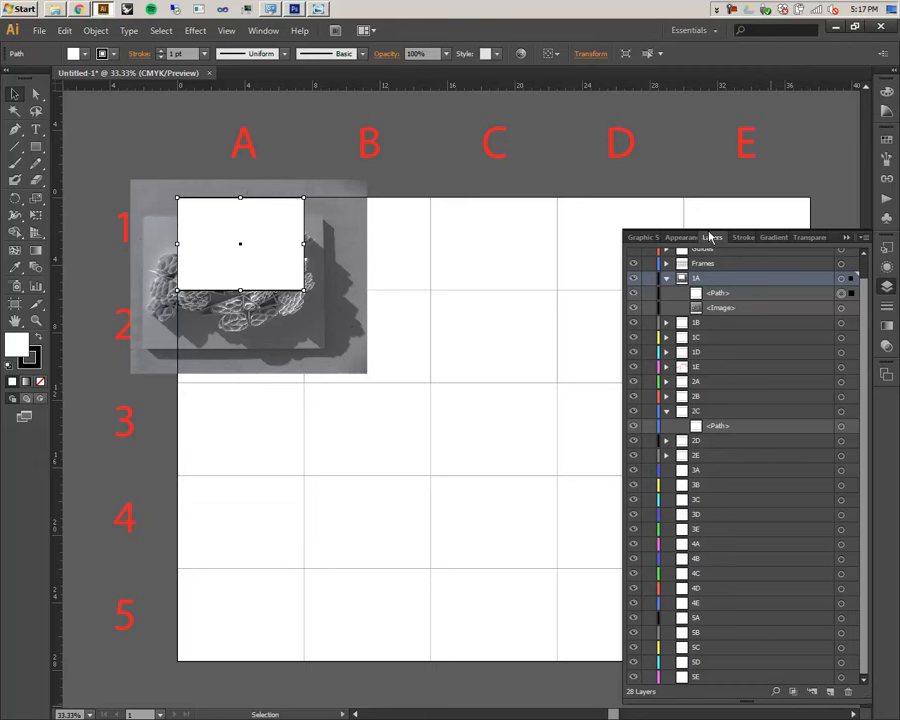
drag(713, 246, 627, 108)
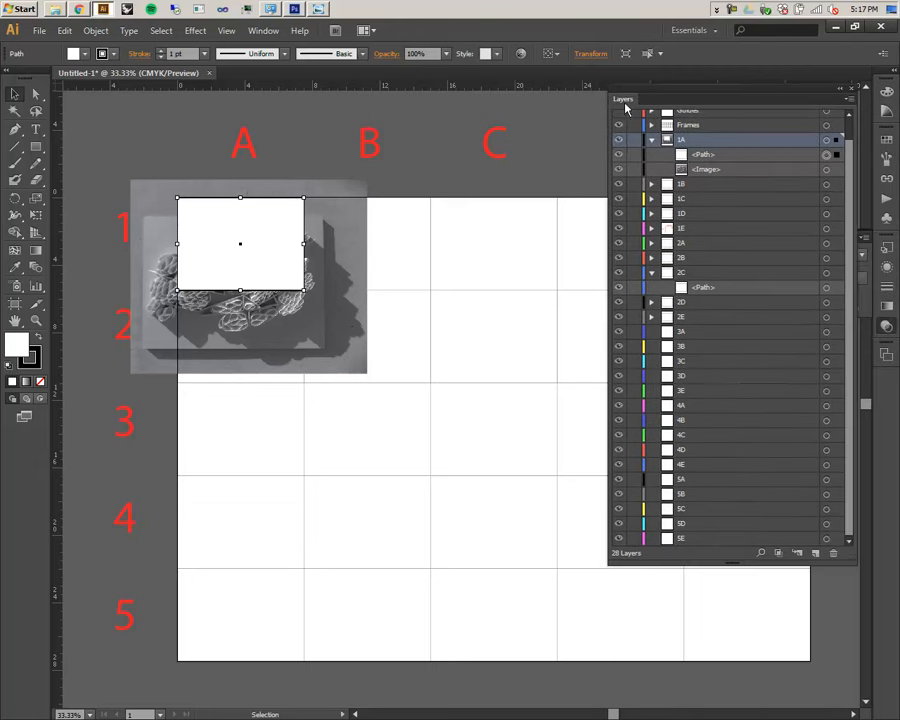
click(781, 555)
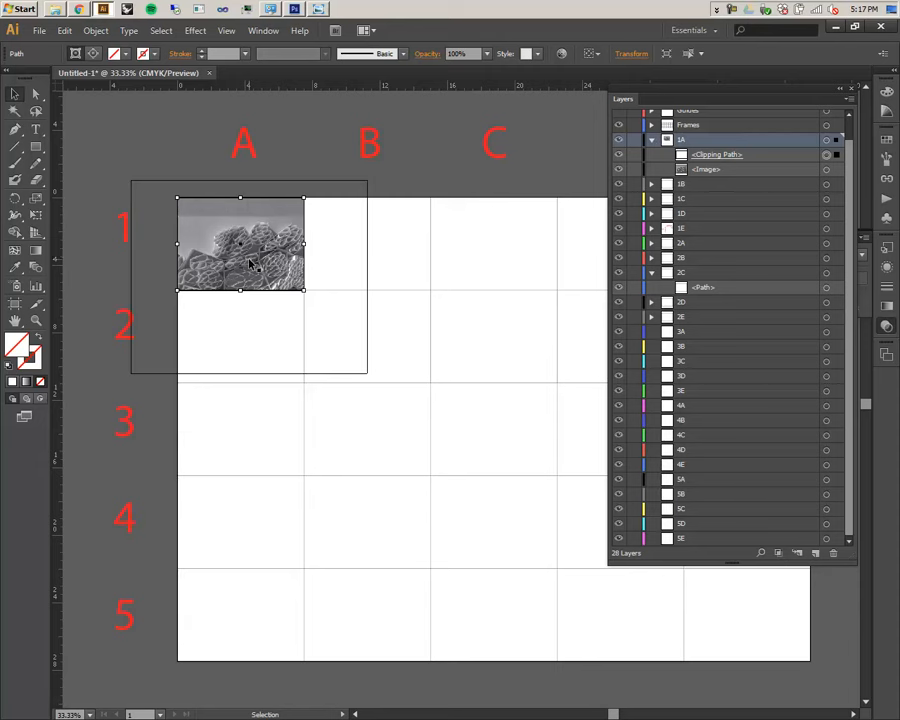
- Scale down the clipped photo in layer 1A and reposition it to fit the sculpture inside frame 1A
click(249, 219)
drag(269, 268, 256, 238)
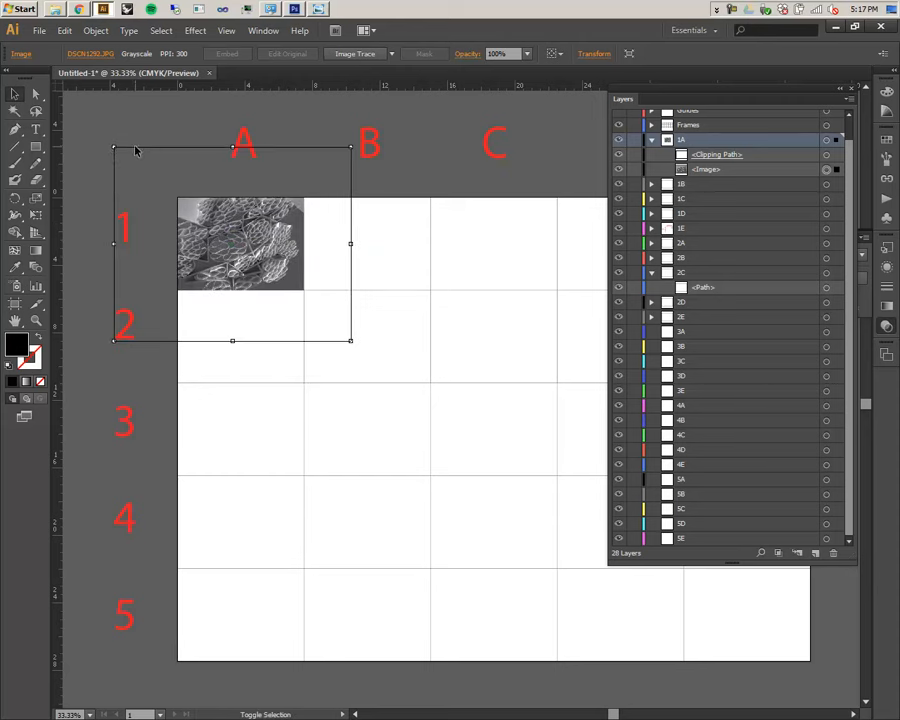
drag(114, 147, 153, 181)
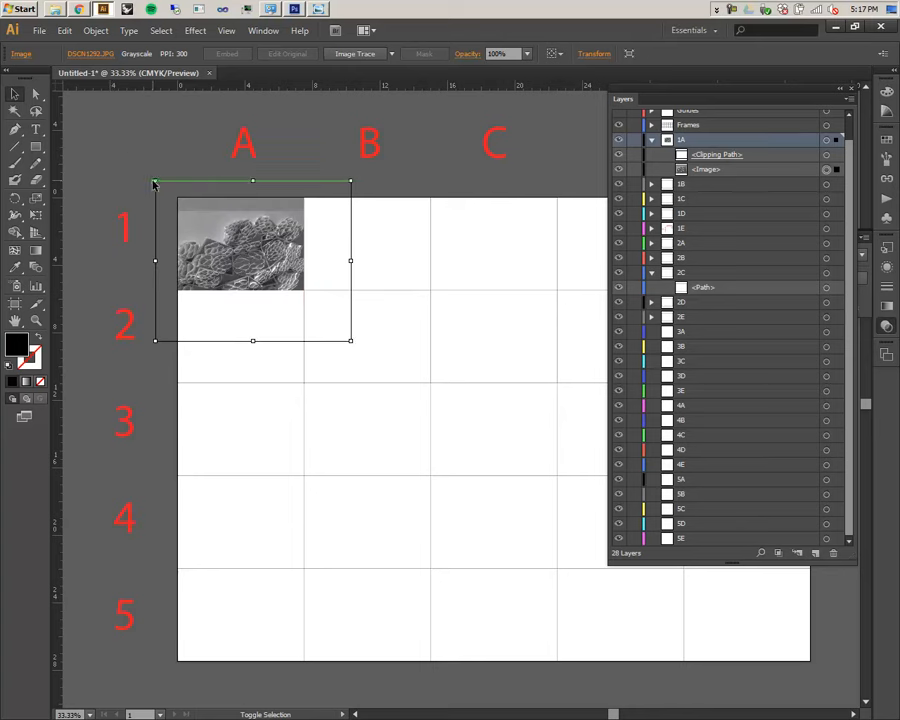
drag(352, 341, 327, 310)
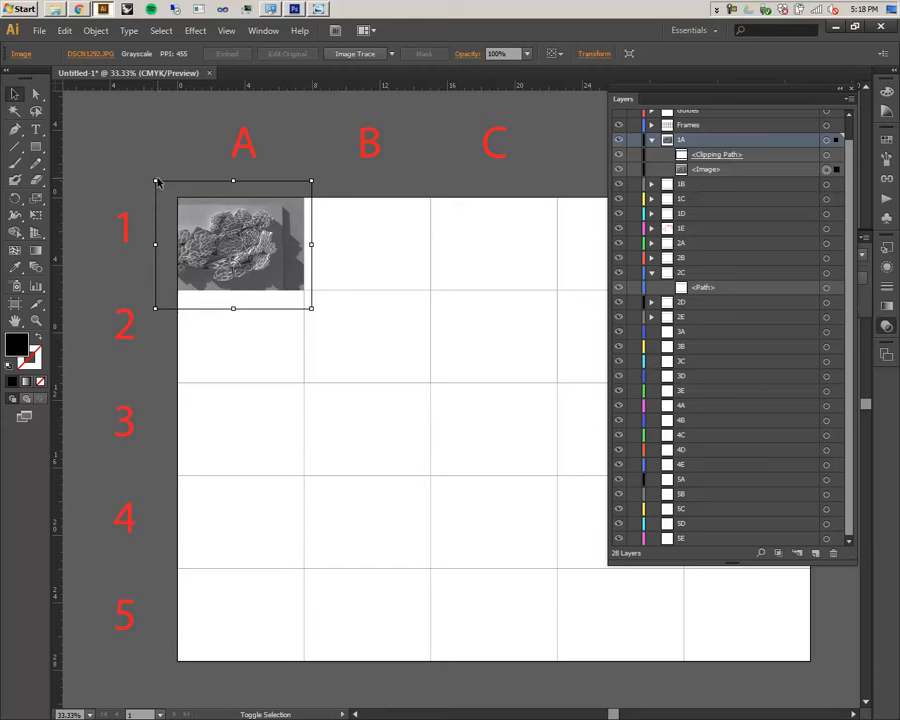
drag(155, 181, 177, 192)
drag(275, 284, 316, 303)
mouse_move(293, 258)
mouse_down()
mouse_move(291, 244)
mouse_move(286, 254)
mouse_up()
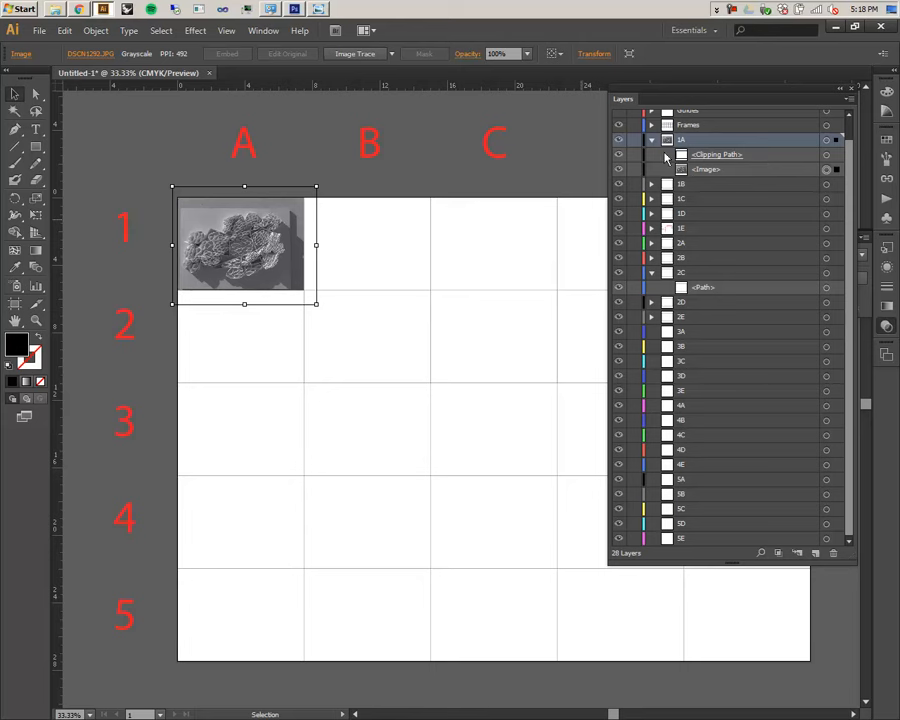
- Lock the clipping path in layer 1A, then slightly enlarge the photo and shift it within the frame
click(633, 155)
mouse_move(264, 255)
mouse_down()
mouse_move(275, 250)
mouse_move(269, 255)
mouse_up()
mouse_move(318, 300)
mouse_down()
mouse_move(310, 302)
mouse_move(319, 302)
mouse_up()
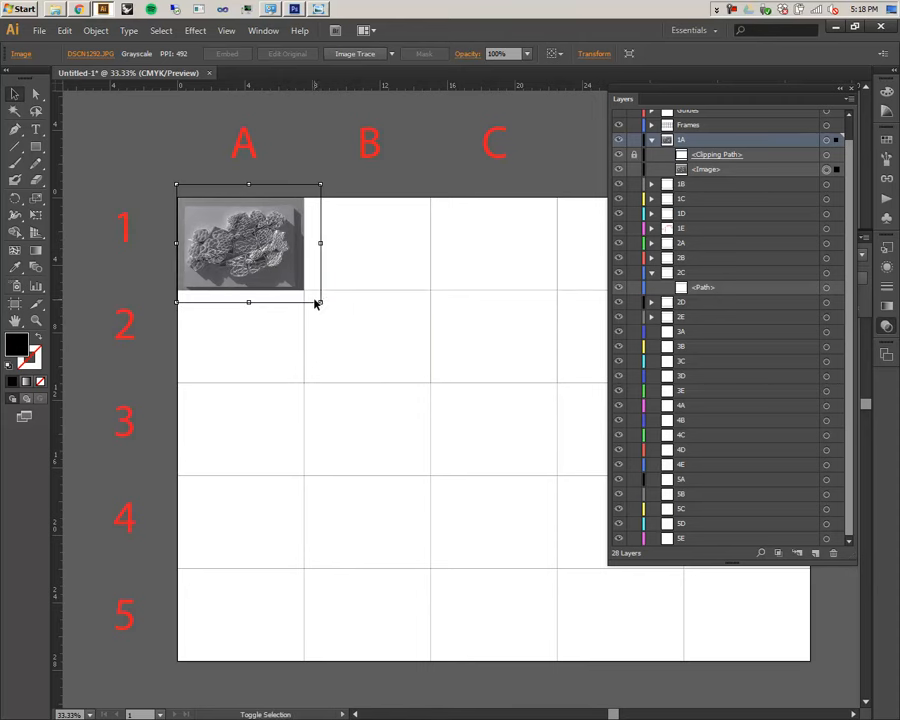
drag(322, 310, 333, 311)
drag(287, 261, 291, 256)
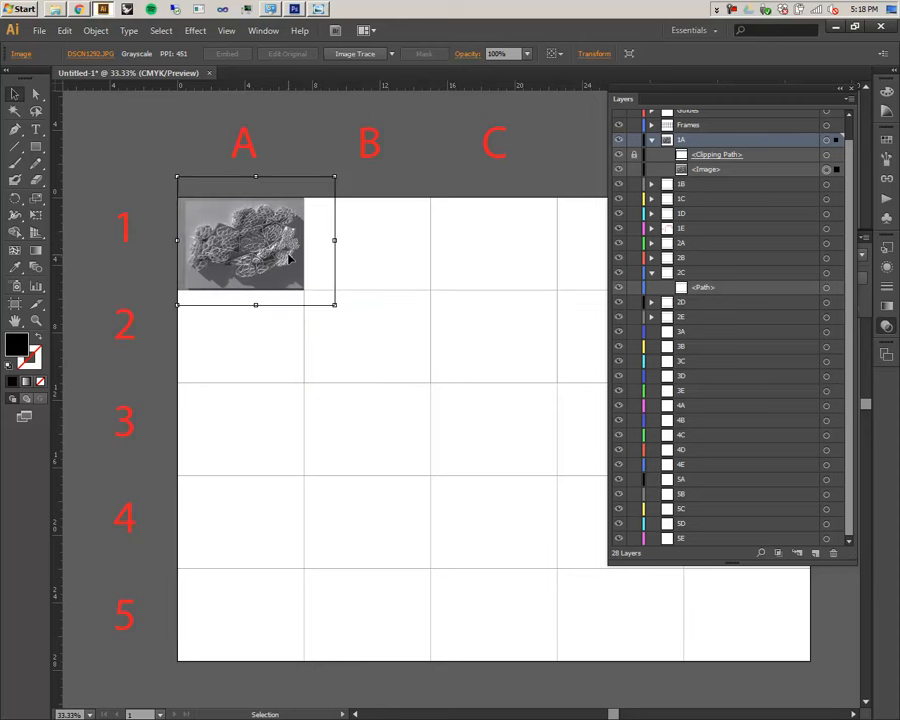
- Nudge the photo in frame 1A to the left and enlarge it slightly from its lower-right corner
key(Left)
key(Left)
key(Left)
key(Left)
key(Left)
key(Left)
key(Left)
key(Down)
drag(270, 260, 270, 257)
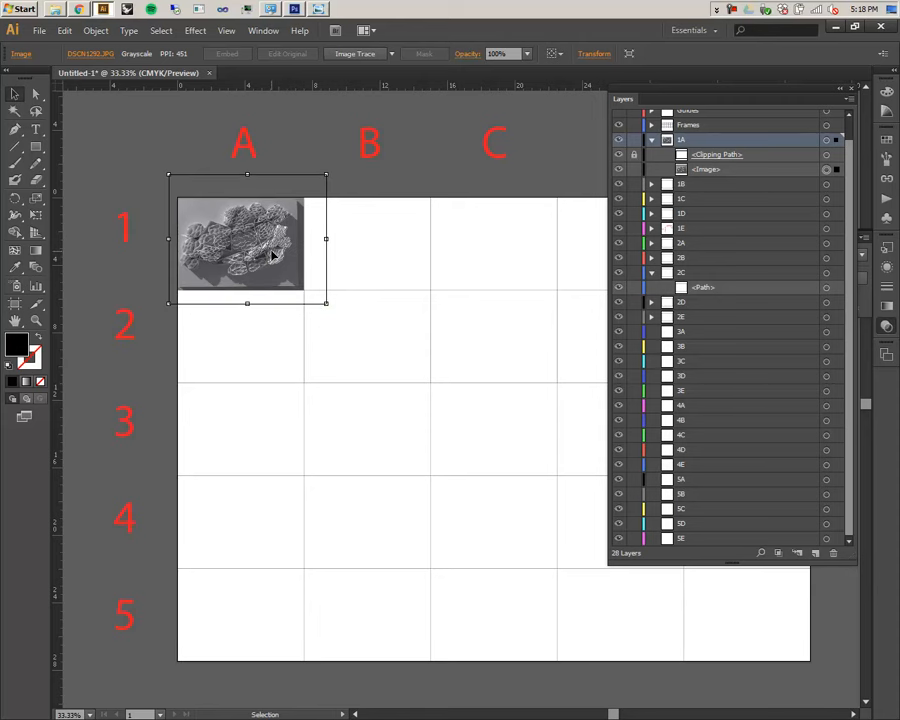
drag(325, 302, 329, 305)
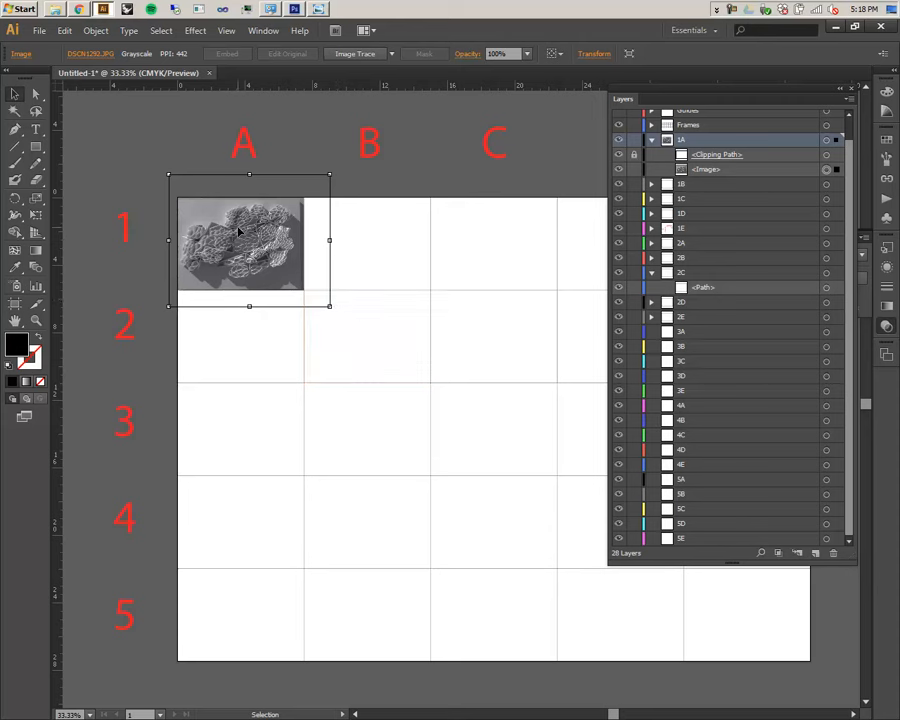
- Fine-tune the photo's horizontal position in frame 1A with small rightward and leftward nudges, and deselect it
key(Right)
key(Right)
key(Right)
key(Right)
key(Right)
key(Right)
key(Right)
key(Right)
key(Right)
key(Right)
key(Right)
key(Right)
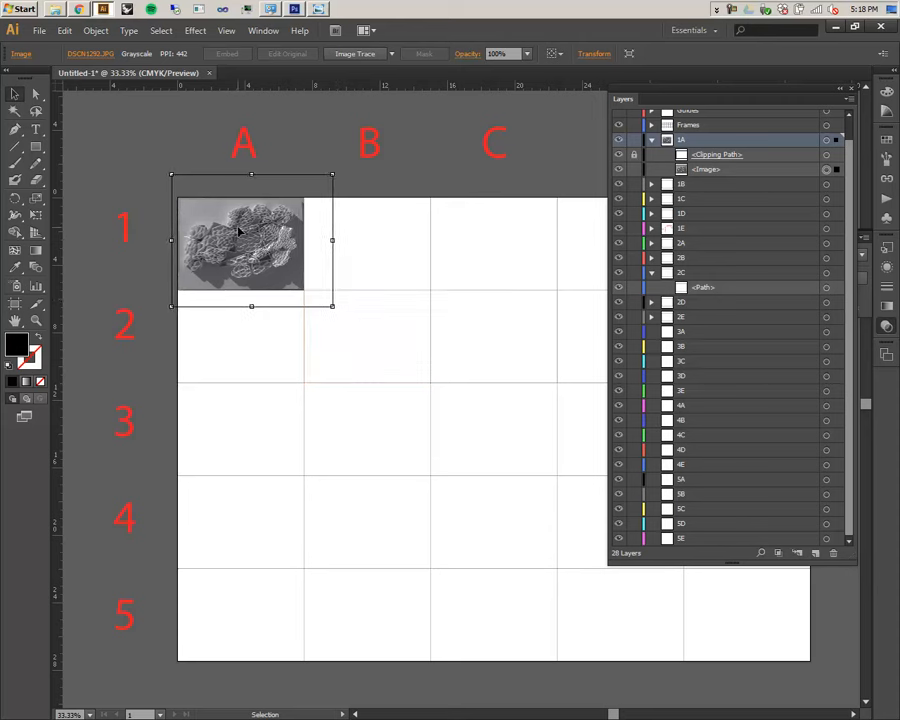
key(Left)
key(Left)
key(Left)
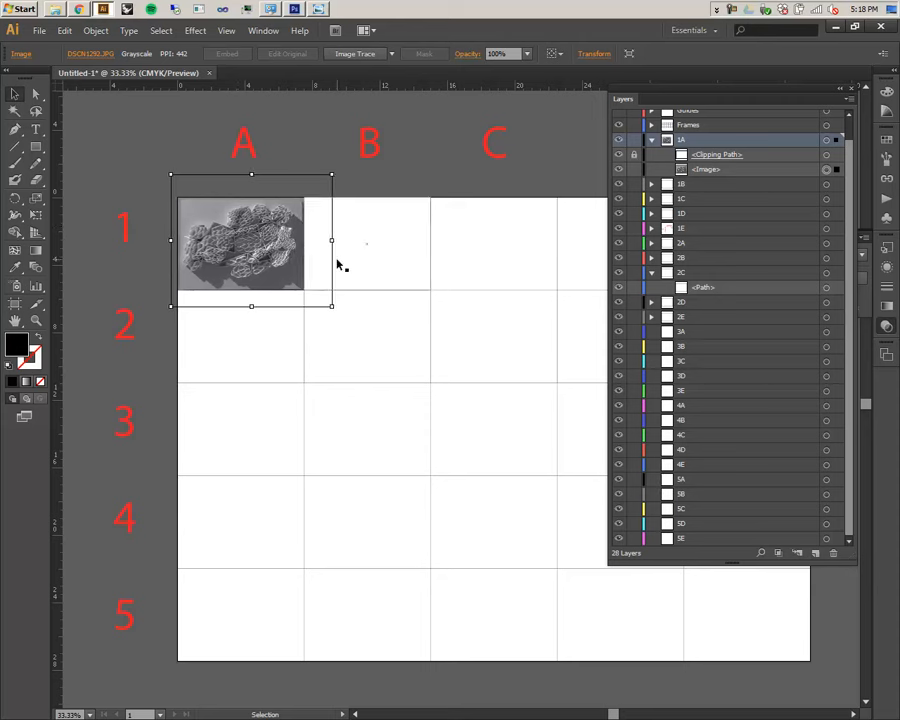
click(404, 185)
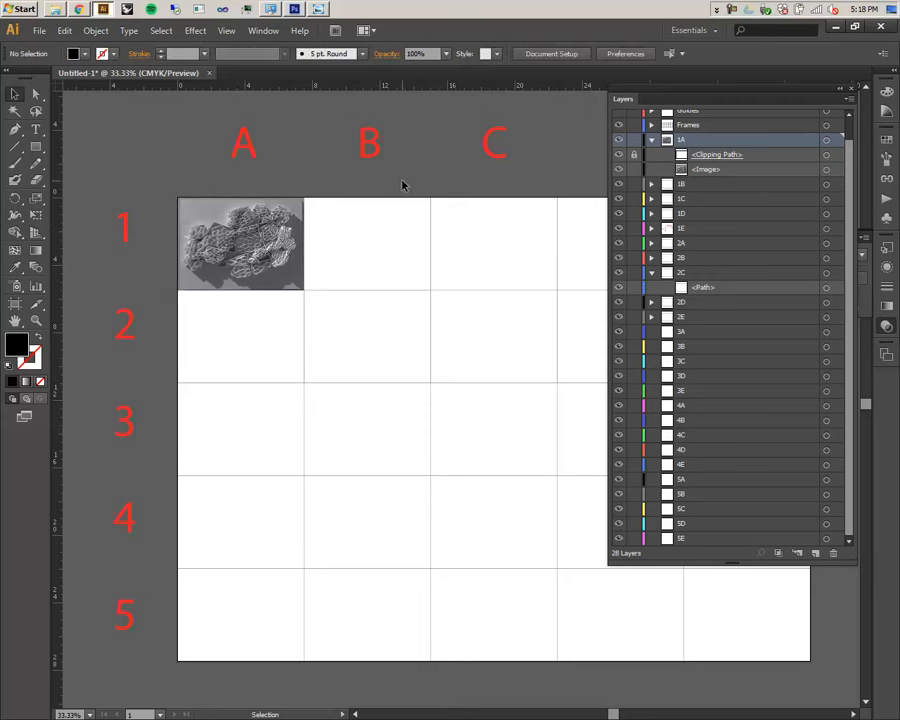
- Copy the clipping path from layer 1A into layer 1B and delete the original frame path of 1B
click(651, 184)
click(407, 241)
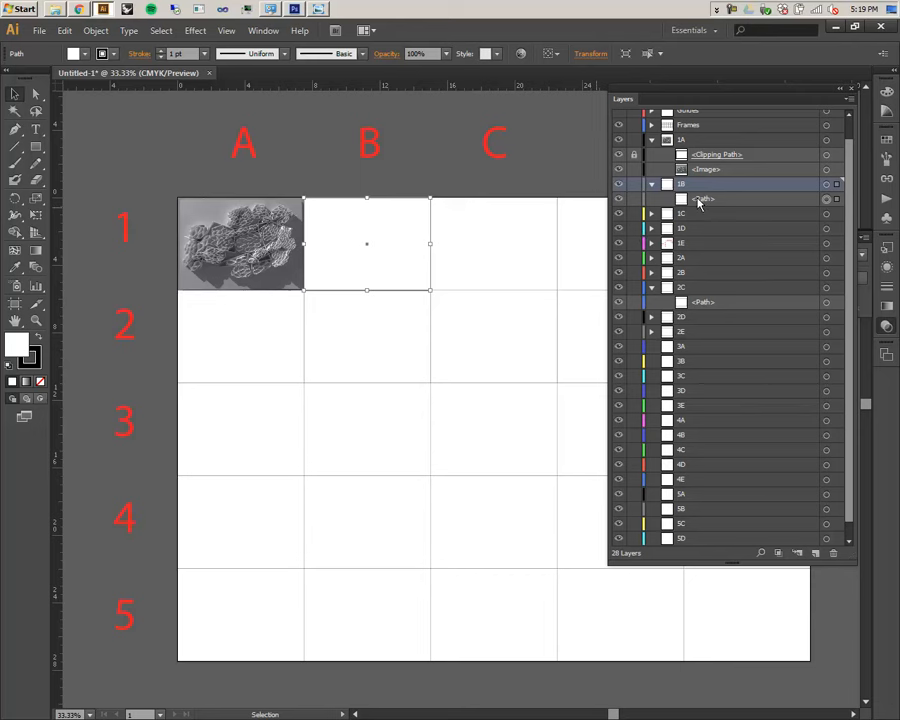
click(748, 157)
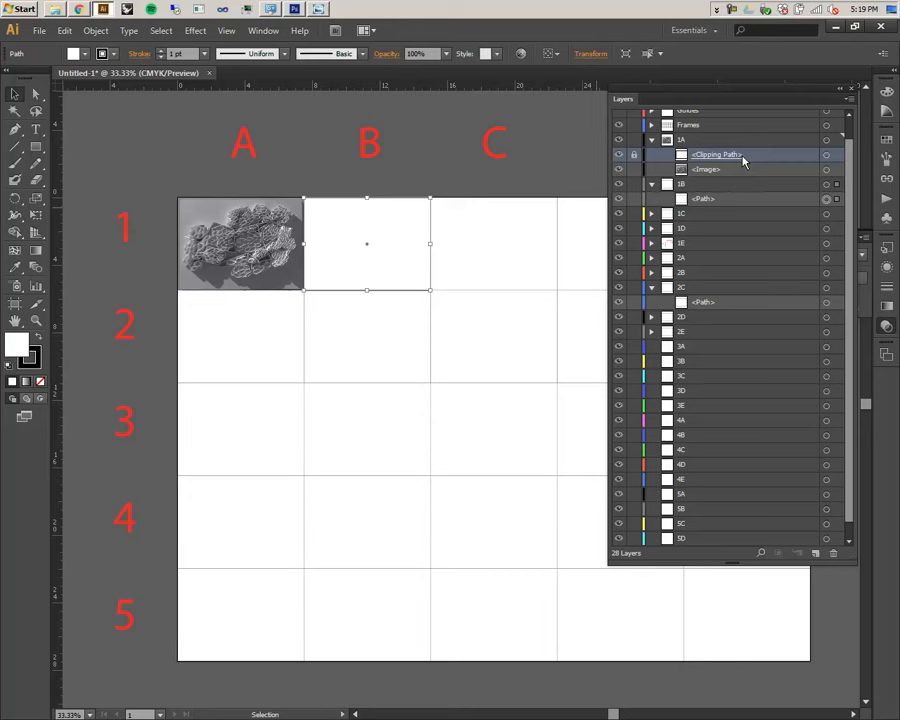
drag(750, 157, 729, 197)
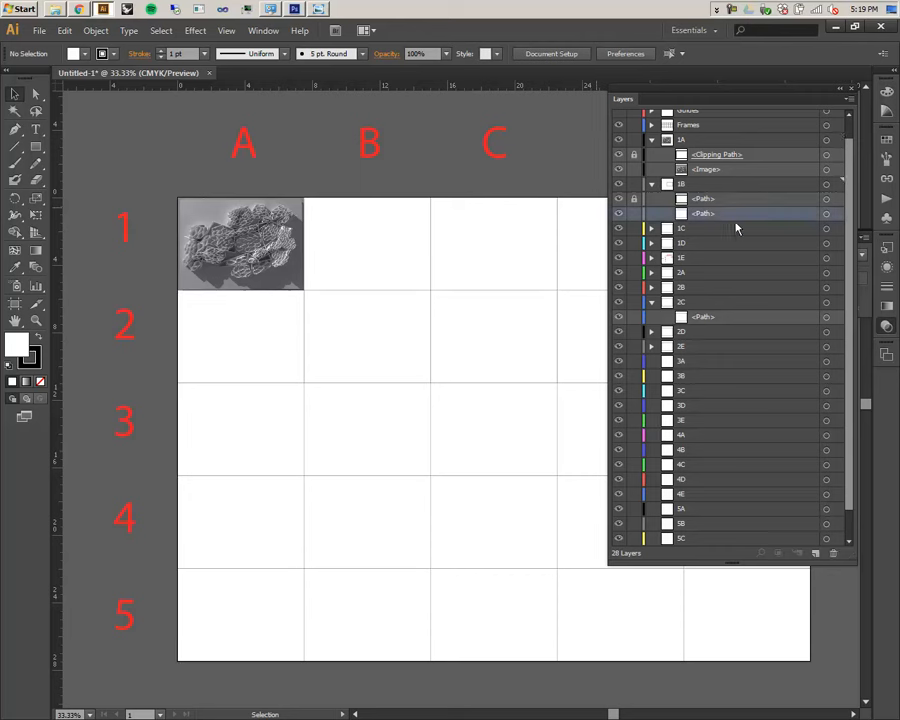
click(838, 553)
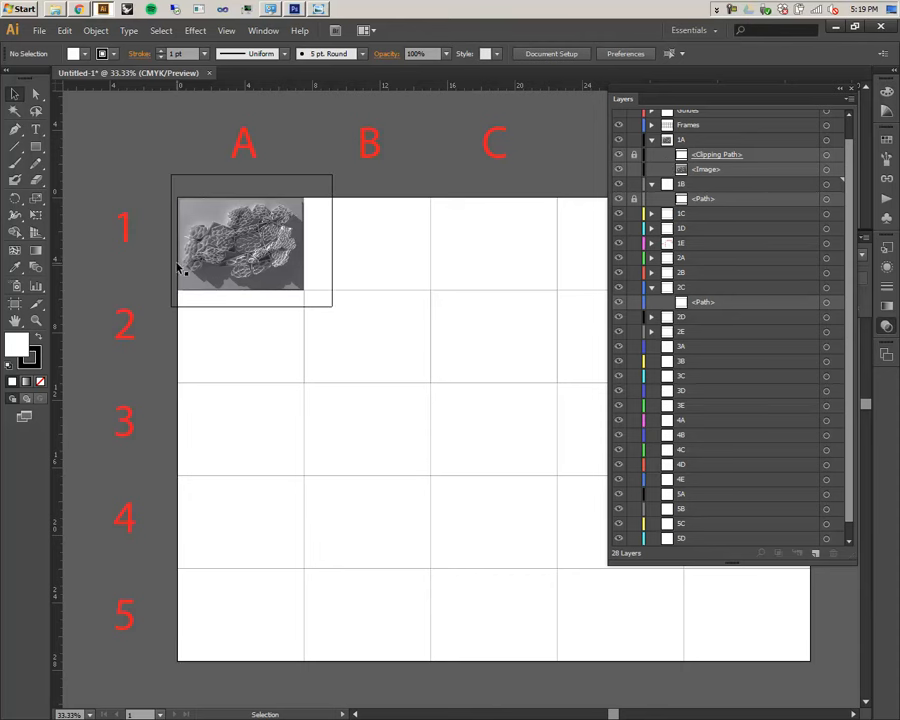
- Unlock the copied path in layer 1B and delete it, keeping the 1A clipping path locked
click(284, 199)
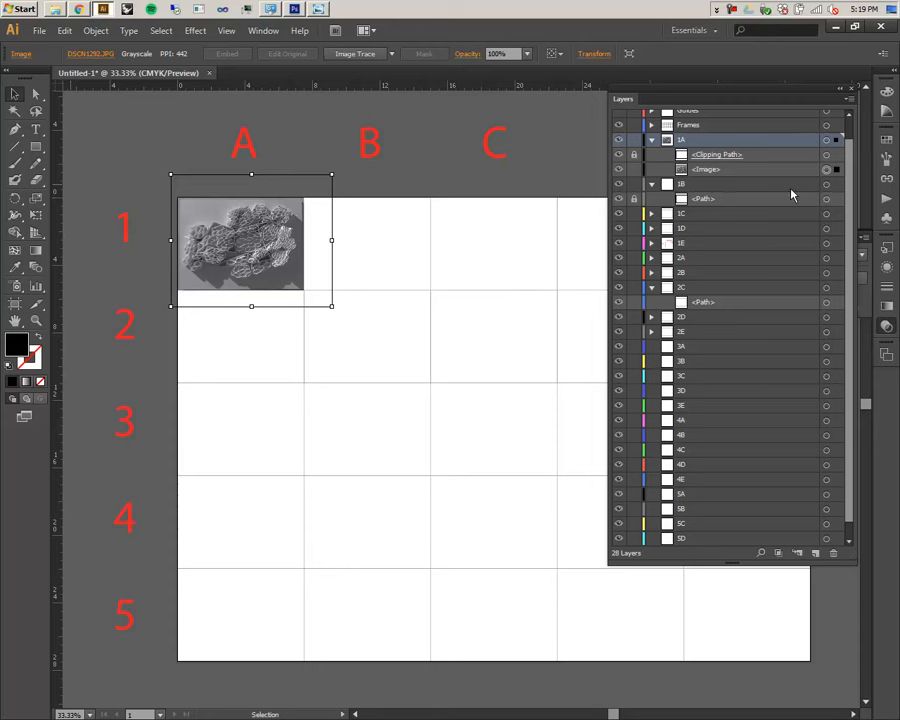
click(826, 199)
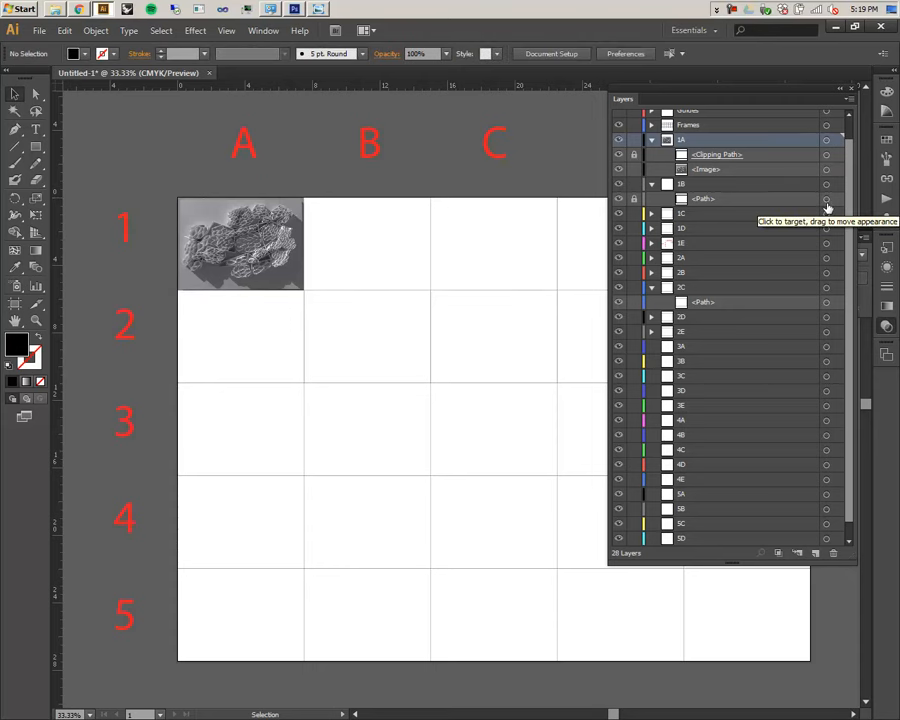
click(634, 156)
click(633, 199)
click(634, 156)
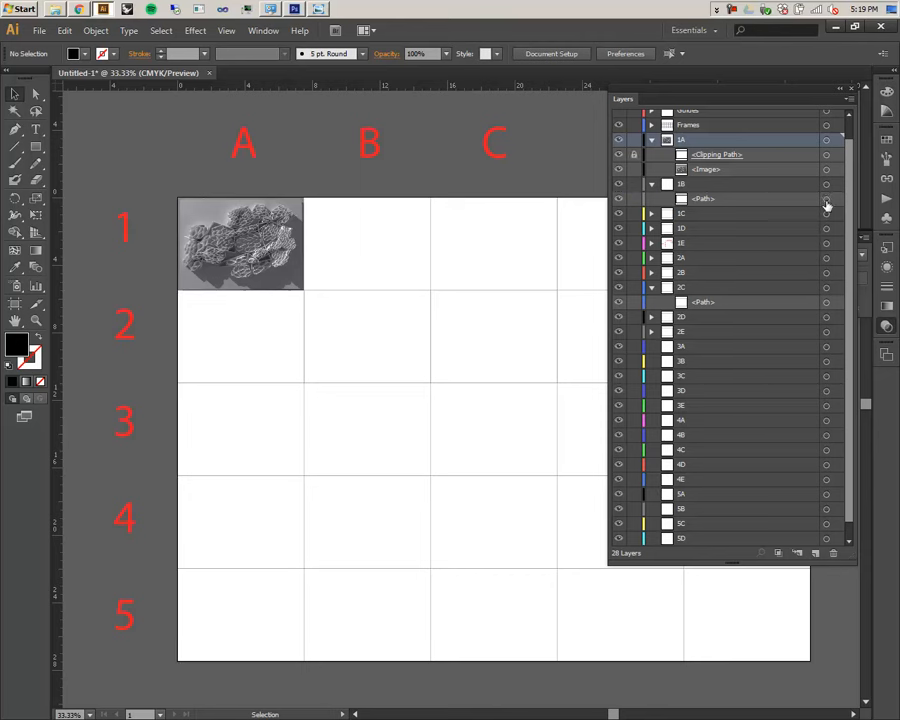
click(826, 201)
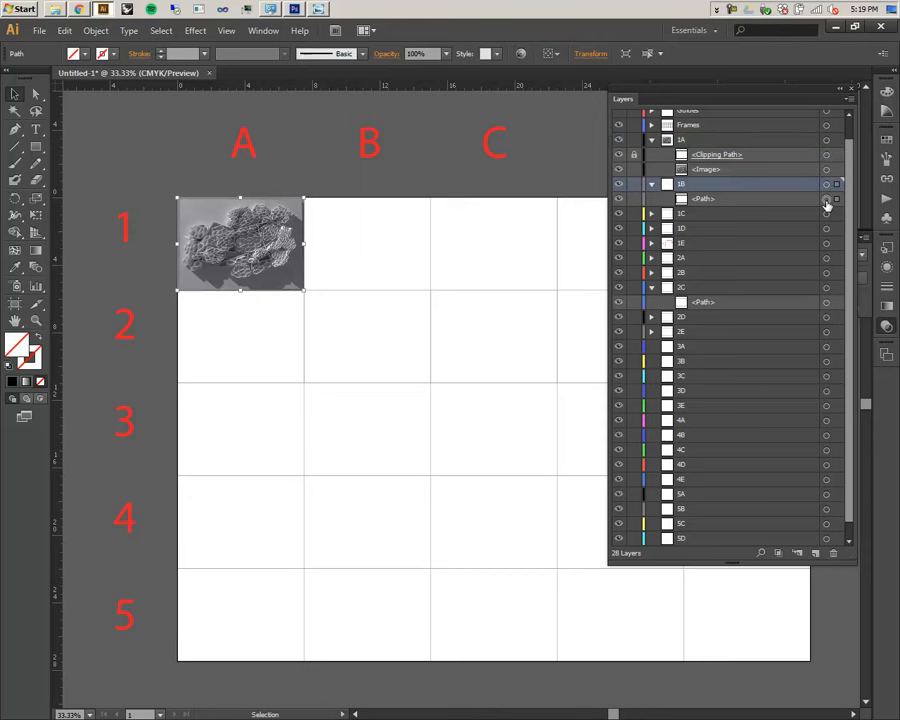
click(634, 155)
click(268, 242)
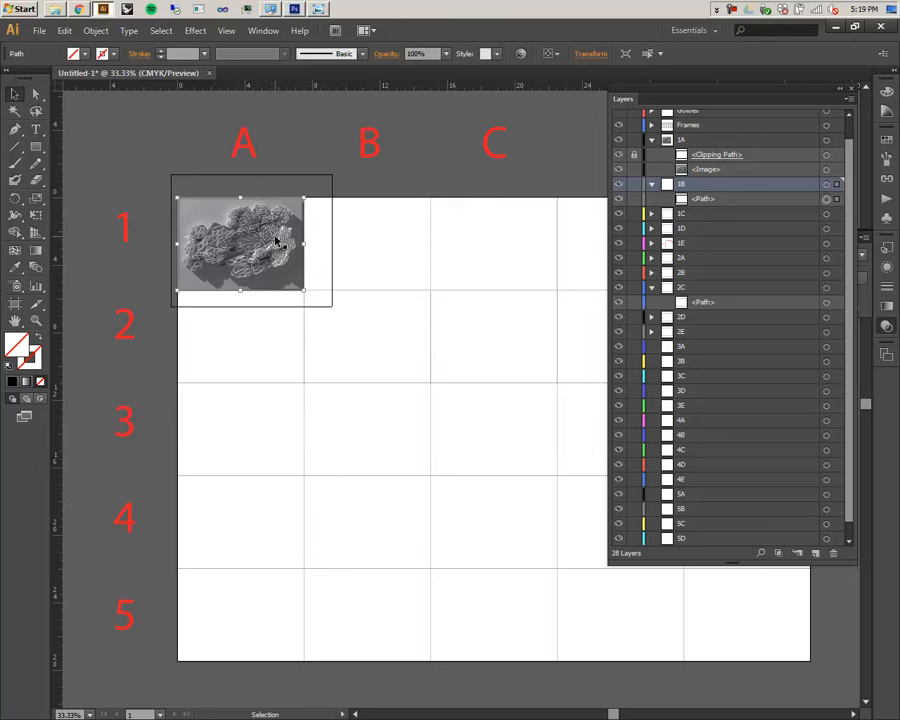
click(765, 199)
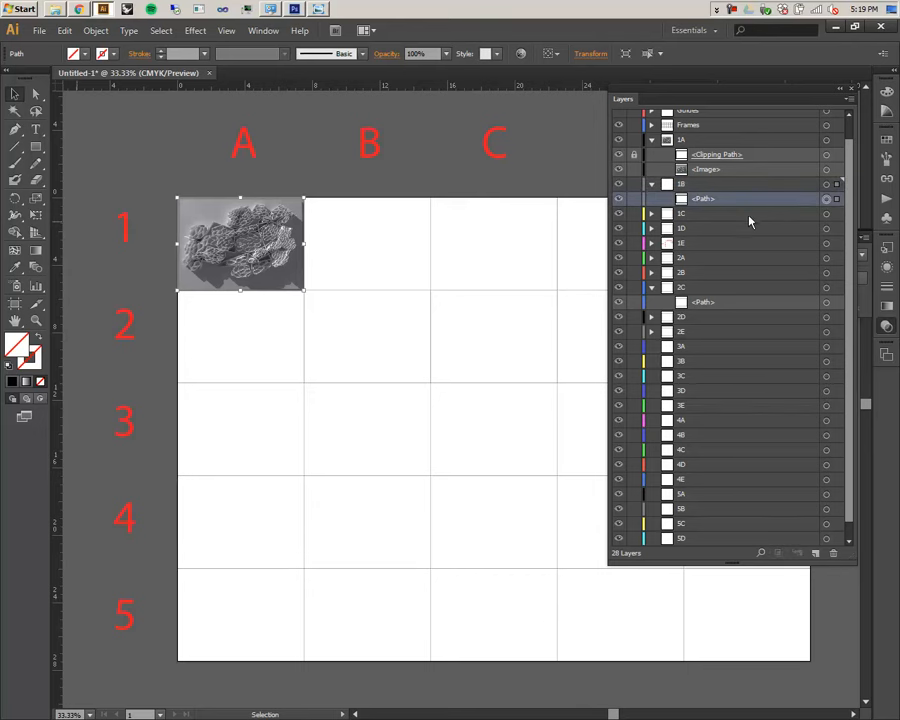
click(834, 555)
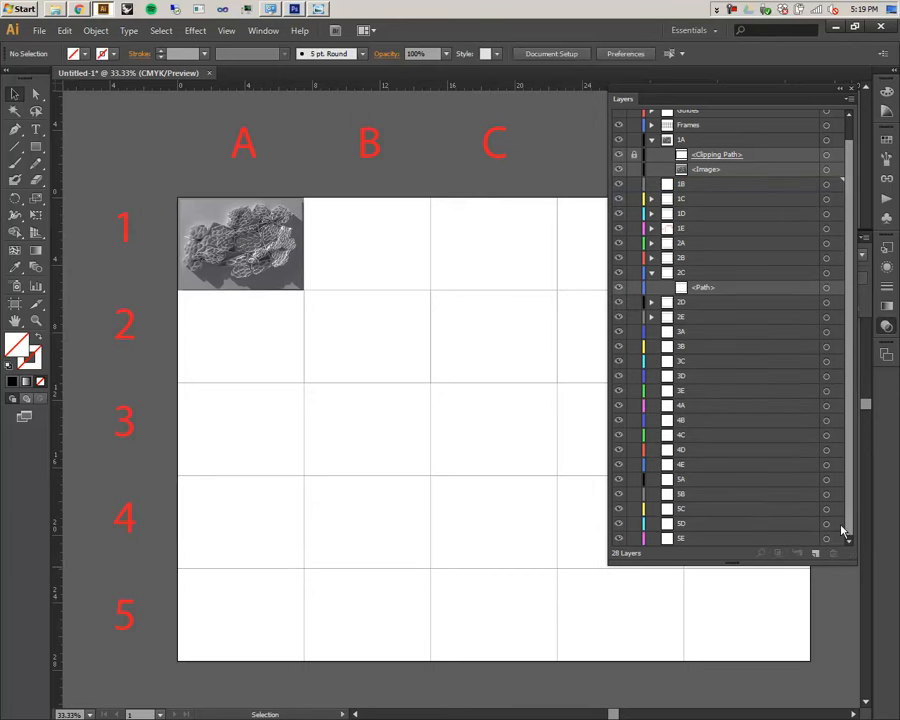
- Unlock the clipping path in layer 1A and copy it together with the image into layer 1B
click(745, 170)
shift+click(761, 158)
click(634, 156)
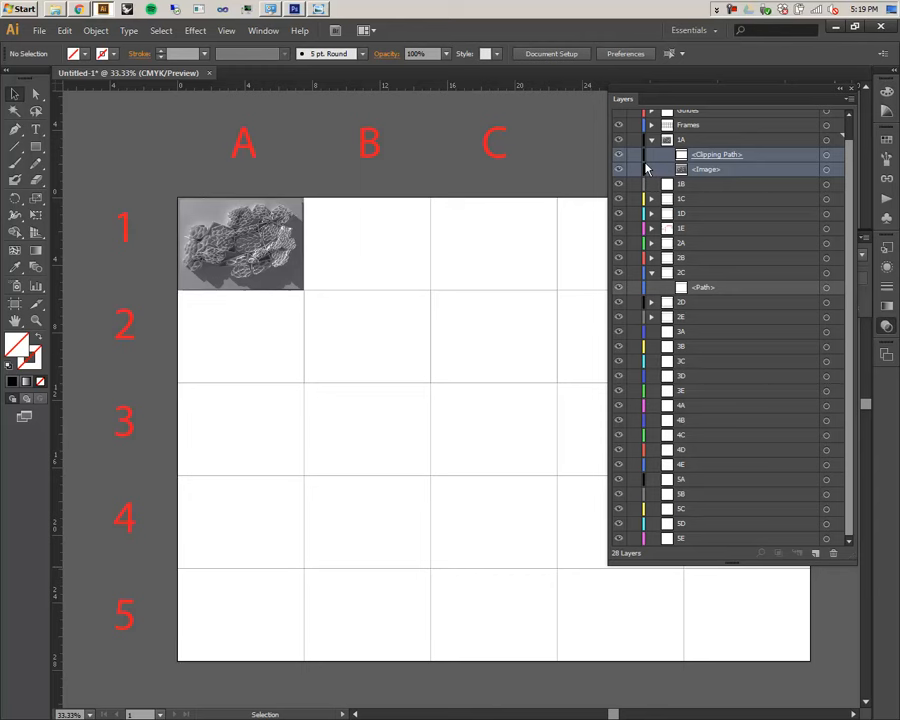
click(759, 158)
drag(759, 158, 706, 185)
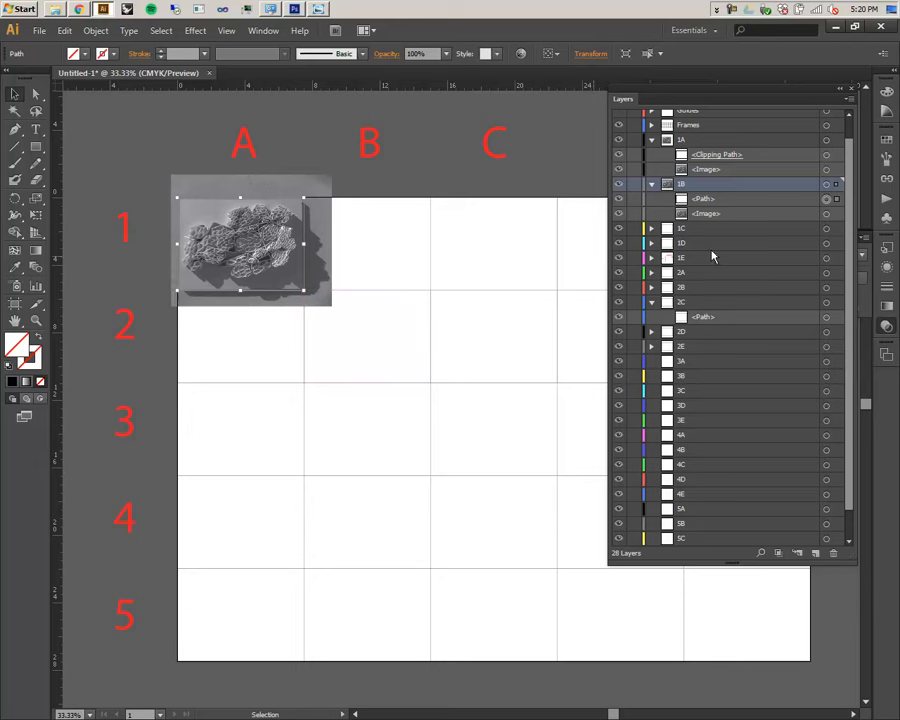
- Lock layer 1A and move the entire contents of layer 1B horizontally onto frame 1B
click(826, 185)
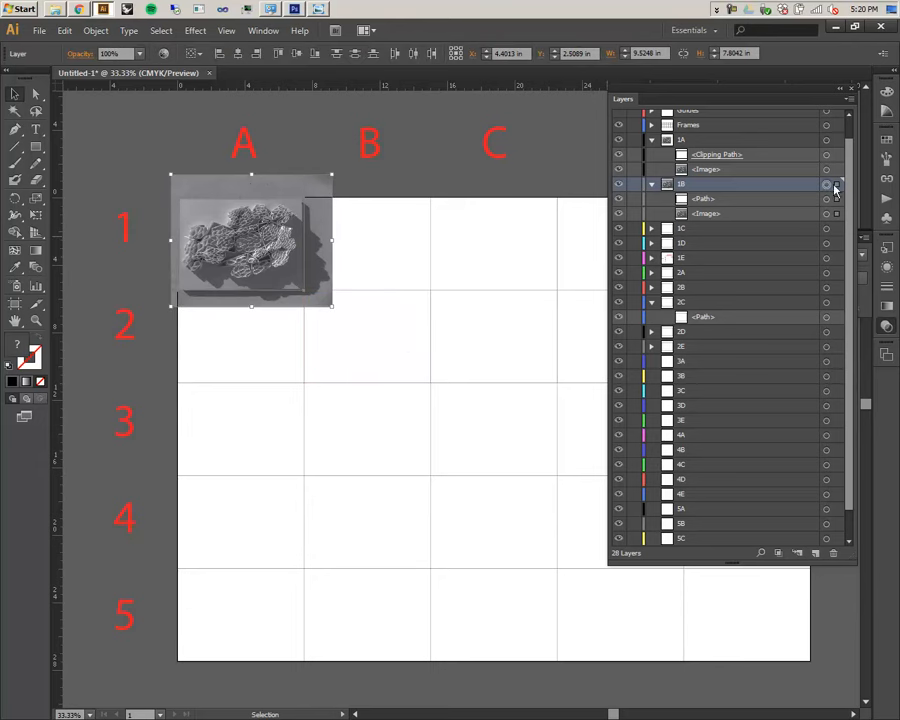
click(634, 140)
drag(271, 195, 406, 197)
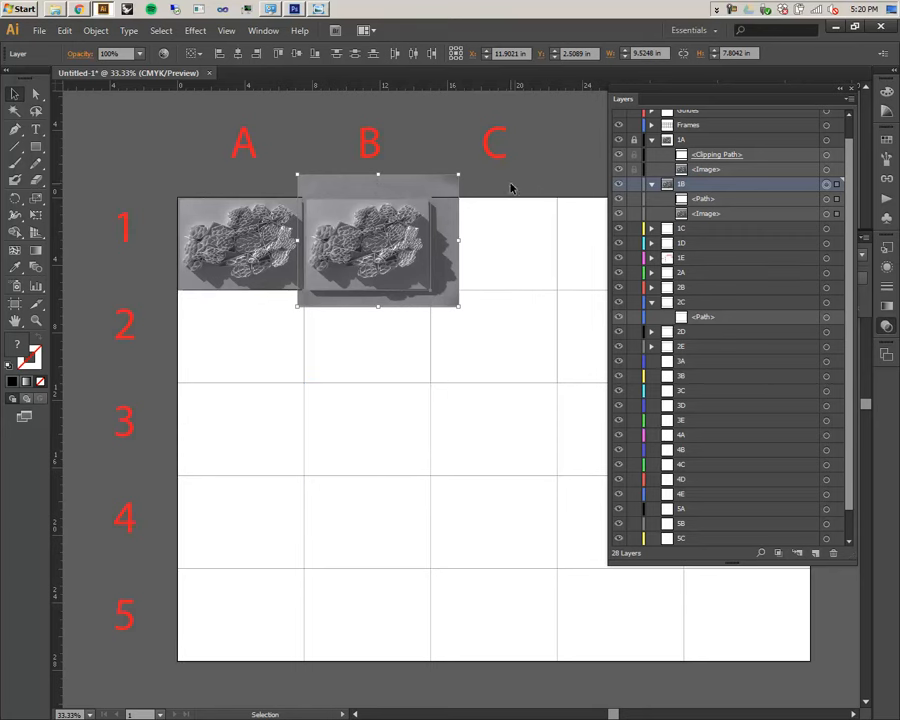
- Relink the image on layer 1B to the file DSCN1296 in the 8 AM folder
click(384, 201)
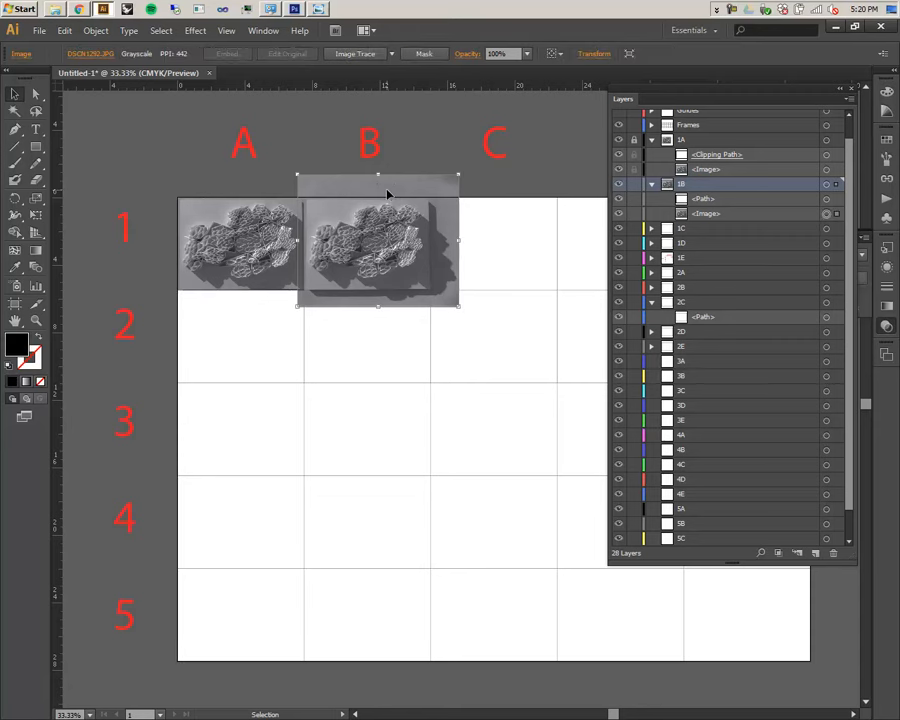
click(716, 214)
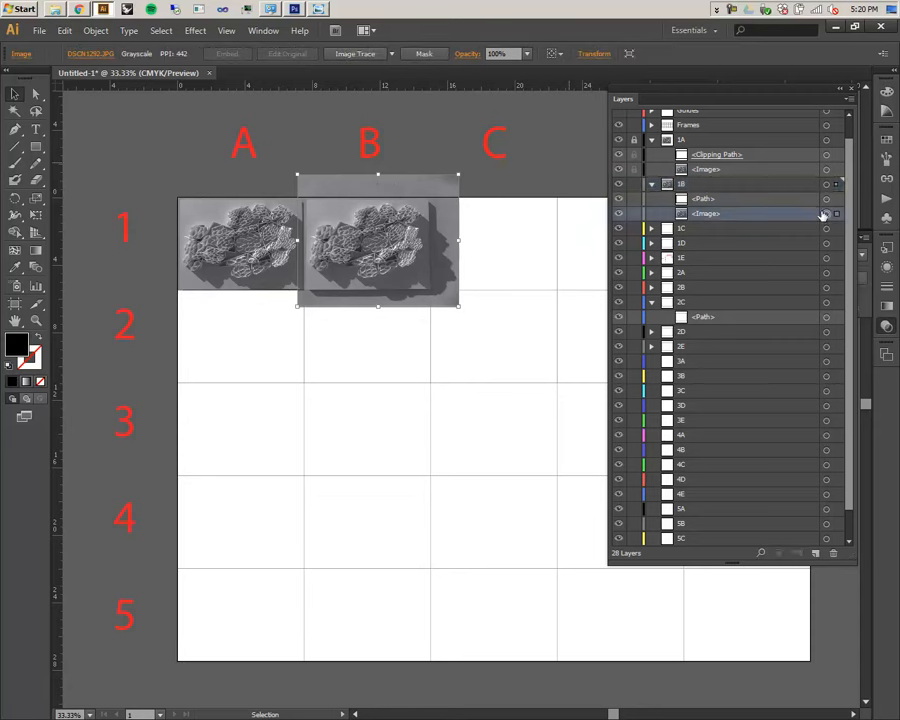
click(98, 56)
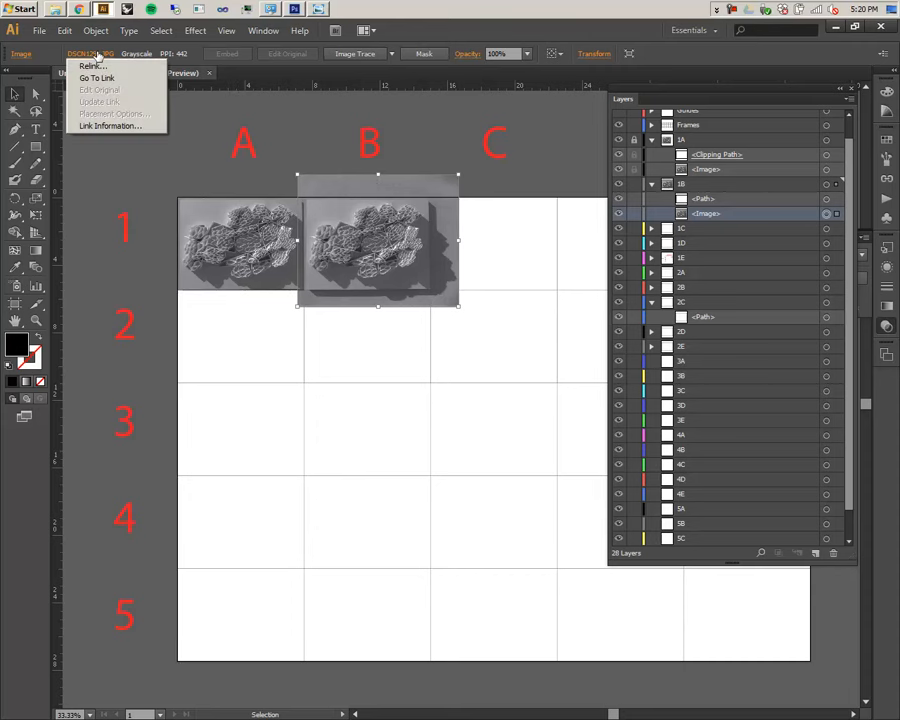
click(95, 67)
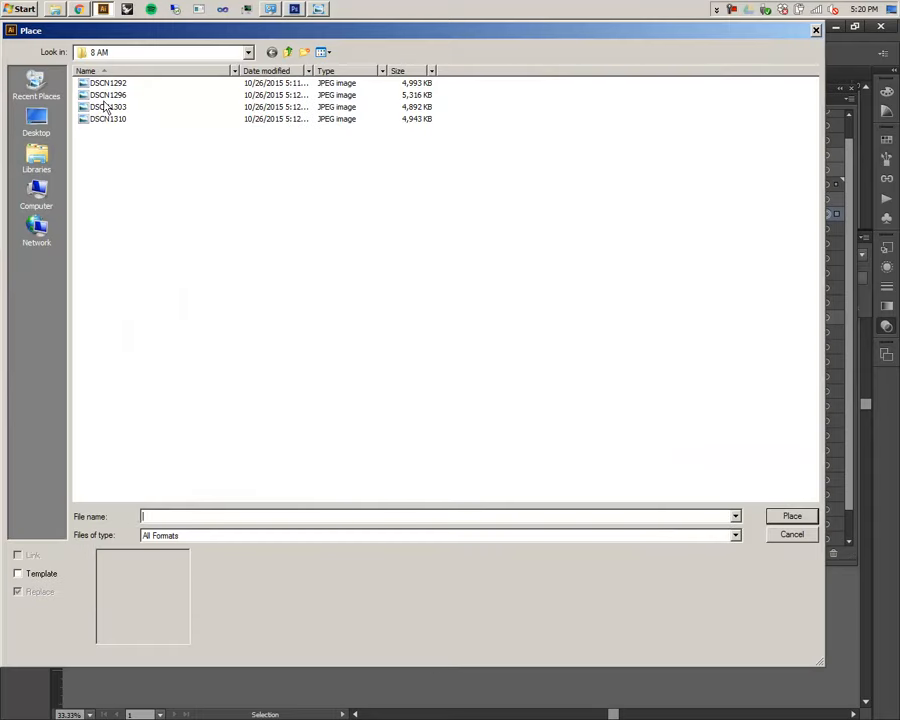
click(105, 95)
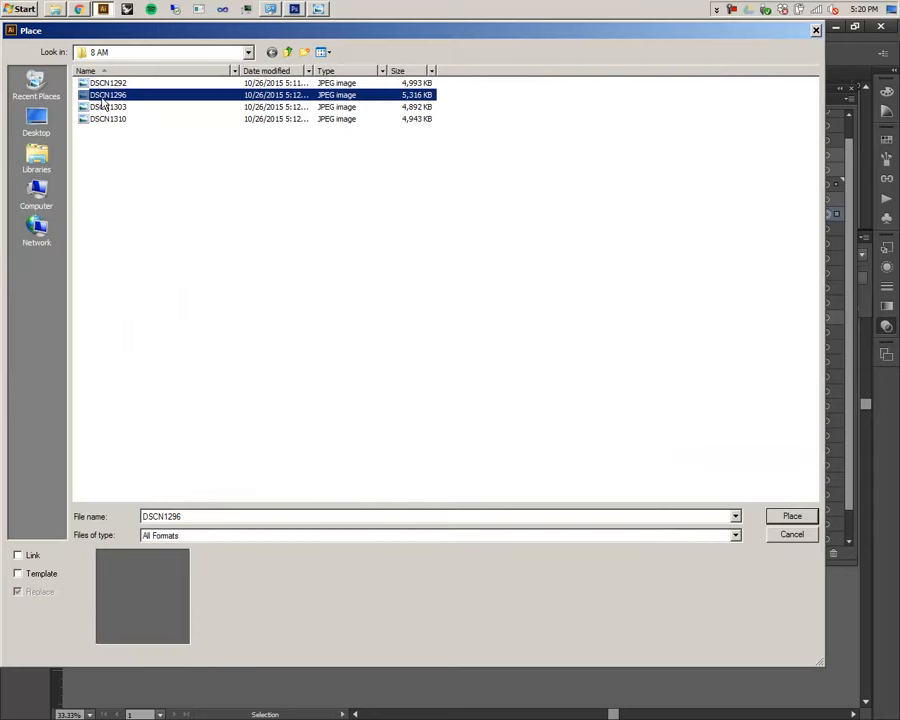
click(792, 516)
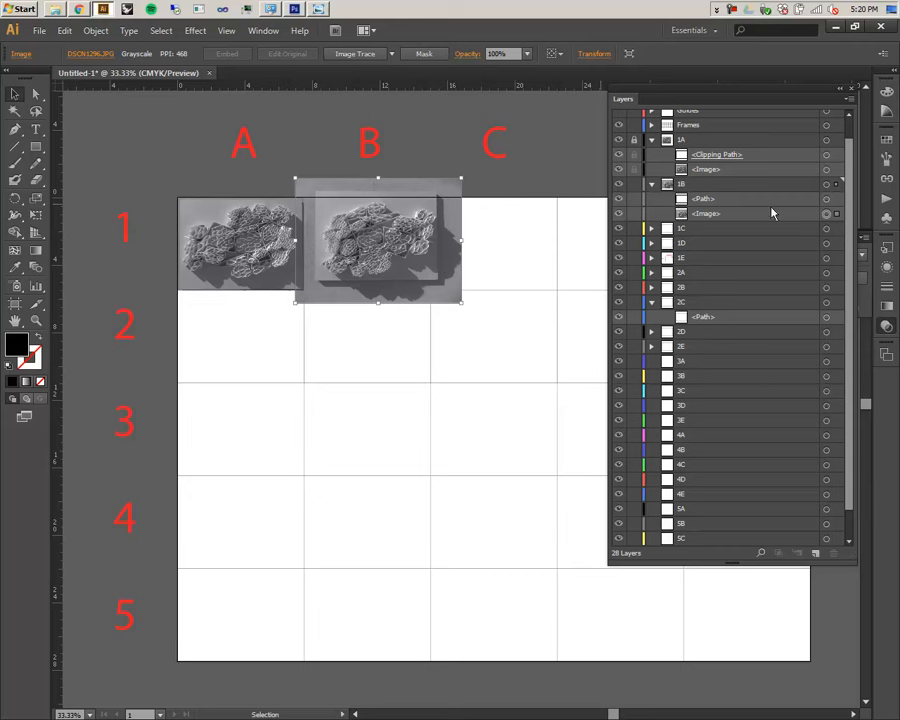
- Make a clipping mask on layer 1B and reposition its image so the photographed model fits within cell B1
click(724, 187)
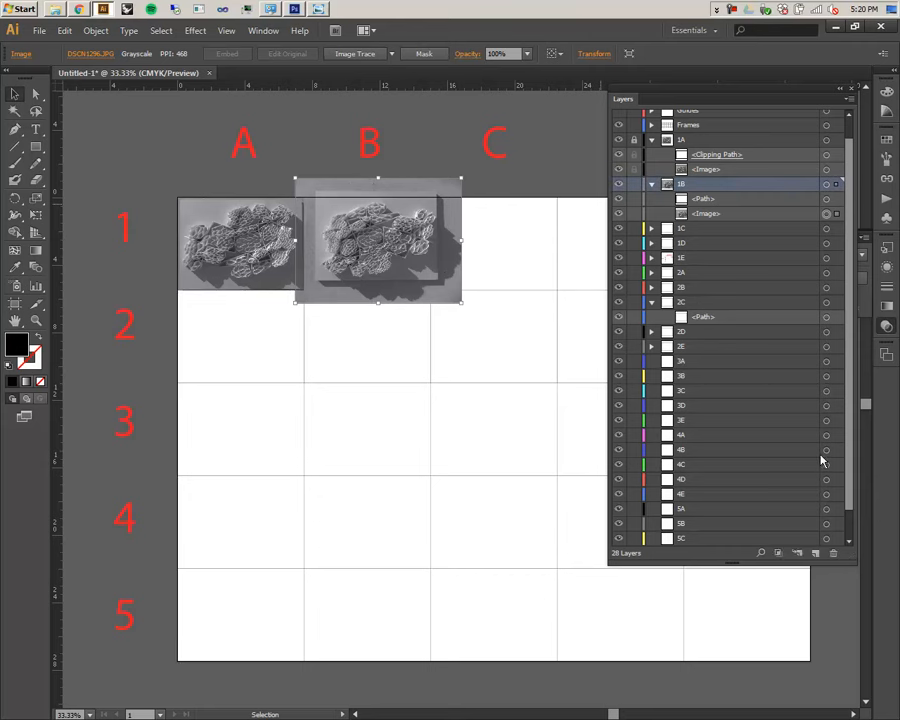
click(782, 554)
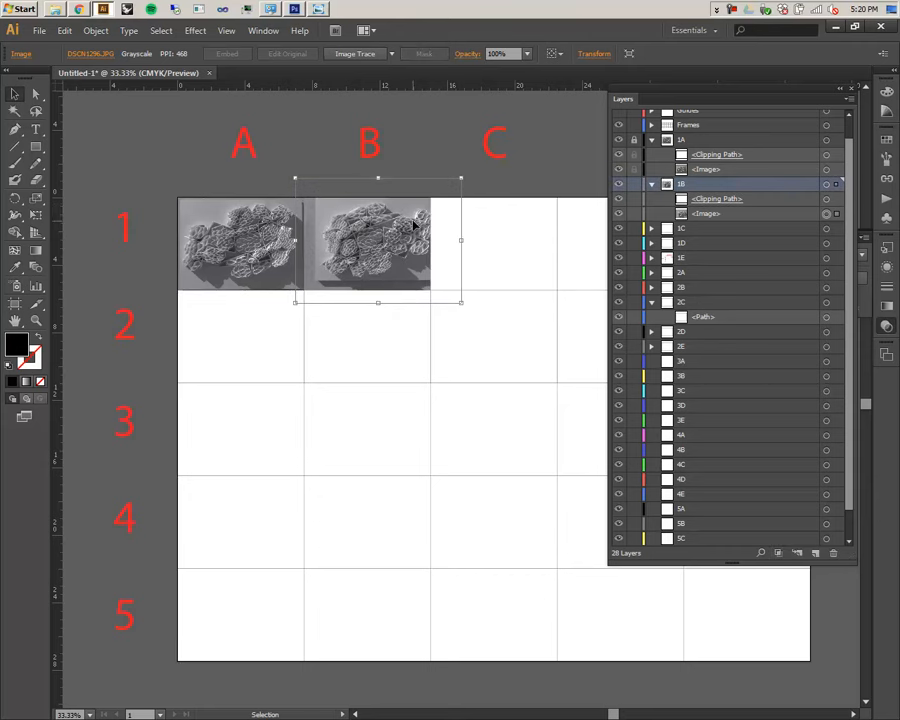
drag(414, 236, 404, 238)
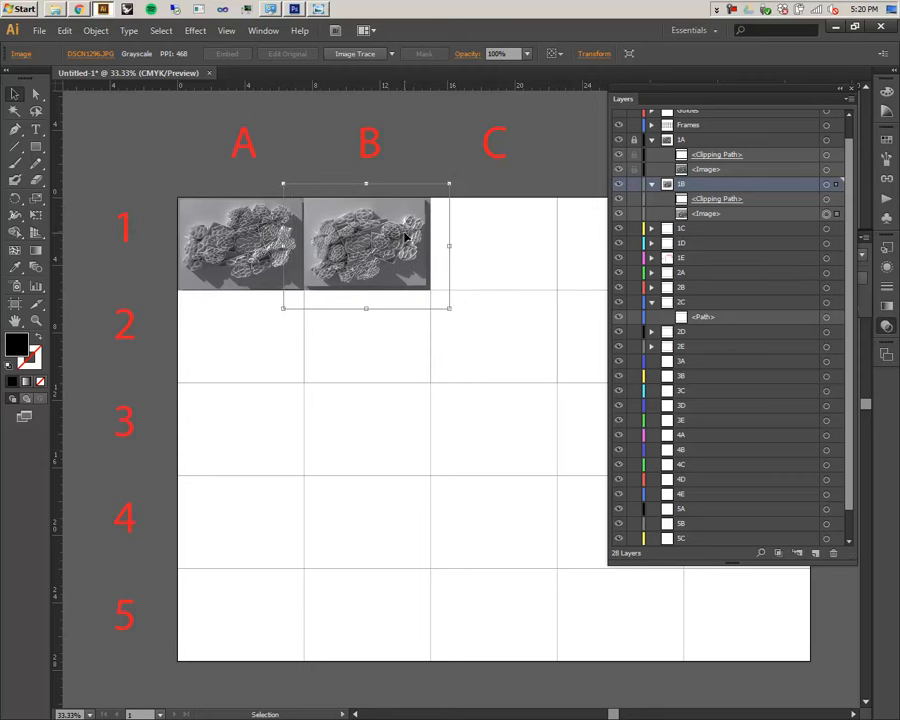
key(Down)
key(Down)
key(Down)
key(Down)
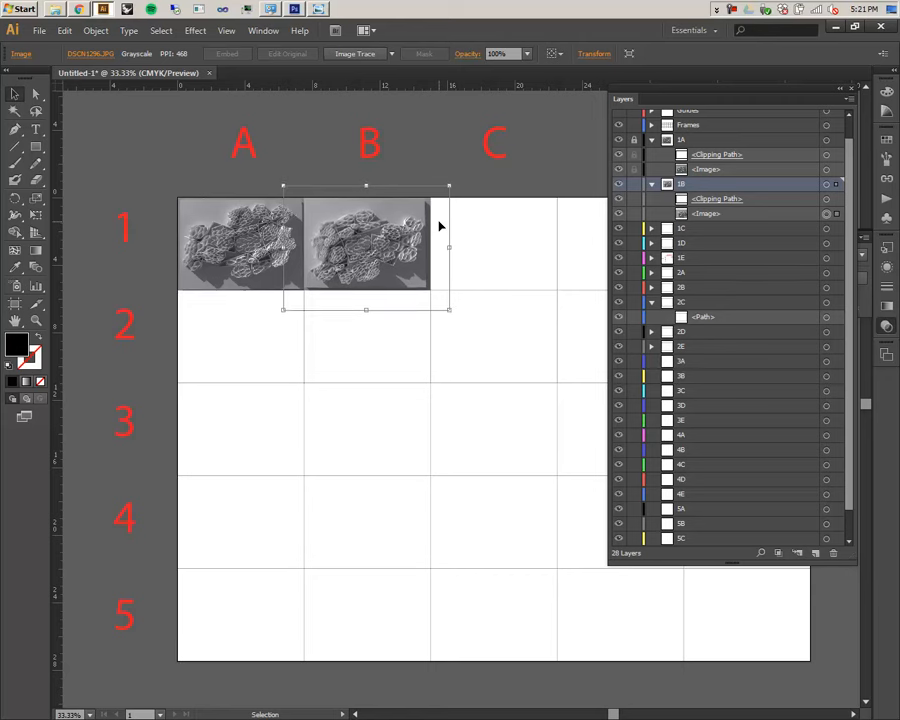
key(Right)
key(Right)
key(Right)
key(Right)
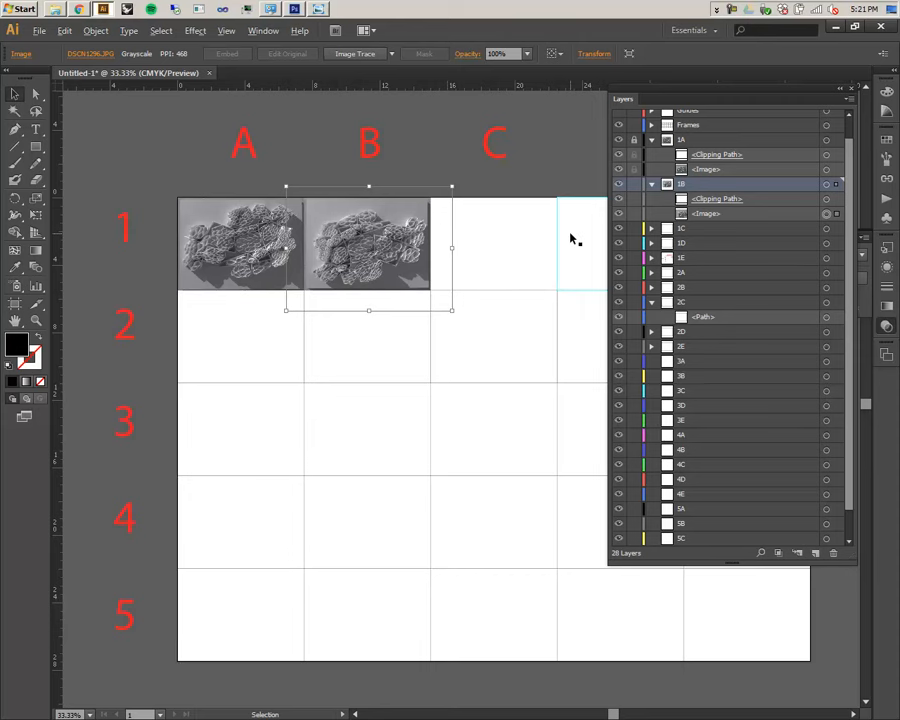
- Examine the clipped images in the first two cells of row 1 up close
scroll(572, 239, up, 1)
drag(463, 230, 332, 292)
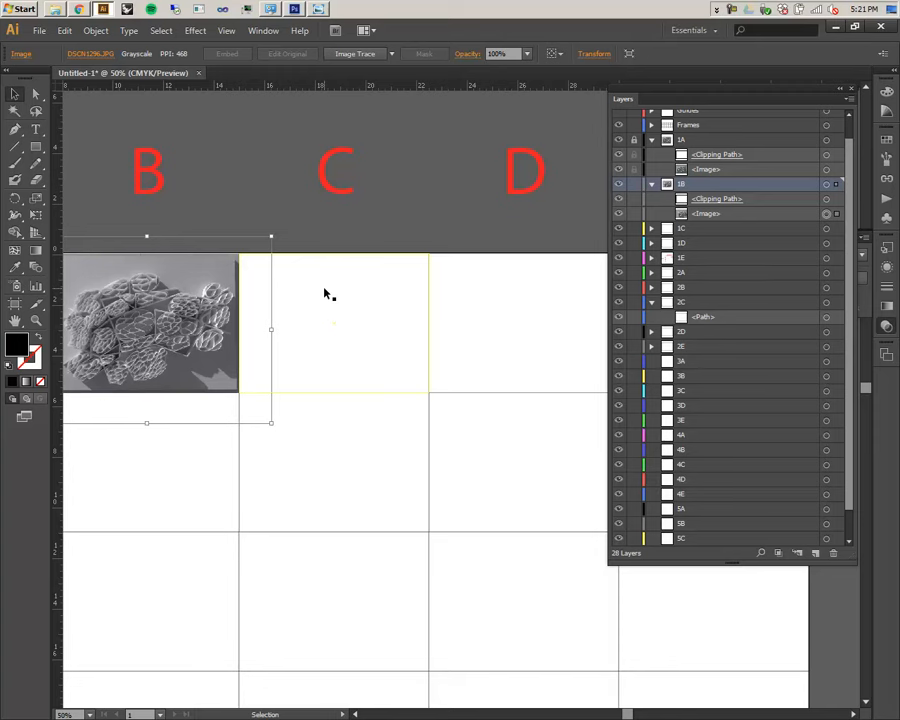
click(428, 207)
drag(423, 325, 608, 253)
drag(492, 291, 568, 297)
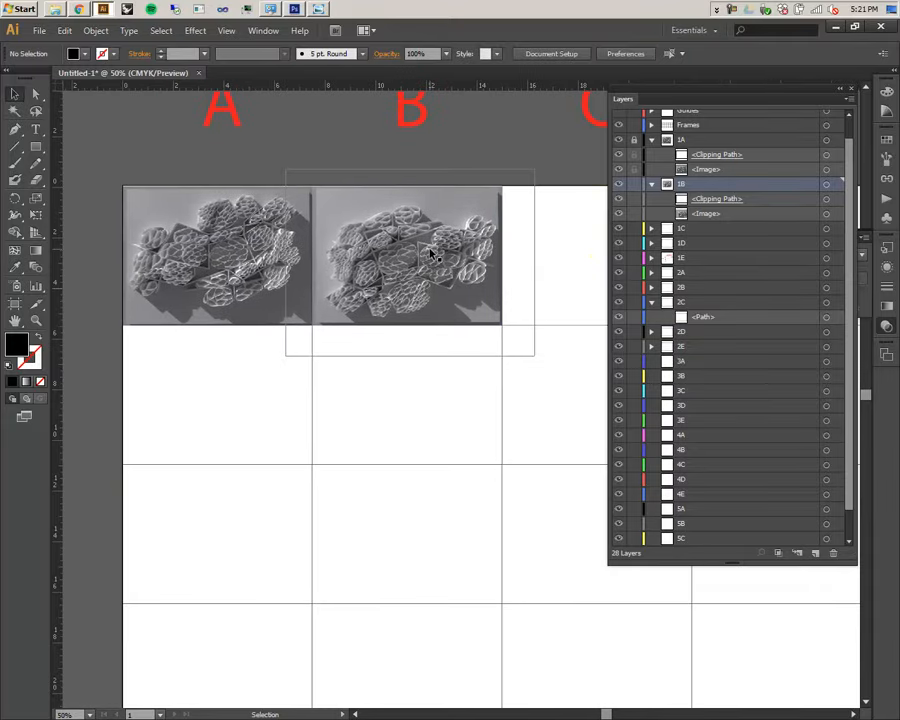
drag(199, 283, 213, 311)
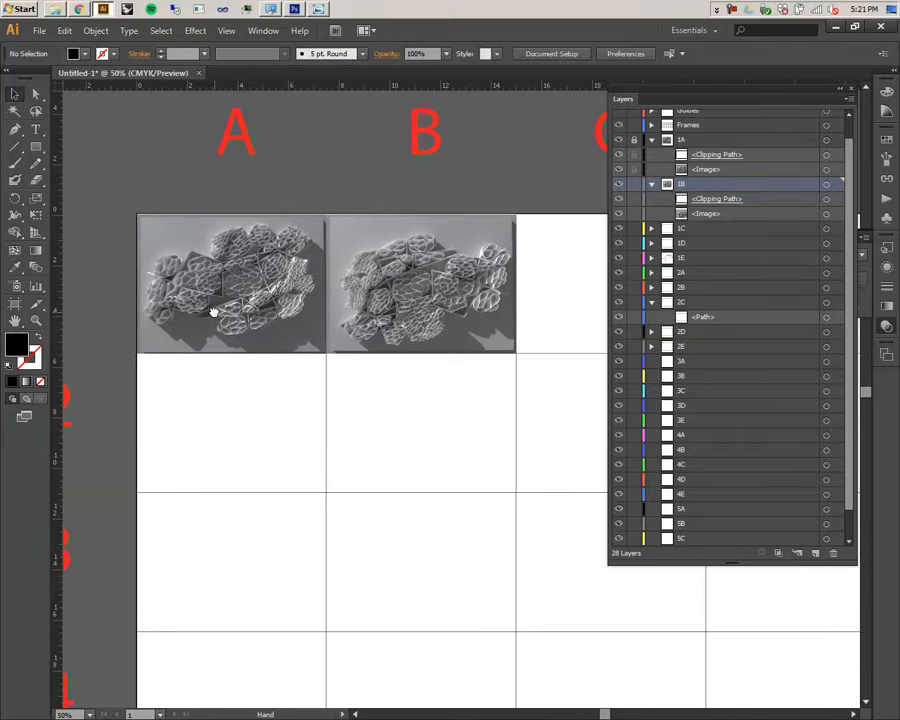
key(ctrl+minus)
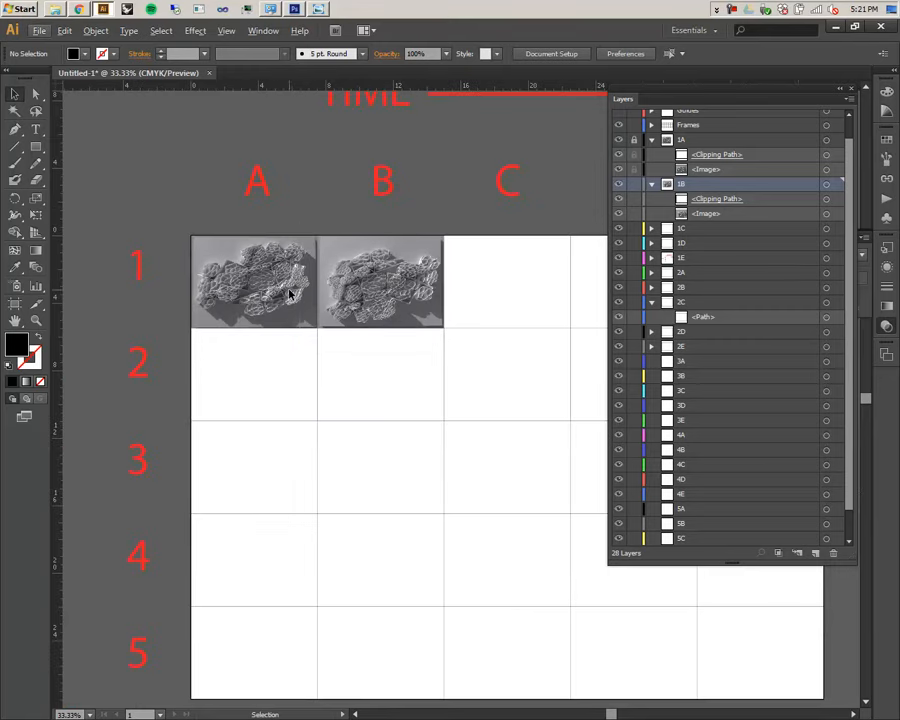
- Delete the existing path from layer 2A
click(771, 201)
shift+click(752, 219)
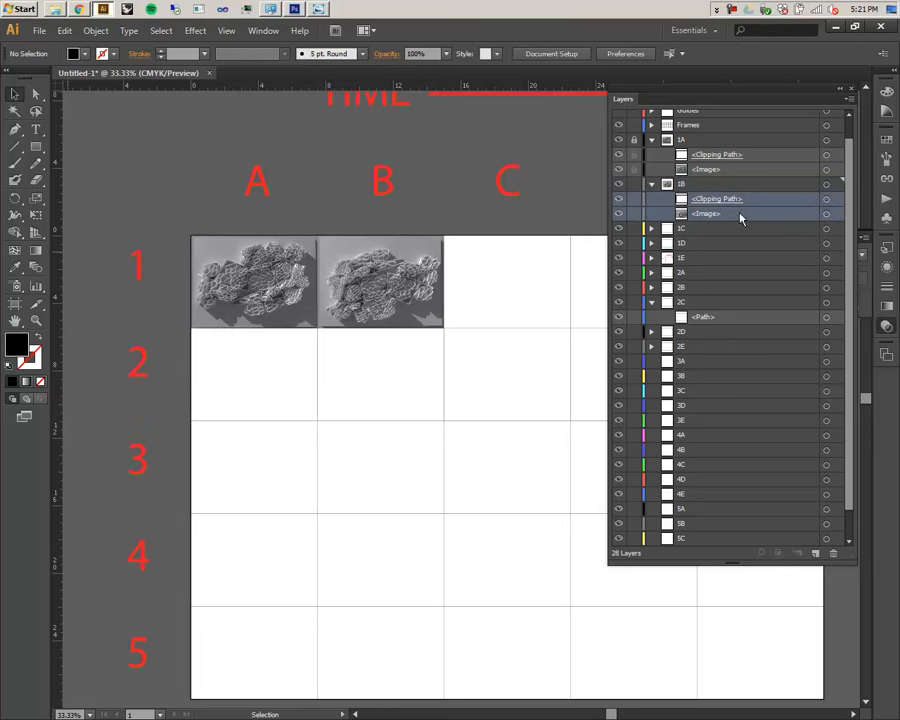
click(652, 273)
click(749, 289)
click(832, 552)
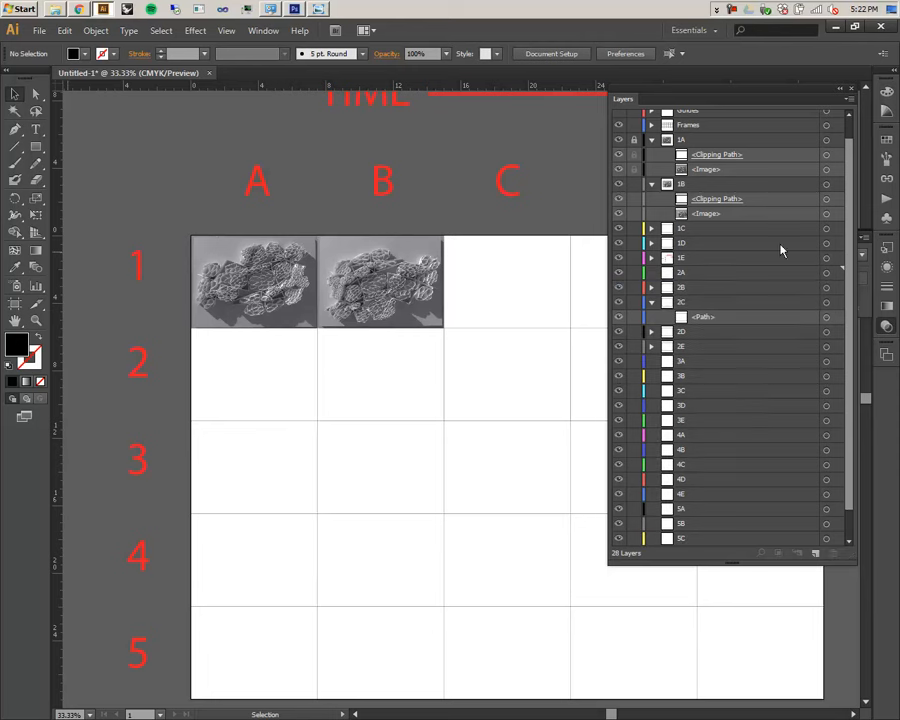
- Transfer the clipping path and image from layer 1B into layer 2A
click(719, 199)
shift+click(748, 212)
drag(726, 200, 697, 273)
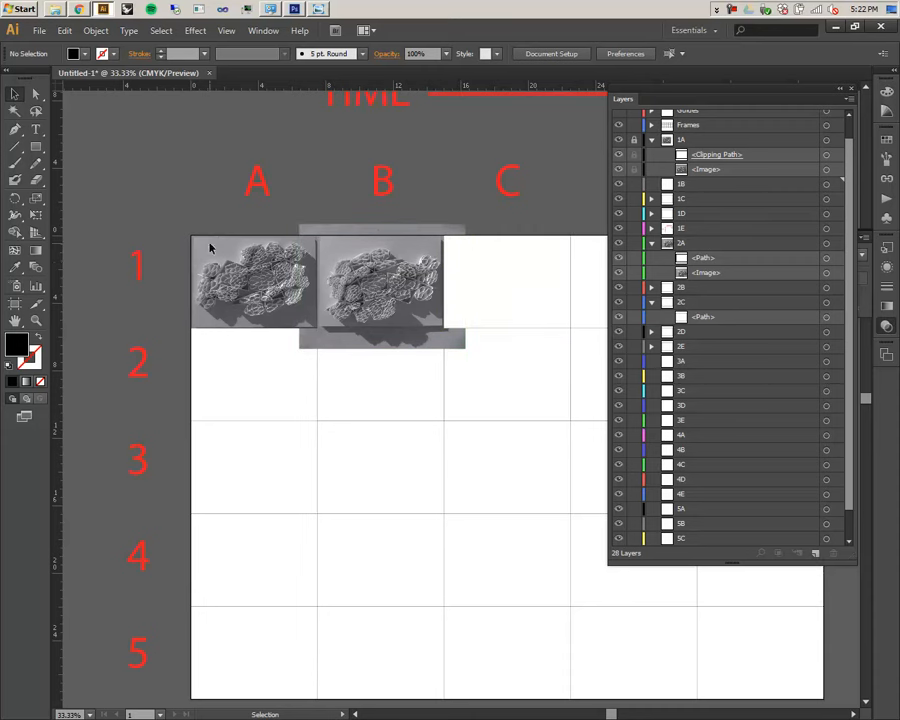
- Move the whole contents of layer 2A from column B, row 1 to the grid cell in column A, row 2
scroll(285, 213, up, 3)
scroll(285, 227, down, 3)
scroll(285, 235, up, 3)
scroll(185, 378, down, 2)
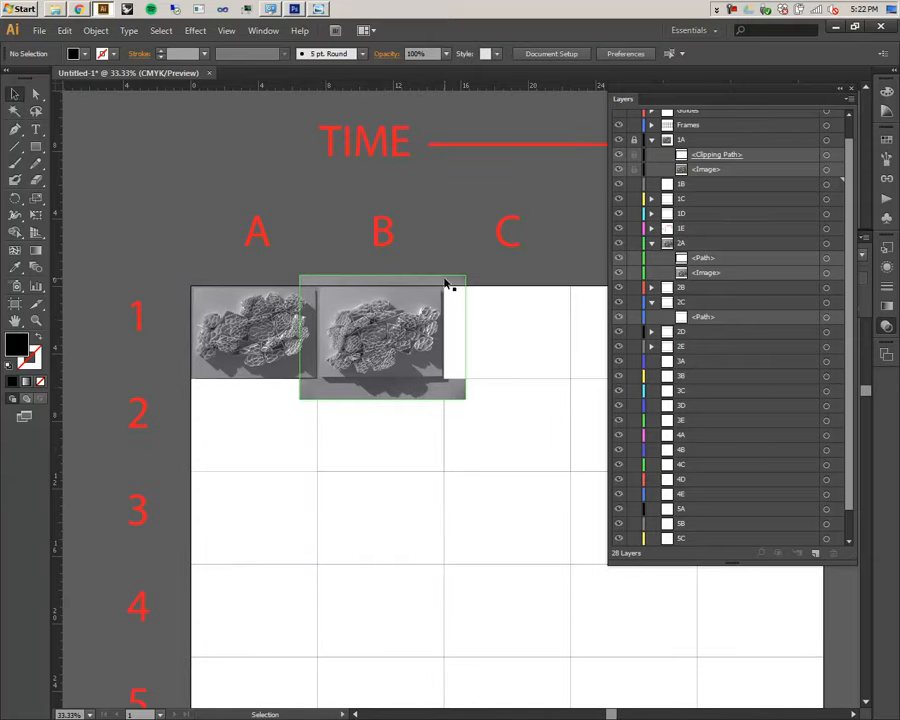
scroll(410, 290, down, 2)
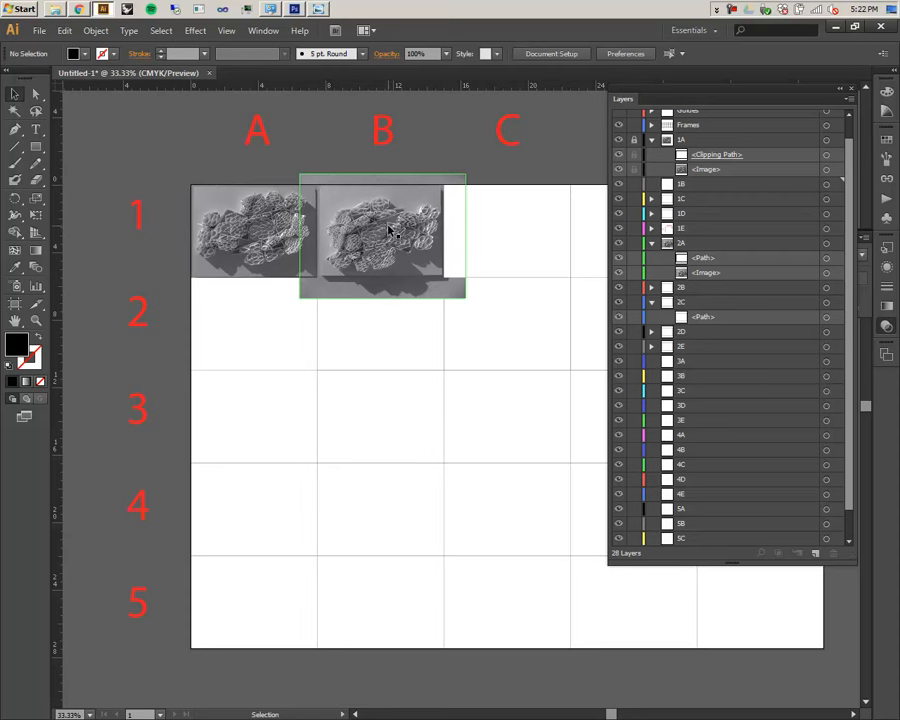
click(825, 243)
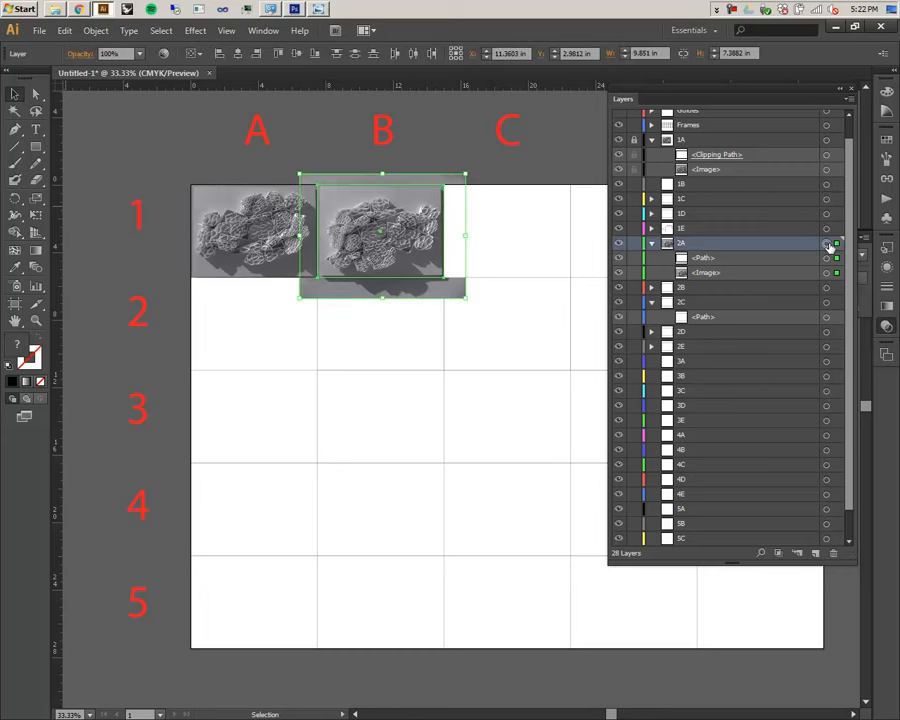
drag(422, 206, 297, 298)
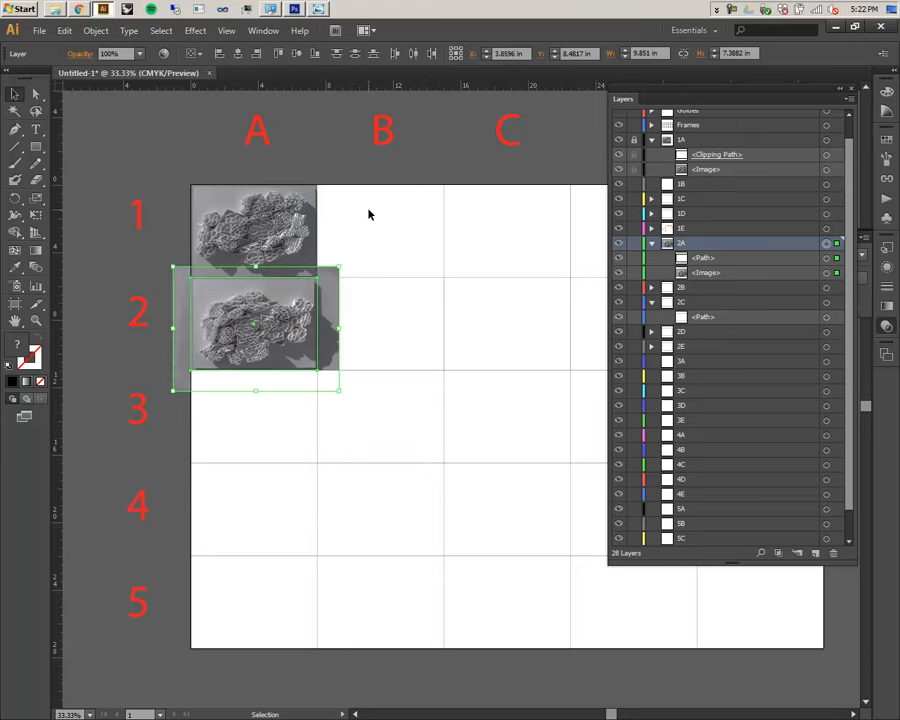
- Inspect how the layer 2A image lines up with its frame up close, switching Outline view on and off
scroll(238, 333, up, 3)
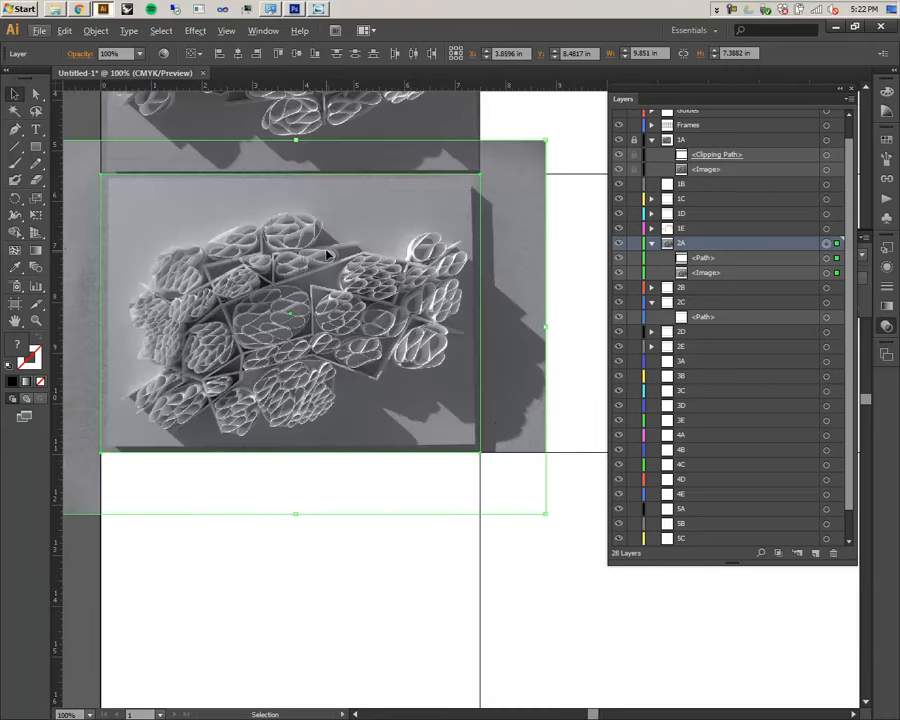
drag(277, 221, 269, 172)
mouse_move(443, 232)
mouse_down()
mouse_move(427, 232)
mouse_move(446, 235)
mouse_up()
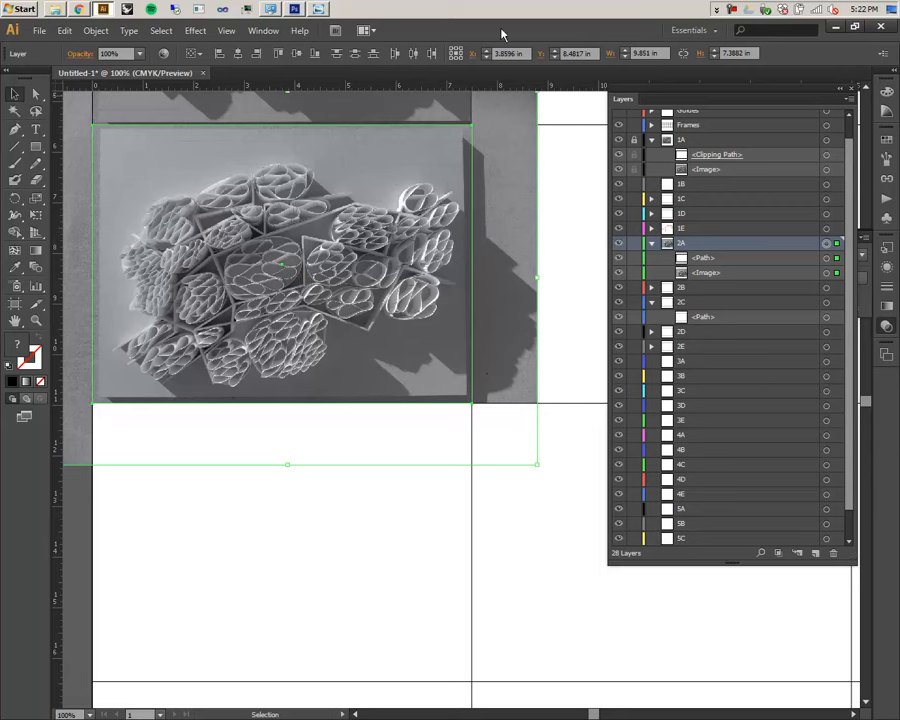
click(227, 31)
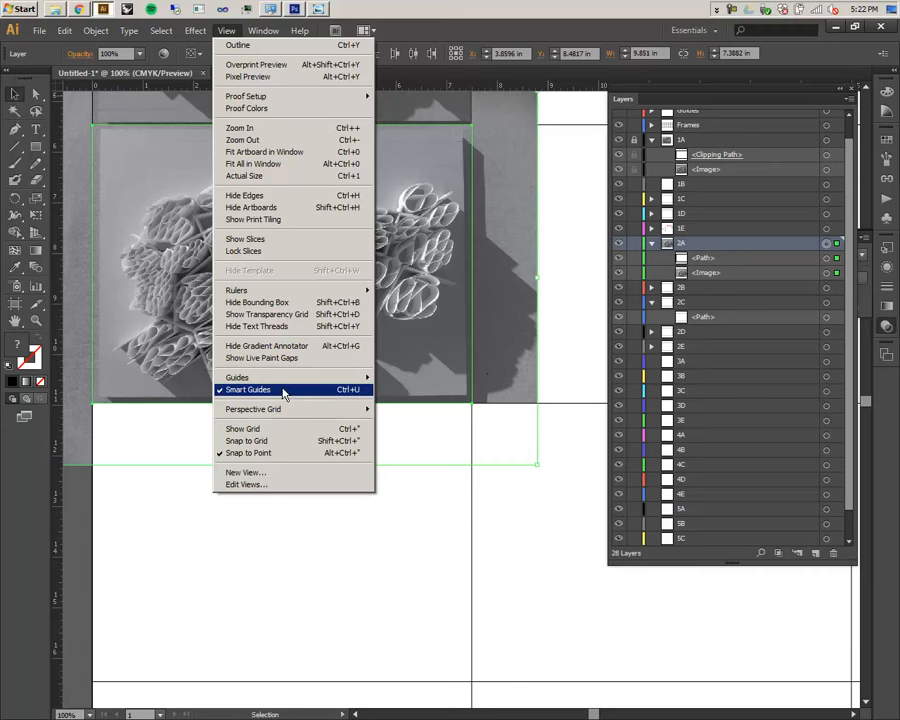
click(552, 588)
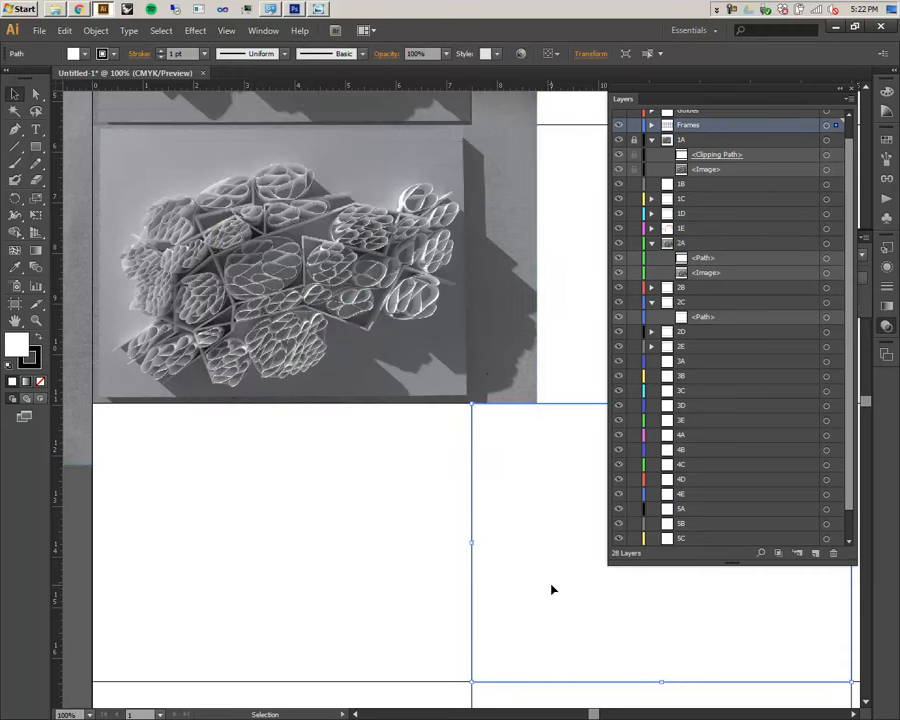
click(36, 94)
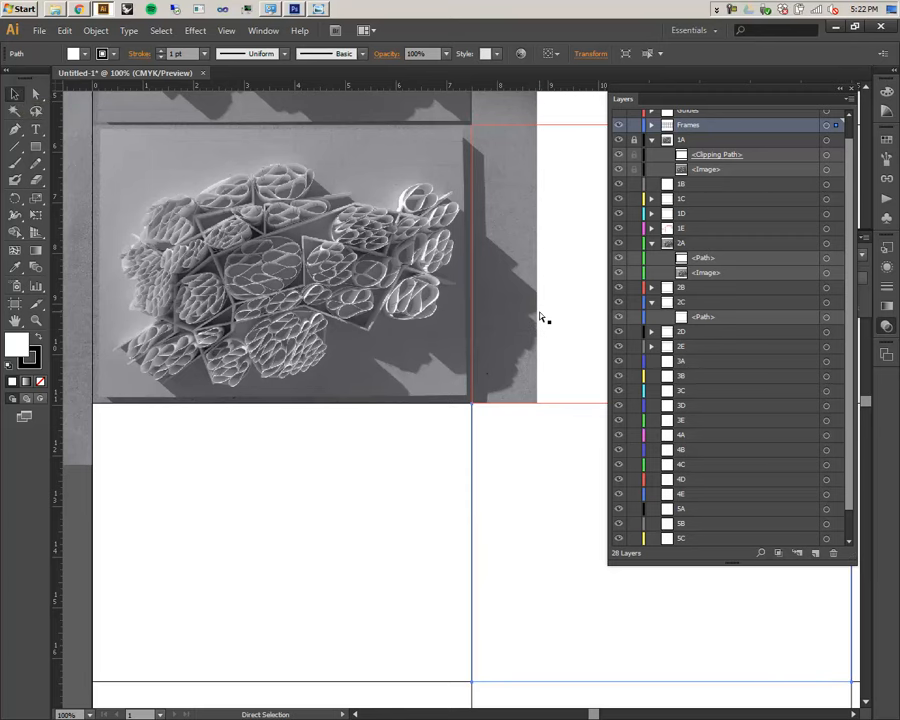
key(ctrl+y)
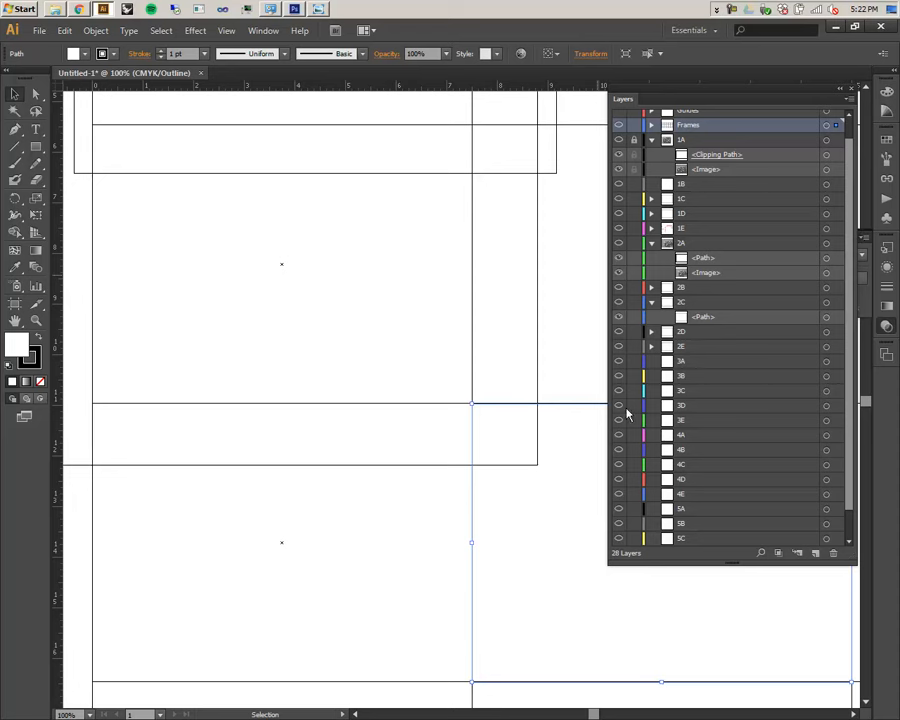
scroll(438, 343, up, 1)
key(ctrl)
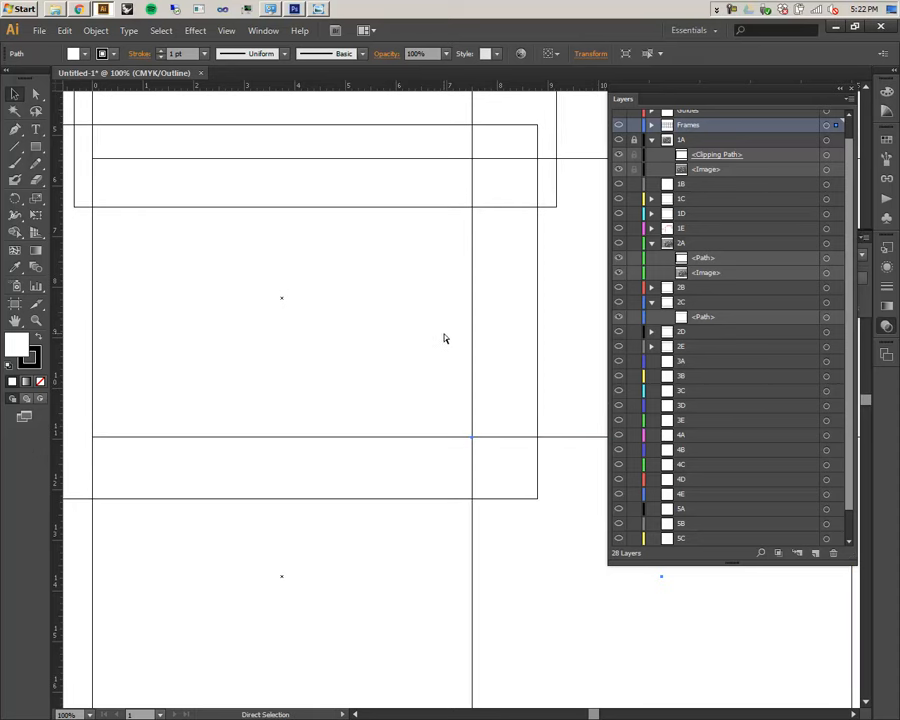
key(ctrl+y)
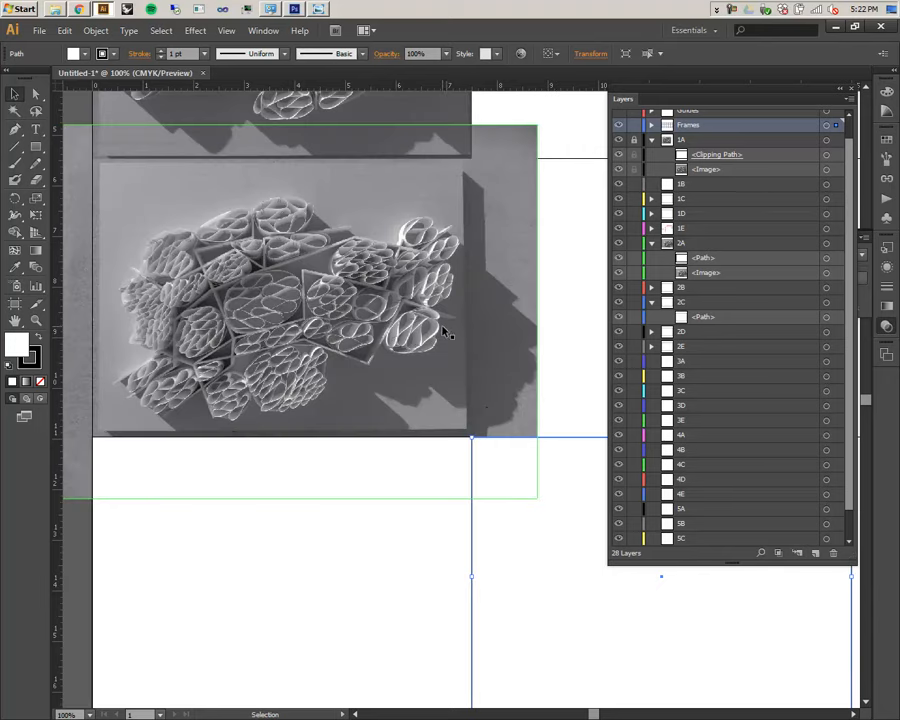
- Apply a clipping mask to layer 2A so its image is cropped to the cell frame
drag(348, 480, 432, 560)
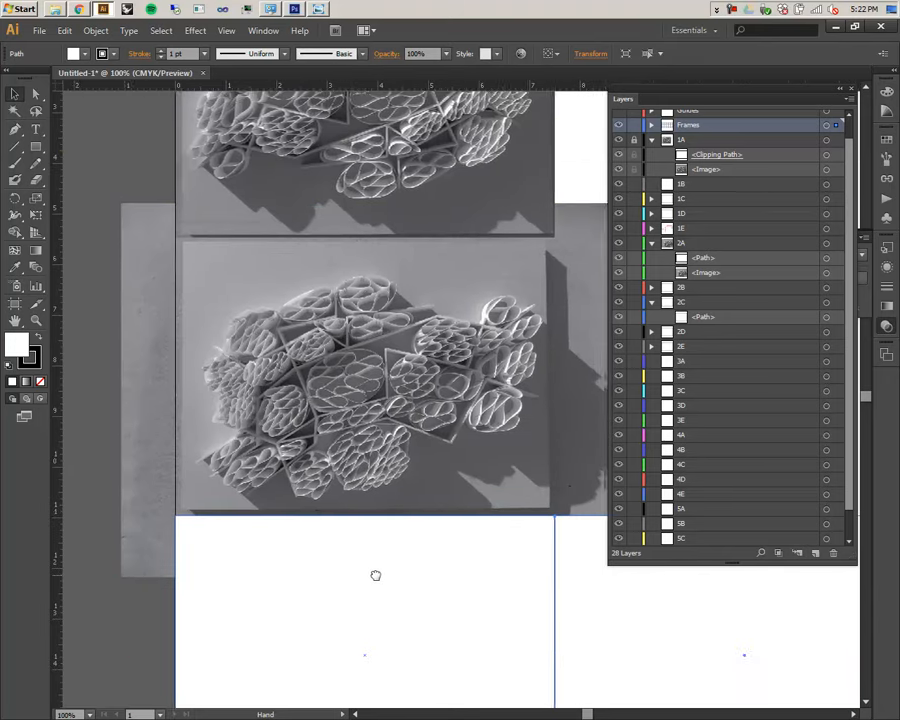
drag(376, 575, 331, 575)
click(794, 247)
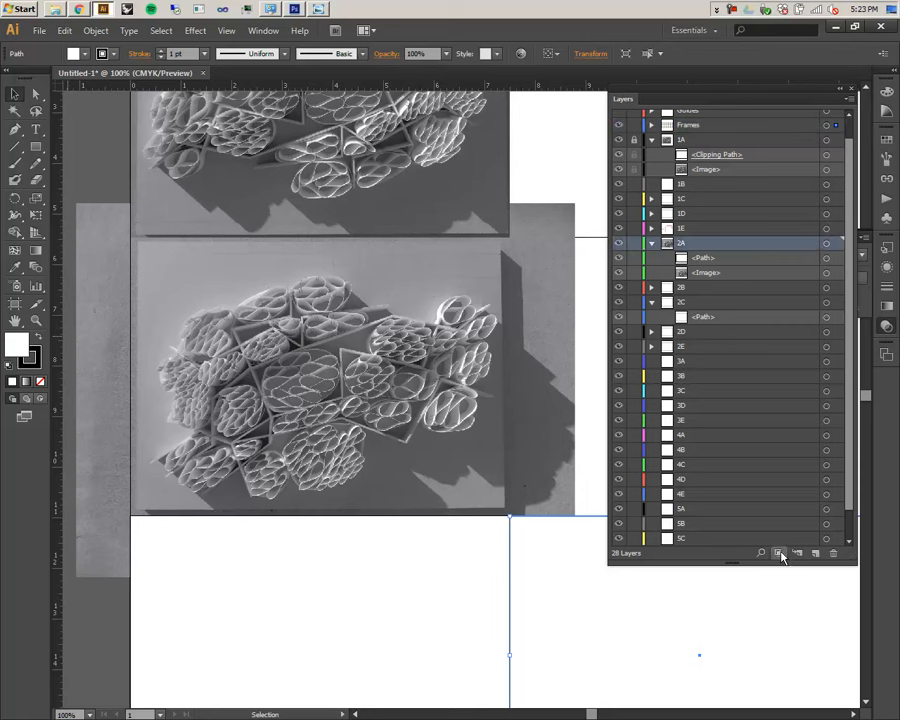
click(714, 270)
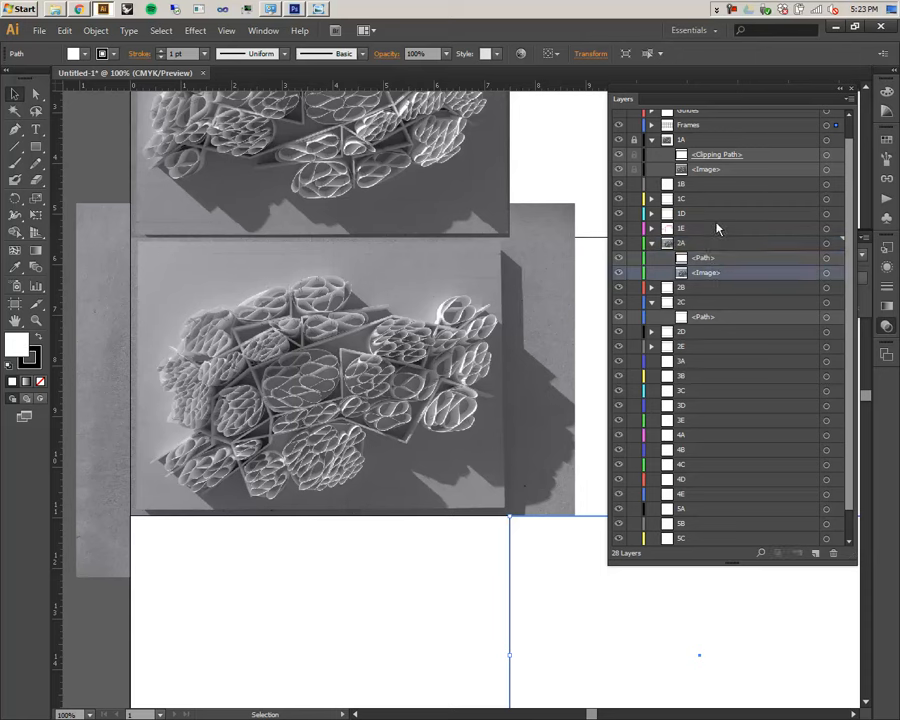
click(706, 245)
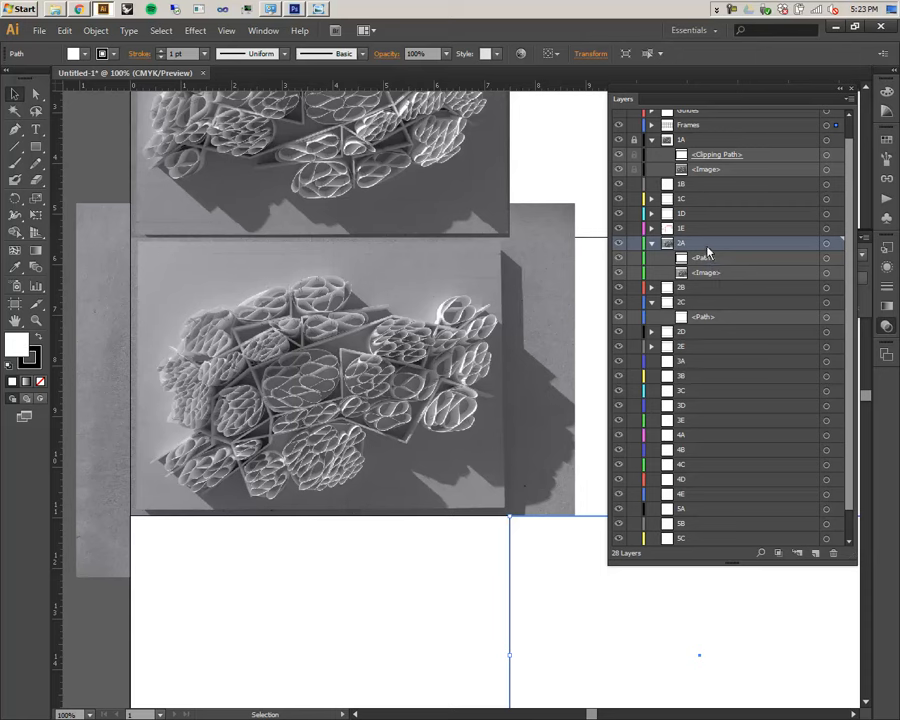
click(779, 554)
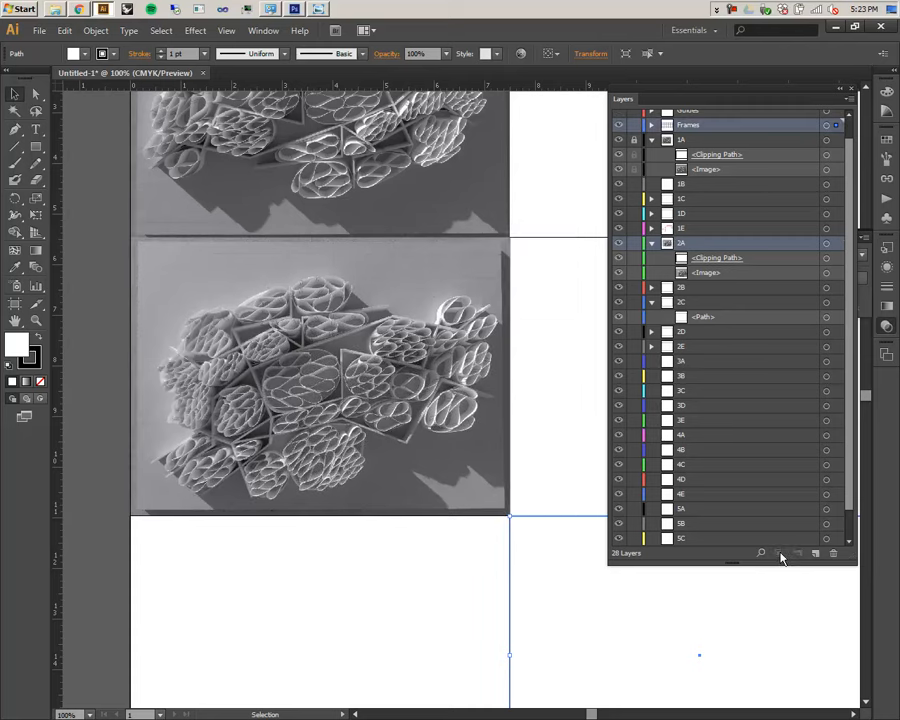
- Examine the clipped photo in layer 2A and the remaining empty cells of the grid
click(264, 274)
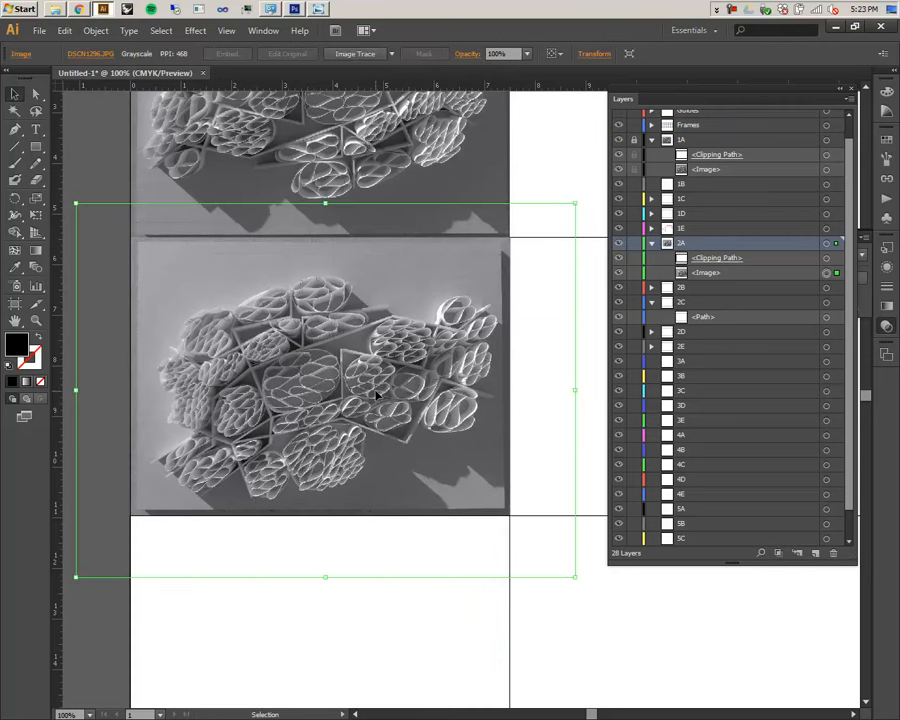
click(110, 150)
alt+scroll(110, 150, down, 2)
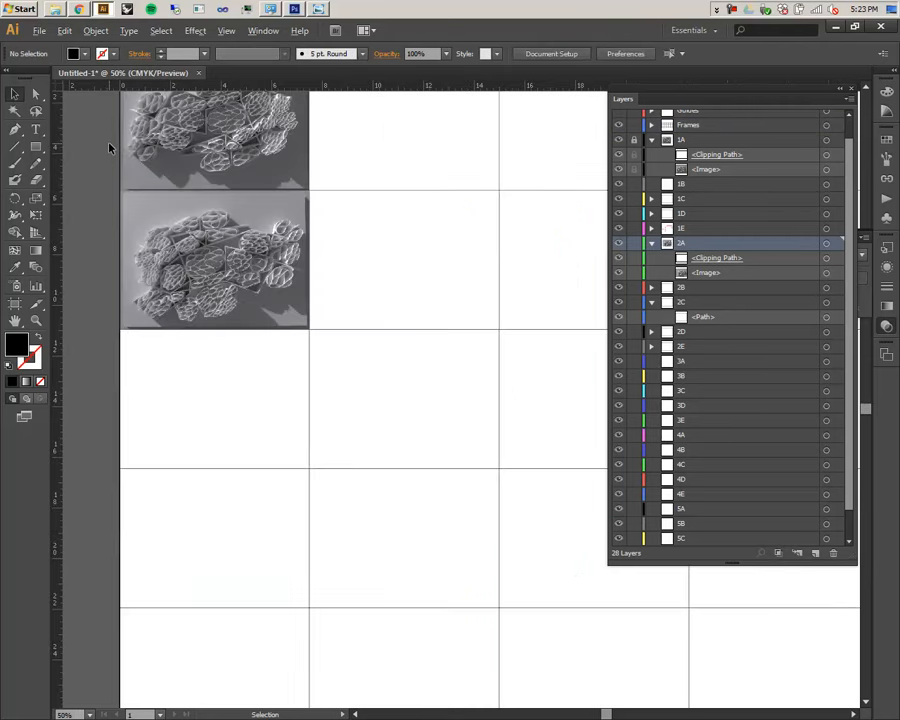
drag(350, 219, 320, 356)
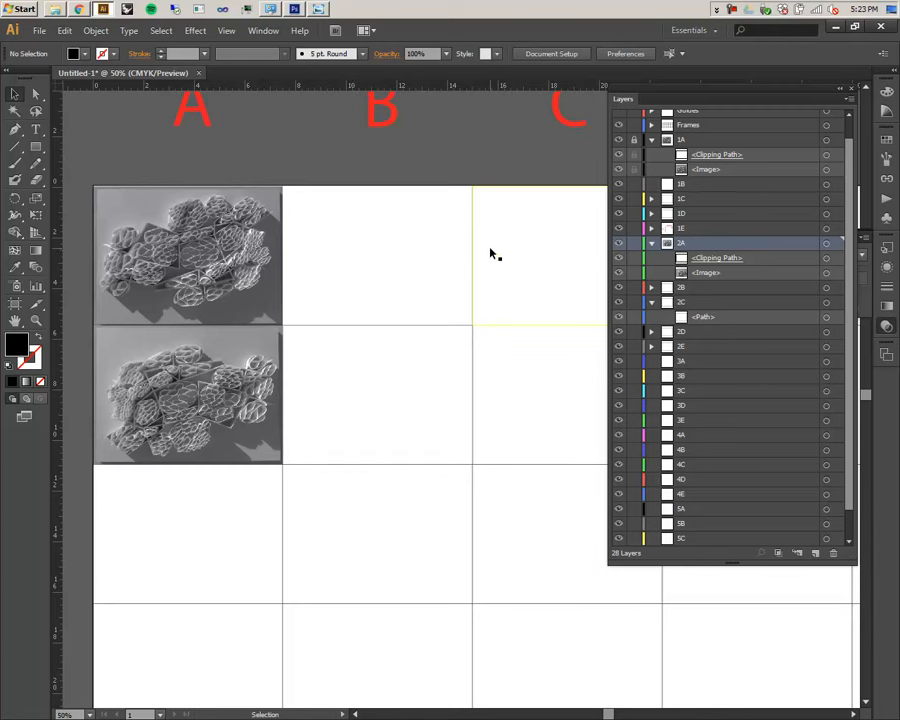
key(space)
drag(441, 326, 410, 402)
key(space)
drag(327, 434, 446, 222)
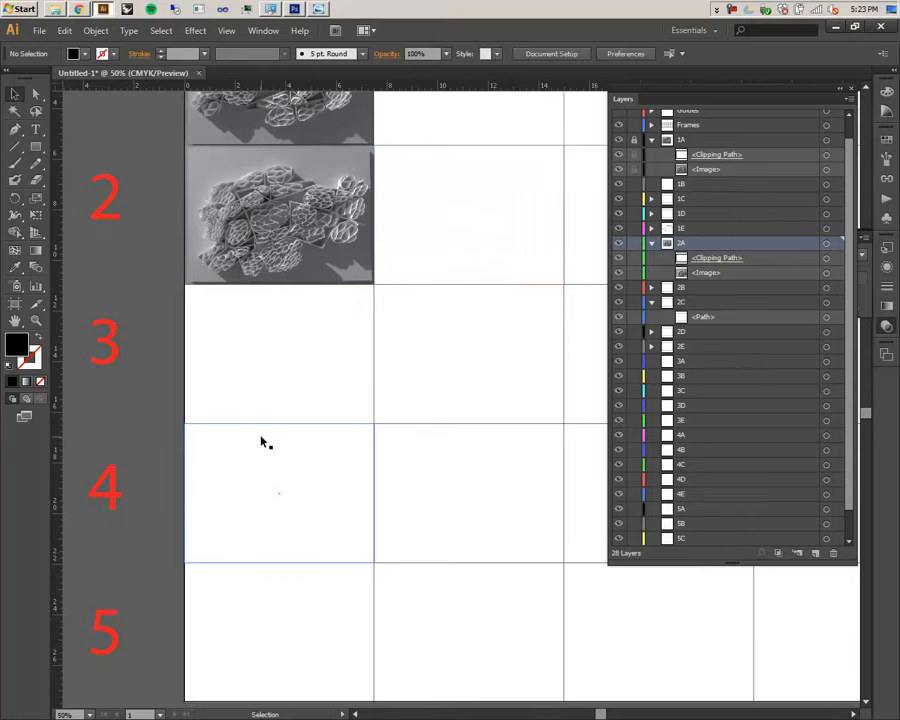
- Move the frame path of the column A, row 3 cell from the Frames layer into layer 3A
click(367, 352)
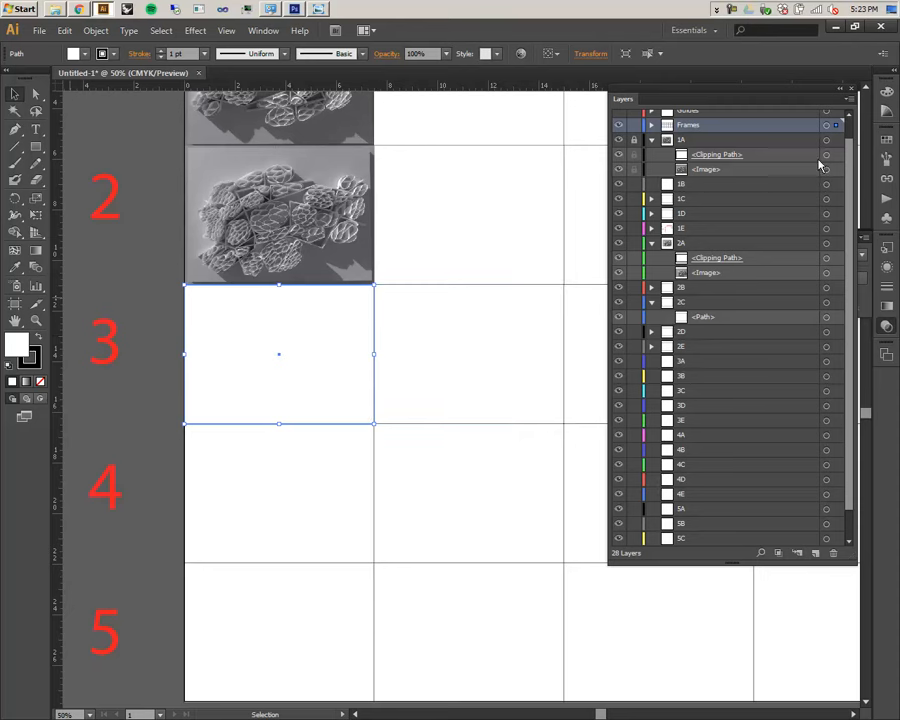
scroll(705, 143, up, 1)
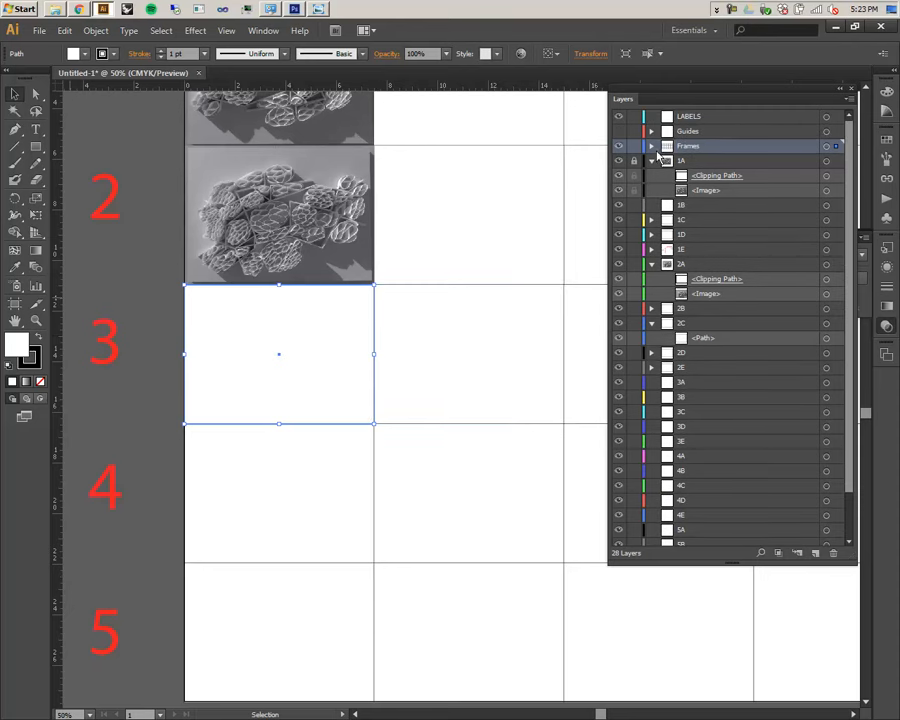
click(651, 323)
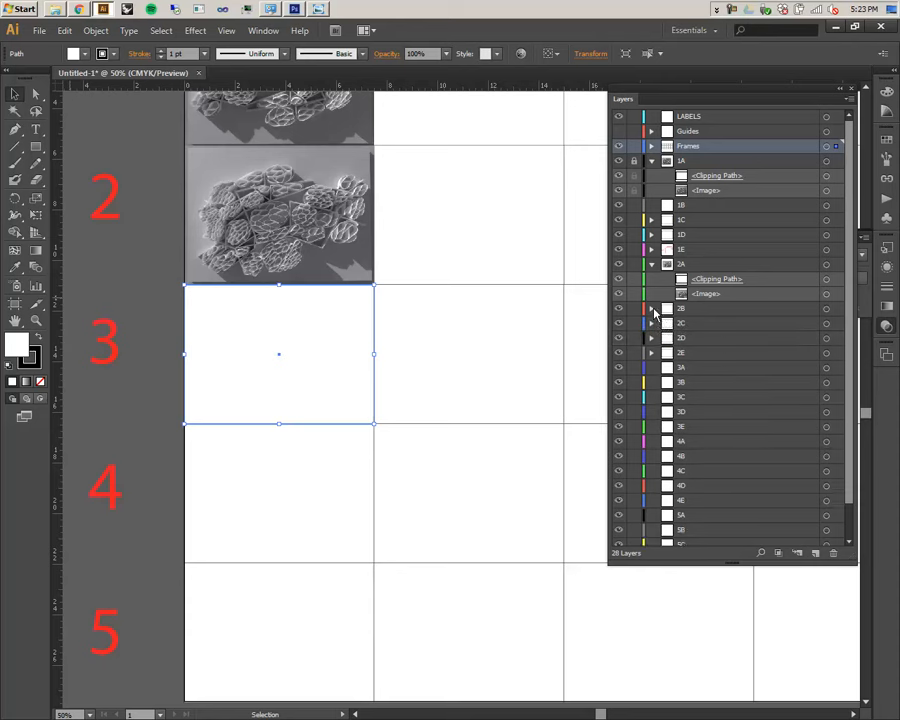
click(652, 309)
click(655, 312)
click(651, 147)
scroll(733, 366, down, 4)
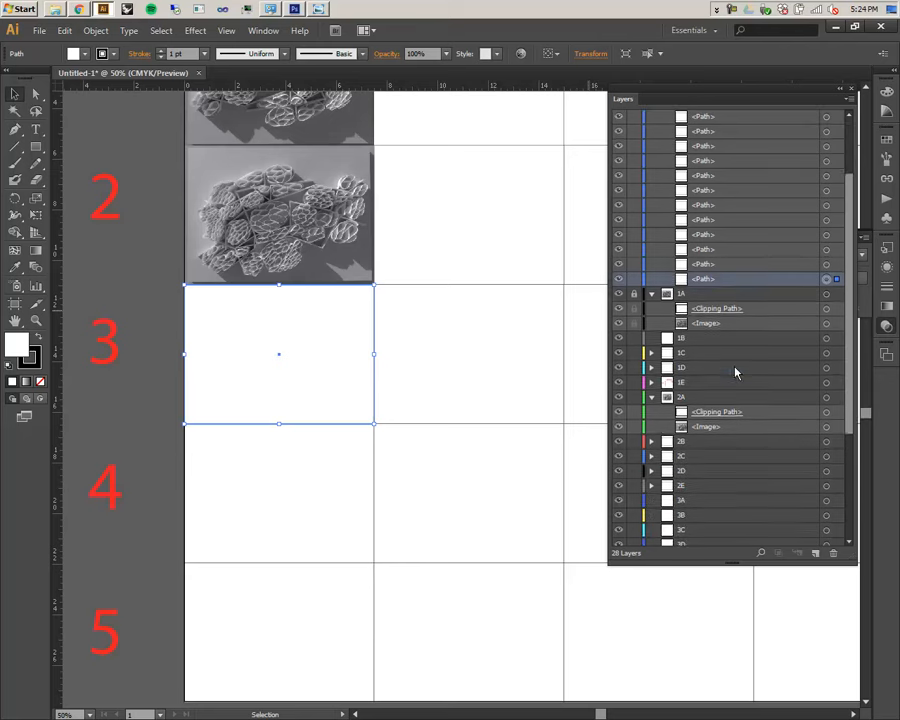
drag(724, 196, 688, 416)
scroll(688, 416, down, 2)
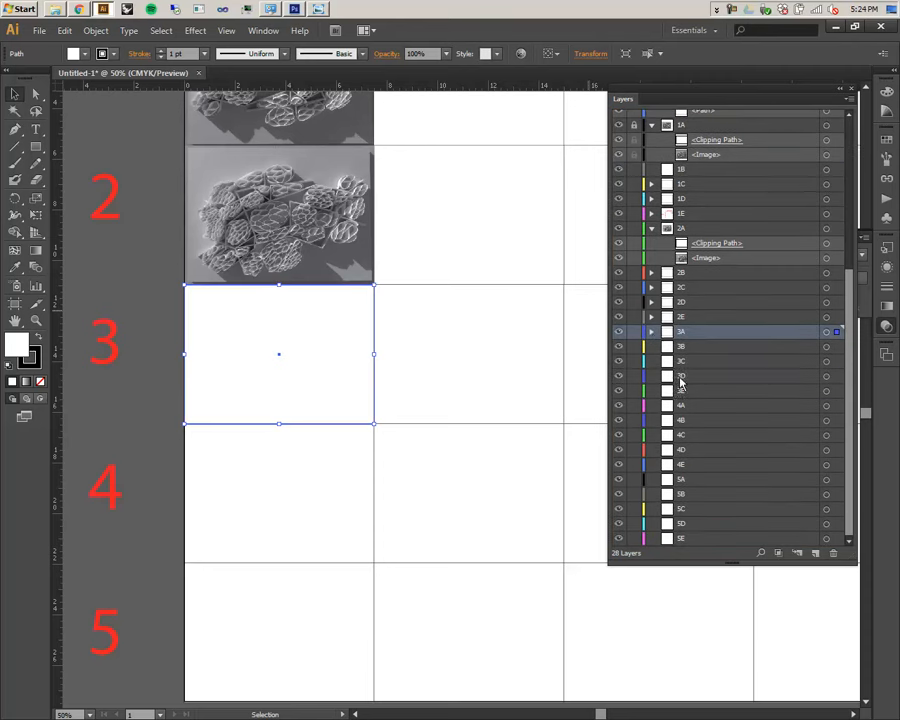
- Place the image DSCN1303 in layer 3A and scale it down over the column A, row 3 cell
click(652, 332)
click(719, 349)
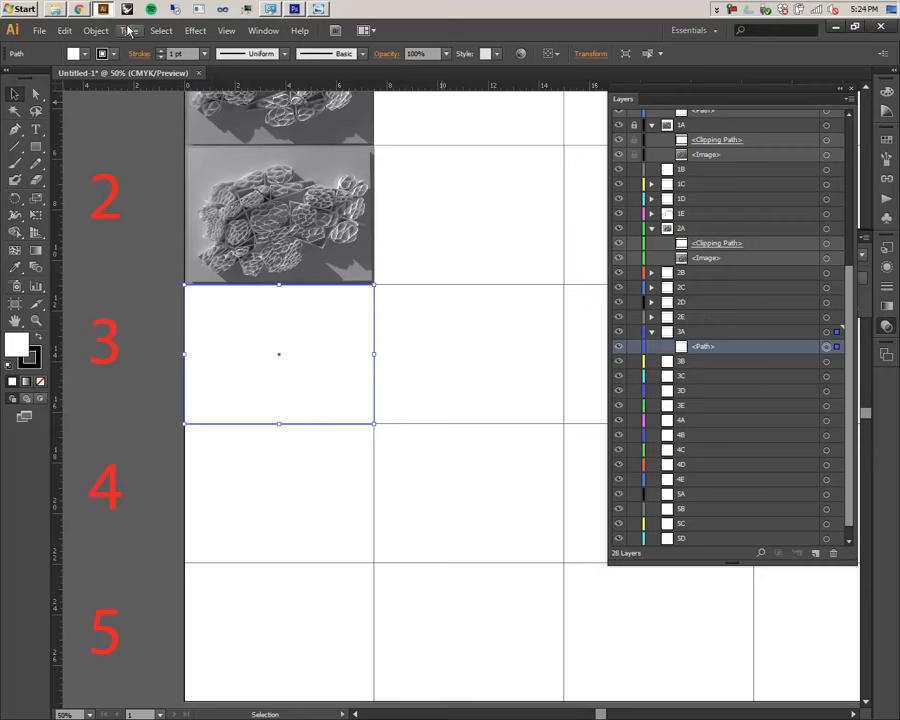
click(38, 30)
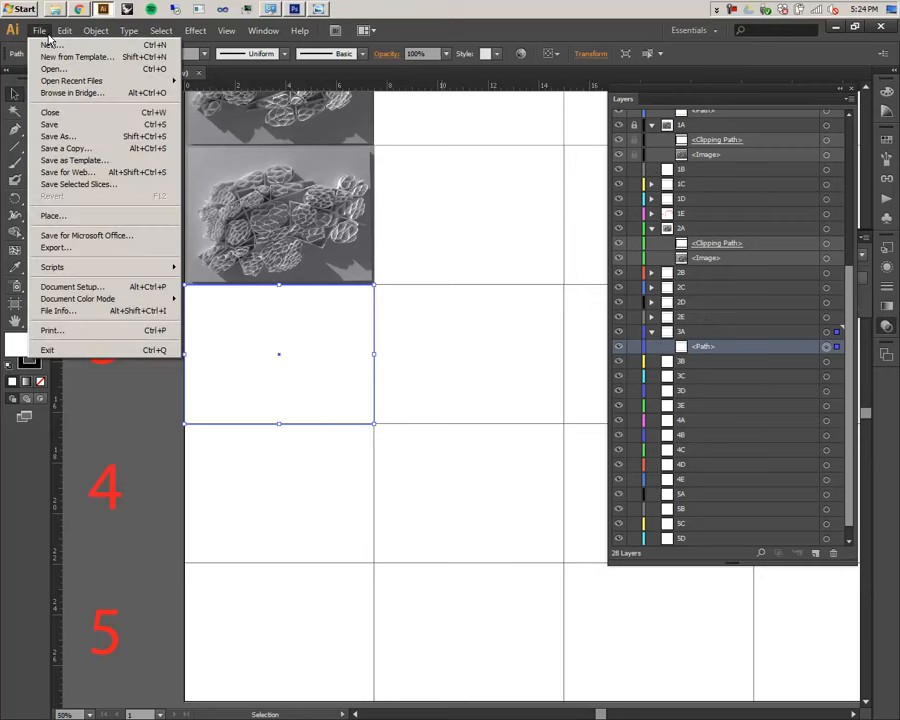
click(93, 217)
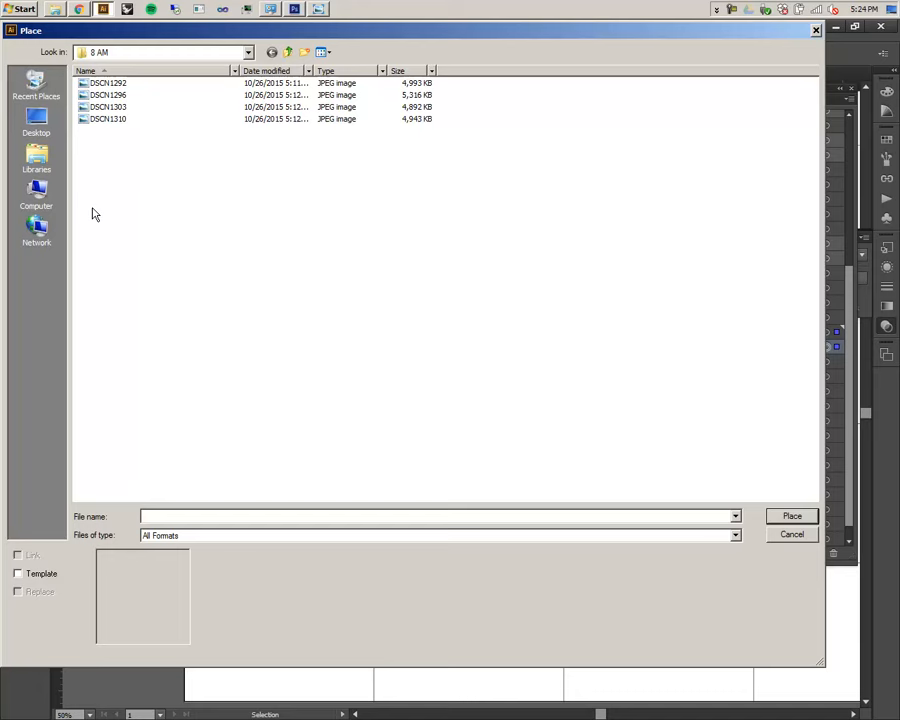
double_click(118, 107)
drag(344, 393, 144, 356)
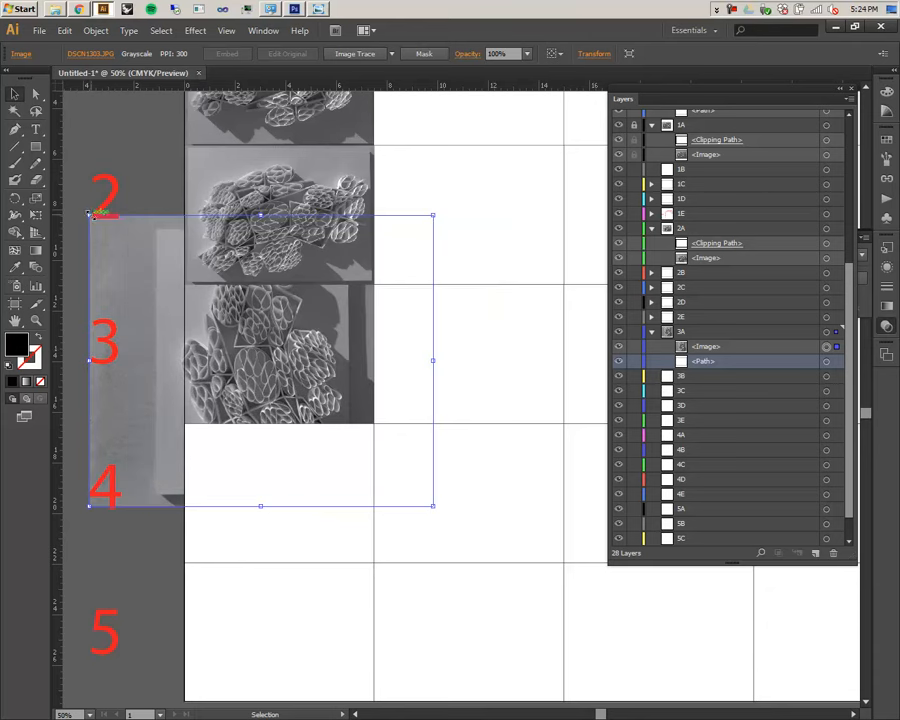
drag(90, 214, 171, 285)
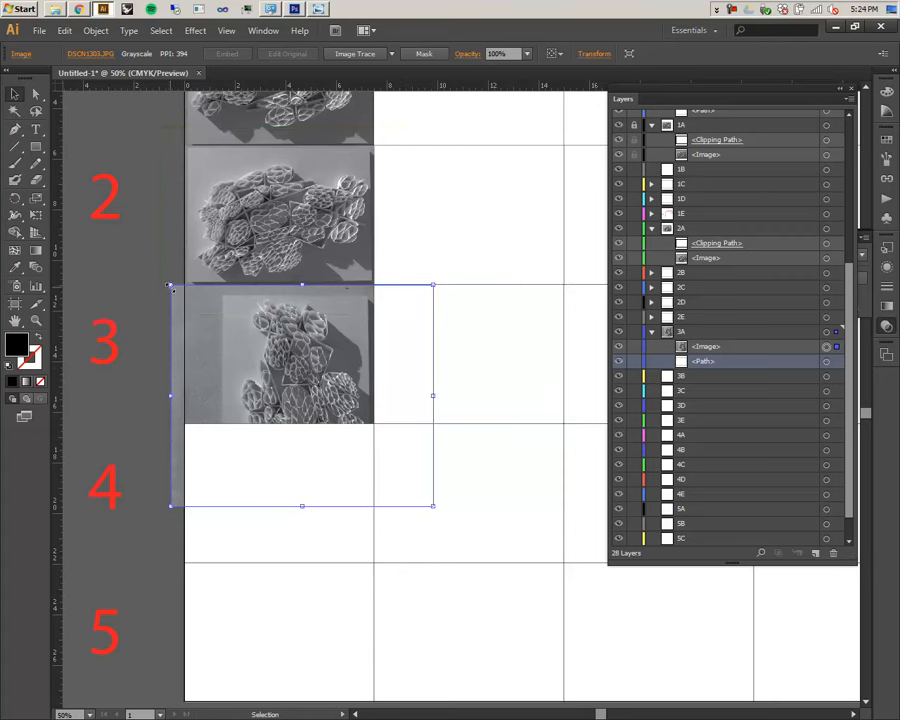
drag(171, 285, 206, 339)
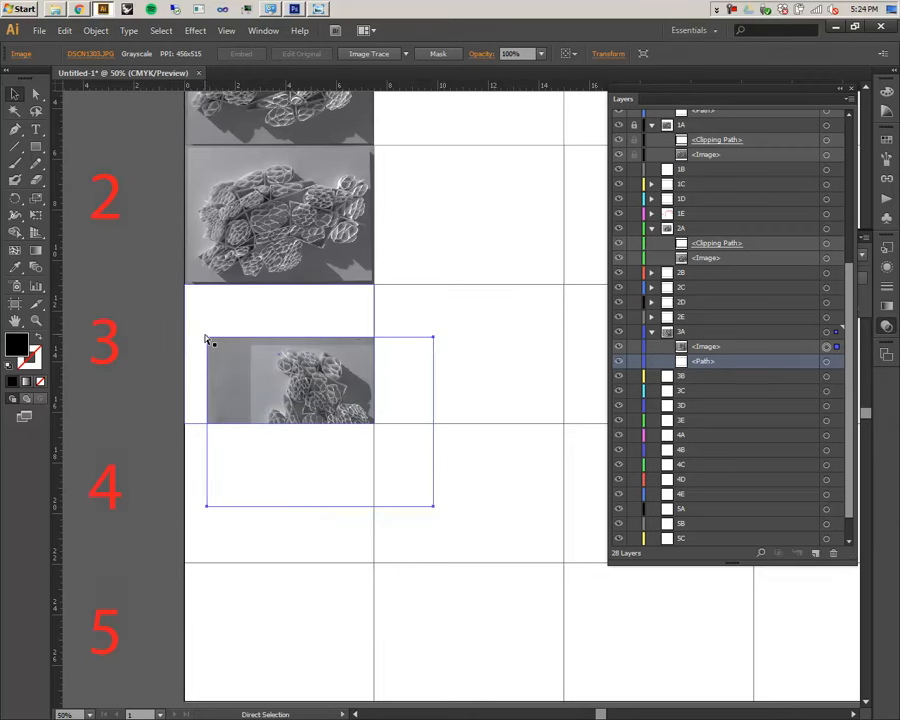
key(ctrl+z)
key(ctrl+z)
key(v)
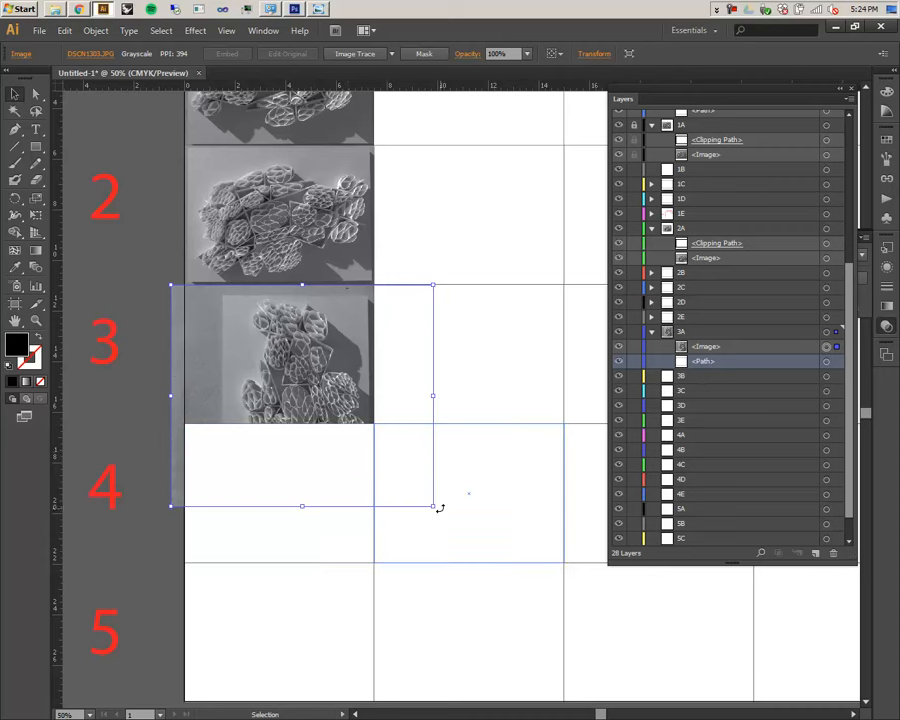
- Shrink the layer 3A image further around the row 3 cell and rotate it -90°
drag(305, 385, 285, 366)
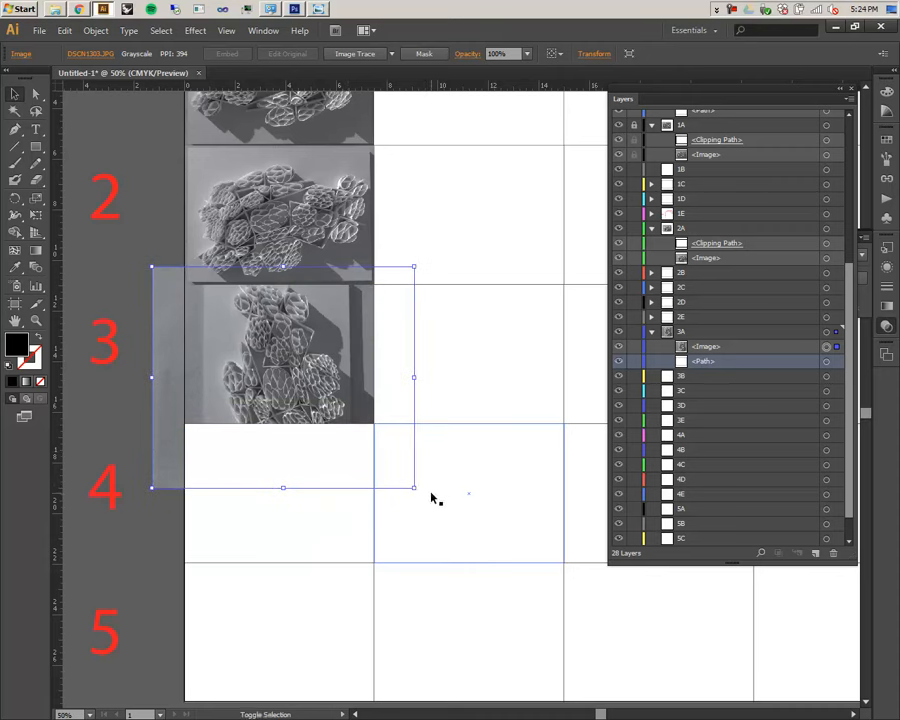
mouse_move(414, 488)
mouse_down()
mouse_move(354, 438)
mouse_move(446, 495)
mouse_move(436, 464)
mouse_move(404, 440)
mouse_move(432, 521)
mouse_move(408, 470)
mouse_up()
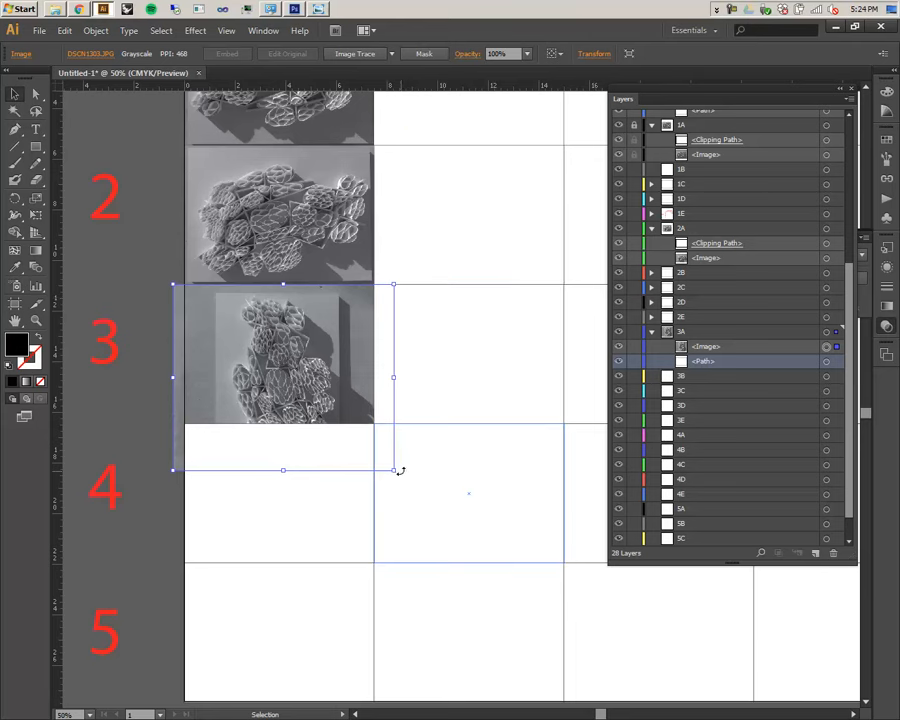
drag(399, 470, 211, 494)
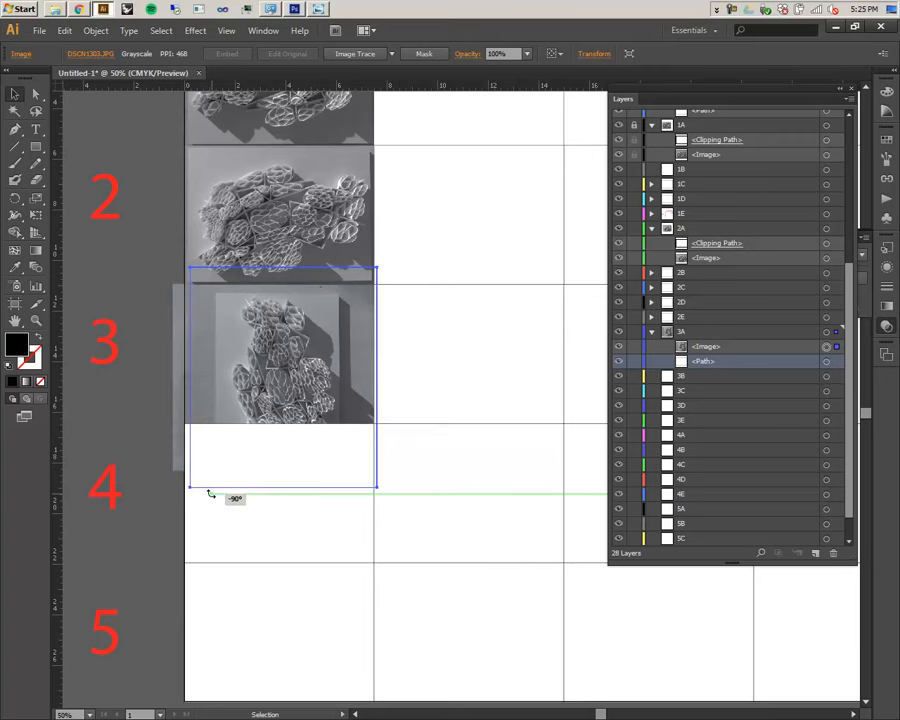
mouse_move(211, 494)
mouse_down()
mouse_move(326, 510)
mouse_move(211, 508)
mouse_up()
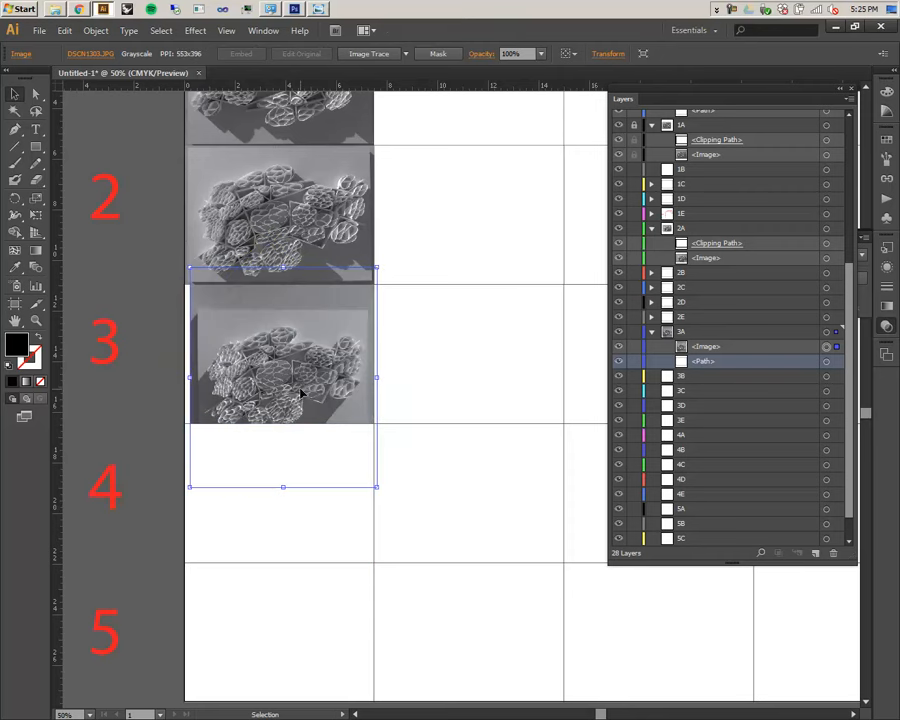
- Align the rotated image with the column A, row 3 cell, enlarging it slightly to fill the frame and nudging it upward
drag(301, 392, 292, 389)
drag(292, 390, 300, 368)
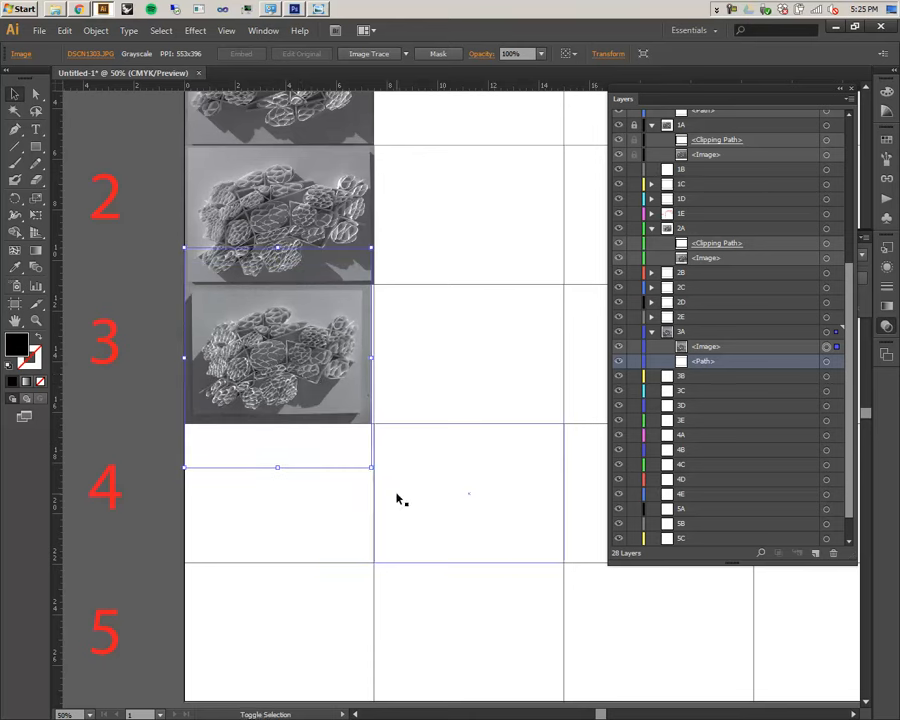
drag(370, 467, 380, 478)
key(Up)
key(Up)
key(Up)
key(Up)
key(Up)
key(Up)
key(Up)
key(Up)
key(Up)
key(Up)
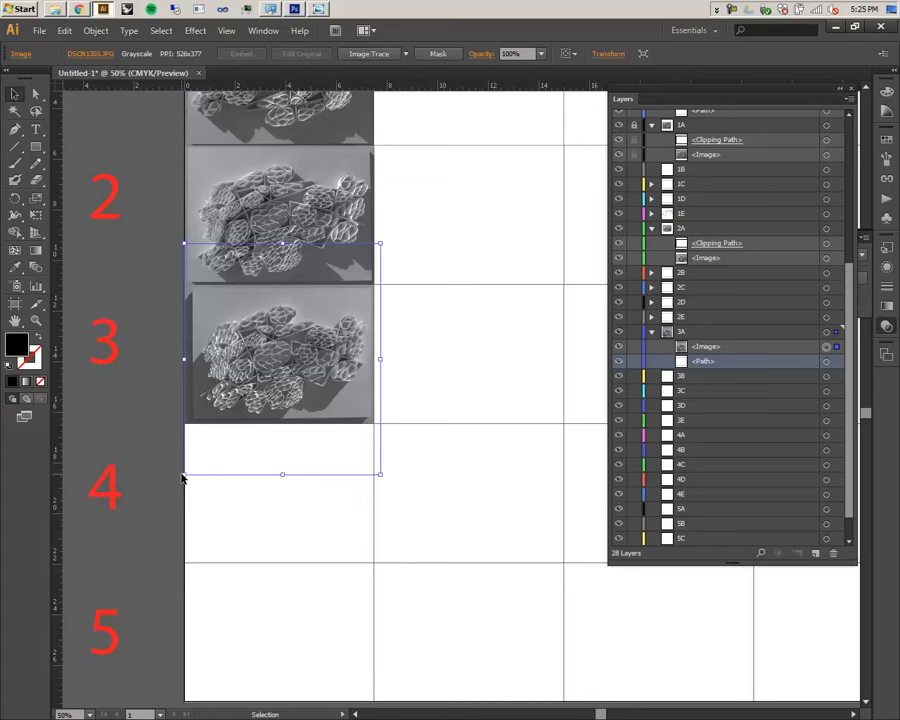
- Try other rotations of the layer 3A image, comparing it with the photos in rows 1 and 2, and return it to its previous orientation
drag(177, 475, 354, 284)
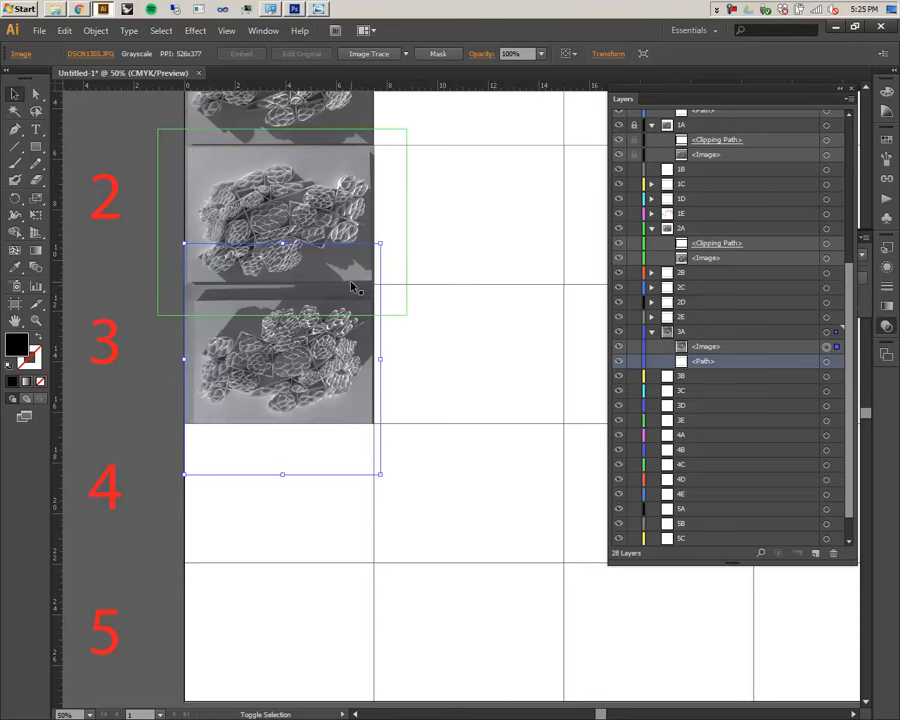
drag(388, 474, 150, 505)
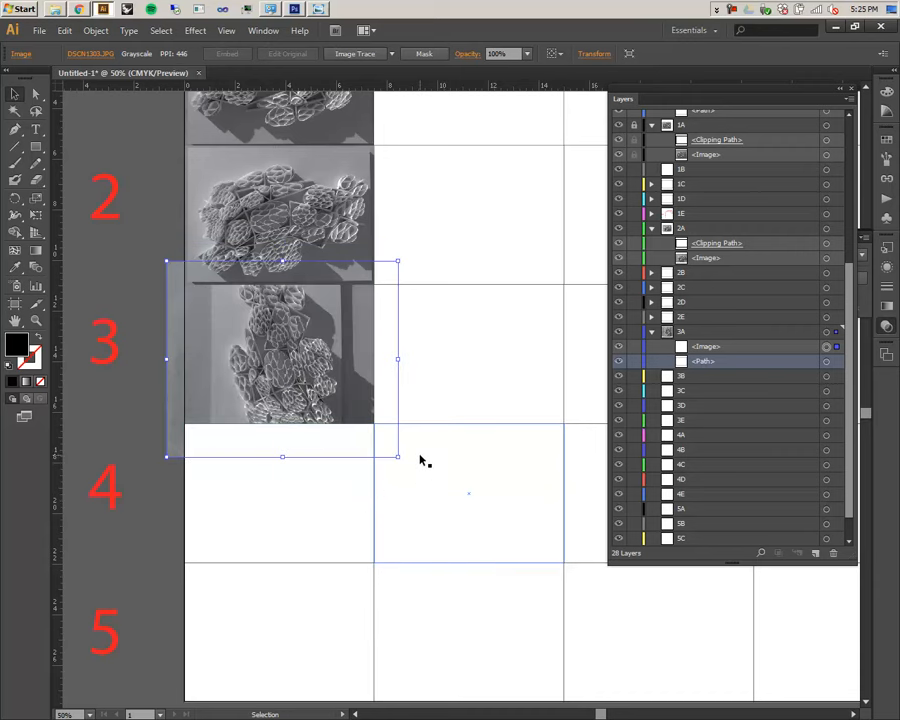
drag(403, 461, 200, 485)
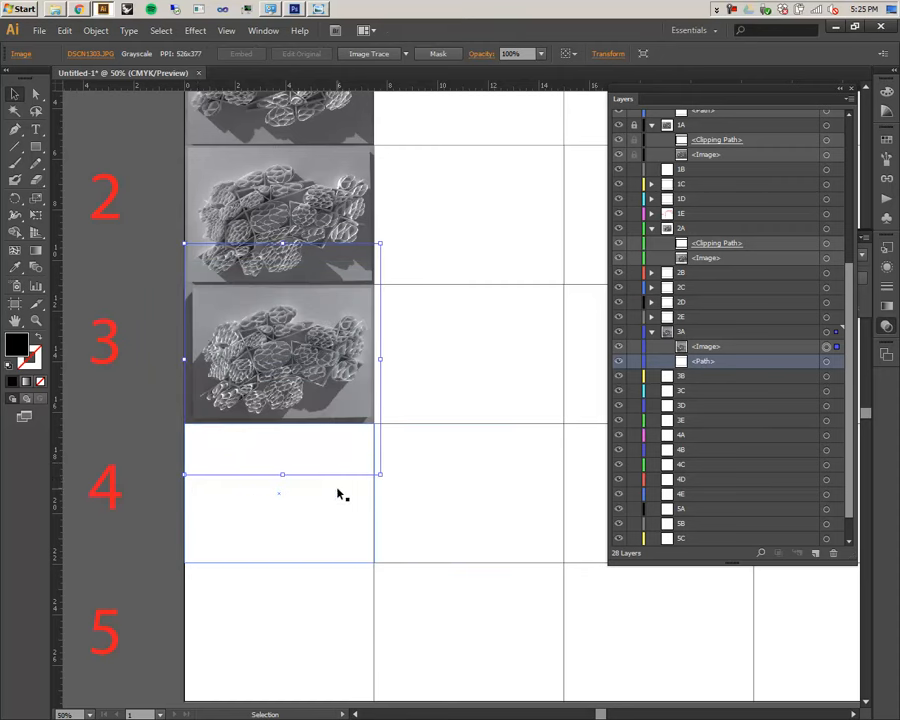
scroll(330, 493, up, 1)
scroll(328, 490, up, 3)
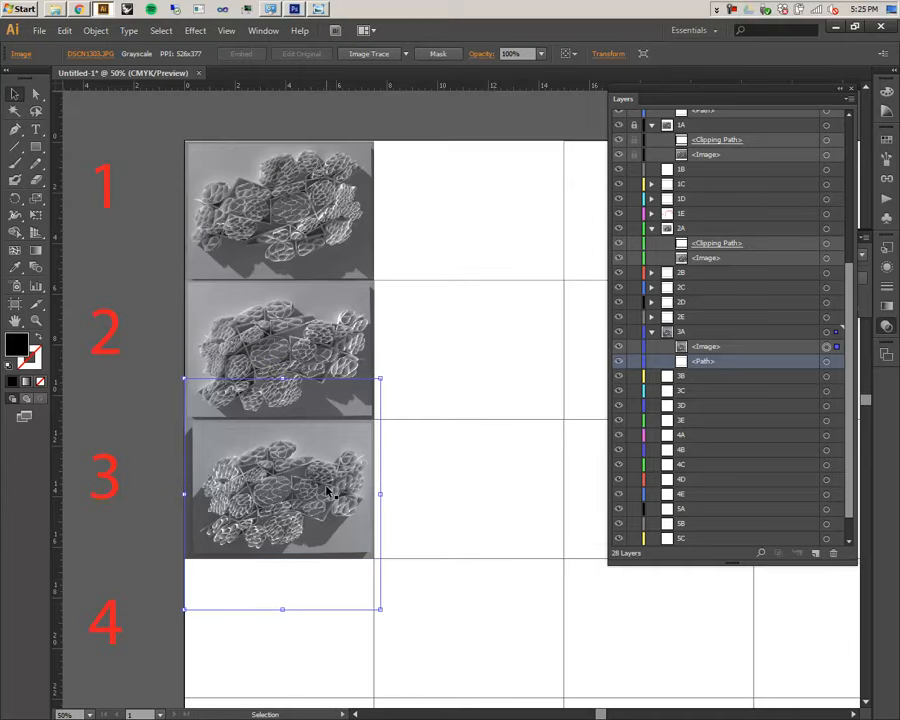
scroll(328, 490, down, 3)
mouse_move(450, 481)
mouse_down()
mouse_move(418, 520)
mouse_move(424, 536)
mouse_move(410, 490)
mouse_move(423, 466)
mouse_move(437, 488)
mouse_up()
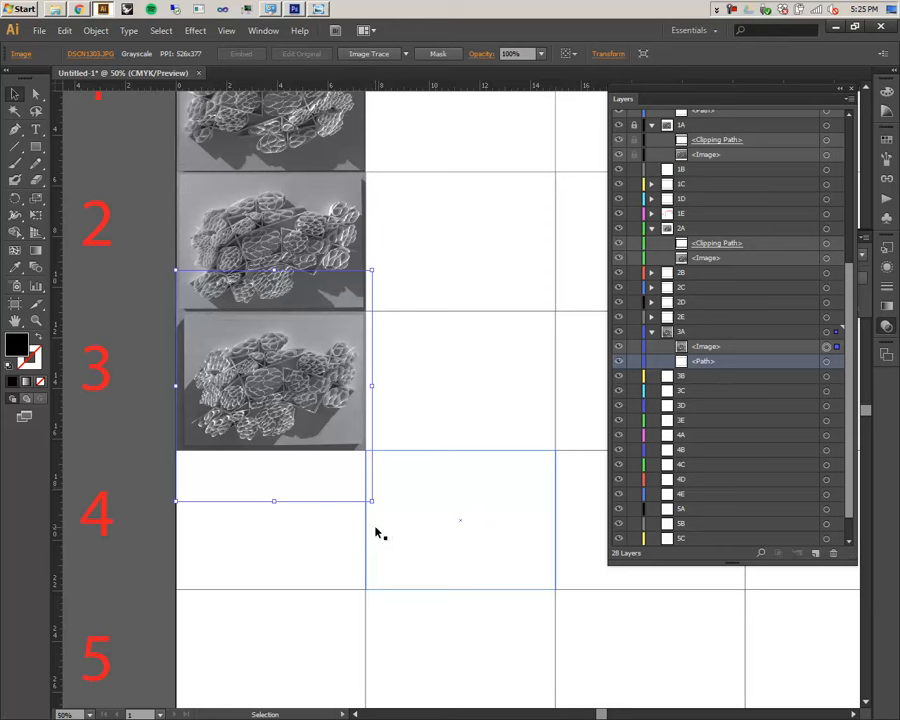
drag(379, 503, 480, 321)
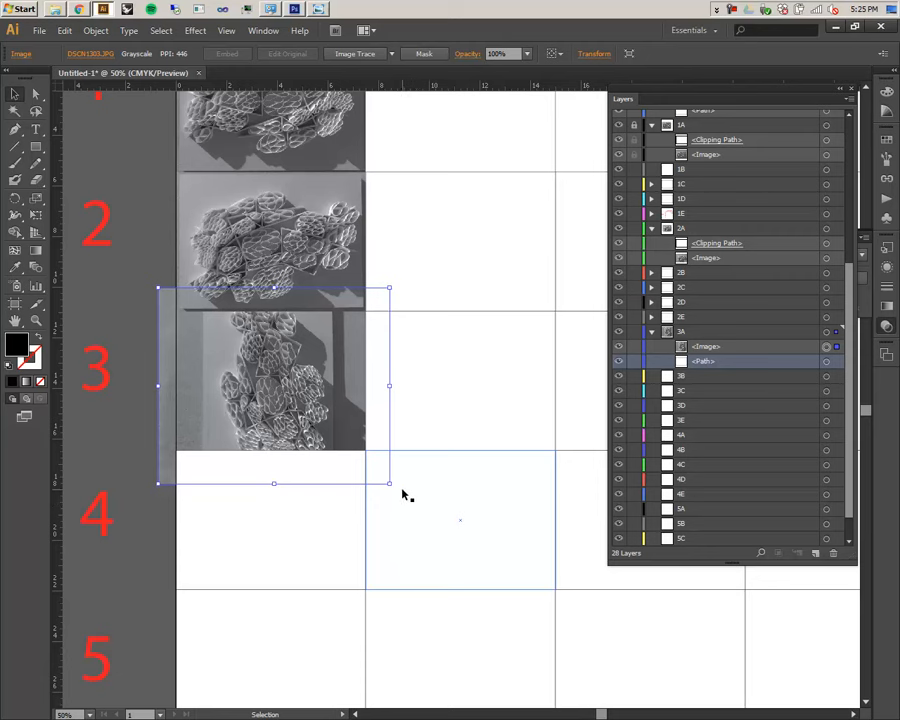
drag(396, 484, 210, 512)
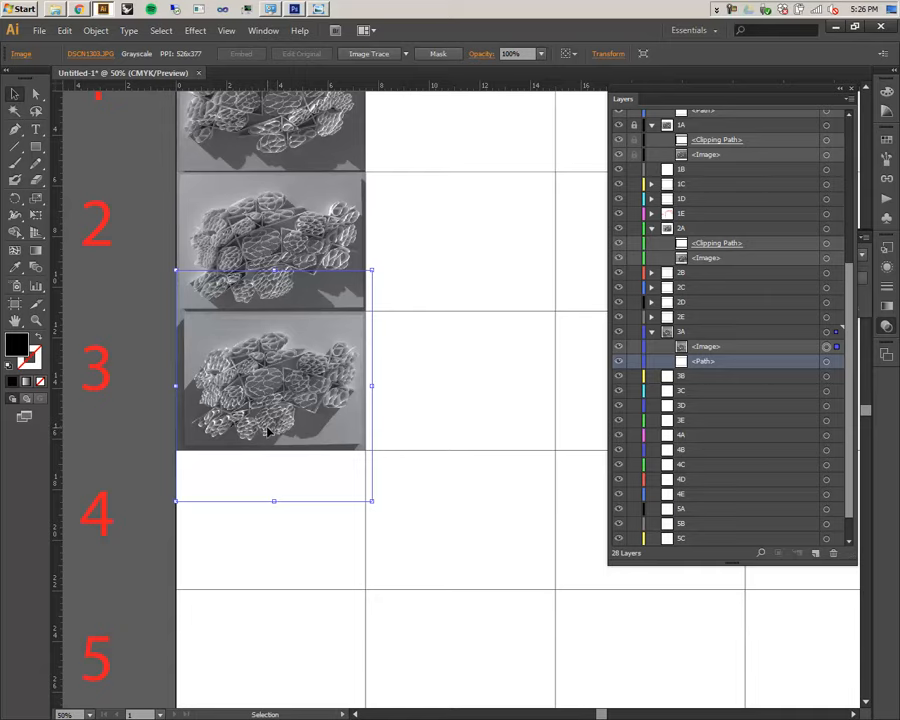
- Compare the orientation and shadows of the three photos in column A across the grid
scroll(267, 428, down, 1)
drag(397, 457, 232, 466)
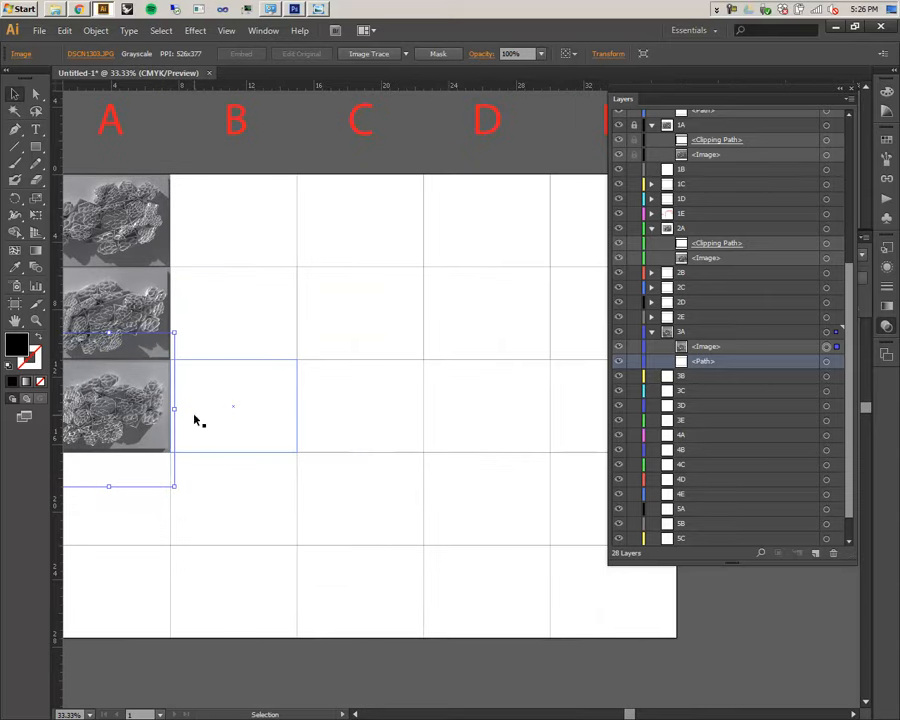
drag(227, 546, 357, 515)
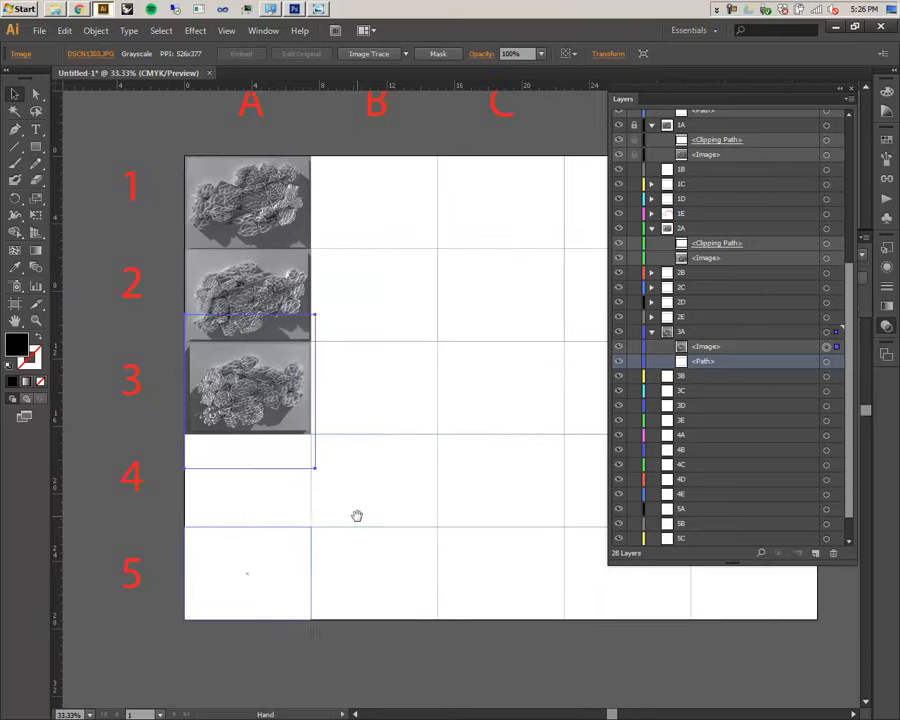
scroll(257, 427, up, 1)
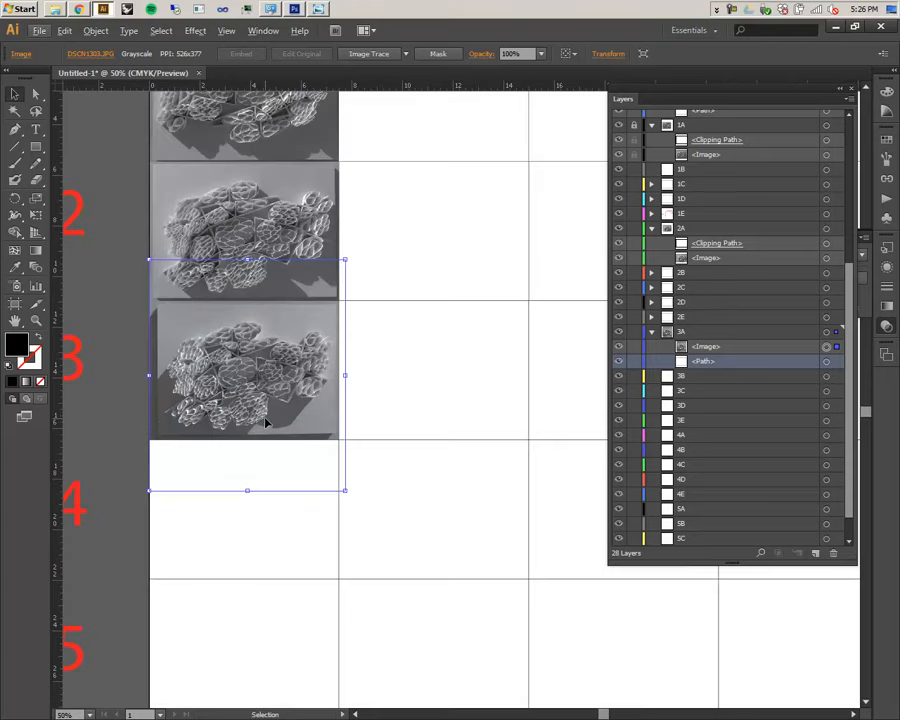
scroll(385, 348, up, 2)
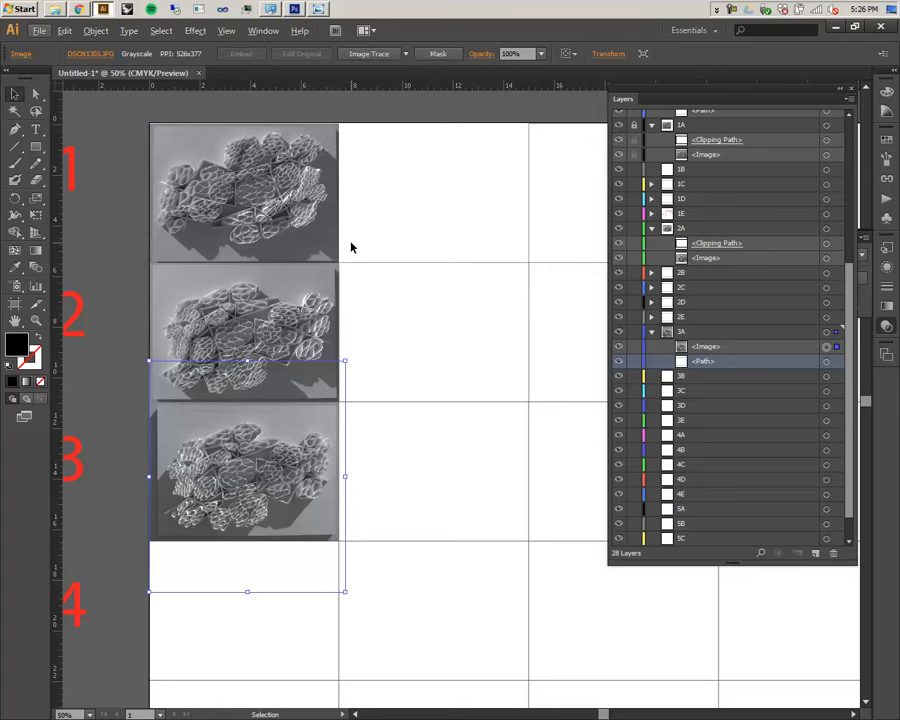
- Switch to Photoshop and open DSCN1292.JPG from the 8 AM black-and-white folder in the 2012B Photo Shoot (Part One) output on the Lexar drive
key(alt+Tab)
key(alt+Tab)
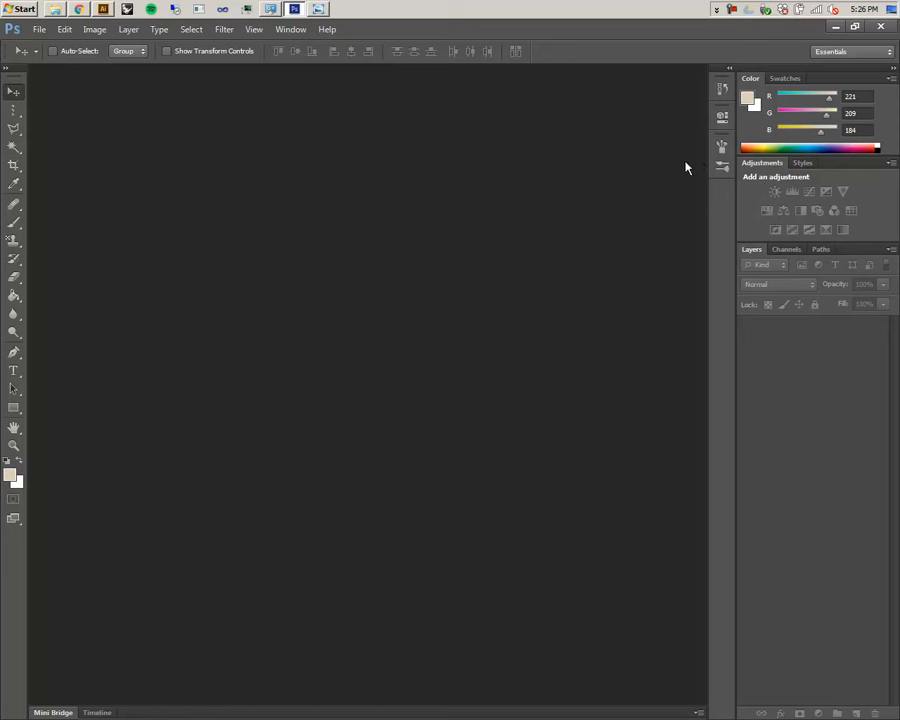
click(36, 30)
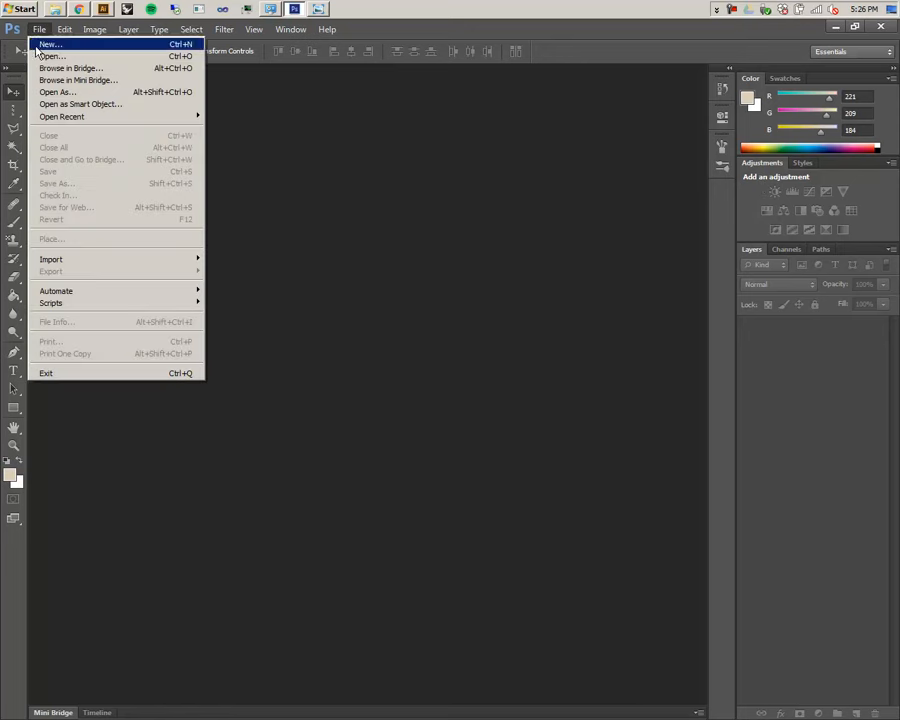
click(41, 58)
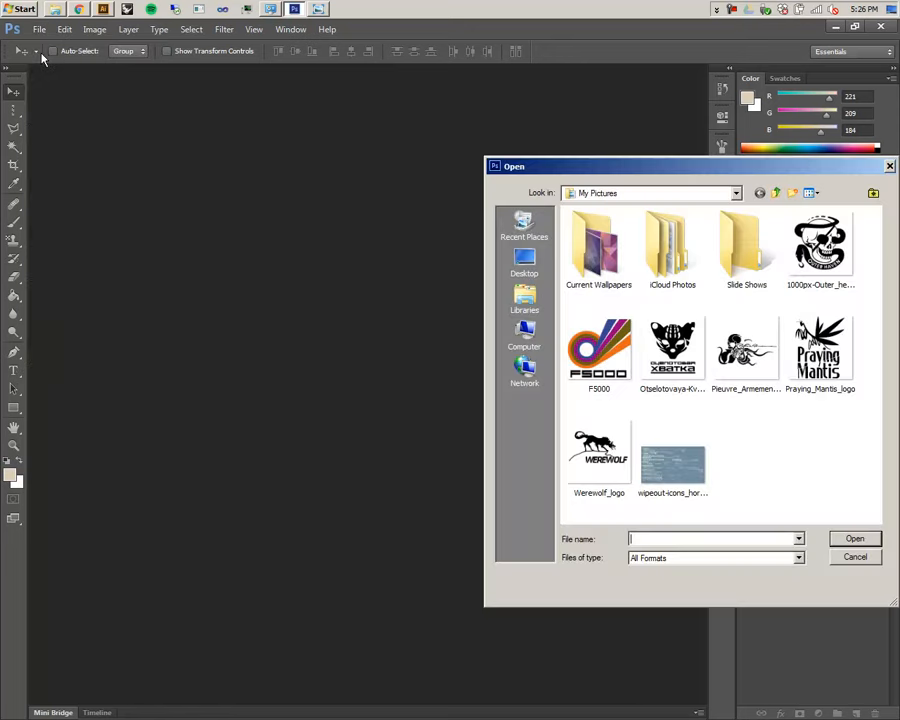
drag(680, 171, 433, 172)
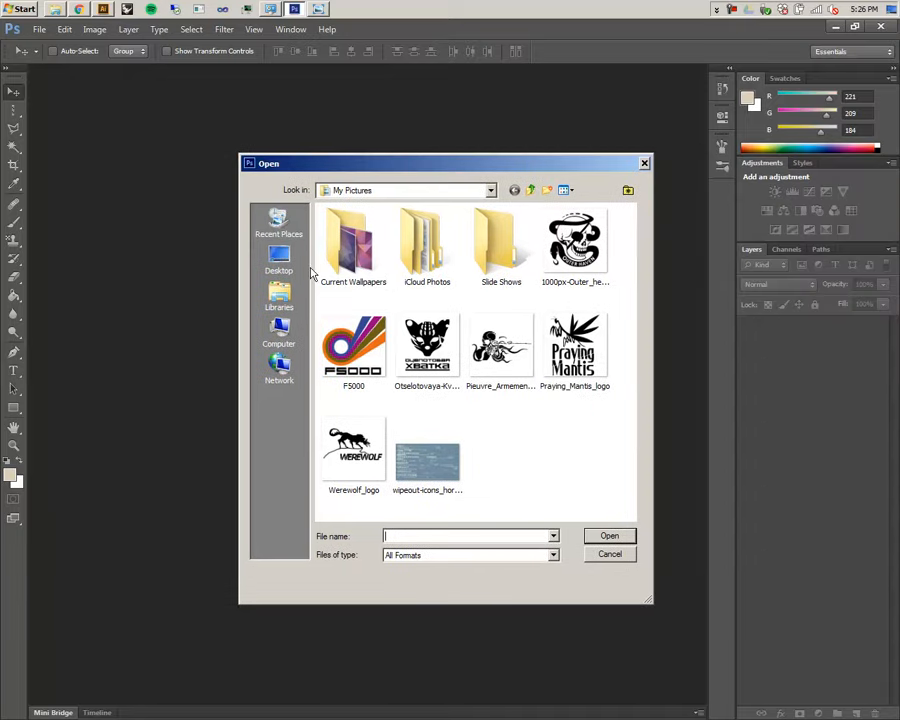
click(279, 333)
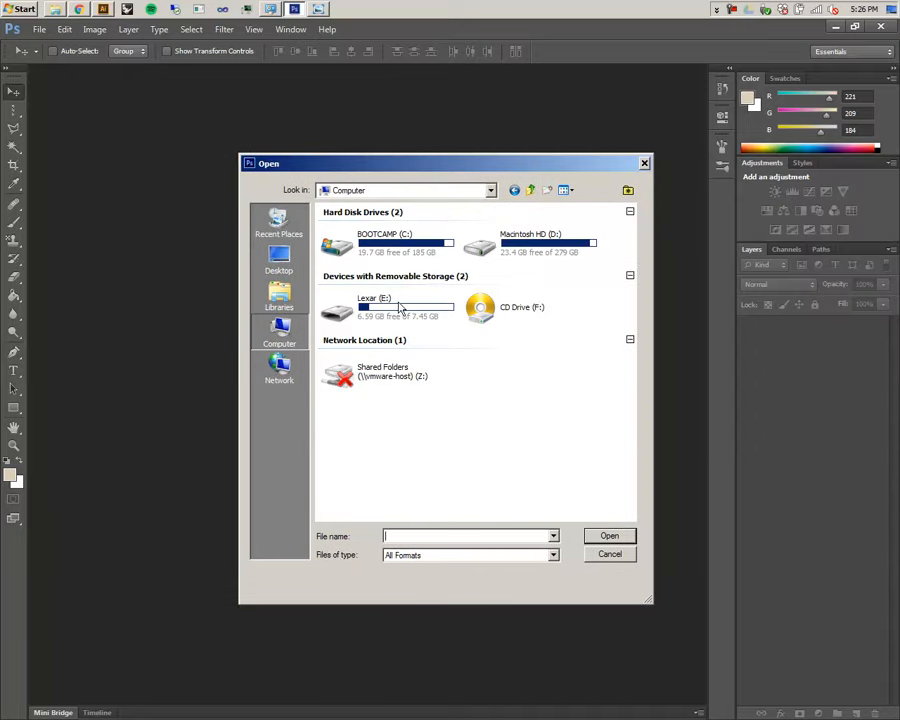
double_click(410, 312)
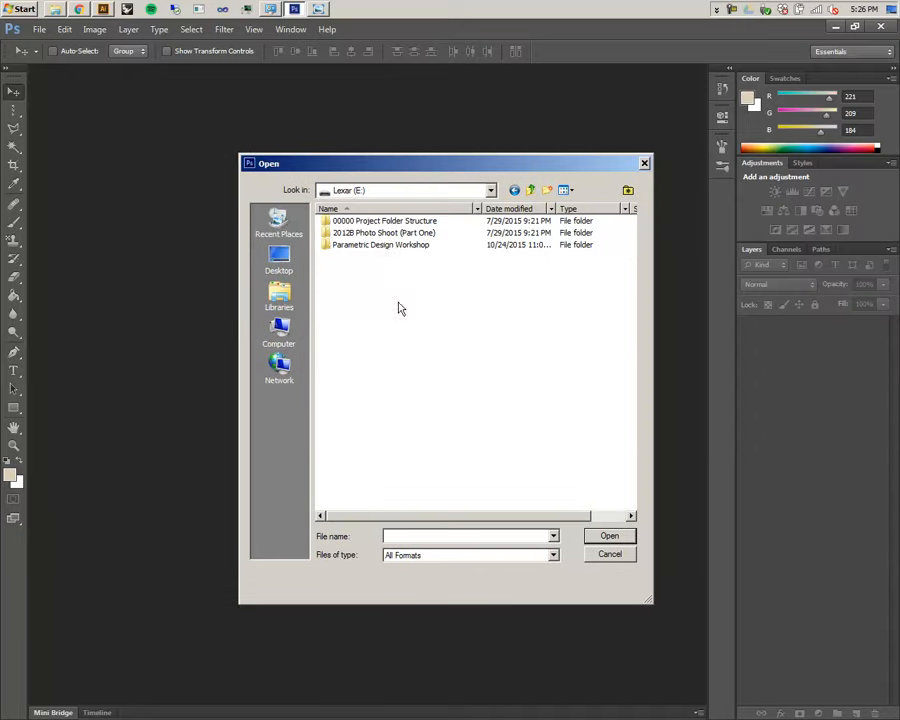
double_click(381, 234)
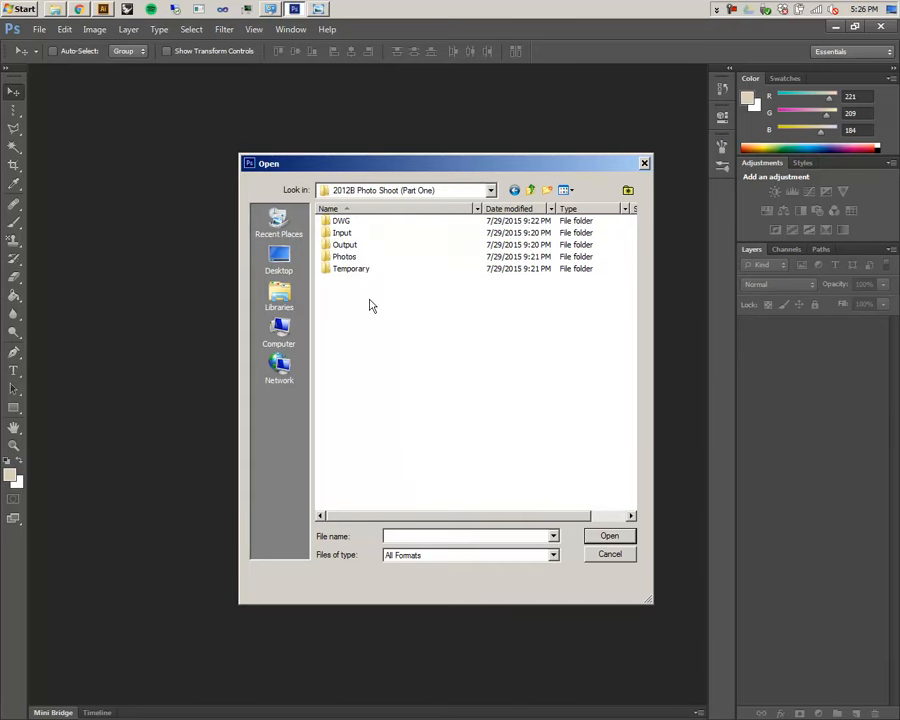
double_click(347, 243)
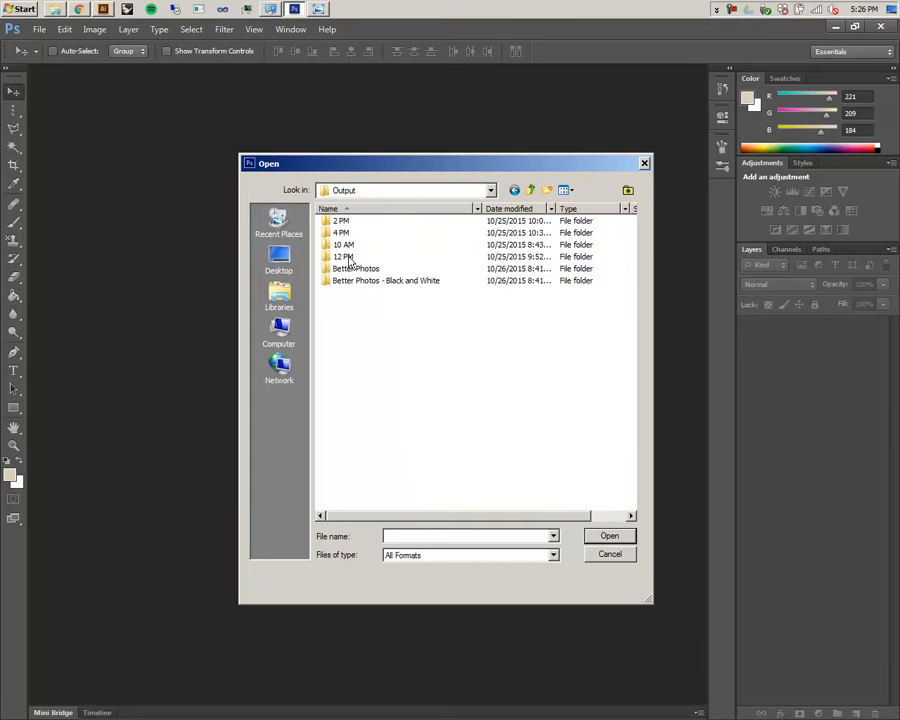
double_click(340, 282)
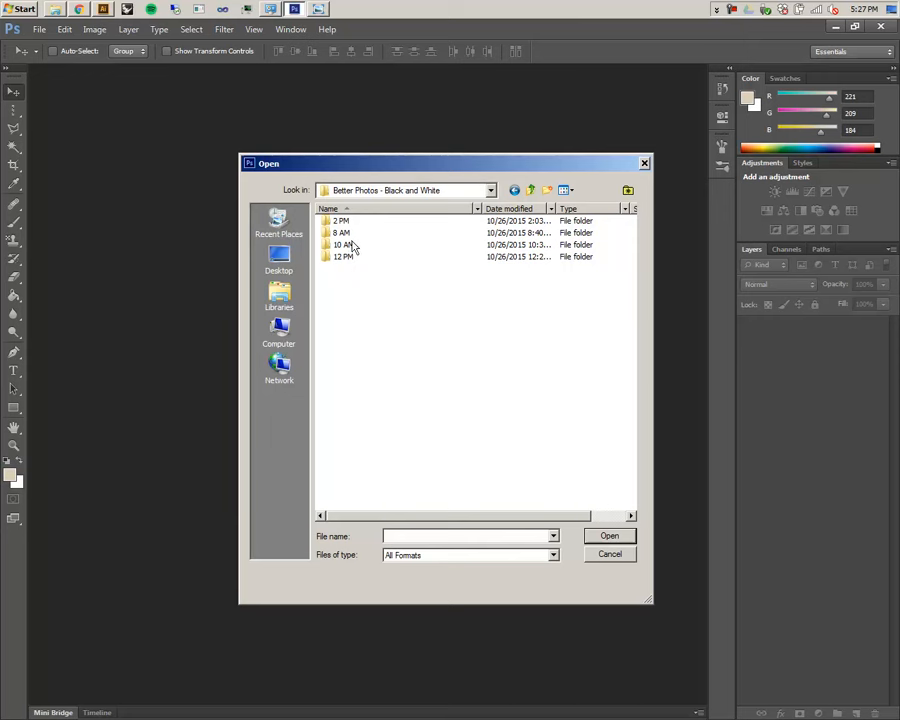
double_click(343, 237)
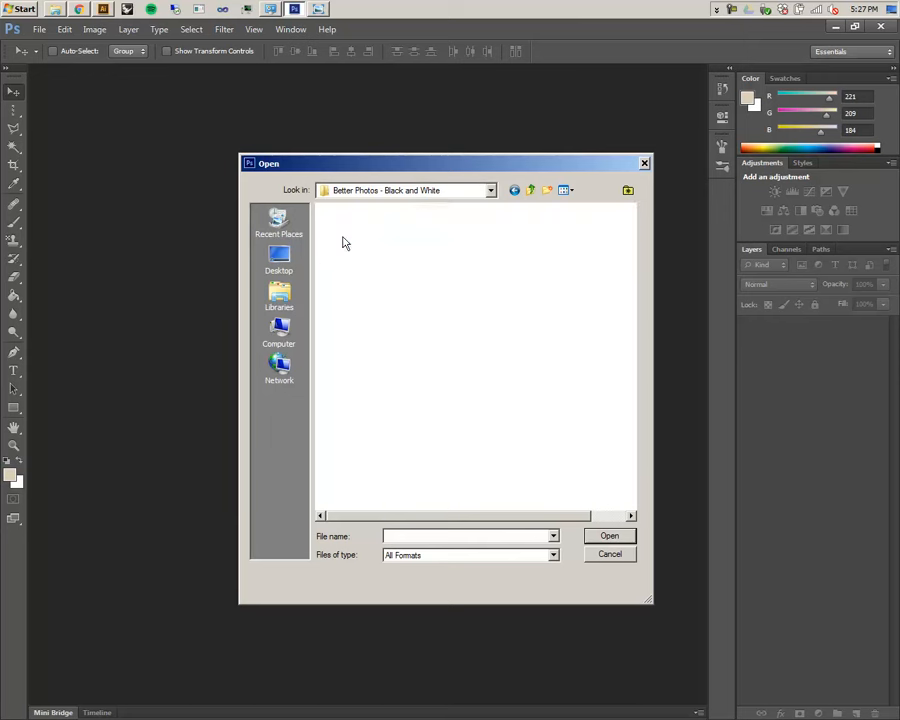
double_click(345, 221)
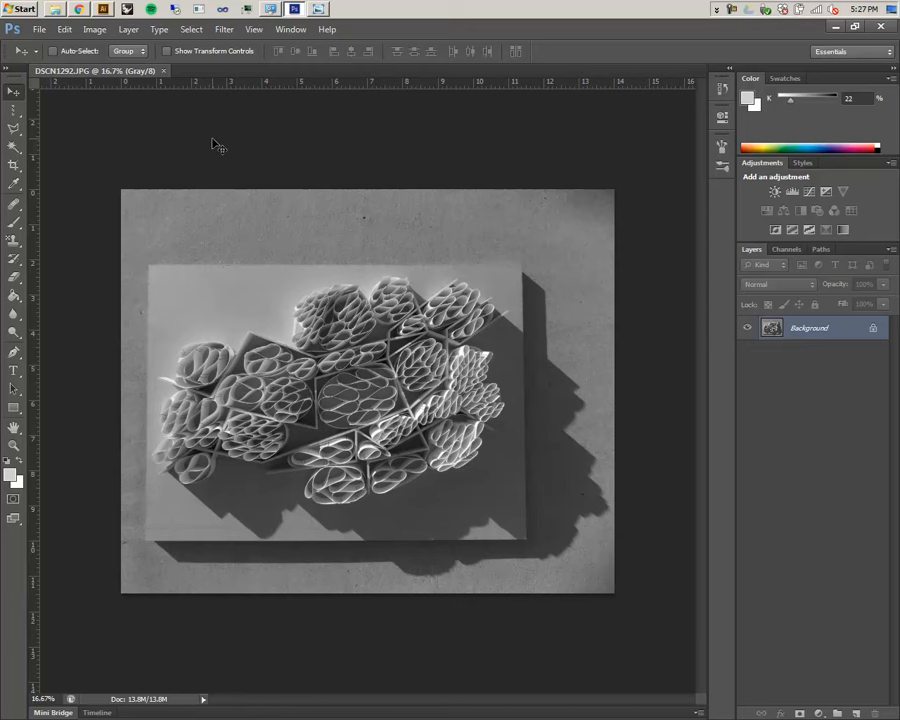
- Try a Levels adjustment on the photo with the white input at 189 and midtones at 0.77
key(ctrl+l)
drag(308, 117, 284, 43)
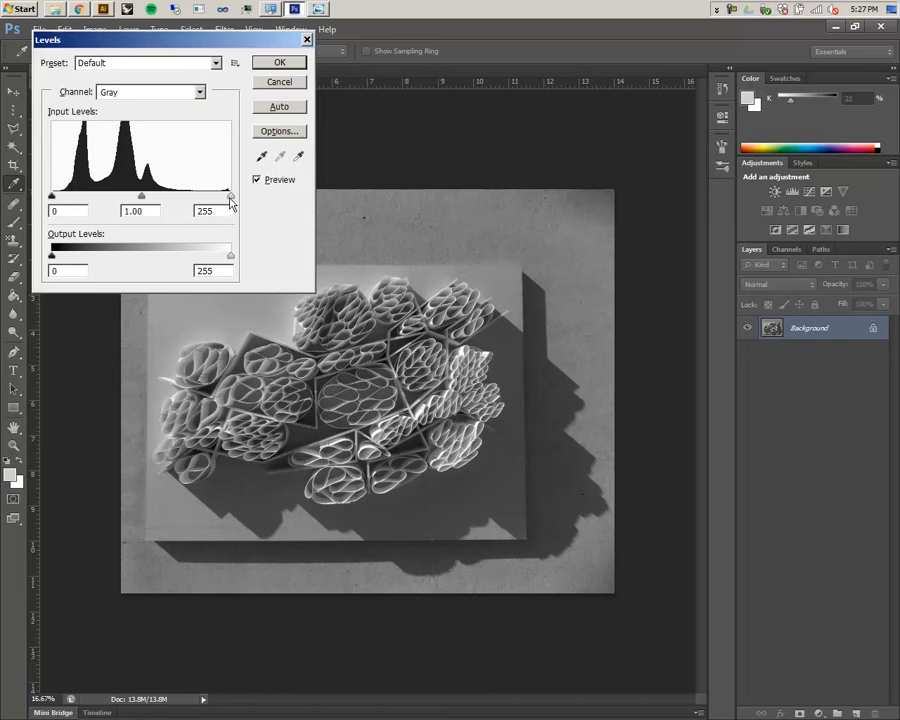
drag(231, 200, 186, 197)
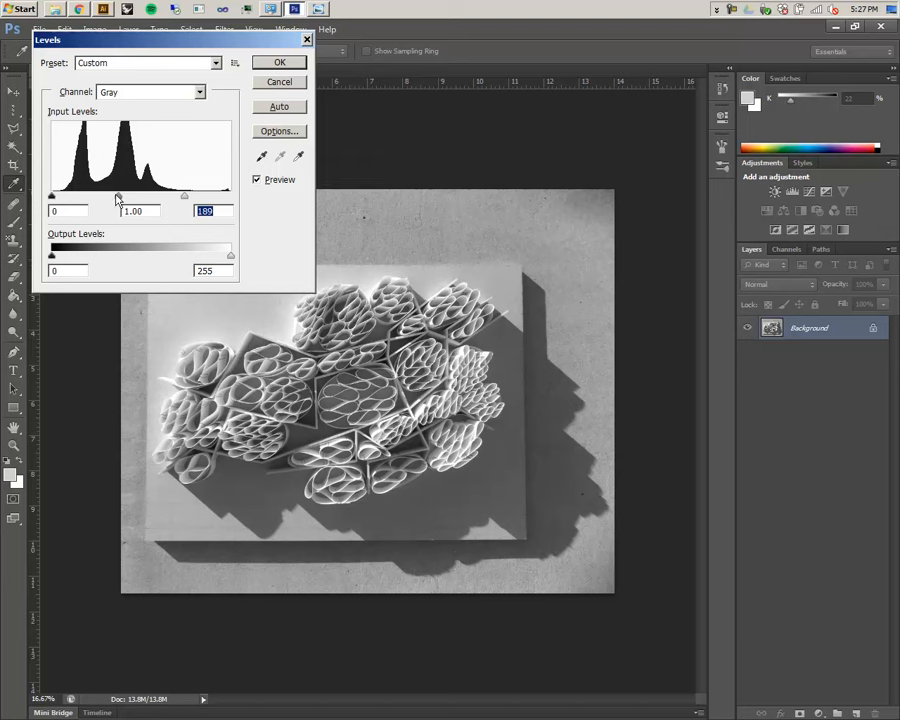
drag(119, 199, 129, 197)
drag(53, 198, 20, 204)
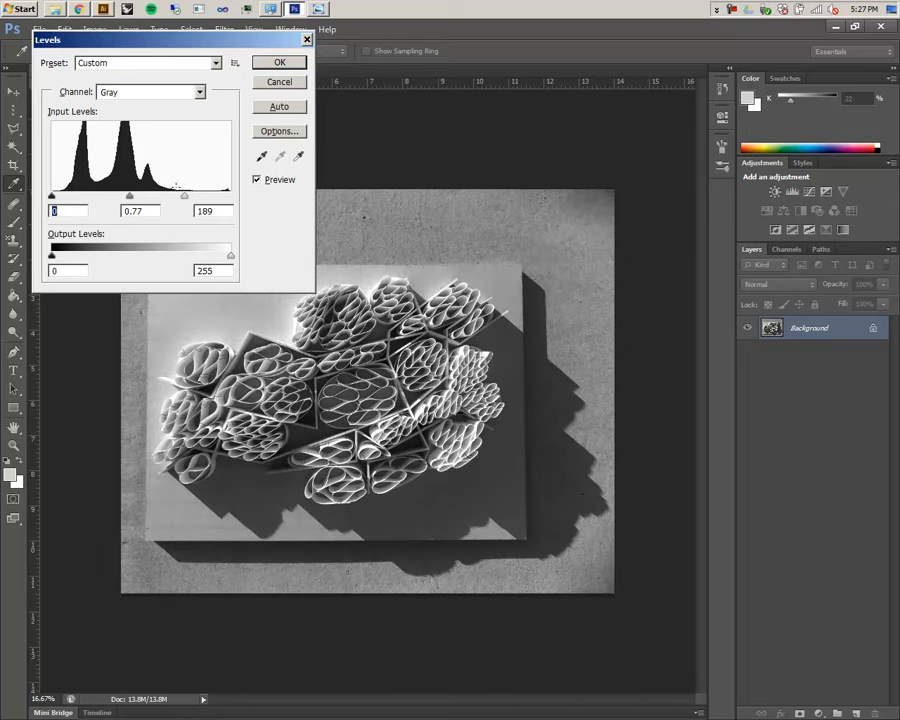
- Try setting the Levels white point by sampling several spots on the model and its base, and cancel the adjustment
click(299, 157)
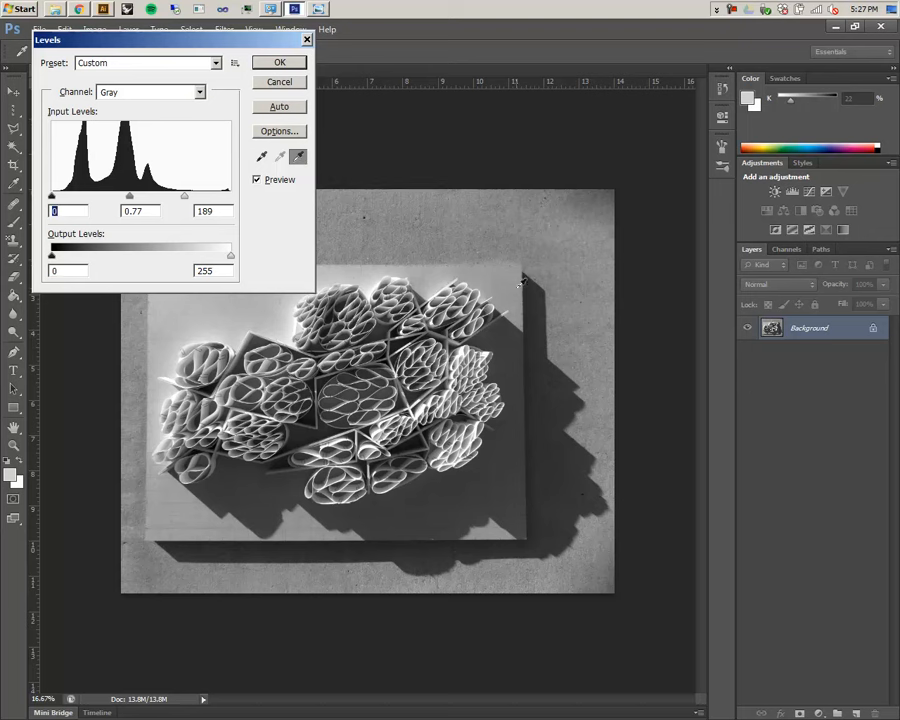
click(520, 285)
click(503, 285)
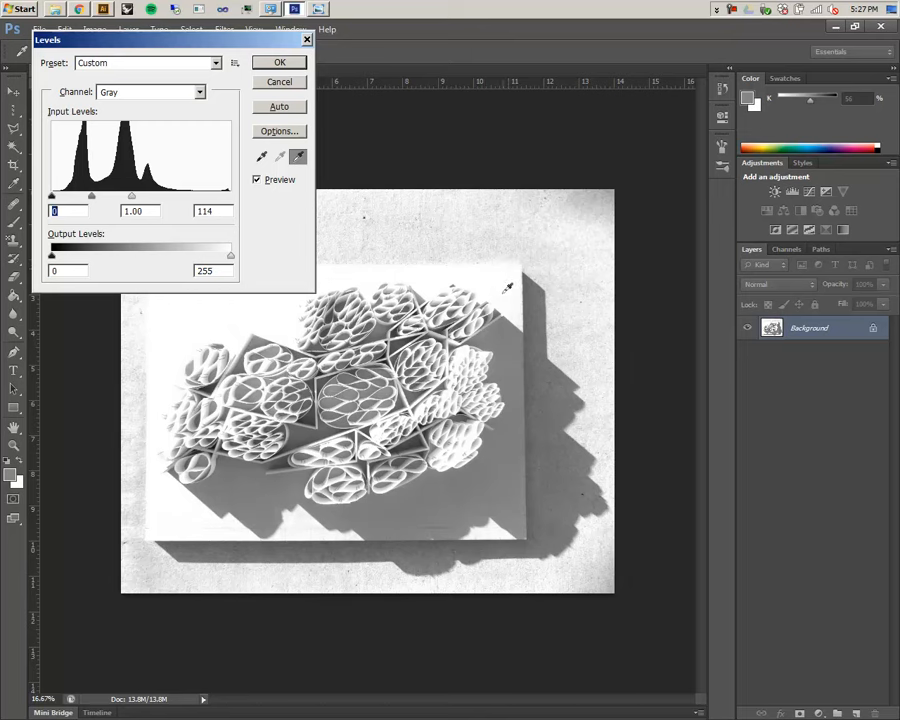
click(480, 298)
click(410, 300)
click(345, 301)
click(348, 297)
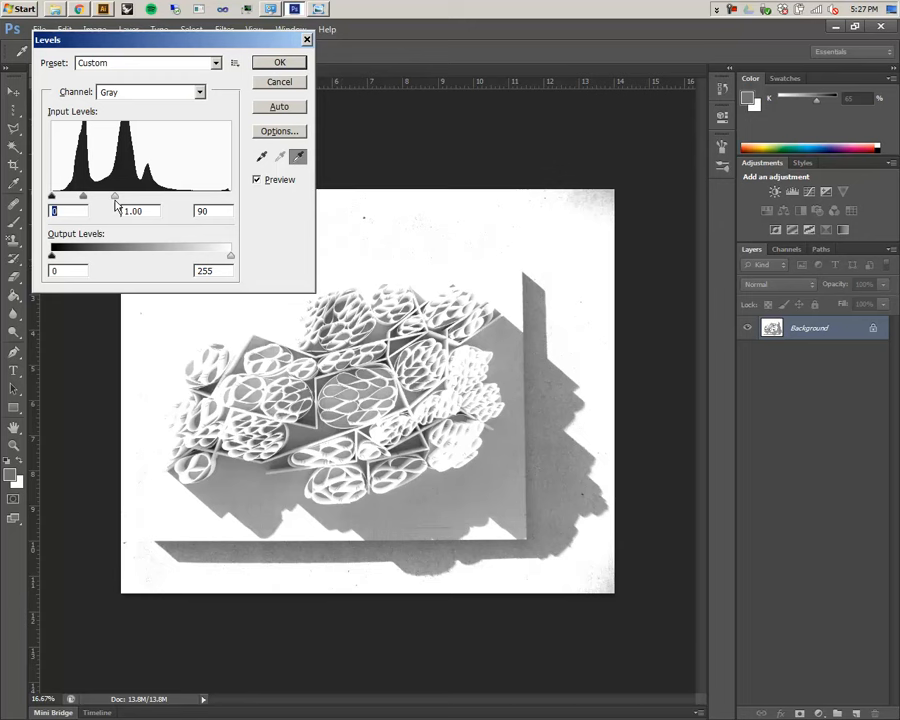
click(279, 81)
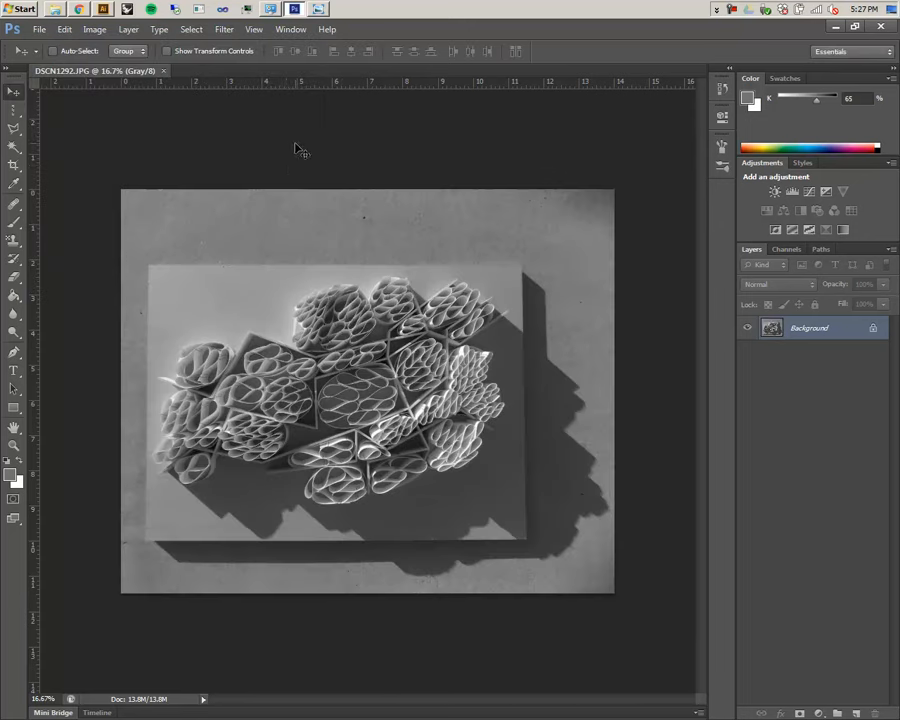
- Try a fresh Levels adjustment on the photo with the white input at 175 and midtones at 0.83
click(95, 30)
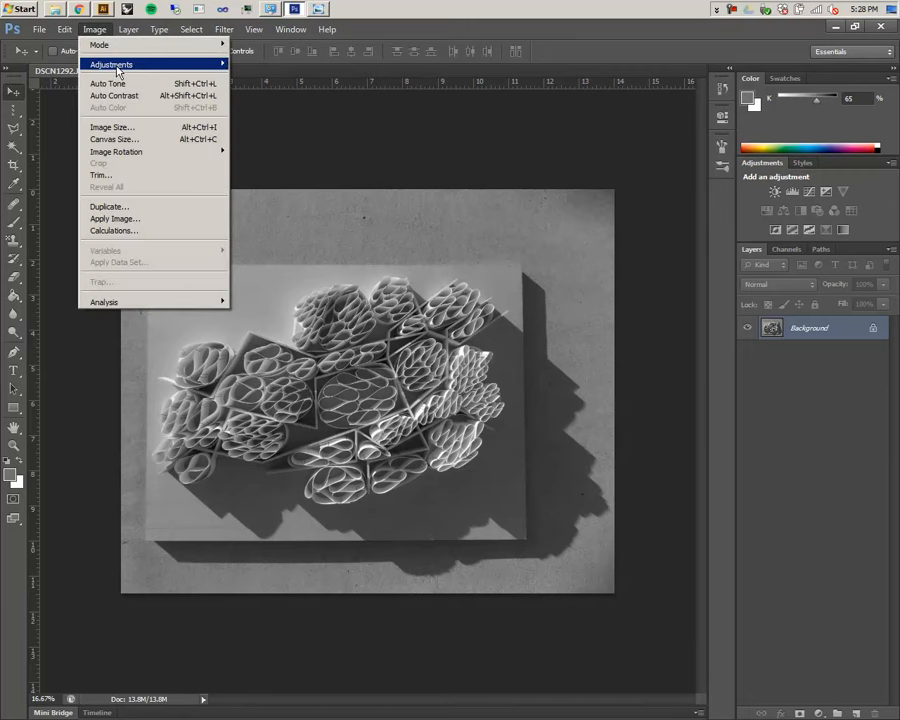
mouse_move(86, 63)
click(350, 80)
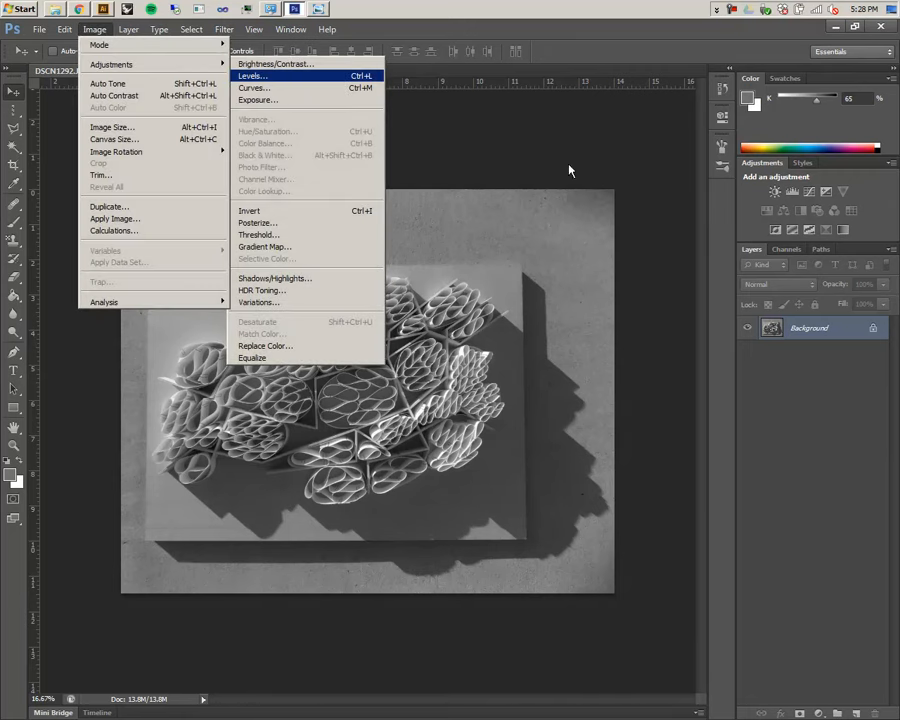
drag(231, 195, 175, 200)
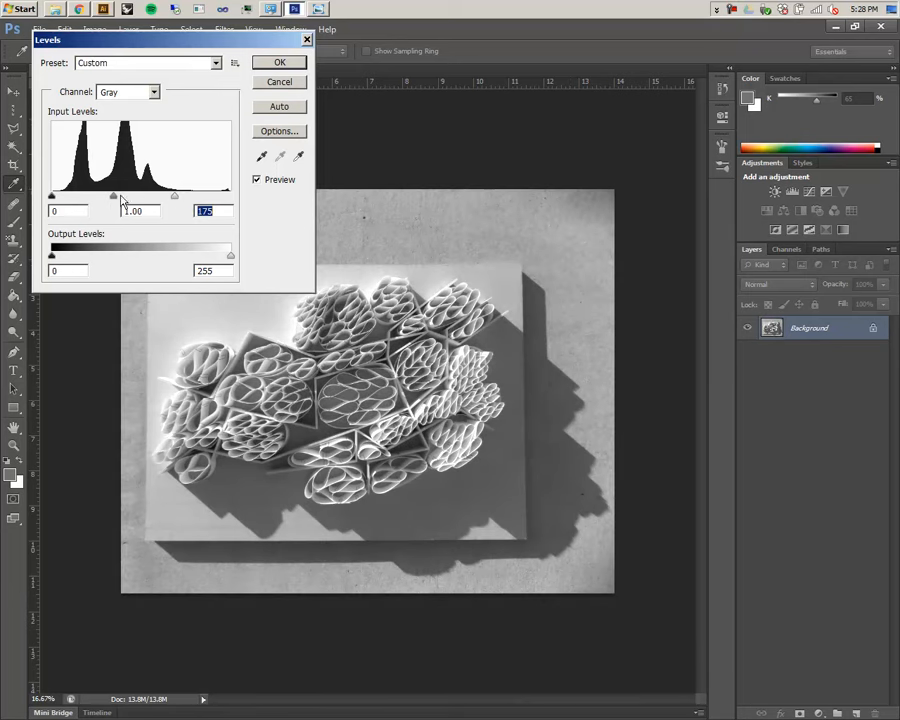
drag(113, 196, 124, 204)
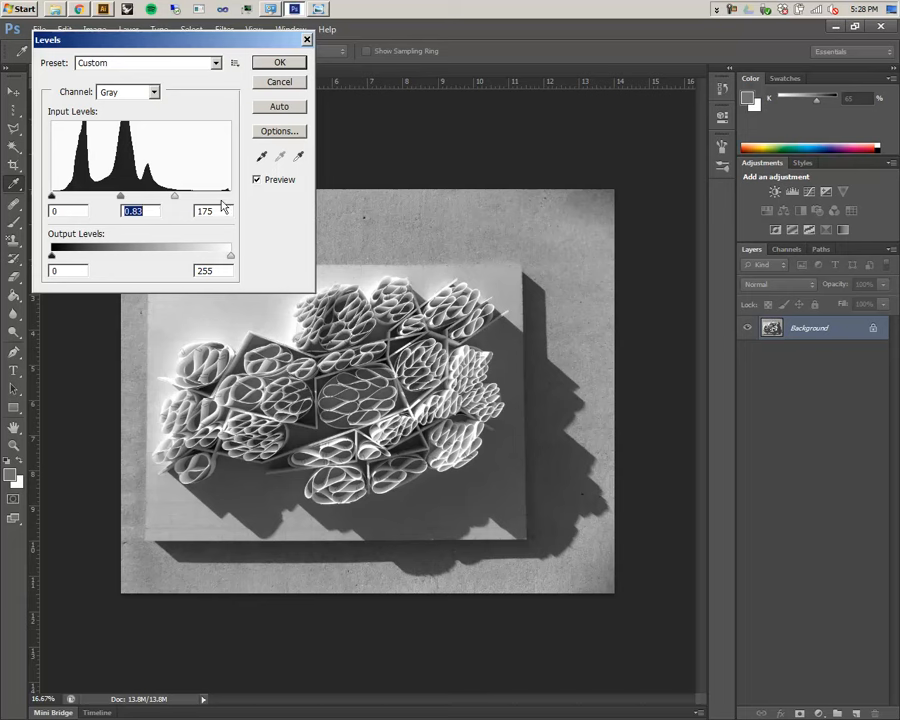
- Try Levels input values of 11 for black, 0.87 for midtones and 183 for white, and discard the adjustment
drag(186, 199, 249, 202)
drag(162, 198, 116, 199)
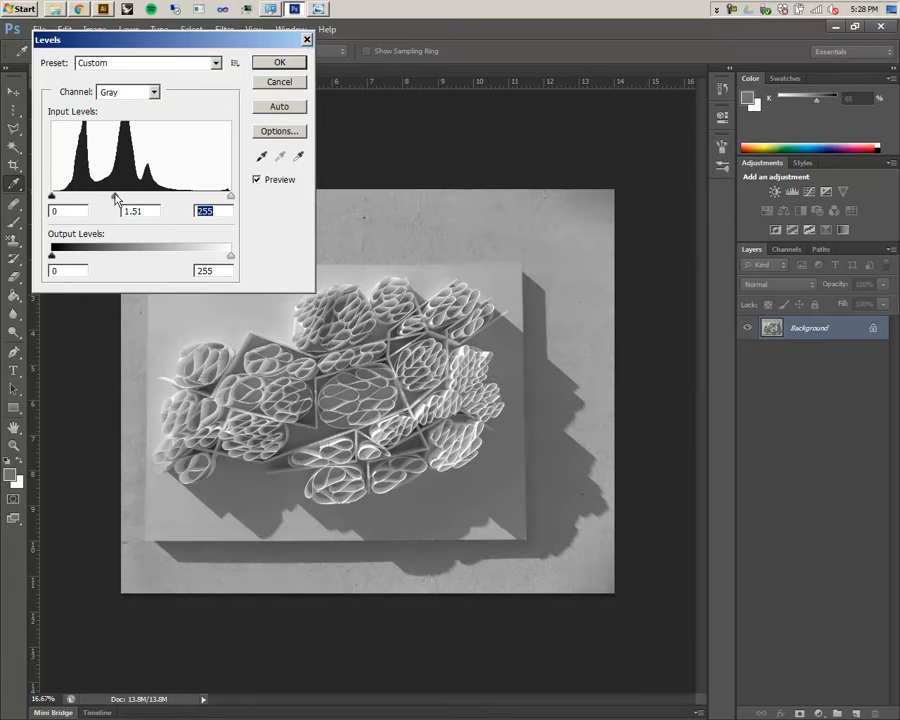
drag(116, 199, 121, 199)
click(119, 197)
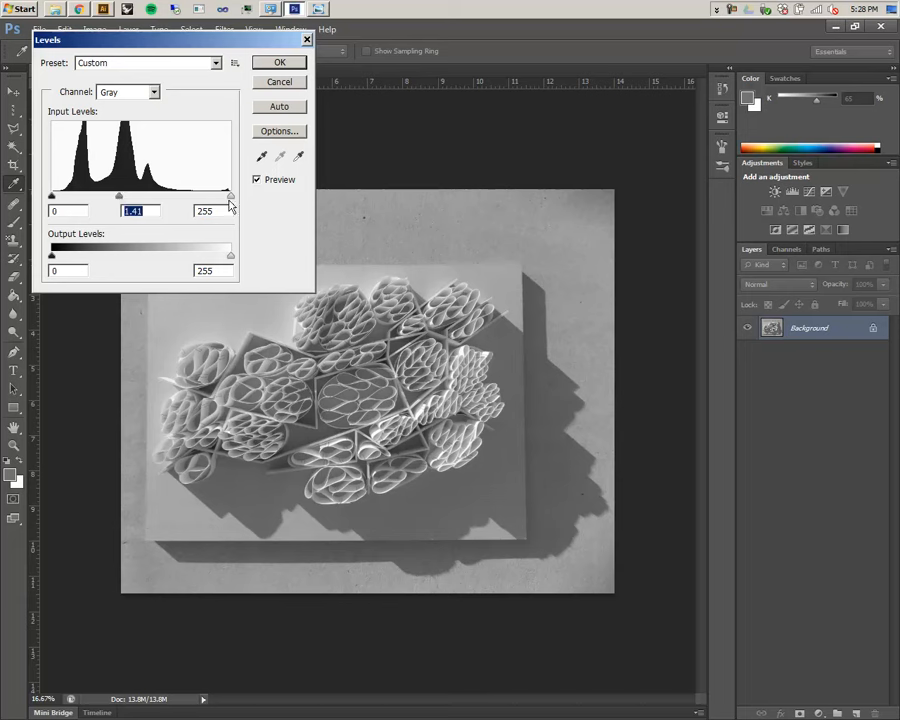
drag(233, 197, 181, 197)
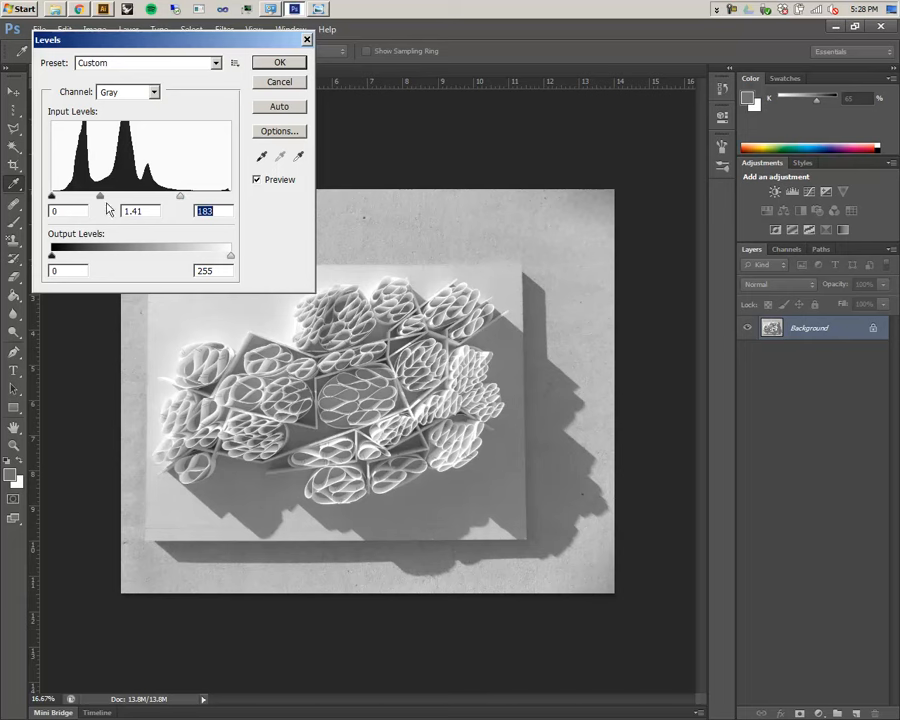
drag(101, 196, 122, 197)
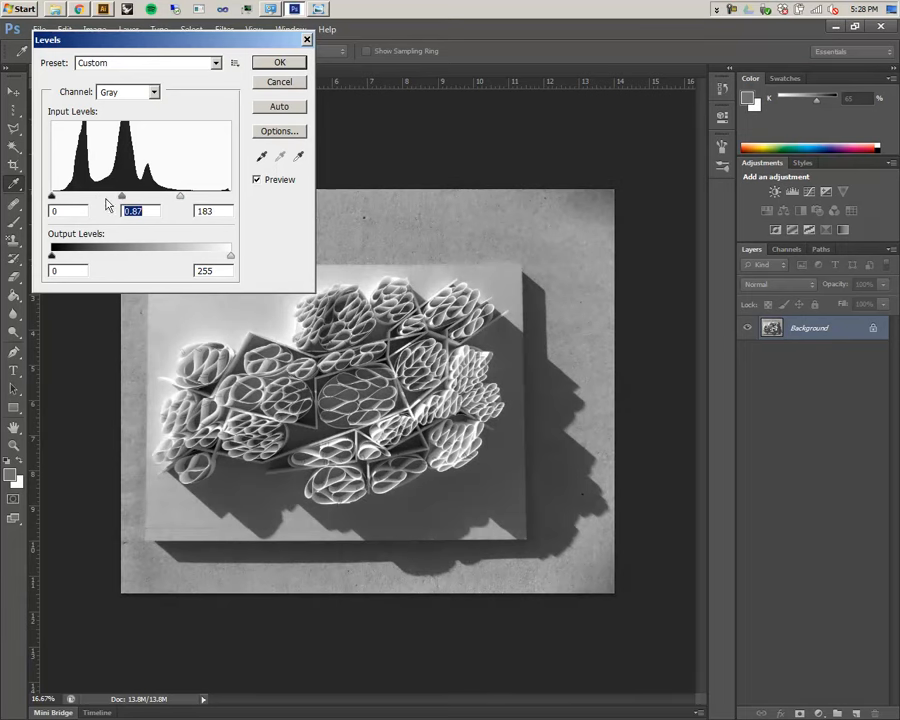
drag(52, 197, 59, 197)
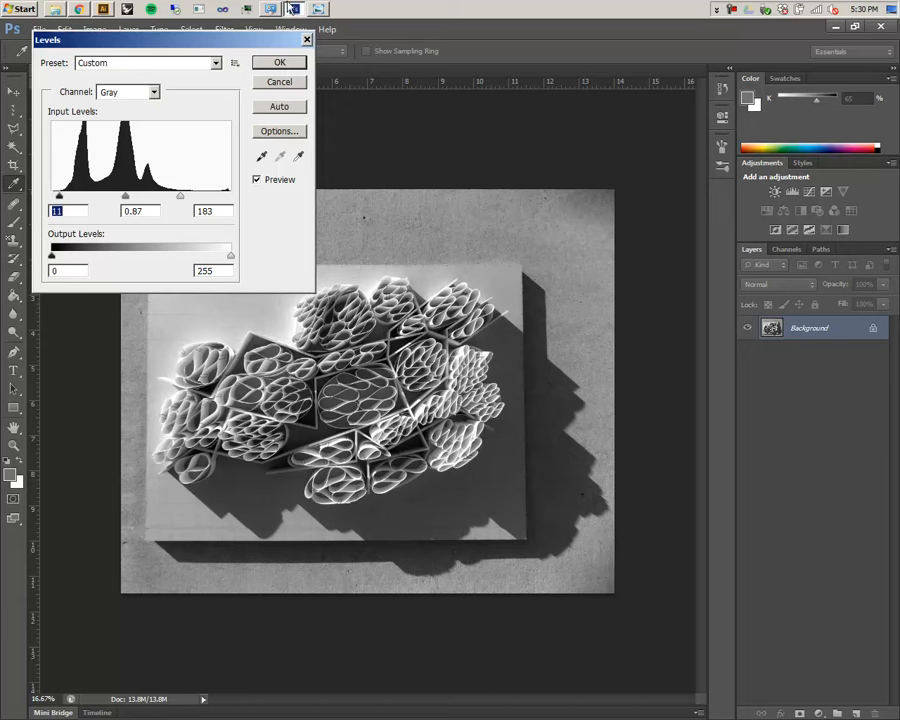
click(296, 88)
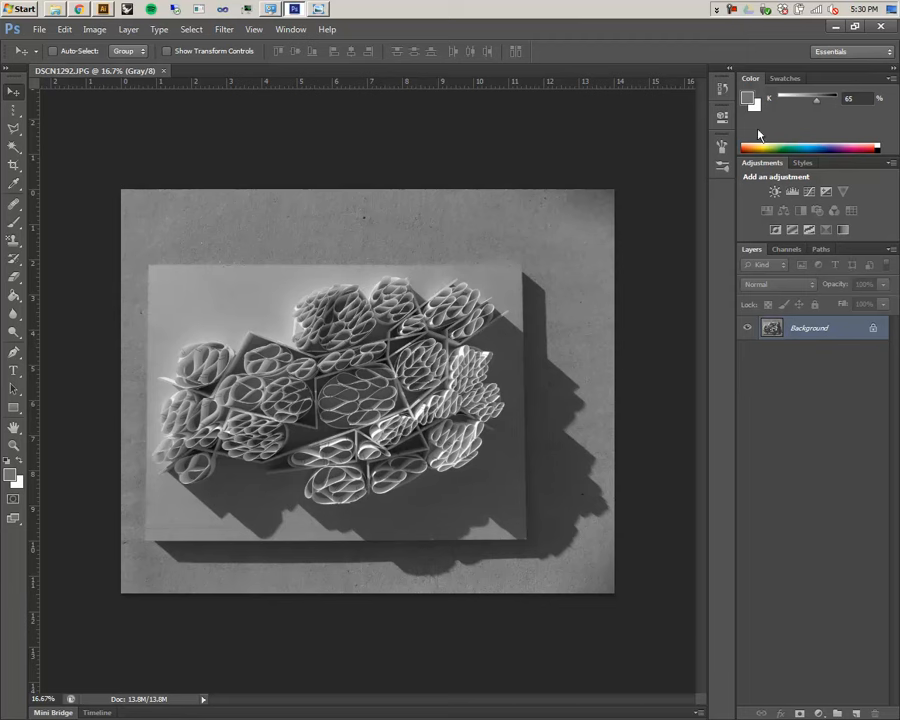
- Show the Actions panel and collapse the Default Actions set
click(280, 31)
mouse_move(314, 78)
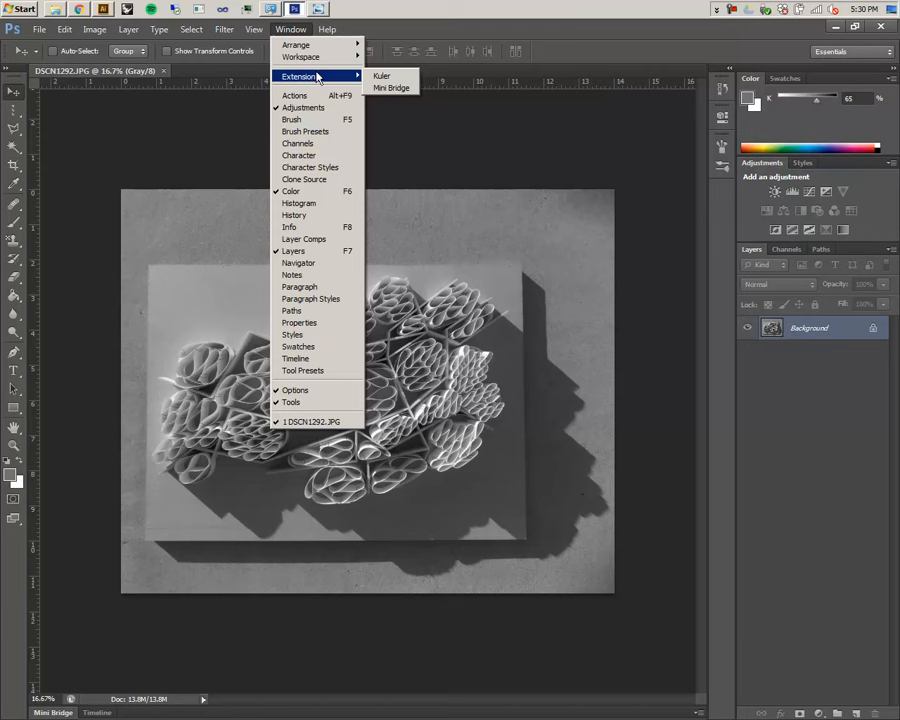
click(327, 95)
drag(632, 158, 632, 332)
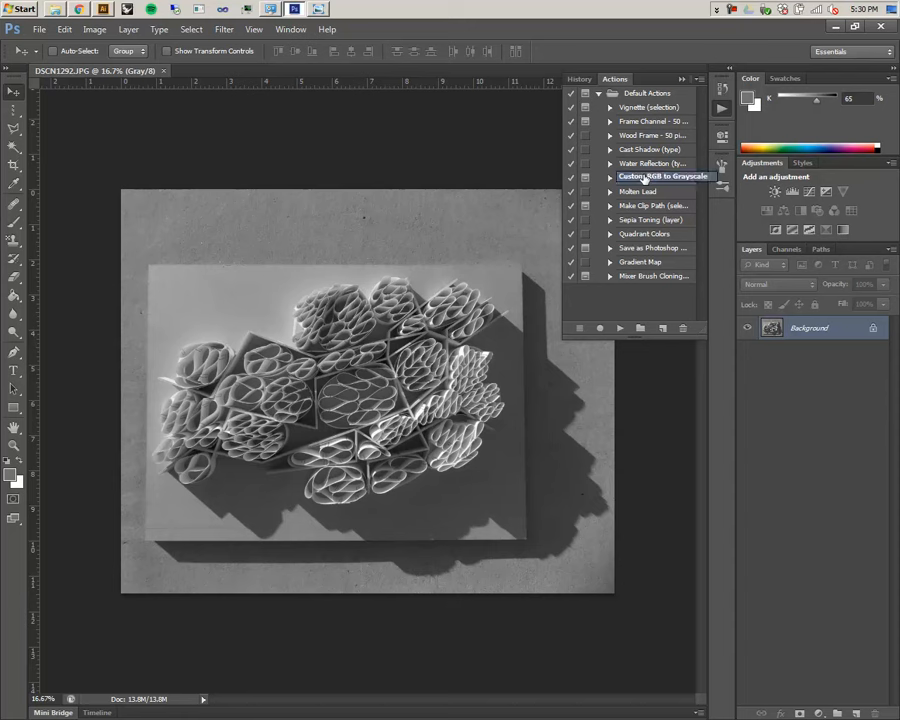
click(598, 93)
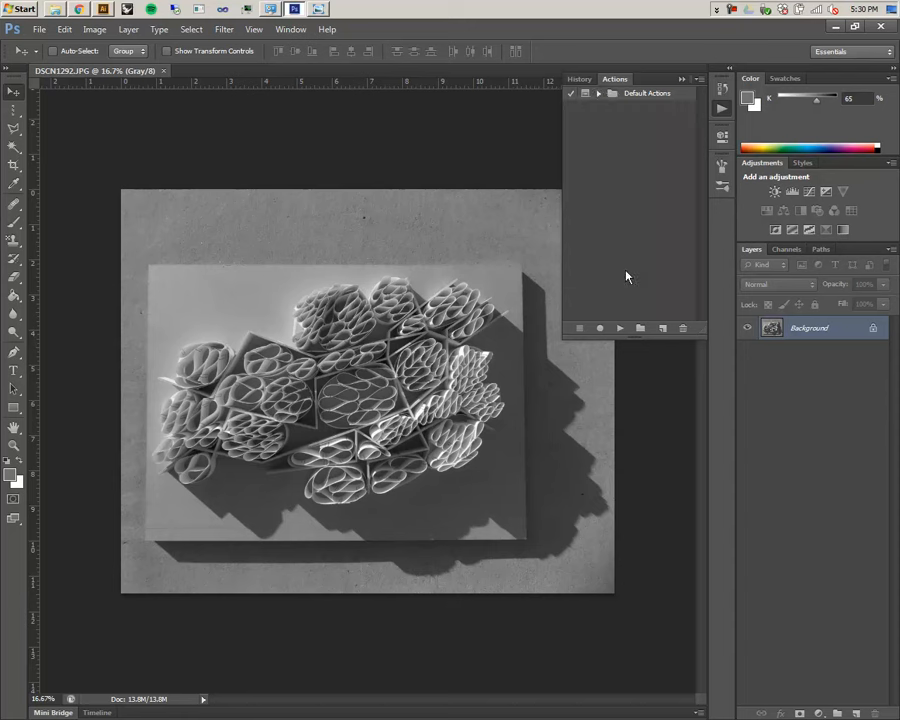
- Create a new action set named with the owner's first name in the possessive followed by "Actions"
click(641, 328)
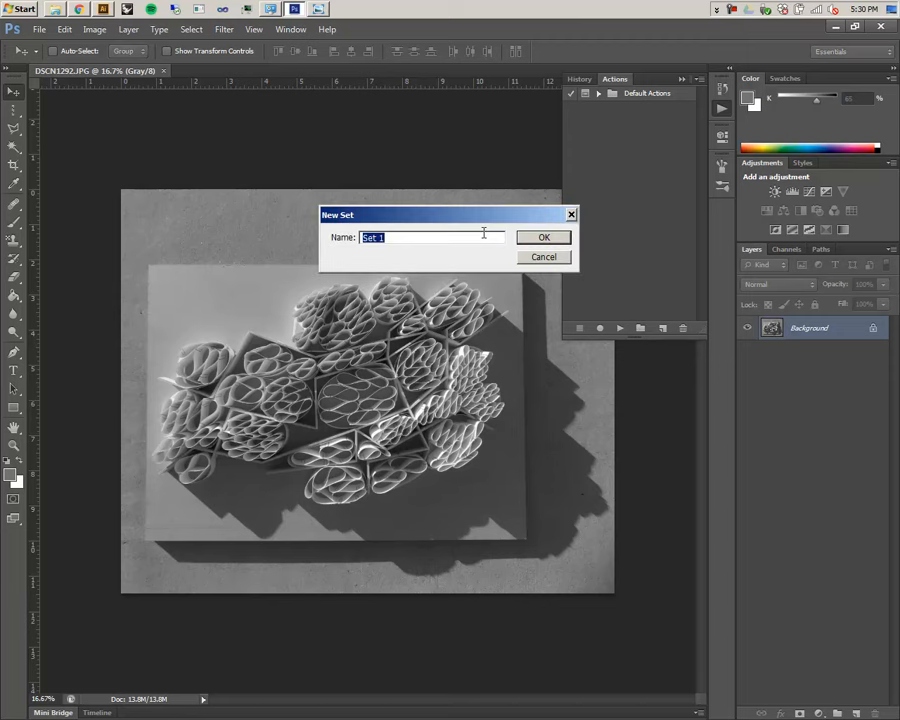
text(Mike)
key(BackSpace)
text('s Actions)
click(540, 238)
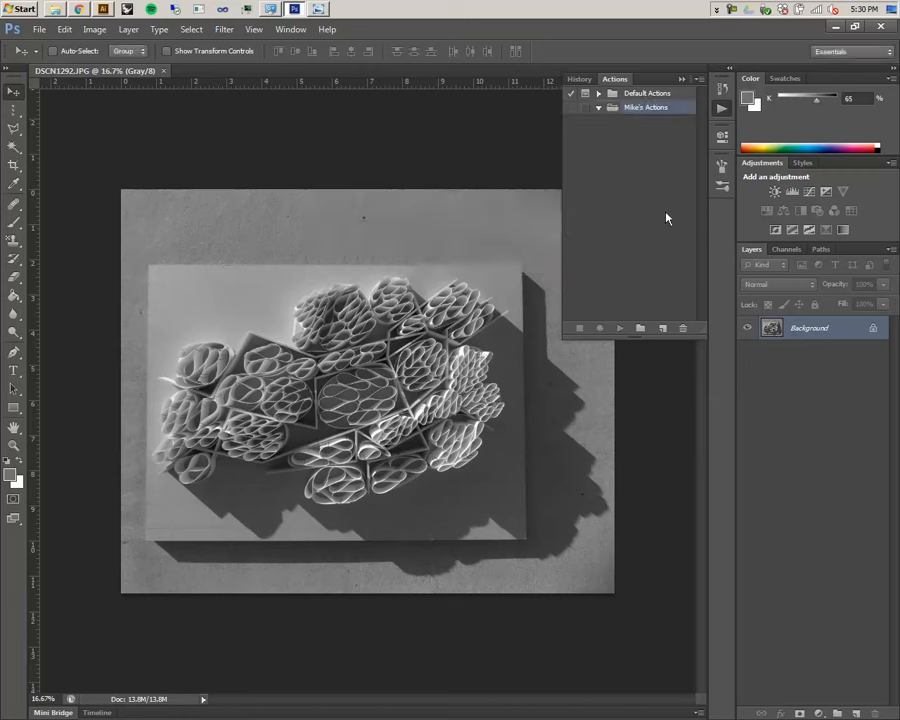
- Create an action named "8 AM Levels" in the new set and start recording it
click(664, 330)
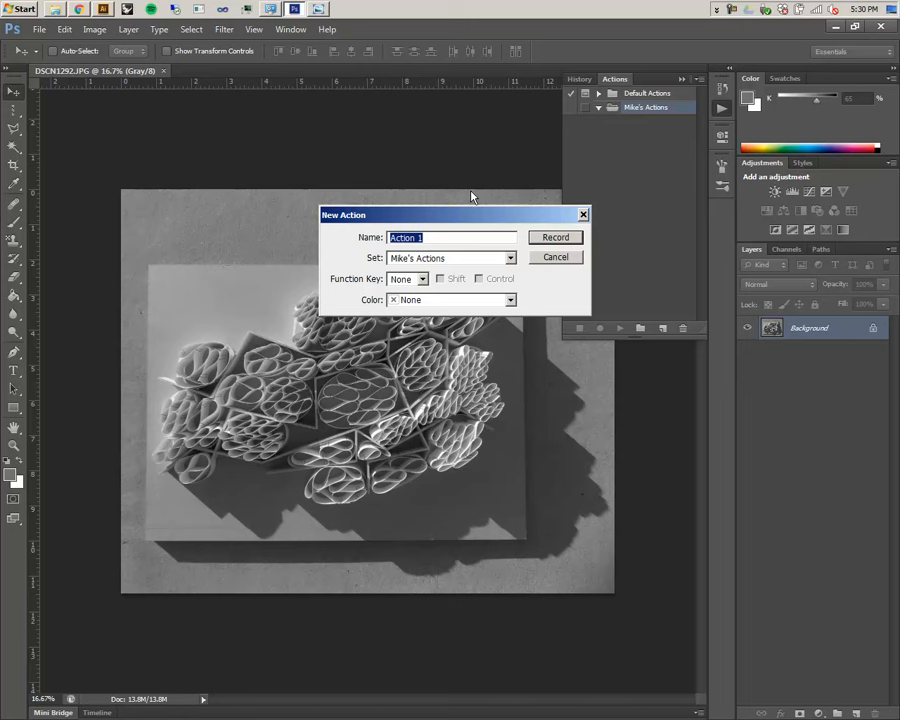
text(8 AM Levels)
click(553, 239)
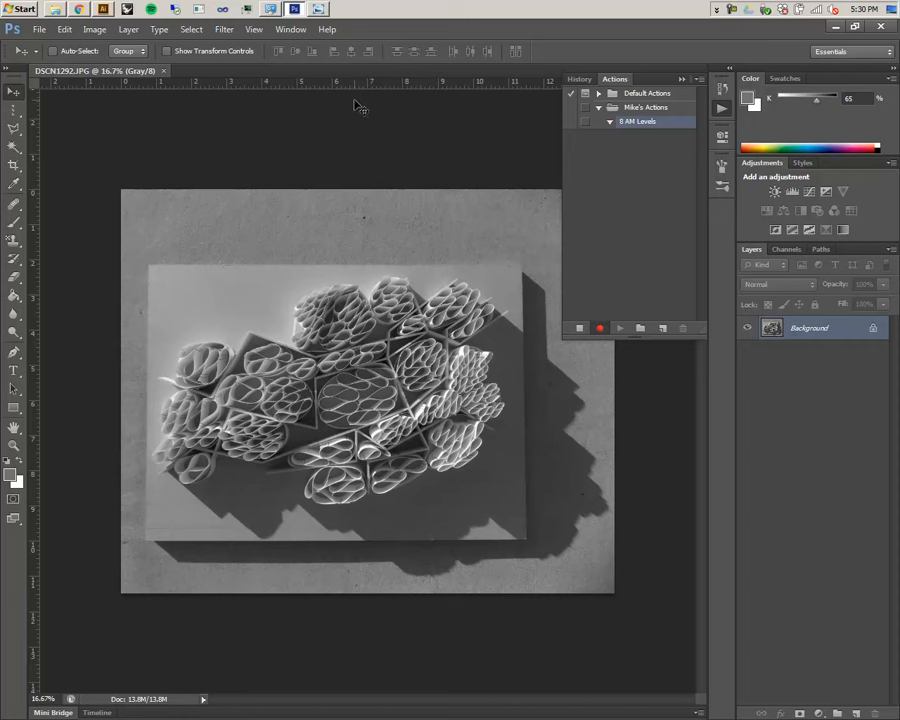
- Apply a Levels adjustment with input values of 12 for black, 1.00 for midtones and 200 for white
key(ctrl+l)
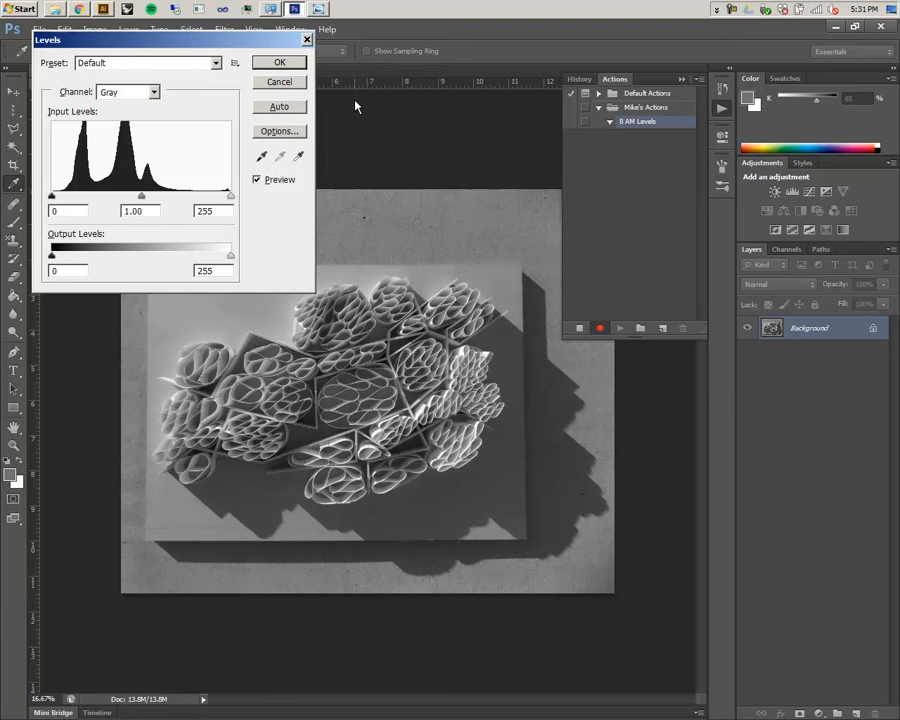
drag(230, 198, 193, 198)
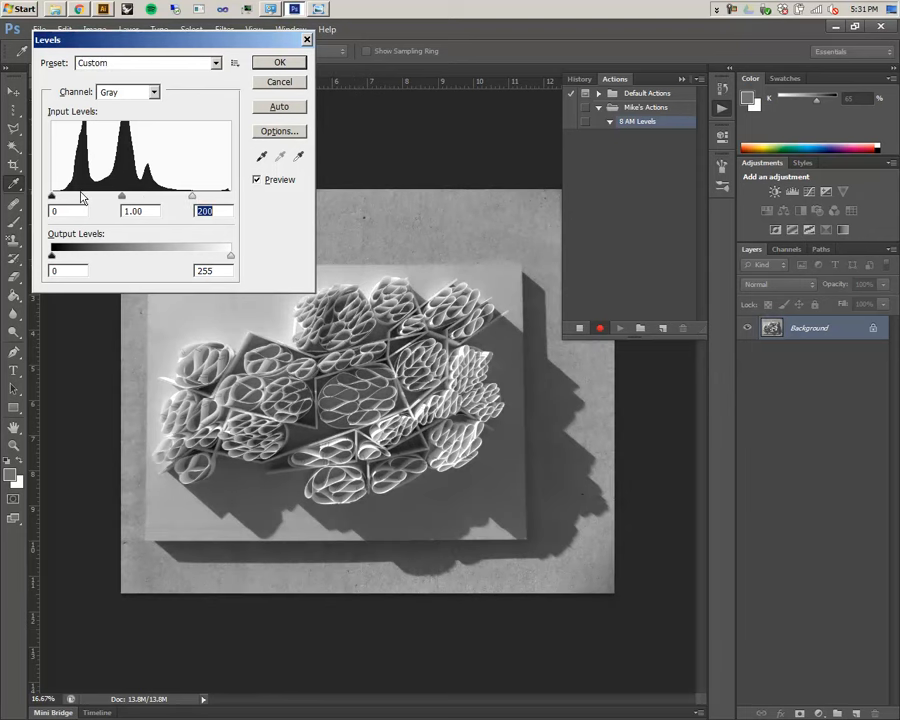
drag(52, 196, 60, 196)
drag(127, 198, 125, 196)
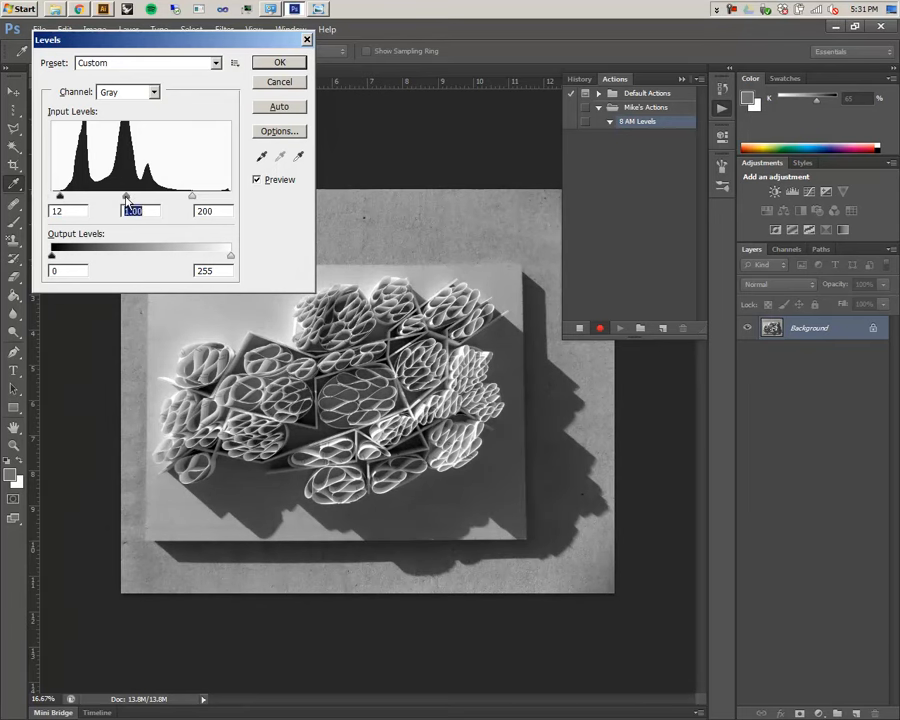
click(285, 64)
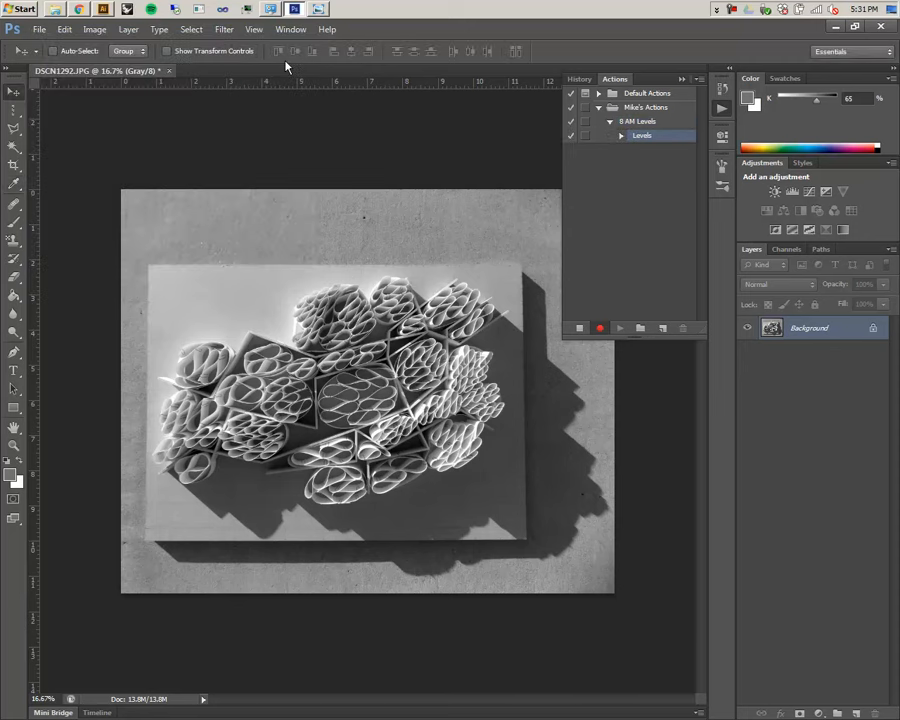
- Save the adjusted photo so the save is recorded, and stop recording the 8 AM Levels action
click(39, 29)
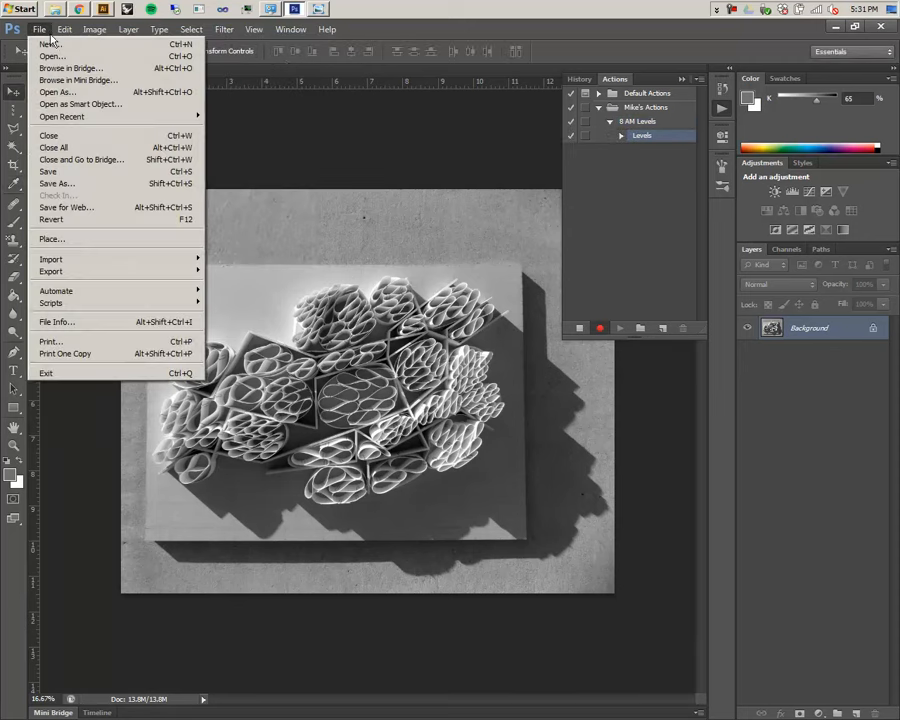
click(48, 171)
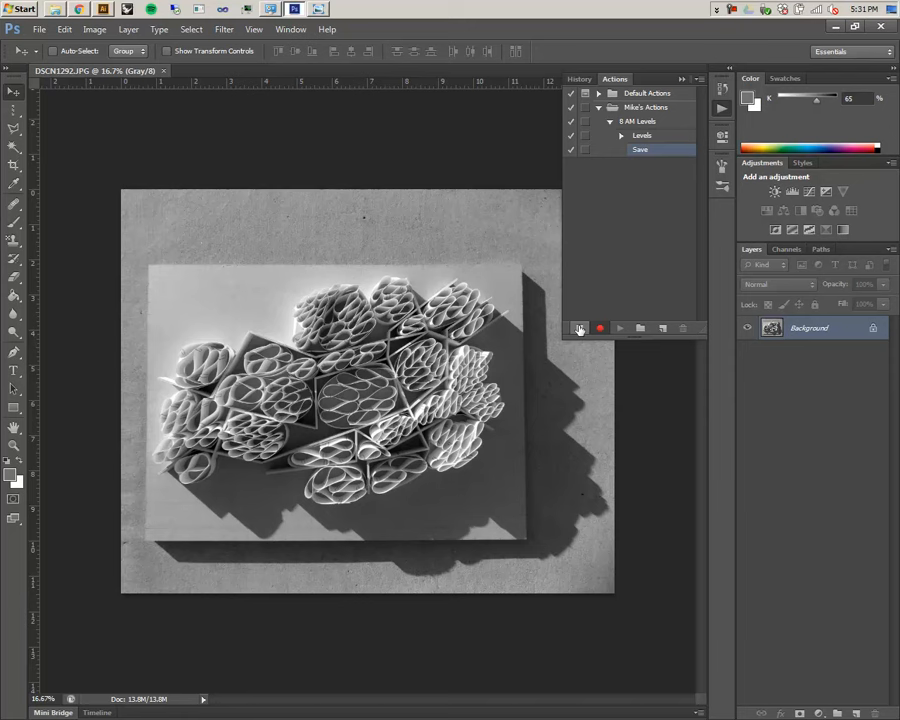
click(580, 329)
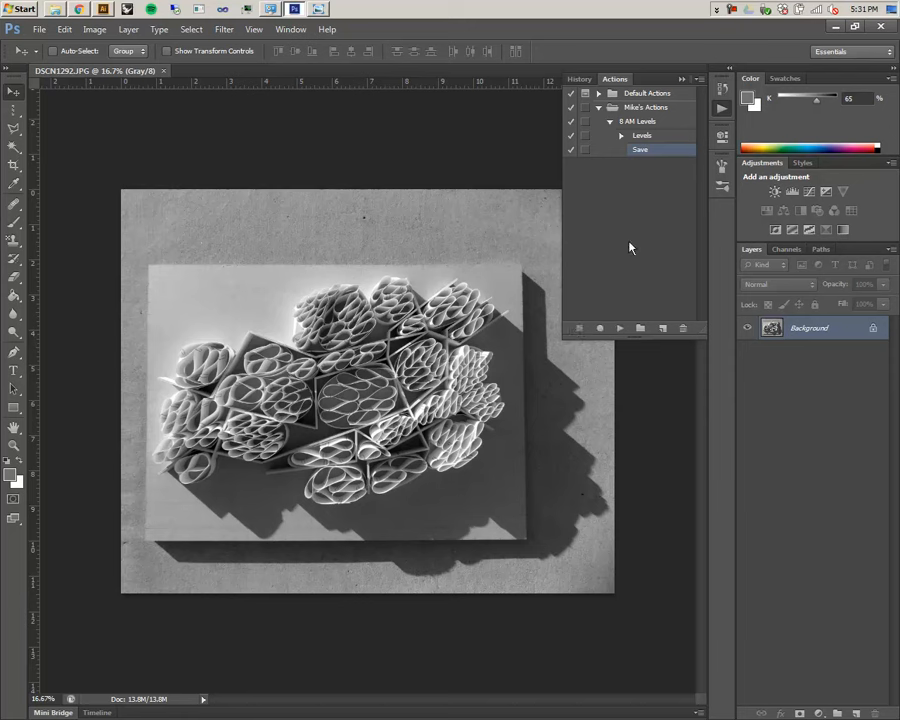
- Expand the recorded Levels step and widen the Actions panel temporarily to read its settings
click(622, 137)
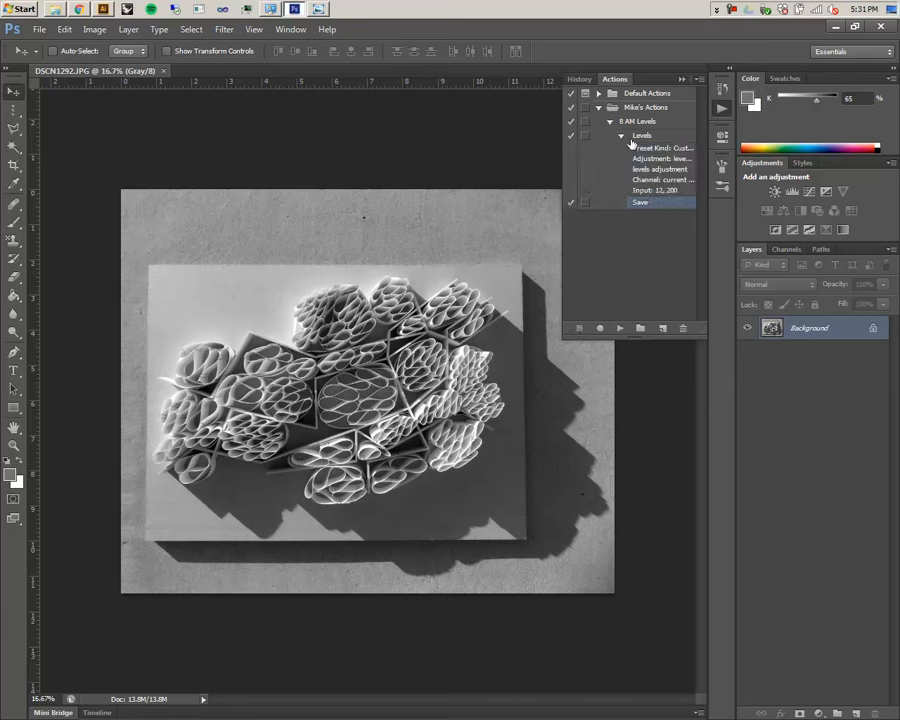
drag(558, 243, 481, 240)
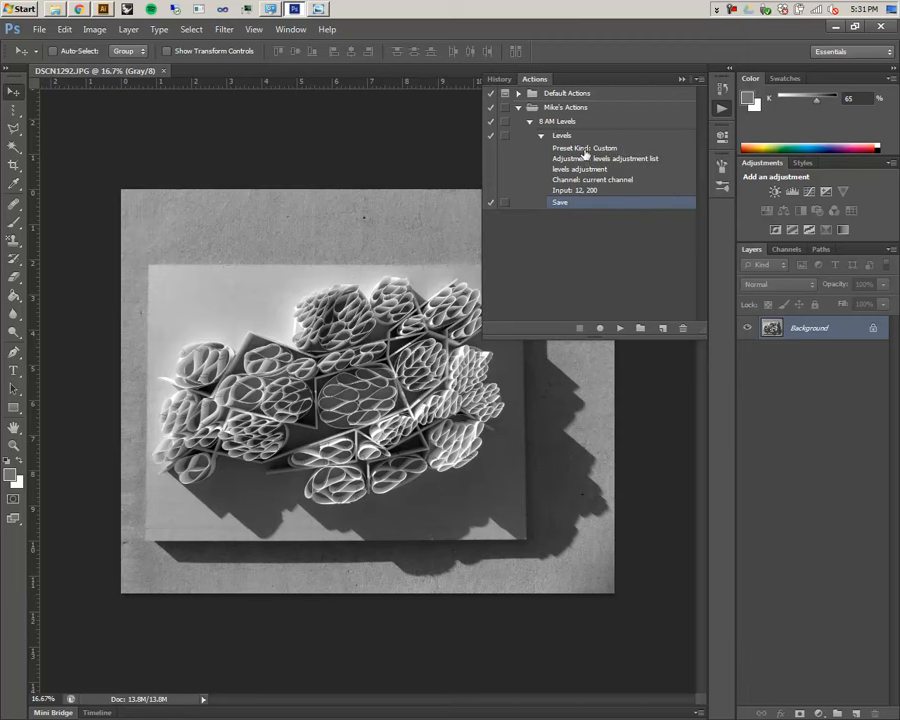
drag(482, 241, 562, 241)
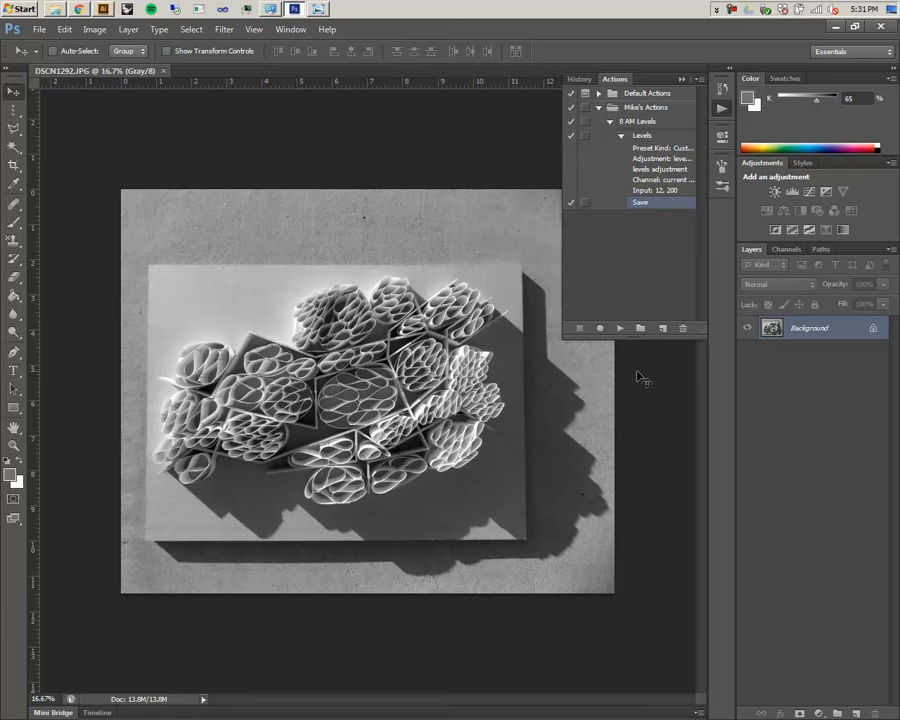
- Run the 8 AM Levels action as a batch on the 8 AM folder inside Better Photos - Black and White
click(39, 31)
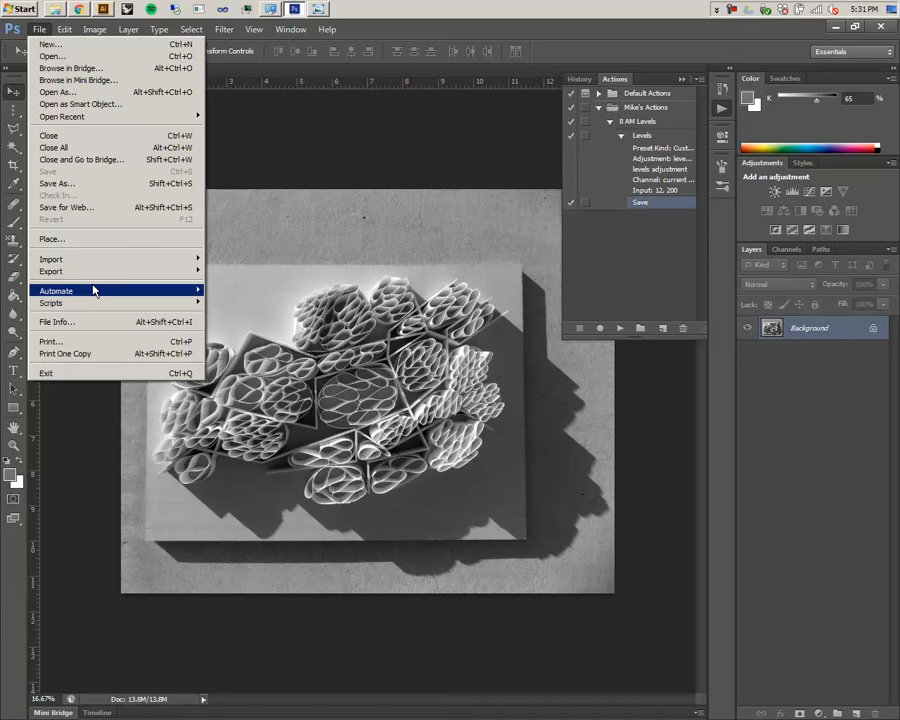
mouse_move(94, 290)
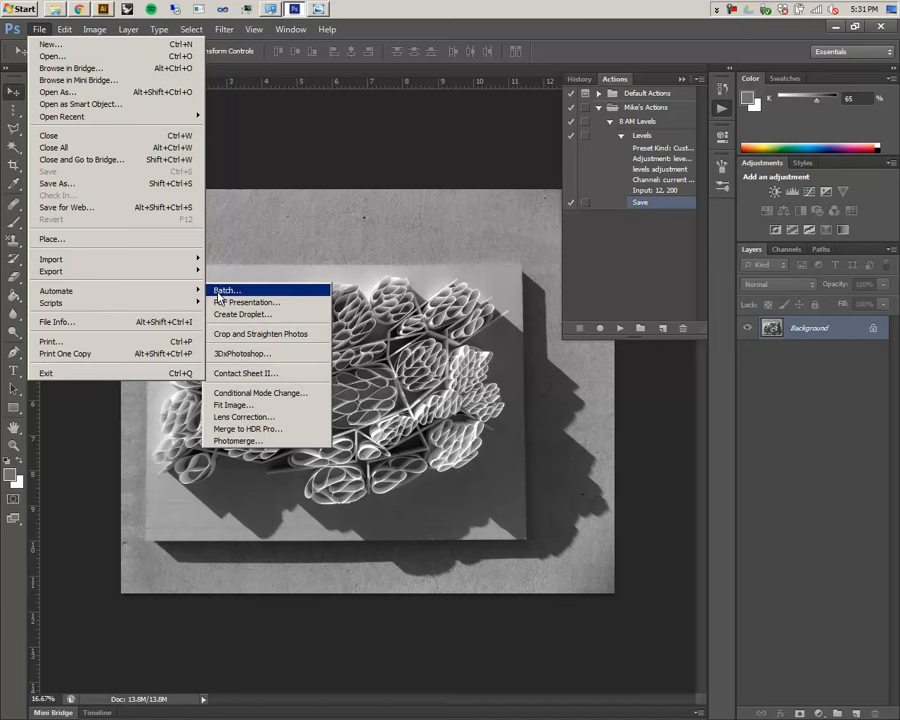
click(221, 291)
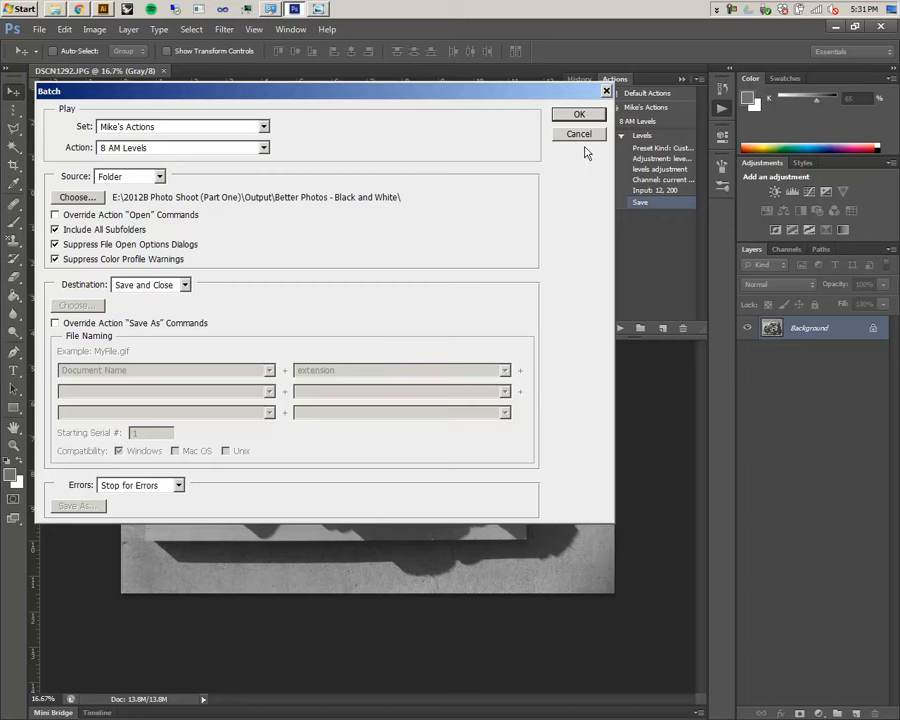
click(92, 199)
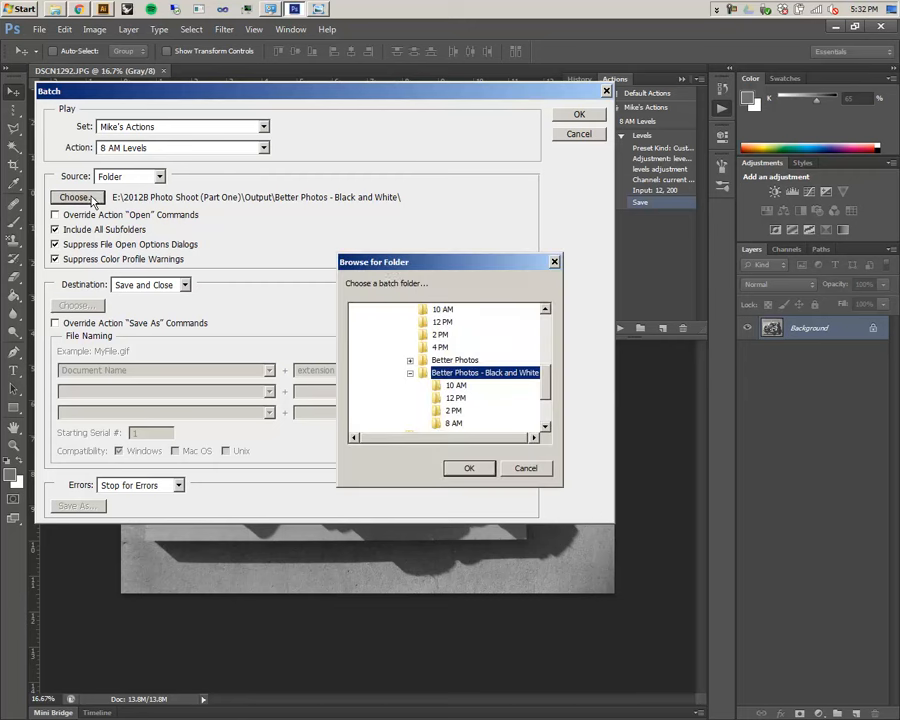
click(454, 423)
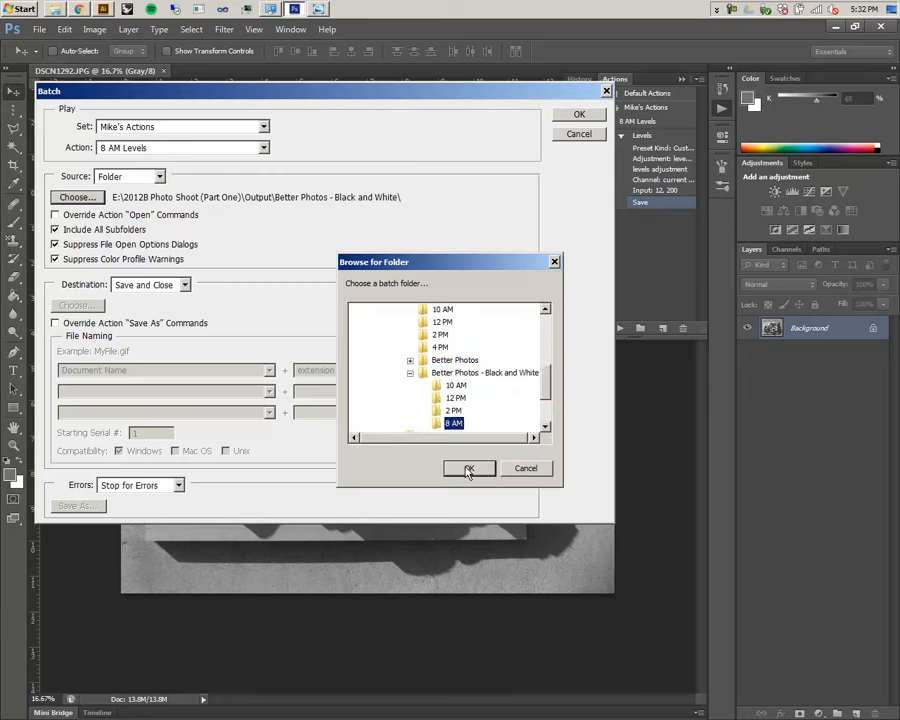
click(467, 471)
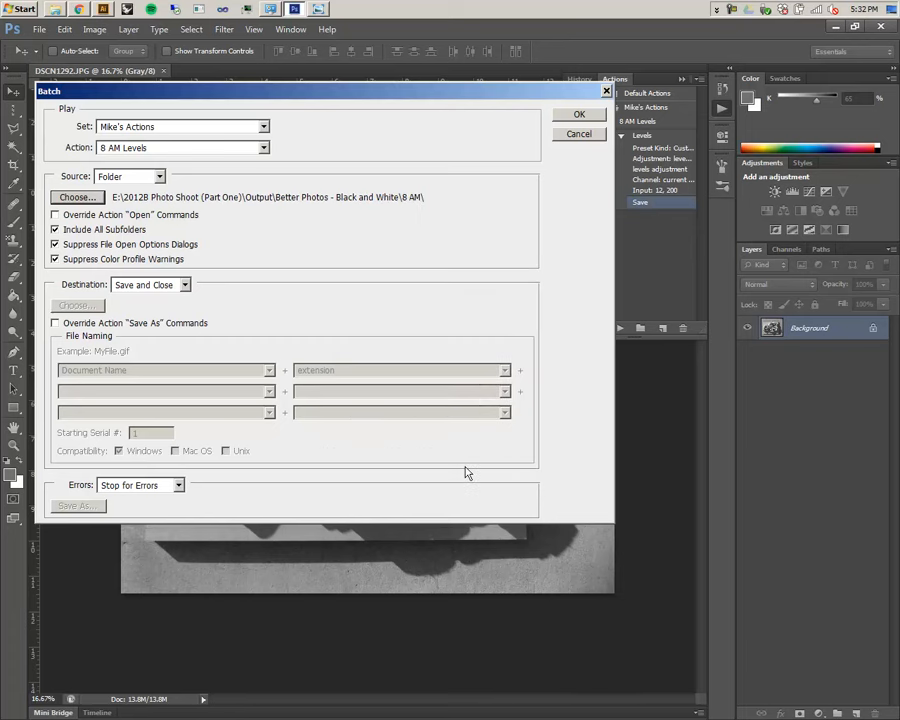
click(577, 115)
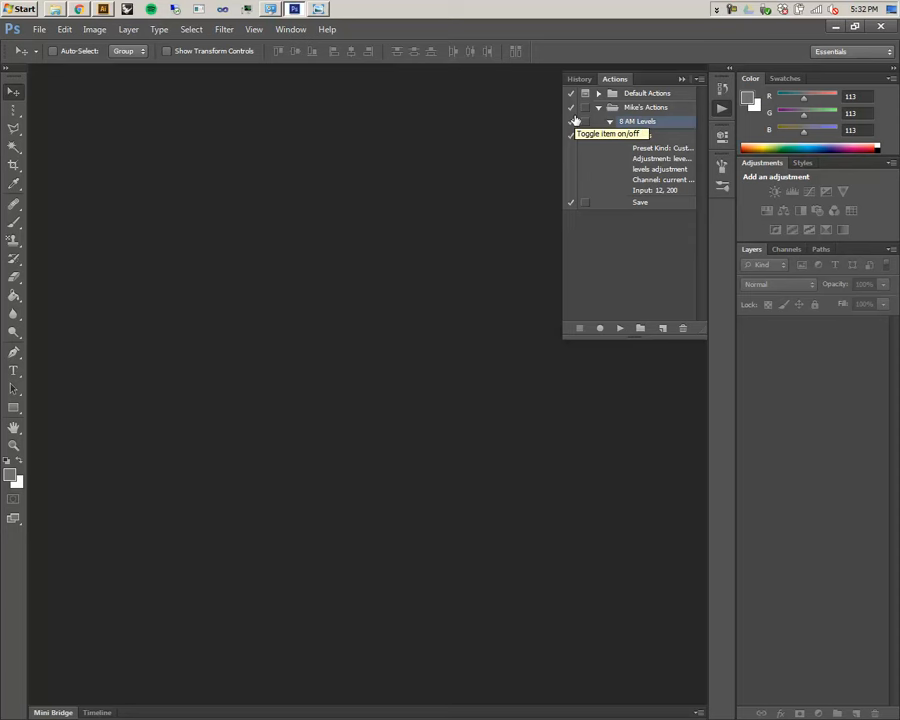
- Switch to Illustrator, show the Links panel and make it taller
click(104, 9)
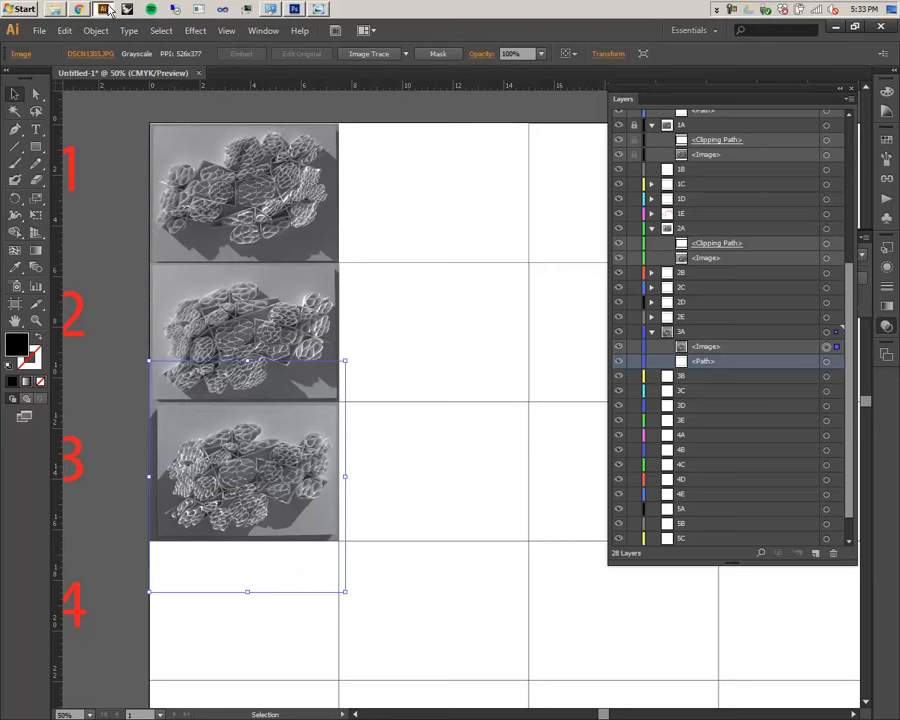
key(alt+Tab)
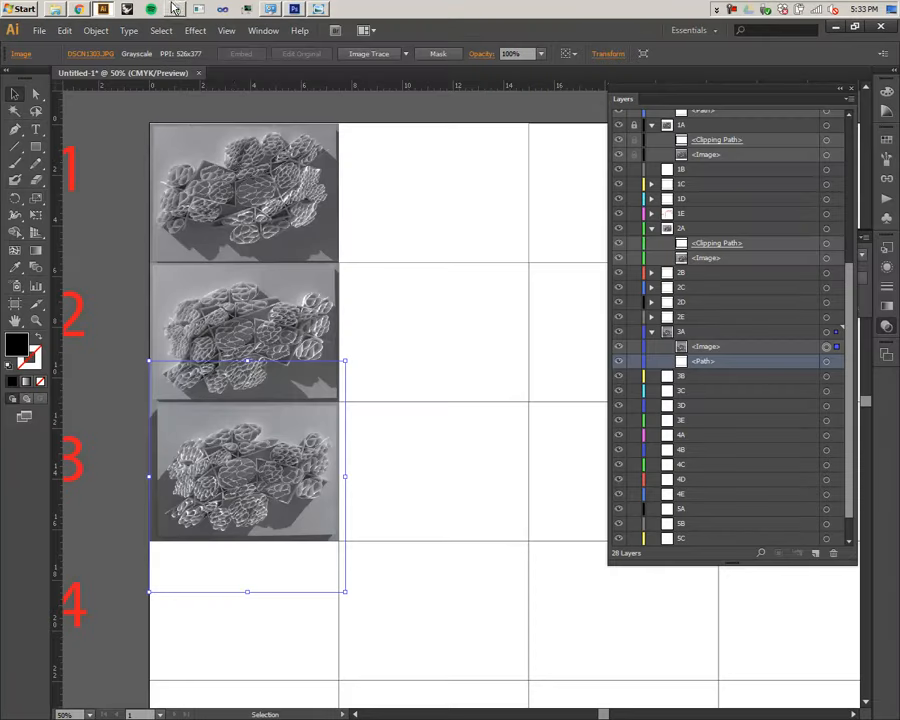
click(103, 9)
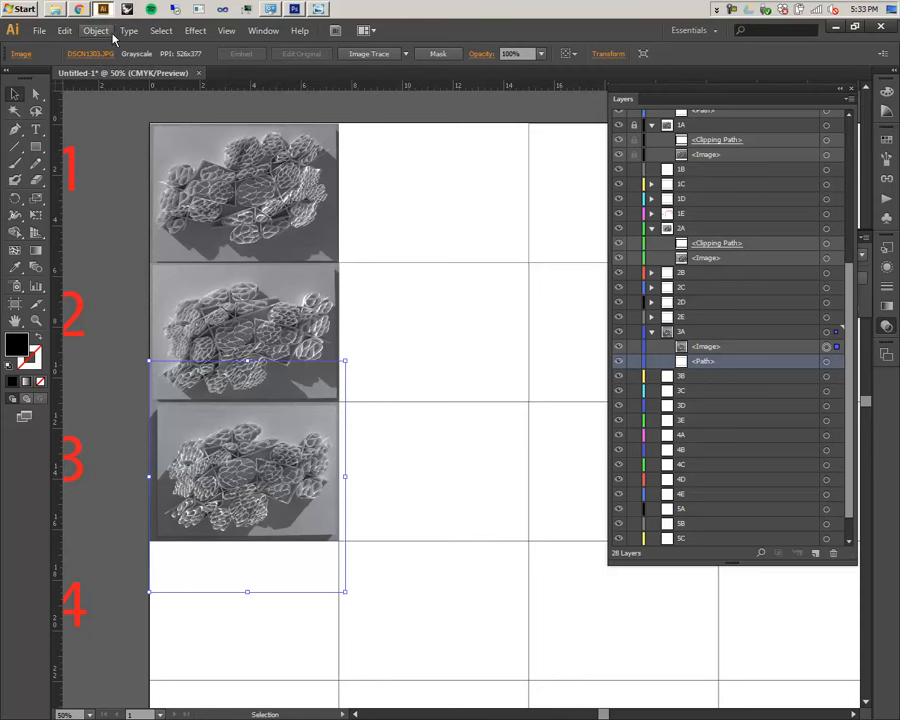
click(270, 32)
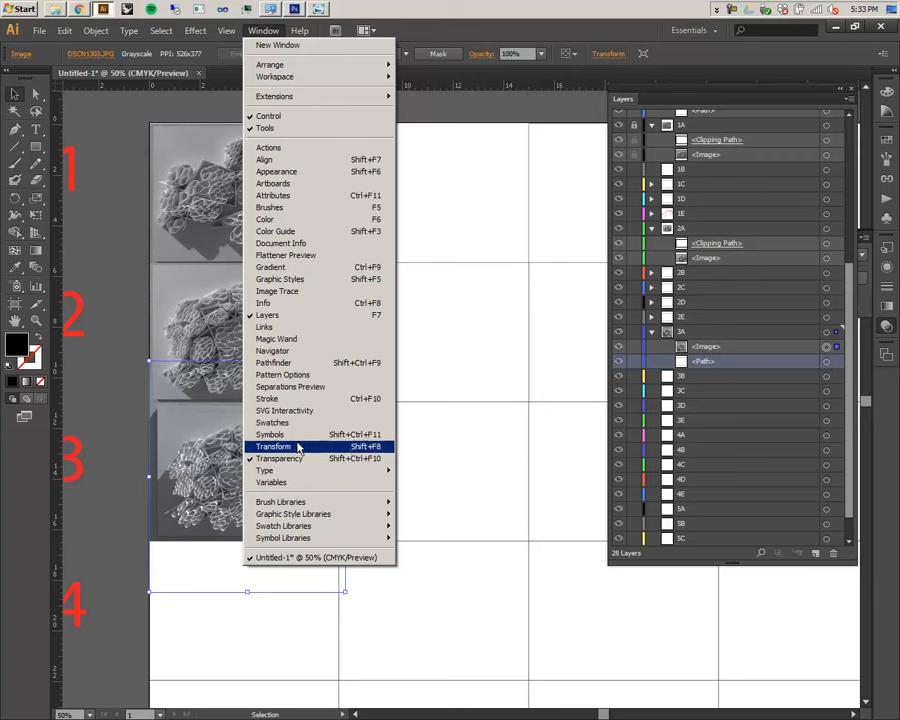
click(296, 328)
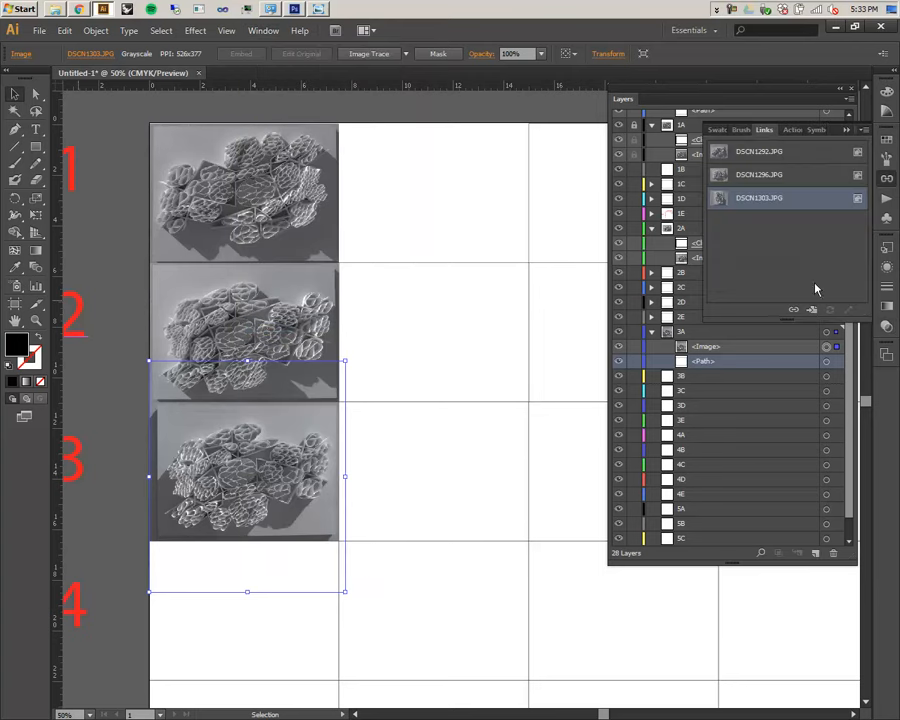
drag(797, 318, 800, 488)
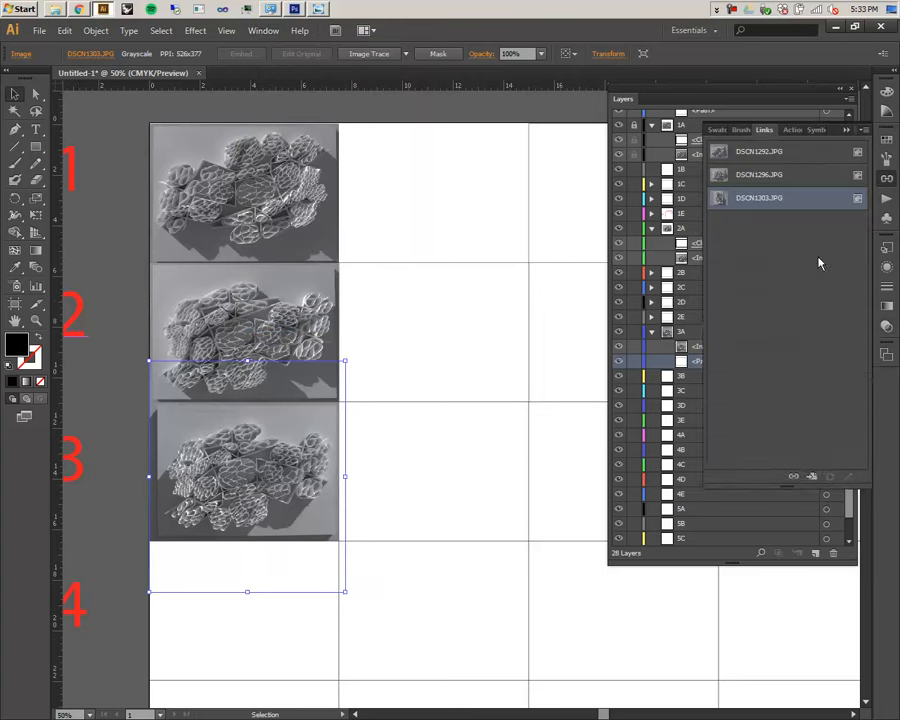
- Check the link information of DSCN1303.JPG and inspect the placed photos' tones up close
click(795, 154)
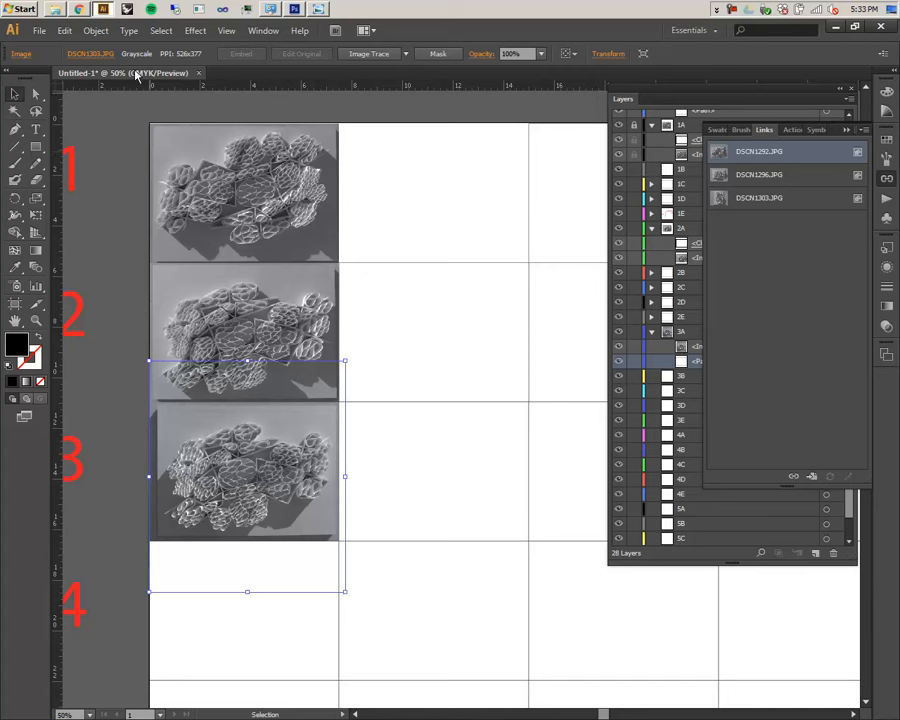
click(98, 55)
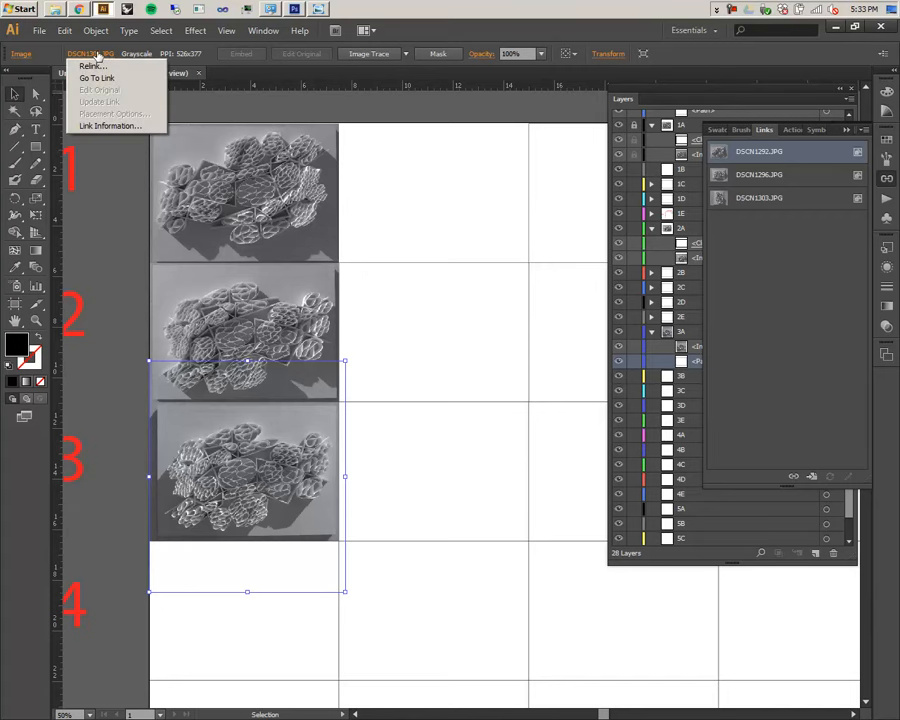
click(105, 126)
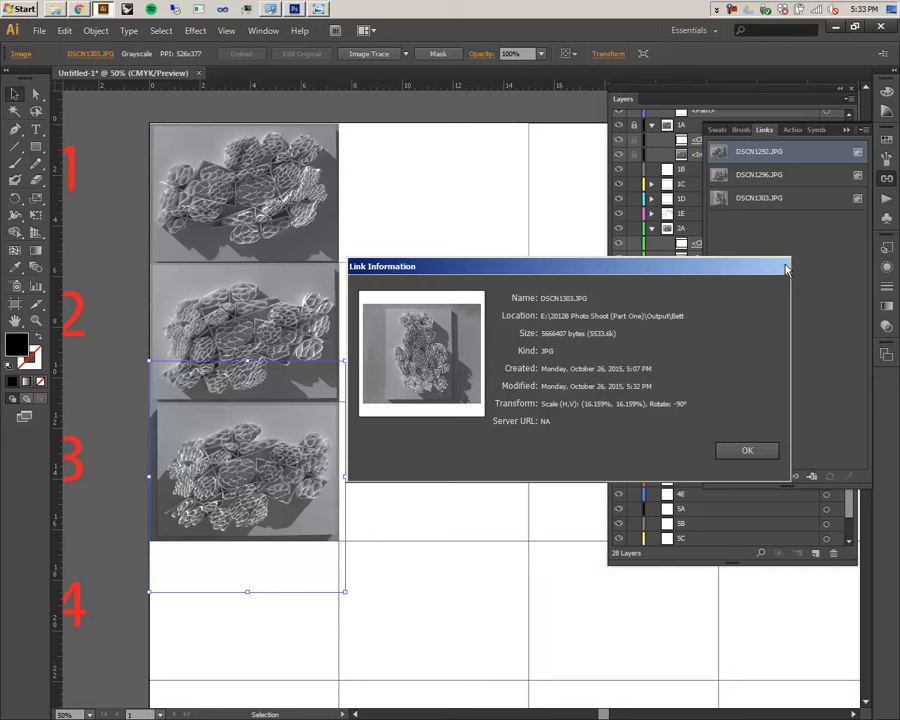
click(747, 451)
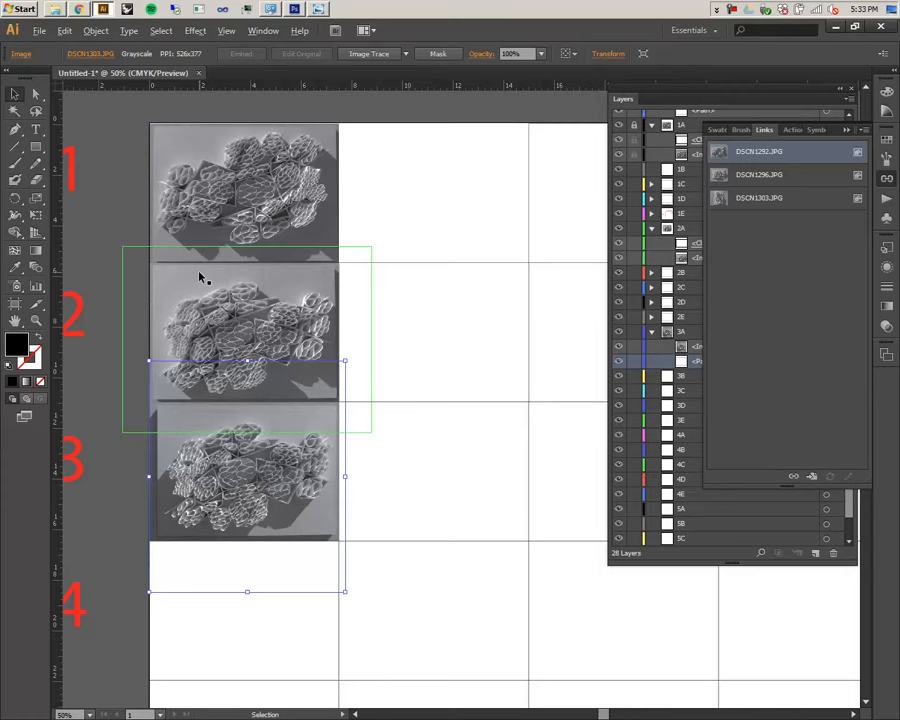
scroll(200, 278, up, 4)
scroll(205, 280, down, 2)
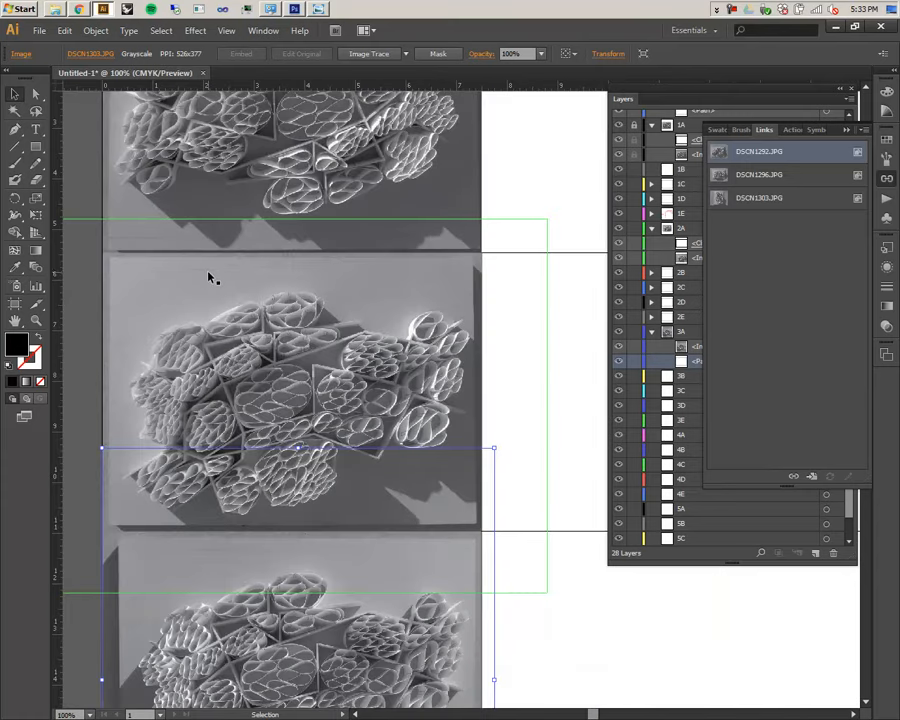
- Switch to Photoshop and open DSCN1292 from the 8 AM folder to check its batch-corrected tones
click(296, 9)
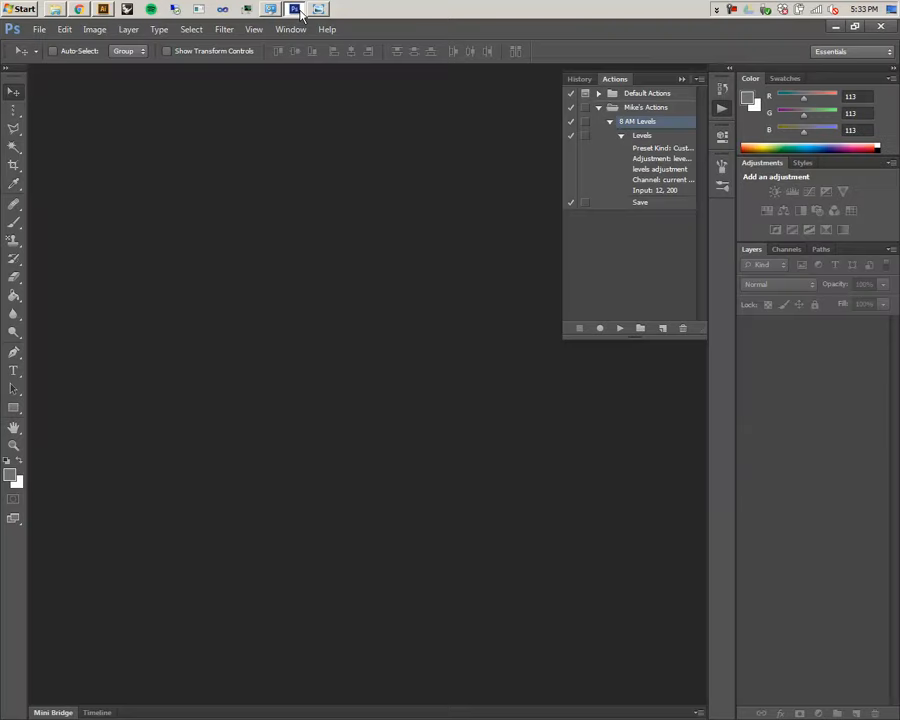
click(40, 30)
click(50, 57)
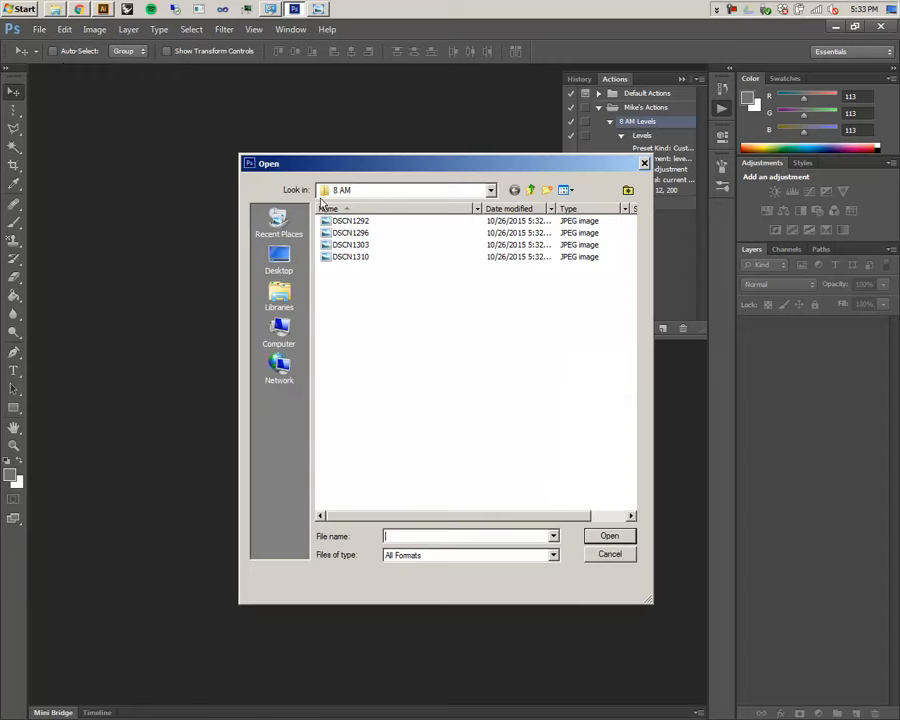
double_click(365, 224)
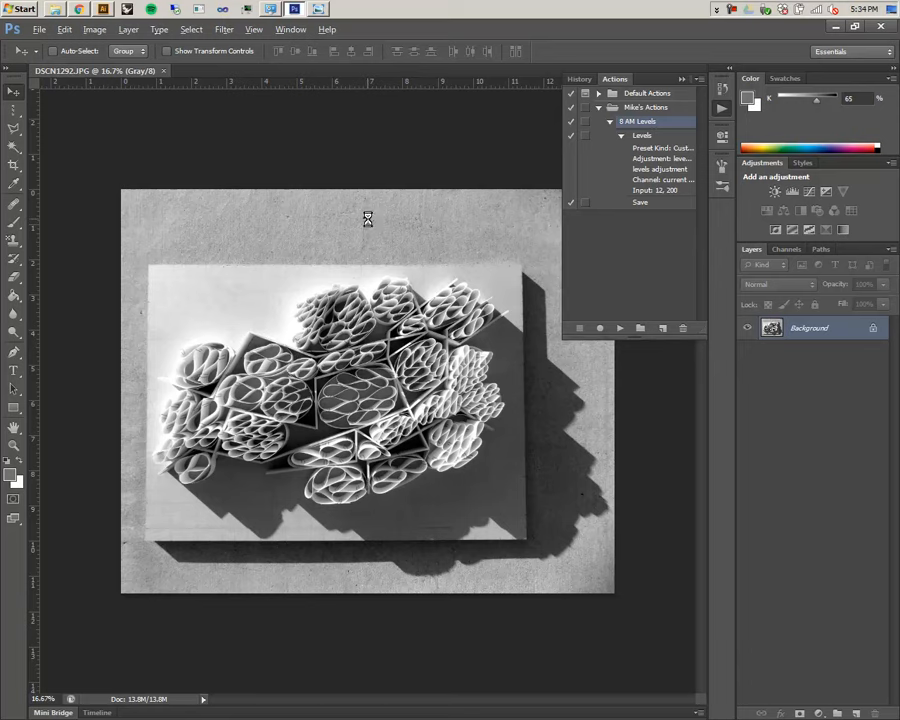
- Switch to Illustrator and deselect the DSCN1303.JPG photo in the grid
key(alt+Tab)
scroll(363, 194, up, 2)
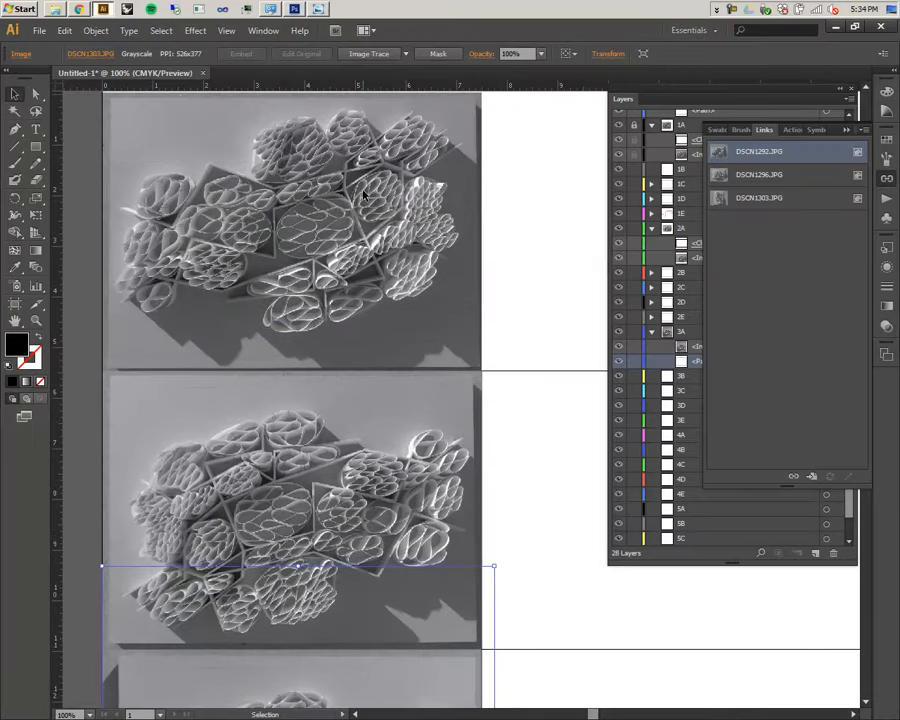
click(363, 194)
click(864, 131)
click(735, 236)
click(758, 152)
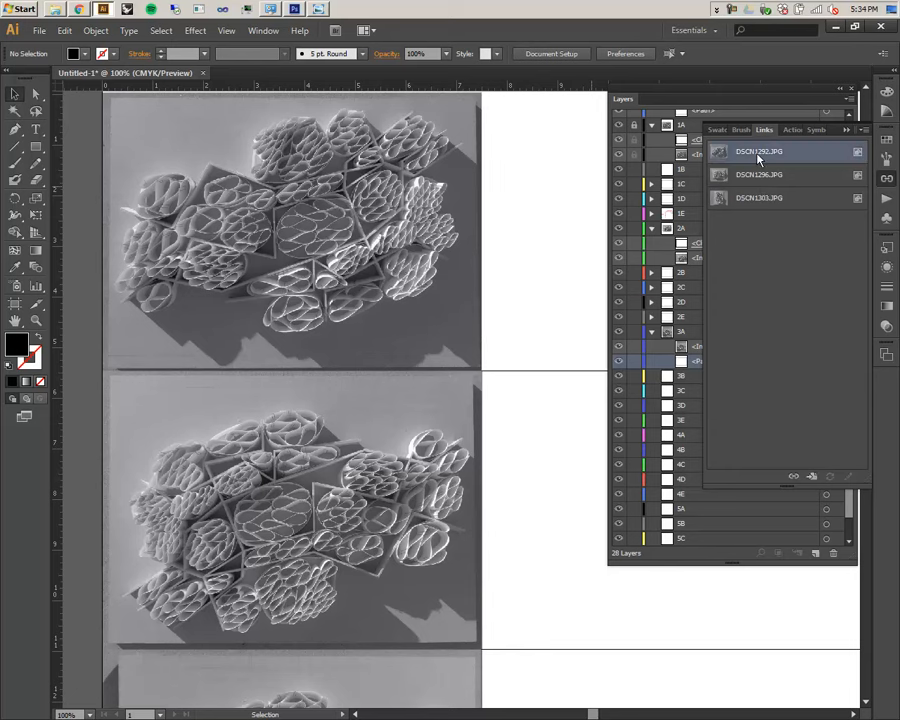
shift+click(759, 198)
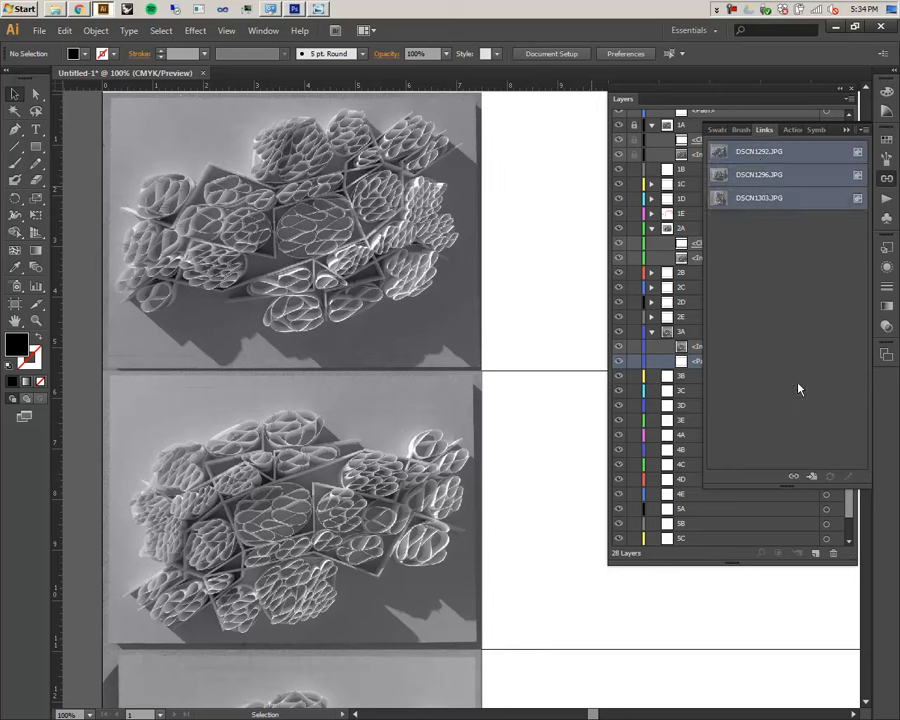
click(796, 479)
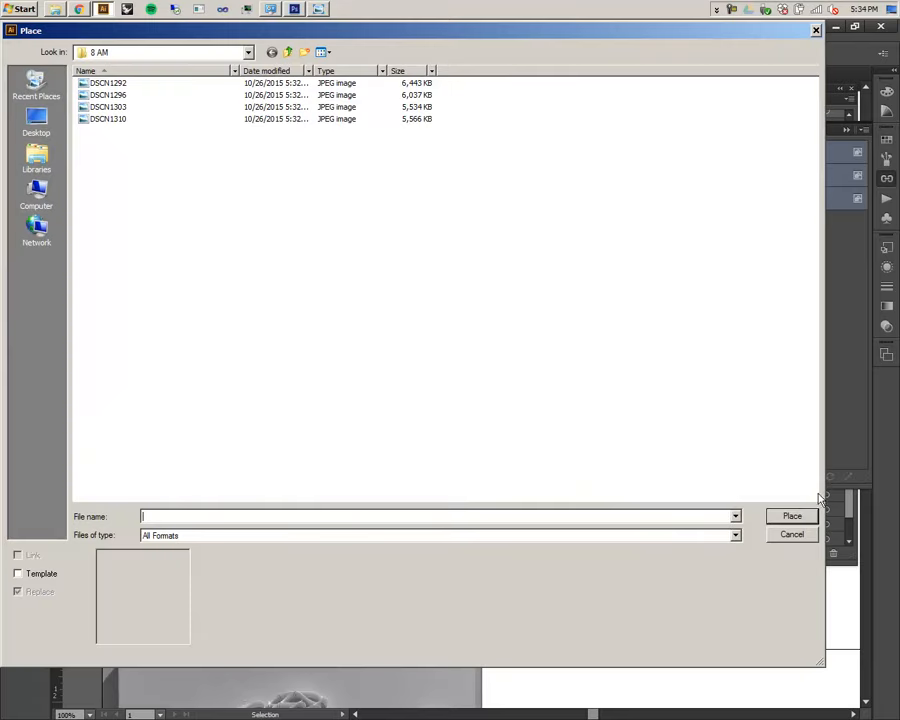
click(797, 535)
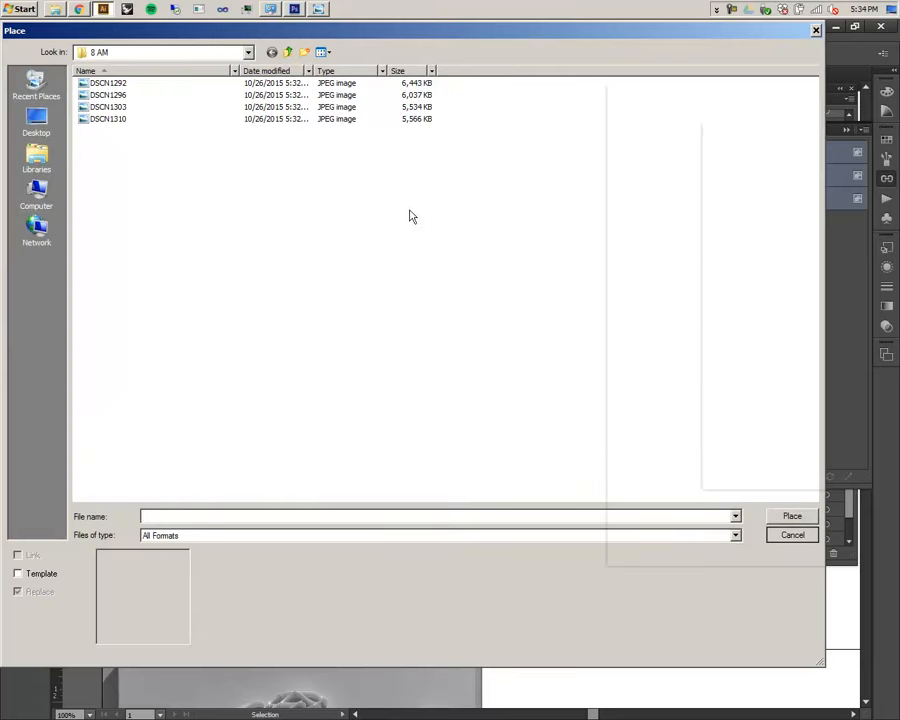
click(816, 31)
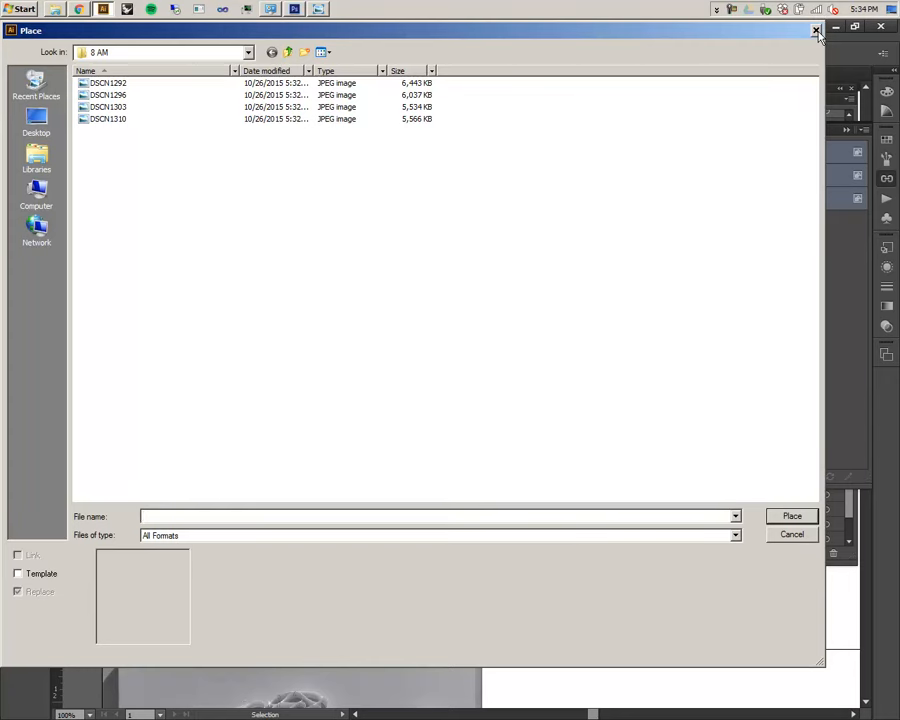
click(817, 31)
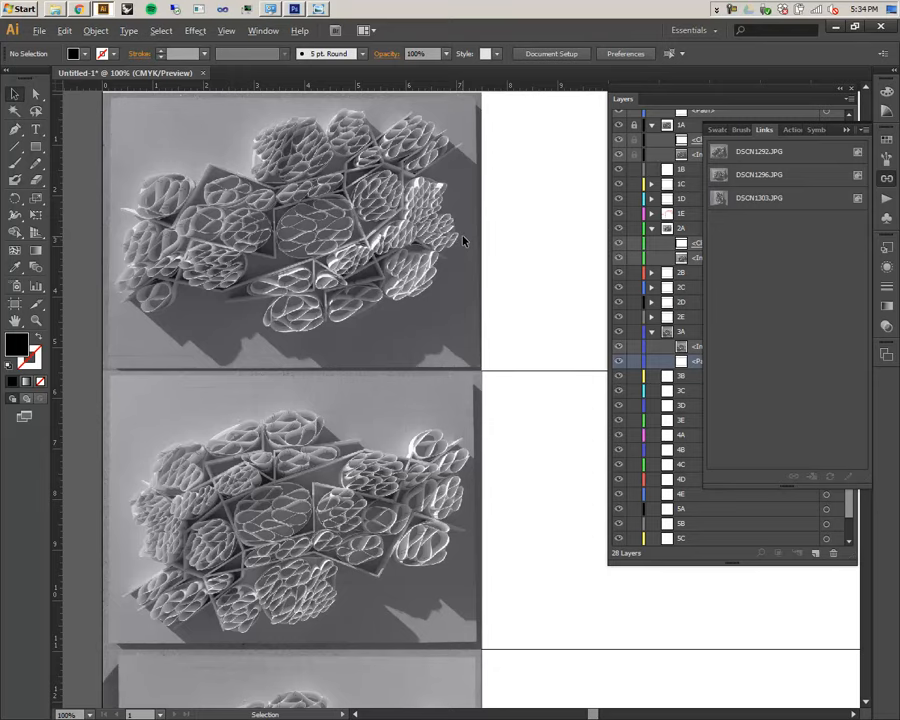
- Bring the whole grid into view, put away the Links panel and collapse the Frames layer in the layer list
scroll(463, 240, down, 3)
drag(549, 243, 315, 231)
scroll(315, 231, down, 1)
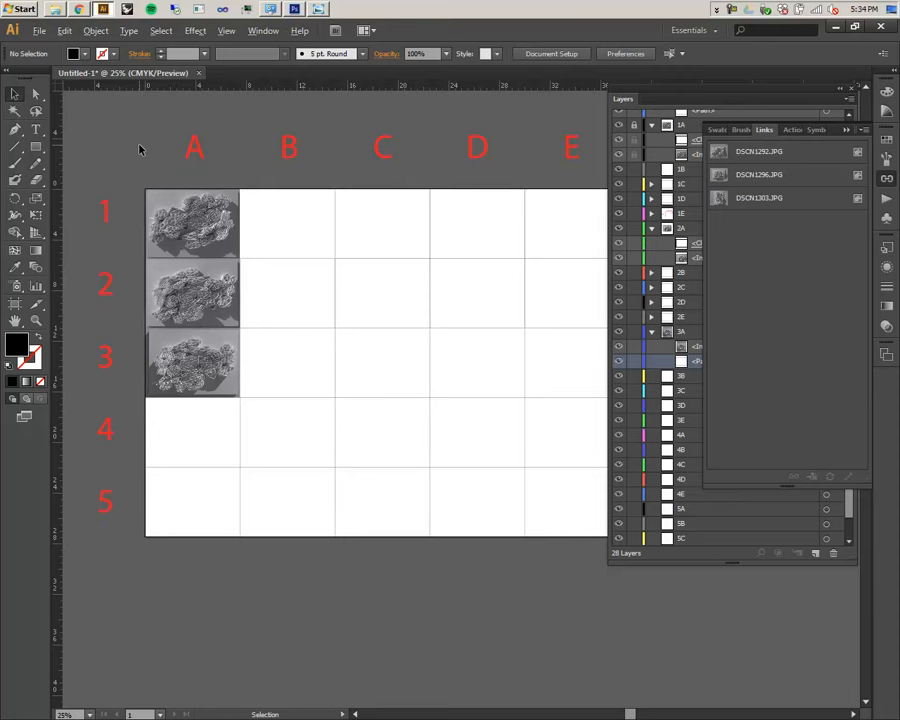
scroll(140, 148, up, 1)
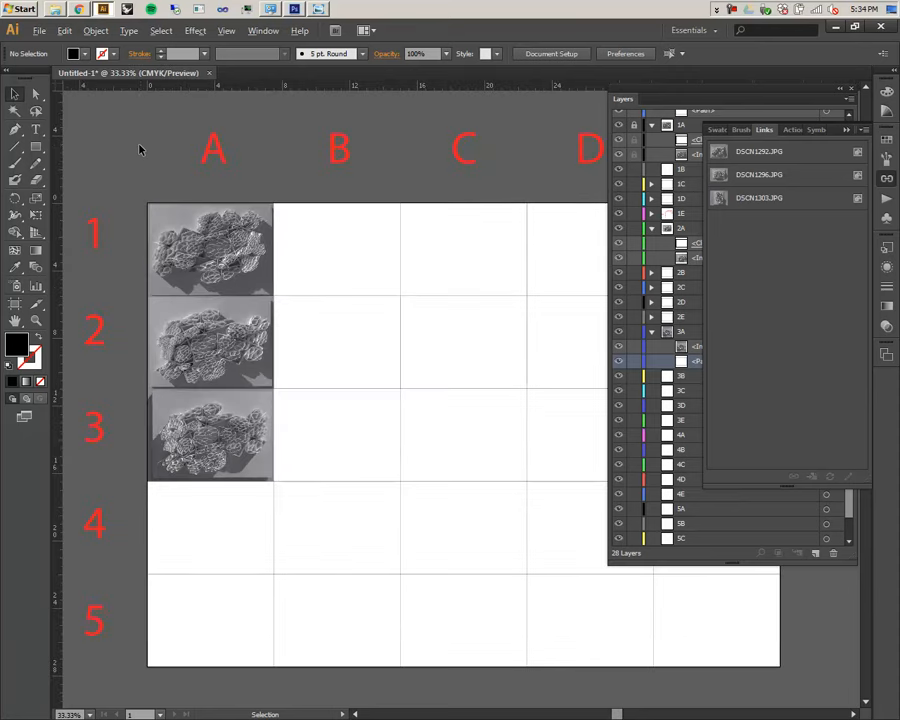
click(225, 556)
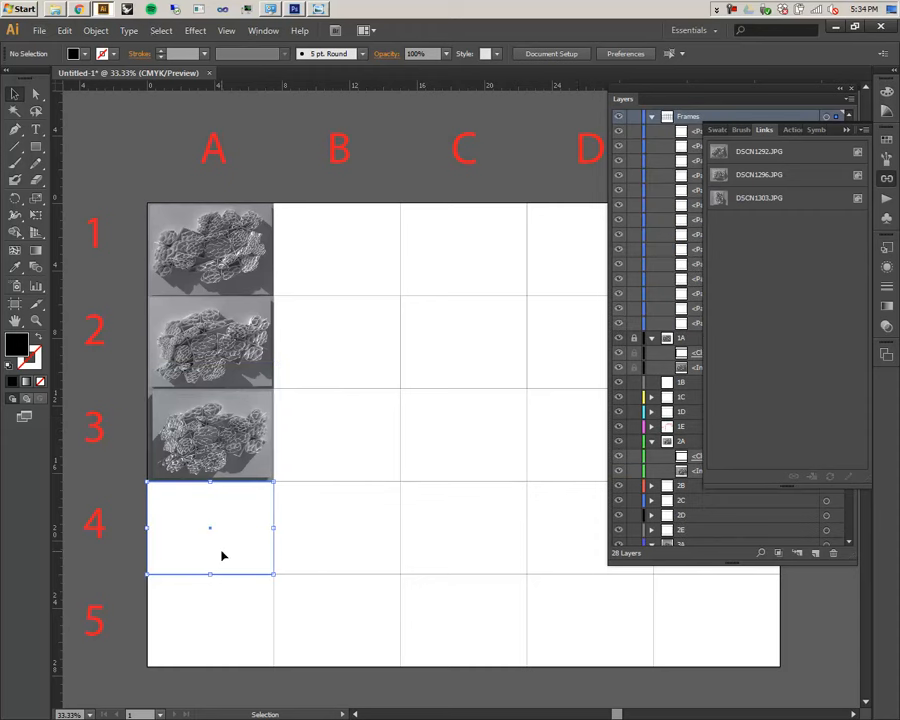
click(845, 128)
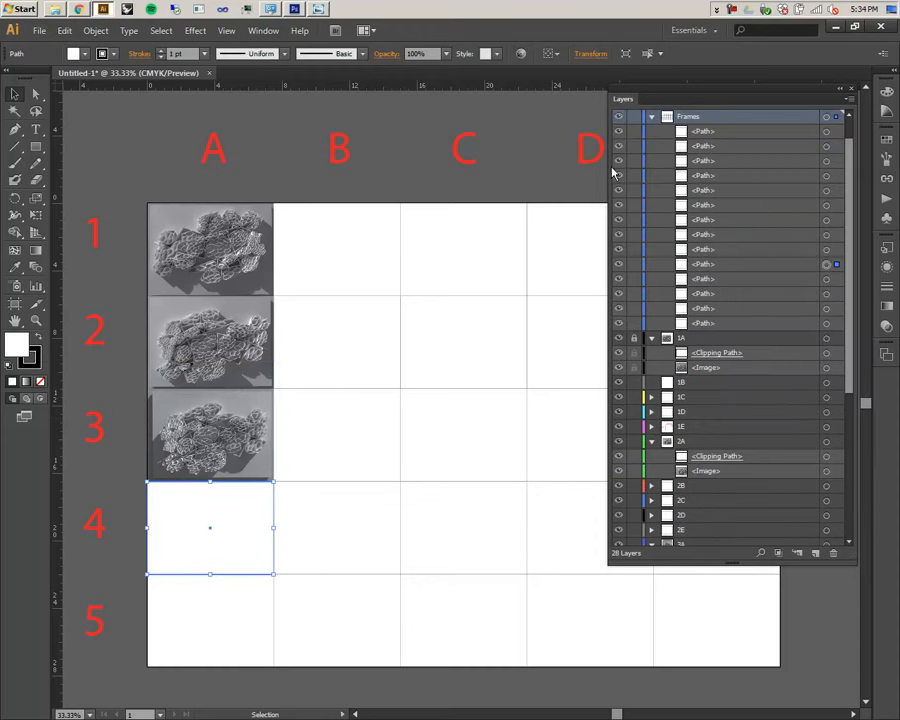
click(652, 117)
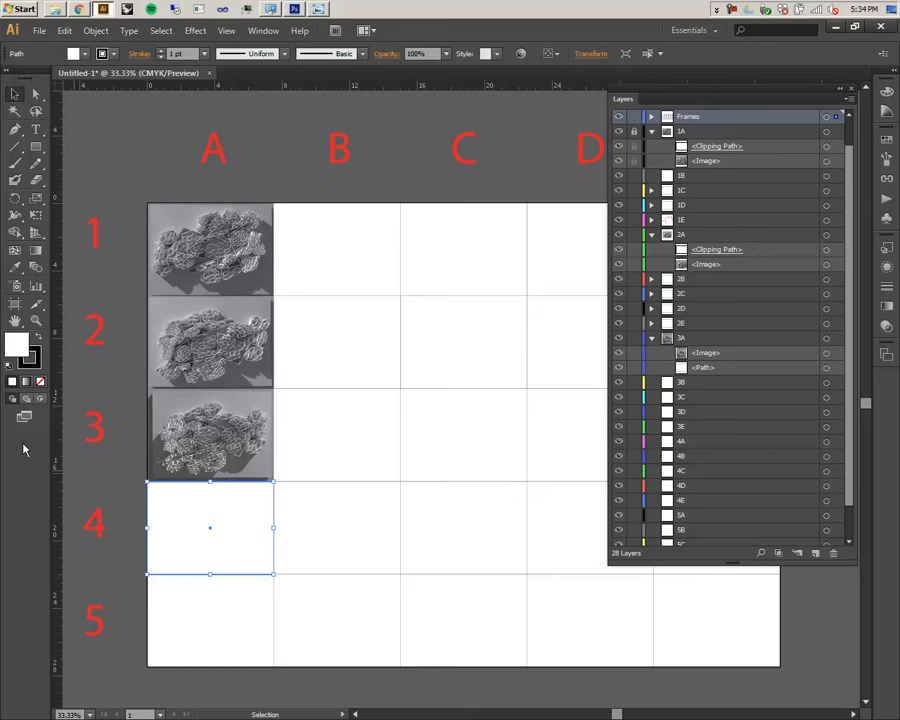
- Compare the tones of the placed photo in cell 3A with the corrected DSCN1292.JPG in Photoshop, returning to Illustrator
click(213, 432)
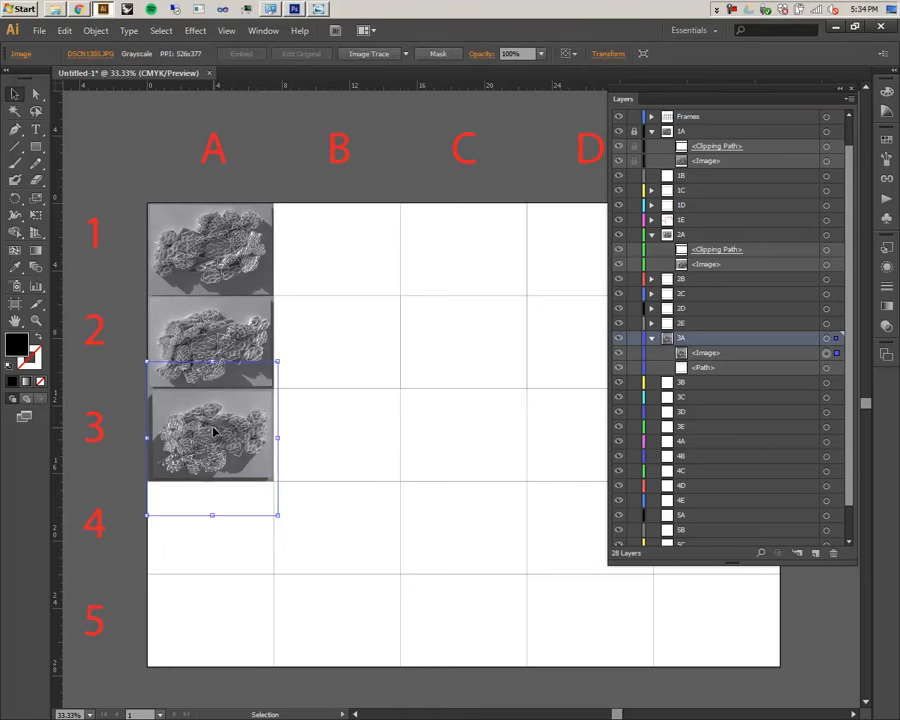
click(20, 54)
scroll(198, 453, up, 2)
drag(196, 421, 296, 414)
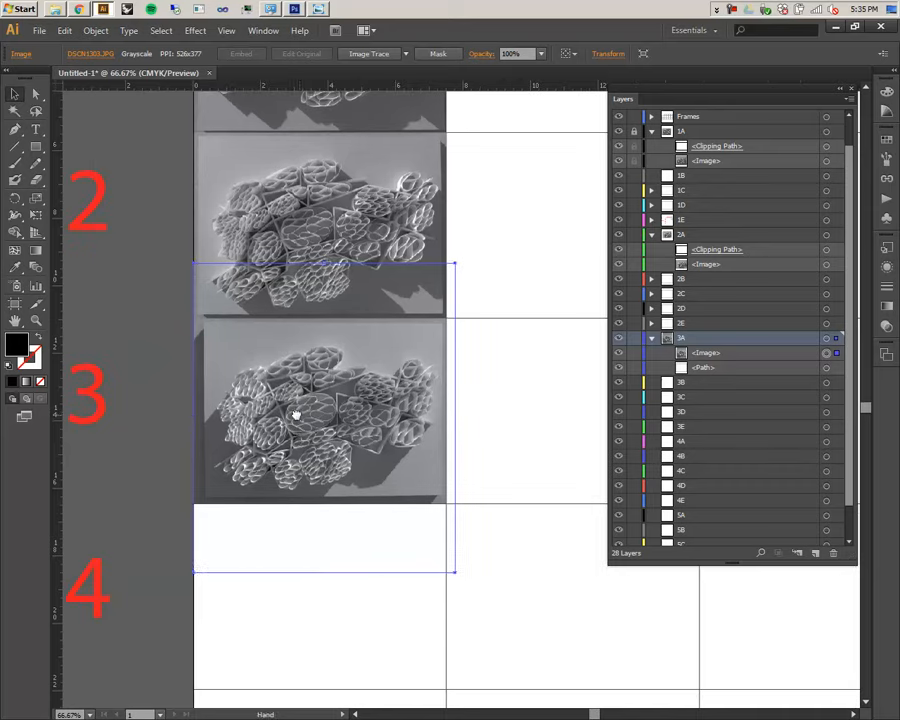
click(132, 236)
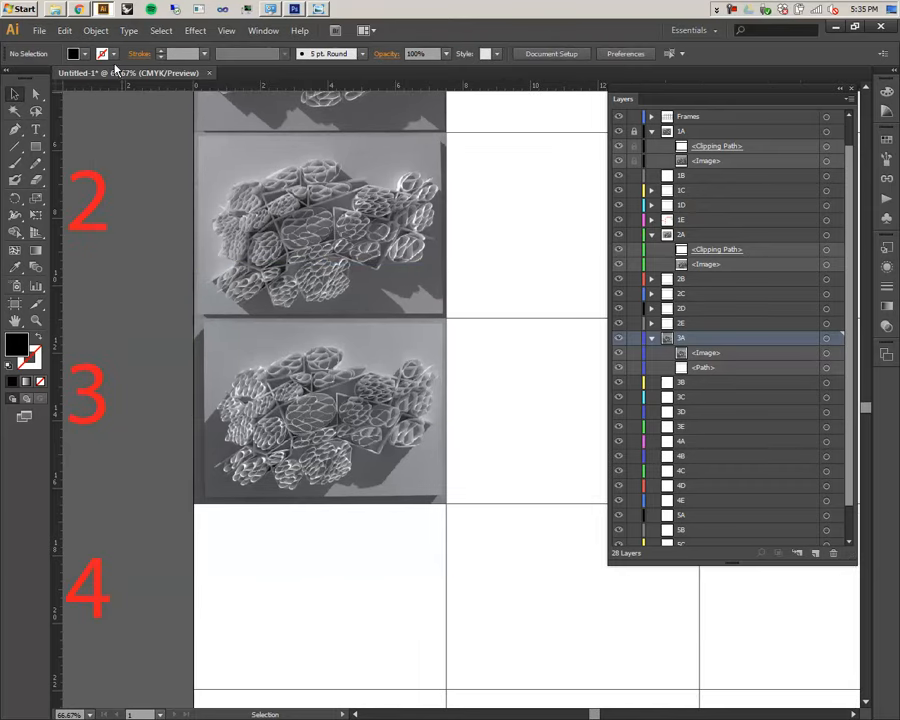
click(305, 403)
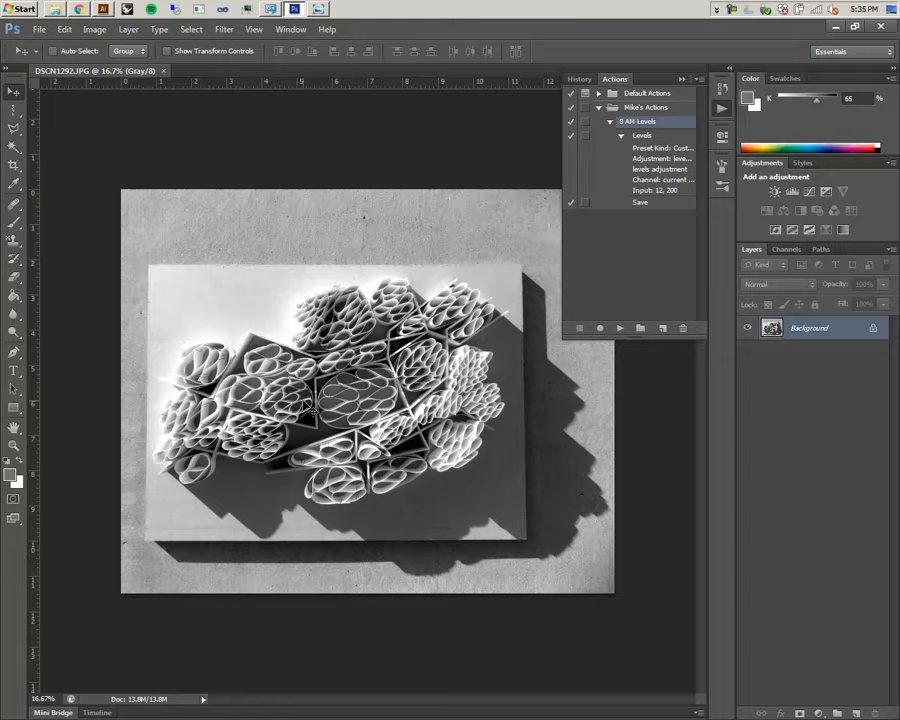
key(alt+Tab)
key(alt+Tab)
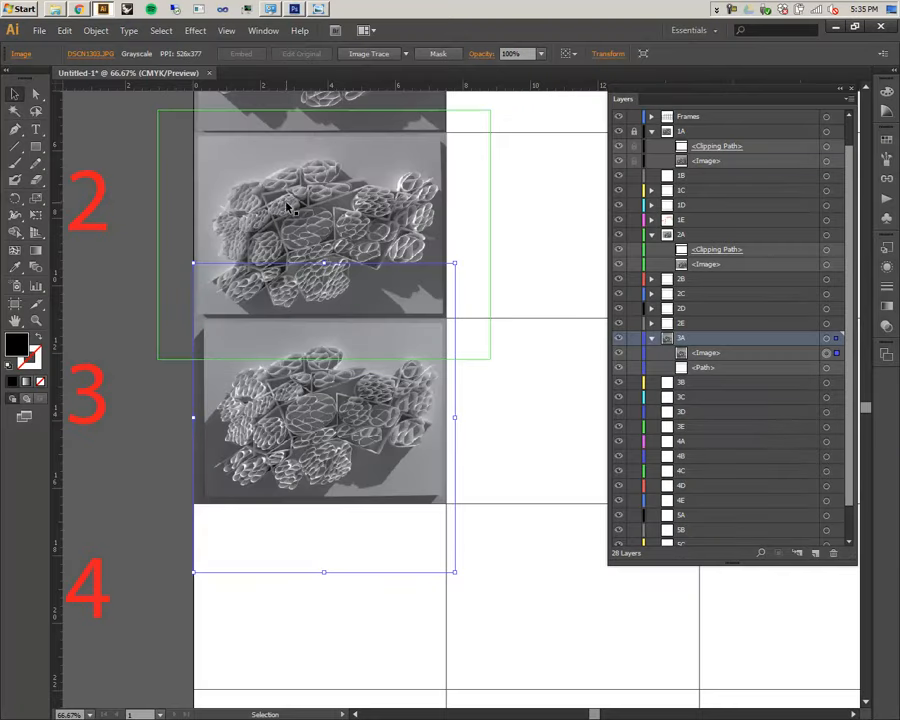
- Check the link information of DSCN1303.JPG in cell 3A for its modification date, and deselect the photo
scroll(200, 141, up, 3)
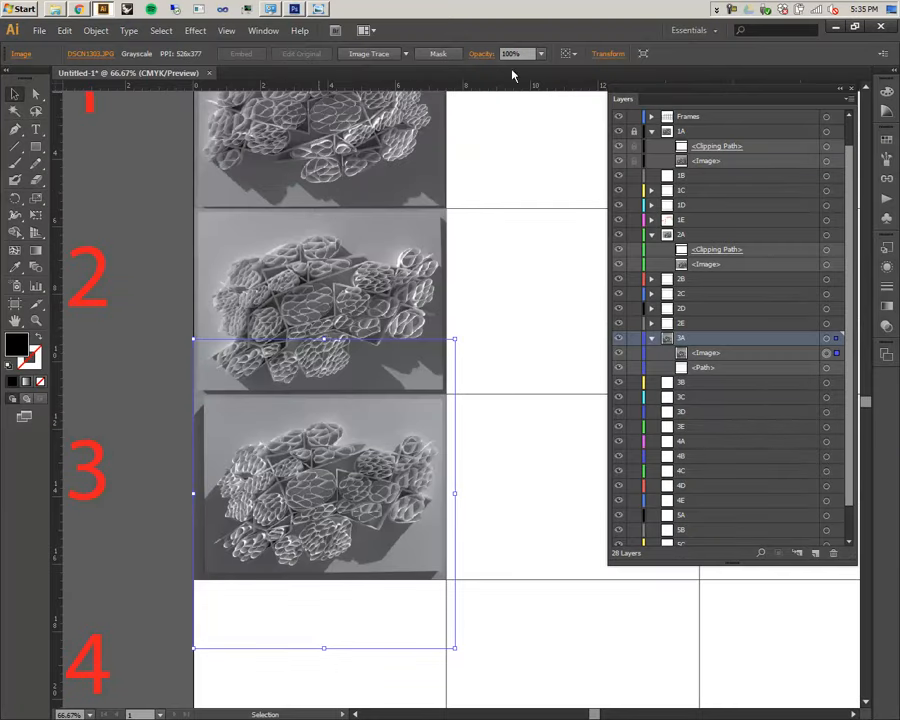
click(79, 55)
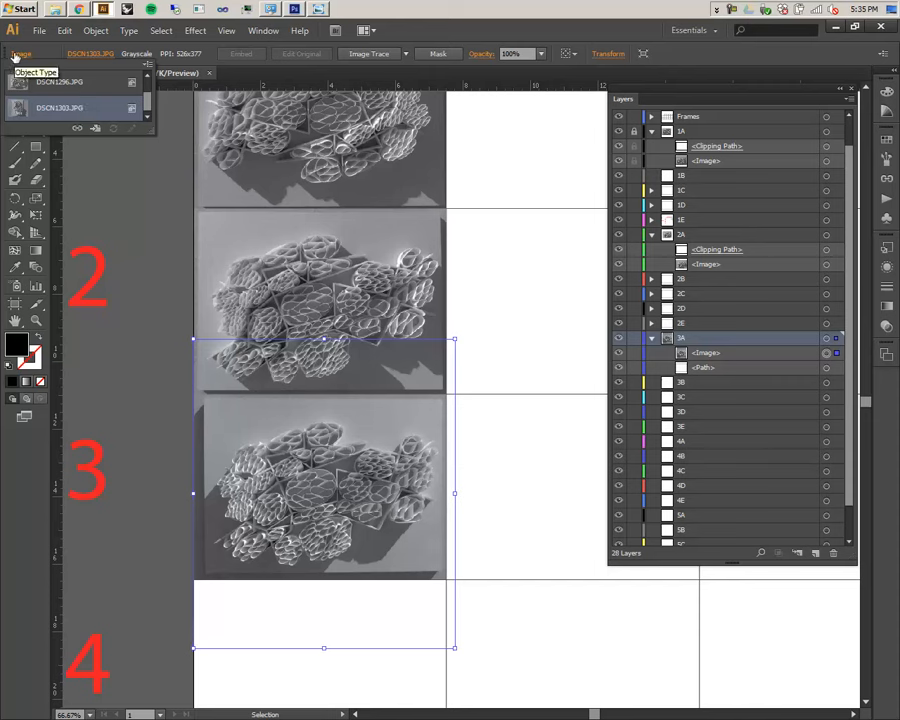
double_click(34, 108)
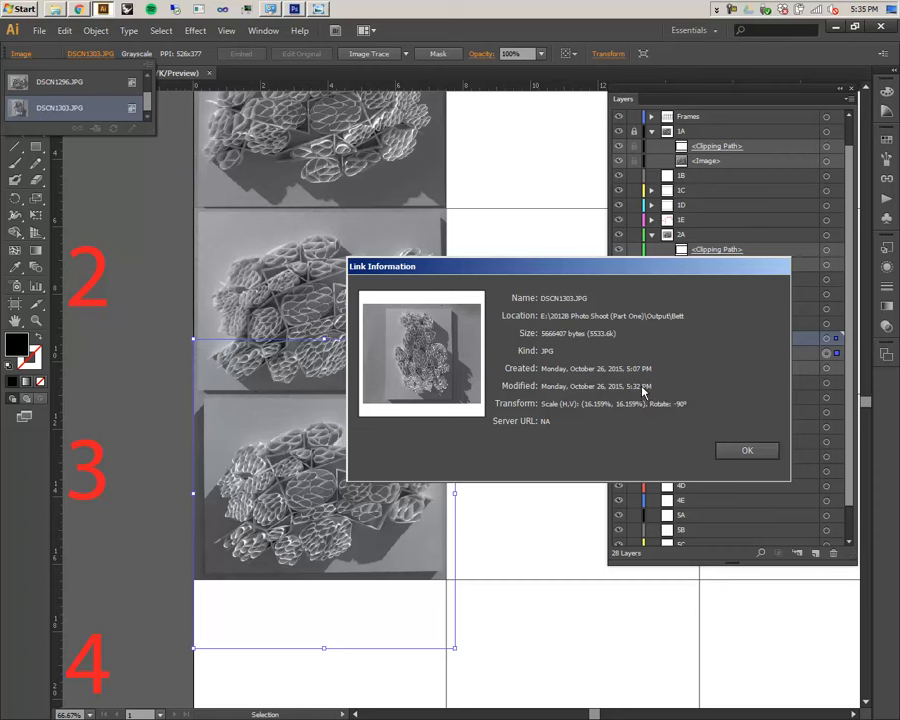
click(746, 452)
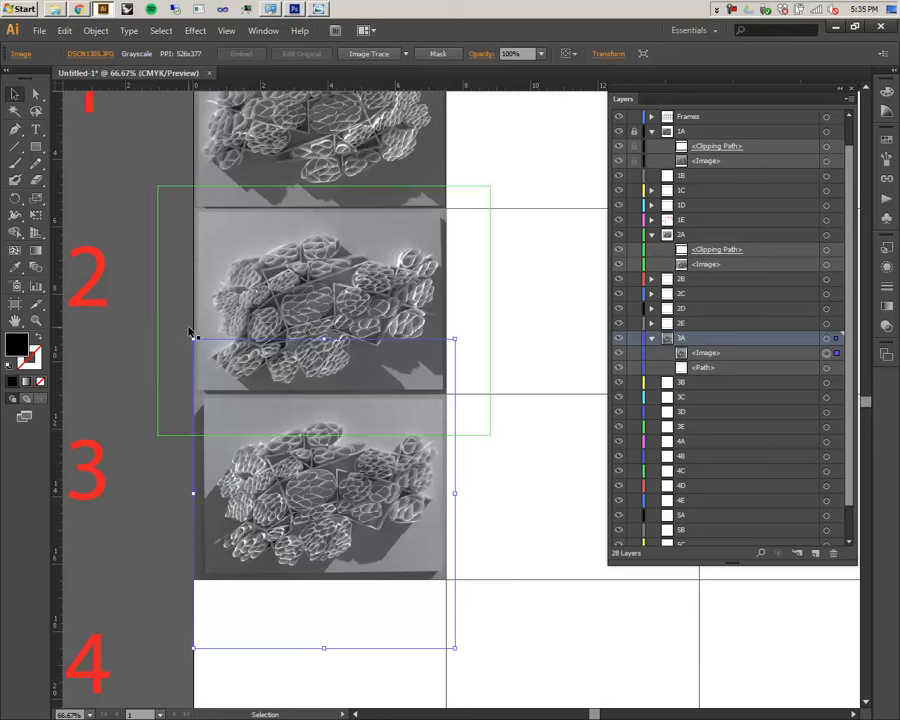
click(145, 530)
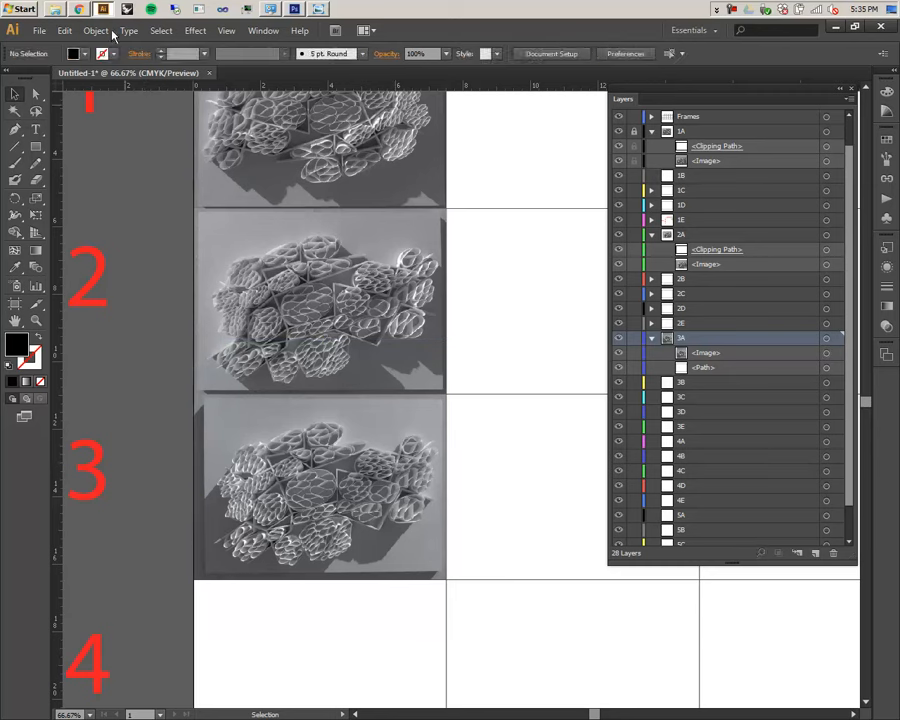
- Save the document as Grid-Layout-Example in Adobe Illustrator format on the Lexar (E:) drive, using the Illustrator CS6 version options
click(39, 30)
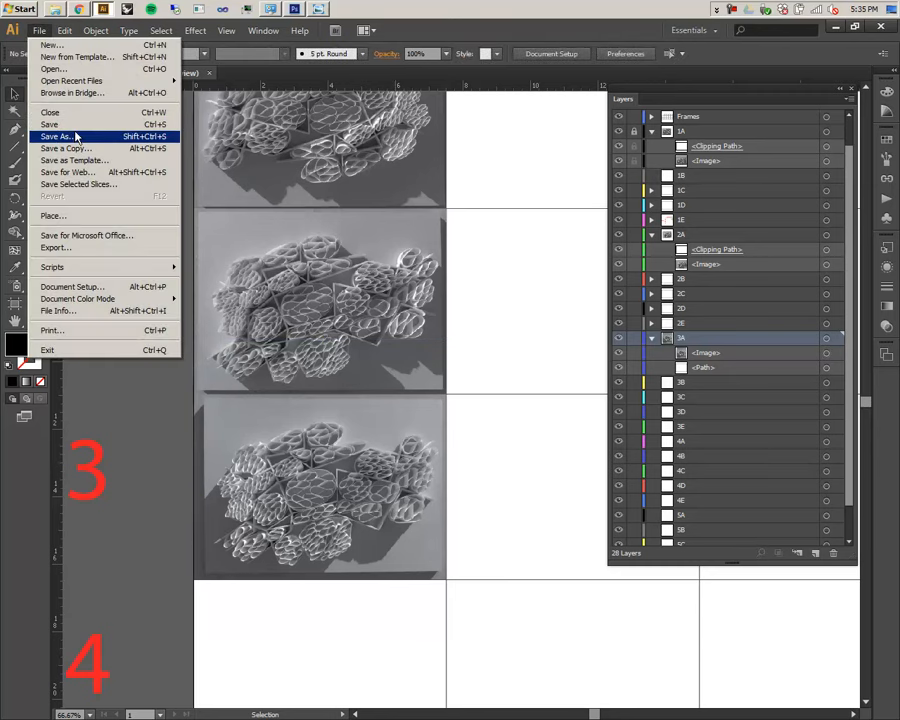
click(76, 136)
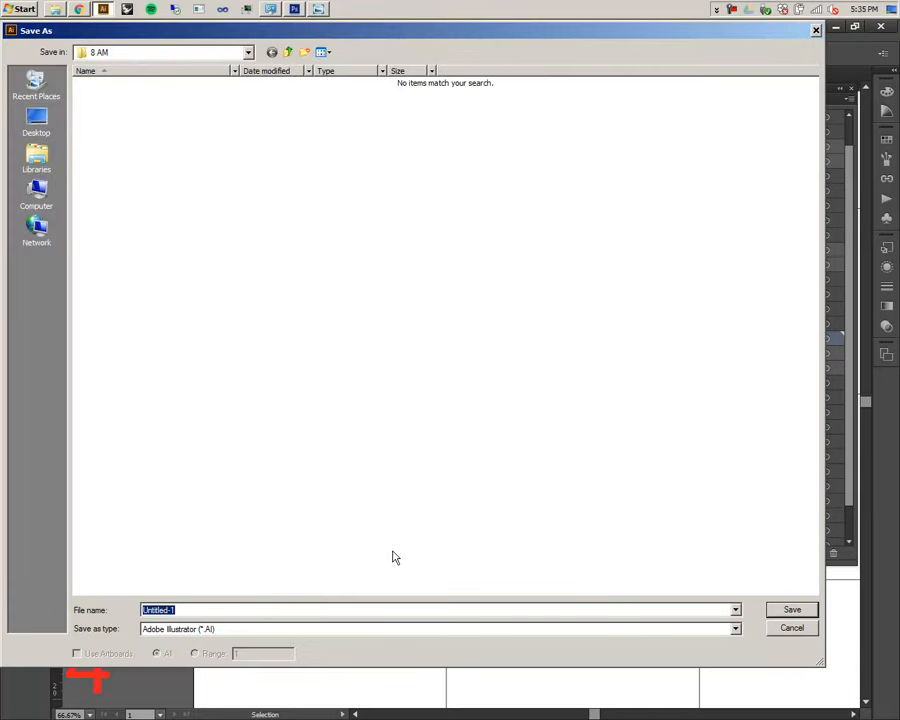
text(Grid Layout-Example)
click(39, 120)
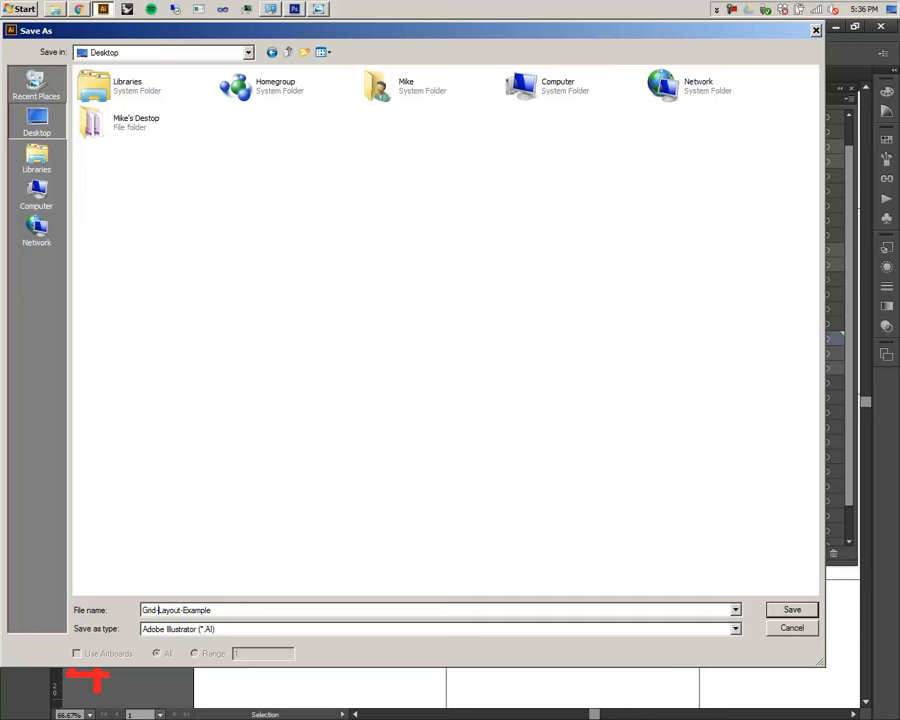
click(28, 197)
double_click(104, 174)
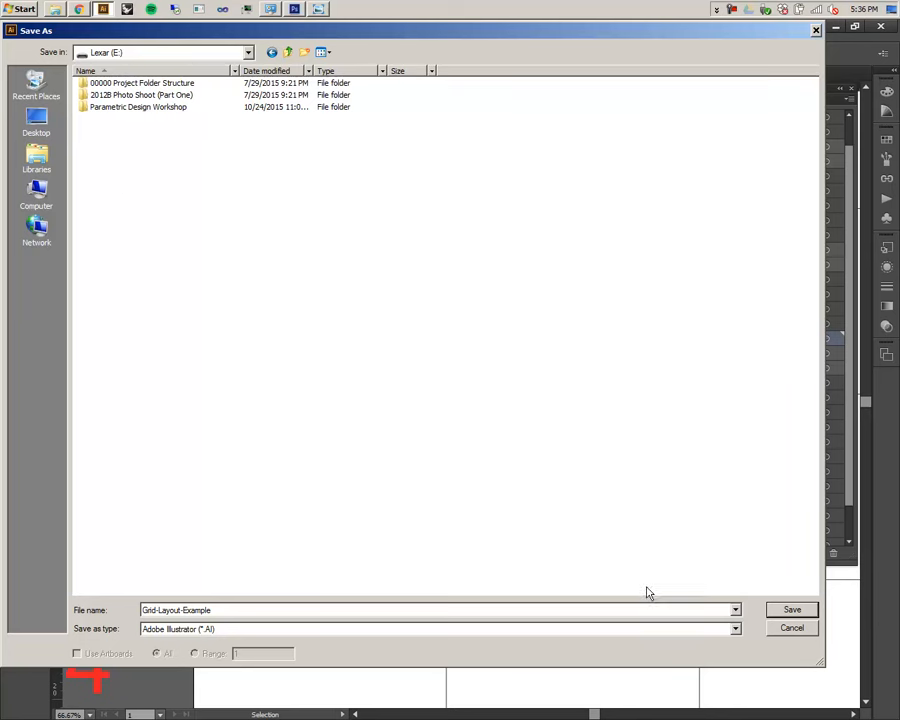
click(792, 609)
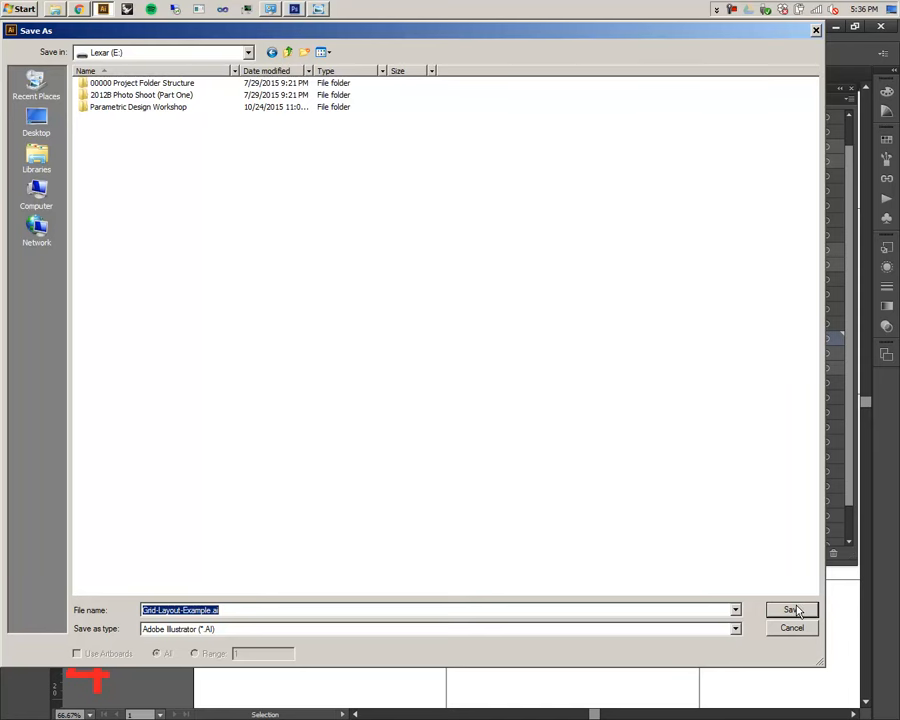
click(793, 611)
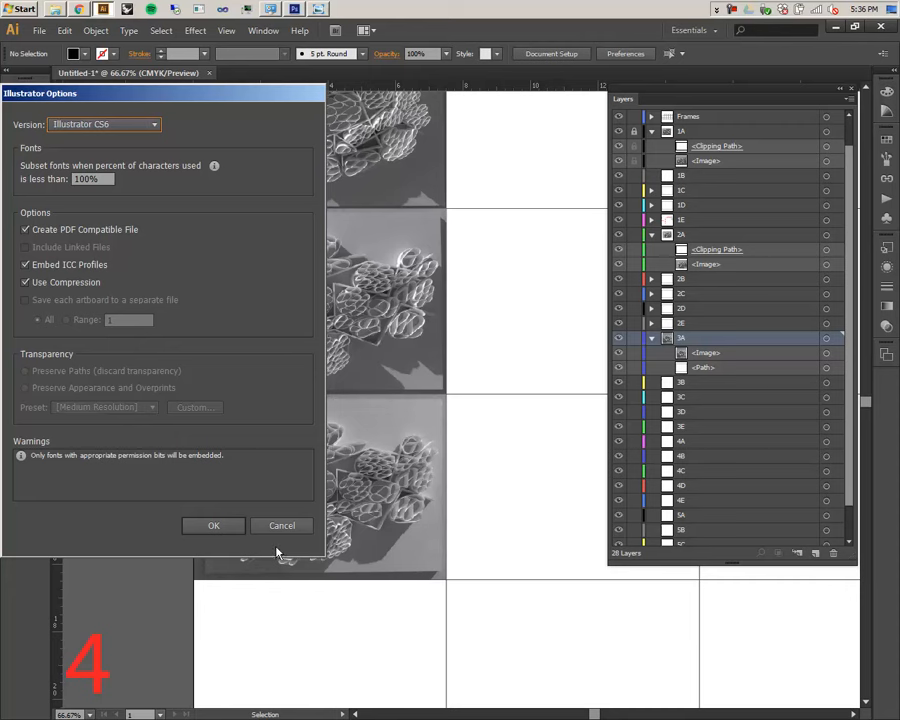
click(233, 536)
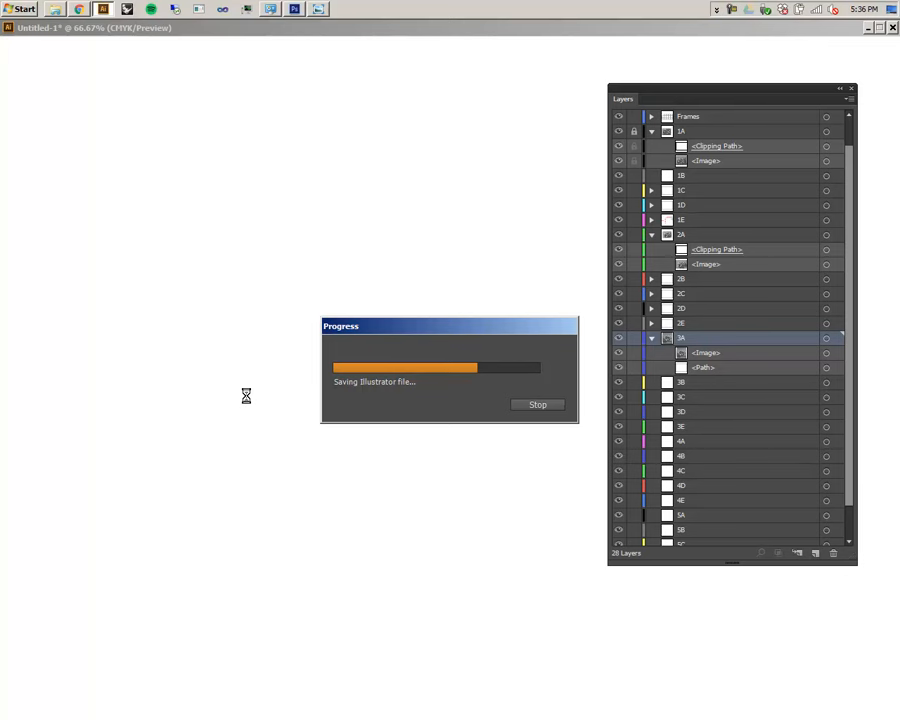
- View the corrected DSCN1292.JPG in Photoshop, and return to Illustrator to inspect the placed photos in cells 1A to 3A
key(alt+Tab)
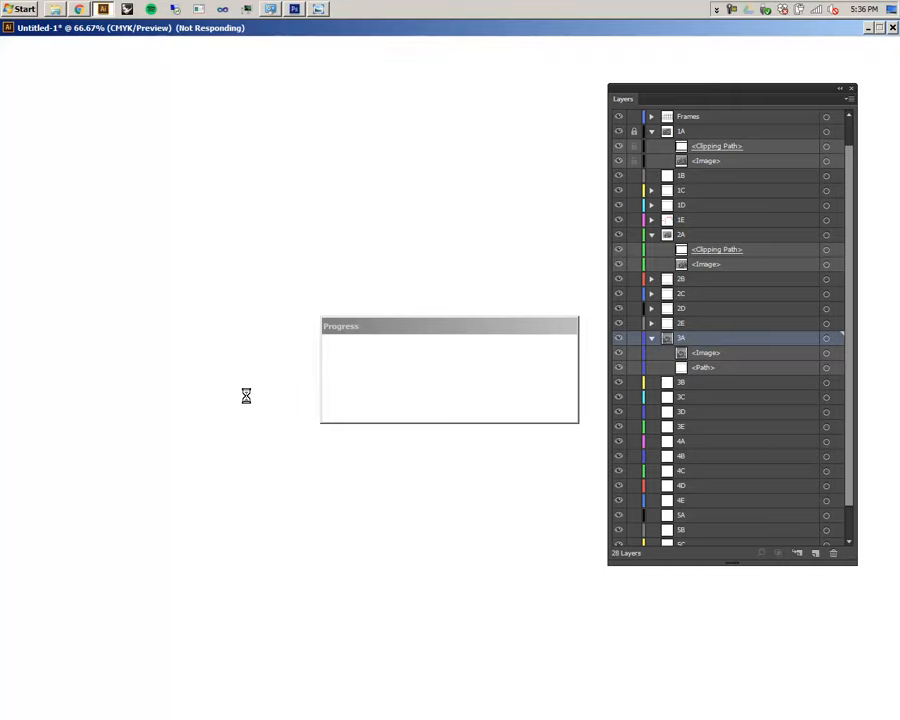
key(alt+Tab)
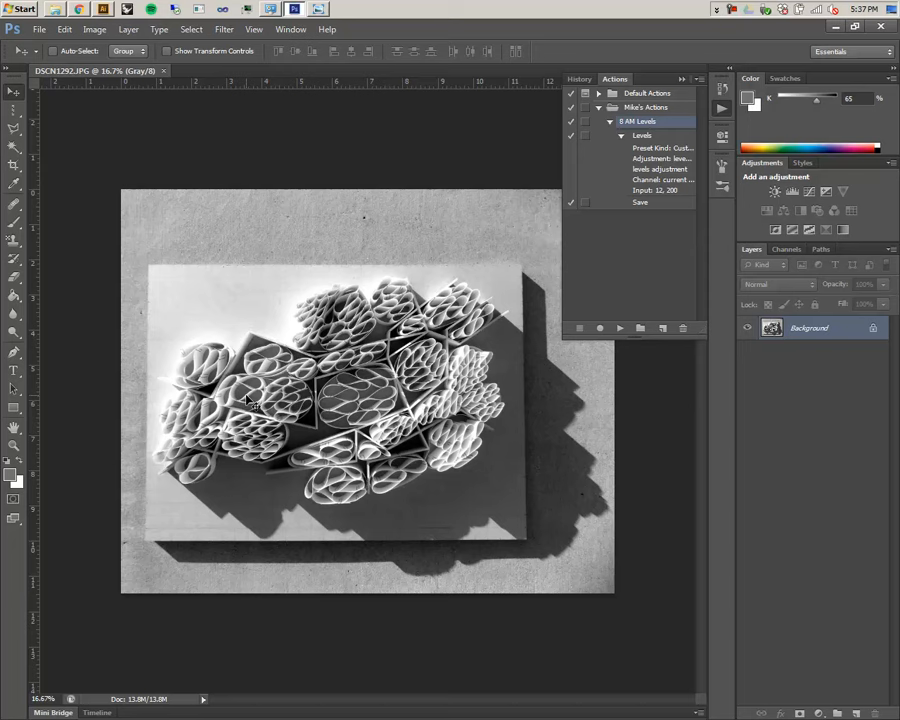
key(alt+Tab)
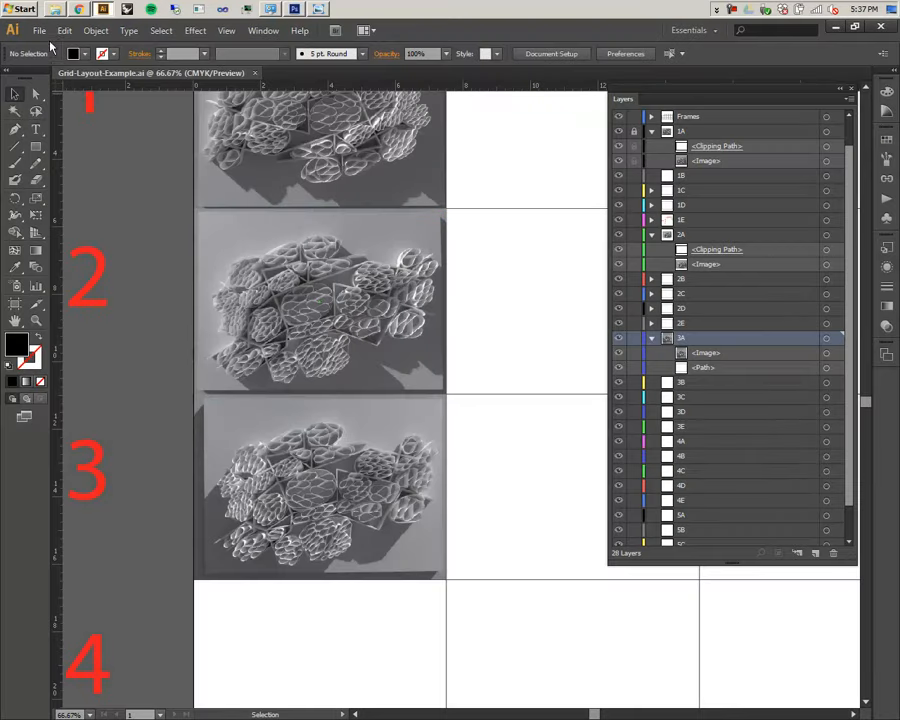
click(372, 291)
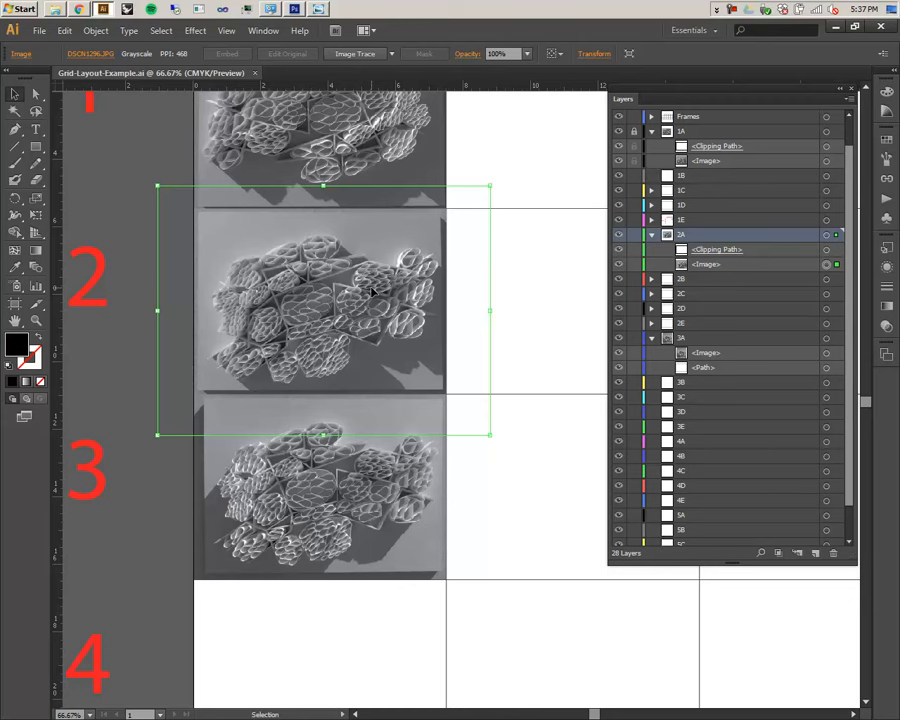
scroll(372, 291, up, 1)
scroll(372, 291, up, 1)
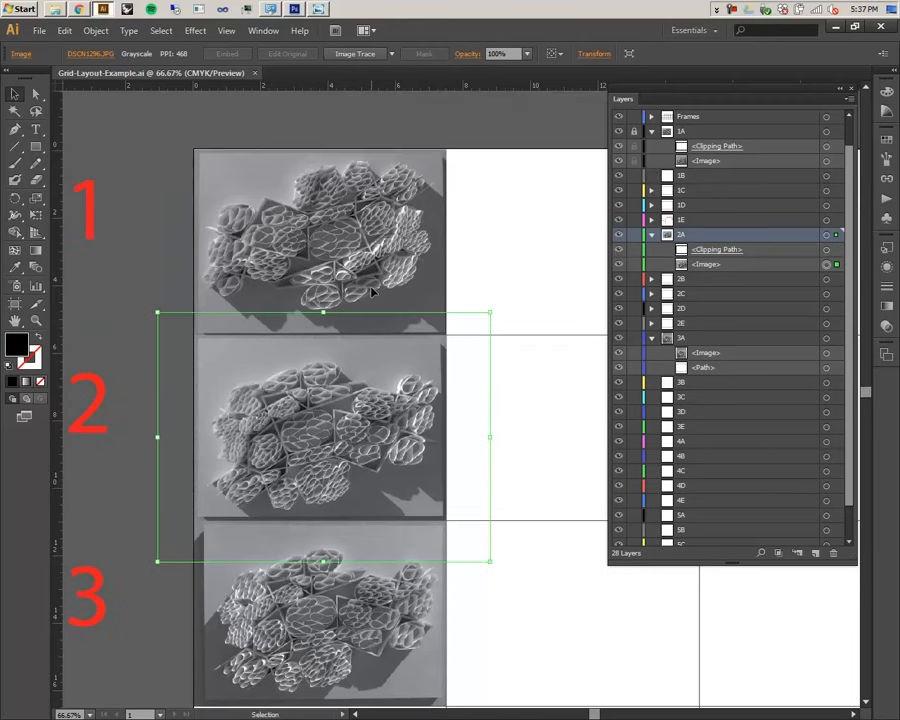
click(296, 149)
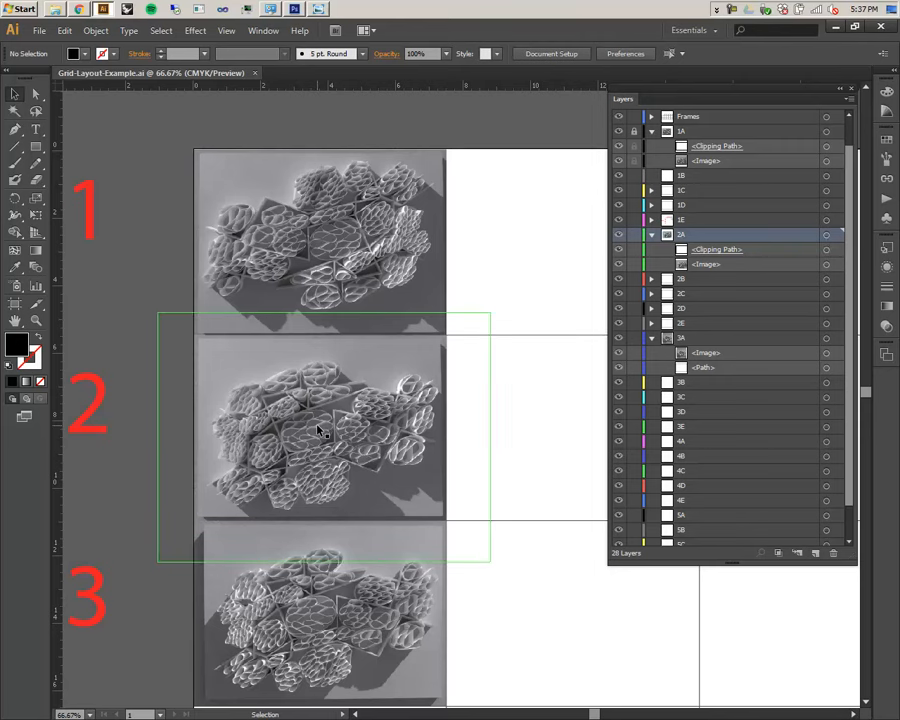
- Relink the photo in cell 3A to DSCN1303 in the 8 AM folder under 2012B Photo Shoot (Part One)\Output\Better Photos - Black and White
scroll(318, 430, down, 1)
drag(320, 424, 235, 345)
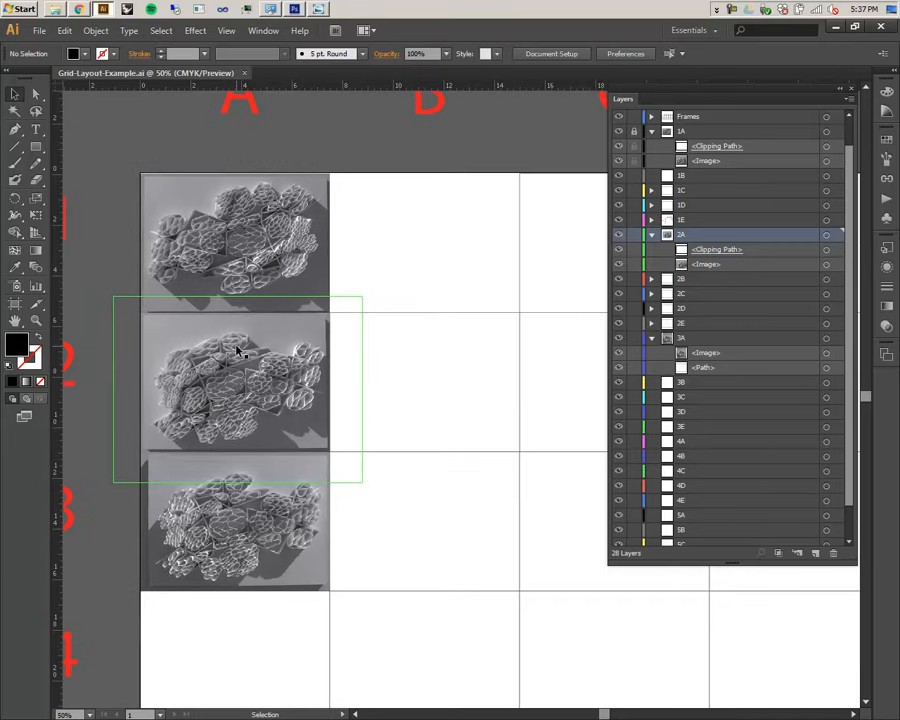
click(283, 569)
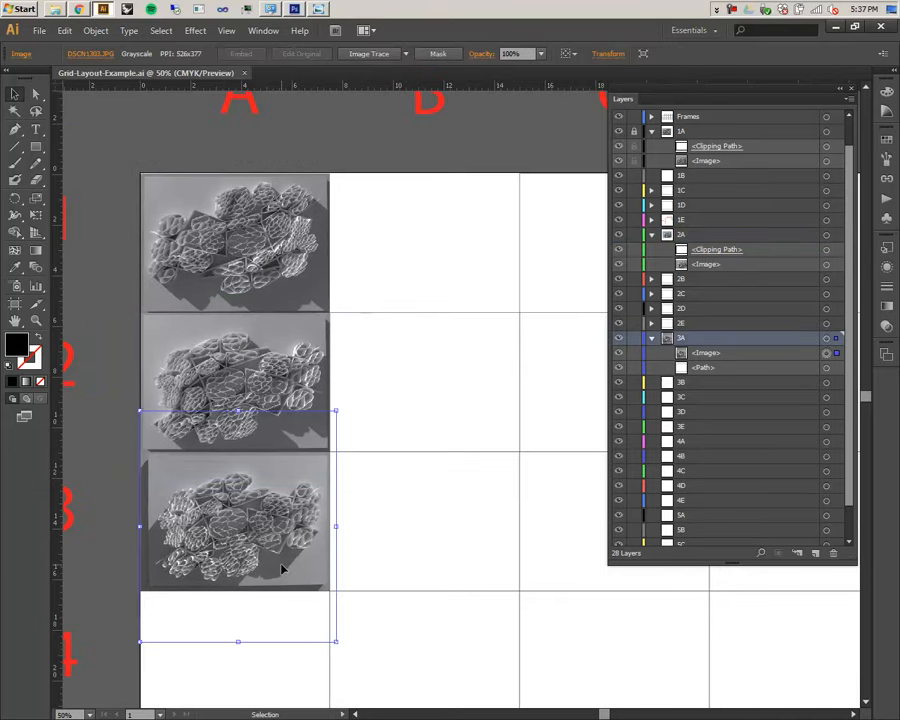
click(20, 53)
click(89, 53)
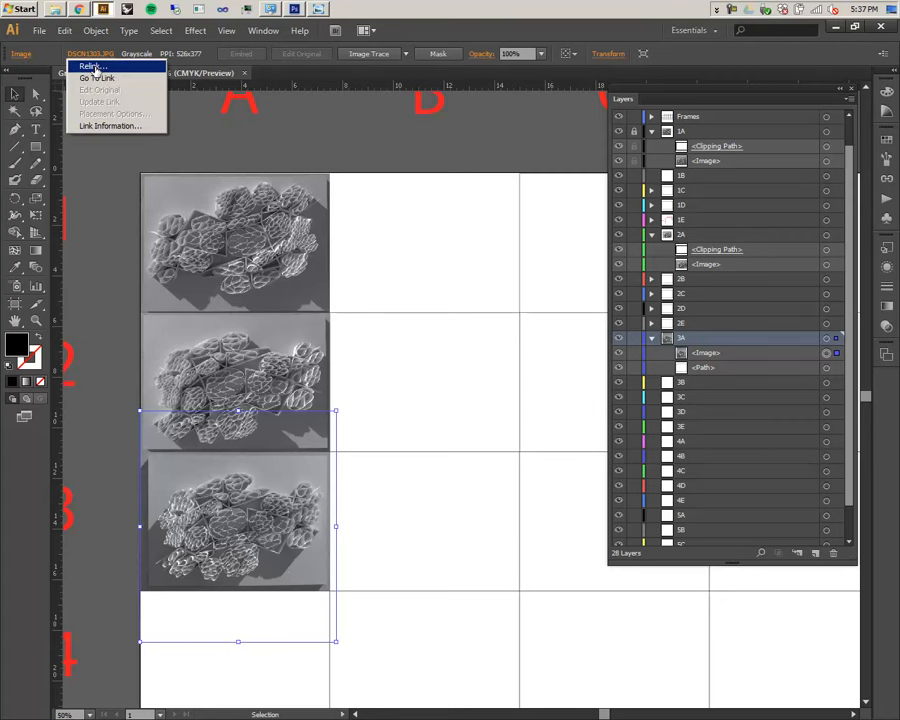
click(95, 67)
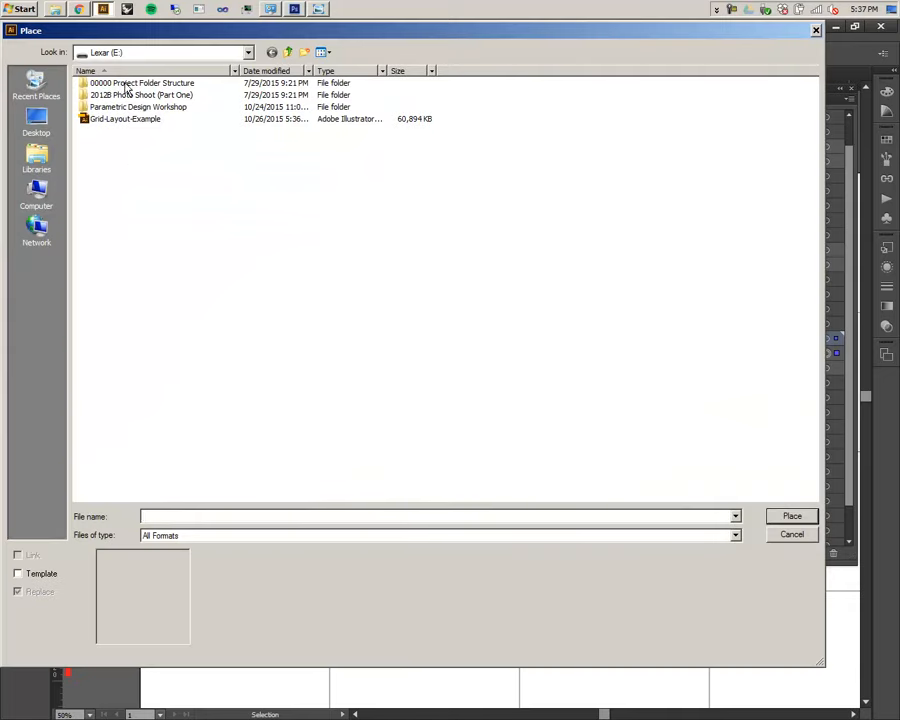
click(126, 108)
click(115, 94)
click(115, 94)
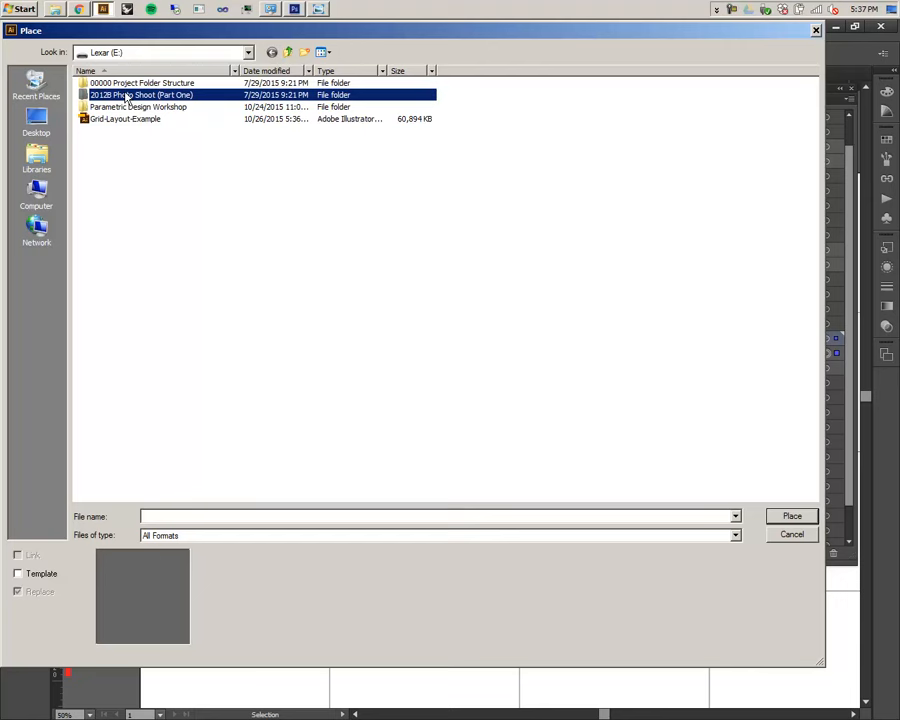
double_click(220, 96)
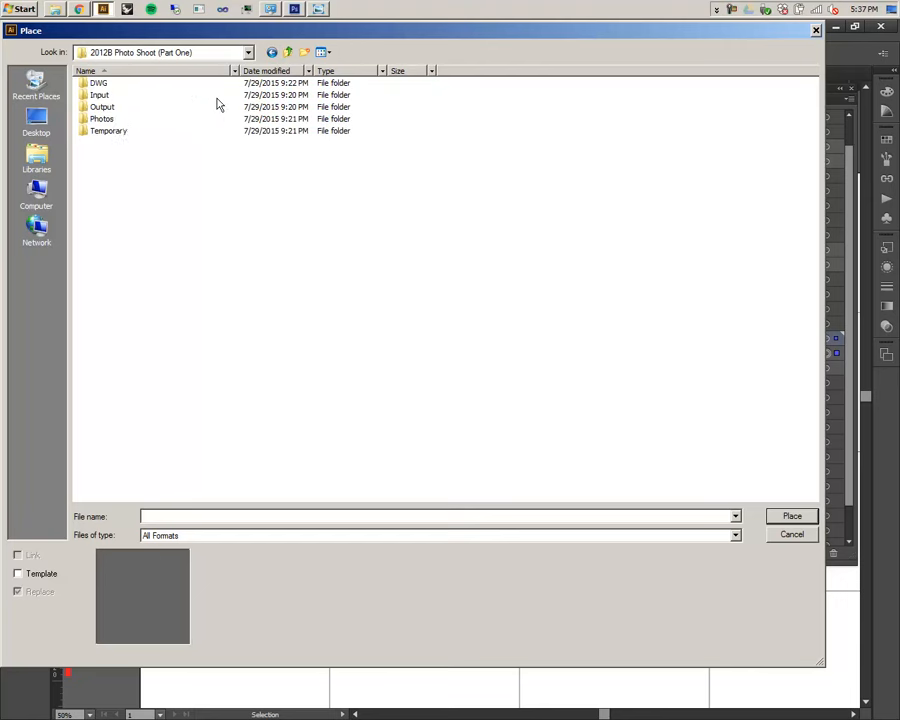
double_click(112, 108)
double_click(120, 143)
double_click(100, 95)
double_click(104, 104)
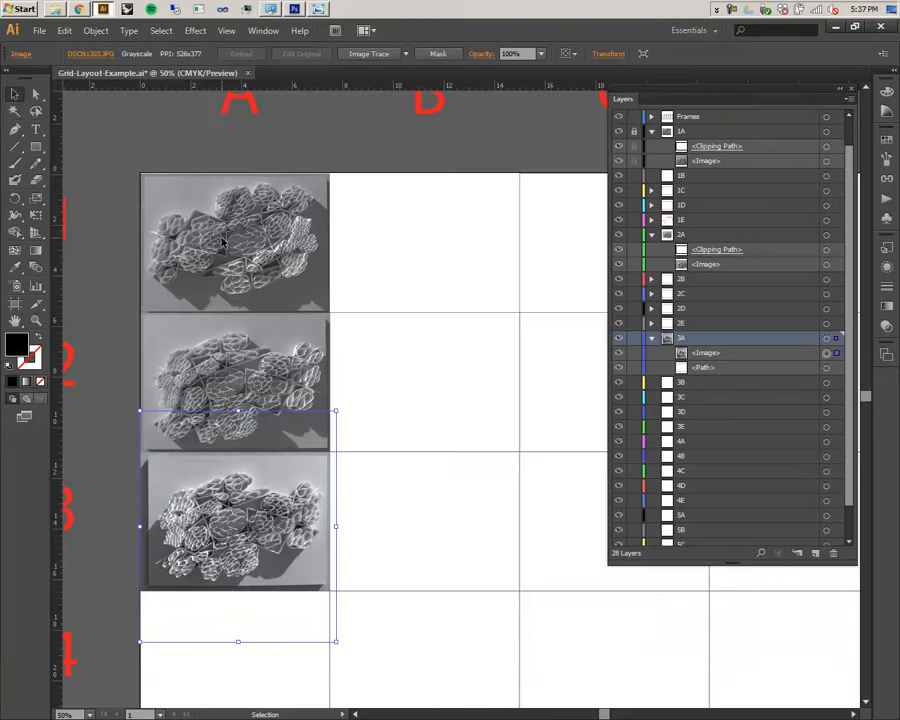
- Relink the photo in cell 2A to the corrected DSCN1296 in the 8 AM folder, and deselect it
scroll(254, 382, down, 2)
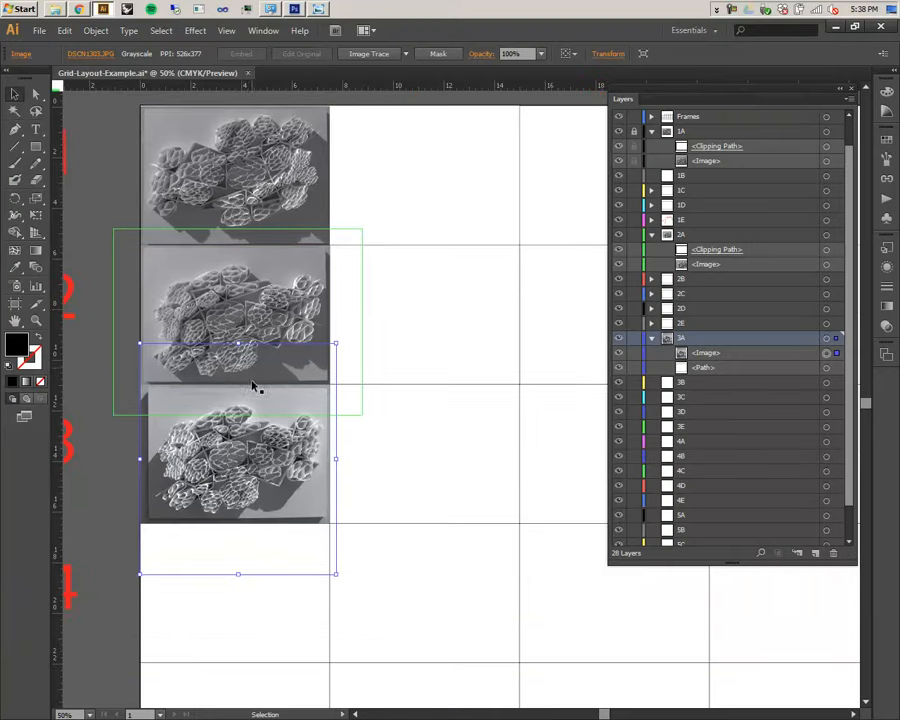
click(235, 318)
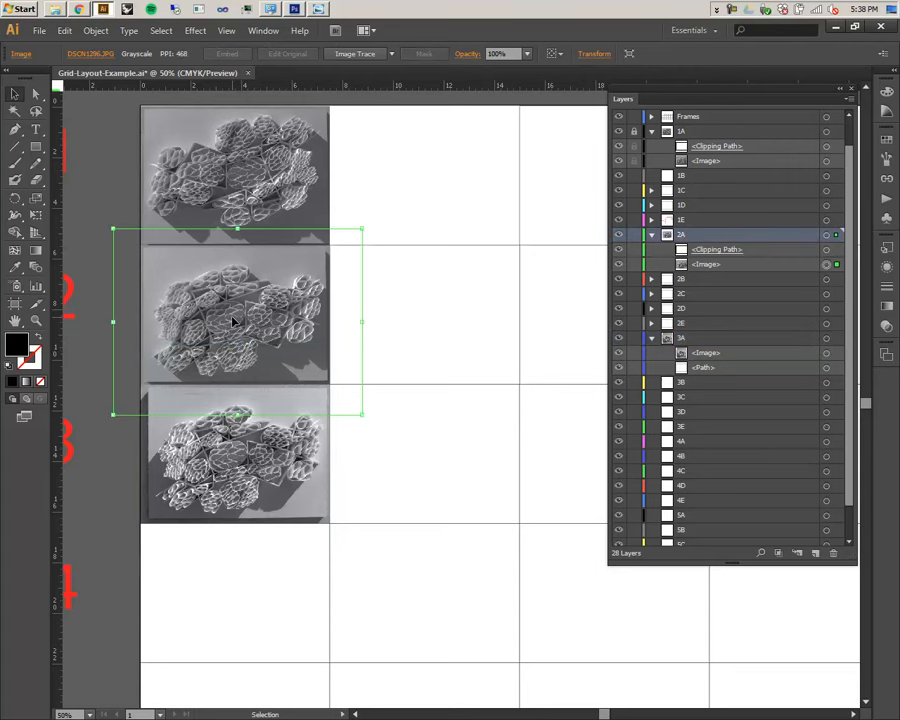
right_click(234, 322)
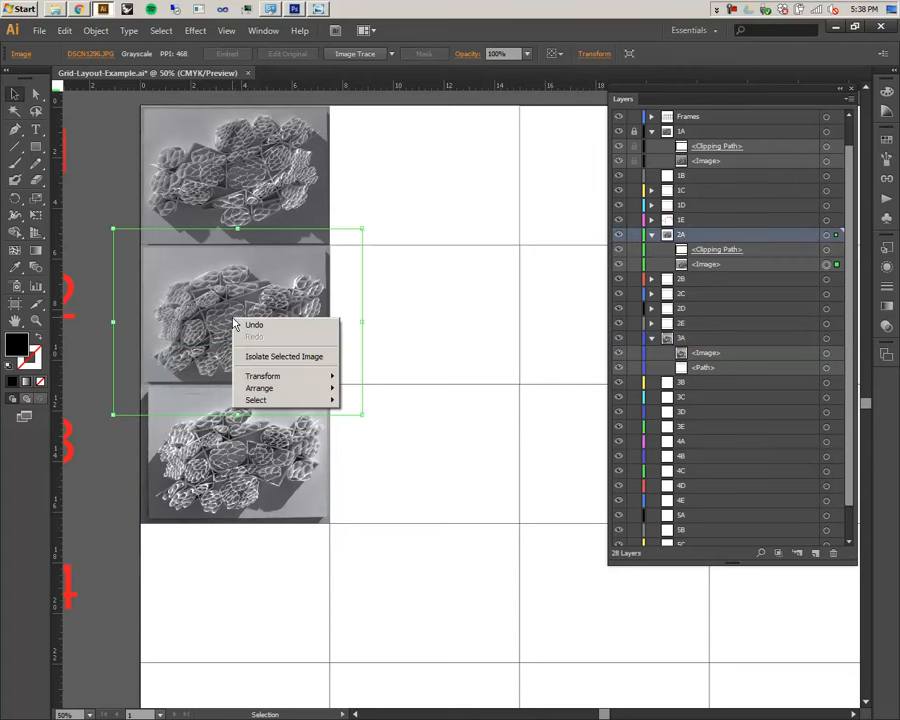
click(40, 60)
click(22, 53)
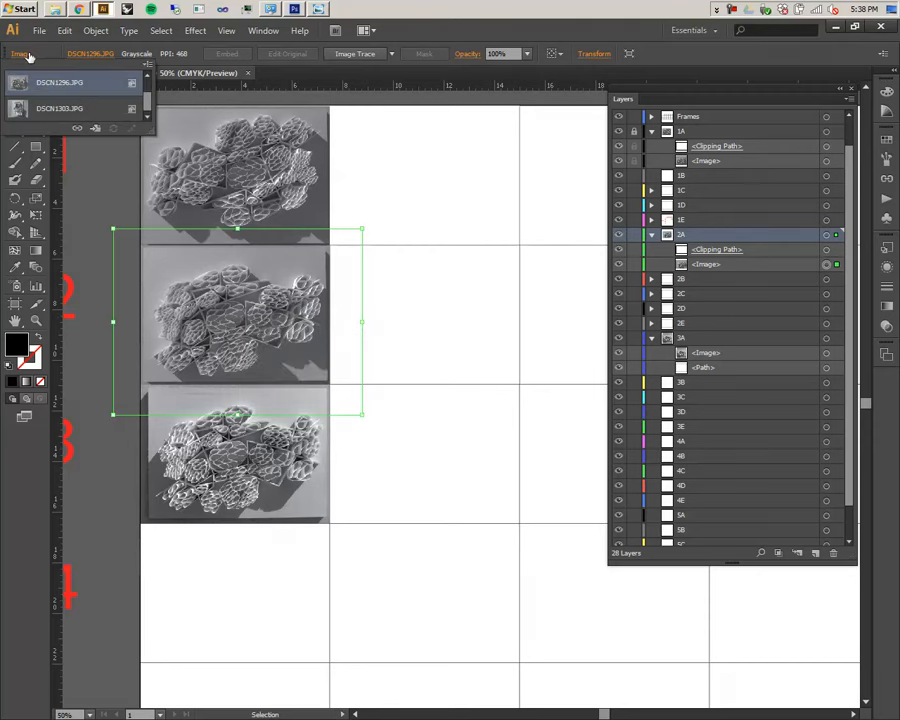
click(98, 57)
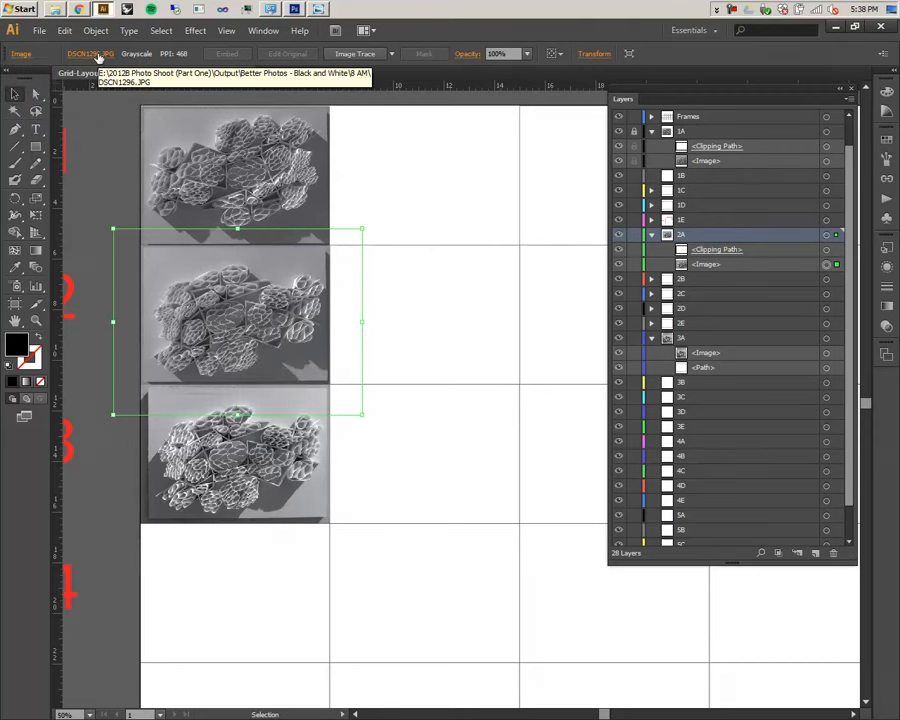
click(98, 55)
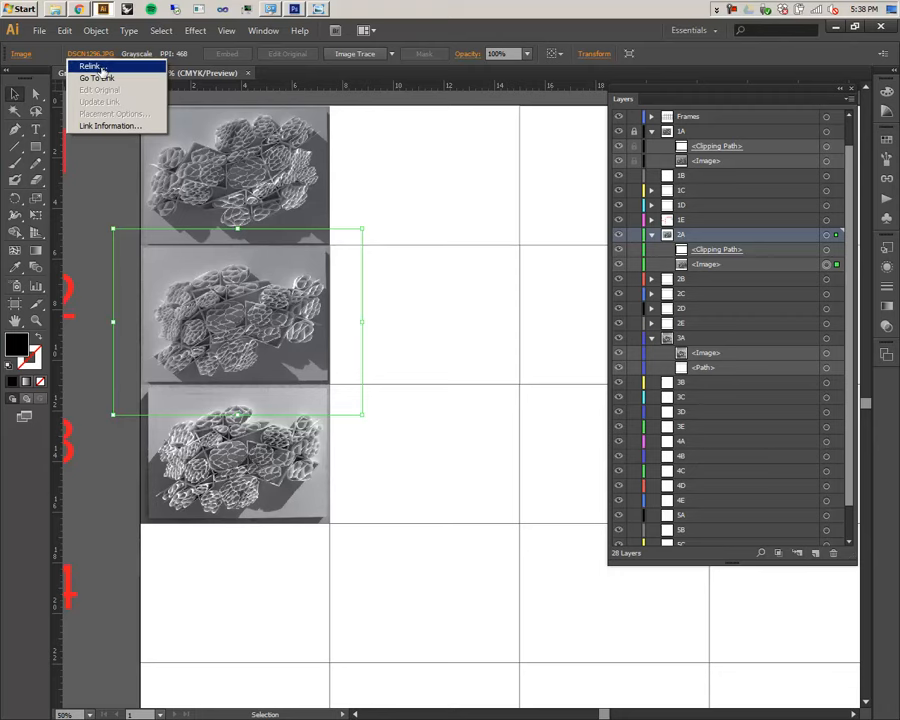
click(100, 67)
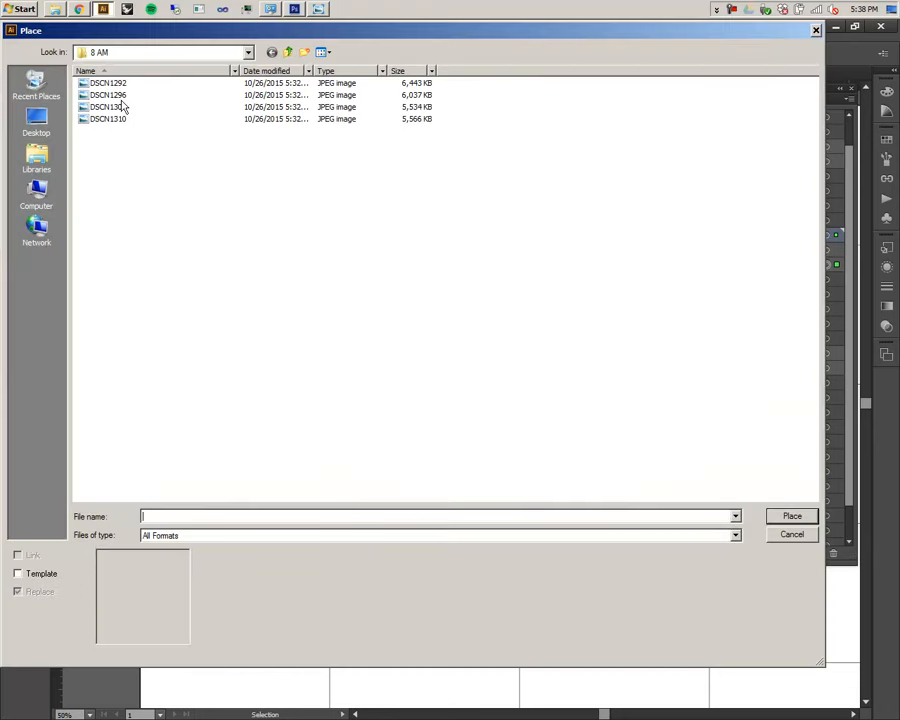
click(115, 95)
double_click(121, 99)
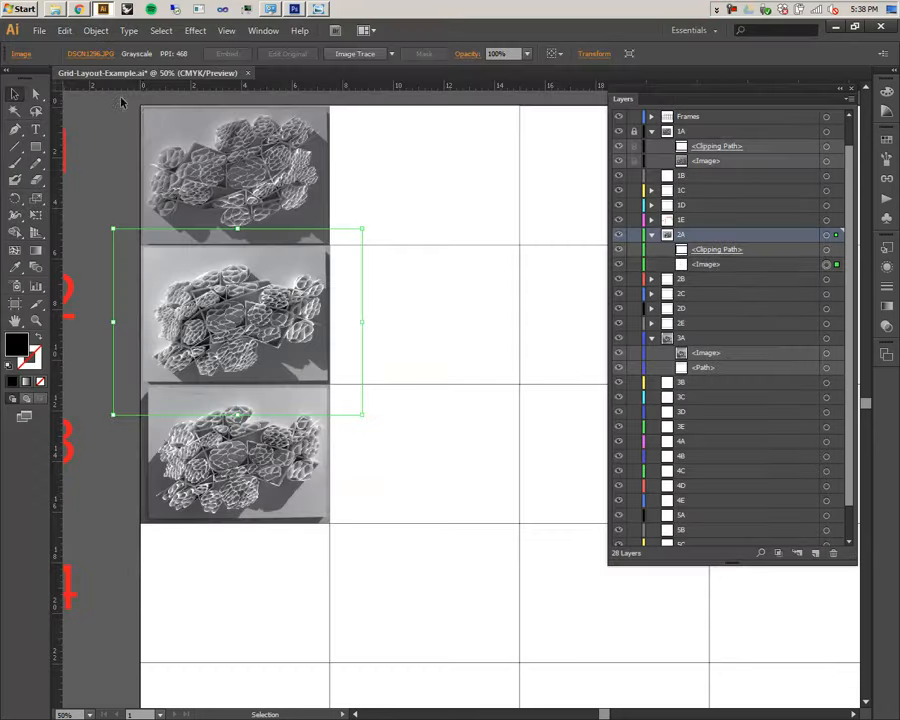
click(194, 133)
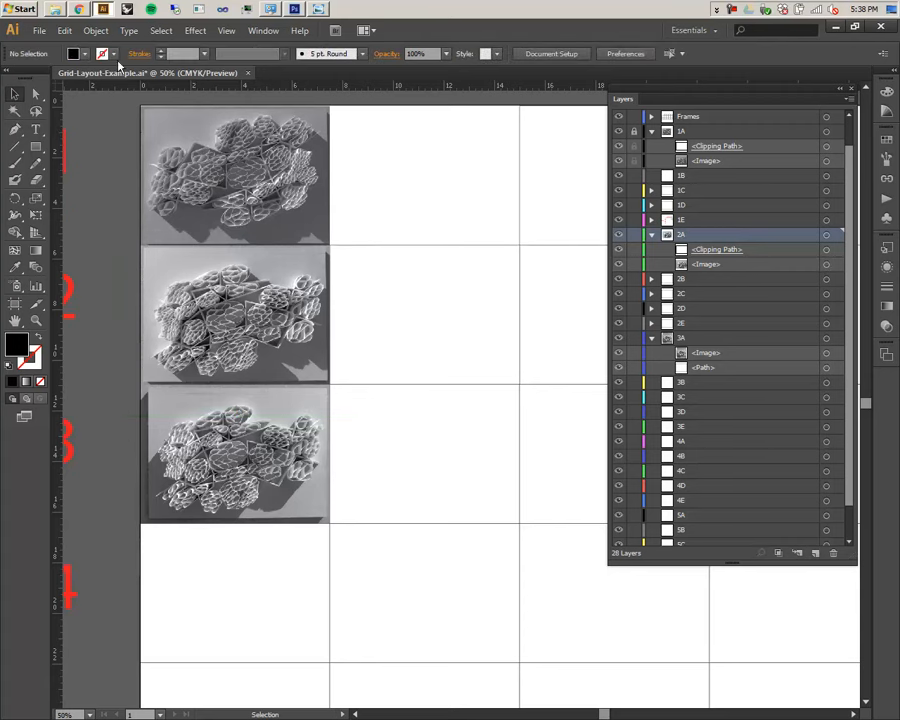
- Unlock layer 1A, relink its photo to the corrected DSCN1292 in the 8 AM folder, and deselect it
click(42, 32)
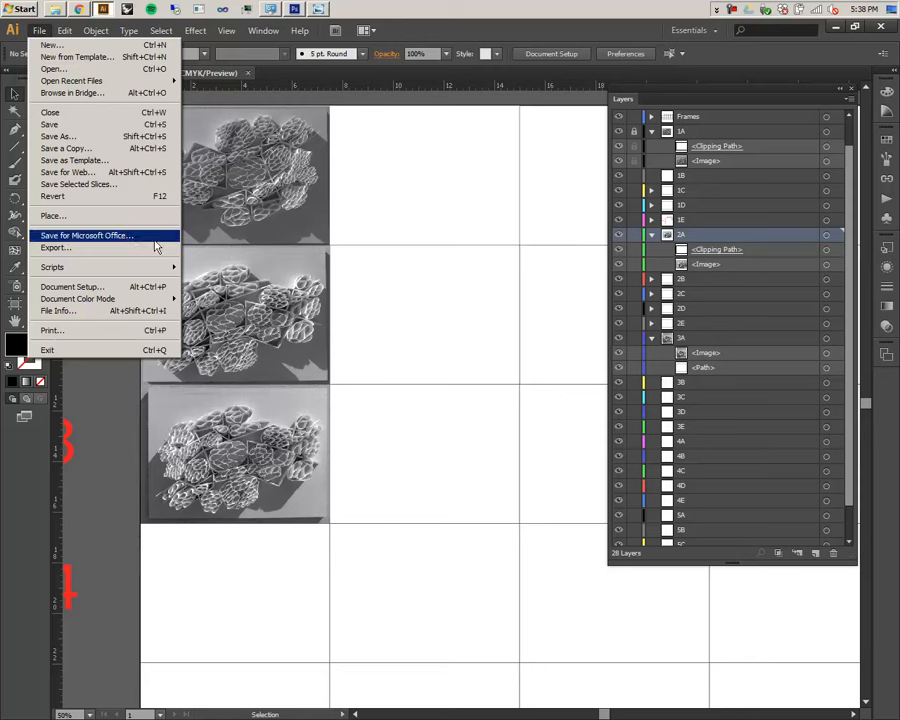
click(233, 192)
click(633, 131)
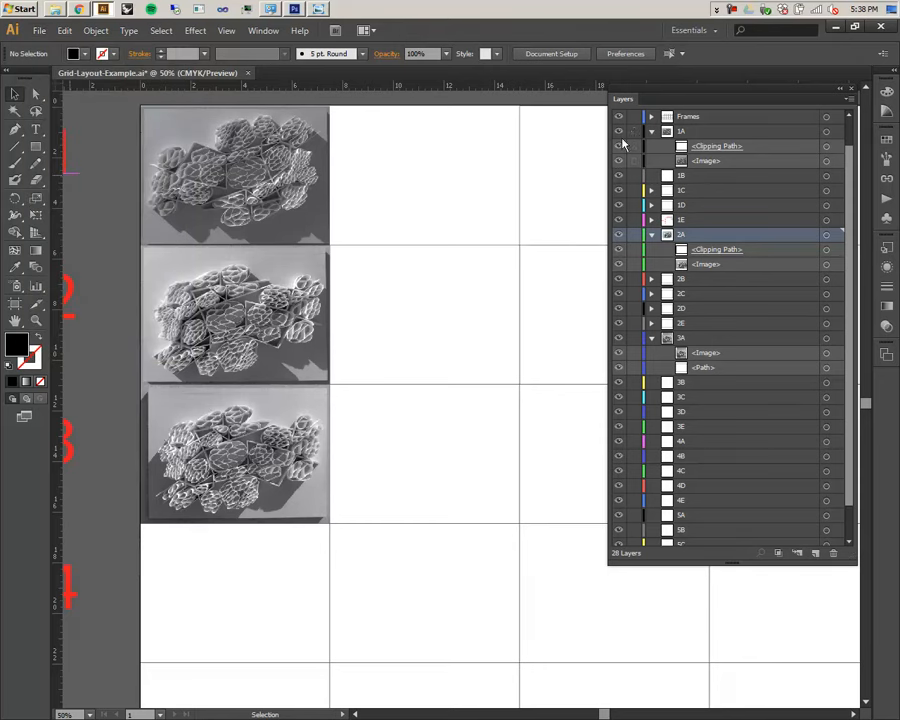
click(205, 134)
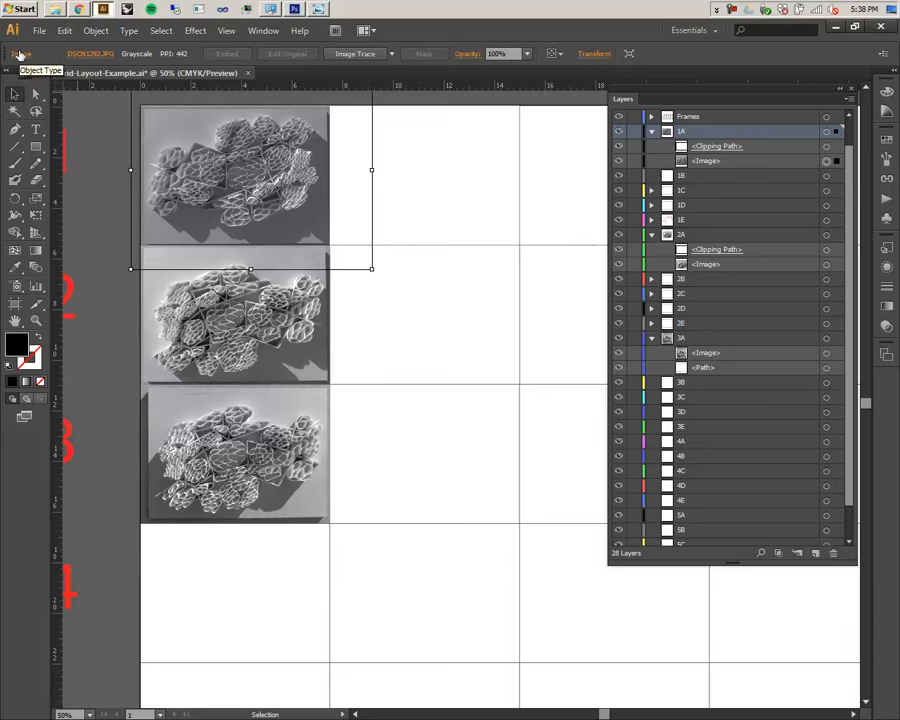
click(19, 53)
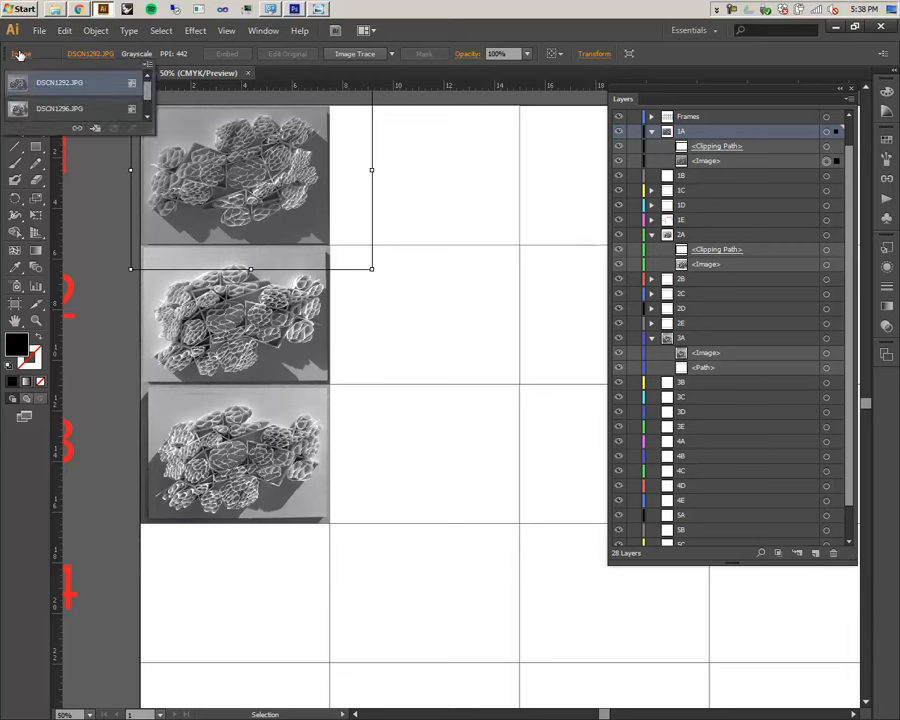
click(76, 55)
click(111, 236)
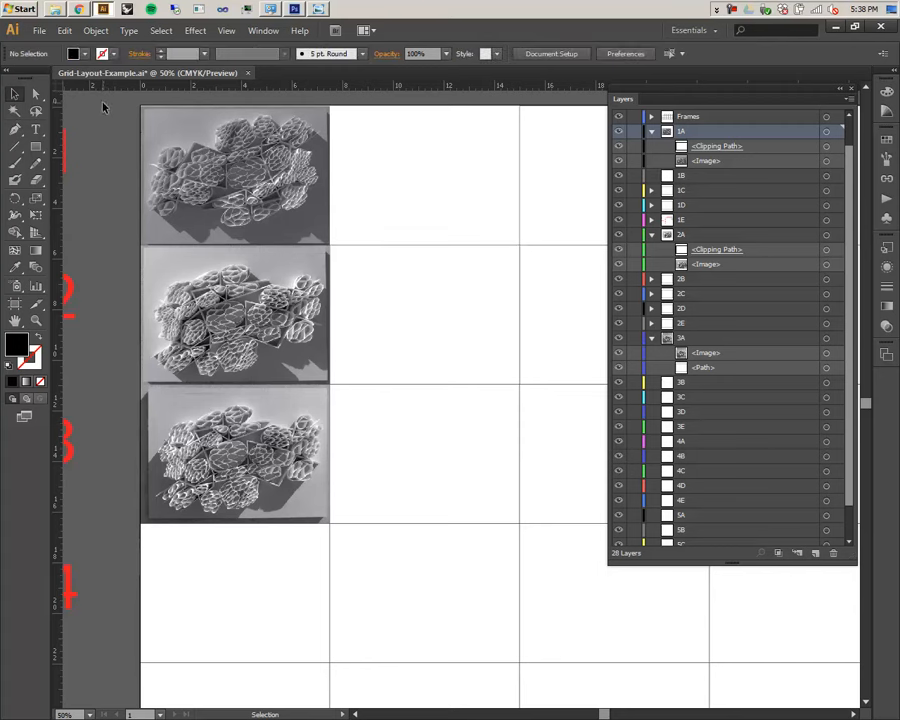
click(200, 150)
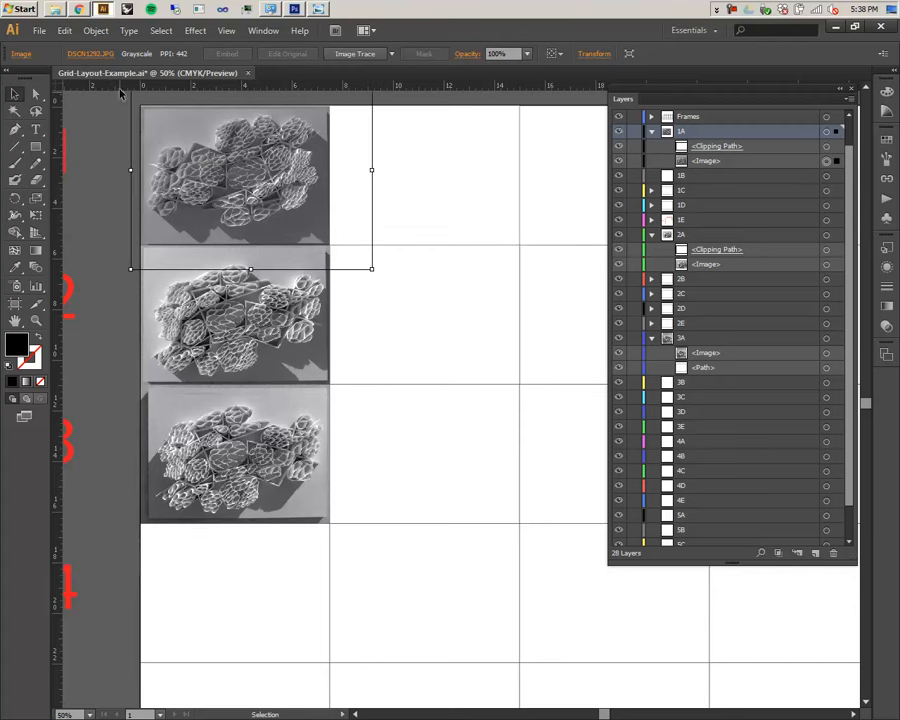
click(99, 56)
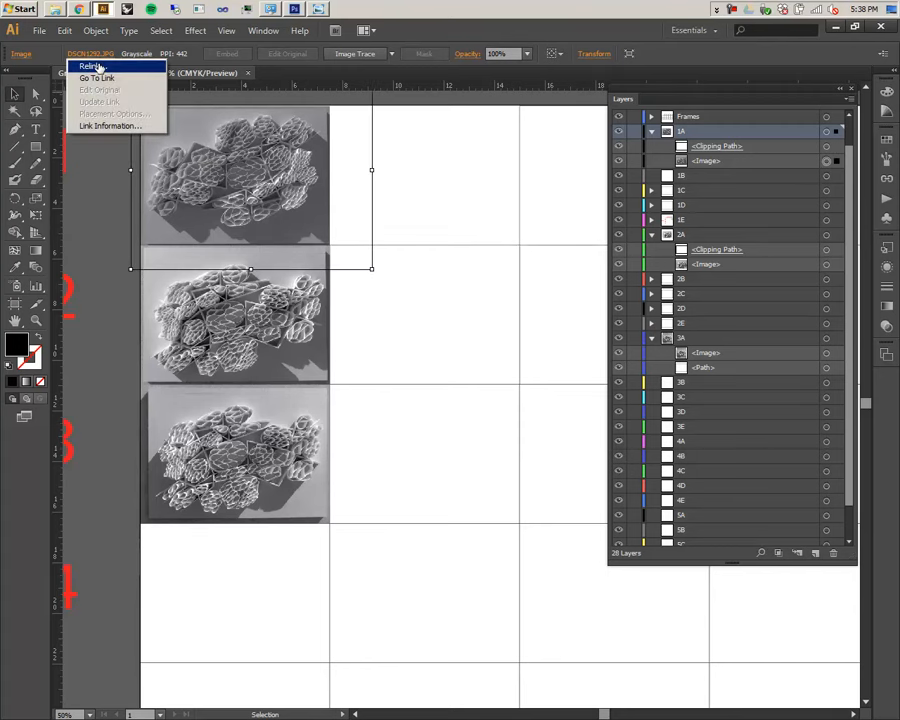
click(99, 68)
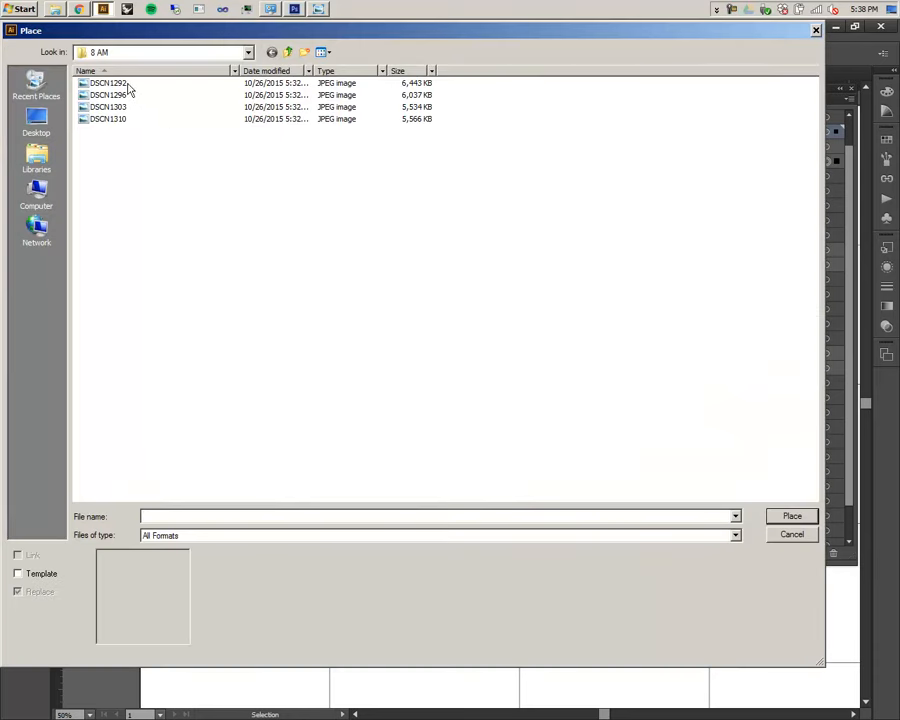
double_click(129, 84)
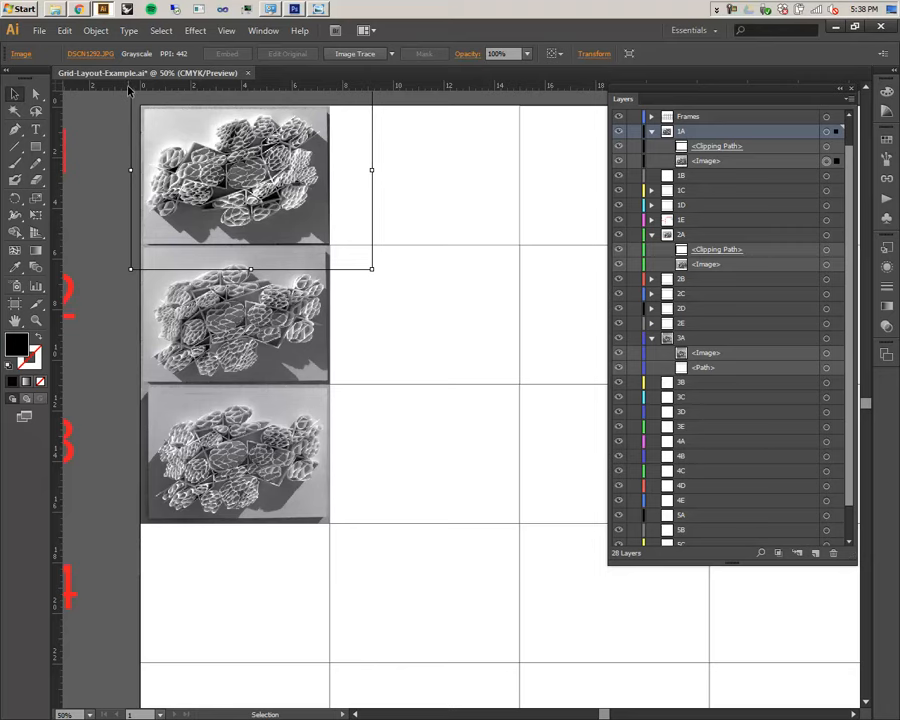
click(80, 177)
- Review the relinked photos in cells 1A to 3A against the rest of the grid
drag(407, 272, 388, 275)
drag(342, 355, 440, 304)
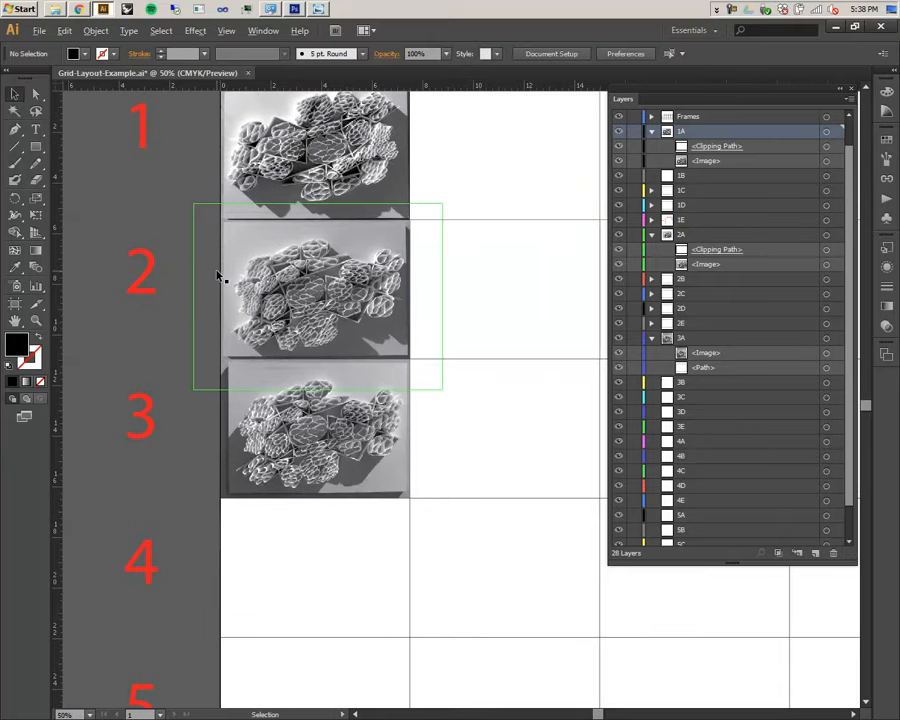
scroll(218, 285, down, 2)
drag(414, 344, 347, 389)
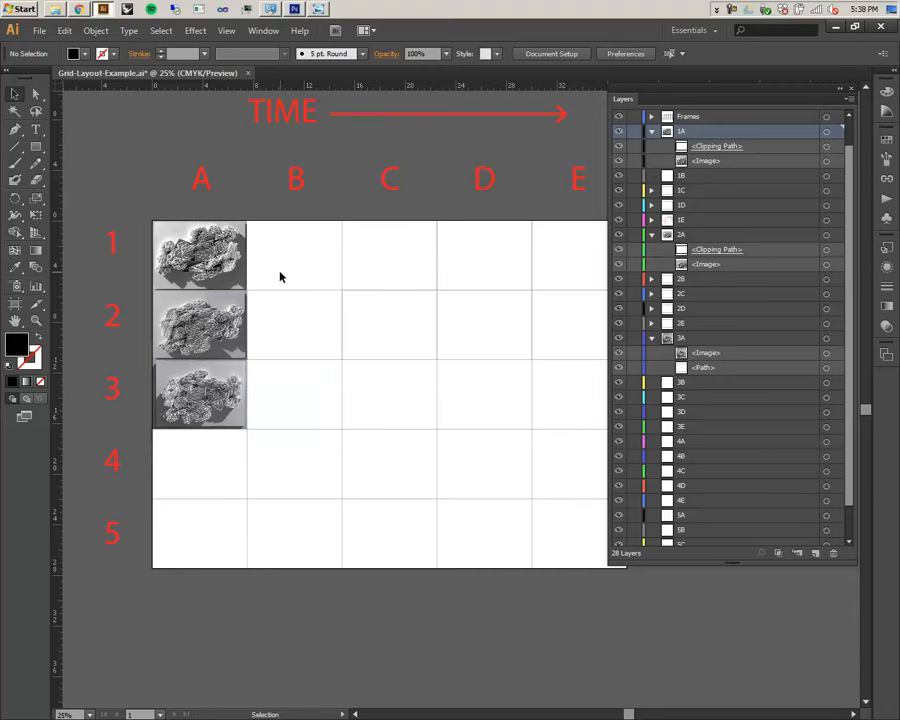
drag(410, 330, 450, 312)
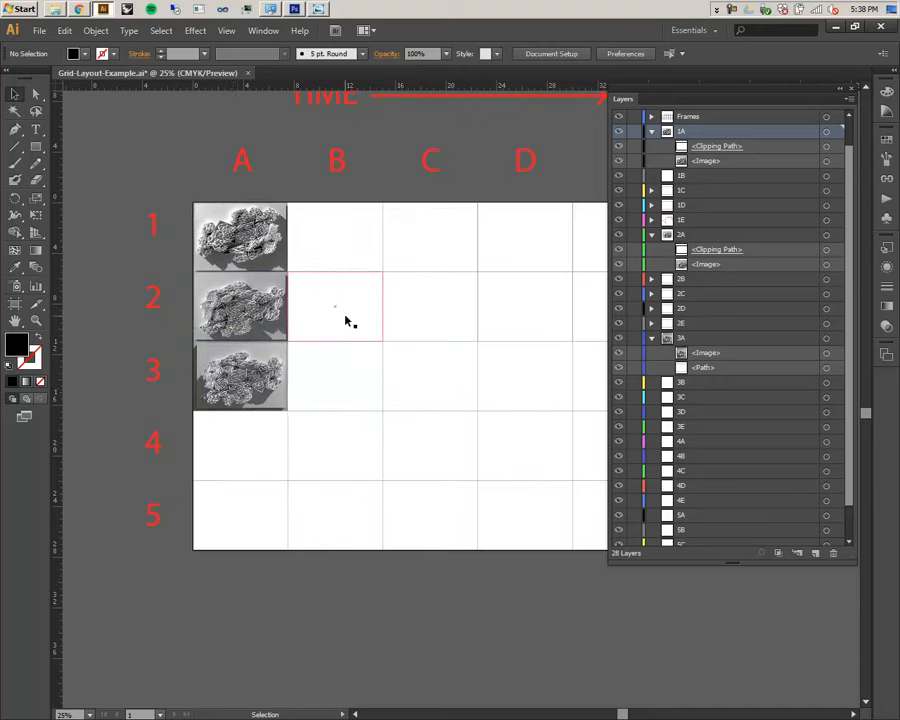
- Inspect the empty frame in cell 4A against the contents of layer 3A, and view the grid as a whole
click(253, 437)
scroll(255, 438, up, 2)
drag(281, 390, 284, 460)
drag(240, 428, 321, 378)
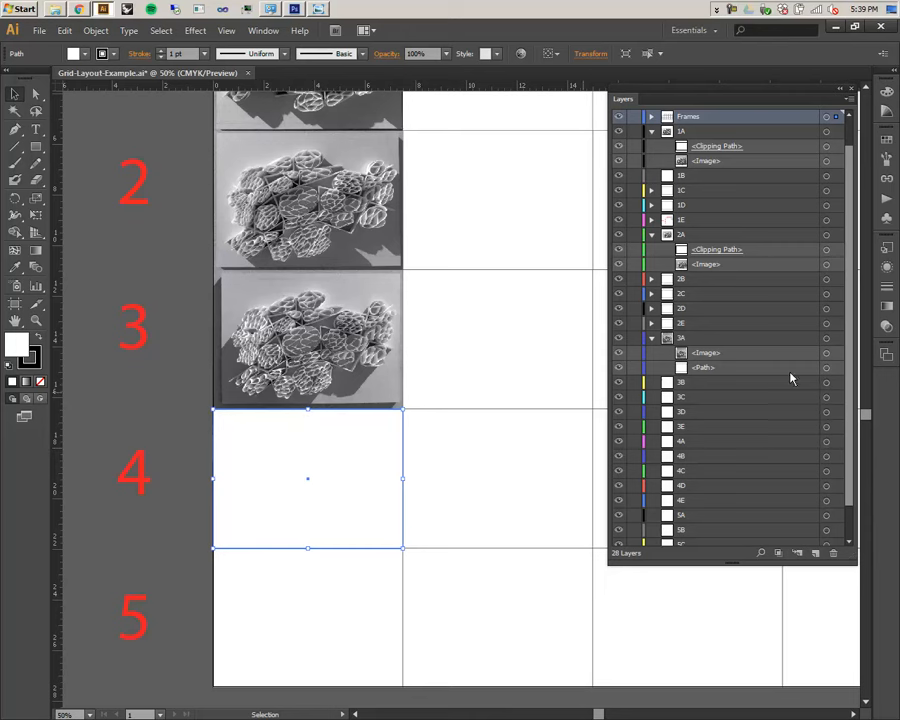
click(717, 360)
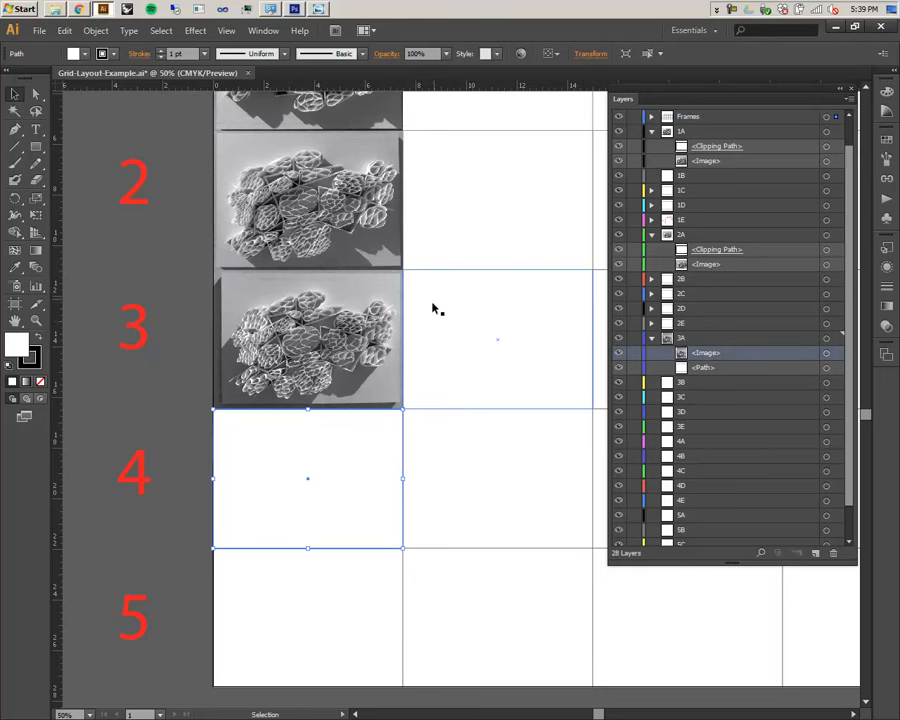
key(ctrl+minus)
key(ctrl+minus)
key(space)
drag(432, 318, 408, 372)
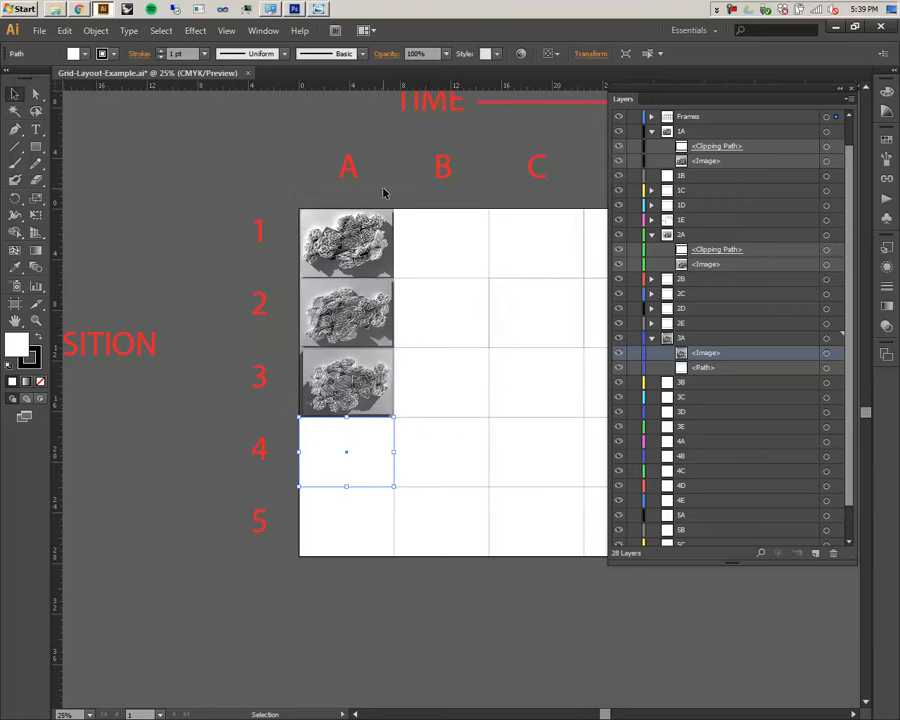
- Check the stroke of the empty frame in cell 5A, and give the clipping path in layer 2A a 1 pt stroke
click(364, 556)
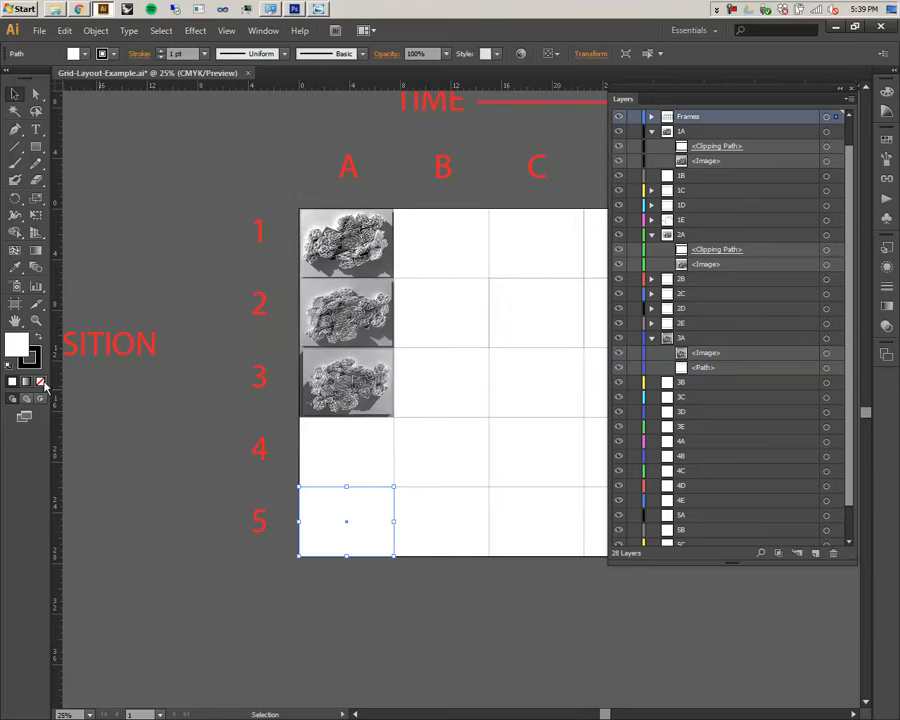
click(36, 363)
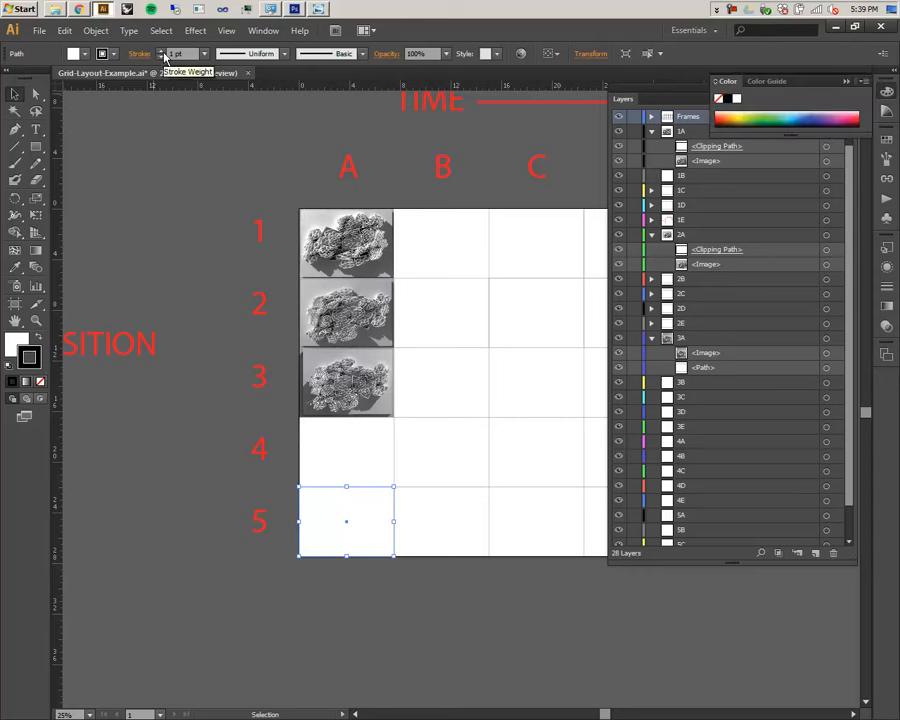
click(288, 305)
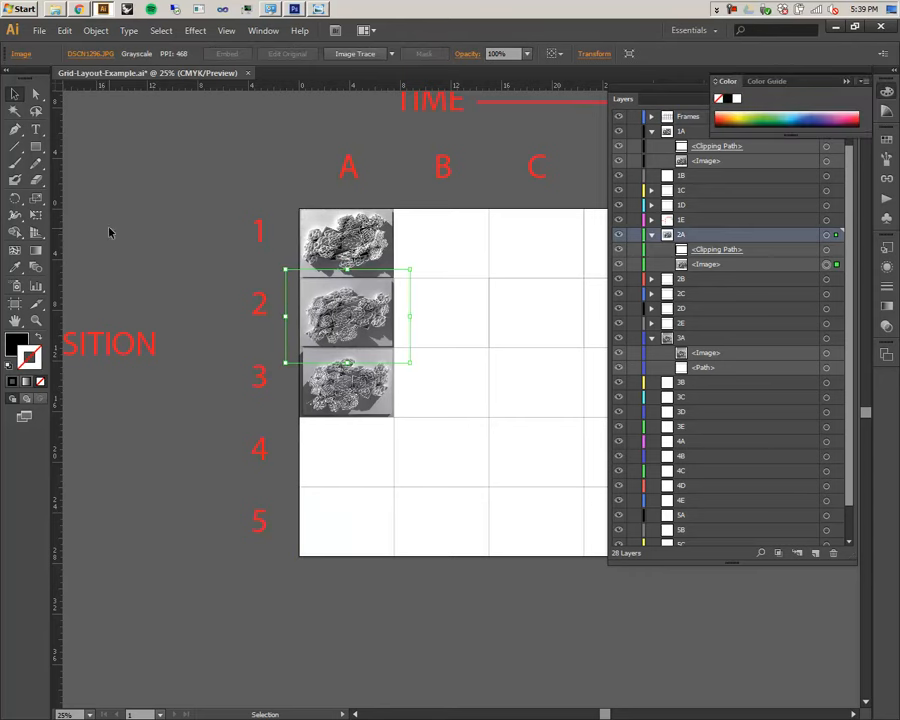
click(826, 249)
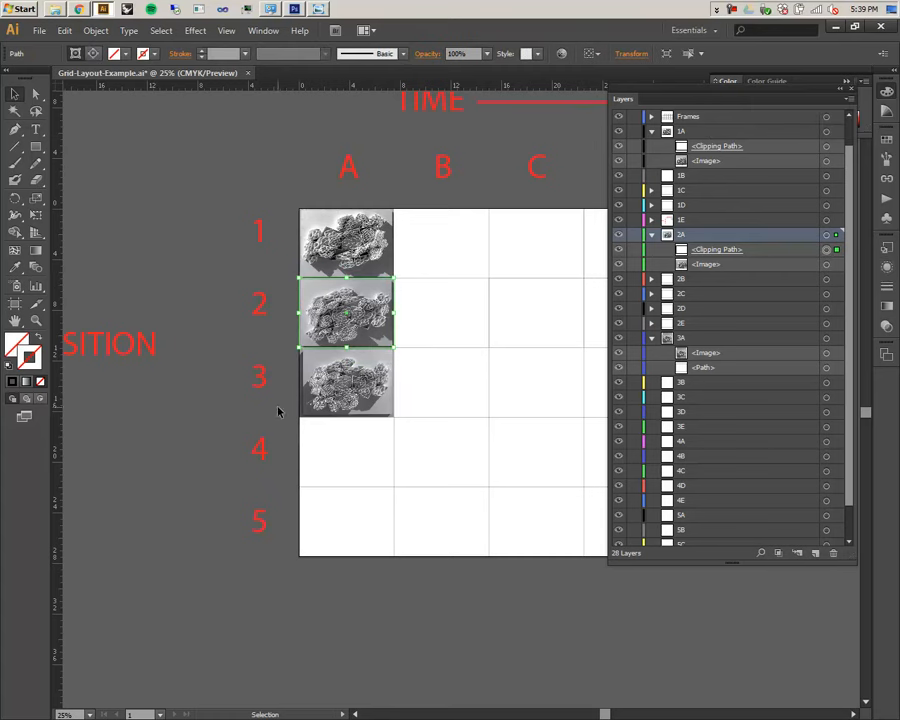
click(203, 54)
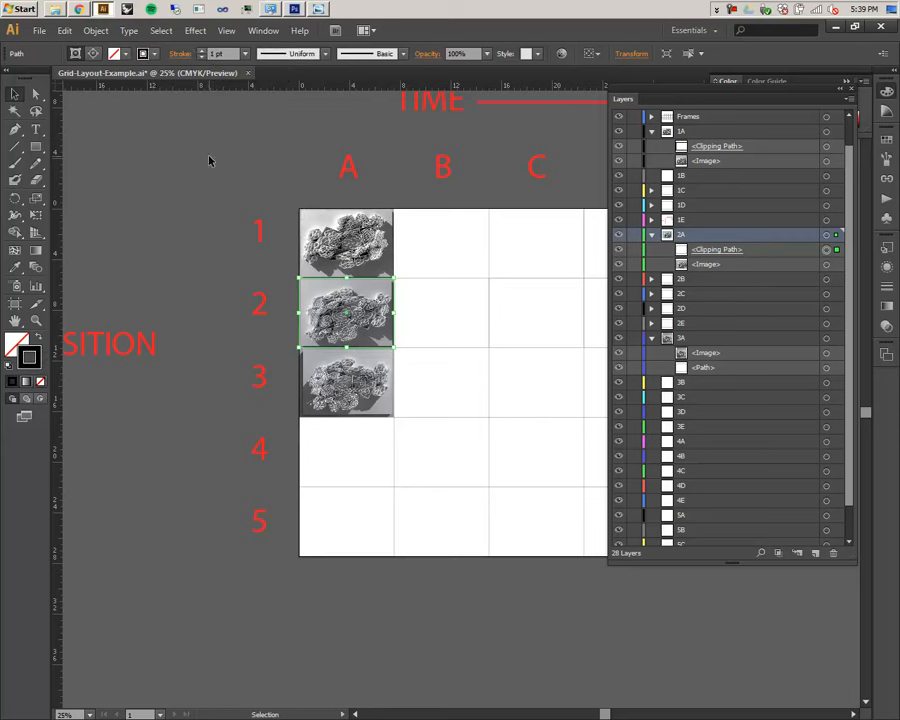
- Inspect the border between cells 1A and 2A up close, and give the clipping path in layer 1A a 1 pt stroke
click(277, 277)
scroll(277, 277, left, 2)
drag(363, 192, 438, 295)
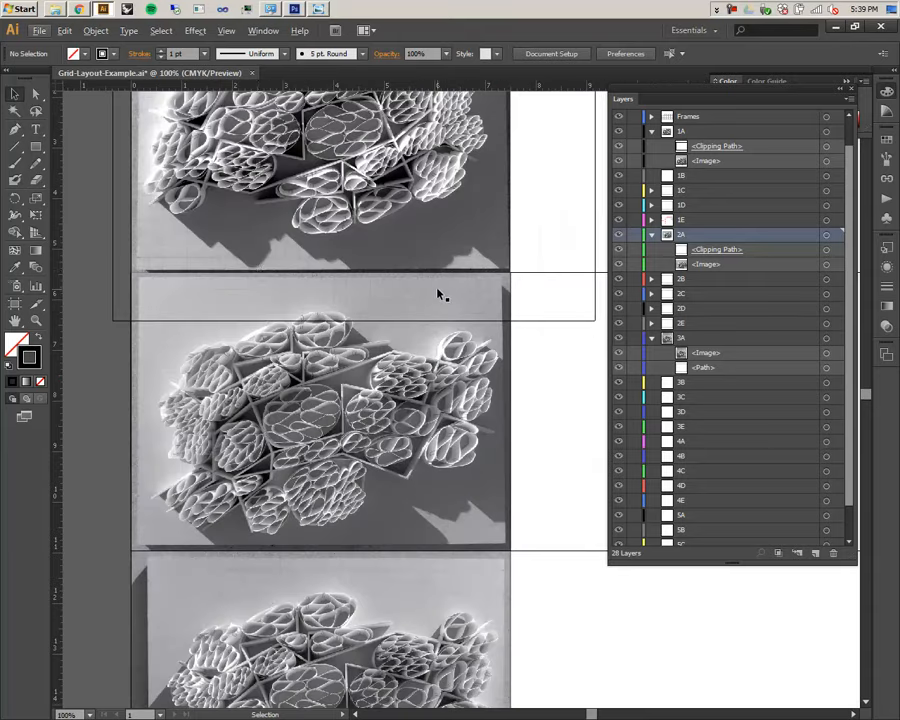
click(142, 279)
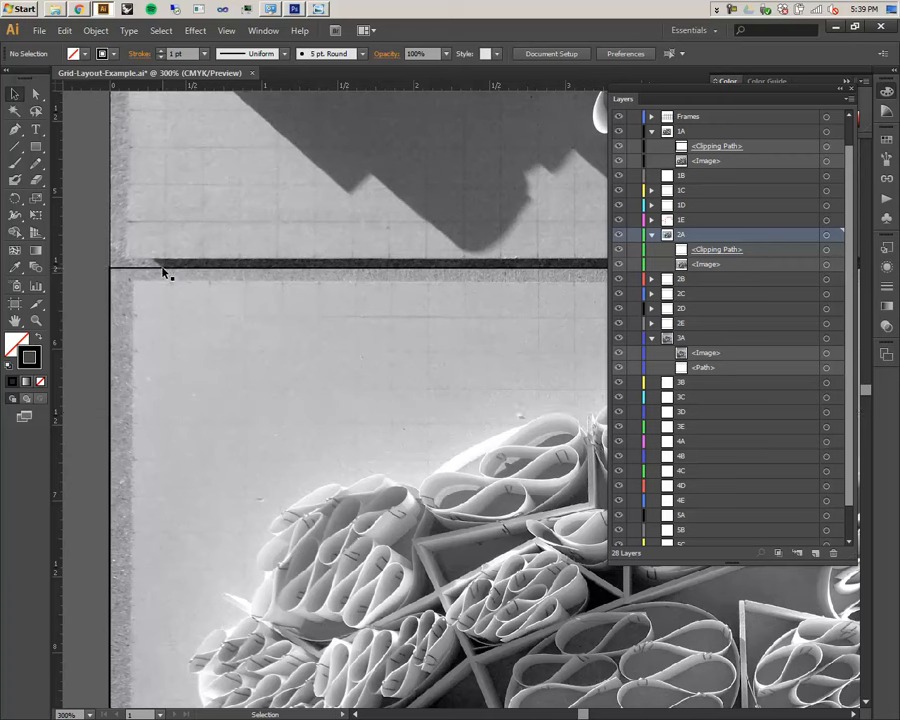
click(181, 221)
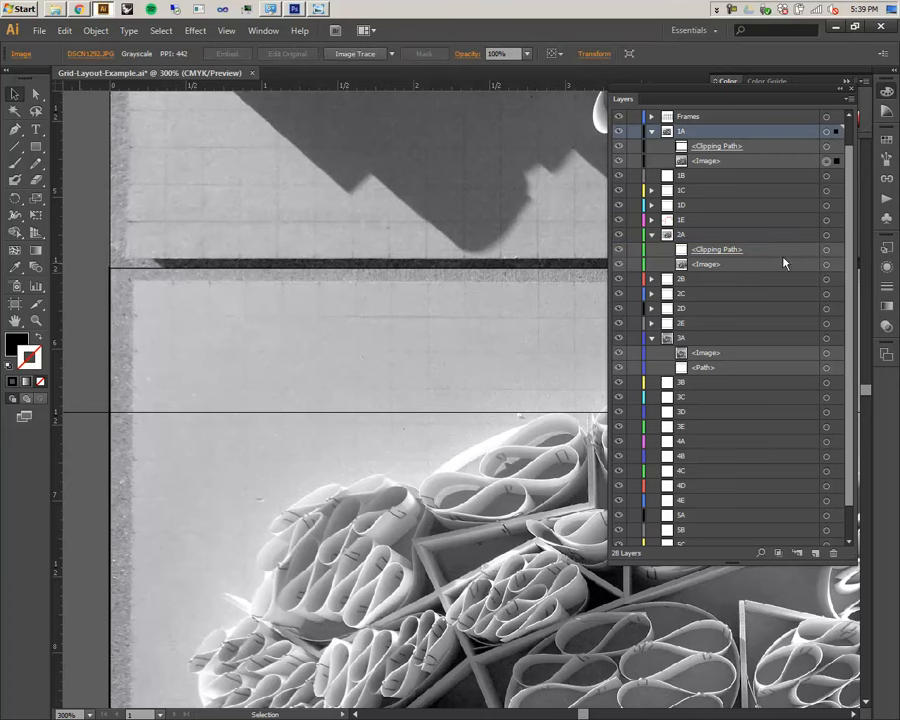
click(827, 250)
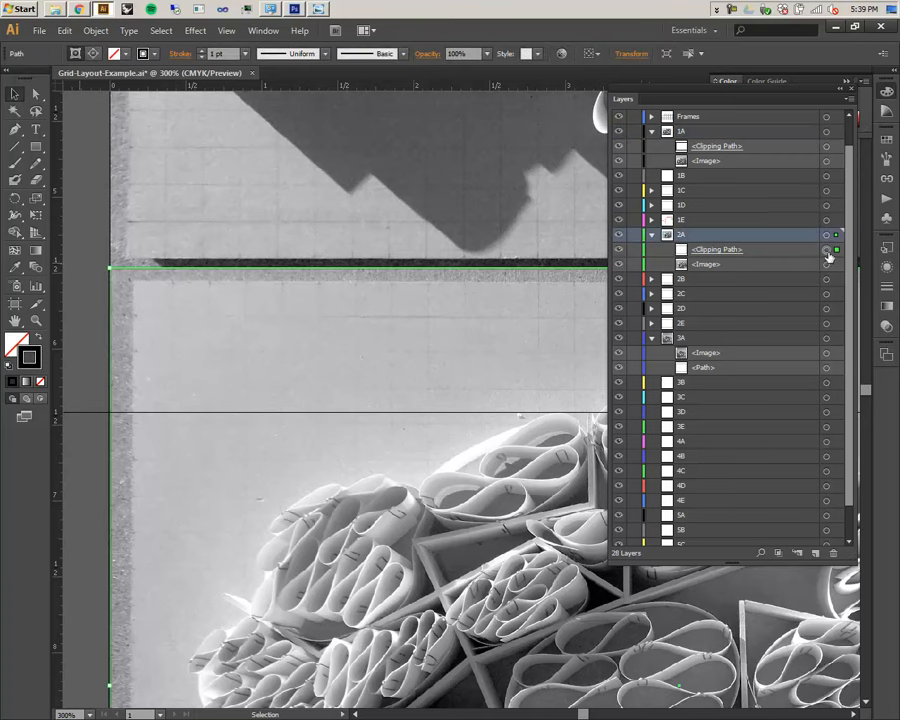
scroll(829, 259, up, 1)
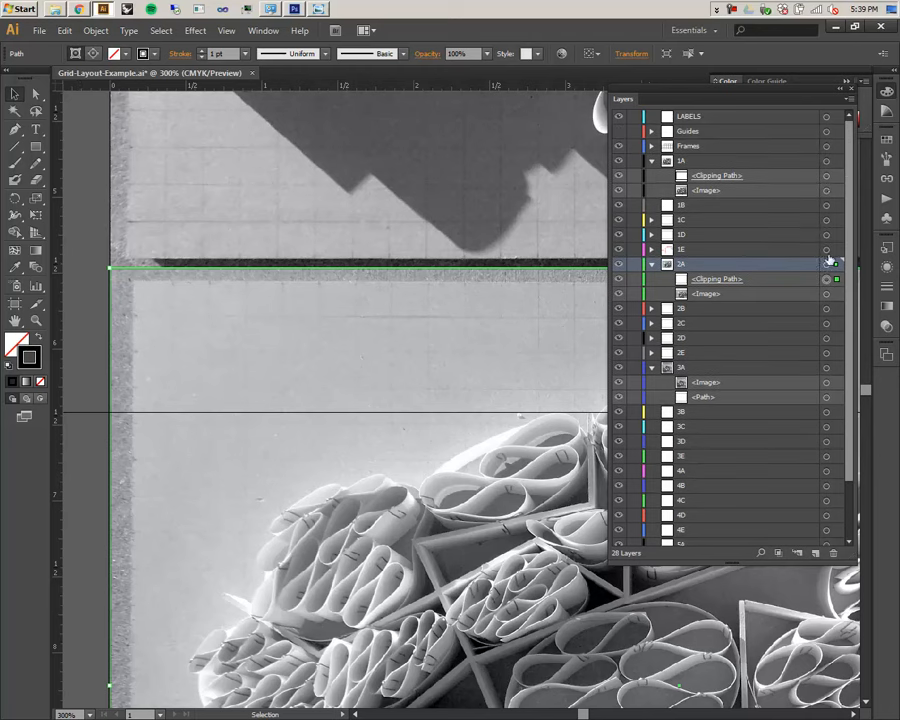
click(826, 176)
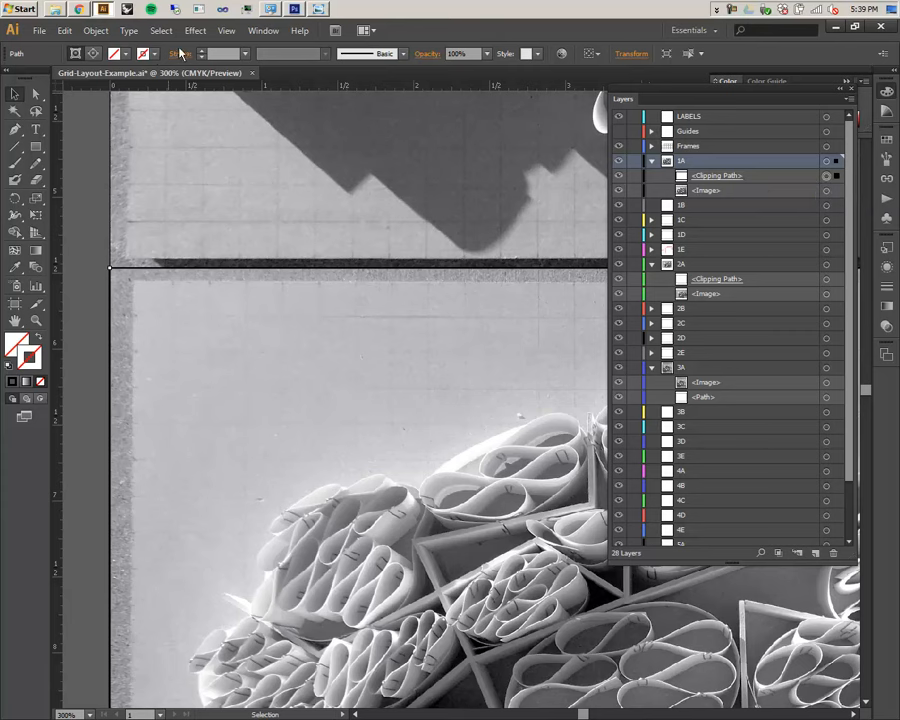
click(204, 54)
- Compare the contents of layer 3A with the clipped layers, and move its frame path above its image
scroll(211, 200, down, 10)
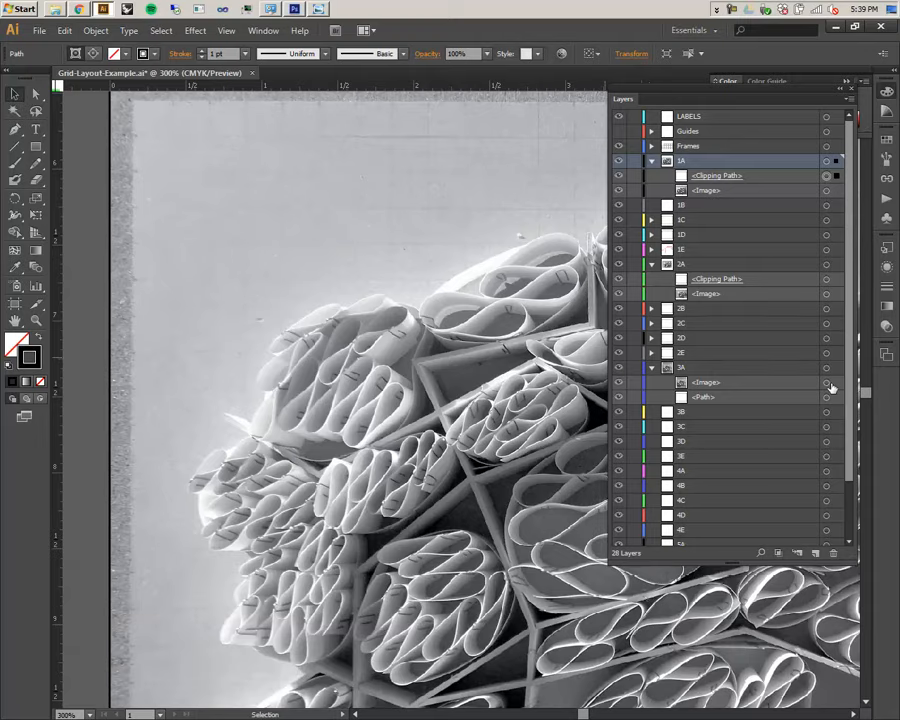
click(826, 398)
scroll(744, 420, down, 2)
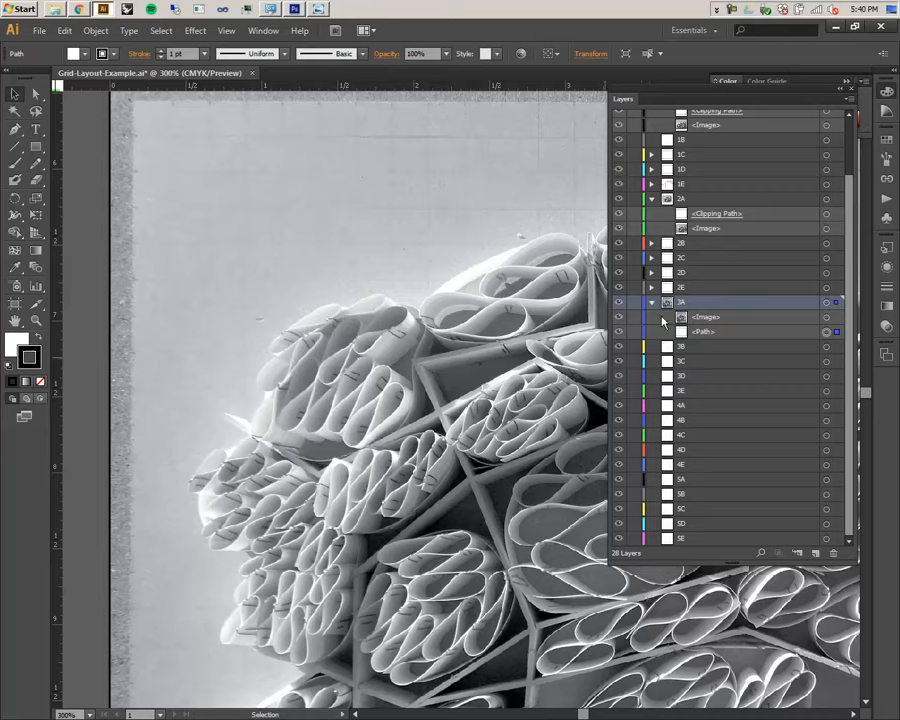
scroll(485, 331, down, 4)
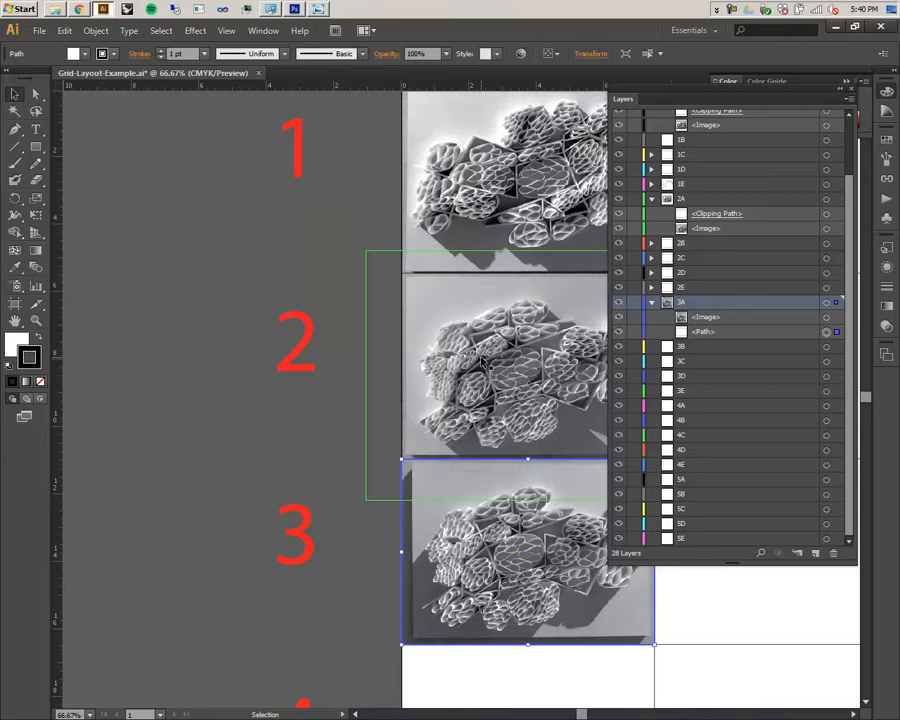
scroll(483, 353, down, 2)
drag(418, 408, 279, 406)
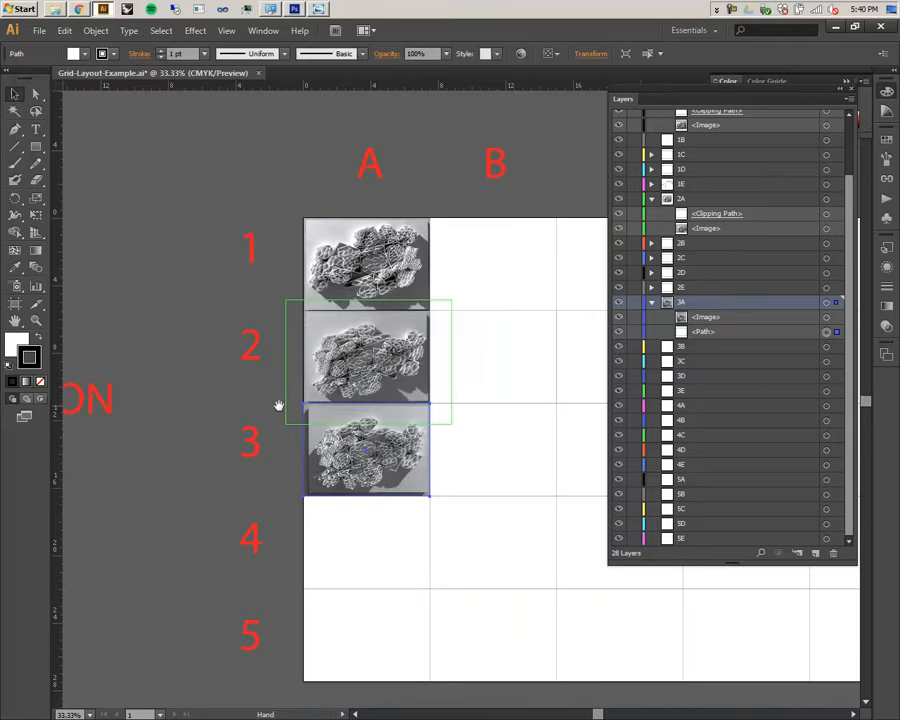
click(781, 319)
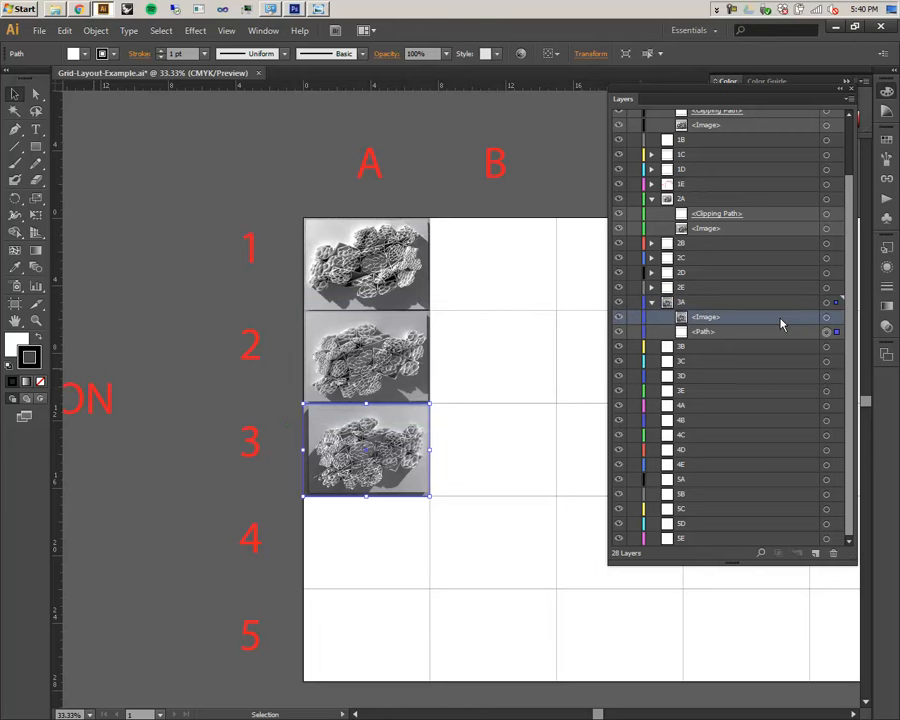
click(783, 336)
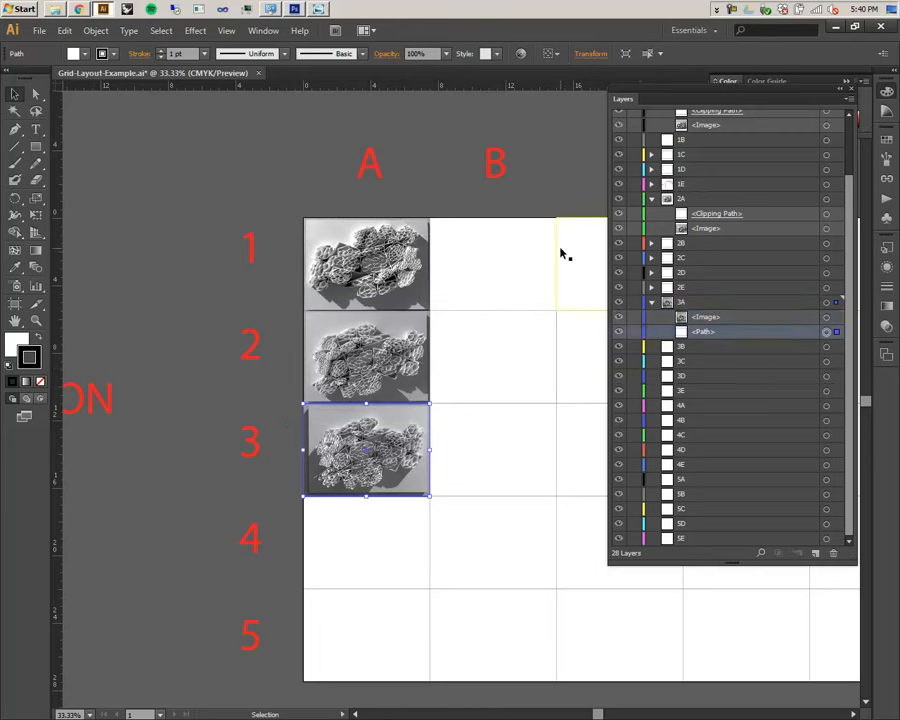
click(764, 305)
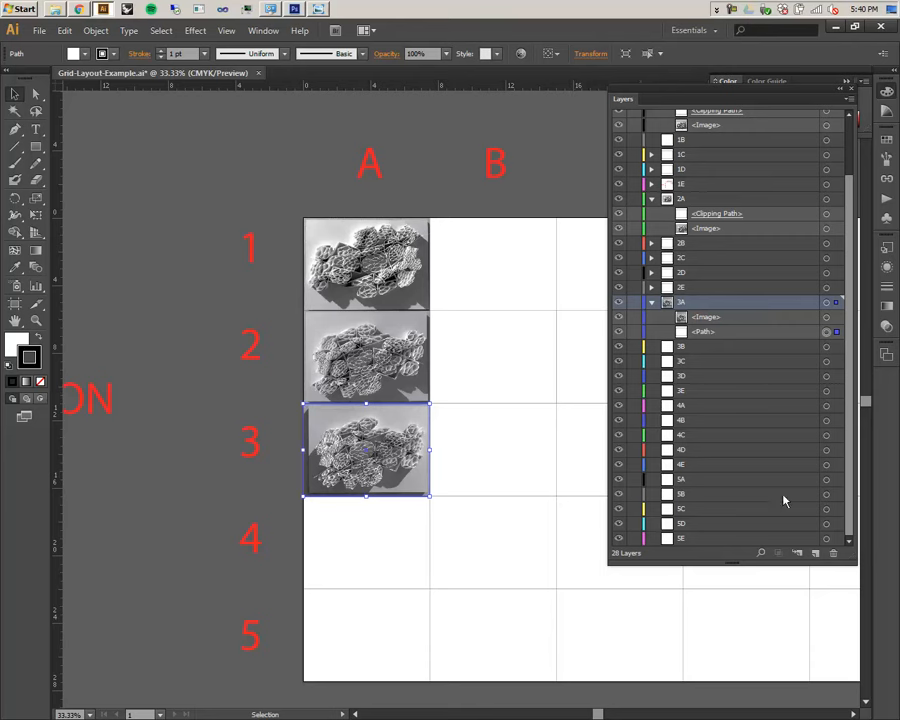
mouse_move(757, 336)
mouse_down()
mouse_move(751, 315)
mouse_move(765, 316)
mouse_up()
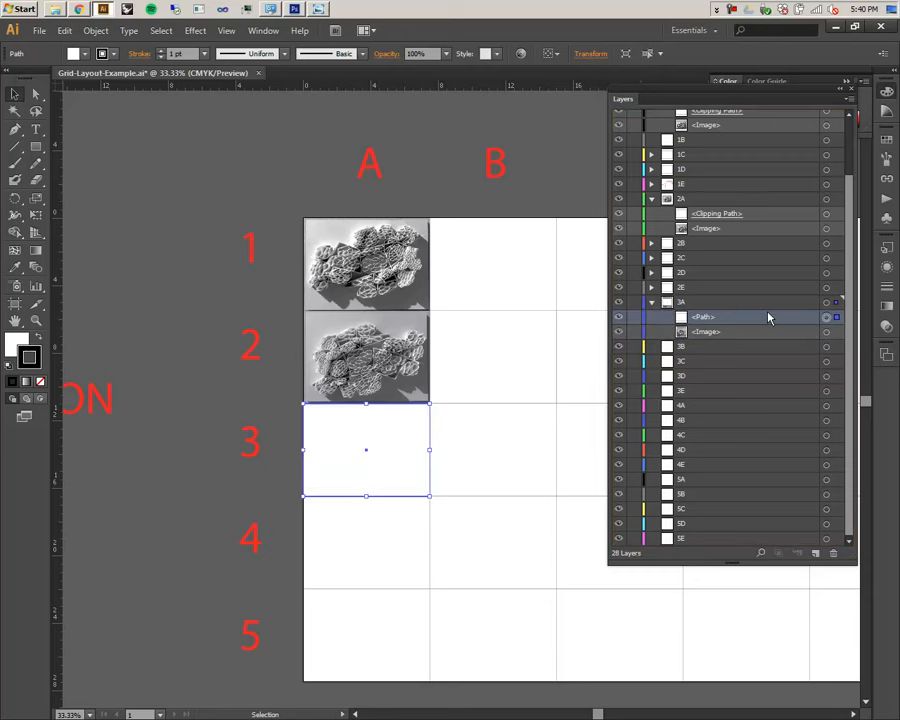
- Clip the photo in layer 3A with its frame path, and add a stroke to that clipping path
click(827, 305)
click(779, 552)
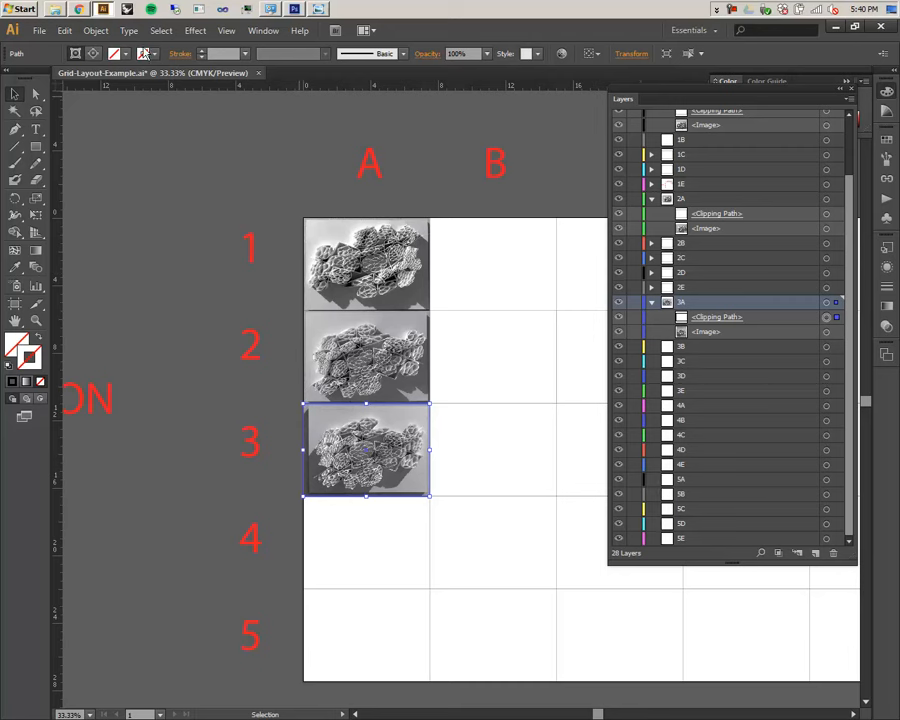
click(204, 52)
- Place the DSCN1310 photo from the 8 AM folder for cell 4A
click(381, 588)
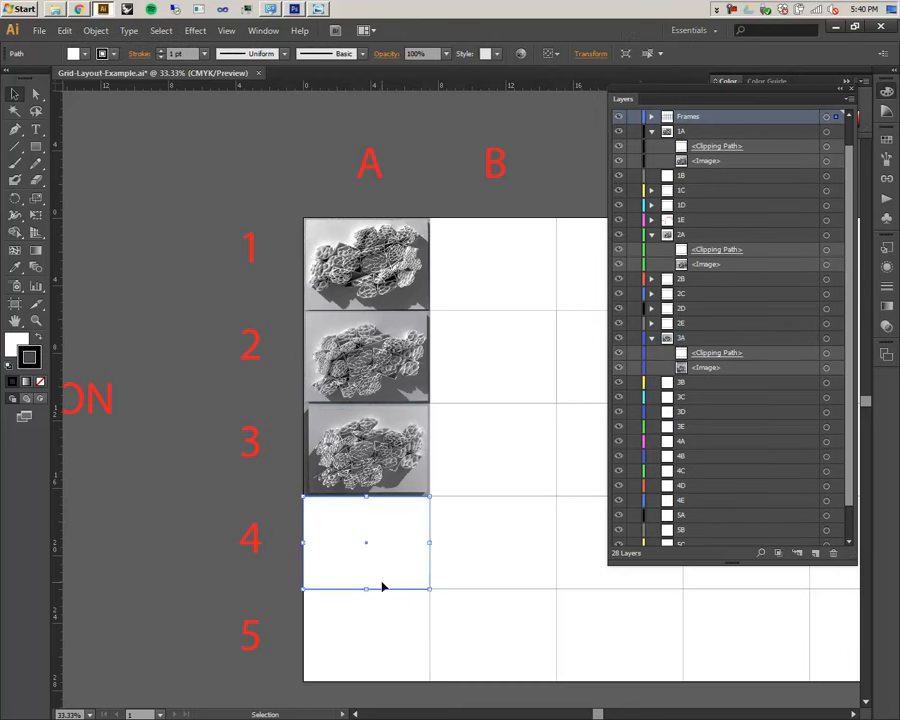
click(39, 30)
click(66, 216)
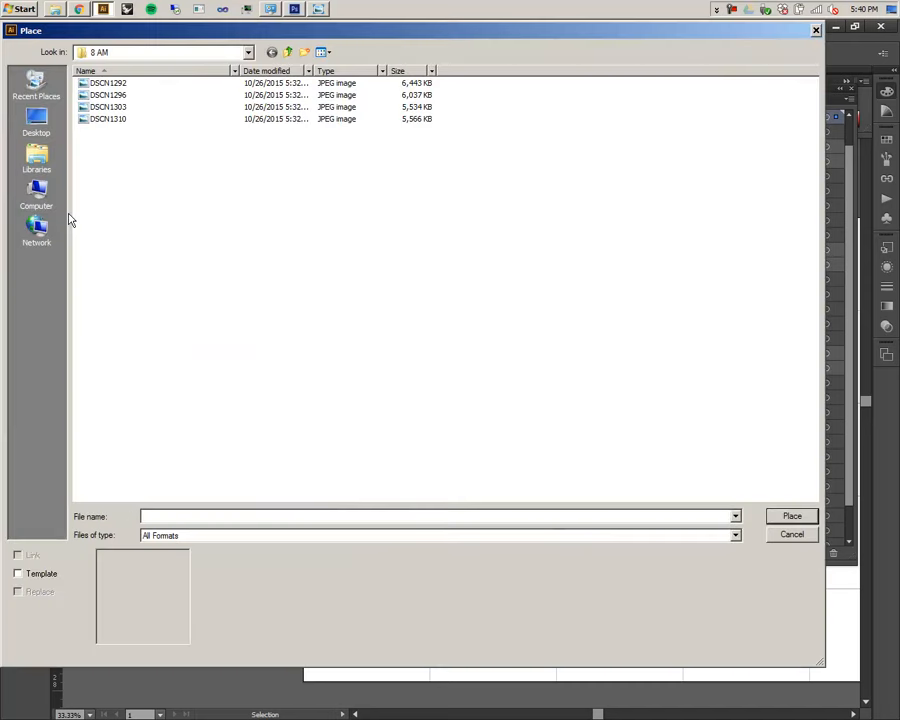
double_click(112, 119)
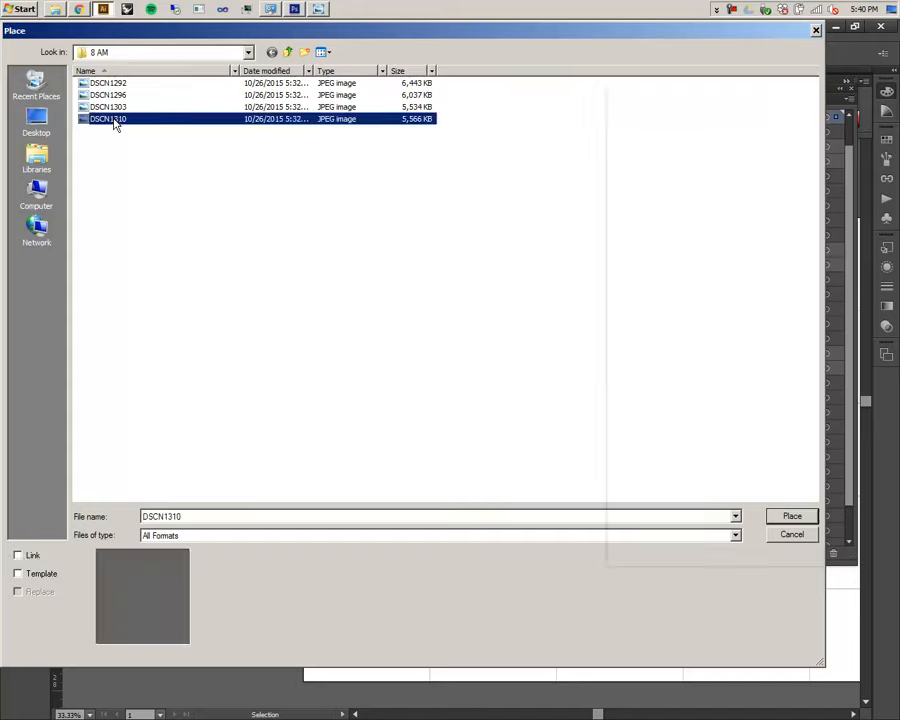
- Position the DSCN1310 photo over cell 4A and rotate it 90° clockwise into landscape orientation
key(space)
drag(513, 405, 325, 345)
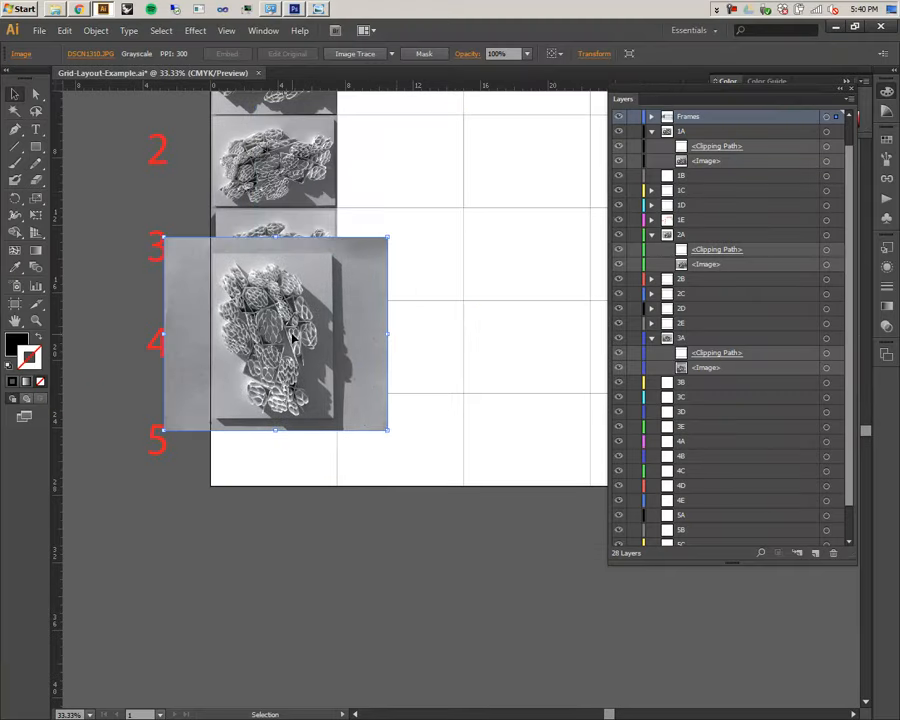
drag(392, 239, 430, 438)
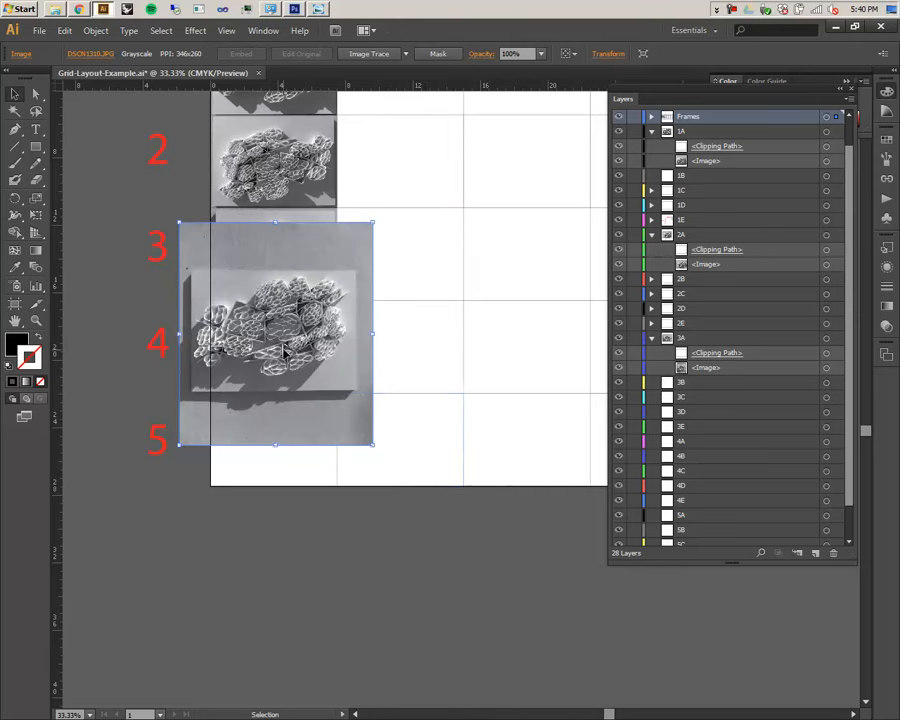
- Move the DSCN1310 image from the Frames layer into layer 4A, and expand layer 4A to show its contents
scroll(281, 347, left, 2)
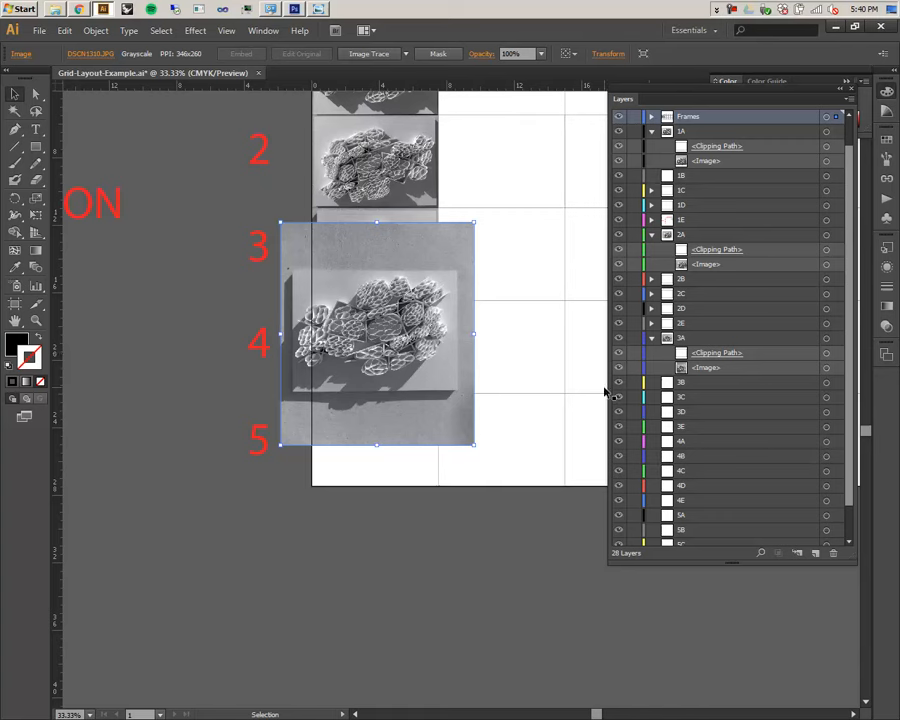
scroll(786, 453, up, 1)
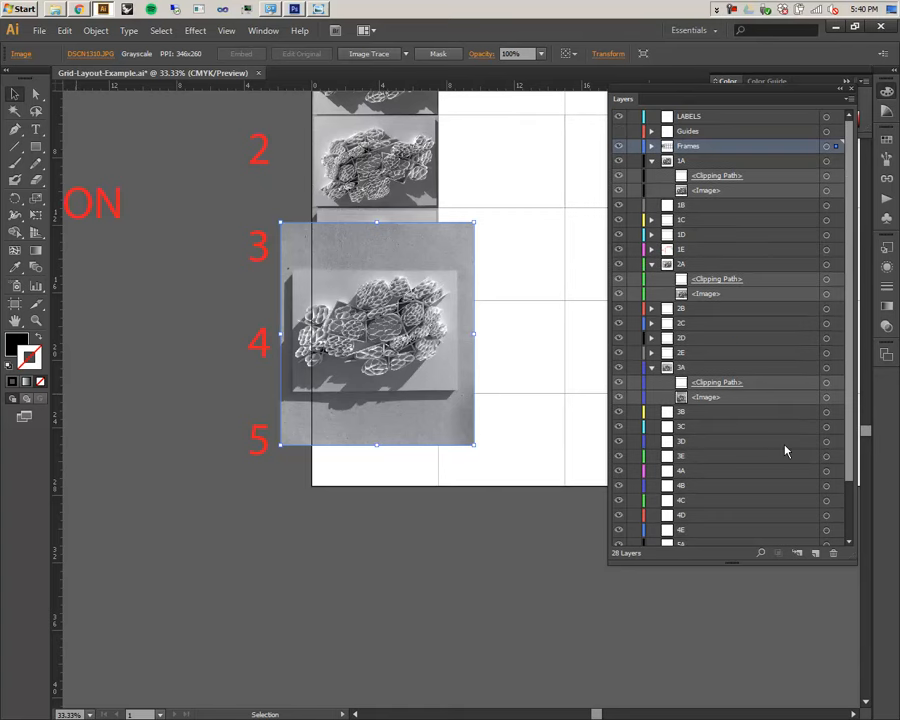
click(651, 147)
click(652, 148)
click(651, 147)
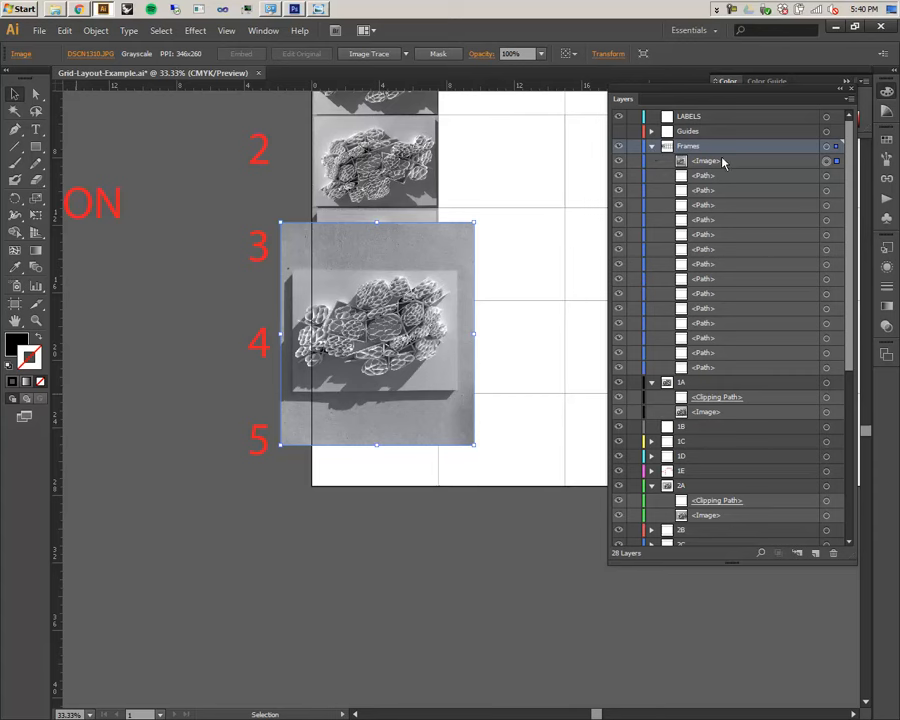
click(756, 166)
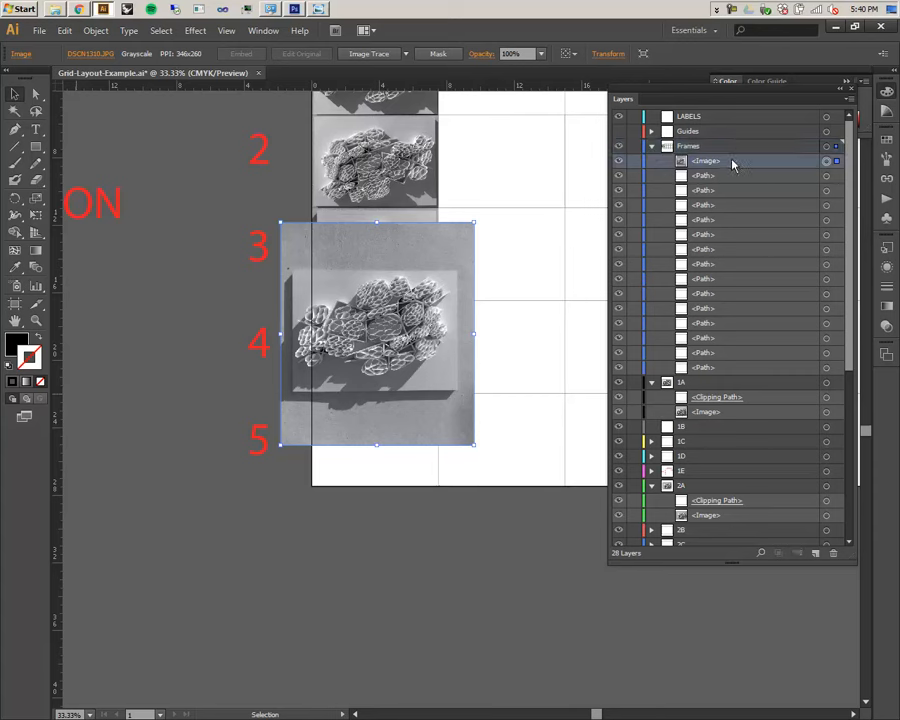
drag(700, 168, 688, 410)
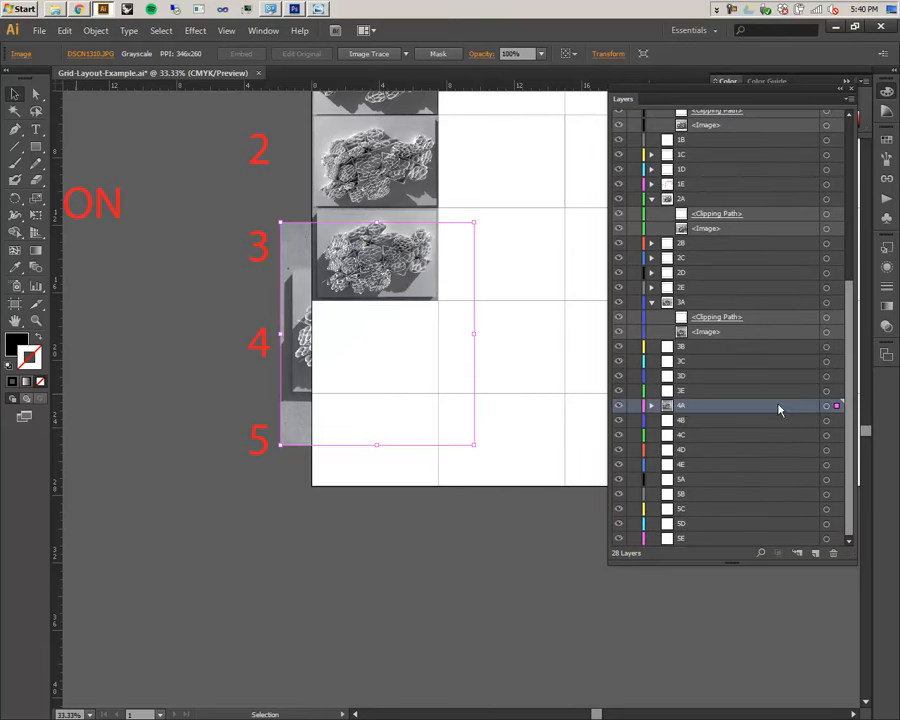
click(651, 405)
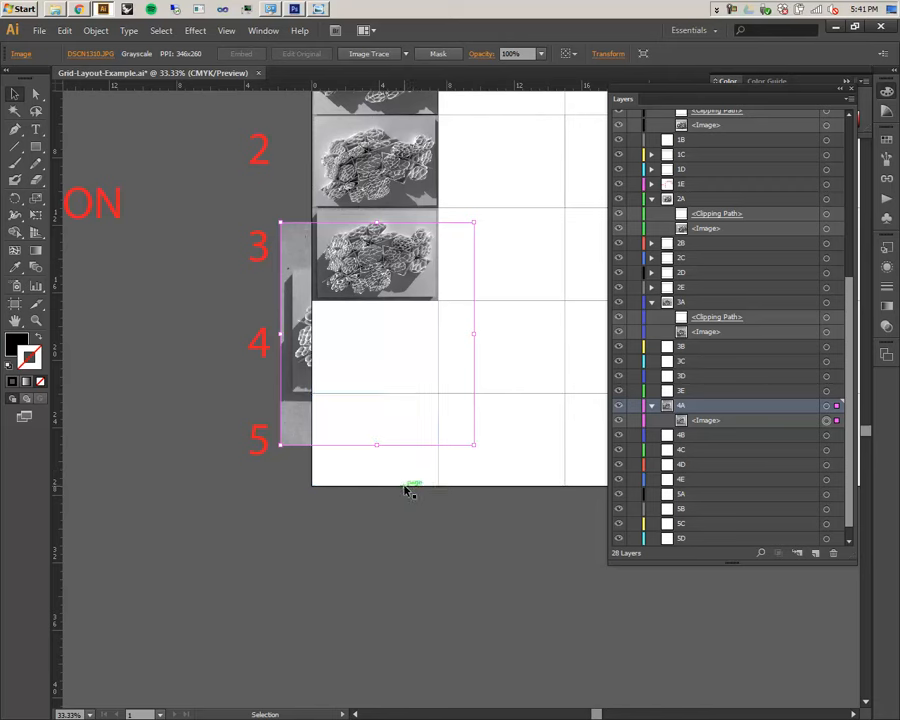
- Move the cell 4A frame path from the Frames layer to above the image in layer 4A, and select both objects
click(380, 394)
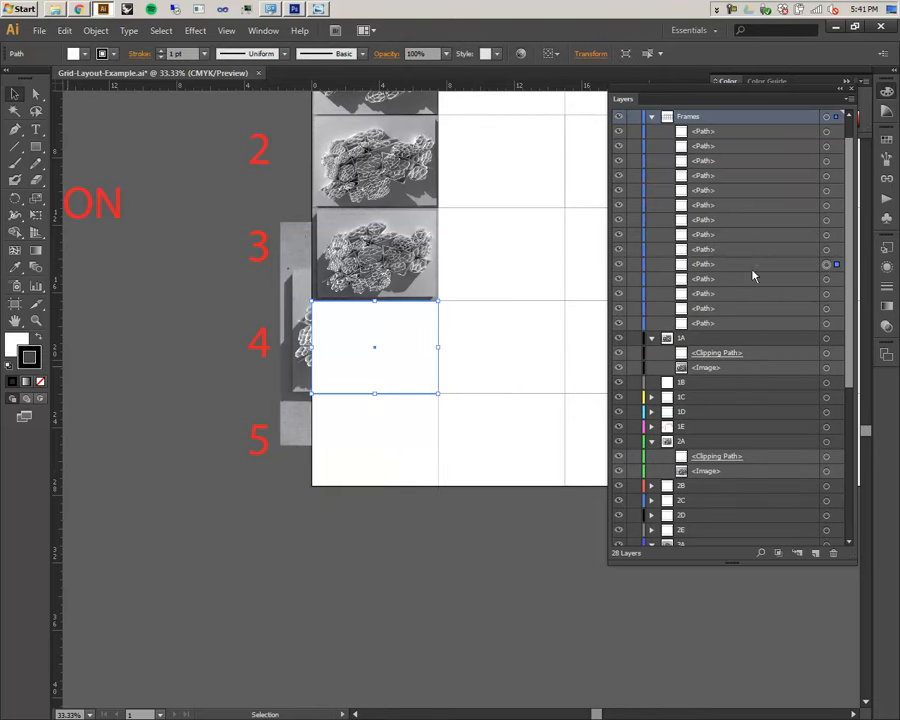
drag(703, 272, 703, 484)
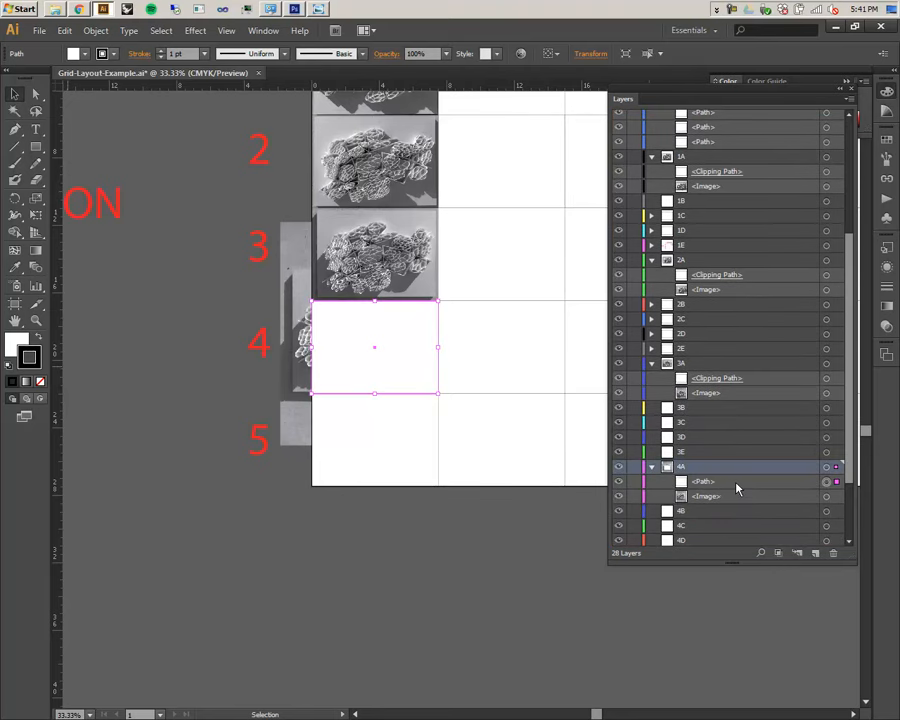
click(739, 485)
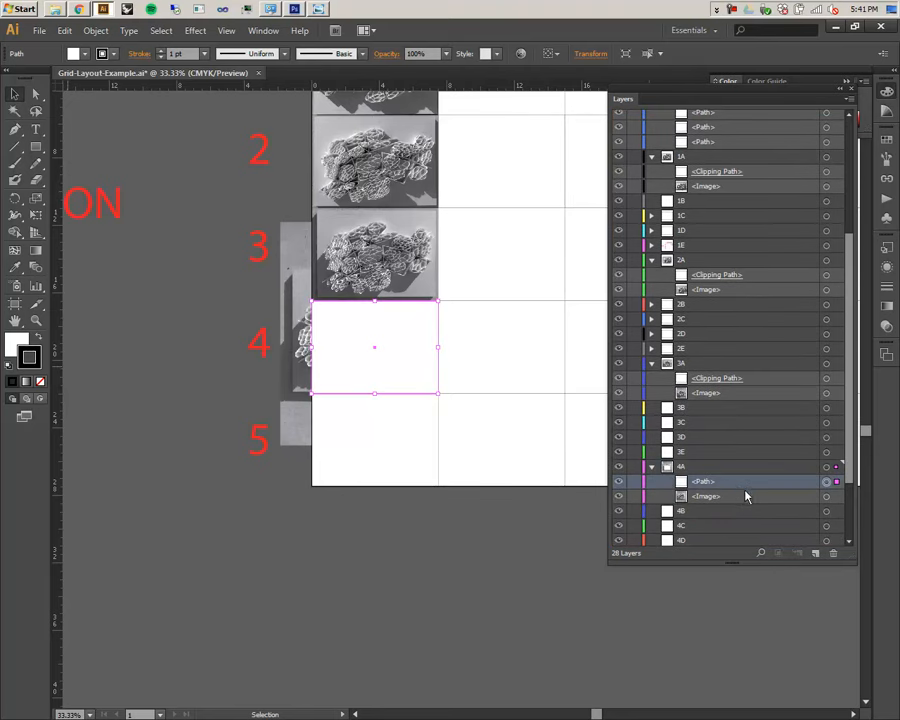
click(825, 468)
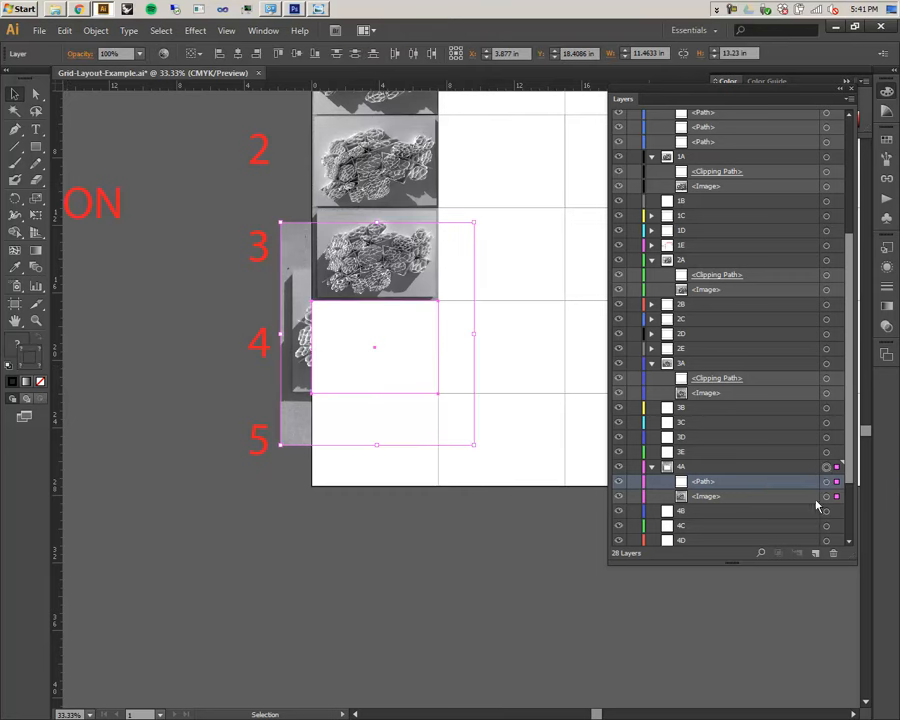
- Make a clipping mask on layer 4A from the cell frame path, and lock the resulting clipping path
click(695, 467)
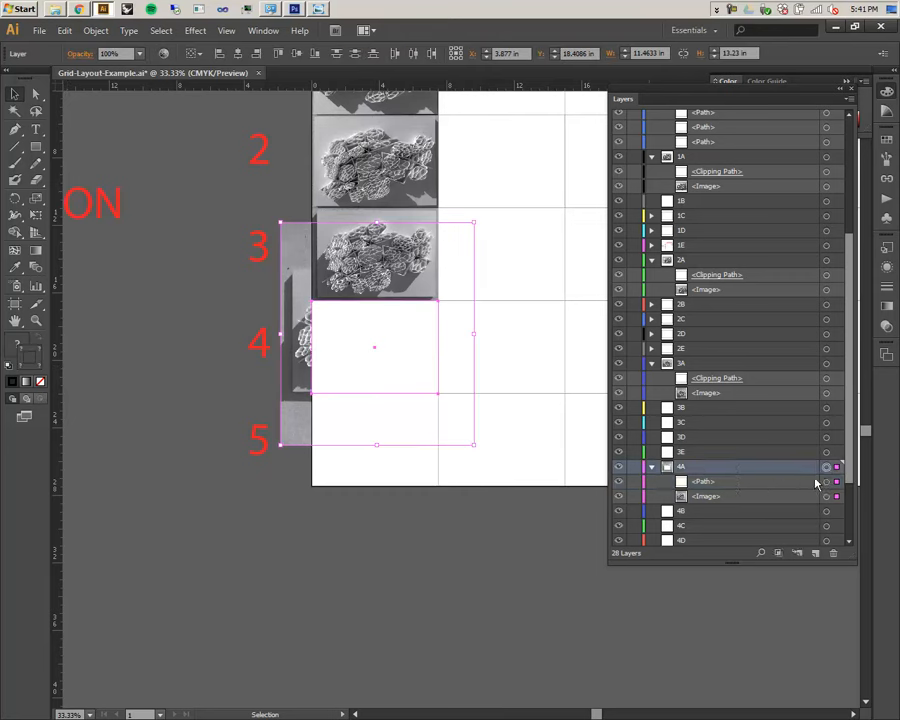
click(778, 553)
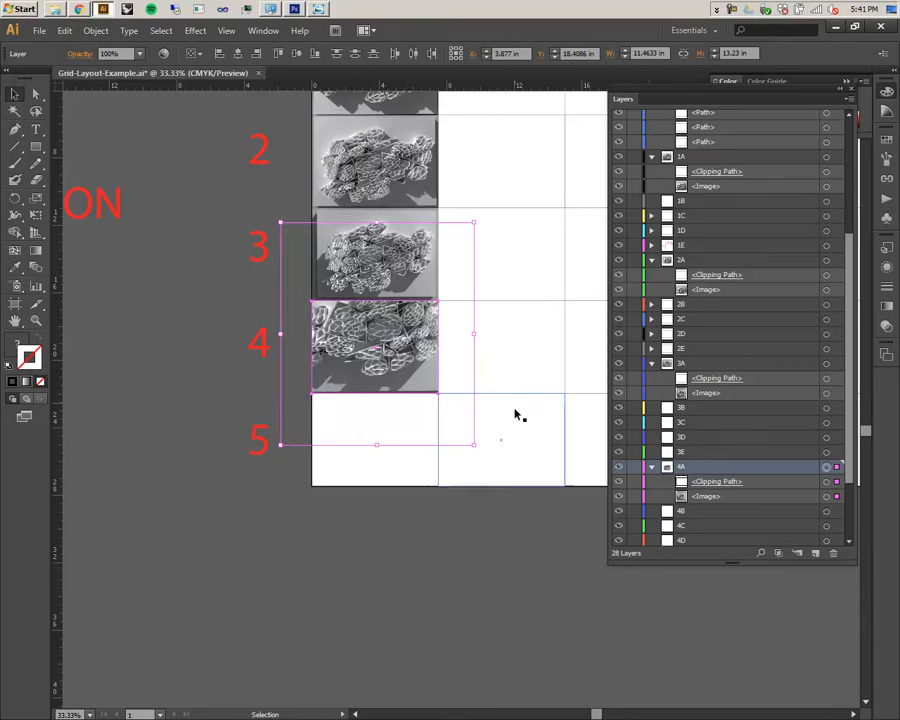
click(825, 483)
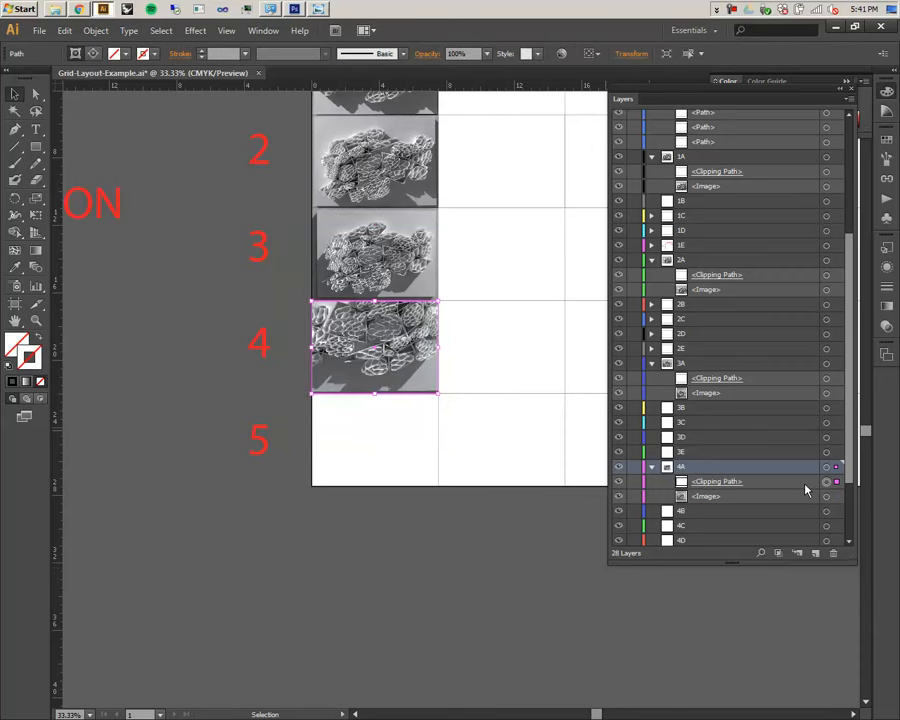
click(634, 483)
- Scale down the DSCN1310 photo and reposition it so the whole model fits inside the cell 4A frame
click(427, 388)
mouse_move(428, 345)
mouse_down()
mouse_move(433, 379)
mouse_move(431, 367)
mouse_up()
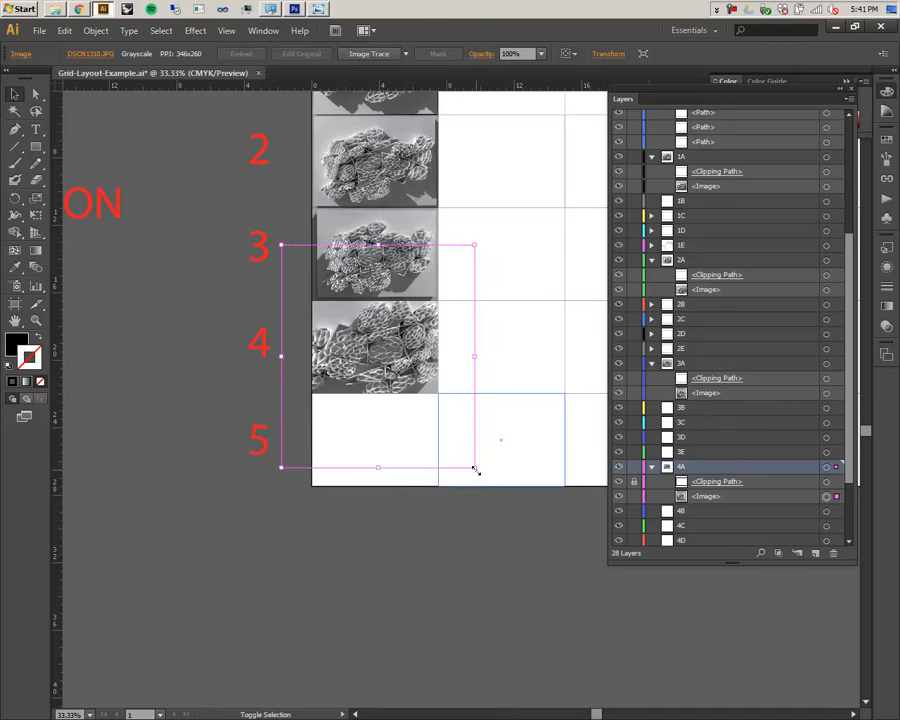
drag(475, 468, 462, 453)
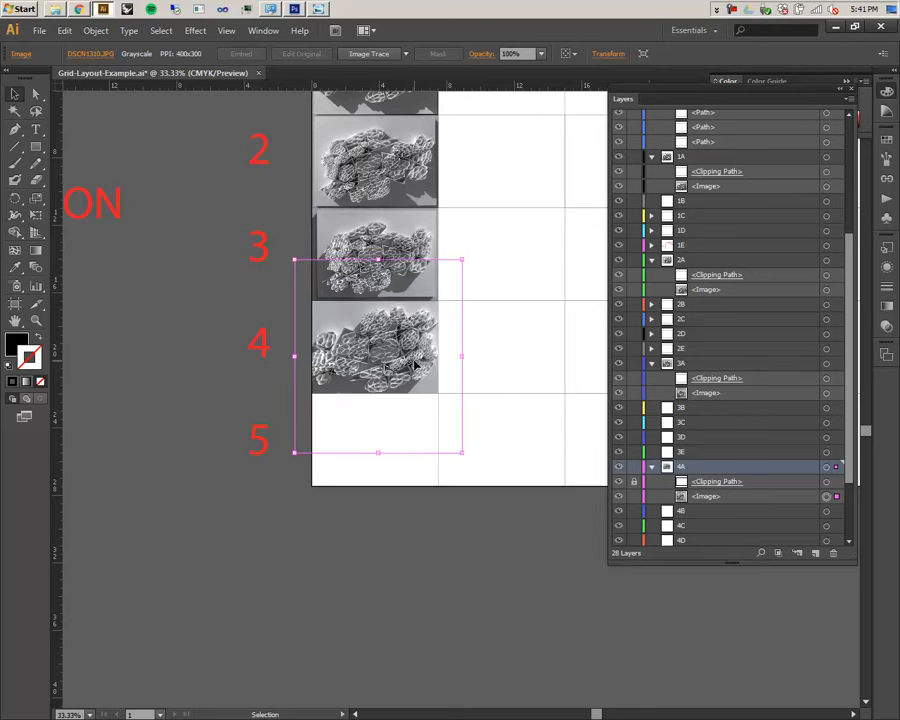
scroll(415, 360, up, 2)
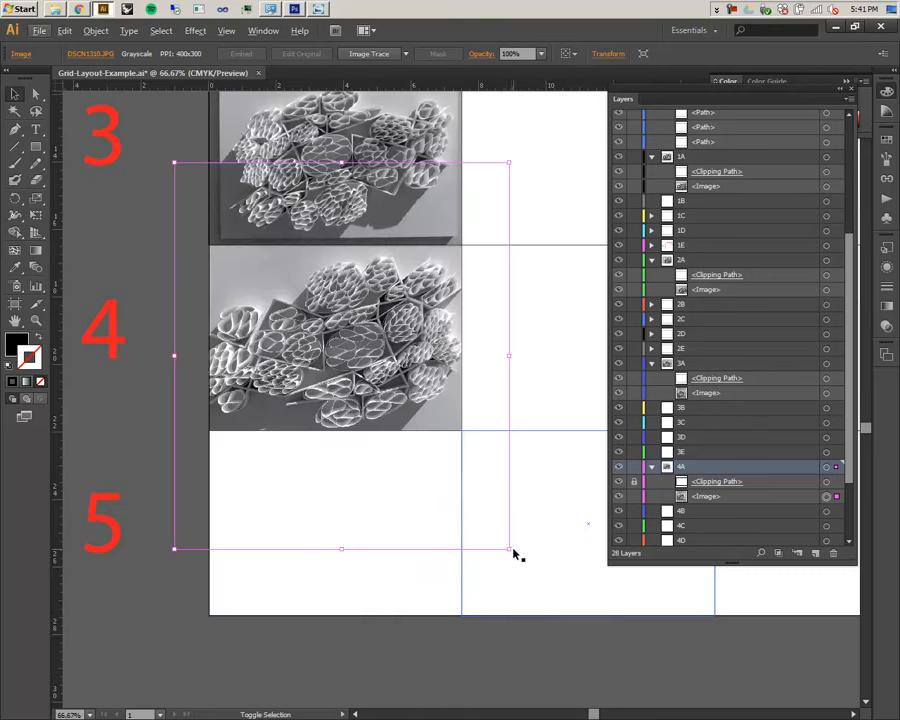
drag(507, 547, 494, 528)
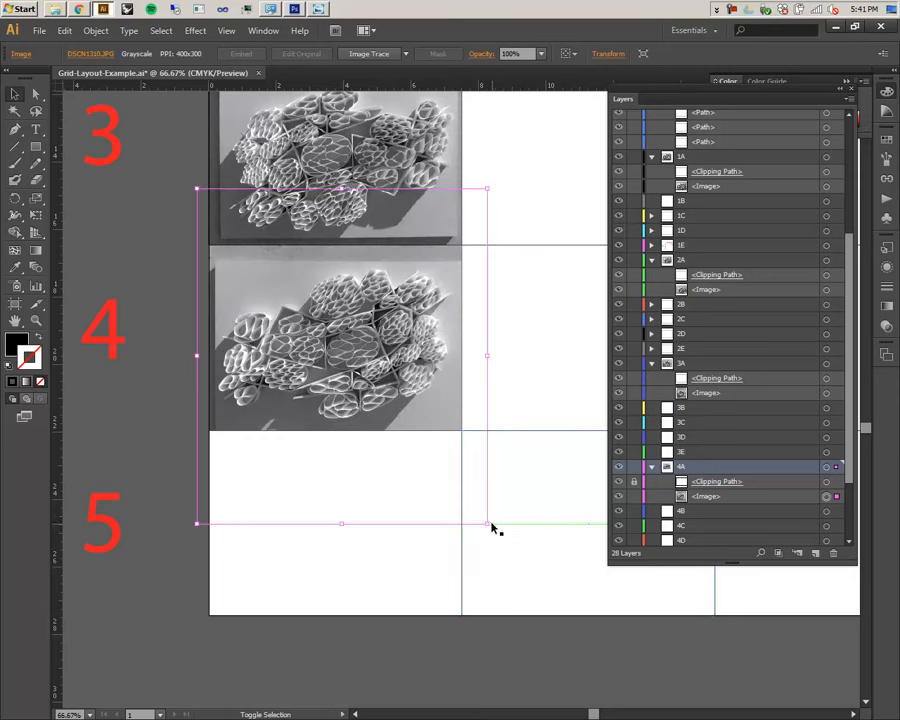
drag(407, 374, 398, 360)
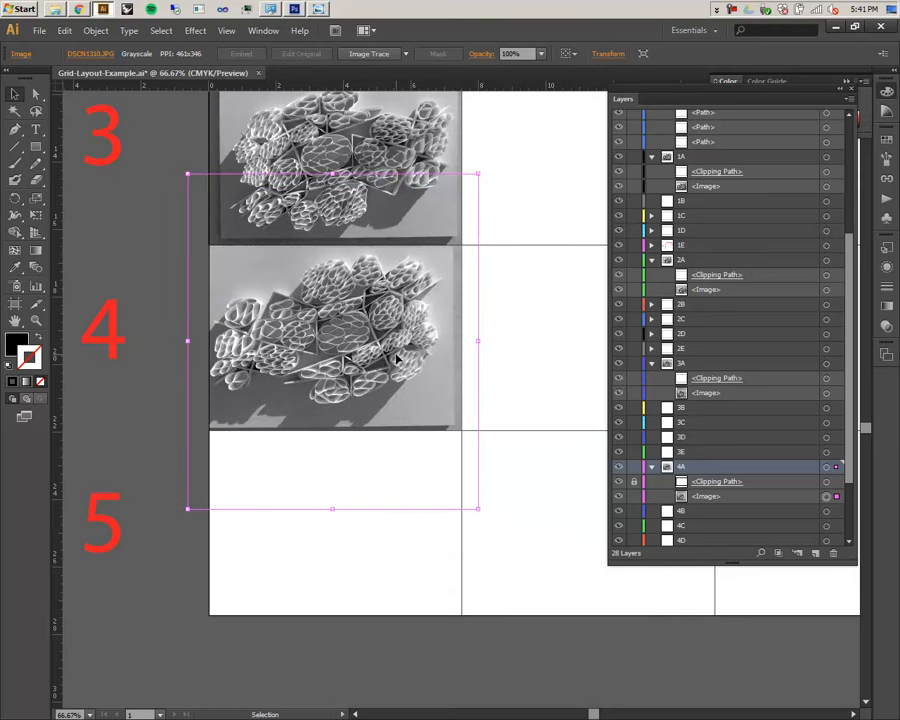
scroll(398, 360, down, 2)
drag(512, 460, 382, 580)
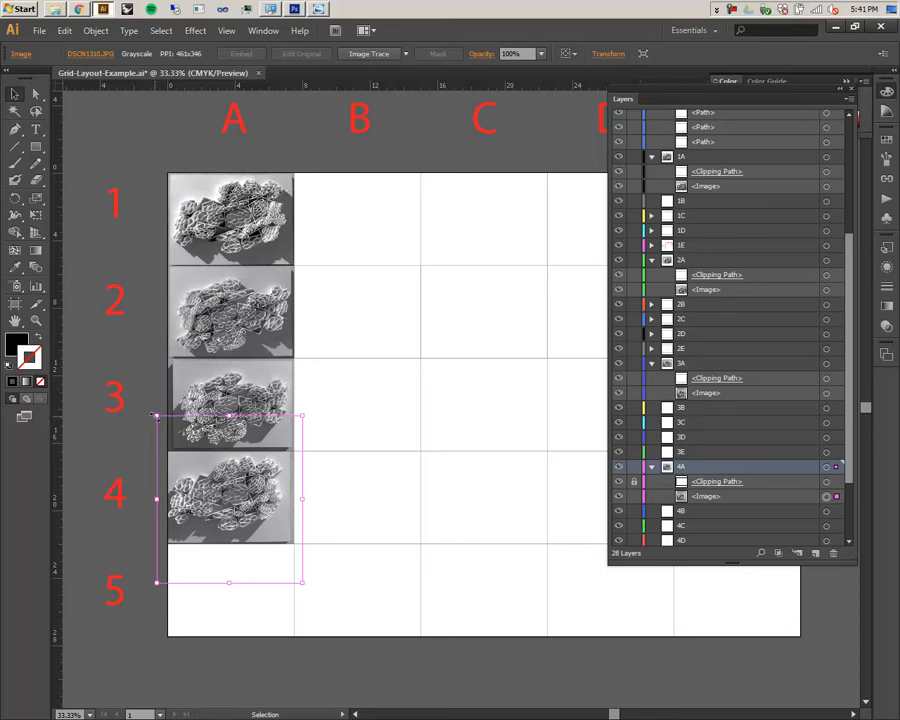
drag(156, 413, 127, 398)
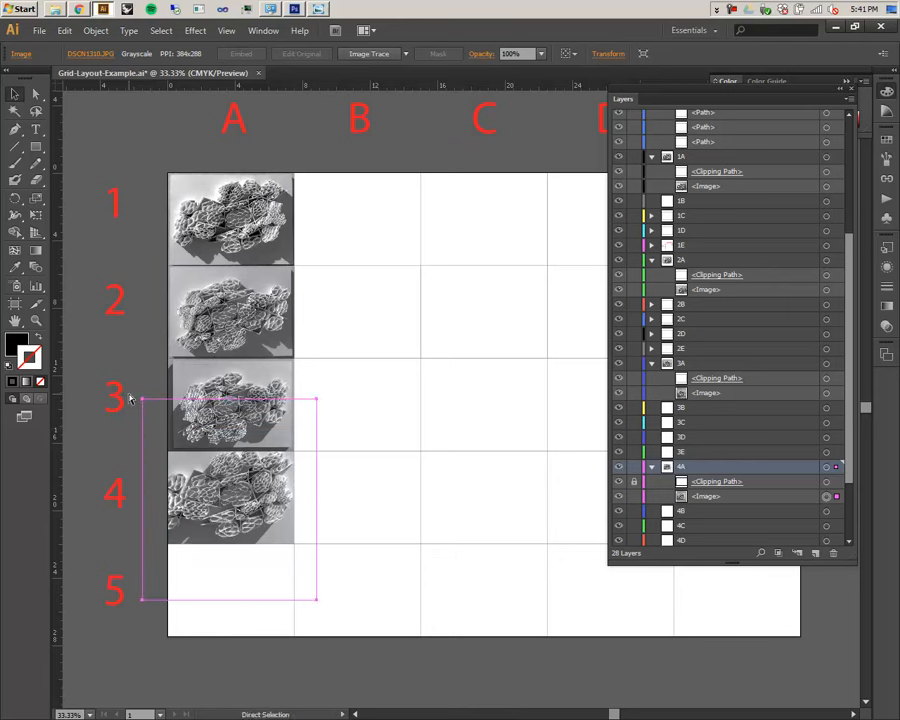
key(ctrl+z)
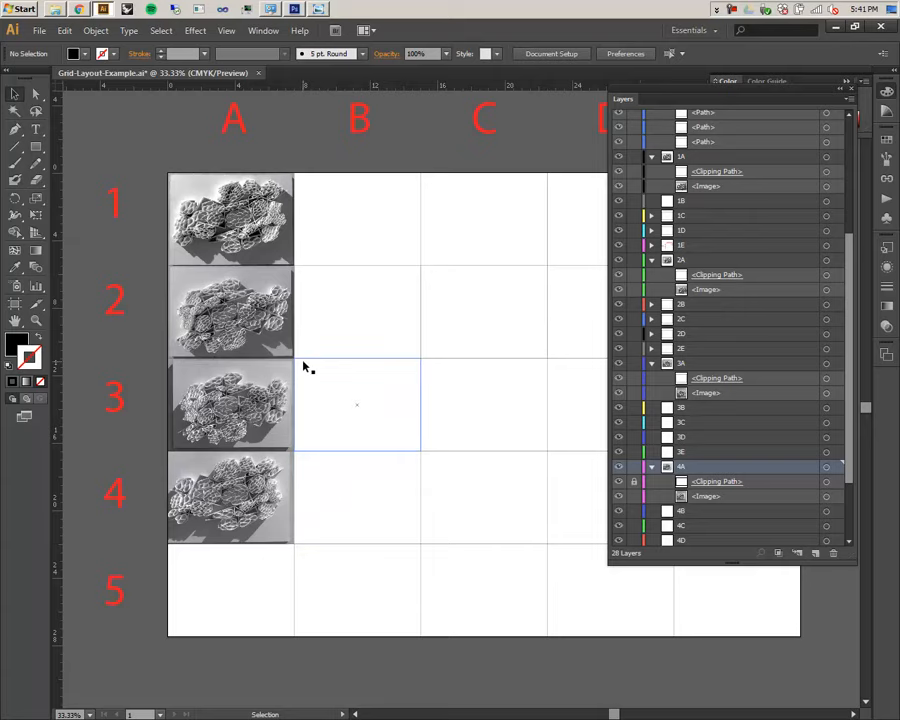
- Examine the four clipped photos in column A, comparing the model's size, alignment and shadows from row to row
scroll(305, 364, up, 1)
scroll(300, 358, down, 2)
scroll(293, 350, up, 2)
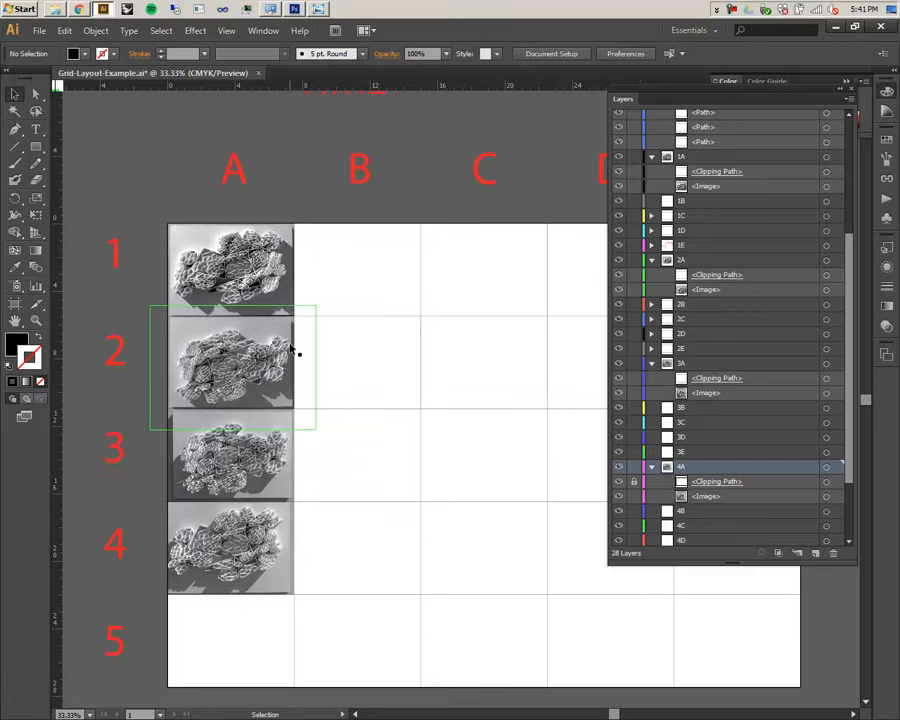
scroll(262, 300, up, 2)
scroll(262, 300, down, 2)
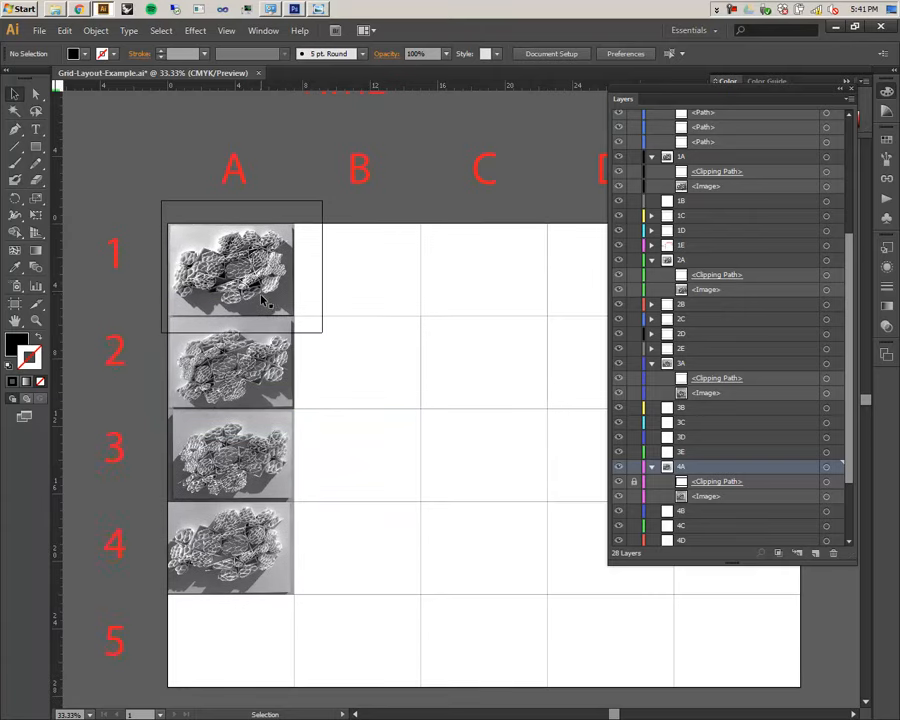
scroll(255, 590, down, 2)
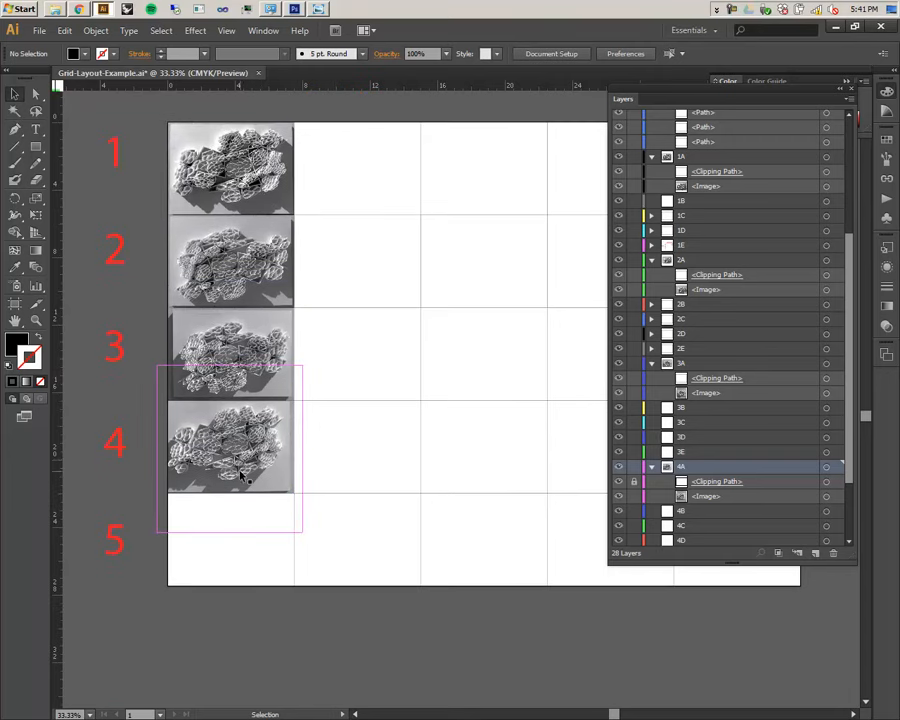
drag(420, 490, 362, 490)
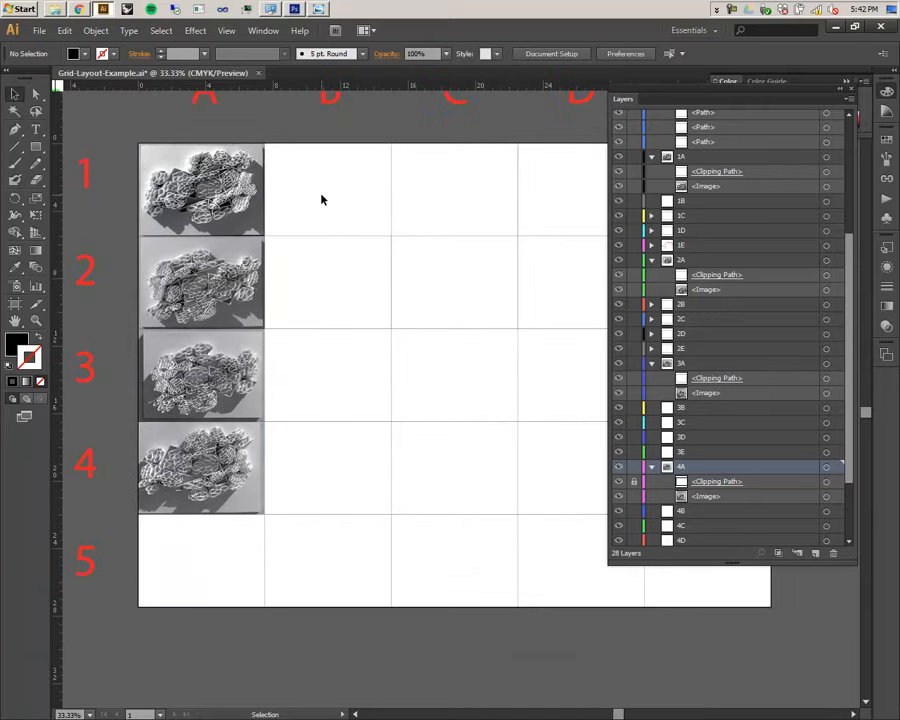
drag(497, 502, 494, 543)
key(alt)
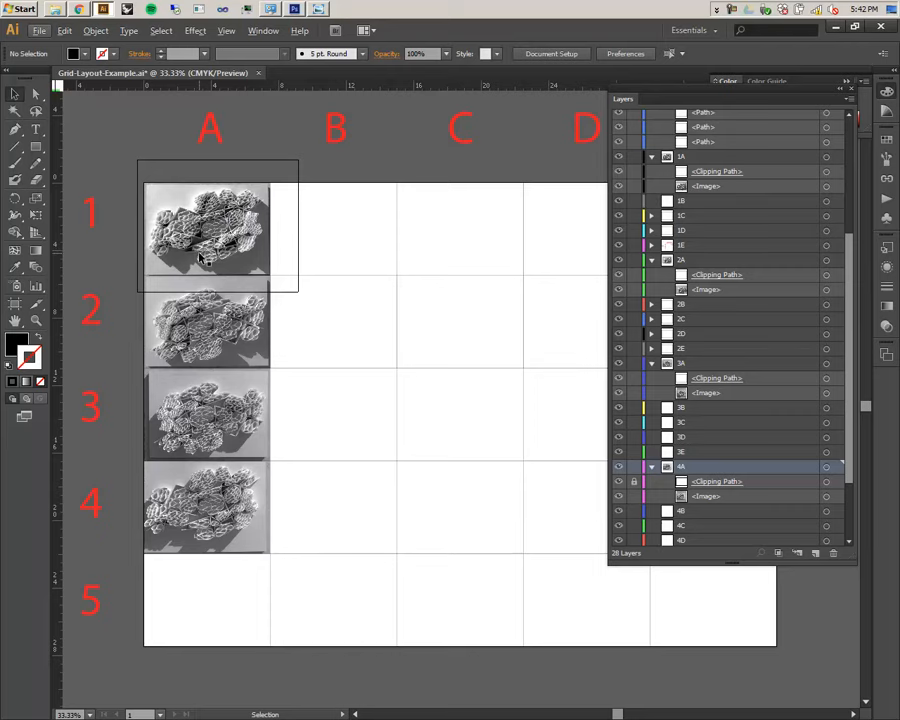
scroll(200, 256, left, 3)
scroll(200, 256, right, 1)
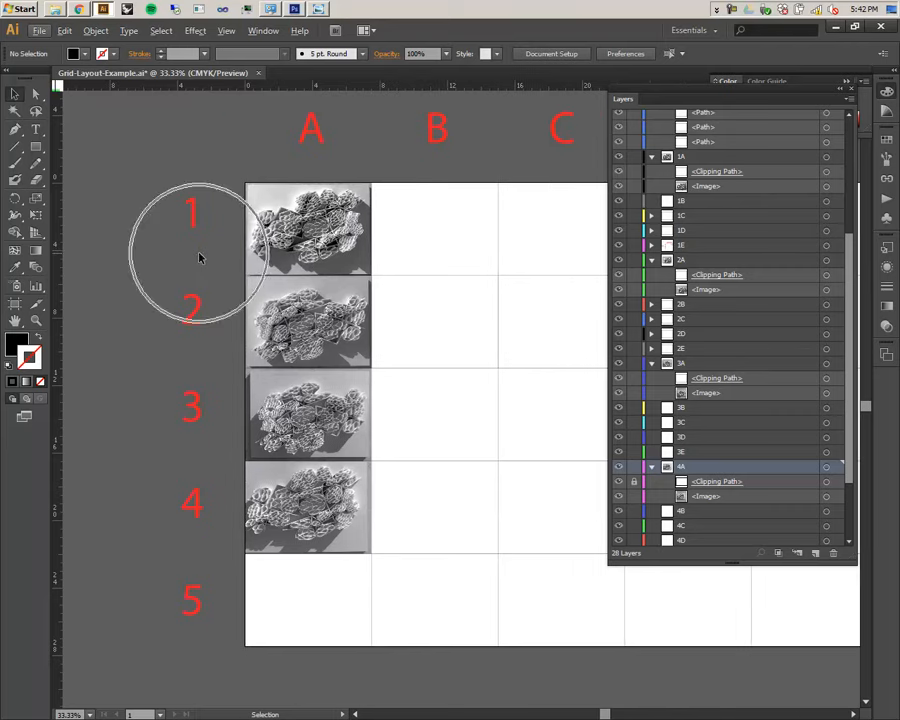
scroll(281, 265, up, 3)
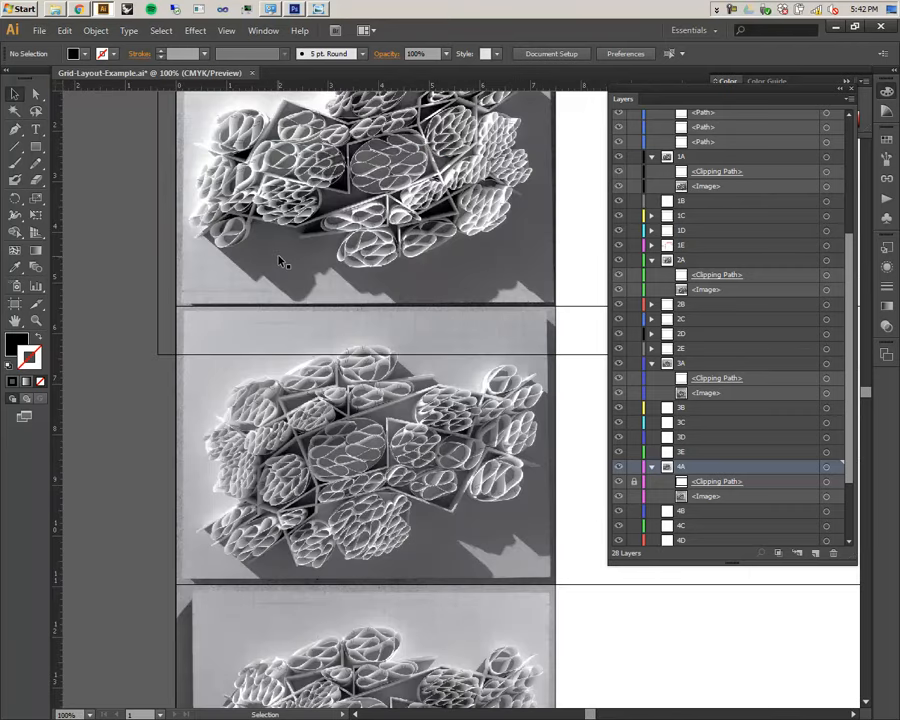
scroll(304, 241, up, 1)
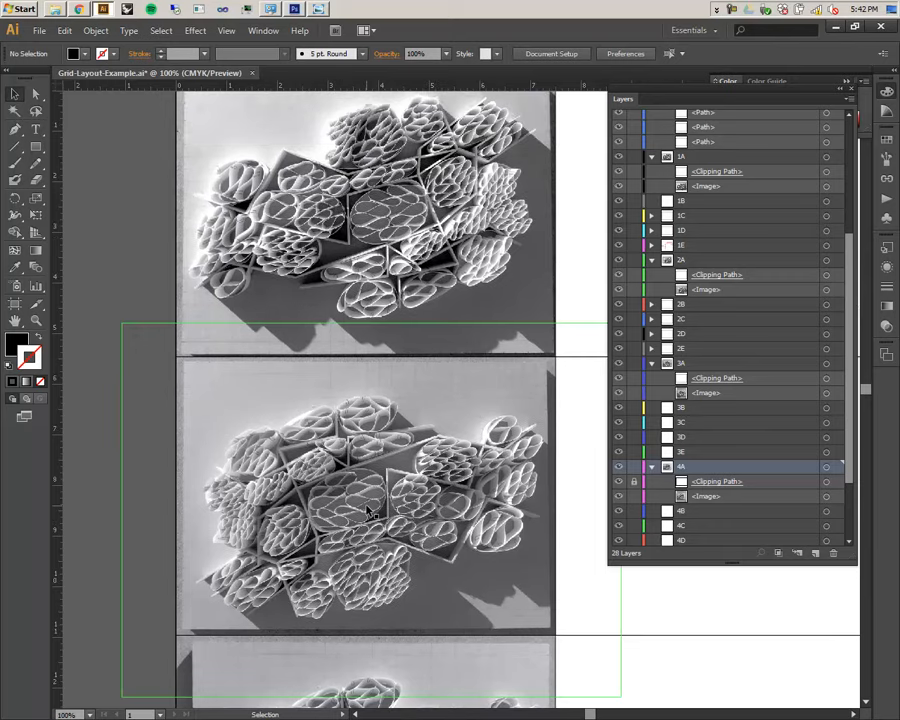
scroll(350, 282, down, 5)
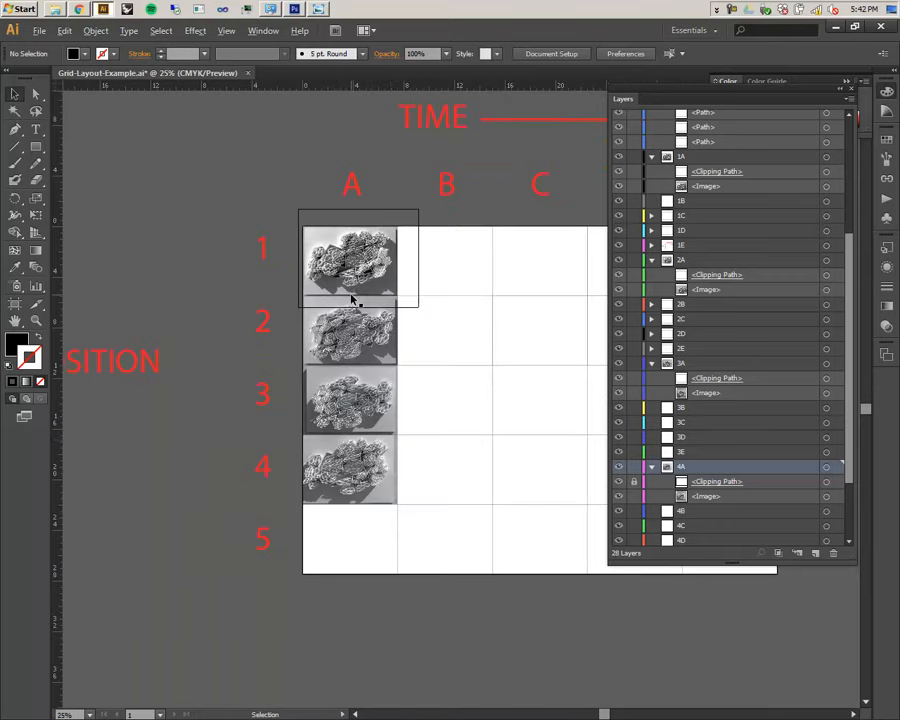
scroll(354, 345, up, 1)
scroll(392, 443, up, 2)
scroll(323, 510, down, 2)
drag(372, 535, 237, 502)
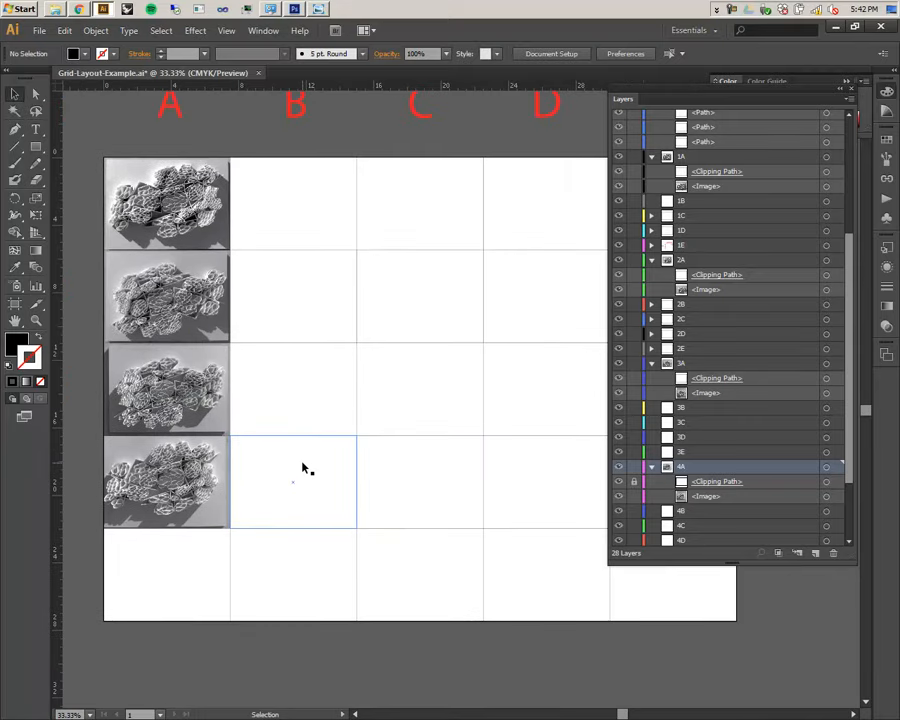
drag(297, 472, 368, 469)
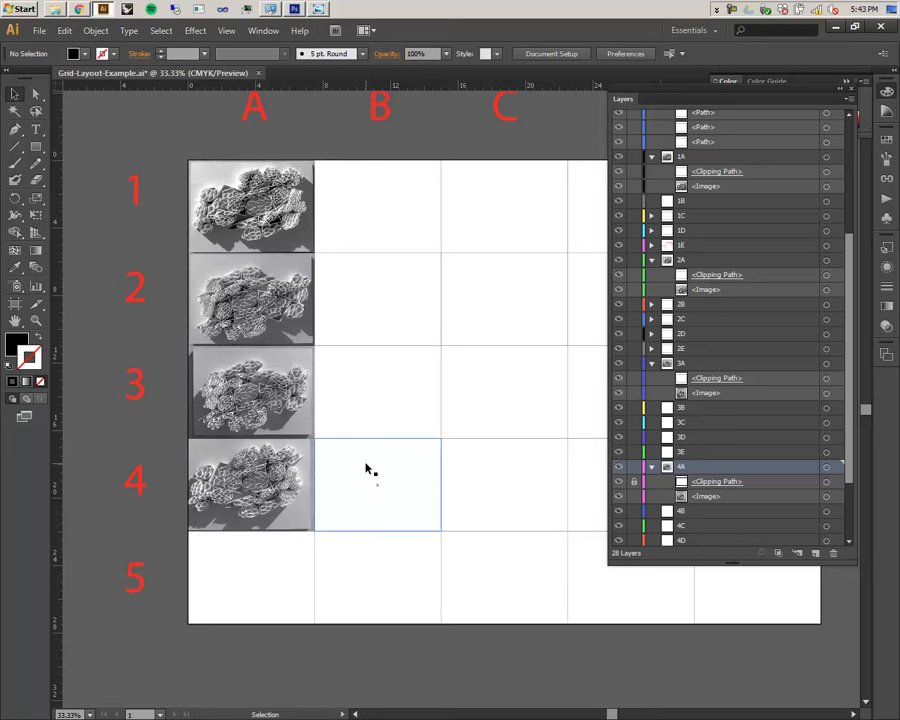
- Try rotating the photos in cells 3A and 4A 90° counter-clockwise inside their frames
click(240, 408)
drag(321, 473, 386, 338)
click(290, 508)
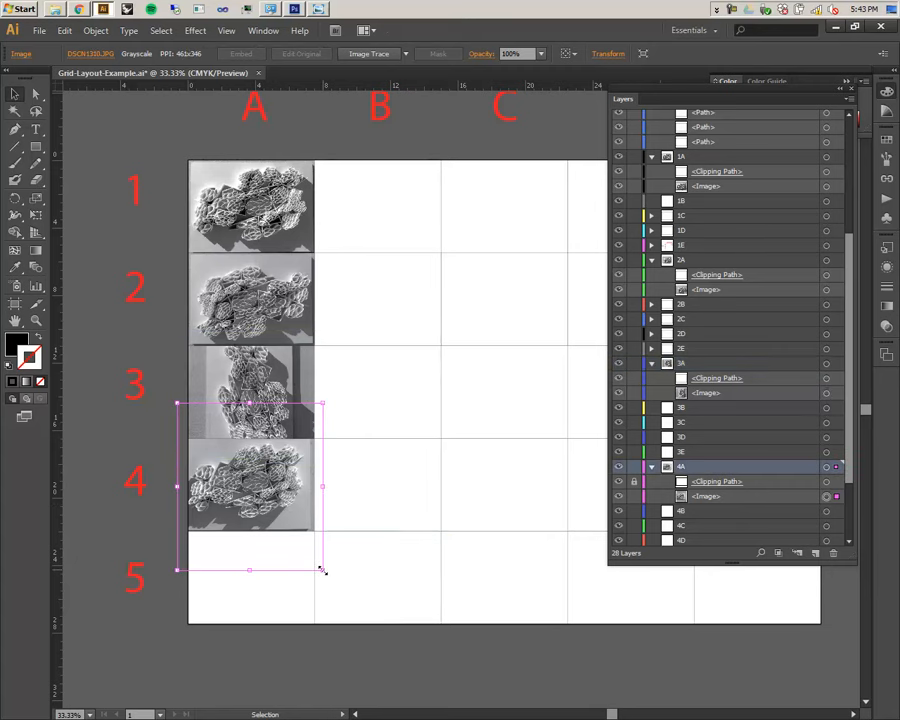
drag(332, 579, 381, 431)
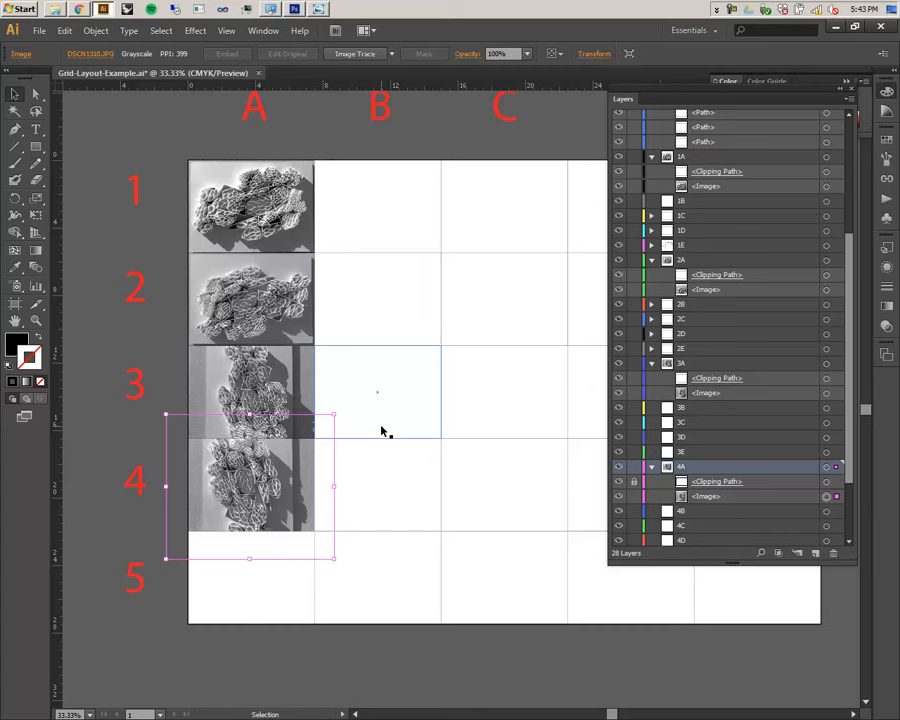
key(a)
key(ctrl+z)
key(ctrl+z)
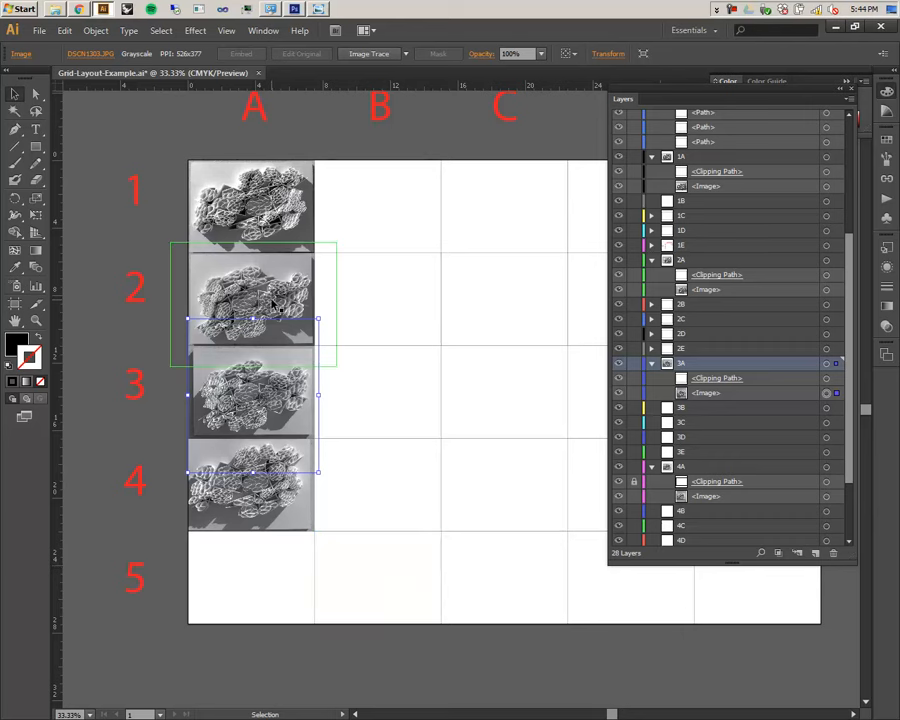
- Step back through the scaling changes made to the cell 4A photo, and redo them
key(a)
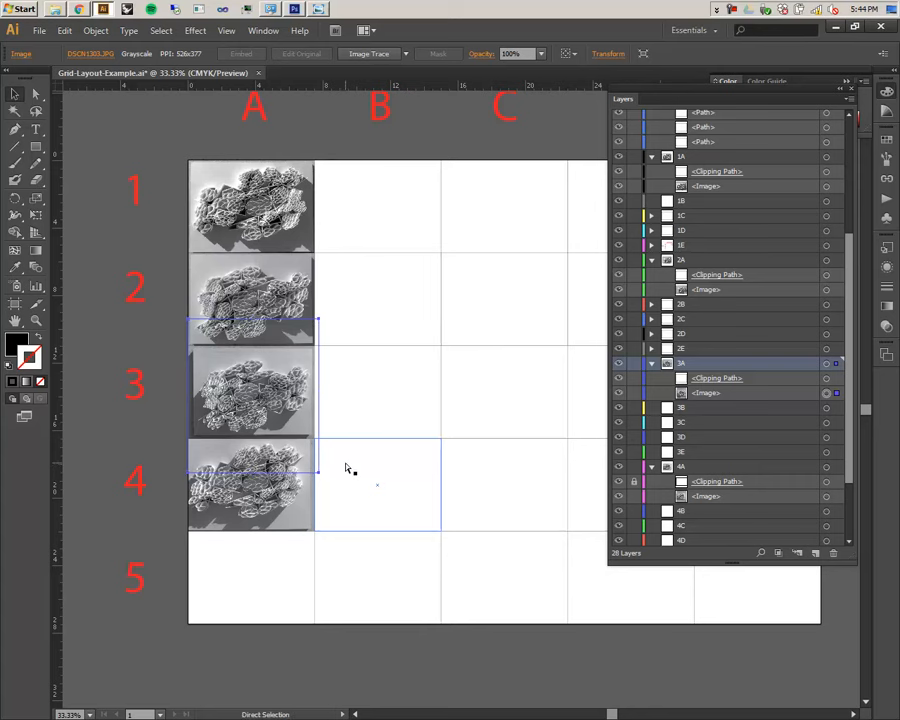
key(ctrl+z)
key(ctrl+z)
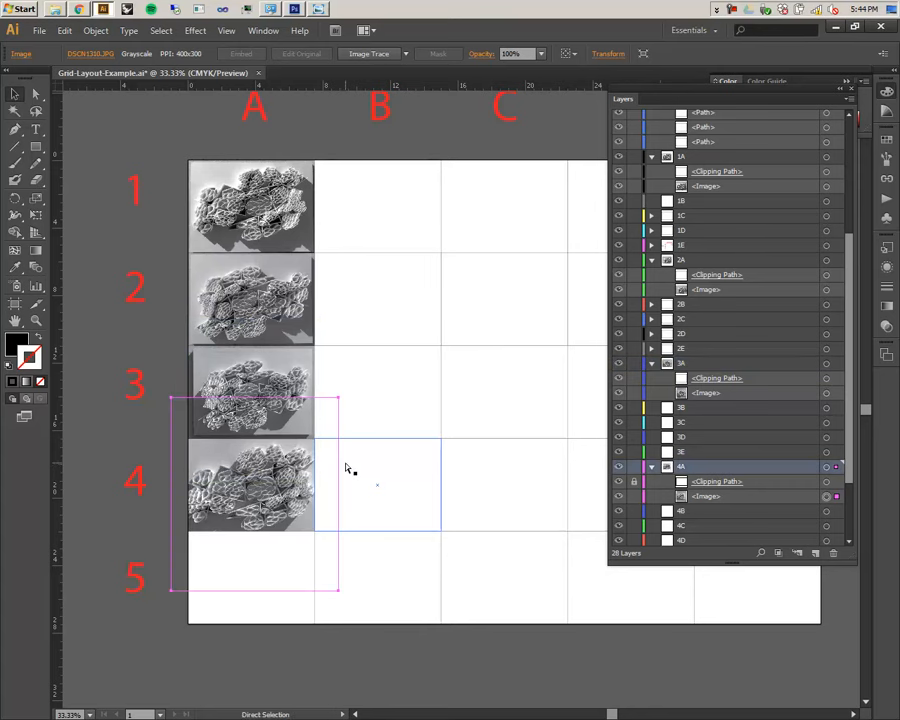
key(ctrl+z)
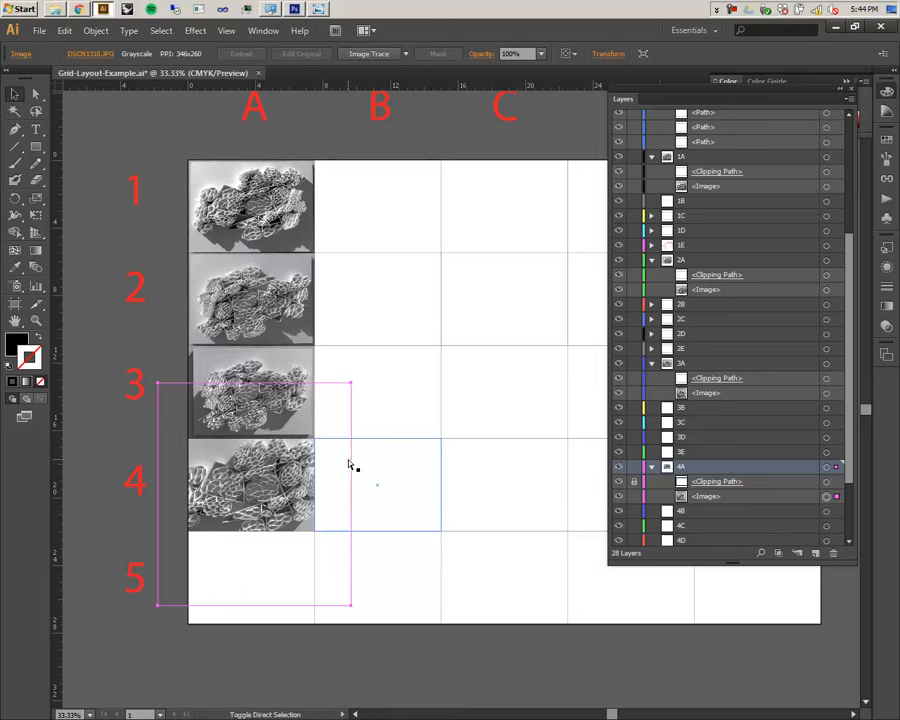
key(ctrl+shift+z)
key(ctrl+shift+z)
key(ctrl+shift+z)
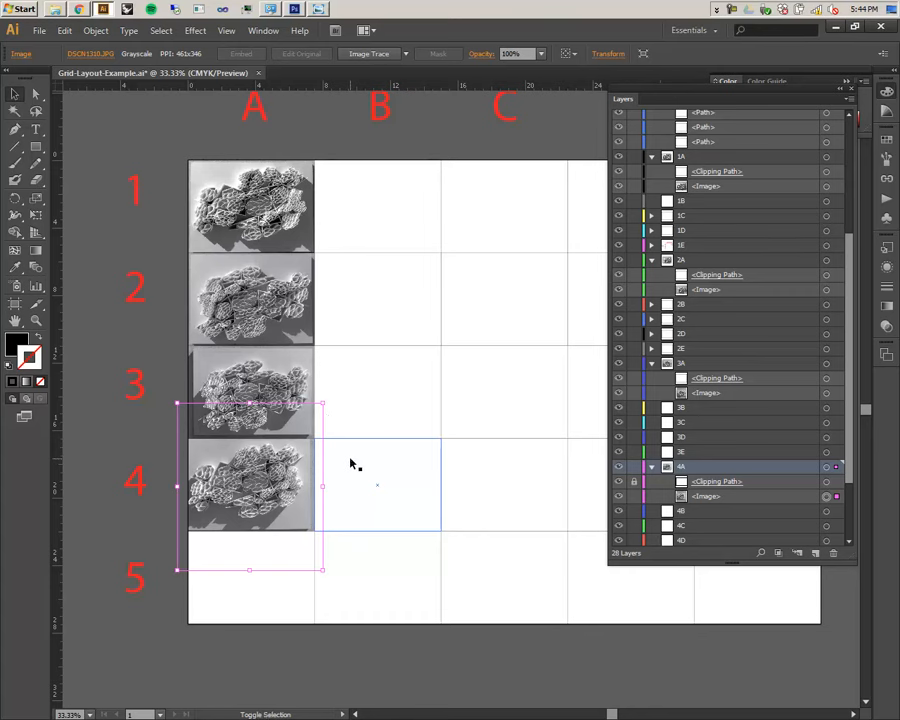
- Compare the photos in cells 1A to 4A up close, checking that the model's framing is consistent
drag(322, 404, 293, 398)
scroll(290, 398, left, 1)
scroll(294, 398, right, 1)
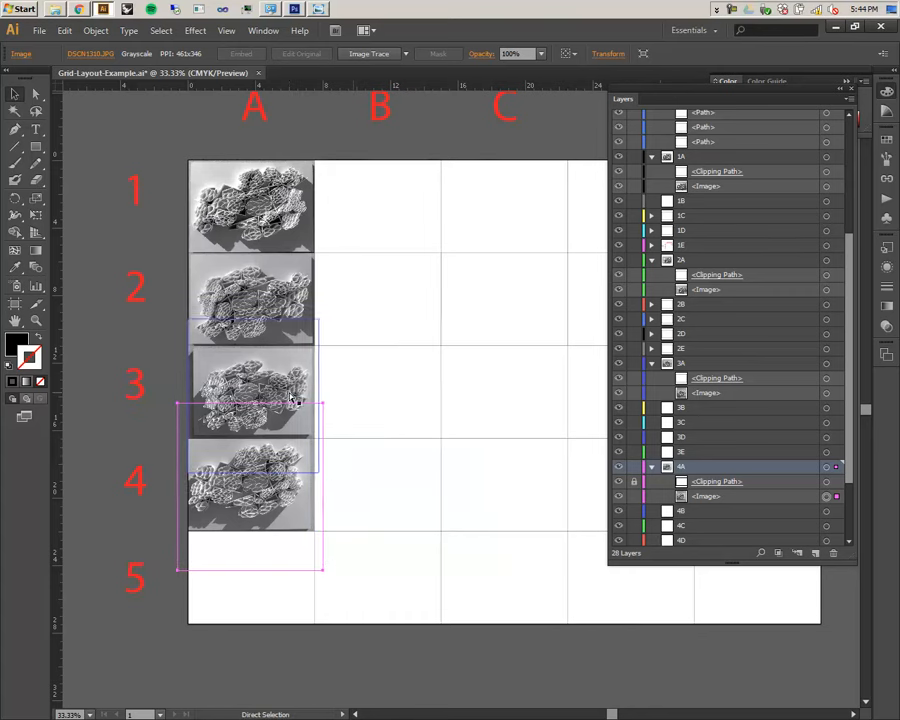
scroll(368, 355, up, 1)
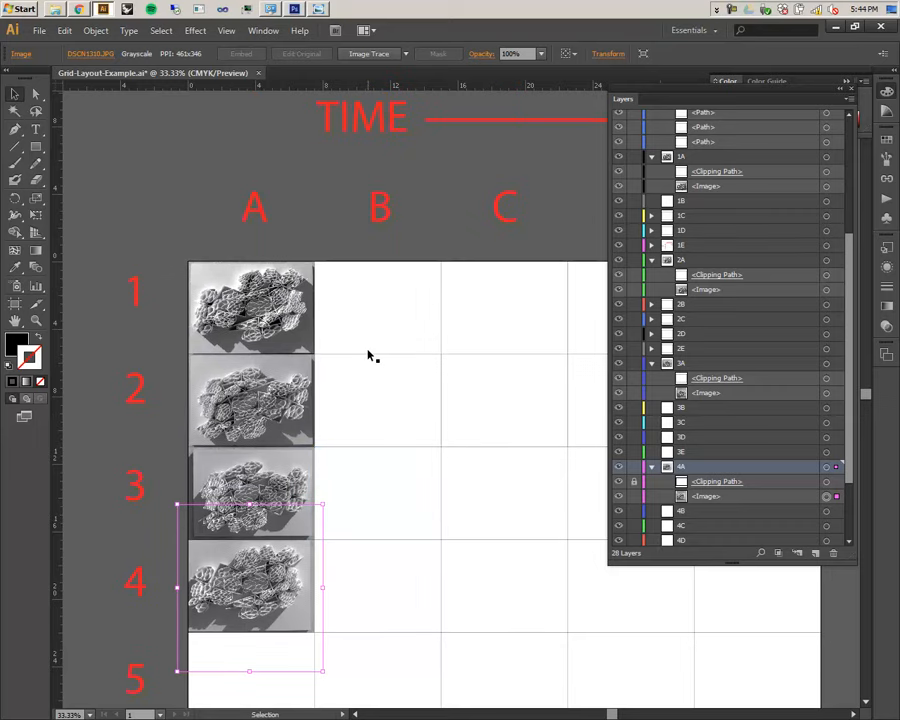
scroll(366, 356, down, 1)
scroll(268, 313, left, 1)
scroll(268, 313, right, 1)
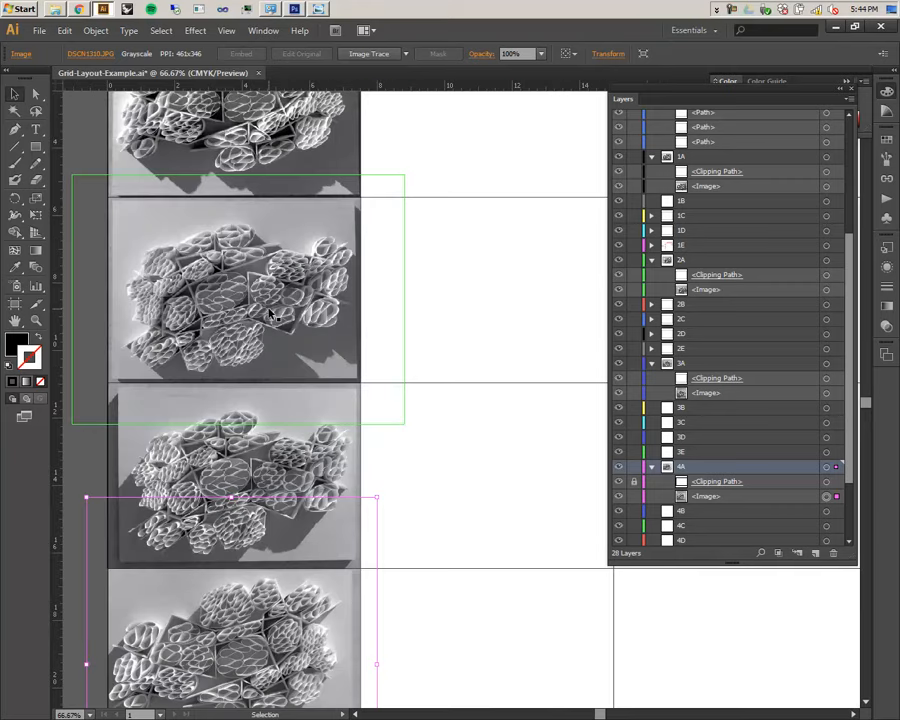
scroll(268, 313, up, 2)
scroll(270, 313, down, 1)
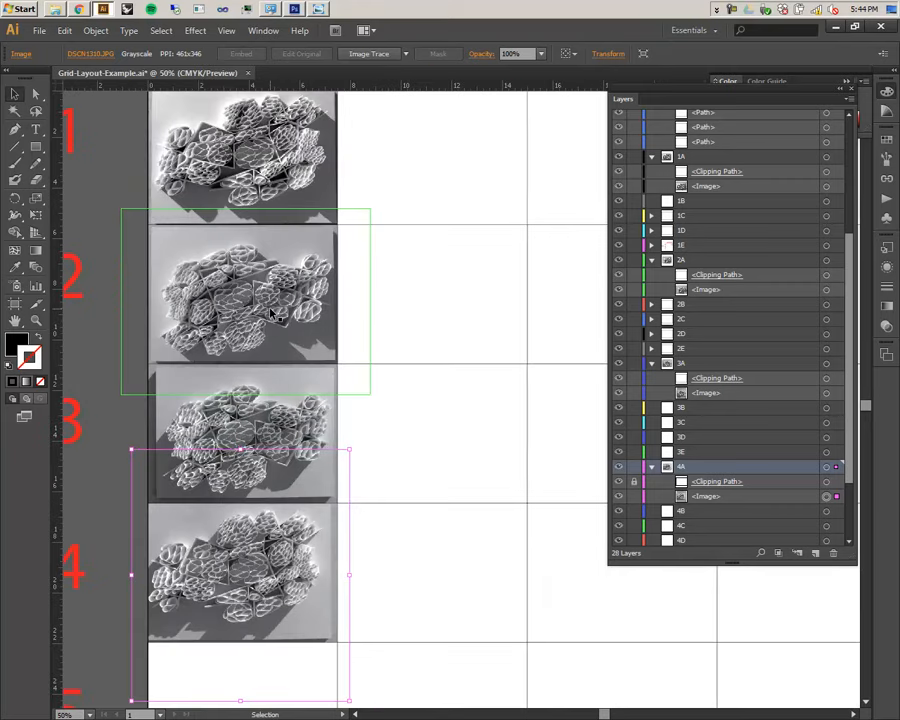
- Rotate the DSCN1303 photo in cell 3A 90° counter-clockwise inside its clipping frame
click(290, 411)
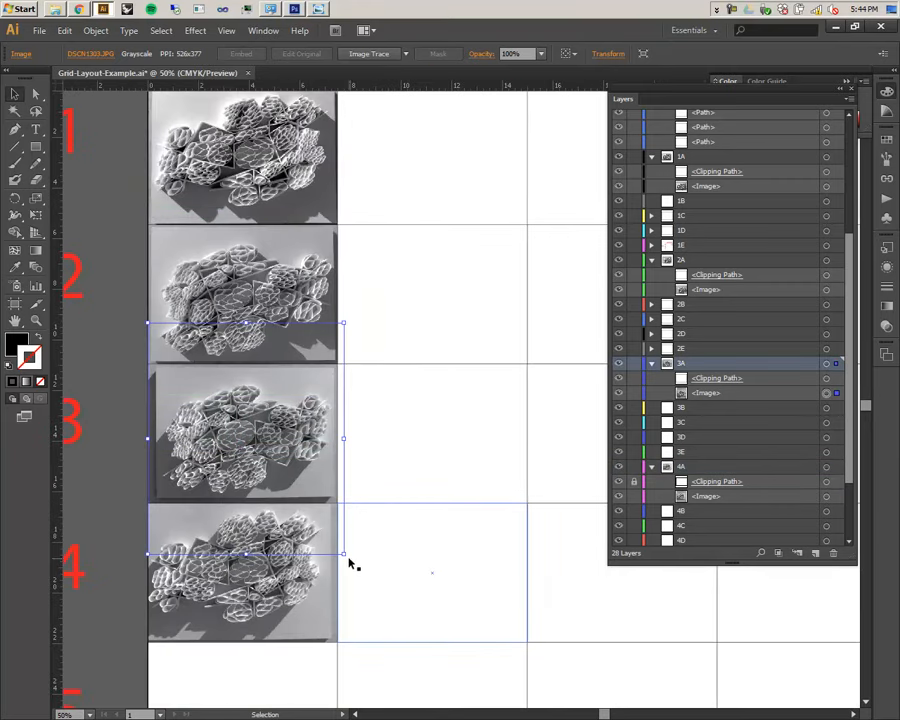
drag(349, 559, 436, 356)
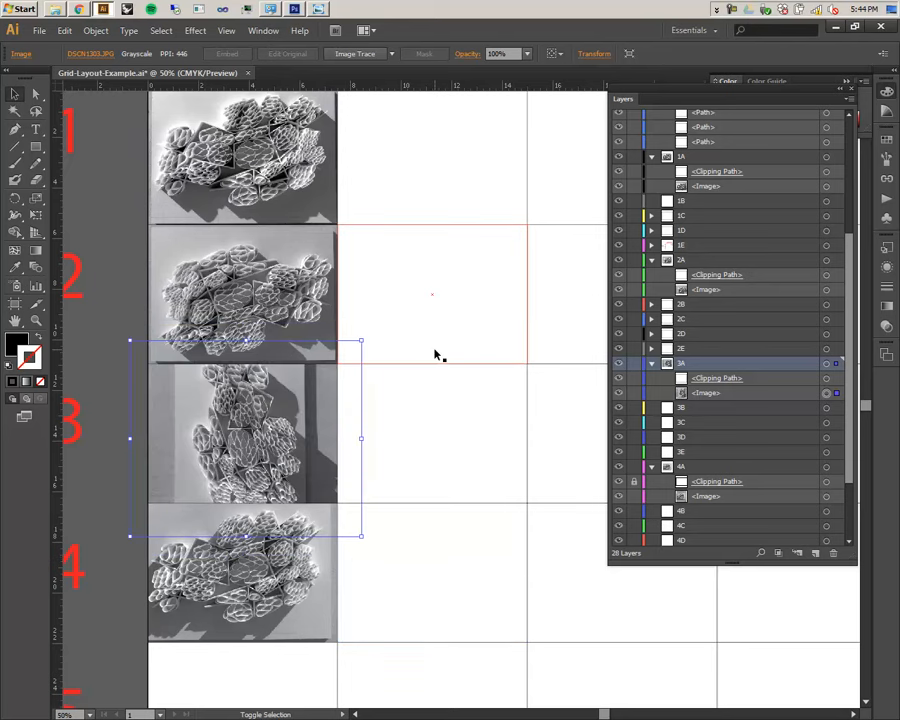
- Try shrinking the rotated DSCN1303 photo in cell 3A to about its frame's width and nudging it up
mouse_move(362, 535)
mouse_down()
mouse_move(342, 512)
mouse_move(350, 522)
mouse_up()
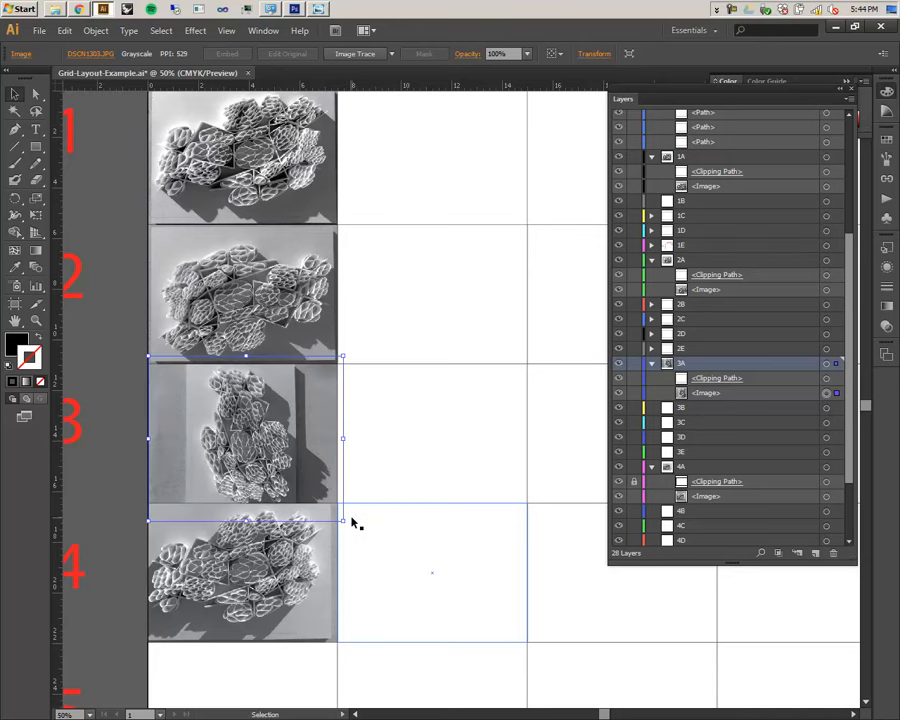
key(Up)
key(Up)
key(Up)
key(Up)
key(Up)
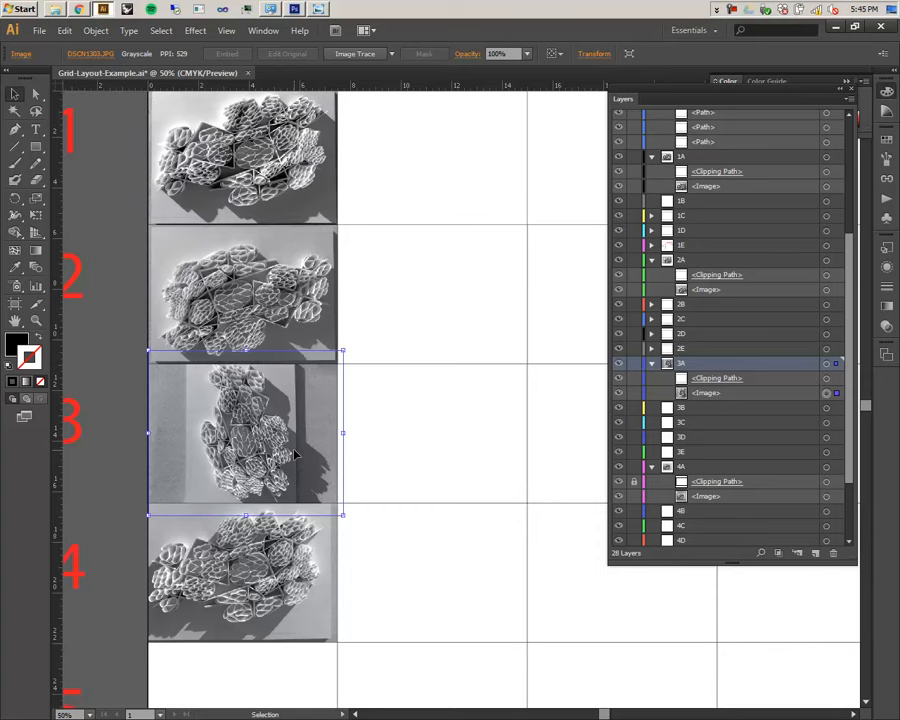
scroll(290, 452, right, 2)
scroll(288, 450, down, 1)
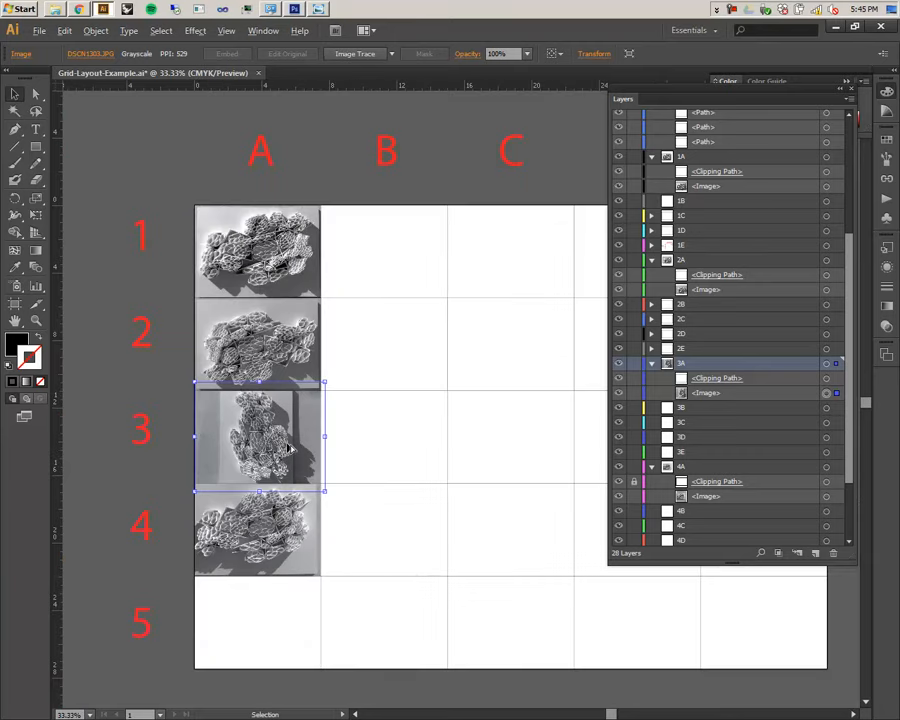
scroll(288, 450, up, 1)
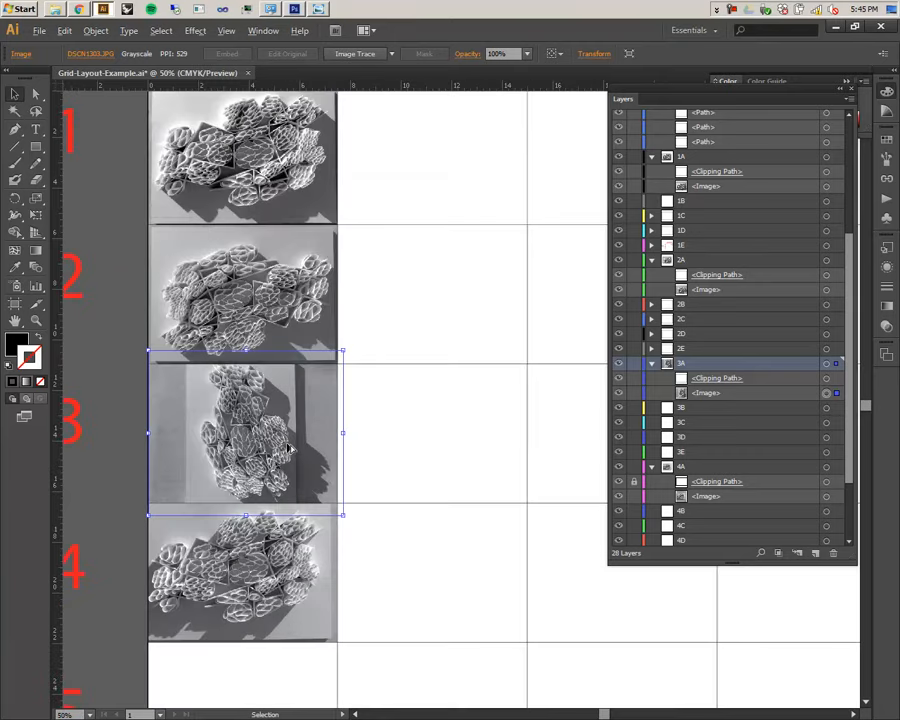
scroll(288, 450, down, 1)
scroll(288, 450, up, 1)
- Undo the last nudges of the cell 3A photo and try shifting it slightly down inside its frame
key(alt)
key(ctrl+z)
key(ctrl+z)
key(Down)
key(Down)
key(Down)
key(Down)
key(Down)
key(Down)
key(Down)
key(Down)
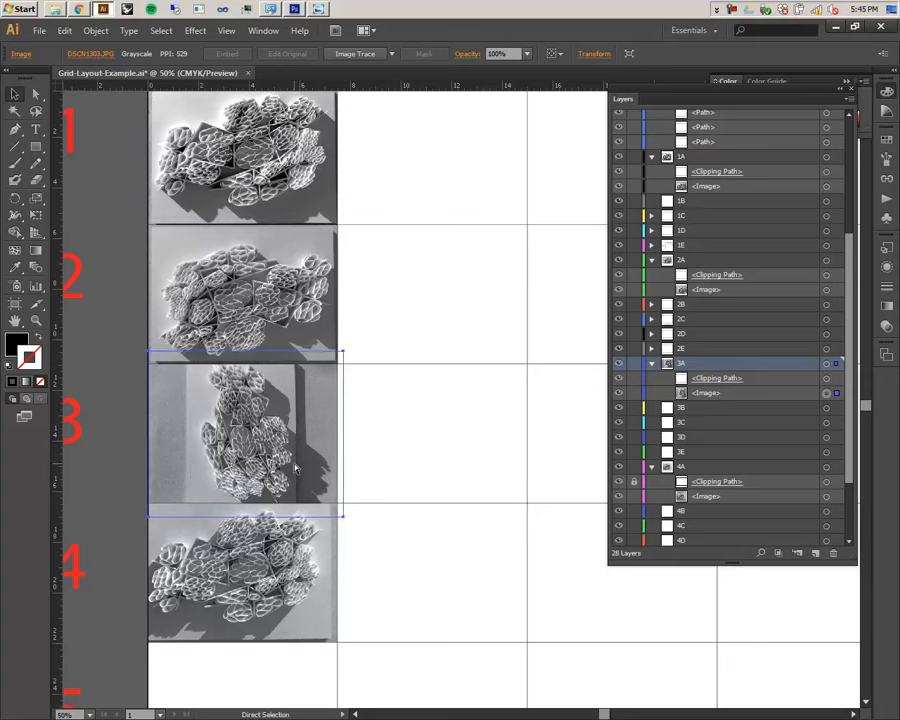
key(Down)
key(Down)
- Undo the rotation, scaling and nudging of the cell 3A photo, keeping the cell 4A photo's last placement
key(ctrl+z)
key(ctrl+z)
key(ctrl+z)
key(ctrl+z)
key(ctrl+z)
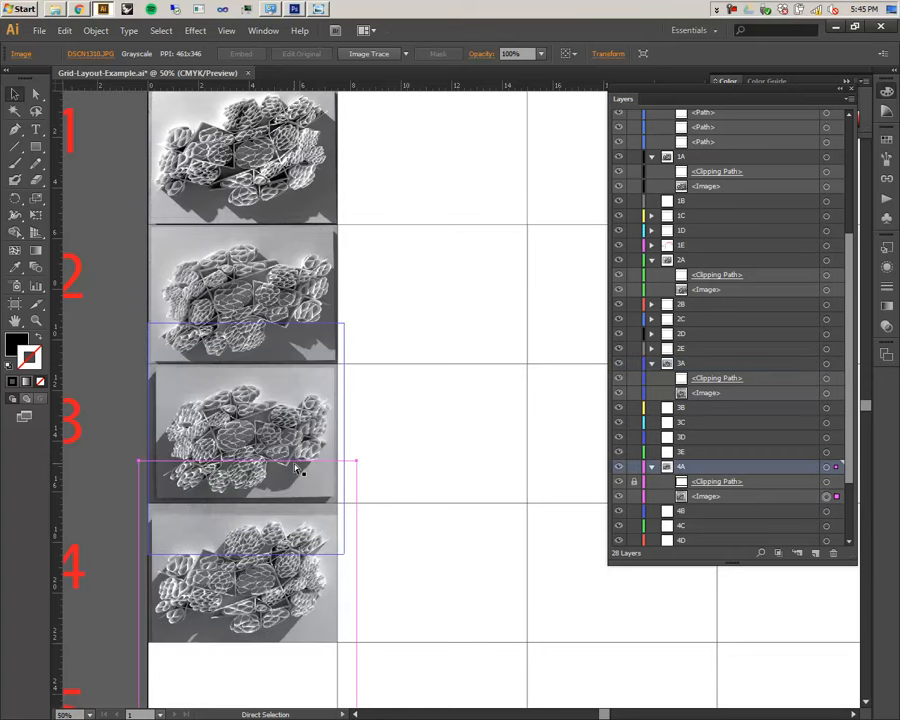
key(ctrl+z)
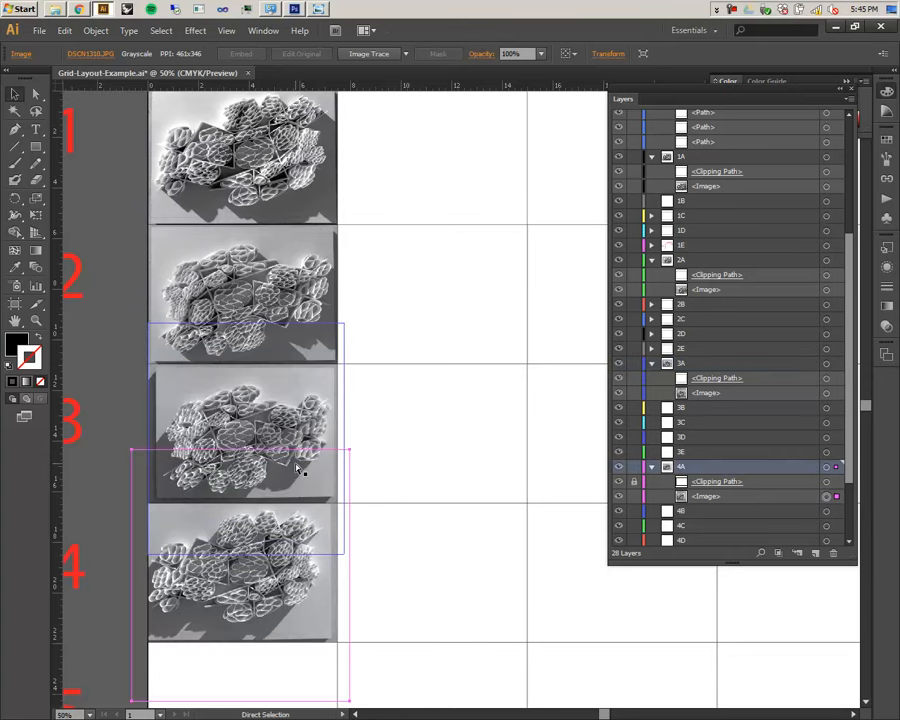
scroll(298, 472, right, 1)
scroll(298, 472, up, 1)
scroll(298, 472, down, 1)
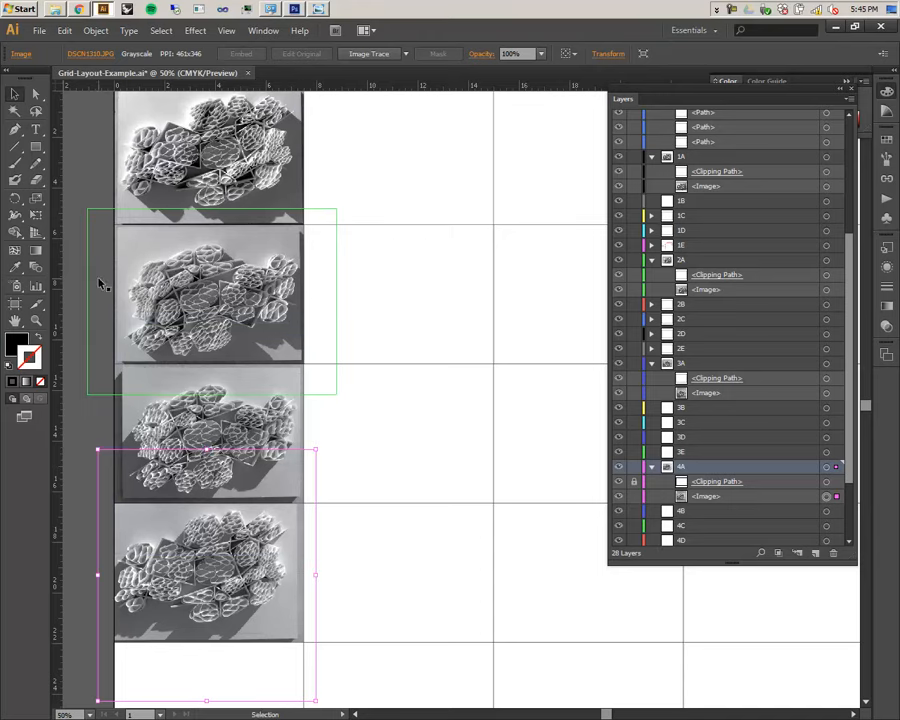
- Shorten the artboard from its lower edge to a height of 22.04 in, ending at the bottom of row 4
drag(100, 282, 183, 277)
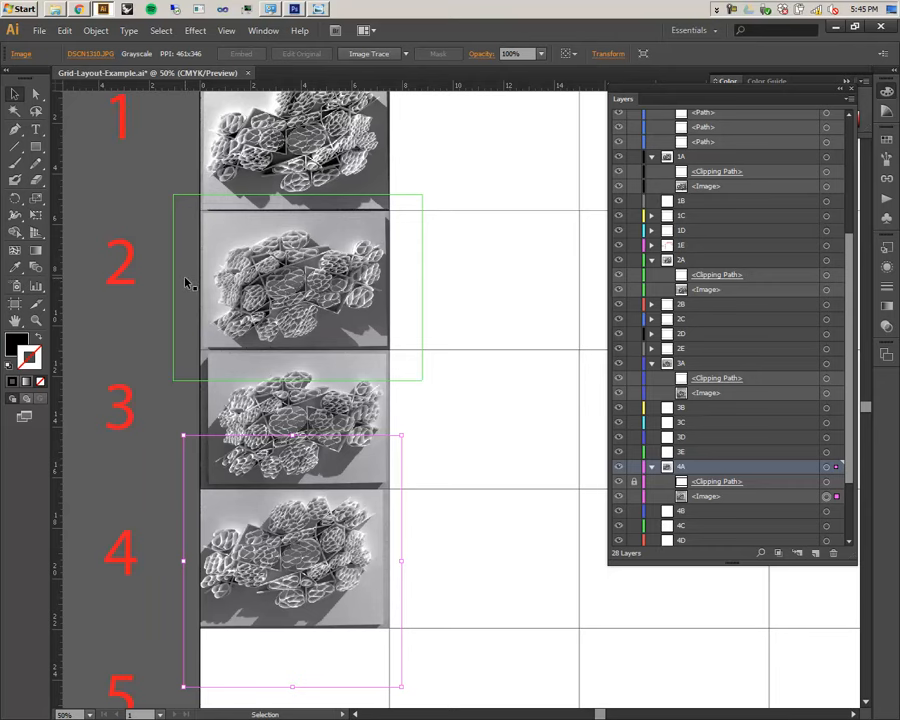
scroll(185, 282, down, 1)
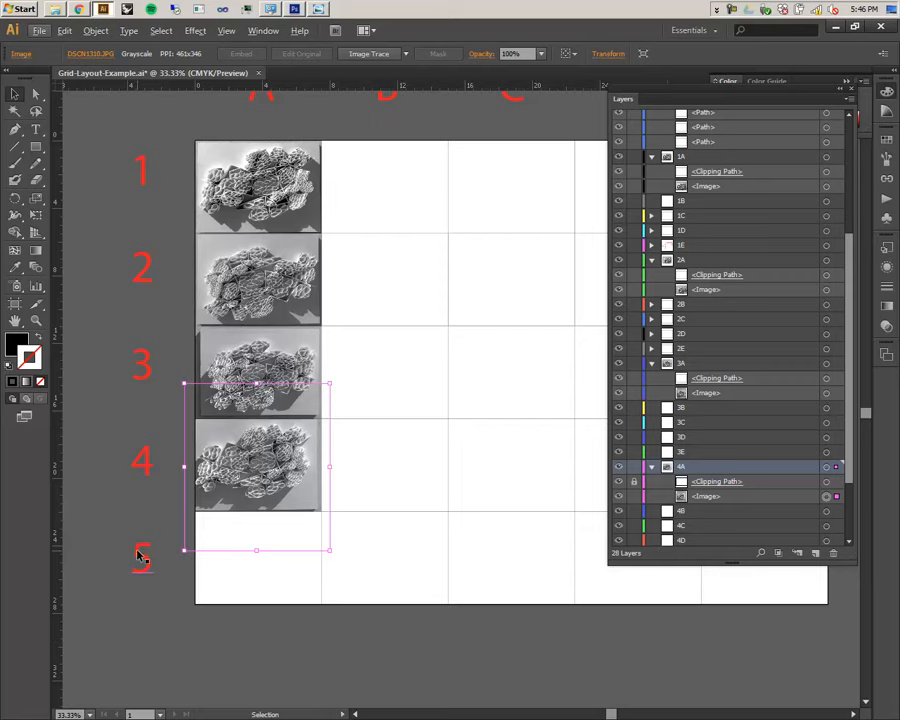
mouse_move(476, 640)
mouse_down()
mouse_move(466, 636)
mouse_move(654, 641)
mouse_move(352, 653)
mouse_move(468, 649)
mouse_up()
scroll(244, 566, down, 1)
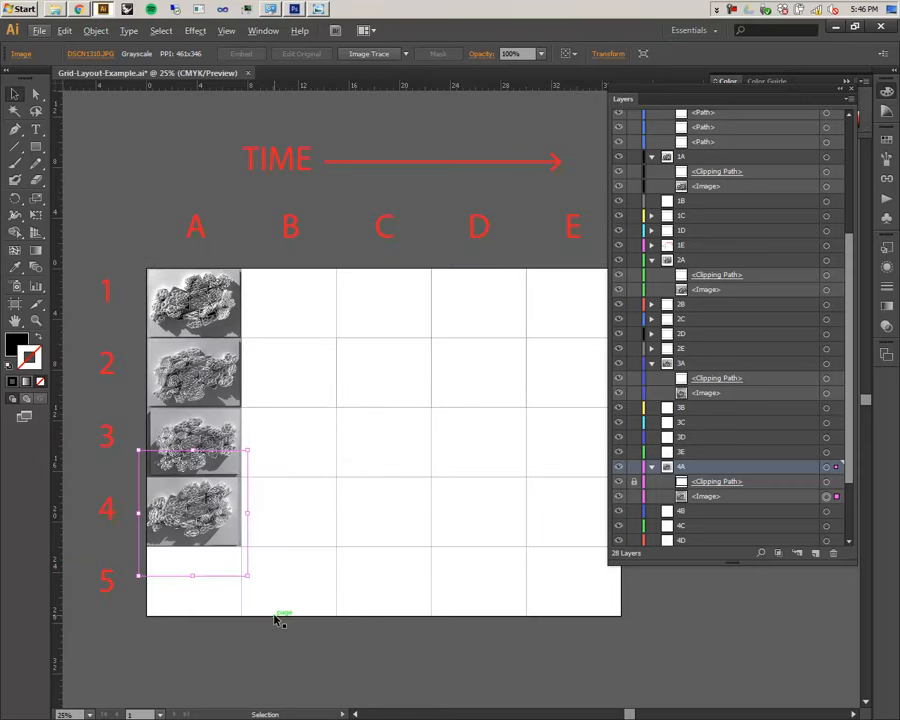
key(shift+o)
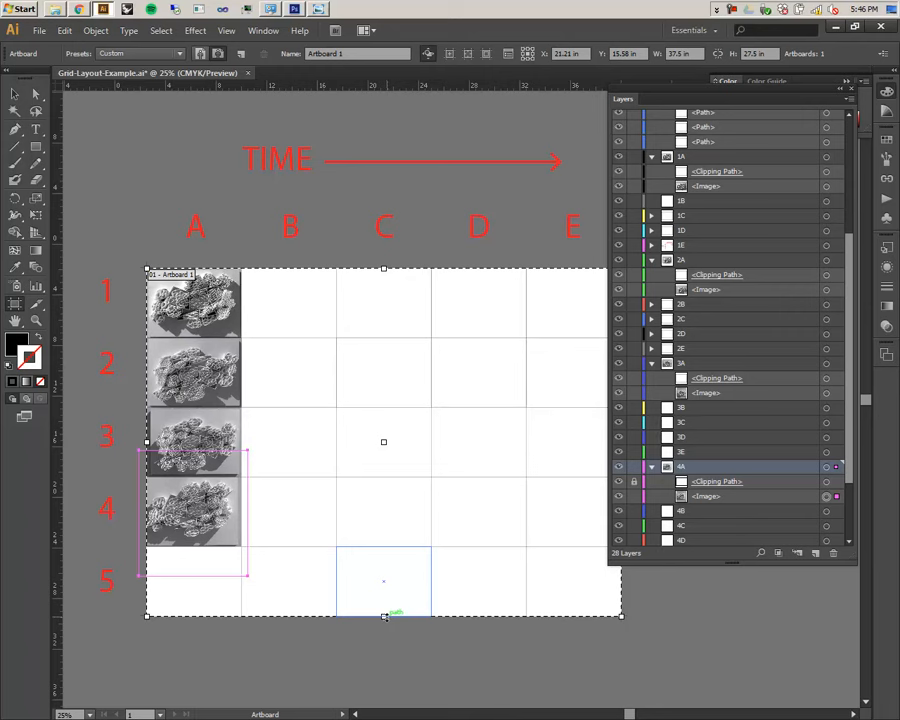
drag(384, 617, 391, 548)
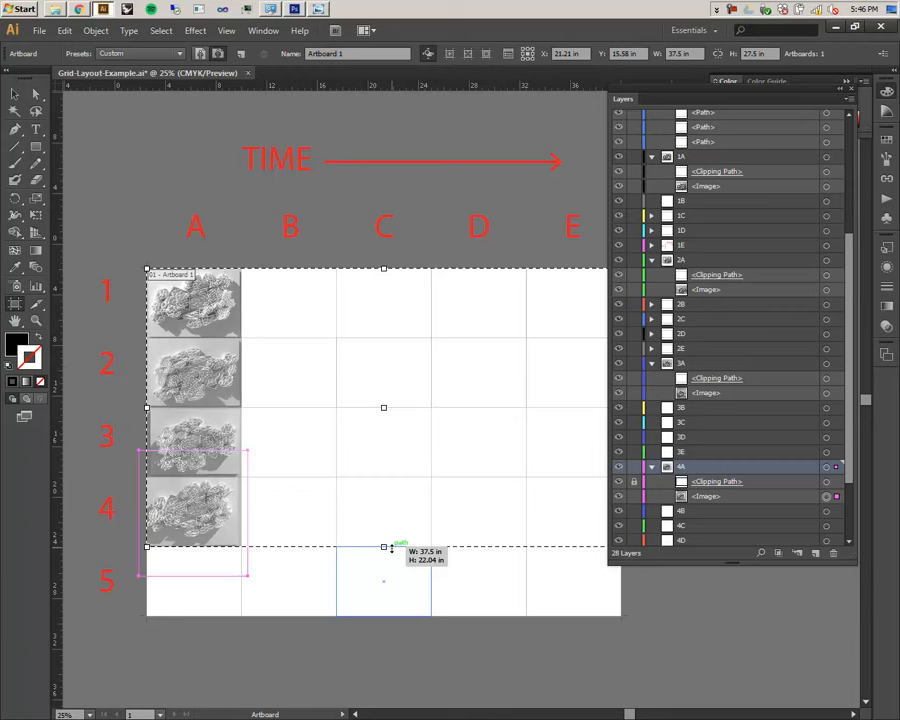
drag(391, 548, 391, 549)
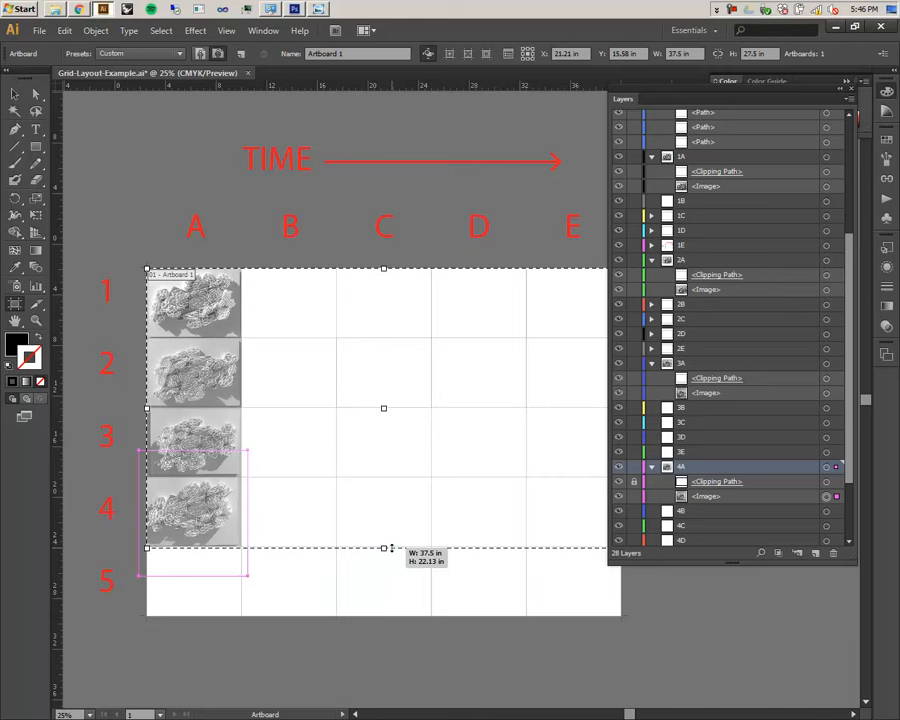
drag(391, 548, 383, 548)
key(v)
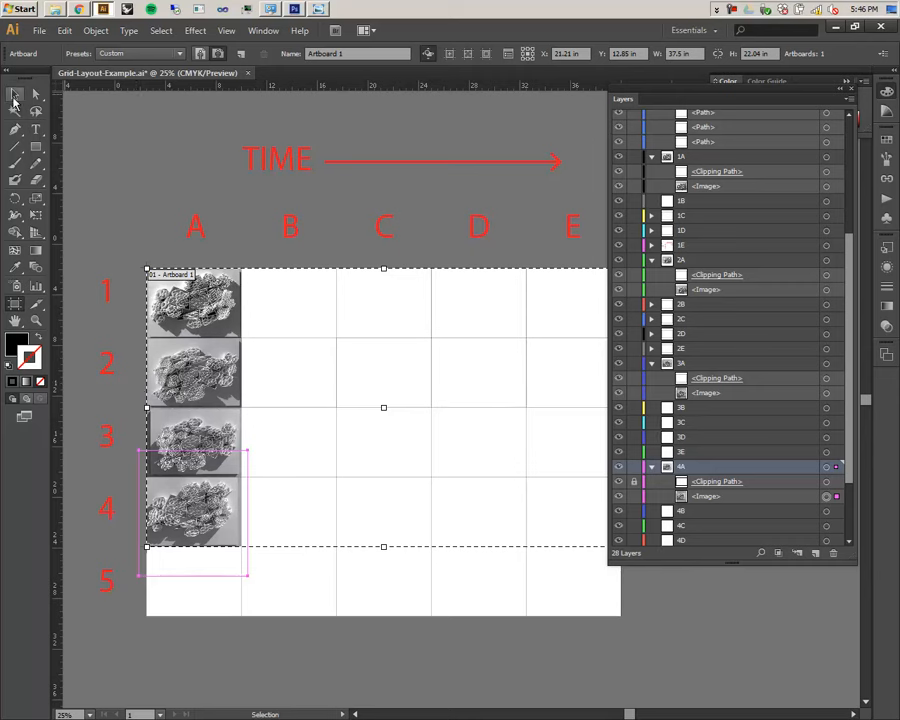
- Delete the row 5 cell frames and the row label 5 below the artboard
drag(665, 661, 232, 607)
key(Delete)
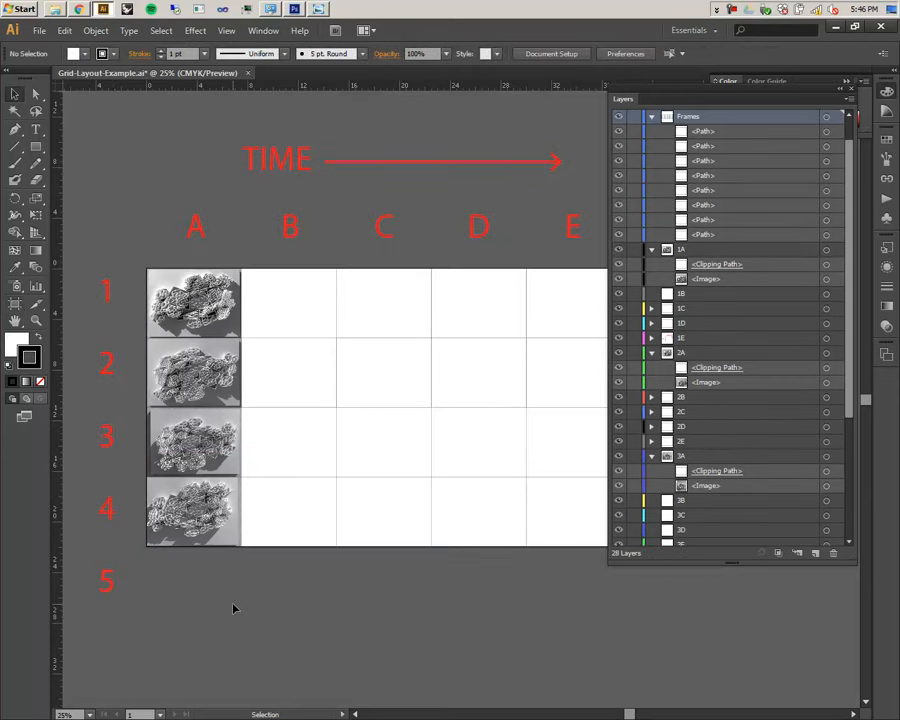
key(space)
mouse_move(424, 600)
mouse_down()
mouse_move(348, 597)
mouse_move(423, 575)
mouse_up()
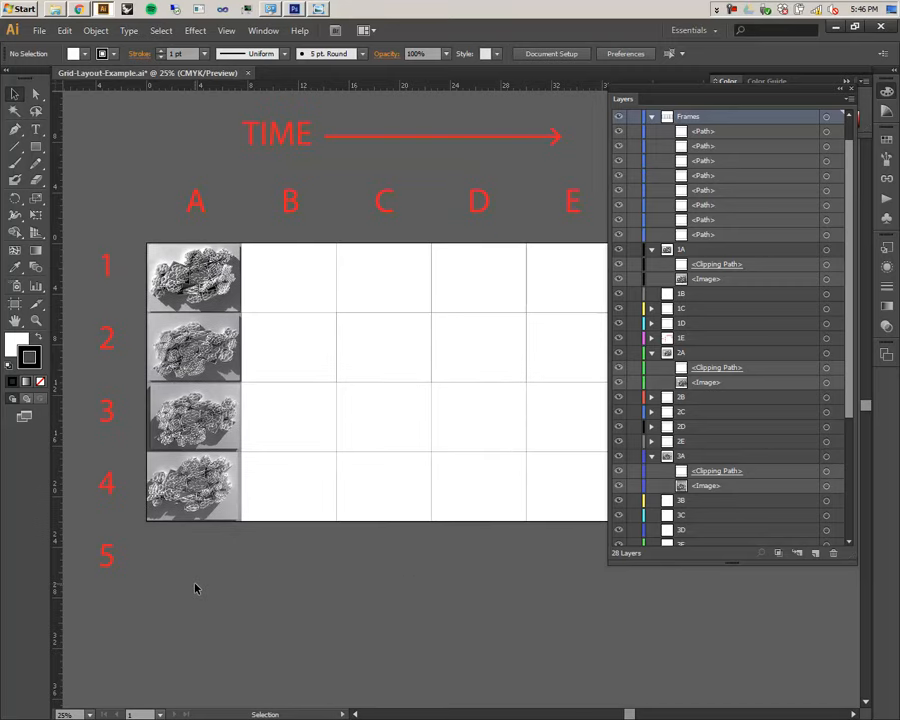
click(107, 558)
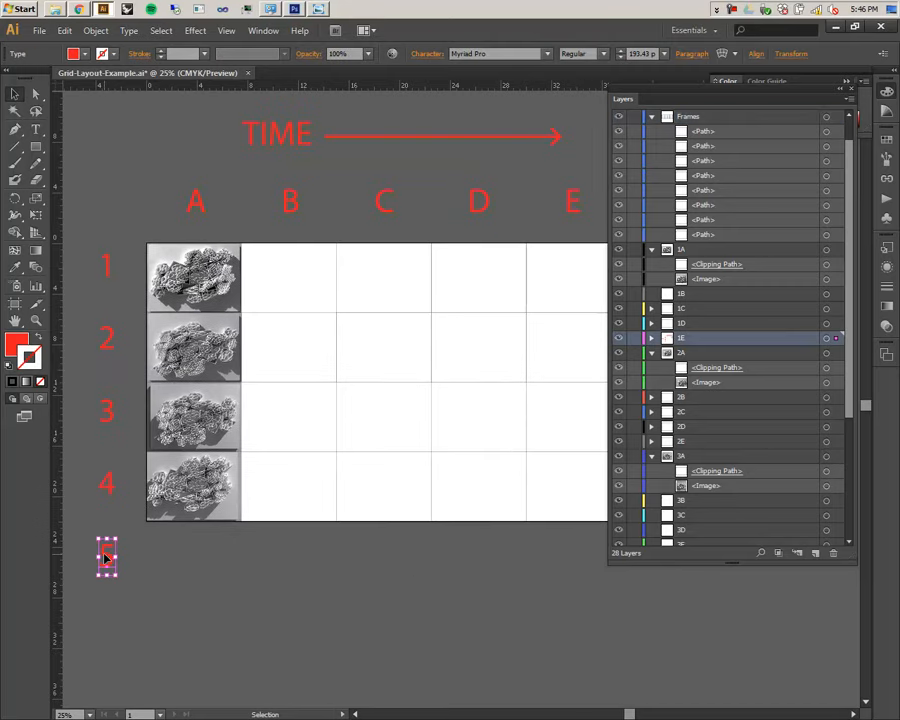
key(Delete)
key(space)
drag(387, 471, 354, 523)
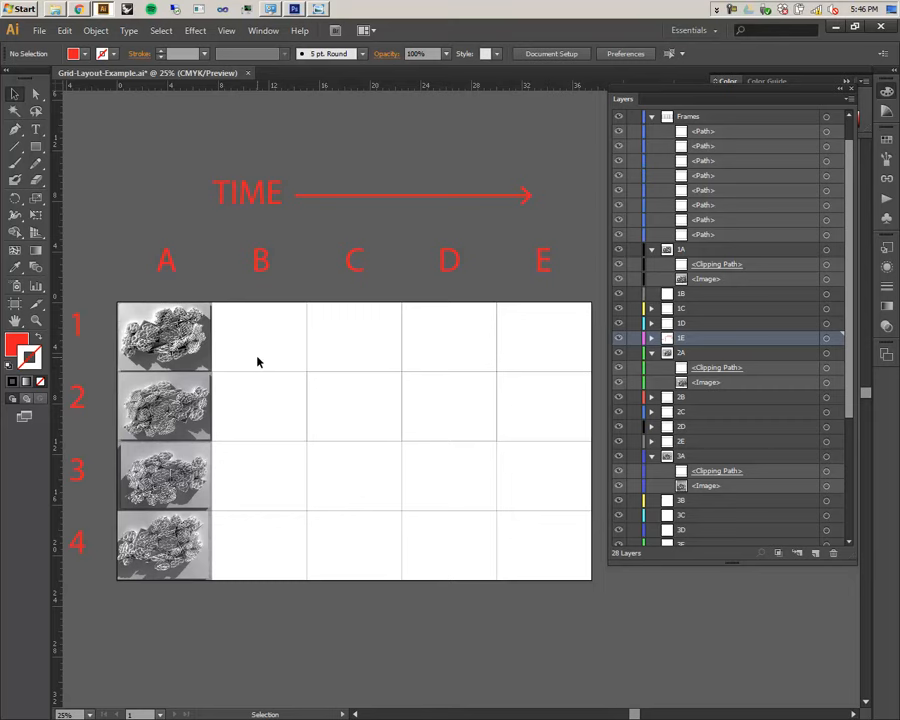
scroll(253, 360, up, 1)
scroll(253, 360, down, 1)
scroll(252, 358, up, 2)
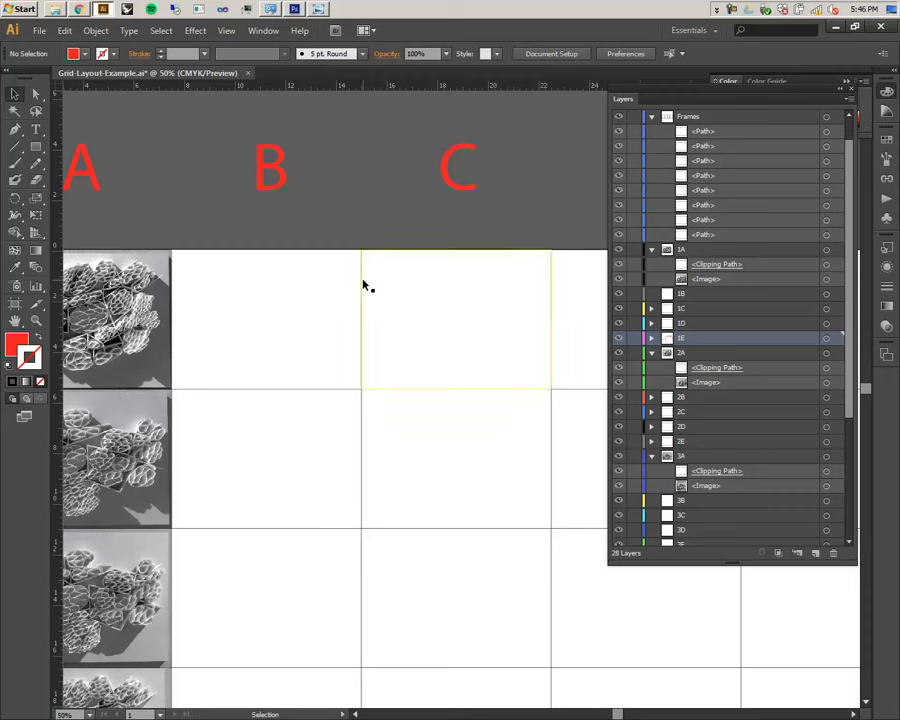
scroll(751, 343, up, 1)
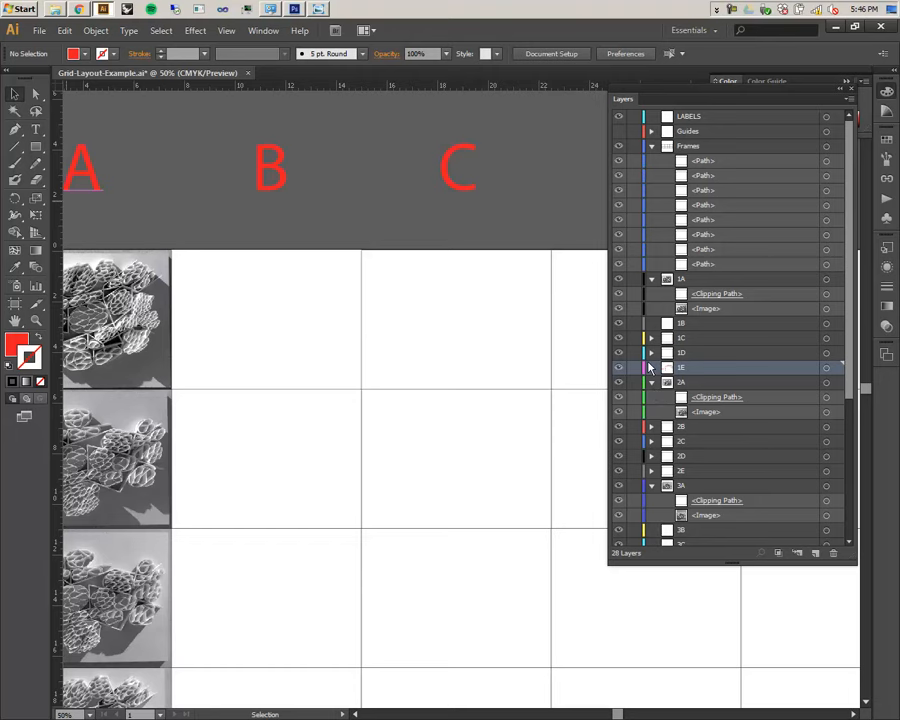
drag(233, 356, 361, 361)
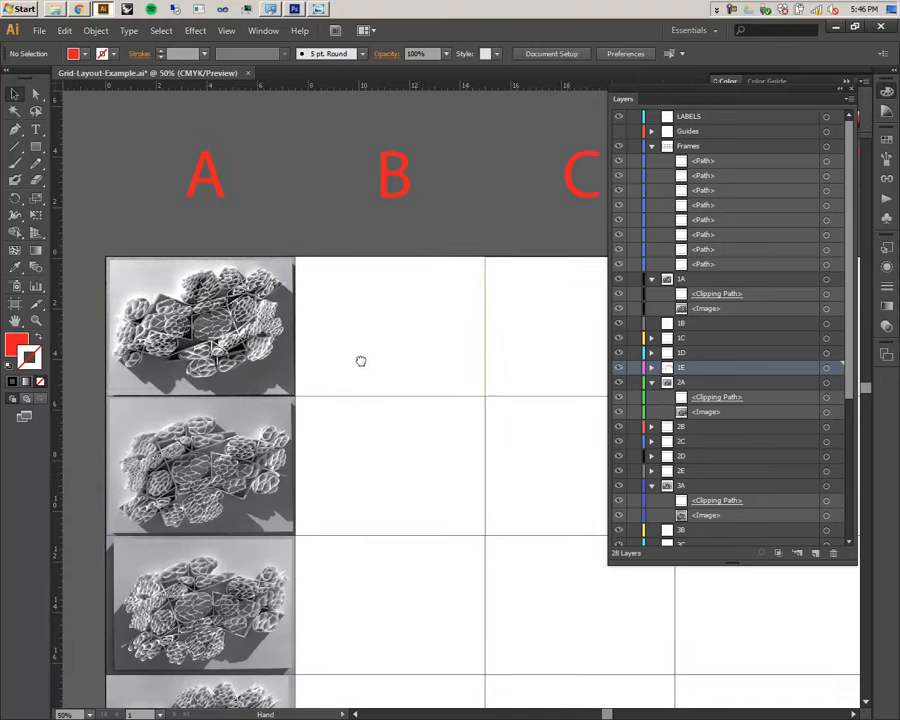
click(826, 323)
click(38, 30)
click(111, 219)
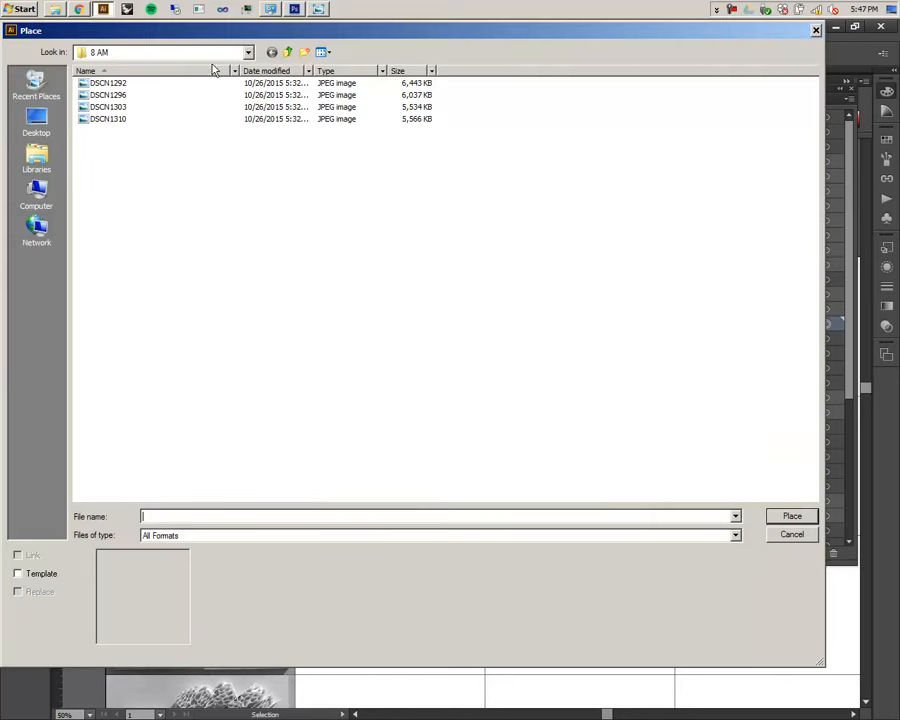
click(287, 53)
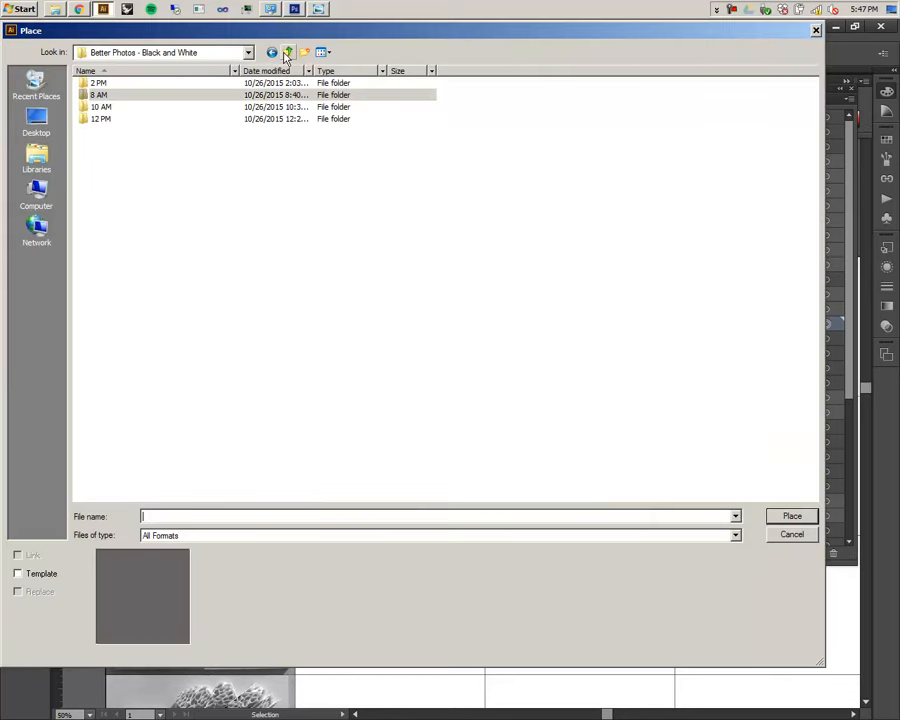
double_click(102, 107)
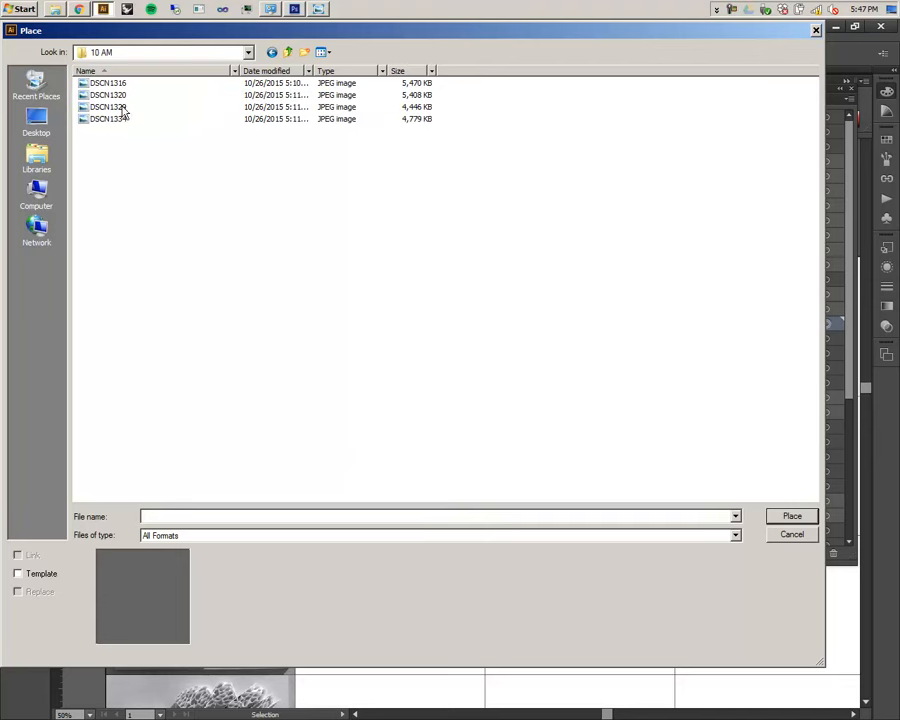
click(806, 535)
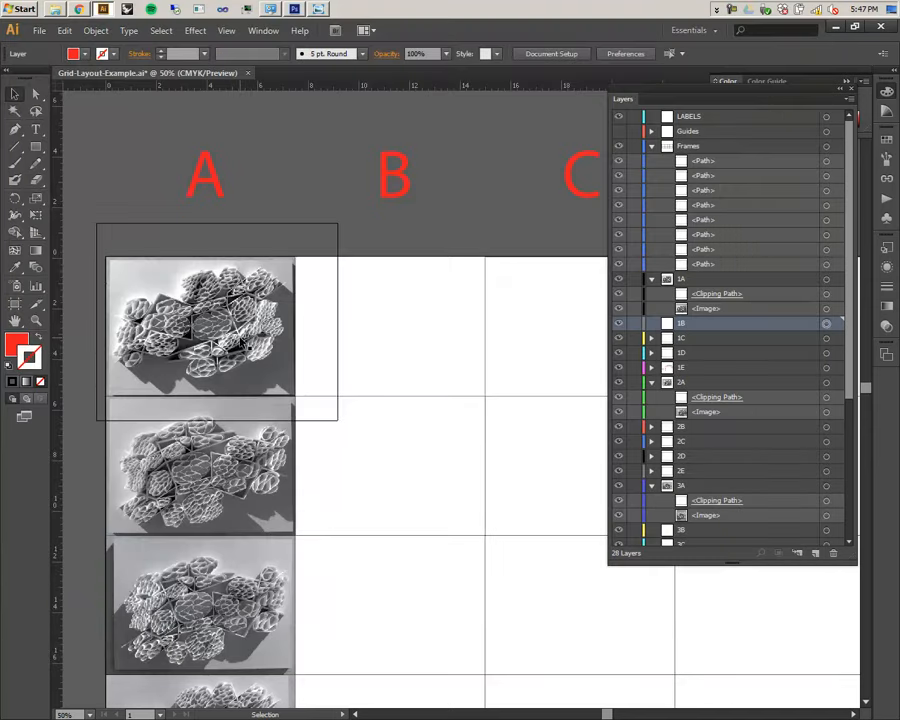
- Rename the column label A as 8AM and the column label B as 10AM
drag(159, 221, 210, 234)
double_click(266, 192)
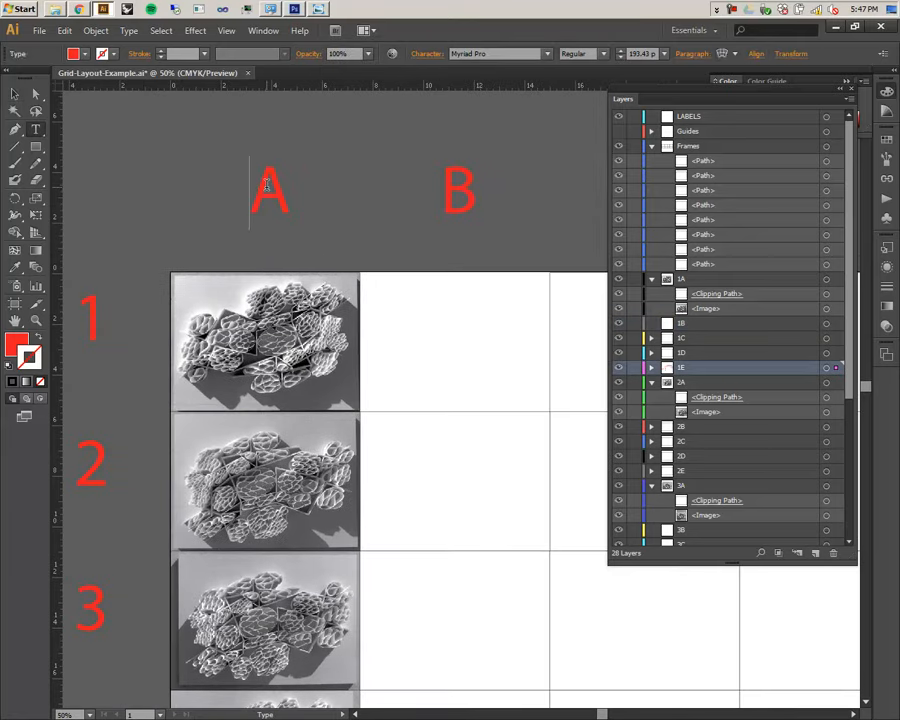
double_click(266, 186)
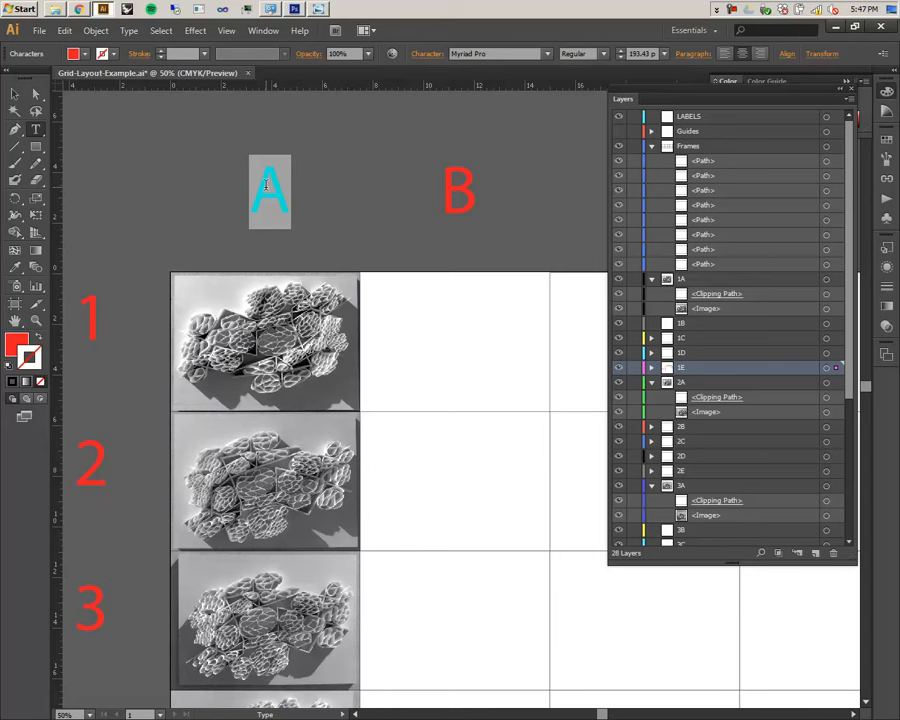
text(8AM)
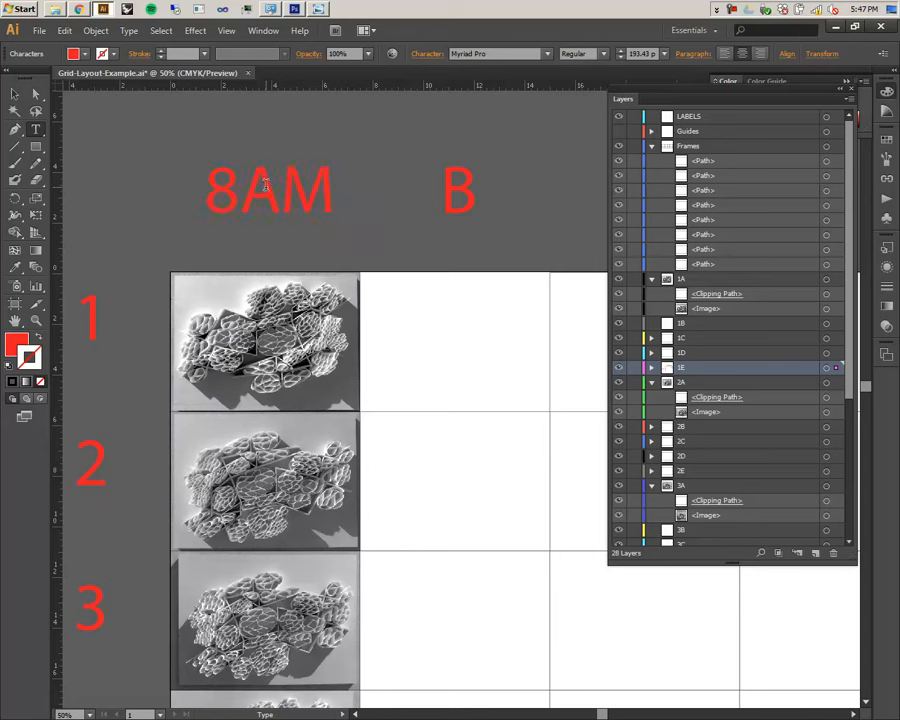
double_click(460, 188)
text(10A)
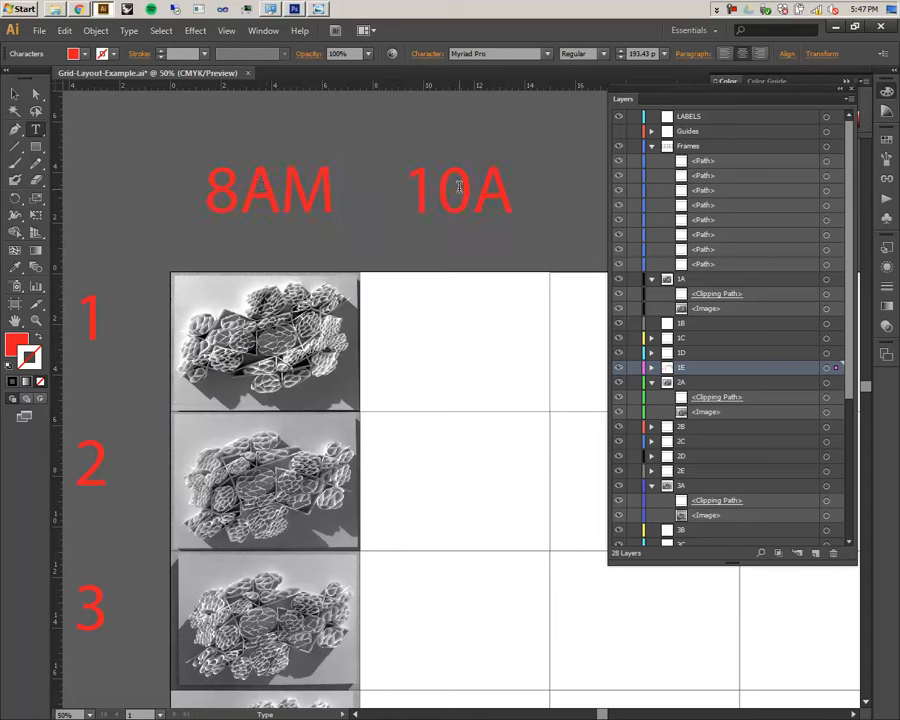
text(M)
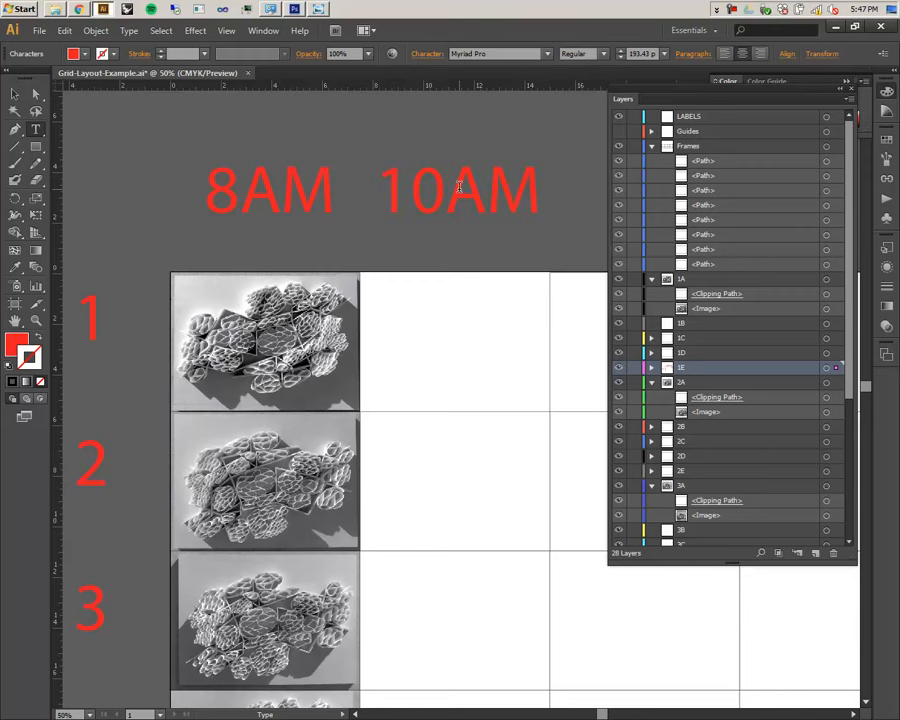
- Unlock layer 1B, copy the cell 1C frame into the empty cell 1B and move the copied path to layer 1B
click(15, 93)
drag(465, 357, 330, 346)
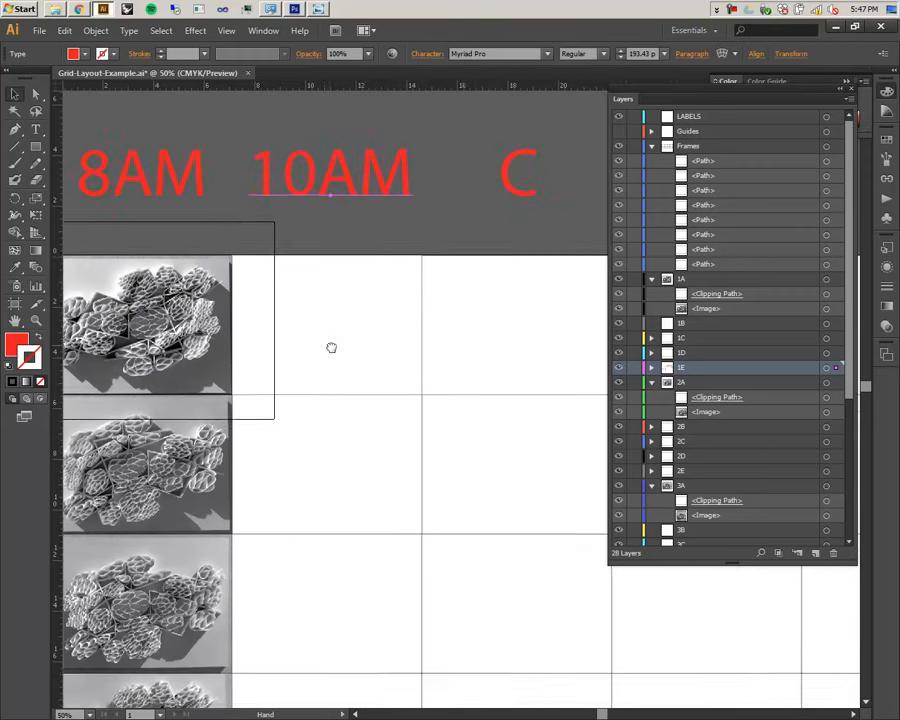
key(ctrl+minus)
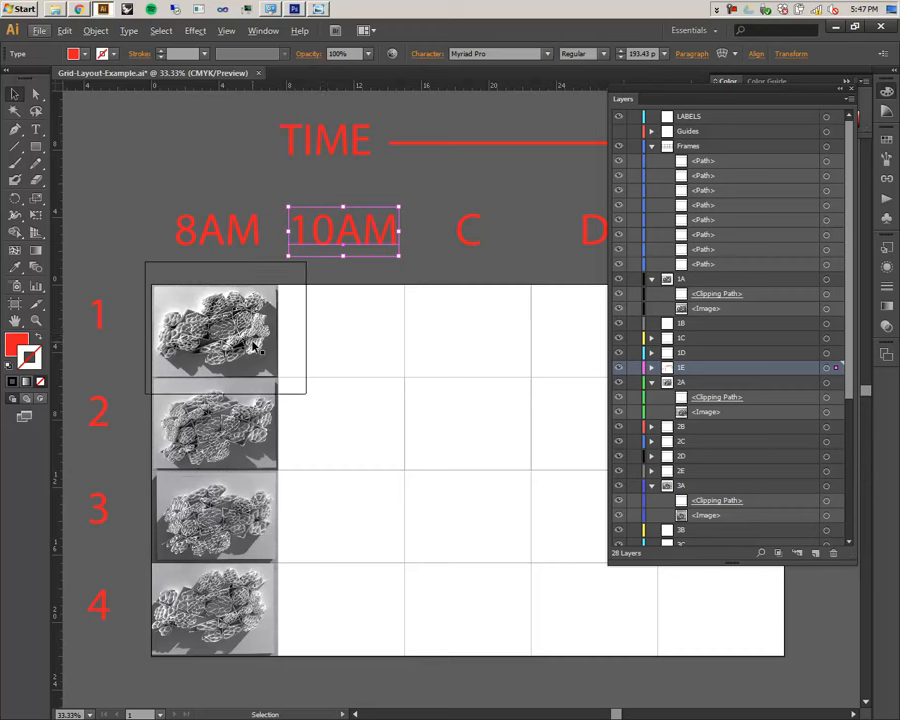
click(355, 387)
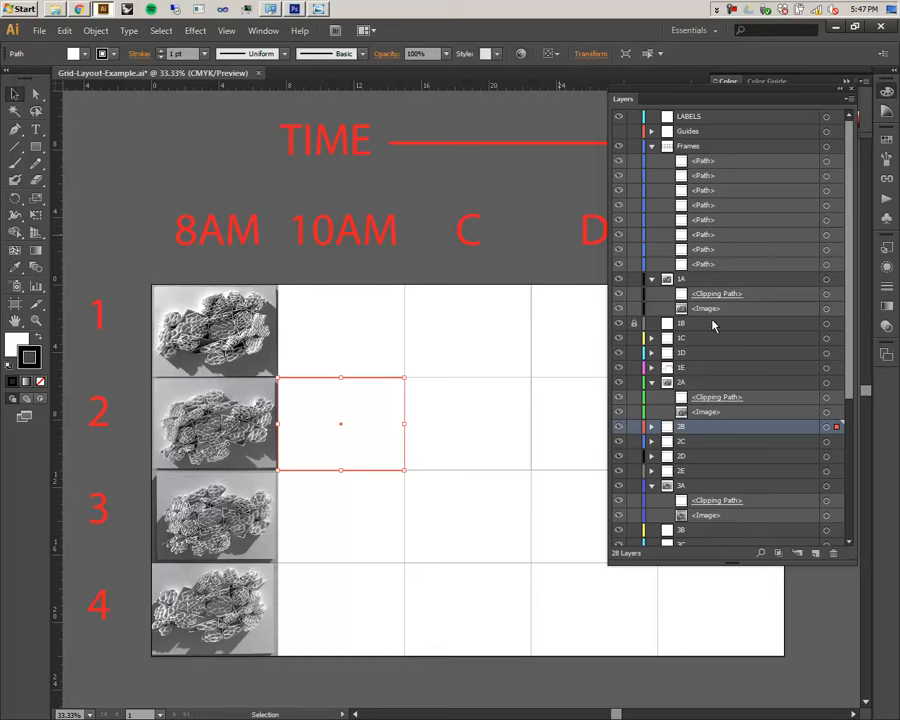
click(633, 324)
click(457, 337)
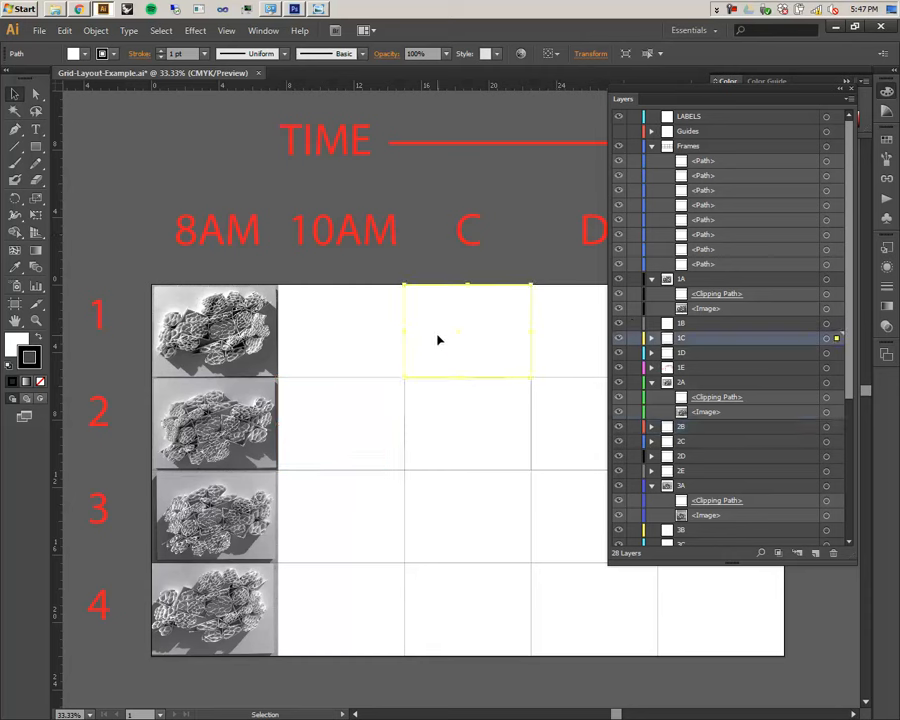
drag(443, 338, 322, 341)
click(652, 340)
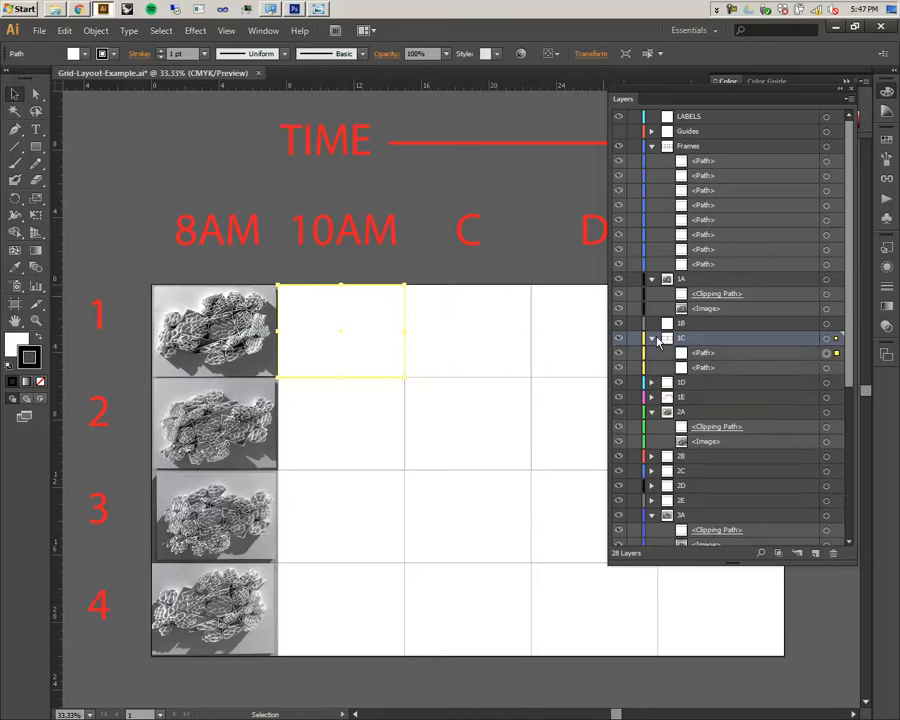
drag(775, 353, 743, 327)
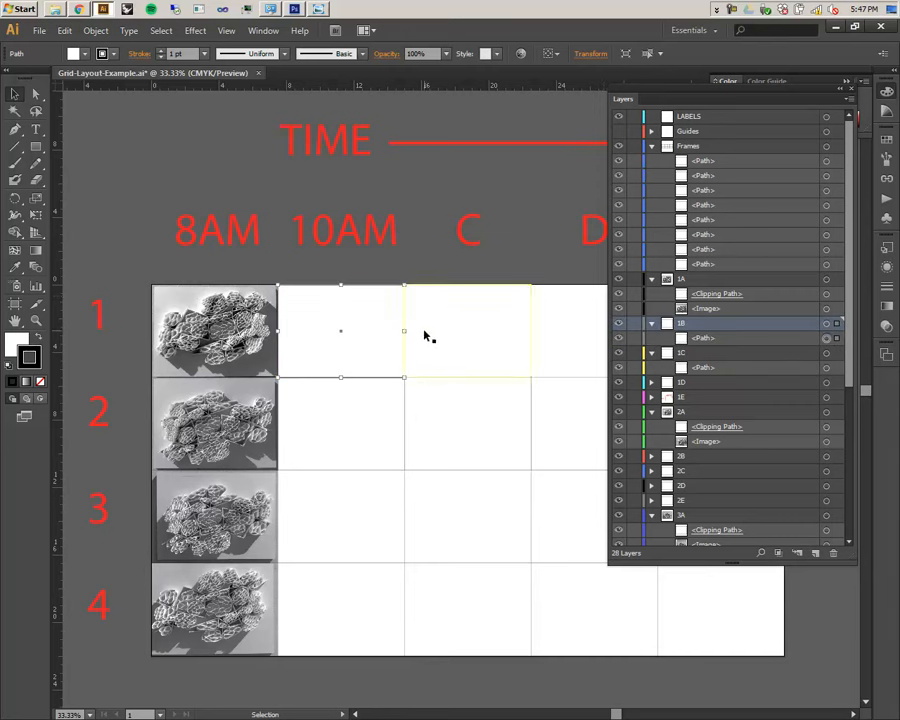
- Place the first photo of the 10 AM folder, DSCN1316, on layer 1B and move it over cell 1B
click(38, 30)
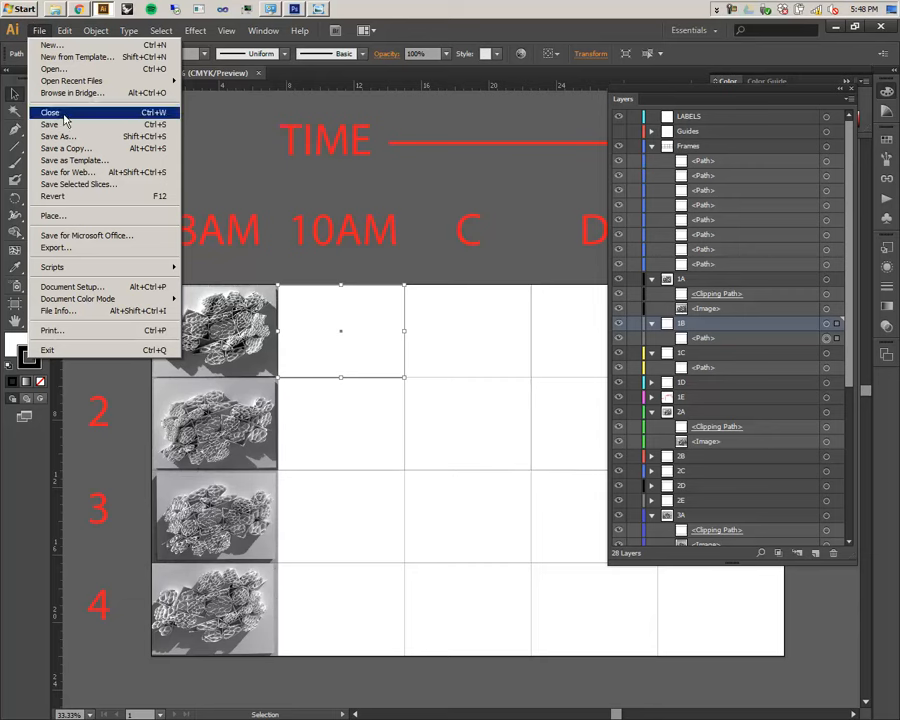
click(77, 214)
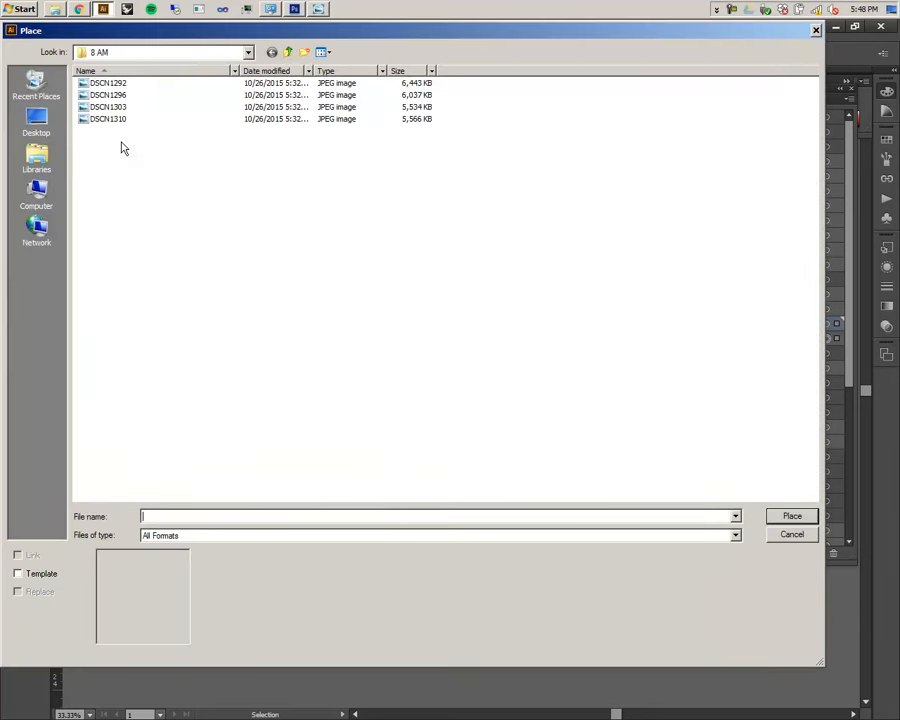
click(288, 52)
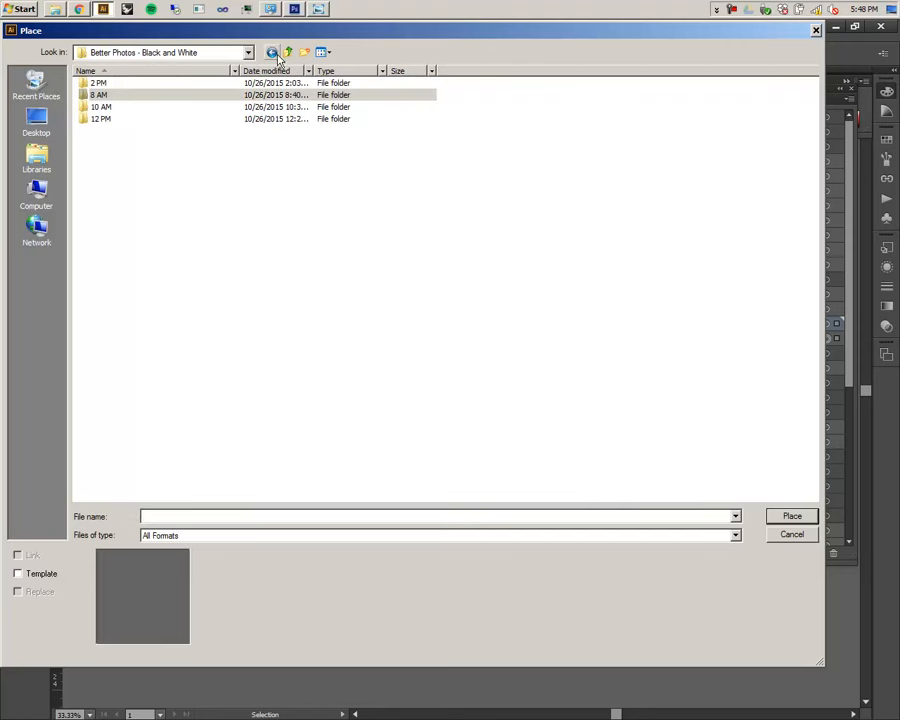
double_click(117, 108)
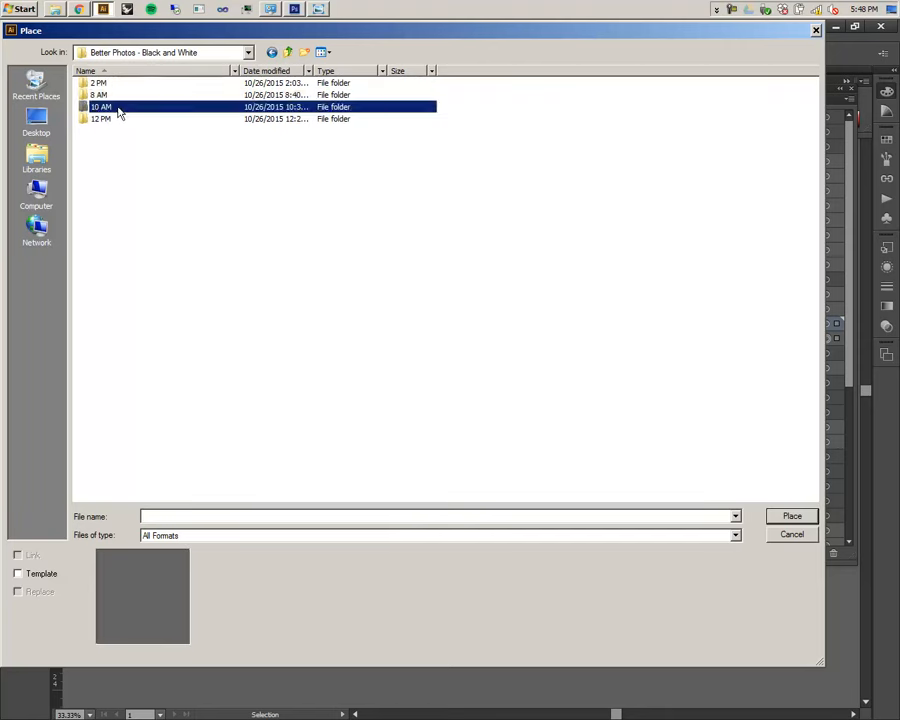
double_click(108, 83)
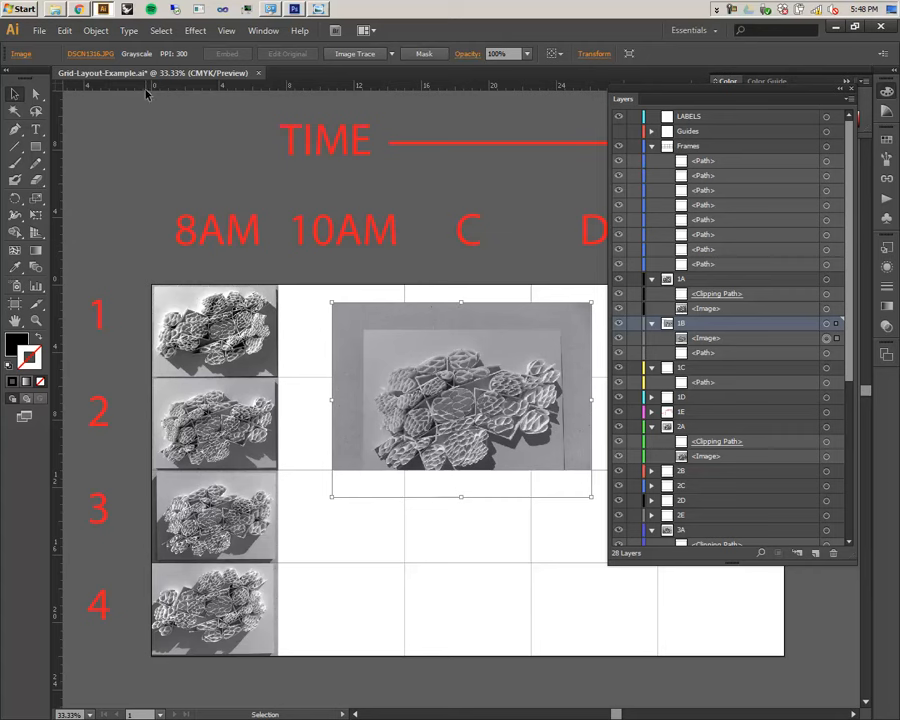
drag(480, 428, 370, 362)
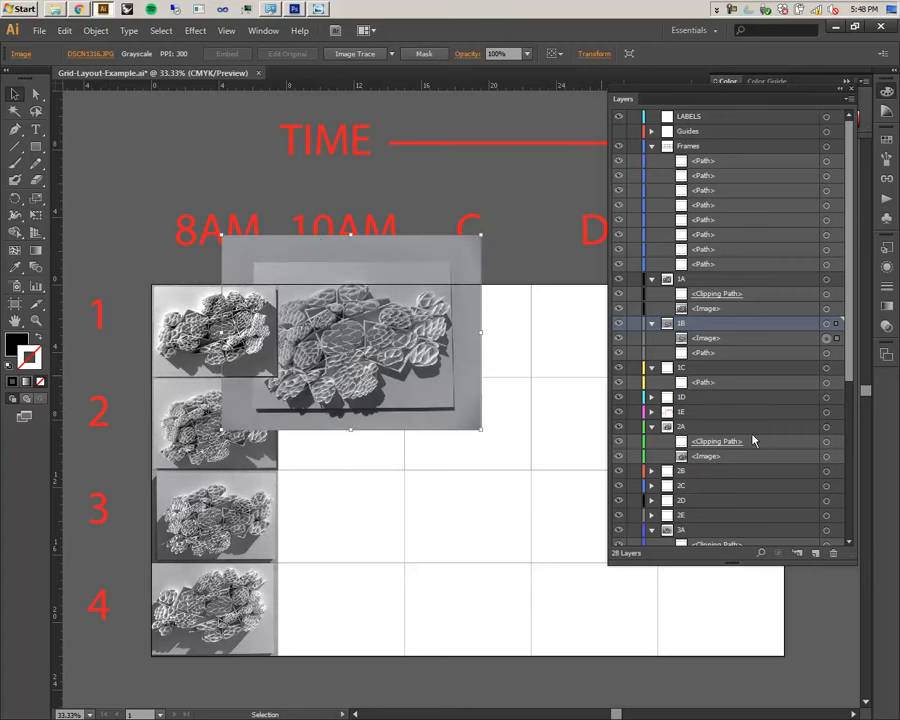
- Put the frame path above the image in layer 1B and make a clipping mask from the layer
drag(776, 354, 792, 338)
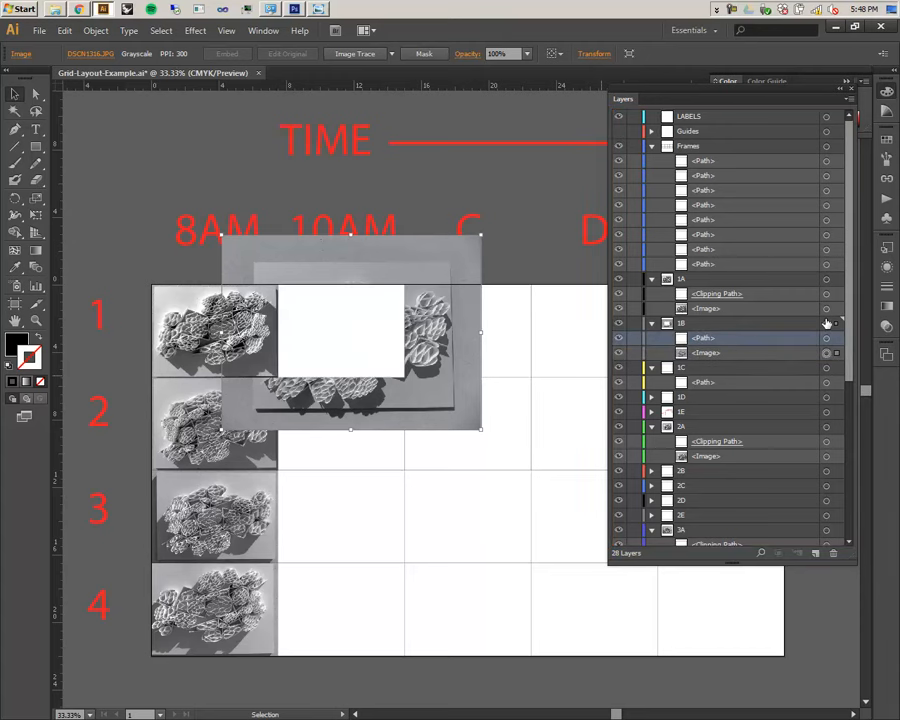
click(826, 323)
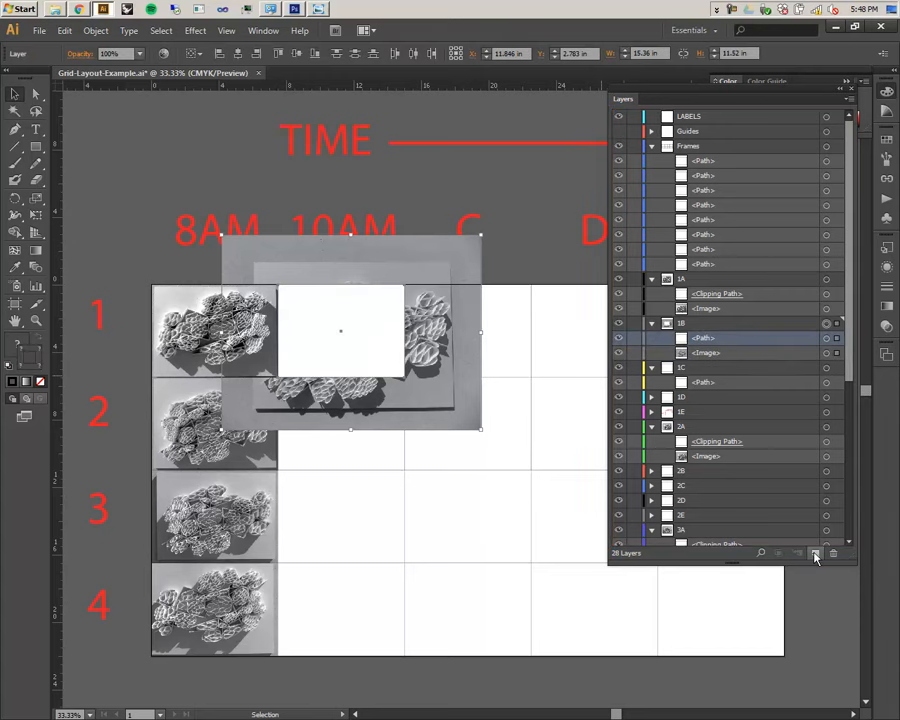
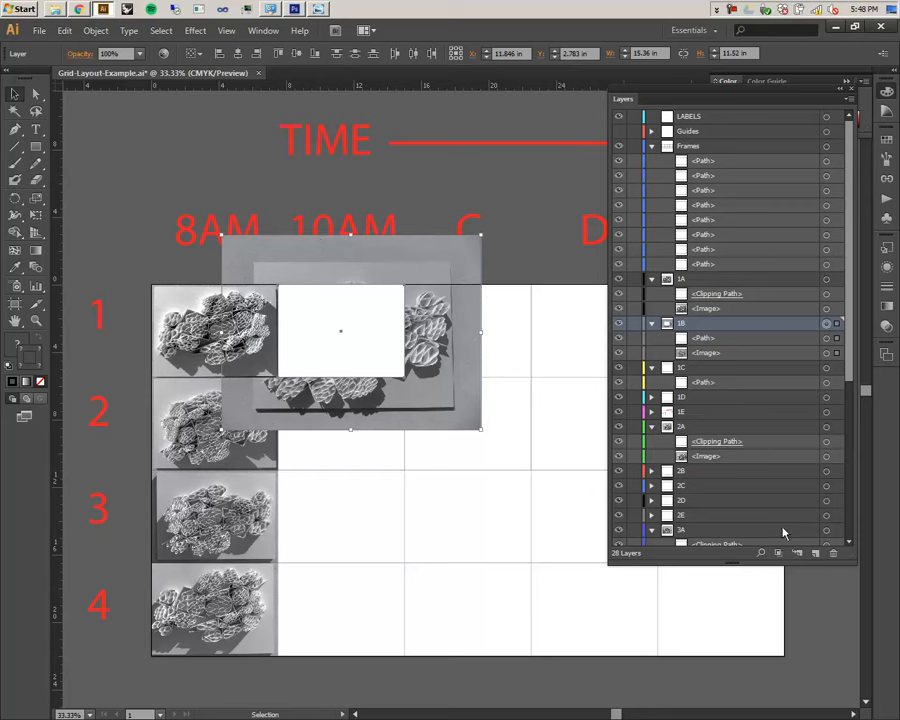
click(779, 551)
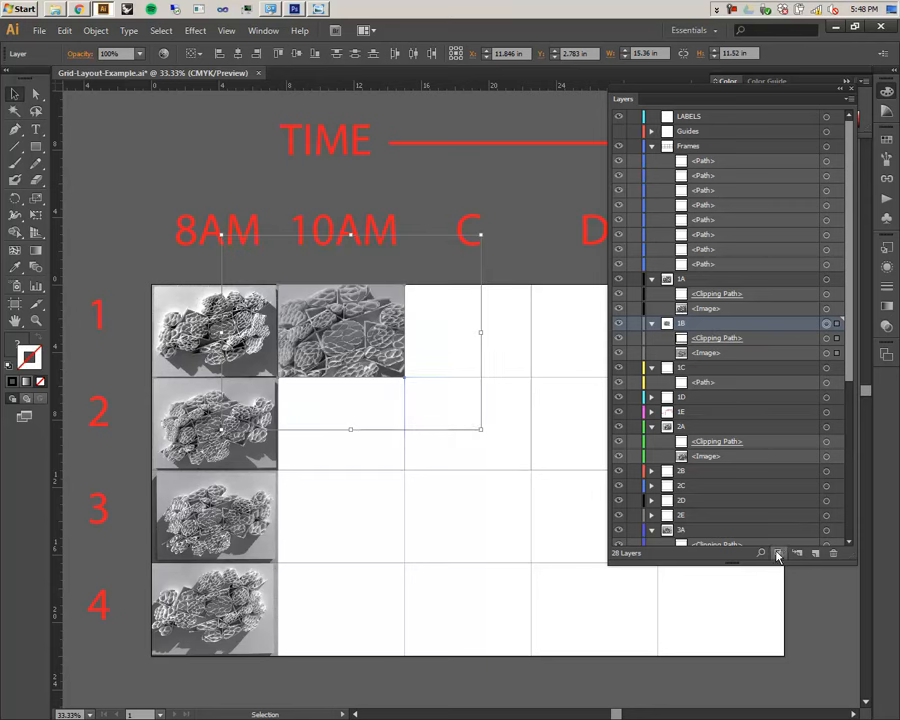
- Try scaling down the cell 1B contents, and delete the photo from layer 1B while keeping its clipping path
drag(481, 428, 420, 386)
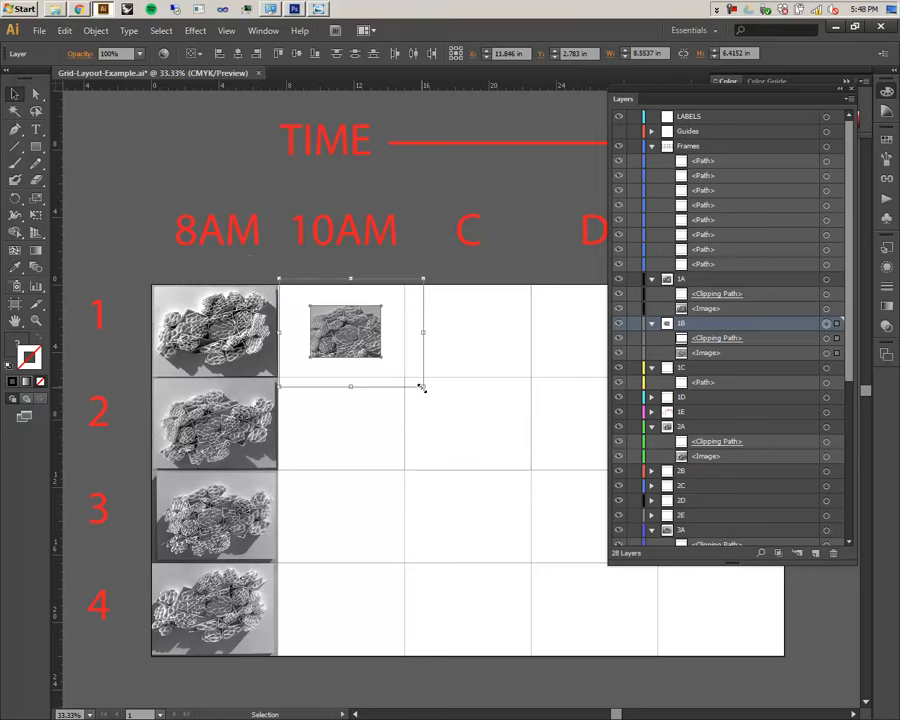
key(ctrl+z)
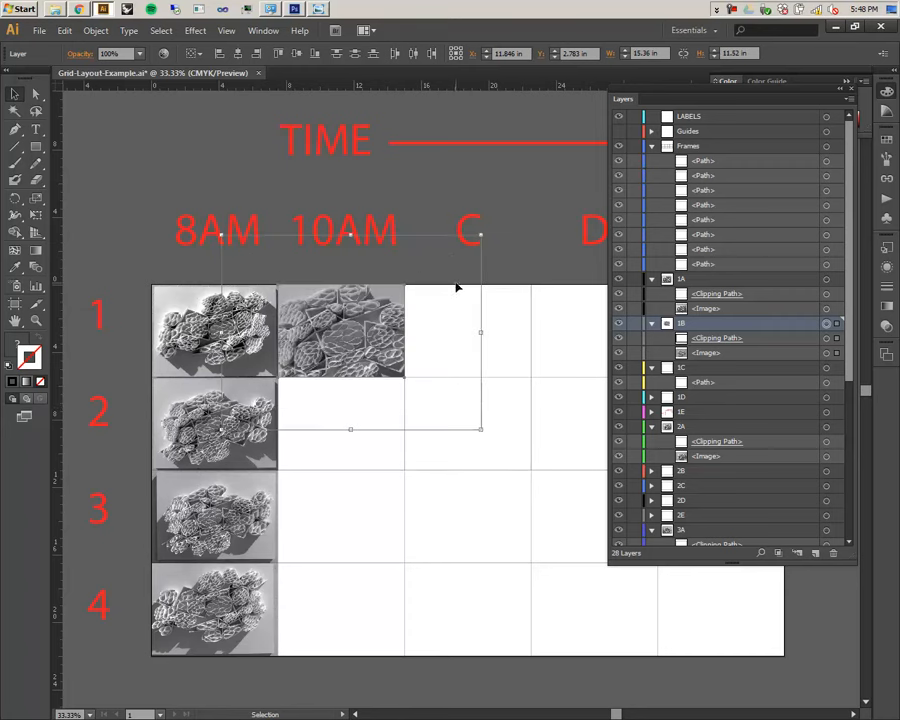
click(127, 160)
click(345, 315)
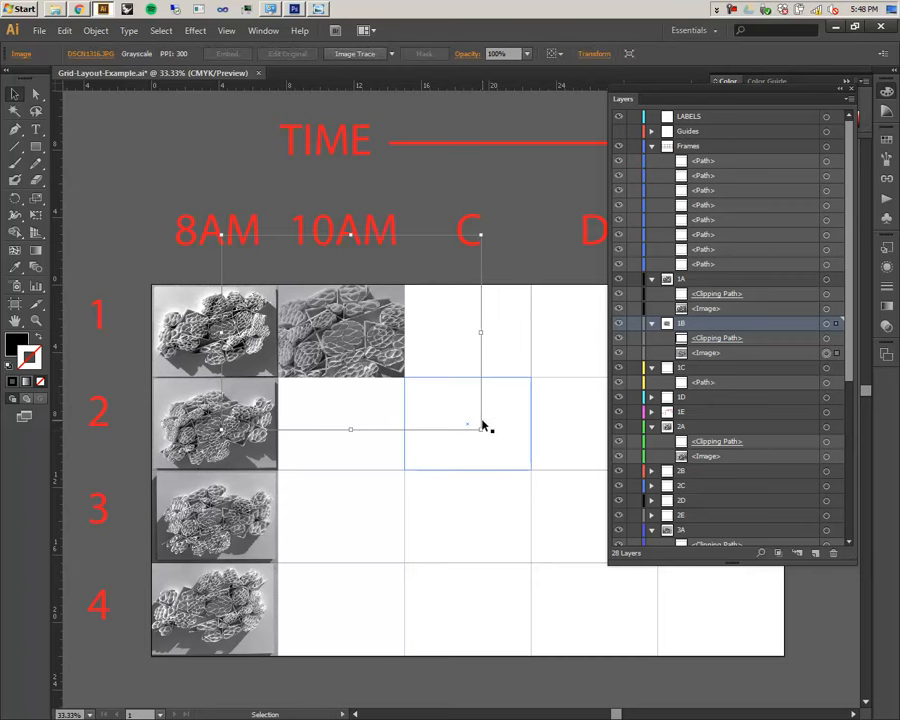
key(Delete)
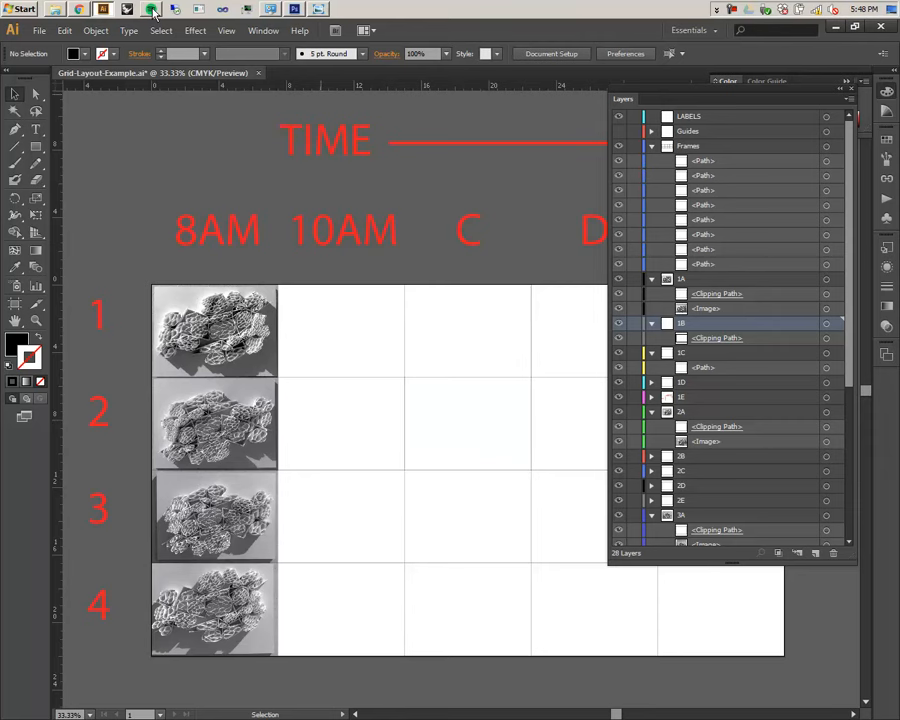
- Switch to Photoshop, close the DSCN1292 photo and hide the action list
click(247, 10)
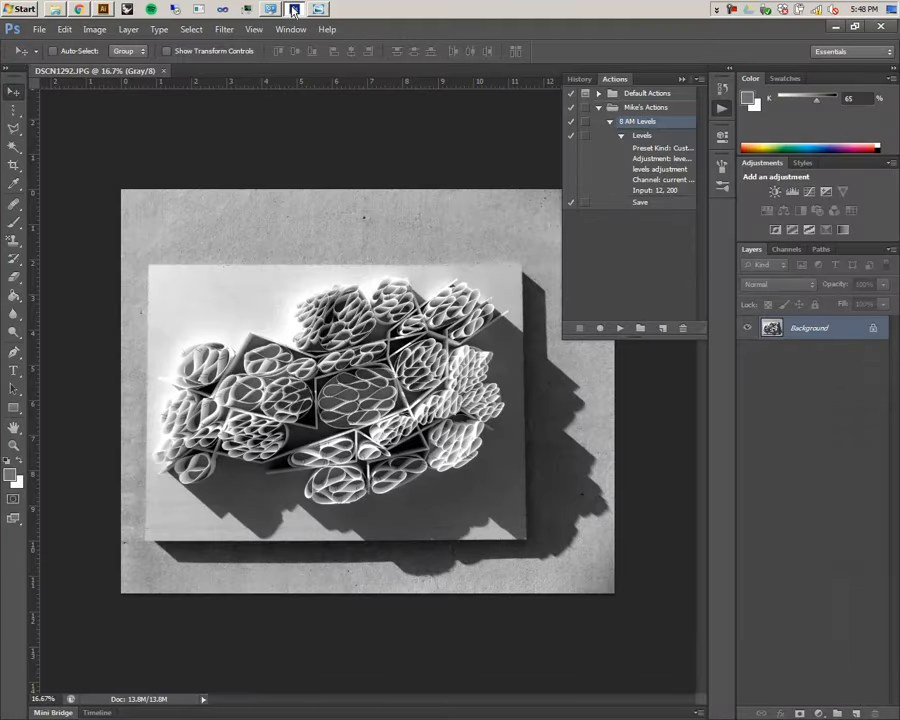
click(166, 71)
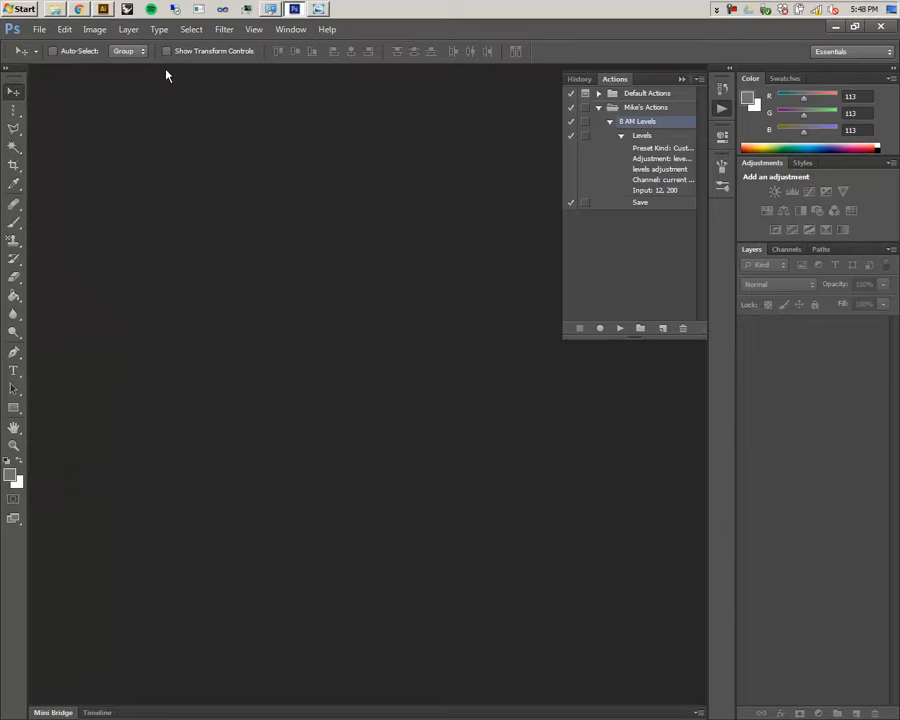
click(681, 80)
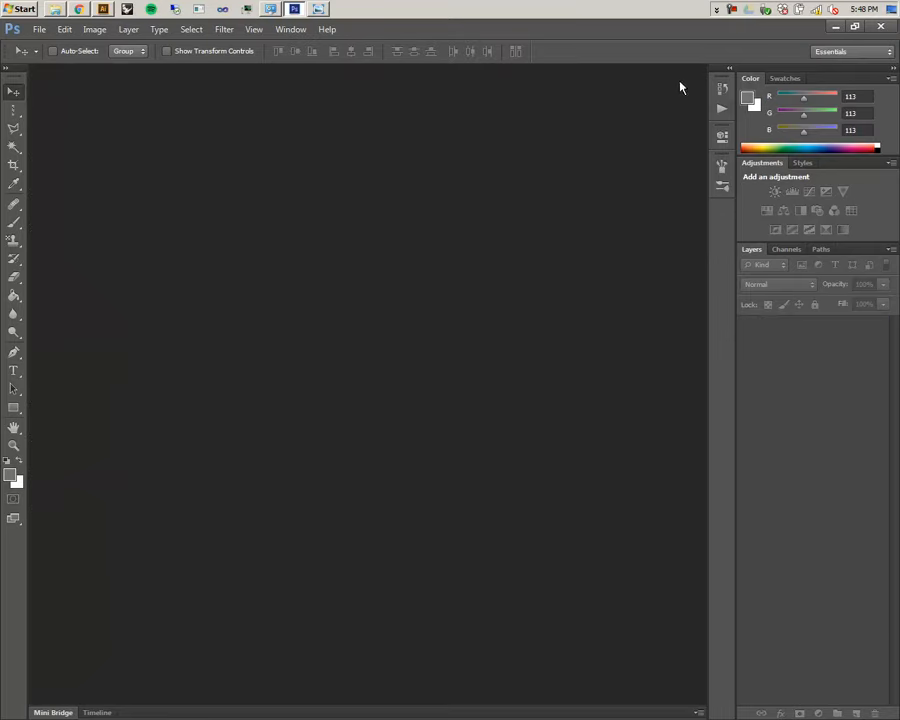
- Open the photos DSCN1316, DSCN1320, DSCN1329 and DSCN1334 from the 10 AM folder
click(38, 29)
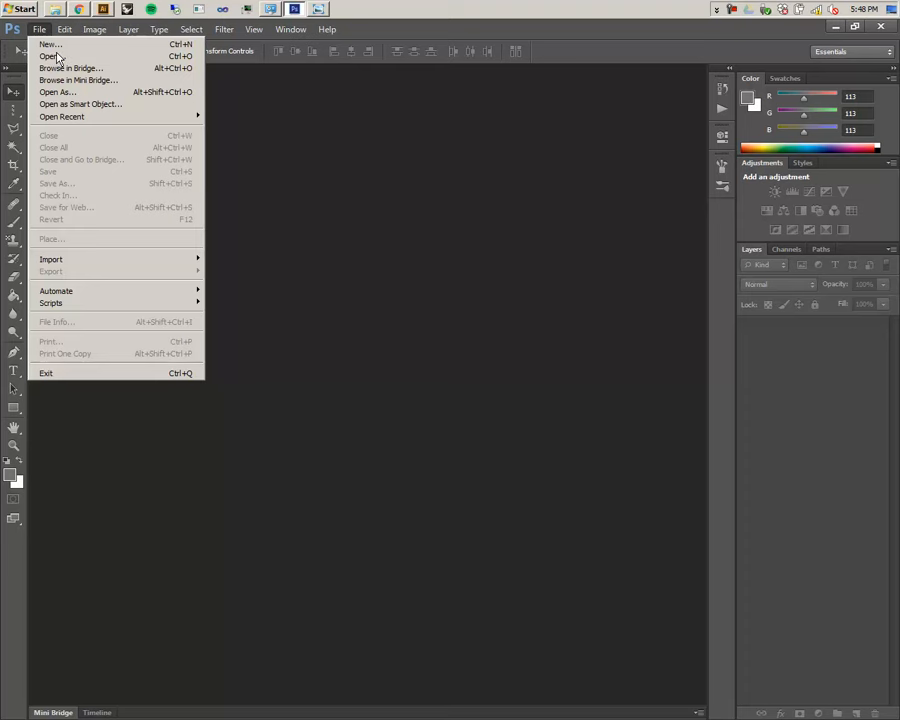
click(50, 56)
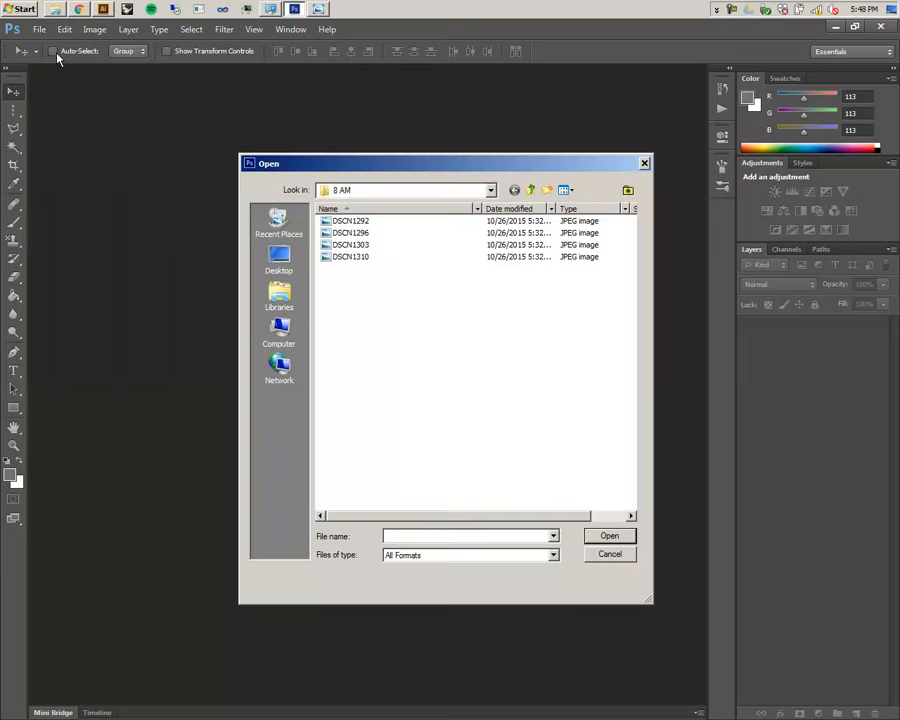
click(530, 190)
double_click(347, 247)
key(ctrl+a)
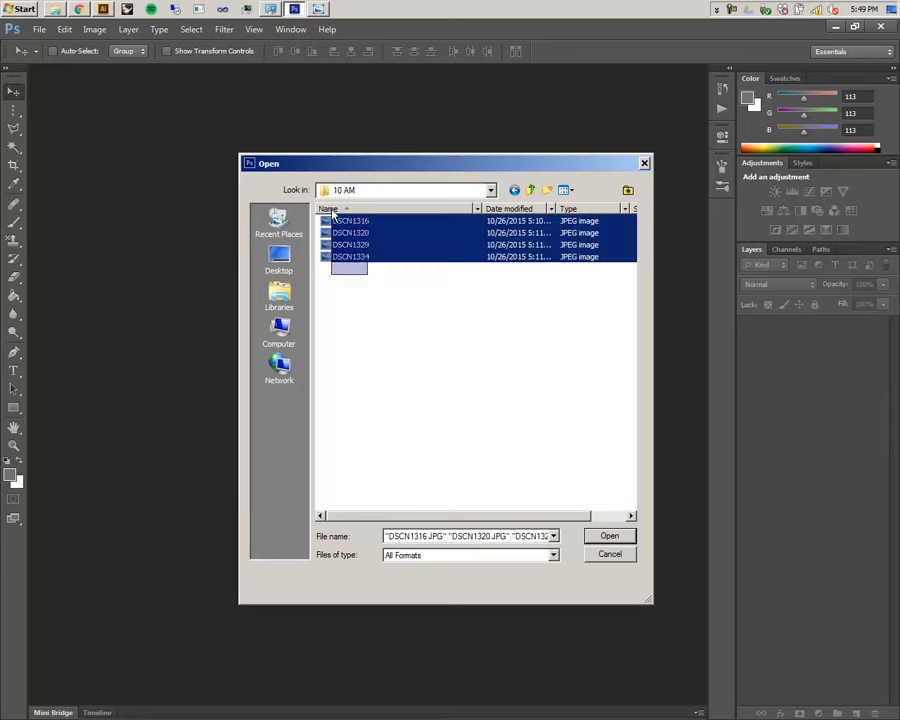
click(609, 537)
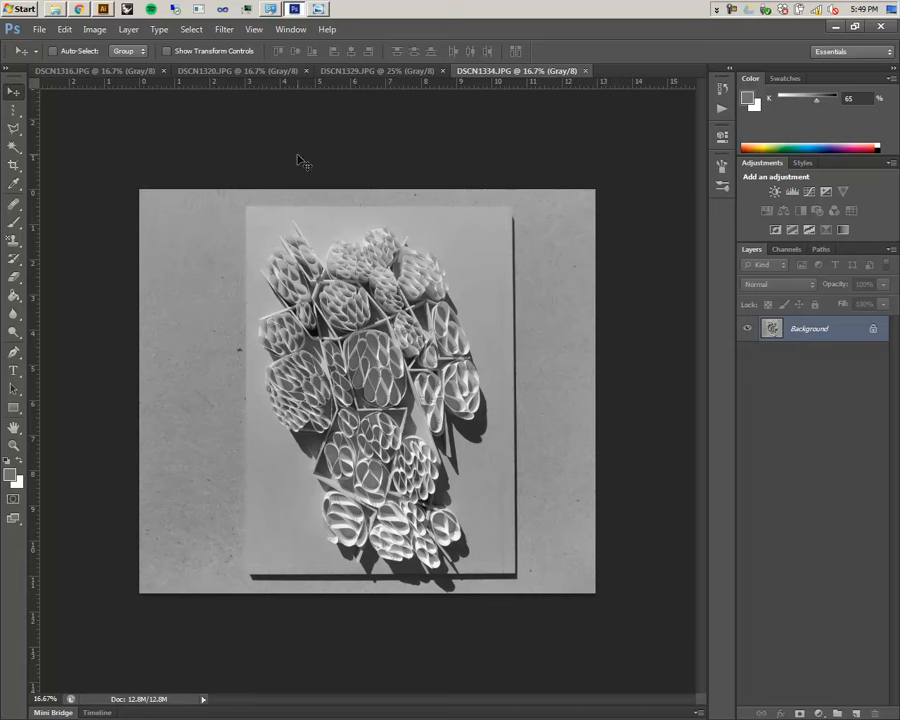
- Compare the four open 10 AM photos and start recording an action with DSCN1316 in front
click(378, 75)
click(272, 74)
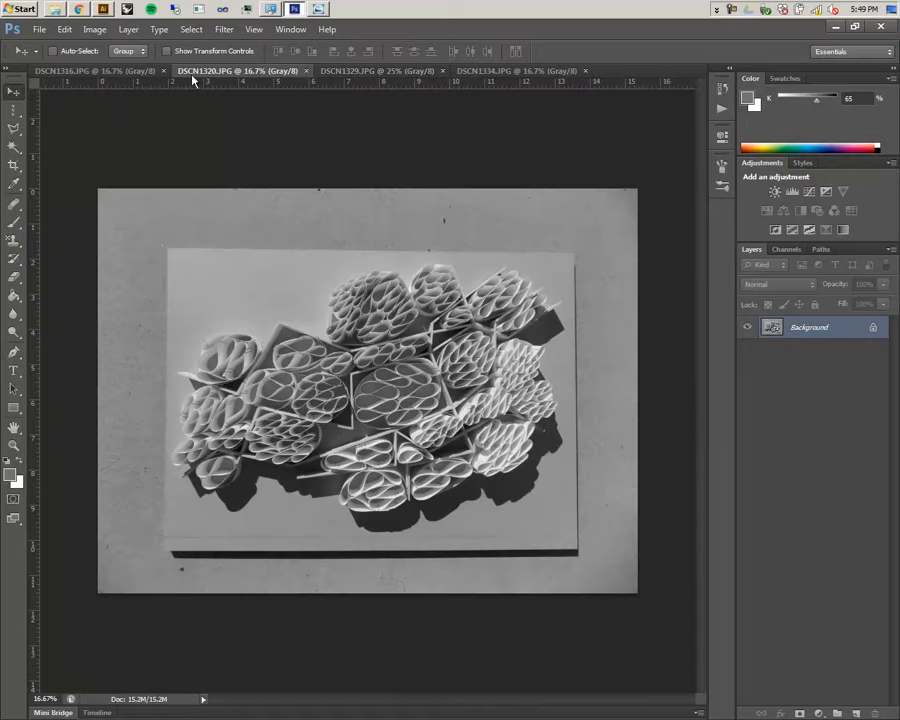
click(138, 74)
click(400, 74)
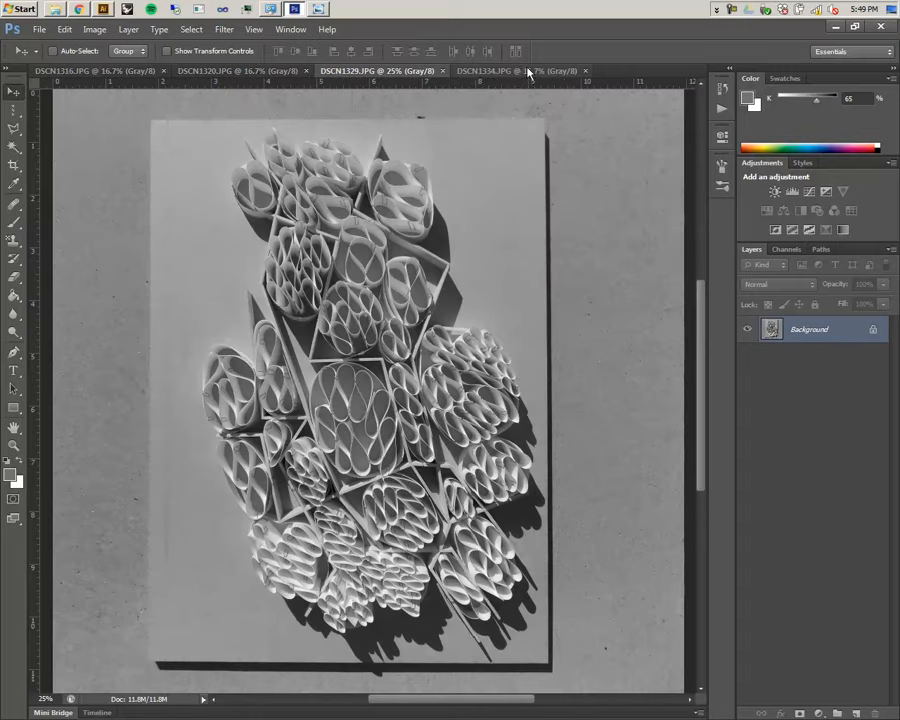
click(530, 72)
click(126, 74)
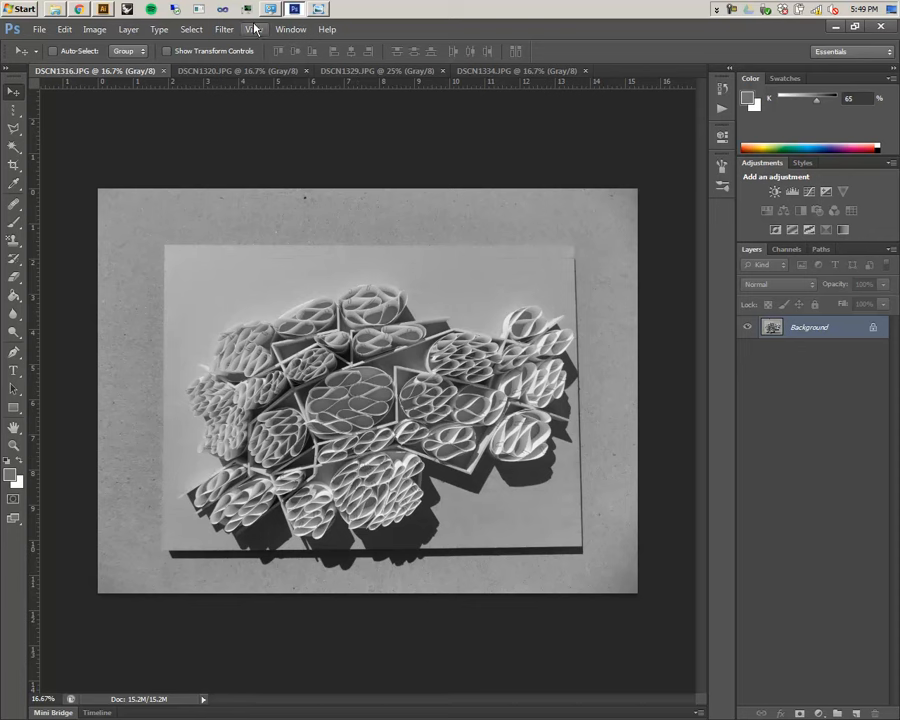
click(291, 29)
click(317, 98)
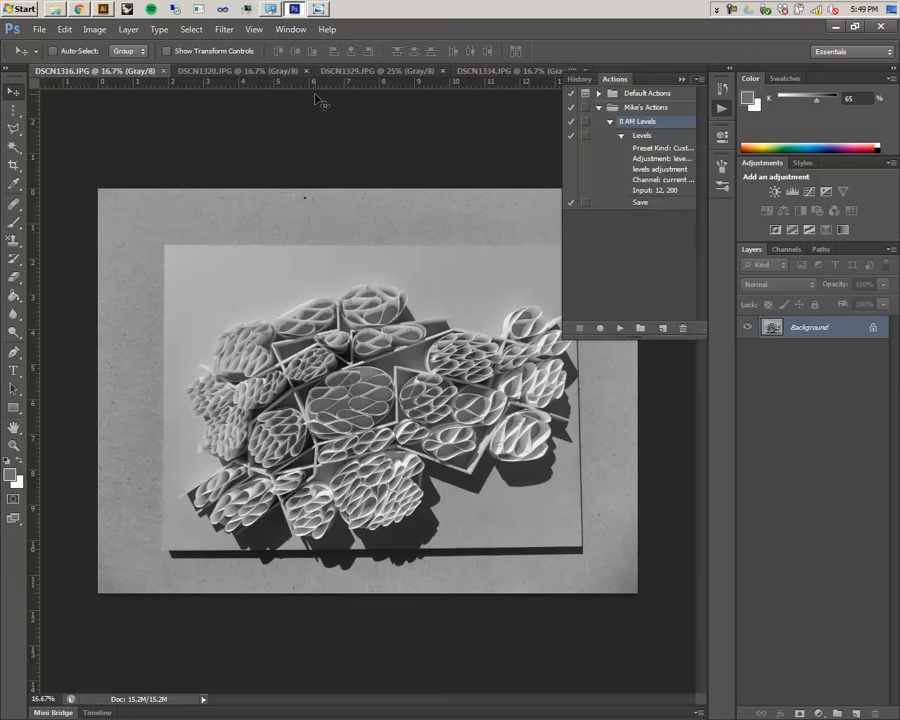
click(599, 107)
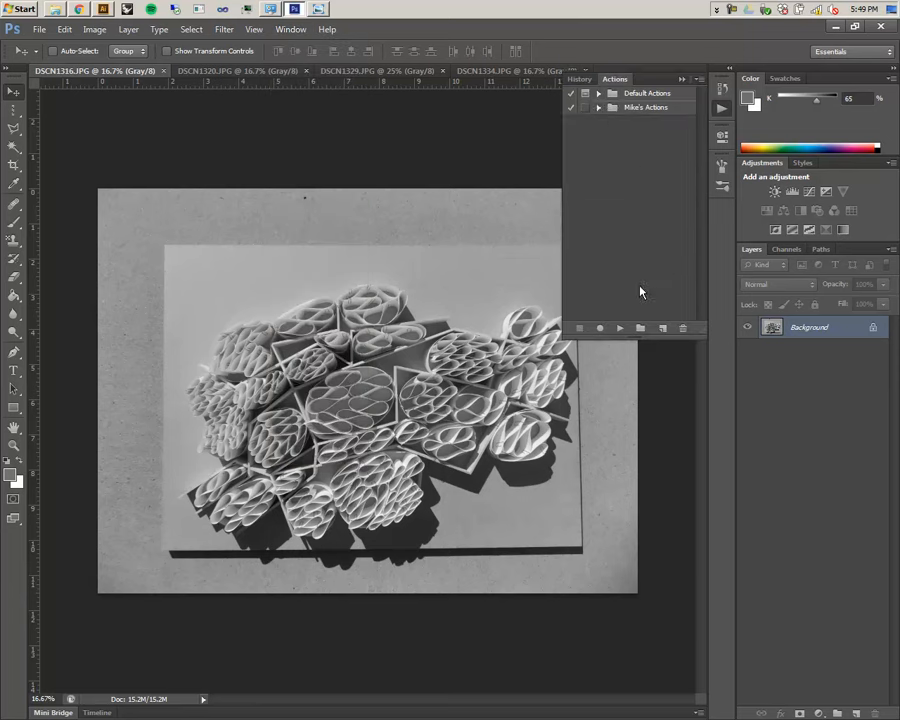
click(600, 328)
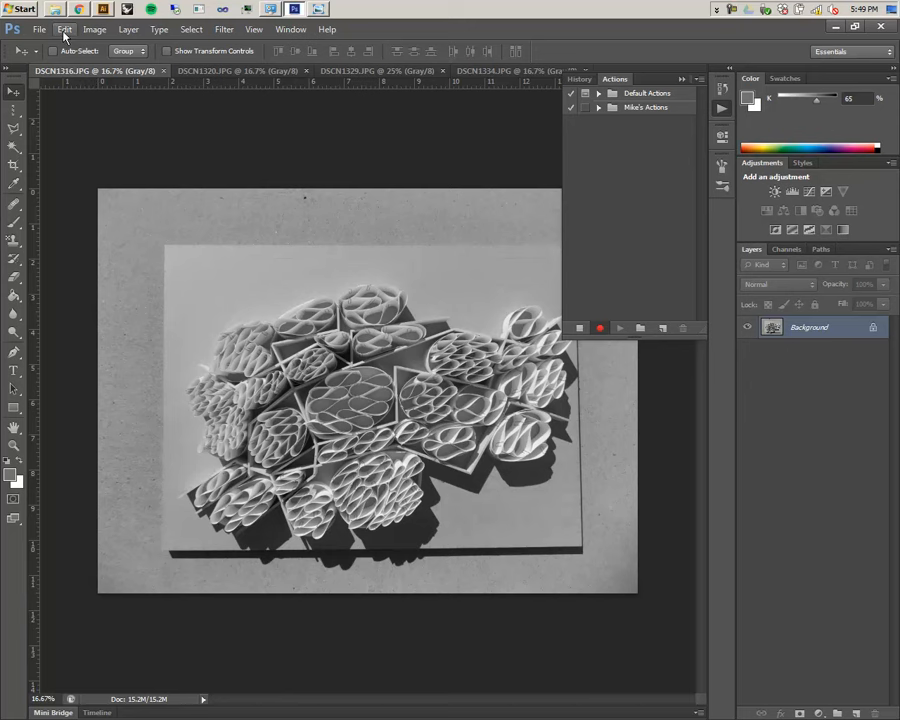
- Apply a Levels adjustment to DSCN1316 with input black 18, midtones about 1.13 and white 217
key(ctrl+l)
drag(234, 200, 205, 200)
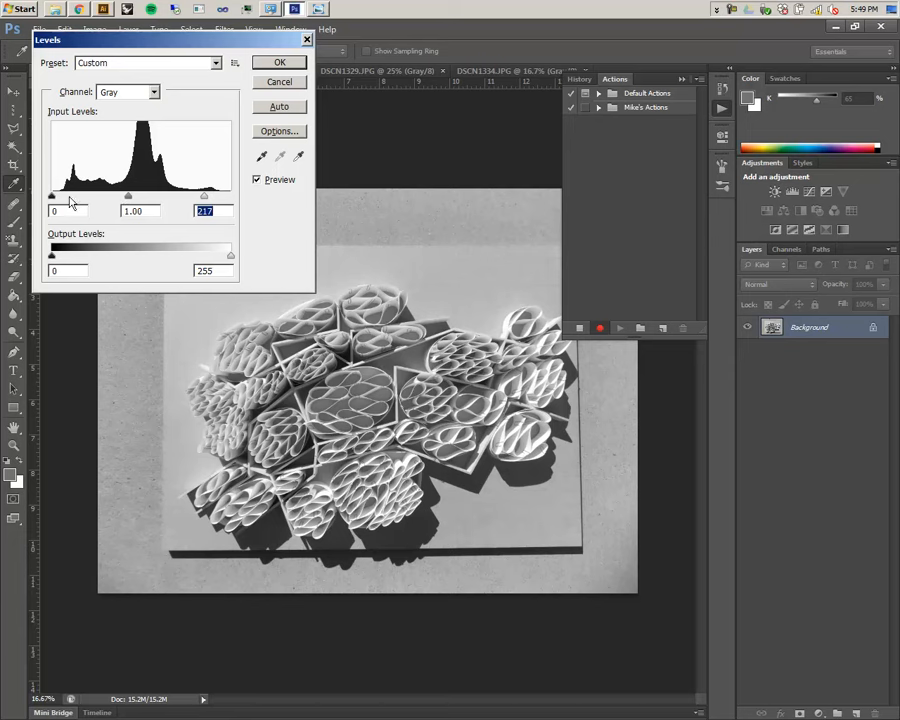
drag(52, 196, 64, 197)
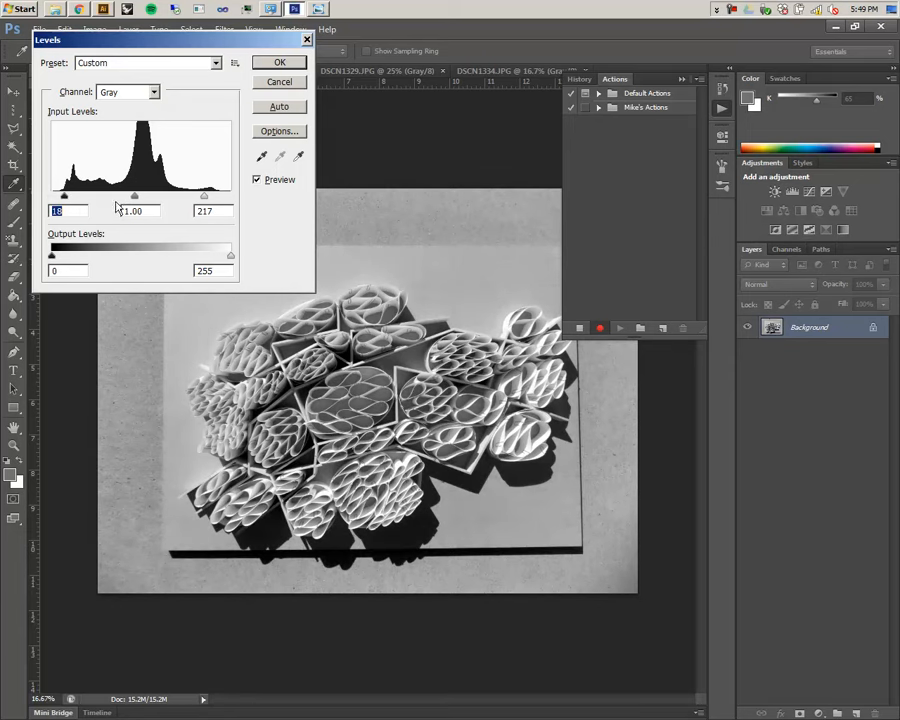
drag(136, 197, 120, 197)
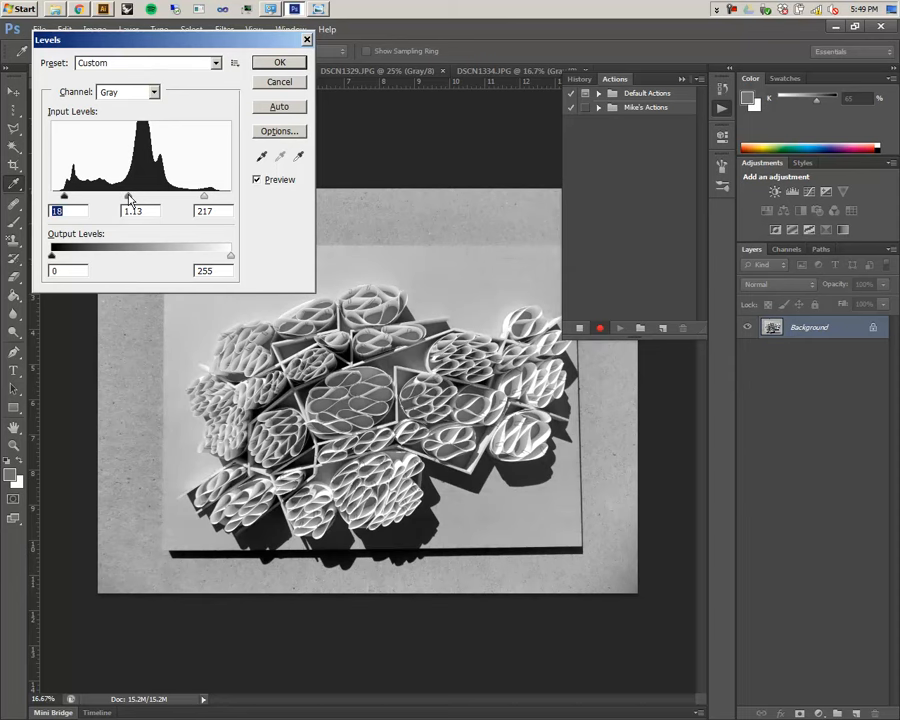
click(280, 63)
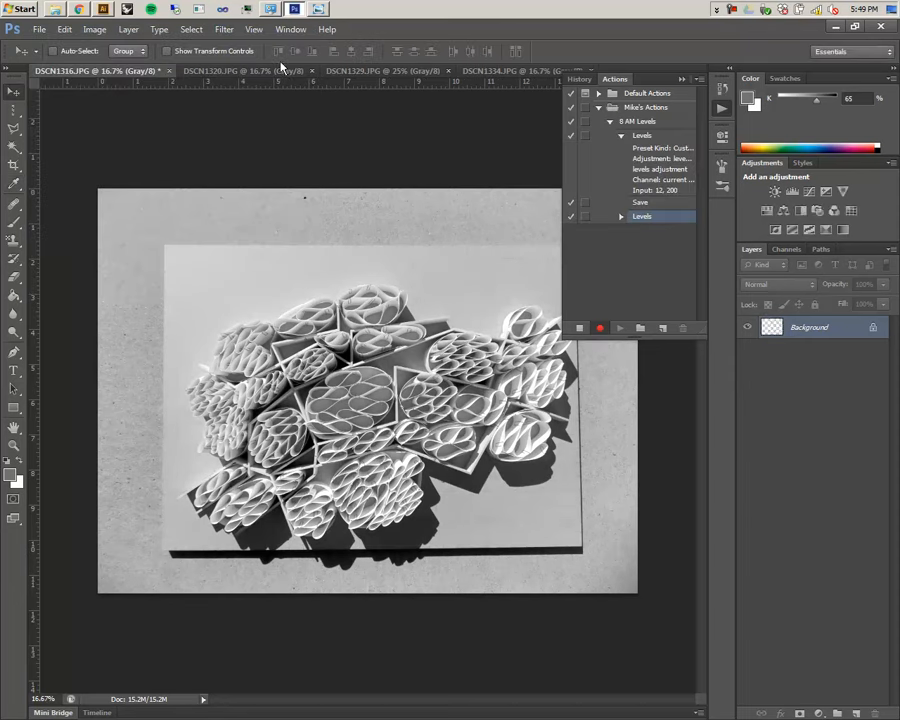
- Save DSCN1316 as part of the action and stop recording
click(47, 30)
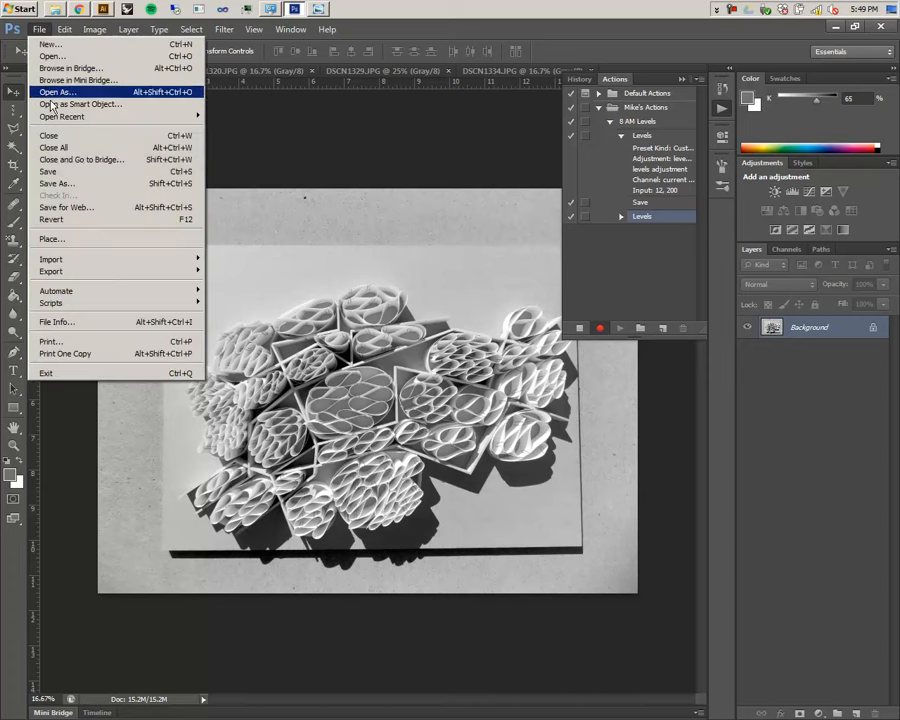
click(48, 171)
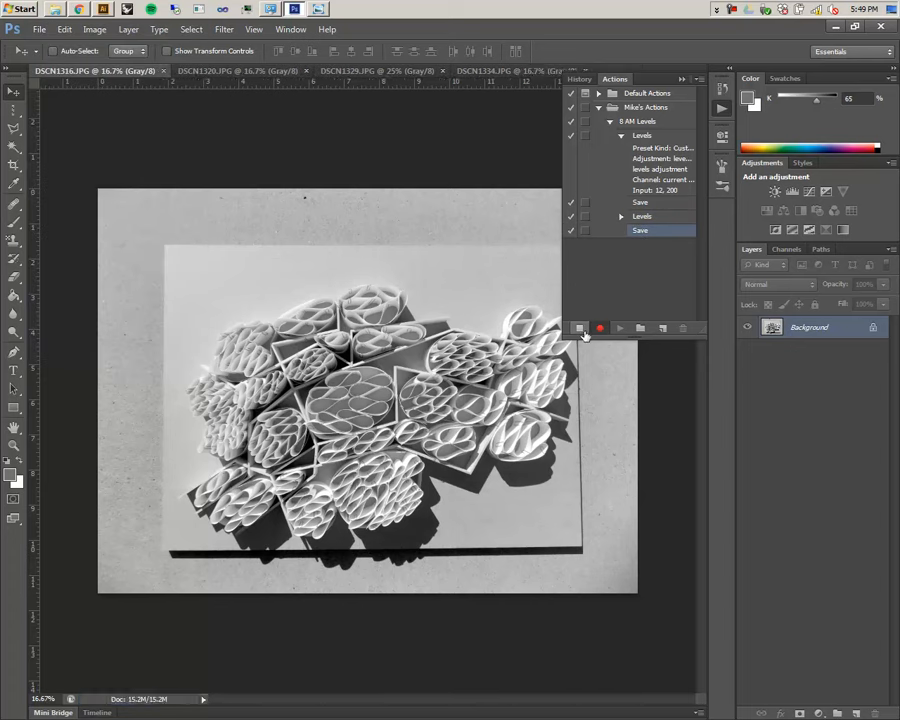
click(581, 330)
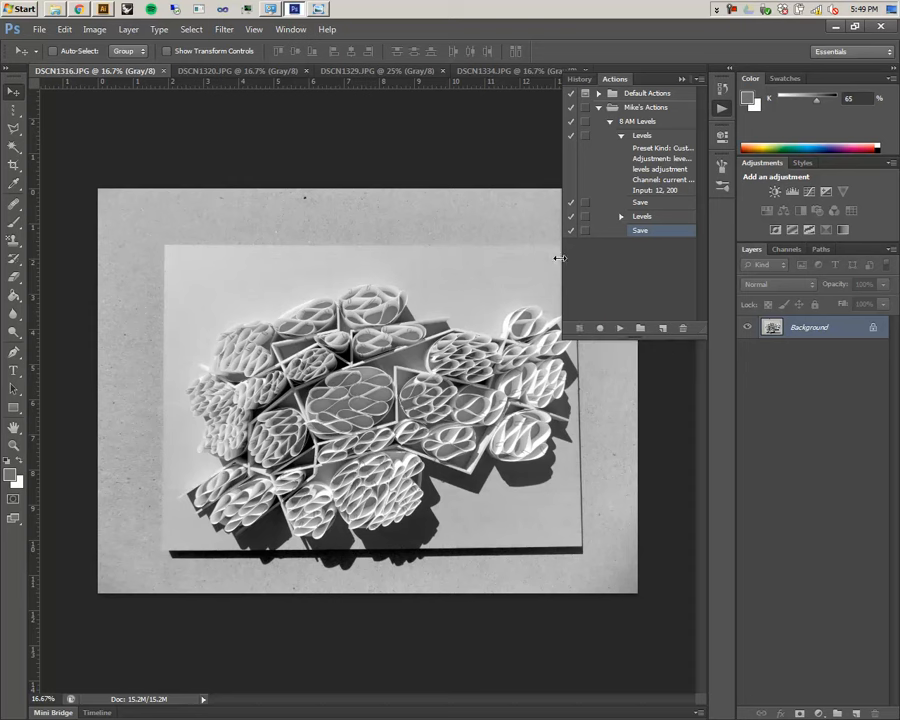
click(40, 30)
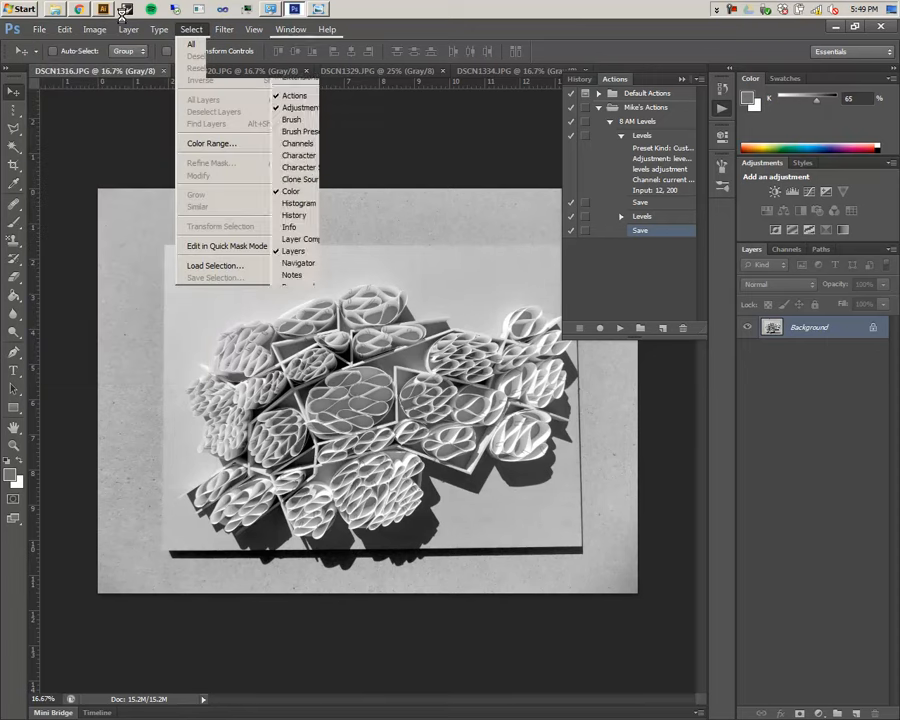
click(36, 29)
click(36, 29)
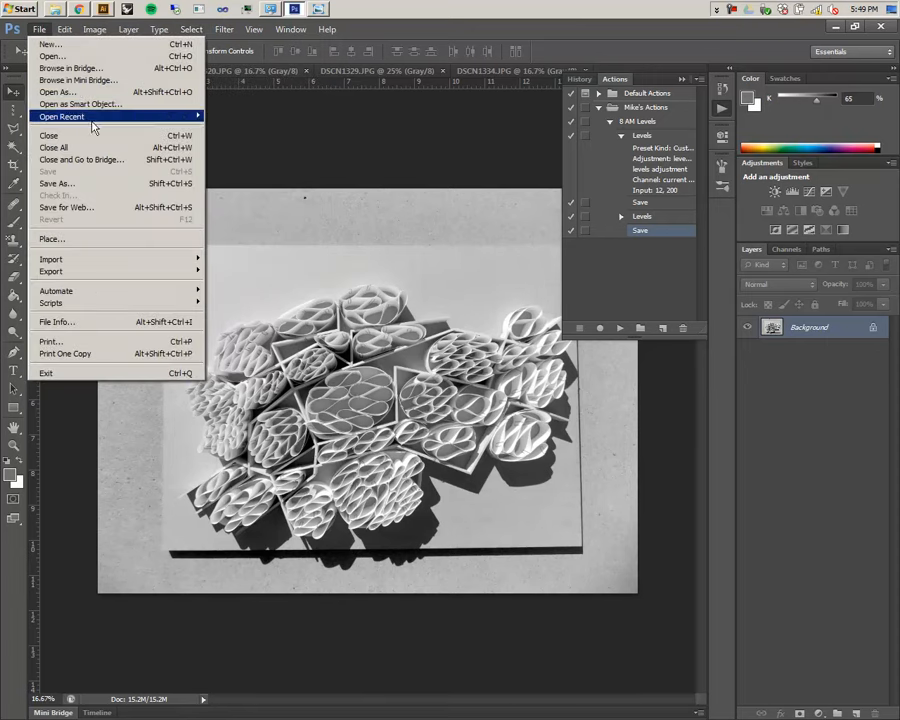
mouse_move(125, 293)
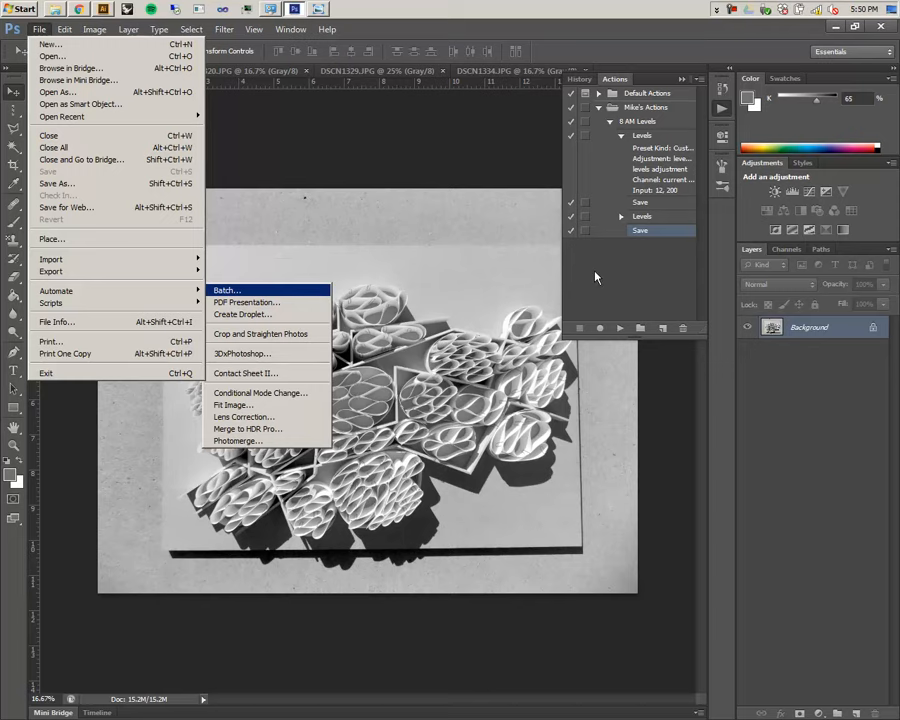
key(Return)
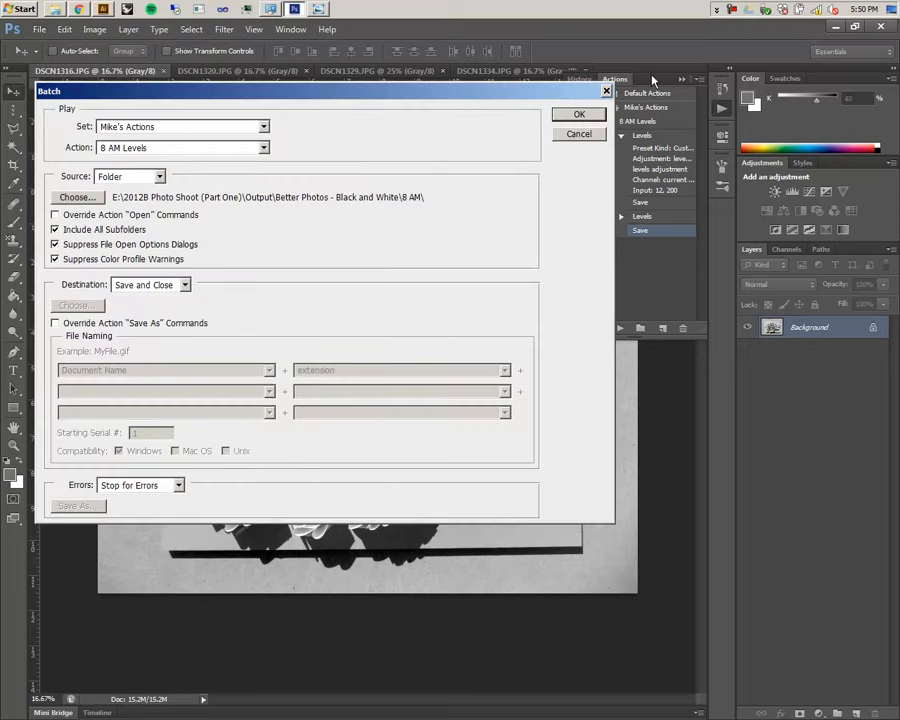
click(597, 137)
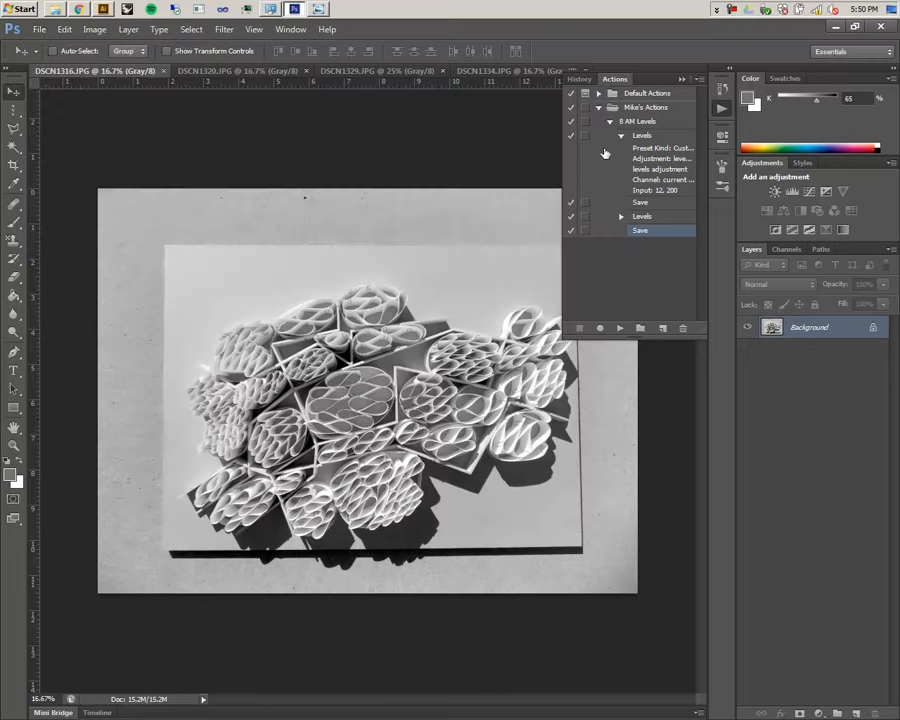
click(621, 218)
click(621, 218)
click(649, 203)
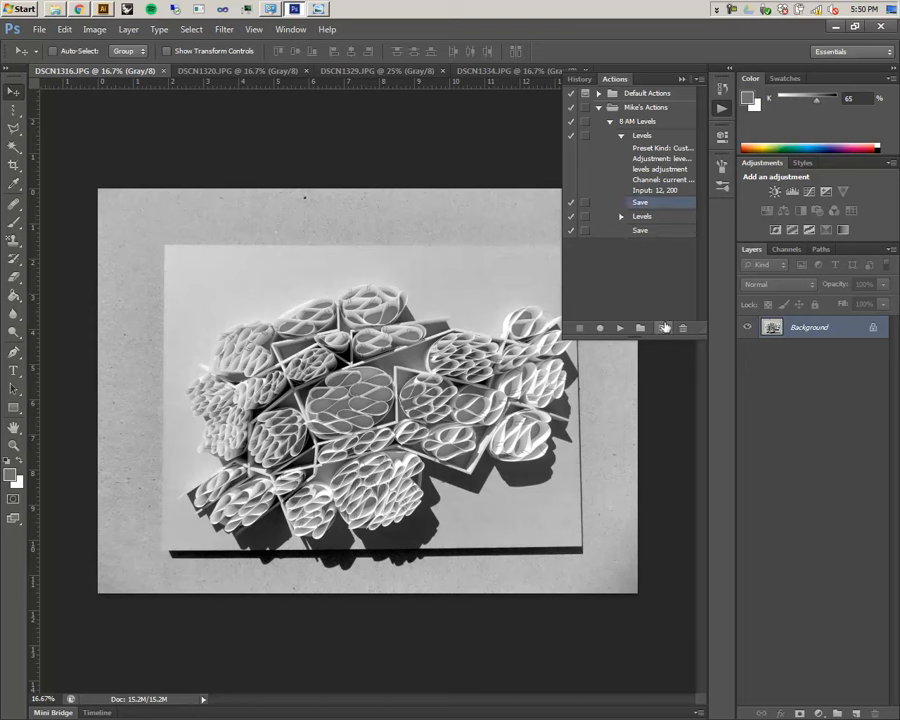
click(662, 328)
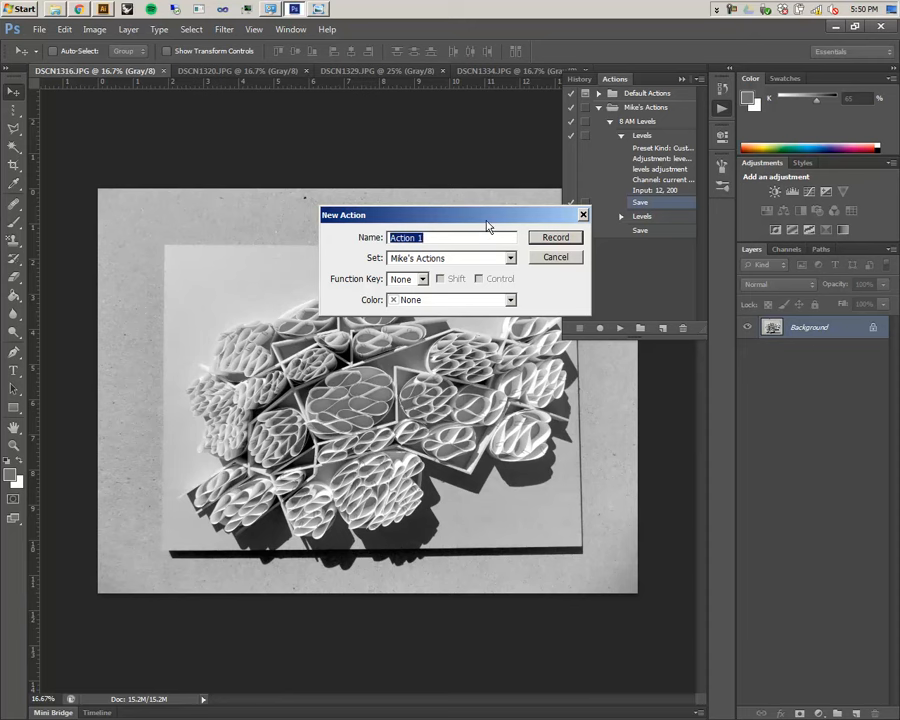
text(10Am Levels)
click(557, 256)
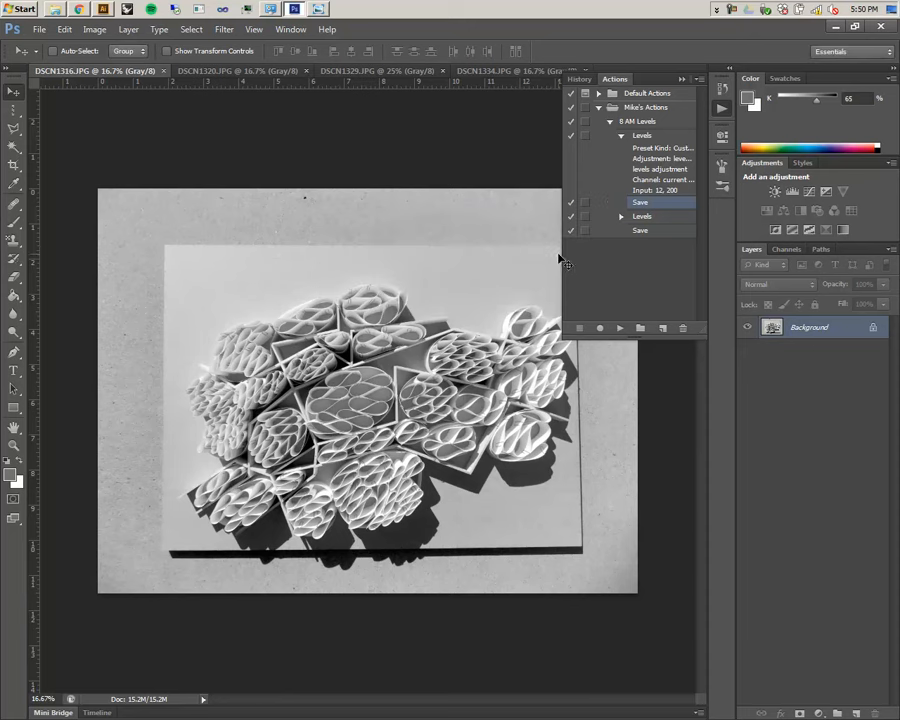
- Delete the first Levels and Save commands from the 8 AM Levels action, keeping the second pair
click(640, 217)
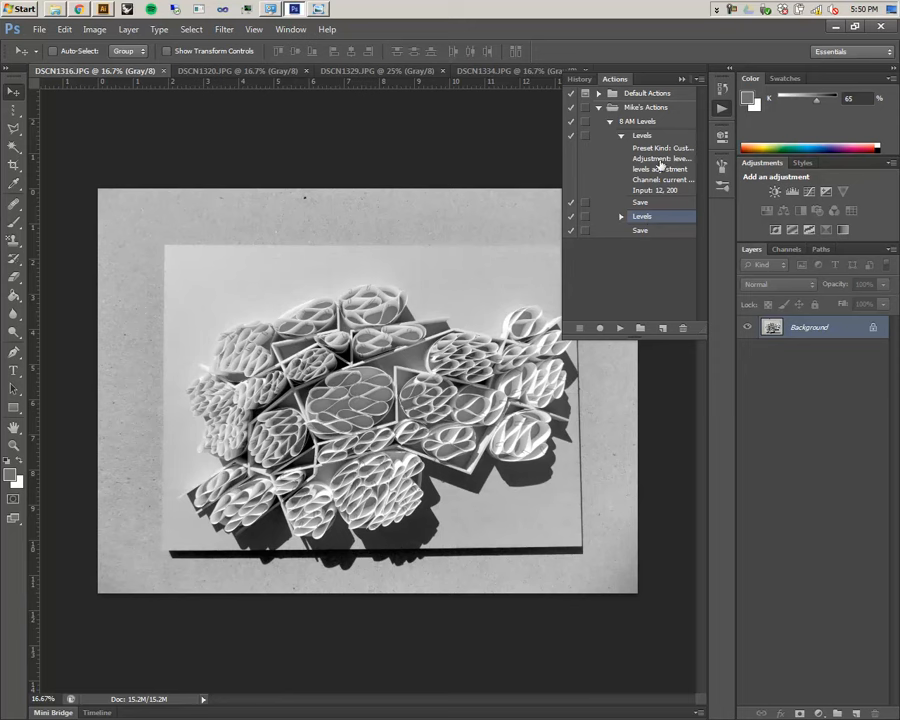
click(655, 136)
shift+click(656, 204)
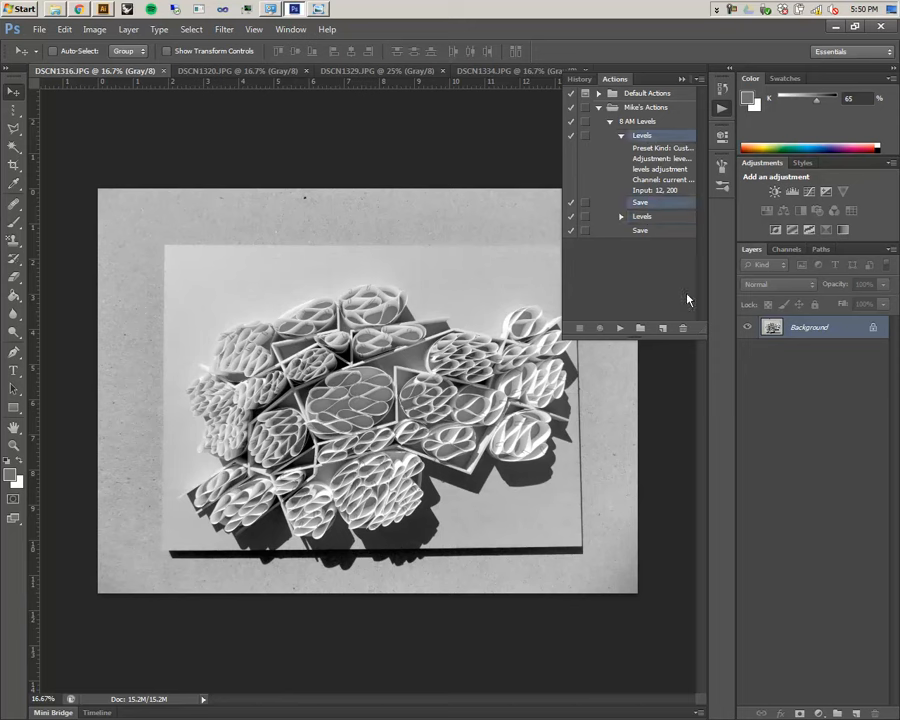
click(683, 328)
click(434, 289)
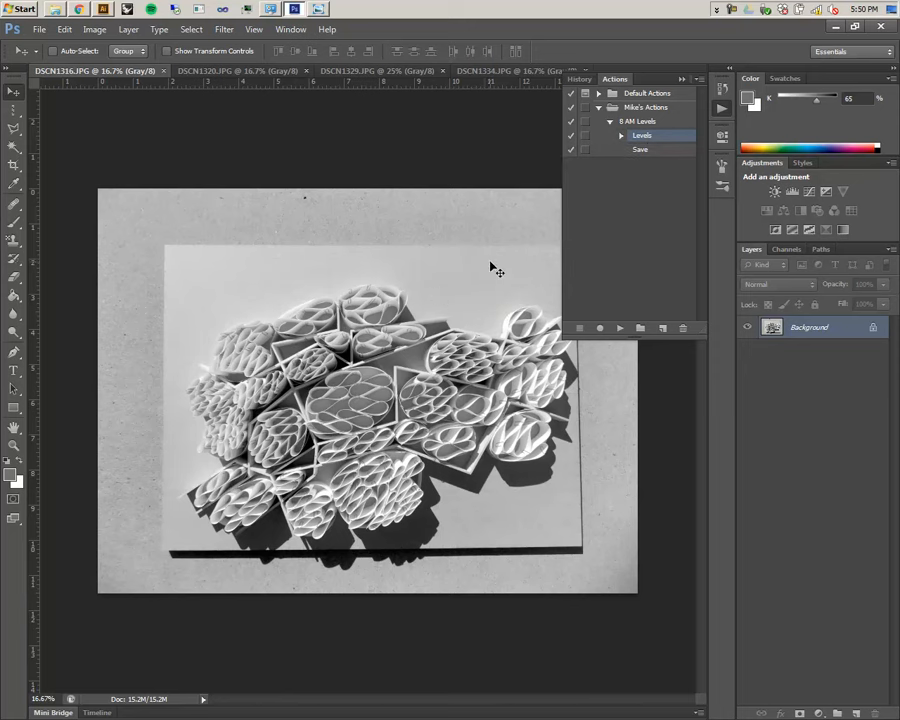
- Rename the 8 AM Levels action as 10 AM Levels
double_click(641, 121)
click(629, 121)
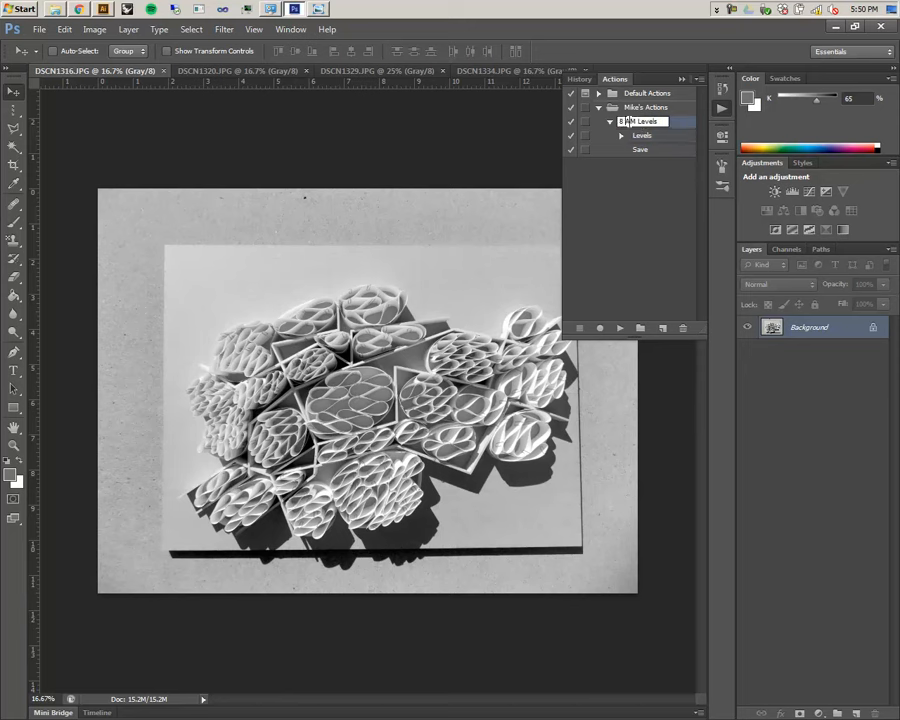
text(10)
click(621, 179)
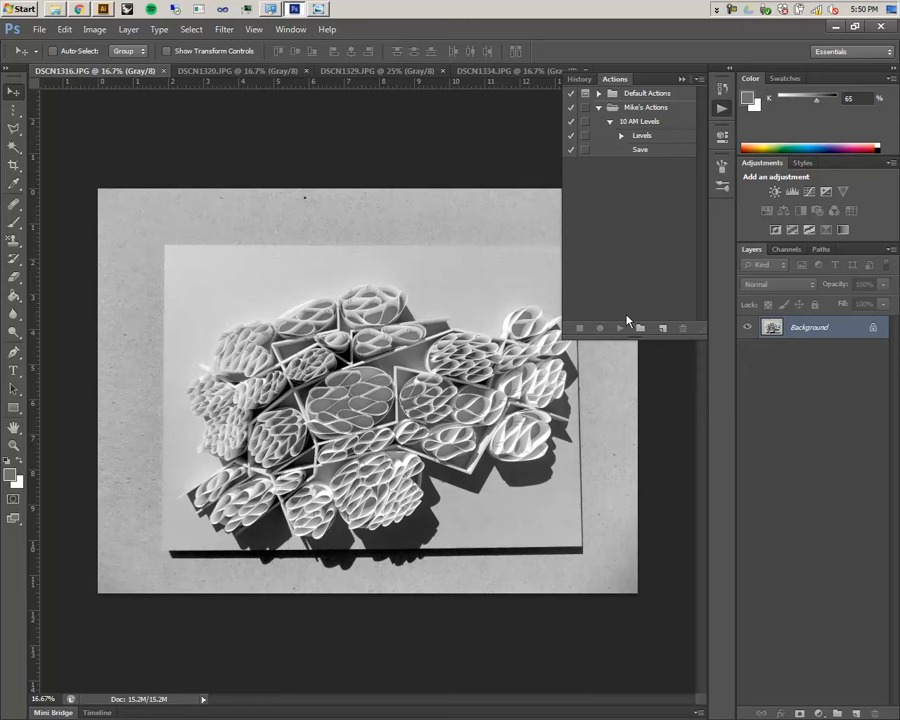
- Set up a Batch run that plays the 10 AM Levels action from the custom action set
click(38, 30)
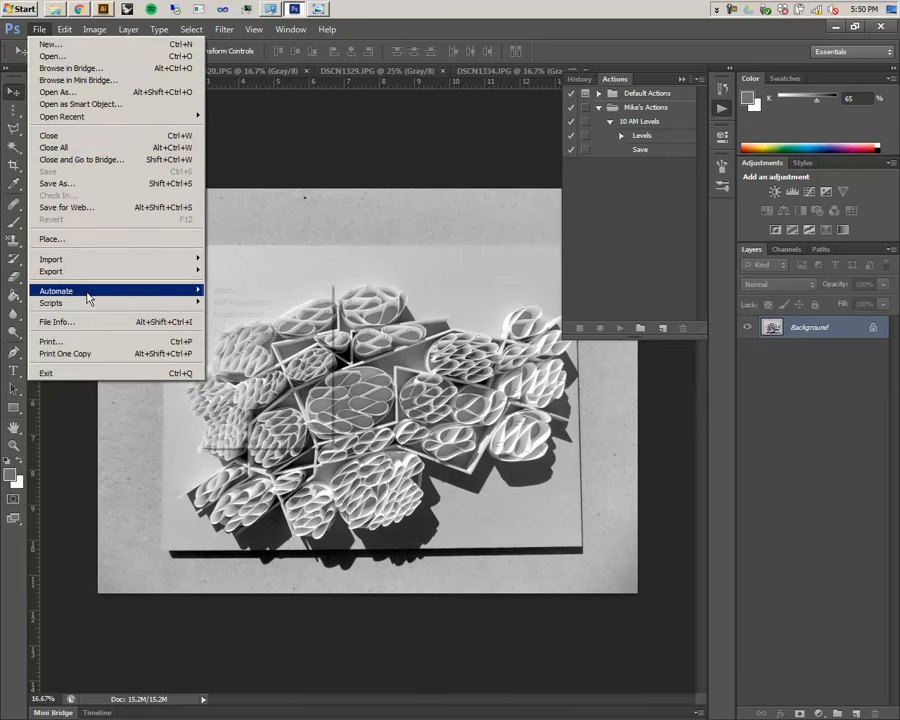
mouse_move(195, 291)
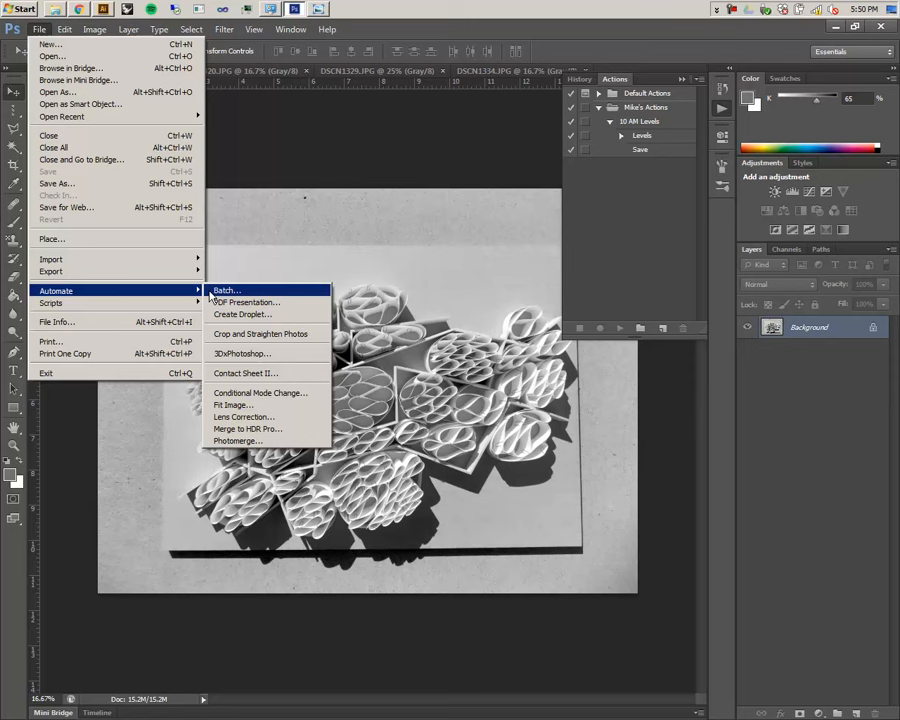
click(221, 292)
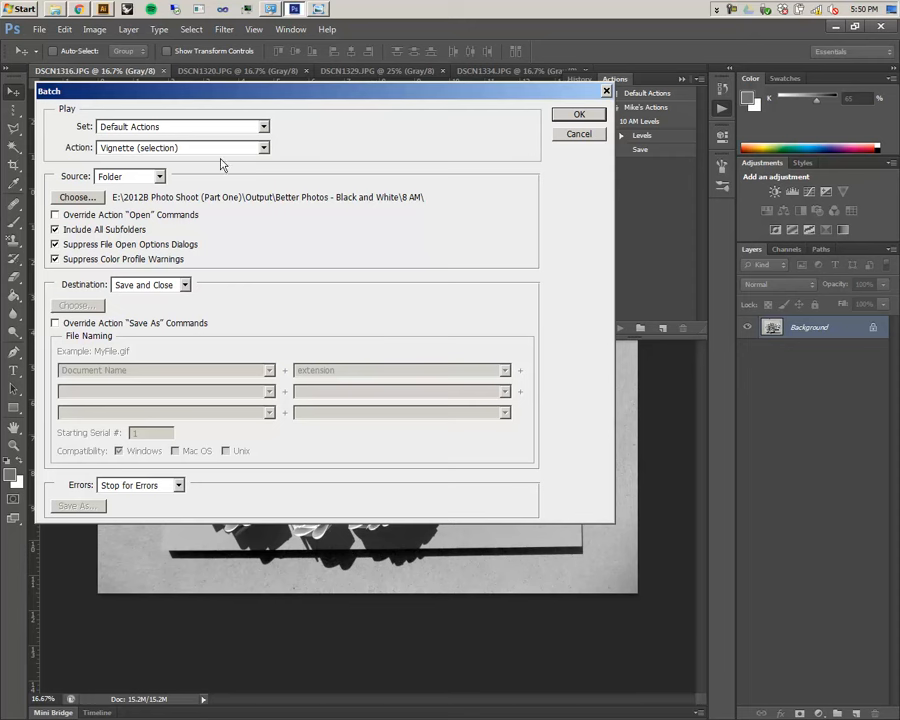
click(264, 149)
click(265, 149)
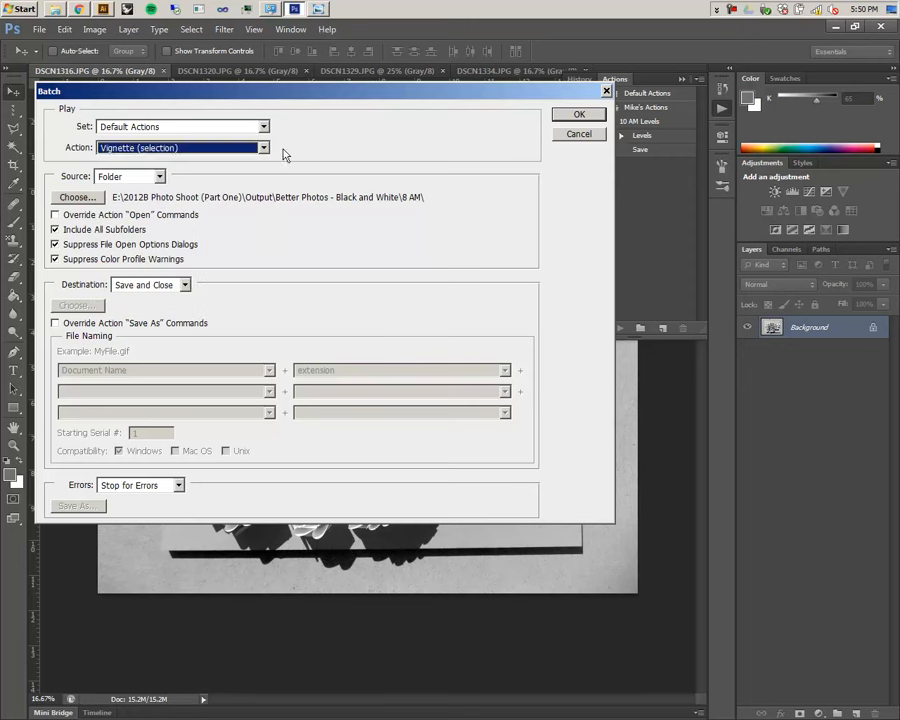
click(264, 127)
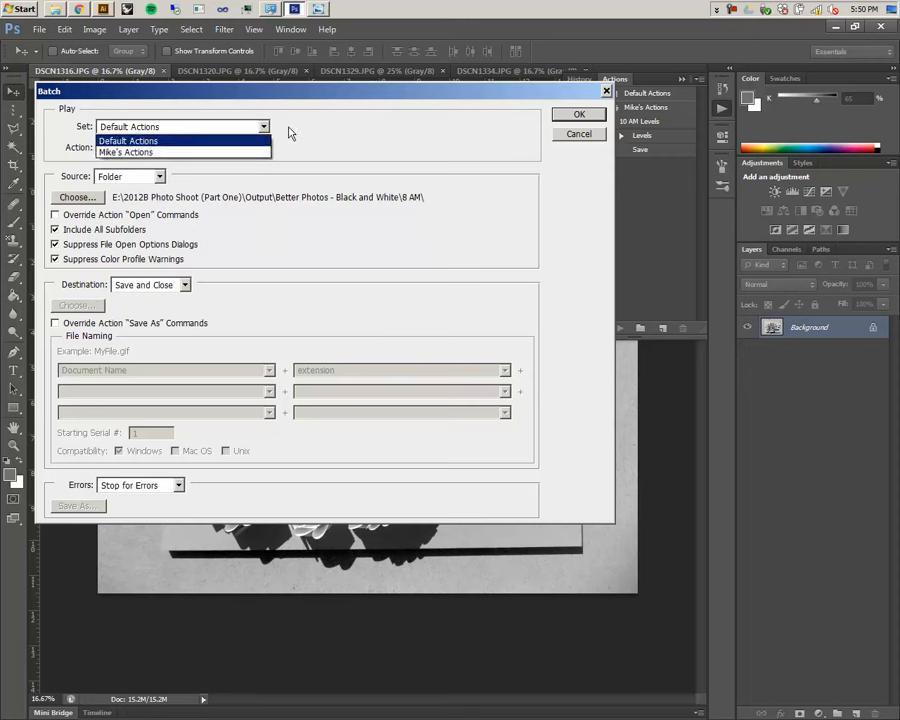
click(246, 152)
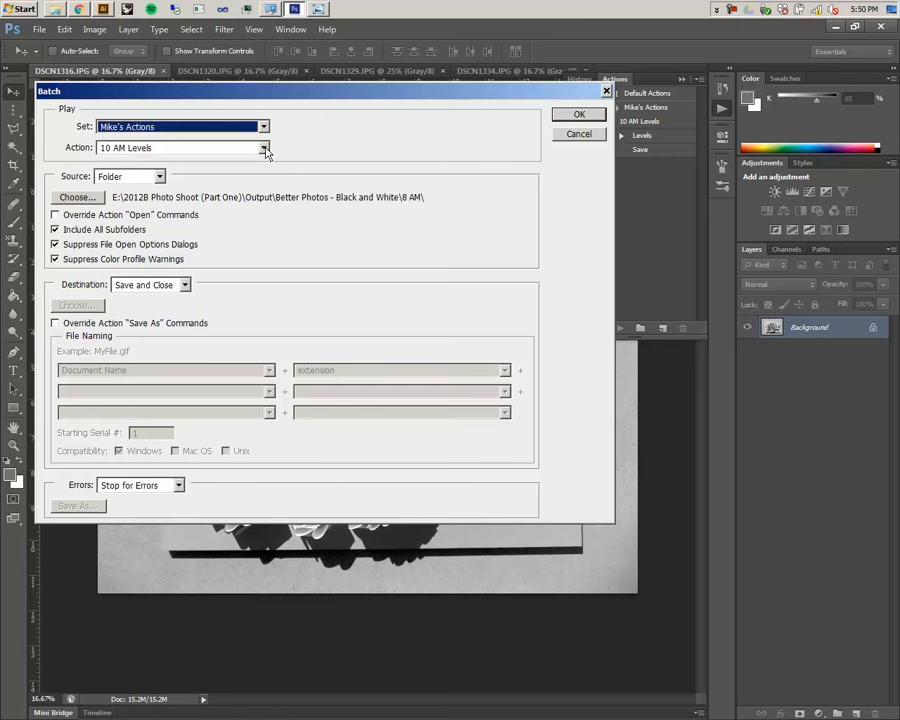
click(262, 149)
click(323, 114)
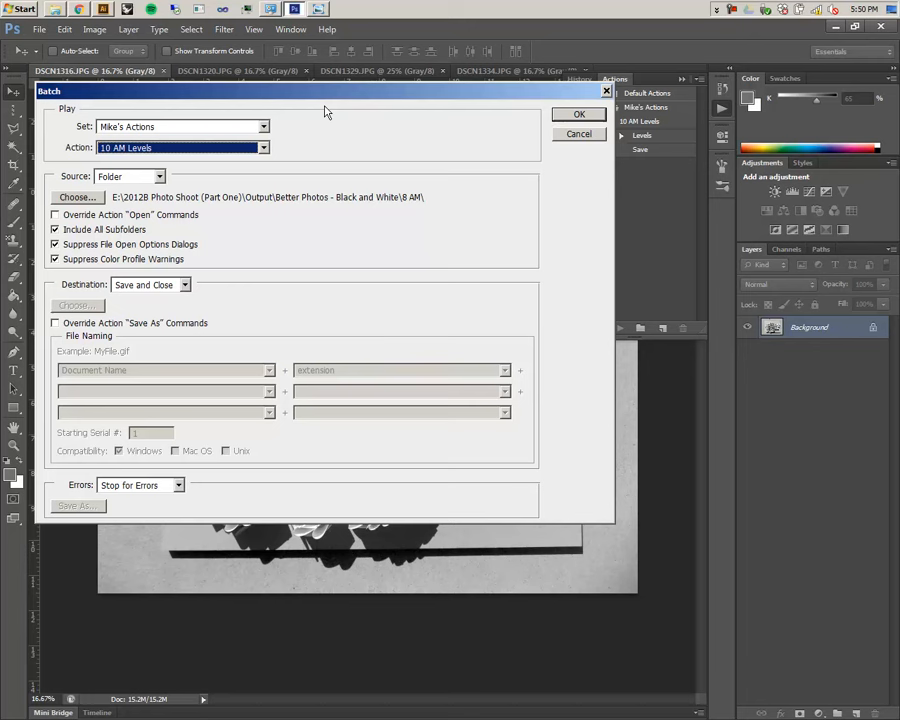
- Set the batch source to Opened Files and run it on the four 10 AM photos
click(159, 177)
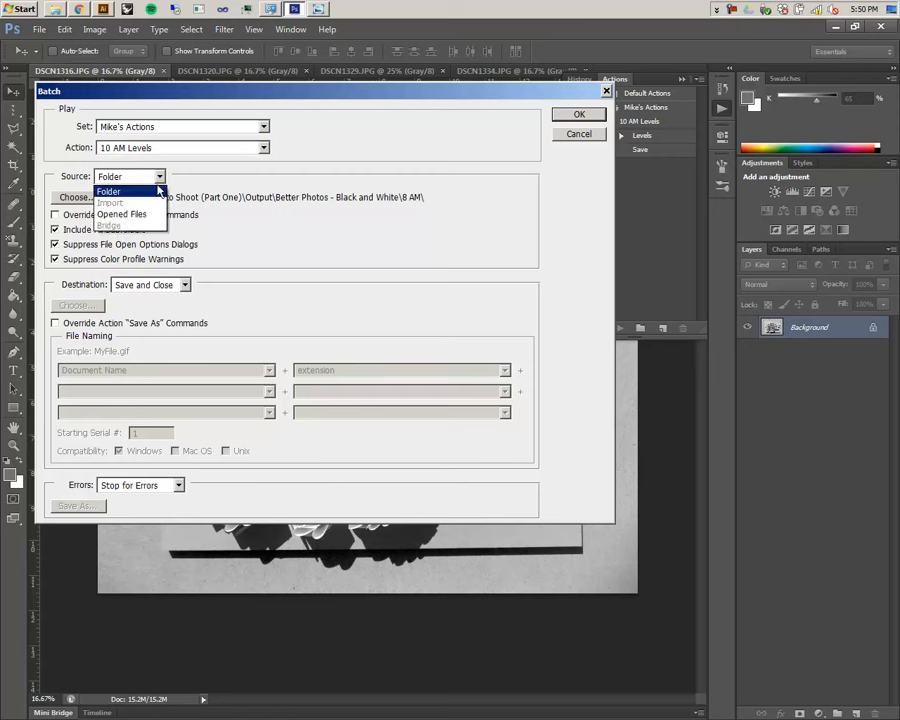
click(120, 207)
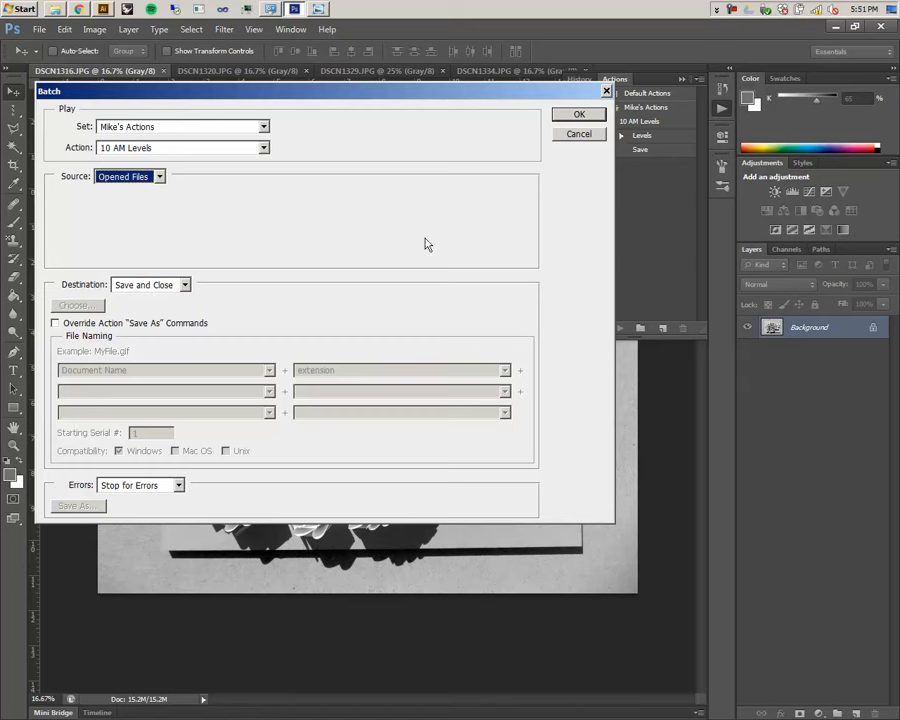
click(578, 115)
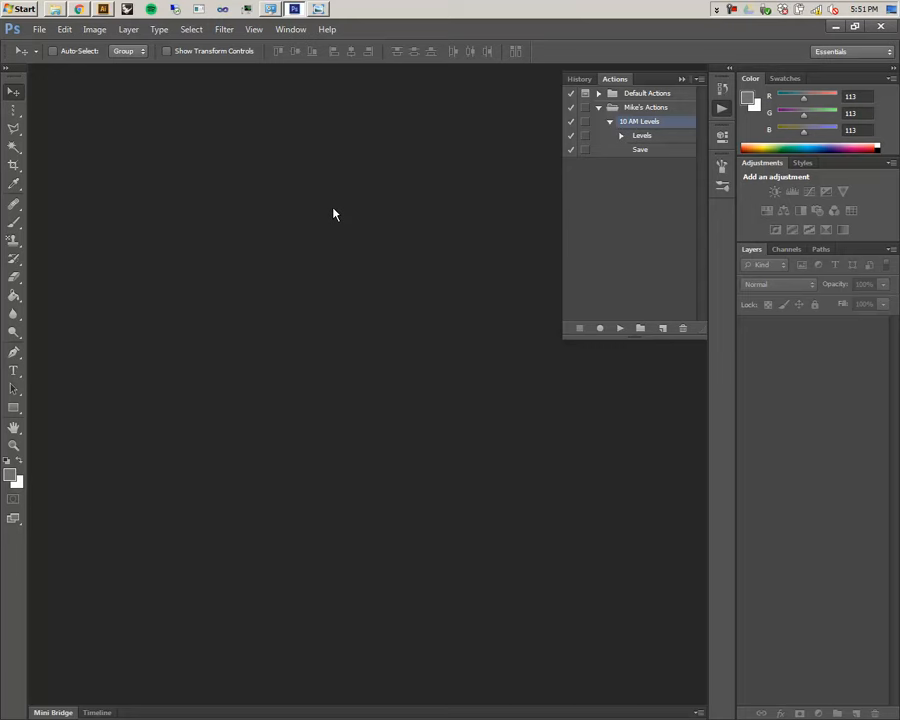
- Switch to Illustrator, select the empty 1B clipping path in the 10AM column and start placing a photo from the 10 AM folder
click(103, 10)
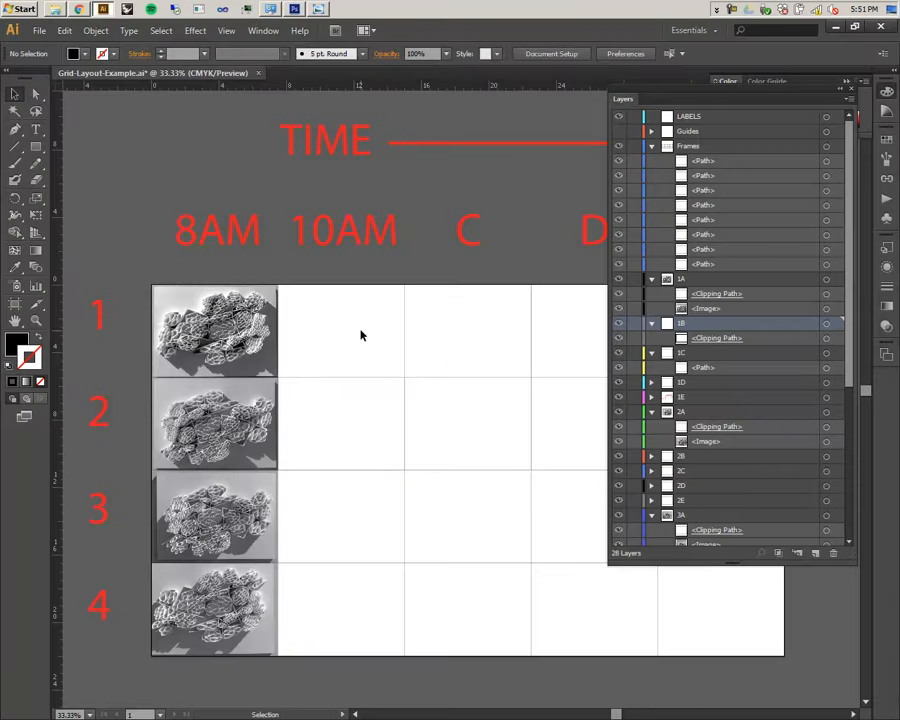
drag(464, 262, 380, 268)
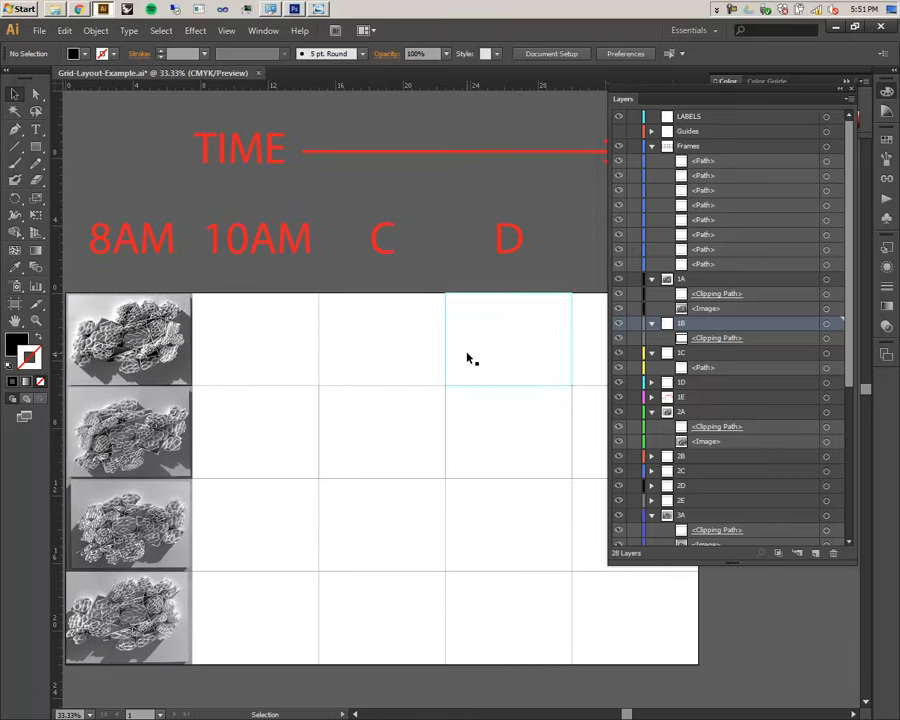
drag(470, 350, 400, 321)
drag(260, 305, 376, 342)
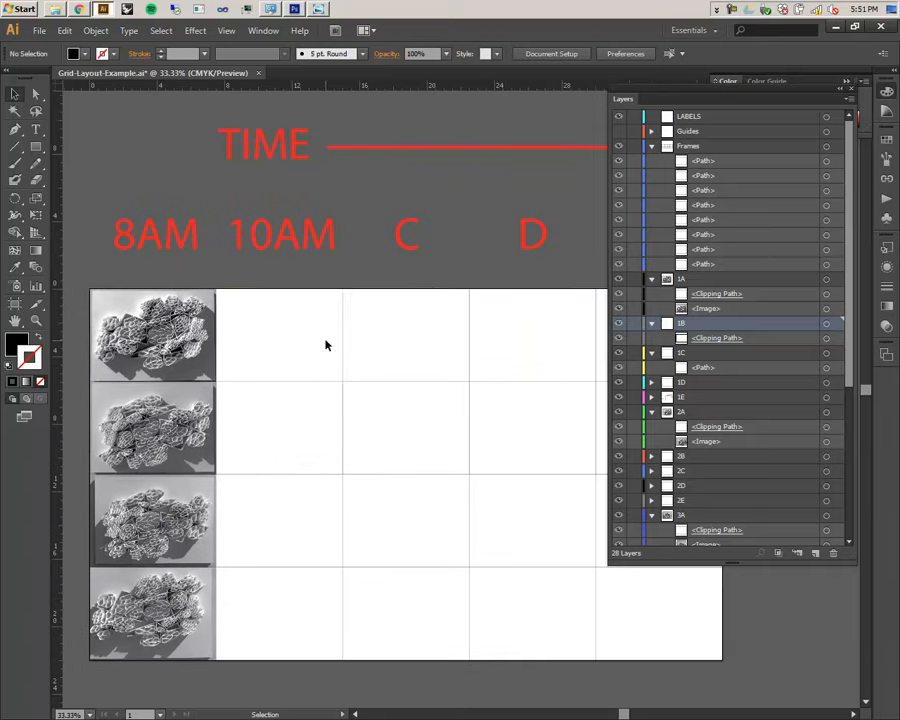
click(325, 294)
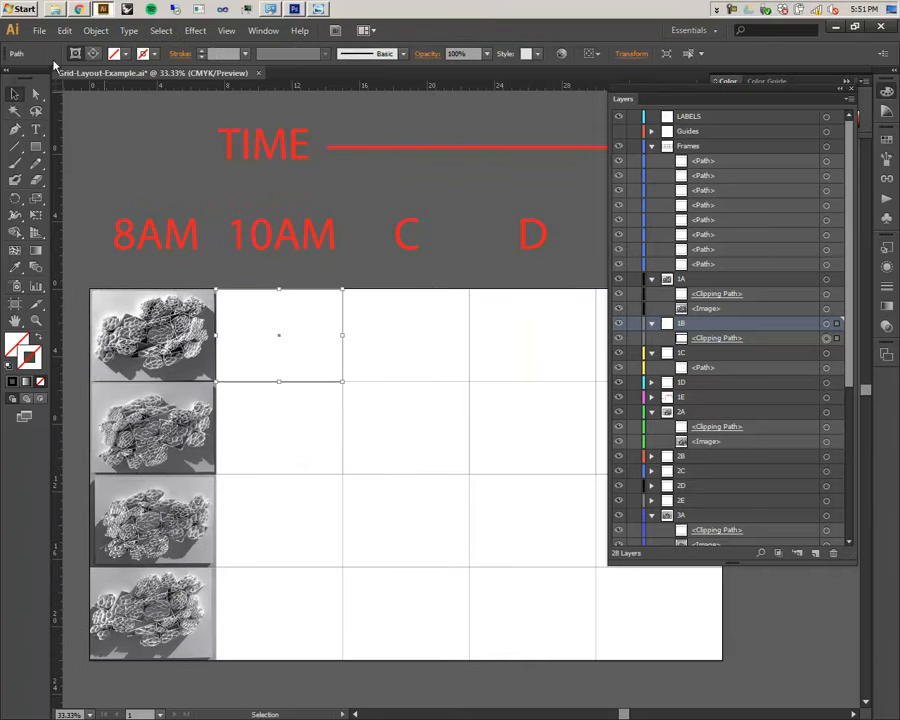
click(38, 31)
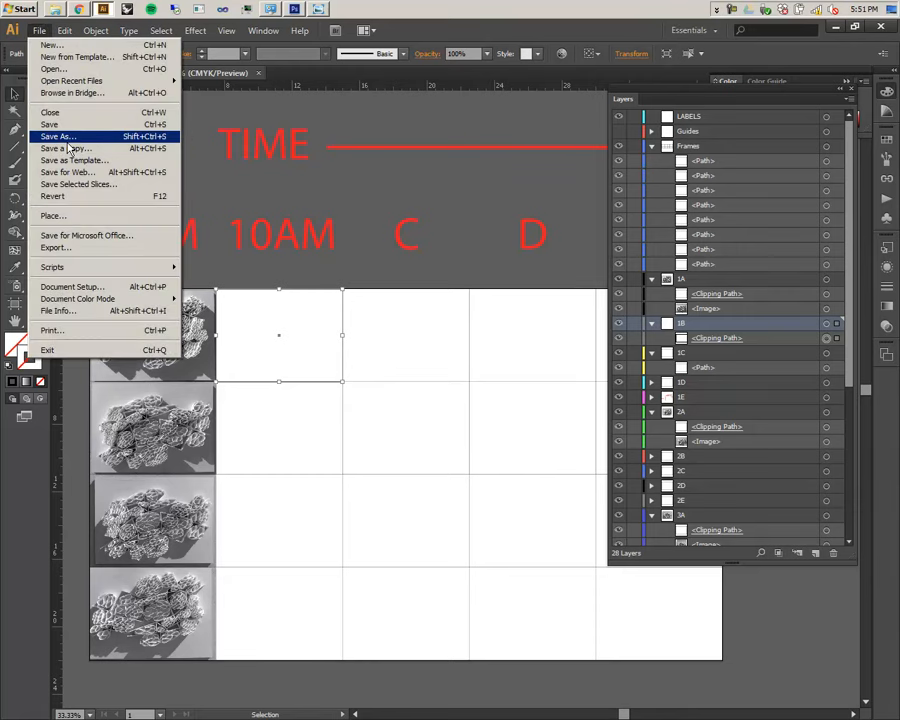
click(88, 219)
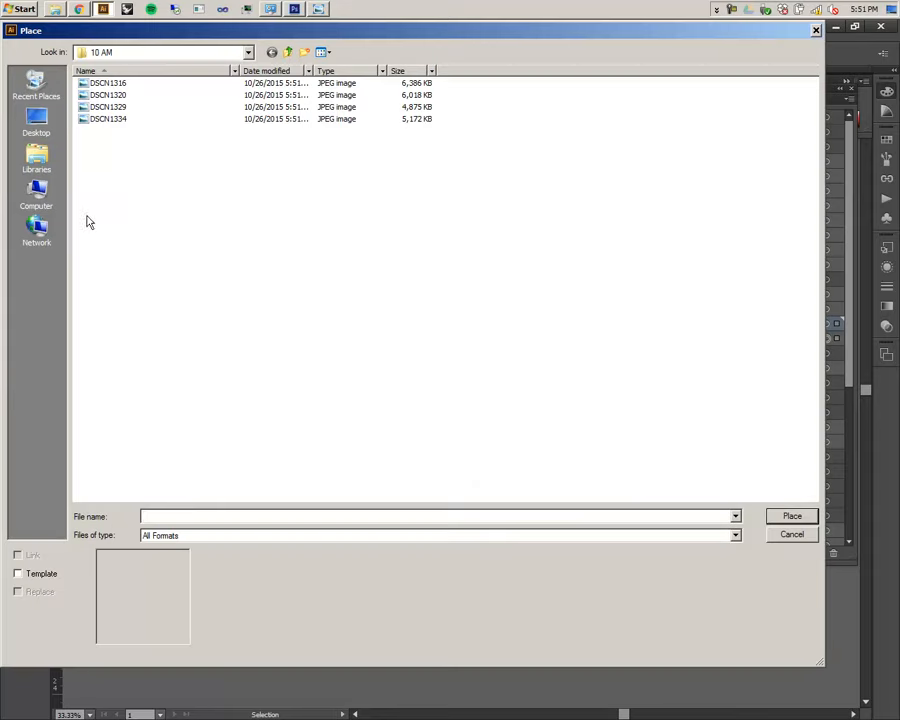
- Place DSCN1316 from the 10 AM folder into layer 1B and move it over the first-row 10AM cell, collapsing the layer
double_click(160, 84)
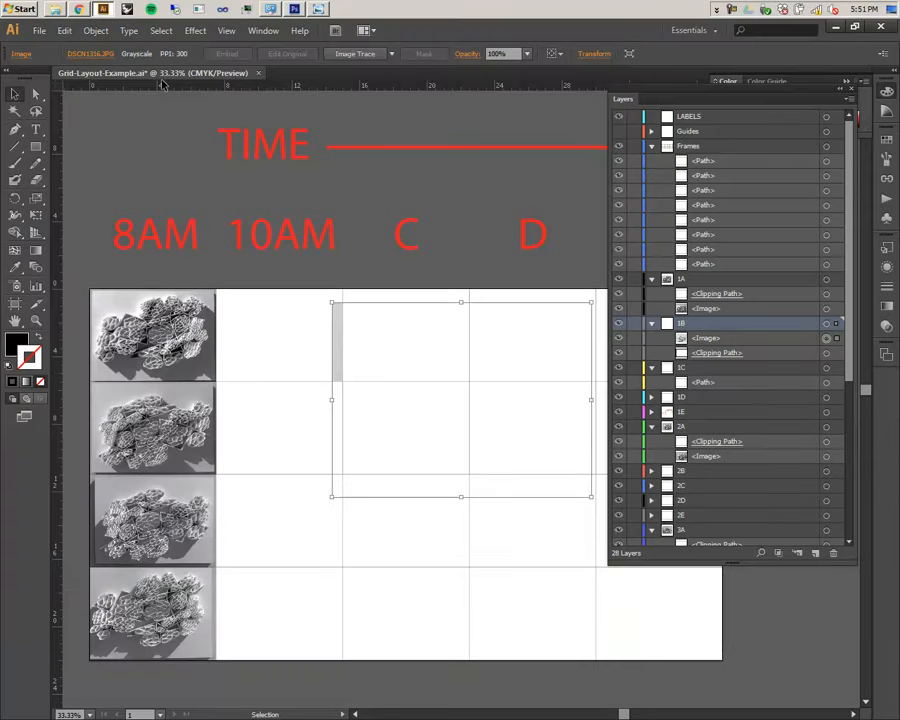
drag(335, 338, 187, 280)
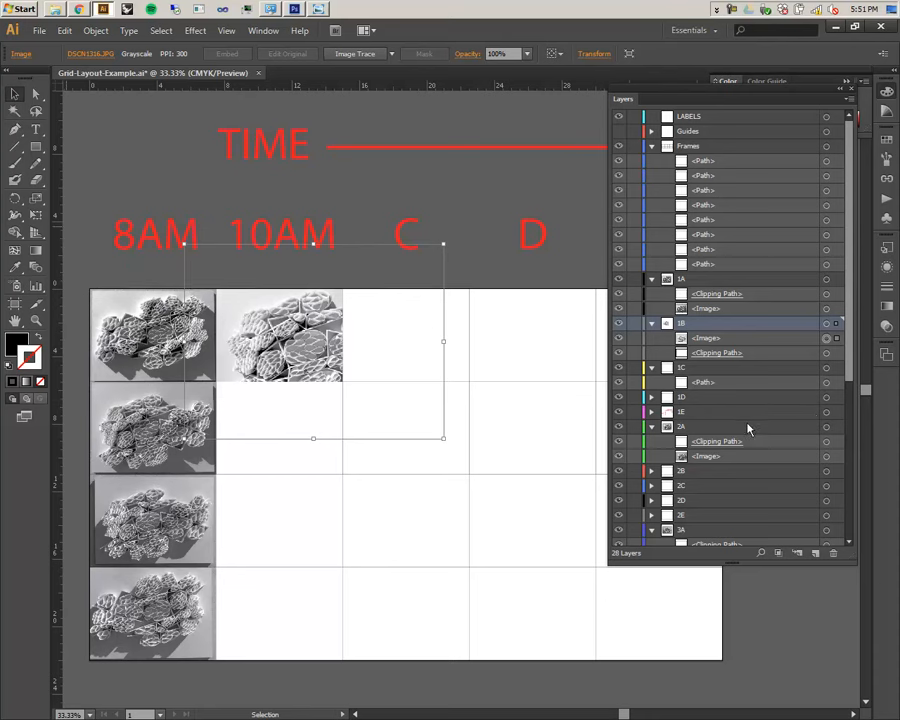
scroll(748, 430, down, 3)
key(space)
drag(422, 514, 453, 520)
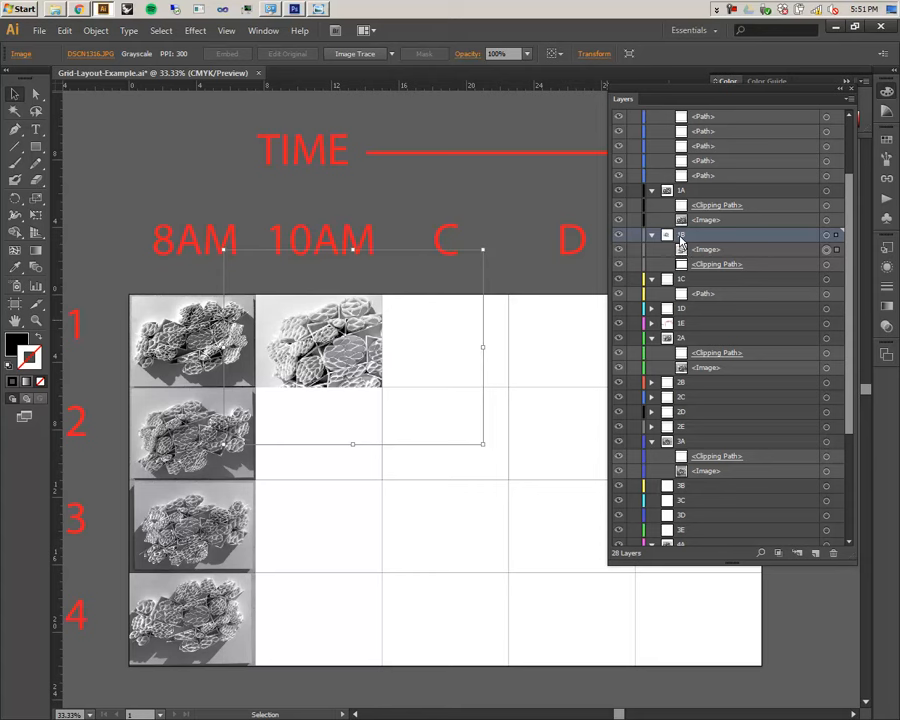
click(651, 236)
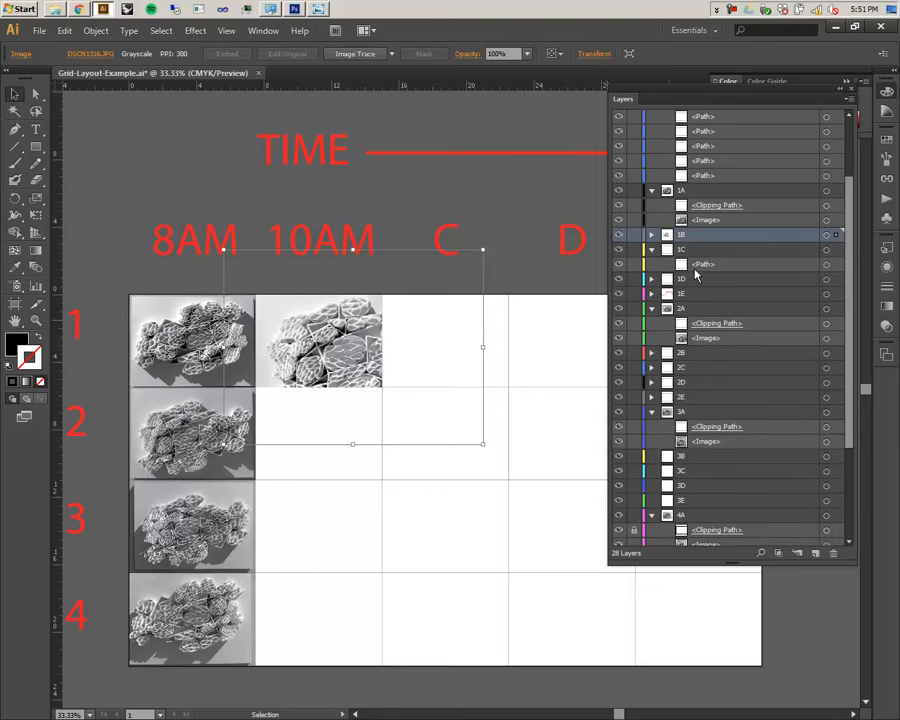
- Place DSCN1341 from the 12 PM folder into layer 1C and move it over the first-row column C cell
click(828, 266)
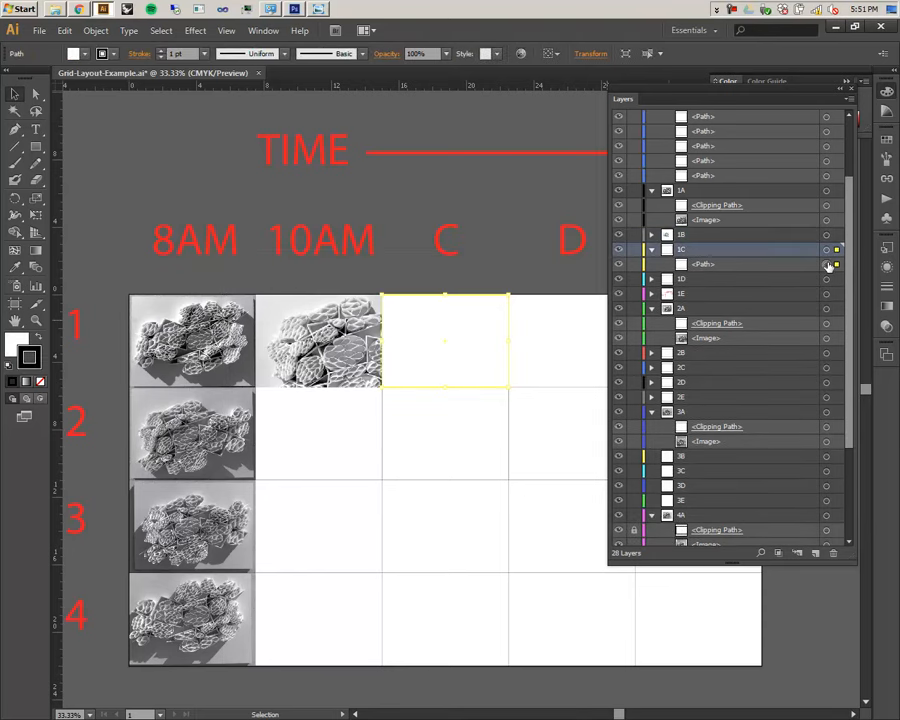
scroll(460, 436, right, 3)
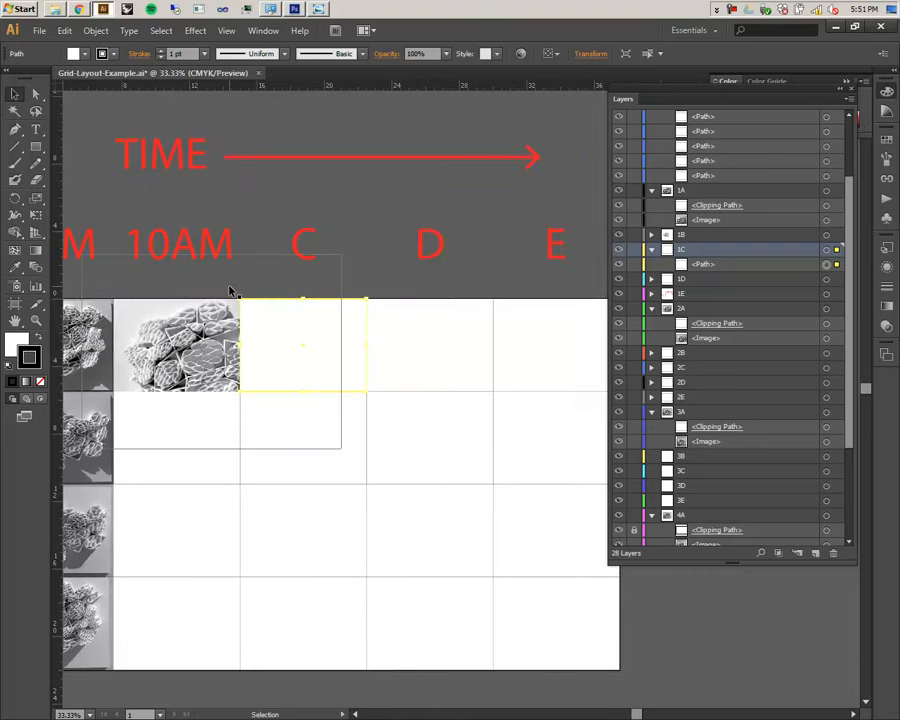
click(39, 30)
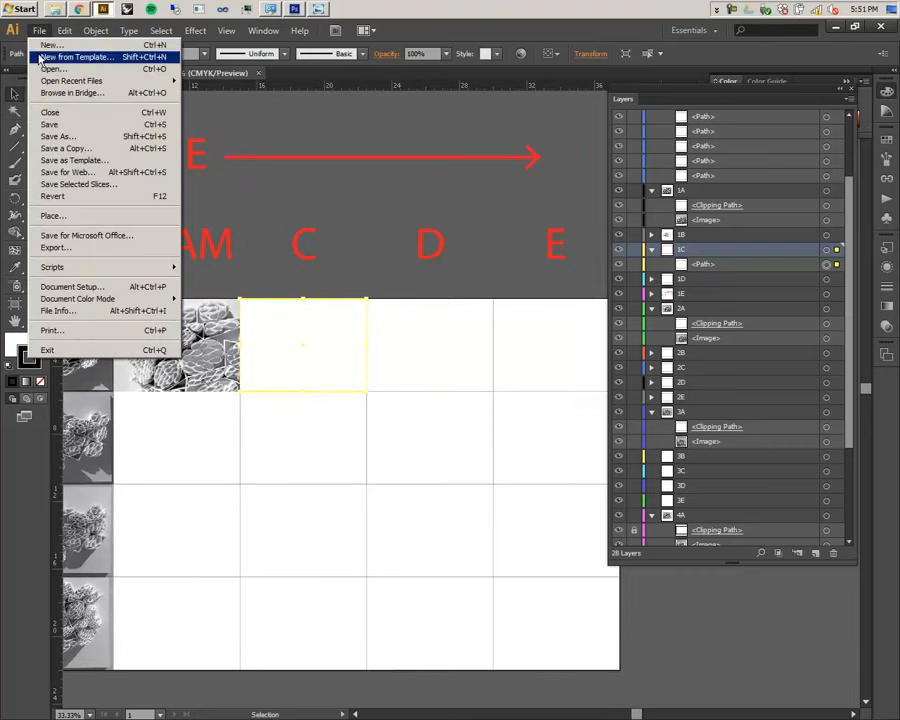
click(81, 222)
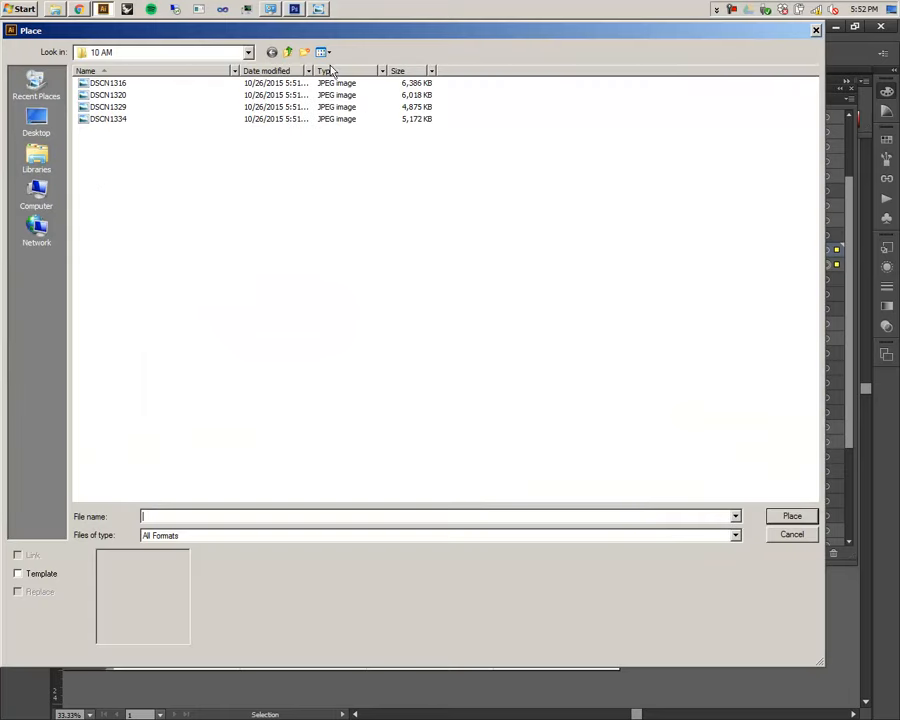
click(289, 54)
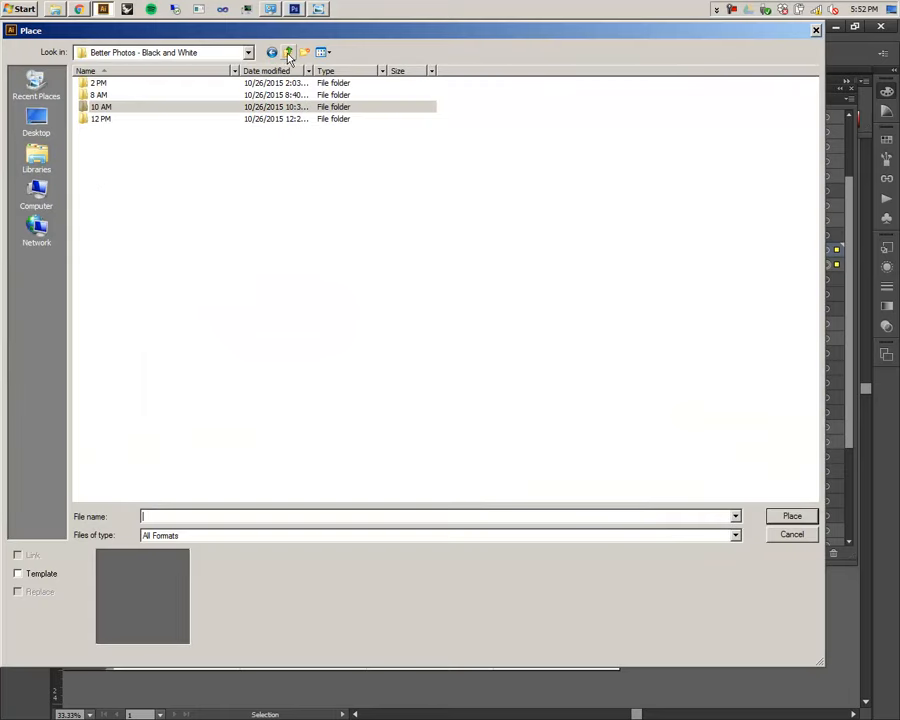
double_click(116, 120)
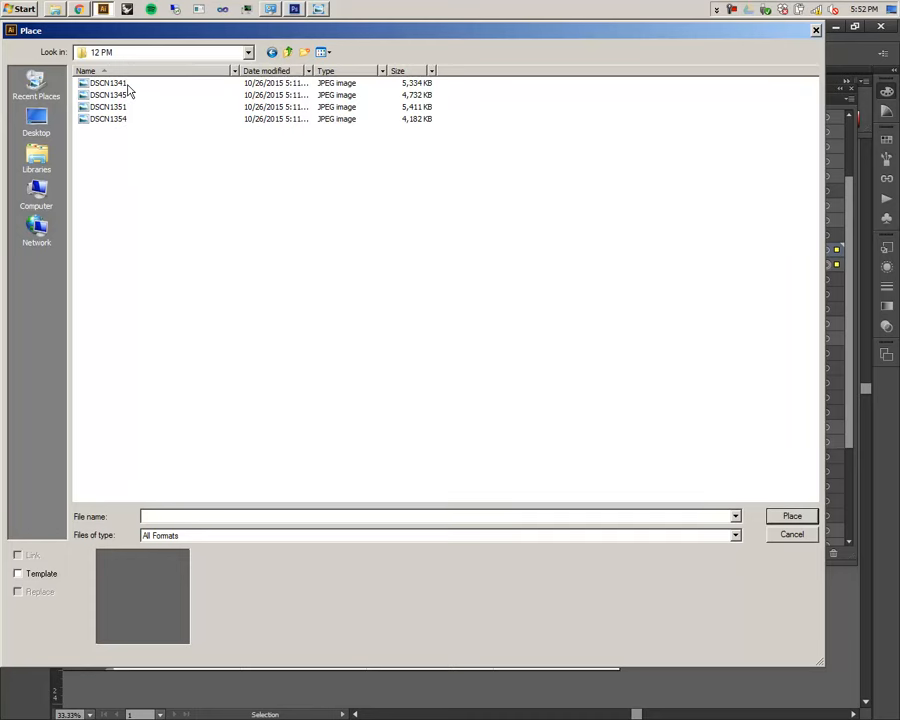
double_click(128, 88)
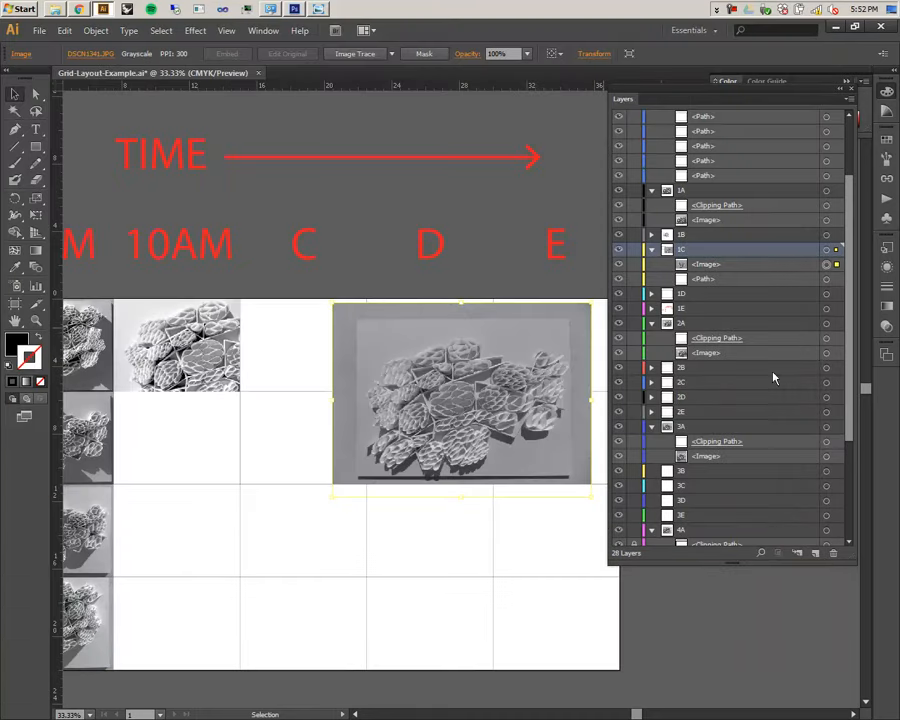
drag(465, 365, 327, 319)
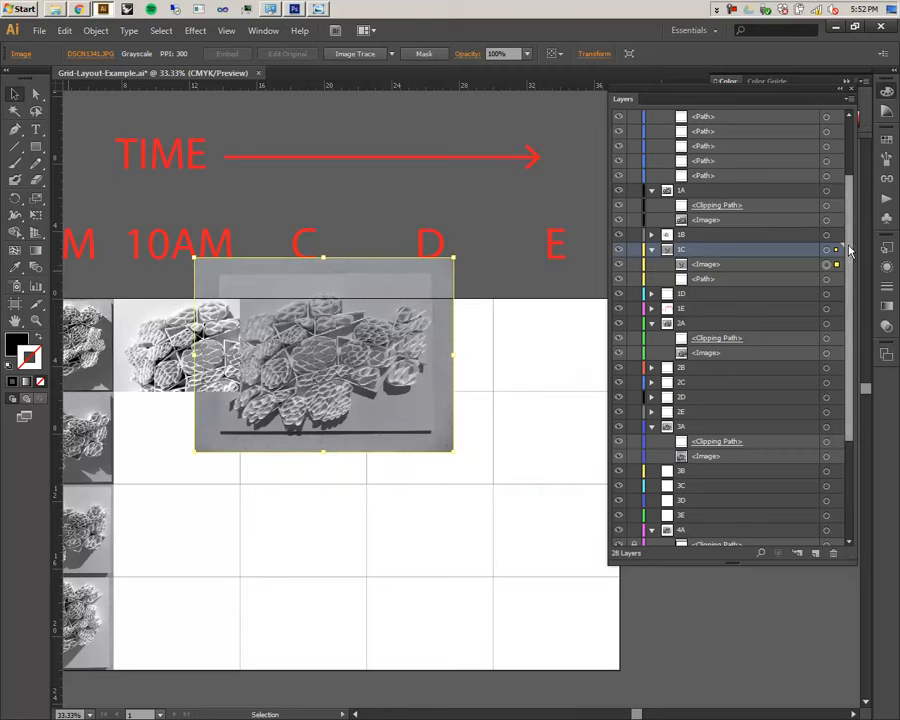
- Move the frame path above the image in layer 1C and make a clipping mask for the layer
click(714, 280)
drag(718, 287, 729, 262)
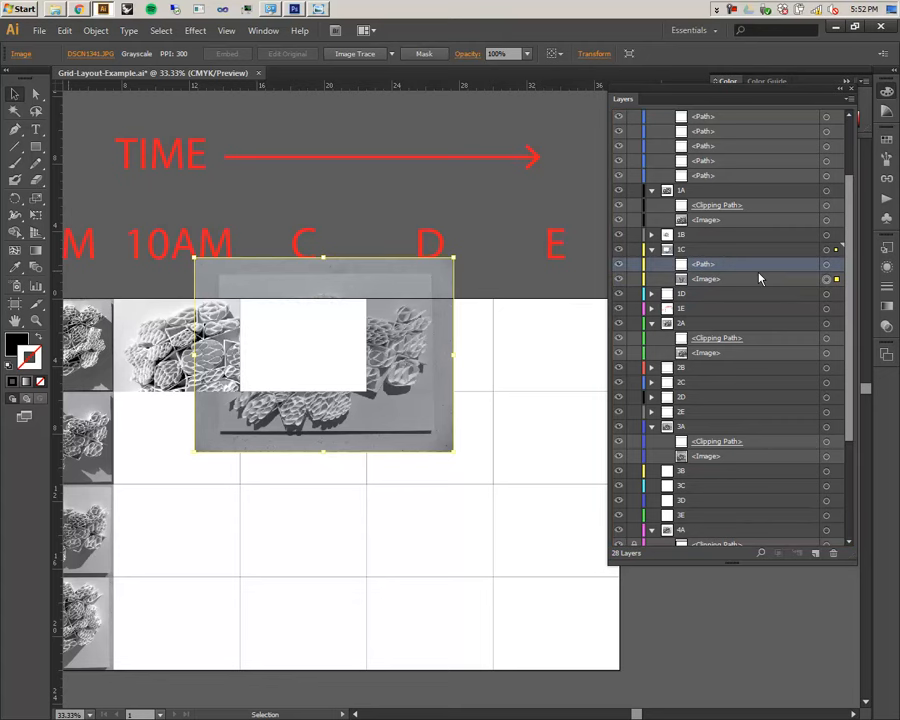
click(782, 250)
click(826, 250)
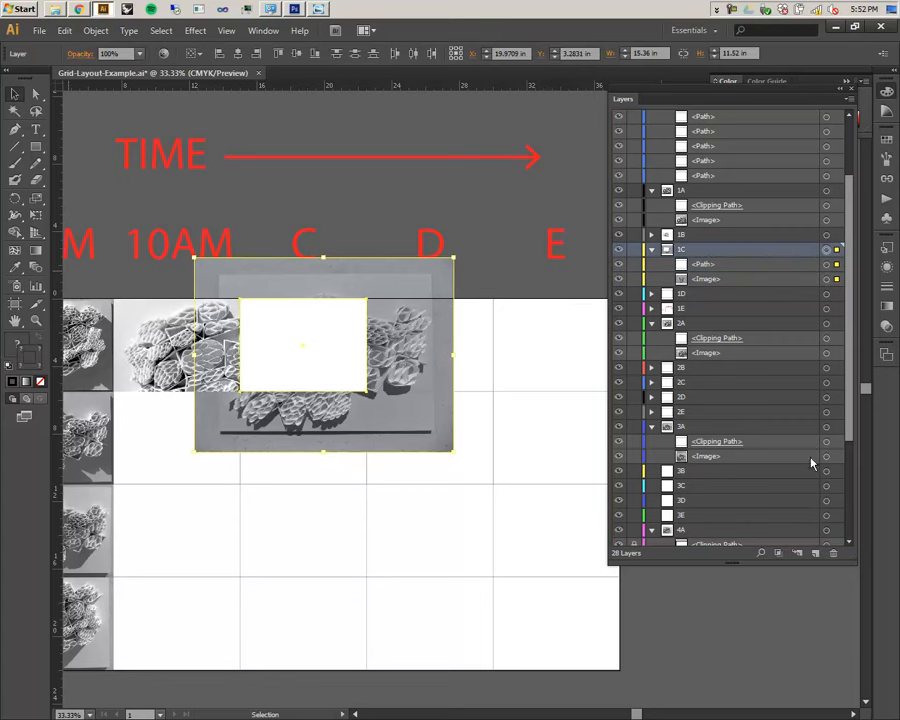
click(779, 554)
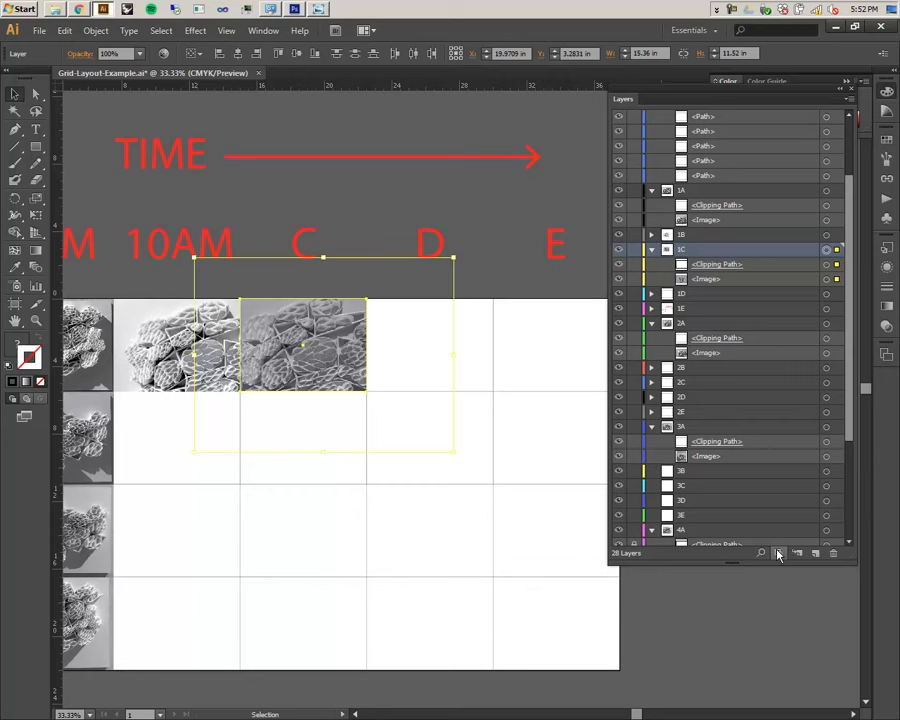
- Place DSCN1360 from the 2 PM folder into layer 1D and move it over the first-row column D cell
click(490, 416)
click(469, 392)
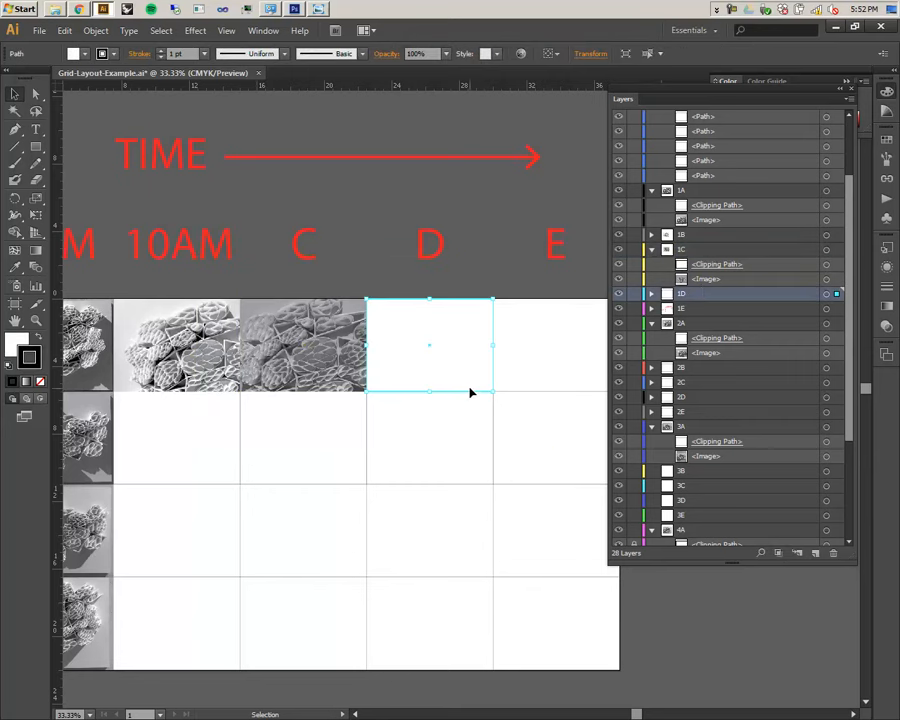
click(651, 294)
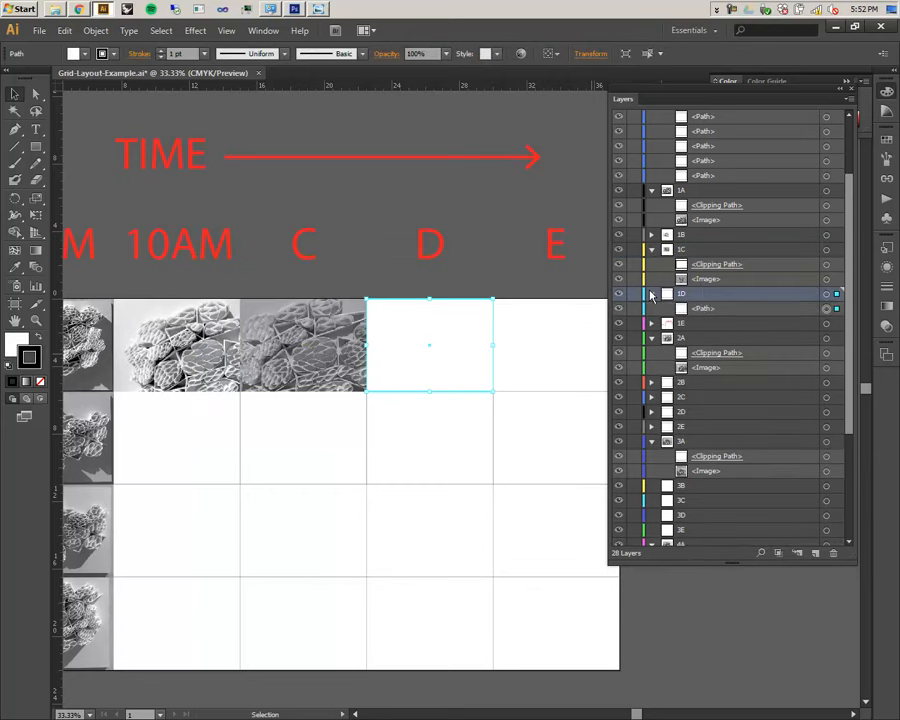
click(39, 30)
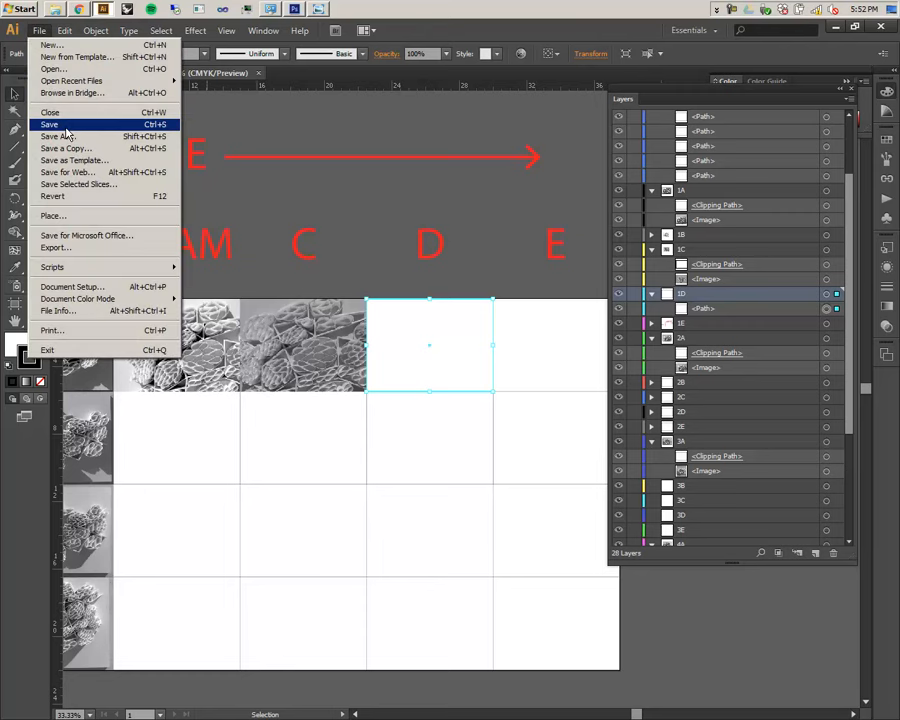
click(72, 218)
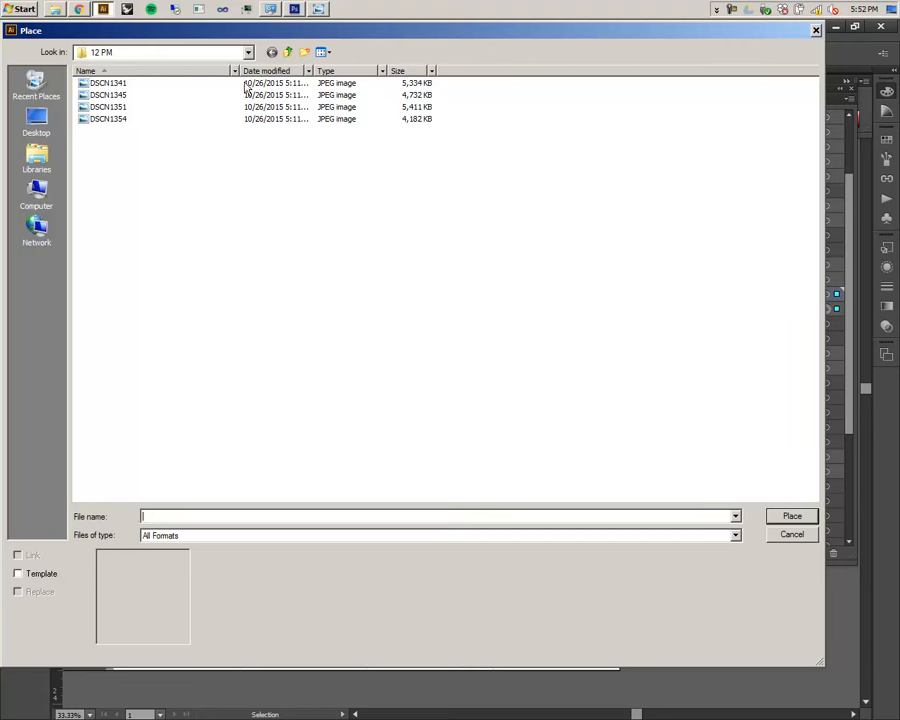
click(288, 53)
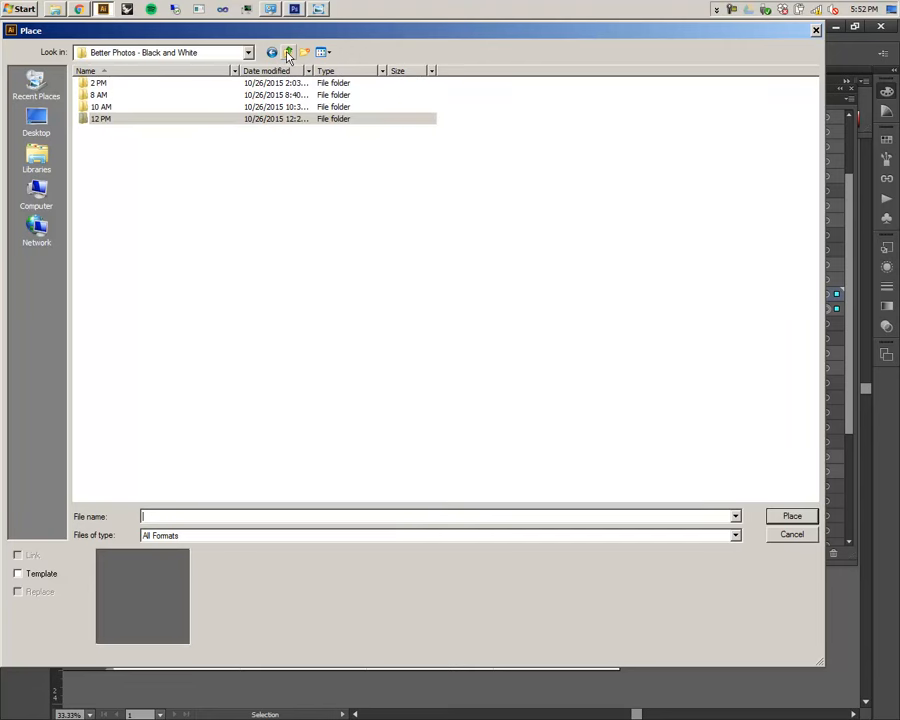
click(104, 84)
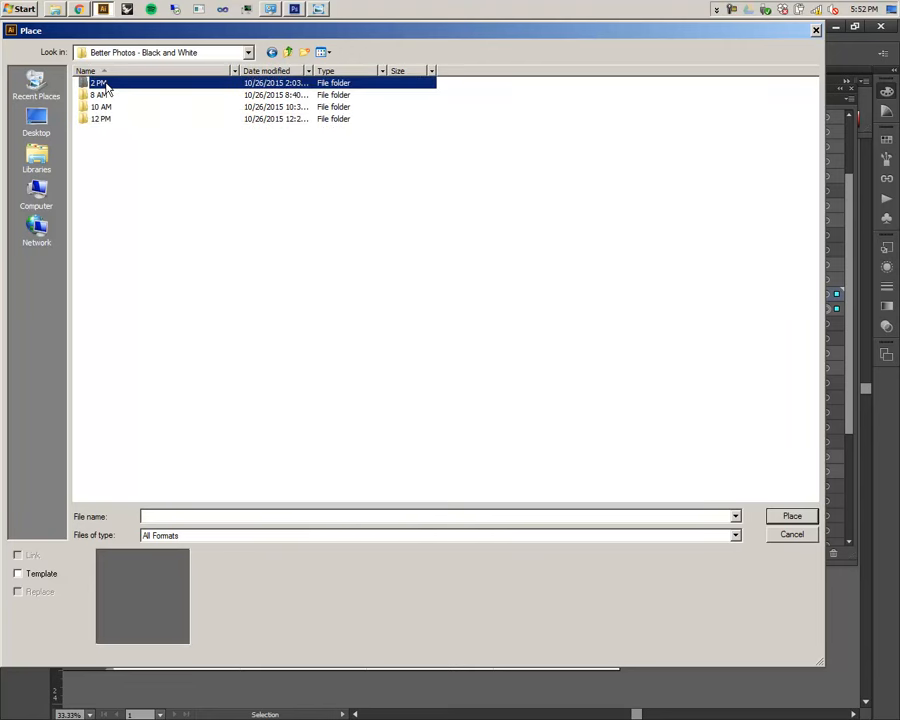
double_click(105, 86)
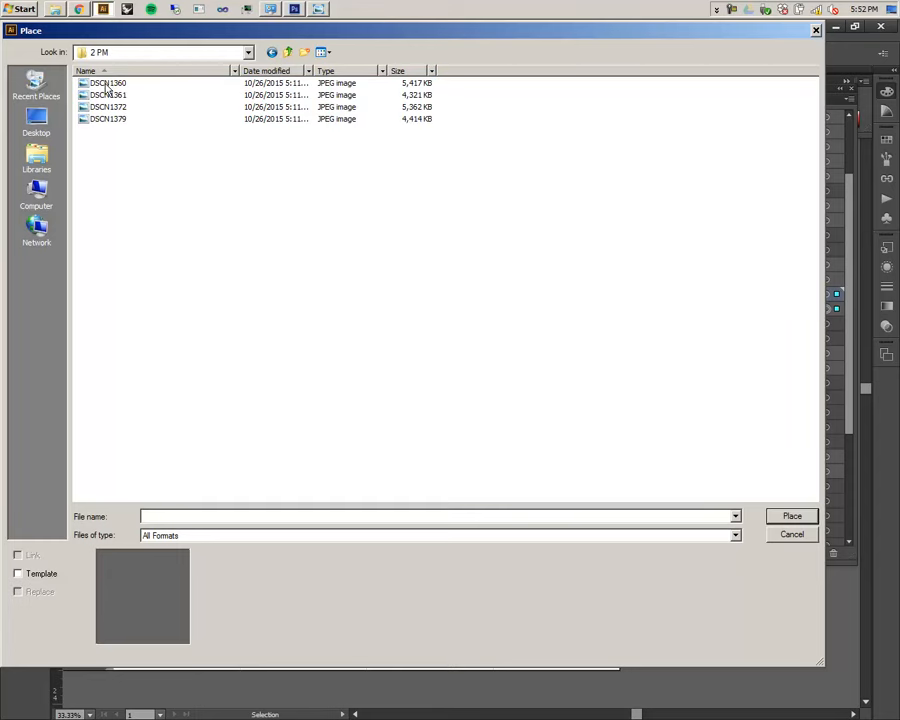
double_click(113, 86)
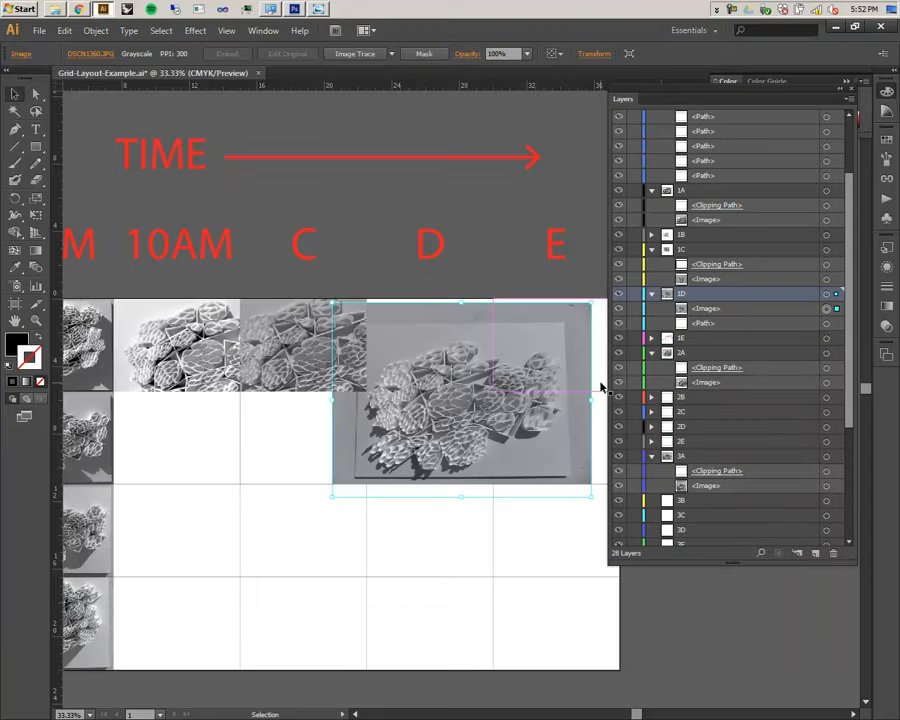
drag(466, 427, 446, 384)
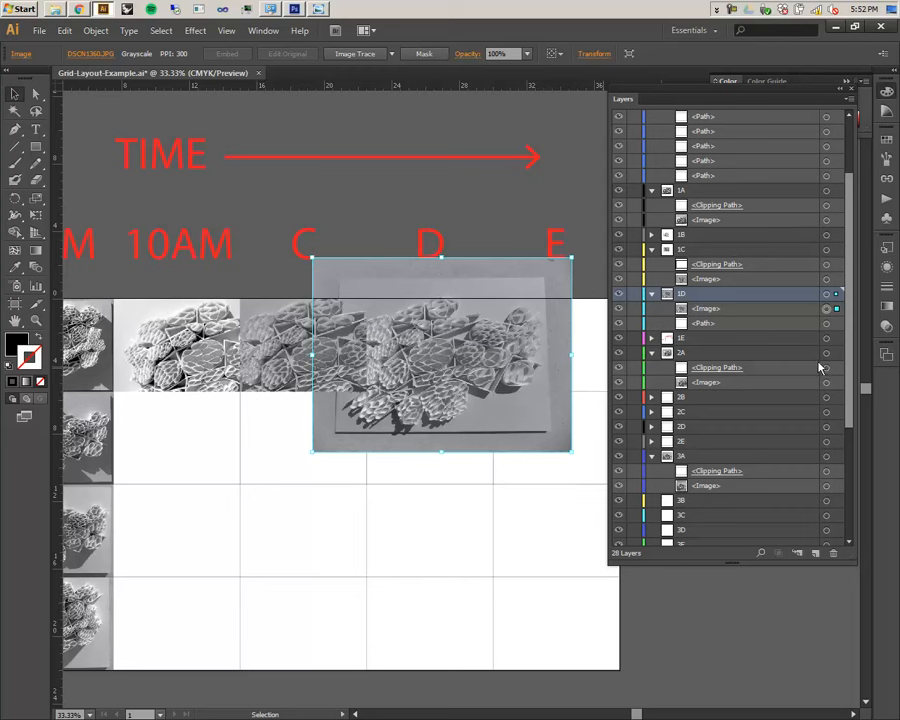
- Move the frame path above the image in layer 1D and make a clipping mask for the layer
drag(771, 326, 785, 299)
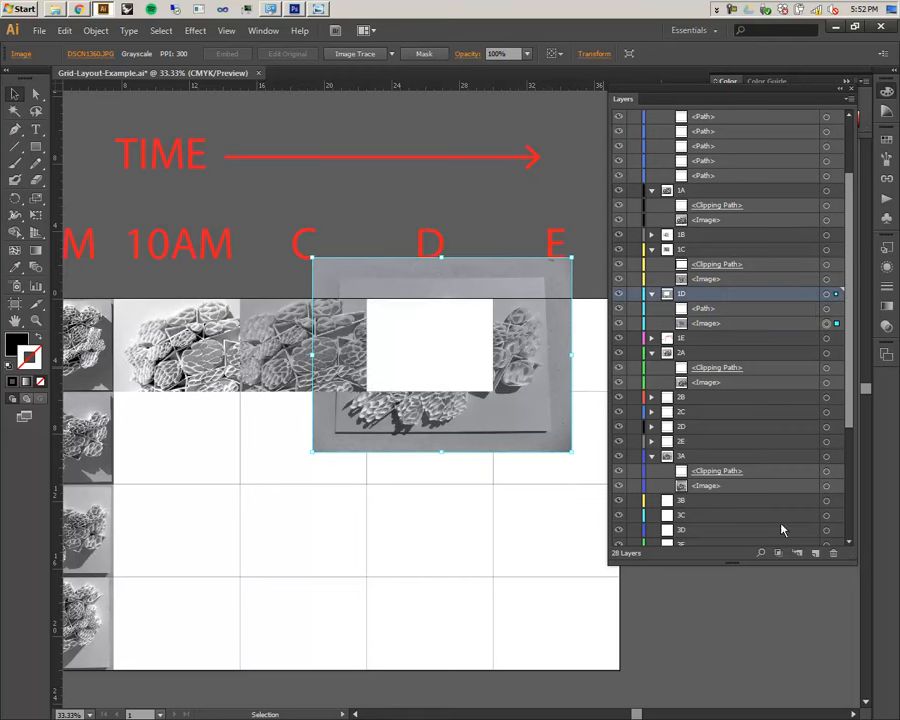
click(777, 552)
drag(282, 514, 267, 483)
- Lock layers 1A and 1B and scale down the photo in layer 1C from two opposite corners
click(483, 253)
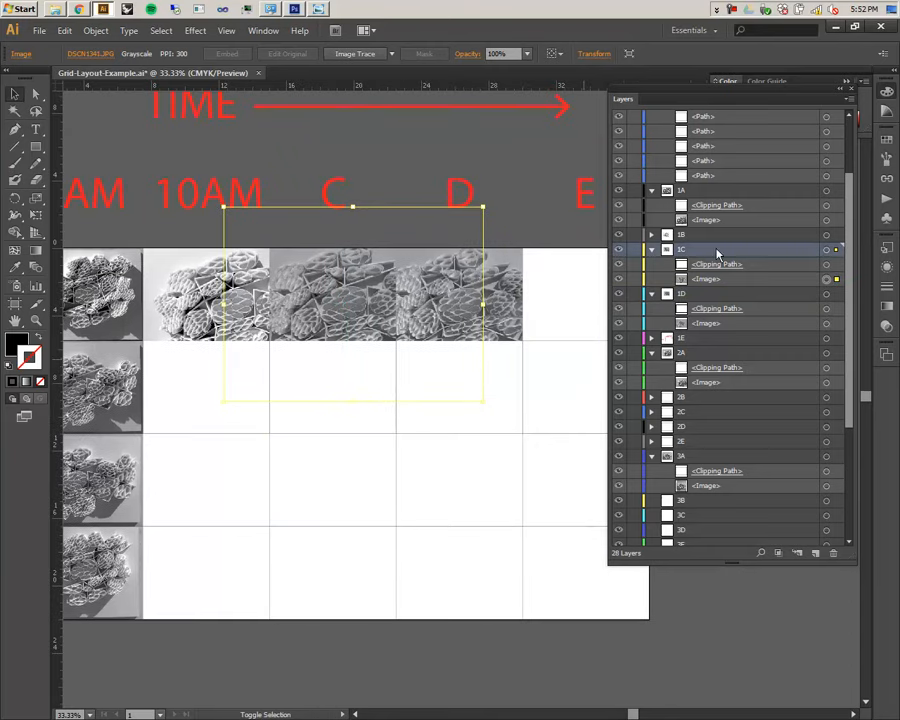
click(633, 190)
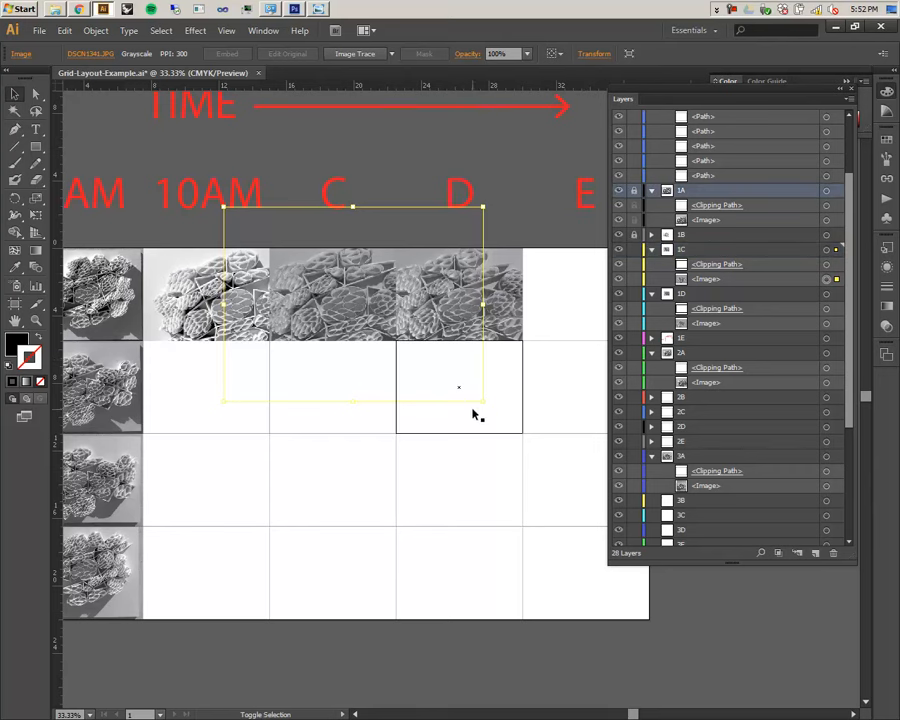
drag(483, 401, 417, 350)
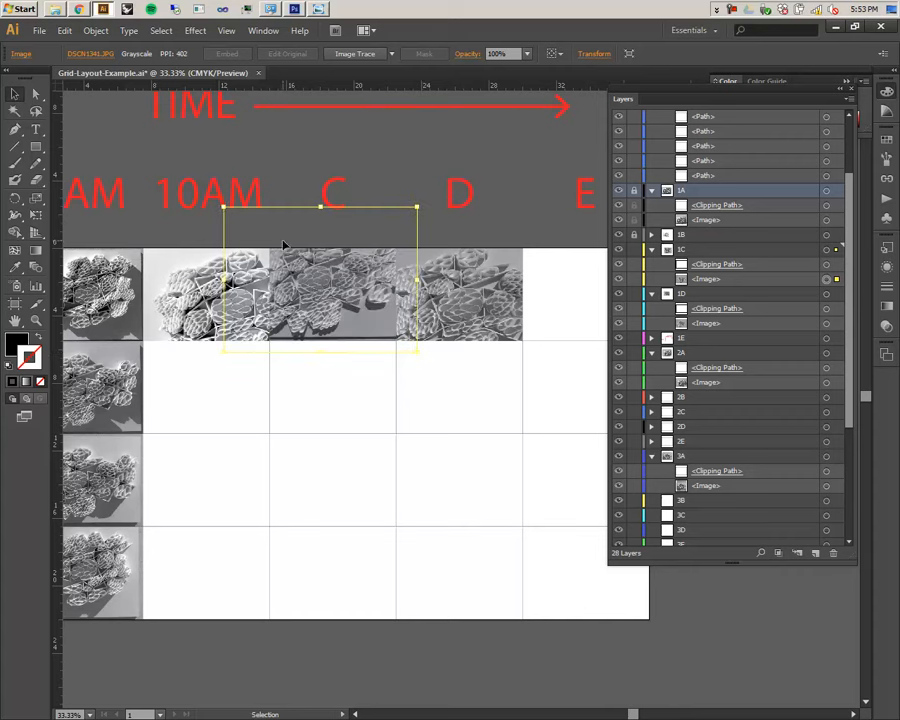
drag(222, 207, 247, 242)
- Fine-tune the size and position of the 1C photo so the whole paper model fits inside its cell
scroll(316, 255, up, 2)
drag(352, 309, 366, 344)
drag(531, 228, 498, 238)
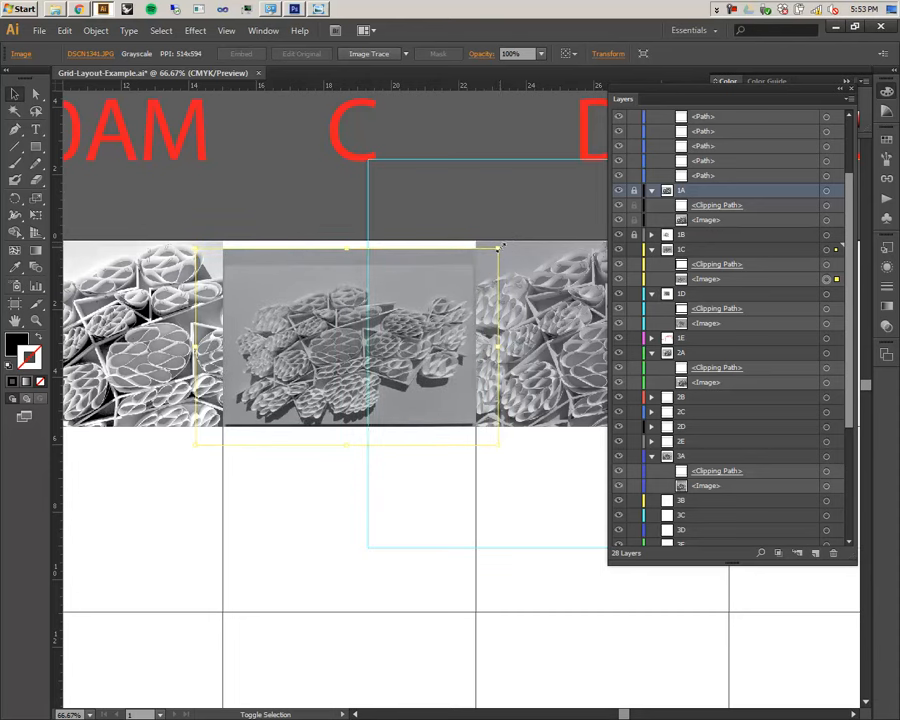
drag(446, 305, 448, 290)
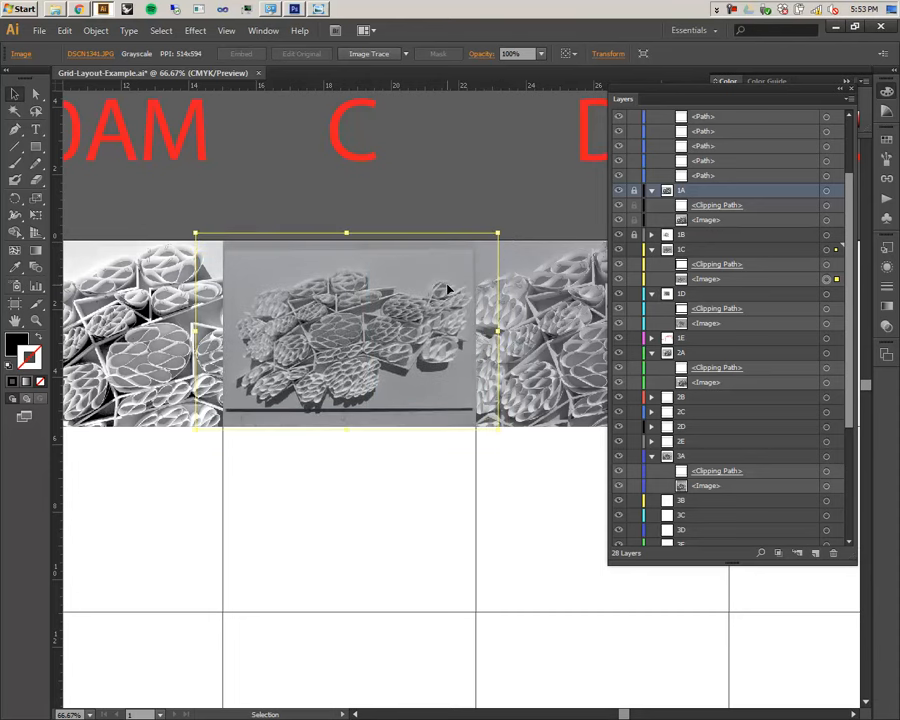
drag(195, 429, 208, 432)
drag(367, 370, 357, 378)
- Lock layer 1C, unlock layer 1B and select the first-row 10AM photo
drag(241, 506, 491, 517)
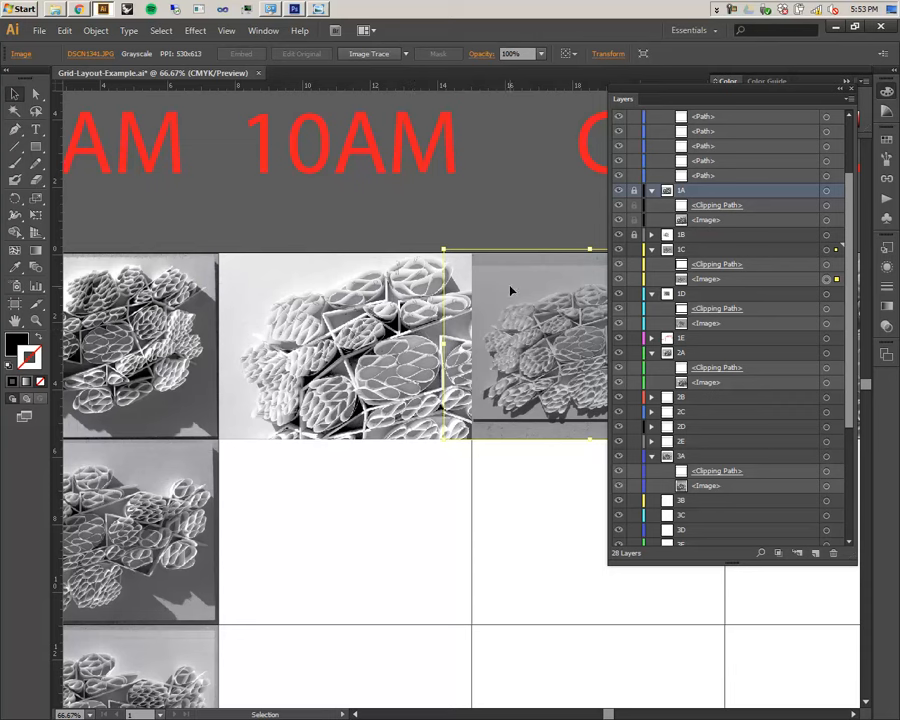
click(634, 249)
click(634, 234)
click(437, 334)
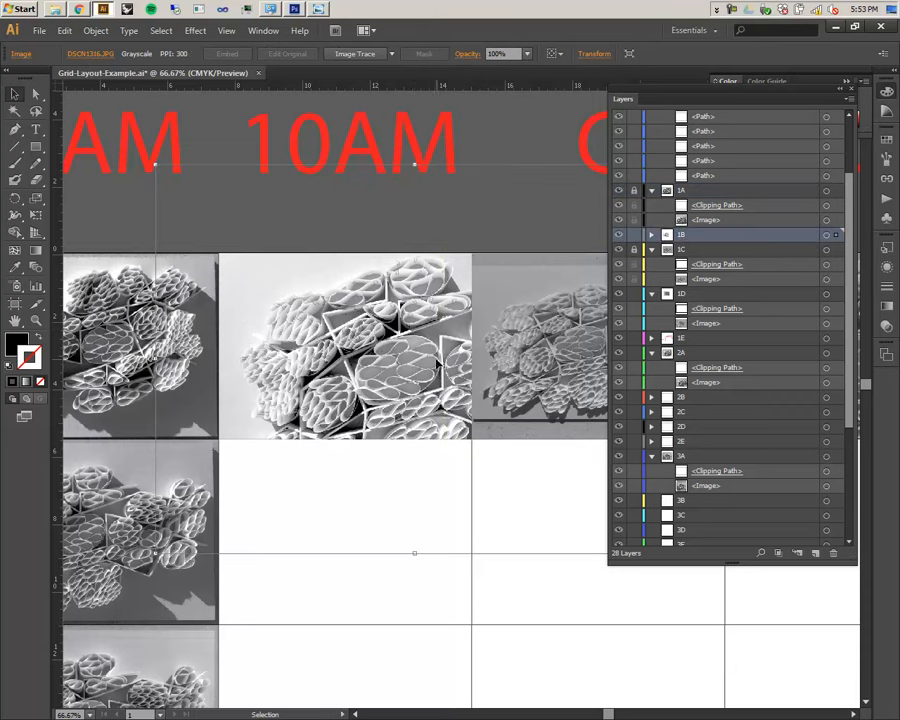
- Scale down and reposition the 1B photo so the whole paper model fits inside the first-row 10AM cell
drag(156, 165, 179, 205)
drag(483, 340, 256, 308)
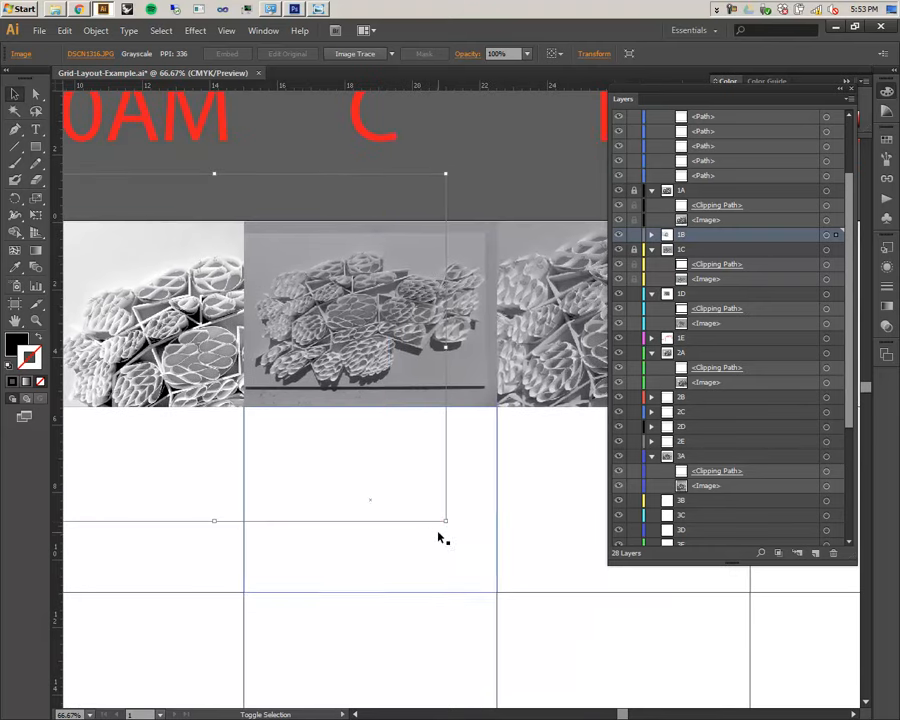
drag(445, 520, 309, 430)
drag(317, 477, 522, 518)
drag(437, 314, 402, 320)
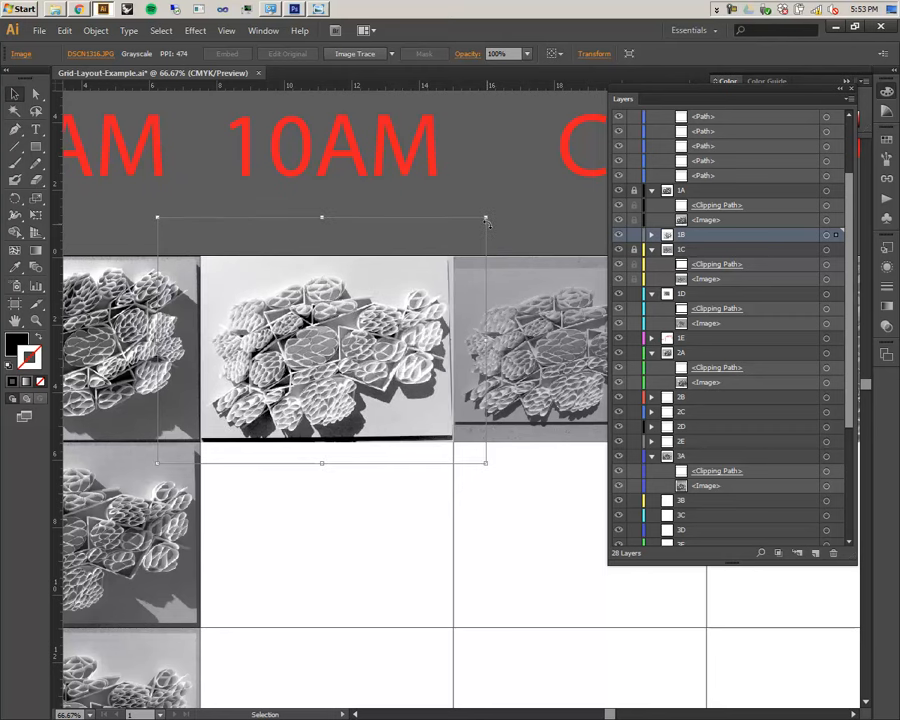
drag(158, 217, 166, 224)
scroll(402, 262, right, 3)
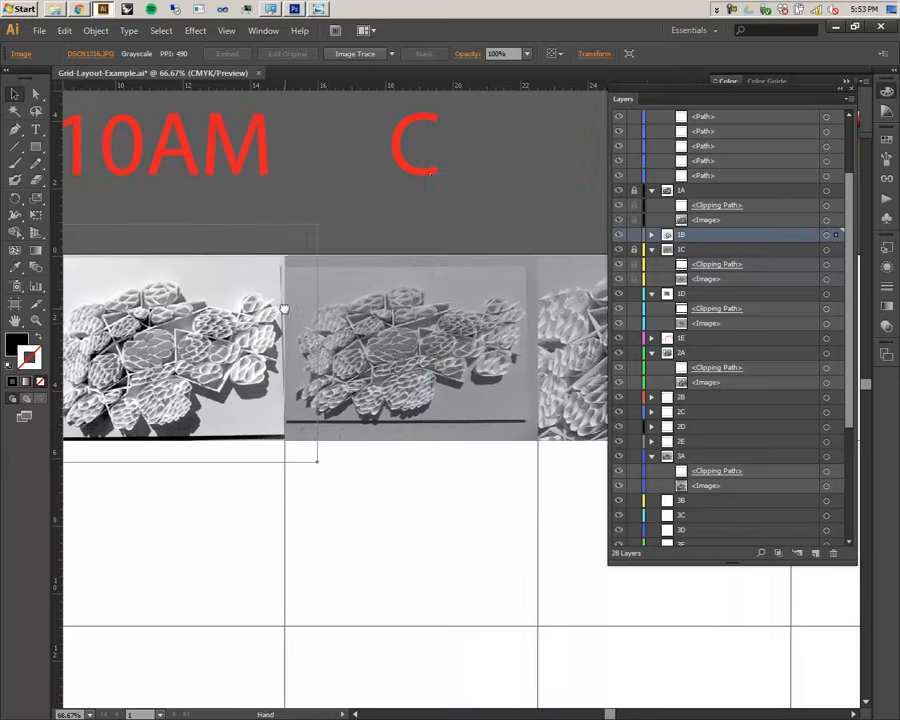
- Lock layer 1B, unlock layer 1C, and stretch and reposition the 1C photo within its cell
click(634, 235)
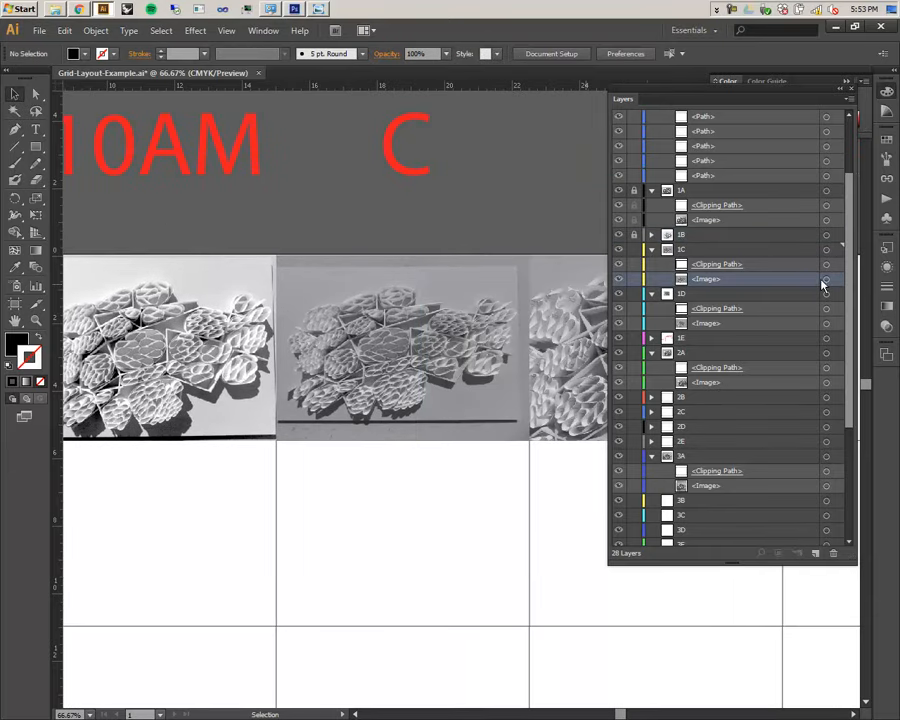
click(825, 280)
drag(248, 251, 223, 234)
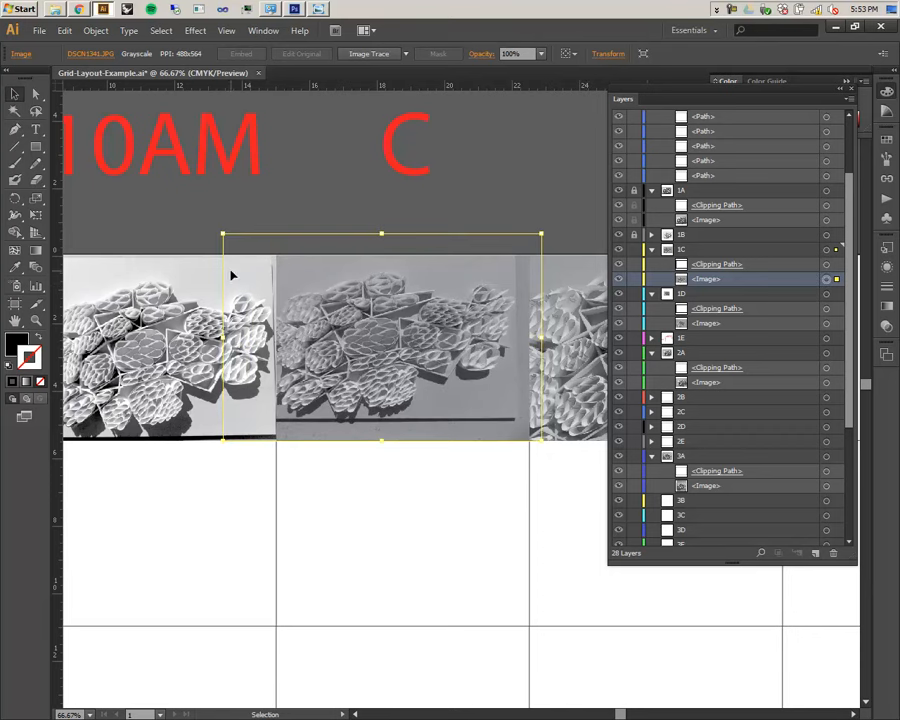
drag(380, 327, 392, 331)
- Lock layer 1C and select the layer 1D photo in the first-row D cell
drag(504, 497, 208, 471)
click(560, 365)
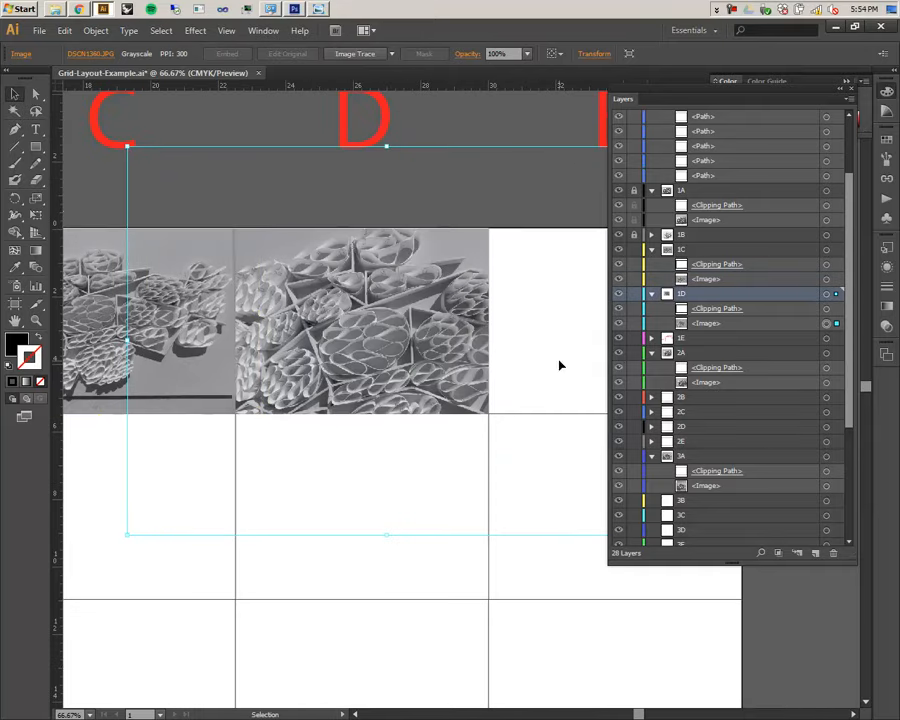
click(633, 294)
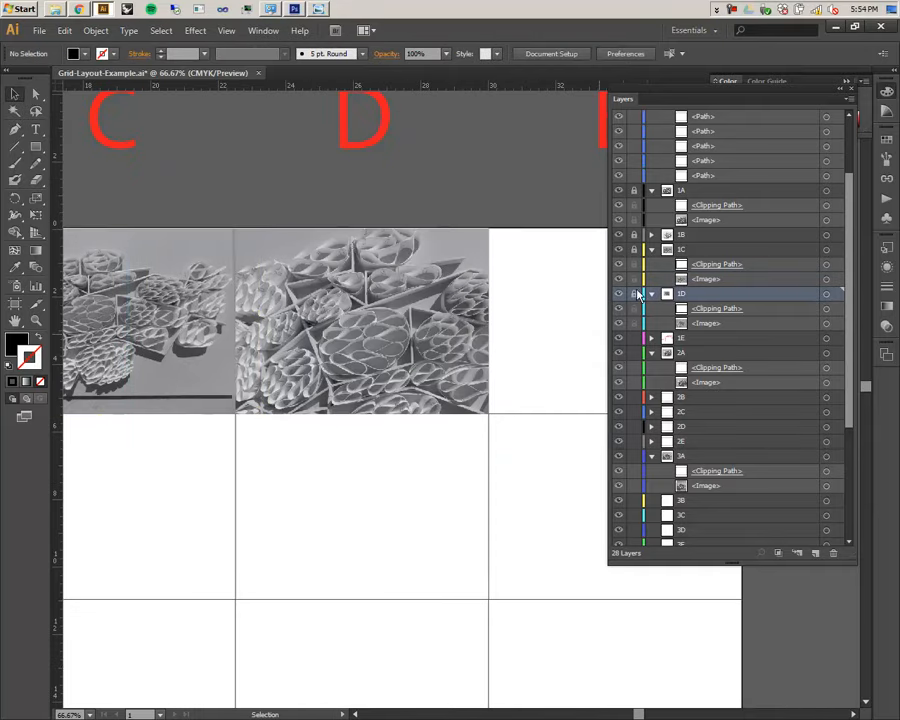
click(633, 294)
click(270, 236)
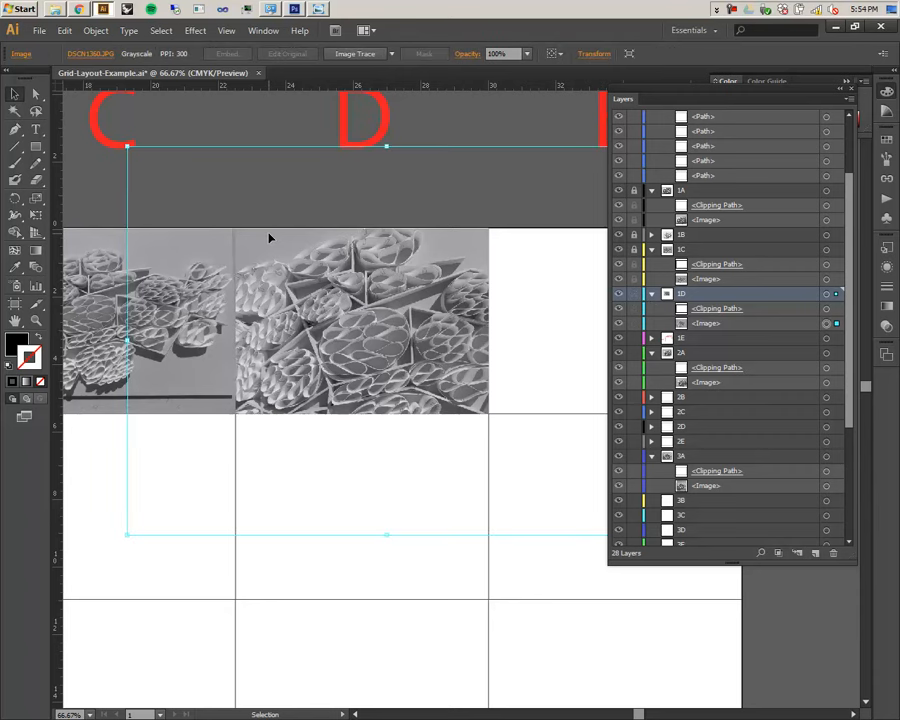
- Scale down and reposition the 1D photo so the whole paper model fits inside its first-row cell
drag(126, 146, 209, 207)
key(space)
key(space)
drag(382, 385, 254, 329)
drag(515, 481, 372, 384)
key(space)
drag(258, 407, 516, 436)
scroll(405, 359, down, 1)
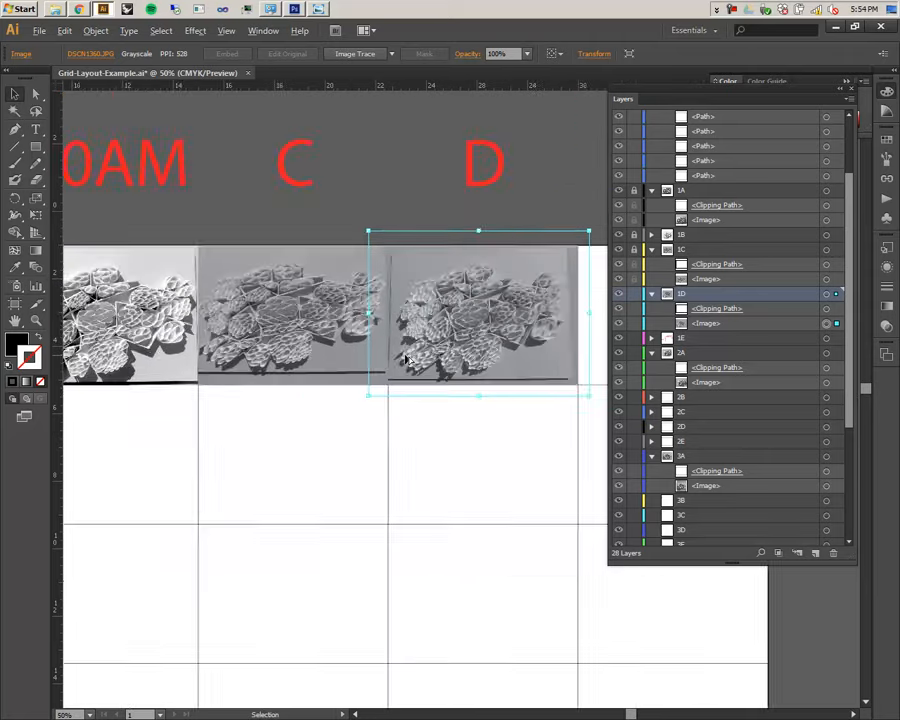
scroll(405, 359, down, 1)
scroll(274, 338, up, 2)
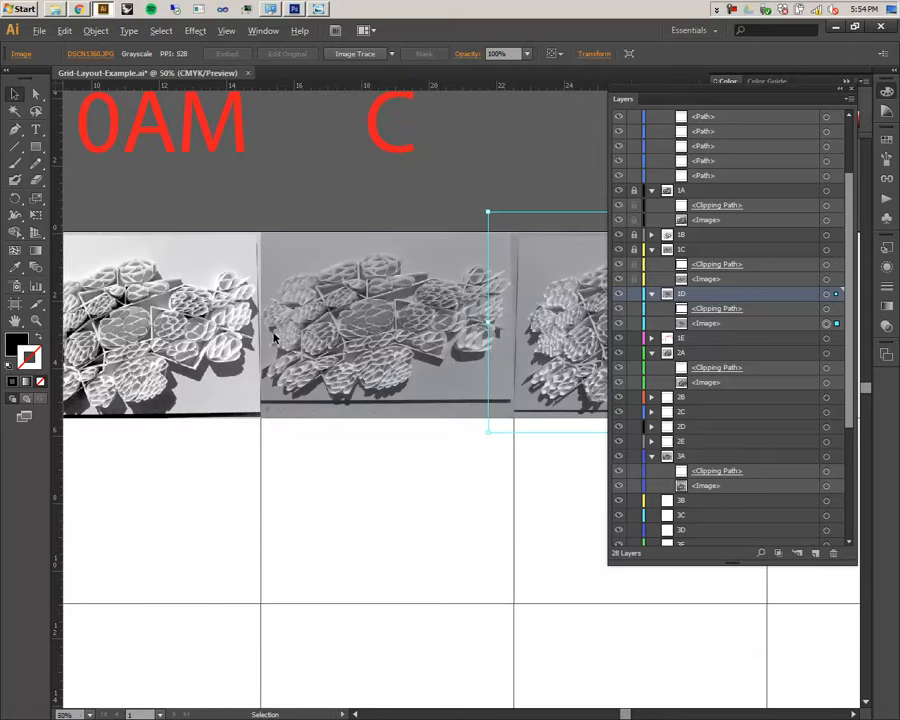
- Lock layer 1D, unlock layer 1C and select the photo in 1C
click(390, 350)
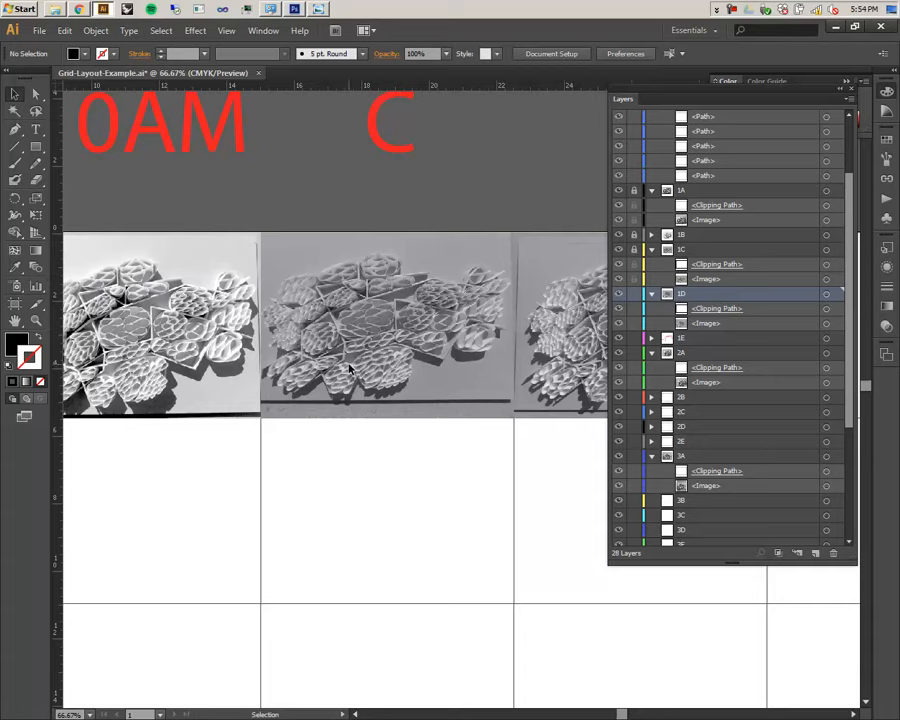
scroll(349, 368, down, 2)
drag(392, 456, 406, 402)
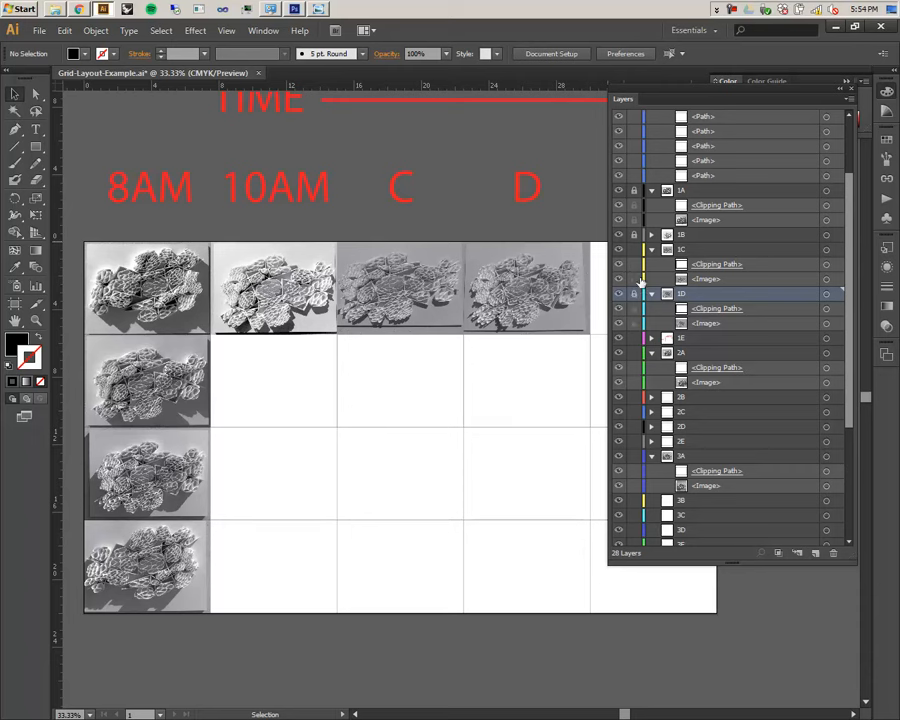
click(753, 279)
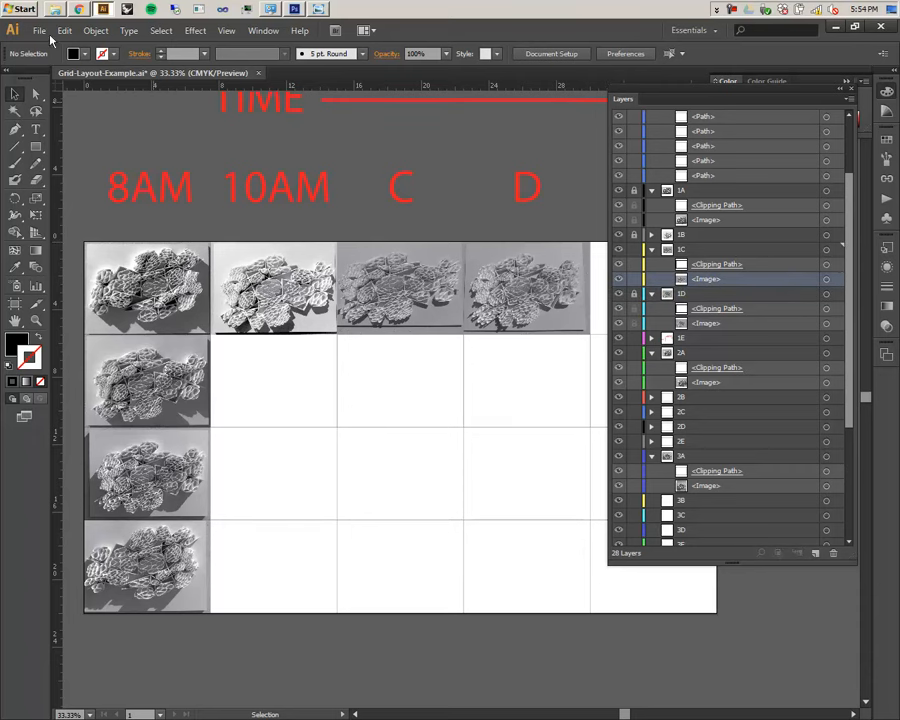
click(825, 280)
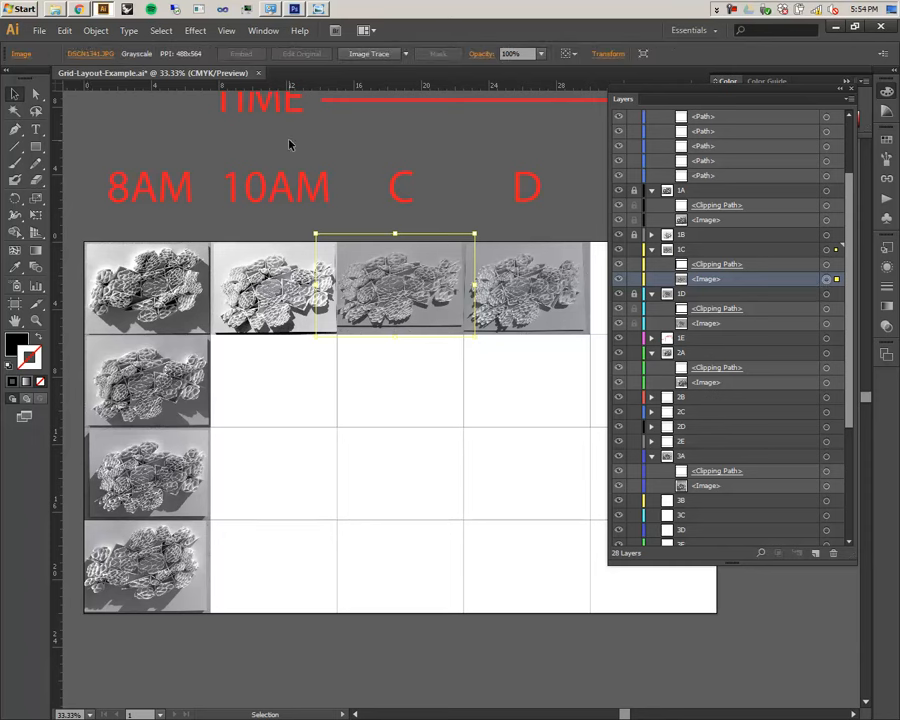
click(82, 54)
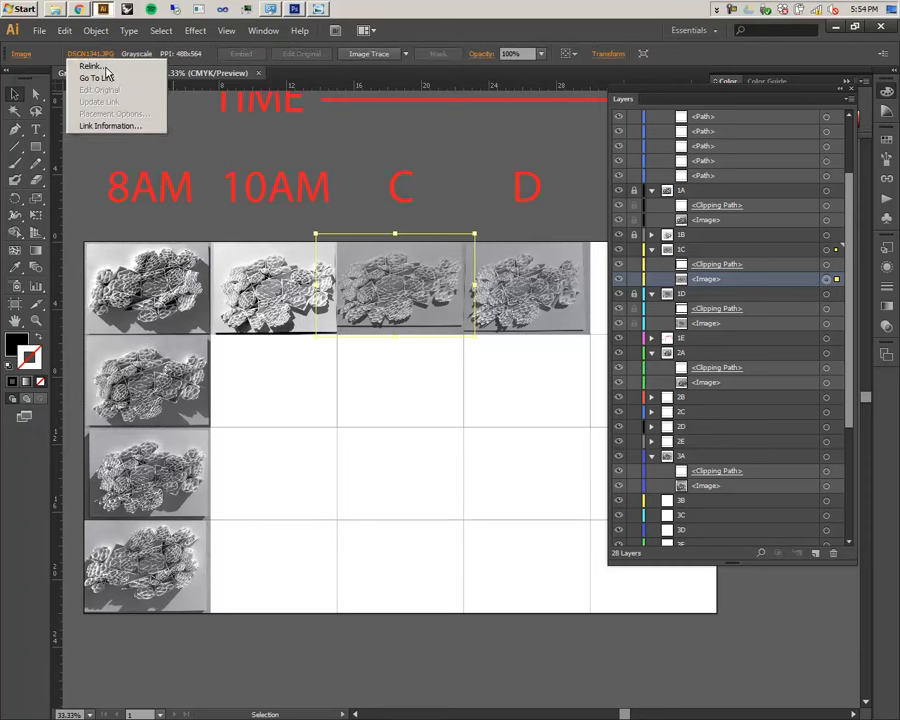
click(100, 66)
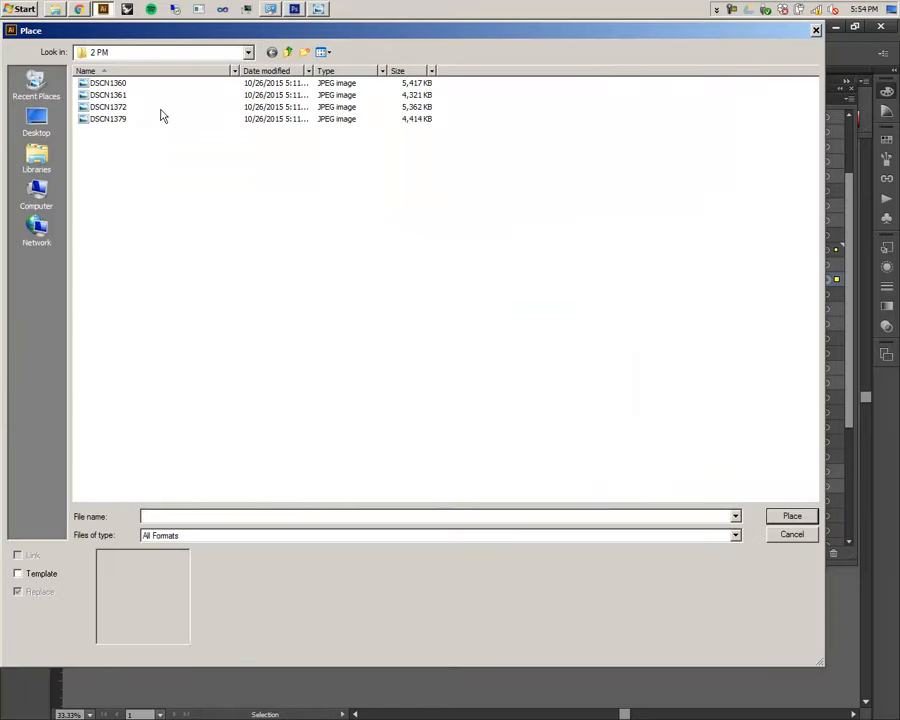
click(786, 538)
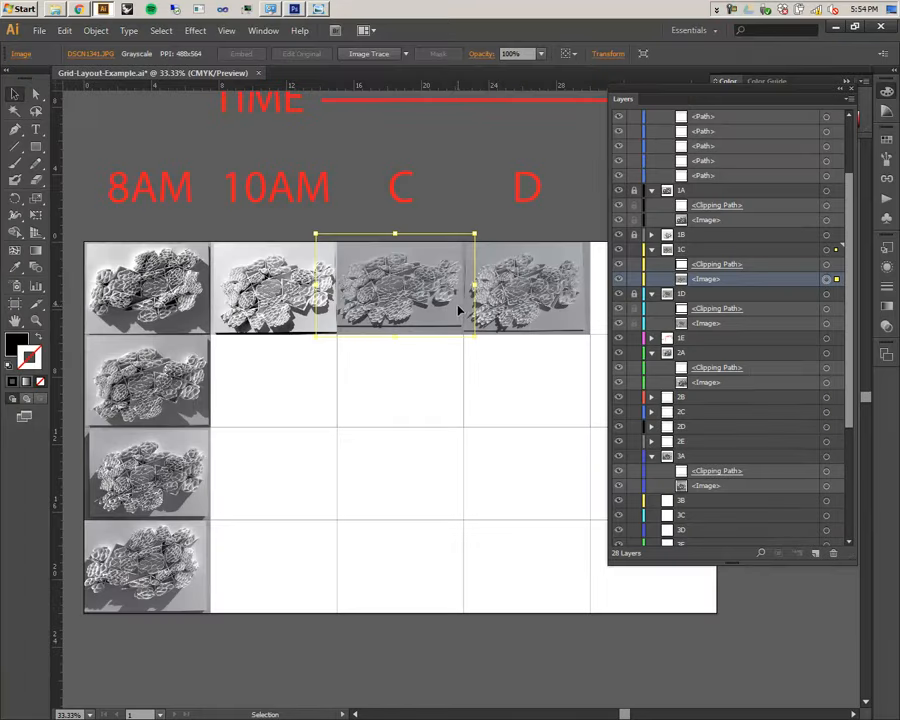
- Delete the 1C photo and place DSCN1341 from the 12 PM folder into layer 1C
key(Delete)
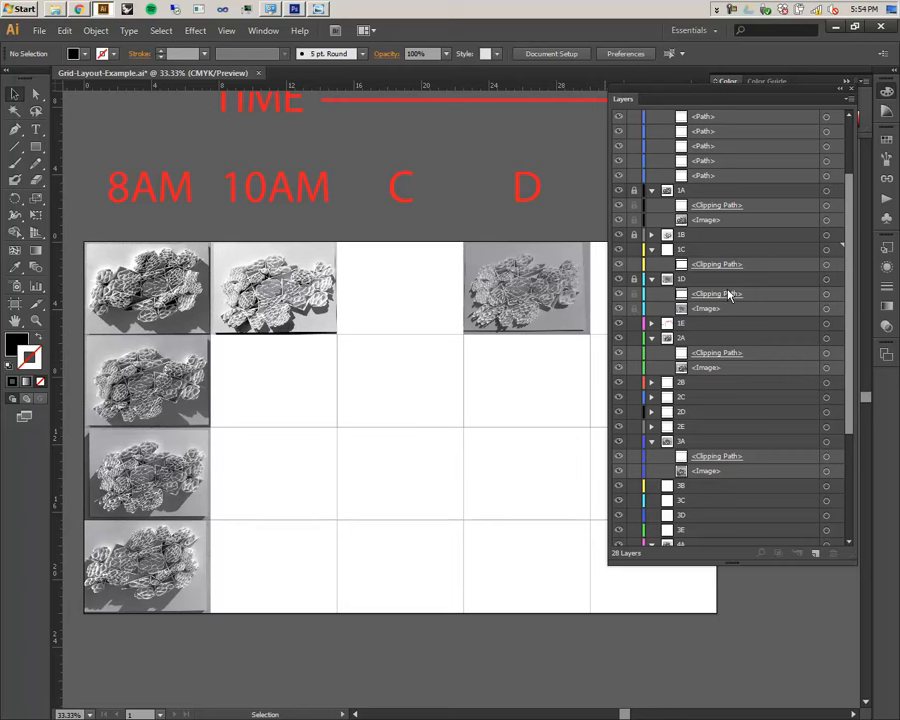
click(717, 250)
click(39, 30)
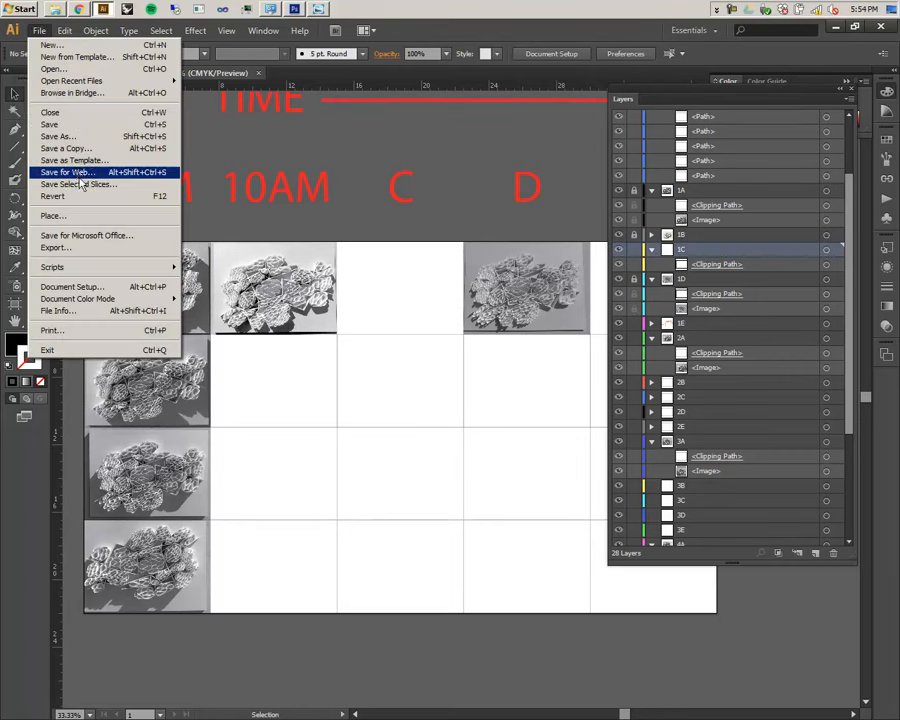
click(89, 219)
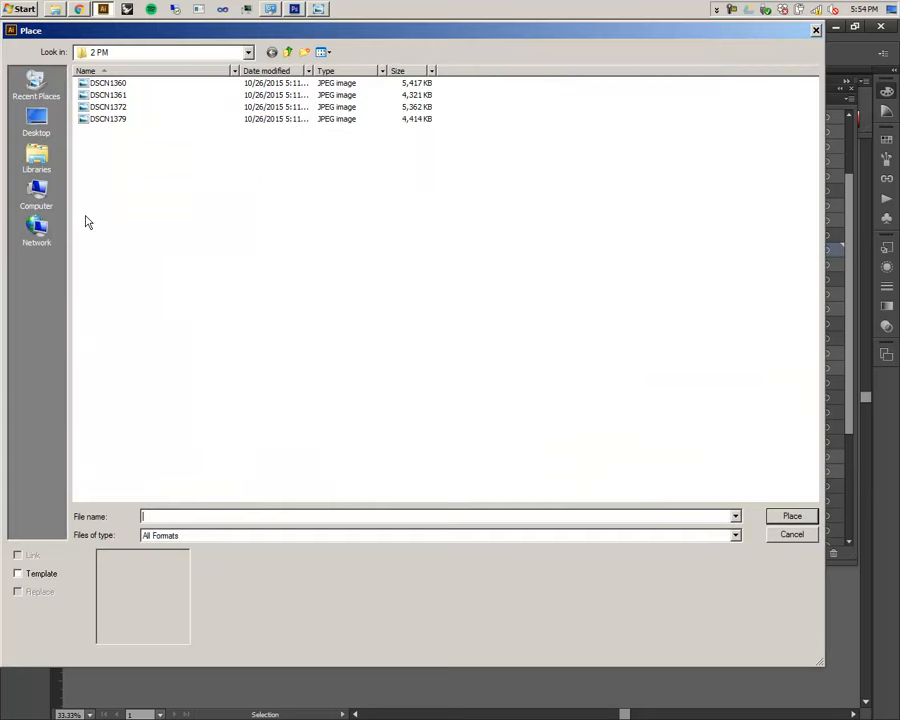
click(284, 52)
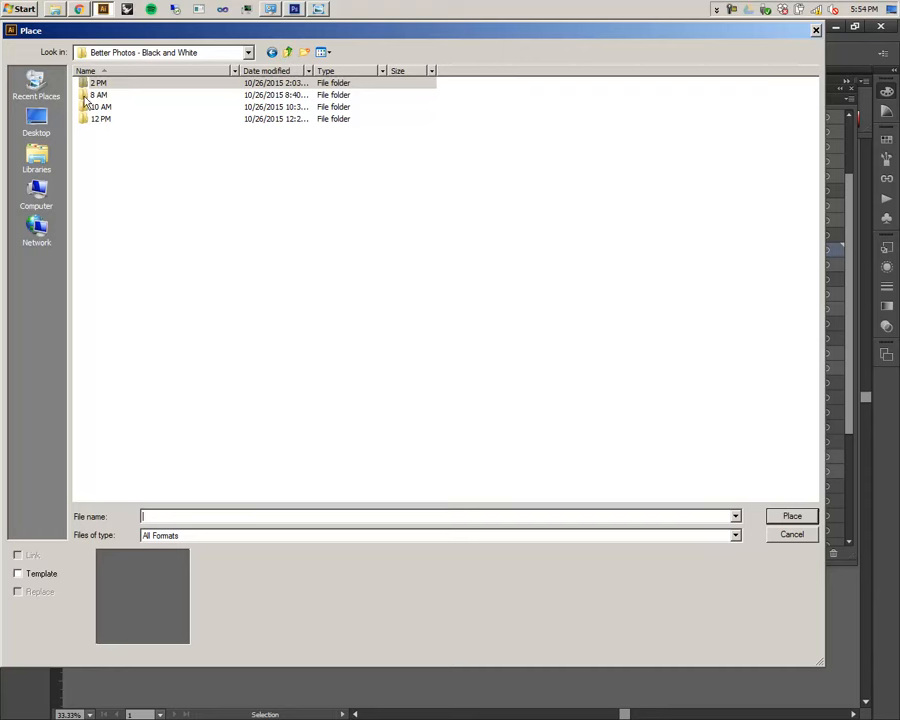
double_click(115, 119)
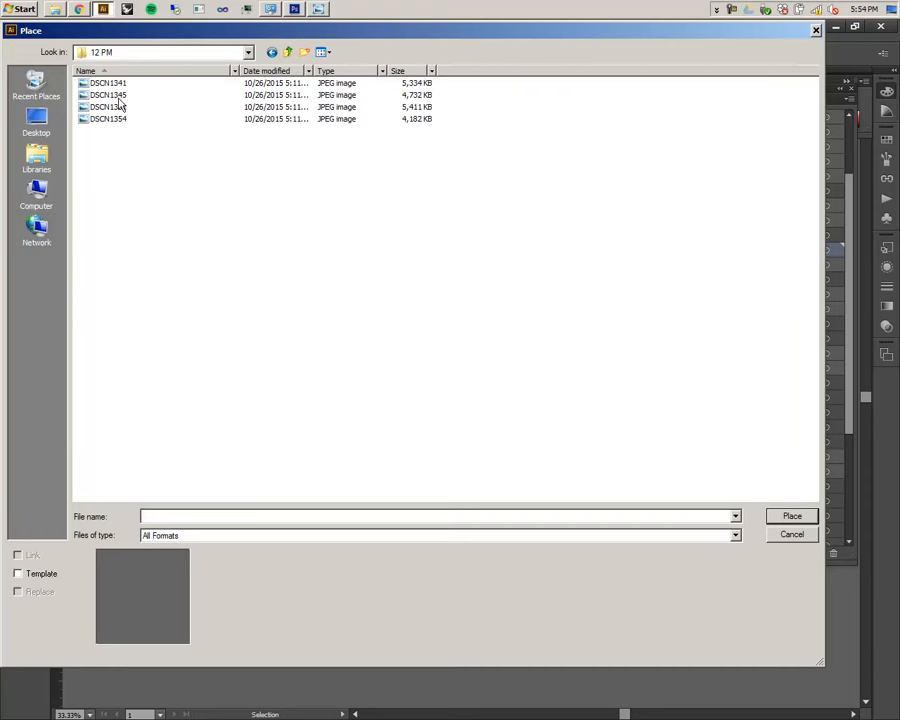
double_click(92, 83)
- Move the newly placed DSCN1341 photo over the first-row C cell, scale it down proportionally and align it with its neighbours
drag(445, 336, 387, 218)
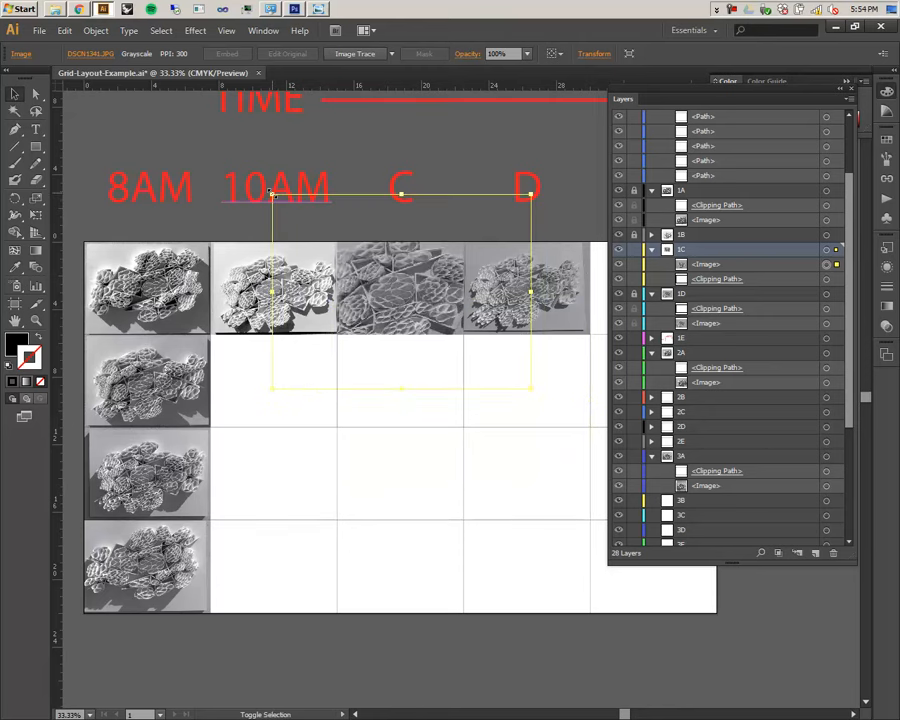
drag(272, 195, 307, 237)
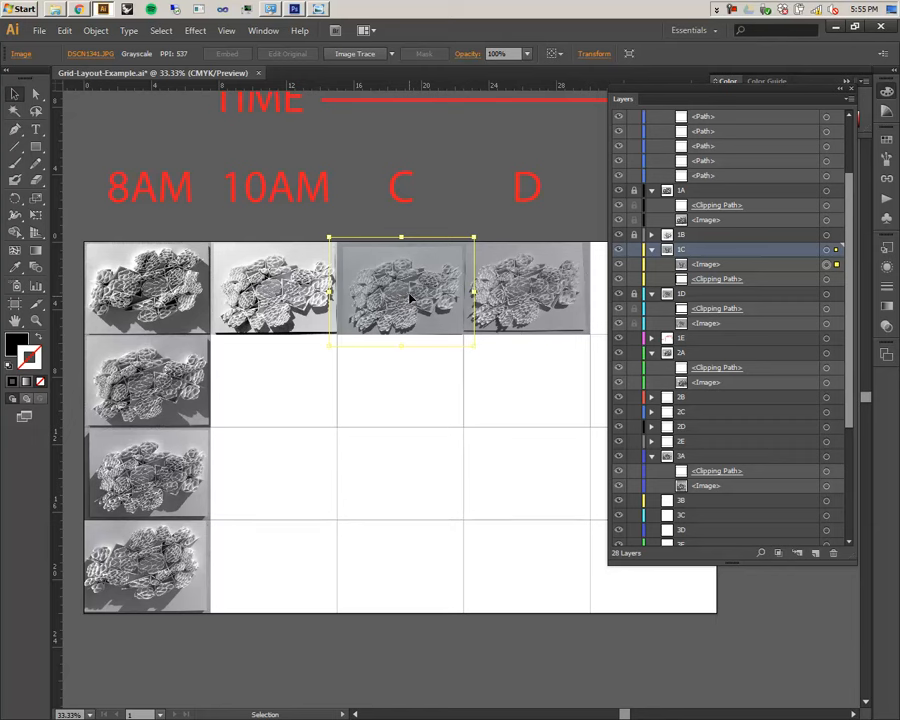
drag(409, 295, 408, 292)
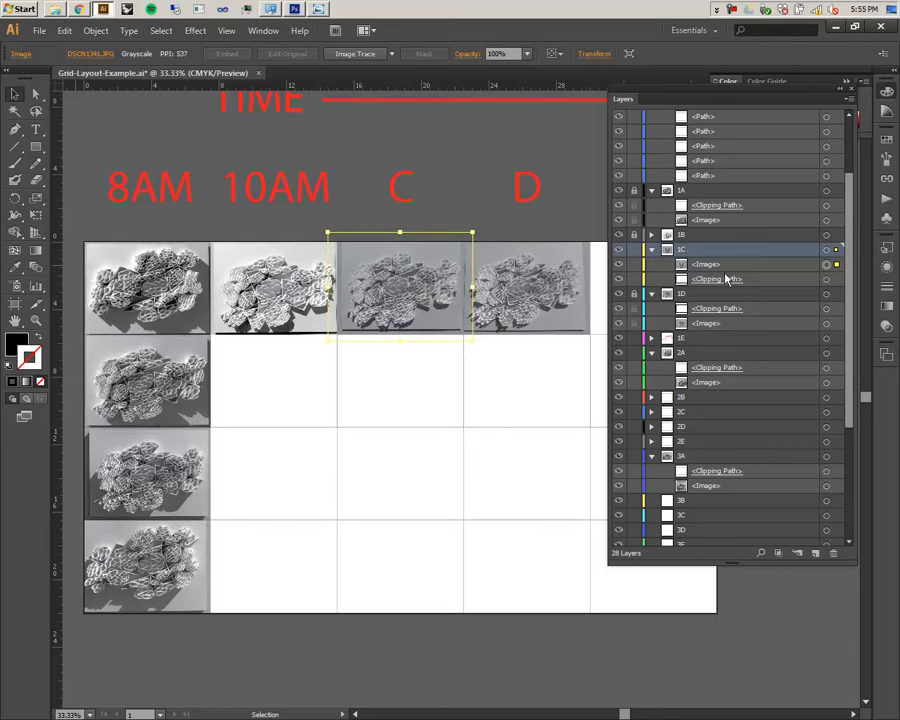
- Nudge the 1B photo slightly upward in the first-row 10AM cell to align it with the neighbouring photos
click(284, 288)
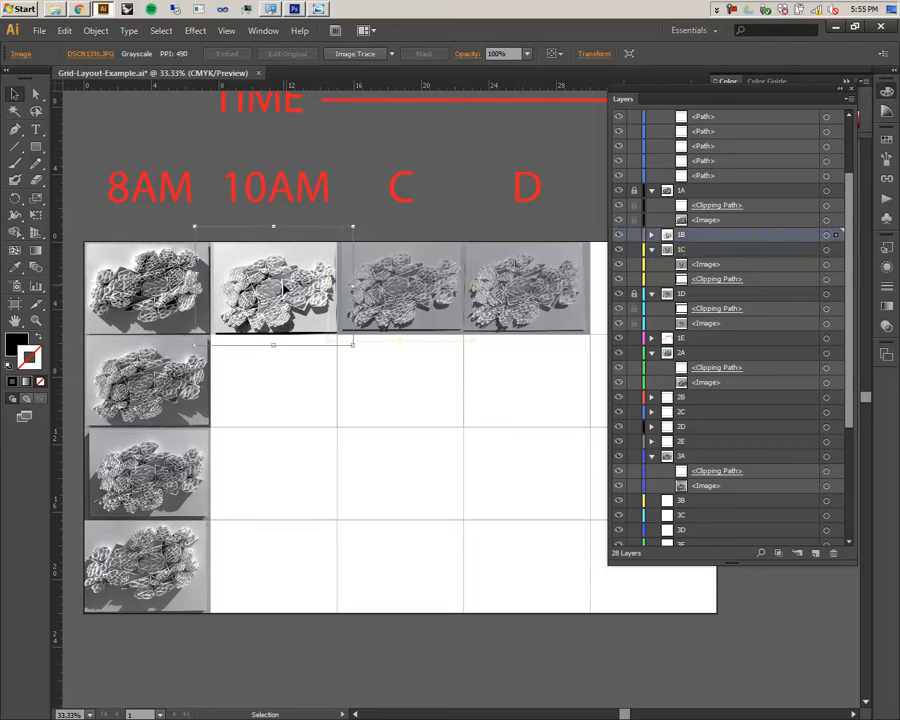
key(Up)
key(Up)
key(Up)
key(Up)
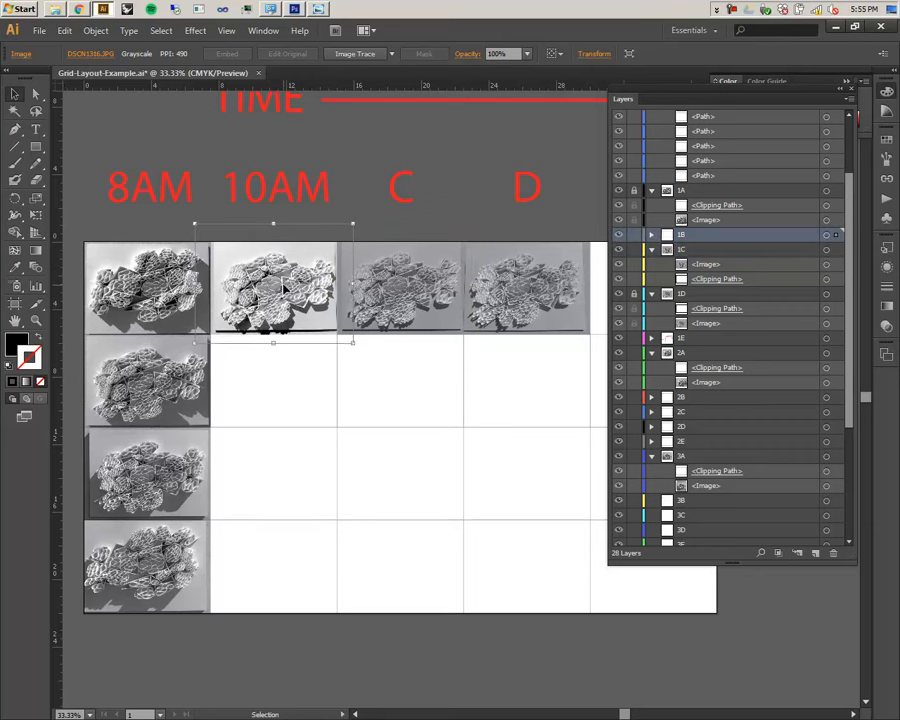
- Examine the size and alignment of the paper model across the first-row 8AM, 10AM, C and D photos
click(535, 342)
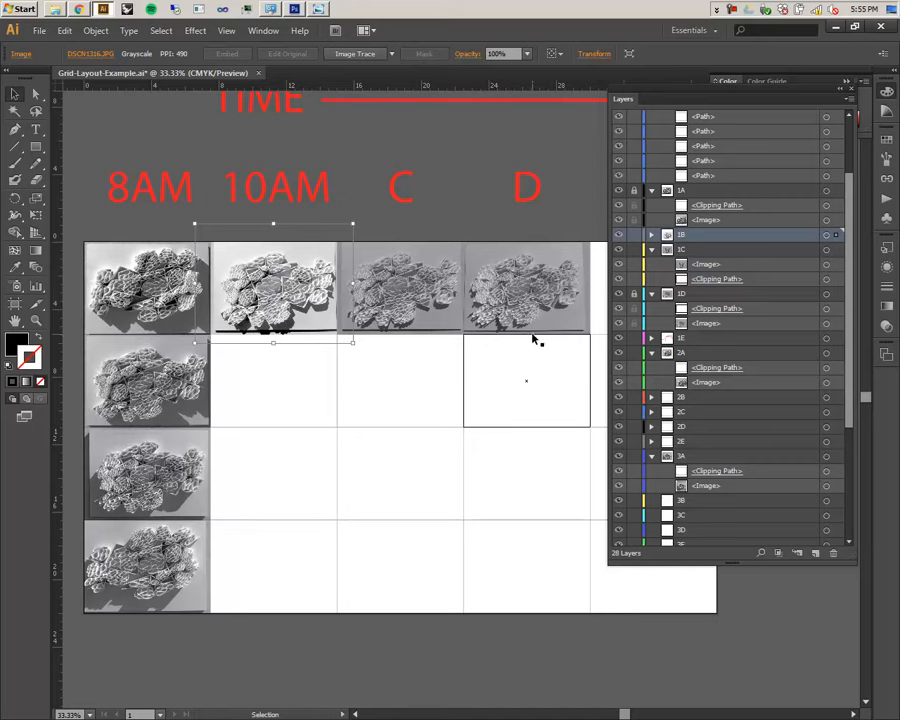
drag(589, 350, 500, 349)
scroll(435, 316, up, 3)
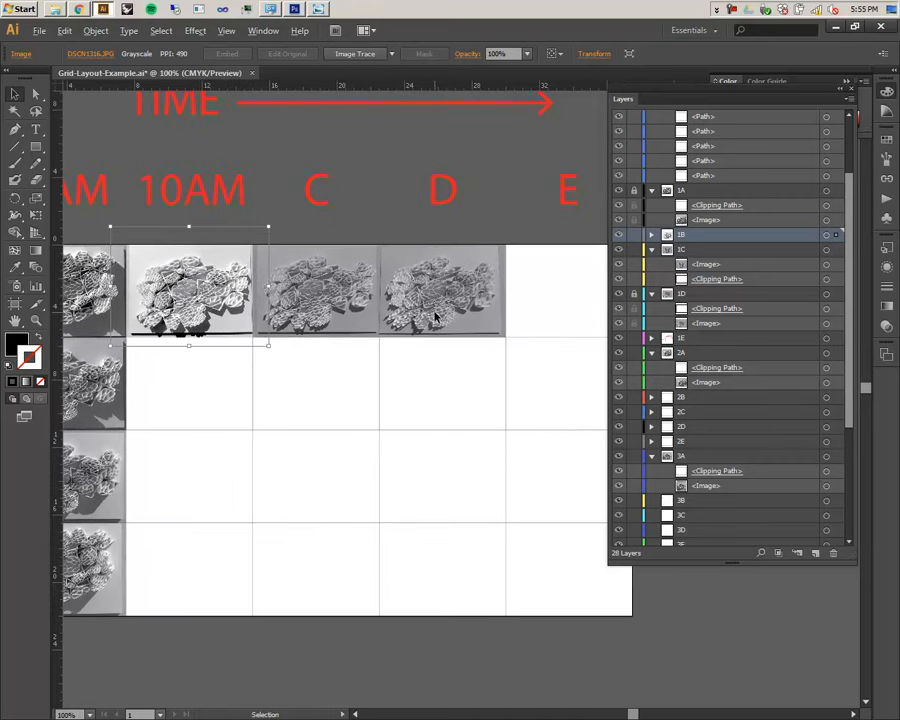
scroll(434, 318, down, 1)
drag(278, 336, 317, 342)
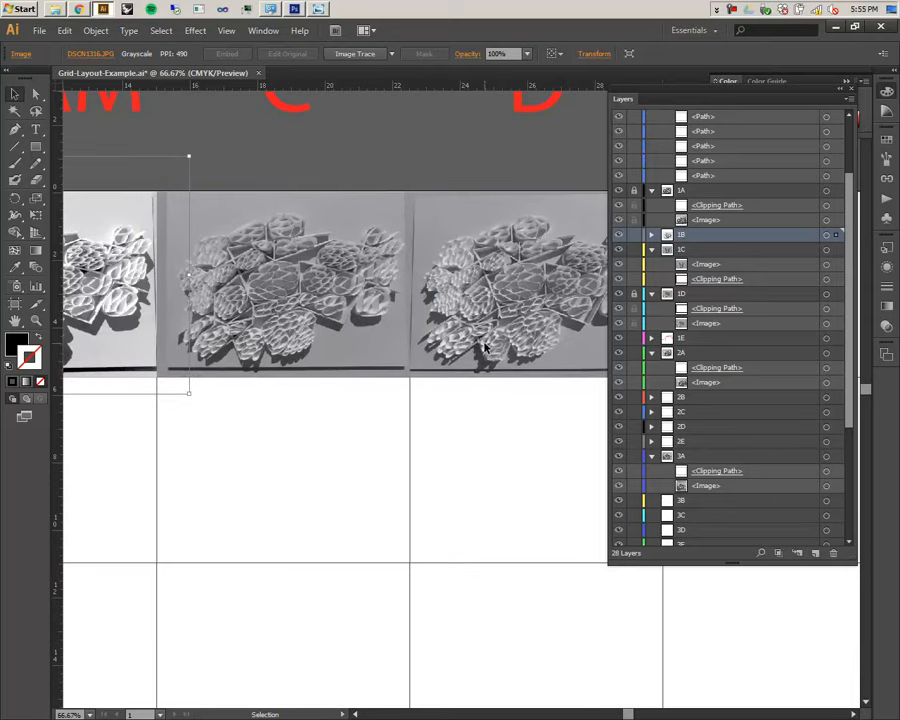
drag(318, 376, 565, 380)
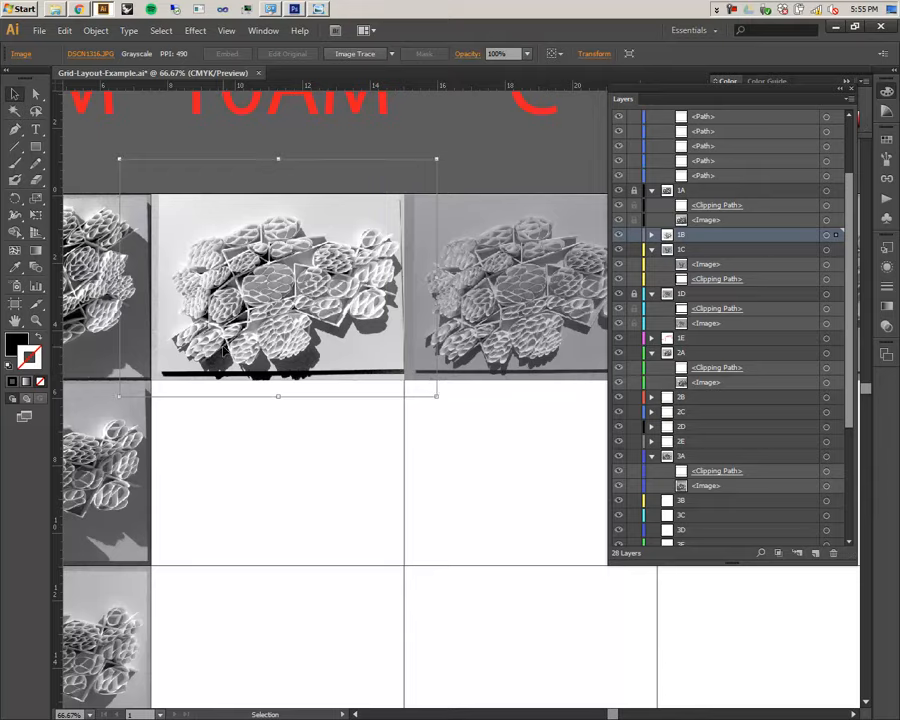
drag(197, 357, 434, 364)
drag(262, 342, 152, 342)
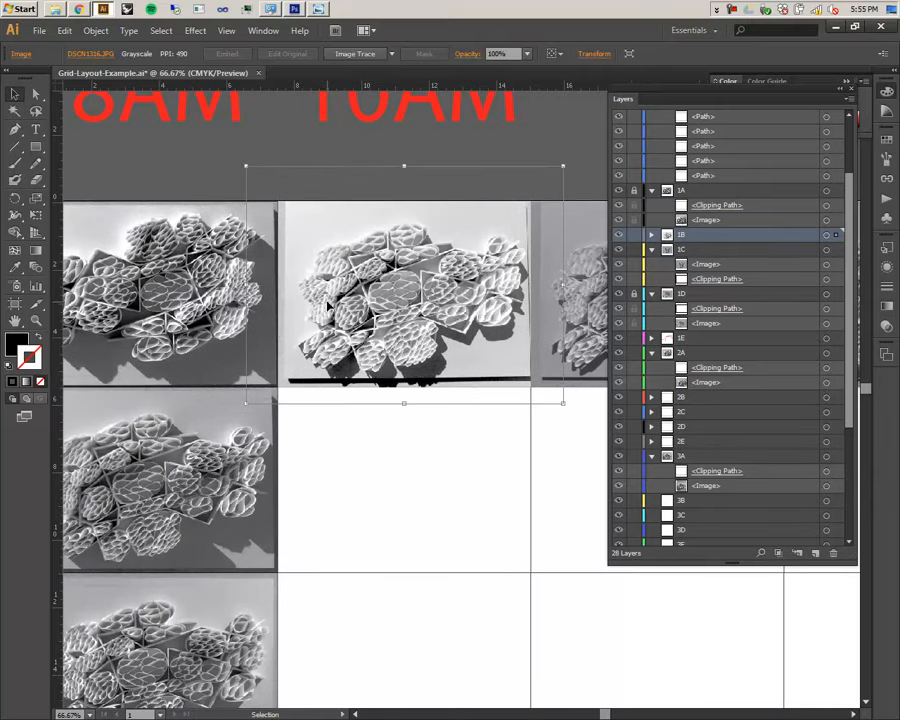
drag(386, 303, 335, 303)
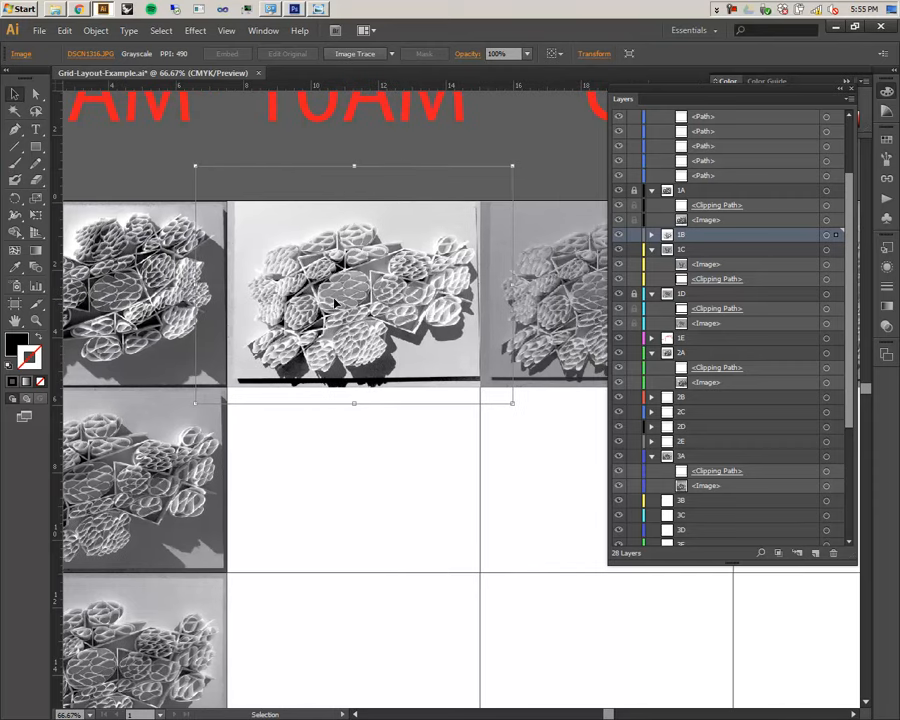
scroll(335, 303, down, 2)
drag(558, 488, 434, 496)
click(755, 649)
- Select the first-row C photo and inspect its entry in the linked-images list and its link options
click(355, 348)
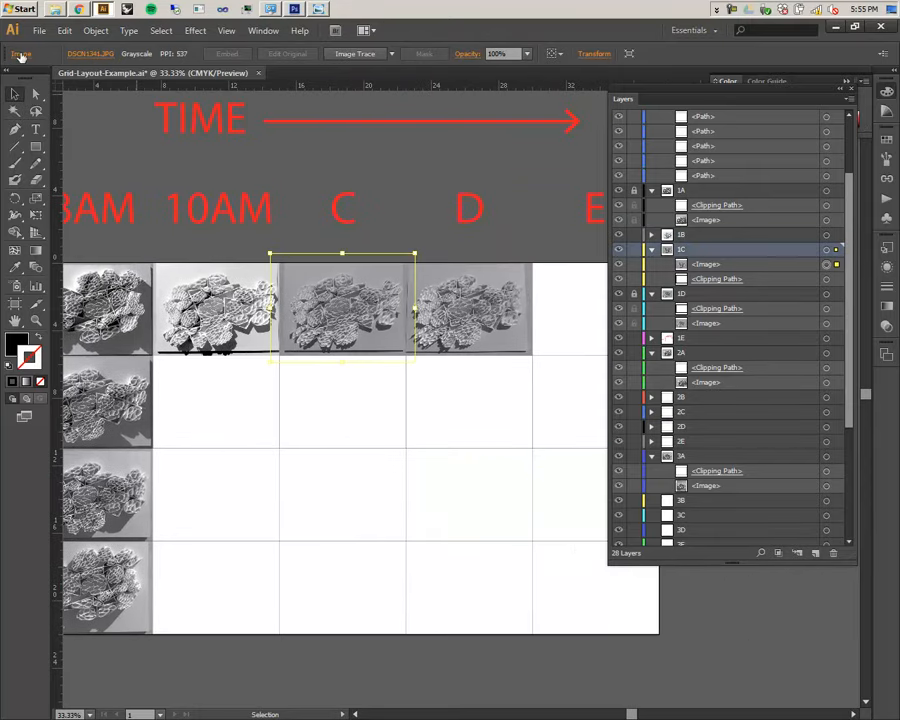
click(22, 54)
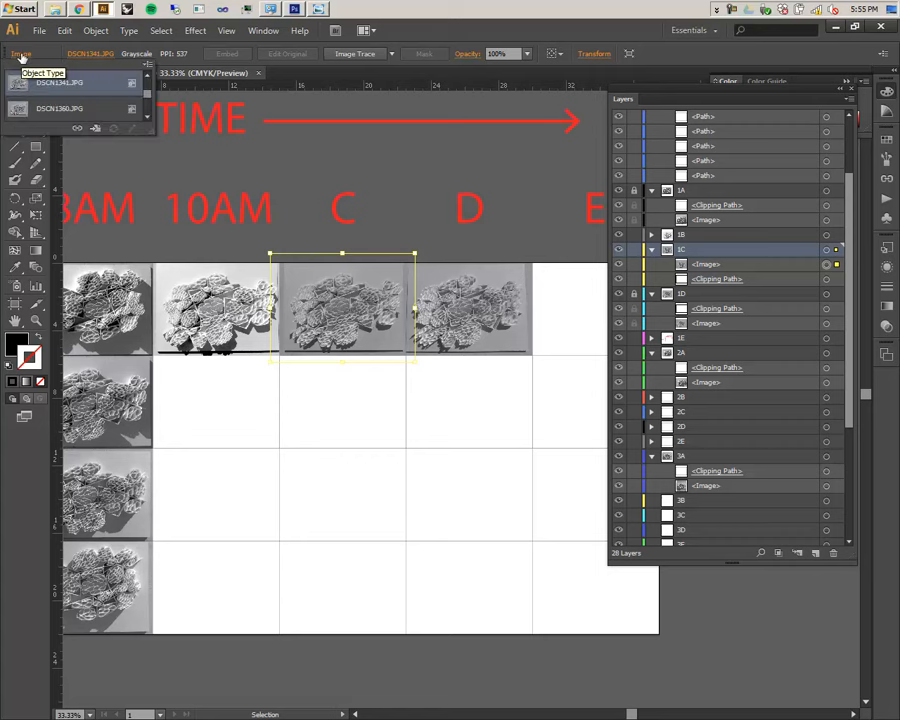
click(94, 54)
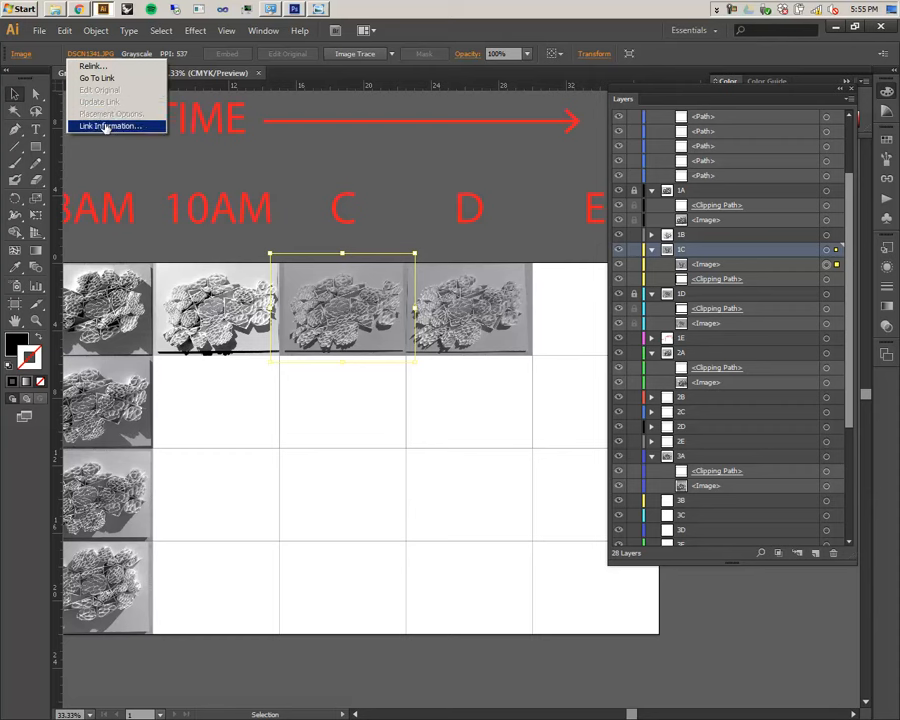
click(32, 64)
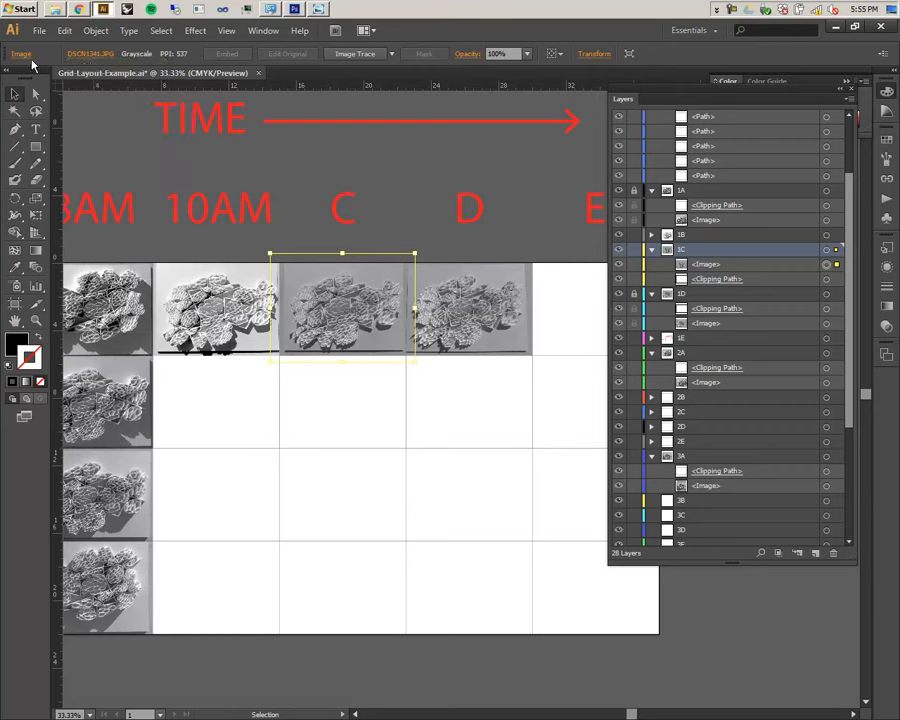
click(22, 55)
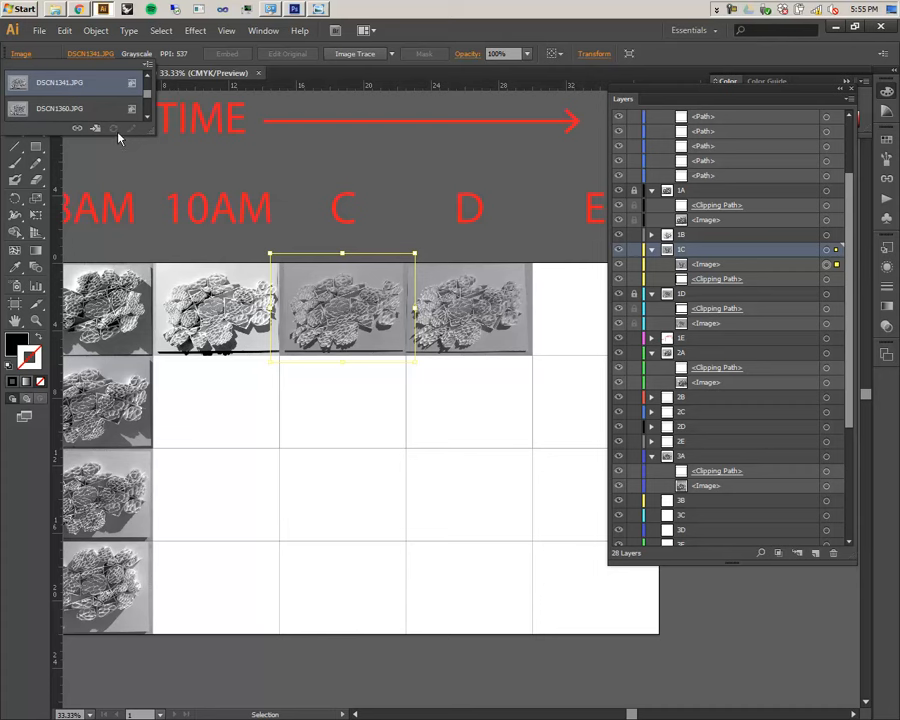
drag(152, 136, 174, 242)
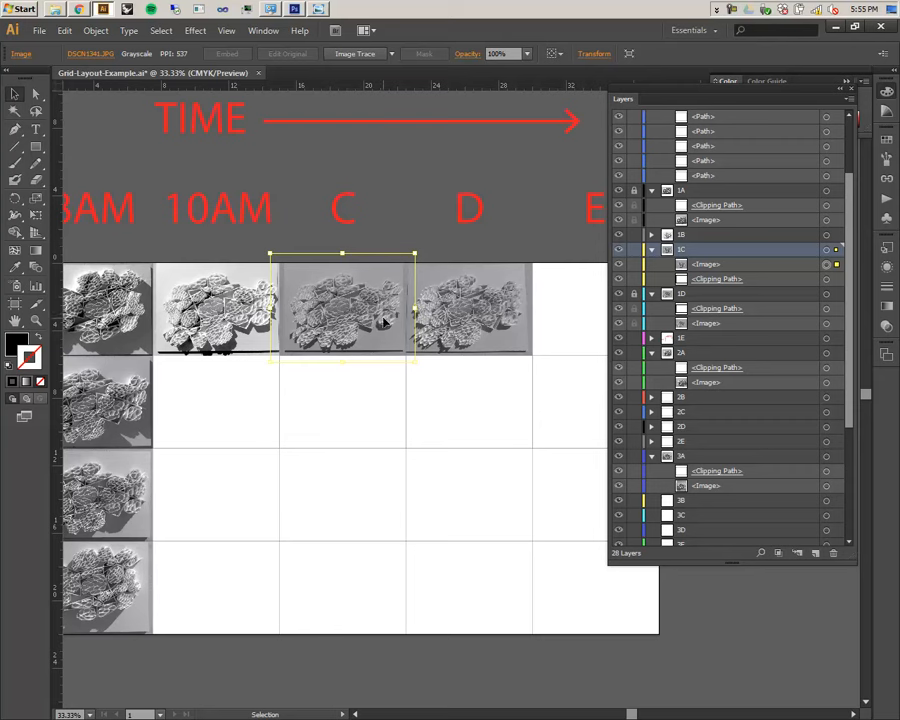
click(327, 56)
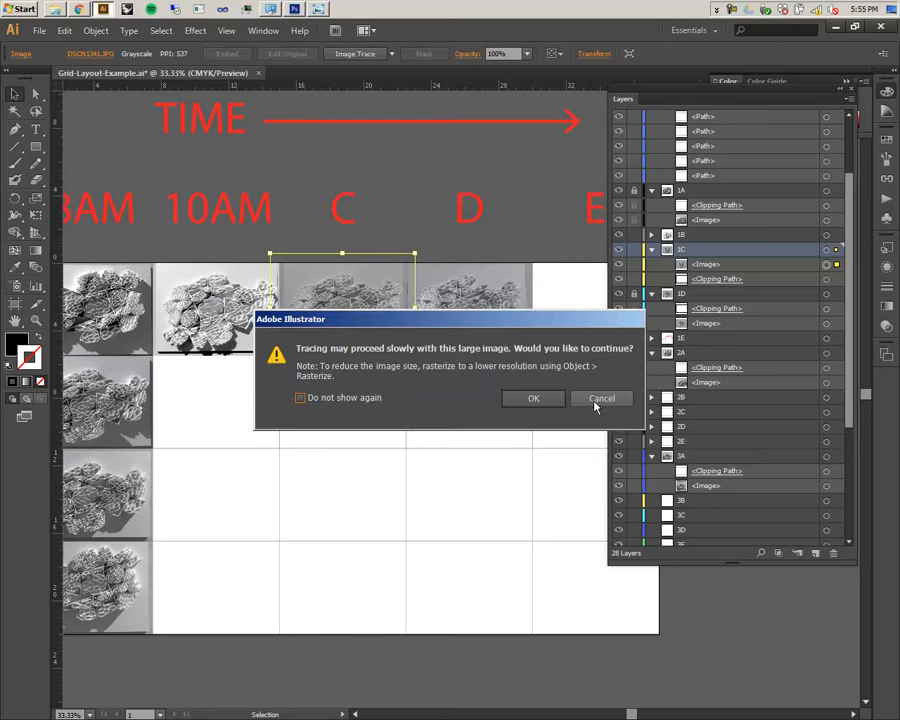
click(598, 399)
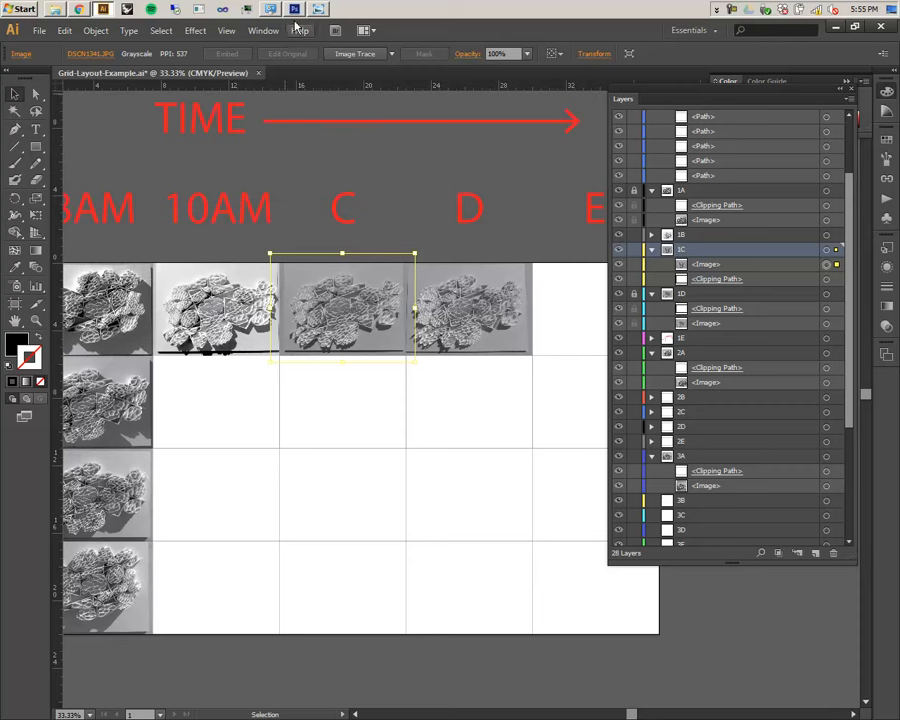
click(215, 494)
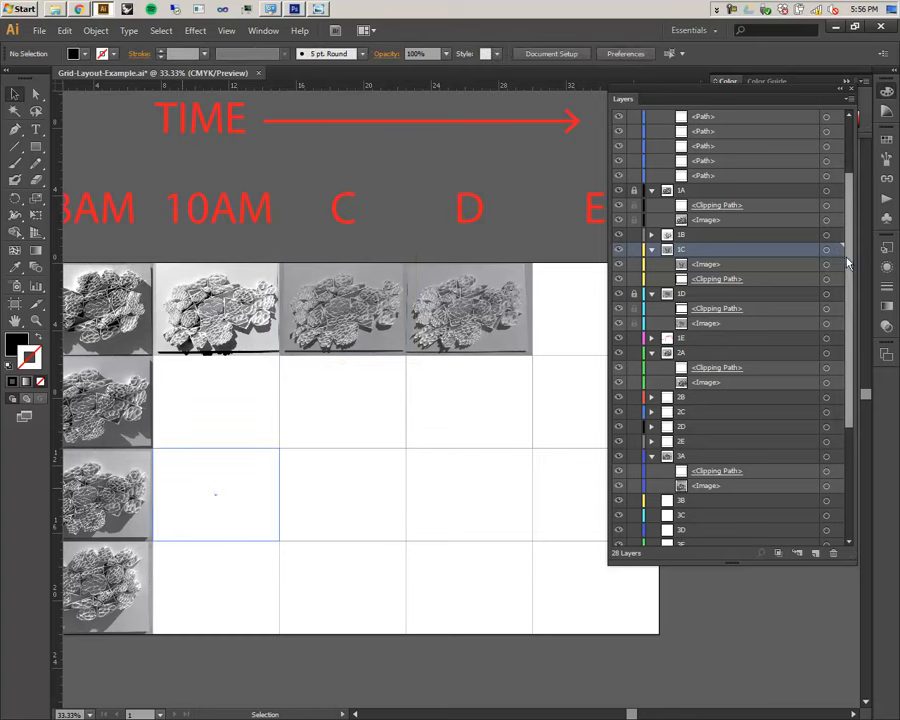
- Collapse the floating layer list out of the way and examine the photos along the grid's first row and first column
click(840, 89)
key(space)
drag(623, 479, 685, 458)
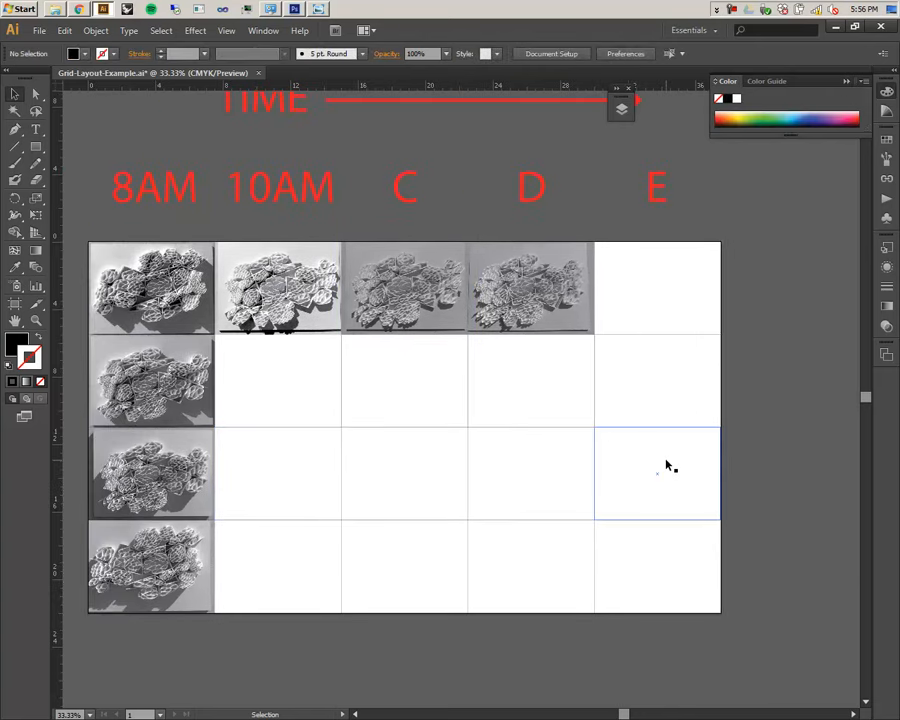
key(space)
drag(307, 412, 381, 407)
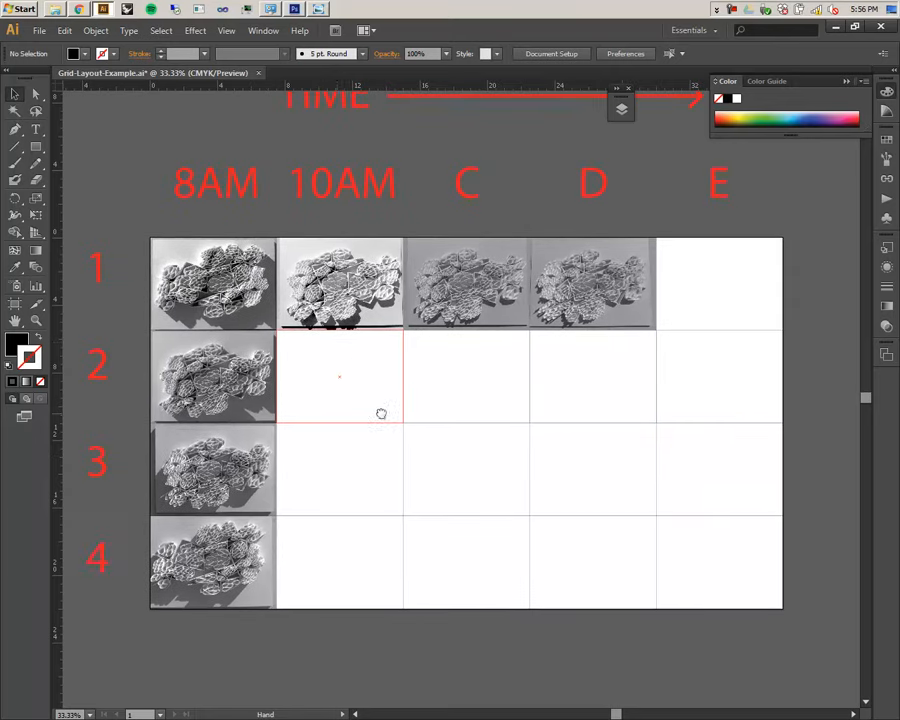
scroll(268, 301, left, 2)
scroll(455, 300, right, 1)
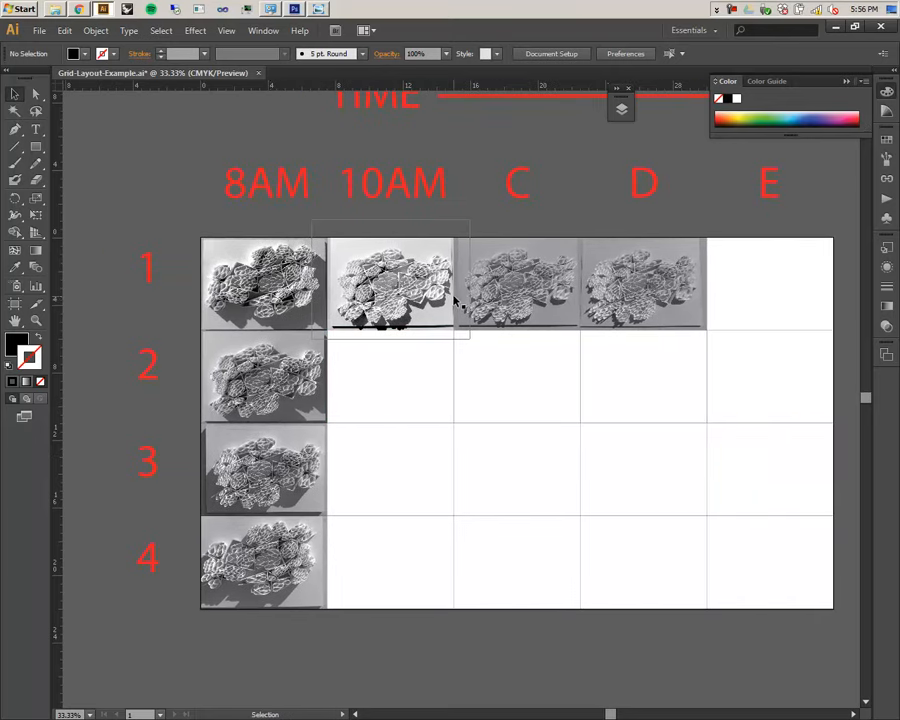
scroll(455, 300, up, 1)
scroll(488, 446, down, 1)
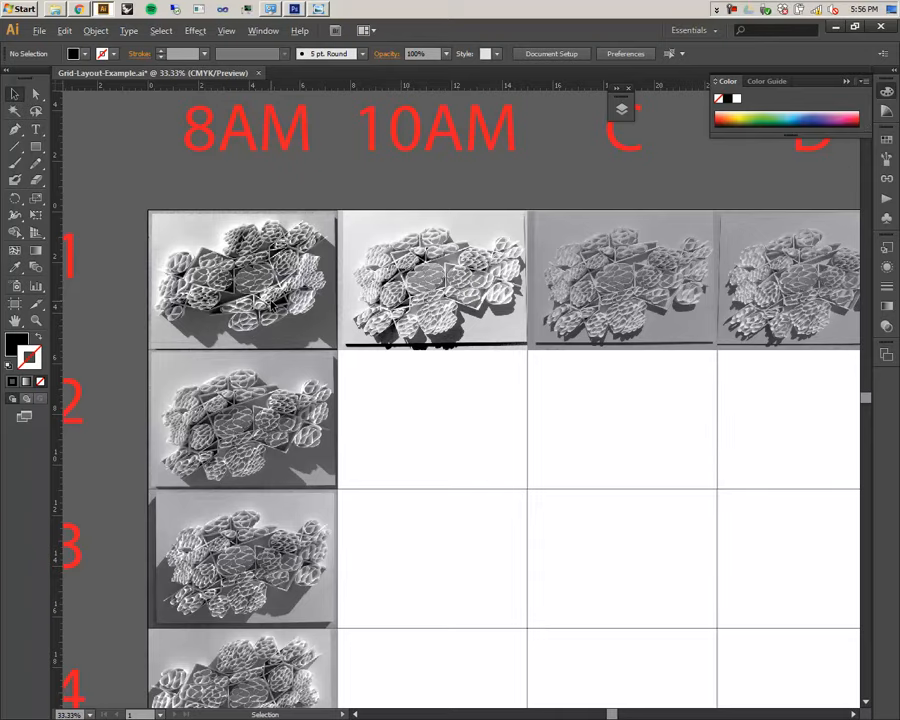
scroll(274, 301, down, 1)
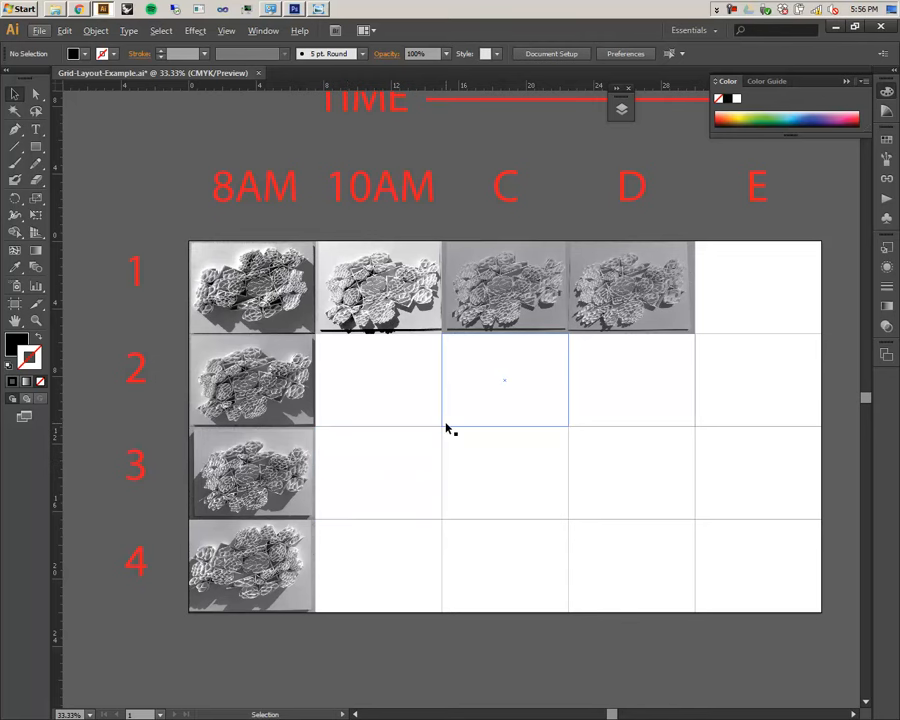
scroll(448, 428, down, 1)
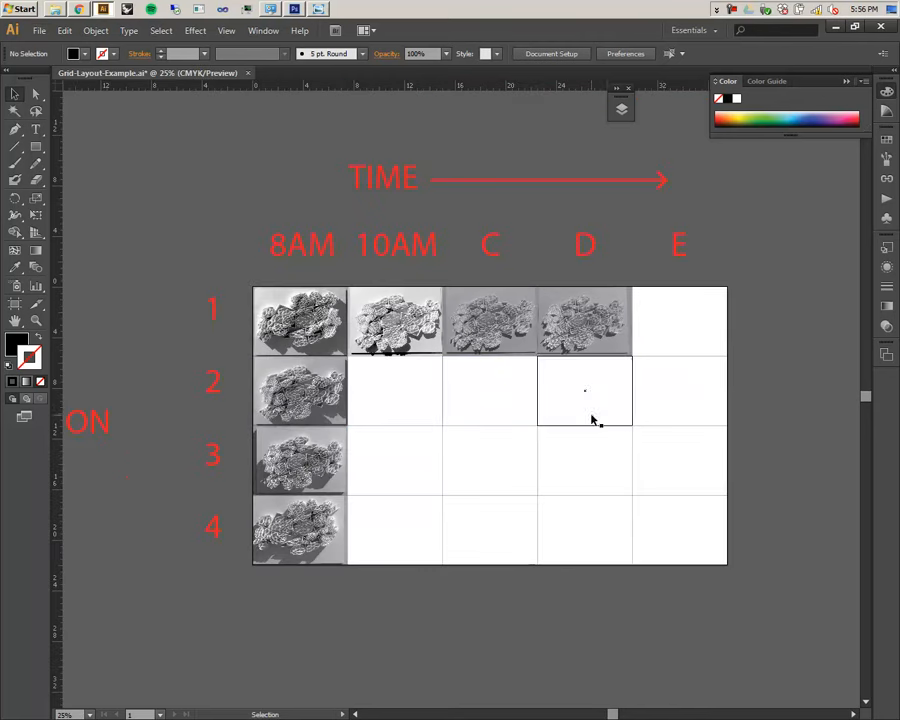
scroll(630, 312, up, 1)
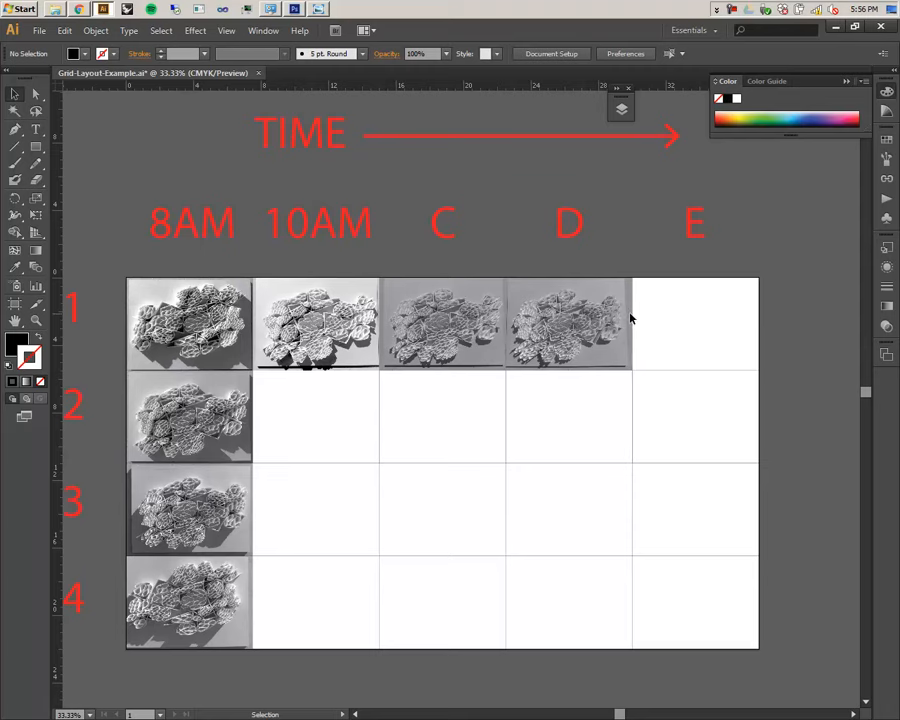
scroll(404, 318, up, 1)
drag(488, 546, 546, 525)
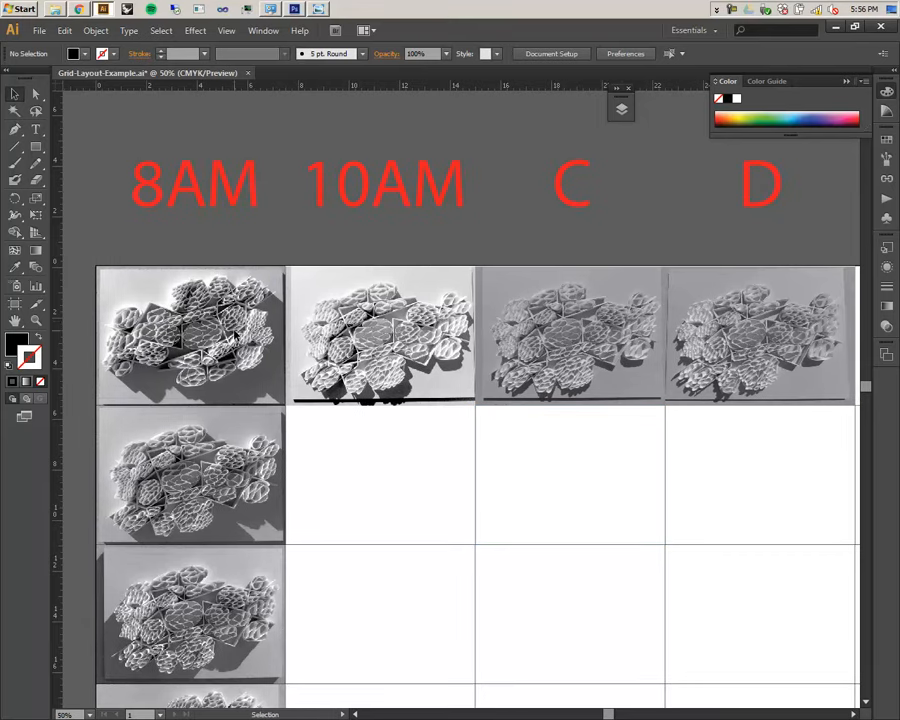
drag(628, 379, 562, 380)
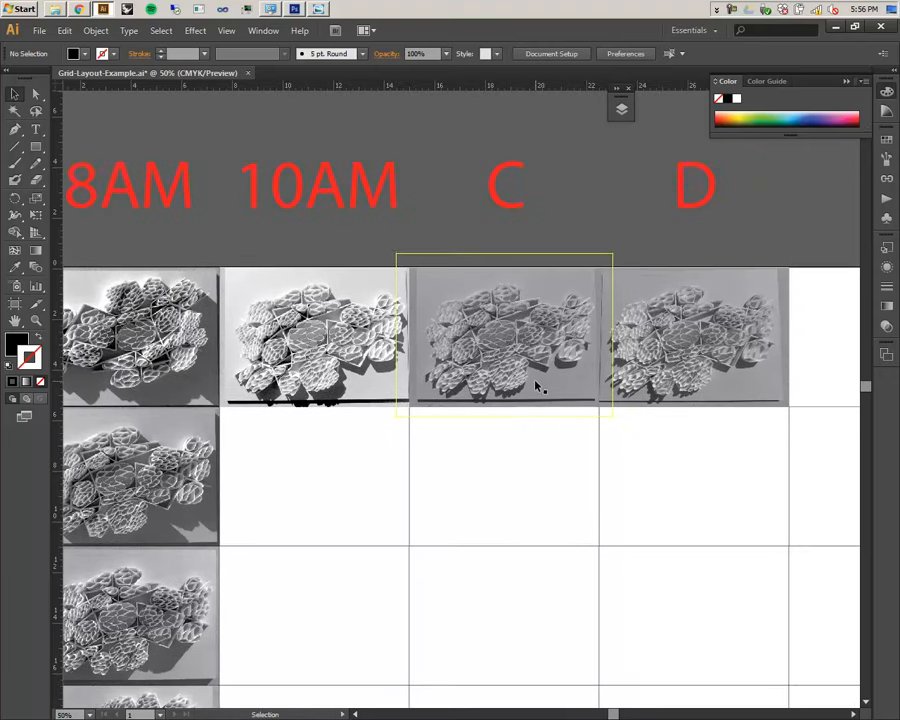
- Reselect the first-row C photo and display the document's list of linked images
click(536, 385)
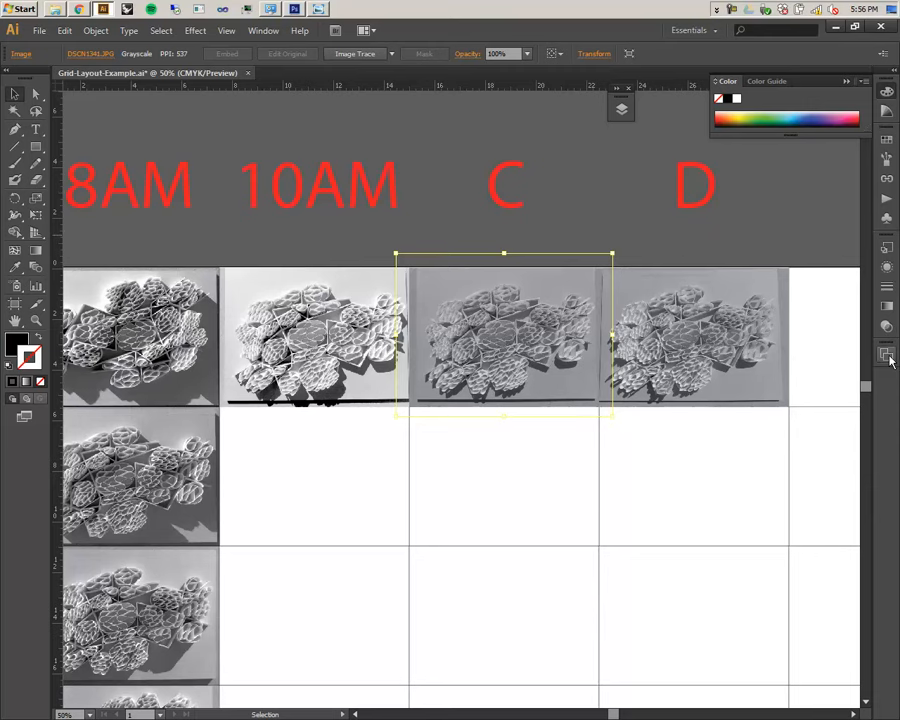
click(264, 30)
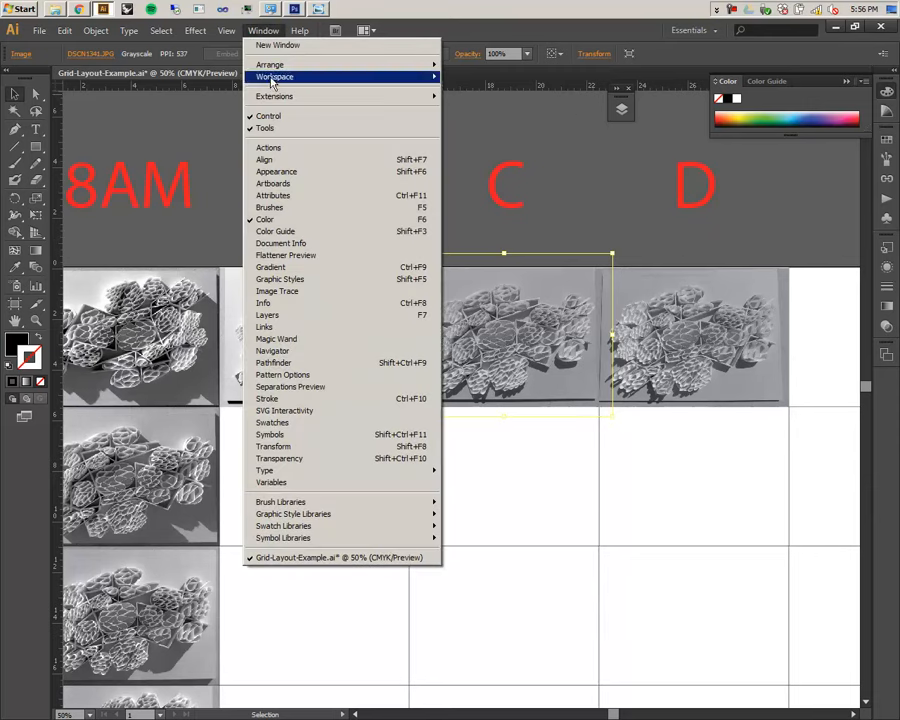
click(336, 322)
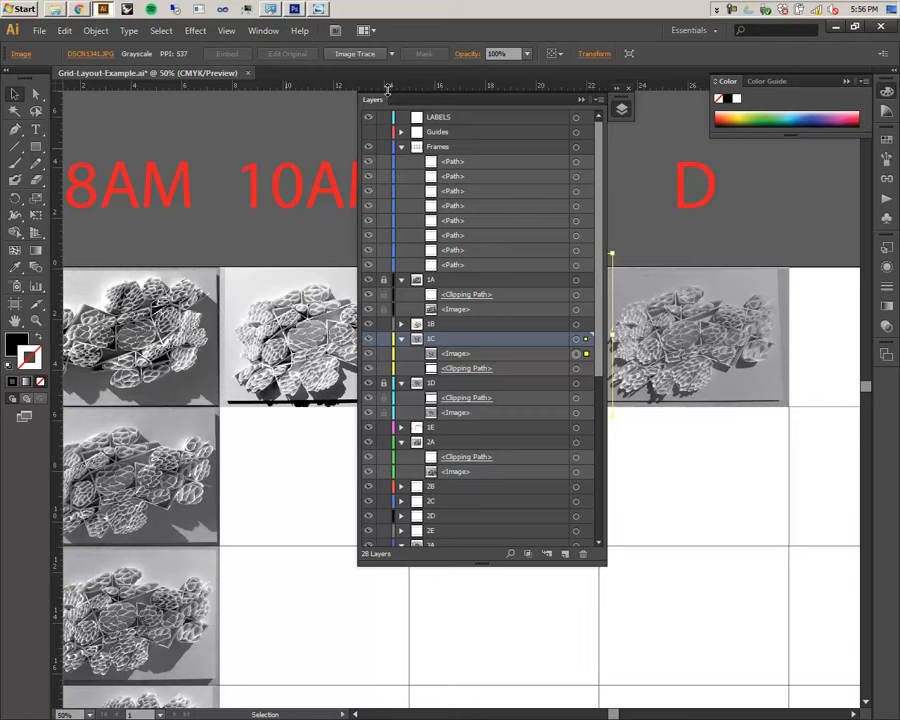
click(583, 100)
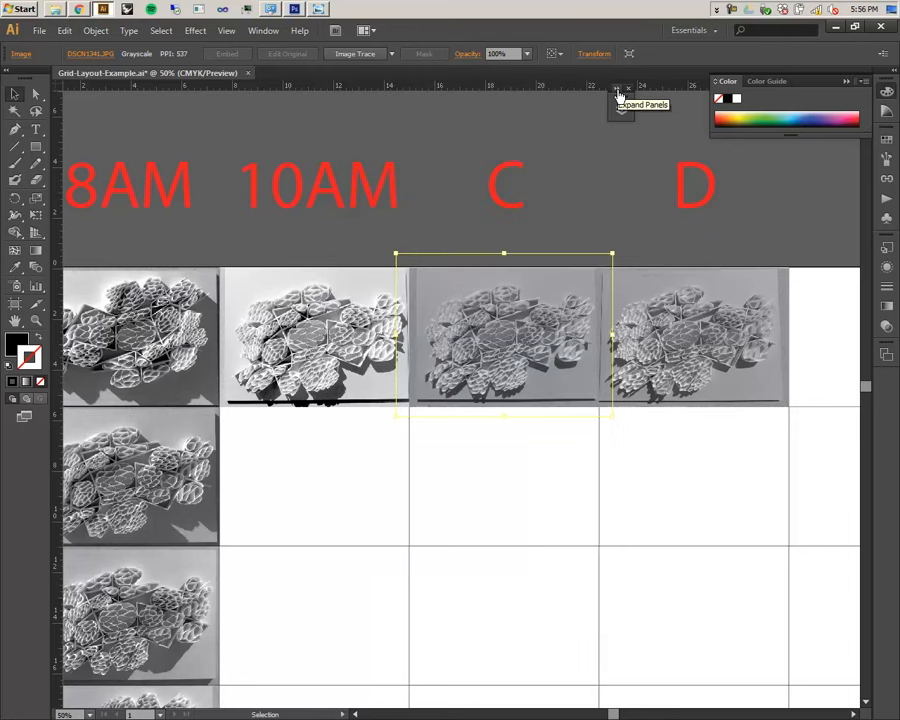
drag(322, 476, 444, 482)
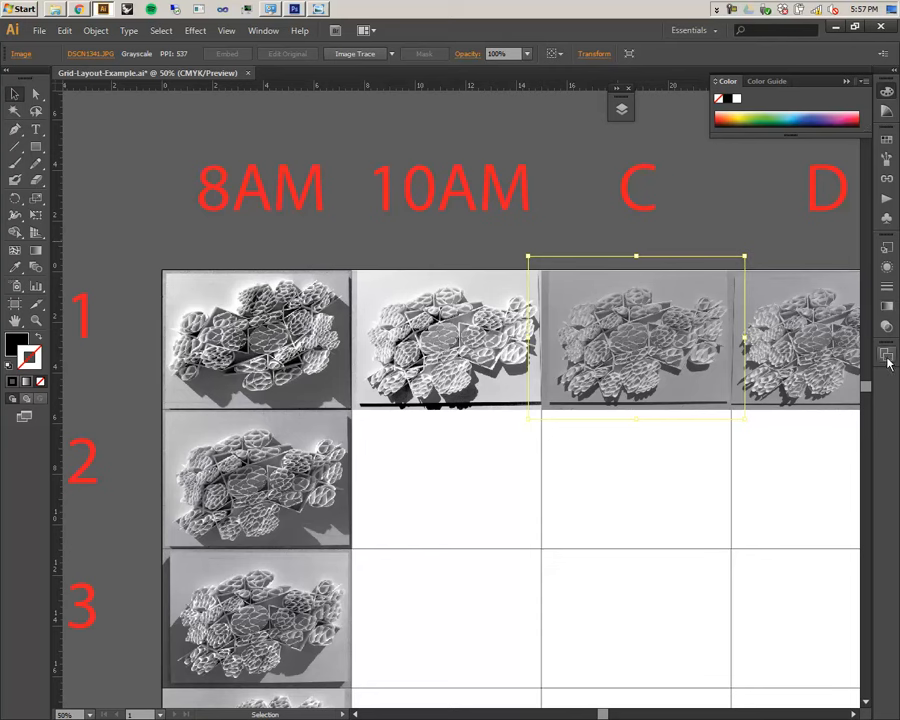
click(251, 35)
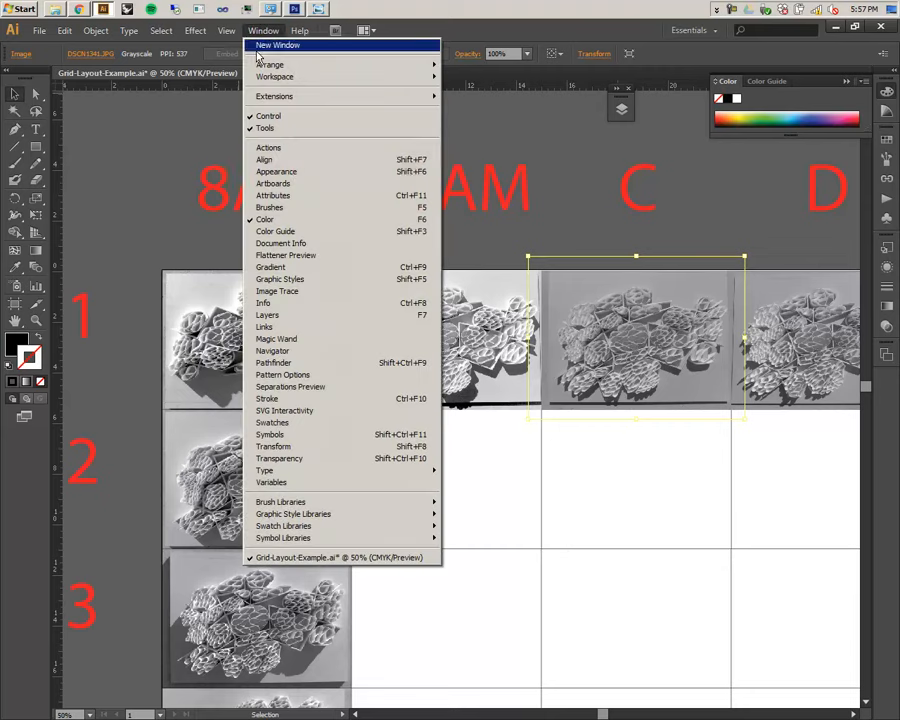
click(289, 328)
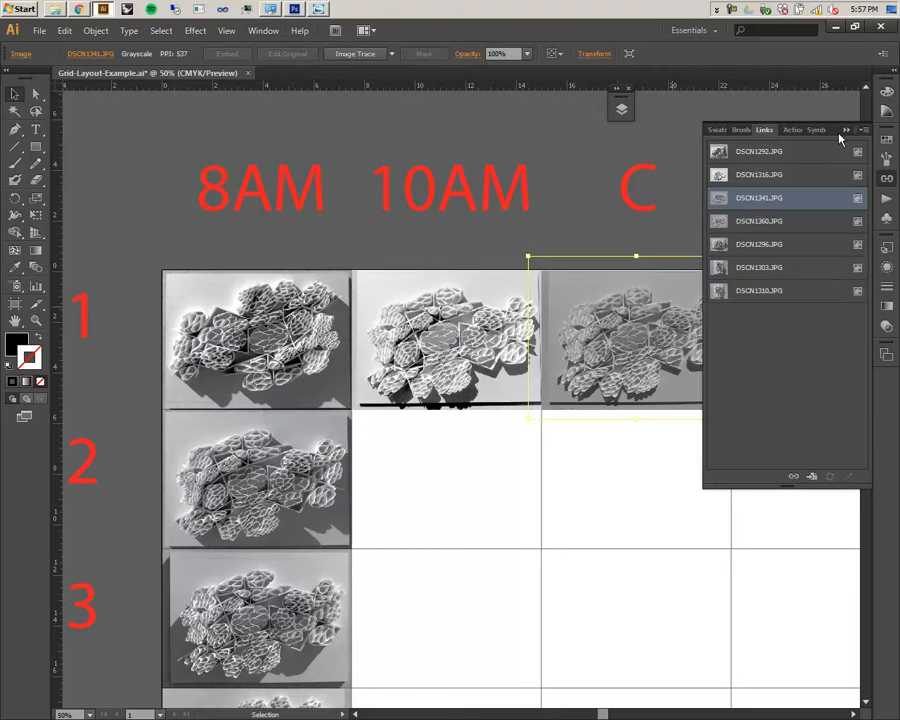
- Close the linked-images list, widen the collapsed panel dock until its labels show, and deselect the photo
click(846, 131)
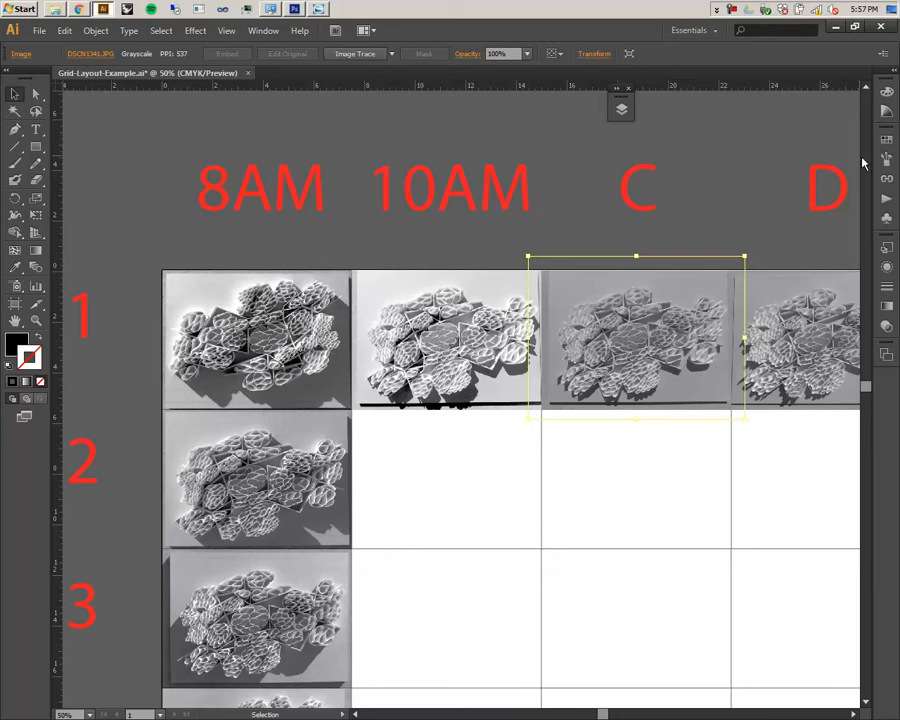
mouse_move(849, 170)
mouse_down()
mouse_move(834, 167)
mouse_move(843, 166)
mouse_up()
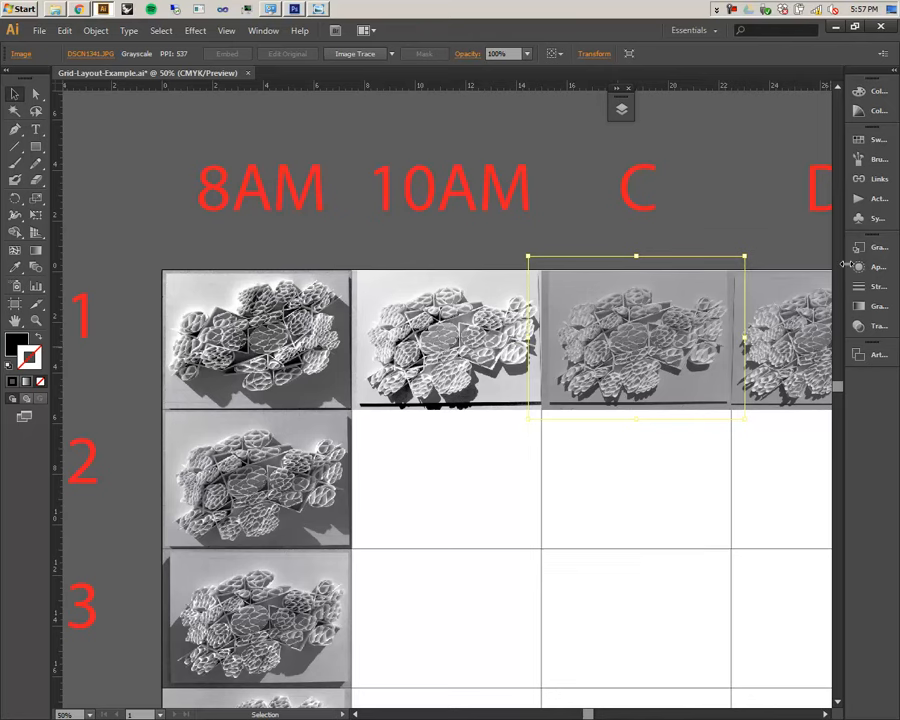
click(127, 231)
- Select the empty frame in the first-row E cell
drag(536, 264, 315, 224)
drag(676, 262, 555, 295)
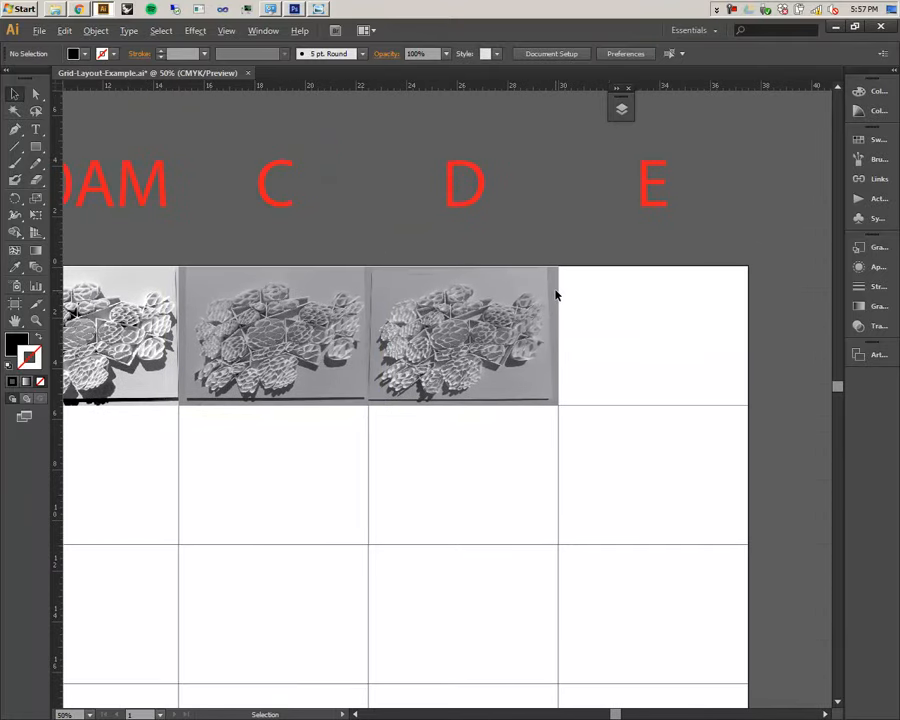
scroll(556, 295, down, 1)
drag(554, 322, 625, 338)
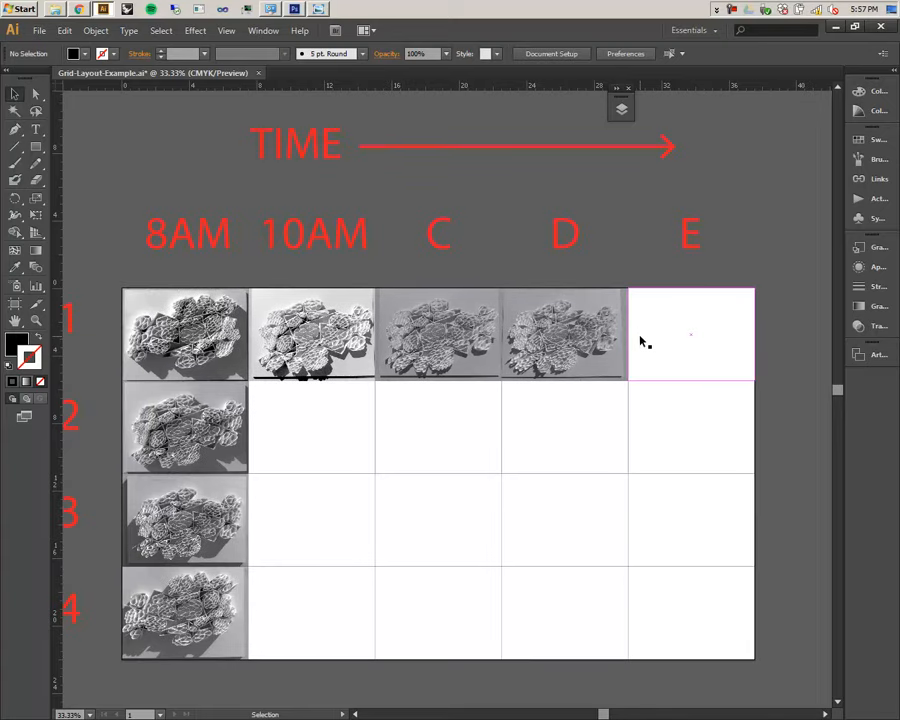
scroll(716, 321, up, 1)
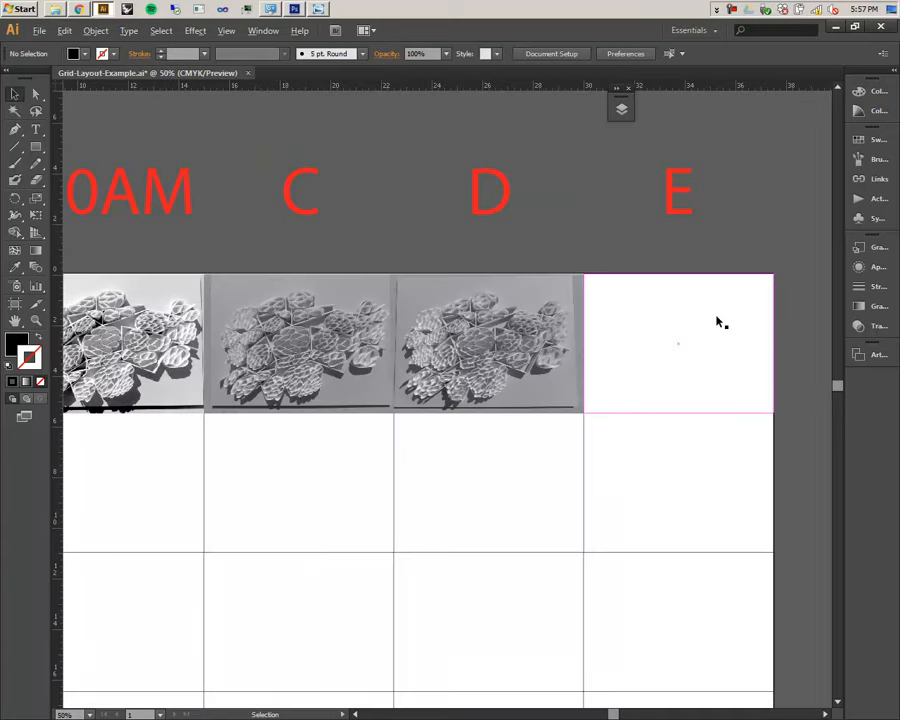
scroll(716, 321, down, 1)
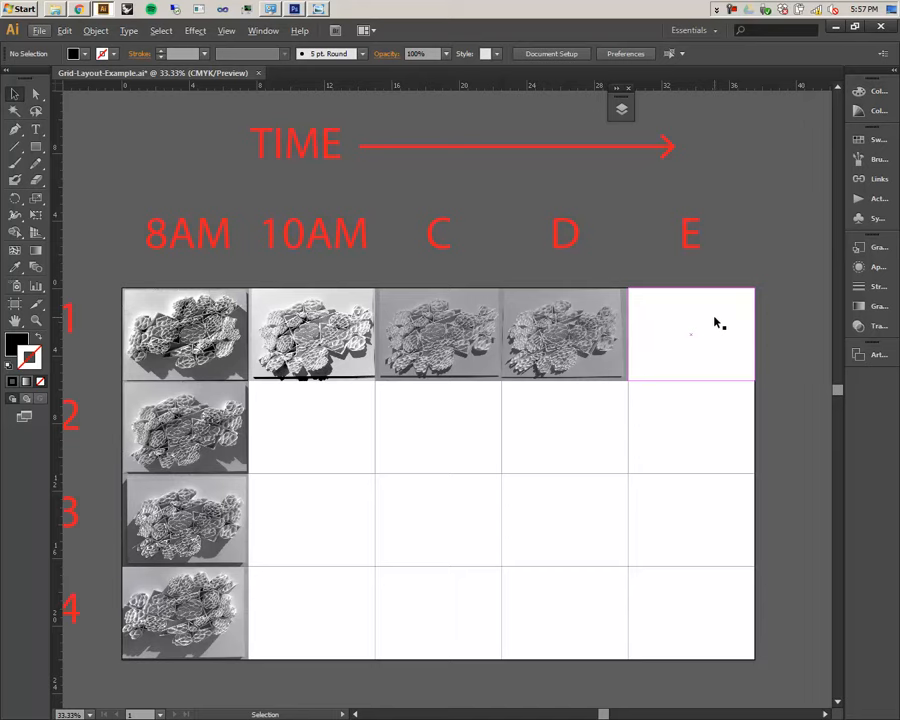
key(space)
drag(783, 197, 716, 222)
click(657, 381)
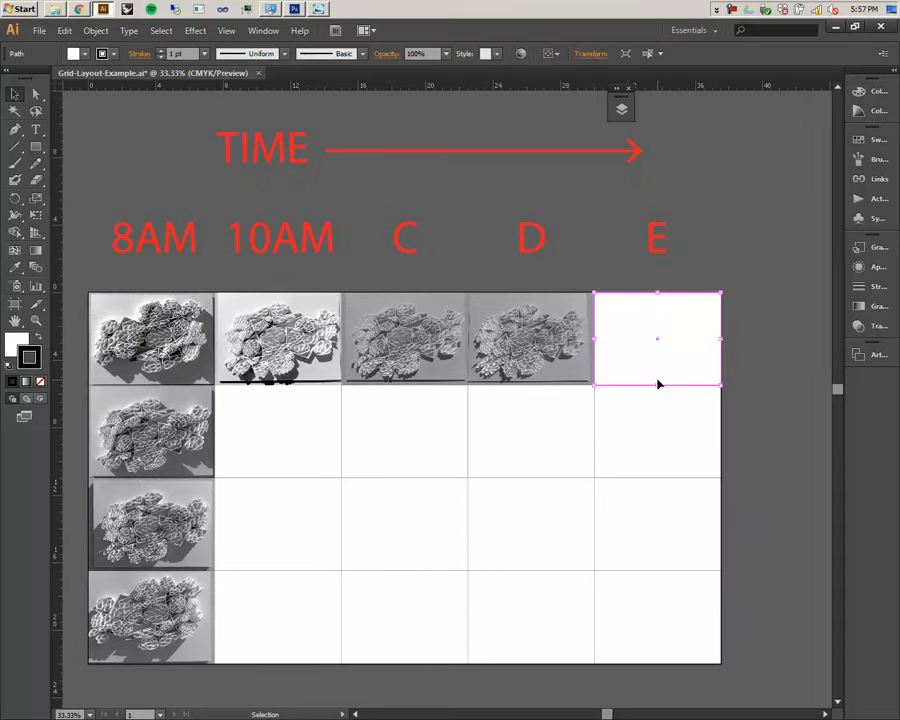
key(space)
drag(478, 323, 526, 294)
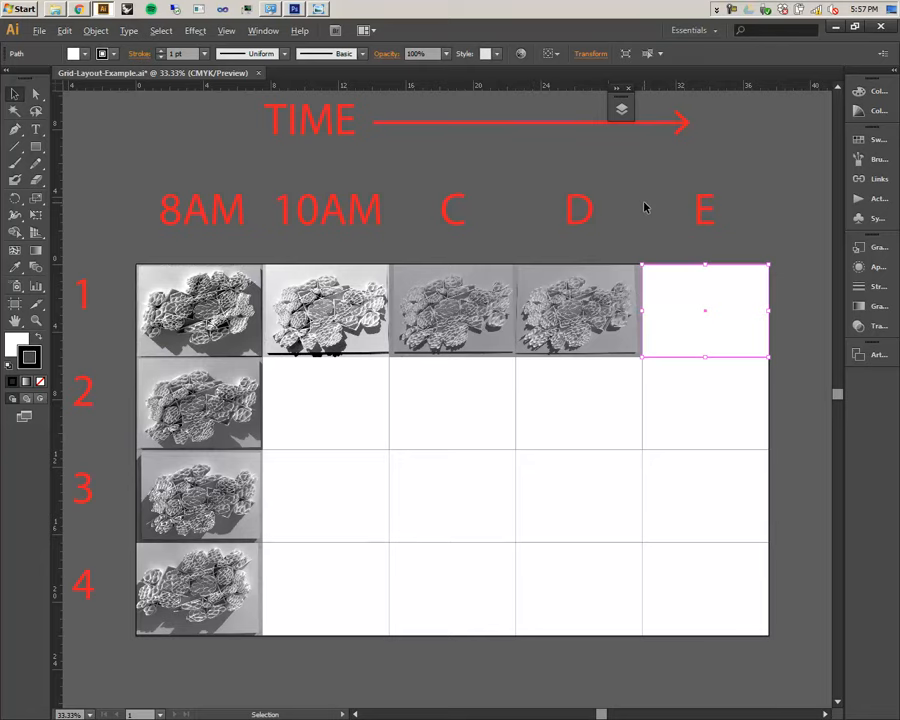
scroll(764, 271, up, 3)
scroll(710, 272, down, 3)
scroll(717, 275, up, 3)
scroll(720, 277, down, 3)
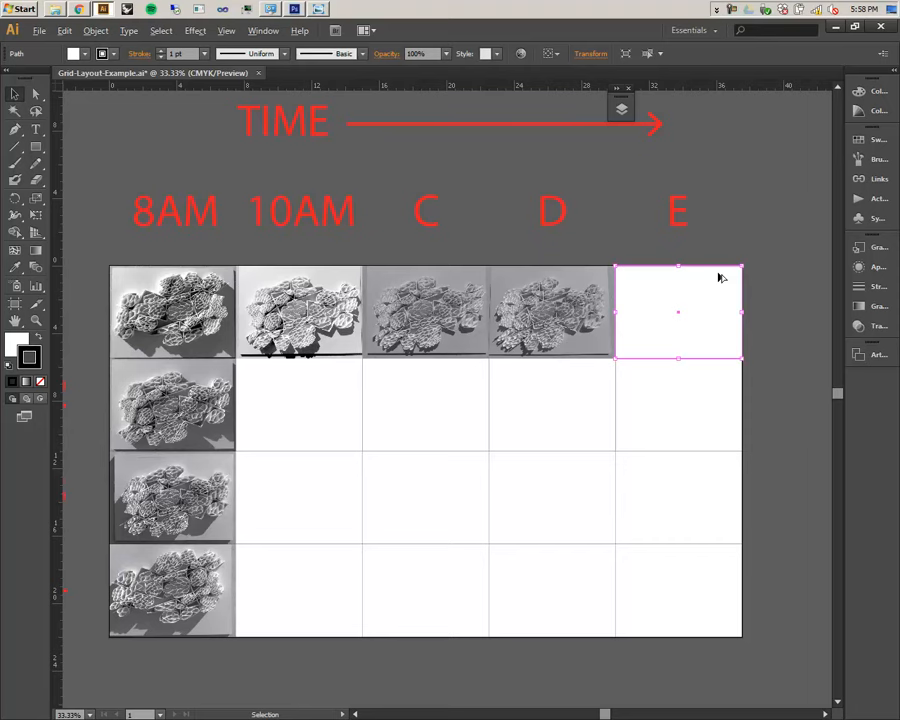
drag(720, 350, 736, 317)
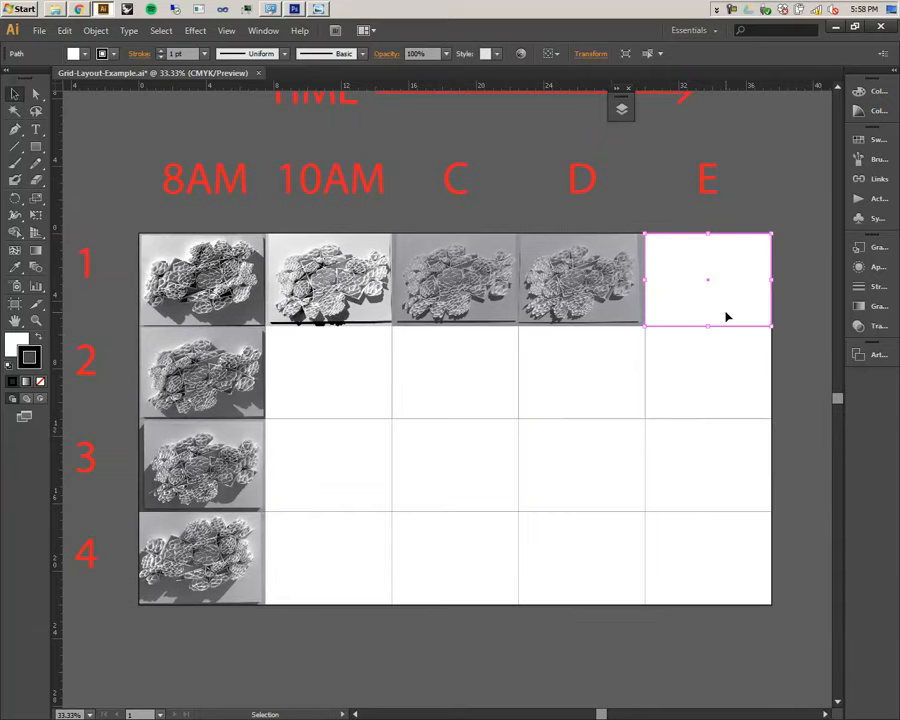
- Deselect the E-cell frame, dock the floating layer list in the same panel group as the linked-images list, and collapse the group
click(603, 216)
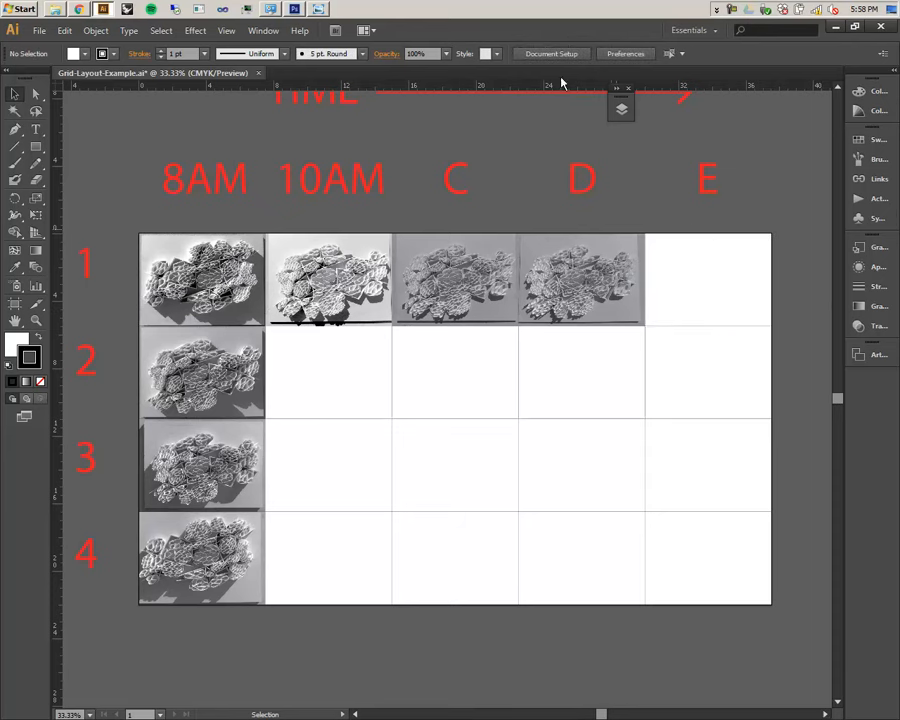
click(255, 33)
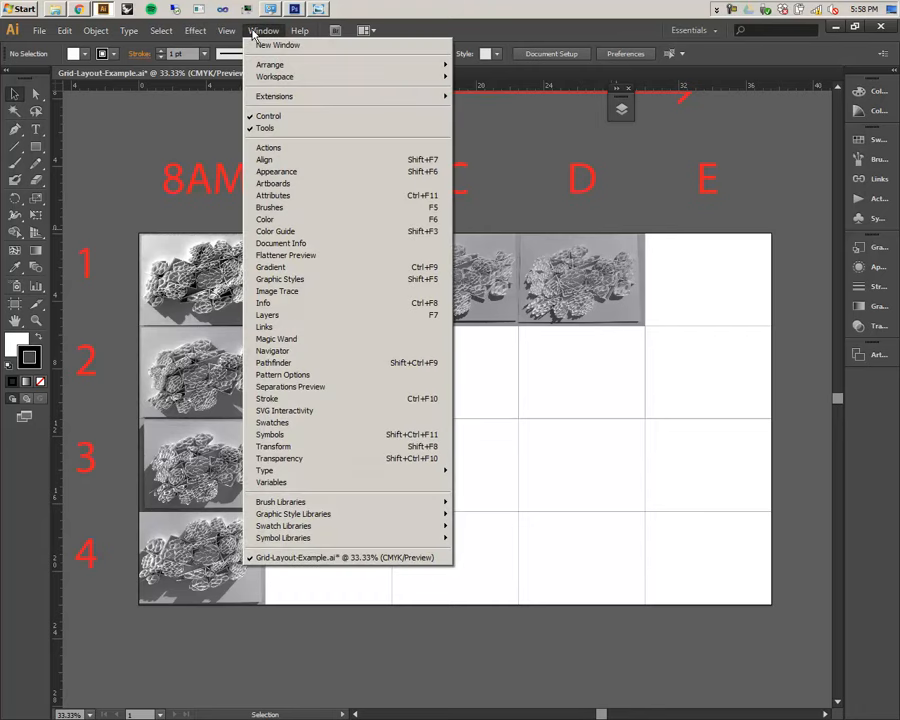
click(286, 328)
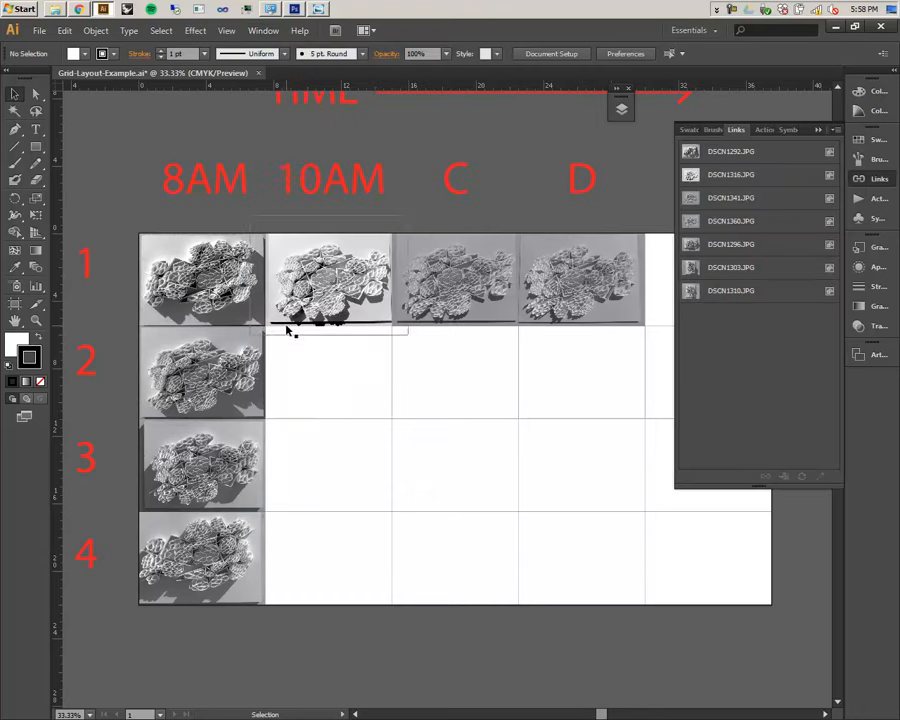
click(257, 33)
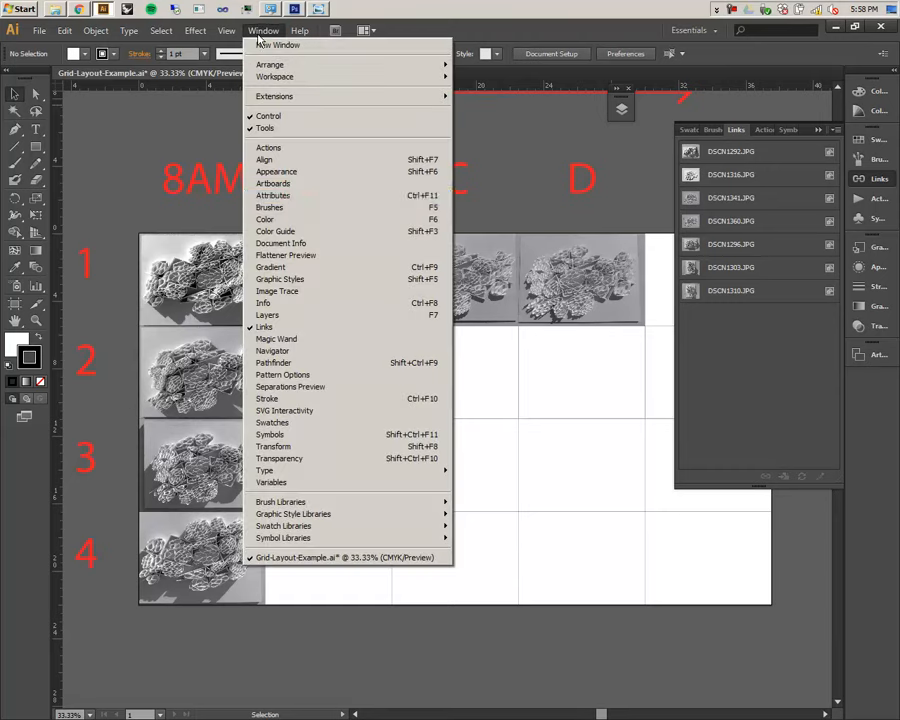
click(322, 316)
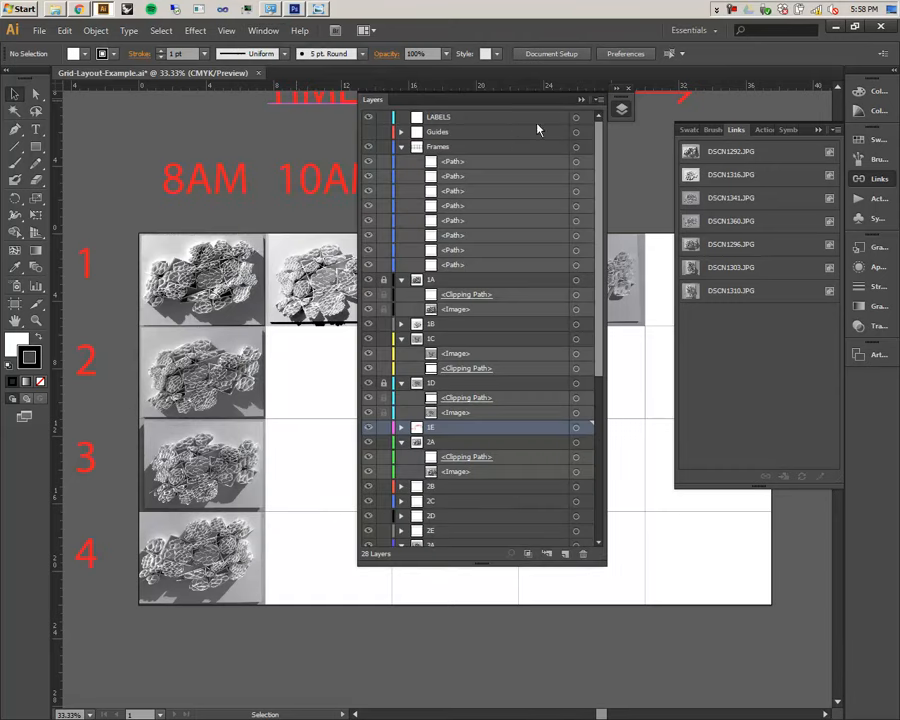
drag(385, 100, 858, 154)
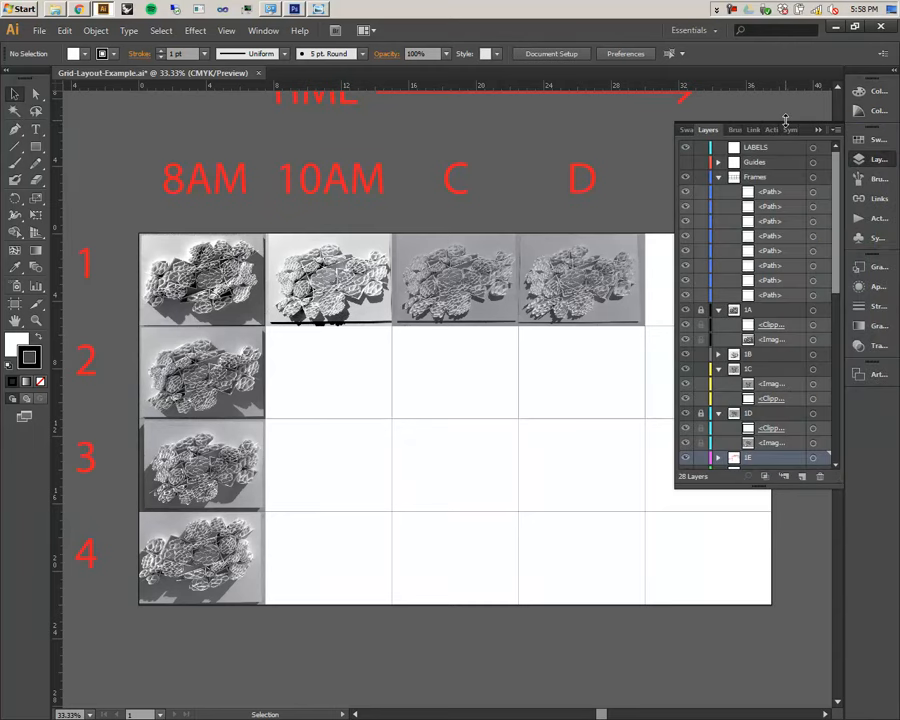
click(816, 130)
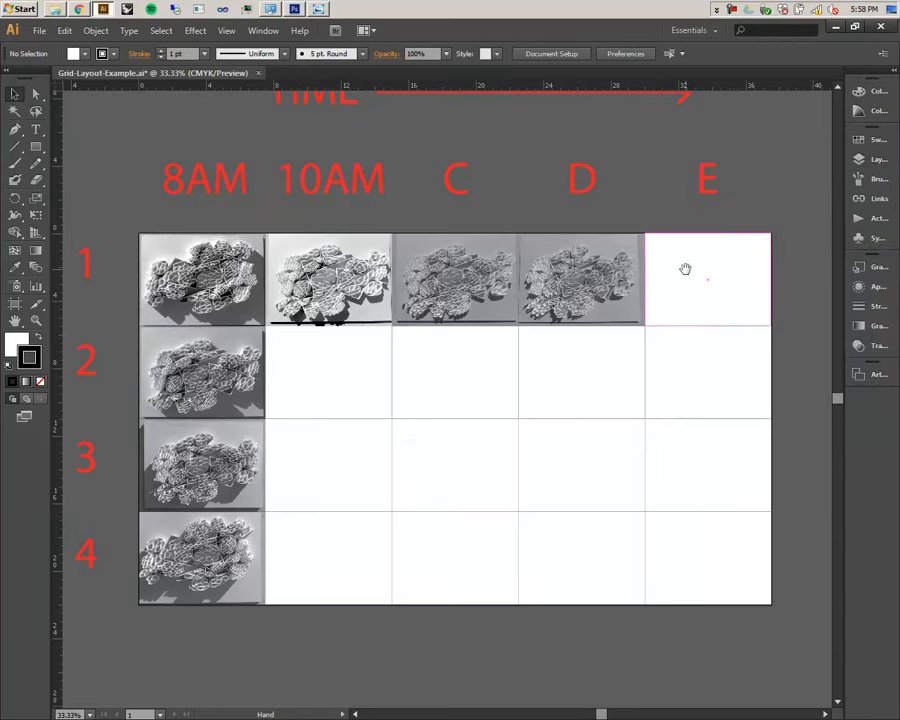
- Examine the first-row photos from 8AM to D up close and the grid as a whole
drag(682, 266, 624, 296)
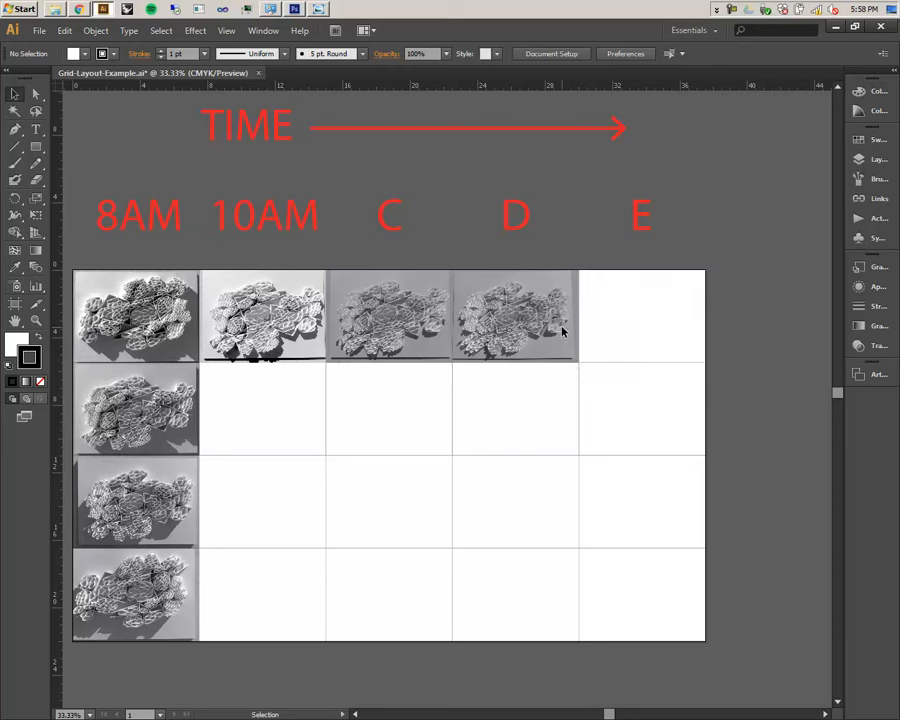
drag(664, 406, 708, 387)
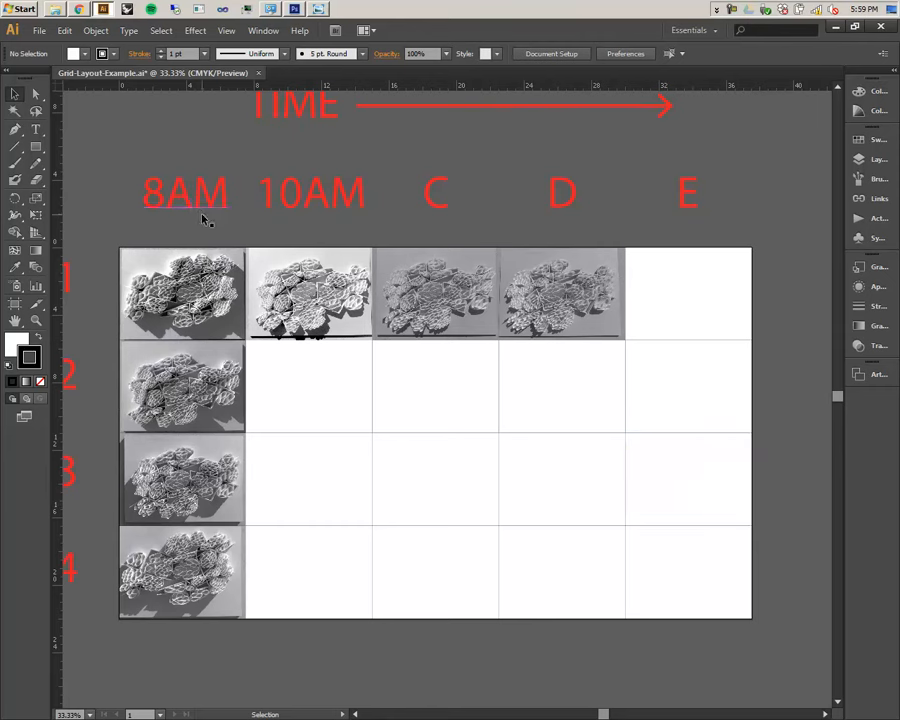
key(ctrl+plus)
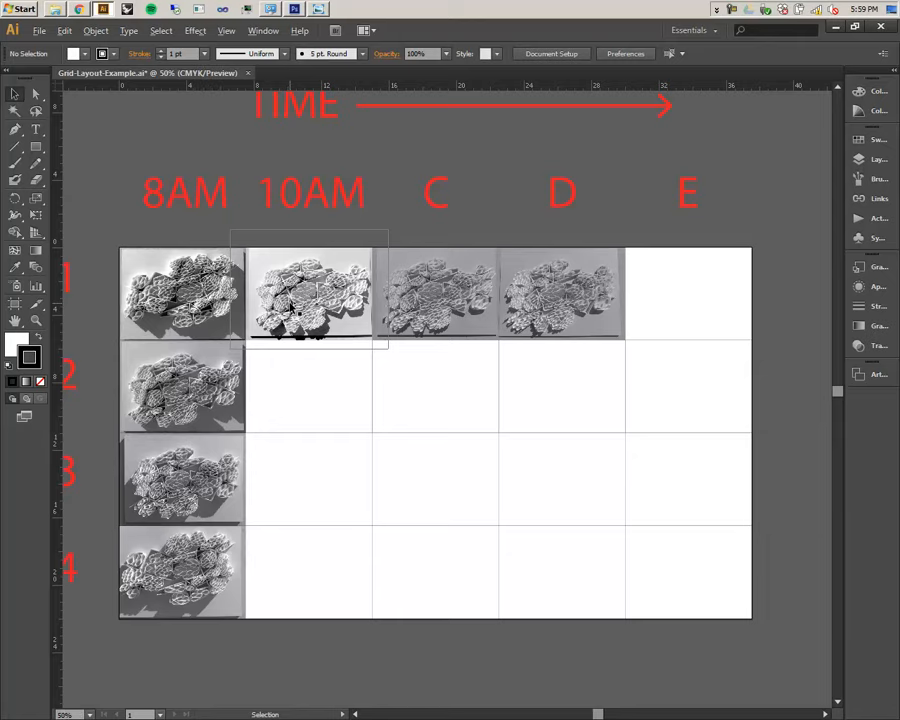
drag(518, 408, 582, 436)
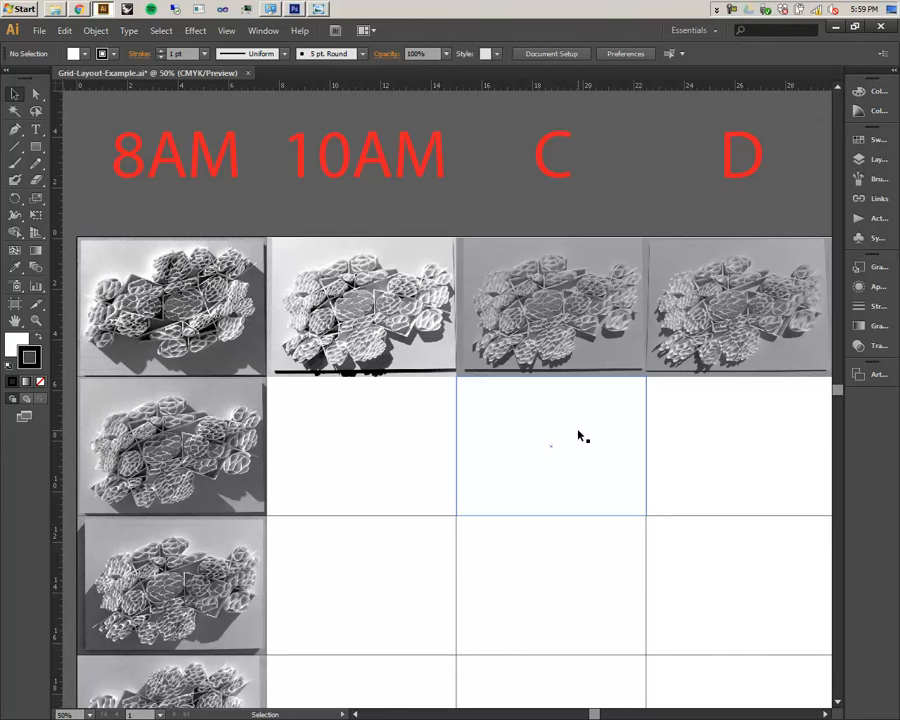
drag(545, 383, 388, 400)
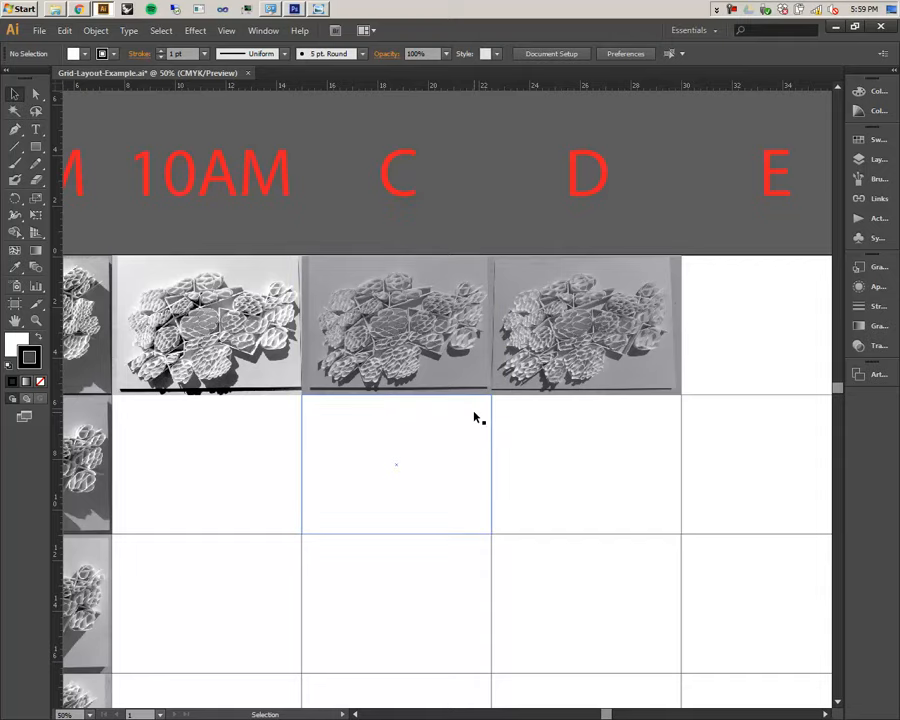
scroll(475, 418, down, 1)
drag(472, 414, 444, 325)
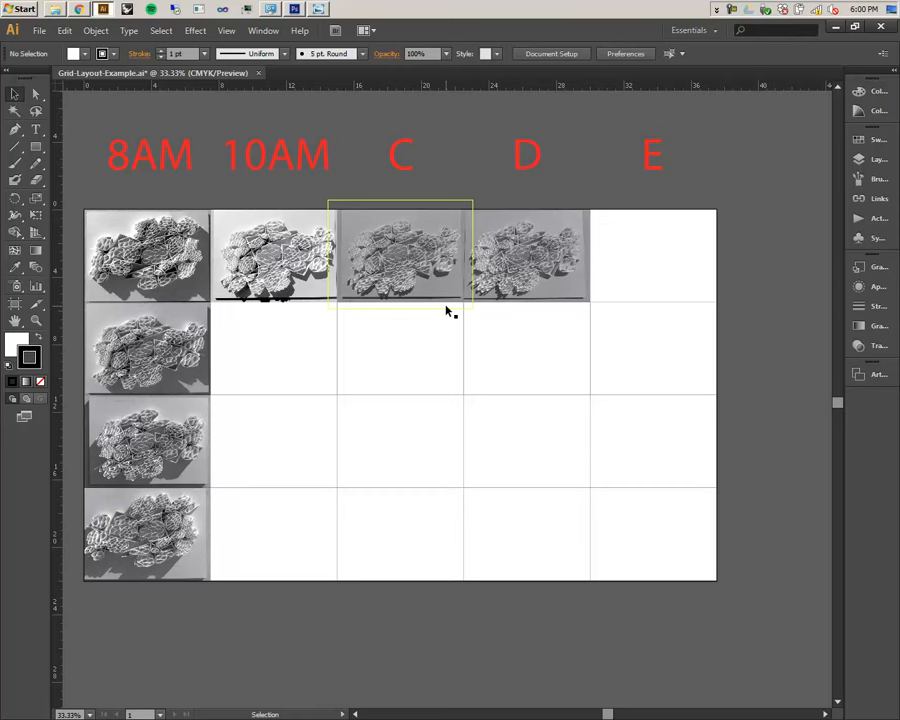
key(alt)
key(space)
- Draw a second blank artboard to the right of the grid, nearly as tall as the grid, and make the grid's artboard active again
drag(751, 238, 707, 257)
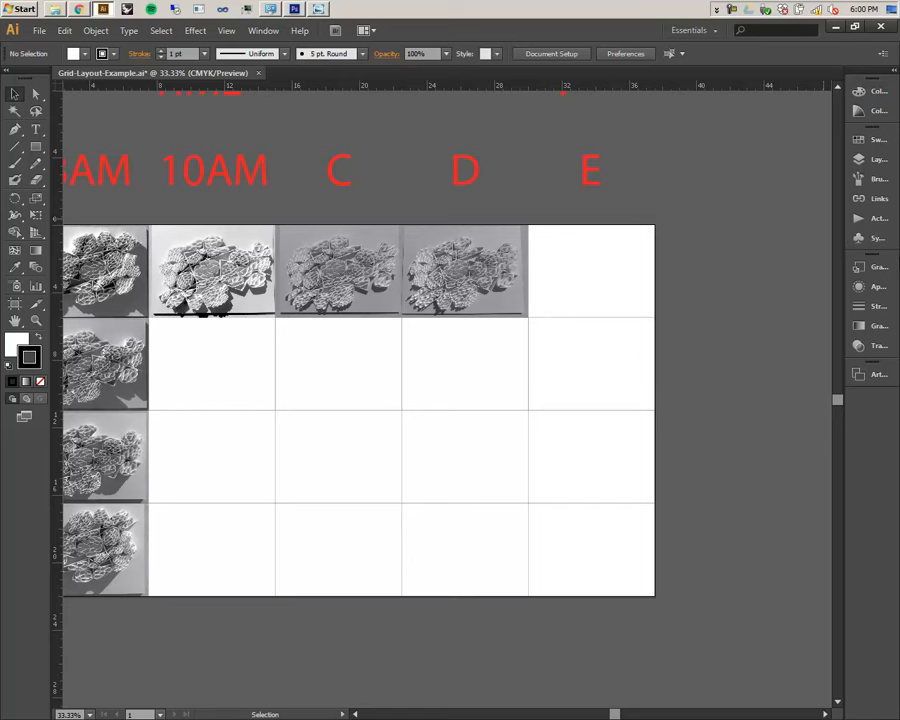
drag(711, 380, 409, 303)
click(16, 305)
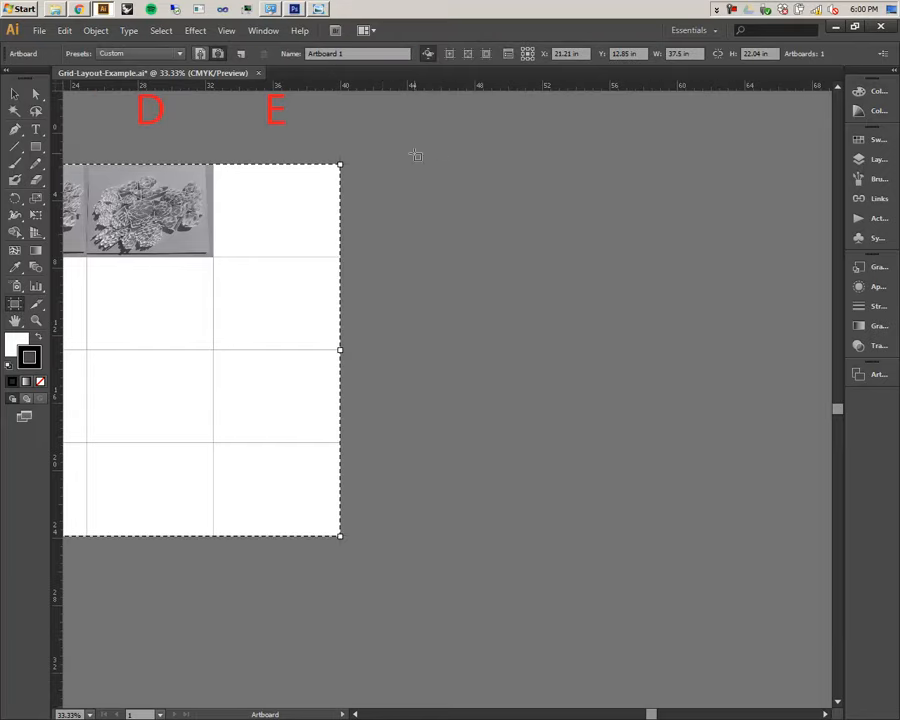
drag(383, 163, 617, 528)
right_click(294, 275)
key(Escape)
drag(269, 142, 445, 180)
drag(474, 331, 695, 356)
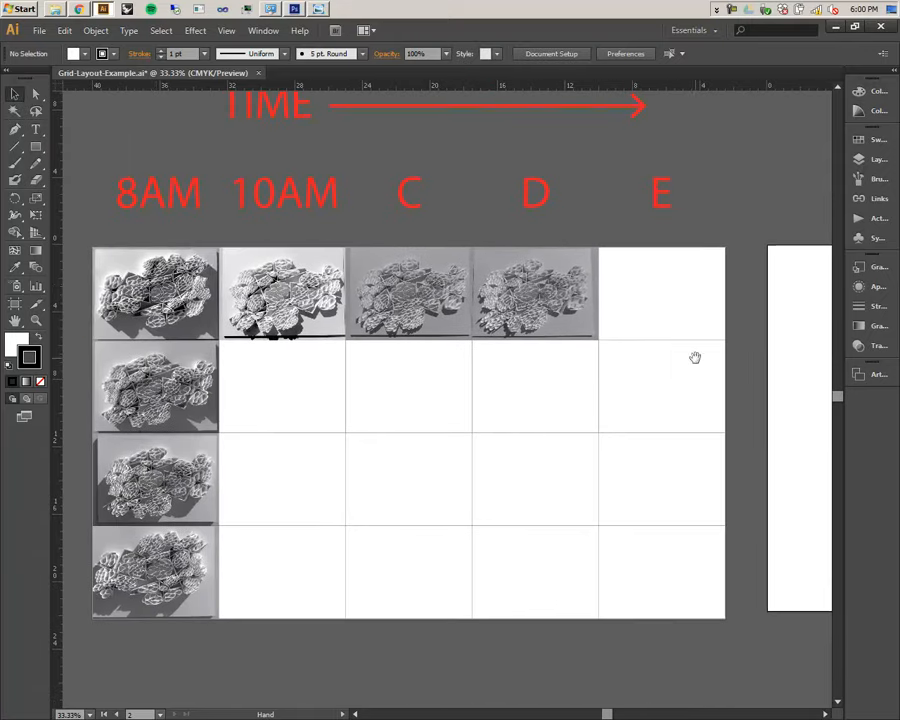
click(172, 290)
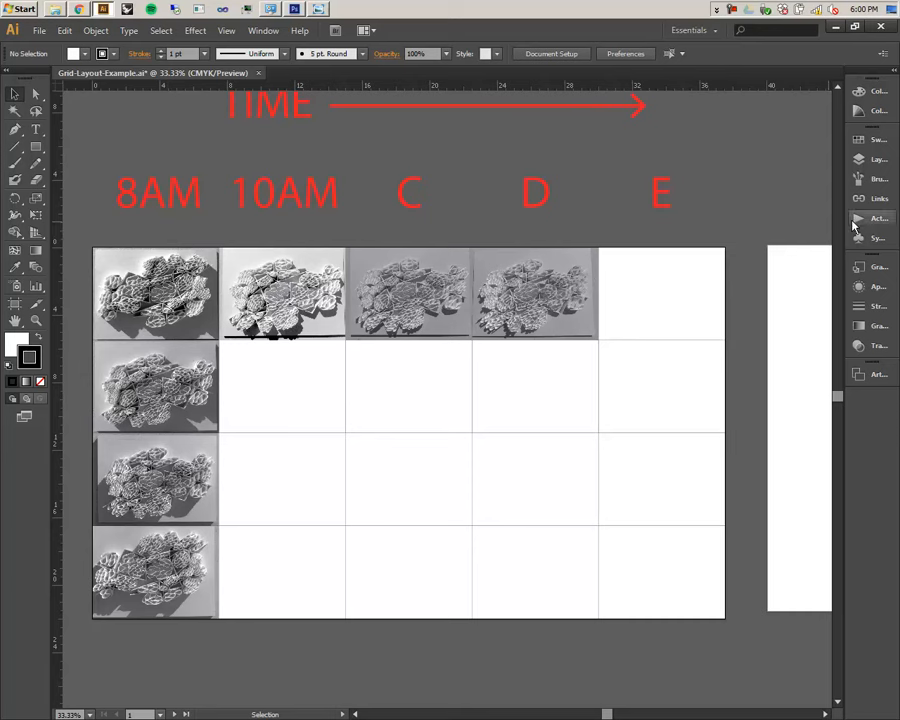
- Display the layer list, collapse the Frames, 1A, 1C and 1D layers, and unlock 1A and 1D
click(862, 159)
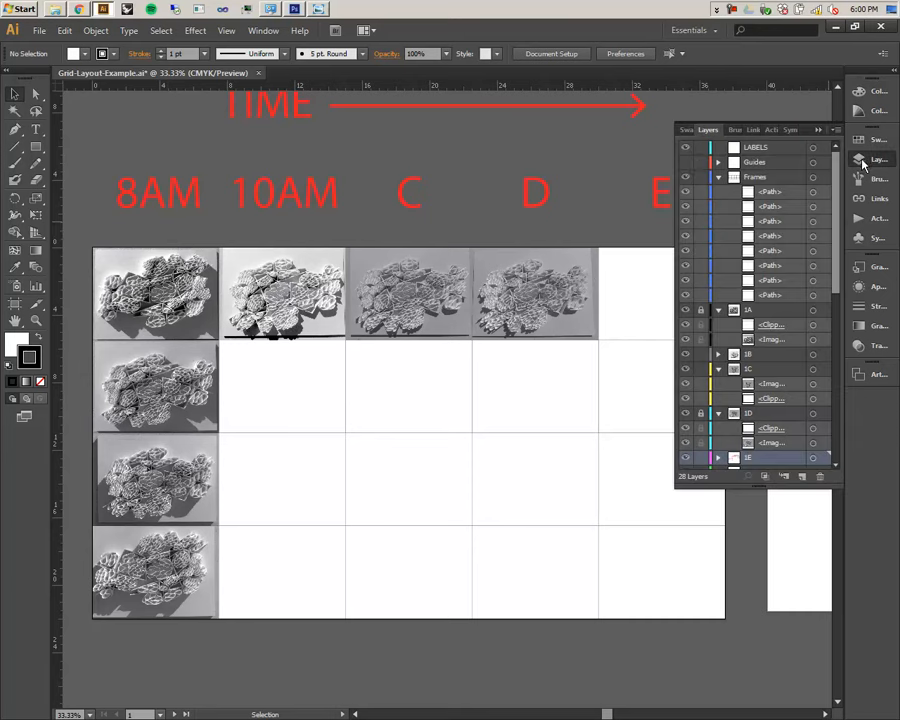
click(718, 177)
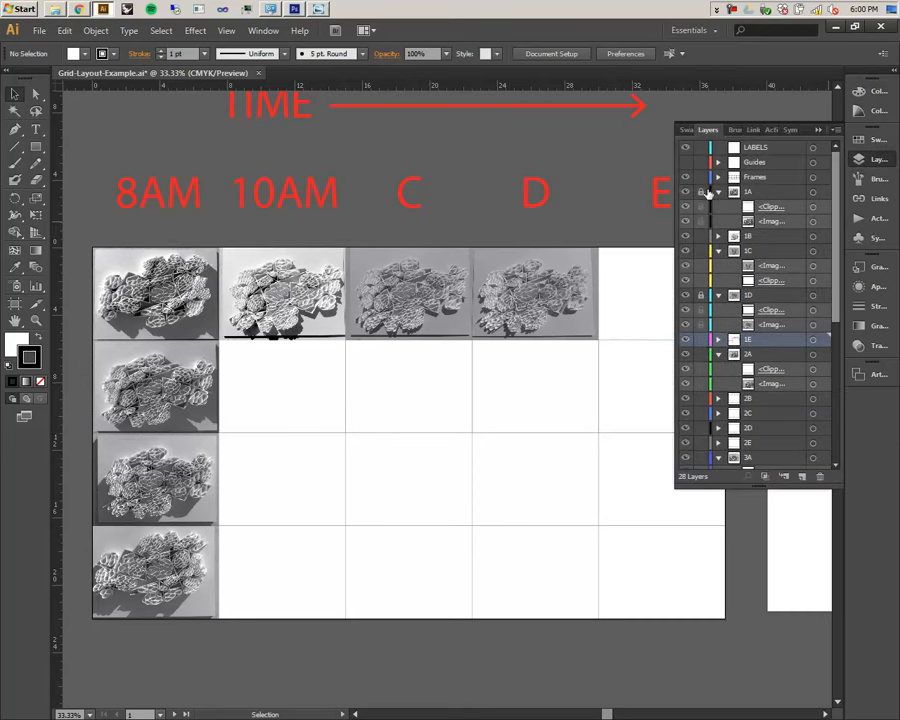
click(718, 192)
click(718, 221)
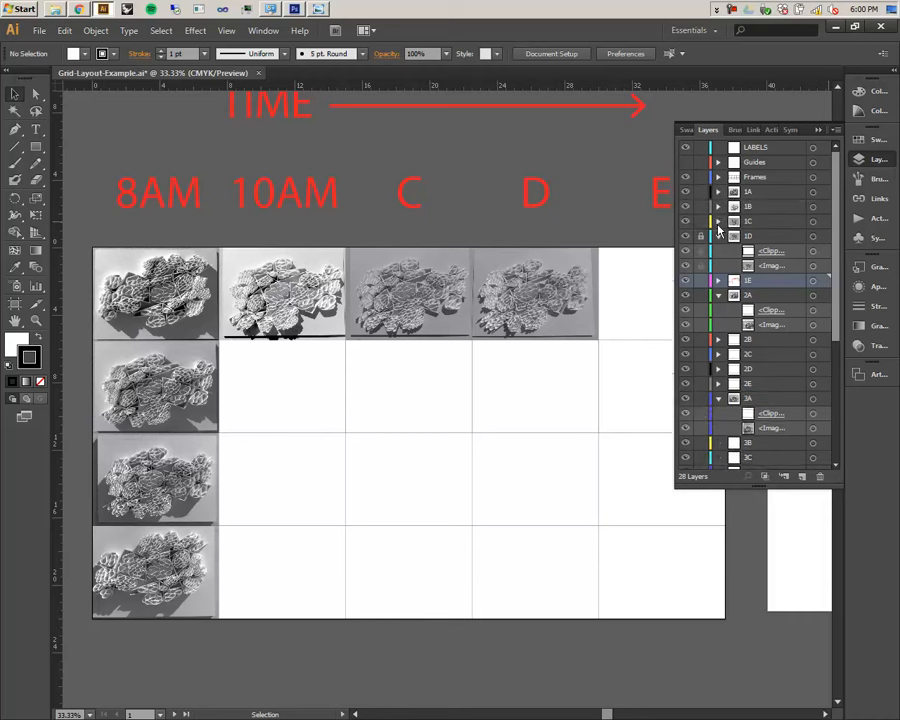
click(718, 236)
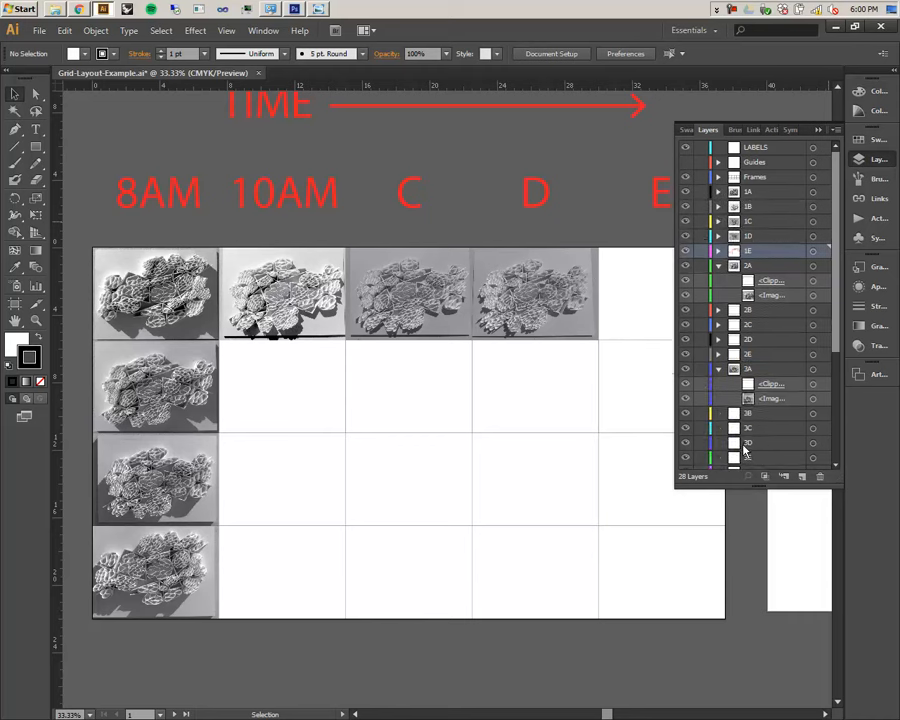
- Move all the row, column, TIME and position text labels out of layer 1E into the LABELS layer
drag(575, 295, 227, 261)
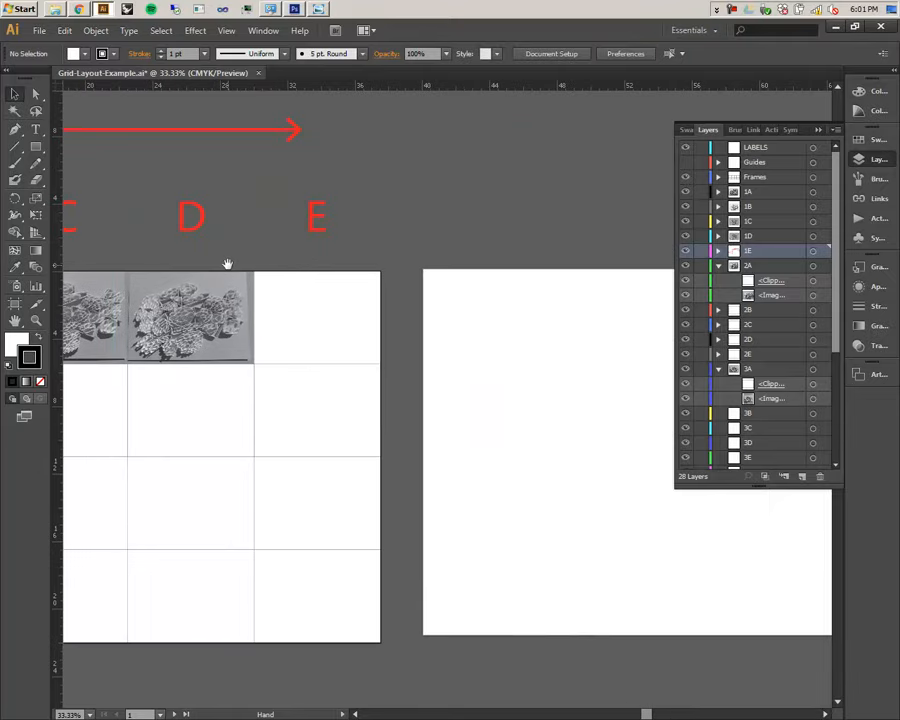
click(813, 251)
click(718, 251)
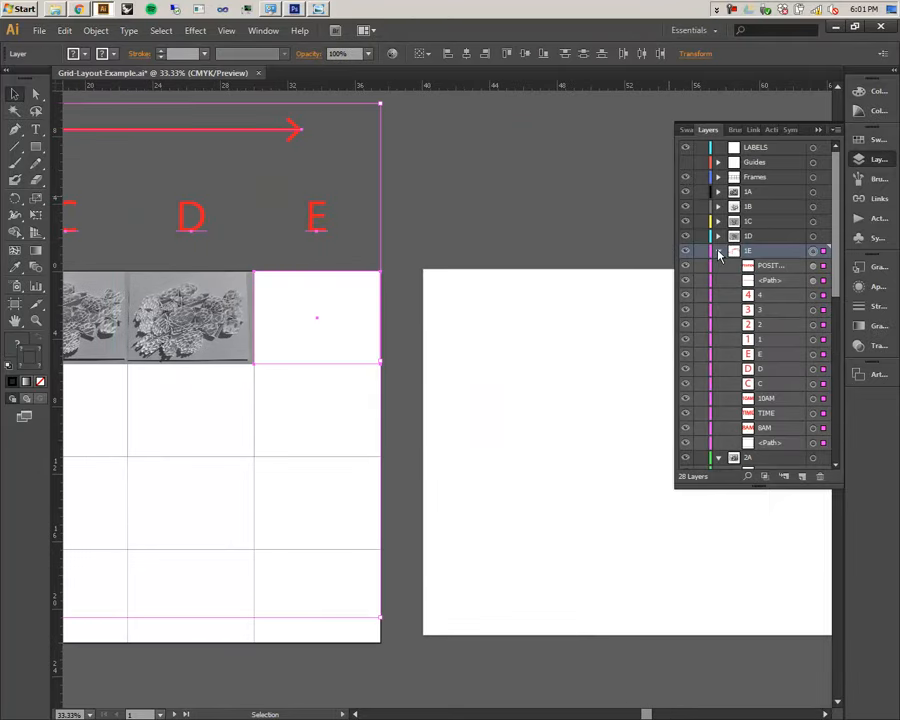
click(775, 295)
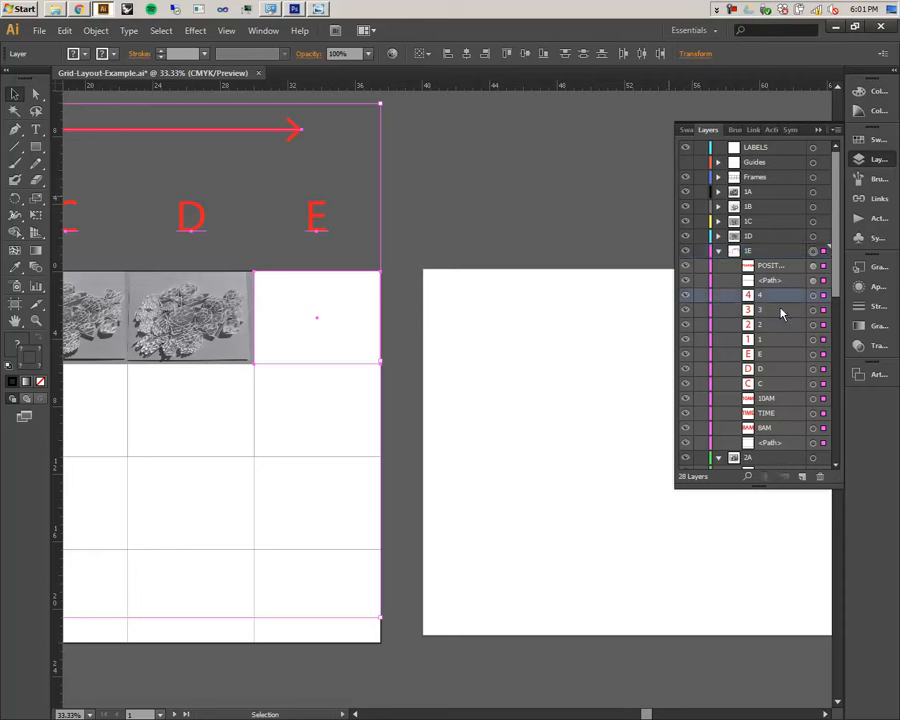
shift+click(774, 384)
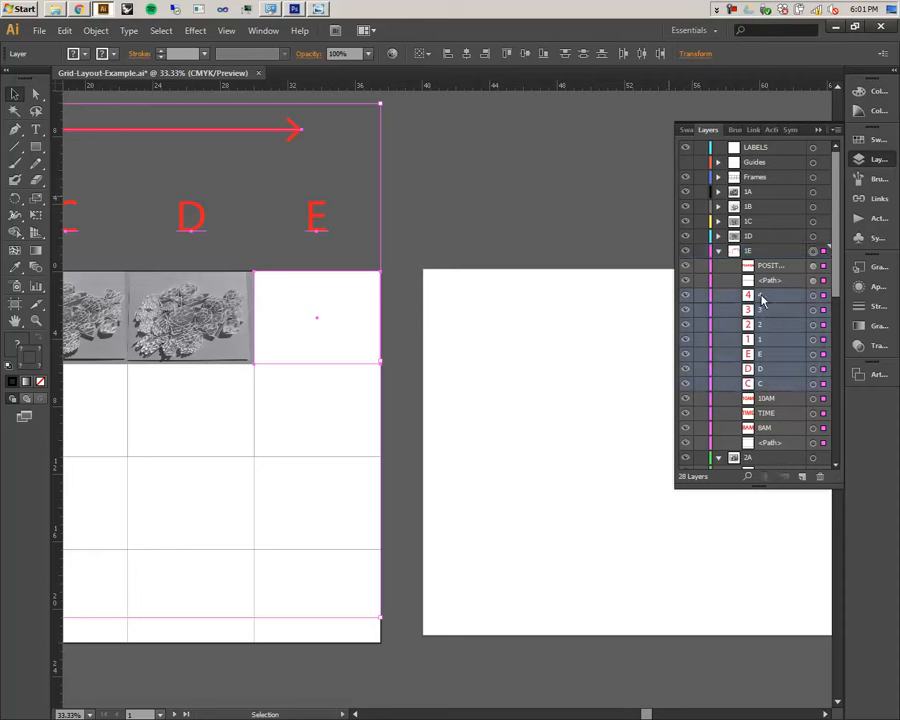
drag(762, 300, 763, 150)
click(770, 325)
shift+click(770, 295)
drag(765, 295, 765, 148)
drag(765, 265, 760, 149)
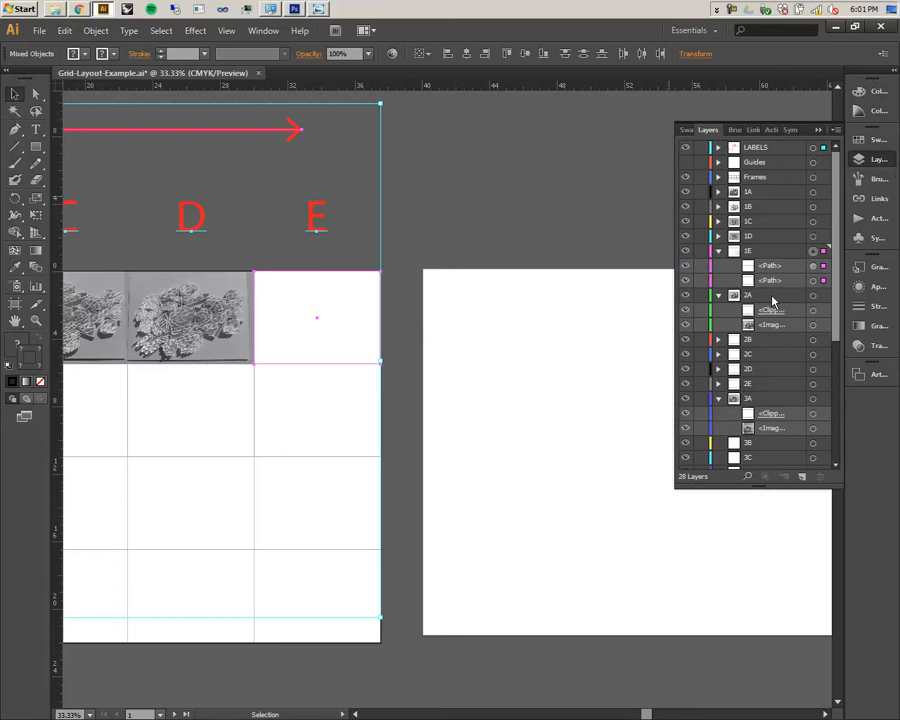
- Identify the time arrow's path in layer 1E, move it into the LABELS layer, and lock LABELS
click(381, 287)
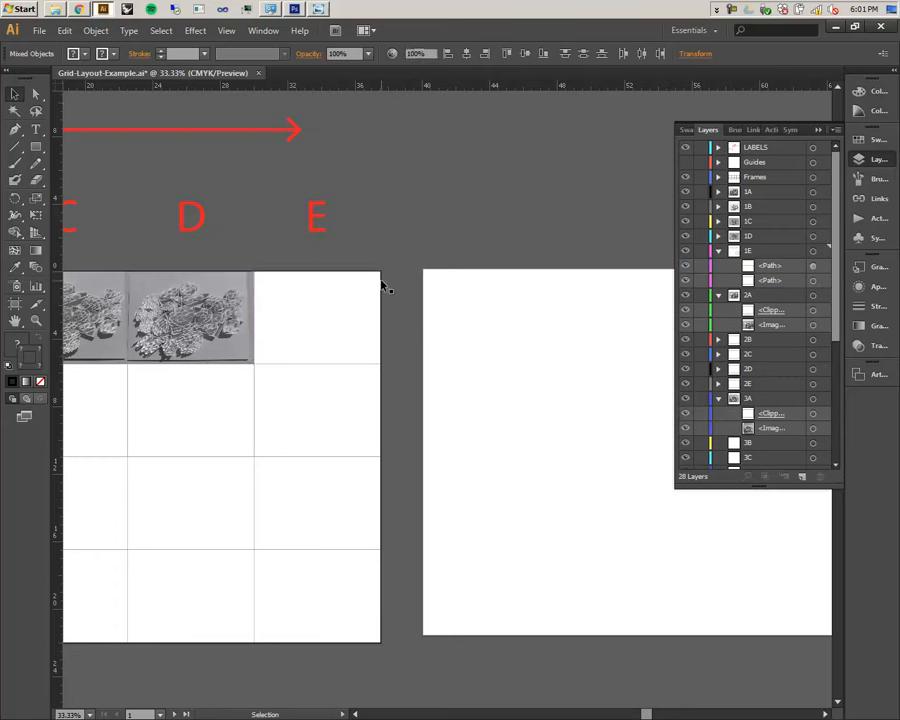
click(373, 292)
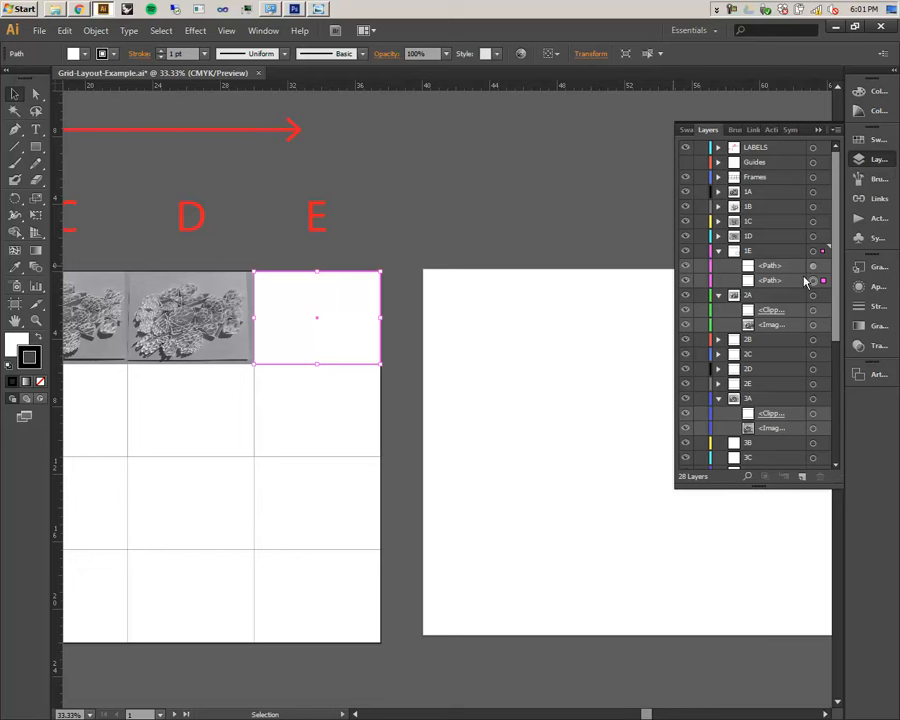
click(382, 279)
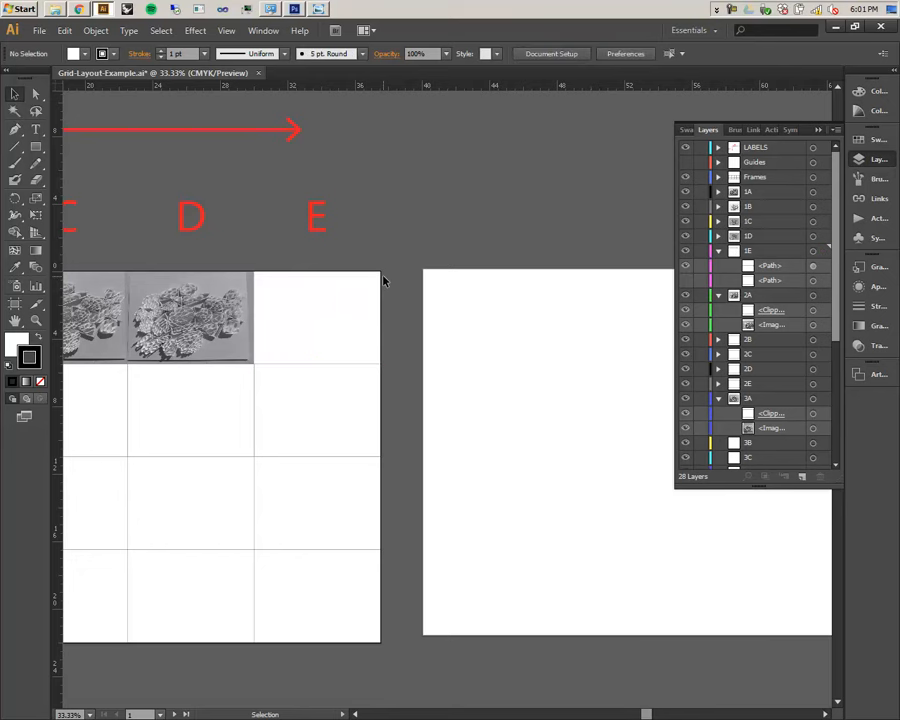
click(813, 266)
key(space)
drag(314, 378, 616, 450)
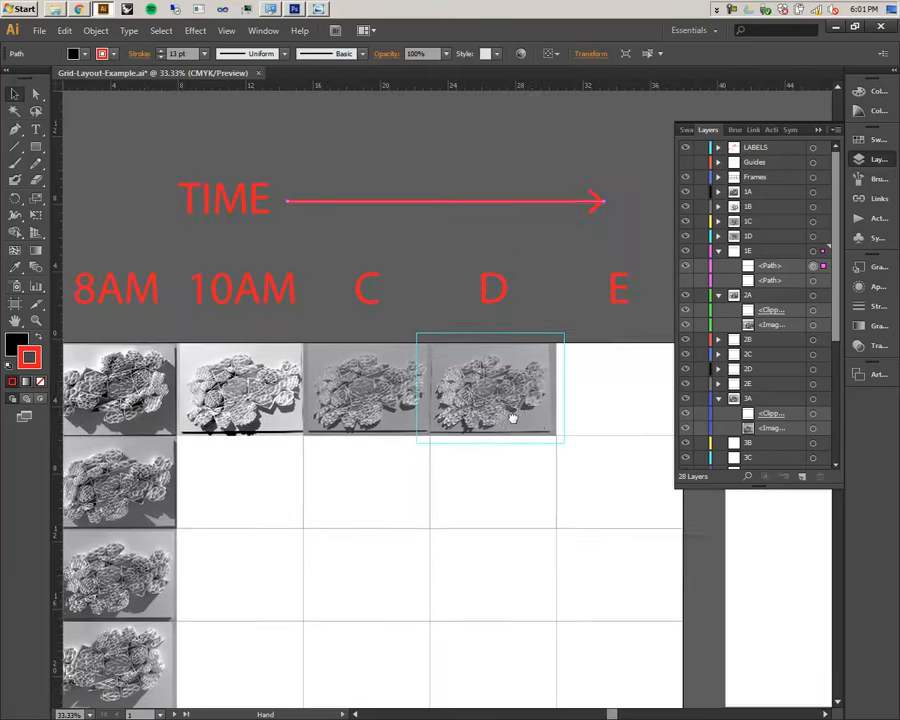
drag(512, 418, 390, 377)
drag(772, 262, 746, 150)
click(701, 147)
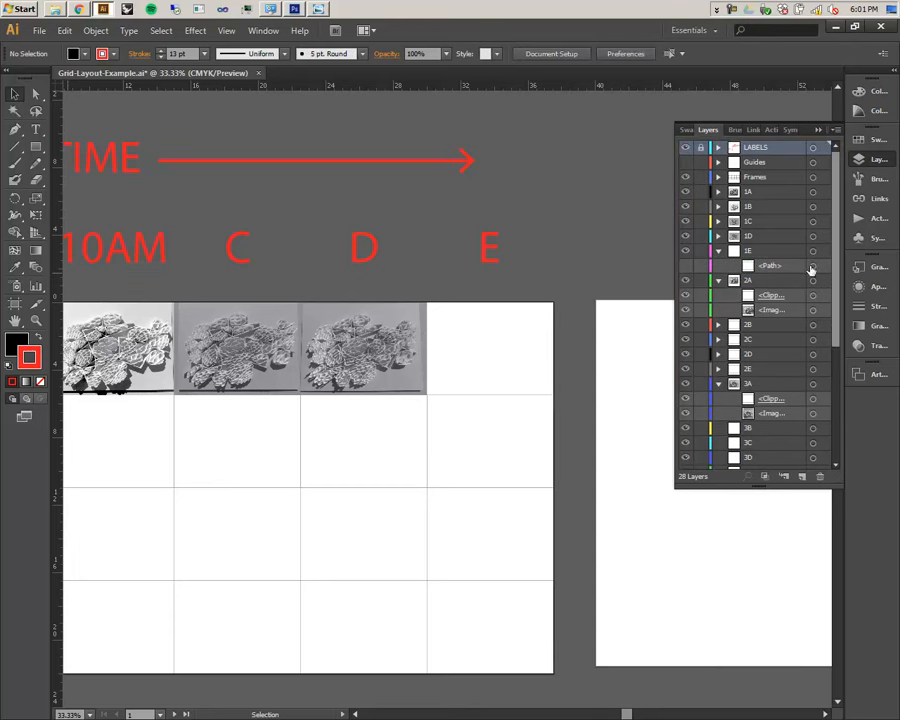
- Check the empty first-row E frame in layer 1E, select the first-row D photo, and expand layer 1D to show its contents
click(460, 350)
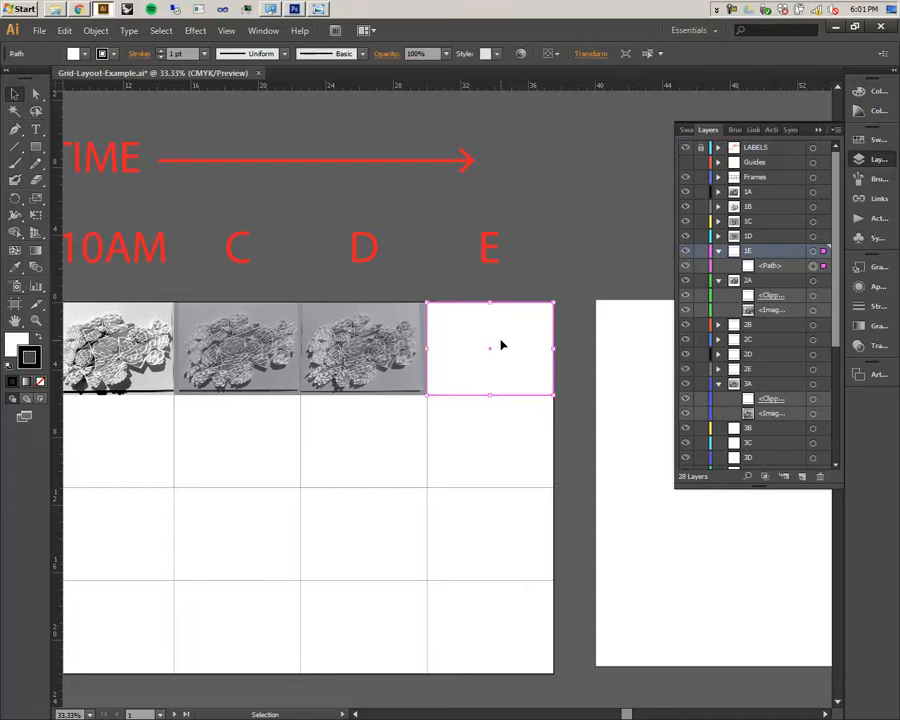
drag(508, 379, 400, 382)
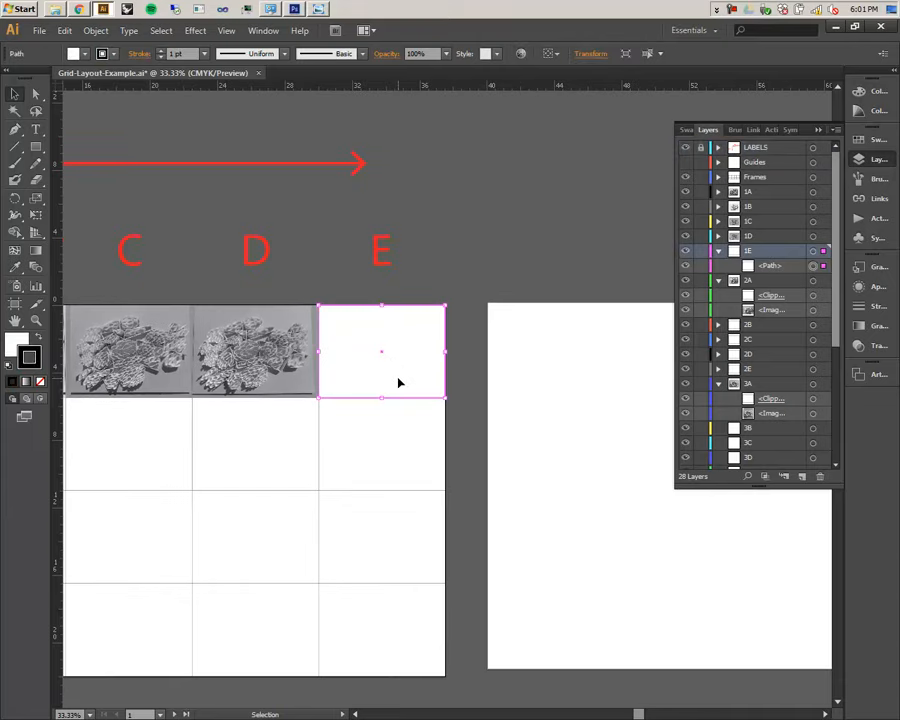
scroll(326, 368, down, 2)
click(296, 370)
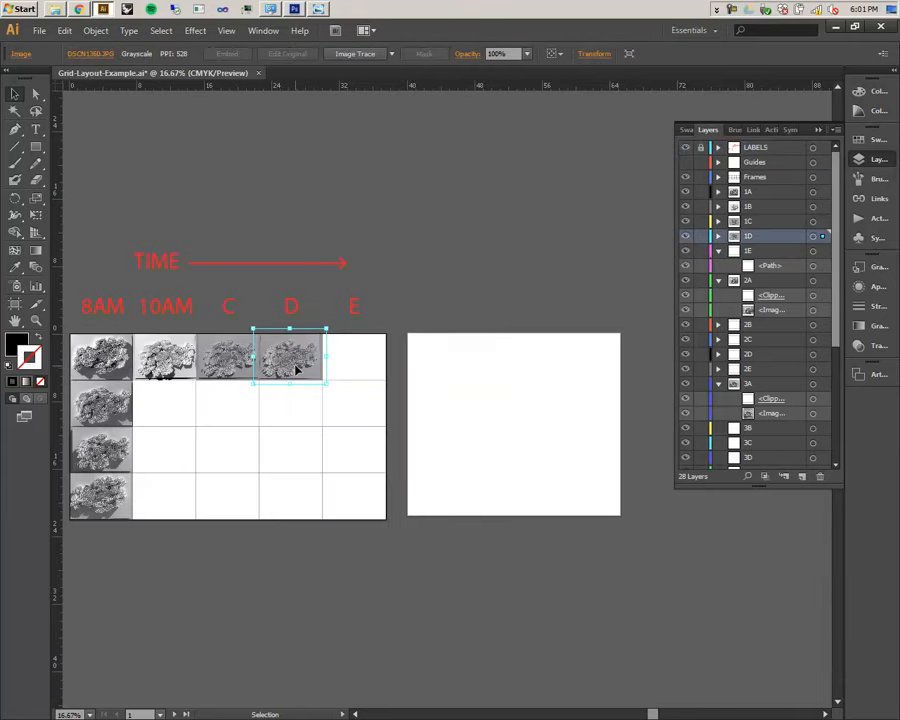
click(717, 236)
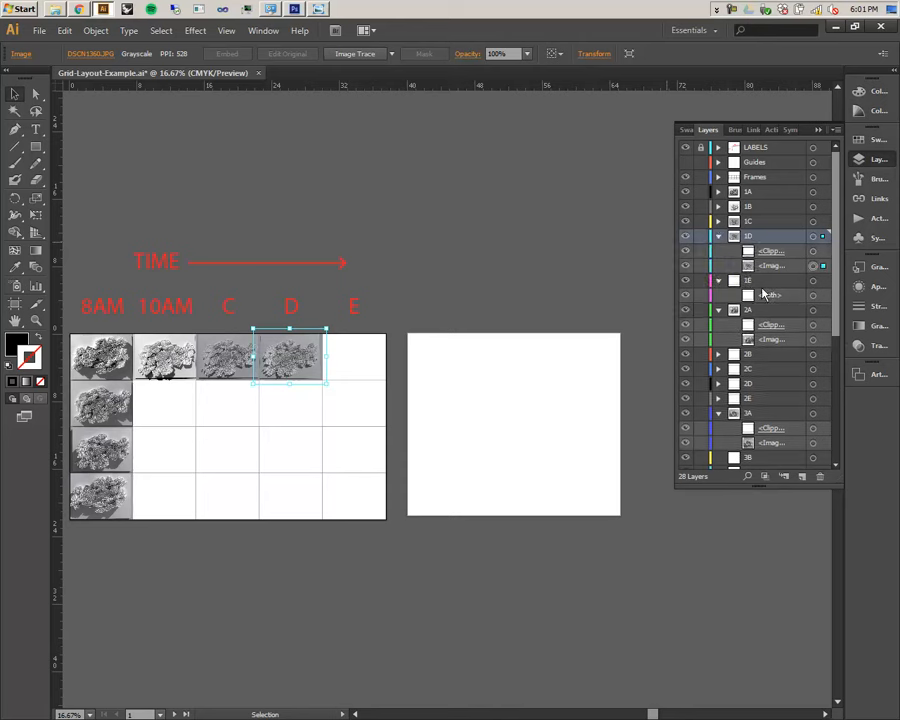
- Try to copy the masked photos of layers 1A through 1D together onto the second artboard, and undo the copy
click(460, 312)
scroll(578, 296, left, 2)
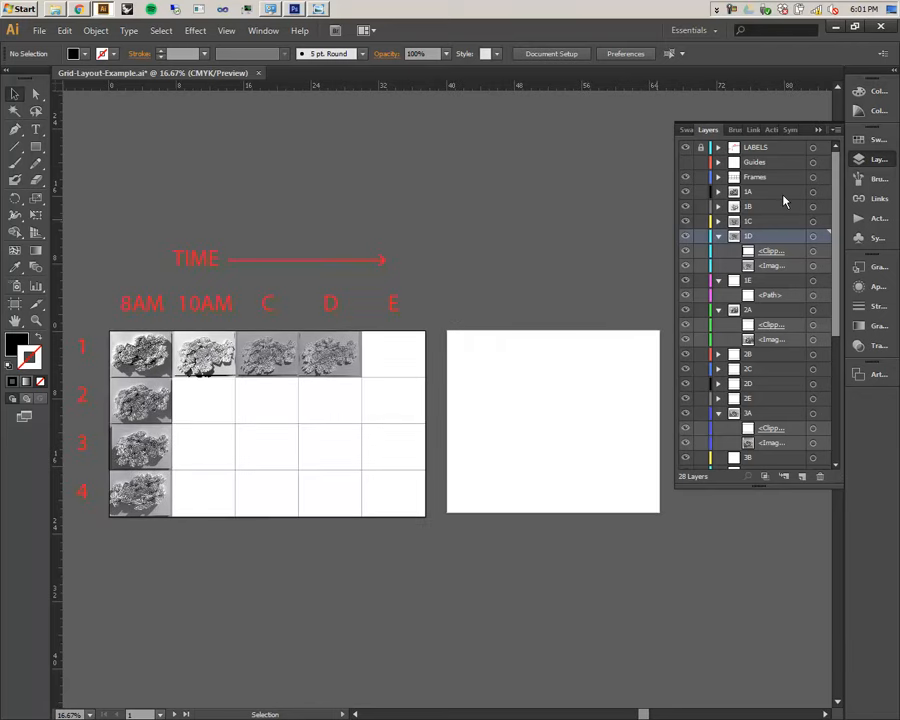
click(814, 192)
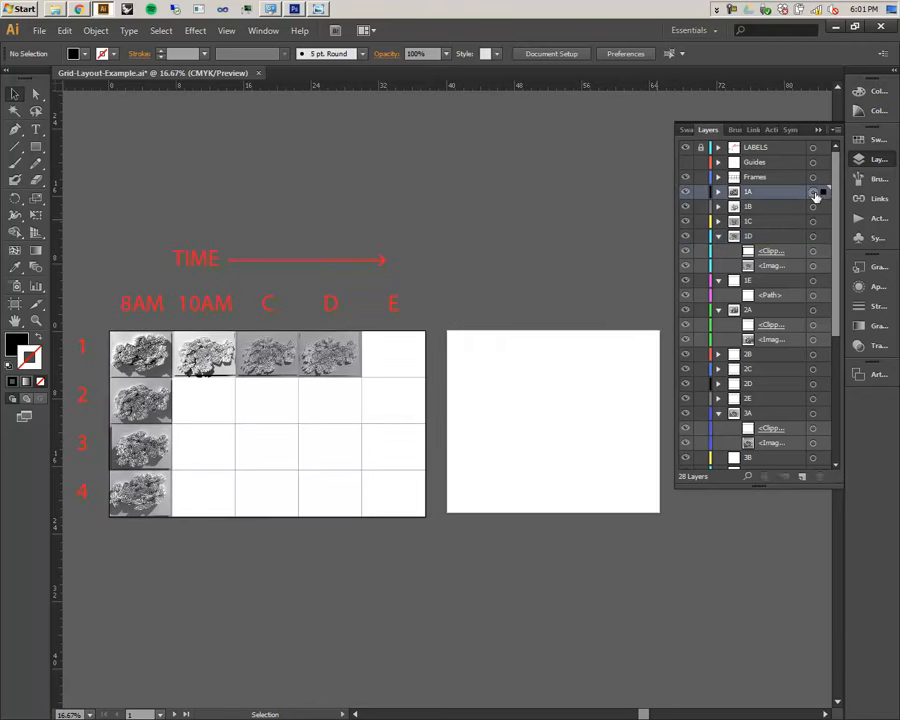
shift+click(812, 206)
shift+click(812, 221)
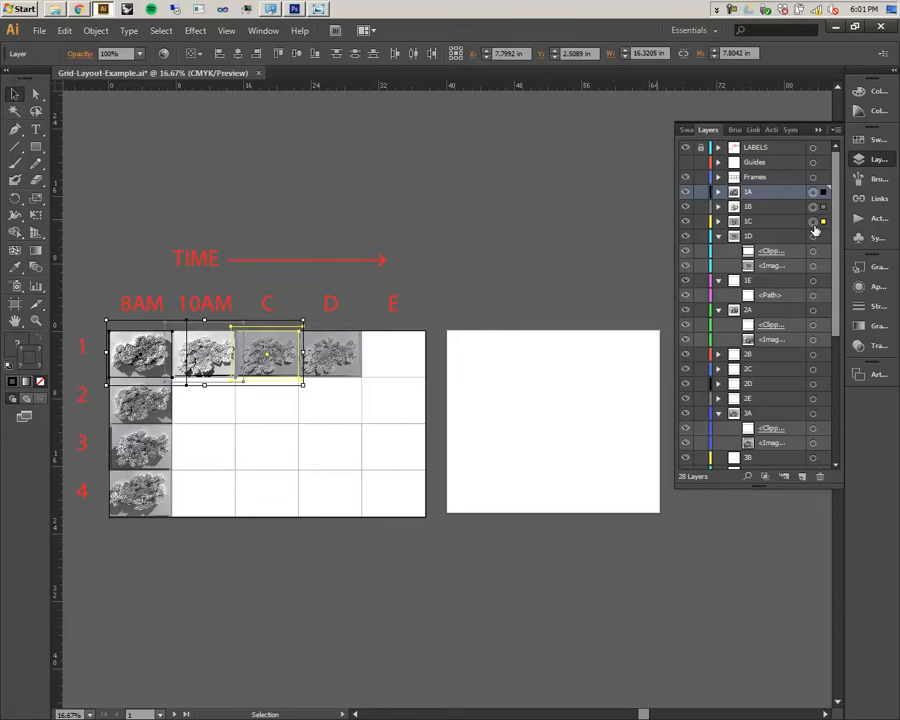
shift+click(812, 237)
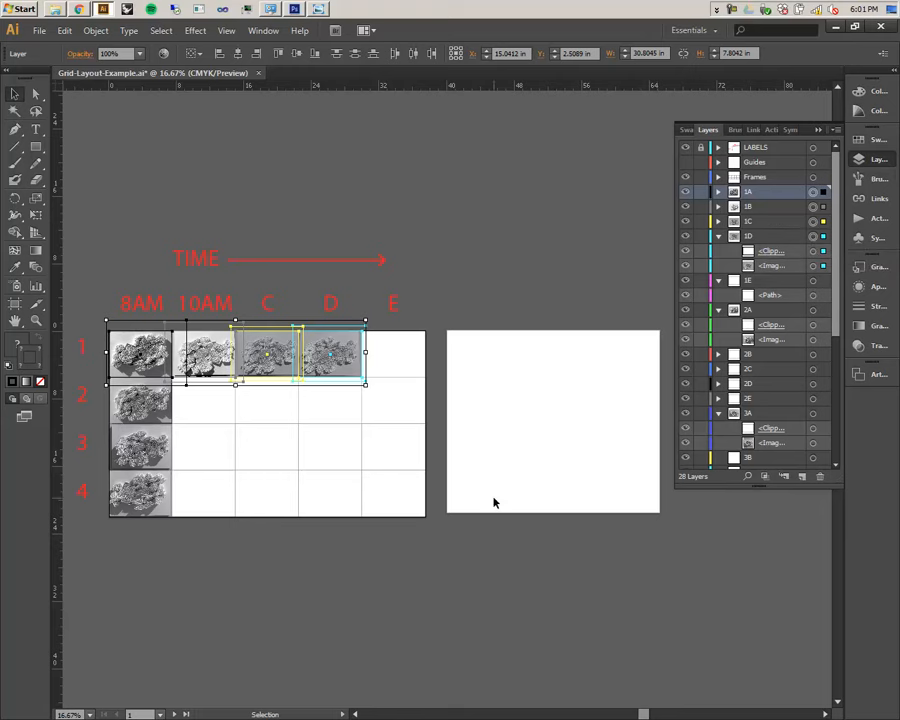
scroll(149, 362, right, 1)
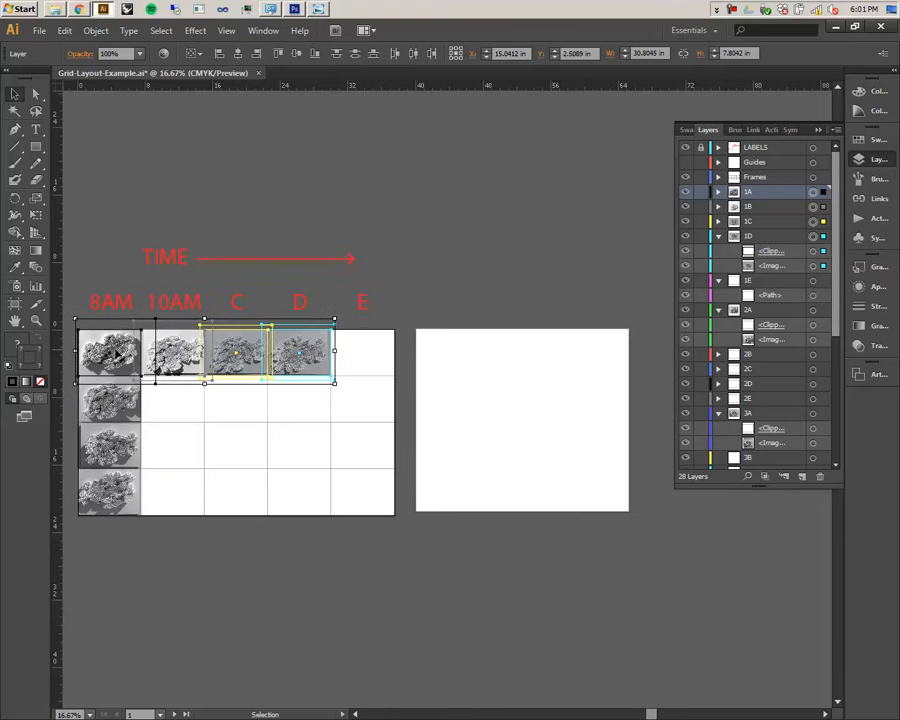
drag(112, 354, 460, 367)
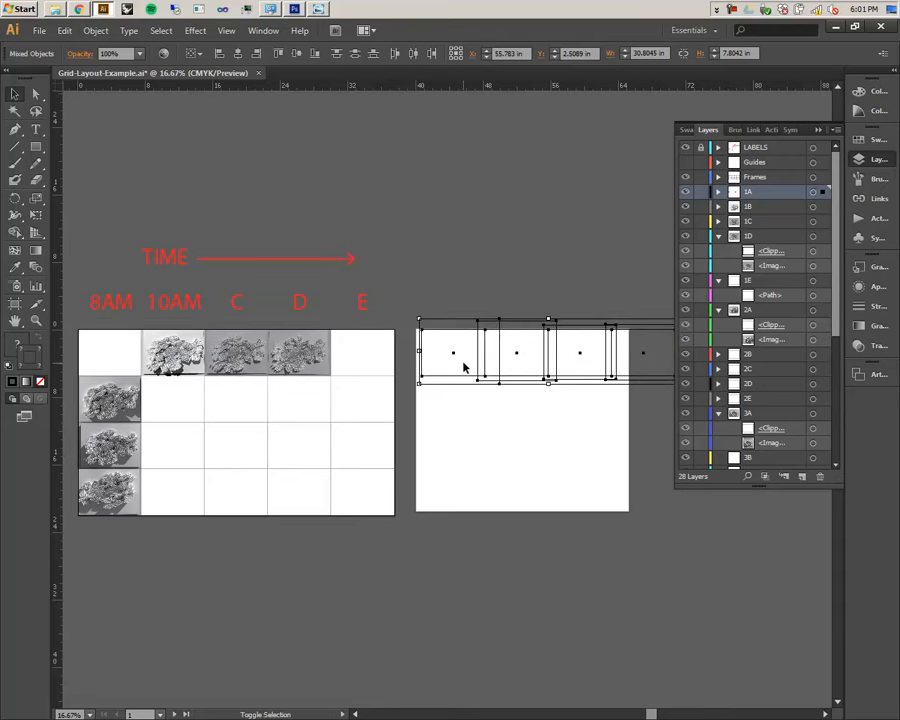
key(ctrl+z)
click(508, 250)
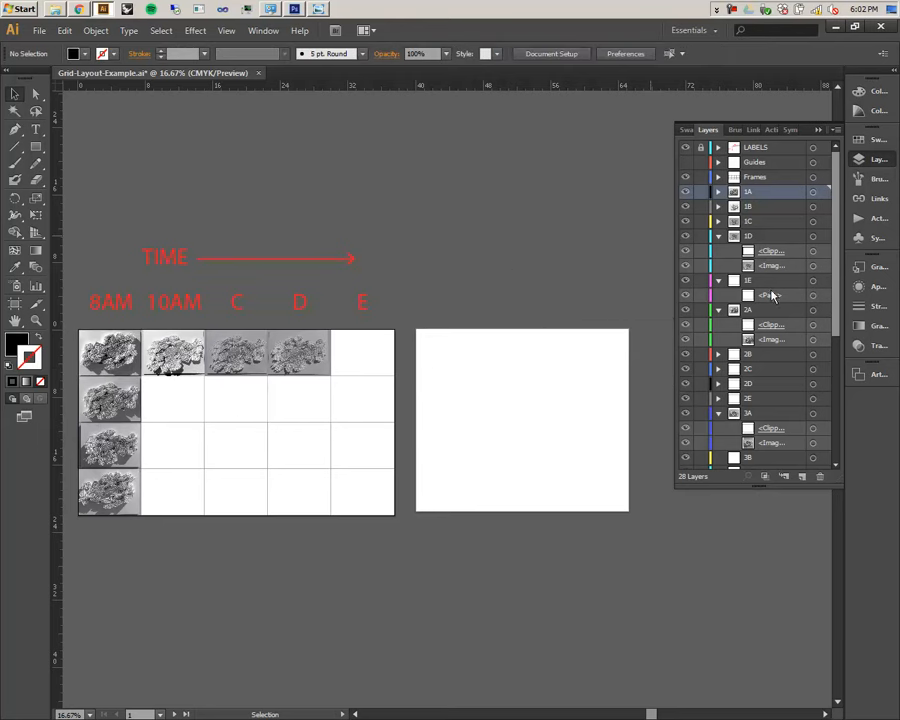
- Collapse layer 1D, try to copy its masked photo onto the second artboard, and undo each attempt
click(717, 229)
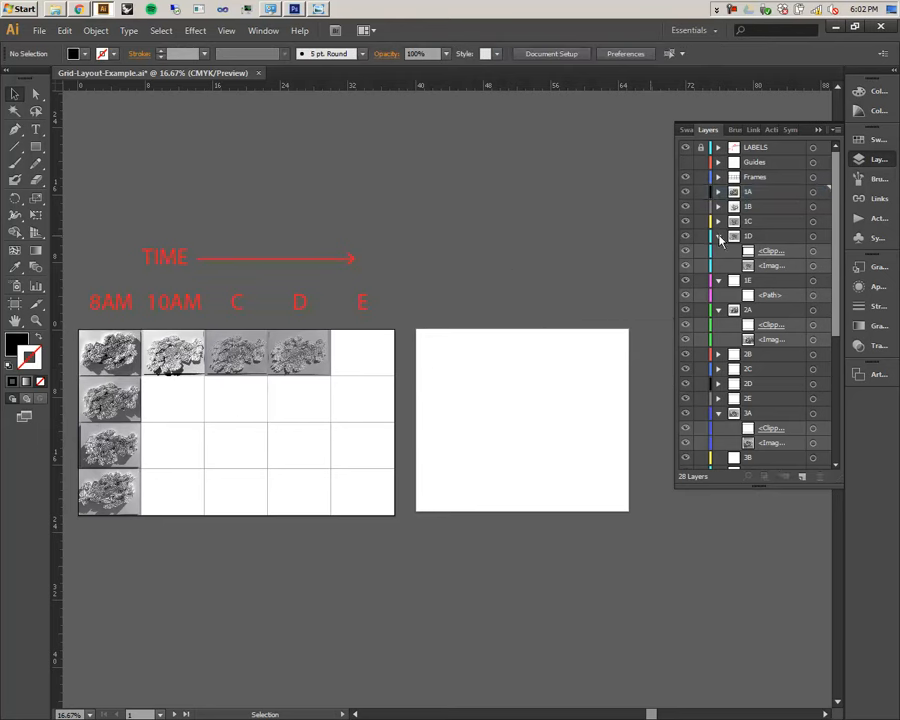
click(719, 236)
click(813, 237)
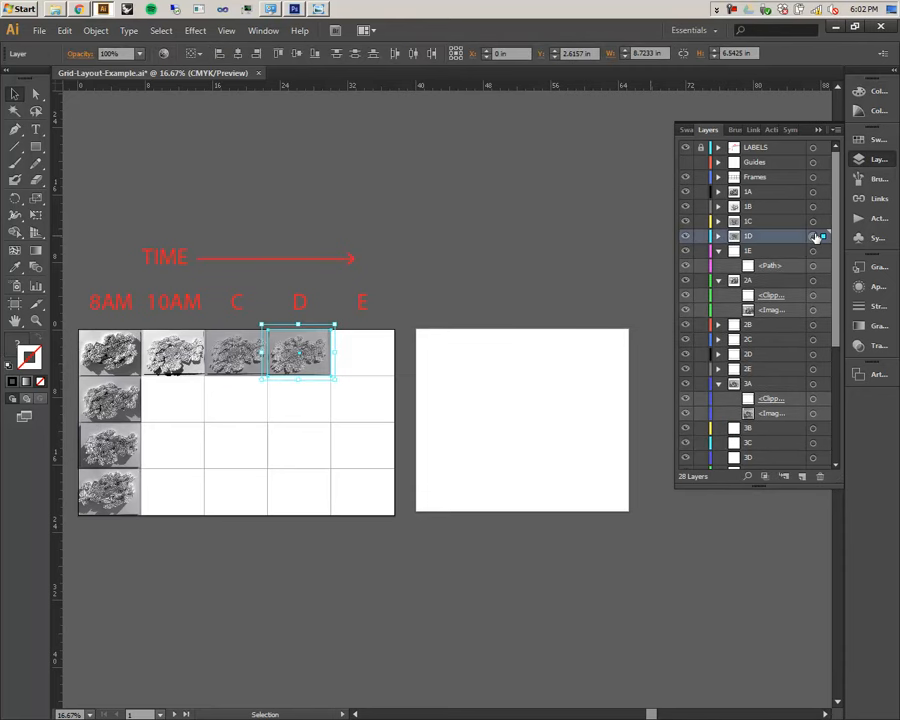
drag(316, 357, 581, 370)
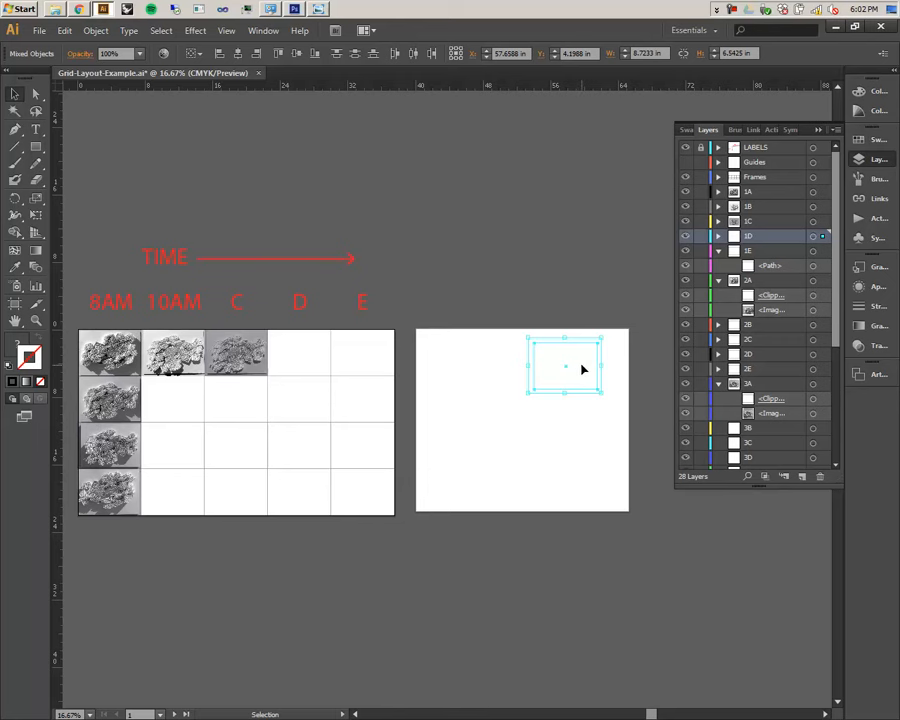
key(ctrl+z)
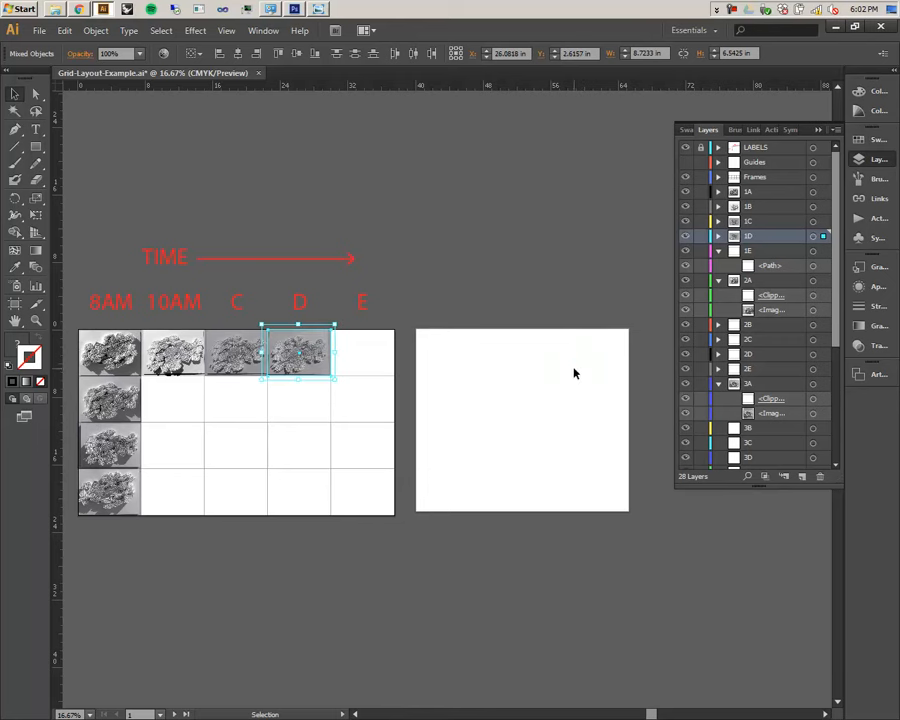
key(ctrl+shift+z)
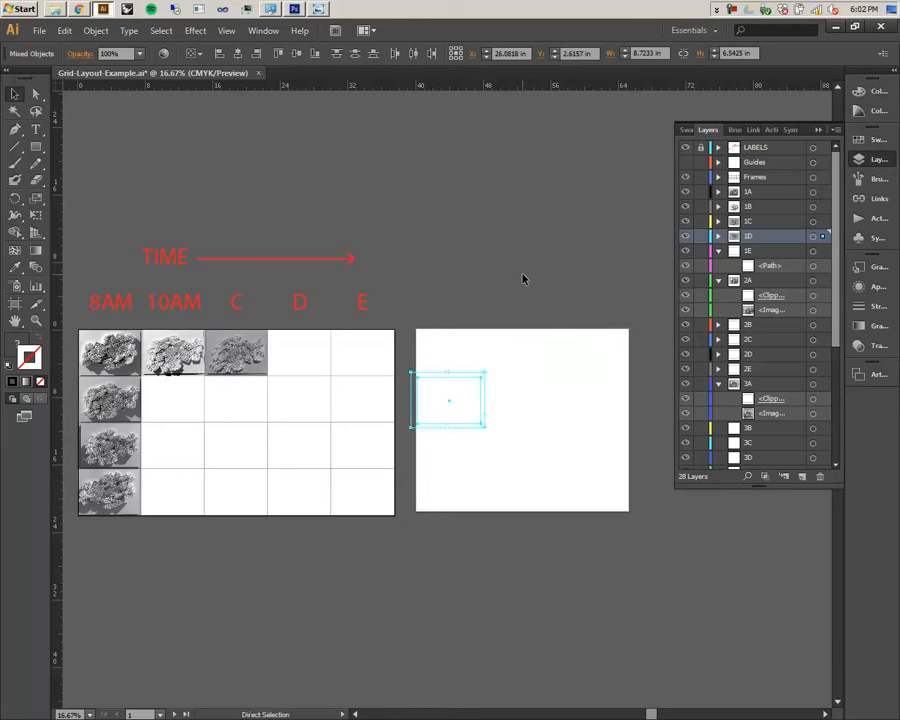
key(ctrl+z)
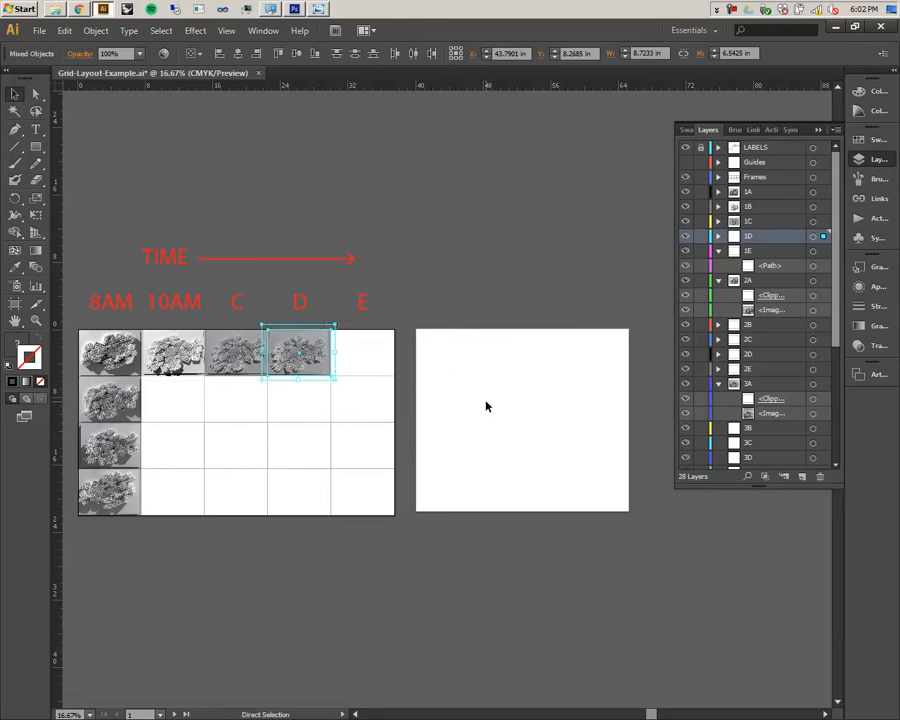
- Check the clipping path and image inside layer 1D, and leave the layer collapsed
click(715, 238)
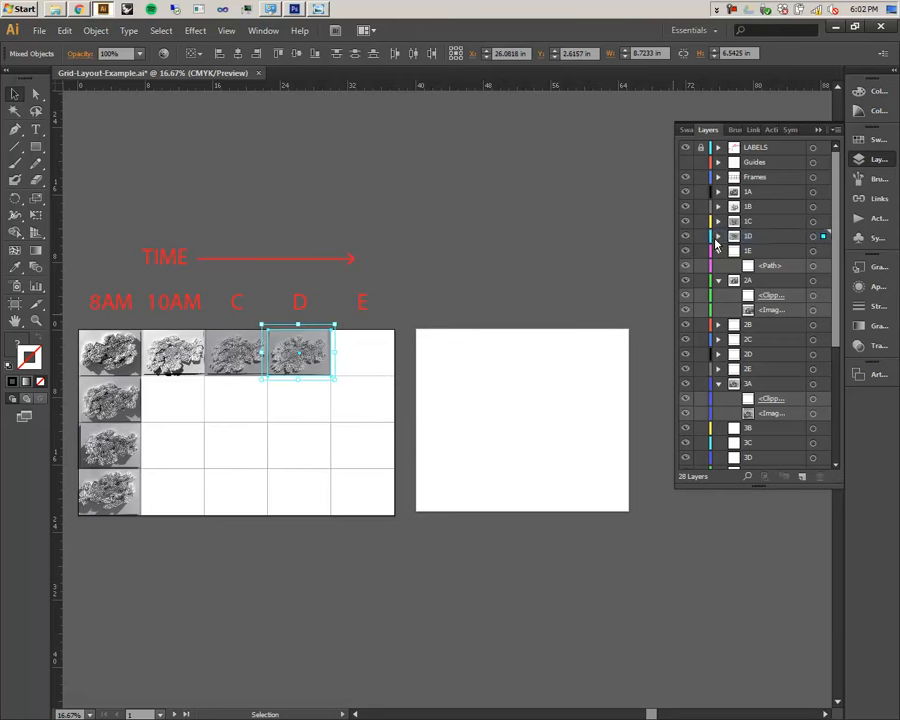
click(718, 237)
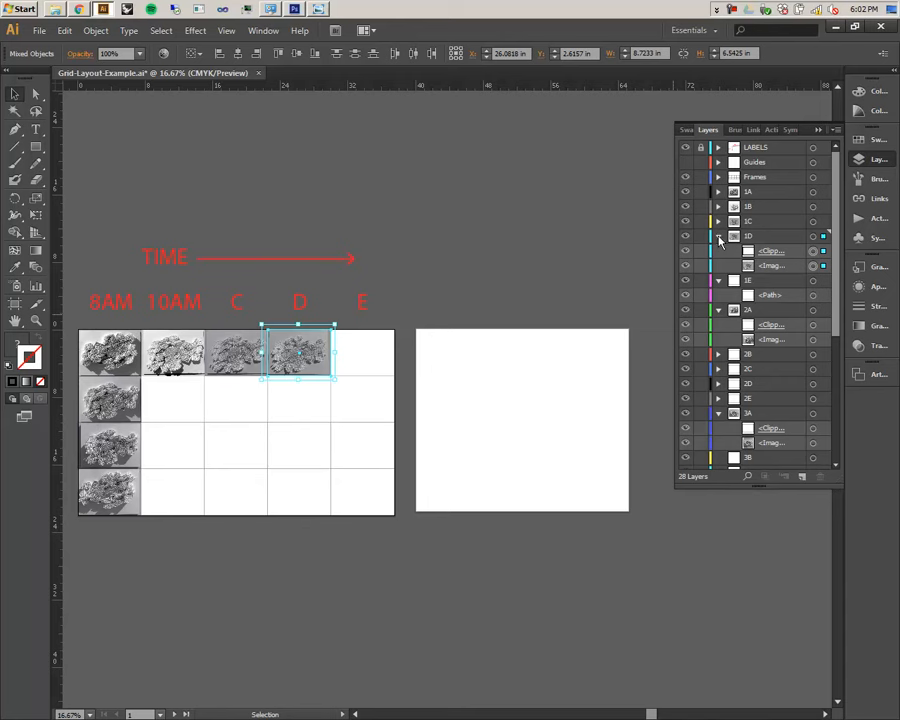
click(718, 237)
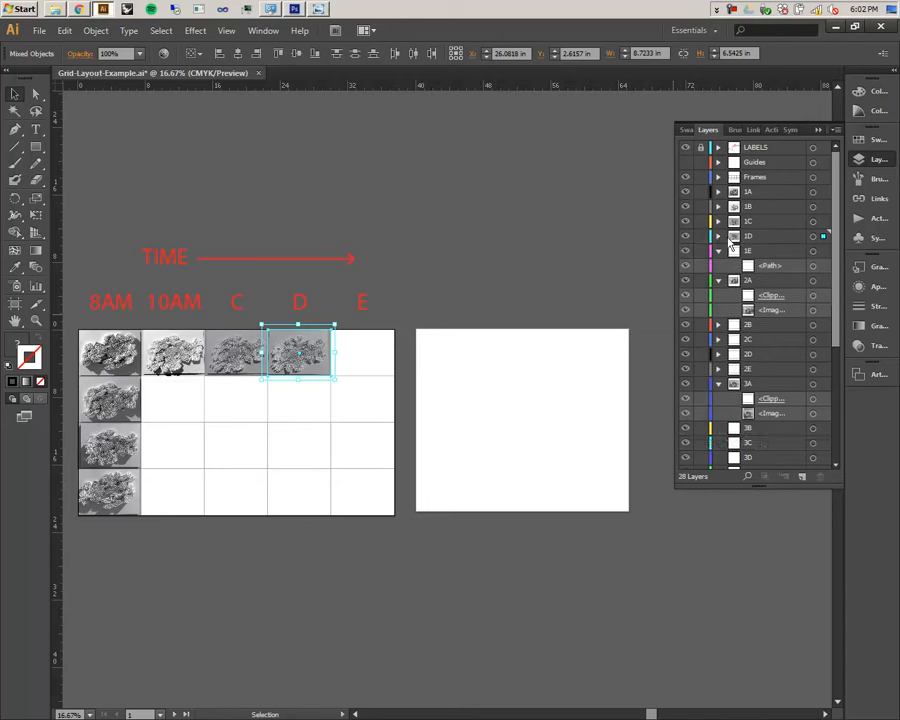
click(719, 237)
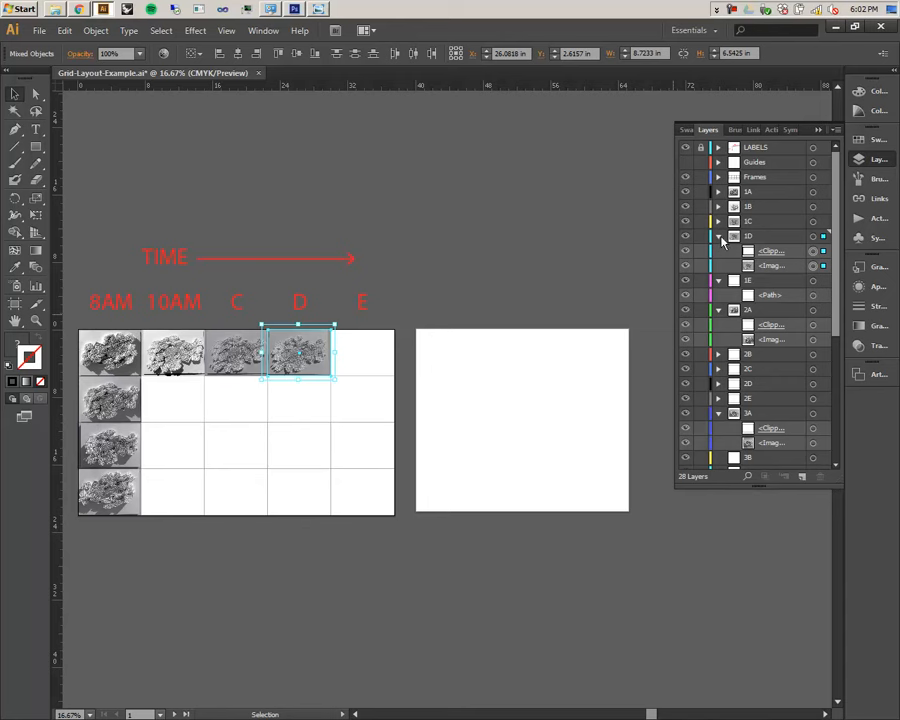
click(718, 237)
- Duplicate layers 1A, 1B, 1C and 1D together
click(763, 193)
shift+click(768, 238)
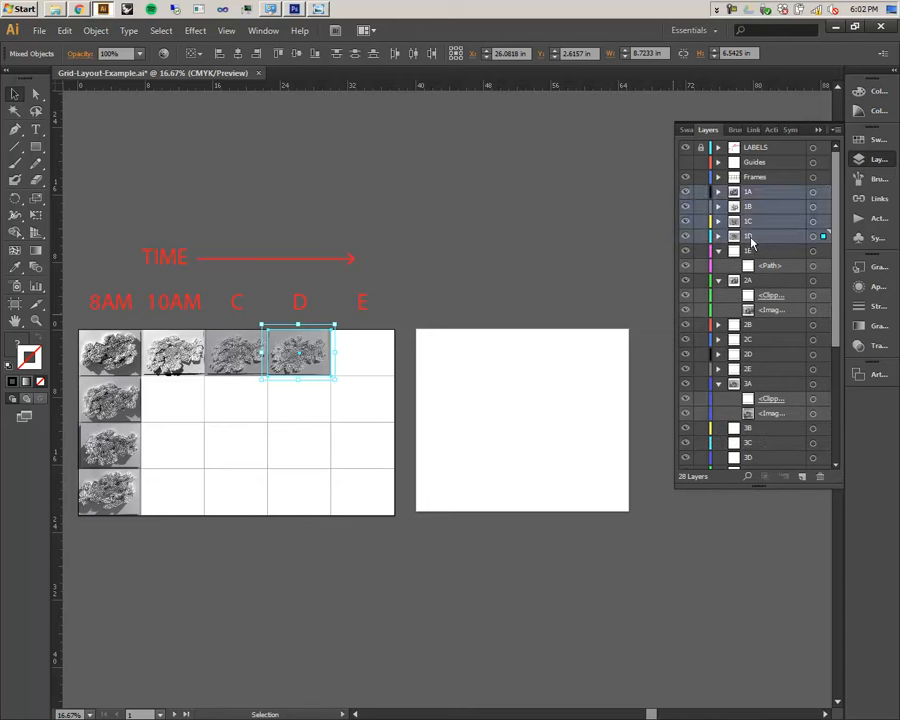
click(819, 130)
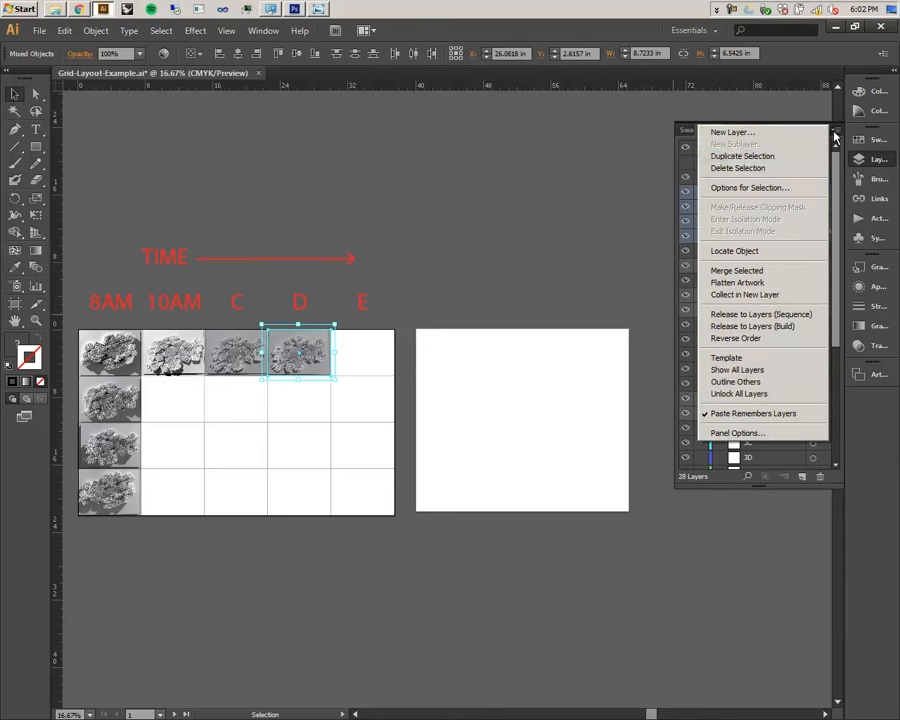
click(814, 158)
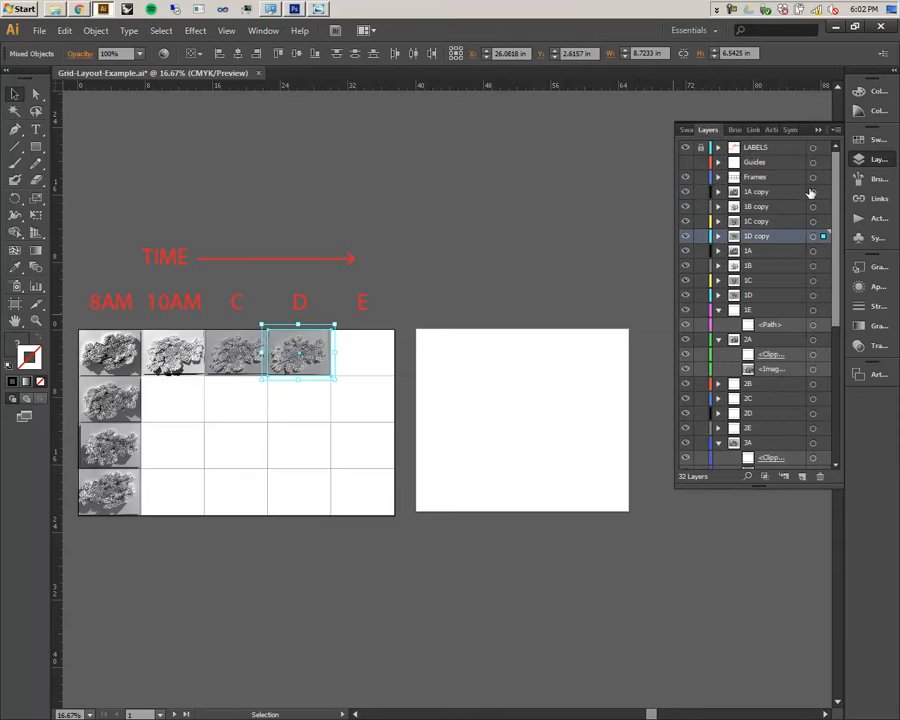
- Move the artwork of the 1A, 1B, 1C and 1D copy layers together onto the second artboard near its upper edge
click(812, 192)
shift+click(812, 206)
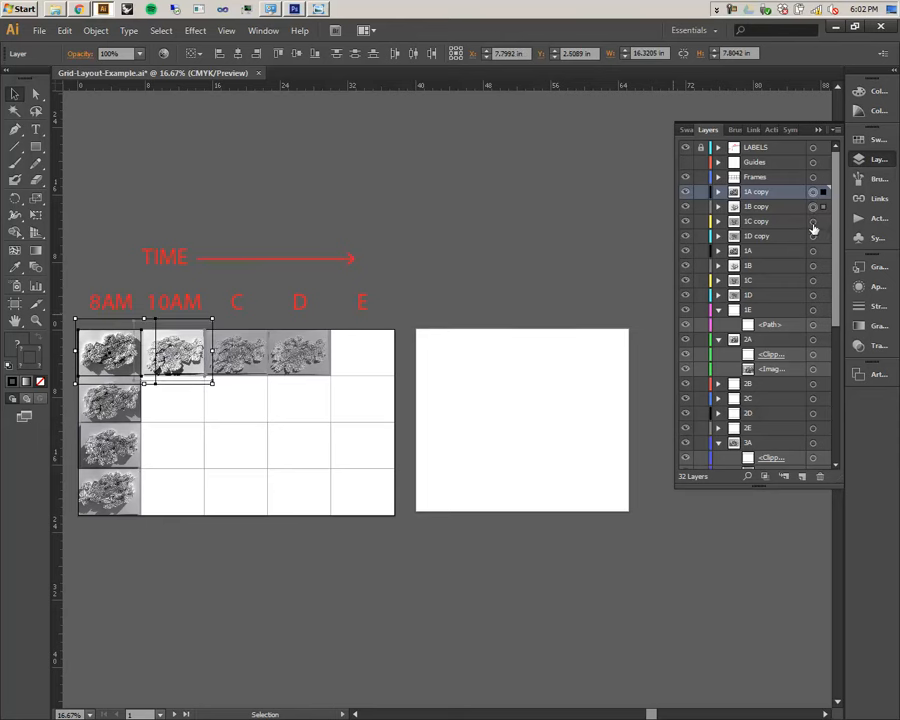
shift+click(812, 221)
shift+click(812, 236)
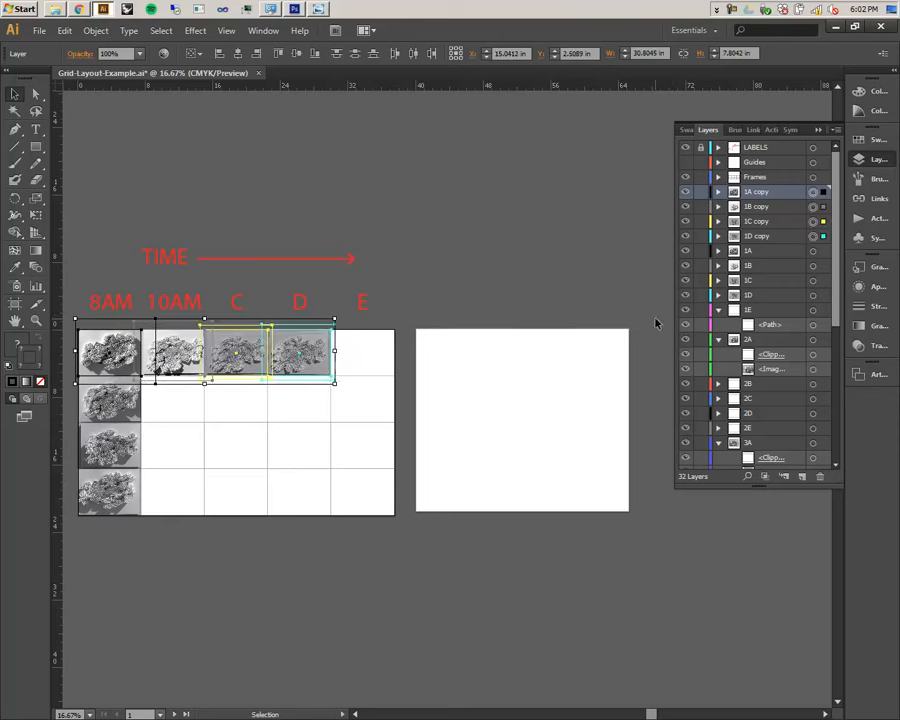
drag(113, 355, 445, 367)
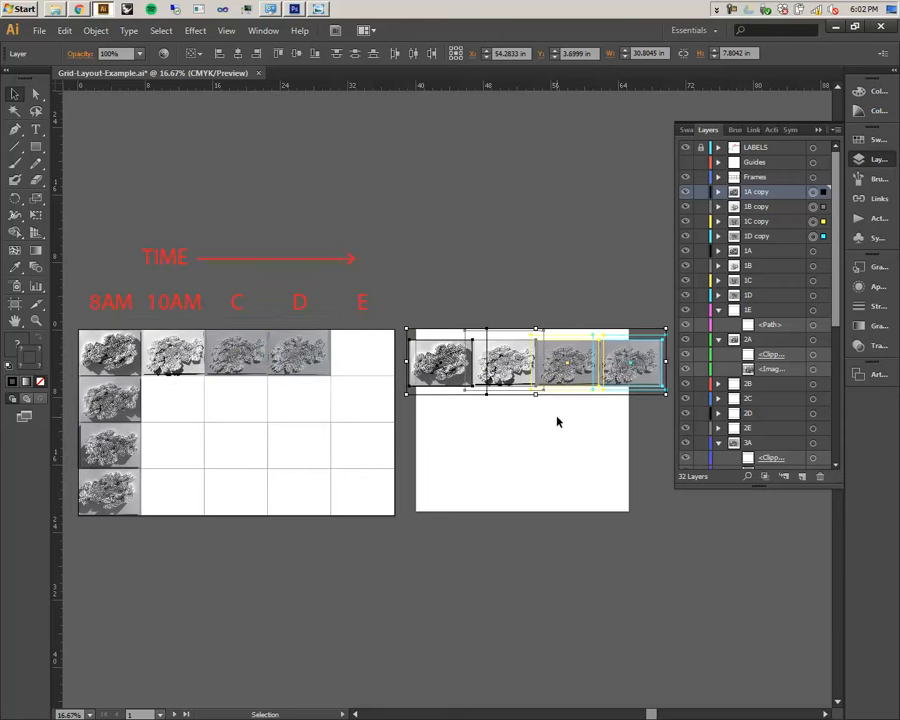
click(552, 271)
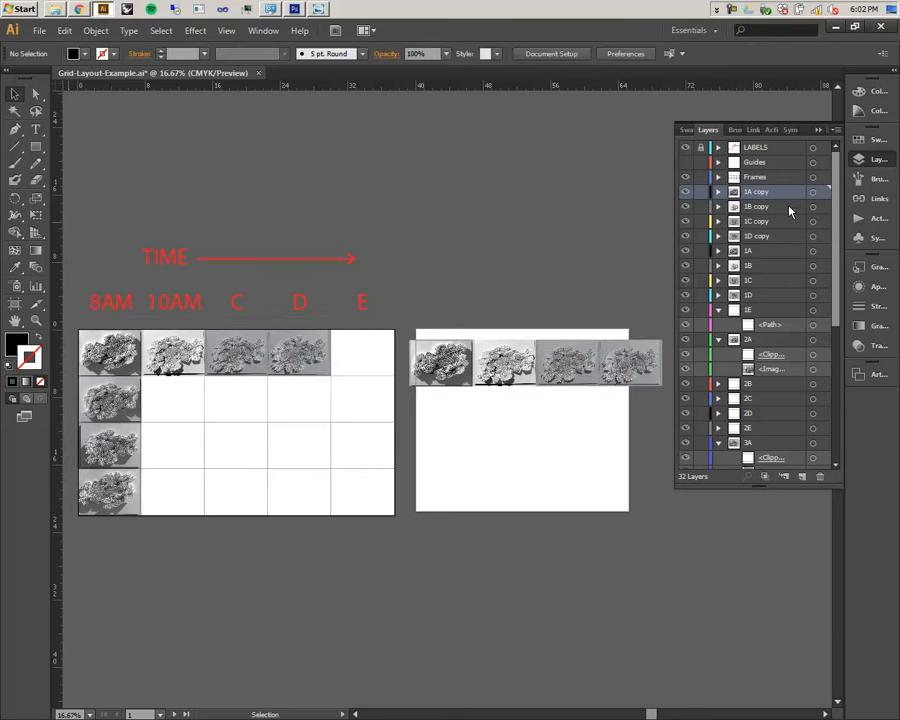
click(776, 252)
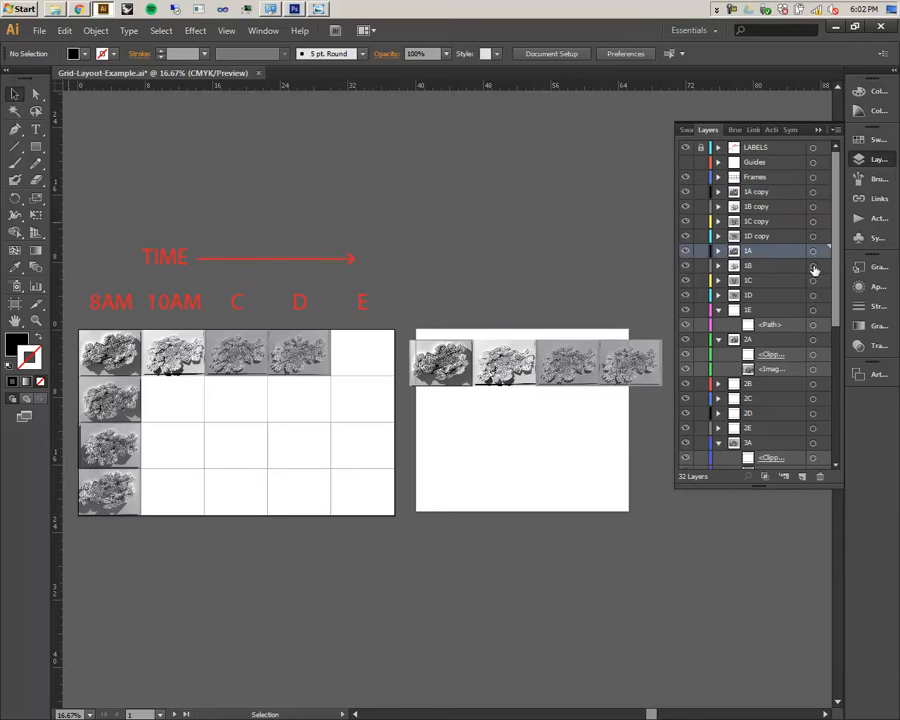
click(812, 251)
key(super)
key(super)
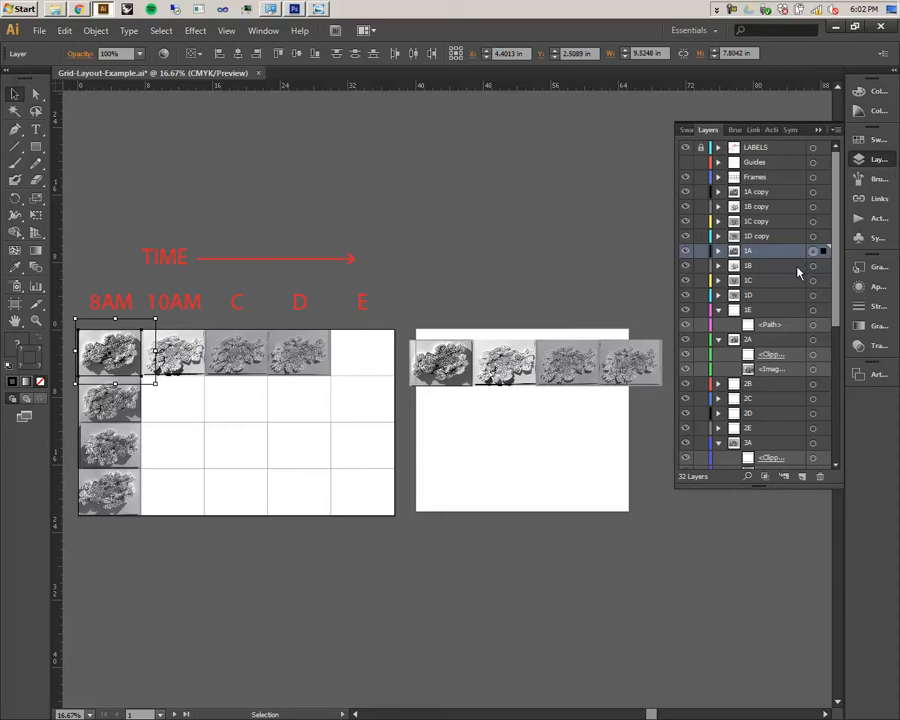
shift+click(785, 298)
click(836, 132)
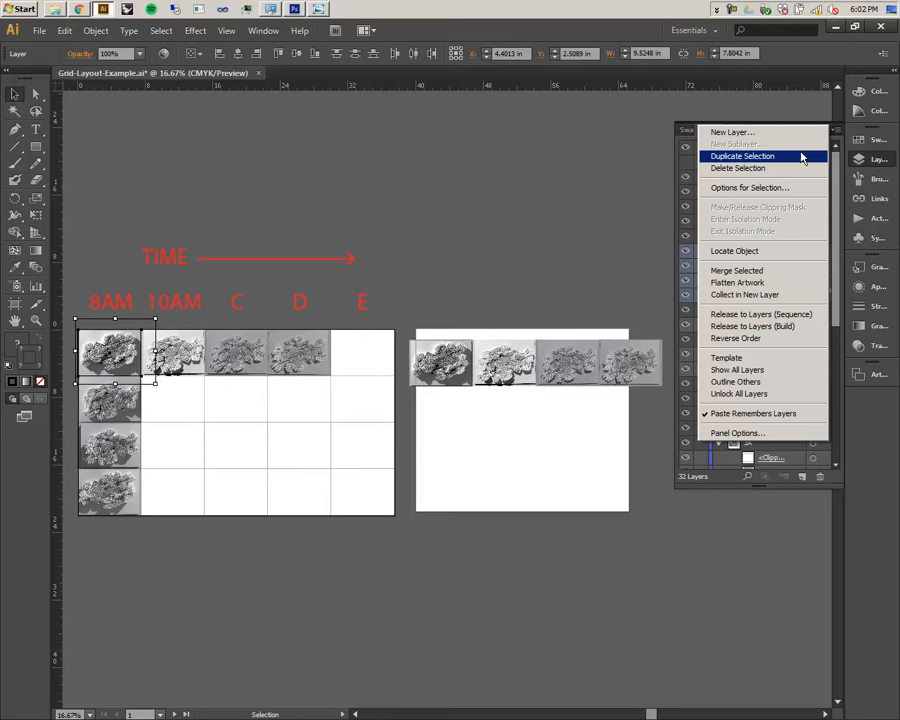
click(802, 156)
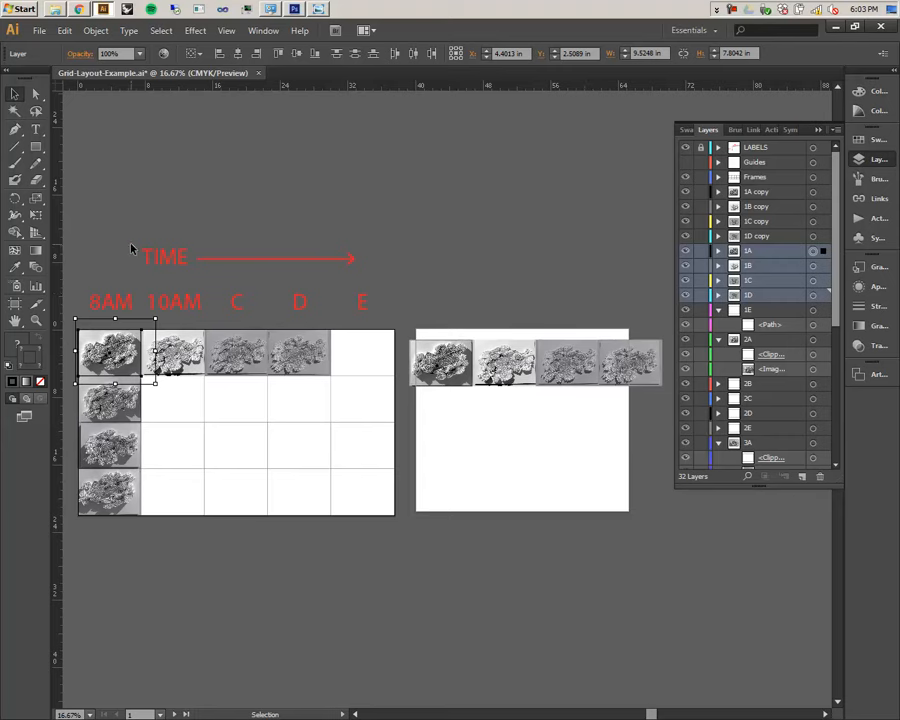
- Widen Artboard 2 on both sides to about 31.74 in so it encloses all four copied photos
click(15, 303)
click(457, 451)
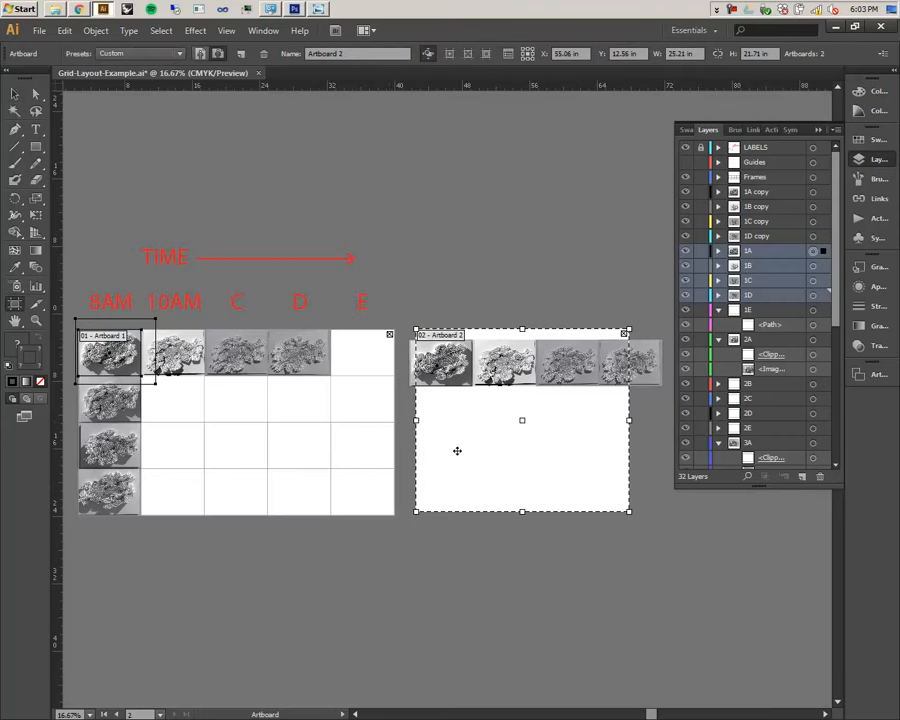
drag(418, 421, 400, 421)
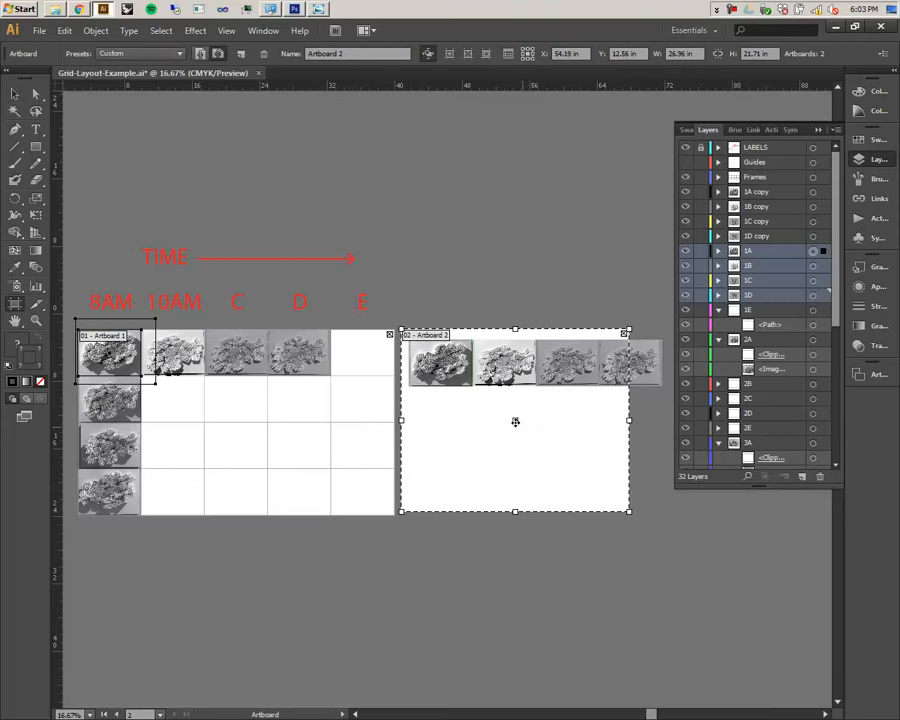
drag(622, 426, 669, 421)
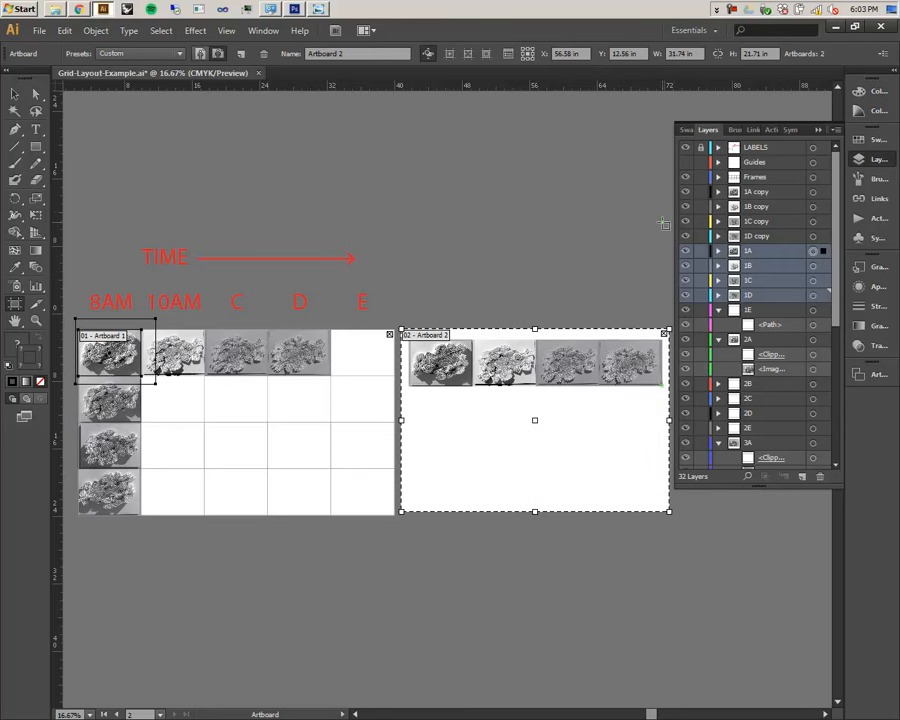
click(14, 93)
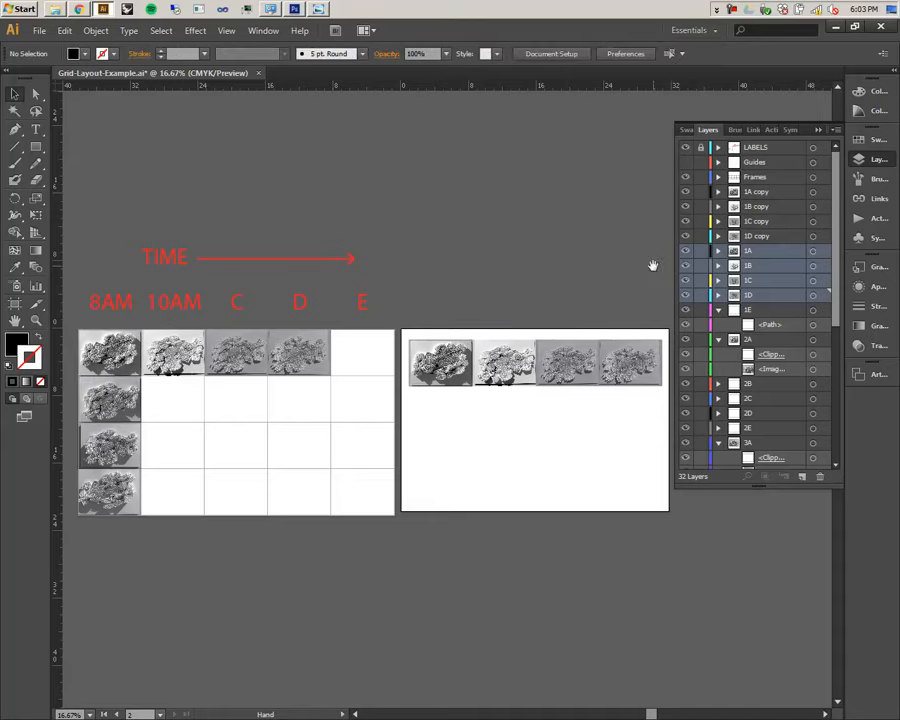
- Move the 1A copy layer's artwork on the second artboard onto the 1D copy photo at the end of the row
scroll(468, 306, right, 2)
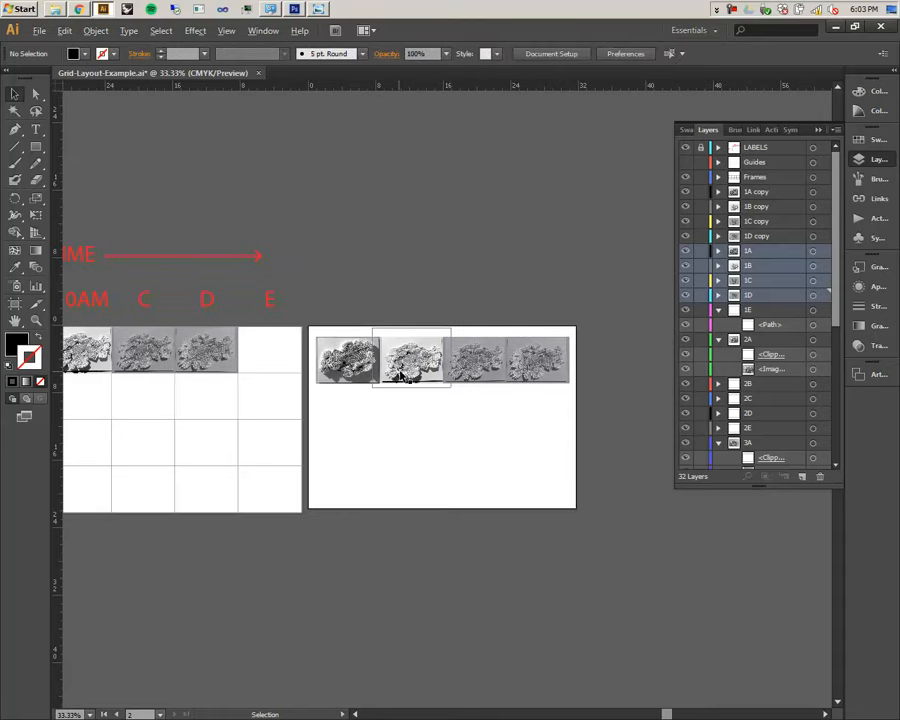
scroll(398, 372, up, 2)
scroll(470, 350, up, 1)
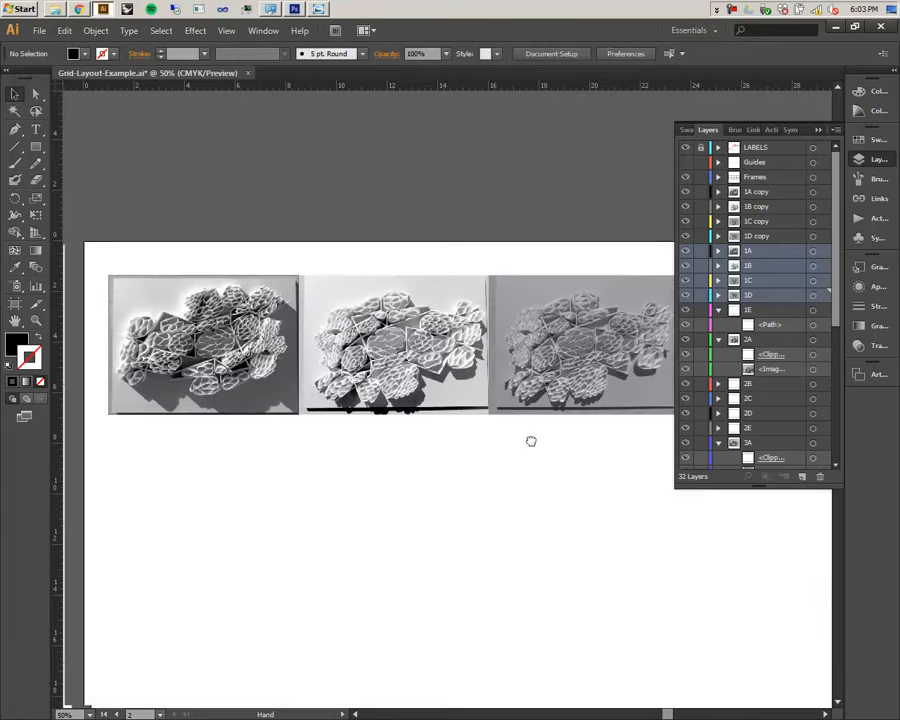
drag(362, 448, 326, 420)
scroll(384, 405, down, 1)
drag(390, 396, 443, 381)
click(813, 192)
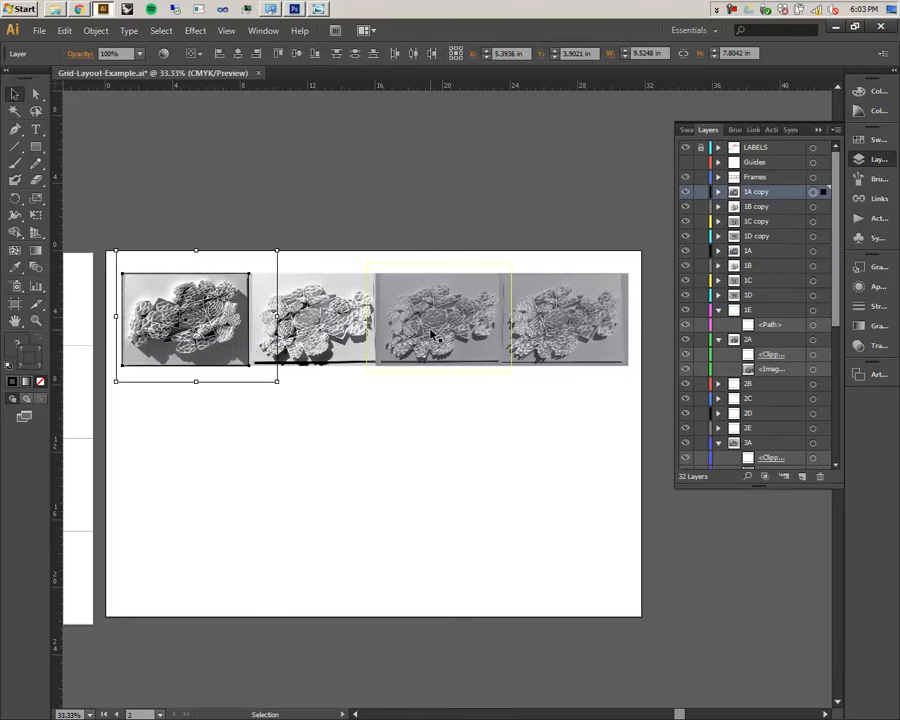
drag(245, 278, 556, 318)
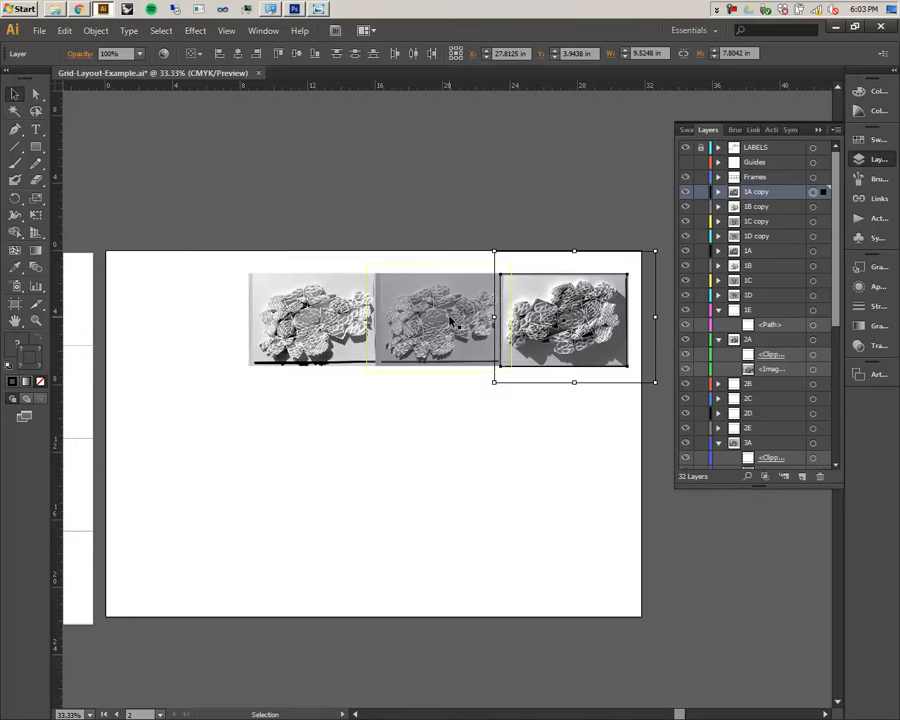
- Stack the 1B copy image and the whole artwork of the 1C copy layer over the 1D copy photo
click(304, 304)
drag(320, 312, 566, 340)
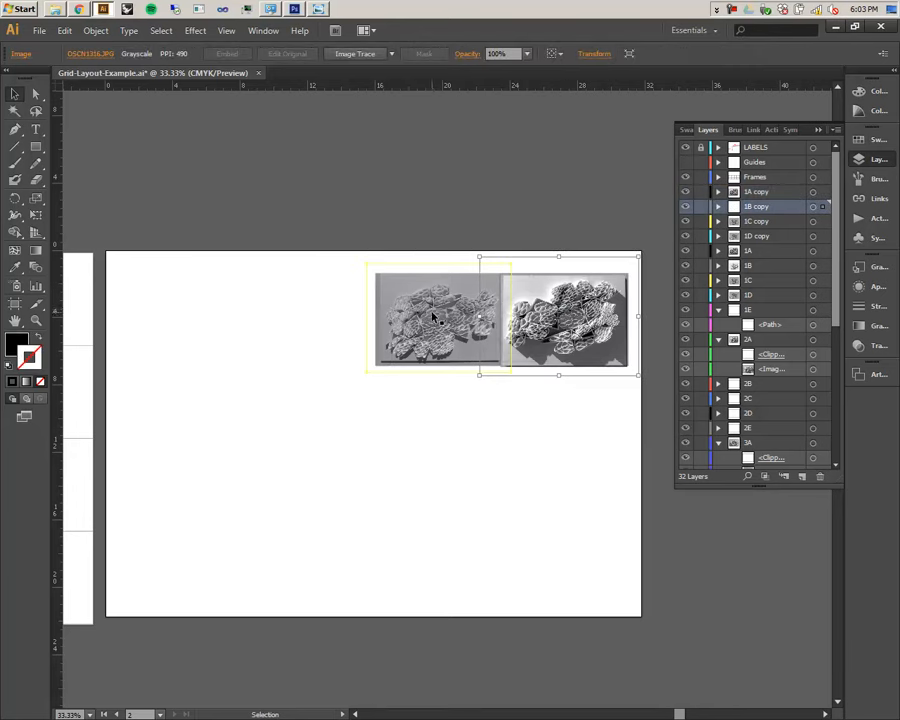
click(396, 313)
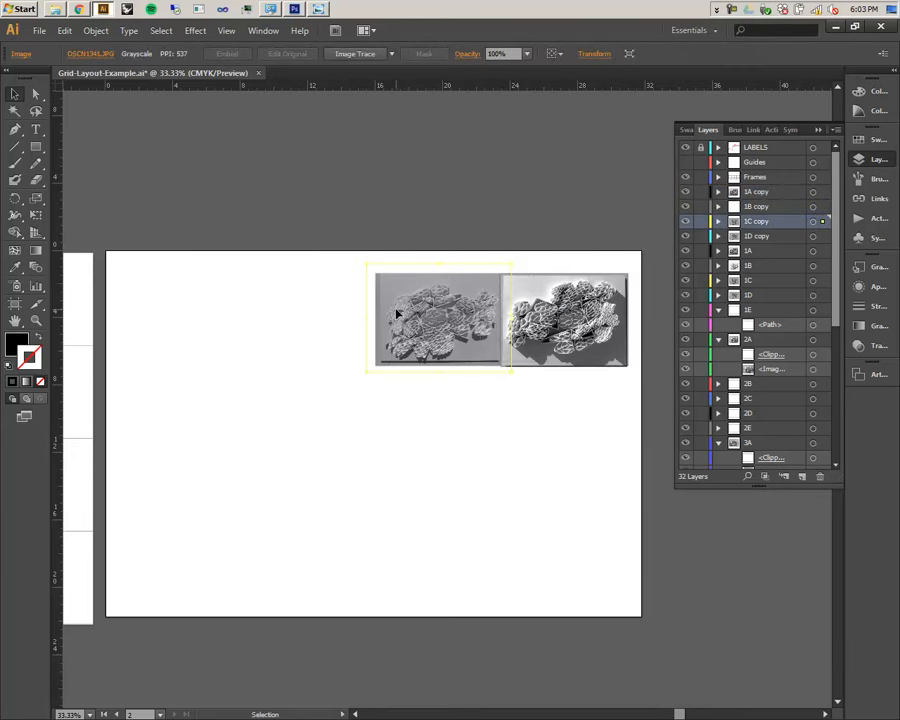
click(816, 222)
drag(438, 307, 542, 314)
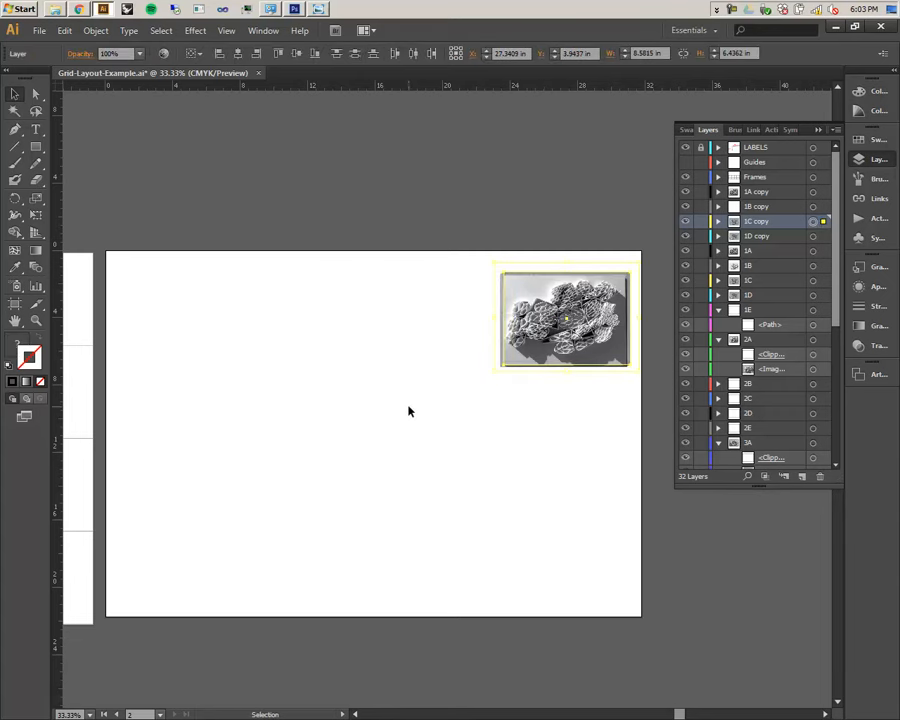
- Set the blend mode of the whole 1A copy layer to Multiply
click(812, 191)
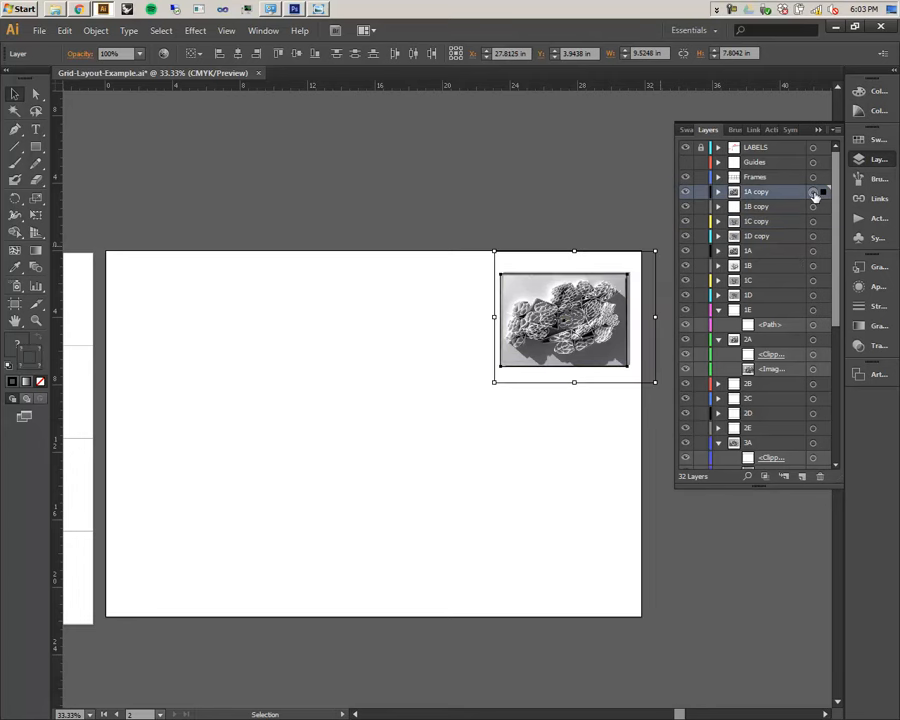
click(836, 131)
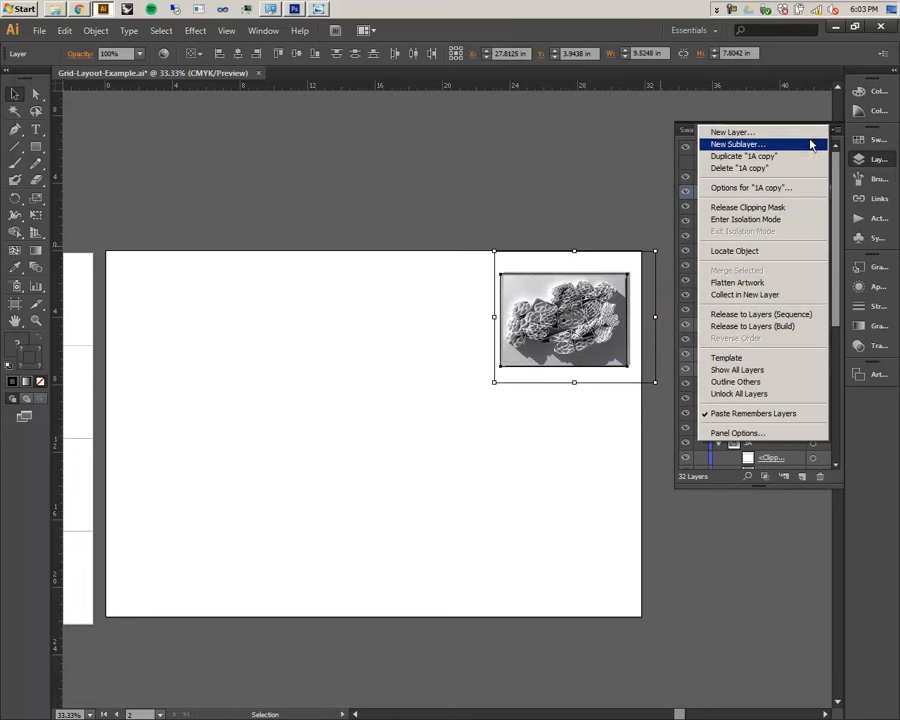
click(740, 514)
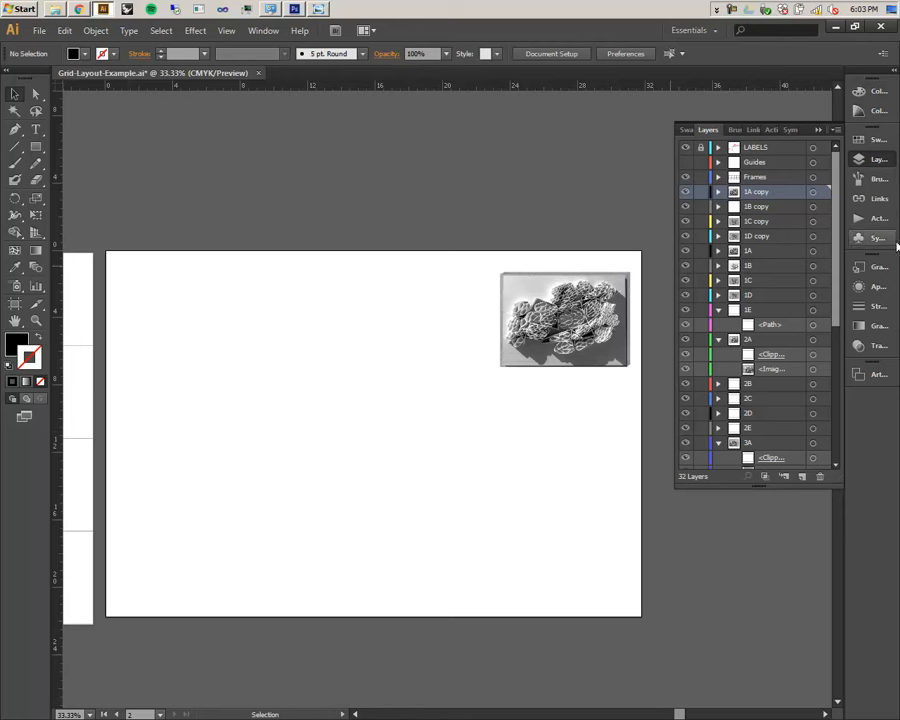
click(538, 287)
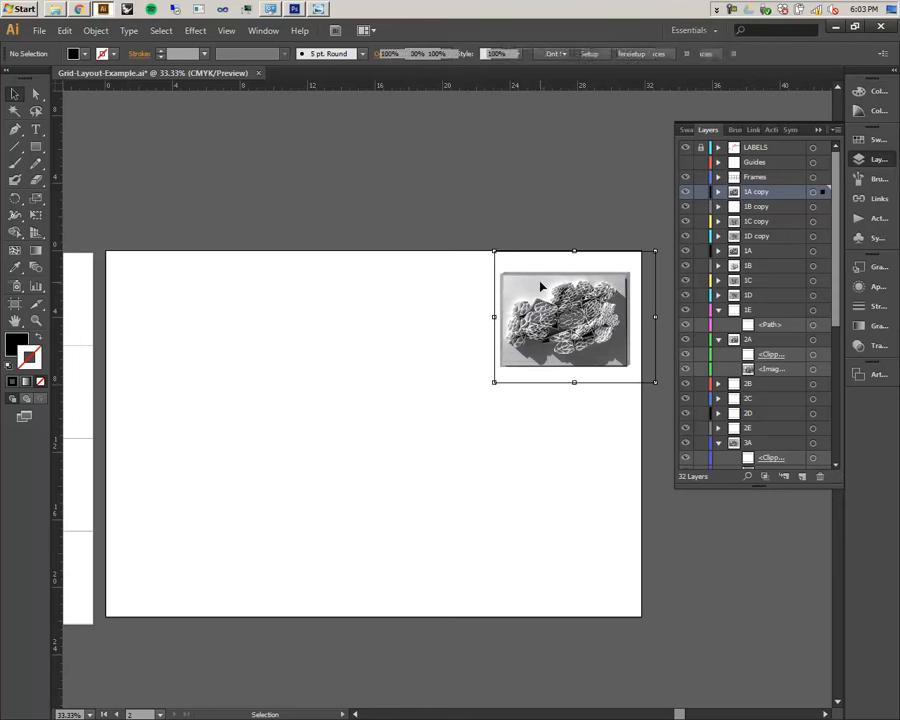
click(812, 191)
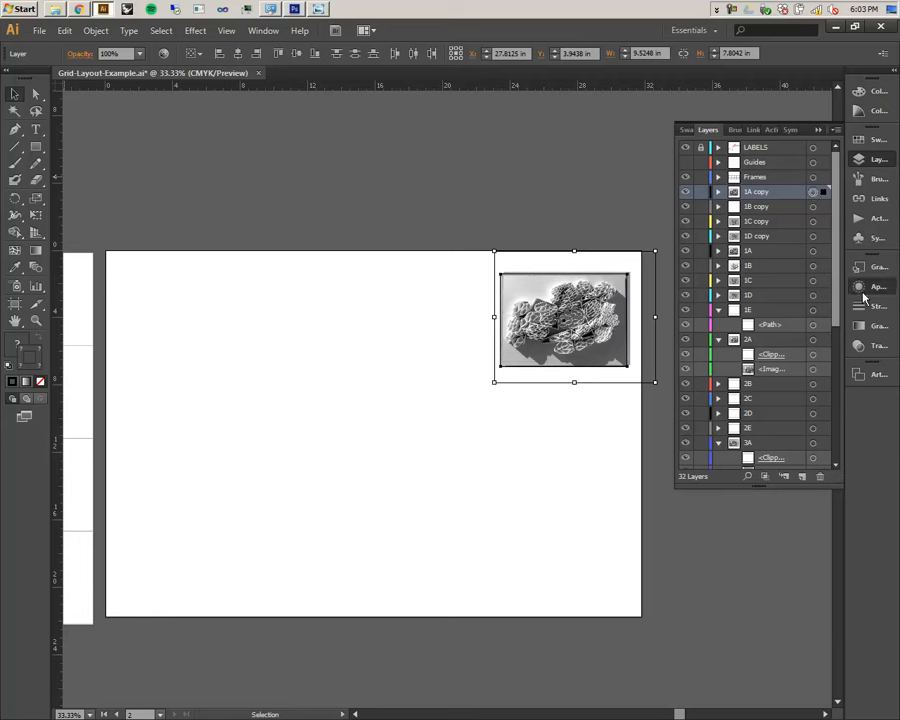
click(864, 294)
click(652, 312)
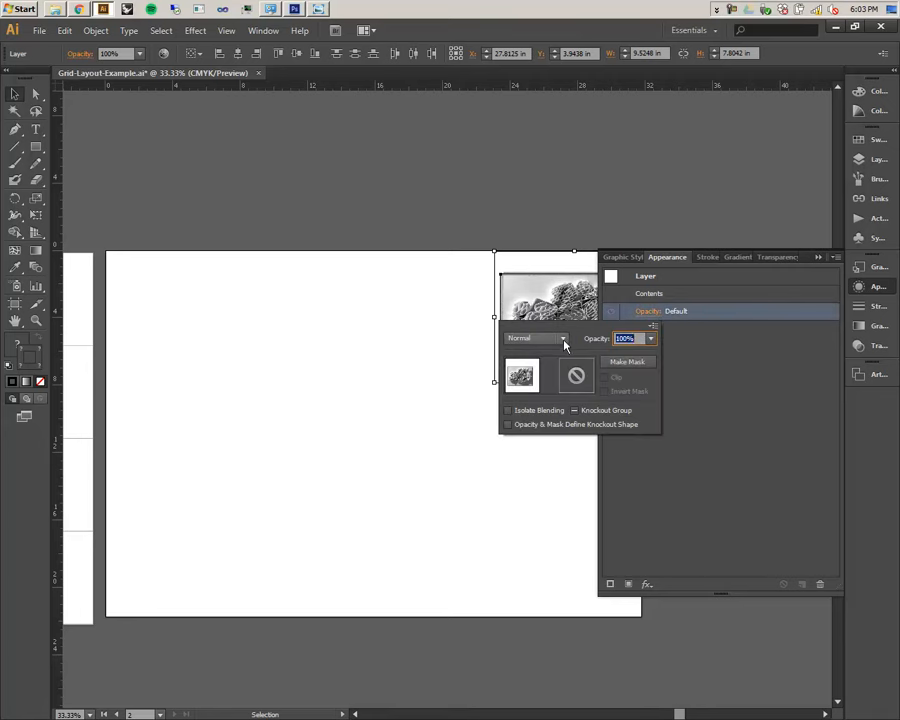
click(564, 342)
click(548, 387)
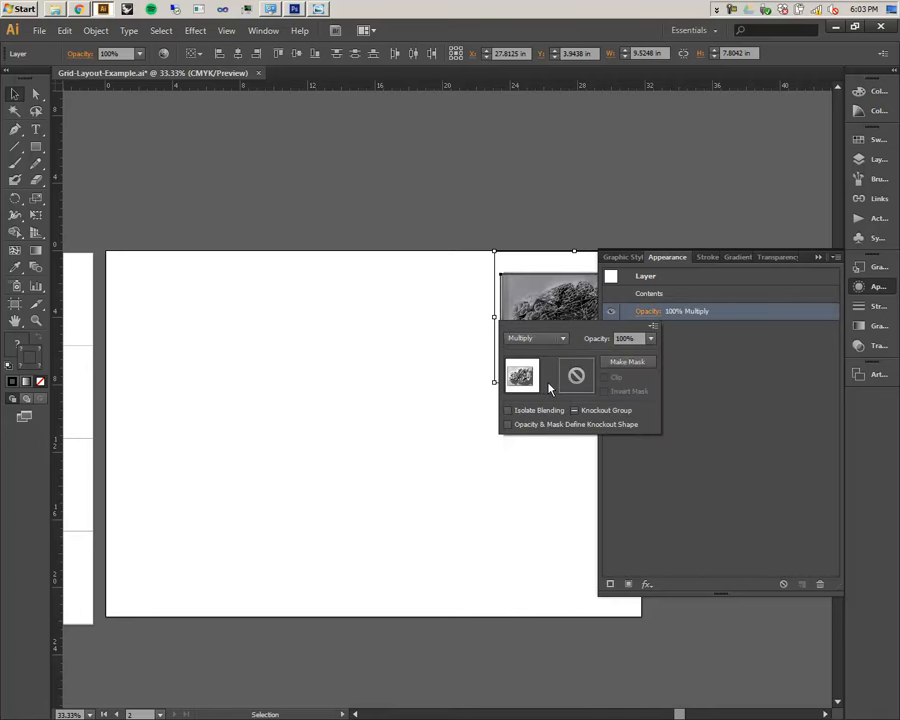
- Examine the overlaid photos up close, then lock the 1A copy layer
click(557, 226)
key(space)
drag(622, 226, 438, 229)
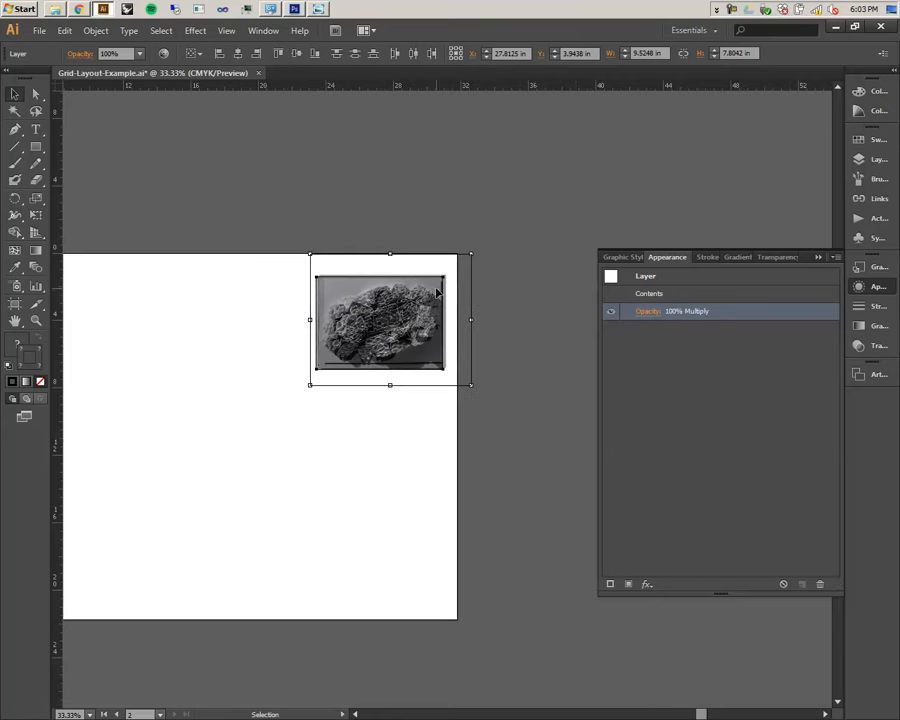
scroll(436, 292, up, 3)
key(space)
drag(331, 556, 370, 503)
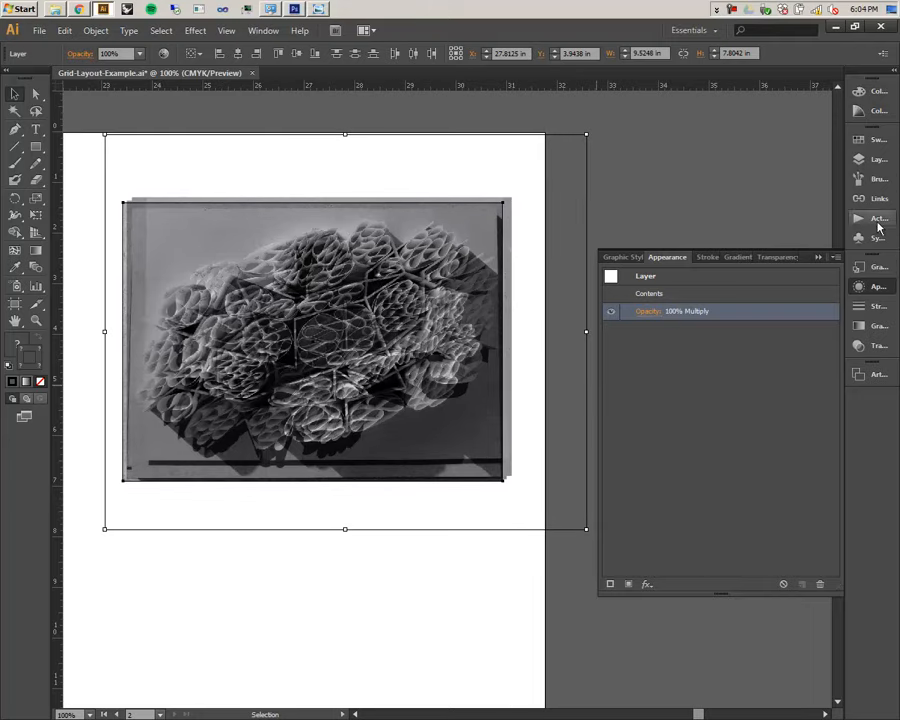
click(880, 162)
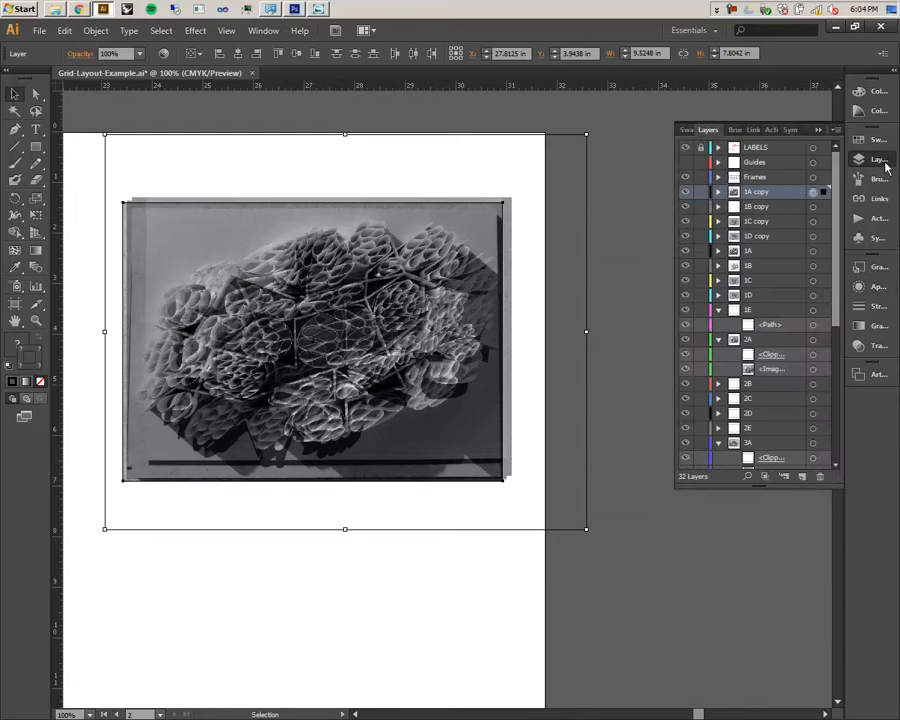
click(701, 192)
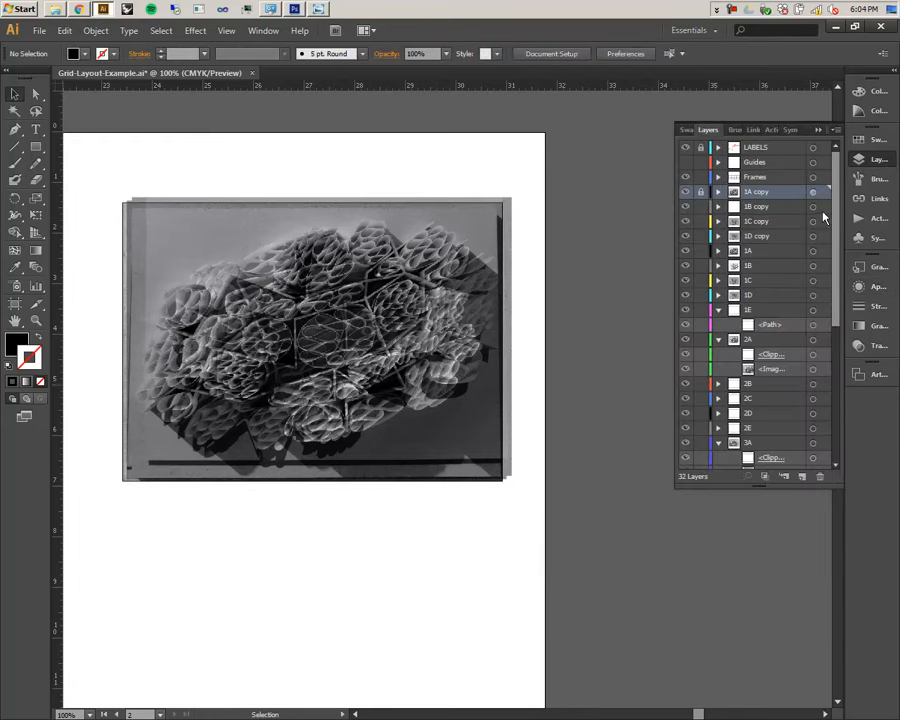
- Set the 1B copy layer's blend mode to Multiply and lock the layer
click(813, 206)
click(858, 287)
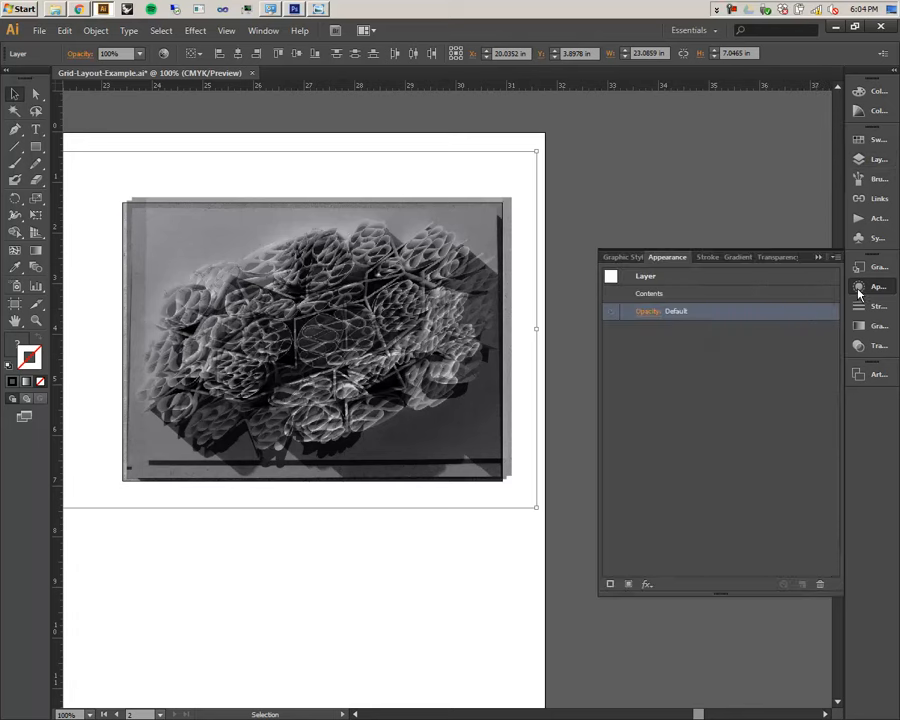
click(647, 312)
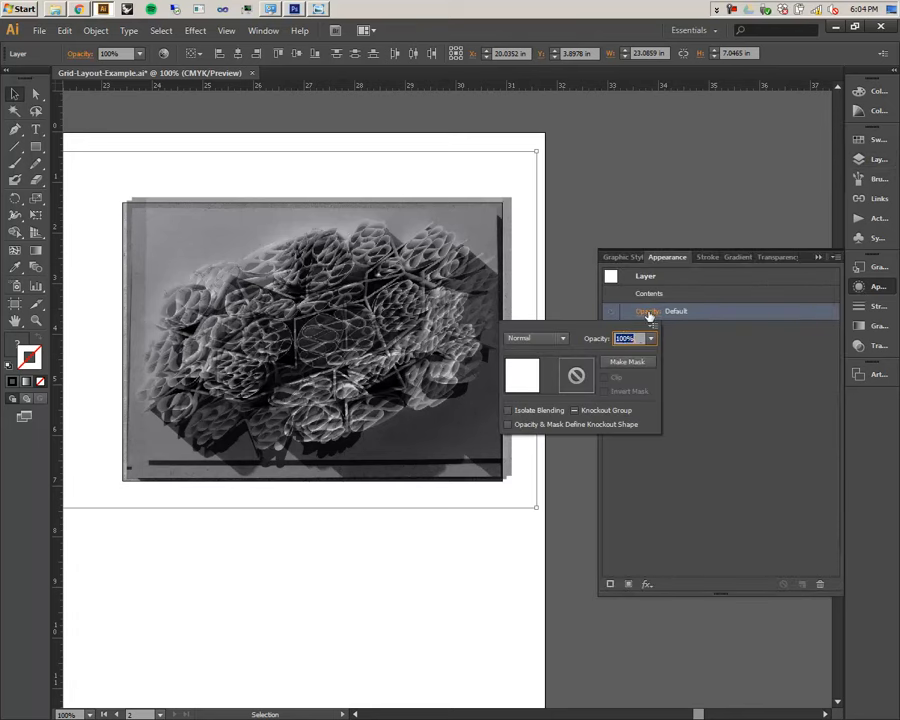
click(565, 340)
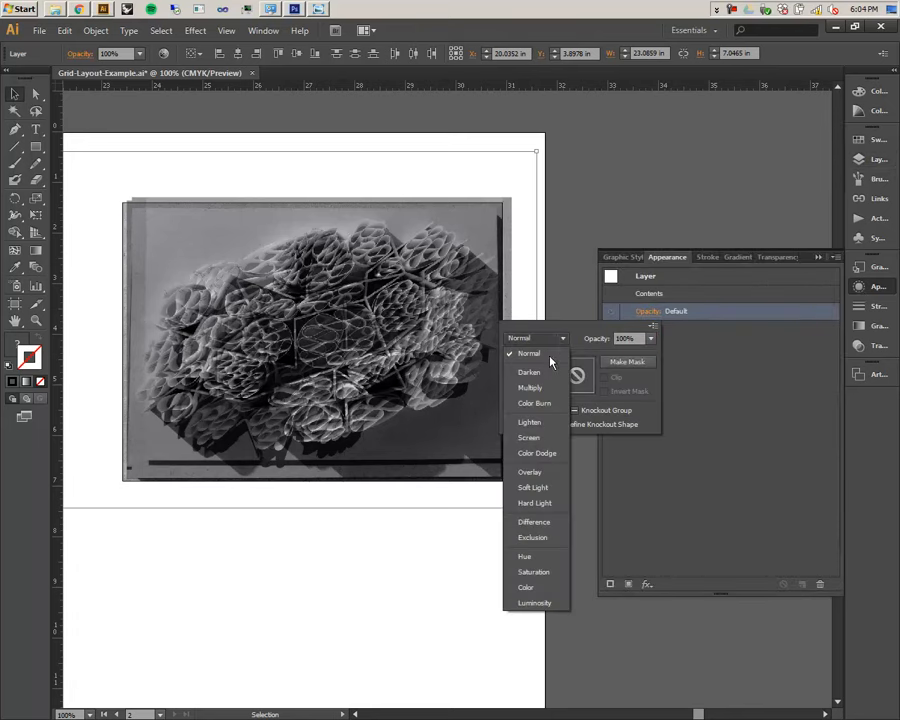
click(542, 392)
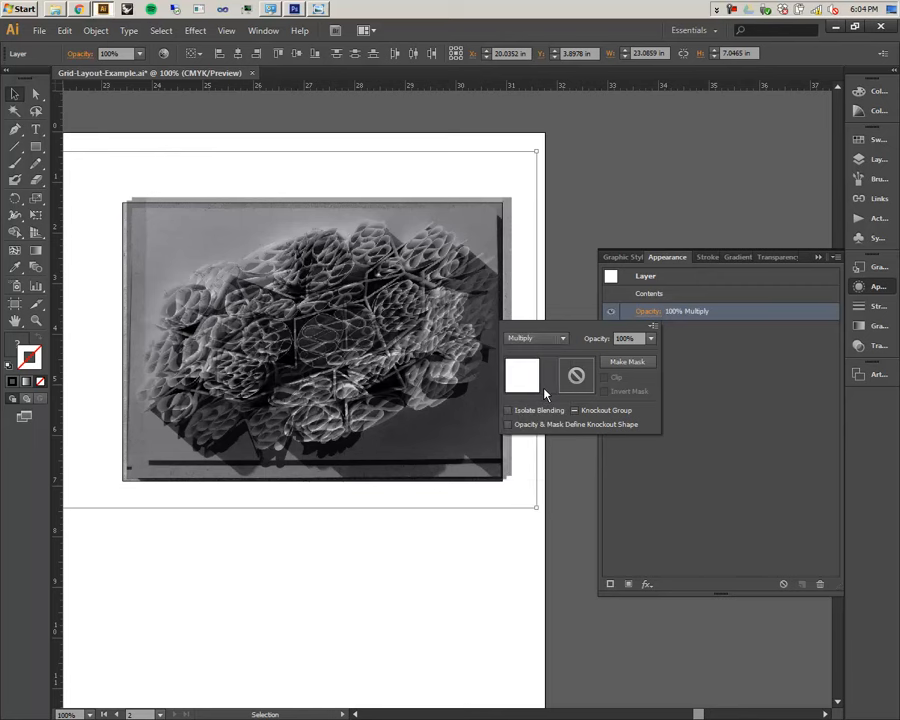
click(819, 257)
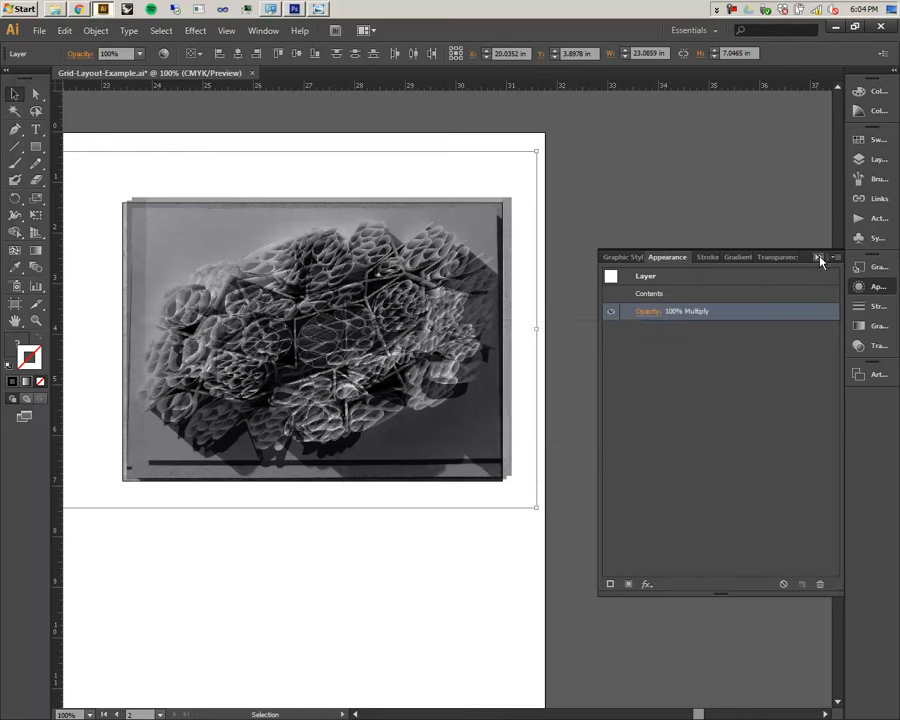
click(819, 257)
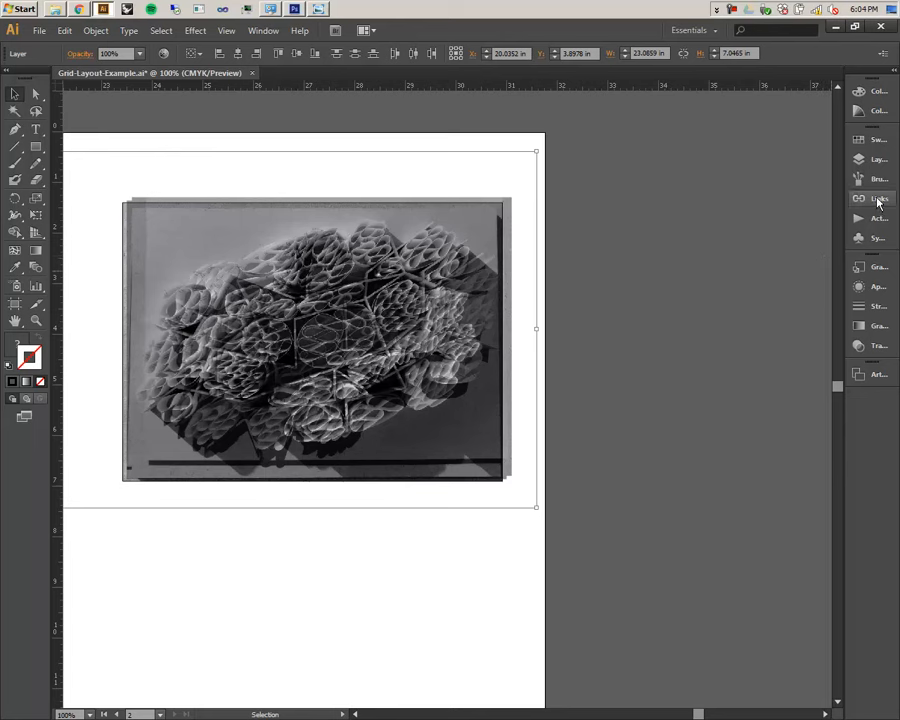
click(875, 159)
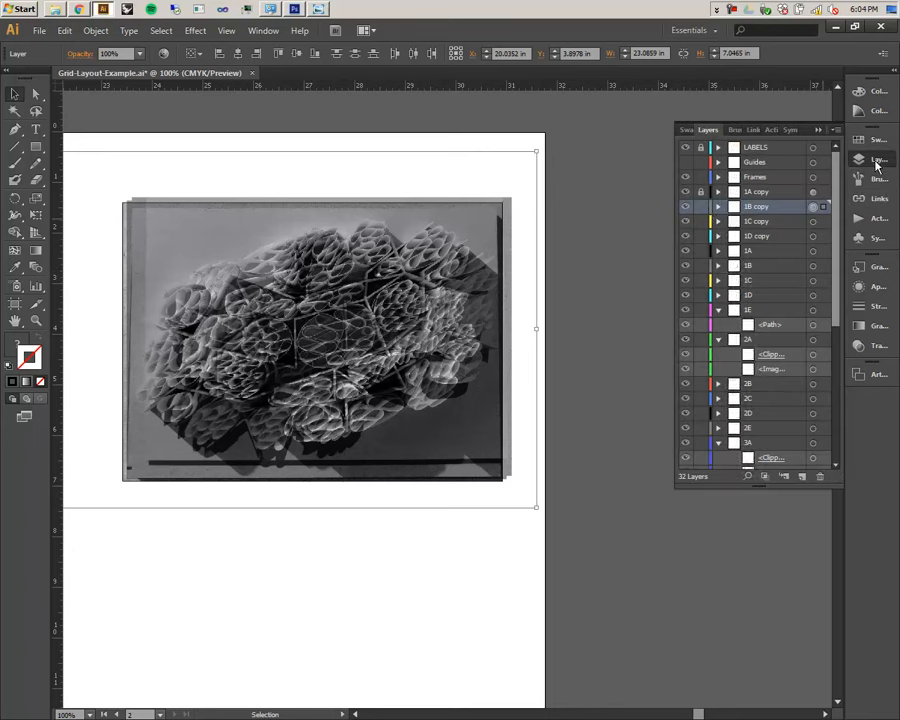
click(701, 207)
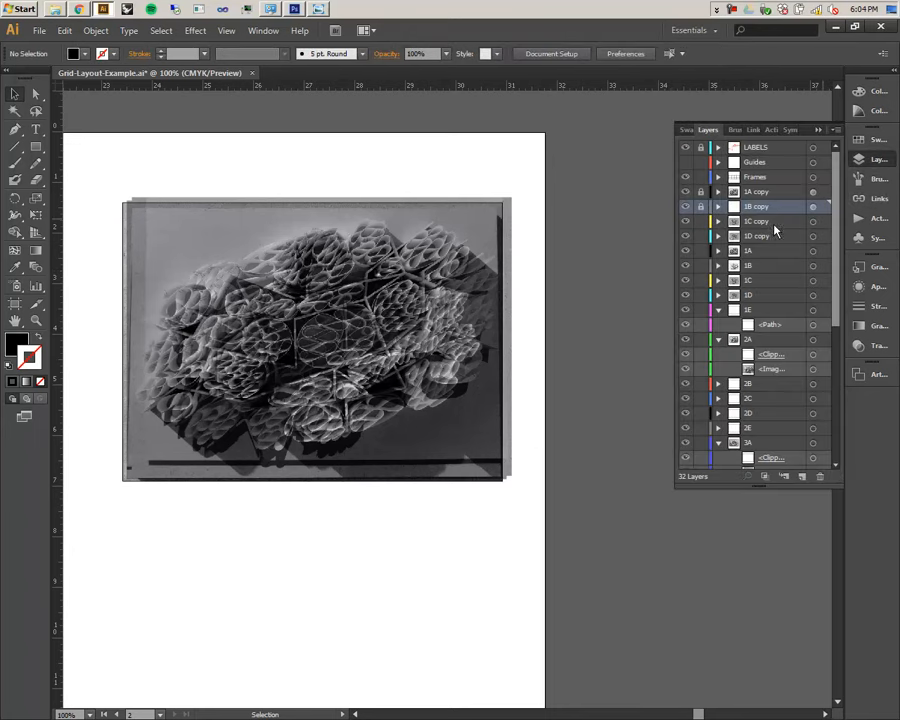
- Set the 1C copy layer's blend mode to Multiply and lock the layer
click(812, 221)
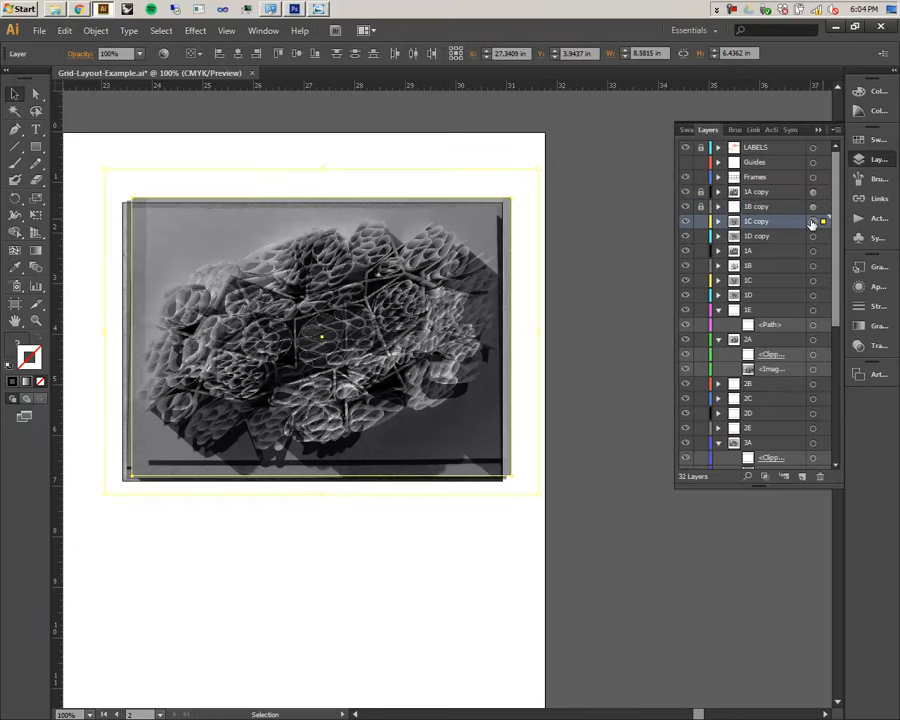
click(868, 287)
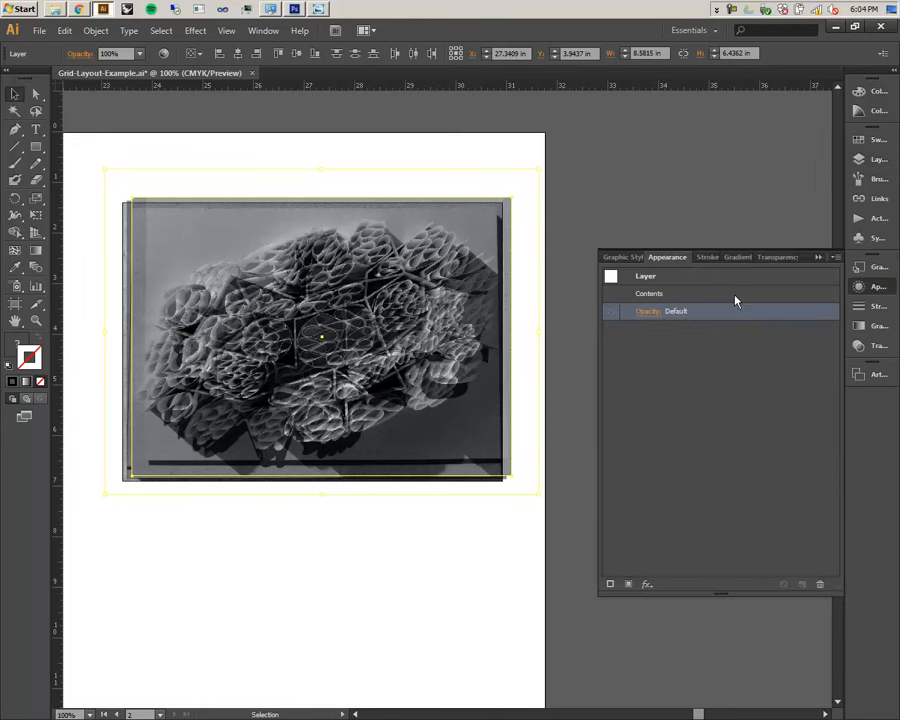
click(648, 316)
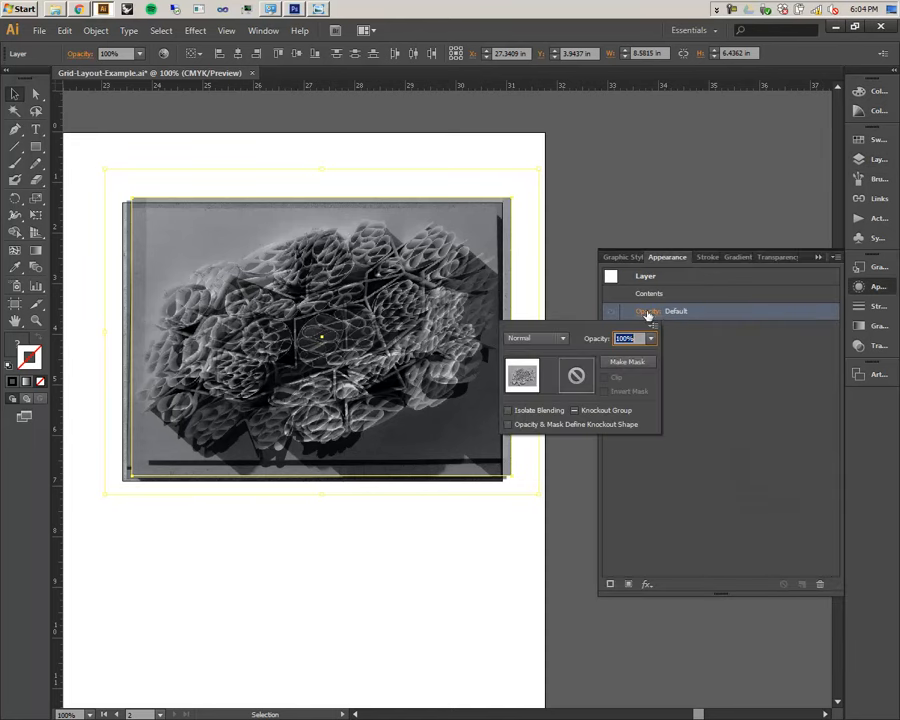
click(562, 343)
click(549, 389)
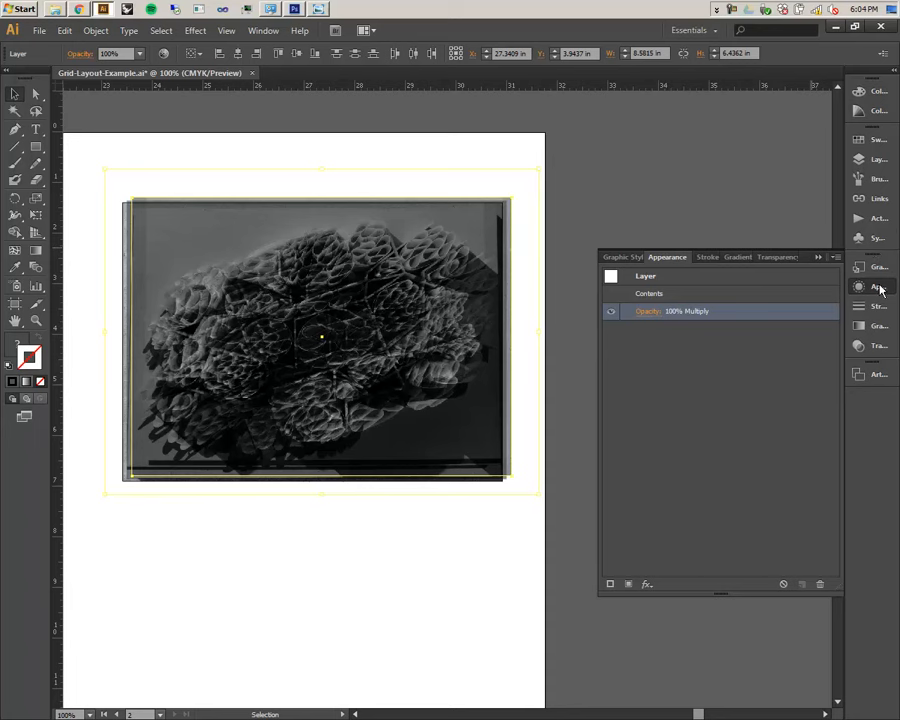
click(655, 213)
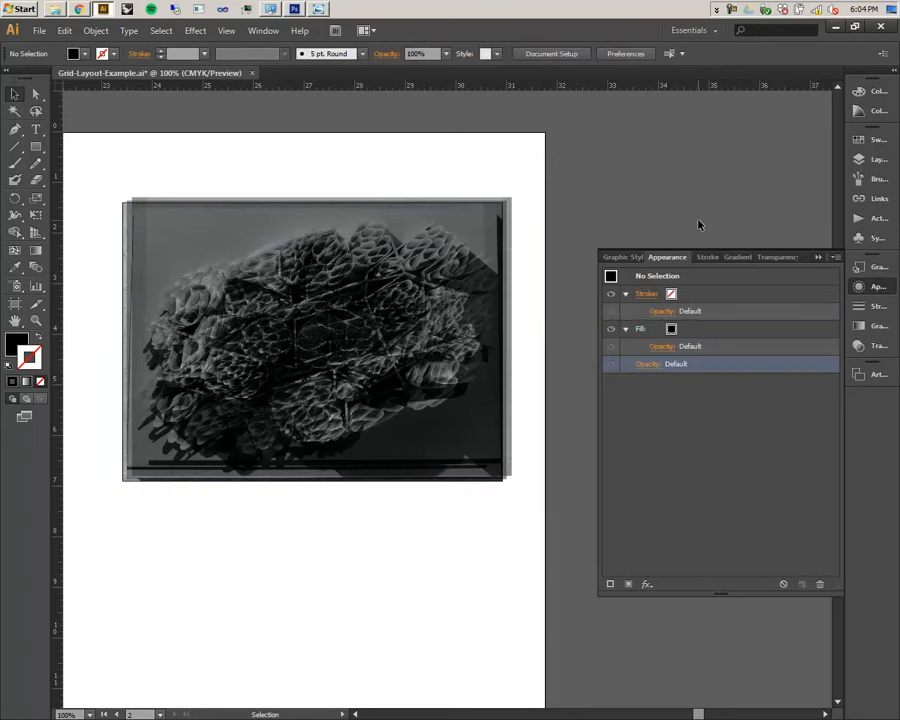
click(866, 306)
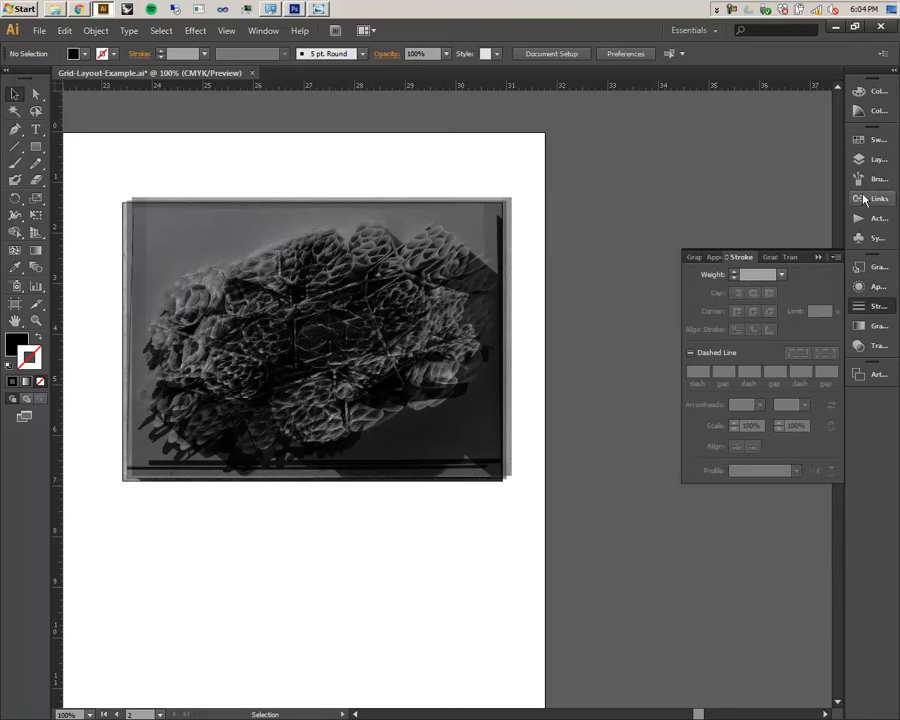
click(867, 160)
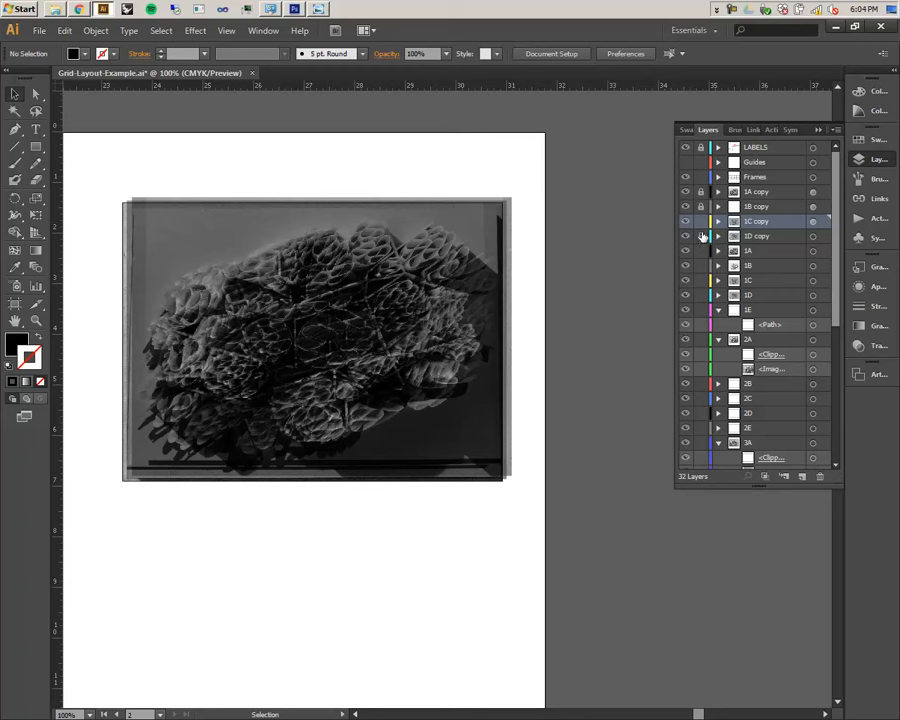
drag(705, 225, 706, 242)
click(701, 221)
- Set the 1D copy layer's blend mode to Multiply
click(811, 237)
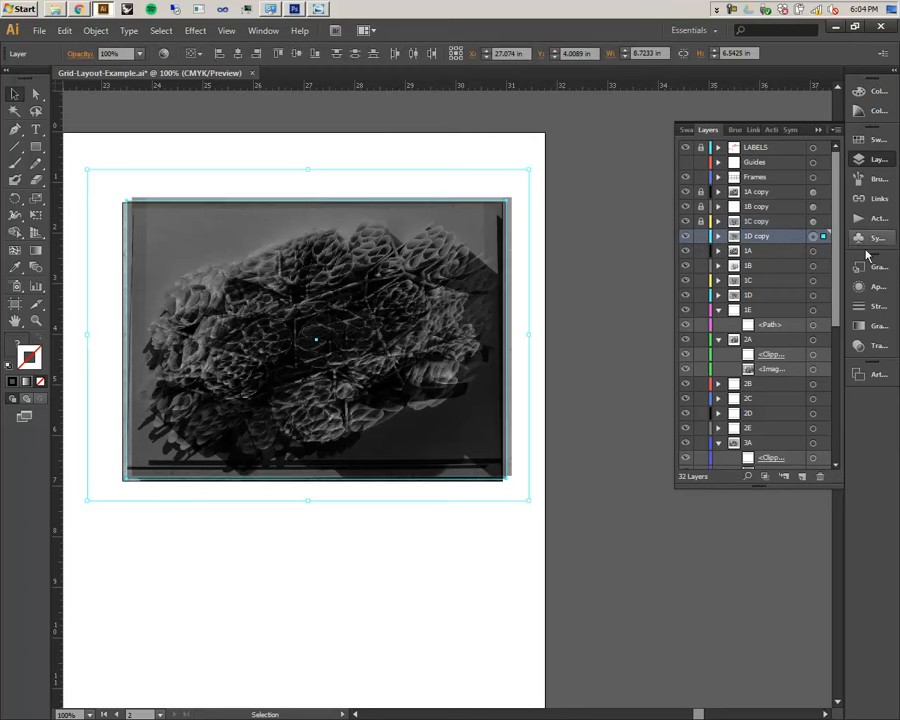
click(877, 287)
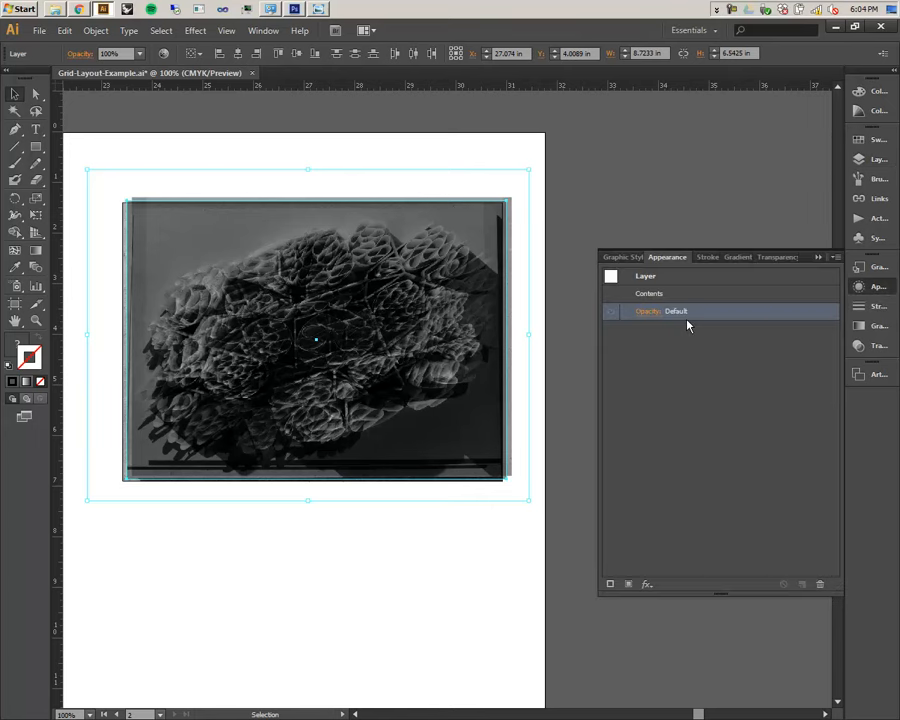
click(650, 312)
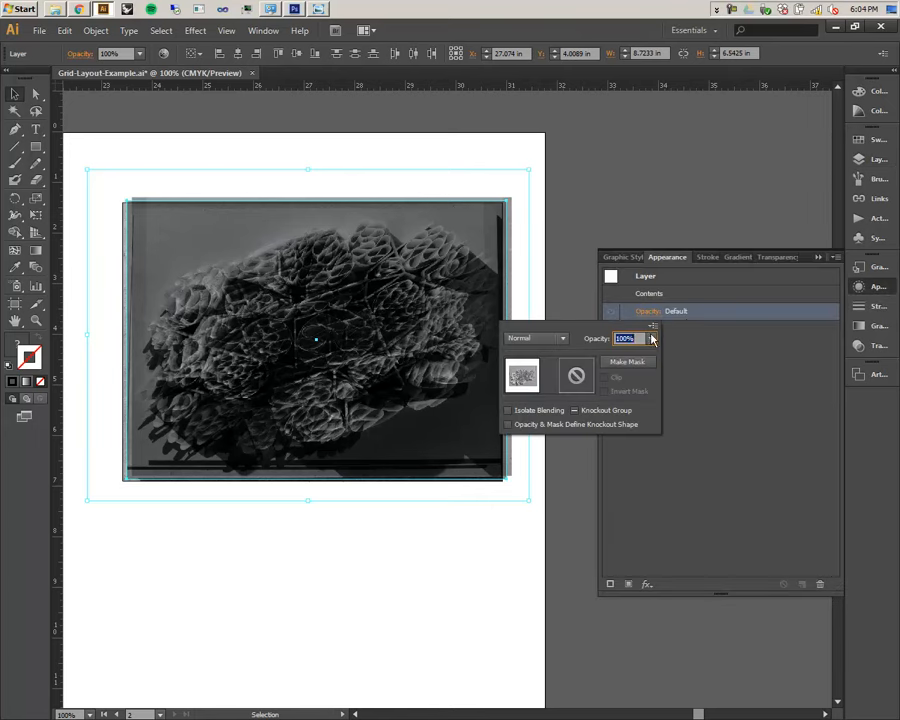
click(560, 338)
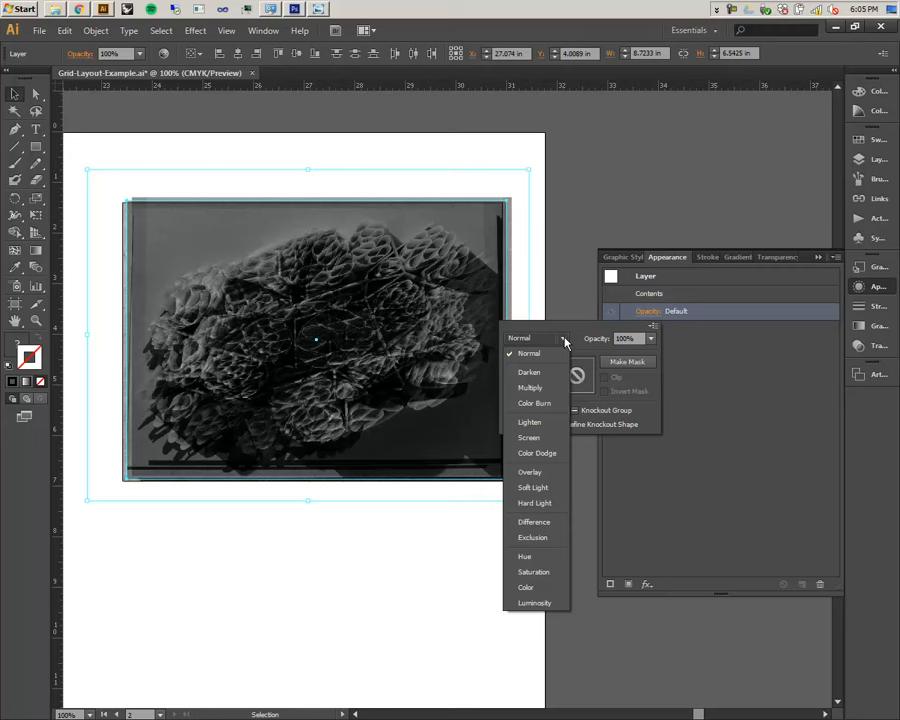
click(541, 389)
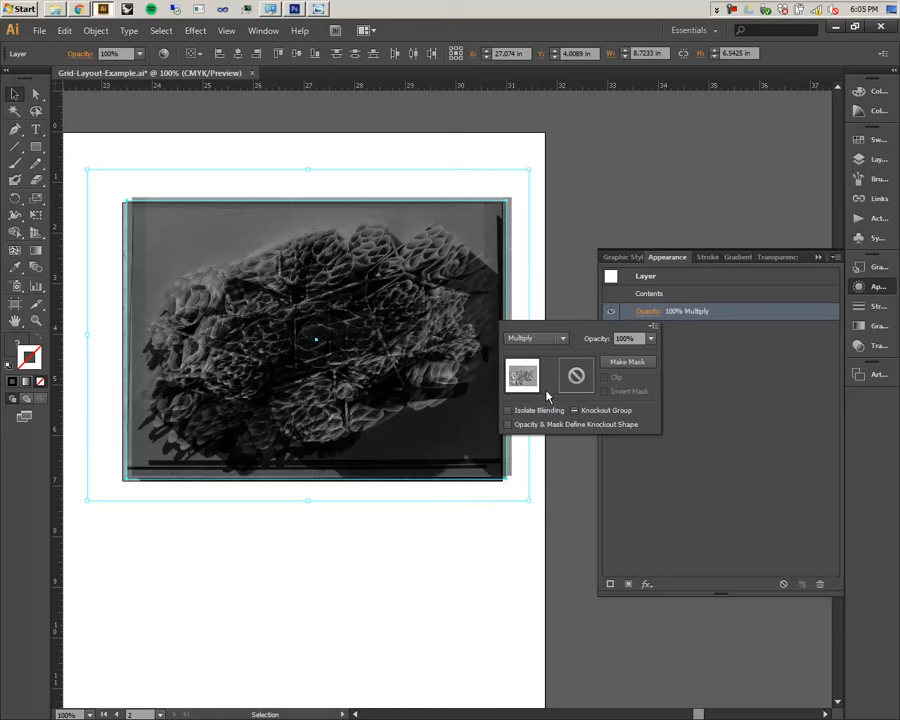
click(587, 208)
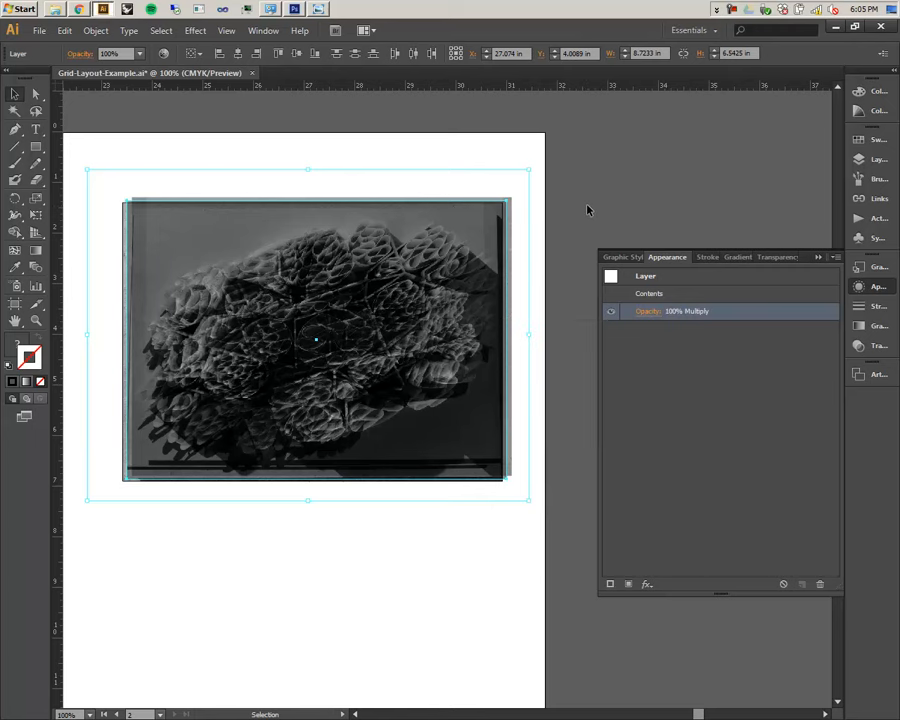
- Widen the collapsed panel dock to show full panel names, unlock the 1A, 1B and 1C copy layers, and clear the selection
click(818, 258)
drag(846, 255, 800, 249)
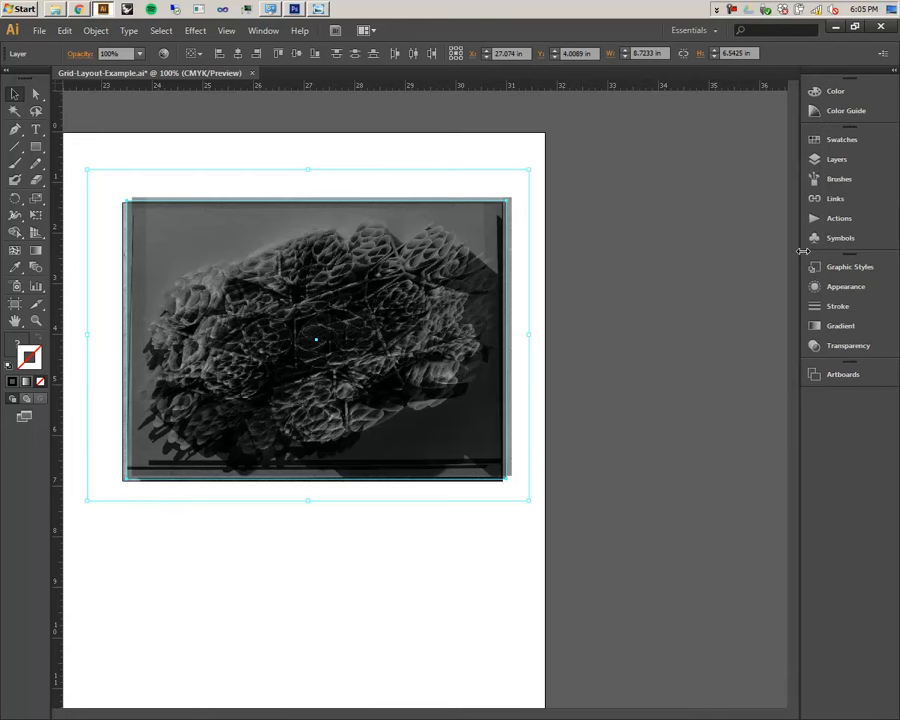
click(844, 161)
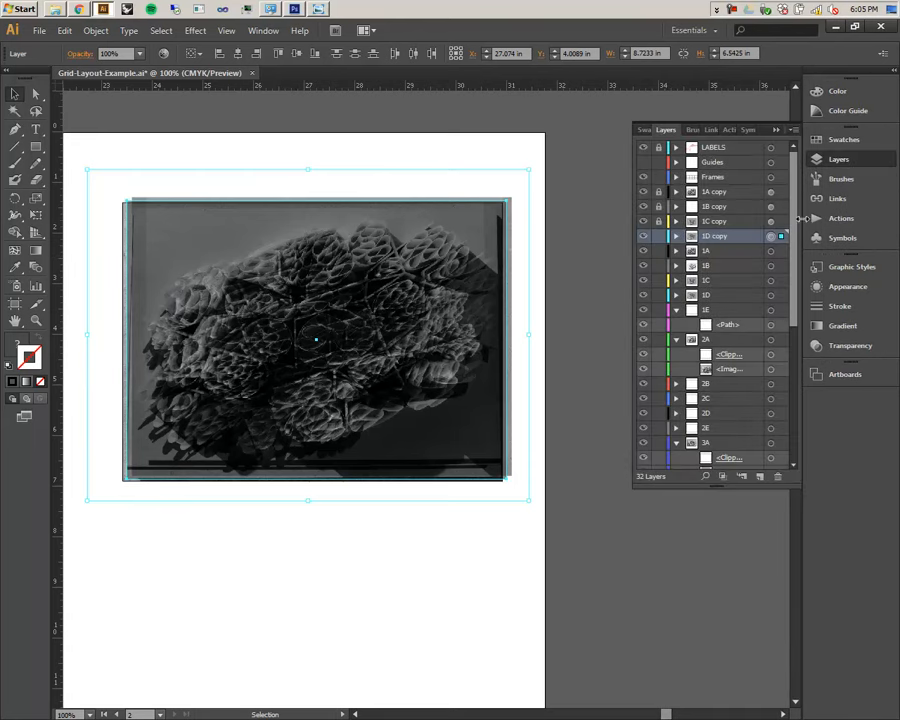
click(676, 236)
click(659, 207)
click(659, 192)
click(613, 246)
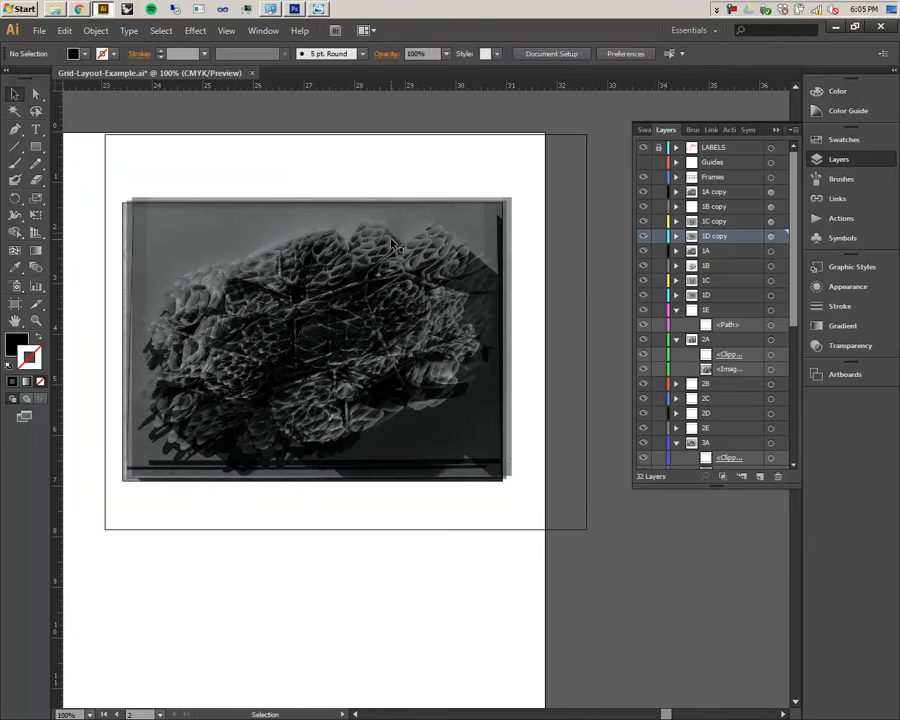
drag(220, 390, 245, 404)
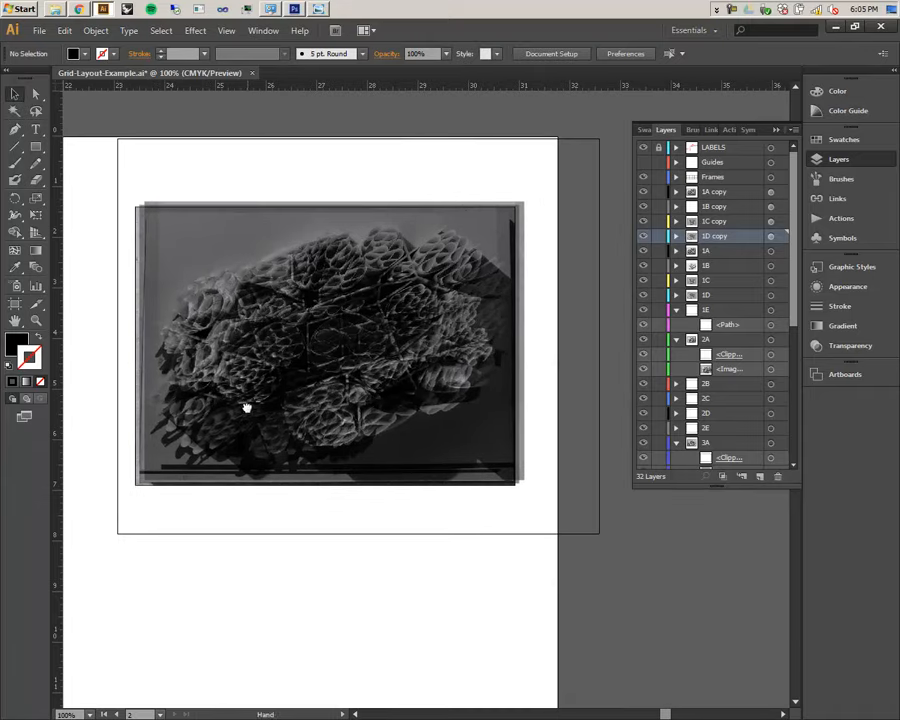
- Set the whole 1A copy layer's opacity to 50%, keeping Multiply blending
click(771, 237)
click(771, 192)
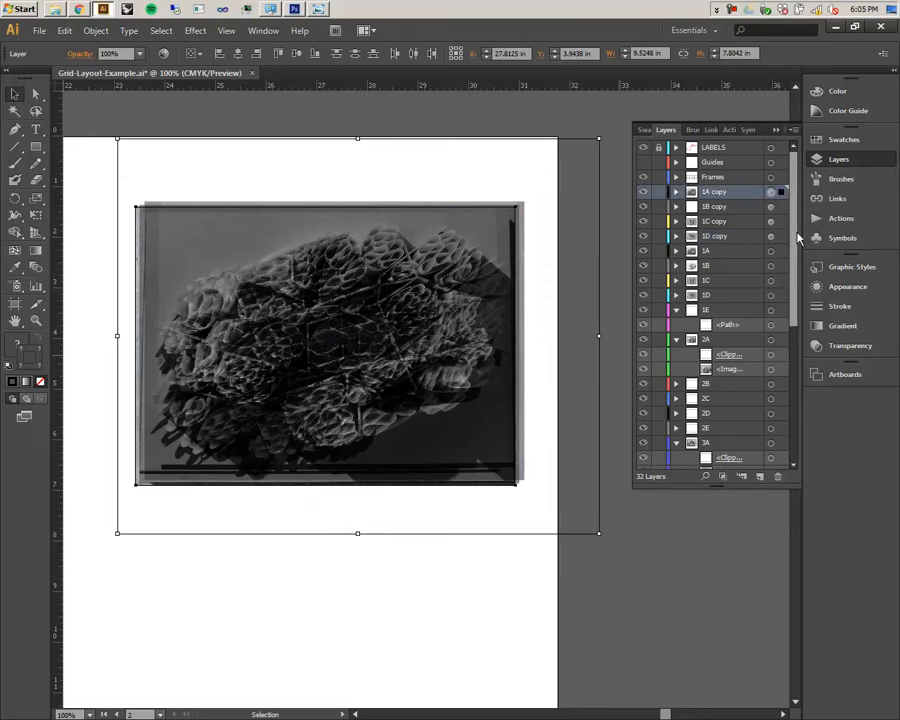
click(829, 290)
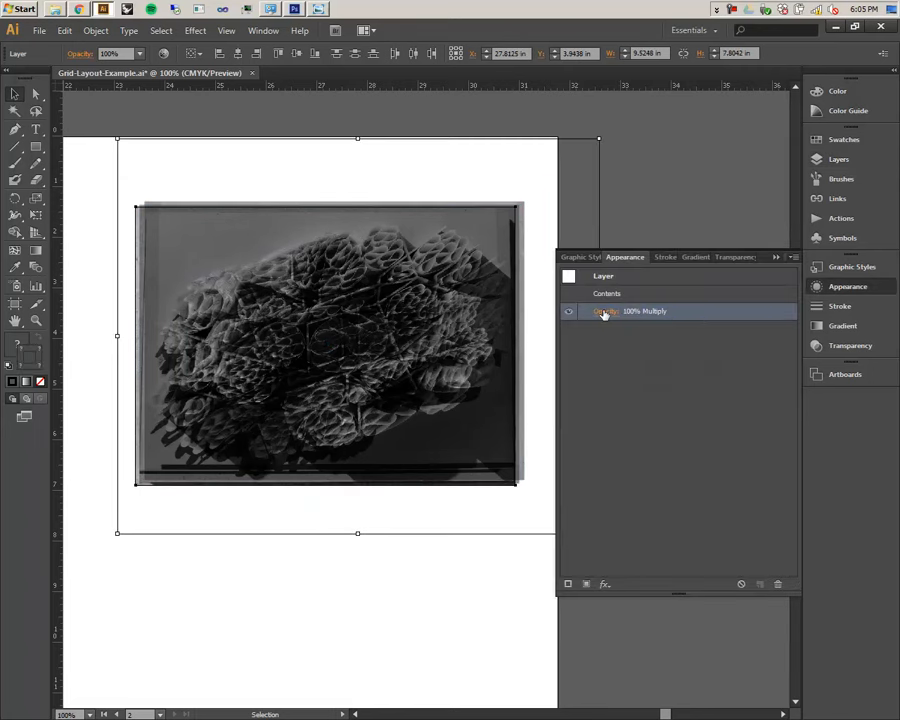
click(605, 312)
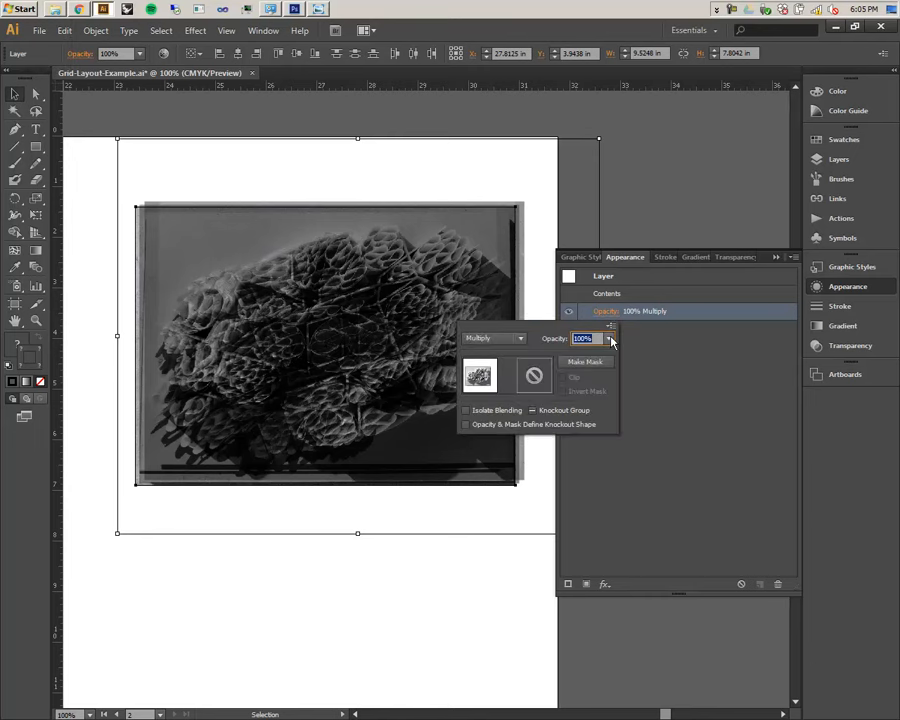
click(610, 340)
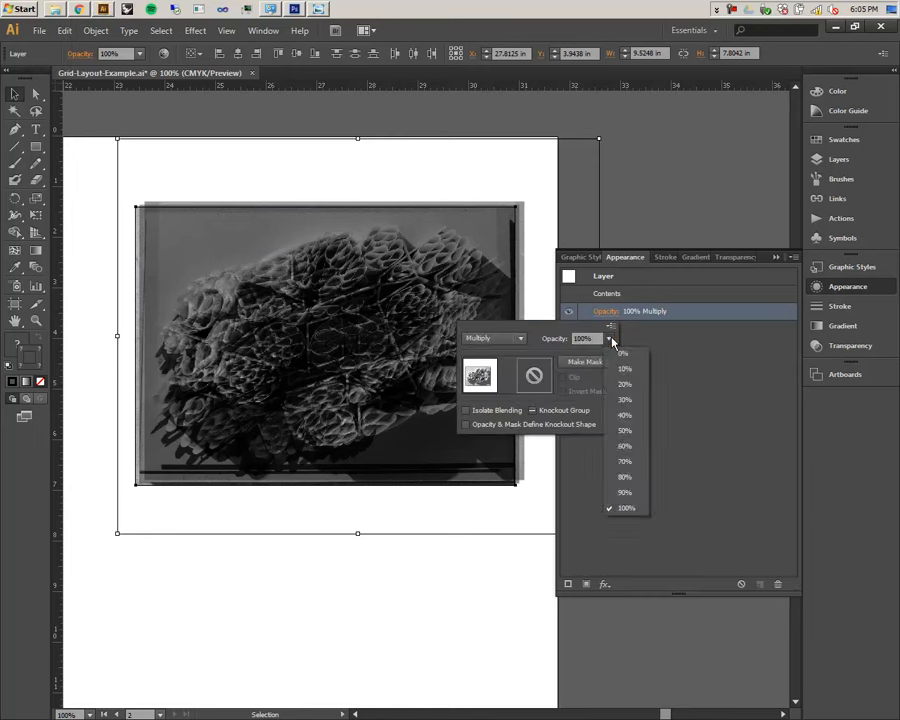
click(626, 431)
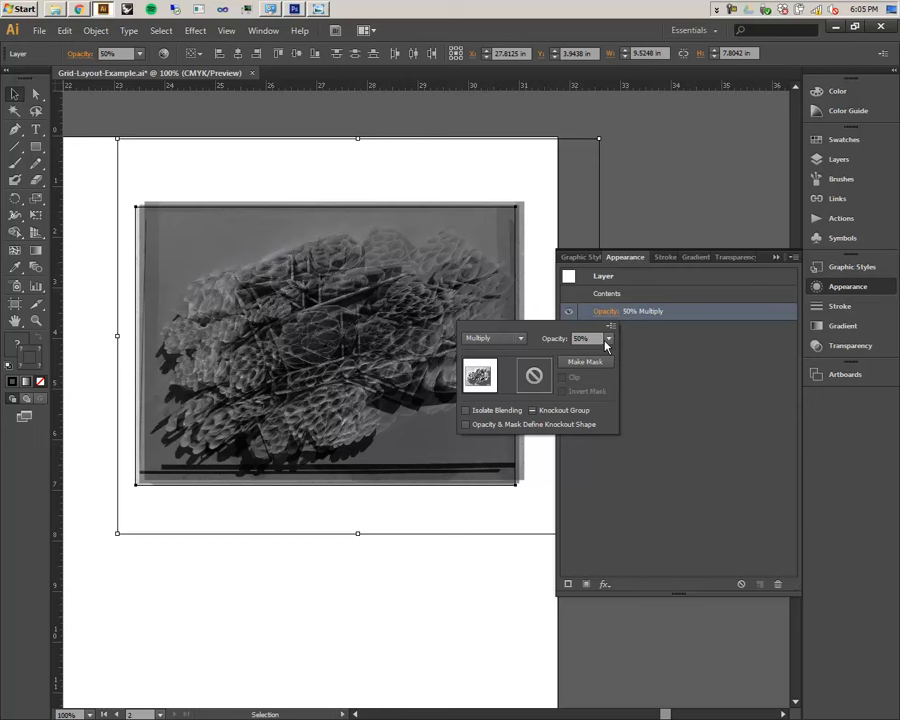
- Try the 1A copy layer at 30% opacity, and return it to 50%
click(609, 339)
click(625, 399)
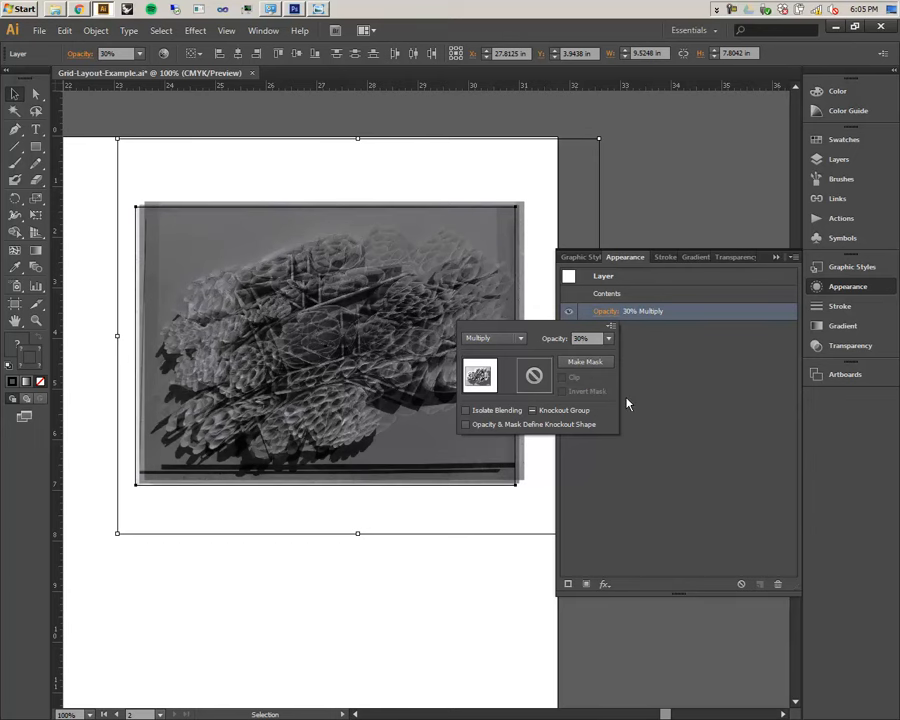
click(608, 340)
click(609, 340)
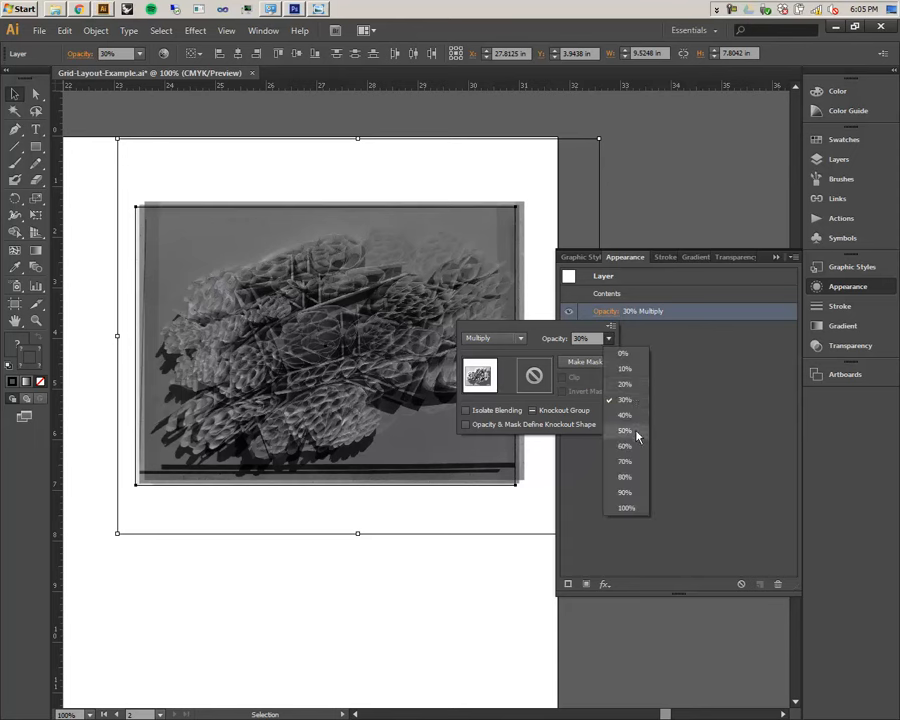
click(630, 431)
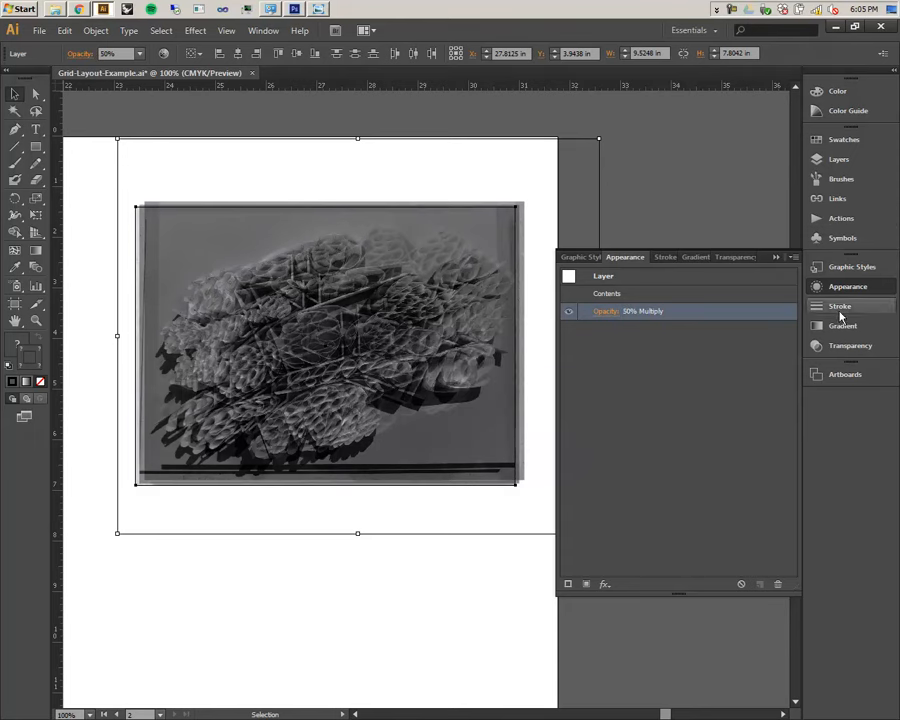
- Set the whole 1B copy layer's opacity to 50% and collapse the appearance settings
click(838, 162)
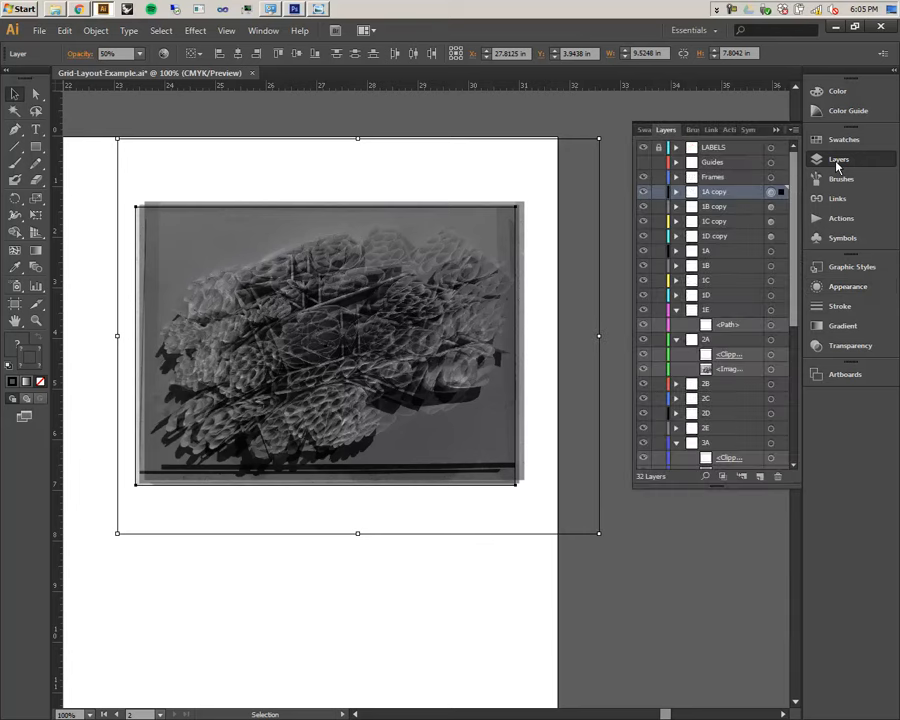
click(771, 206)
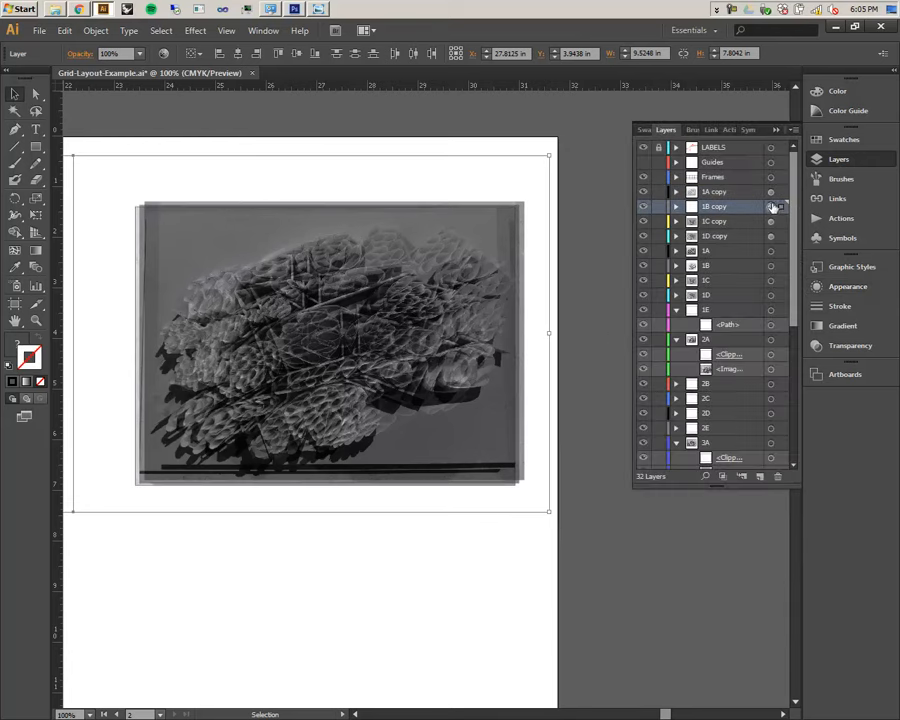
click(848, 288)
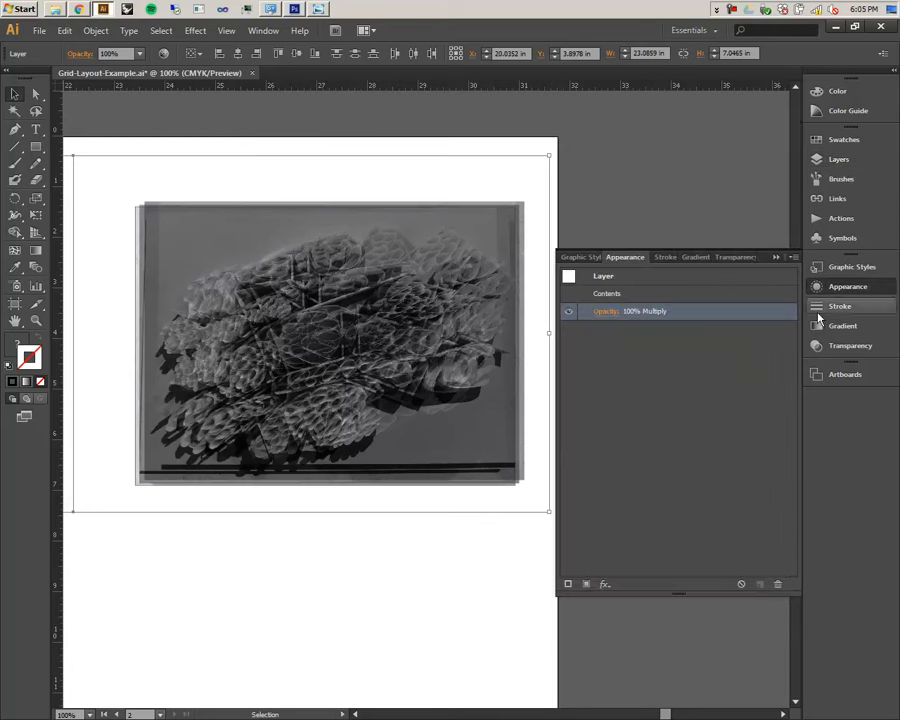
click(608, 312)
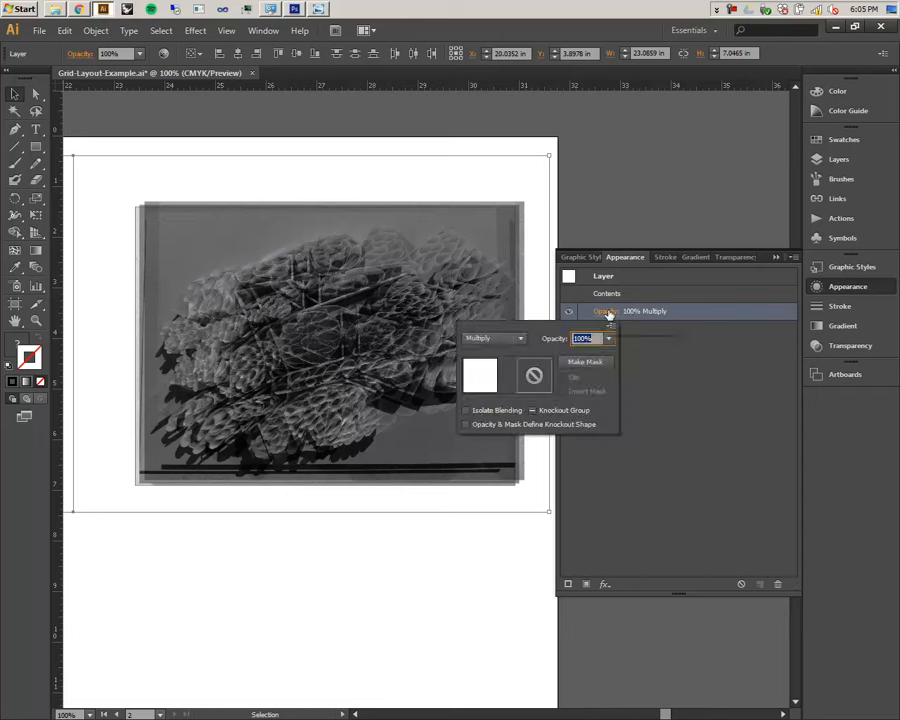
click(608, 339)
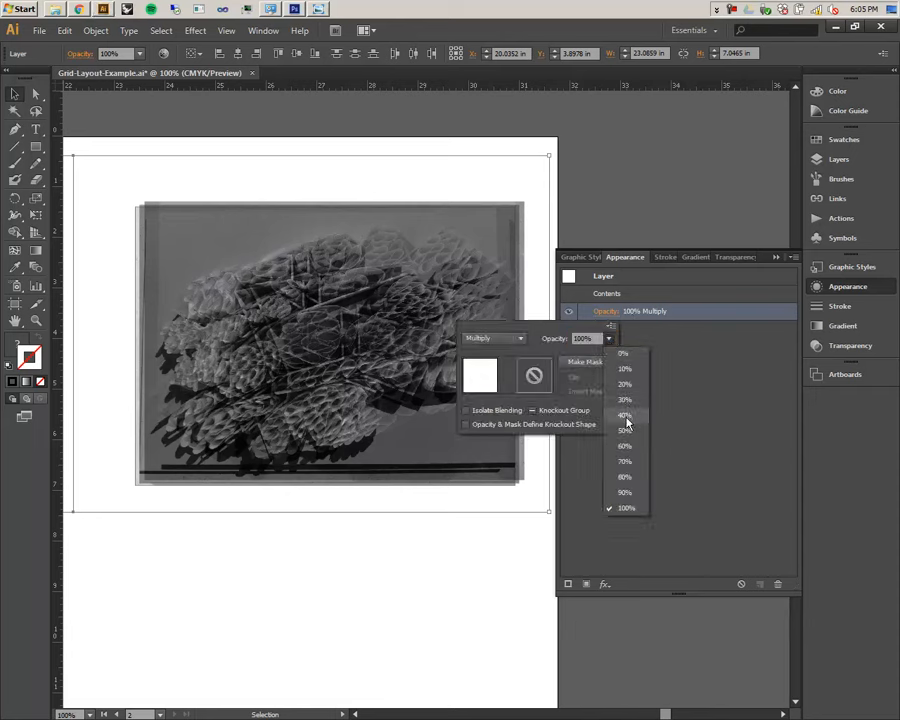
click(625, 430)
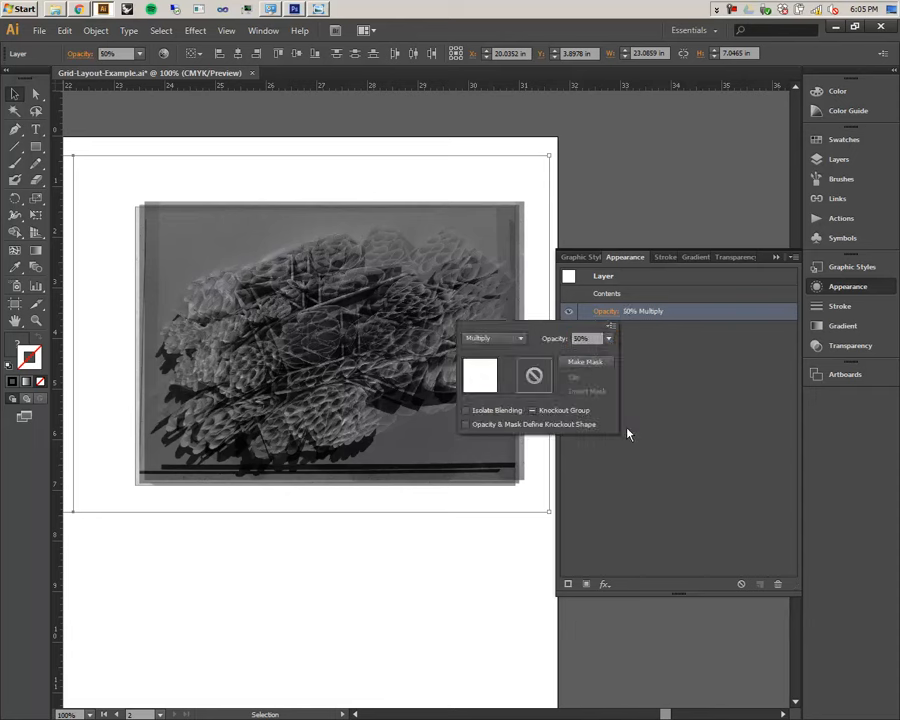
click(778, 257)
click(778, 257)
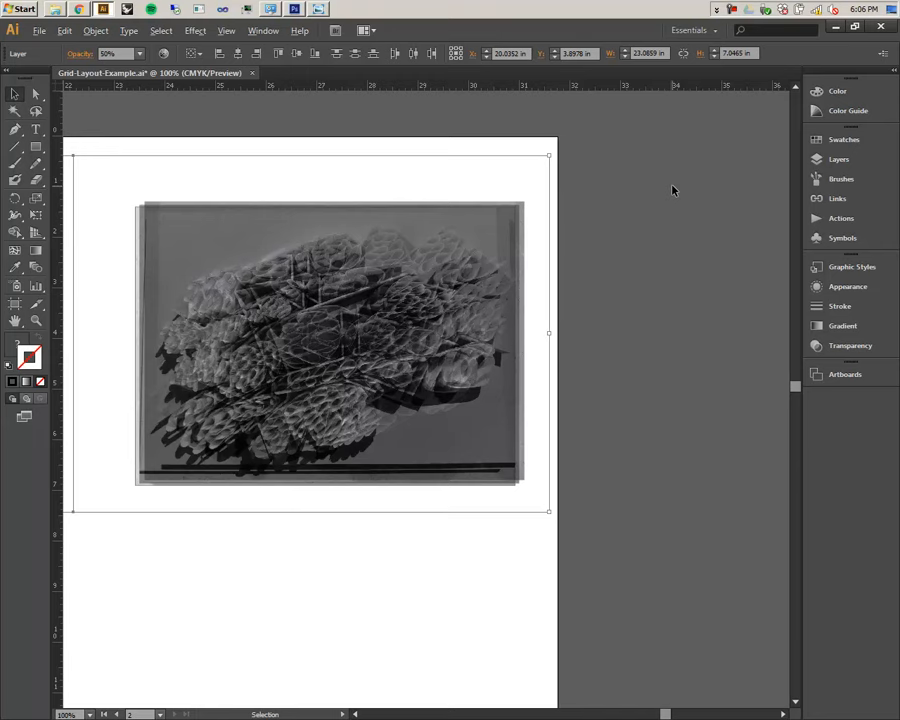
- Switch to Photoshop and open the photo DSCN1292 from the 8 AM folder in Better Photos - Black and White
key(alt+Tab)
key(alt+Tab)
key(alt+Tab)
key(alt+Tab)
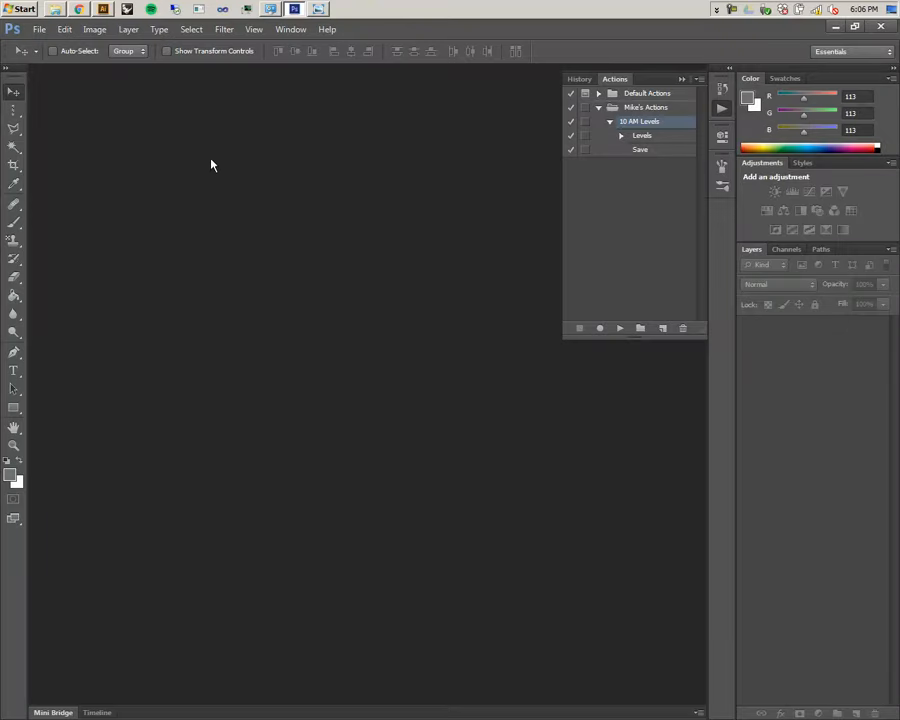
click(40, 29)
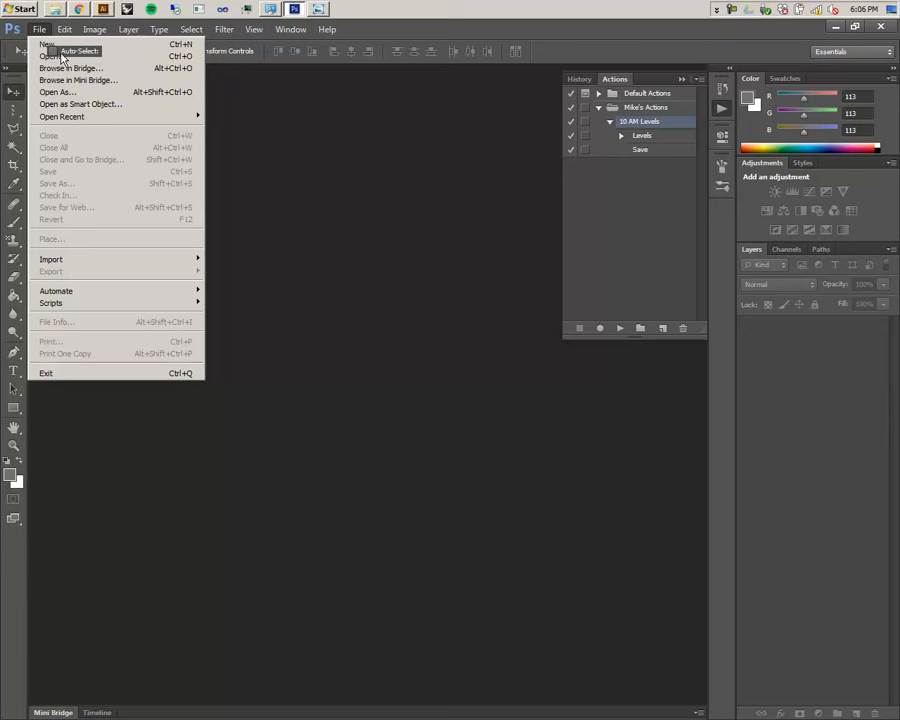
click(61, 56)
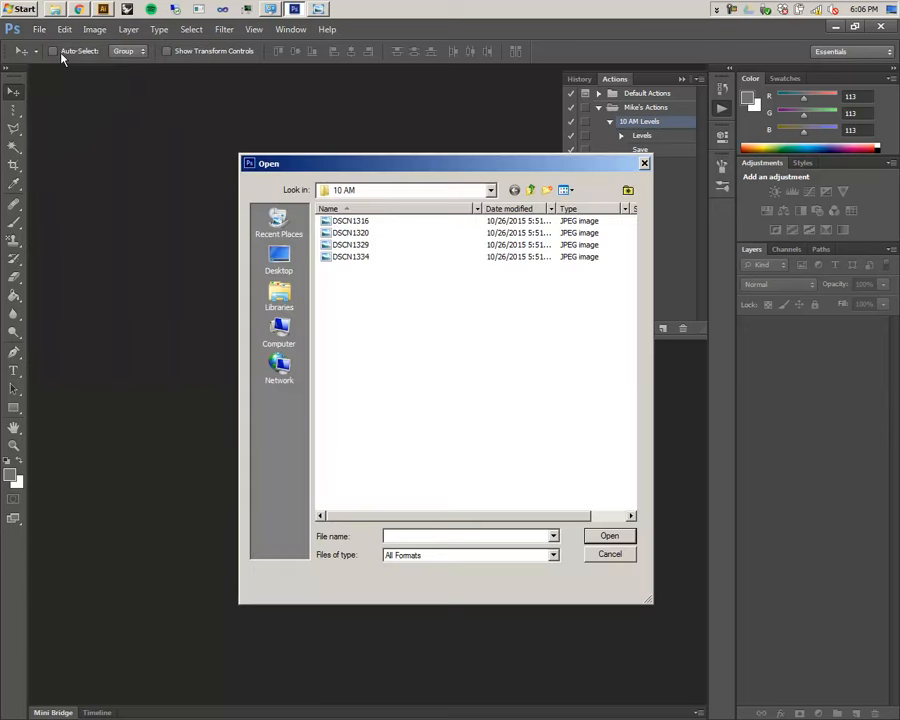
click(532, 191)
click(354, 234)
double_click(350, 233)
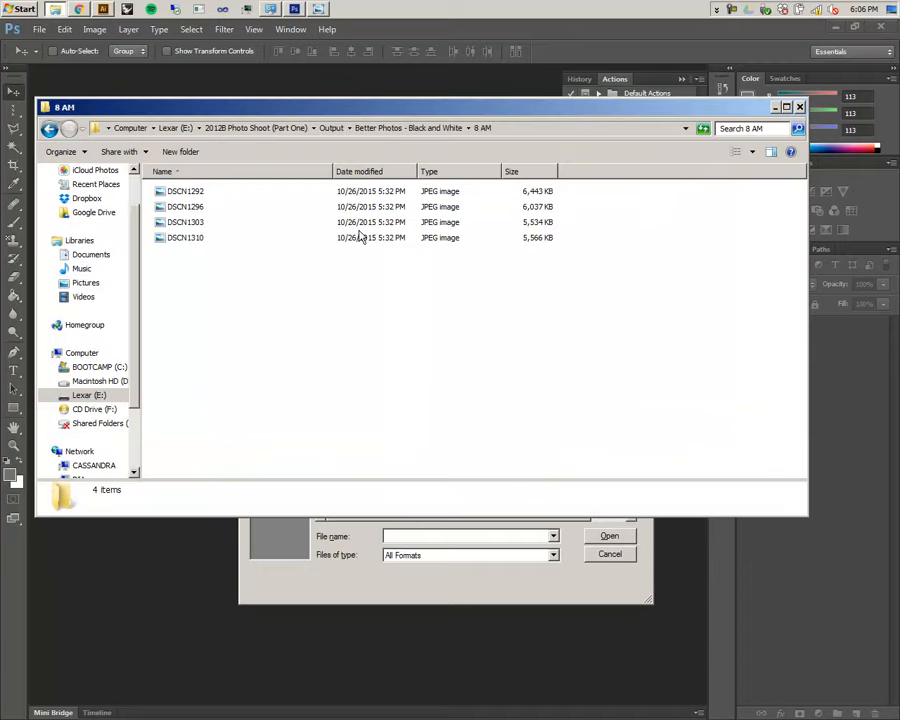
key(alt+Tab)
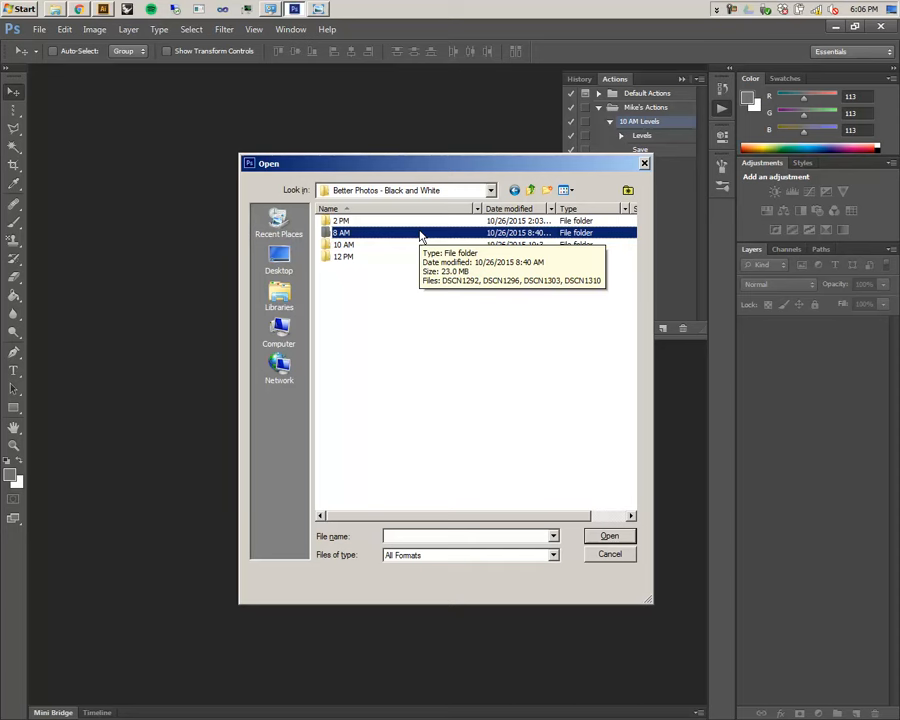
double_click(362, 233)
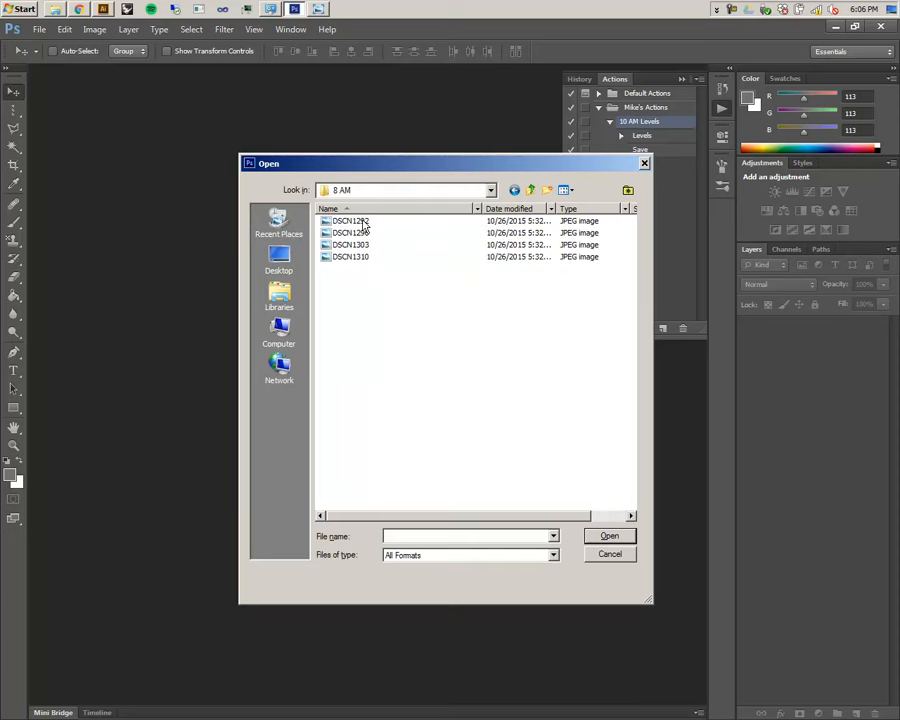
double_click(362, 222)
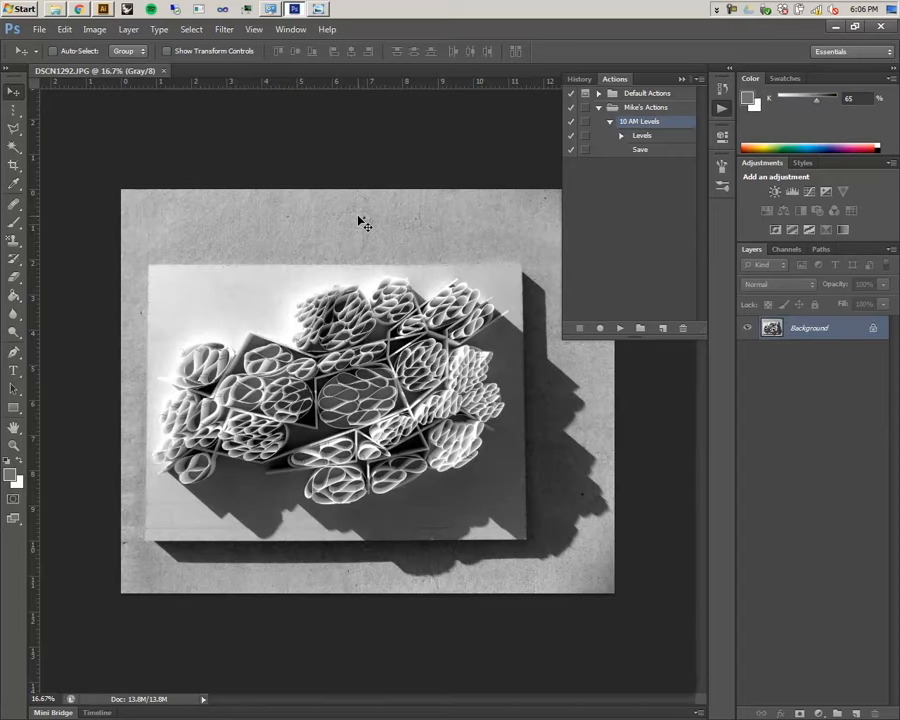
key(alt)
key(ctrl+o)
click(607, 555)
- Add a new empty layer and duplicate the Background layer as Background copy in the same document
click(855, 713)
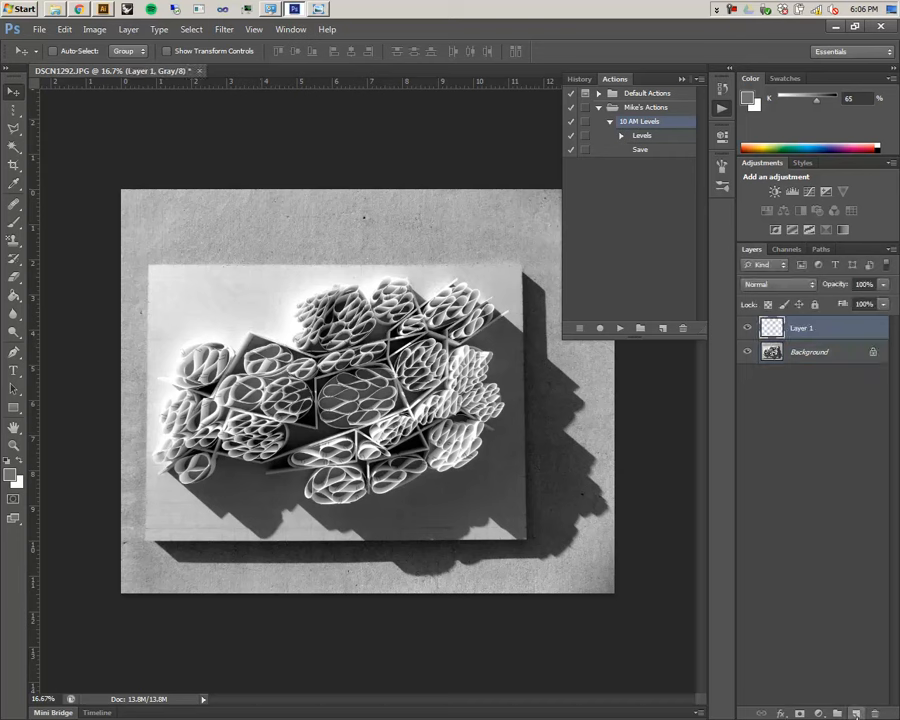
click(816, 353)
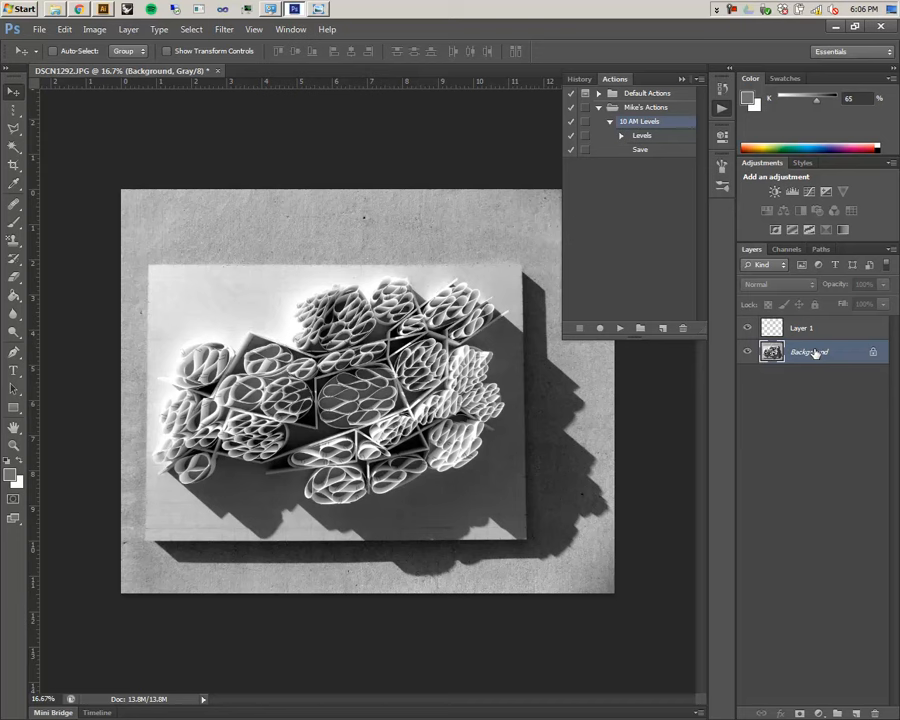
right_click(816, 353)
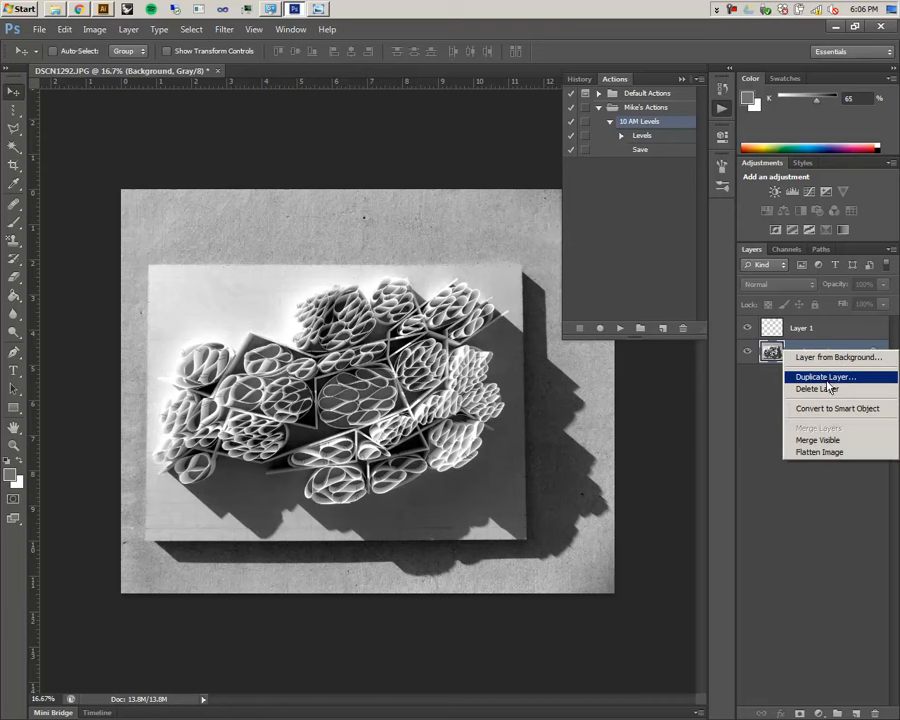
click(826, 379)
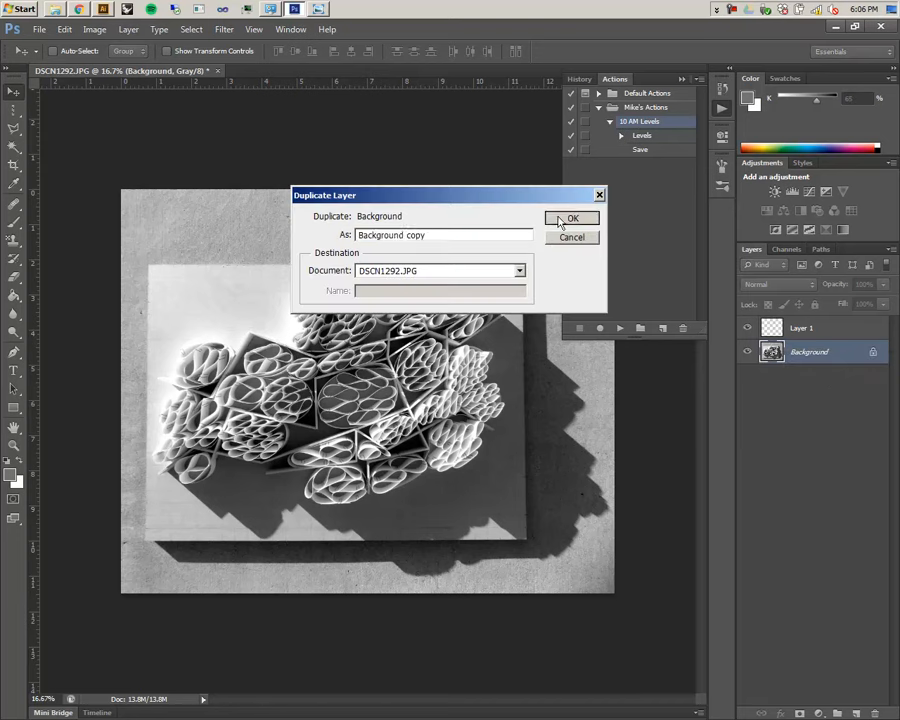
click(562, 219)
- Delete the original locked Background layer, keeping its duplicate
click(822, 376)
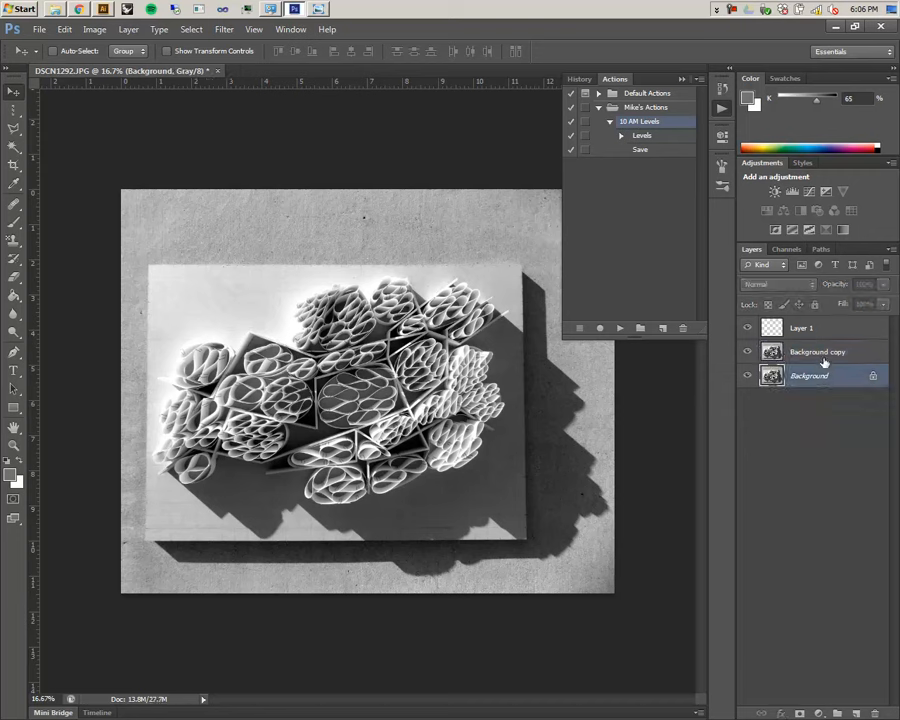
click(826, 355)
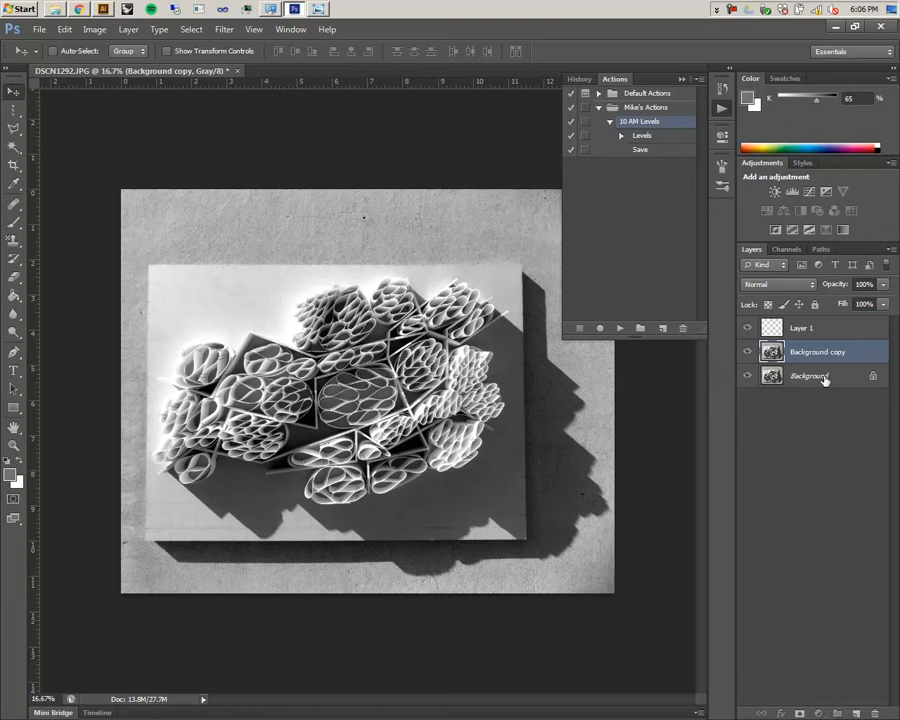
click(822, 376)
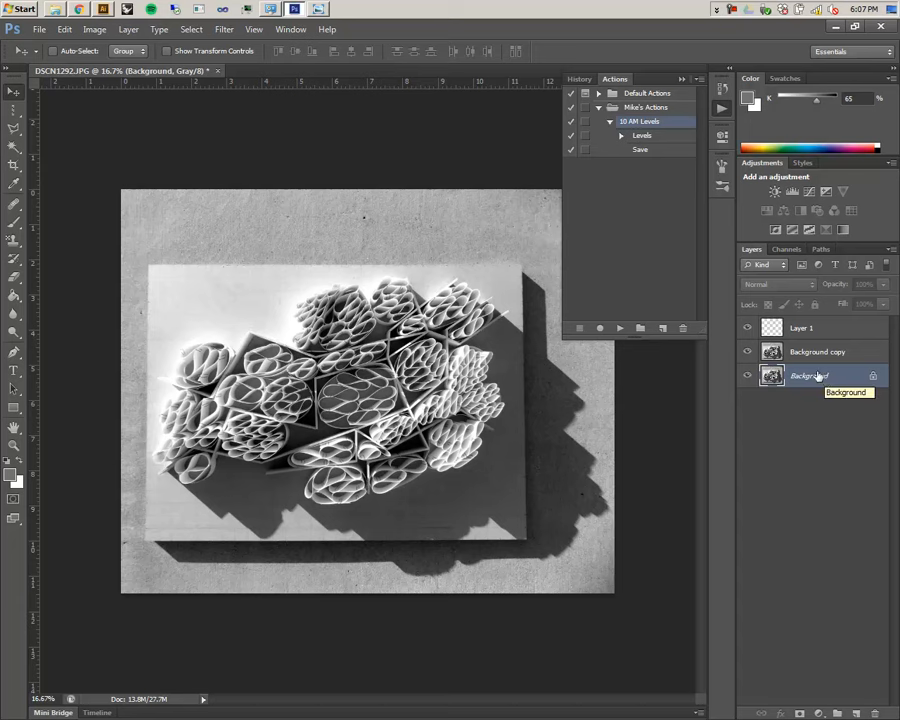
right_click(785, 374)
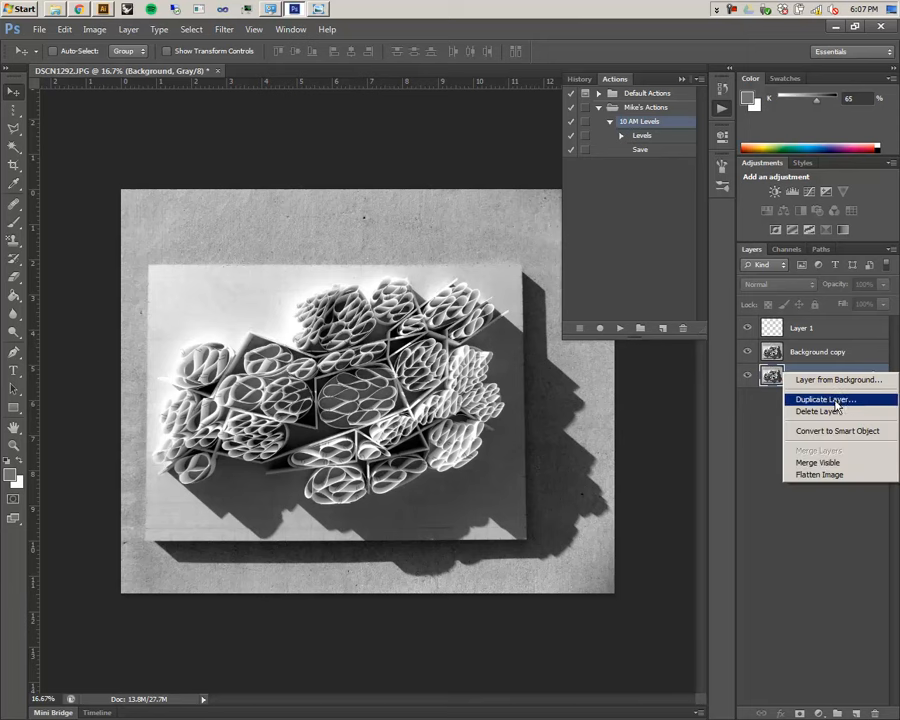
click(767, 434)
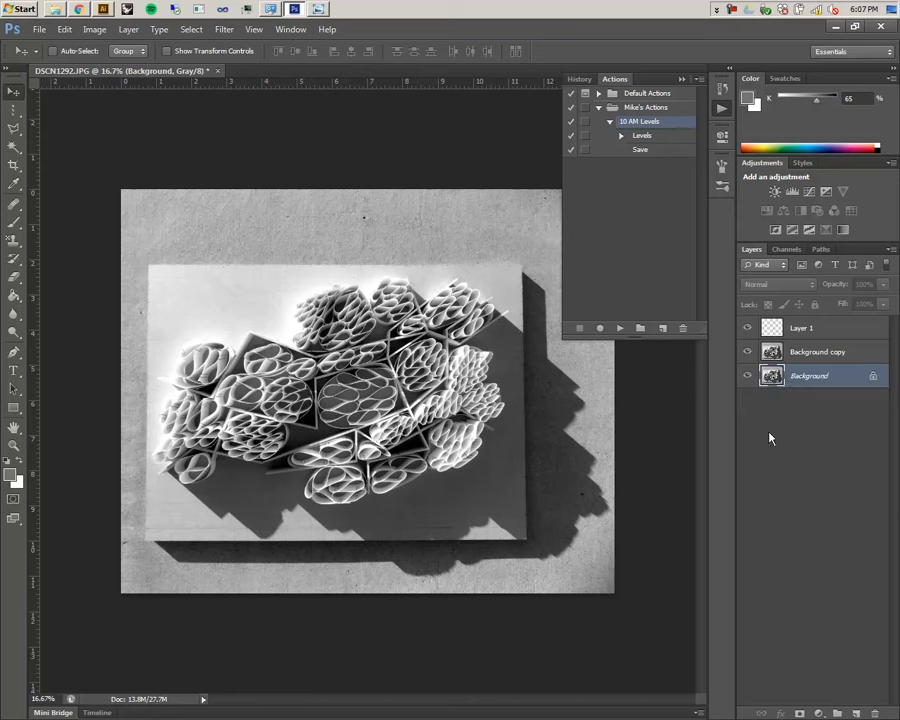
click(873, 712)
click(421, 289)
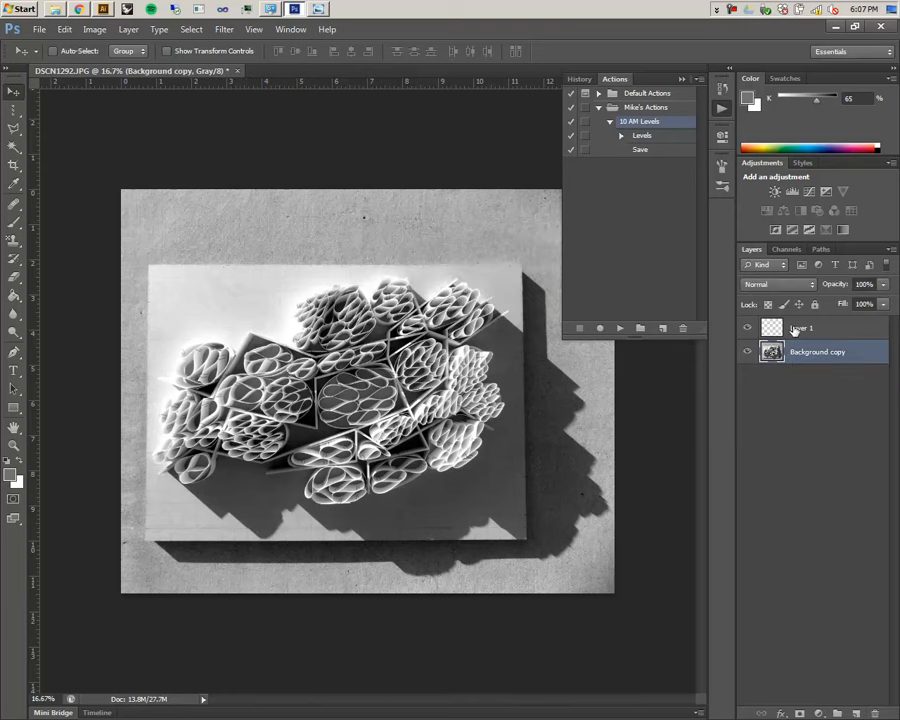
- Place the photo DSCN1316 from the 10 AM folder into the empty Layer 1 at its default size
click(795, 330)
click(37, 29)
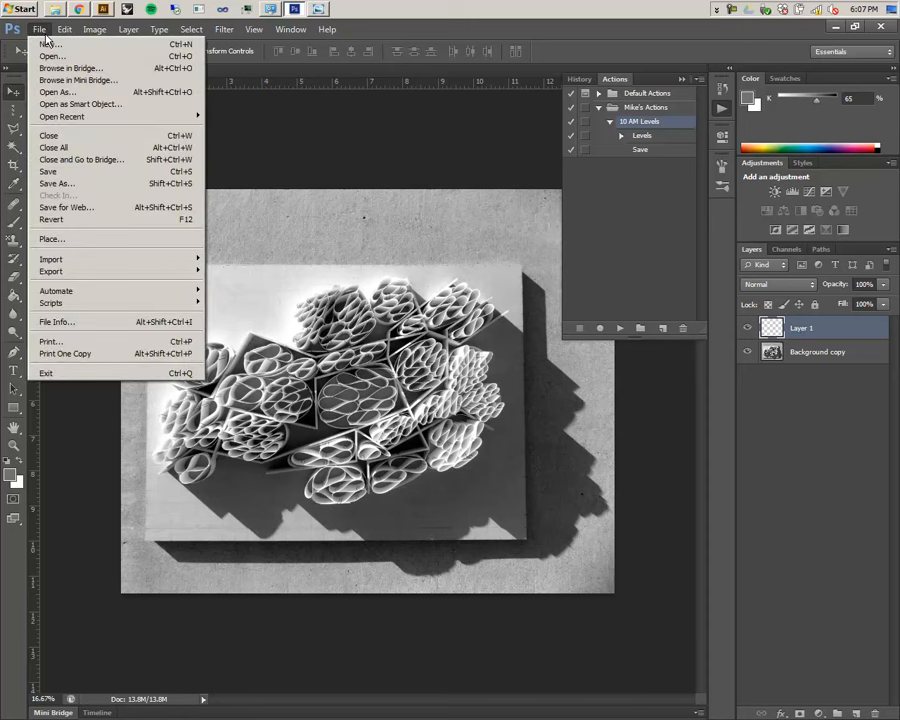
click(50, 239)
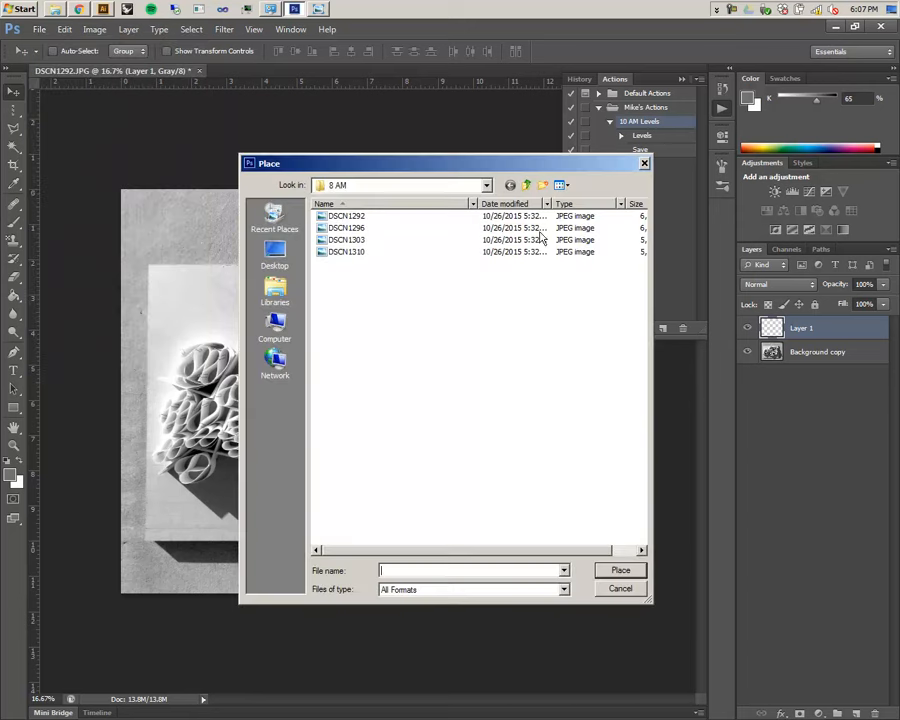
click(525, 185)
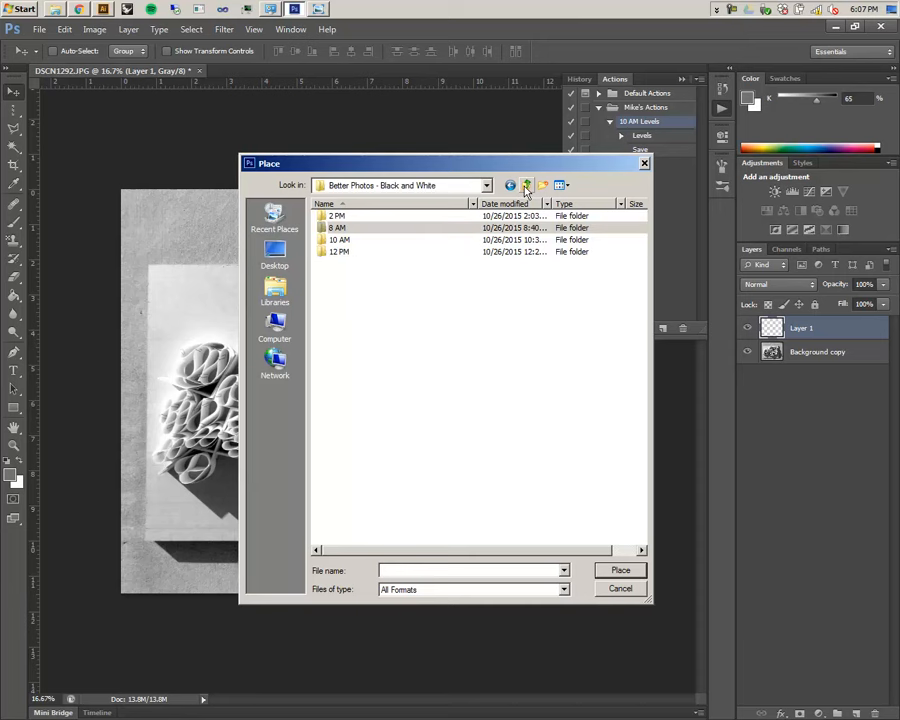
double_click(346, 218)
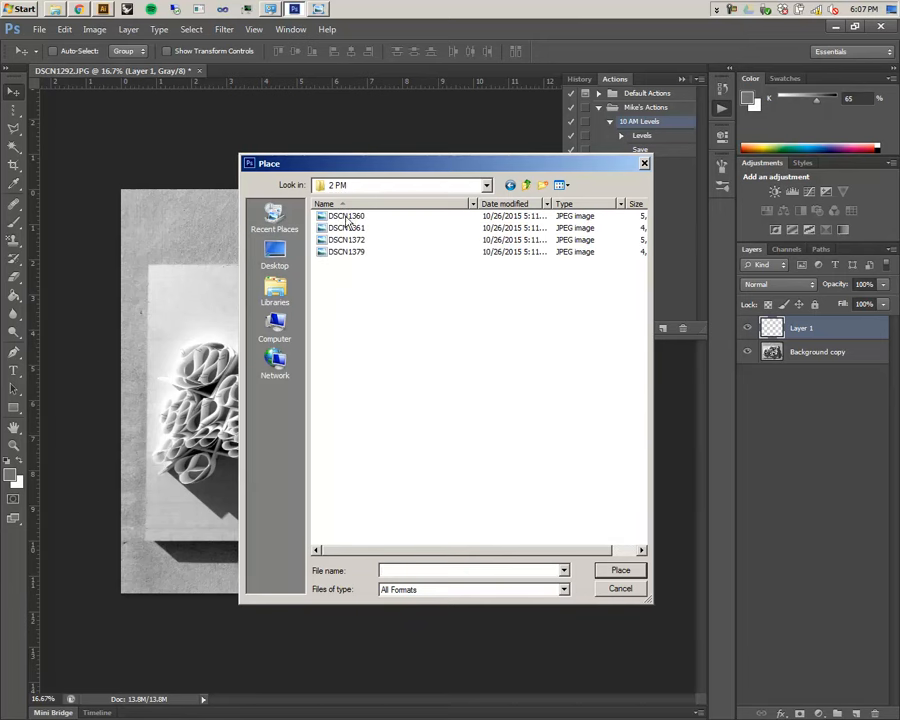
click(526, 185)
click(362, 243)
double_click(362, 243)
double_click(361, 217)
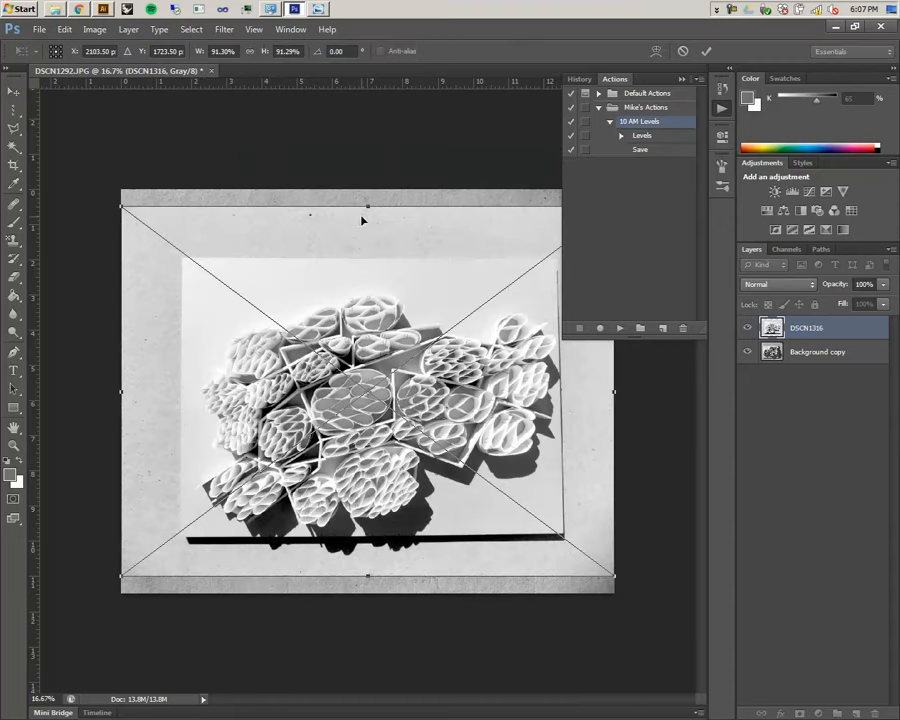
click(37, 29)
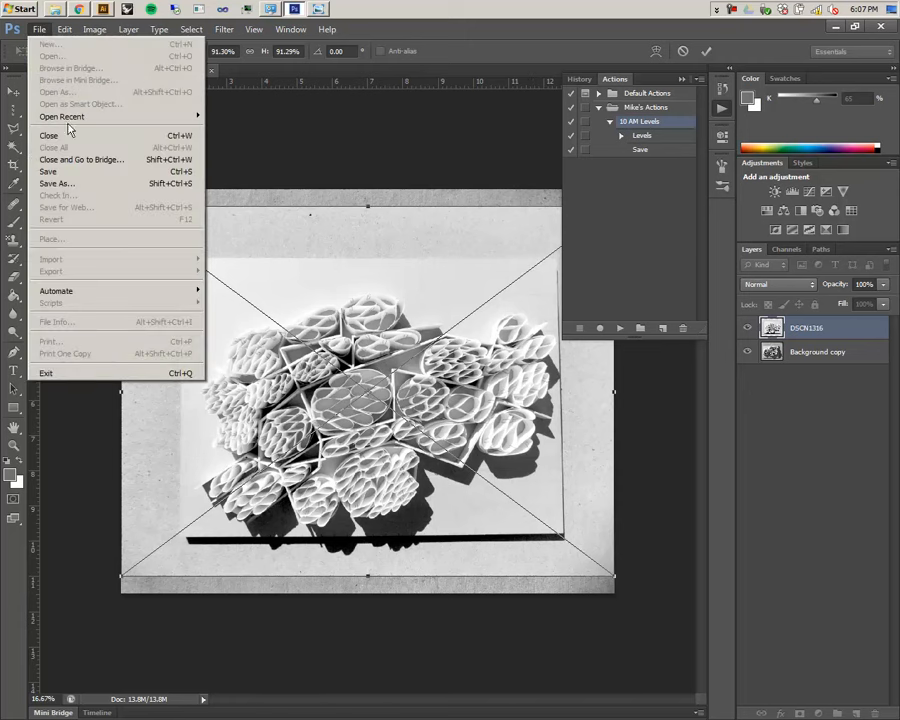
click(815, 464)
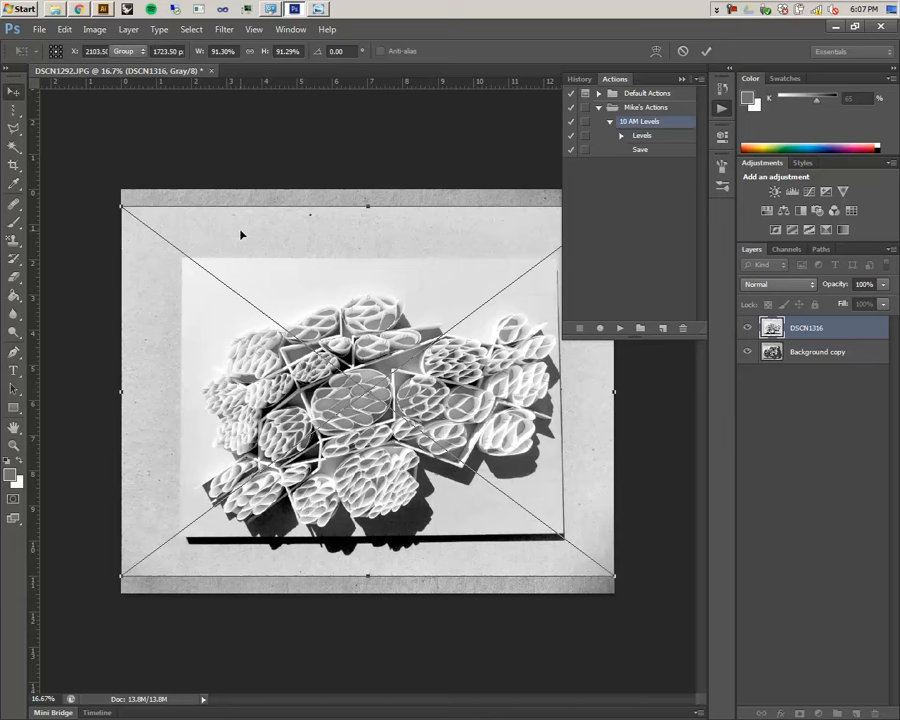
key(Return)
- Place the photo DSCN1341 from the 12 PM folder above DSCN1316 at its default size
click(45, 33)
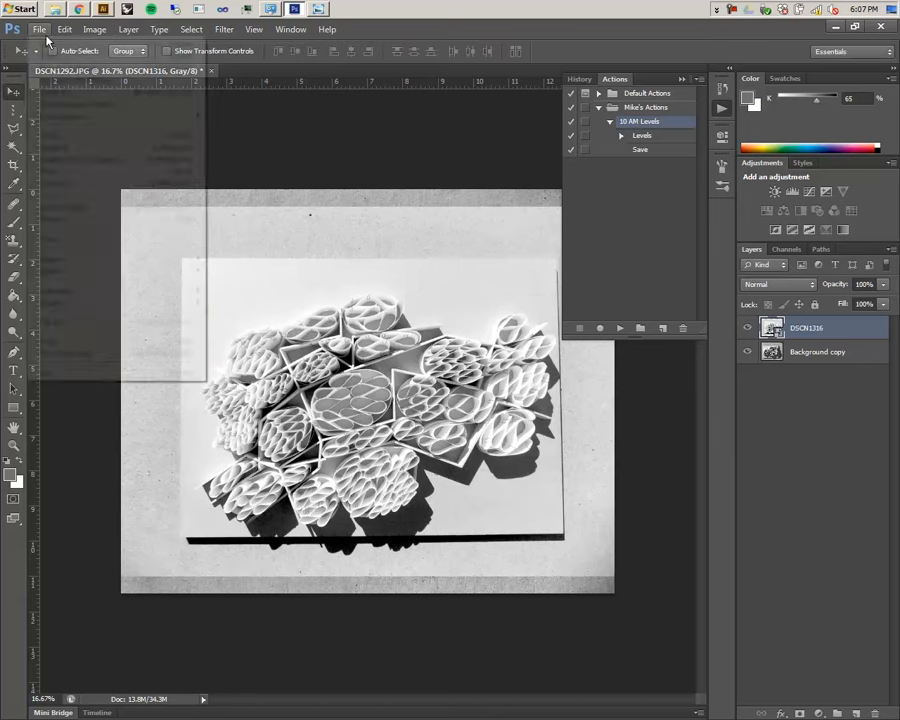
click(70, 240)
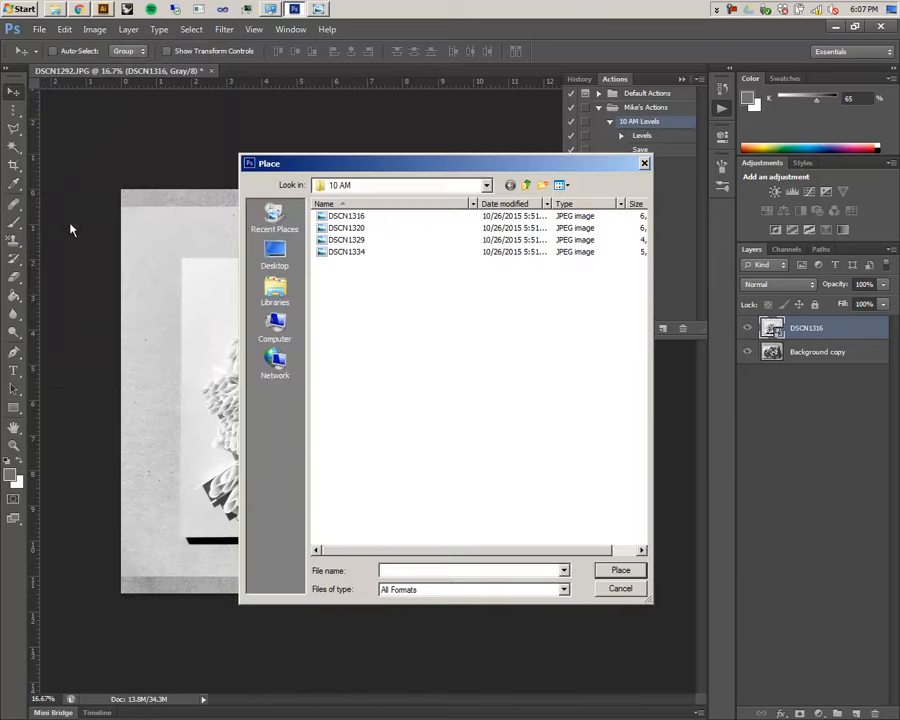
click(526, 185)
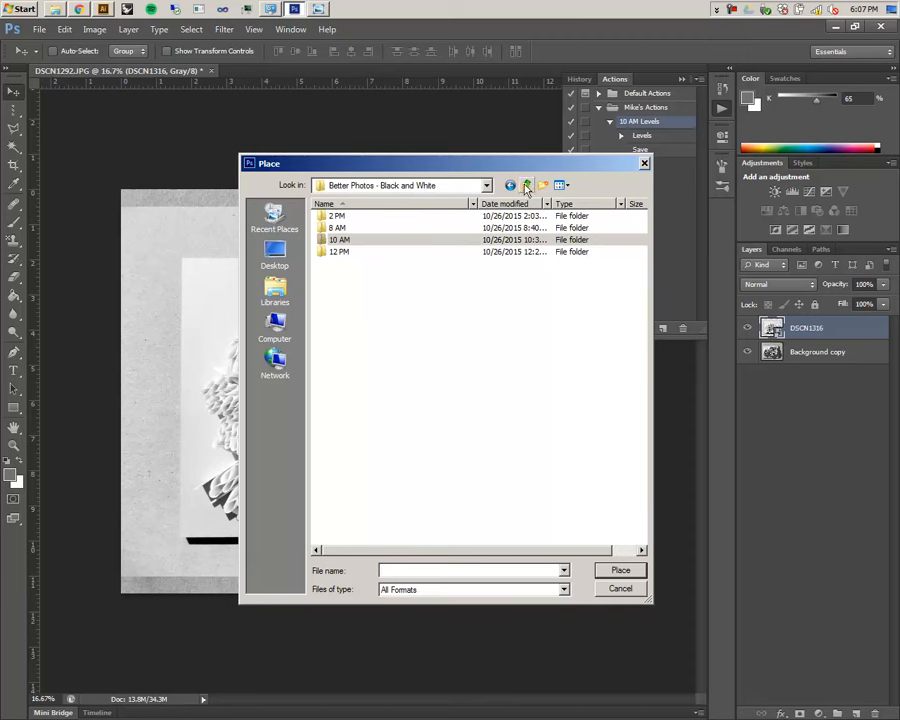
double_click(350, 253)
double_click(342, 217)
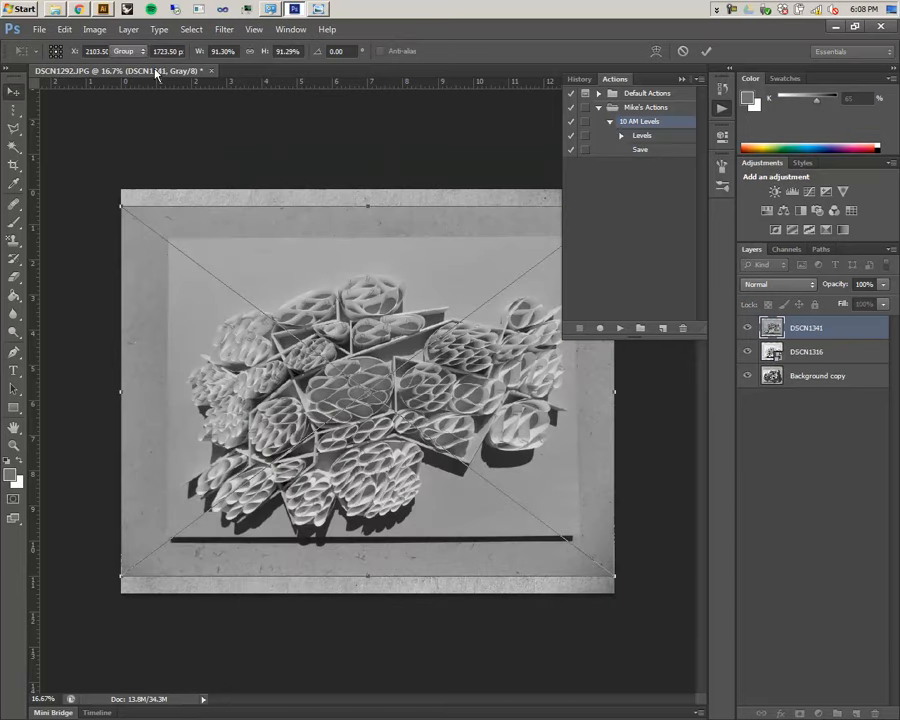
key(Return)
- Place the photo DSCN1360 from the 2 PM folder as the topmost layer and collapse the expanded Actions panel
click(29, 24)
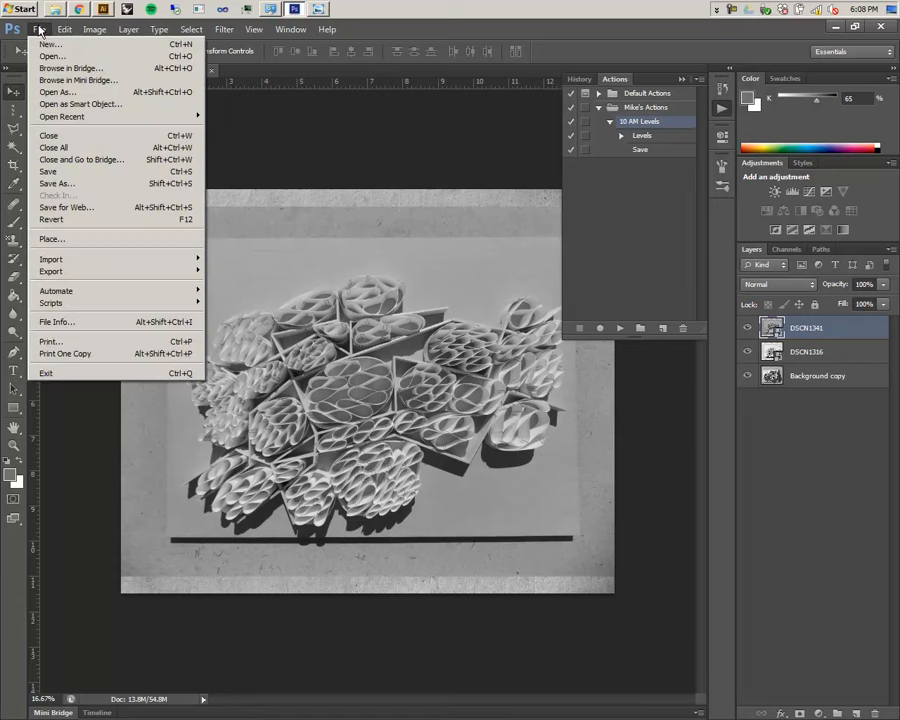
click(80, 238)
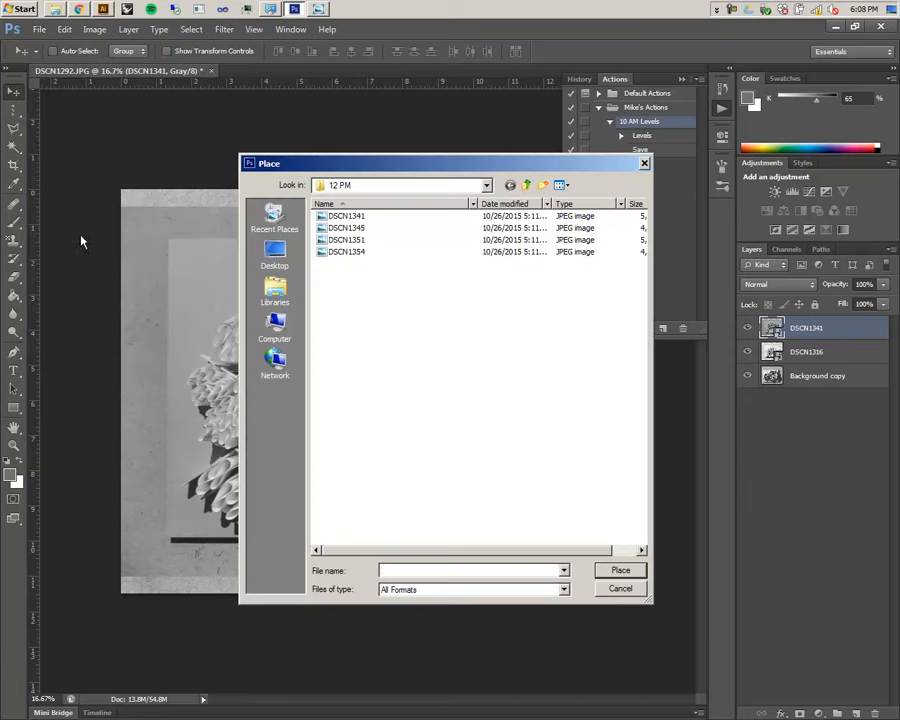
click(526, 185)
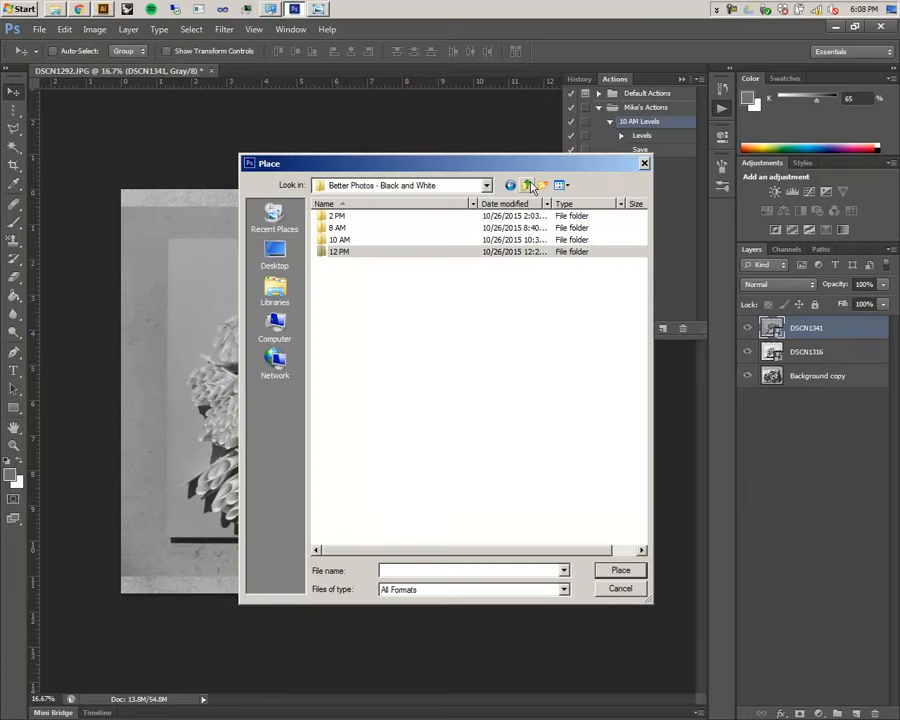
double_click(338, 216)
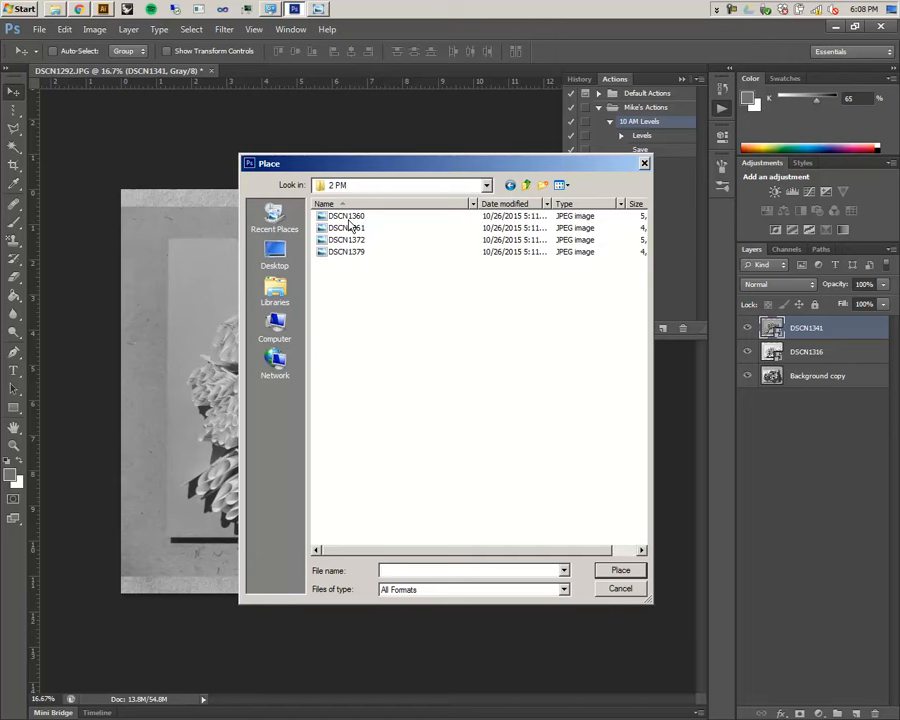
double_click(348, 218)
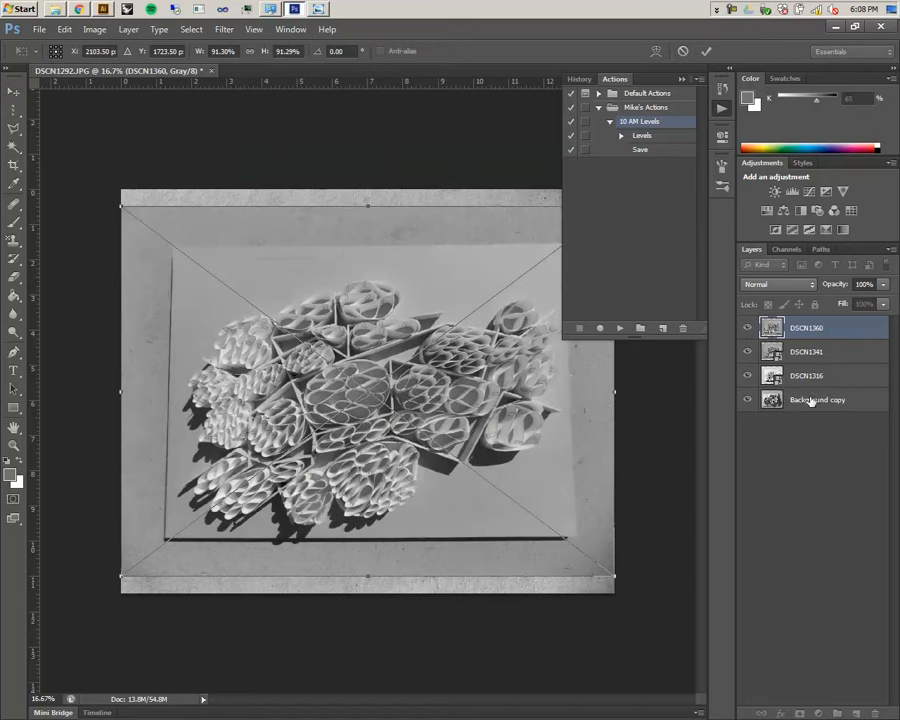
click(681, 78)
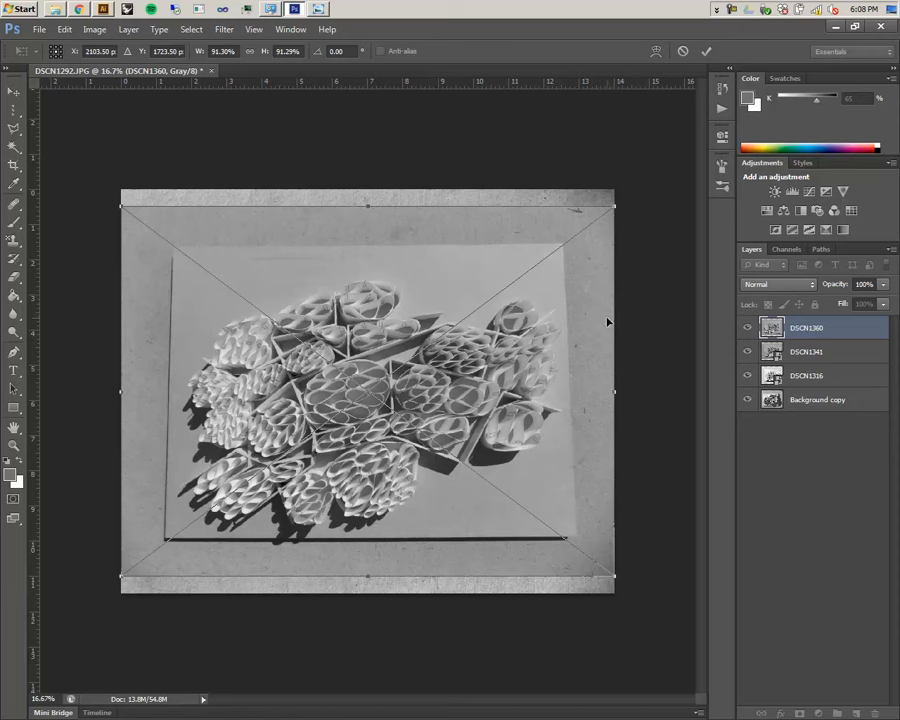
key(Return)
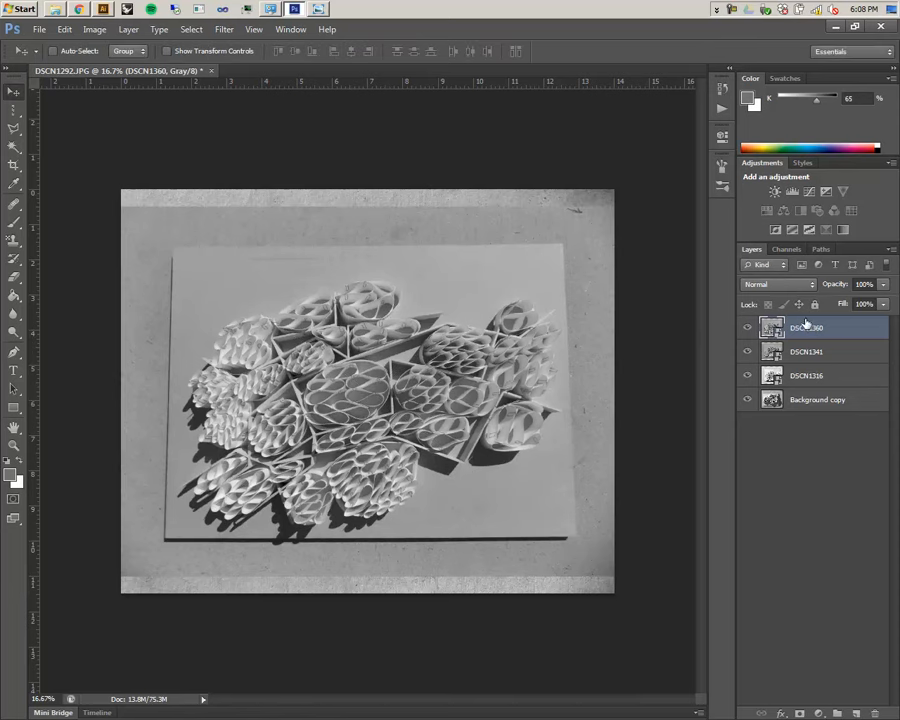
- Set the blending mode of the topmost photo layer, DSCN1360, to Multiply
click(806, 351)
click(818, 400)
click(812, 375)
click(812, 351)
click(808, 328)
click(810, 285)
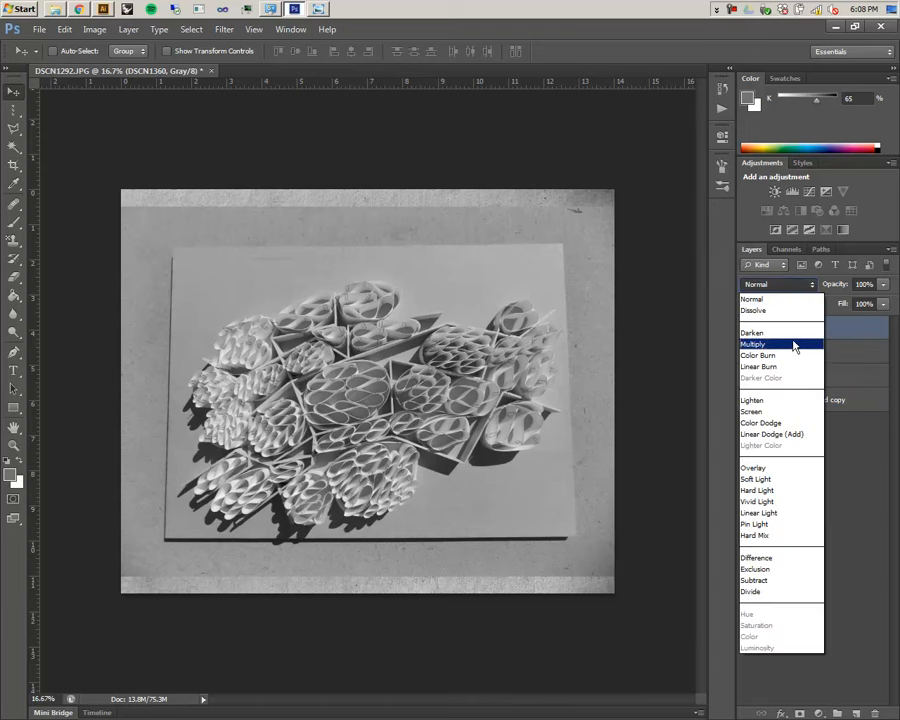
click(795, 344)
- Set the blending modes of the DSCN1341 and DSCN1316 layers to Multiply
click(808, 352)
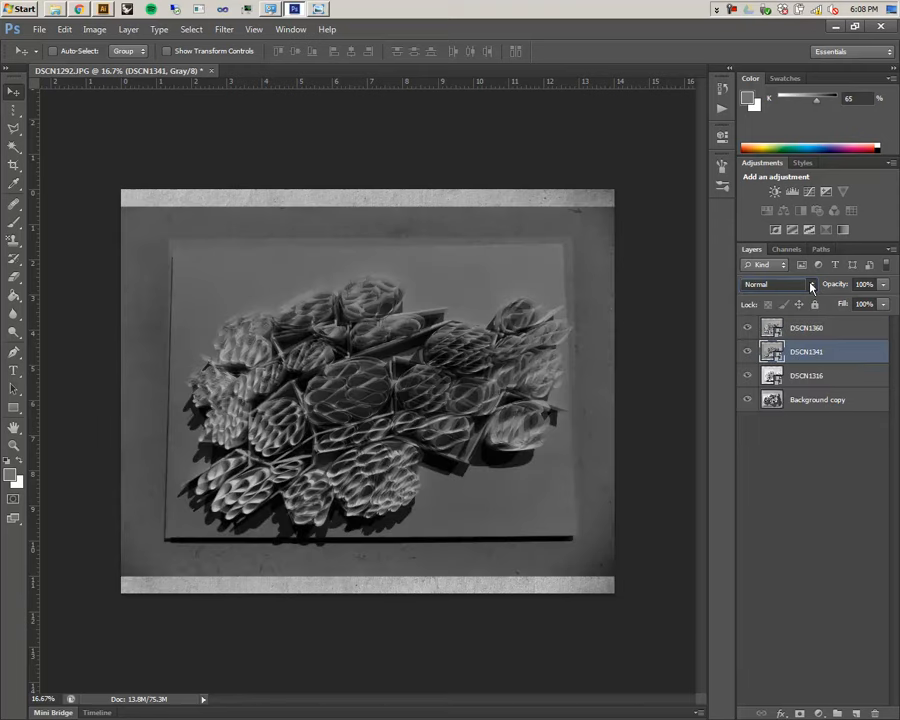
click(811, 285)
click(790, 346)
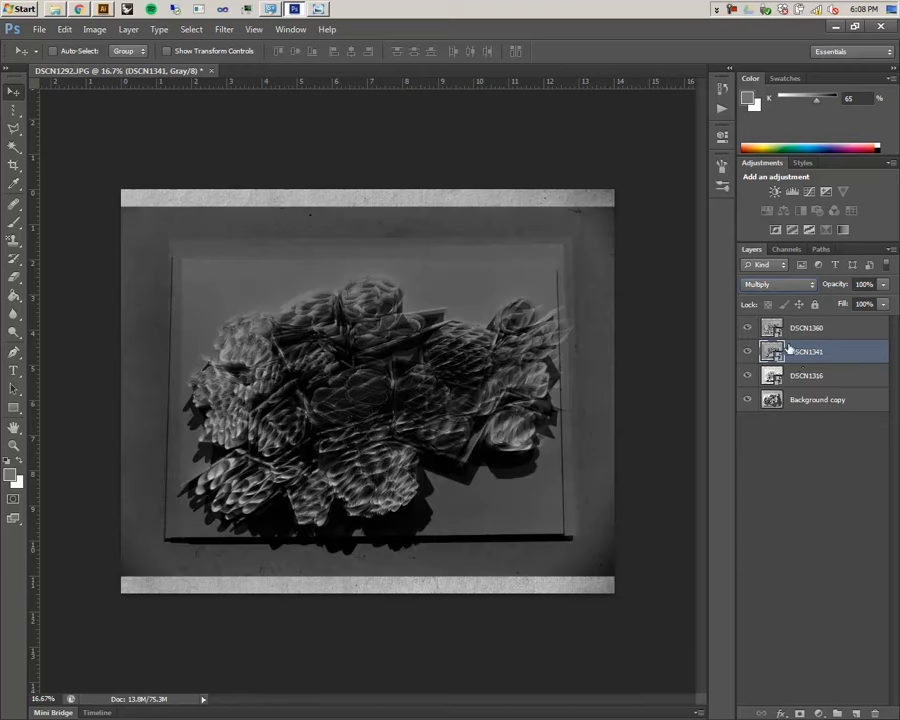
click(785, 378)
click(807, 287)
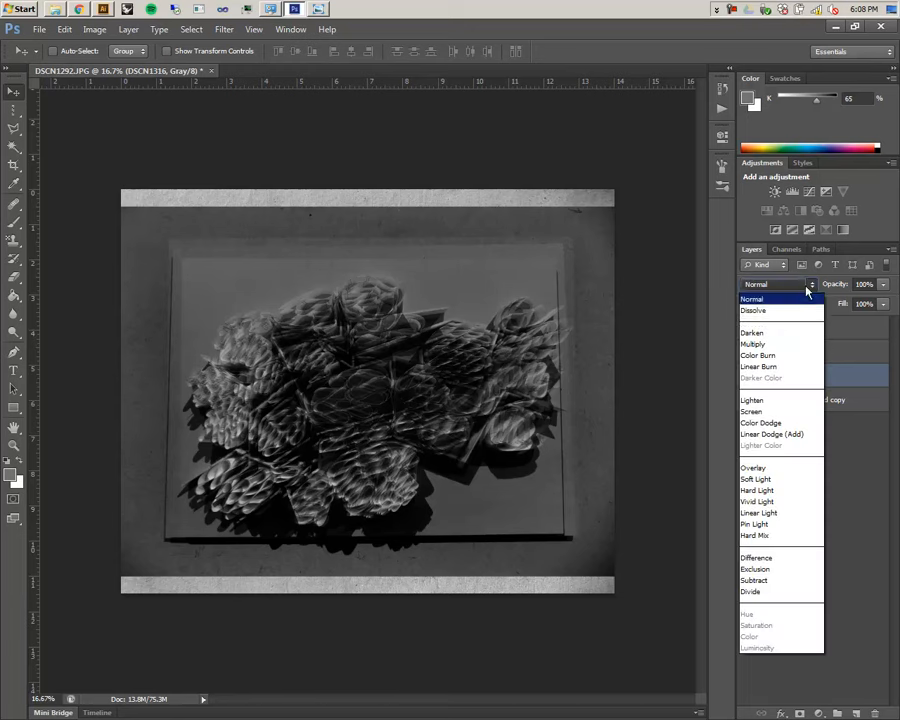
click(795, 346)
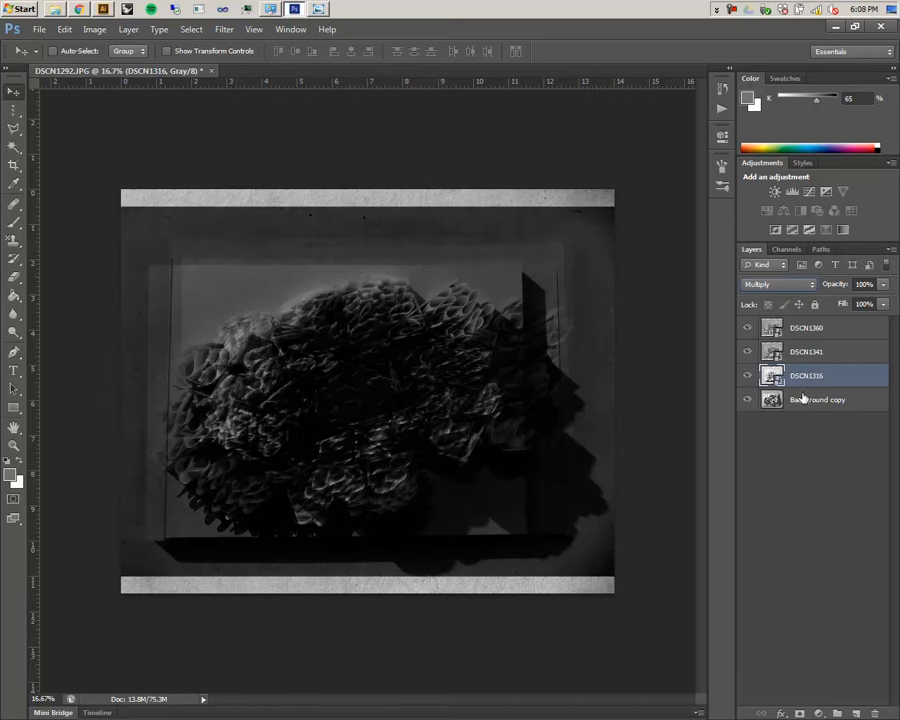
- Set the Background copy layer's blending mode to Multiply
click(805, 404)
click(808, 287)
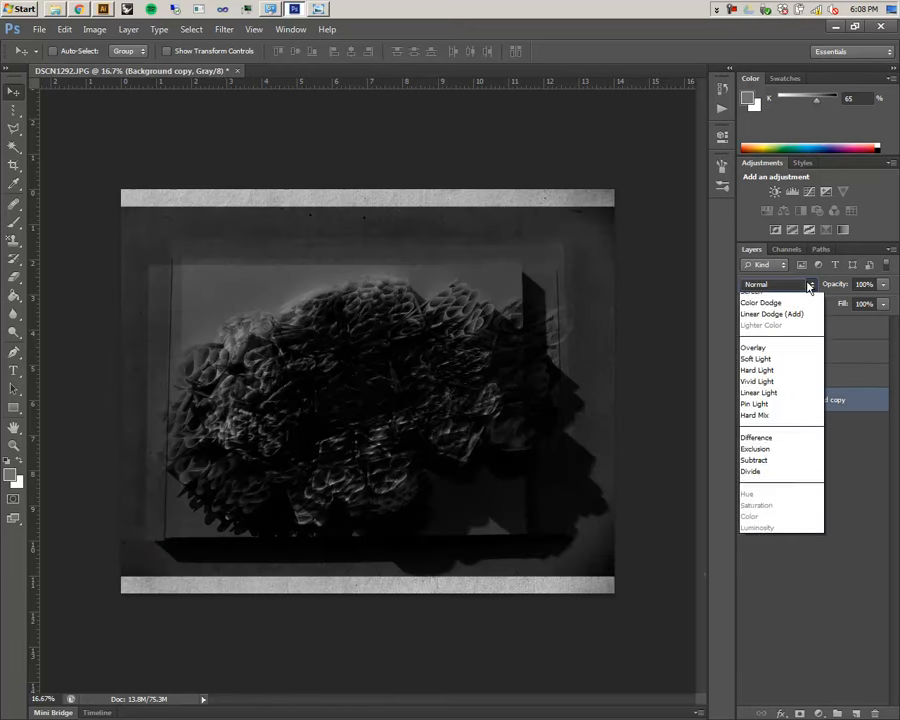
click(800, 345)
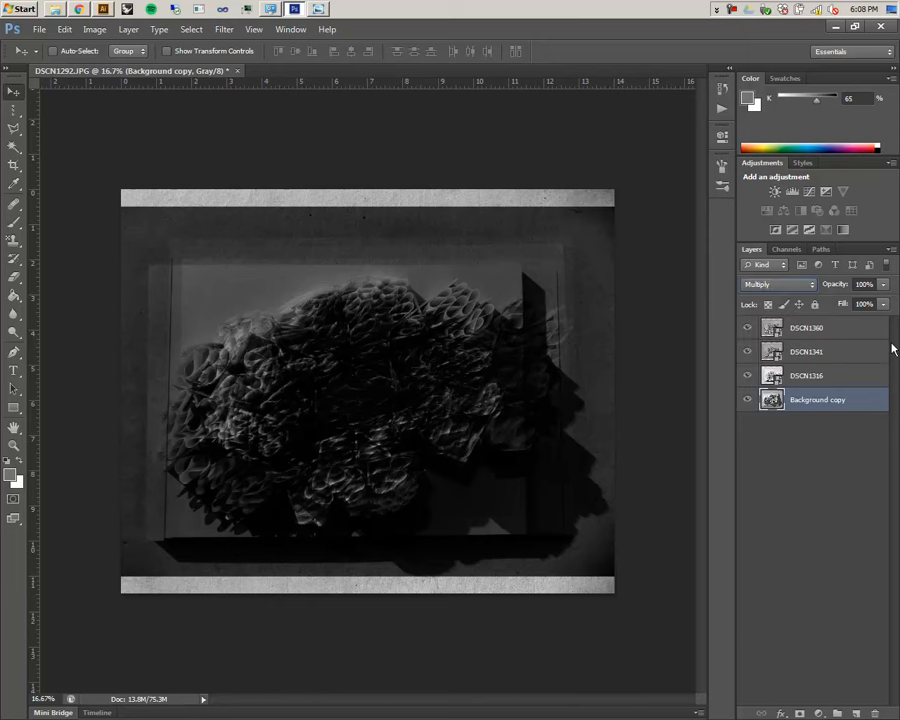
- Lower the opacity of all four layers, from DSCN1360 down to Background copy, to 56%
shift+click(848, 332)
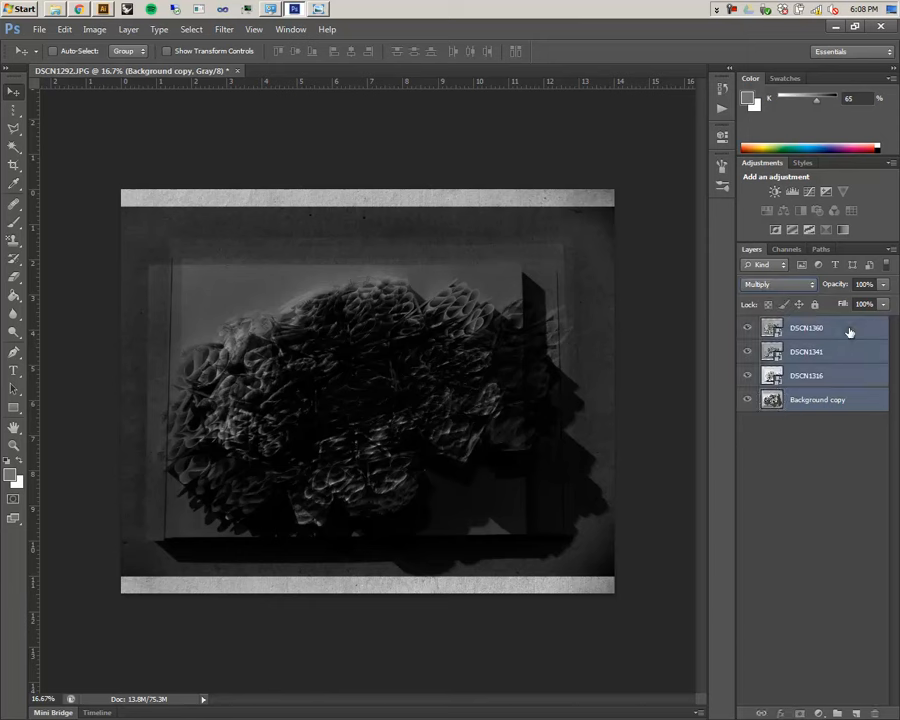
click(884, 286)
drag(884, 304, 856, 305)
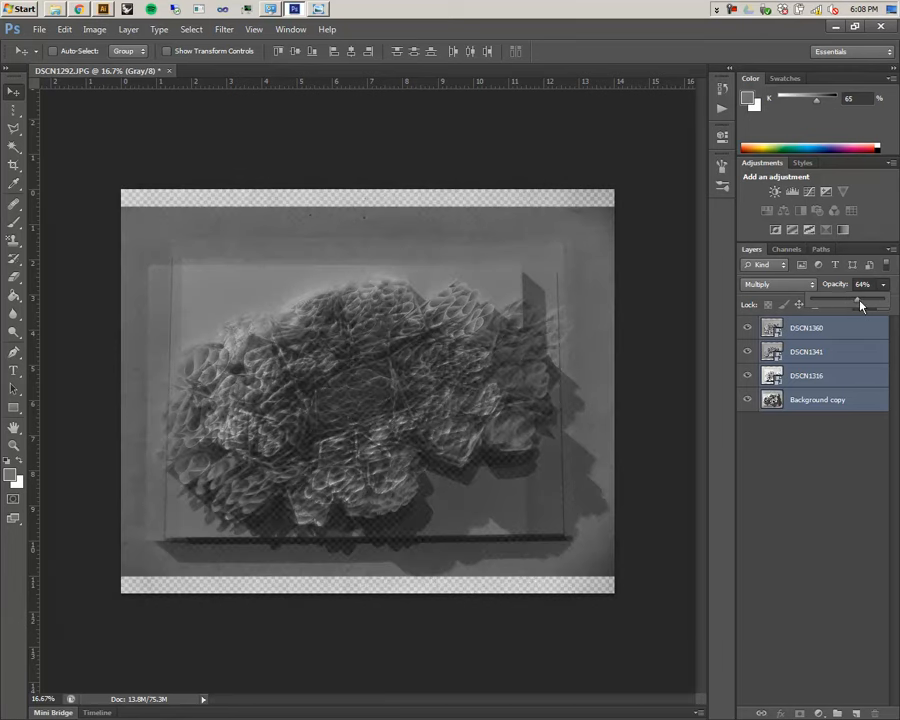
drag(858, 302, 852, 304)
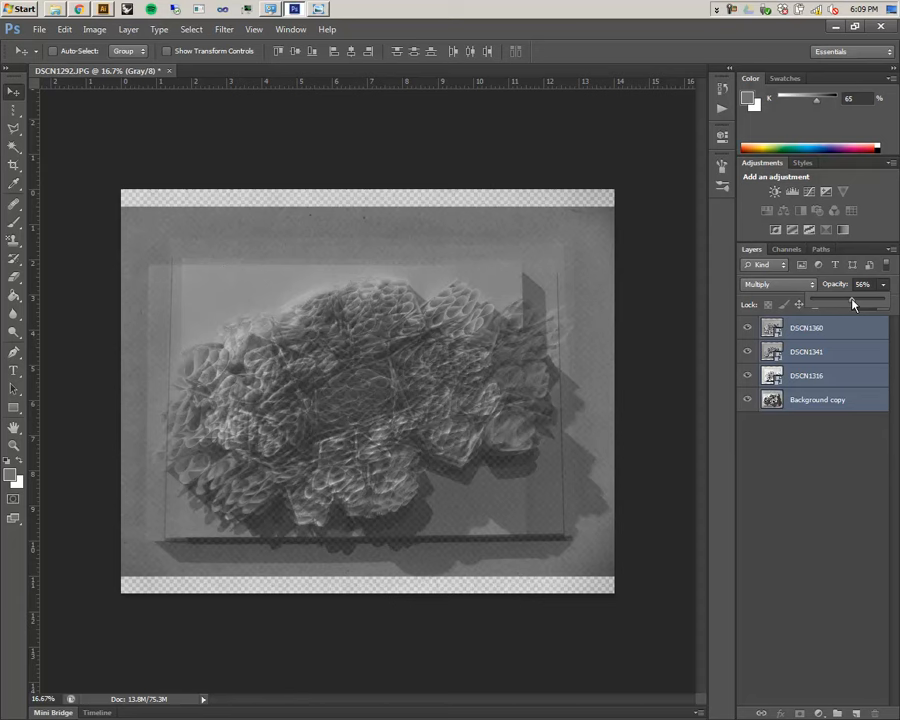
click(434, 131)
mouse_move(215, 304)
mouse_down()
mouse_move(250, 290)
mouse_move(216, 304)
mouse_up()
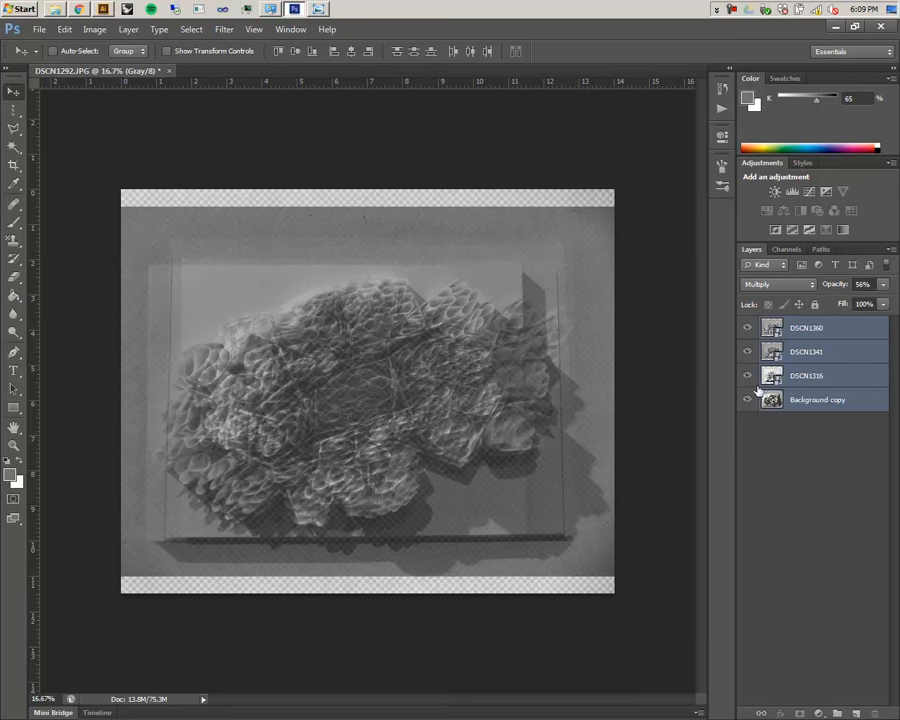
- Shift the DSCN1360 and DSCN1316 layers slightly up and left, and Background copy up and right, to align the photographed boards
click(757, 329)
drag(343, 335, 304, 342)
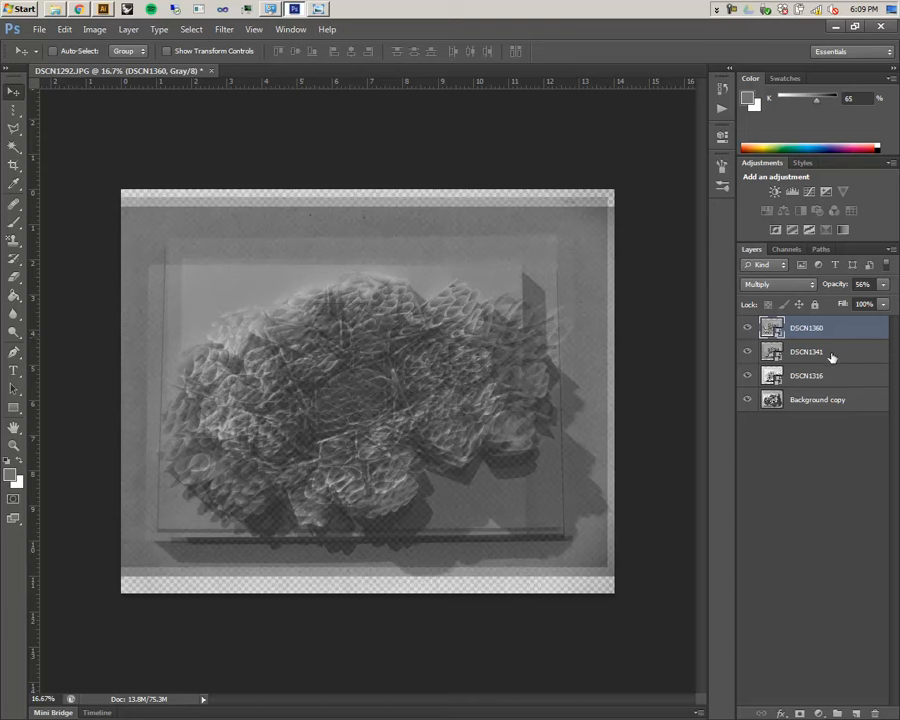
click(828, 354)
drag(322, 403, 207, 399)
click(800, 376)
click(818, 402)
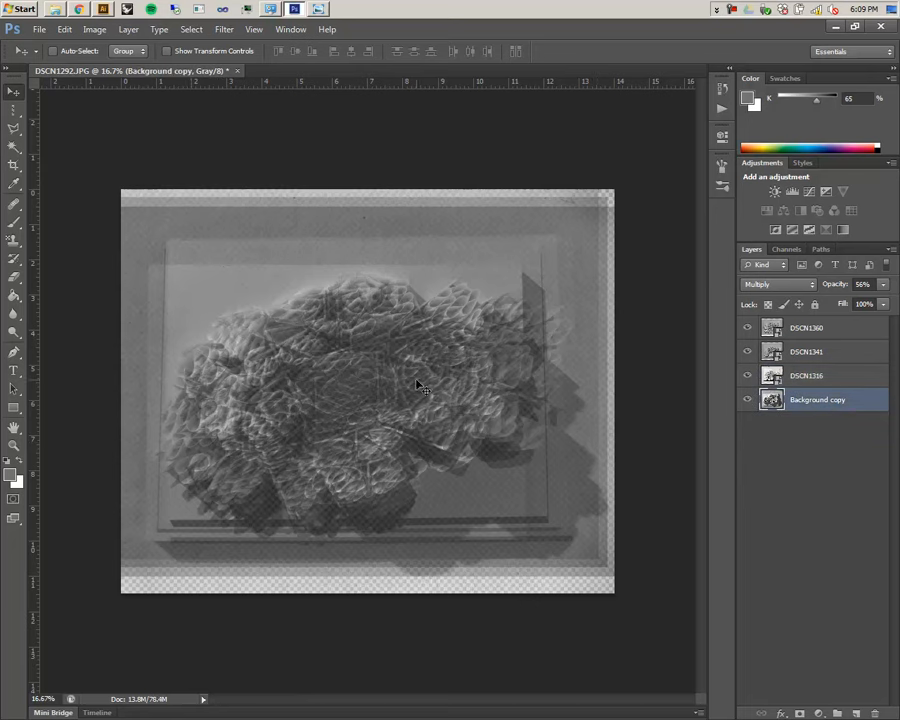
drag(150, 452, 213, 420)
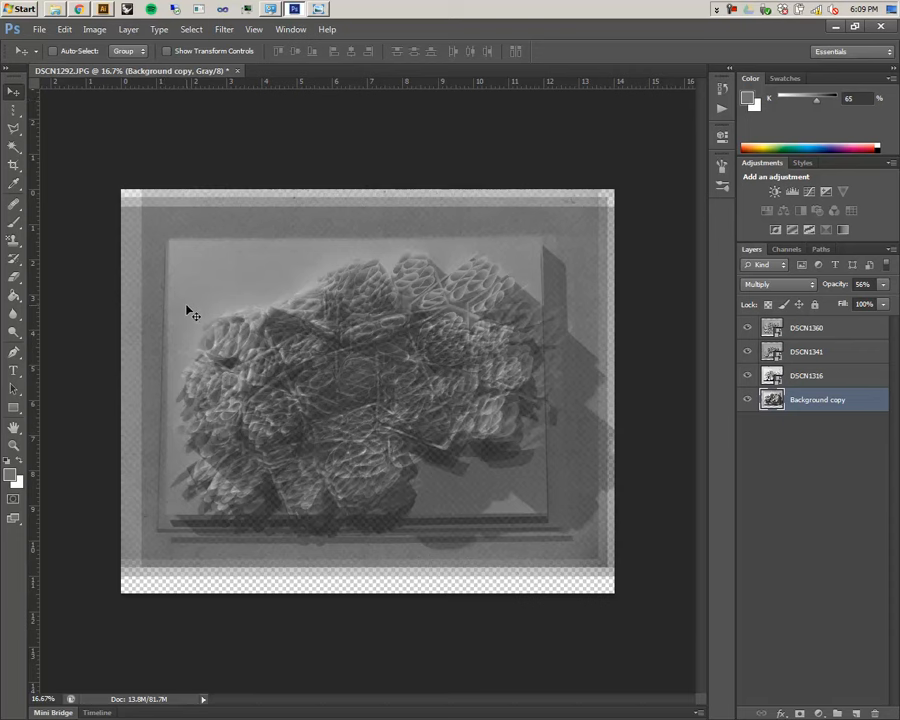
click(95, 33)
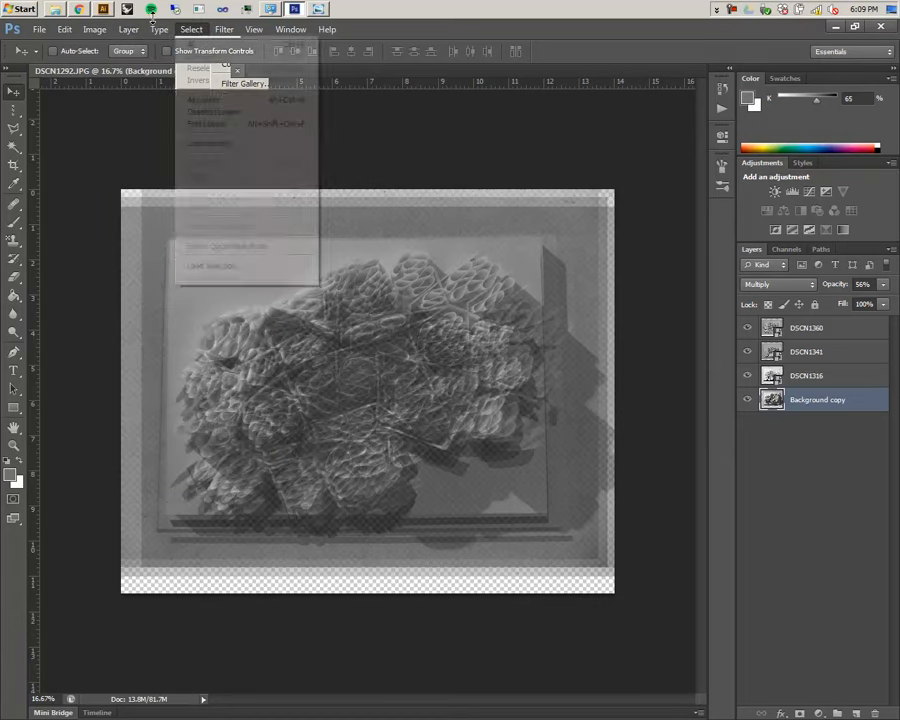
click(103, 33)
click(103, 33)
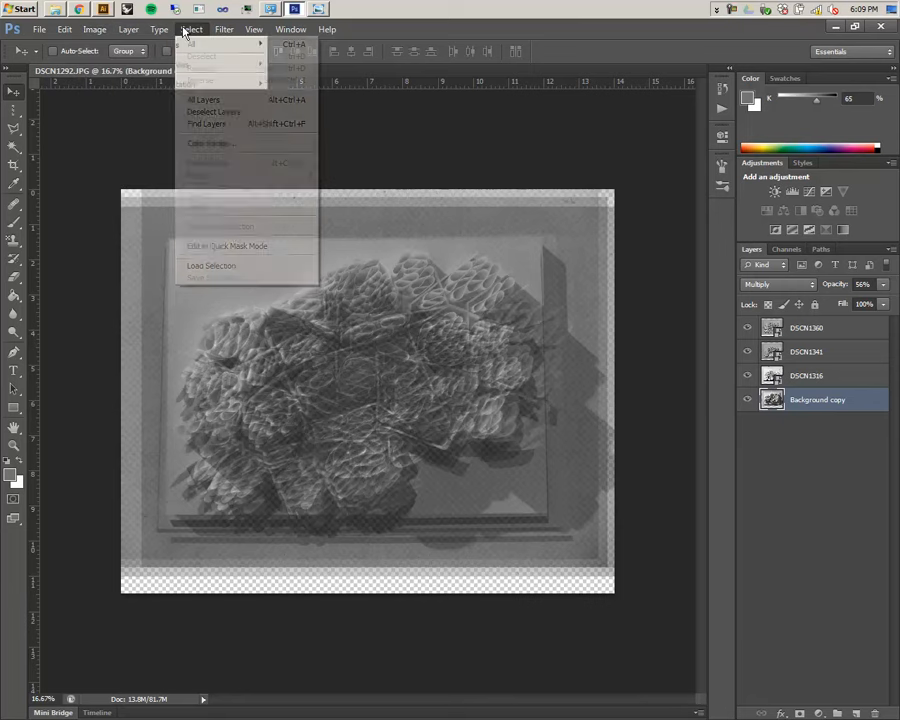
mouse_move(165, 31)
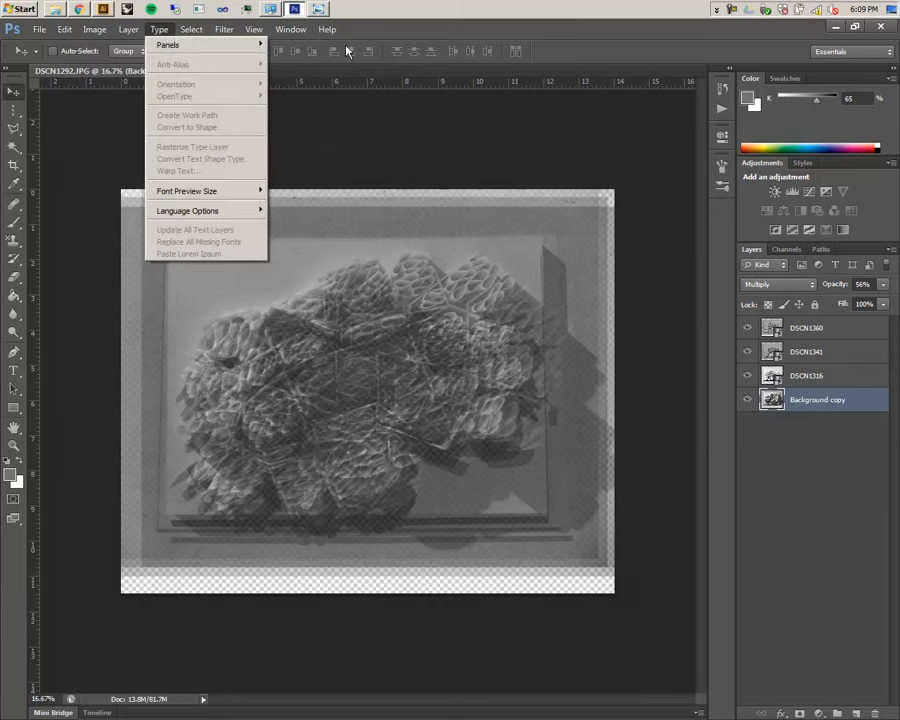
click(446, 40)
click(158, 36)
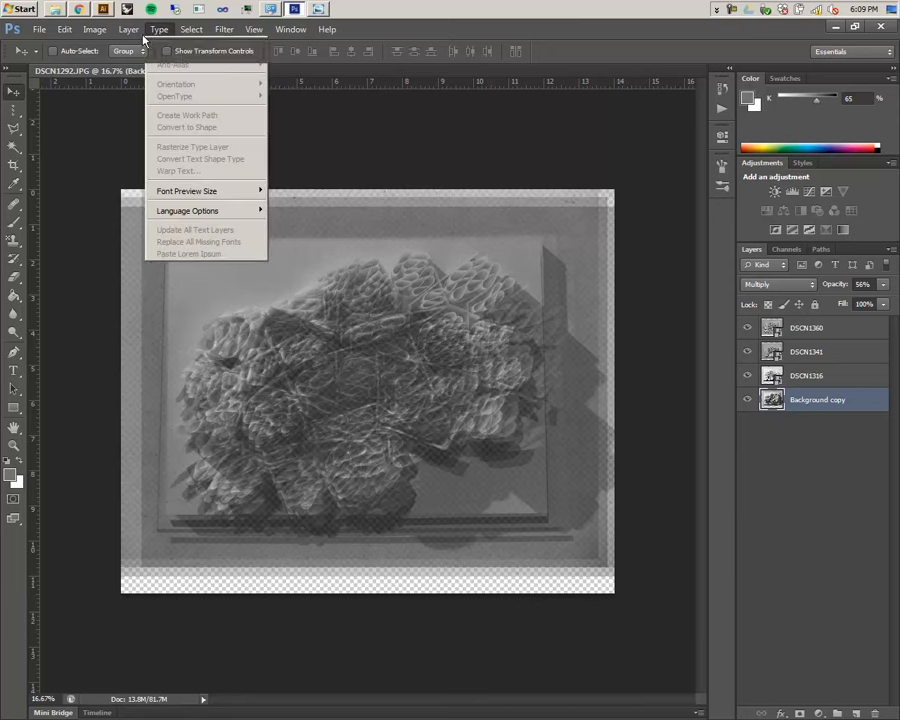
mouse_move(115, 32)
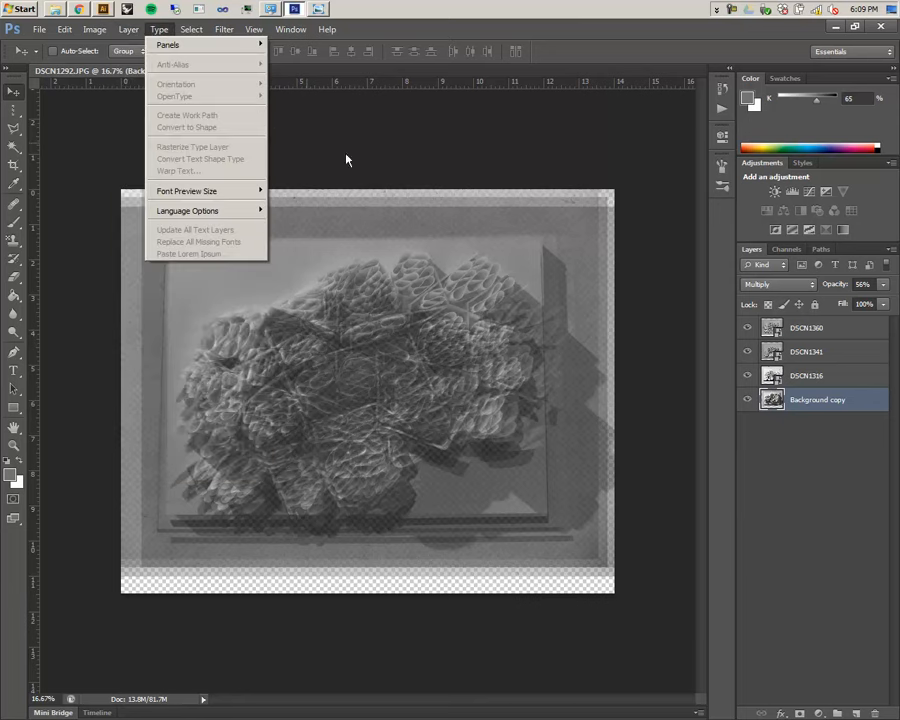
click(351, 149)
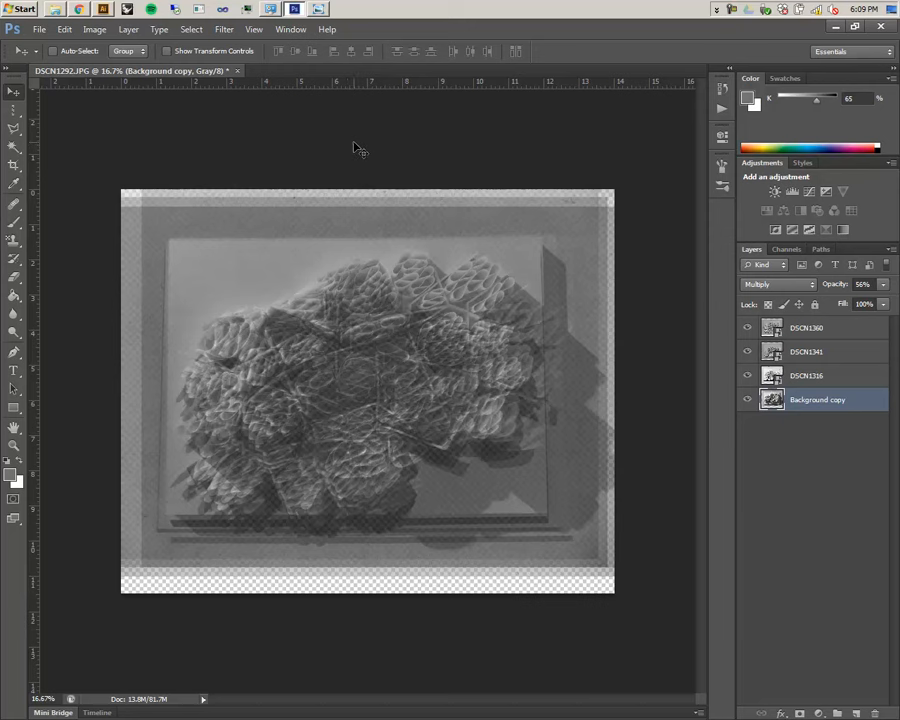
- Scale the Background copy layer up proportionally to about 106.6%, keeping its upper-left corner fixed
key(ctrl+t)
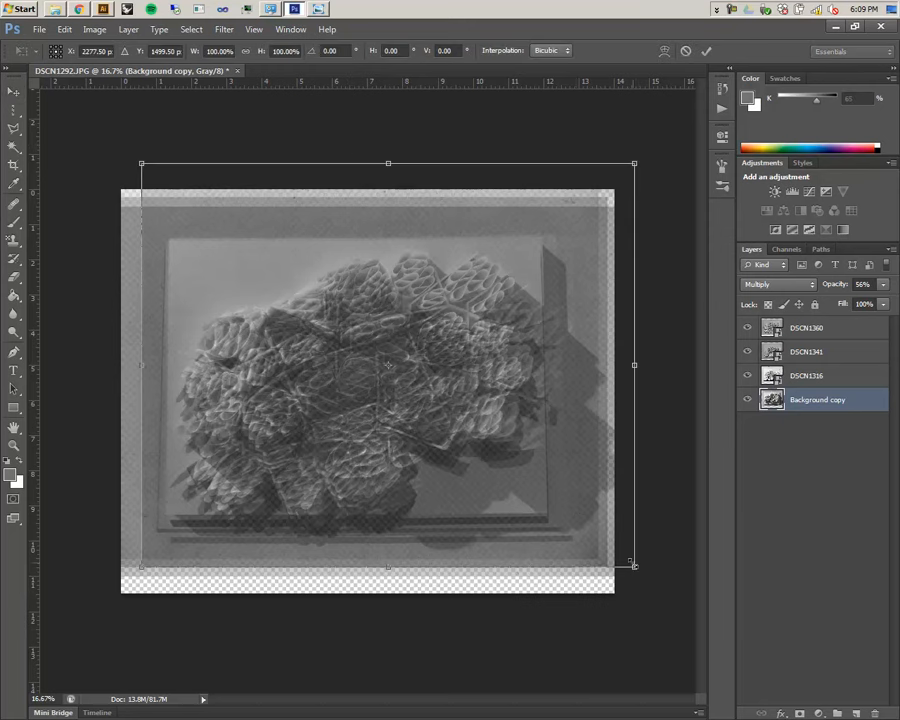
drag(634, 566, 667, 594)
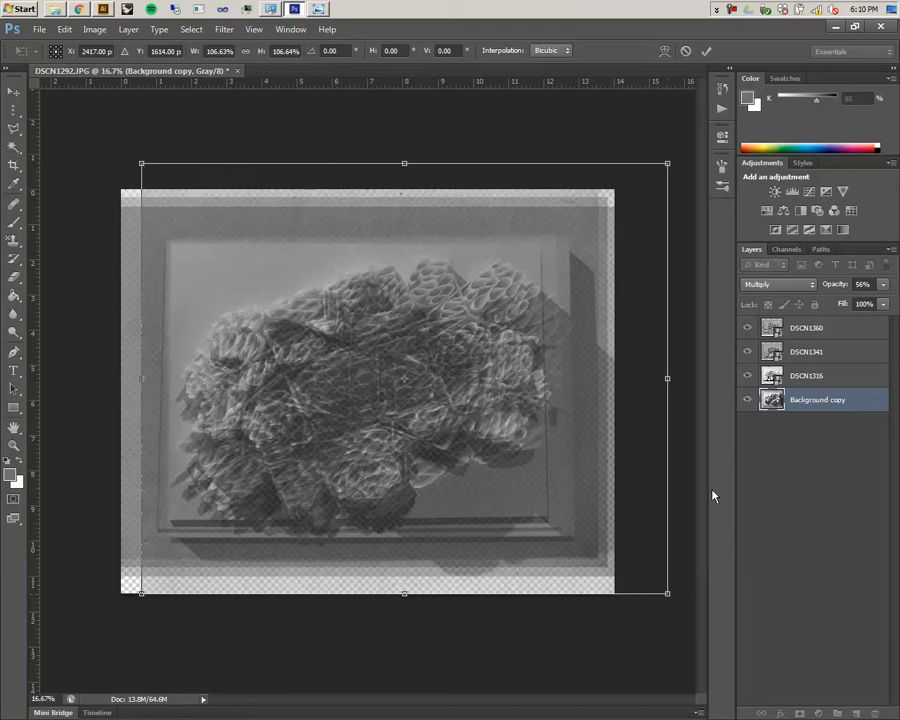
key(Return)
- Nudge the DSCN1316 layer slightly down and right, and scale it up proportionally to about 102.5%
click(849, 375)
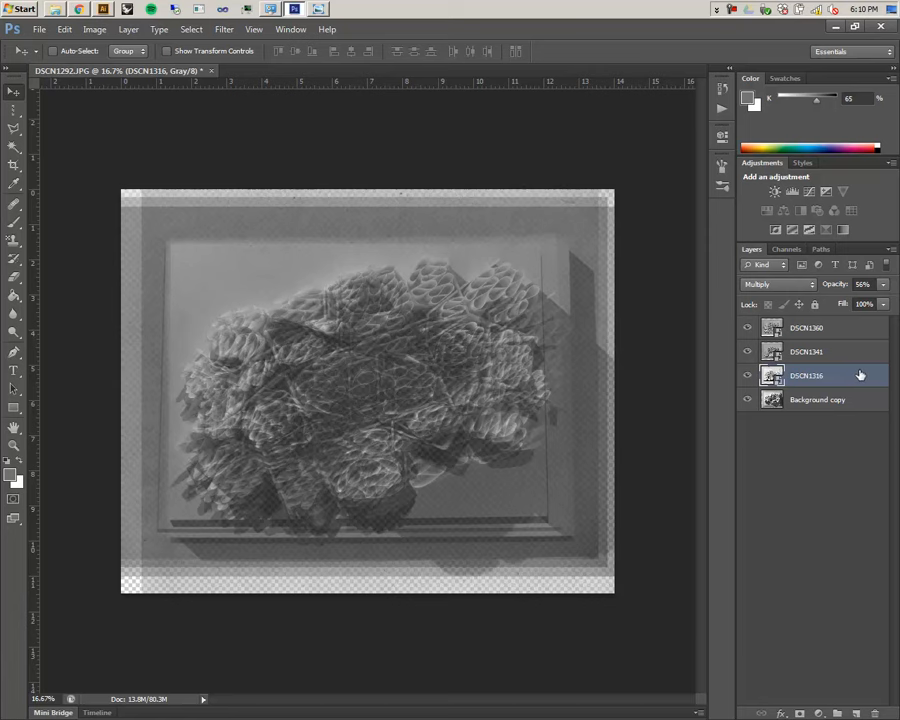
key(ctrl+t)
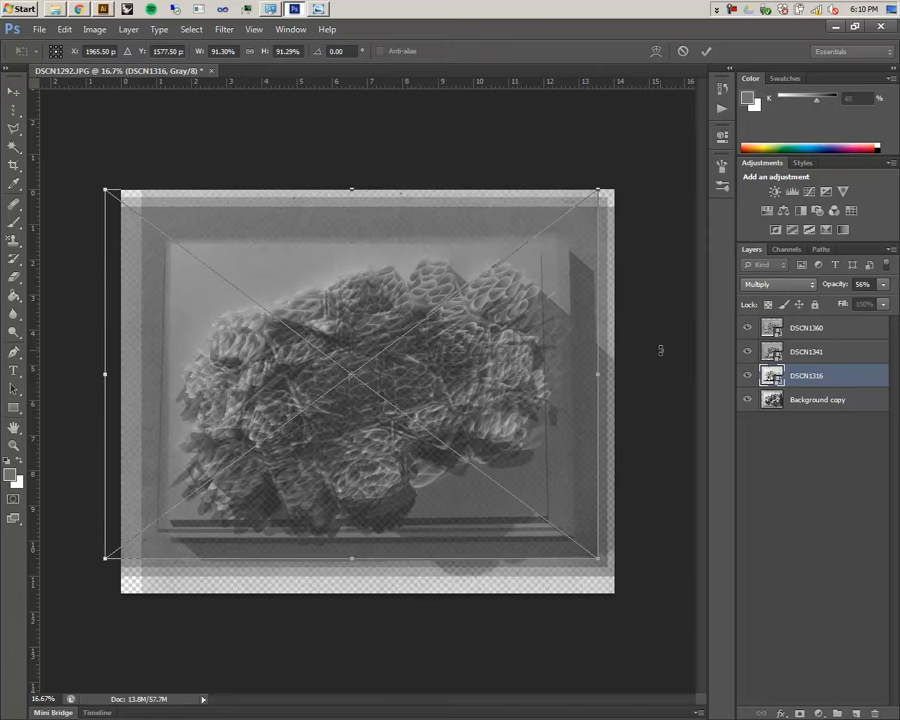
mouse_move(323, 330)
mouse_down()
mouse_move(350, 358)
mouse_move(356, 346)
mouse_move(323, 330)
mouse_move(330, 318)
mouse_up()
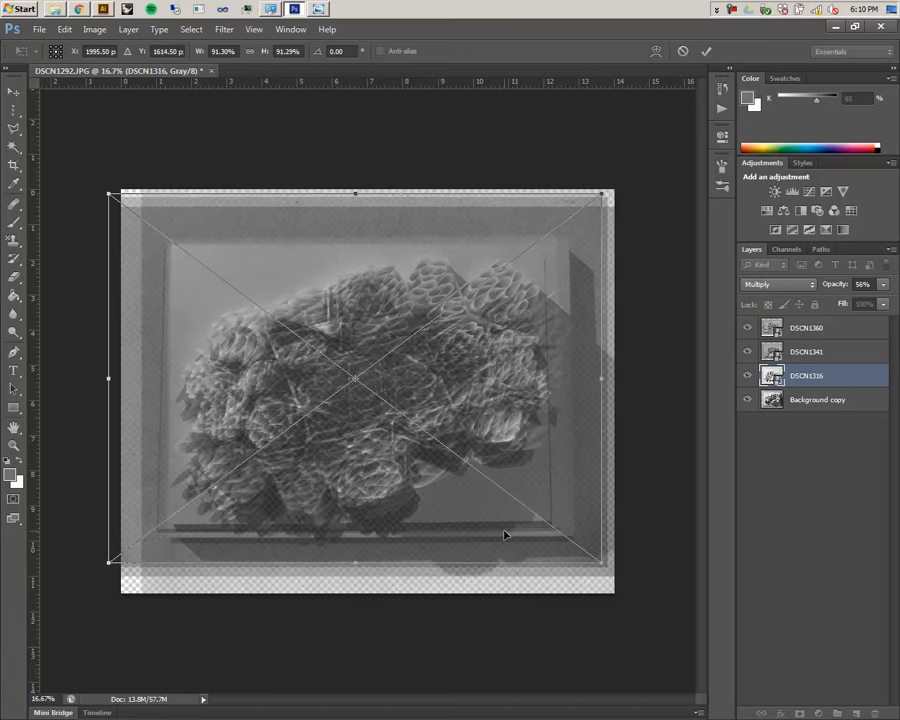
drag(609, 577, 661, 610)
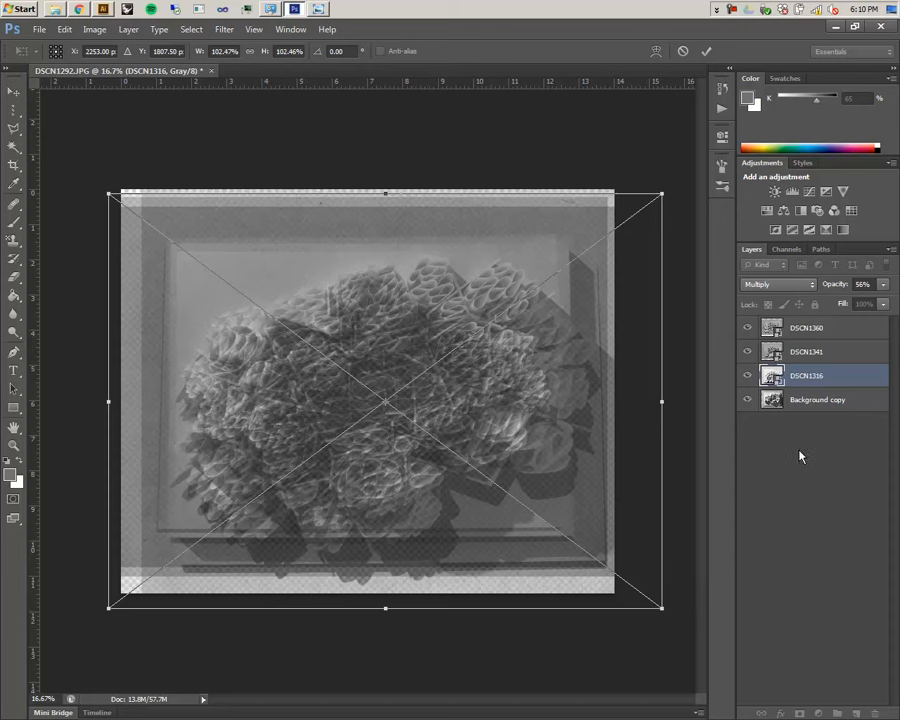
key(Return)
- Scale the DSCN1341 layer up proportionally to about 97.9%, keeping its upper-left corner fixed
click(810, 351)
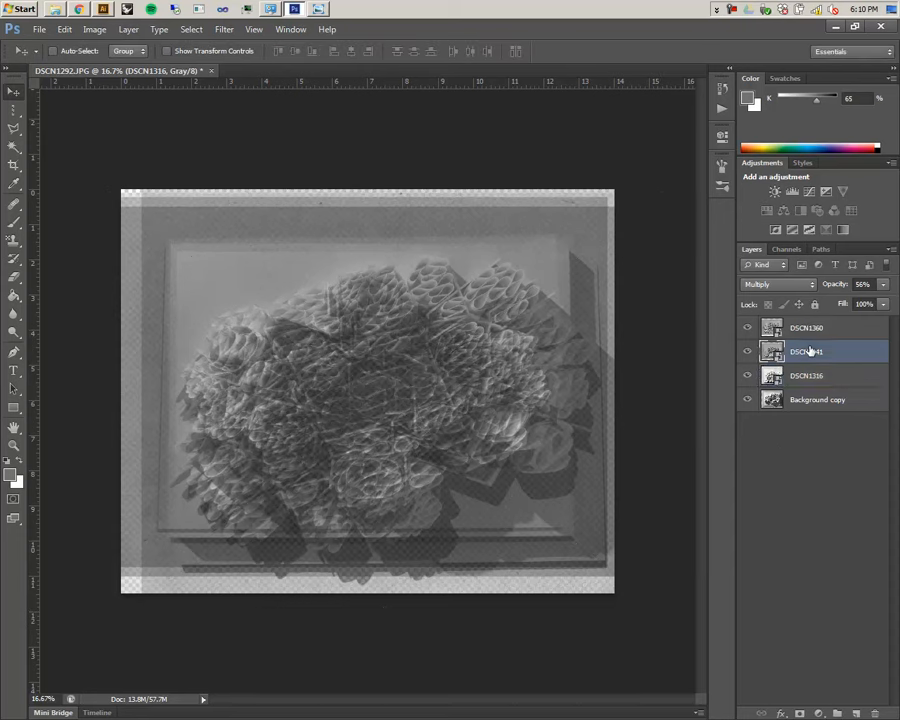
key(ctrl+t)
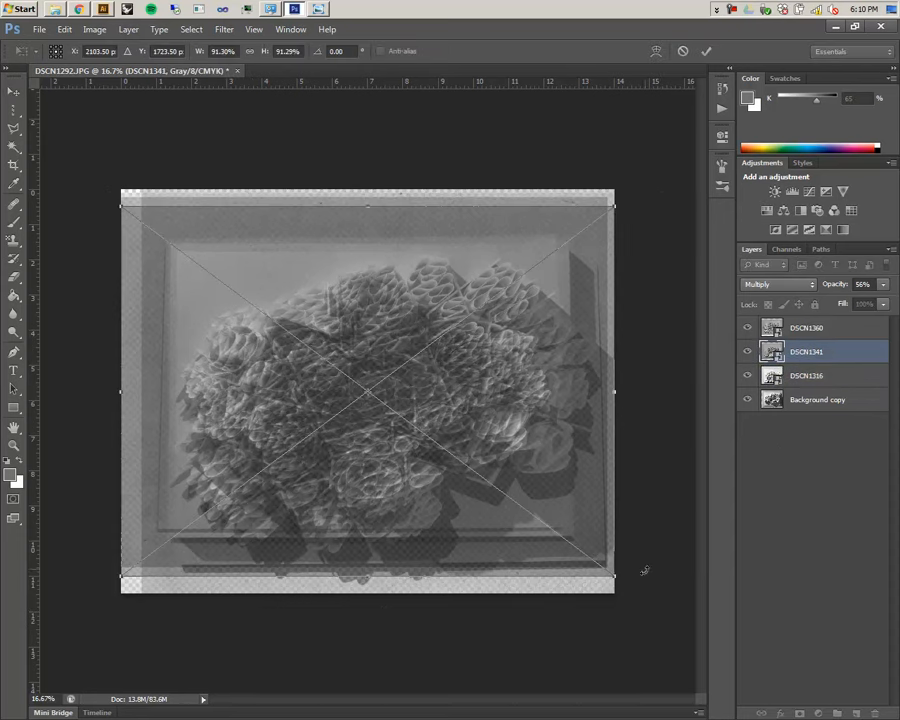
drag(610, 573, 648, 601)
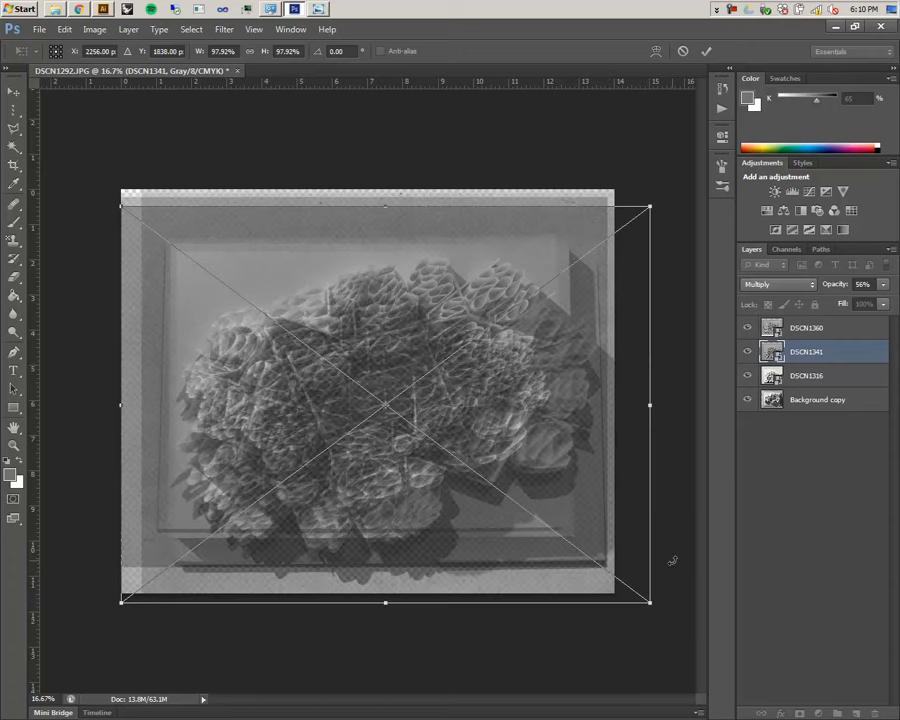
key(Return)
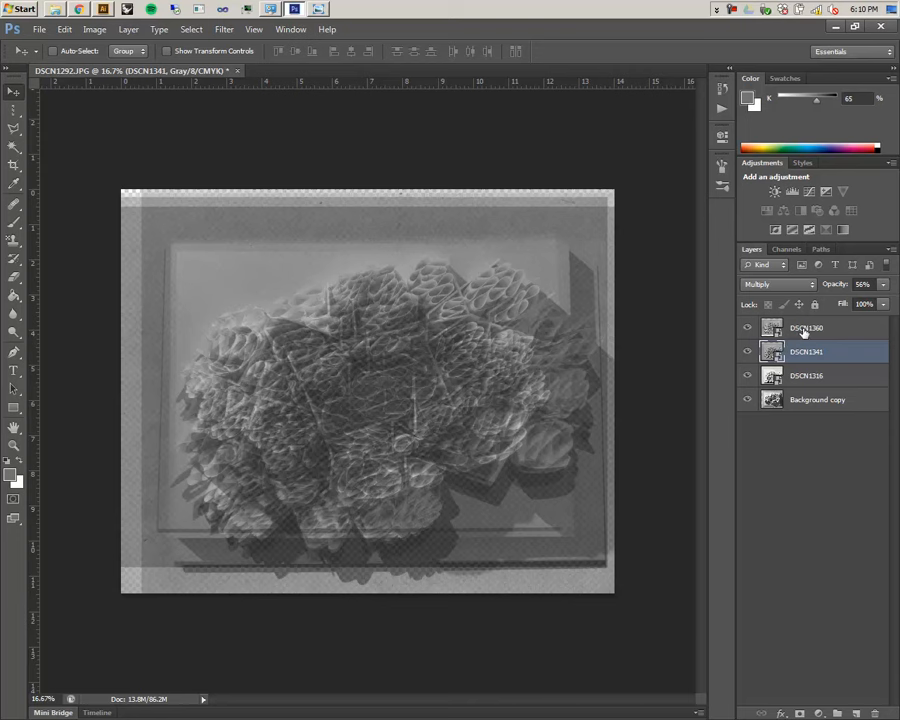
- Scale the DSCN1360 layer up proportionally to about 101%, keeping its upper-left corner fixed
click(805, 332)
key(ctrl+t)
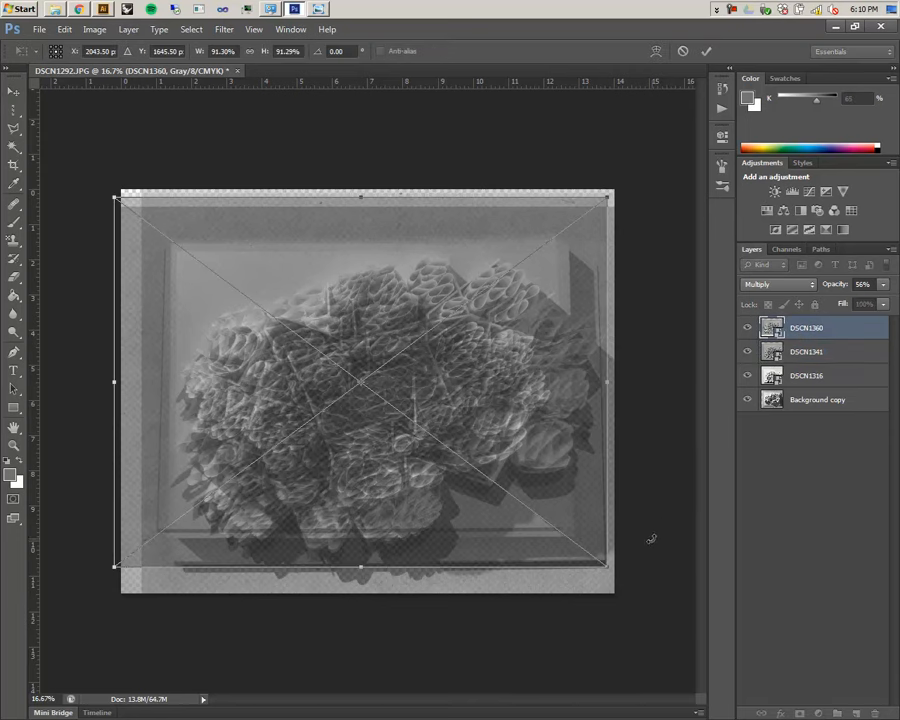
drag(604, 565, 661, 604)
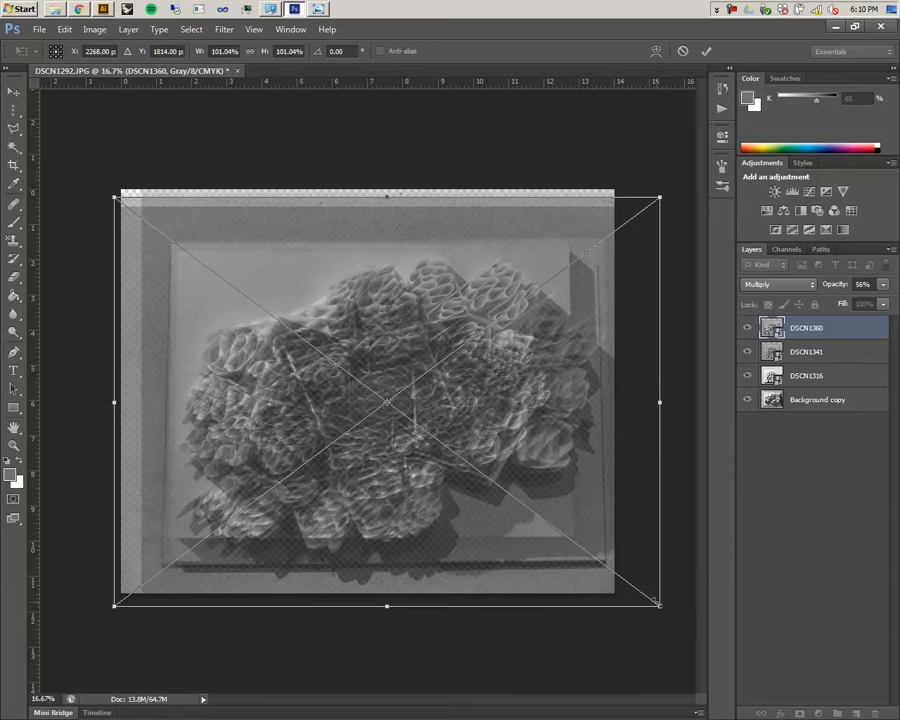
key(Return)
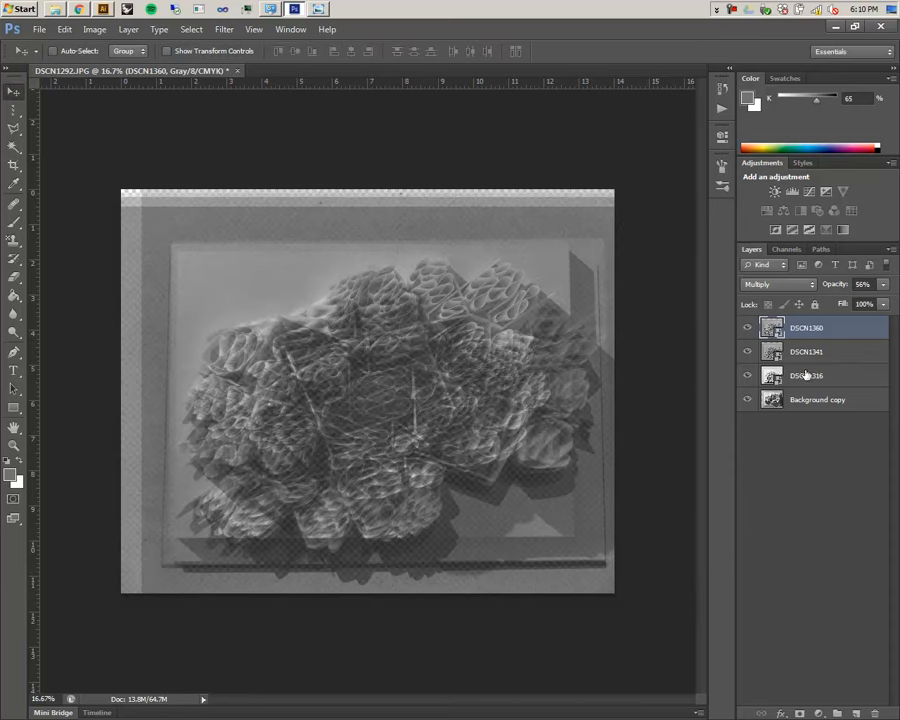
- Hide all the layers and toggle Background copy and DSCN1316 on and off to compare their alignment
click(812, 352)
drag(747, 327, 751, 383)
click(747, 404)
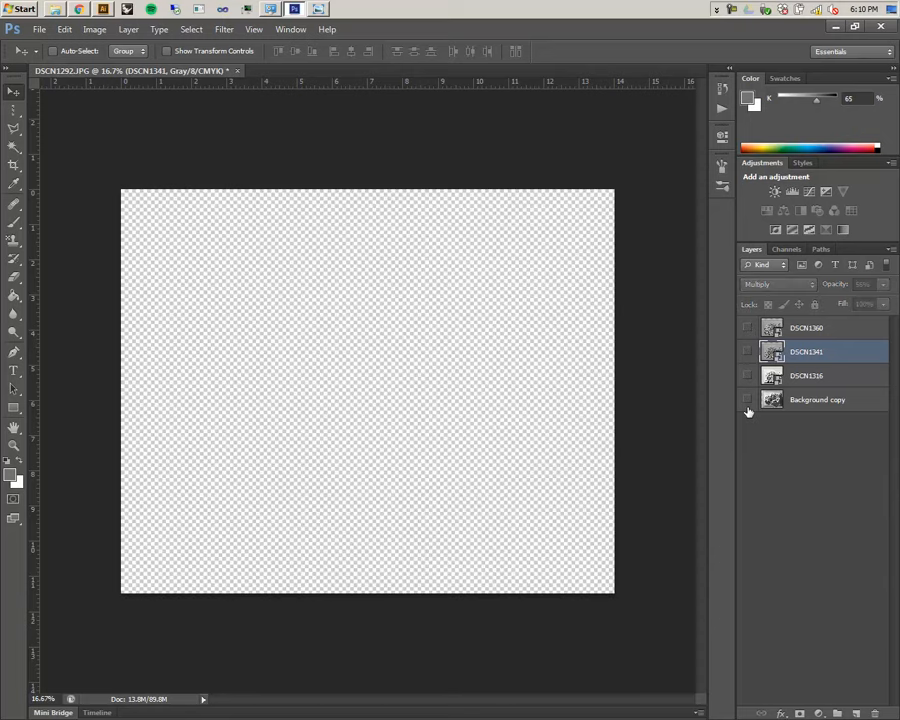
click(748, 400)
click(748, 377)
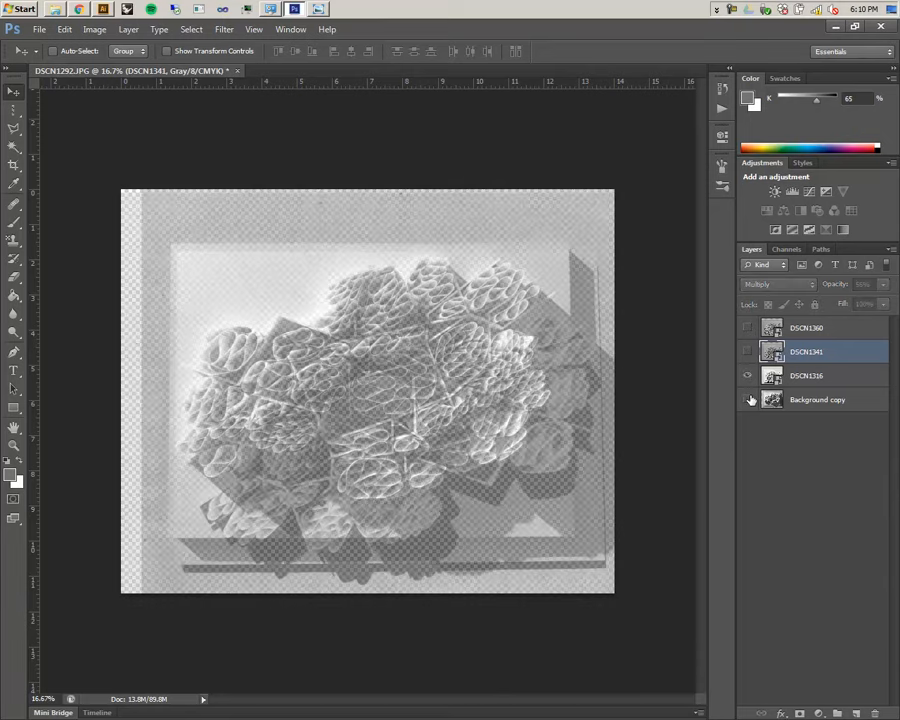
click(748, 398)
click(750, 377)
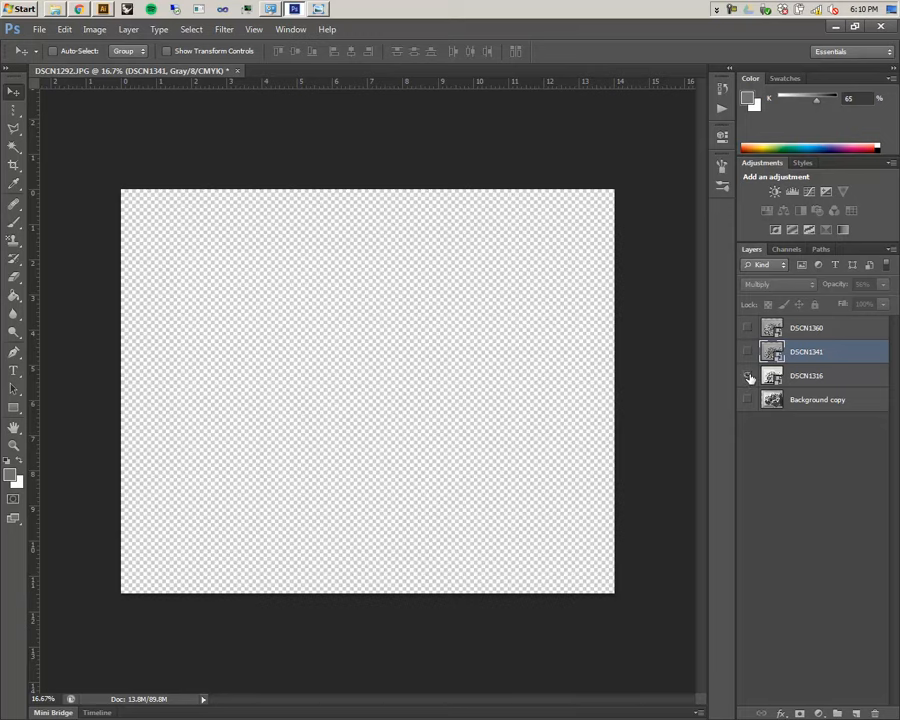
click(750, 377)
click(748, 399)
click(748, 376)
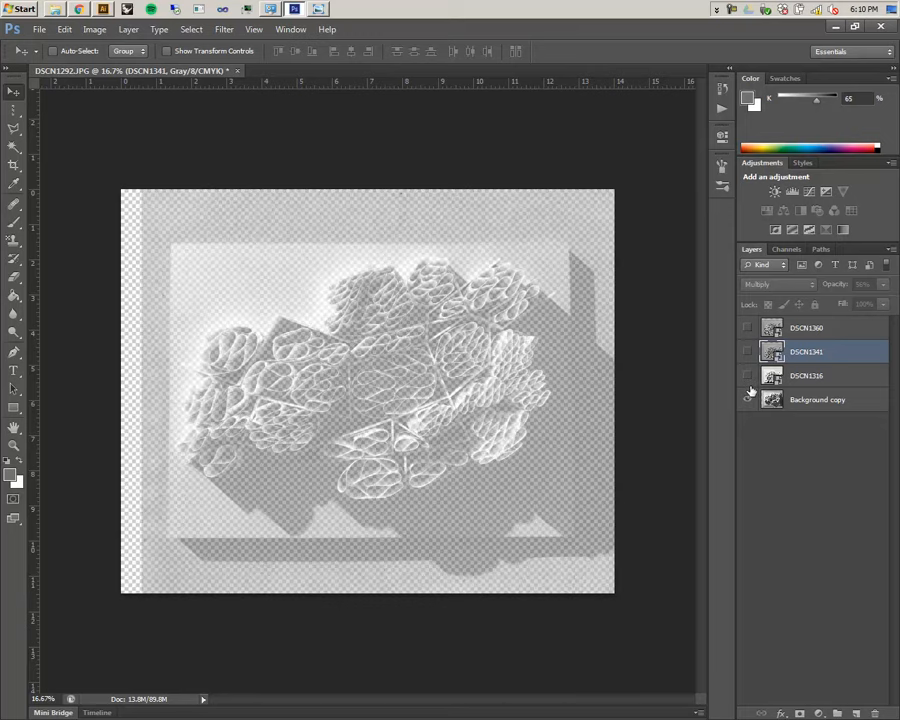
- Show the DSCN1360, DSCN1341 and DSCN1316 layers again and scale Background copy up proportionally to about 107.1%
click(768, 399)
click(747, 327)
click(746, 352)
click(747, 375)
key(ctrl+t)
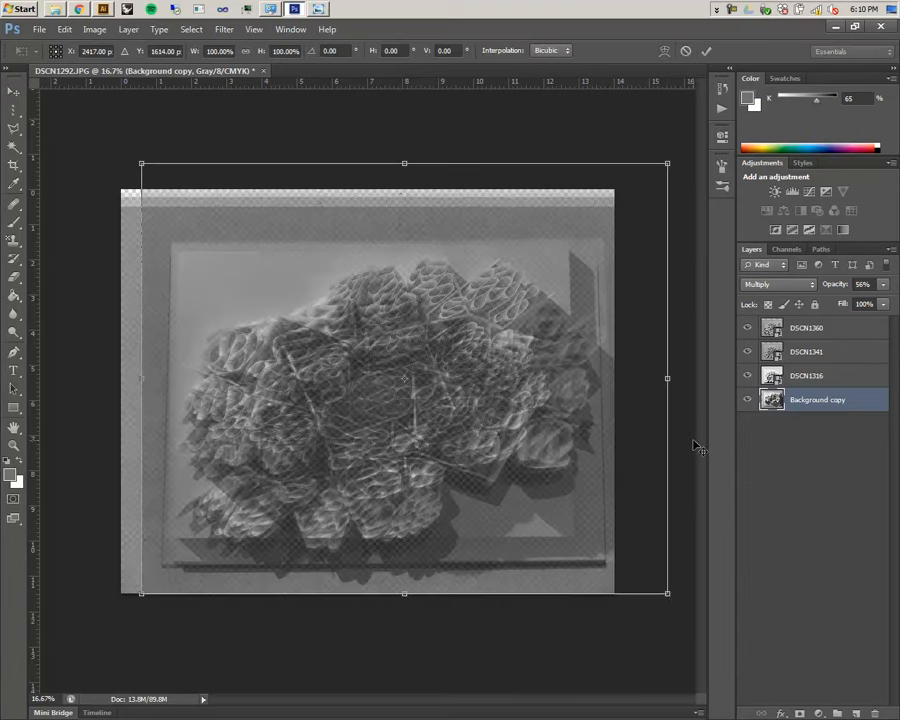
drag(668, 593, 703, 634)
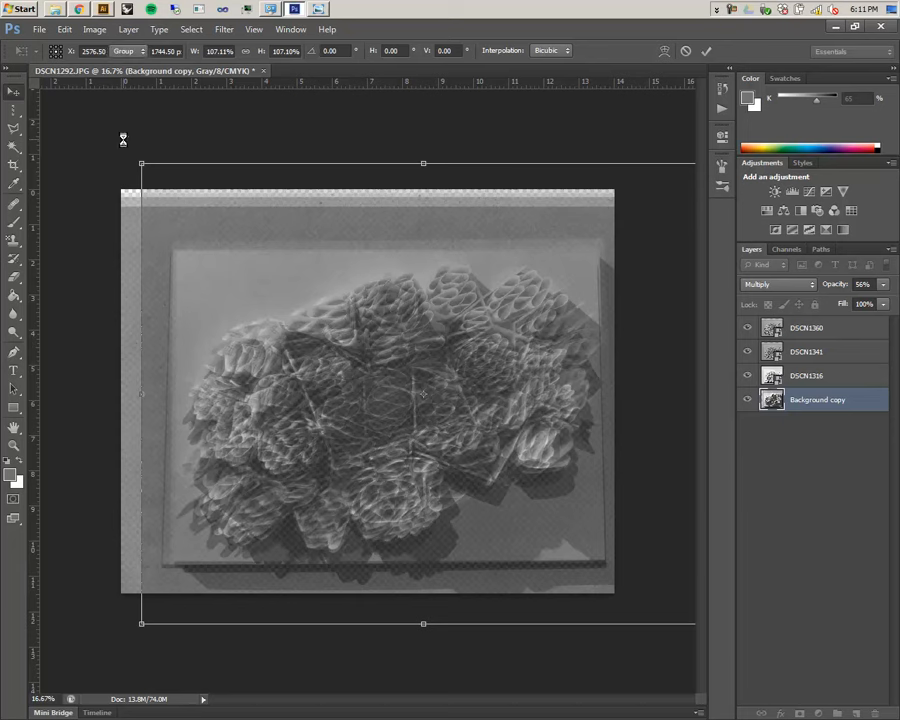
key(Return)
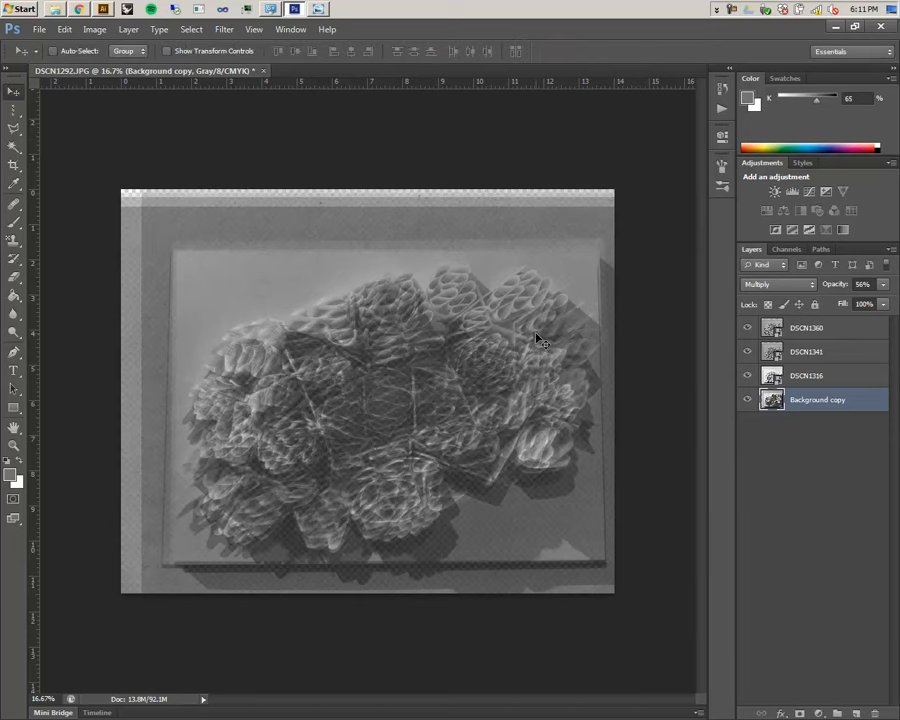
scroll(142, 135, down, 1)
scroll(354, 414, down, 1)
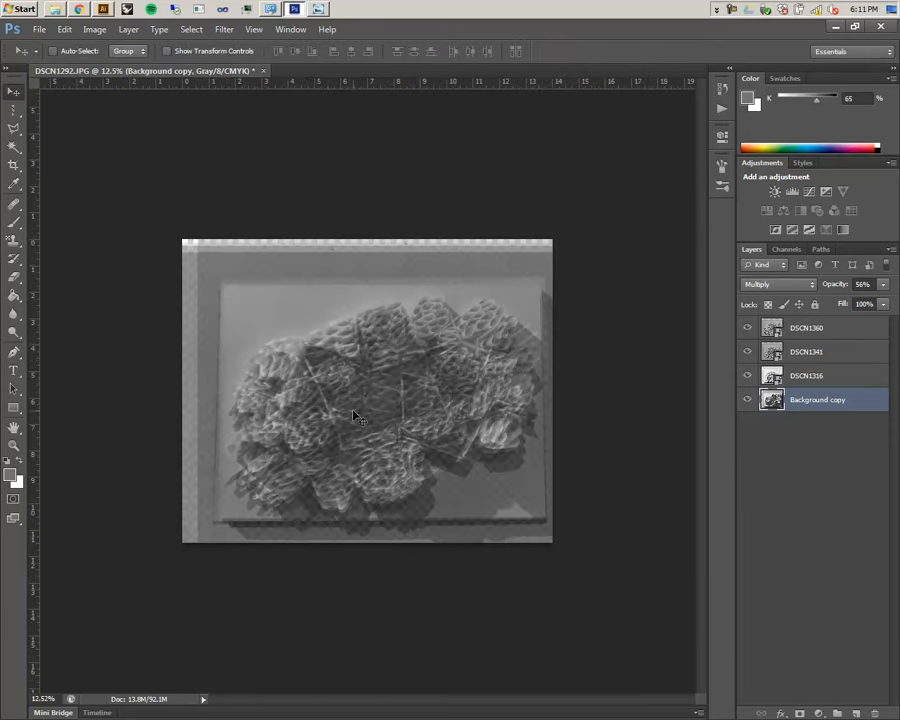
scroll(360, 416, up, 1)
scroll(528, 444, up, 1)
scroll(524, 444, down, 4)
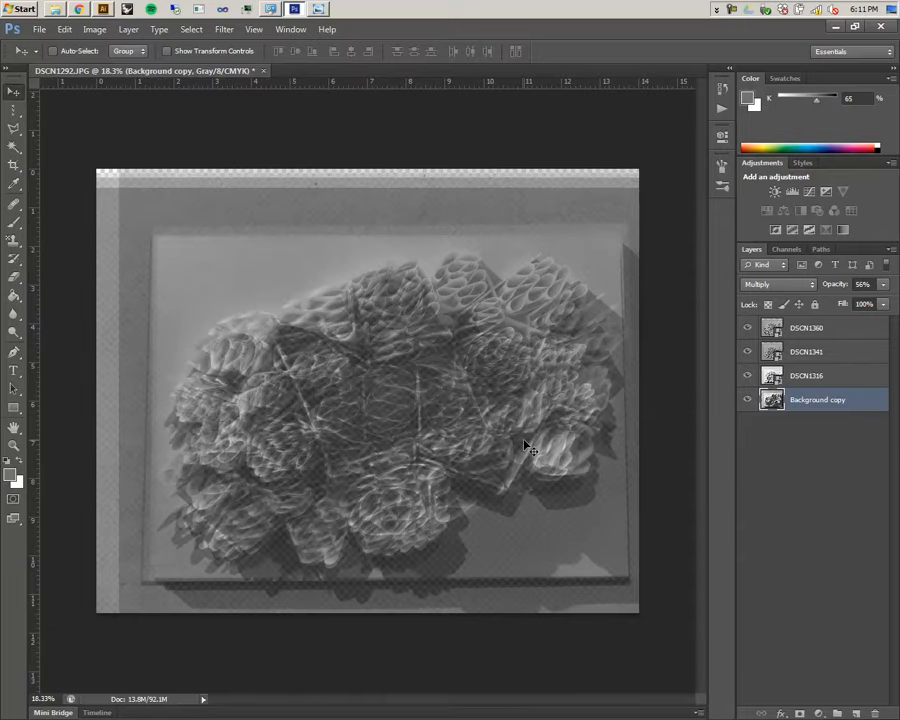
- Examine the flower overlay at different magnifications to check how well the four layers line up
scroll(524, 444, up, 4)
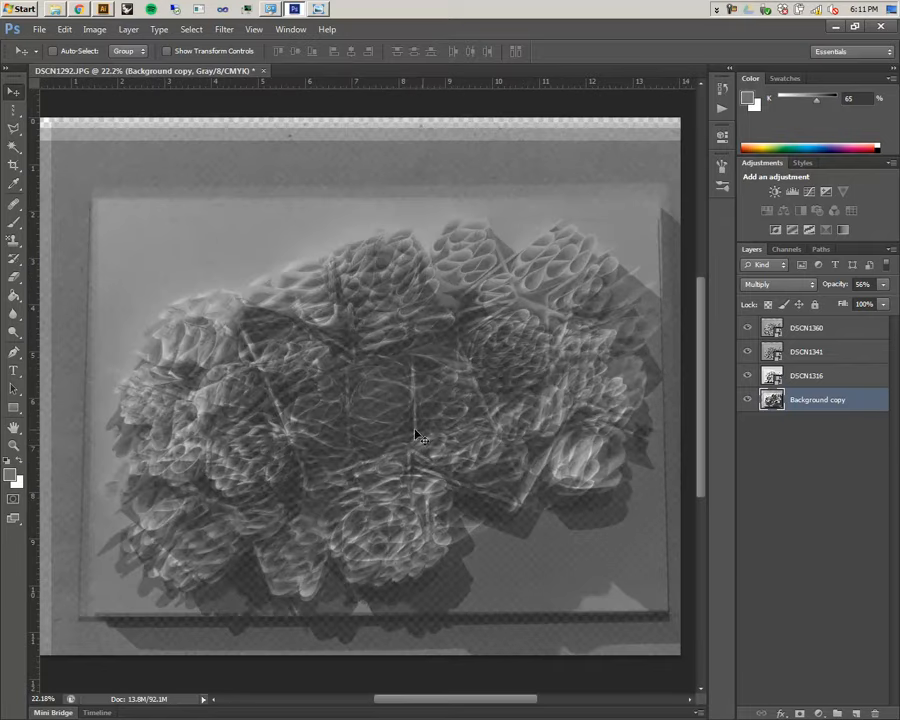
scroll(405, 339, up, 1)
scroll(405, 339, down, 1)
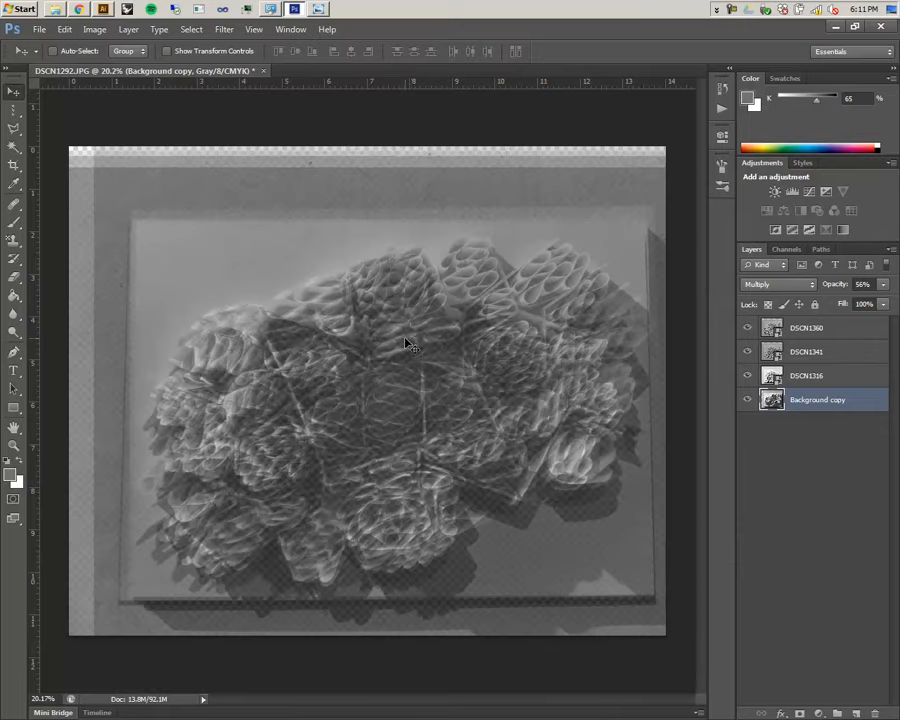
scroll(420, 345, up, 1)
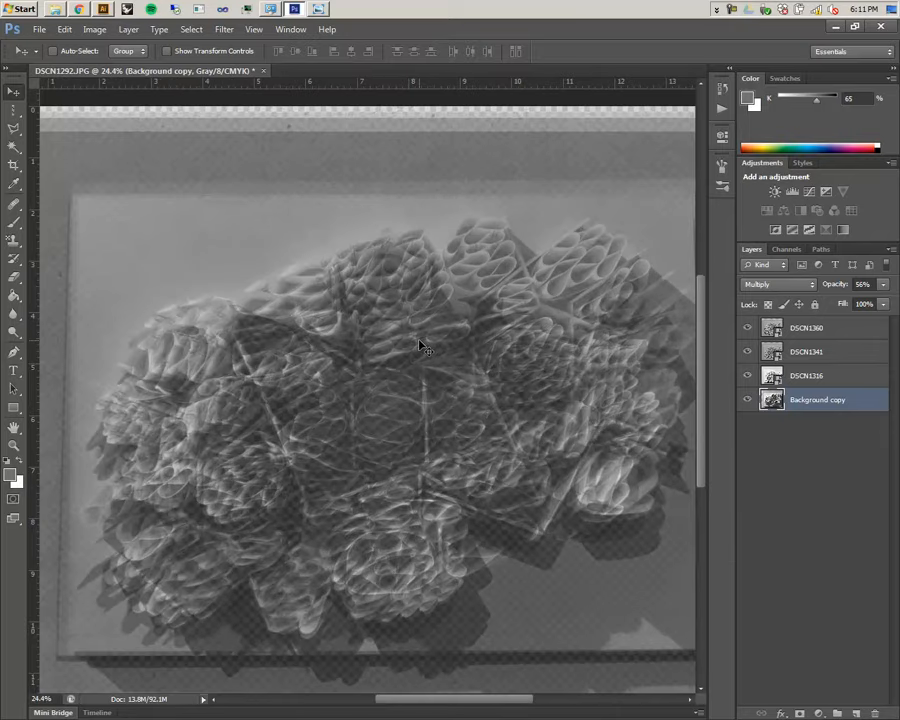
scroll(420, 345, down, 2)
scroll(430, 345, down, 1)
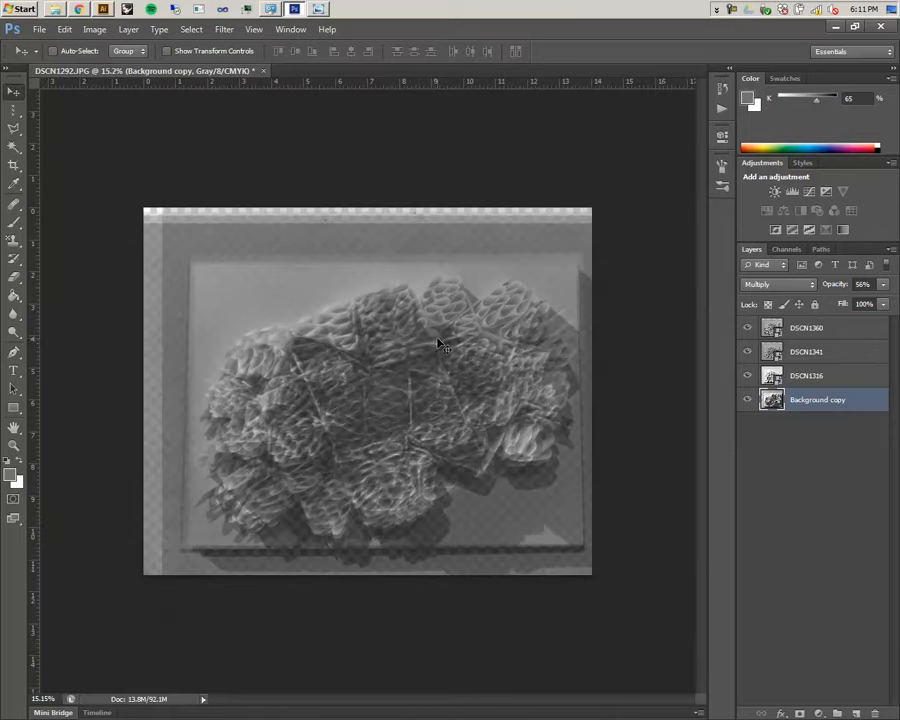
scroll(440, 345, up, 1)
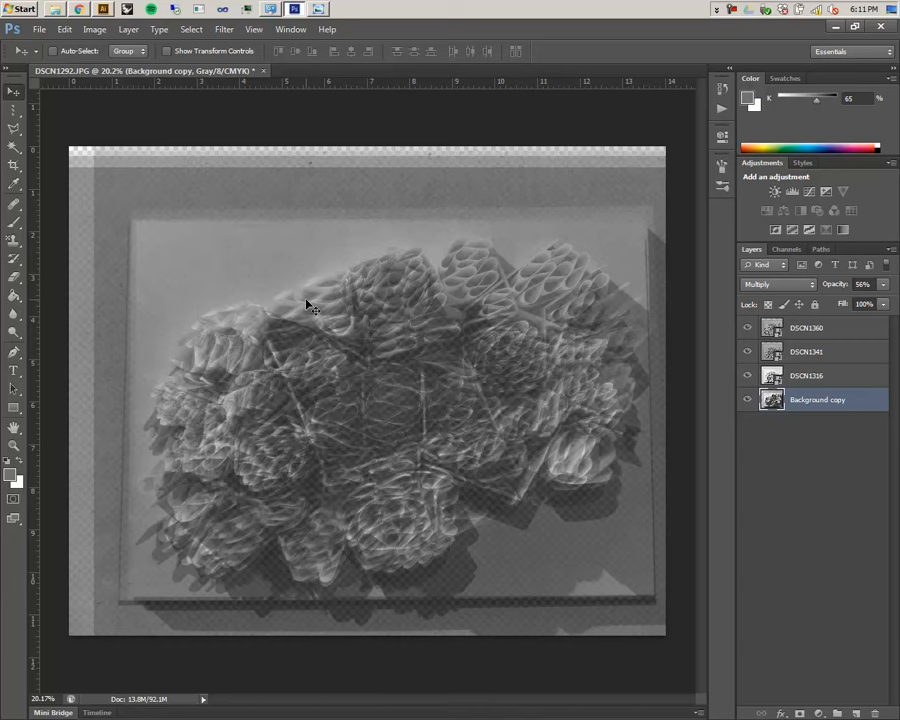
scroll(351, 298, down, 2)
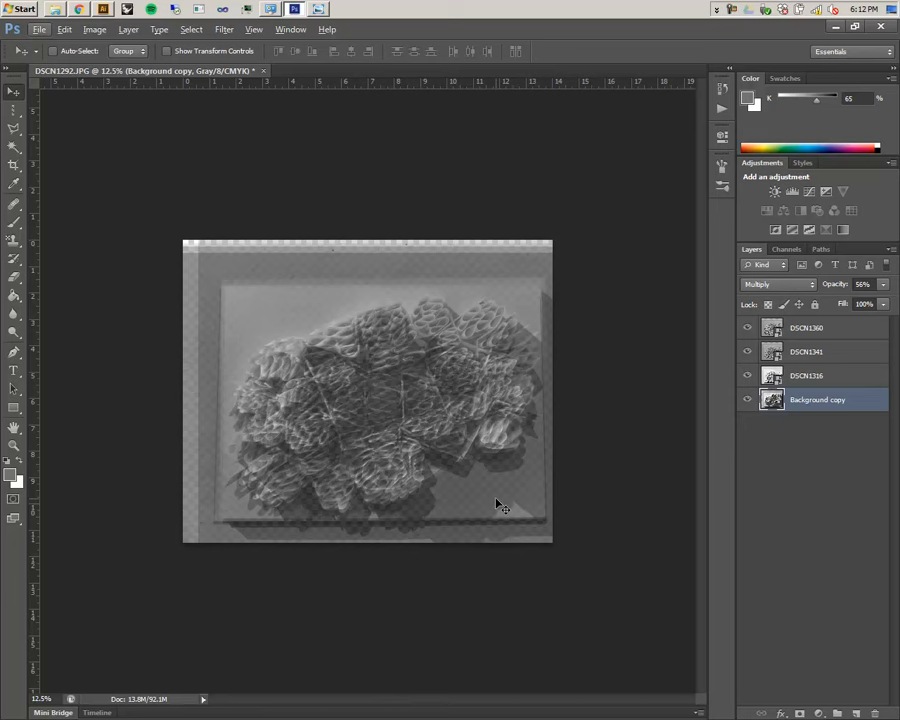
key(alt)
scroll(415, 434, up, 6)
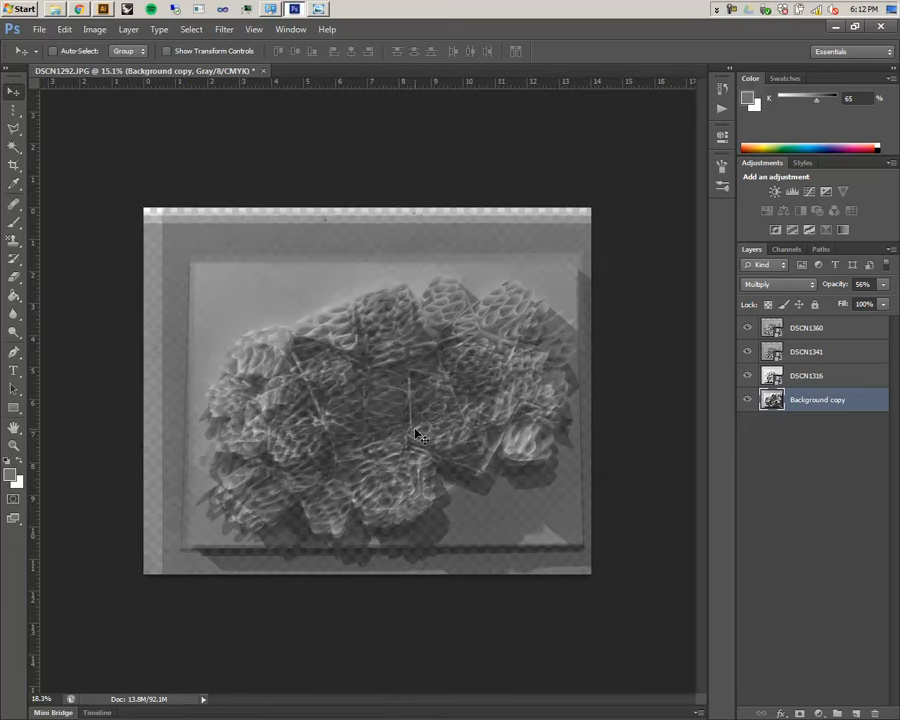
- Shift the Background copy, DSCN1341 and DSCN1360 layers slightly to refine the alignment of the overlaid flower photos
drag(410, 435, 497, 405)
click(846, 376)
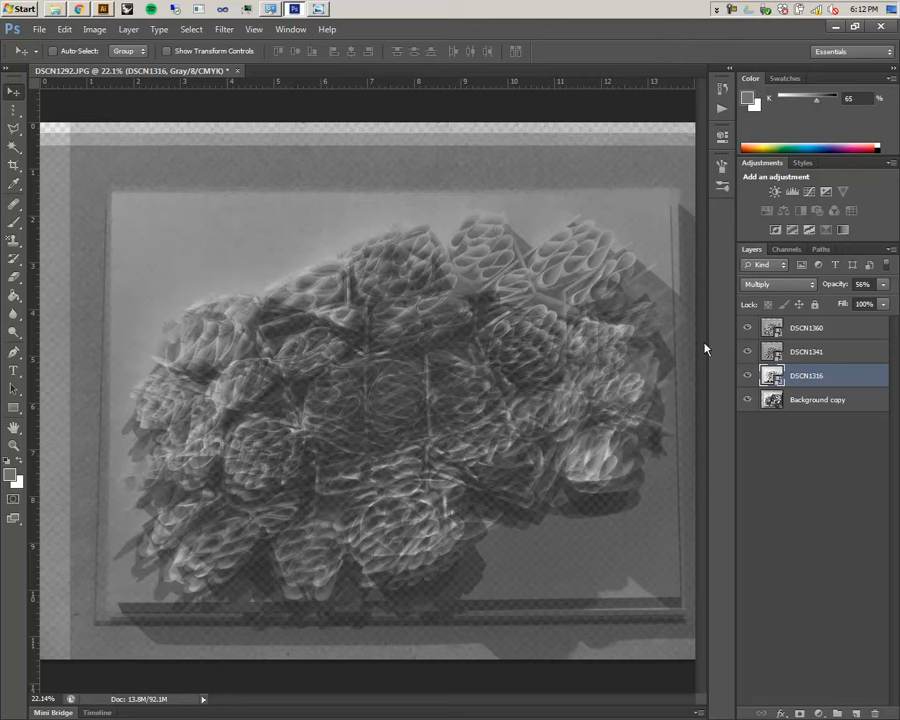
click(806, 352)
drag(497, 344, 503, 341)
click(790, 328)
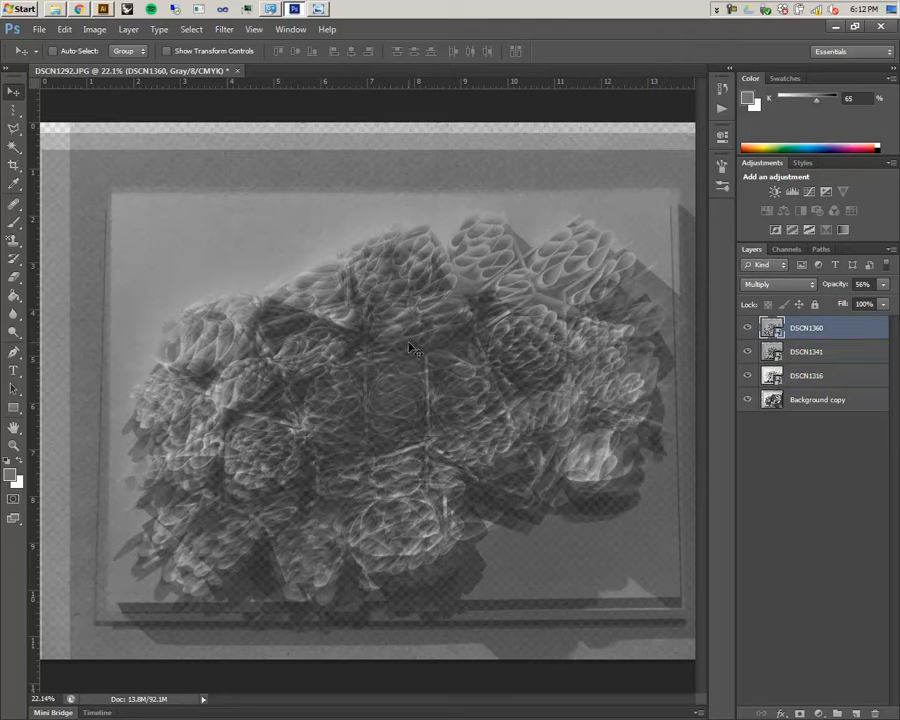
mouse_move(430, 358)
mouse_down()
mouse_move(455, 352)
mouse_move(430, 353)
mouse_move(425, 343)
mouse_up()
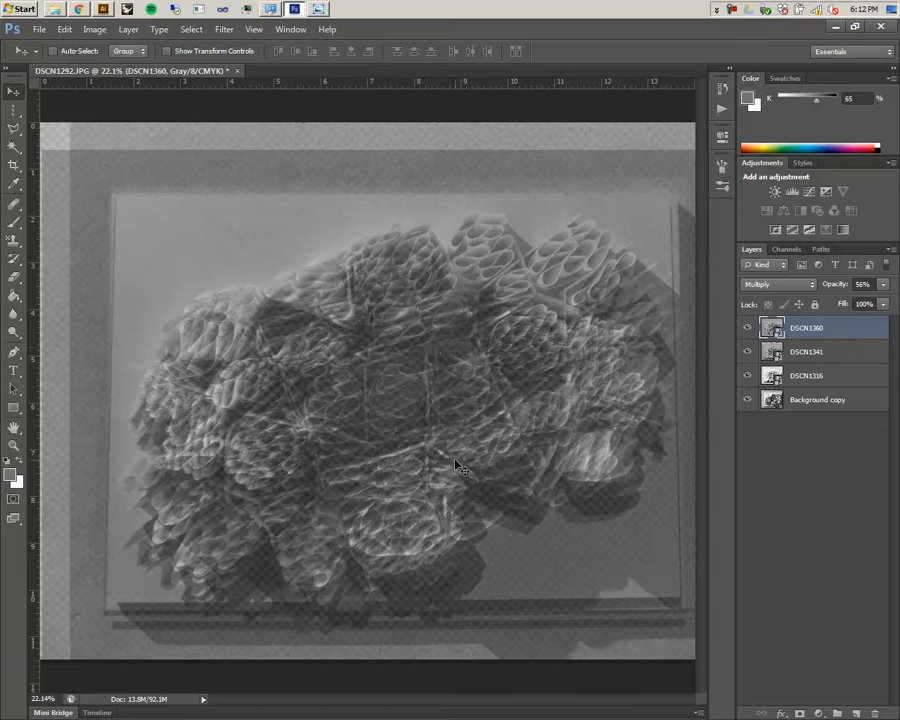
- Save the overlay as a layered Photoshop file named Orientation 01 in the Better Photos - Black and White folder, accepting the format options
click(37, 29)
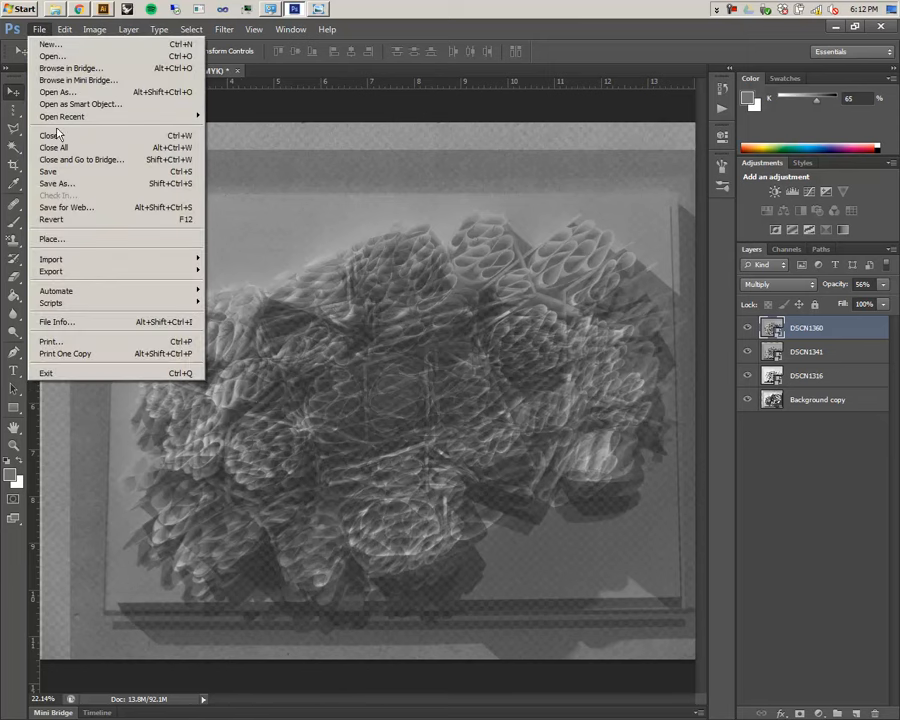
click(85, 174)
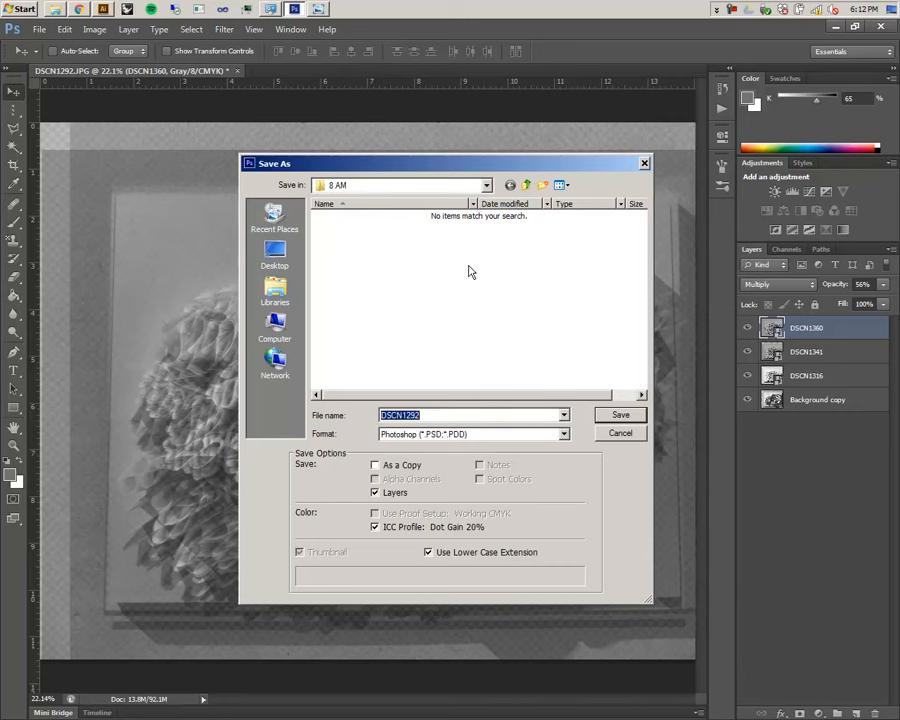
text(Orientation 01)
click(526, 185)
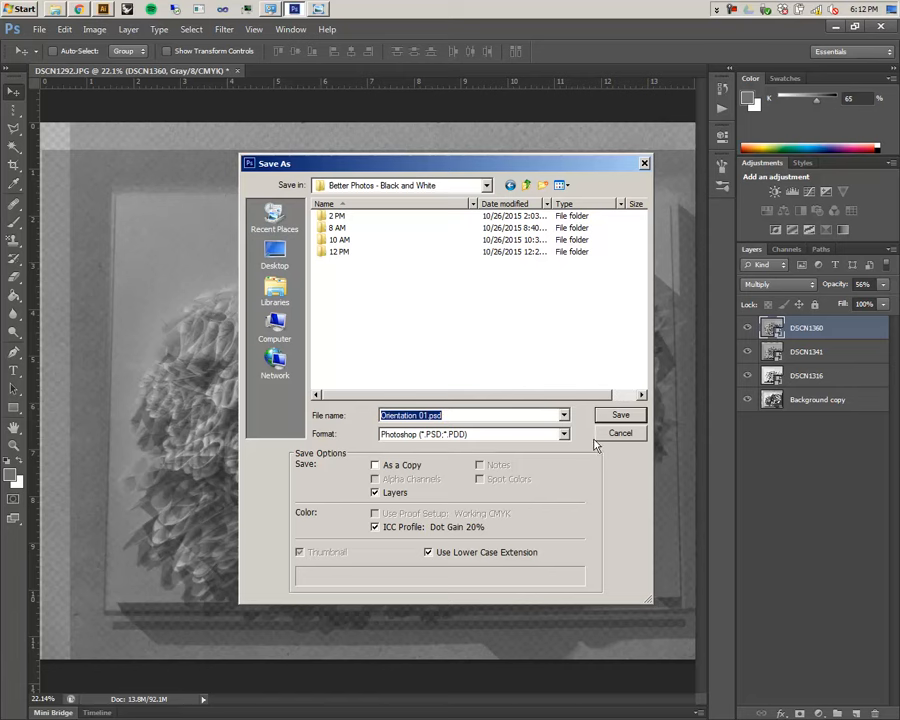
click(621, 416)
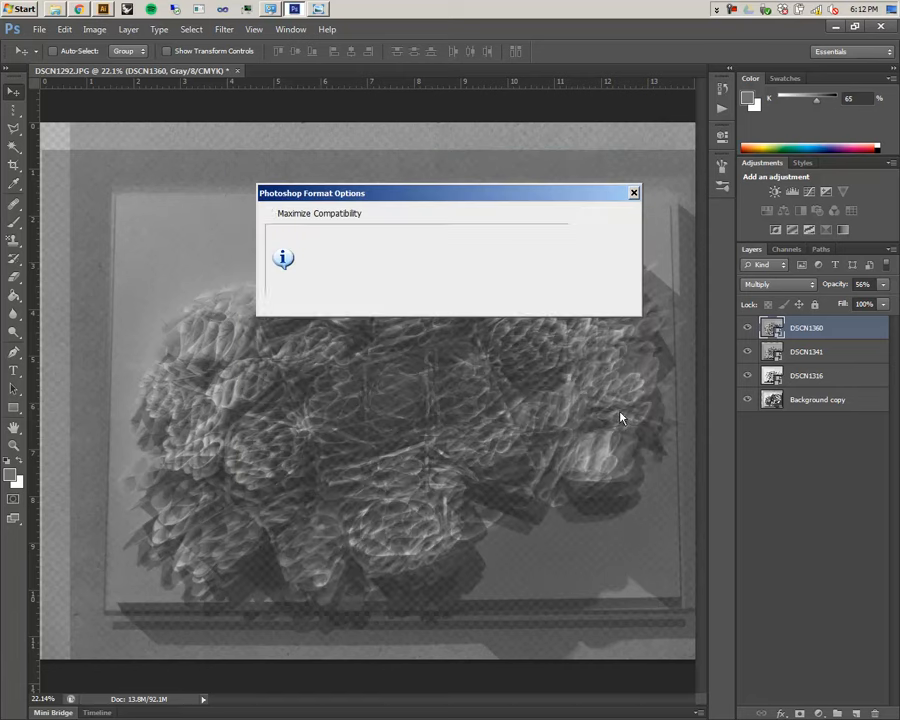
click(598, 216)
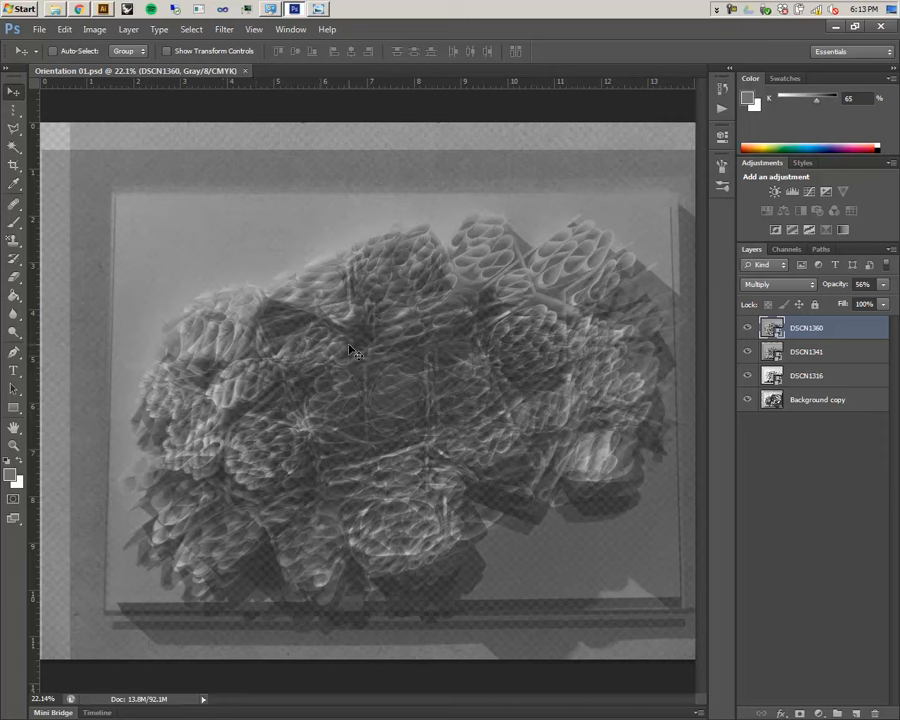
- Switch to Illustrator and select the path of the empty first-row frame under E, in layer 1E
click(40, 28)
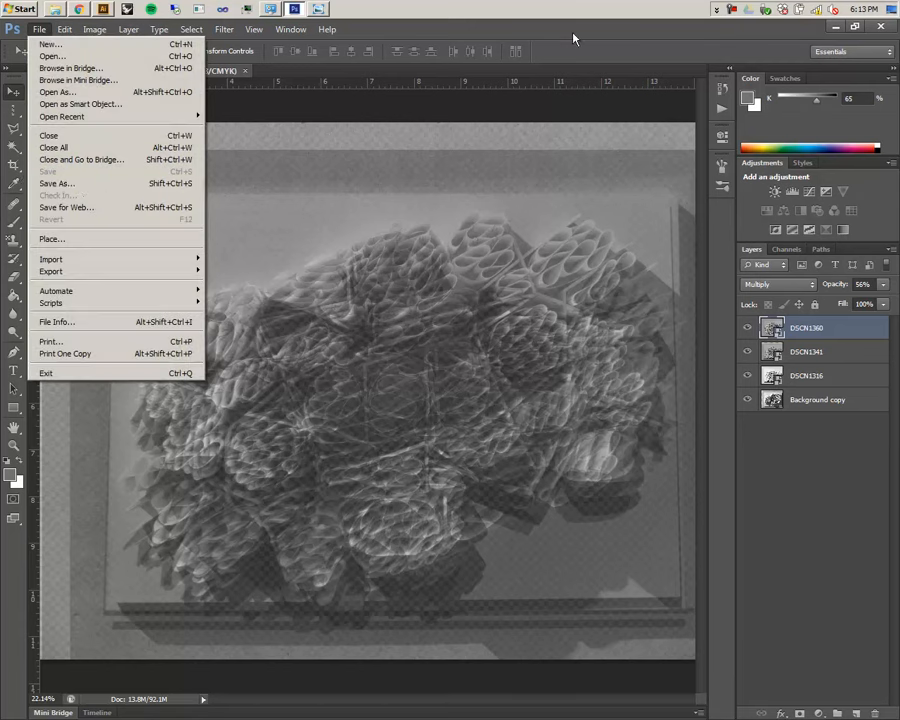
click(102, 9)
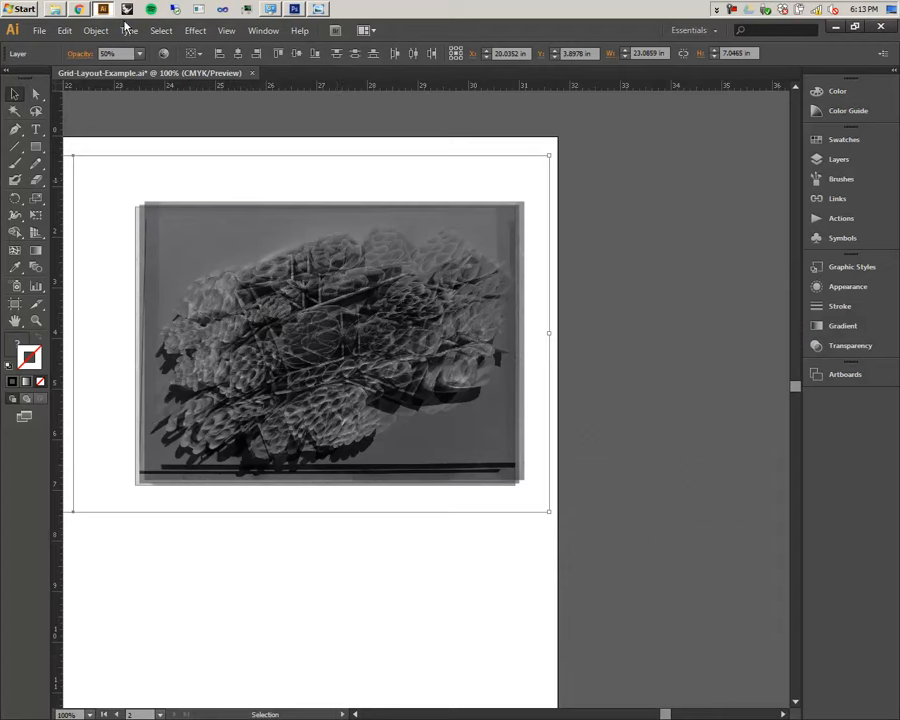
alt+scroll(585, 283, down, 3)
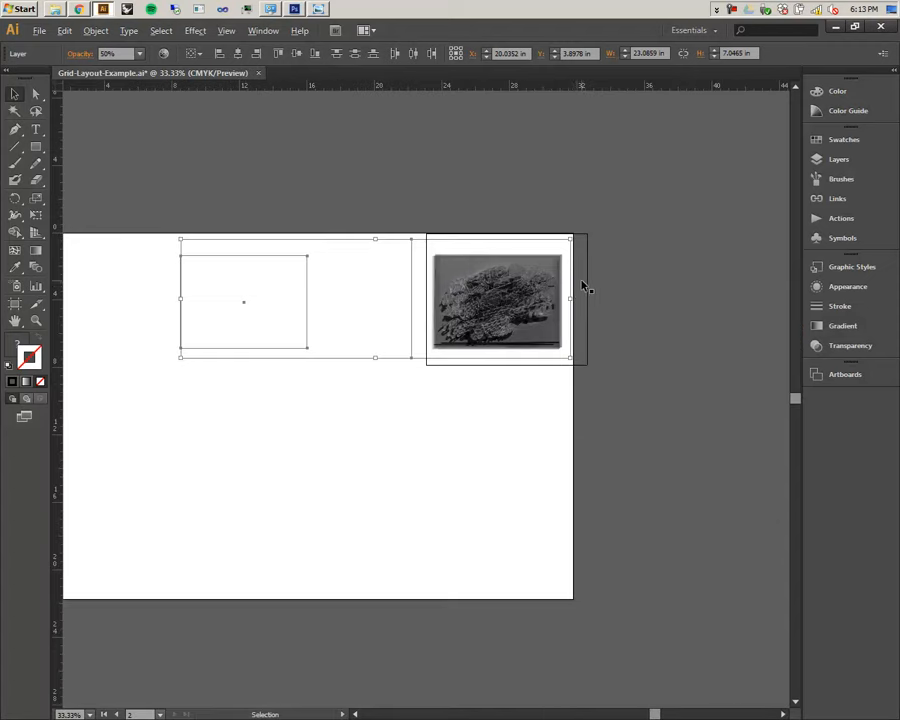
alt+scroll(582, 288, down, 2)
alt+scroll(208, 286, up, 2)
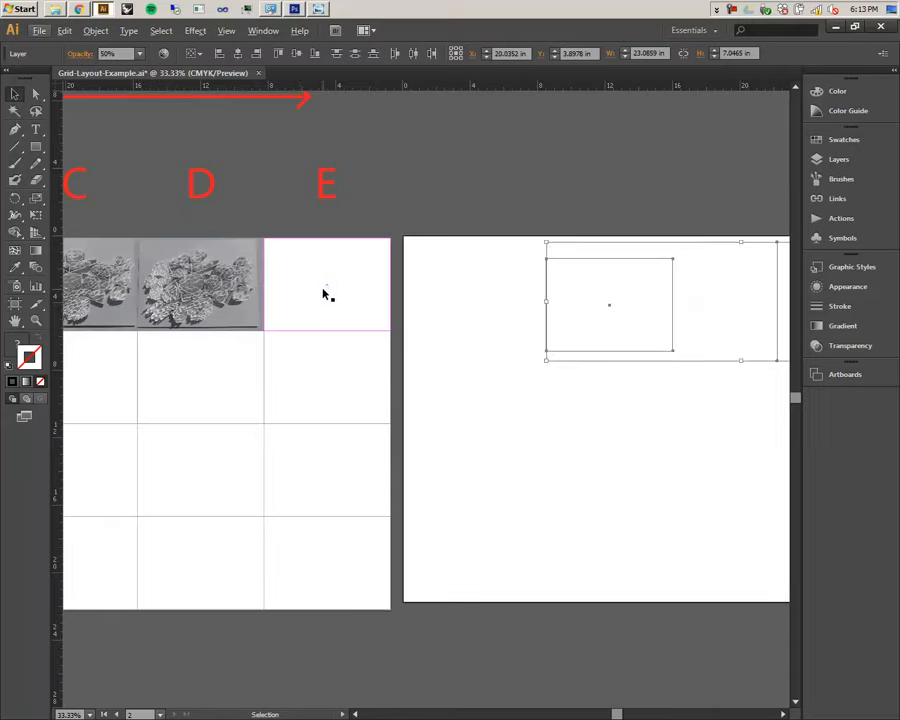
drag(325, 293, 458, 325)
click(466, 322)
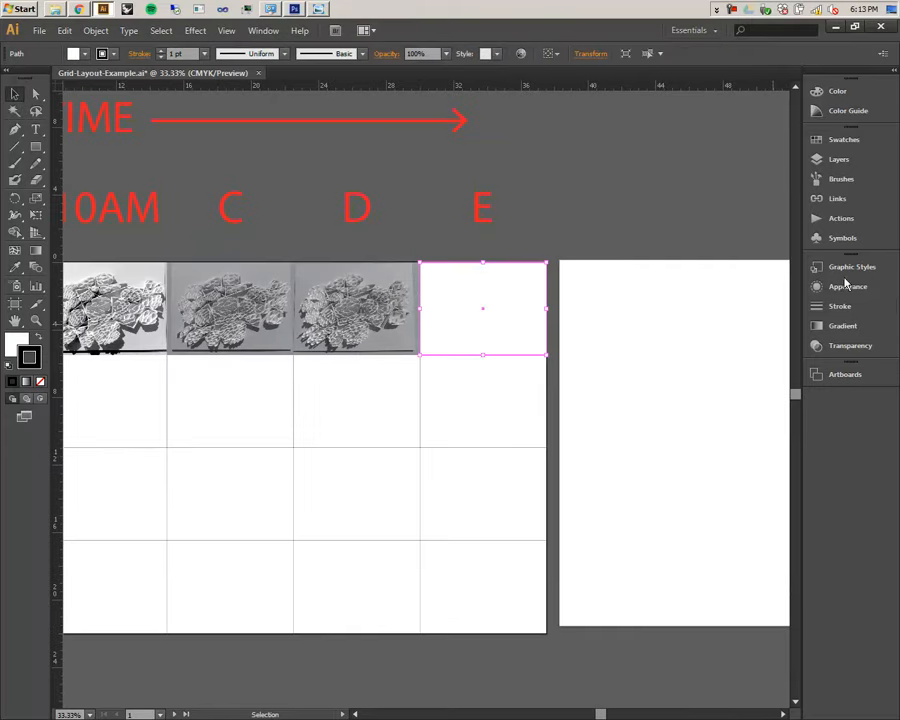
click(826, 165)
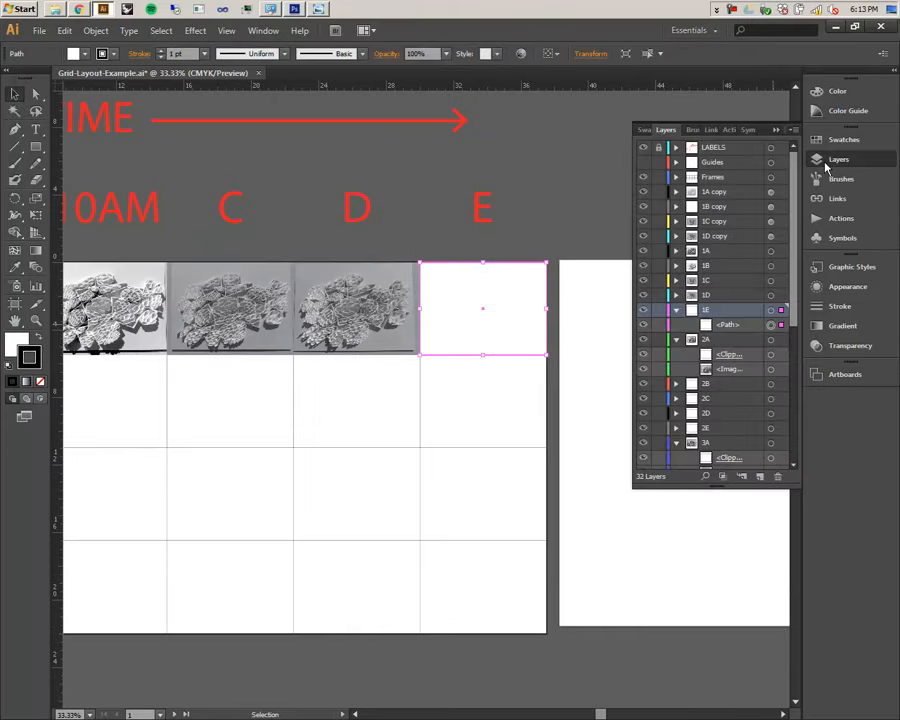
click(727, 326)
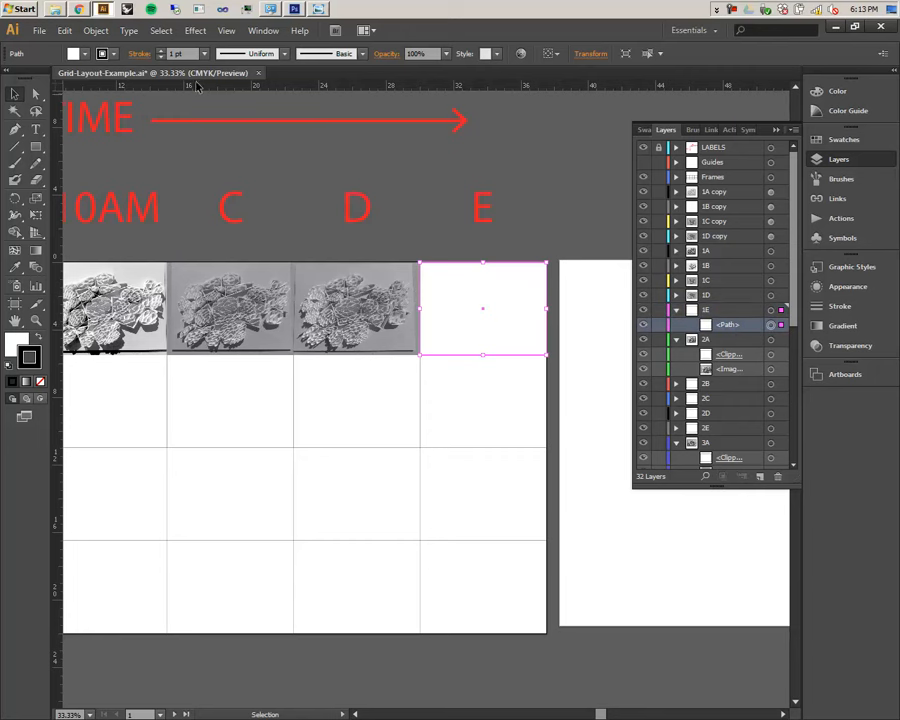
- Place the Orientation 01 Photoshop file from the parent folder into layer 1E, converting its layers to objects
click(39, 30)
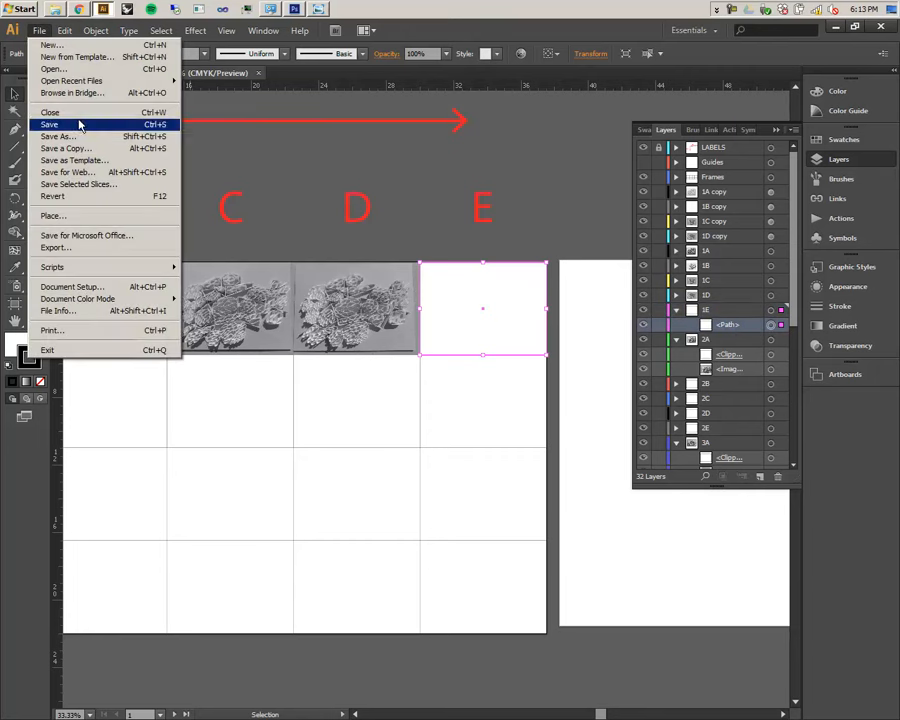
click(108, 215)
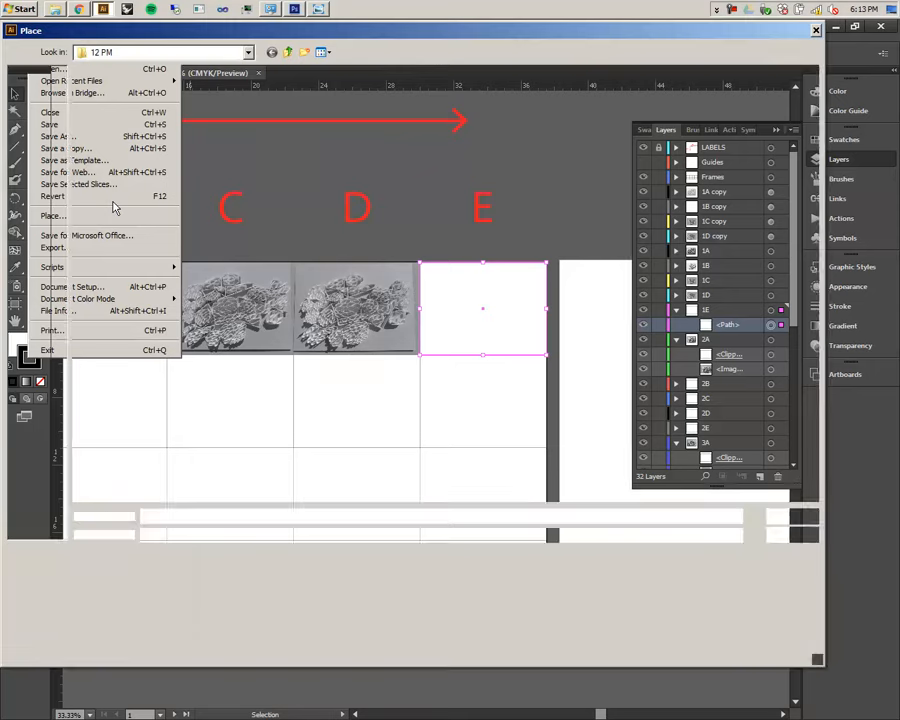
click(288, 52)
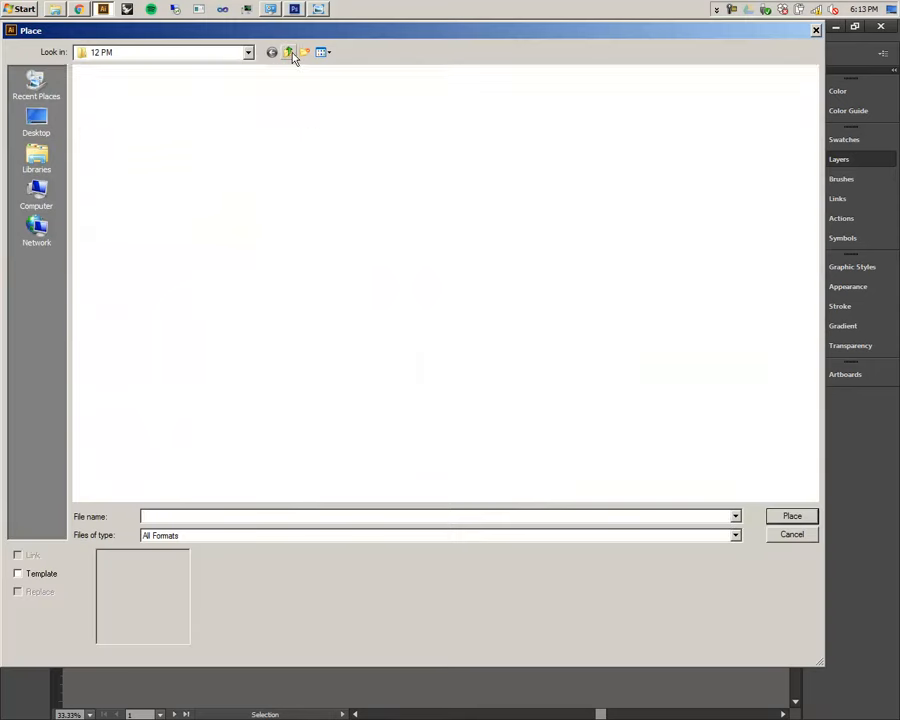
double_click(145, 139)
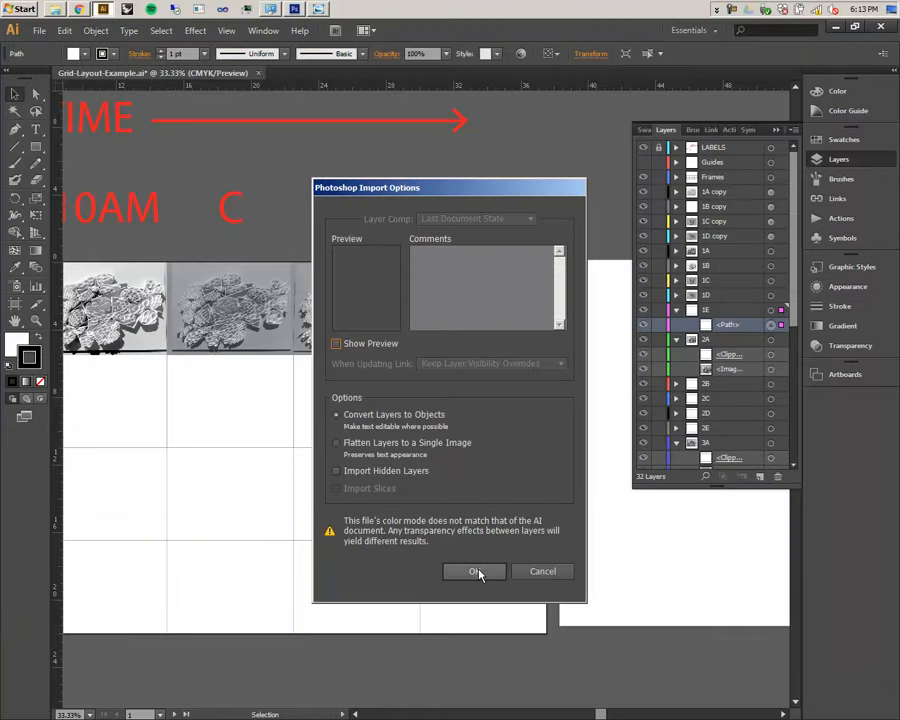
click(337, 443)
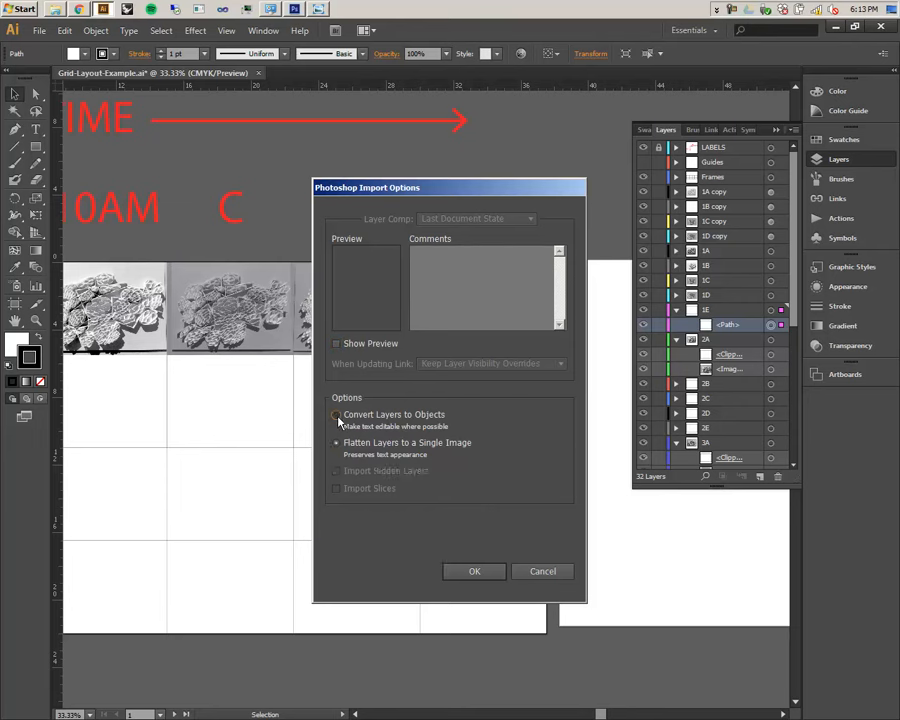
click(337, 414)
click(458, 571)
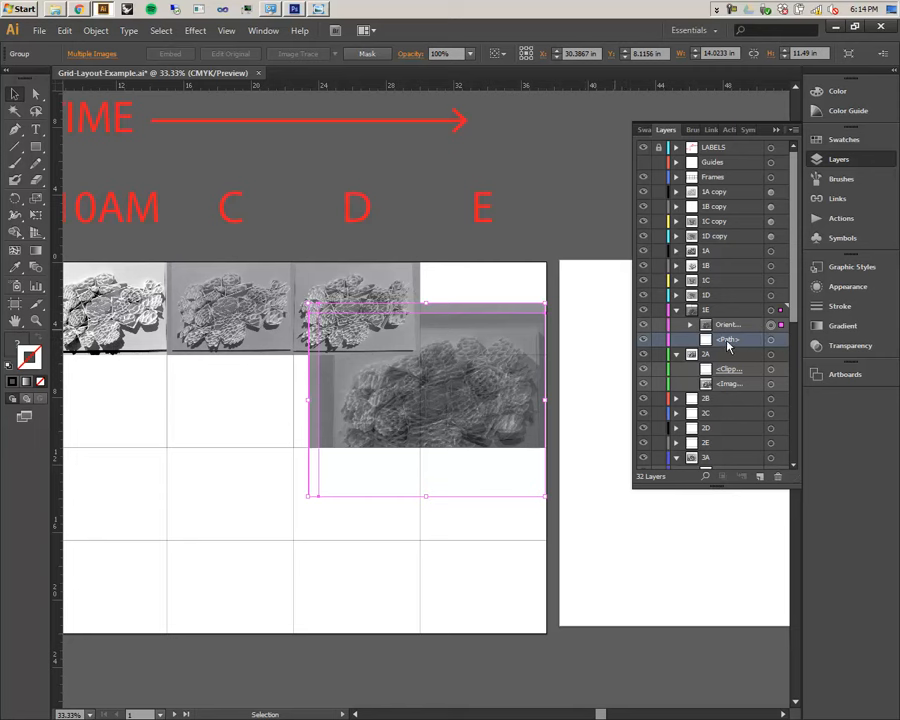
- Put the frame path above the placed Orientation 01 group, clip layer 1E with it and shift the image into the frame
drag(727, 345, 729, 318)
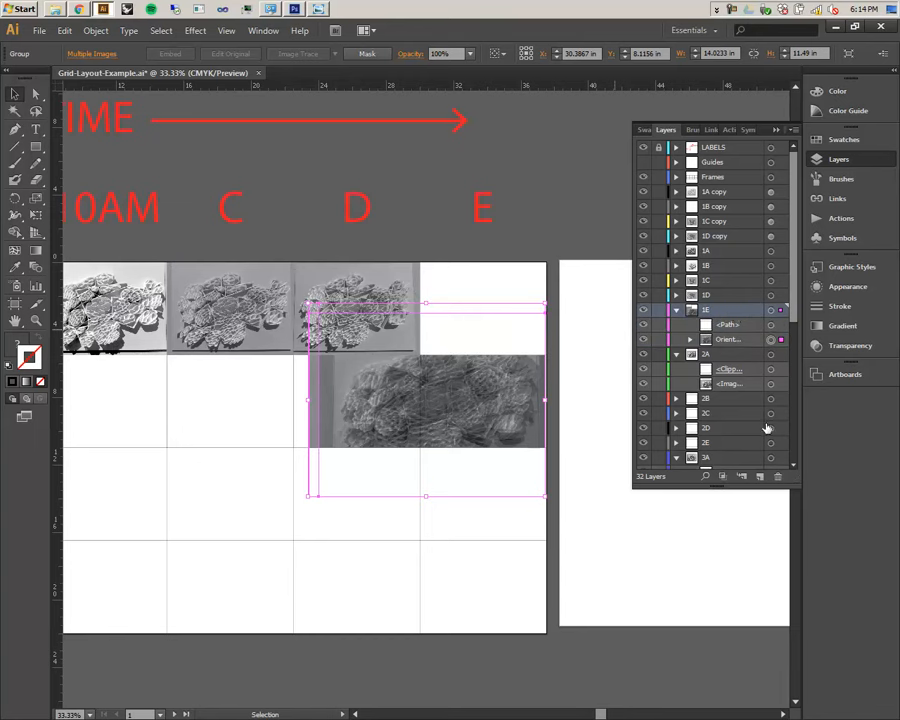
click(721, 477)
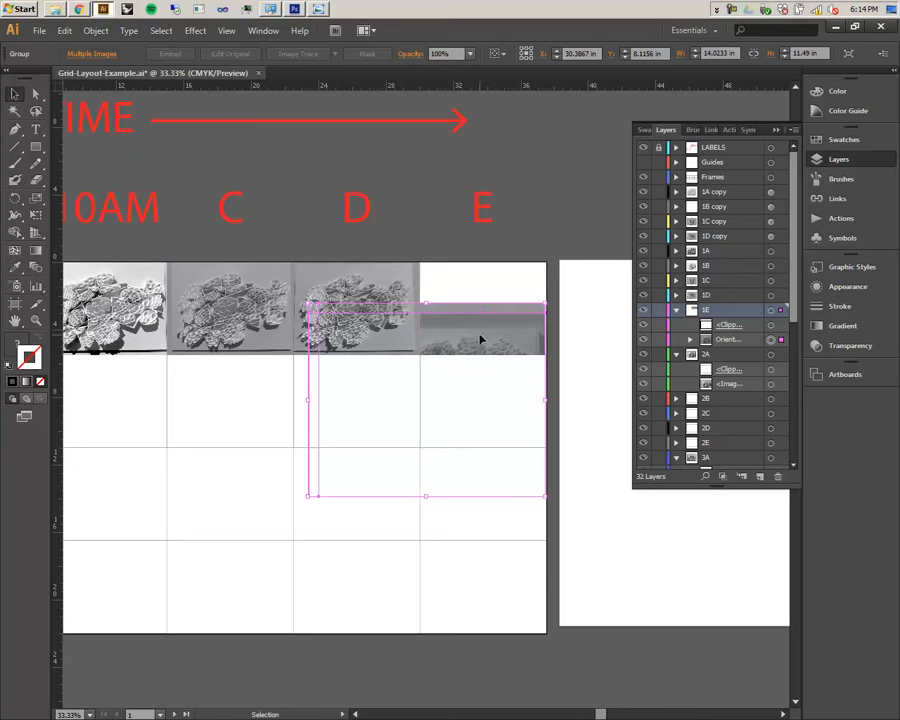
drag(466, 346, 520, 282)
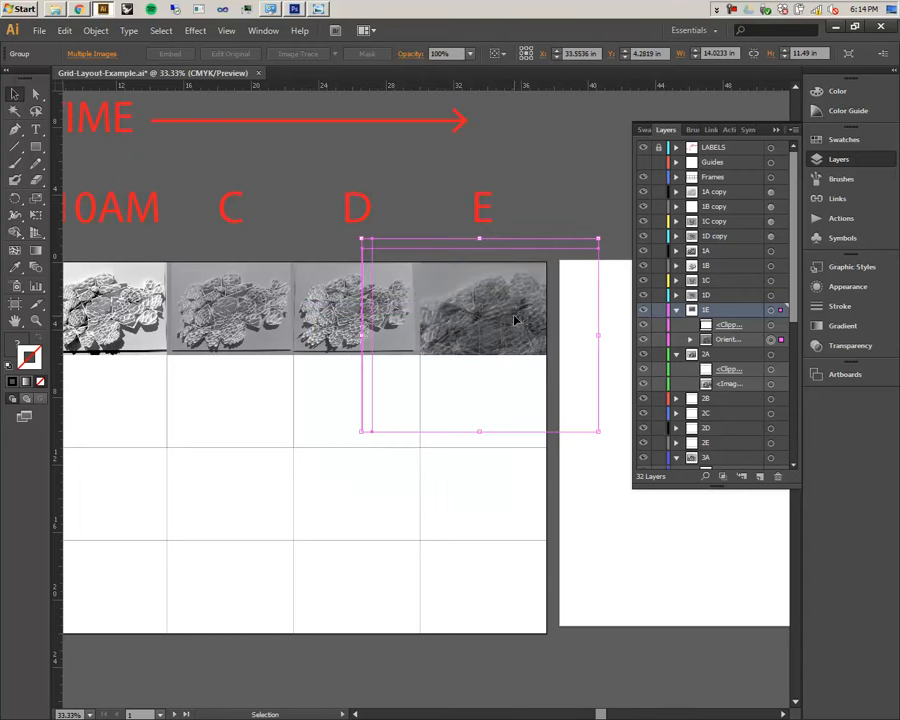
- Scale the placed overlay down proportionally to about 8.56 × 7.01 in and position it within the 1E frame
scroll(512, 305, up, 3)
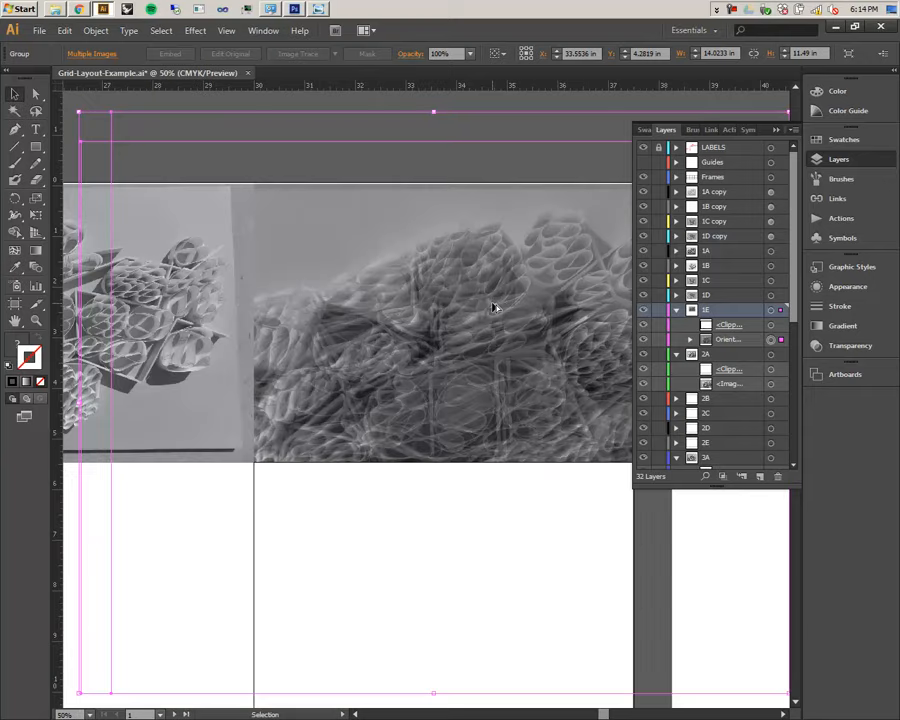
scroll(493, 305, down, 2)
drag(287, 208, 336, 247)
drag(464, 333, 450, 296)
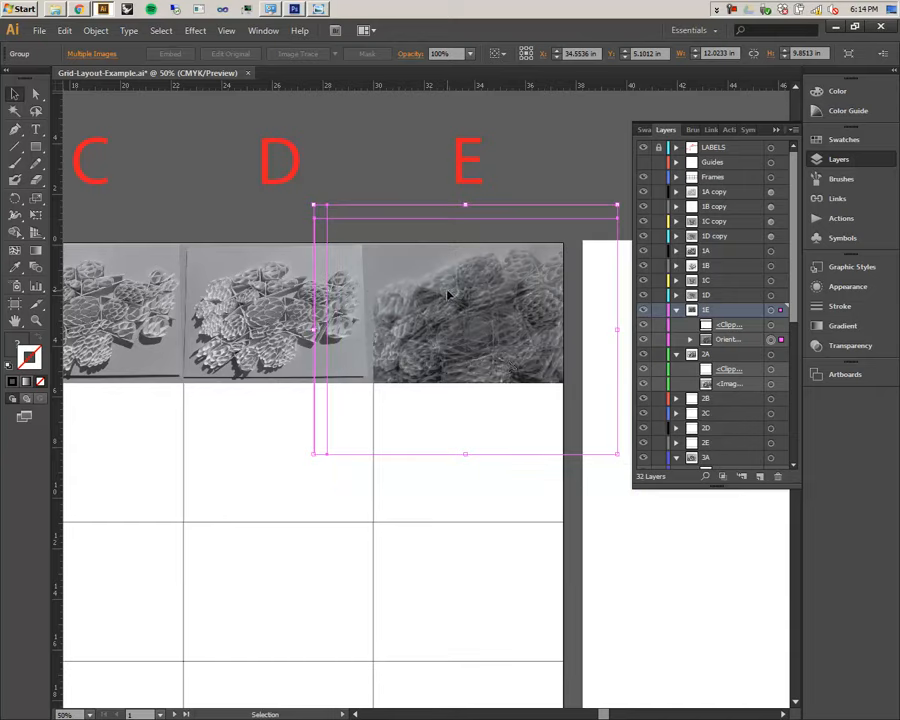
drag(491, 339, 411, 331)
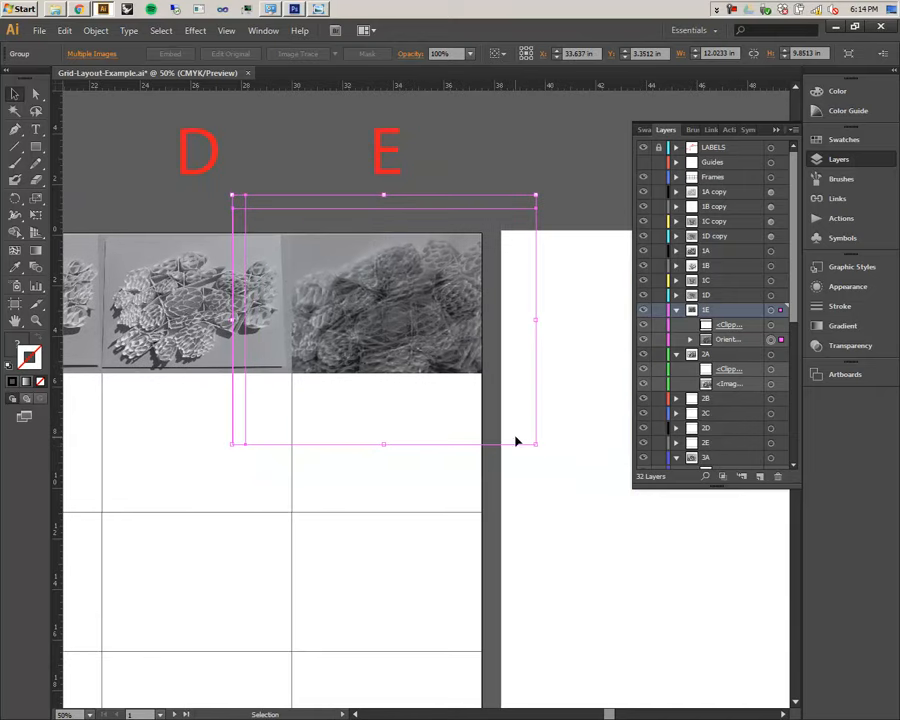
drag(532, 441, 520, 403)
drag(234, 195, 272, 228)
drag(341, 300, 350, 290)
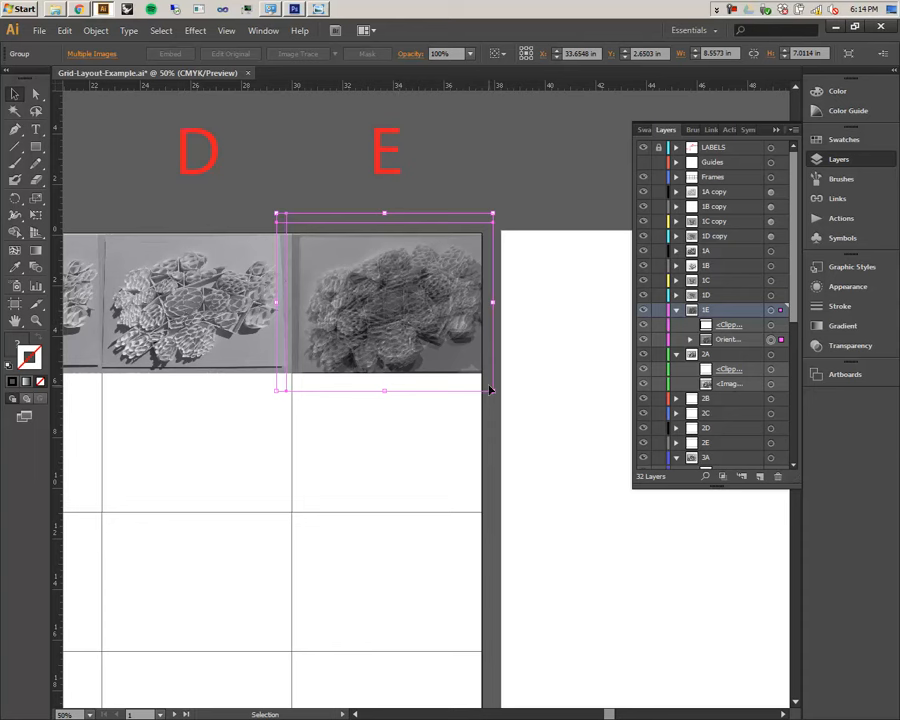
- Scale the placed overlay down to about 8.23 × 6.74 in and nudge it slightly up and left within the 1E frame
drag(492, 390, 486, 357)
key(shift+Down)
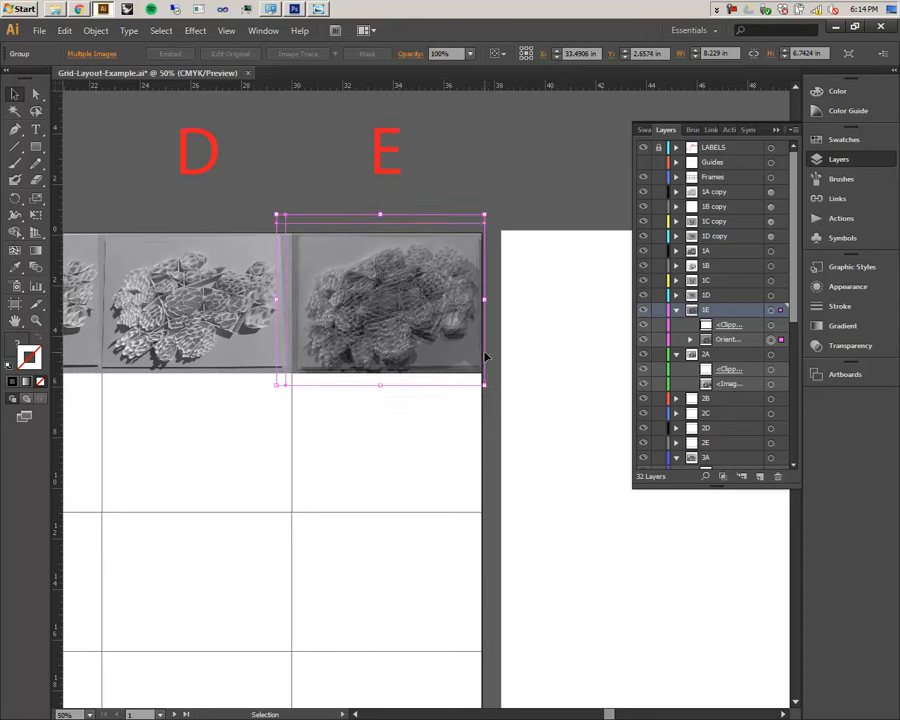
key(Up)
key(Up)
key(Up)
key(Up)
key(Left)
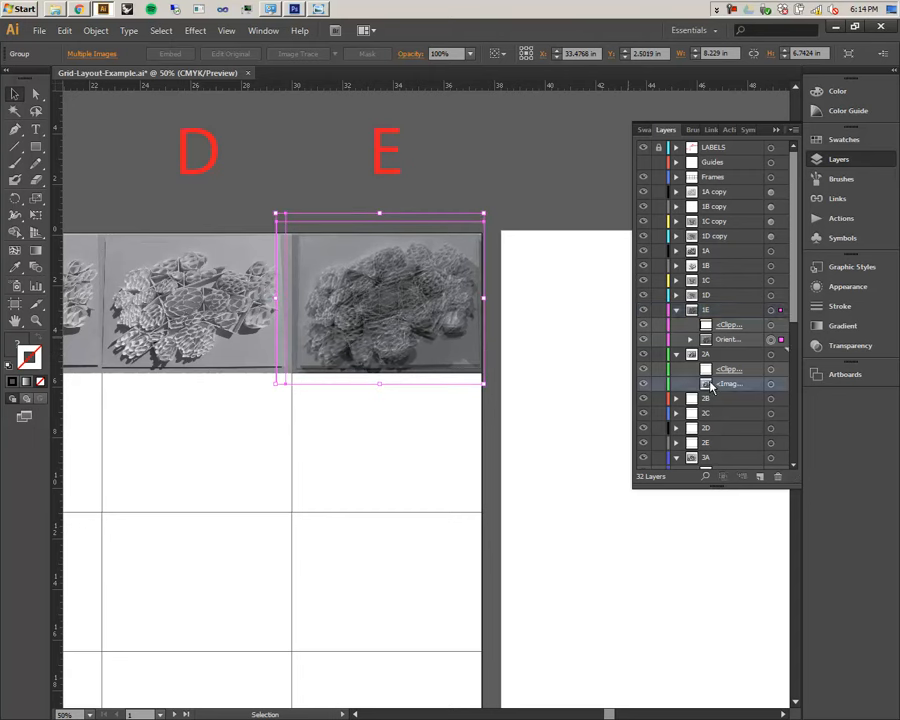
double_click(709, 384)
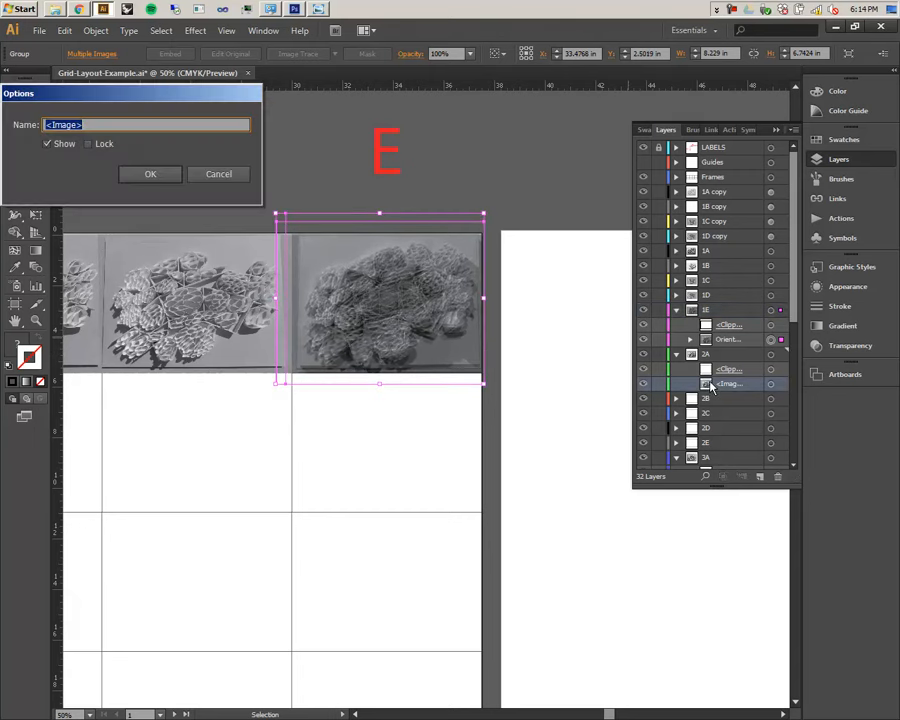
click(229, 174)
click(93, 55)
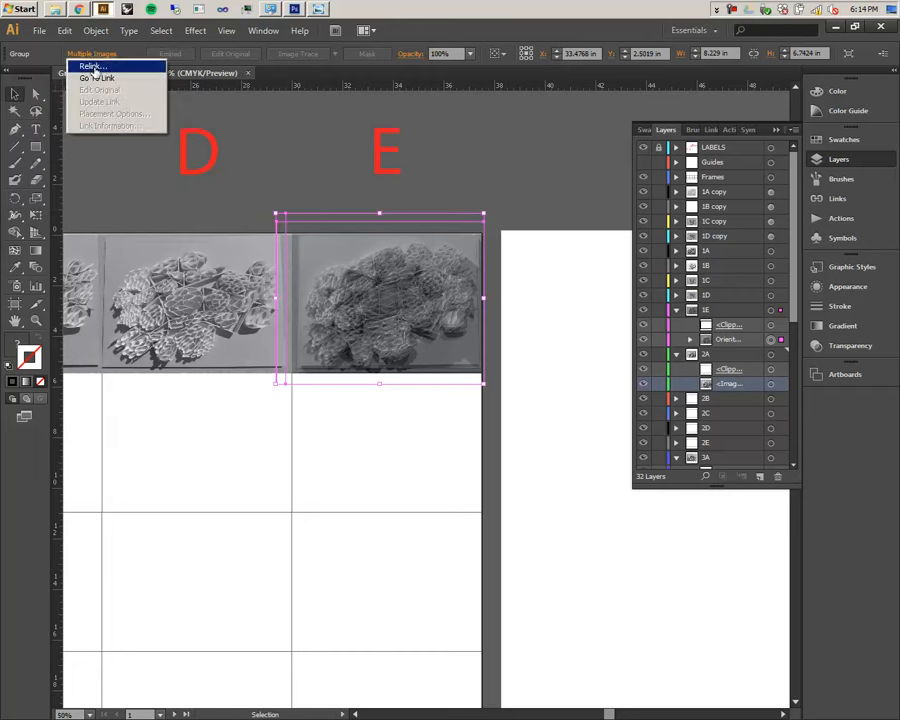
click(514, 193)
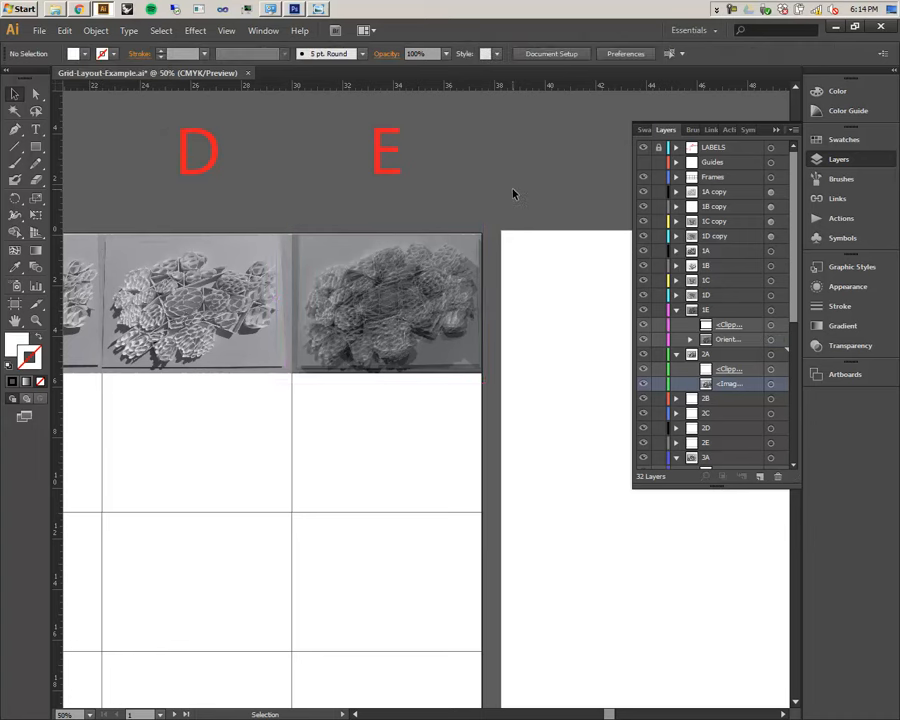
- Isolate the Orientation 01 group in the first-row E frame and expand its list of component images
double_click(457, 260)
double_click(457, 260)
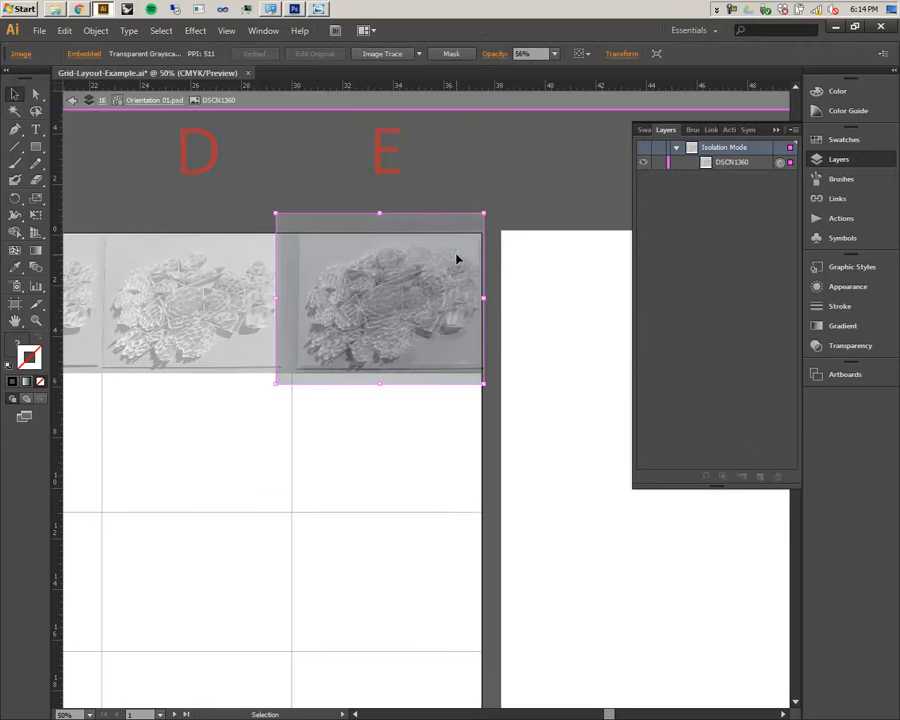
click(166, 104)
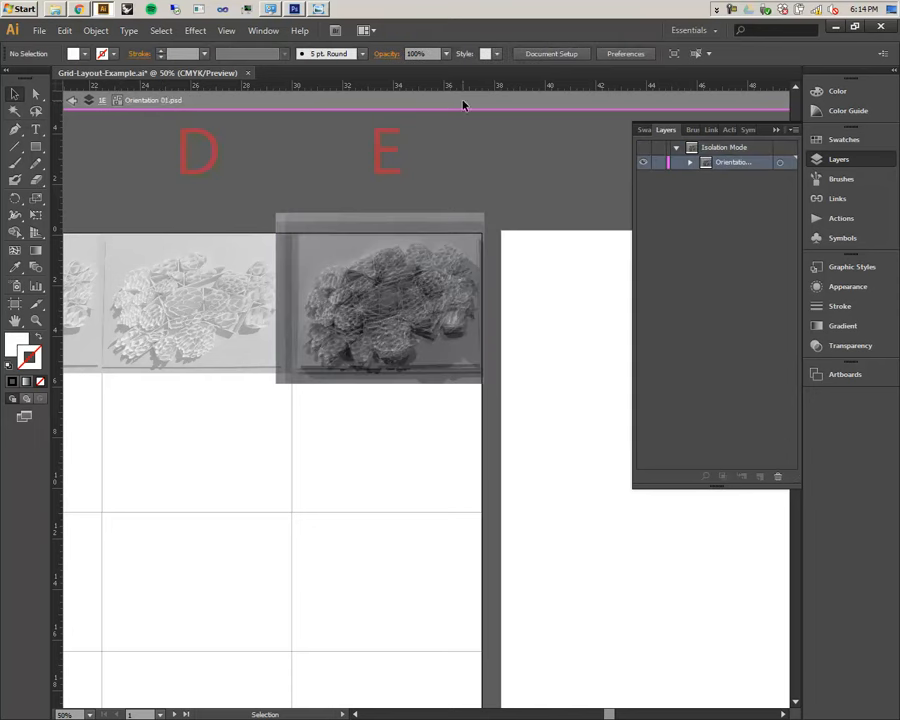
click(689, 162)
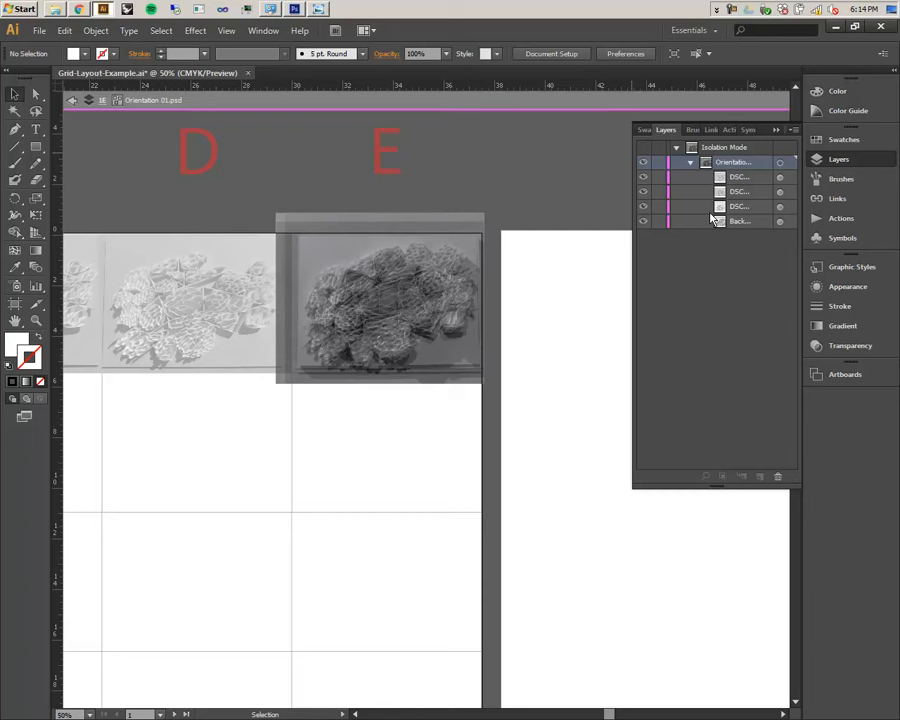
- Nudge the group's topmost image, DSCN1360, slightly upward to align it with the other photos, and leave isolation mode
click(752, 177)
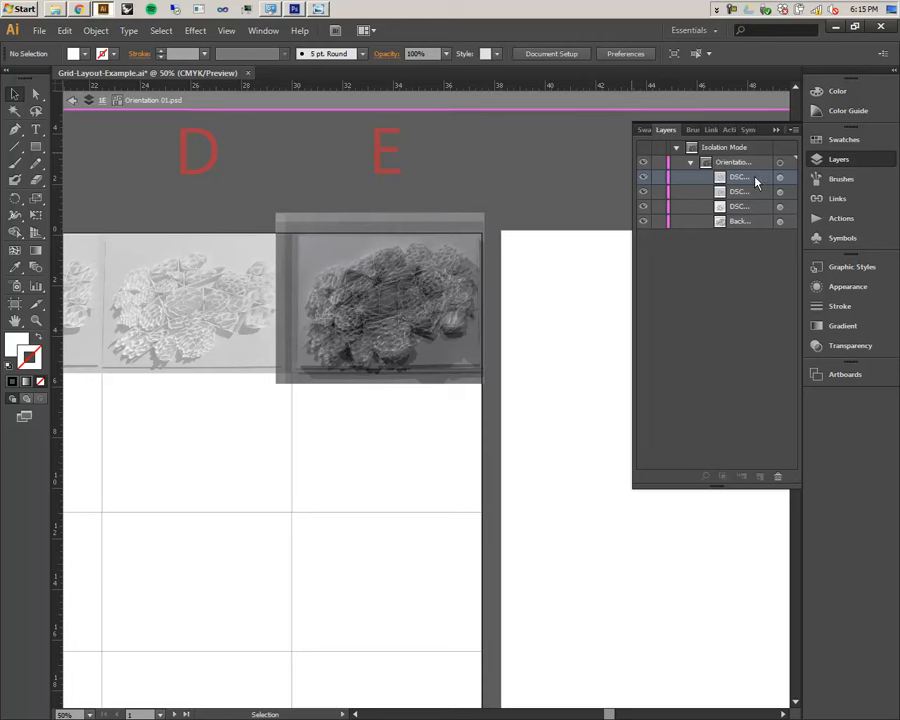
click(780, 177)
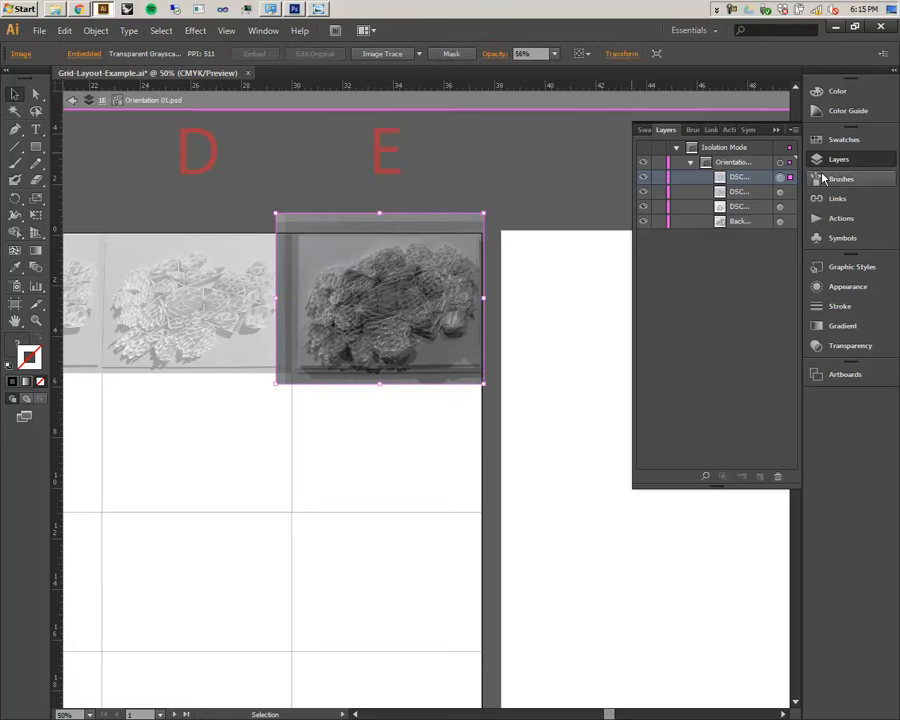
key(Down)
key(Up)
key(Up)
key(Up)
key(Up)
key(Up)
key(Up)
key(Up)
key(Up)
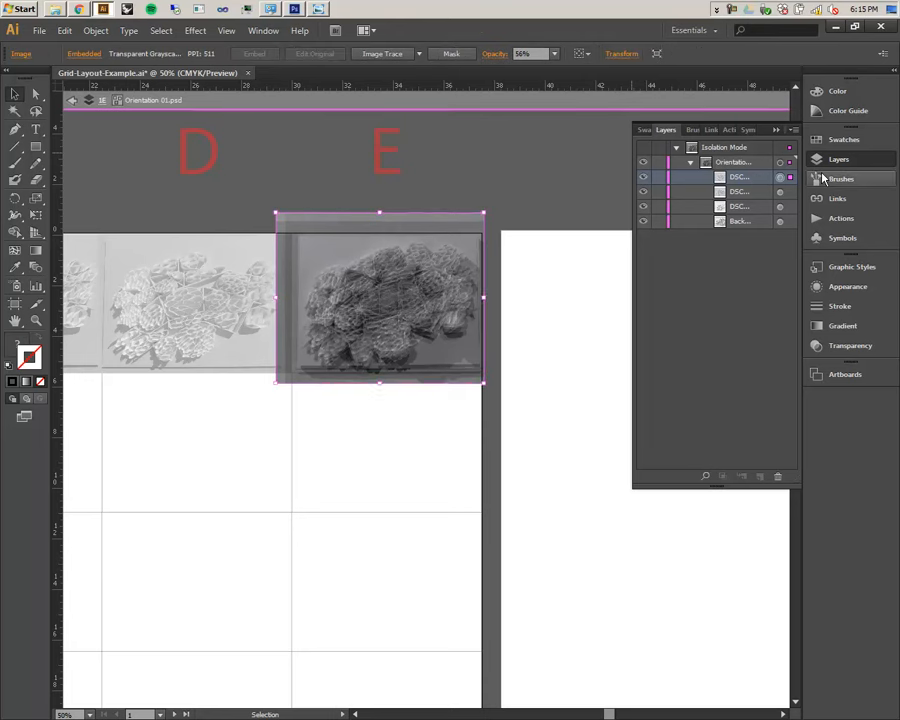
key(Up)
key(Up)
key(Up)
key(Up)
key(Up)
key(Down)
key(Down)
key(Down)
key(Down)
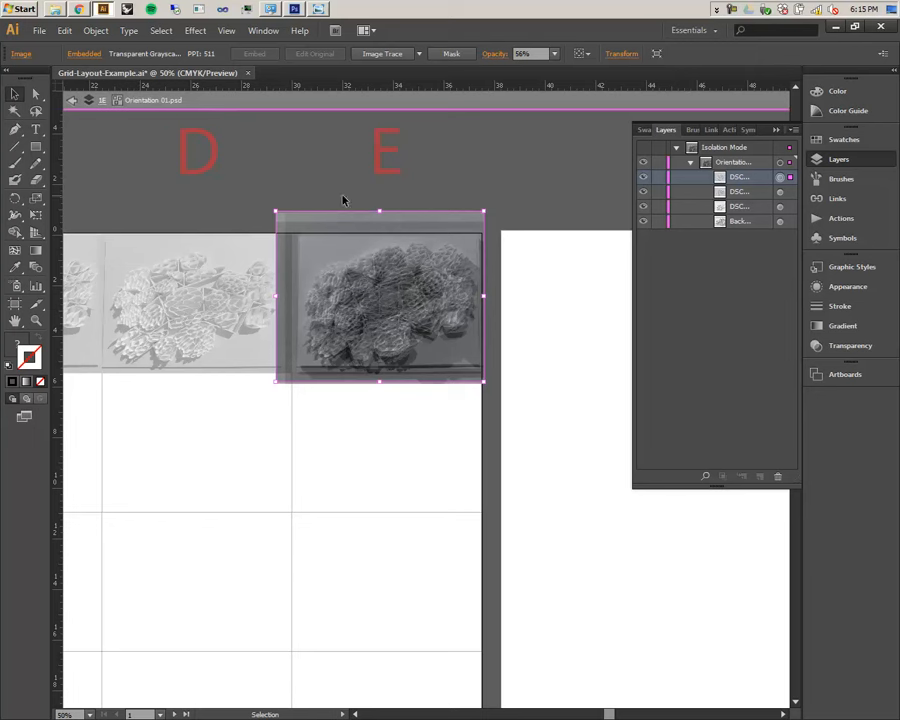
double_click(477, 178)
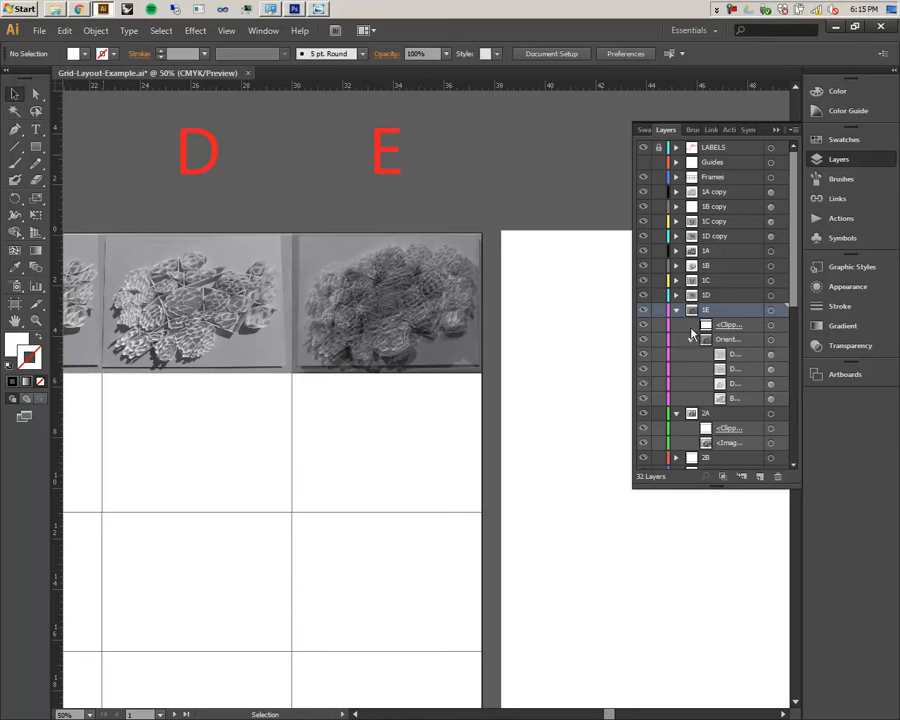
drag(393, 420, 590, 367)
key(ctrl+minus)
key(ctrl+minus)
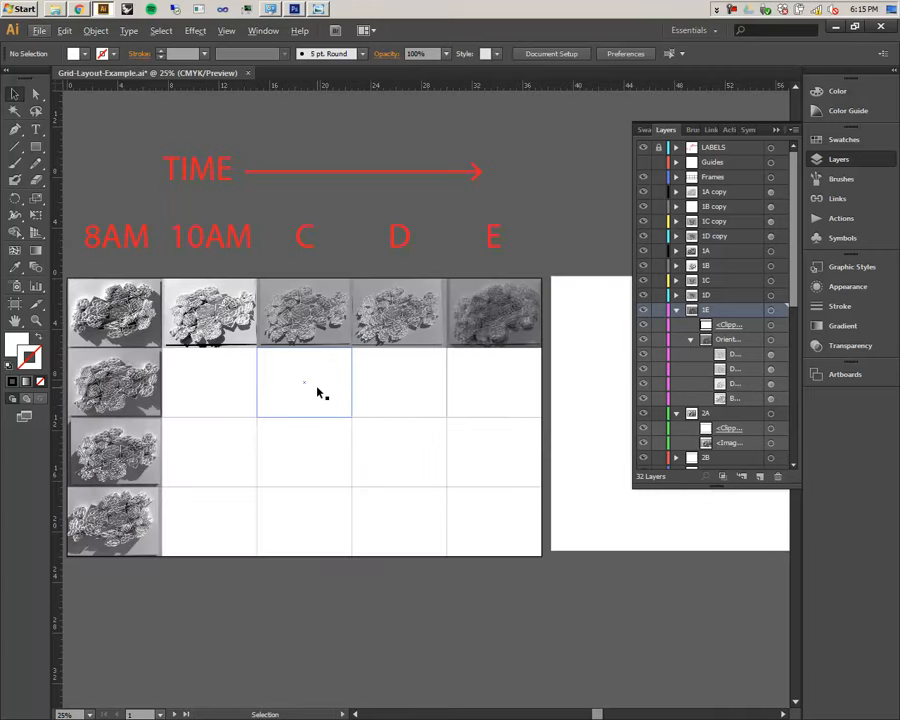
click(297, 10)
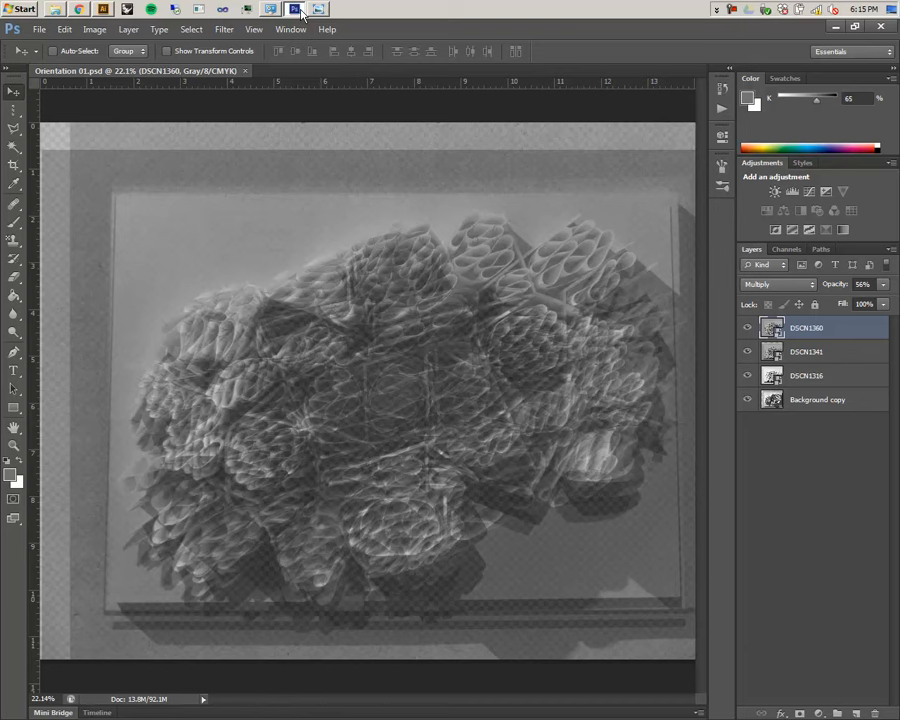
click(36, 29)
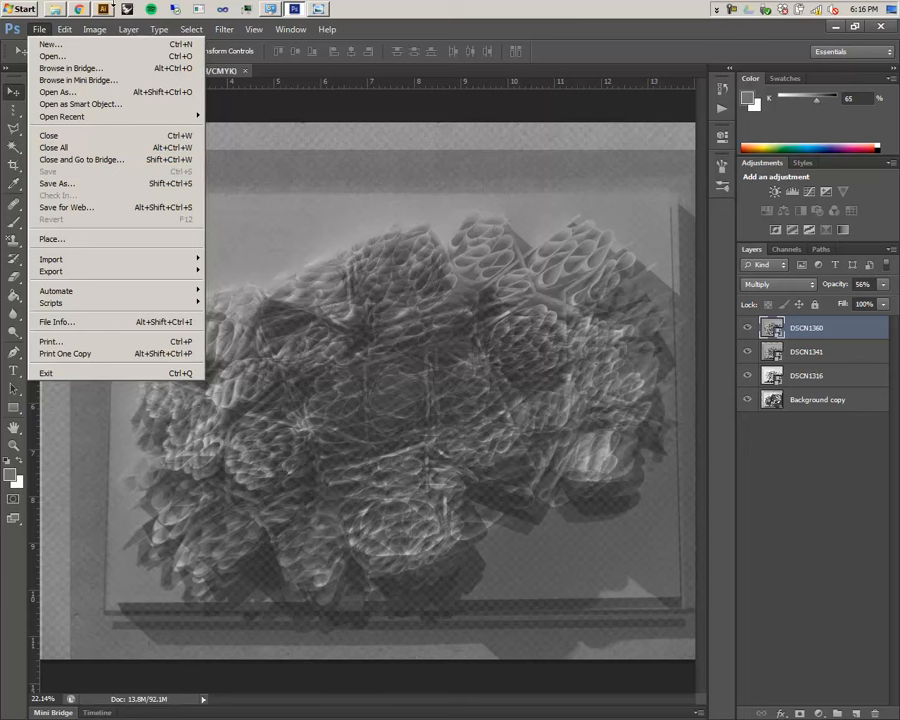
mouse_move(94, 29)
click(129, 29)
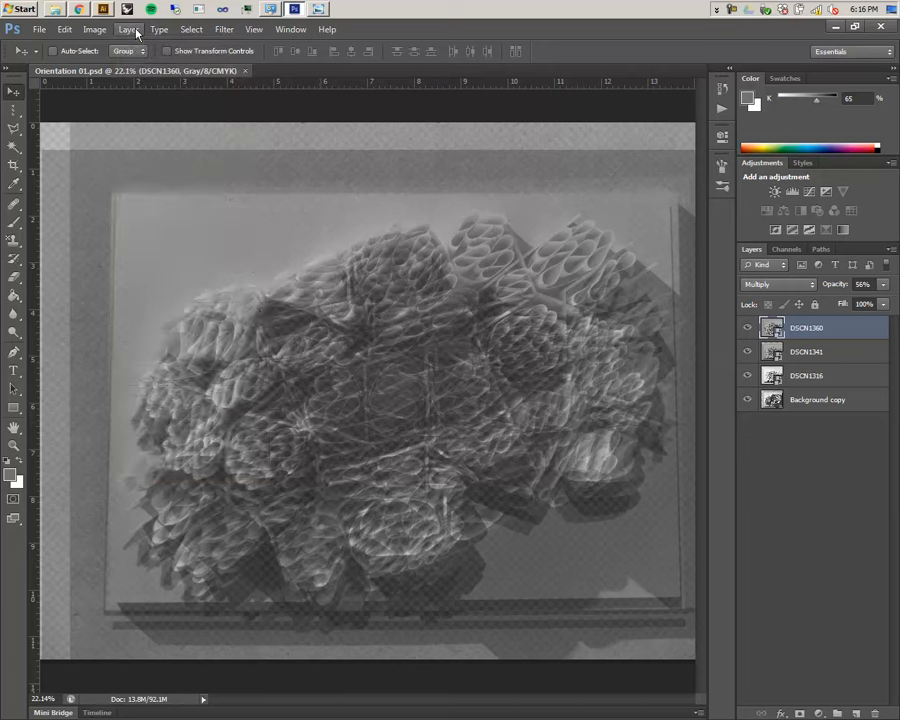
click(129, 29)
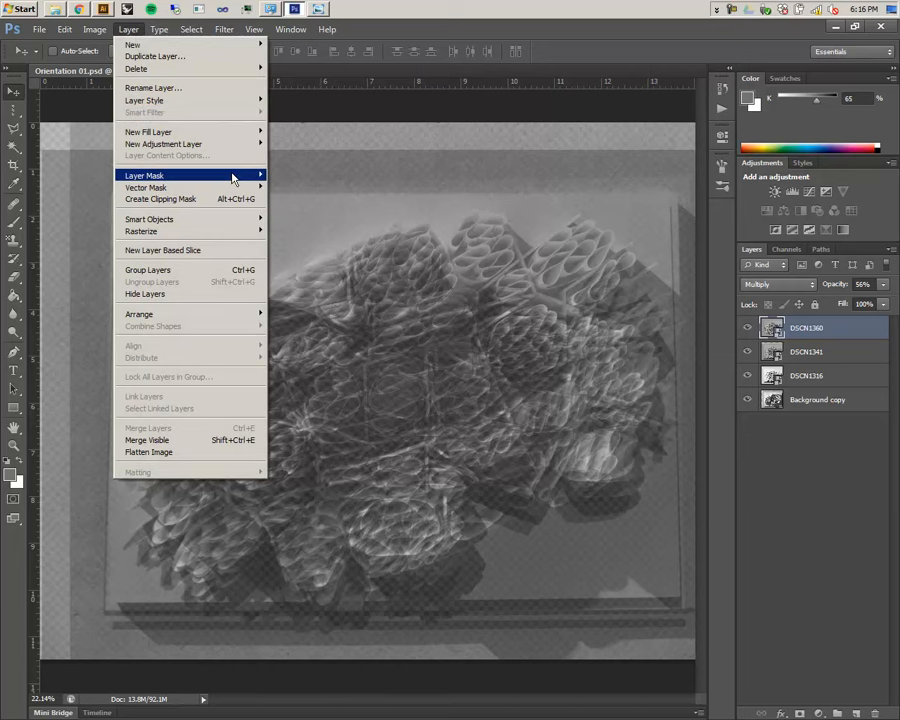
mouse_move(233, 178)
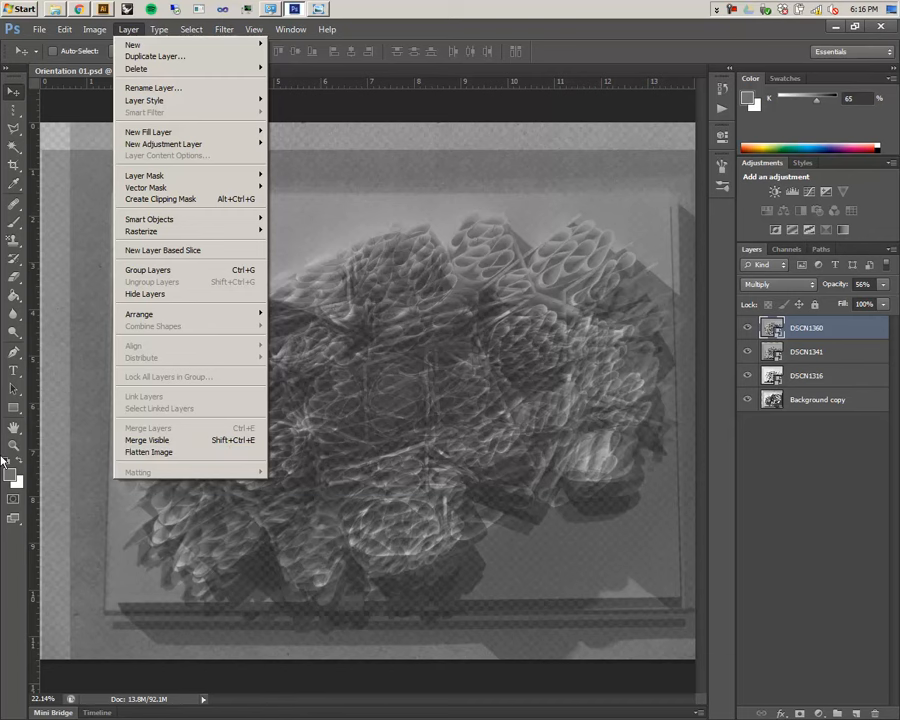
click(594, 31)
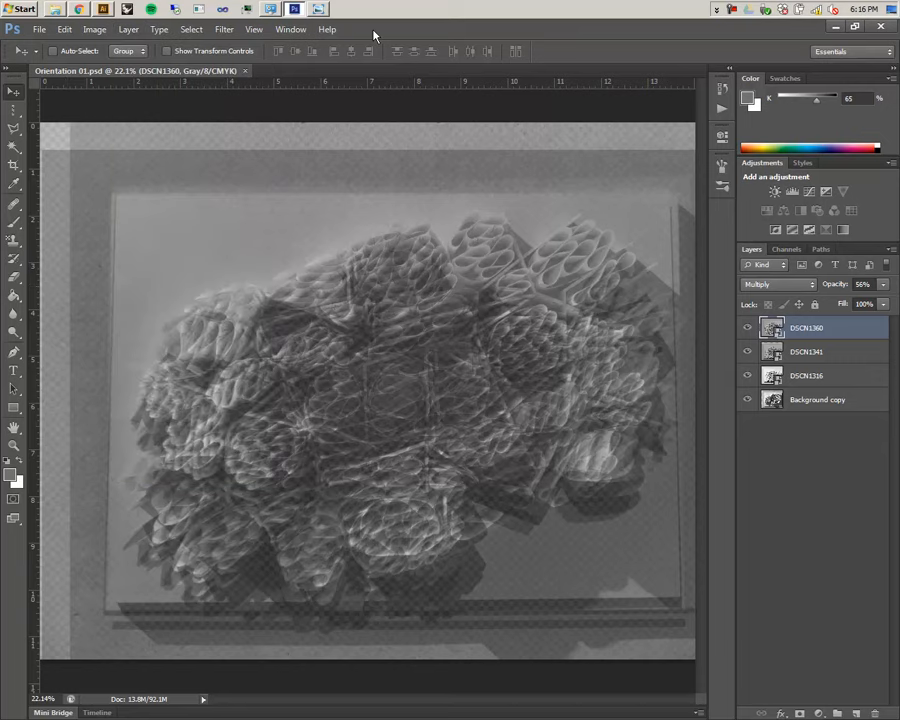
click(102, 9)
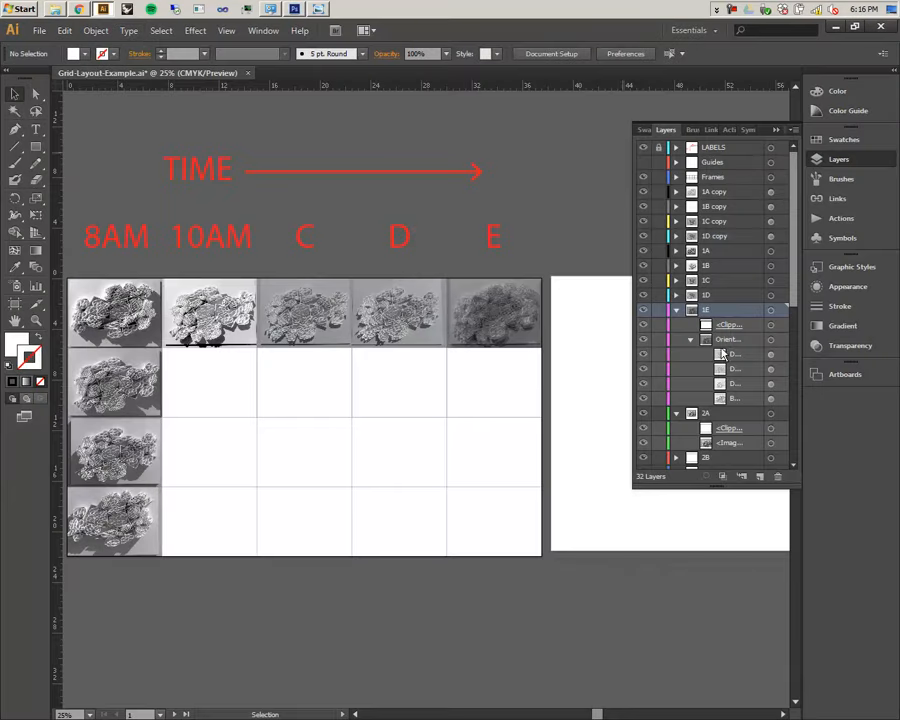
- Examine the placed overlay's link options and its component images in isolation mode, ending back in the full layout
click(525, 318)
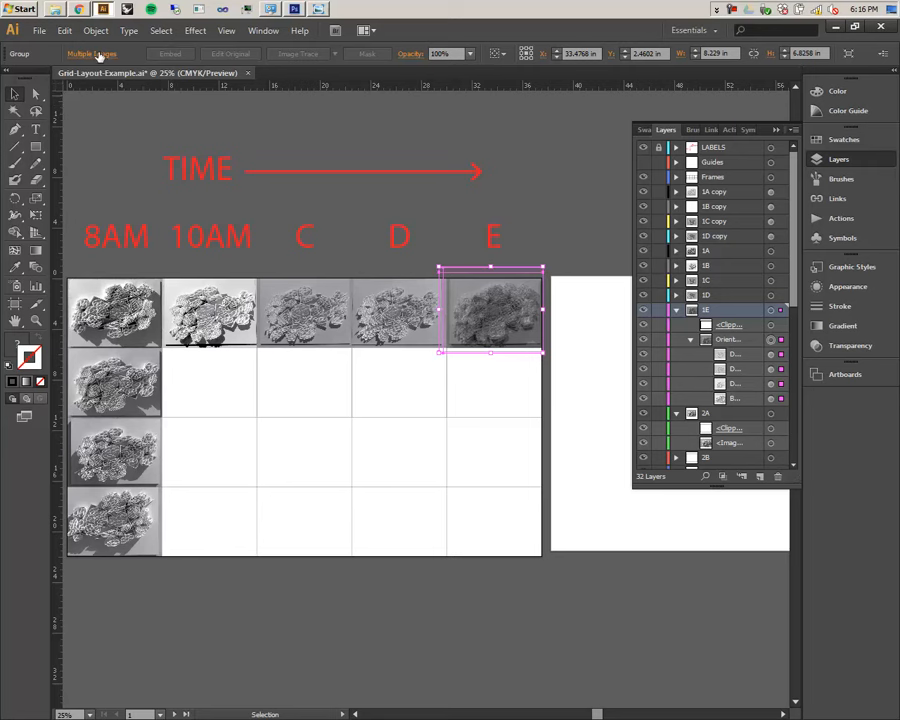
click(75, 53)
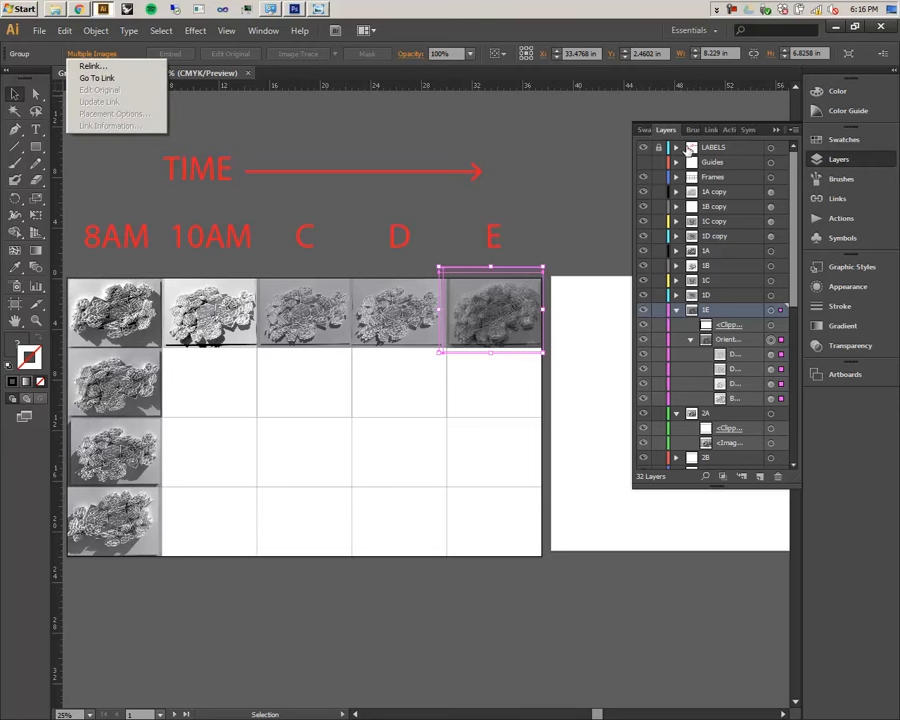
click(731, 341)
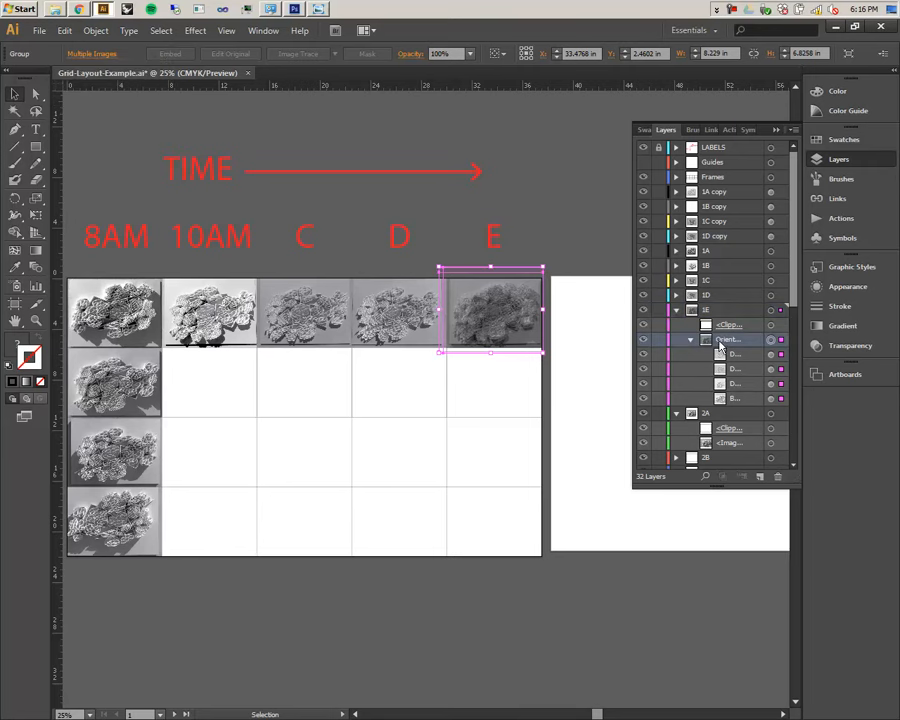
click(85, 54)
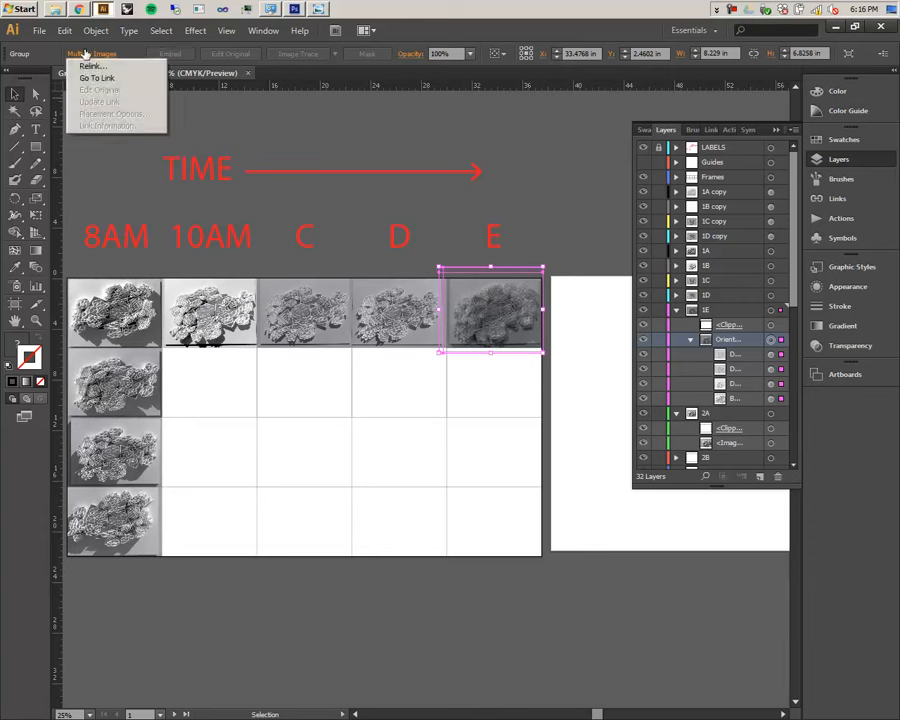
double_click(522, 298)
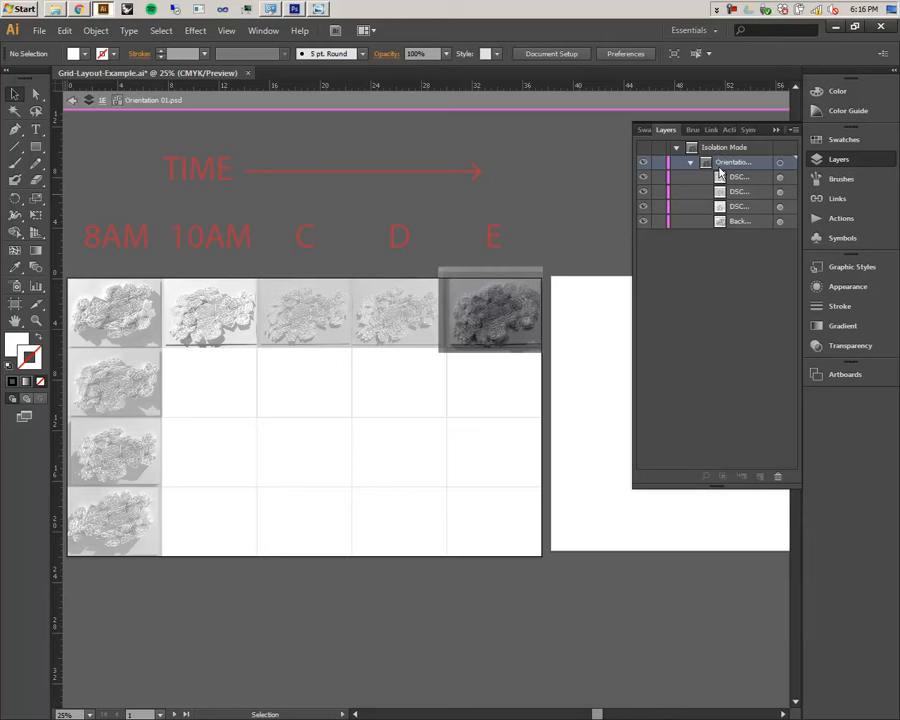
click(737, 180)
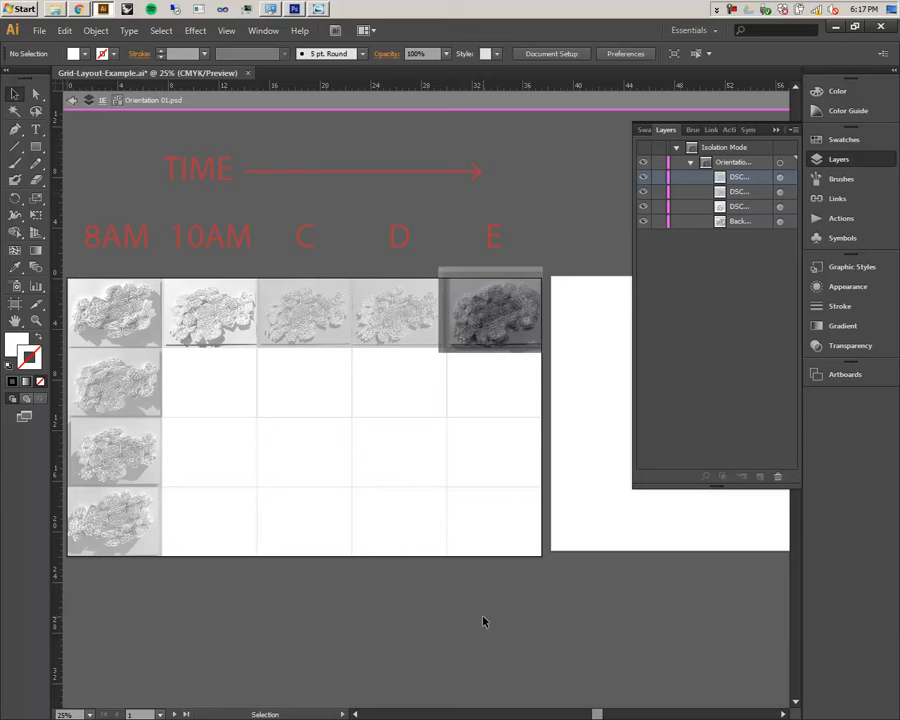
drag(356, 617, 386, 590)
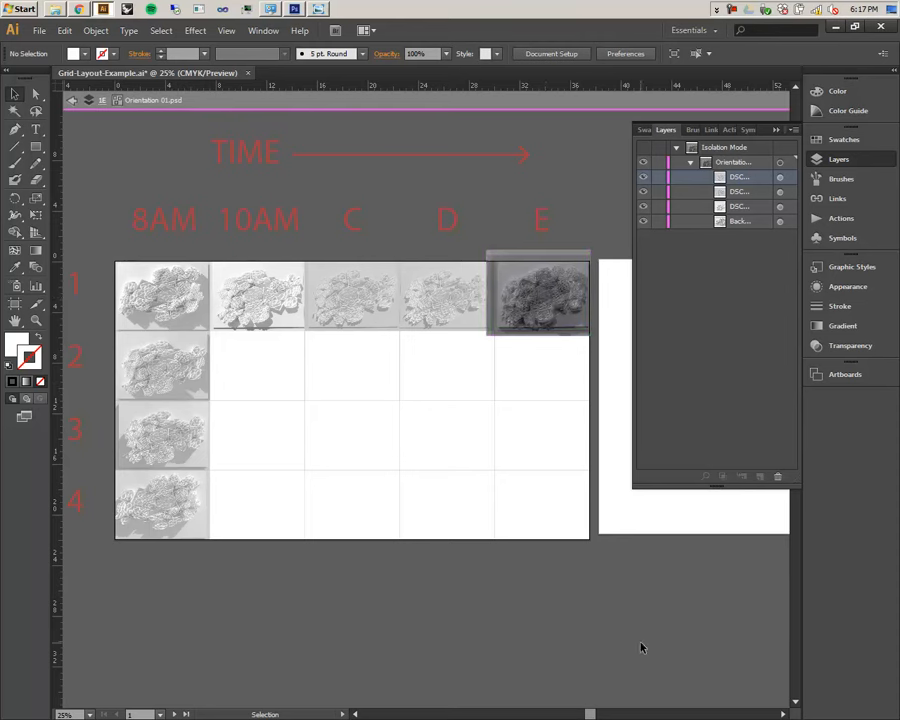
double_click(540, 631)
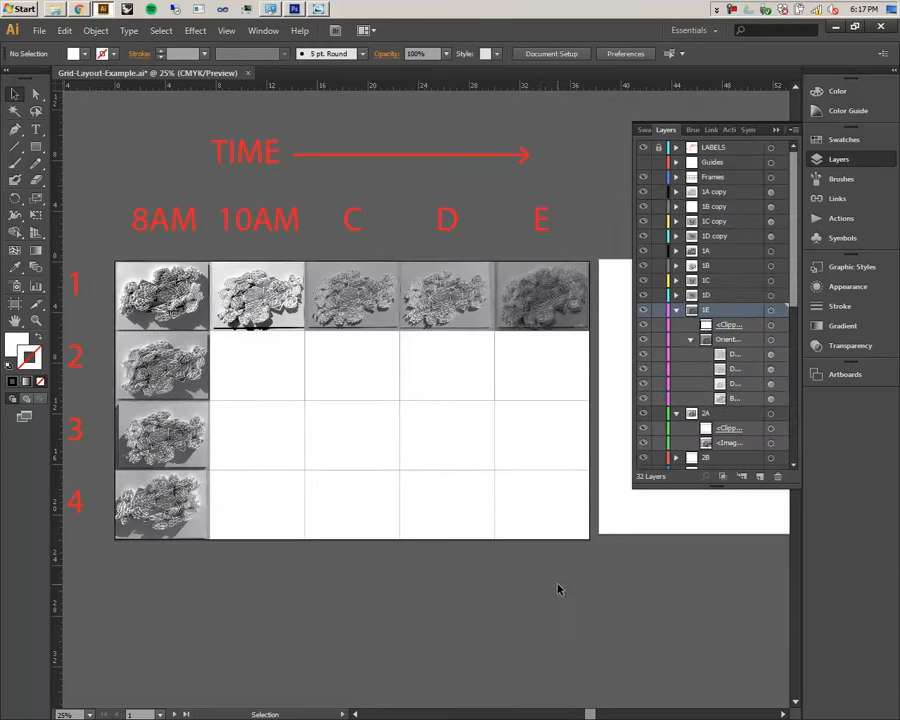
scroll(556, 287, up, 4)
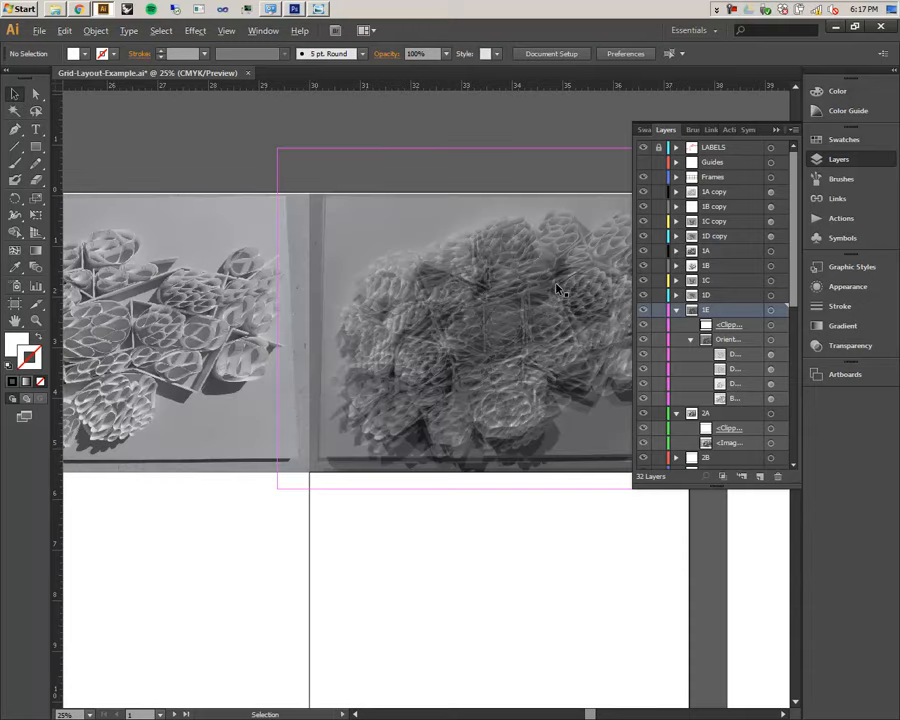
drag(526, 284, 532, 295)
key(ctrl+z)
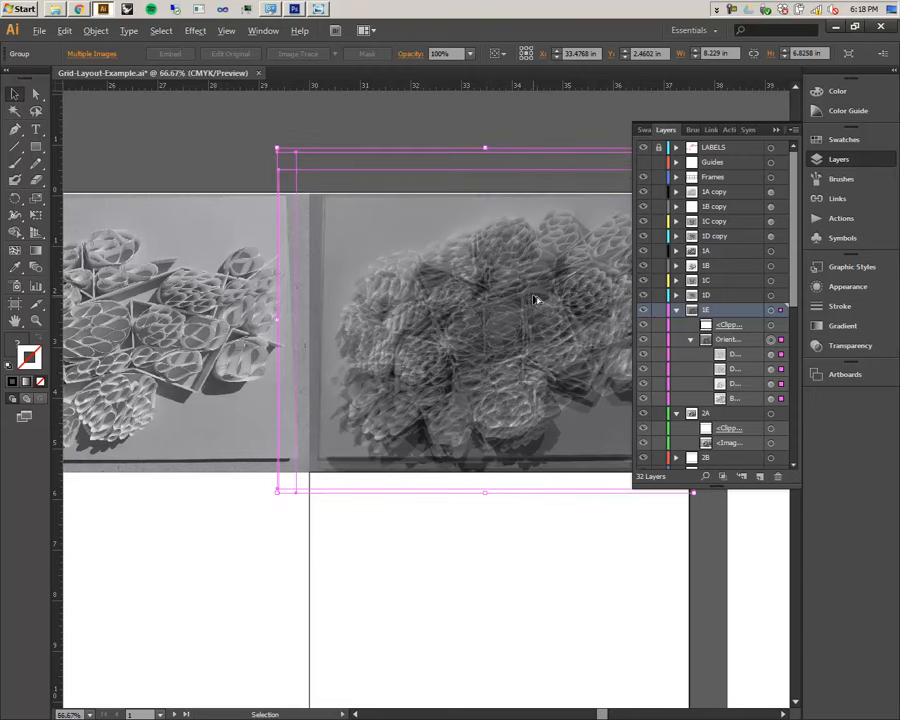
alt+scroll(535, 300, down, 2)
click(733, 12)
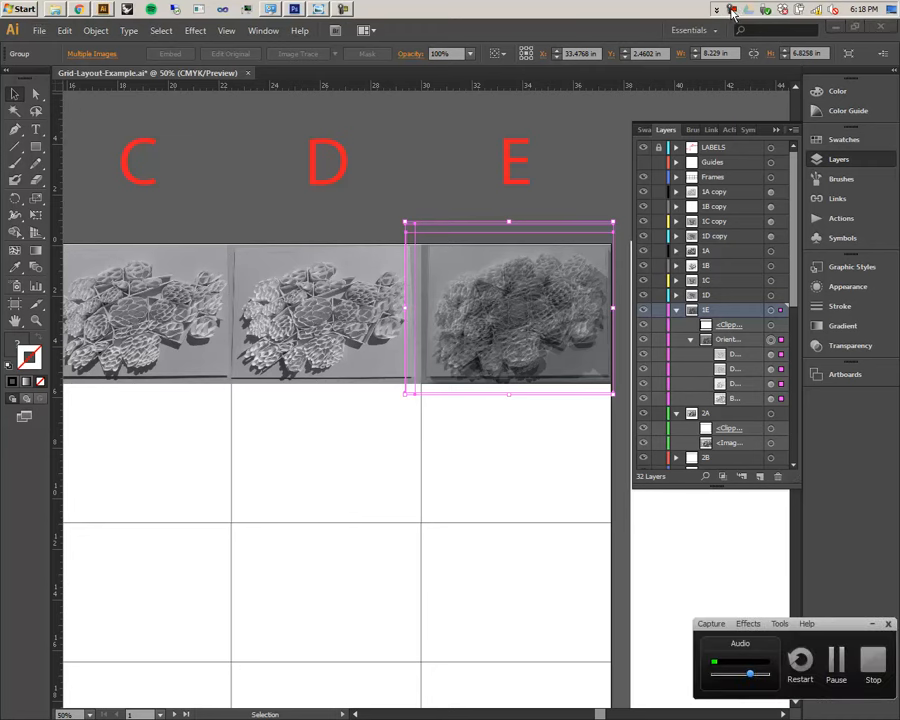